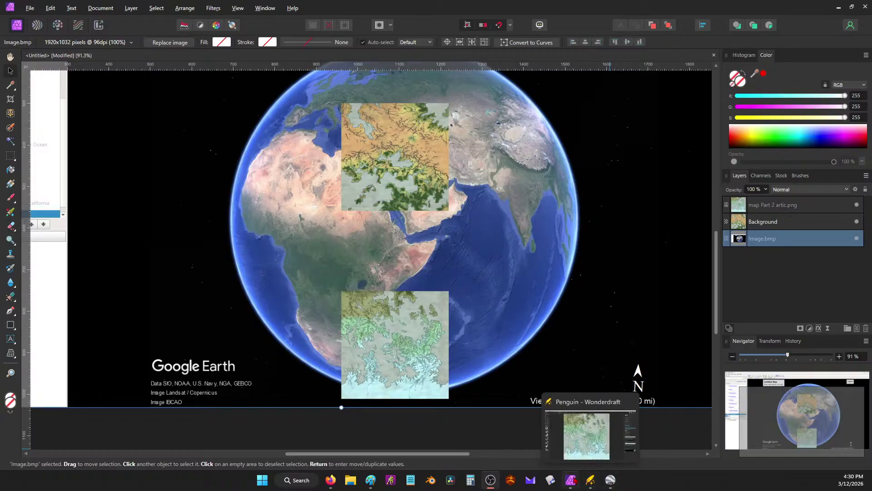
Switch to Firefox and look around the rural road in MapCrunch's street view of the day.
mouse_move(610, 480)
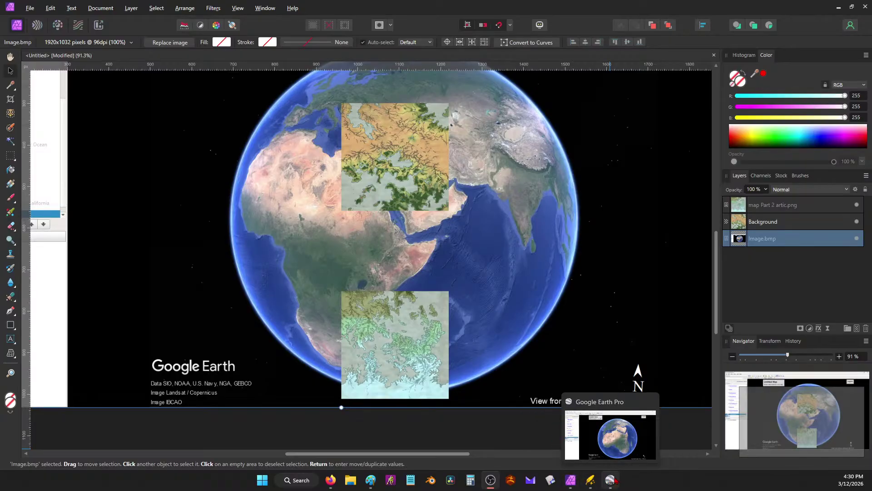
click(331, 480)
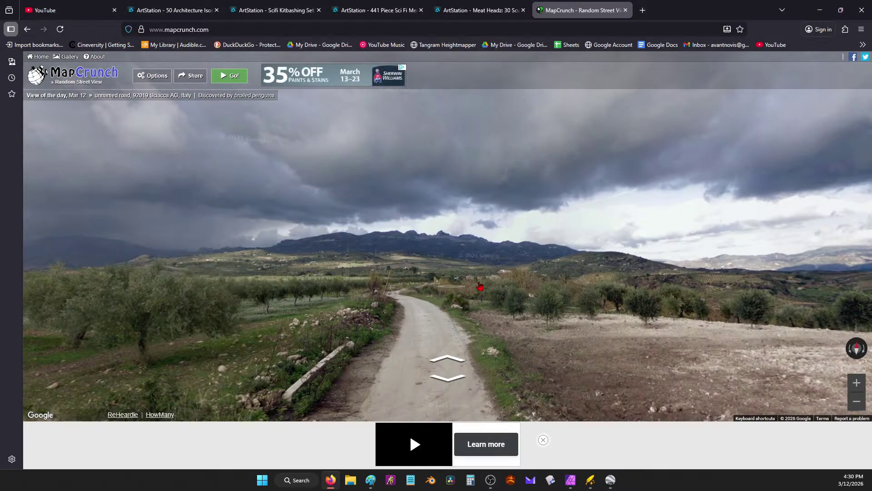
click(454, 251)
drag(454, 251, 607, 190)
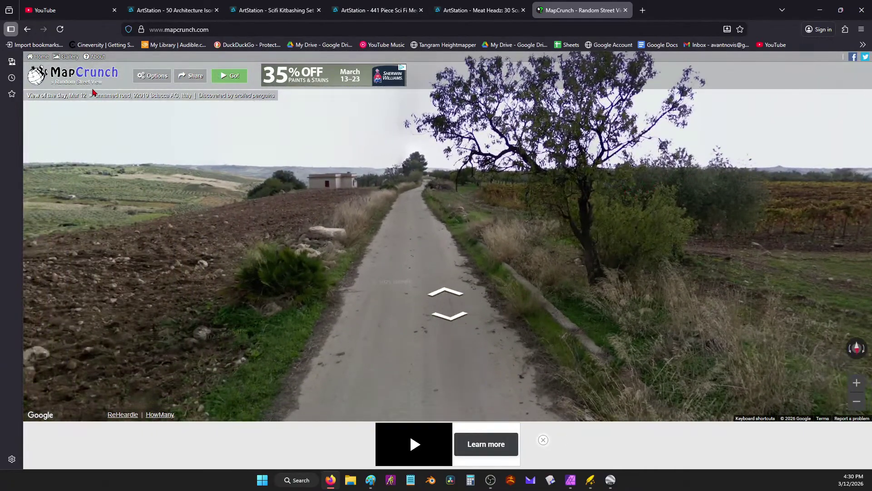
click(407, 236)
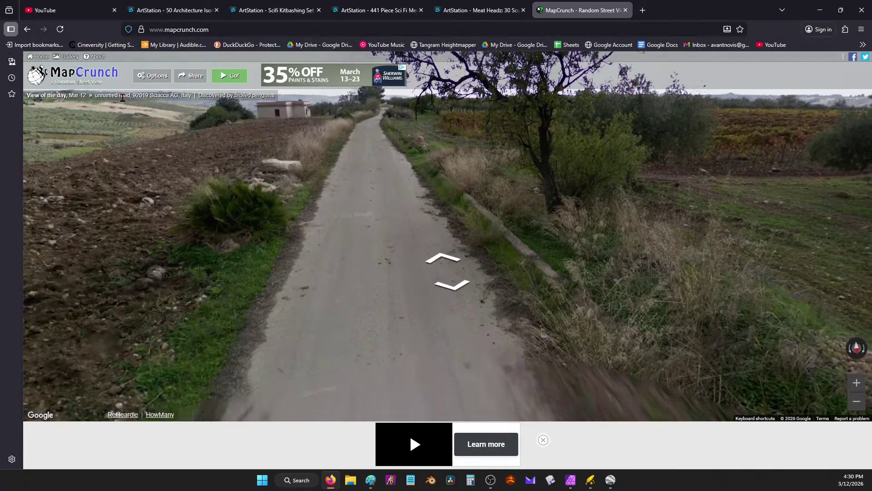
Generate several random street view locations in MapCrunch and look over the landscapes.
click(234, 77)
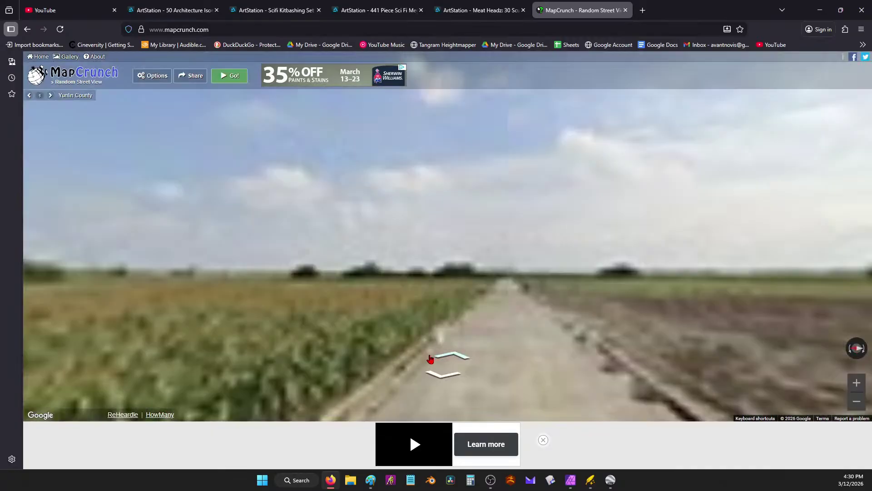
drag(547, 296, 34, 73)
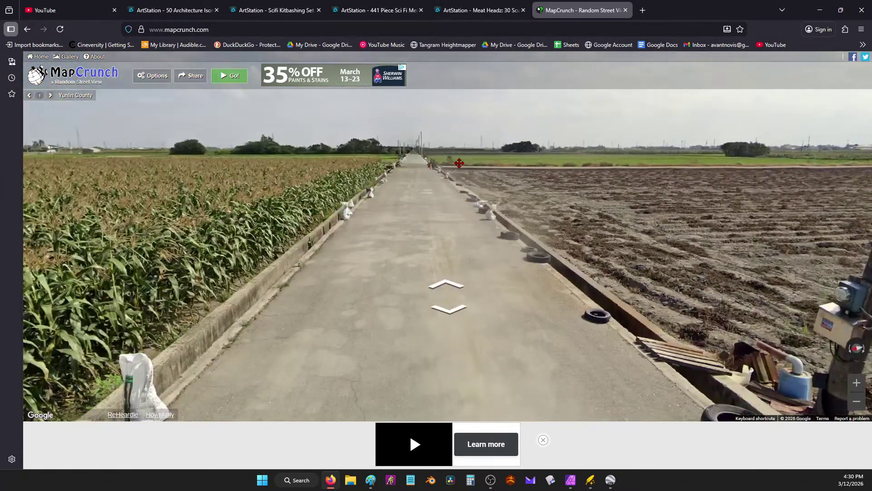
click(224, 80)
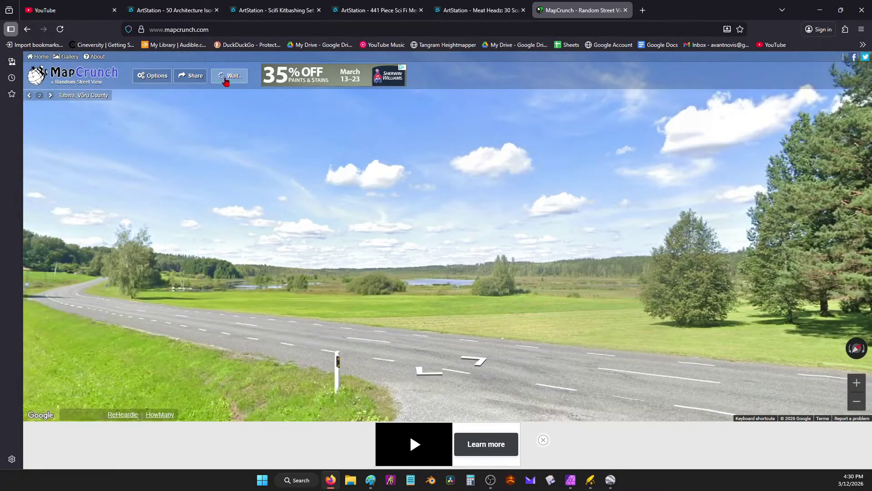
click(225, 80)
click(226, 81)
click(225, 80)
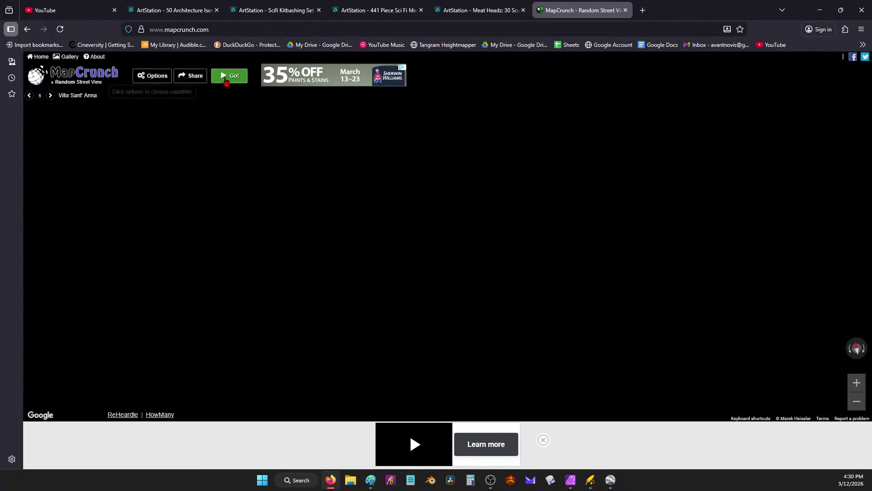
click(225, 81)
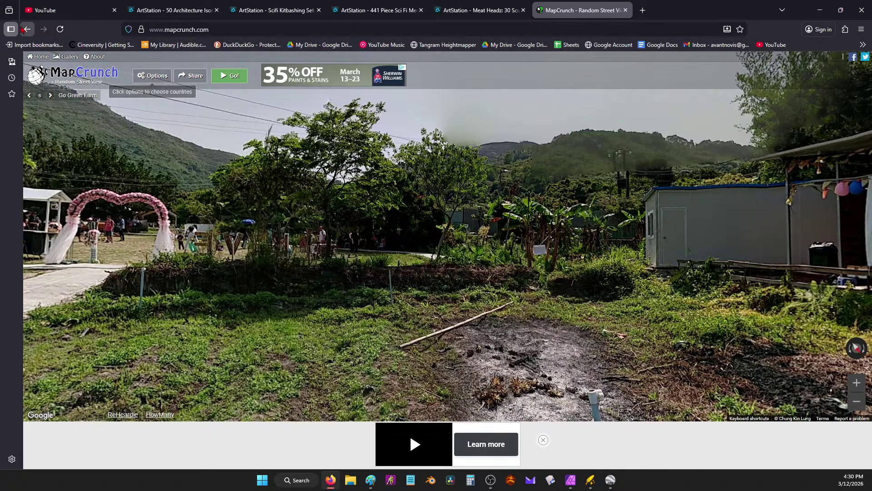
Return to MapCrunch's view of the day and copy its place name "Sciacca AG, Italy".
click(27, 29)
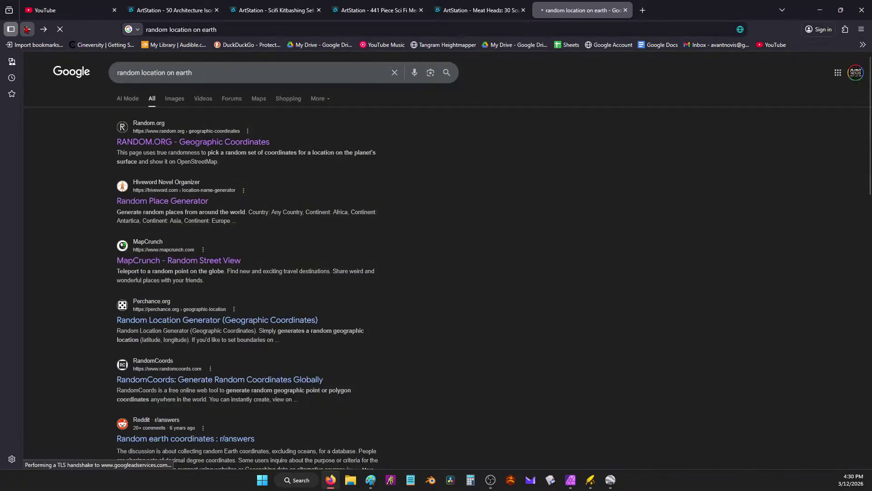
click(44, 29)
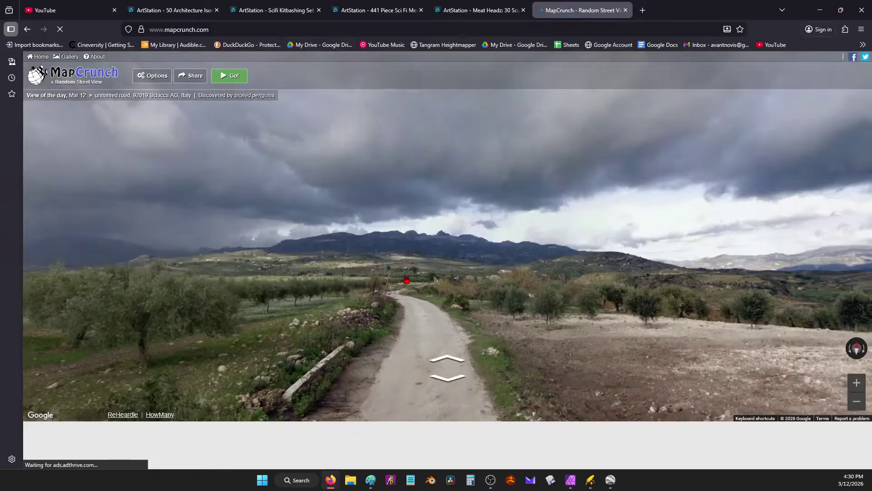
drag(325, 244, 545, 135)
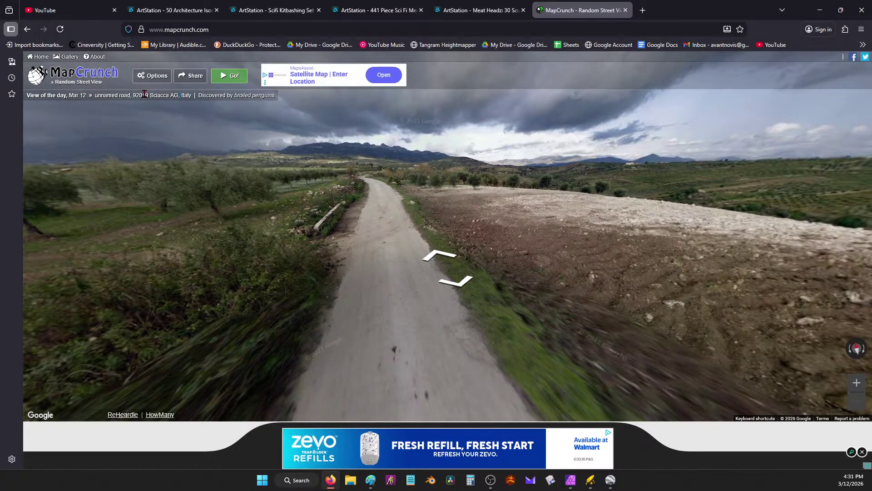
drag(150, 94, 192, 95)
key(ctrl+c)
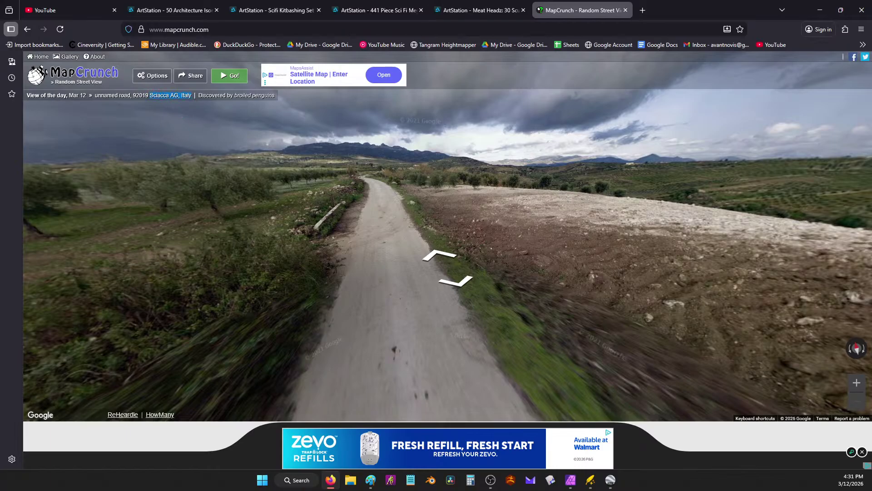
click(520, 132)
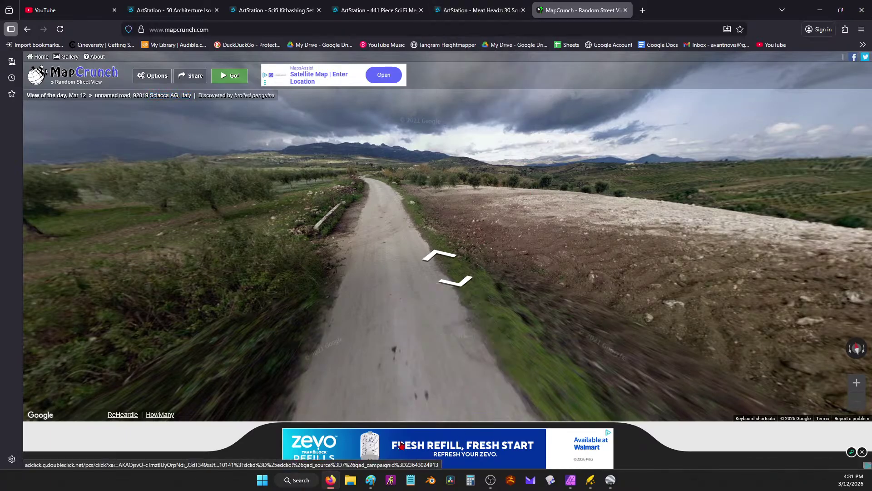
Switch to Google Earth Pro and search for the copied place "Sciacca AG, Italy".
click(610, 479)
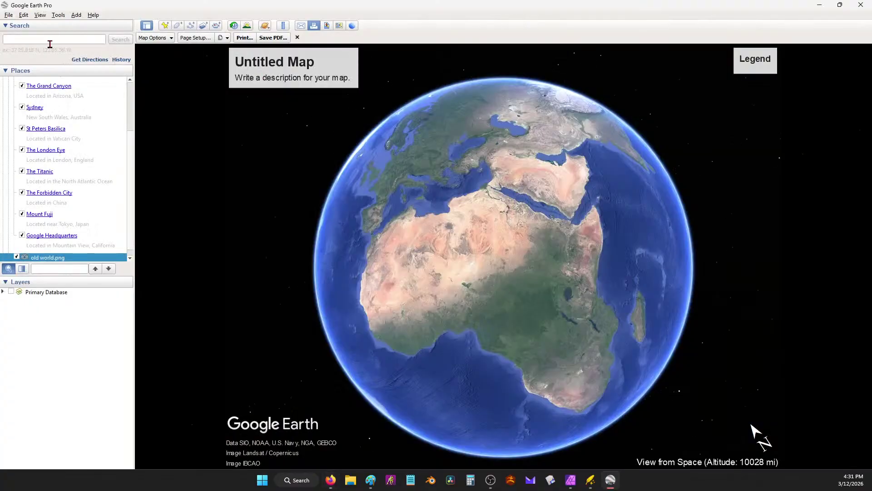
click(67, 40)
key(ctrl+v)
click(117, 40)
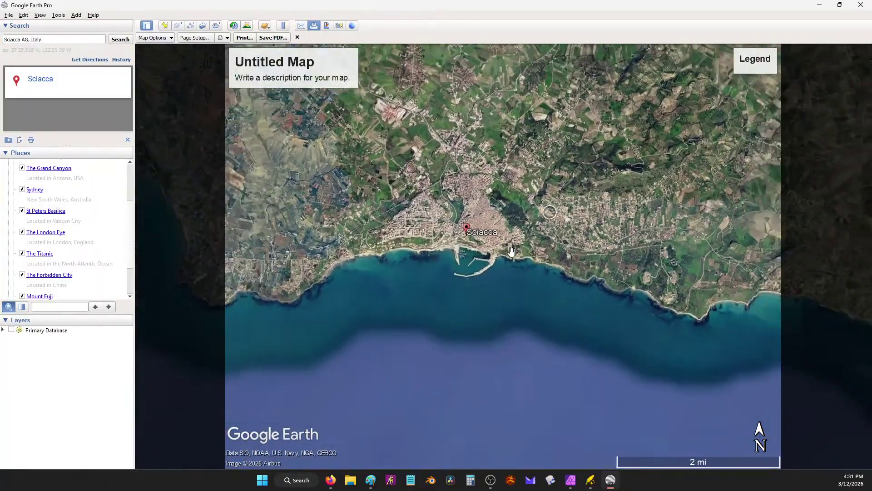
Measure a straight line in kilometers from northwest Arabia west across North Africa, below the Mediterranean.
scroll(312, 306, down, 5)
scroll(340, 323, down, 8)
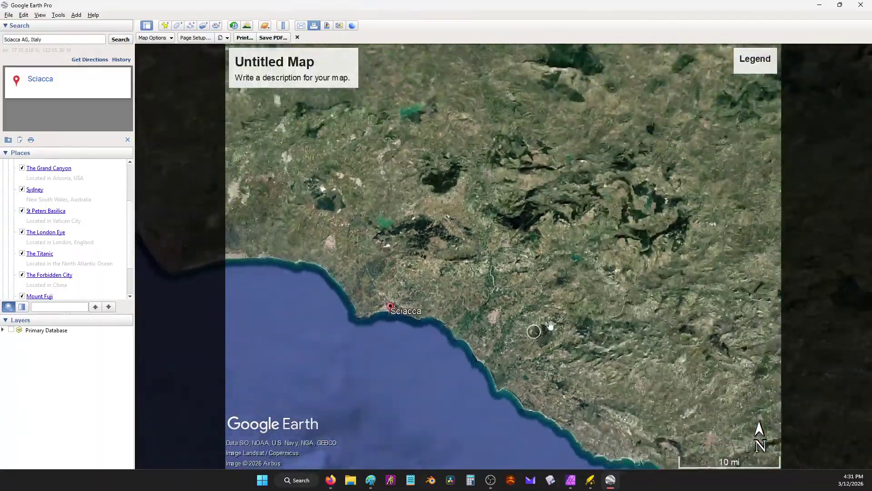
scroll(546, 288, down, 5)
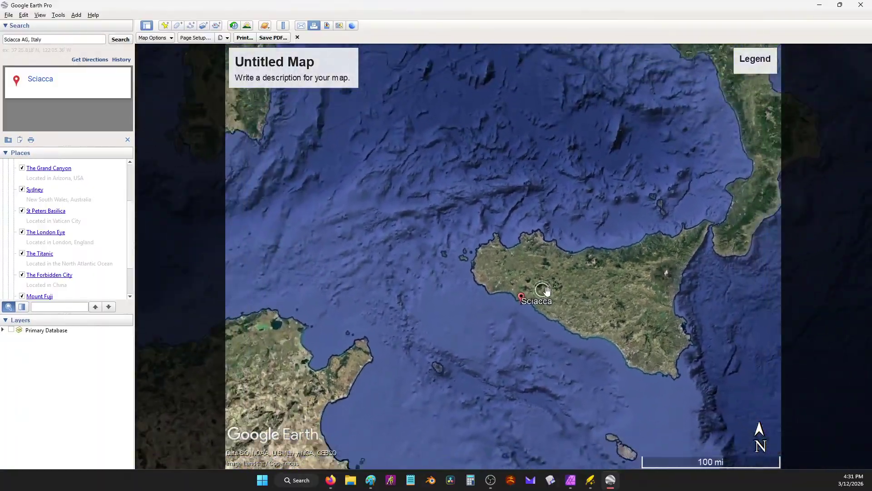
scroll(553, 278, down, 2)
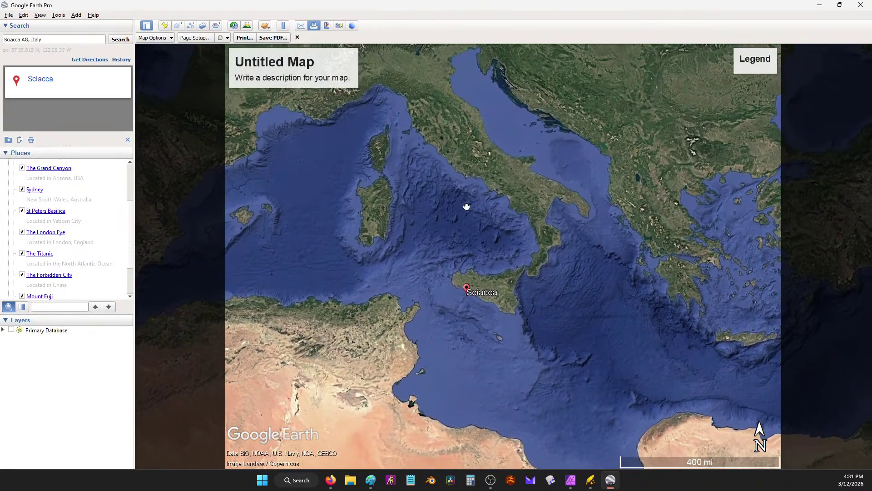
scroll(459, 205, down, 2)
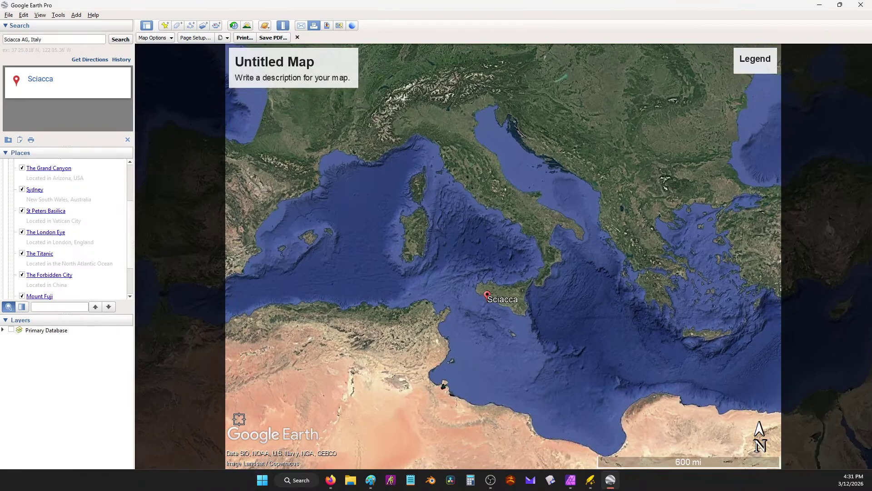
click(755, 399)
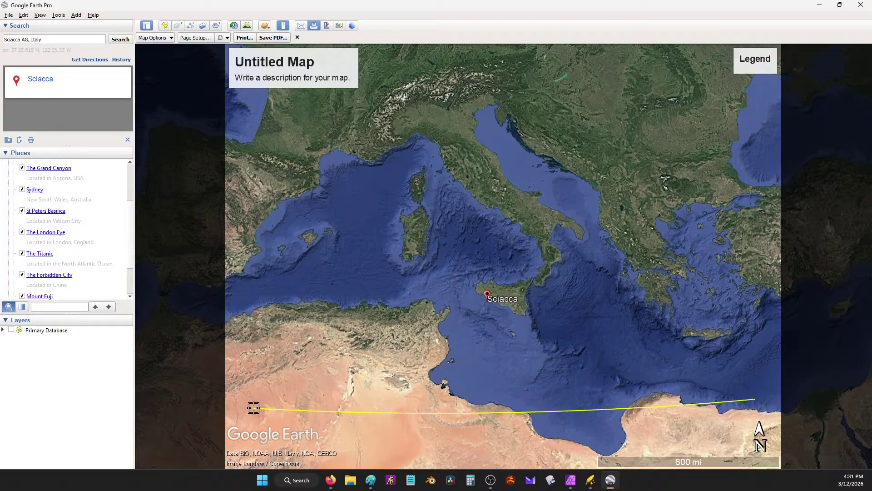
key(Escape)
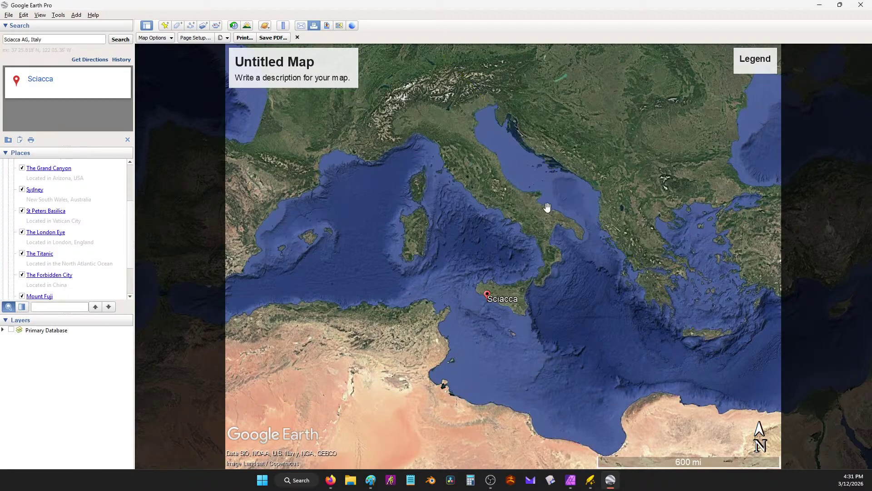
scroll(546, 207, down, 3)
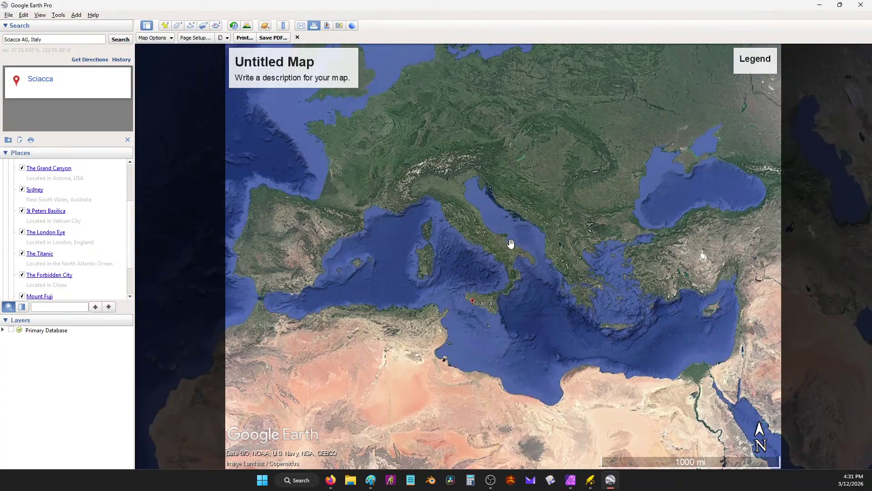
click(282, 25)
click(769, 399)
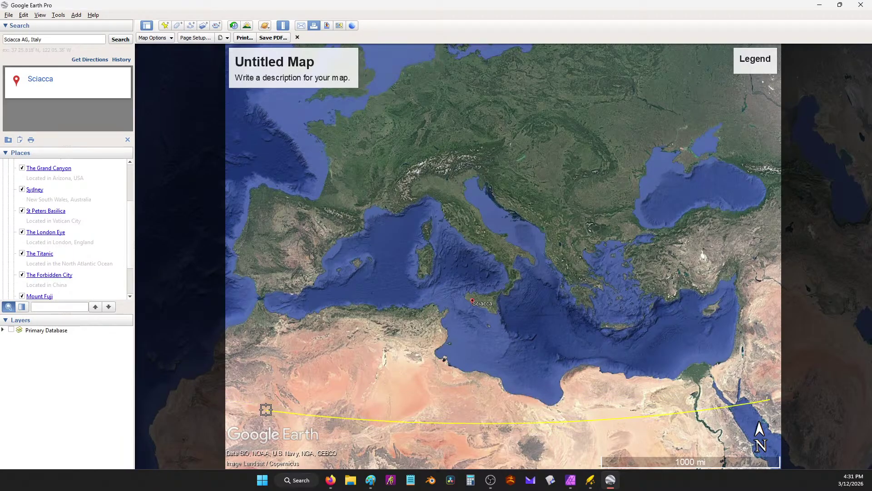
click(432, 80)
drag(432, 80, 273, 398)
Compare the measured region with the globe composite in Affinity, then clear the line and close the ruler in Google Earth Pro.
scroll(403, 344, down, 5)
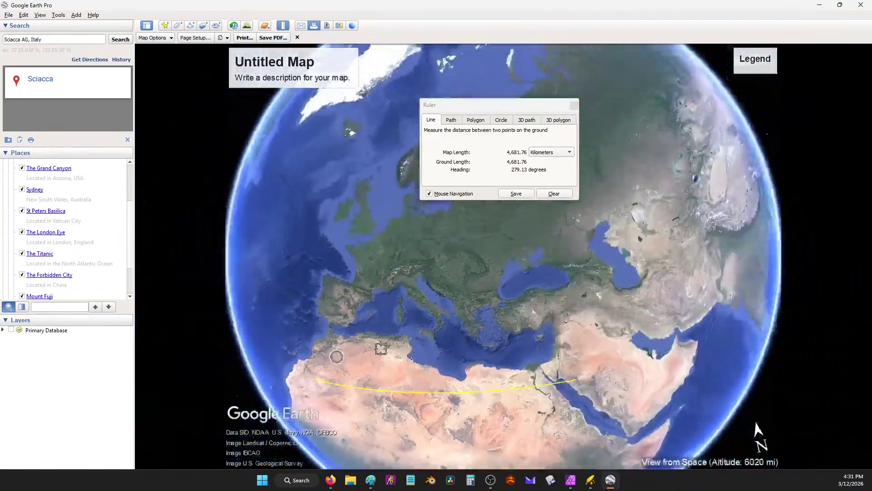
drag(411, 316, 495, 280)
scroll(534, 320, up, 2)
scroll(529, 309, up, 2)
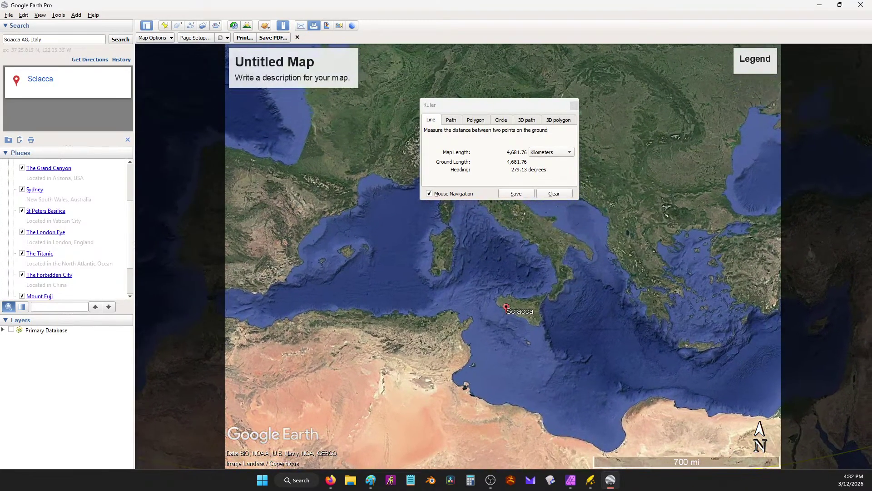
key(alt+Tab)
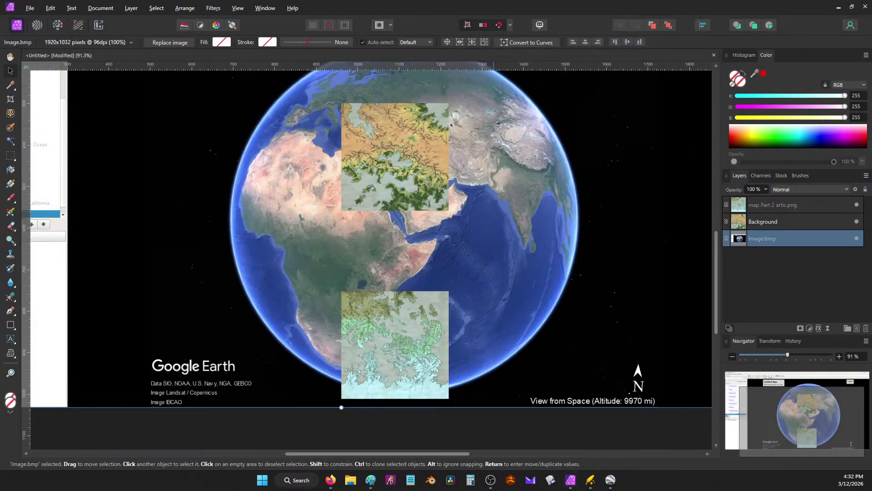
key(alt+Tab)
click(553, 193)
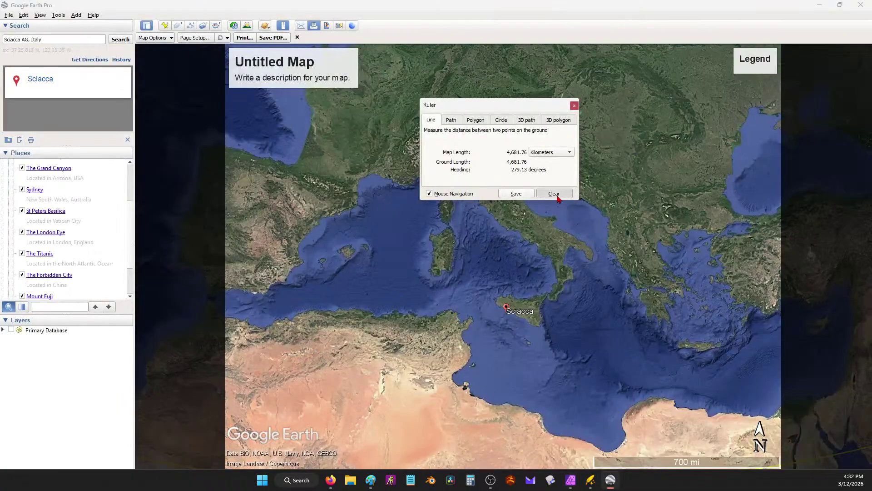
click(574, 106)
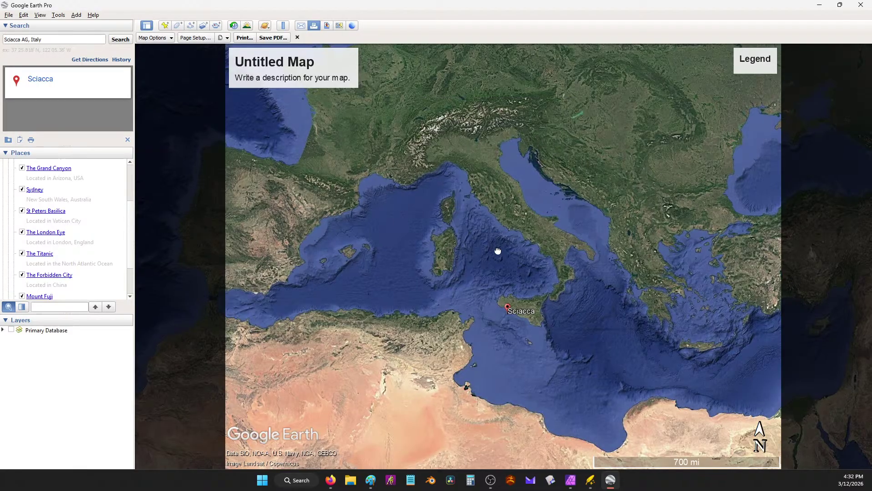
Frame the Mediterranean map so it spans from the Iberian Peninsula to Greece, with Sciacca in view.
mouse_move(496, 250)
mouse_down()
mouse_move(312, 218)
mouse_move(459, 142)
mouse_move(485, 239)
mouse_up()
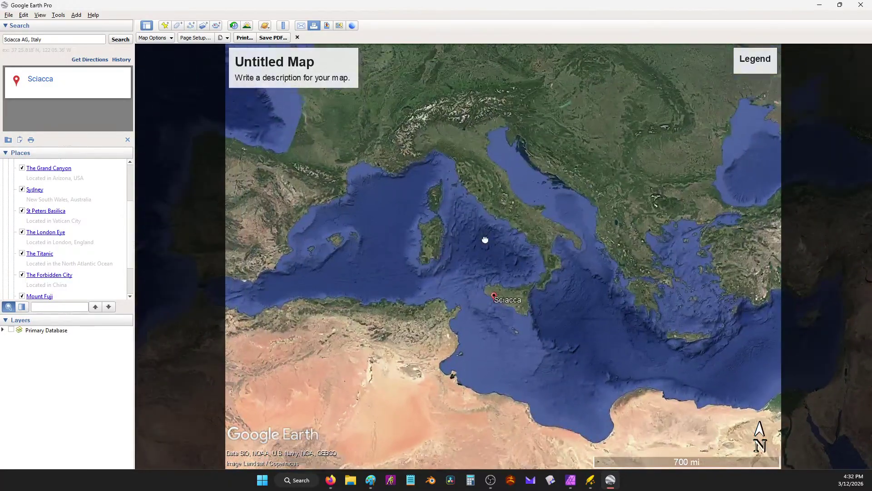
drag(360, 198, 434, 234)
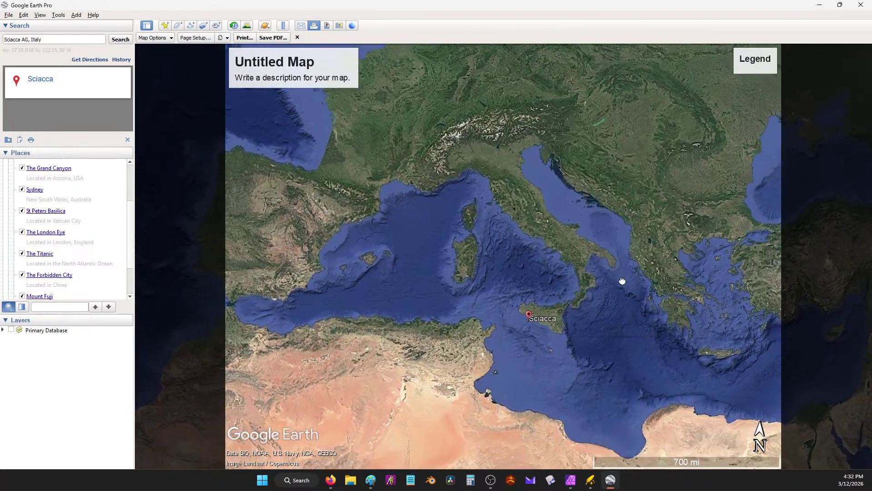
drag(622, 281, 665, 317)
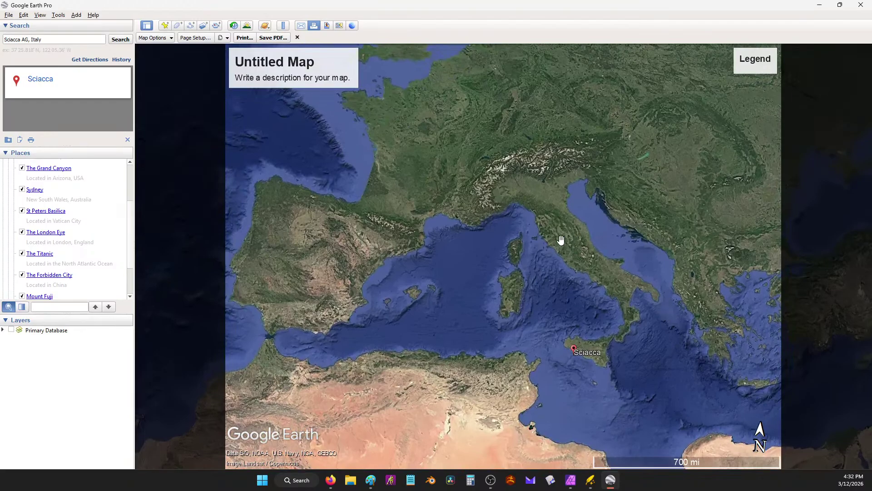
mouse_move(736, 242)
mouse_down()
mouse_move(654, 238)
mouse_move(728, 242)
mouse_up()
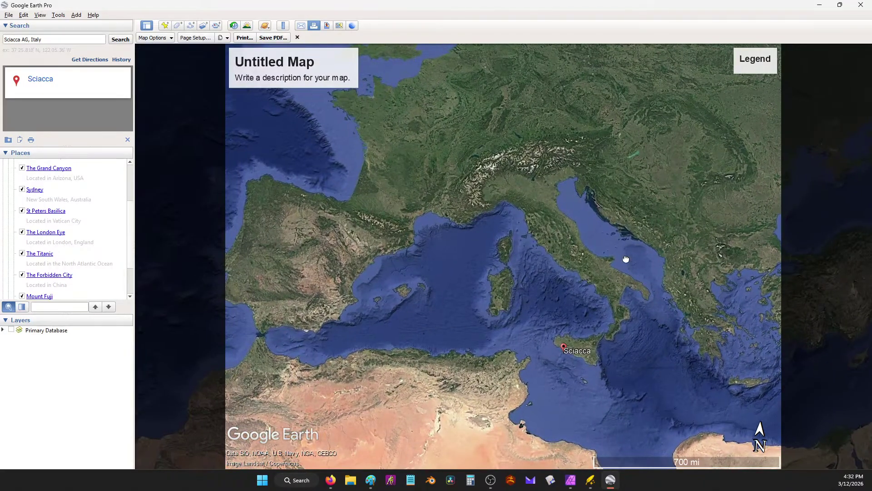
drag(626, 259, 658, 274)
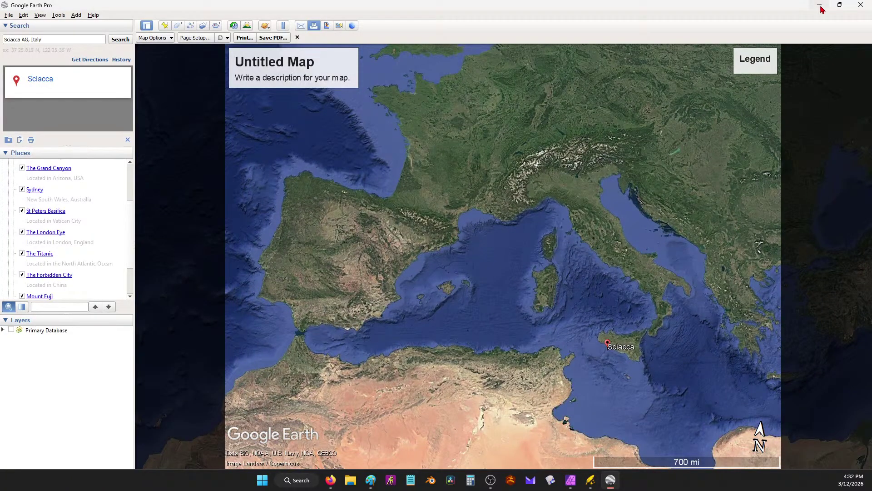
drag(544, 298, 484, 288)
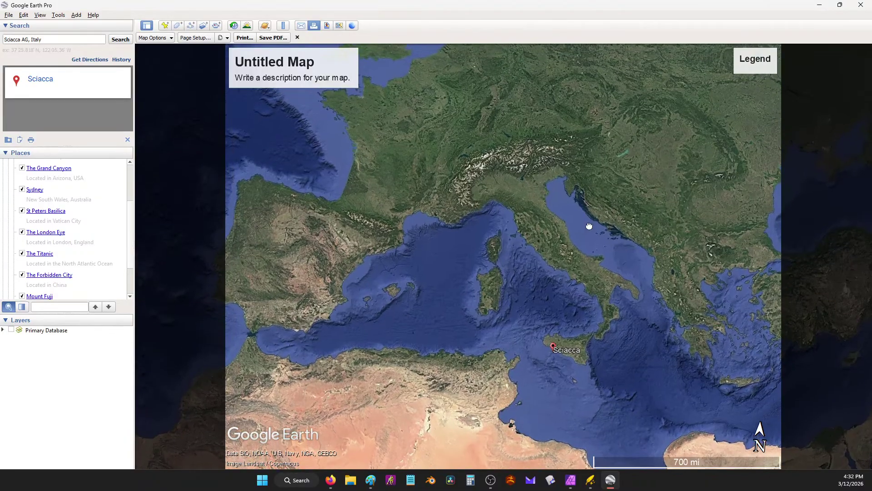
Switch to Firefox, search for "random dice roller" in a new tab, and roll the six-sided die.
scroll(590, 203, up, 3)
scroll(613, 214, down, 3)
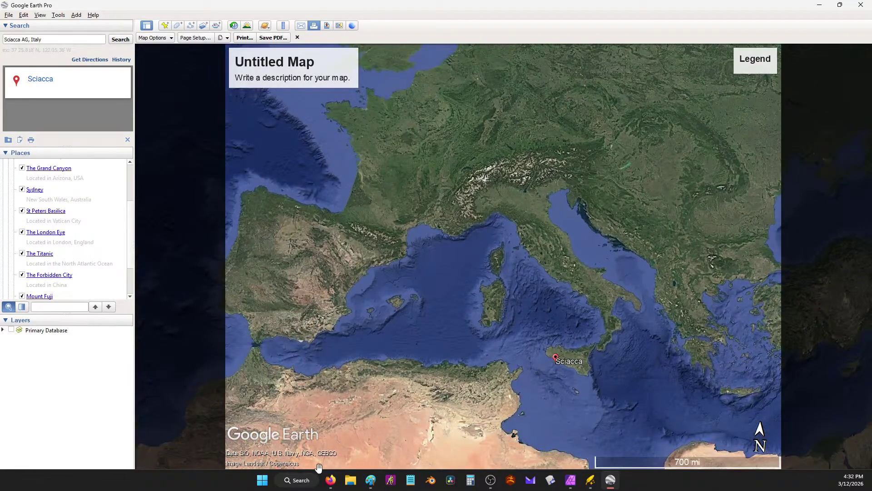
click(330, 479)
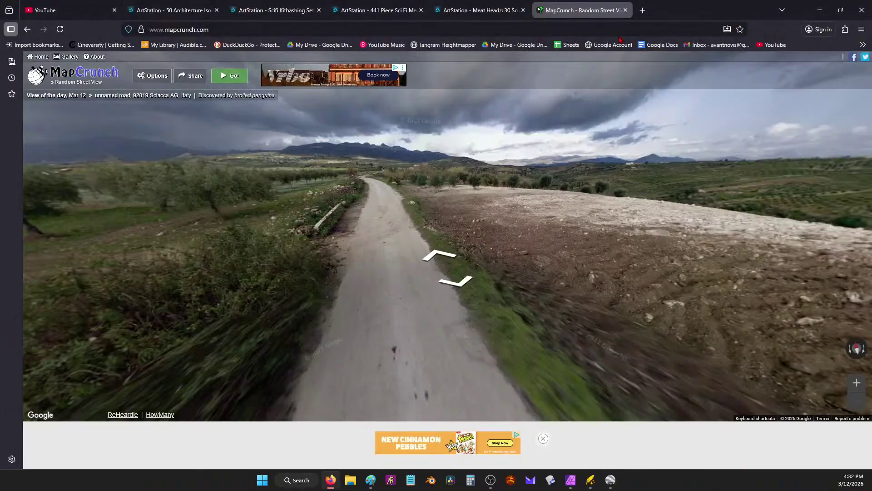
click(642, 10)
text(ra)
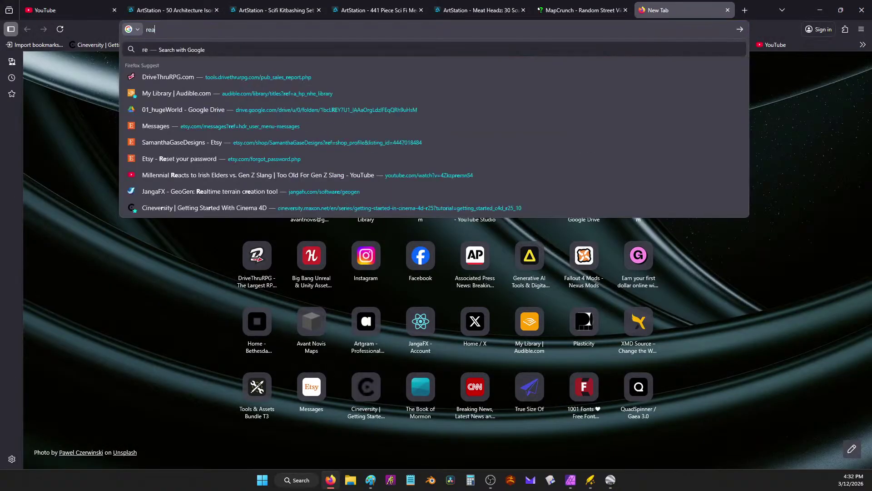
text(ndo)
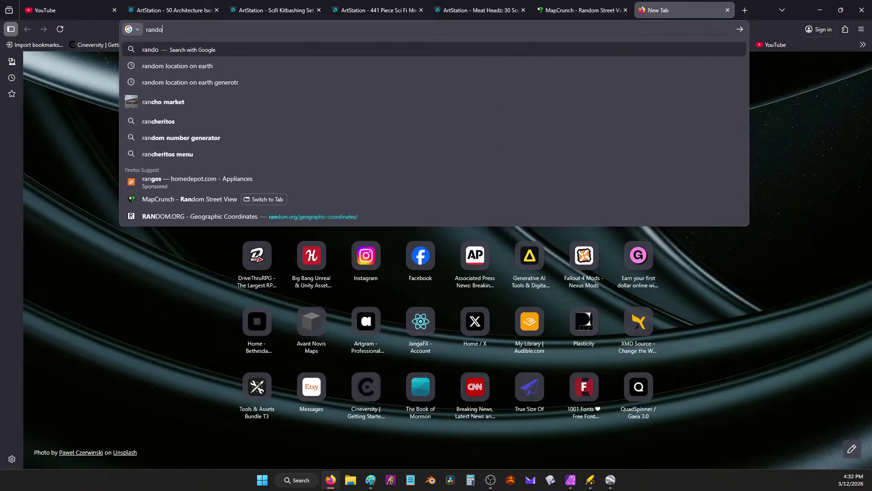
text(m dice roller)
key(Return)
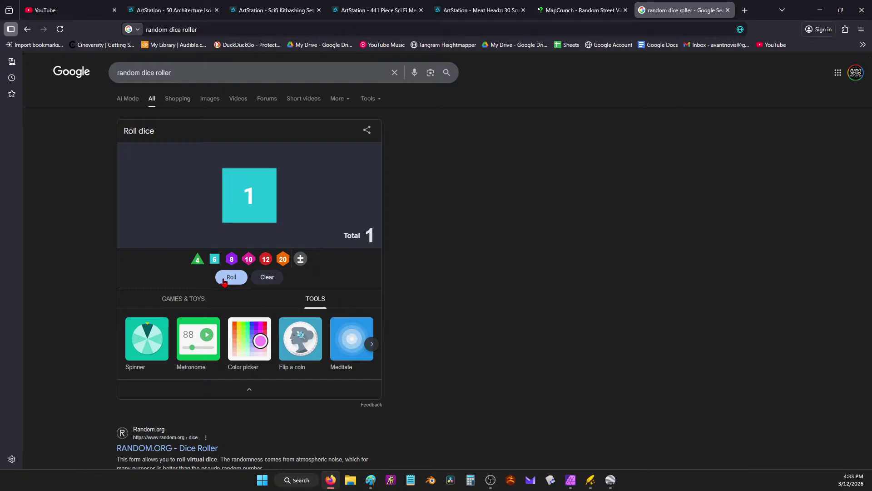
click(223, 280)
Return to Google Earth Pro and shift the map to show the whole Iberian Peninsula and the western Mediterranean.
click(821, 11)
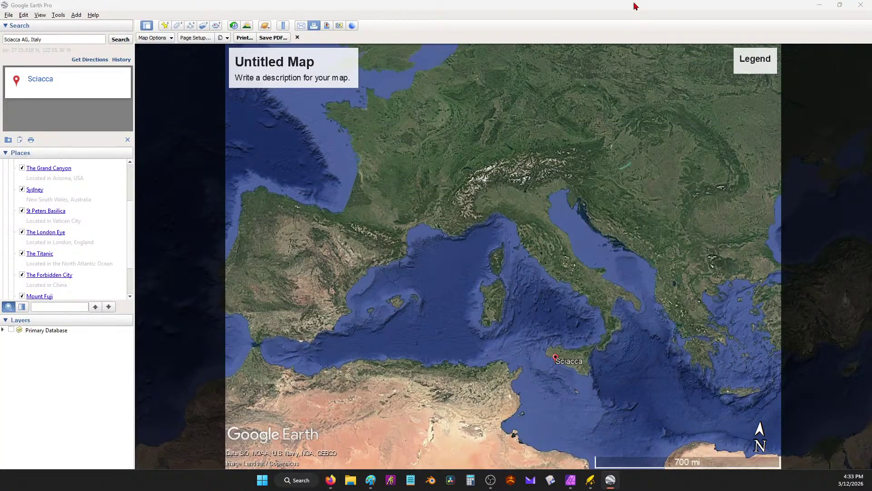
drag(579, 248, 559, 237)
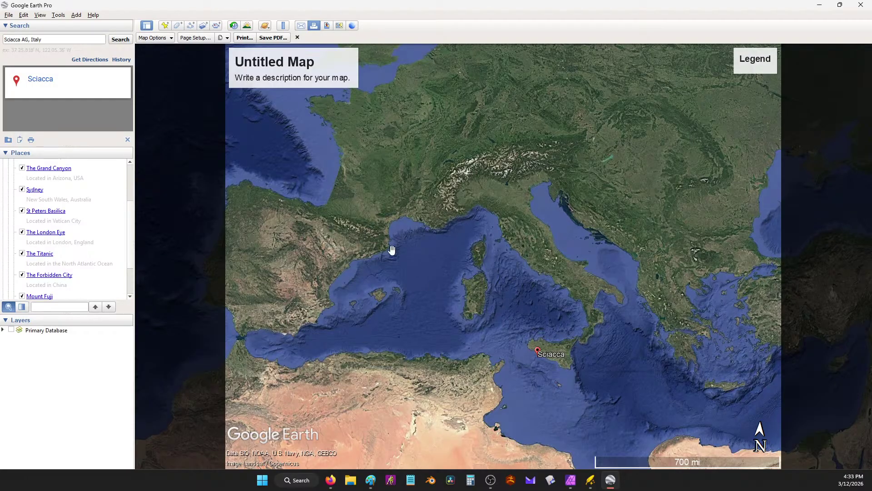
drag(391, 249, 522, 238)
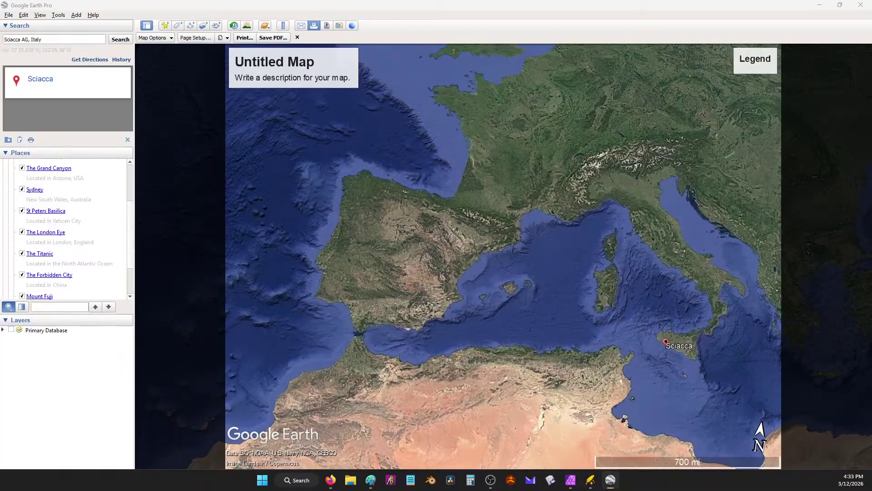
Switch to Wonderdraft and create a blank 5000 × 5000 px map with the BIG WORLD 40K ftw theme.
key(alt+Tab)
click(58, 27)
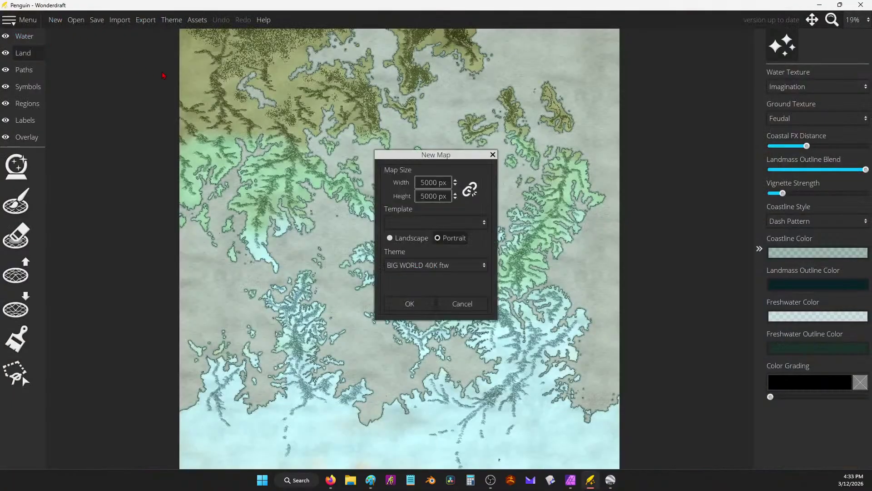
click(409, 303)
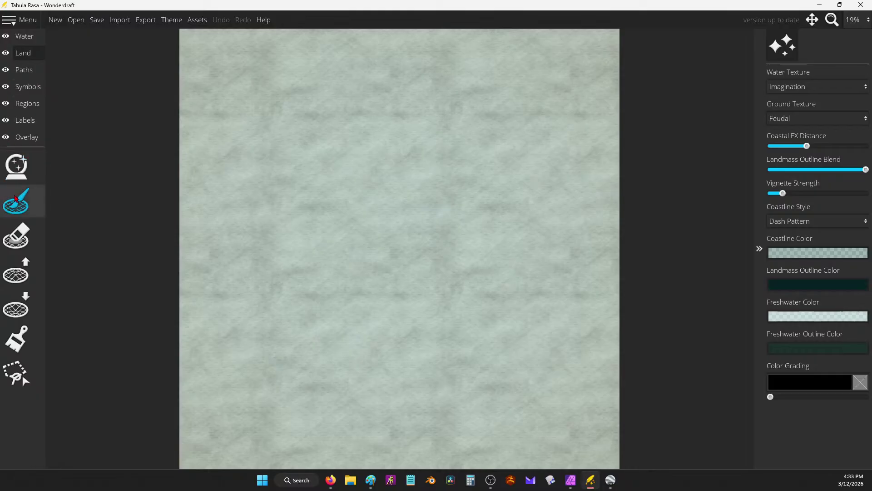
Write the digits 1 to 9 with the land brush in a three-by-three grid across the blank map.
click(17, 206)
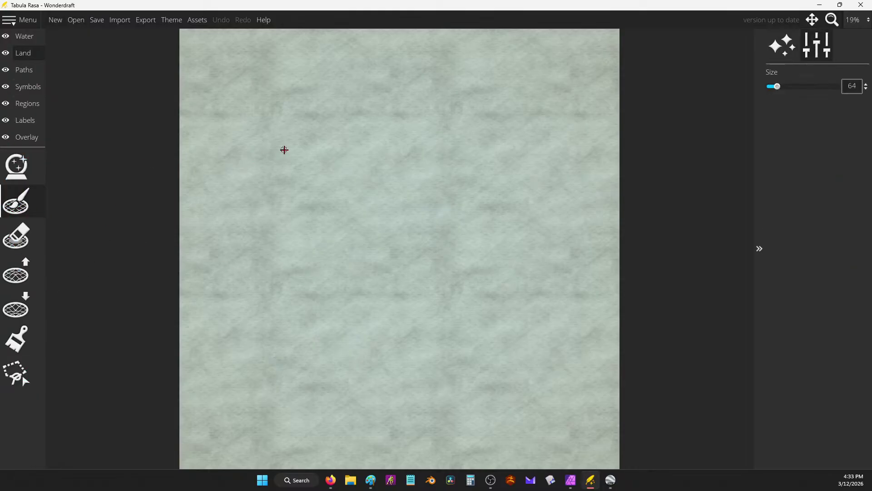
drag(243, 69, 242, 111)
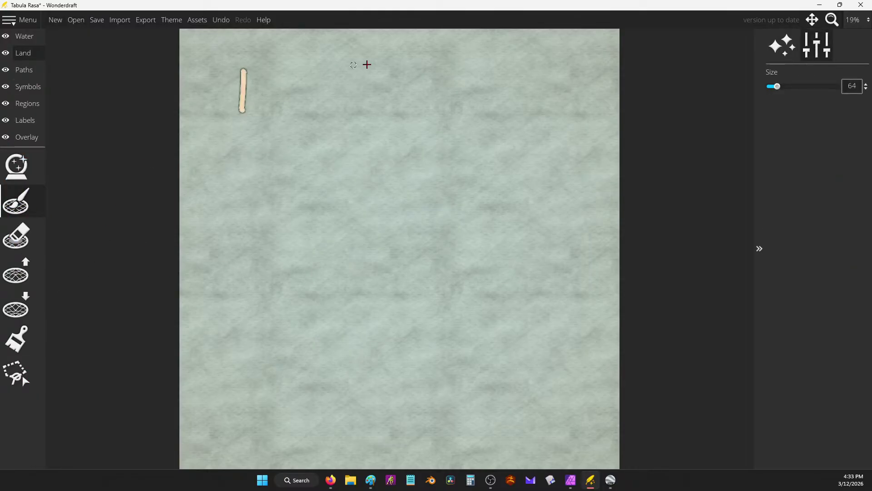
drag(356, 66, 405, 91)
mouse_move(499, 64)
mouse_down()
mouse_move(530, 72)
mouse_move(516, 96)
mouse_up()
drag(225, 212, 252, 265)
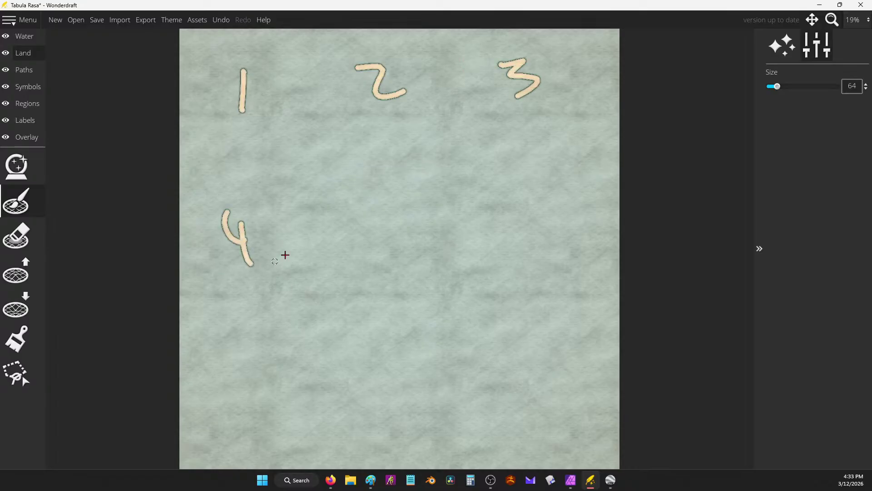
mouse_move(401, 192)
mouse_down()
mouse_move(401, 218)
mouse_move(382, 238)
mouse_up()
mouse_move(538, 182)
mouse_down()
mouse_move(518, 224)
mouse_move(524, 241)
mouse_up()
drag(212, 410, 275, 433)
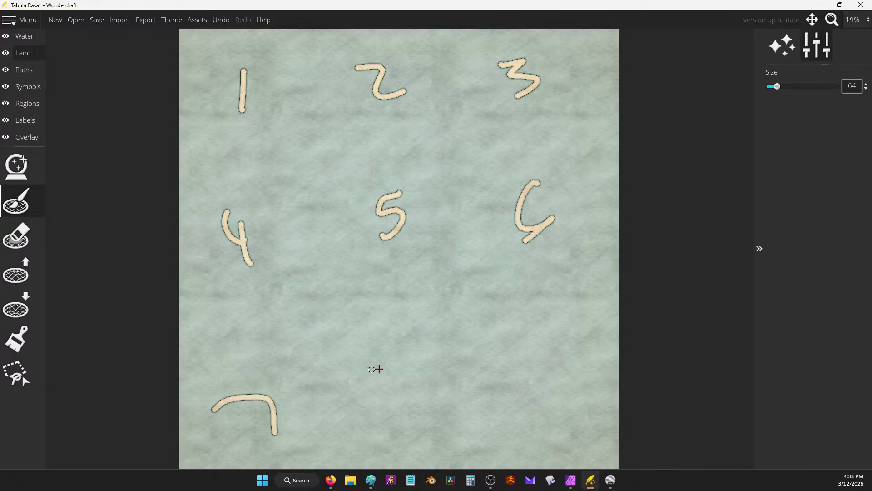
drag(380, 366, 361, 398)
drag(528, 363, 536, 408)
drag(374, 365, 364, 361)
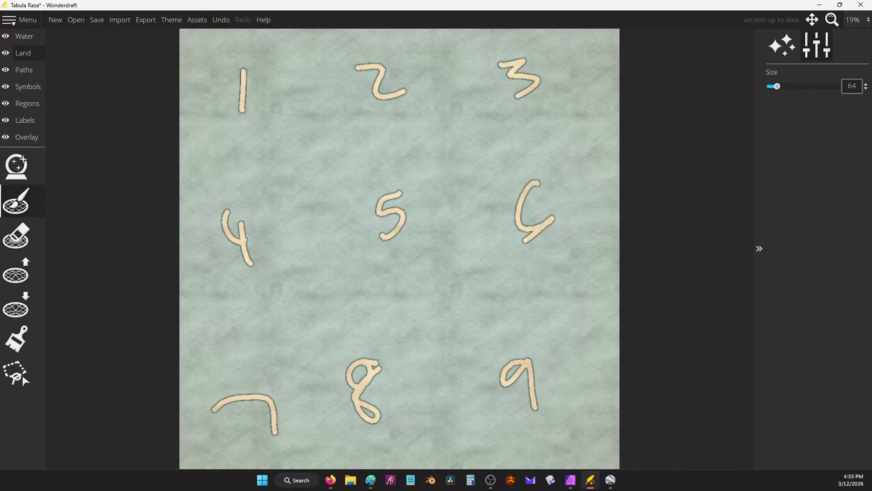
Check the Google Earth Pro map from Firefox, then clear the six-sided die and roll a ten-sided die.
key(alt+Tab)
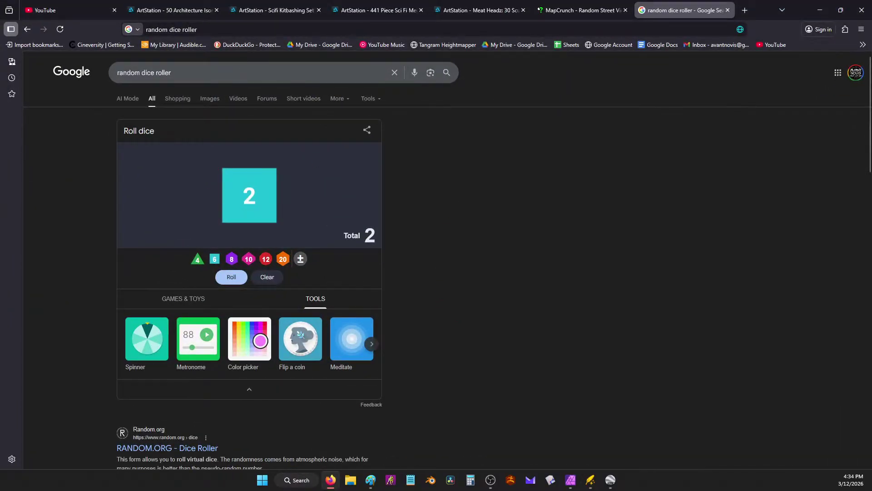
drag(760, 11, 676, 50)
click(662, 49)
click(610, 480)
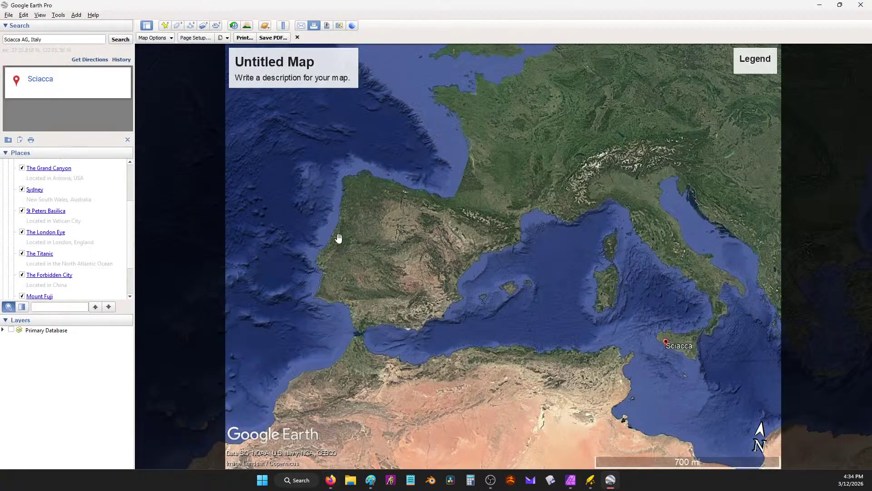
click(820, 6)
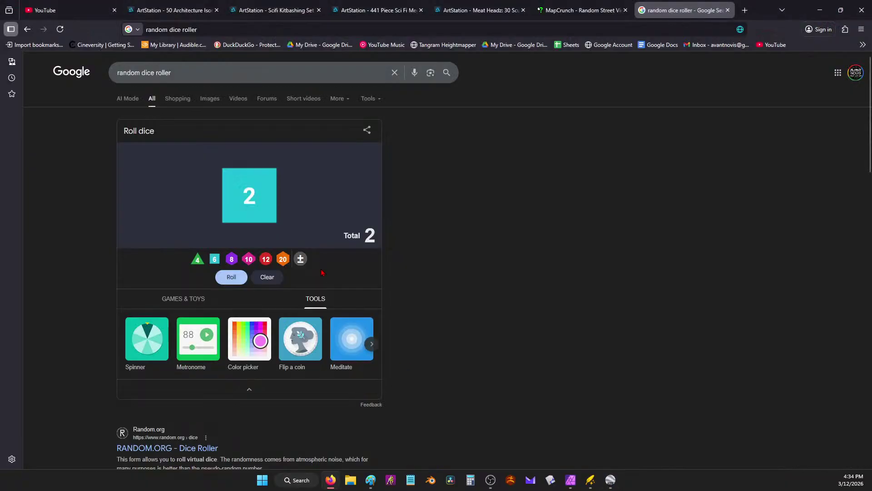
click(254, 277)
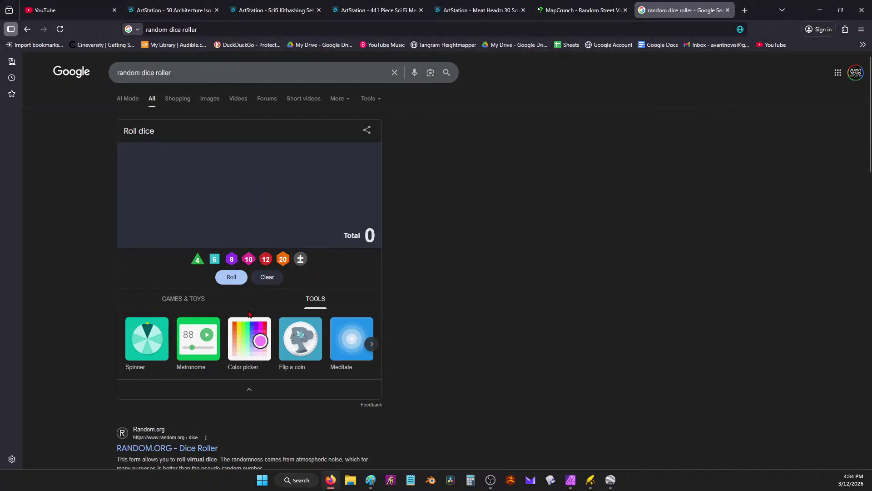
click(249, 263)
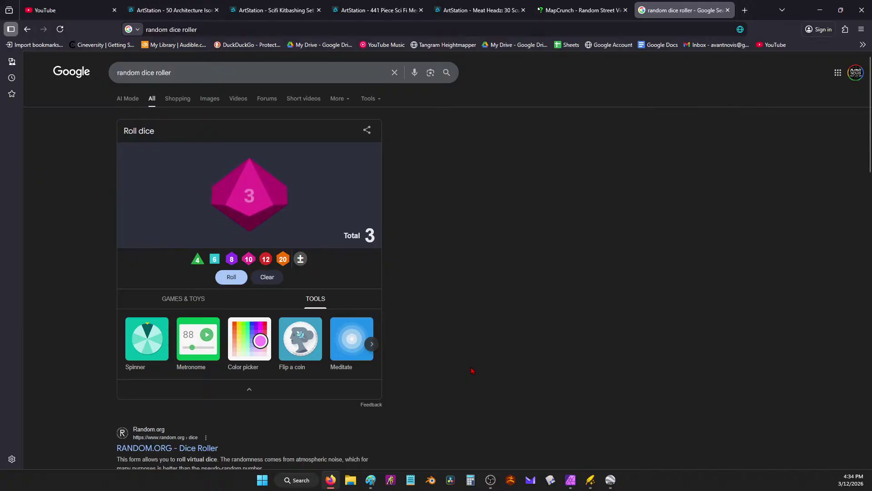
Switch to Wonderdraft and write "coast" with the land brush above the 3 on the numbered grid.
click(592, 482)
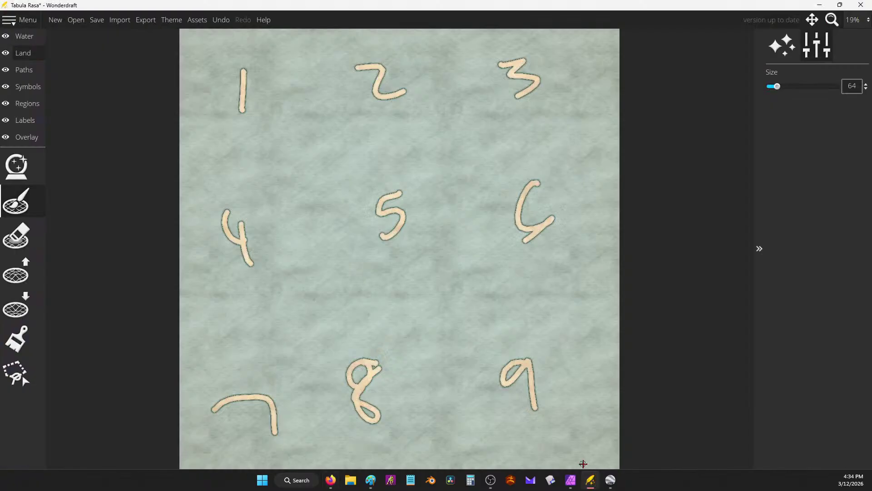
mouse_move(478, 48)
mouse_down()
mouse_move(587, 36)
mouse_move(586, 60)
mouse_up()
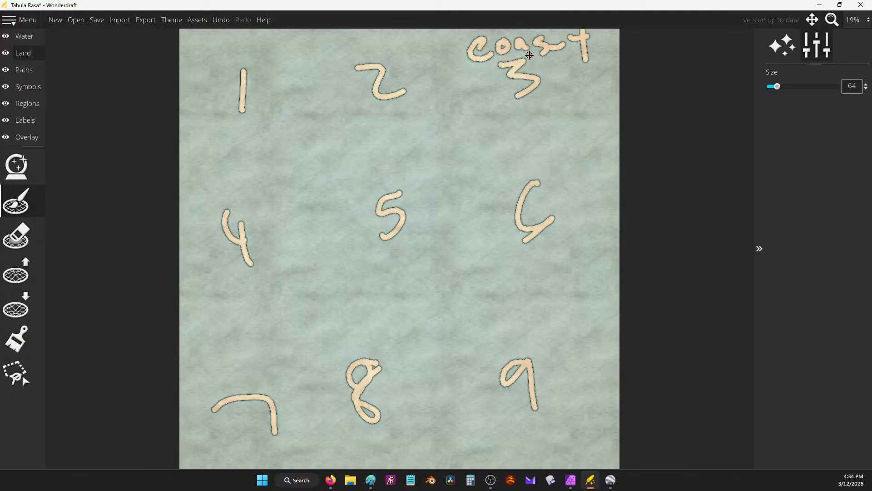
Try land strokes from the 3 down through the 8 and from the 3 down to the 9, undoing each.
mouse_move(514, 80)
mouse_down()
mouse_move(311, 446)
mouse_move(345, 417)
mouse_up()
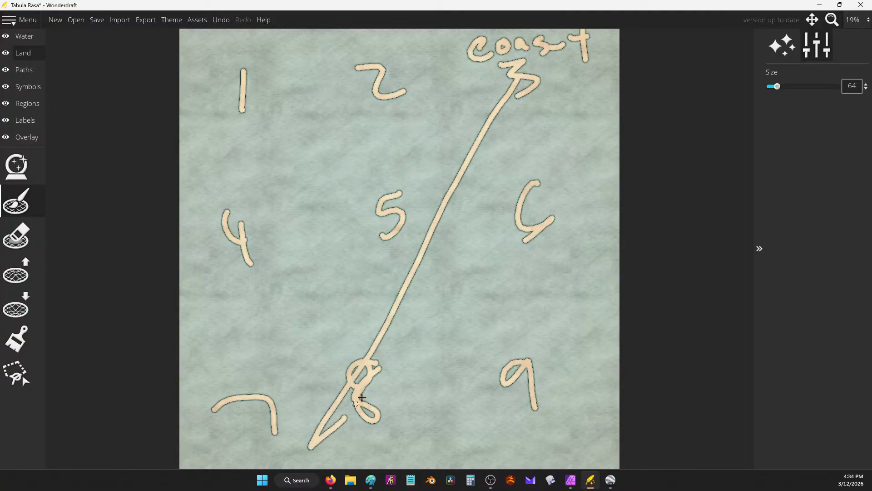
key(ctrl+z)
drag(522, 75, 531, 400)
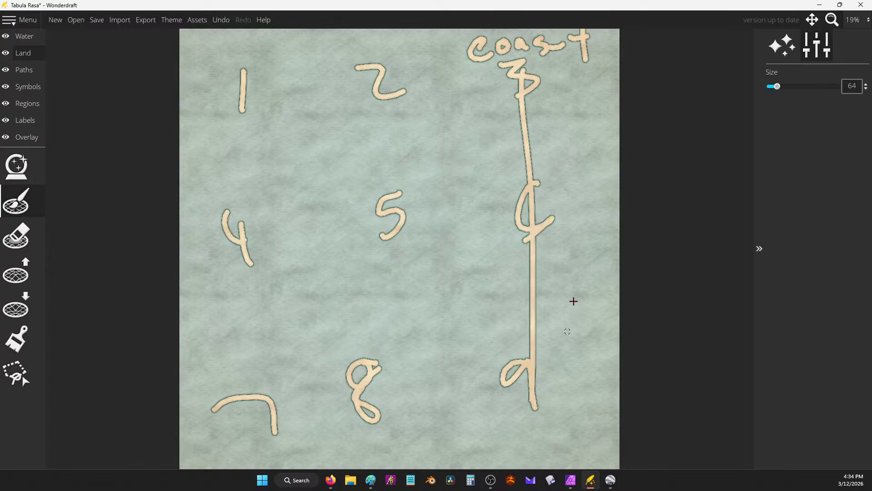
key(ctrl+z)
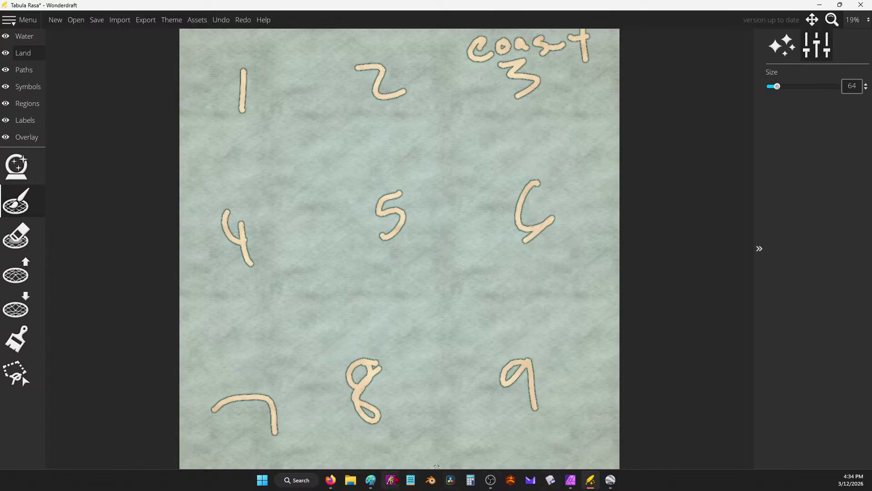
Switch to Firefox, roll the ten-sided die again, and return to the Wonderdraft map.
click(331, 480)
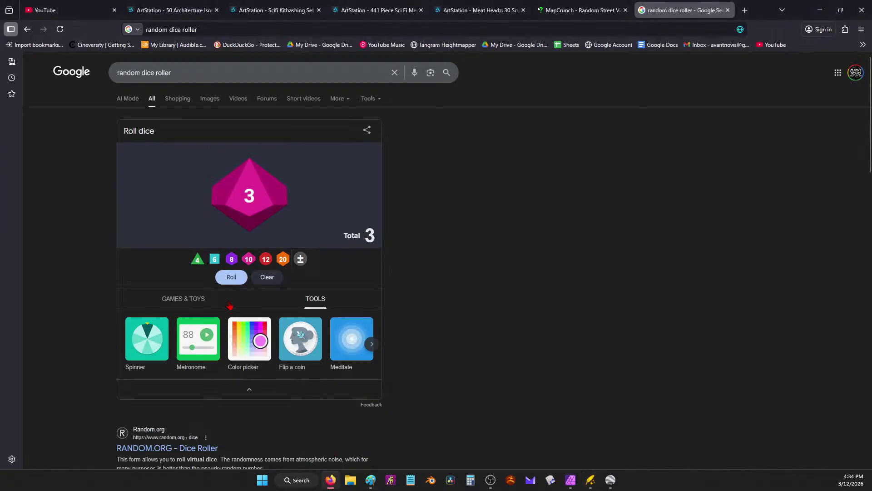
click(232, 279)
click(819, 10)
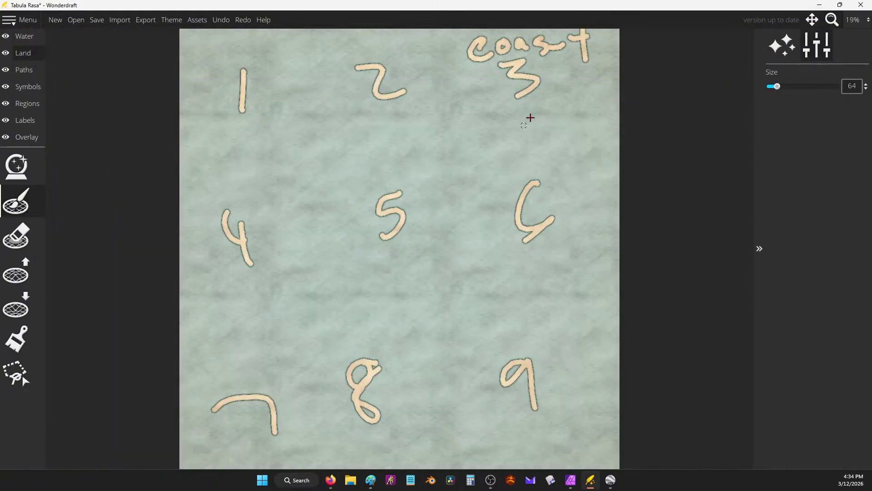
Draw a land line from the 3 down to the 6, undoing the extra zigzag stroke beside it.
drag(528, 56, 517, 210)
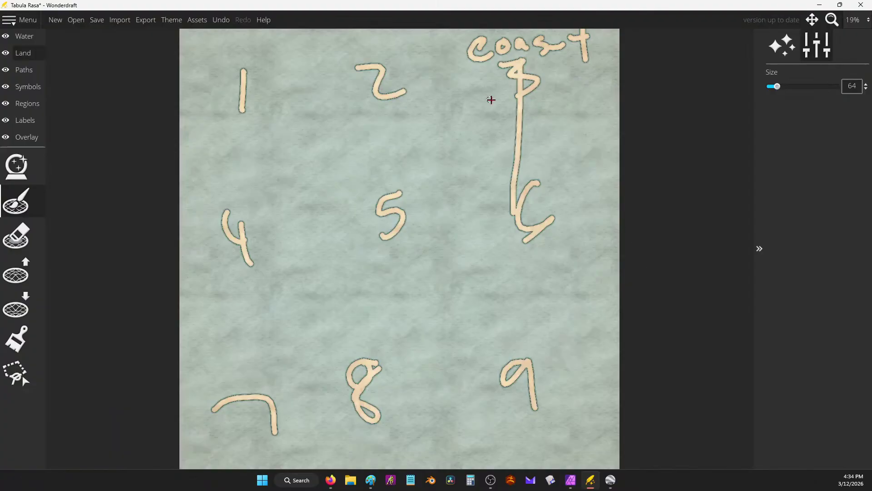
mouse_move(510, 107)
mouse_down()
mouse_move(507, 183)
mouse_move(498, 199)
mouse_move(514, 115)
mouse_up()
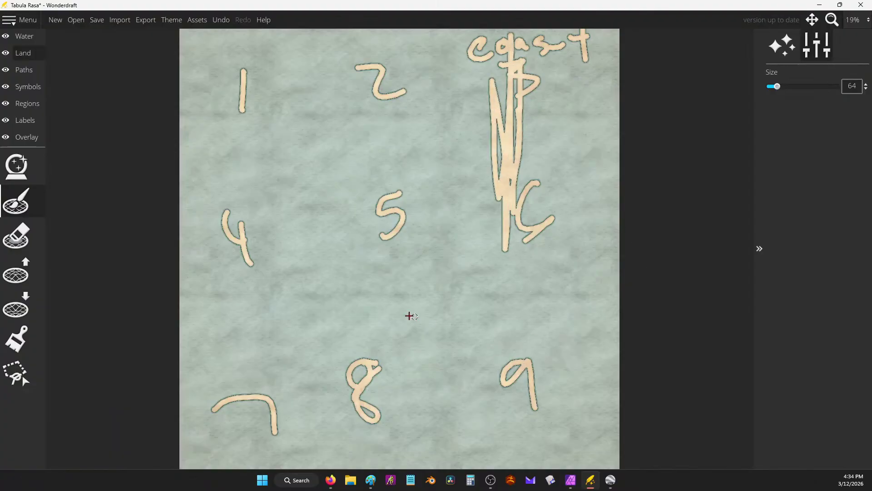
key(ctrl+z)
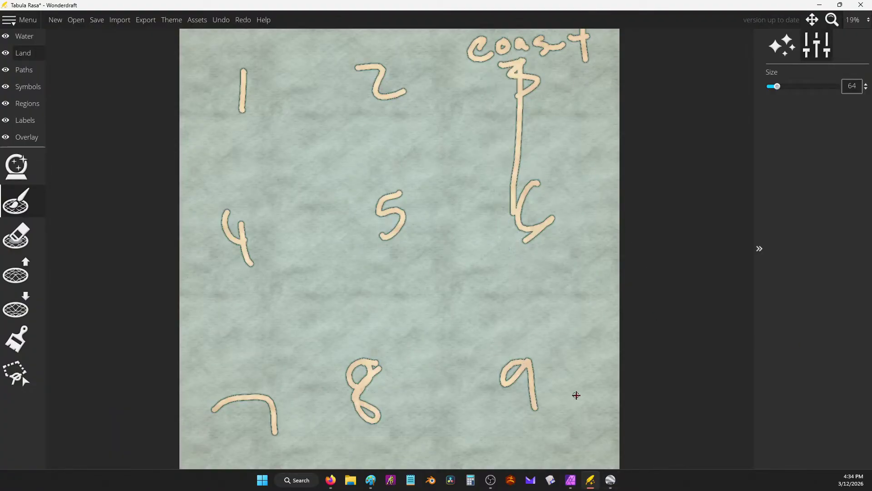
Check the framed region in Google Earth Pro, then switch to Firefox and roll the ten-sided die once more.
mouse_move(571, 479)
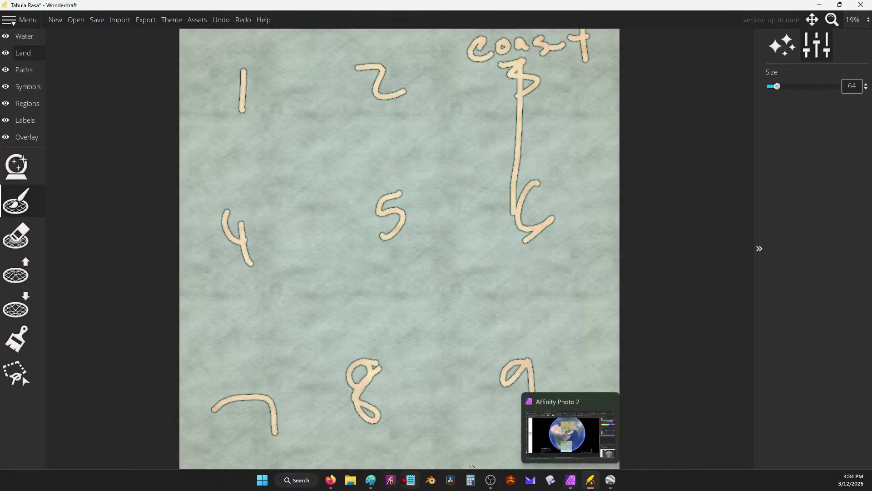
click(610, 480)
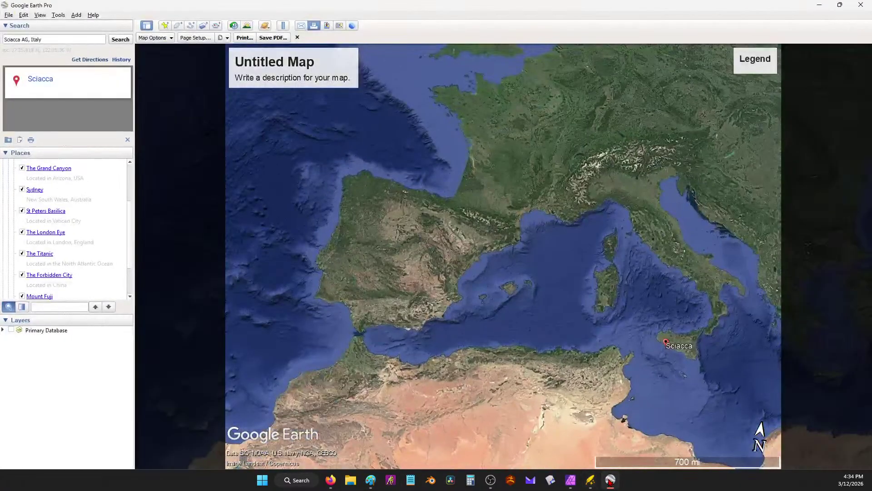
click(610, 480)
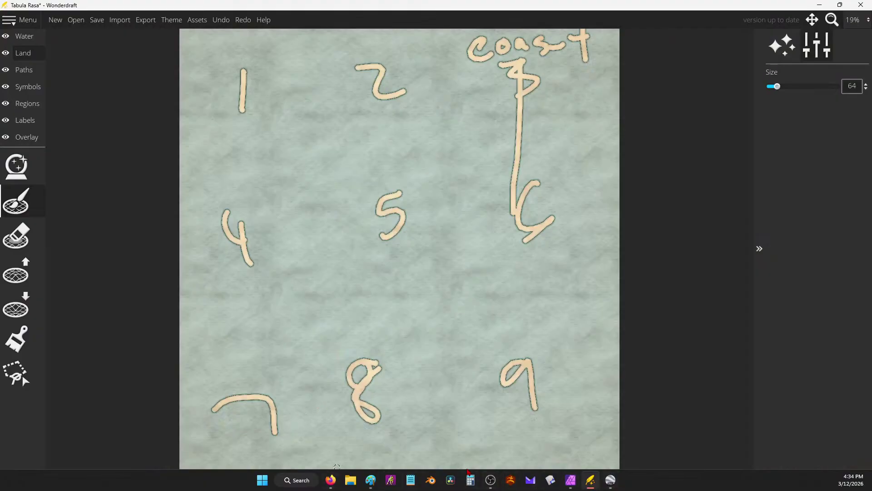
click(339, 479)
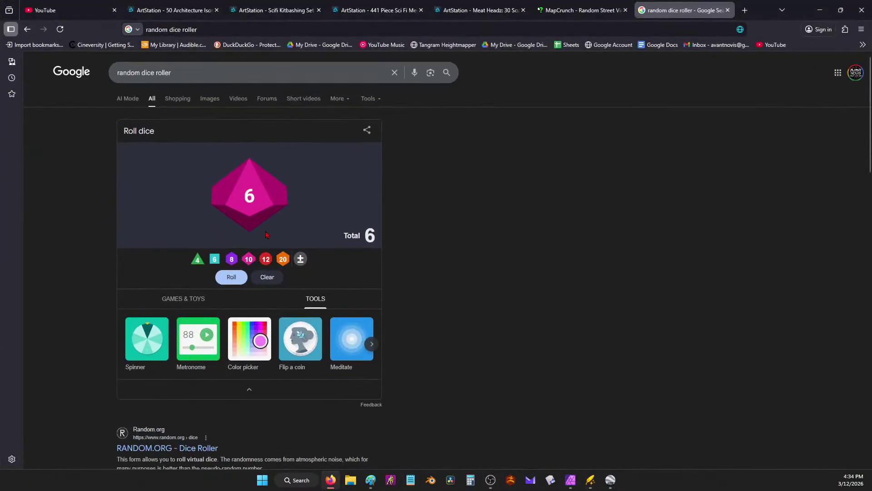
click(232, 277)
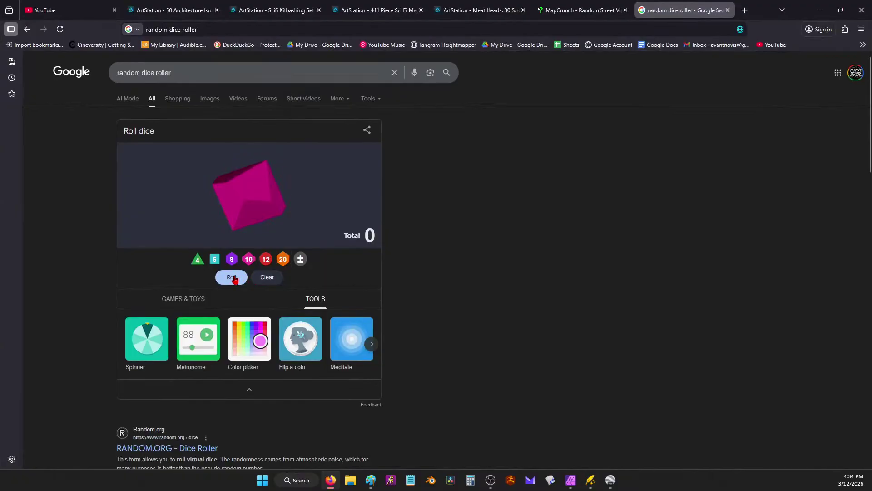
Return to the Wonderdraft map and handwrite "island" with the land brush just above the 5.
click(819, 10)
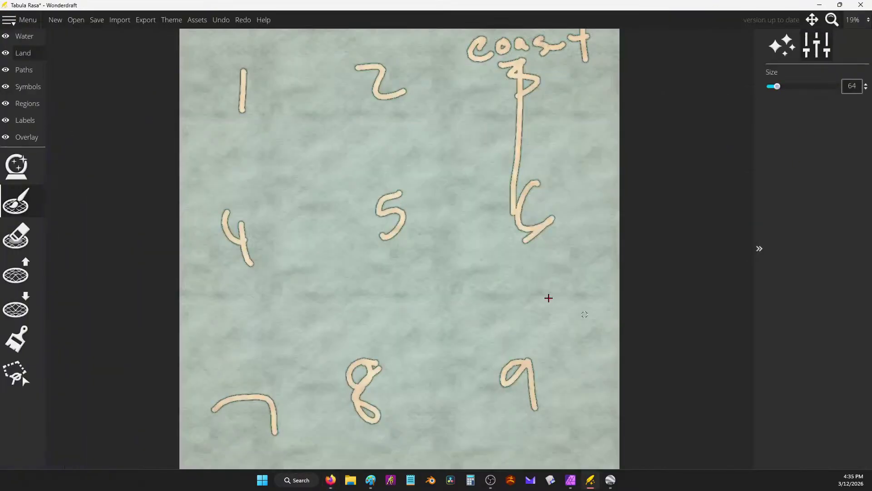
mouse_move(349, 196)
mouse_down()
mouse_move(368, 183)
mouse_move(366, 204)
mouse_up()
mouse_move(386, 161)
mouse_down()
mouse_move(388, 183)
mouse_move(417, 178)
mouse_move(443, 172)
mouse_move(447, 148)
mouse_up()
mouse_move(613, 5)
mouse_down()
mouse_move(613, 221)
mouse_move(615, 41)
mouse_move(619, 97)
mouse_up()
click(592, 96)
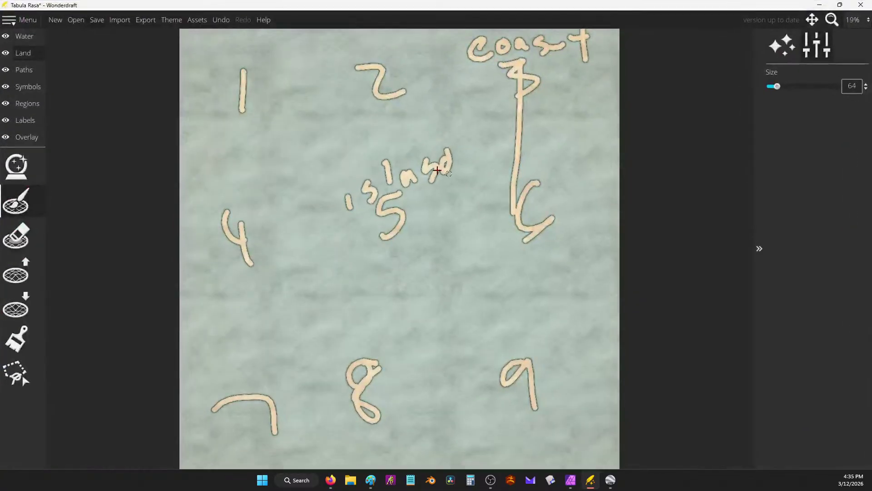
Draw land loops around the 3 and 6, around the island label and 5, and from beside the 4 down around the 8.
drag(459, 118, 323, 171)
mouse_move(465, 43)
mouse_down()
mouse_move(471, 275)
mouse_move(555, 64)
mouse_up()
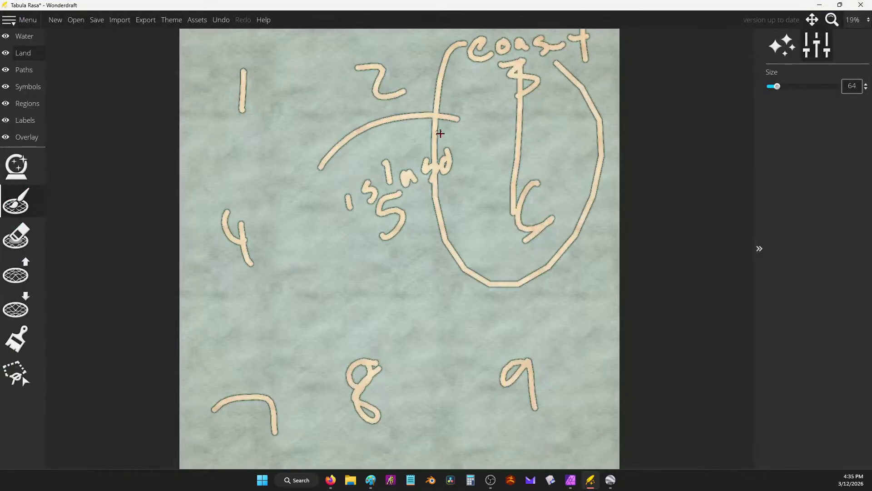
mouse_move(440, 136)
mouse_down()
mouse_move(411, 255)
mouse_move(438, 118)
mouse_up()
mouse_move(308, 209)
mouse_down()
mouse_move(292, 341)
mouse_move(309, 245)
mouse_up()
drag(383, 352, 352, 302)
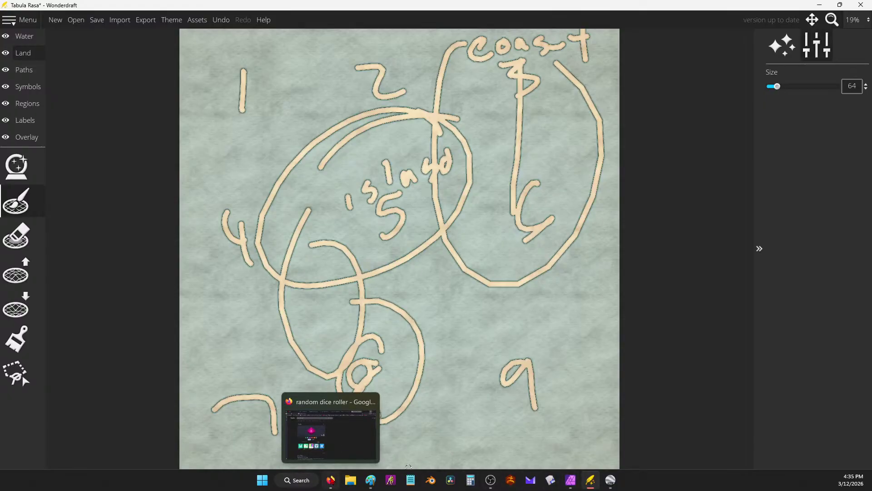
Roll the ten-sided die again in Firefox, then circle the 7 on the Wonderdraft map.
click(331, 480)
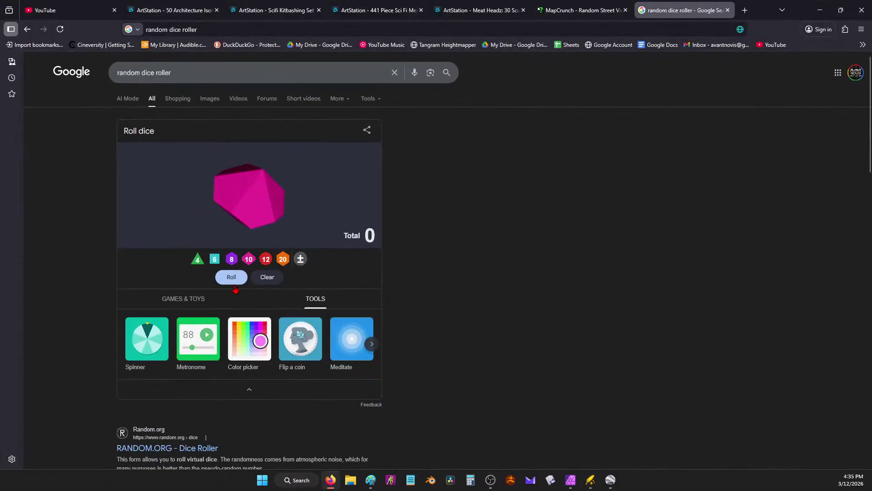
click(819, 10)
mouse_move(280, 394)
mouse_down()
mouse_move(211, 413)
mouse_move(217, 389)
mouse_move(242, 382)
mouse_up()
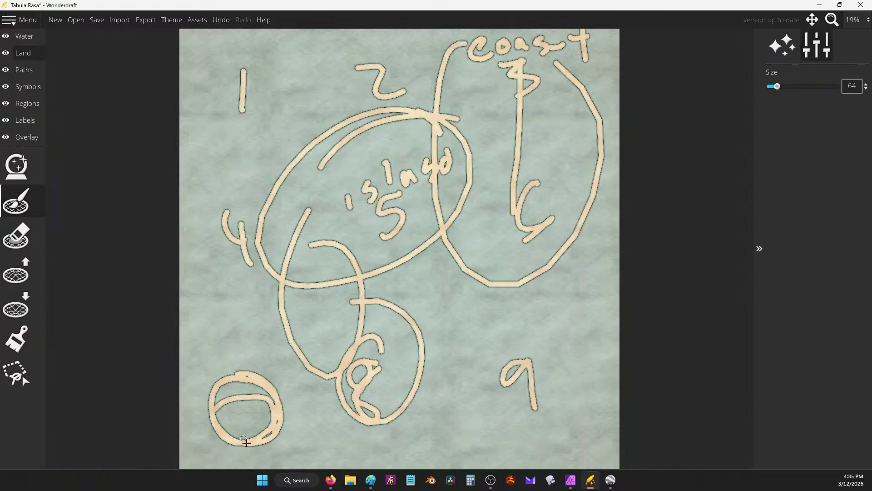
Roll the ten-sided die in Firefox once more and draw a land line from the 7 to the 6 in Wonderdraft.
click(331, 479)
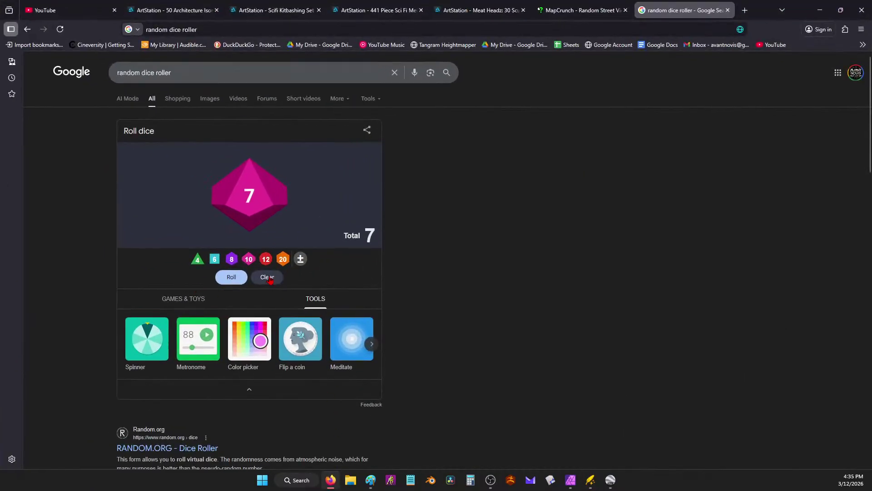
click(233, 278)
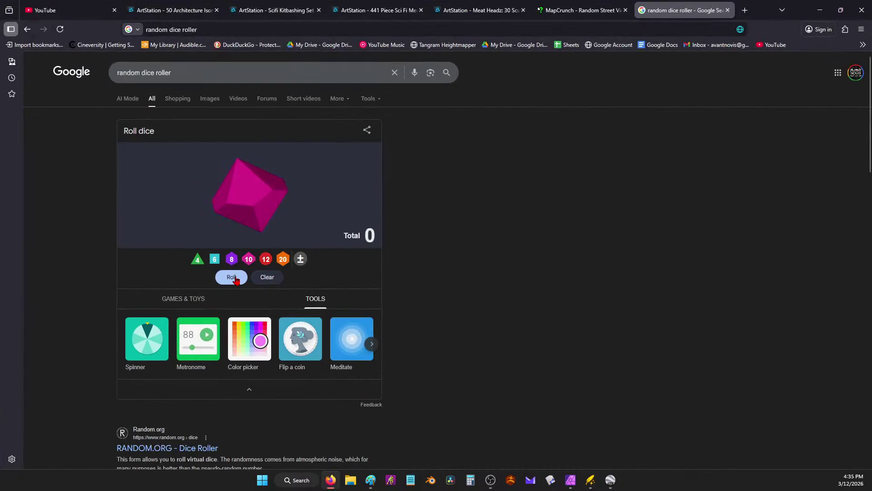
click(243, 281)
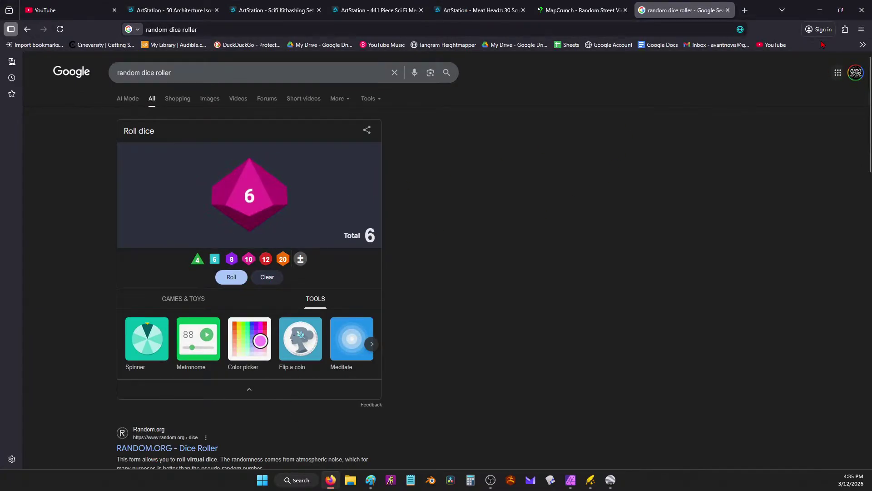
click(820, 10)
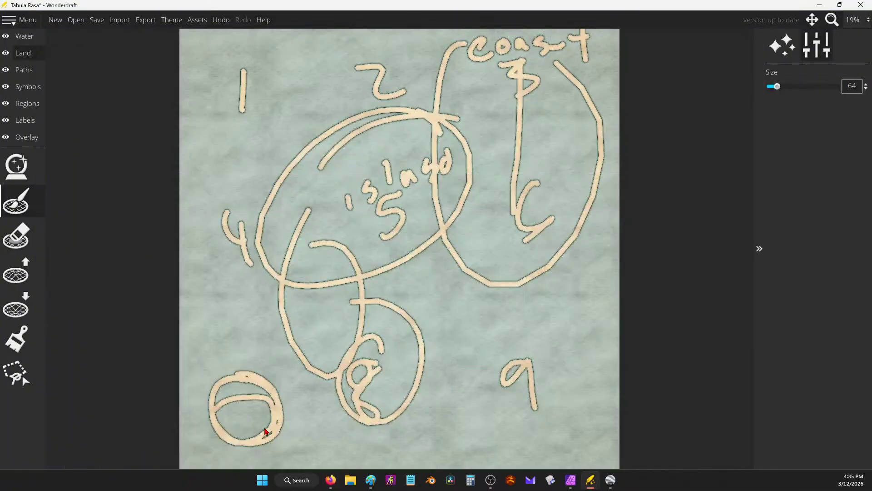
drag(266, 430, 533, 233)
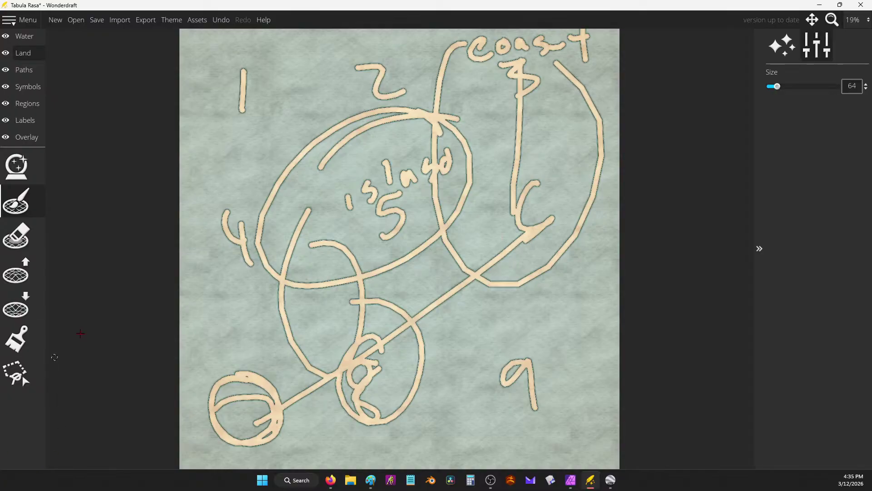
Paste the screenshot of the marked-up map into Paint and return to Wonderdraft.
click(16, 235)
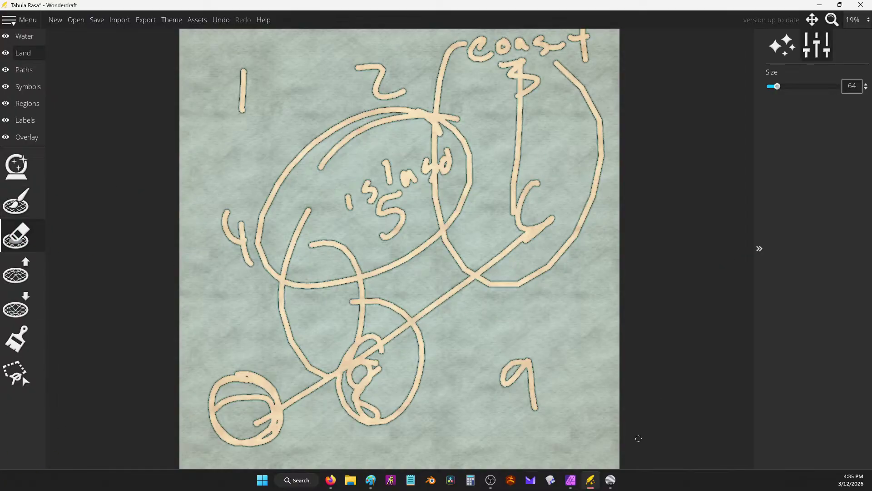
click(370, 480)
key(ctrl+v)
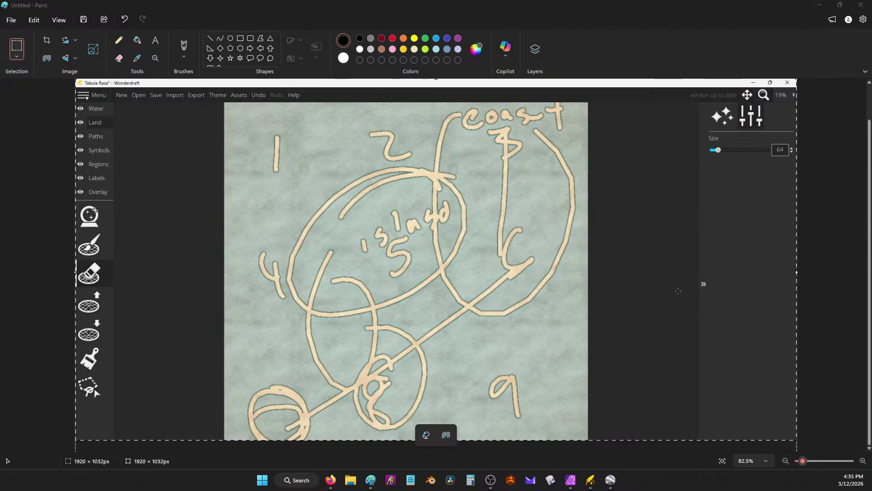
key(super+Down)
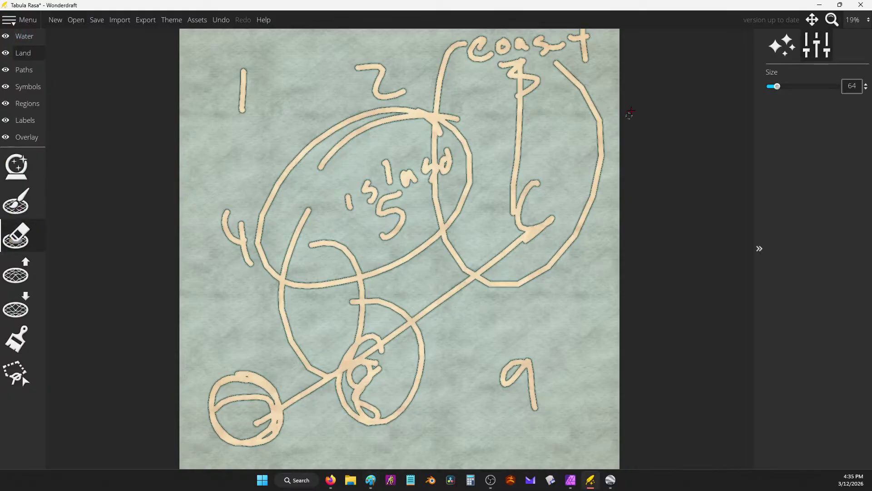
Create a new blank map, discarding the unsaved changes, and set the land brush size to 512.
drag(776, 87, 836, 87)
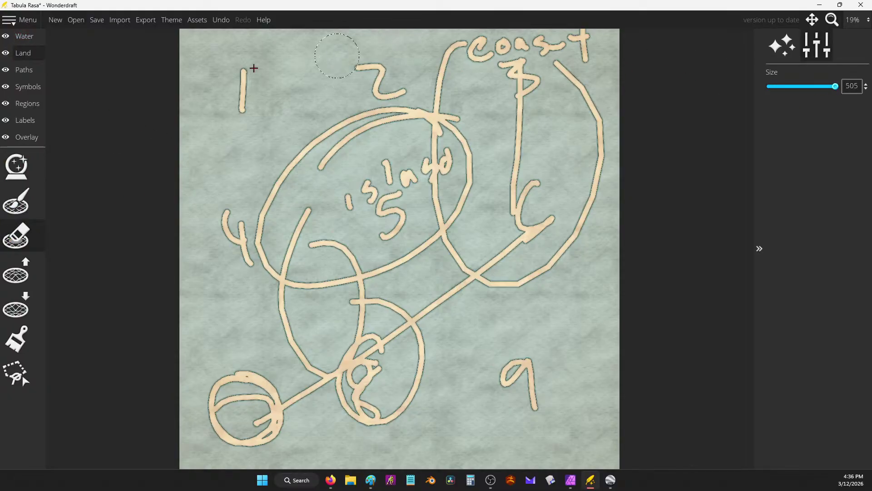
click(9, 20)
click(54, 20)
click(55, 20)
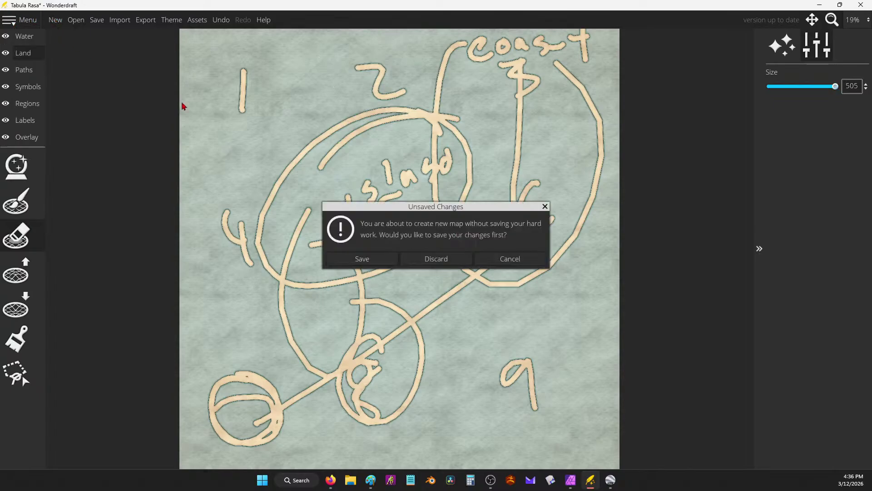
click(436, 258)
click(411, 302)
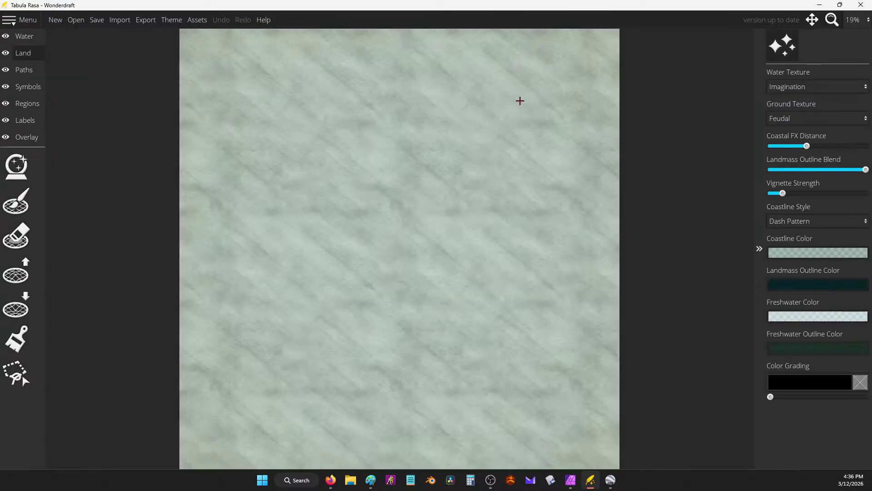
click(14, 204)
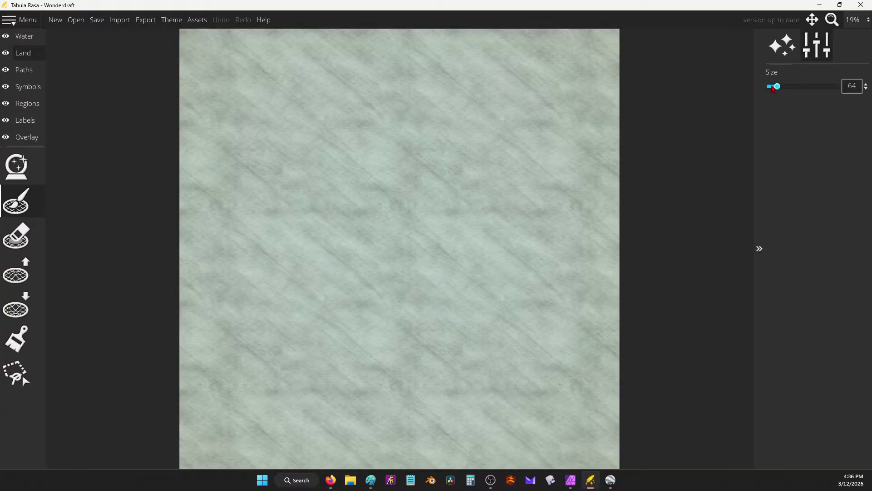
drag(782, 87, 848, 93)
Review the pasted numbered map in Paint alongside the blank map, then return to Wonderdraft.
click(371, 480)
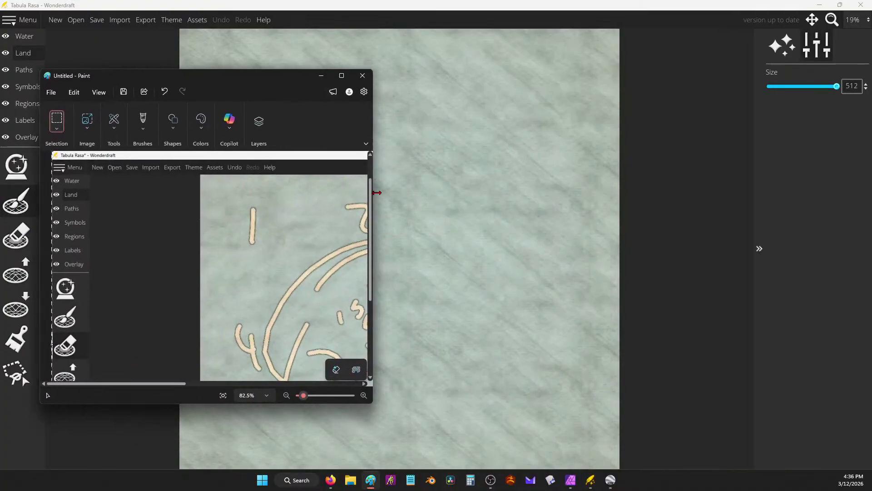
drag(374, 188, 659, 210)
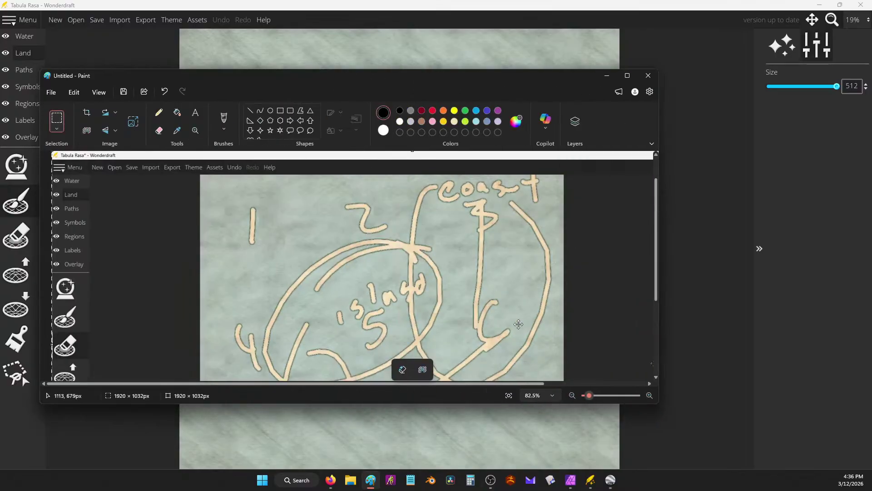
scroll(519, 324, down, 5)
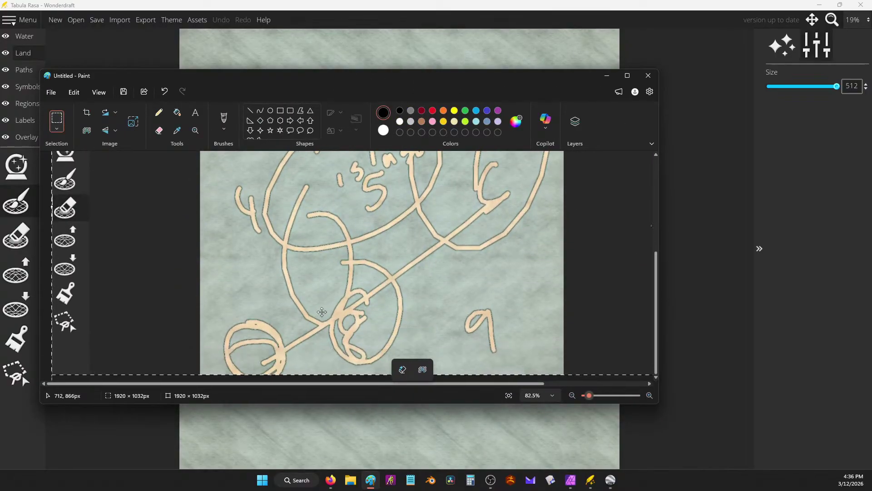
scroll(321, 311, up, 5)
scroll(322, 311, down, 5)
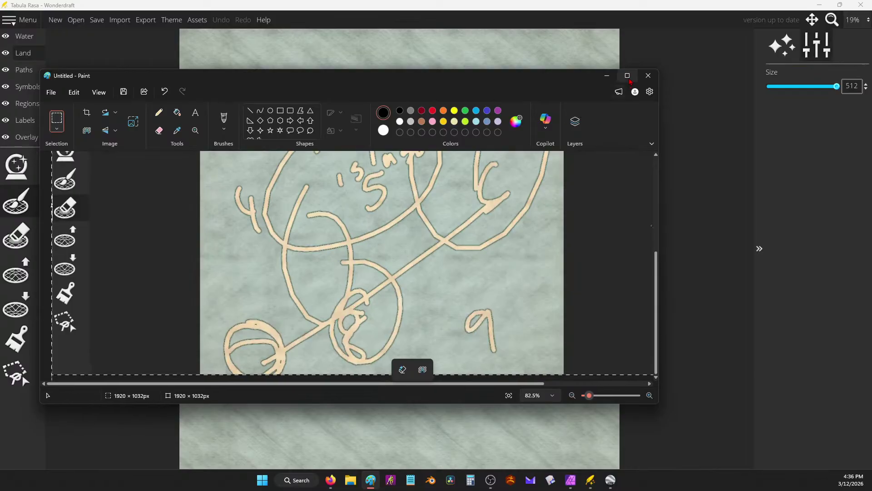
click(628, 76)
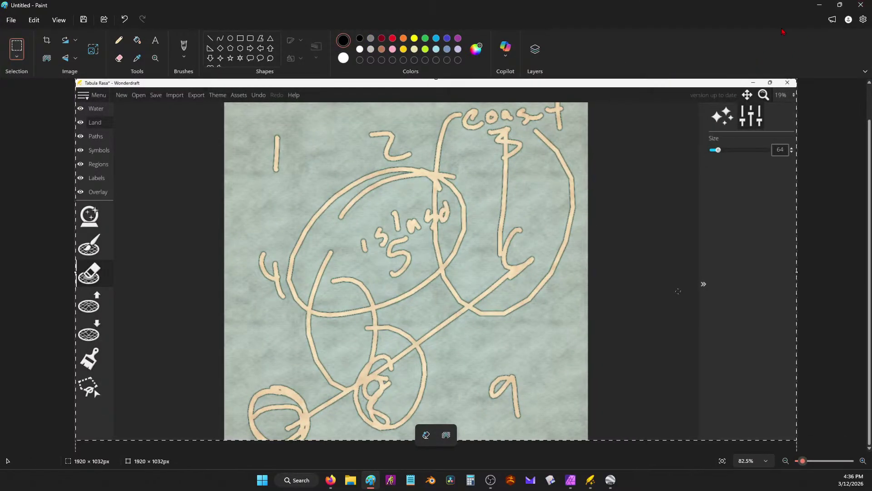
click(840, 5)
click(785, 40)
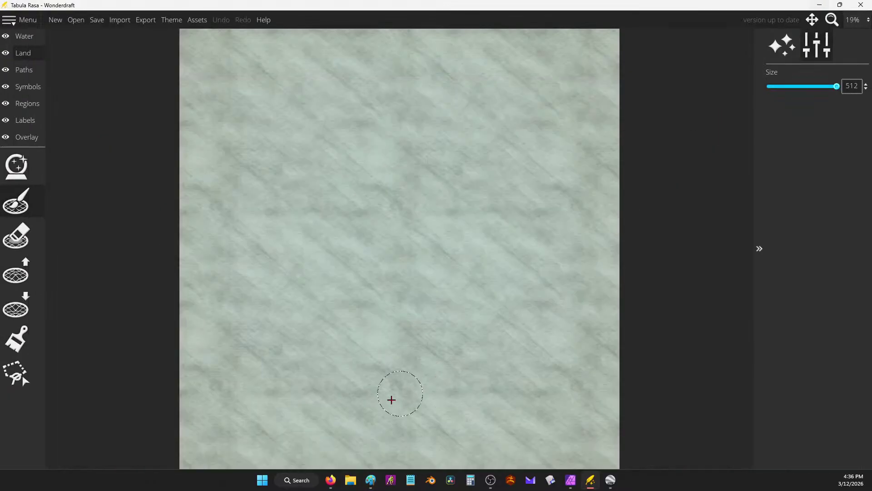
Switch to Firefox, check the MapCrunch page, add a four-sided die to the dice roller, and return to Wonderdraft.
click(330, 480)
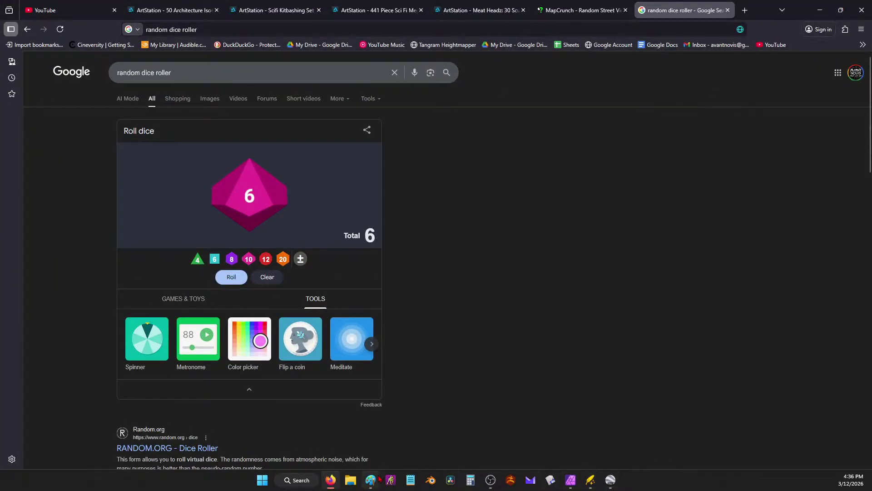
click(581, 10)
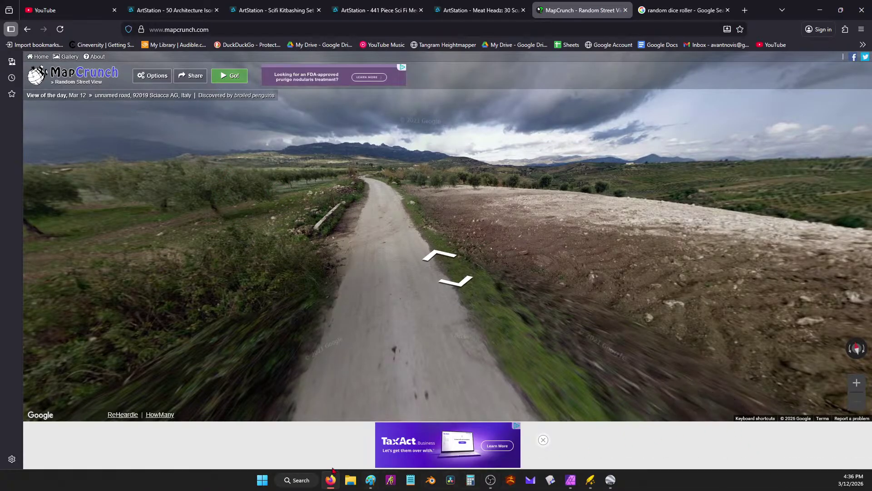
click(331, 482)
click(332, 482)
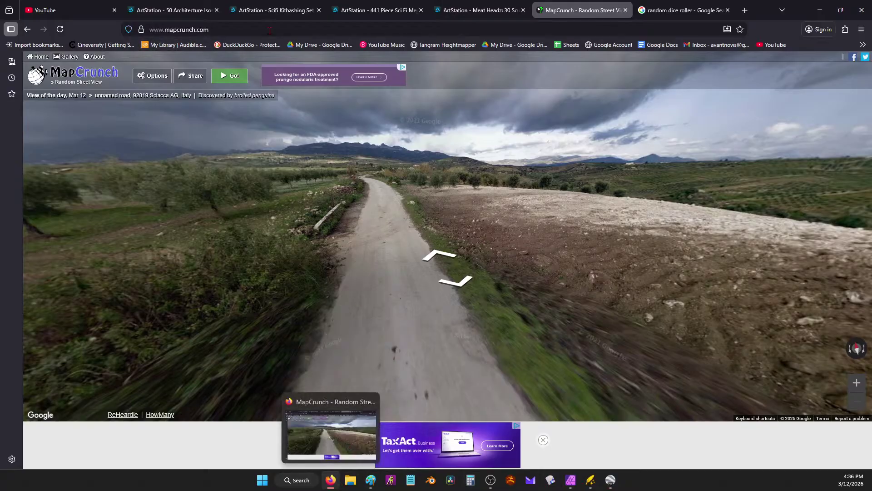
key(ctrl+Tab)
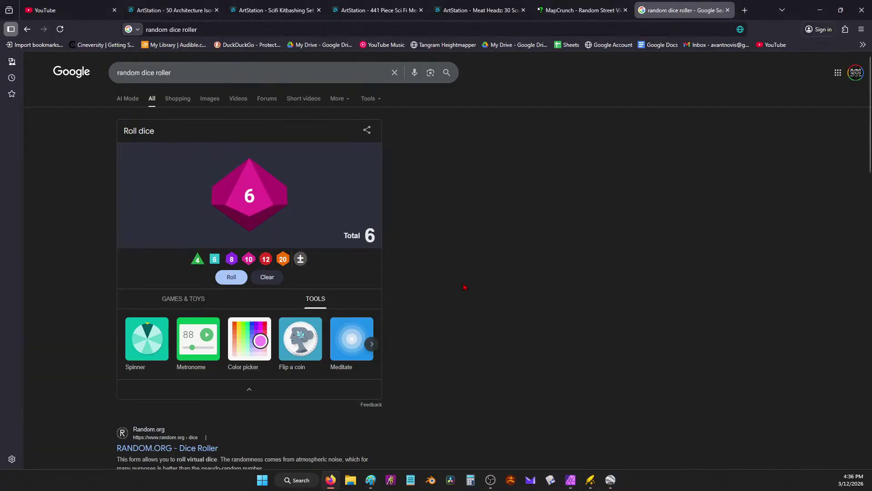
click(198, 260)
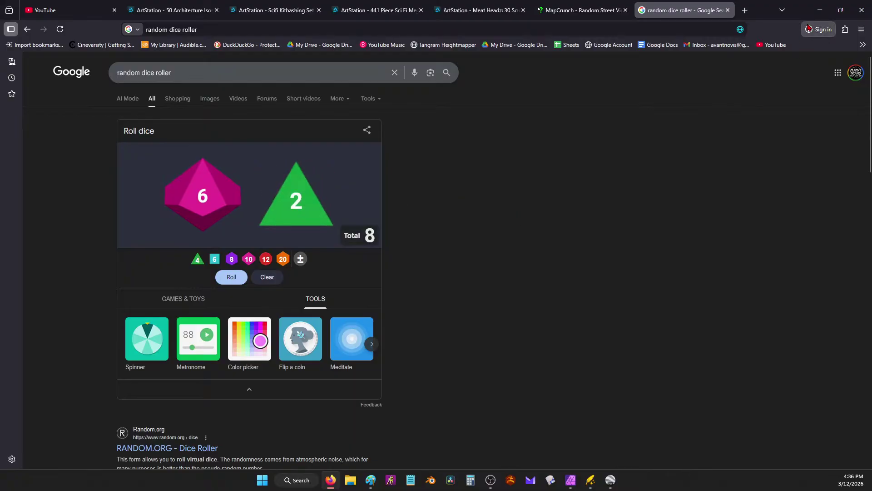
key(alt+Tab)
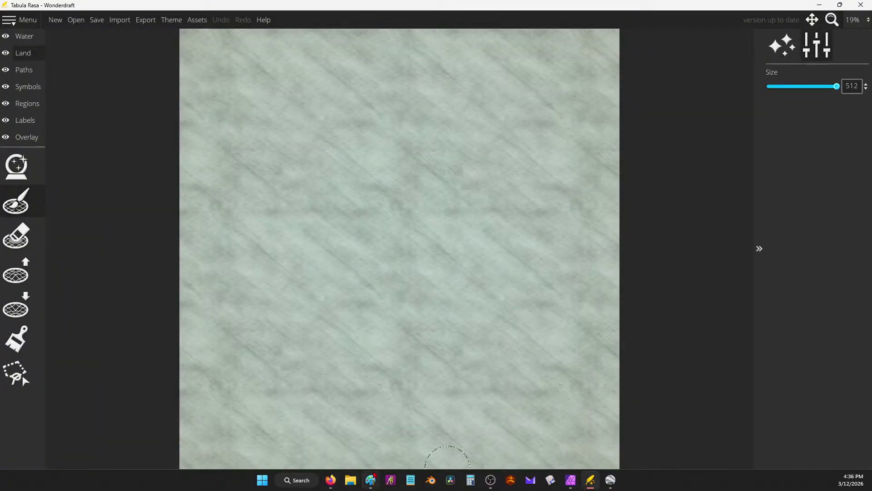
Switch to Firefox, load a new random Street View location in MapCrunch, and copy the page's address.
click(331, 479)
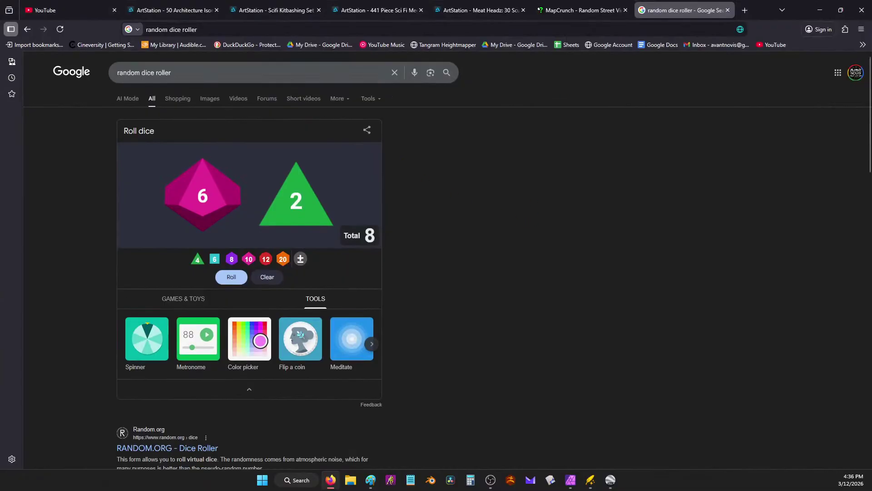
click(579, 10)
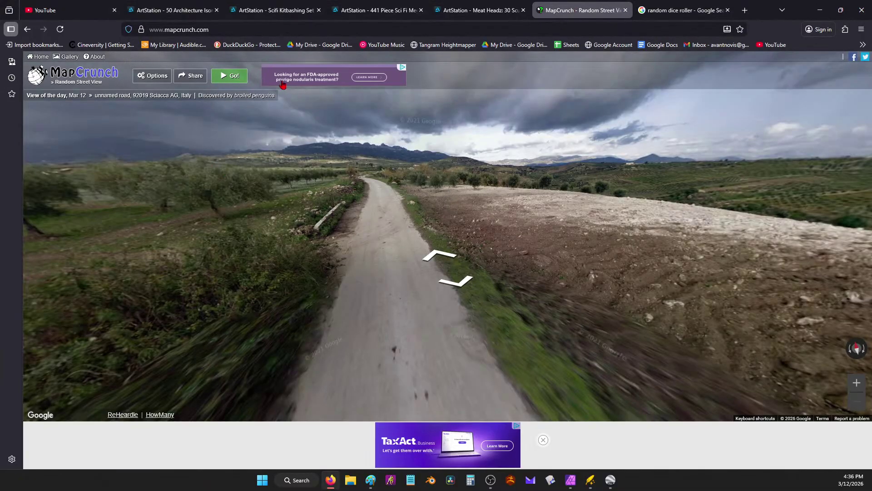
click(230, 77)
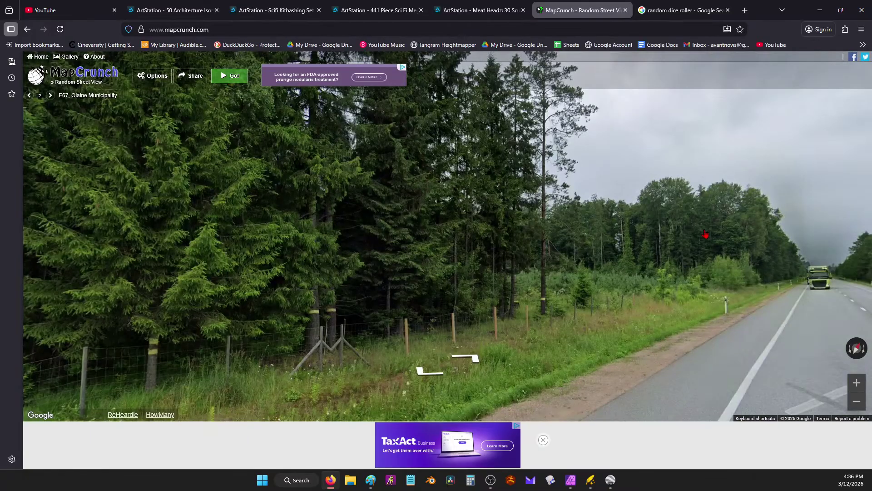
drag(706, 234, 282, 208)
drag(472, 310, 470, 207)
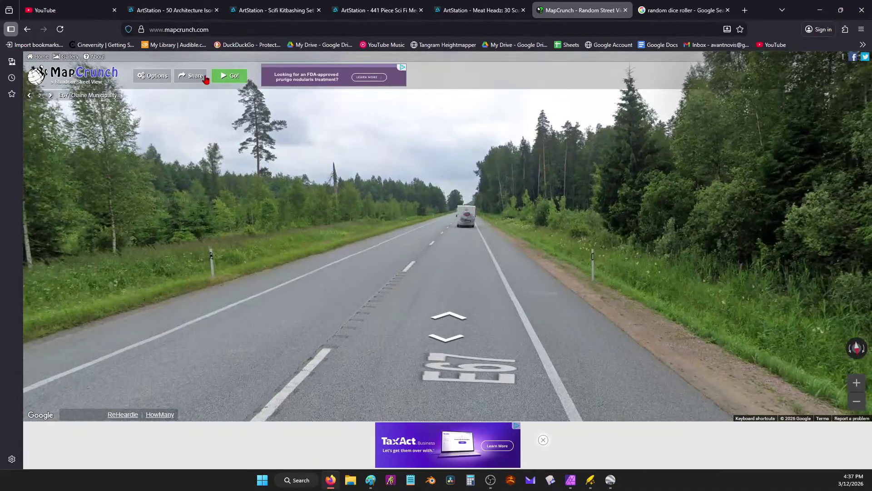
click(221, 29)
key(ctrl+c)
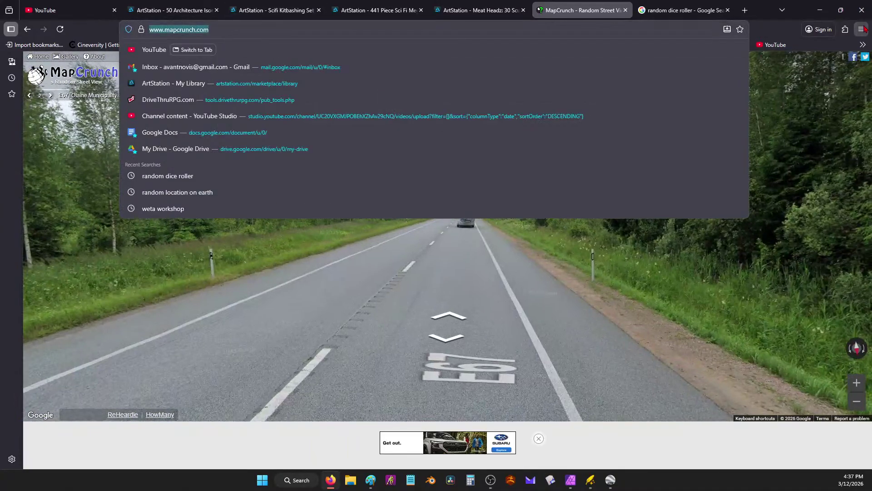
Switch to Google Earth Pro, try the copied MapCrunch address as the search text, undo it, and return to Firefox.
click(820, 10)
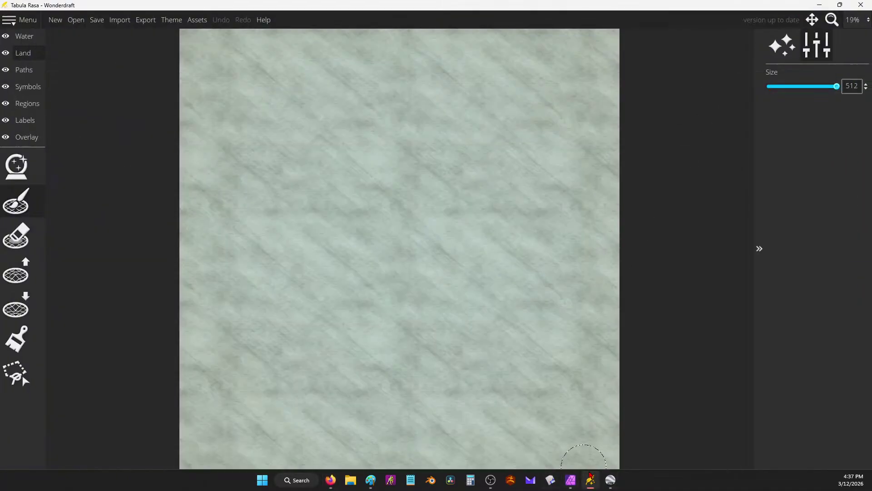
click(613, 483)
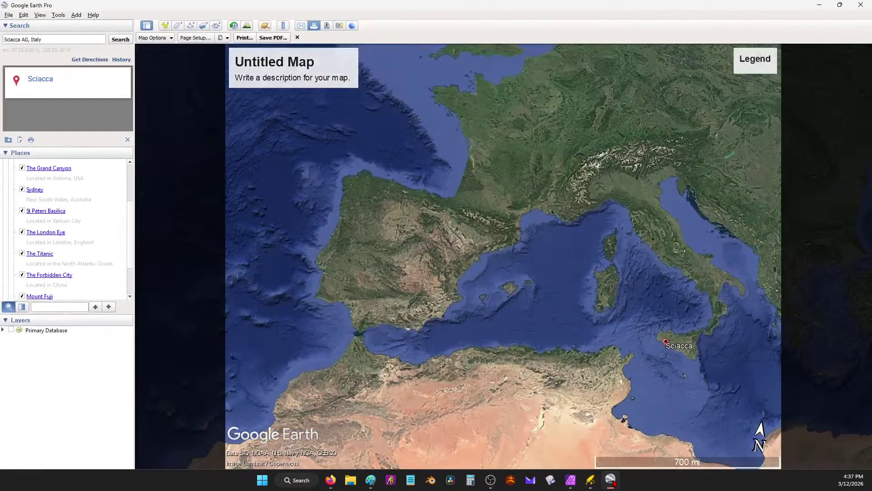
triple_click(66, 41)
key(ctrl+v)
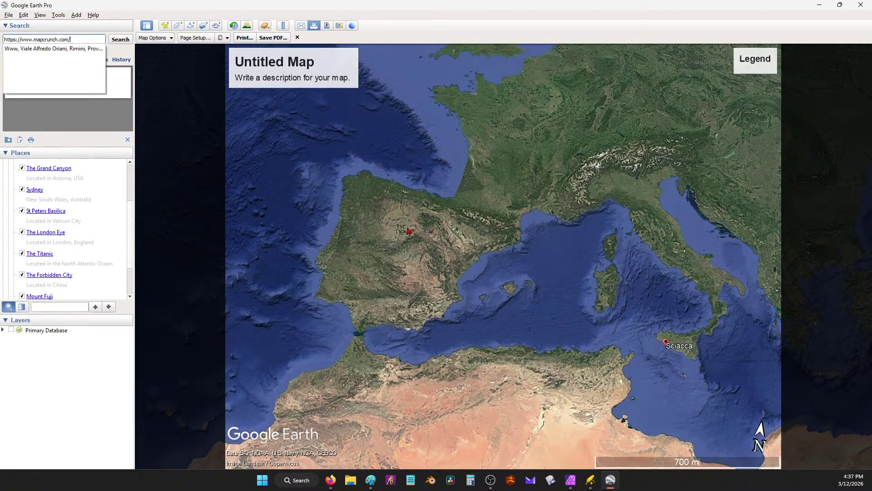
key(ctrl+z)
click(331, 480)
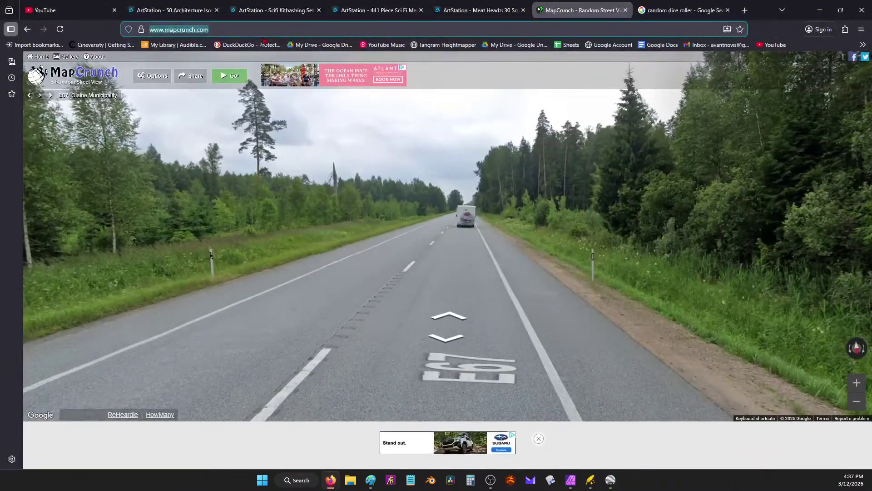
Try to search Google Earth Pro for text copied from the MapCrunch page, and empty the search box.
click(126, 99)
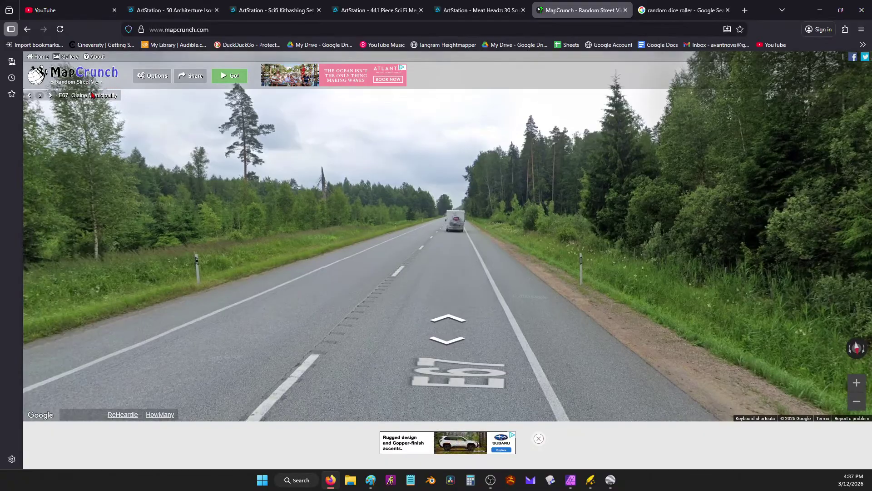
double_click(63, 96)
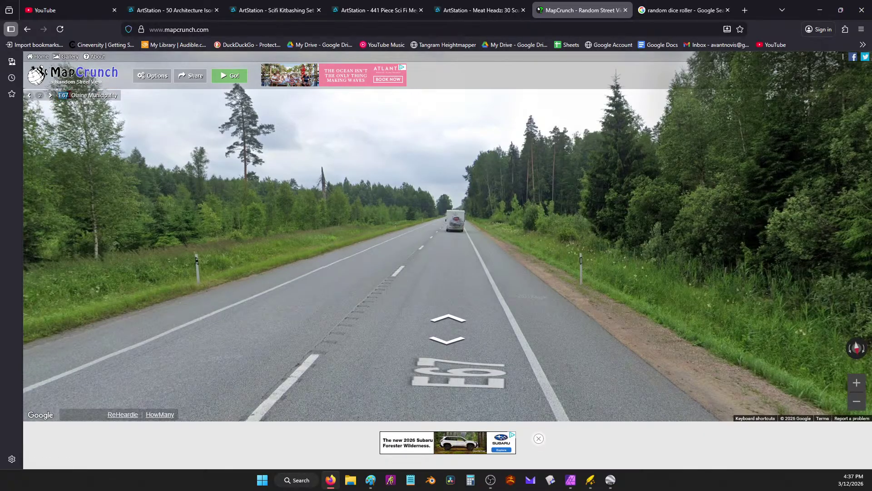
drag(70, 96, 118, 96)
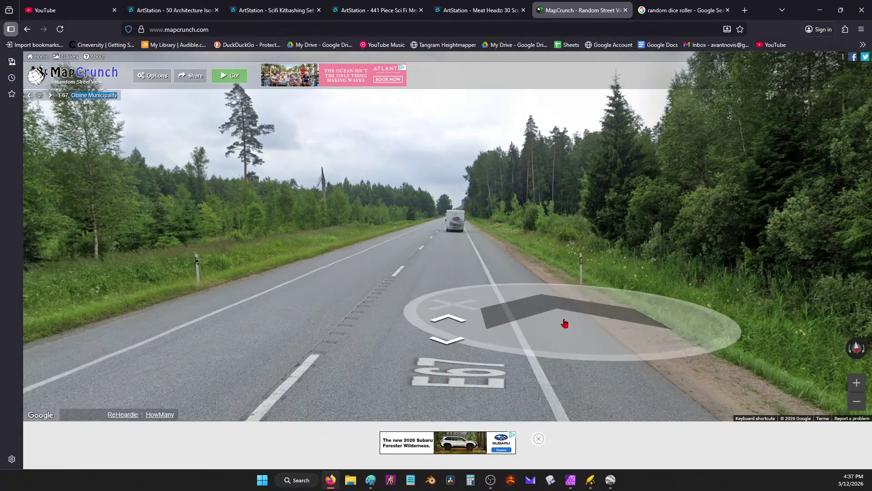
click(610, 480)
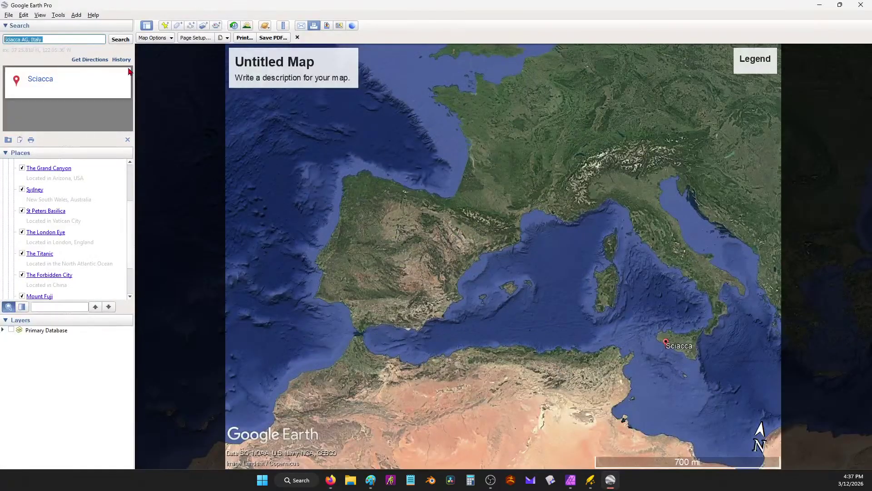
key(ctrl+v)
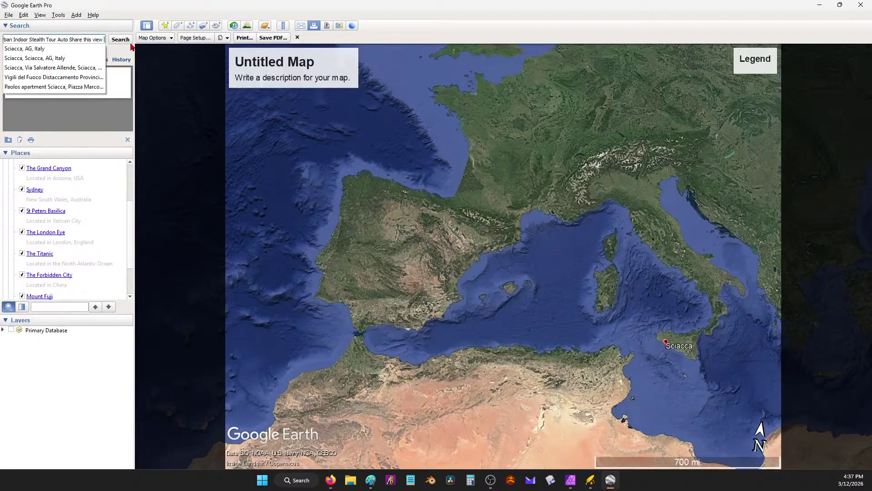
click(131, 44)
click(128, 40)
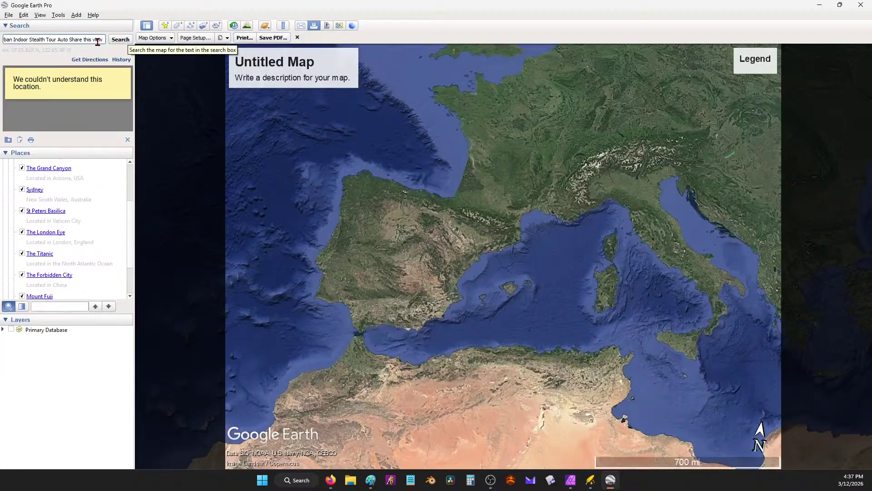
click(47, 39)
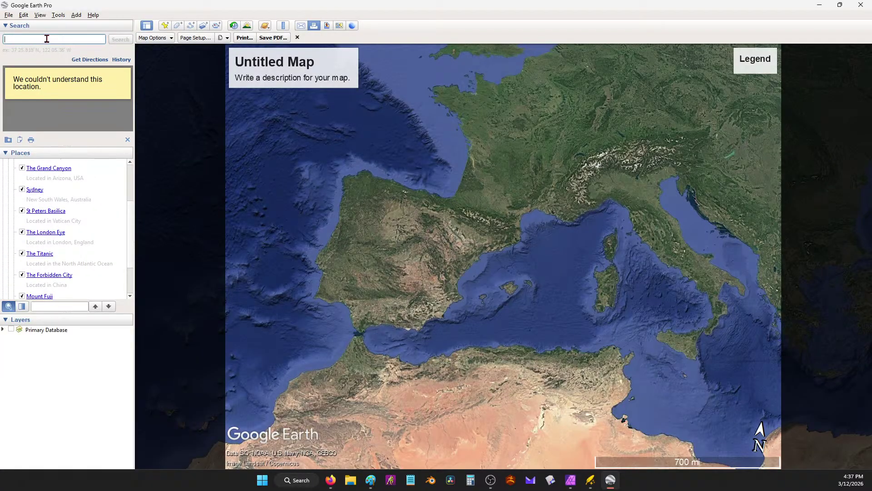
key(ctrl+a)
key(BackSpace)
Copy "Olaine Municipality" from the MapCrunch page in Firefox and search for it in Google Earth Pro.
click(330, 479)
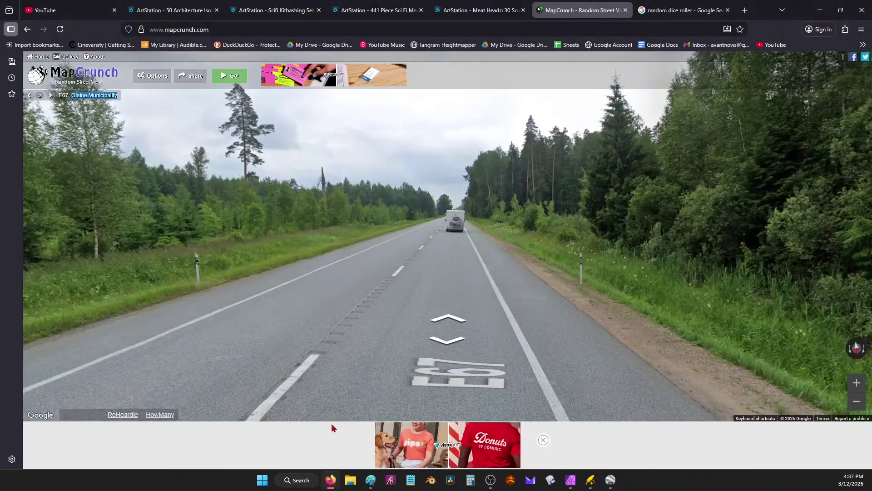
drag(101, 81, 117, 96)
key(ctrl+c)
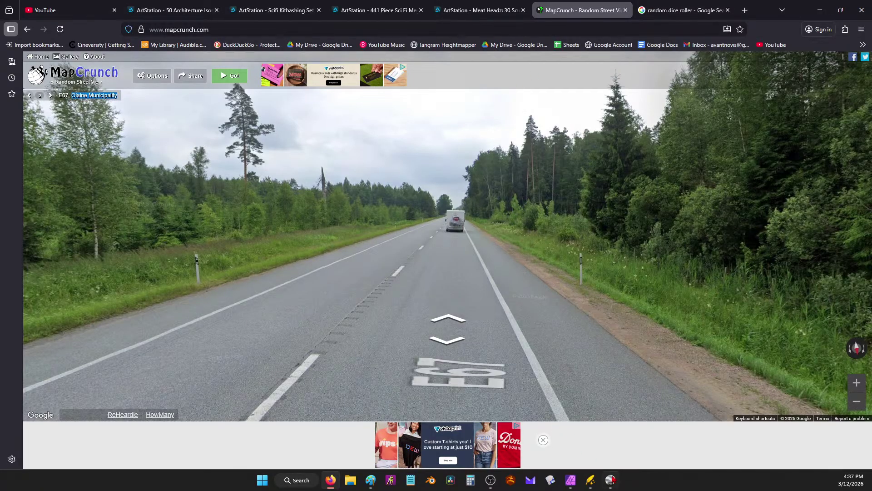
click(610, 480)
click(68, 41)
key(ctrl+v)
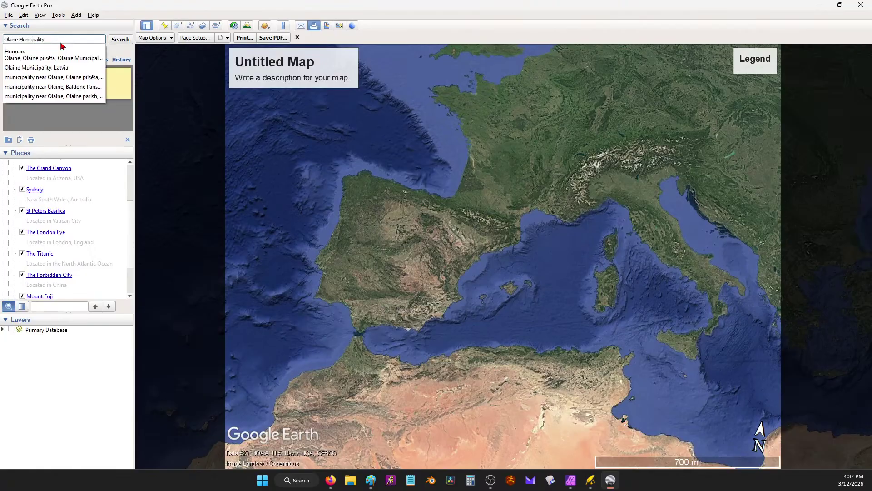
key(Return)
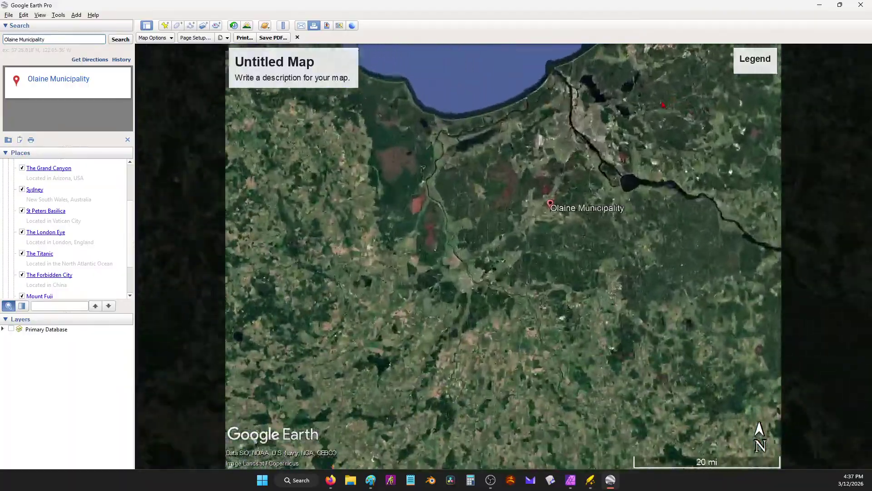
Examine the coastline and islands north of Olaine Municipality in Google Earth Pro as a shape reference.
scroll(665, 250, down, 5)
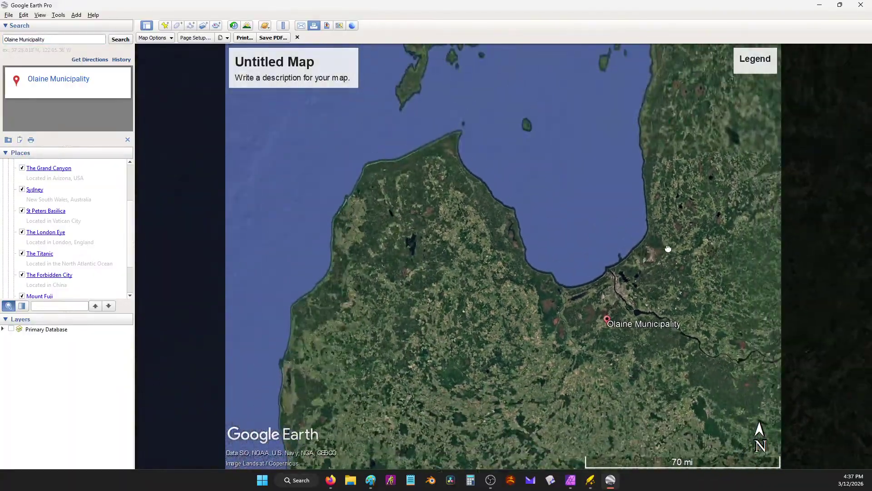
drag(667, 249, 665, 321)
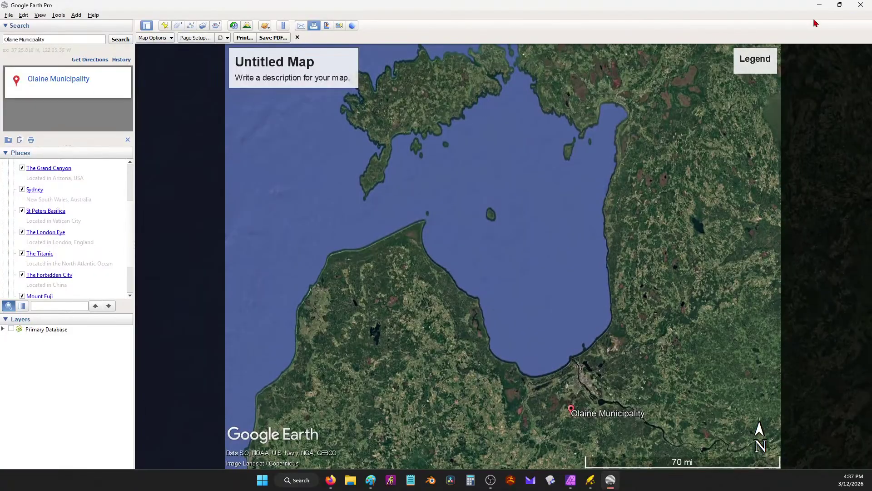
click(819, 6)
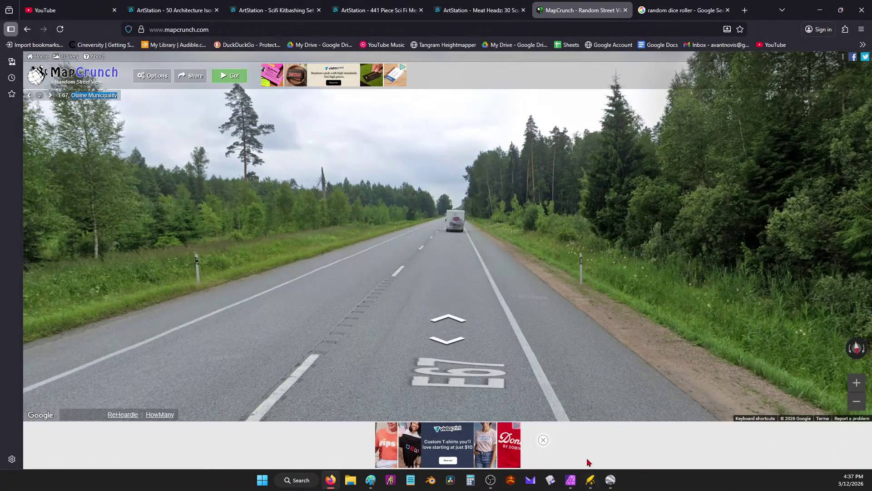
click(610, 479)
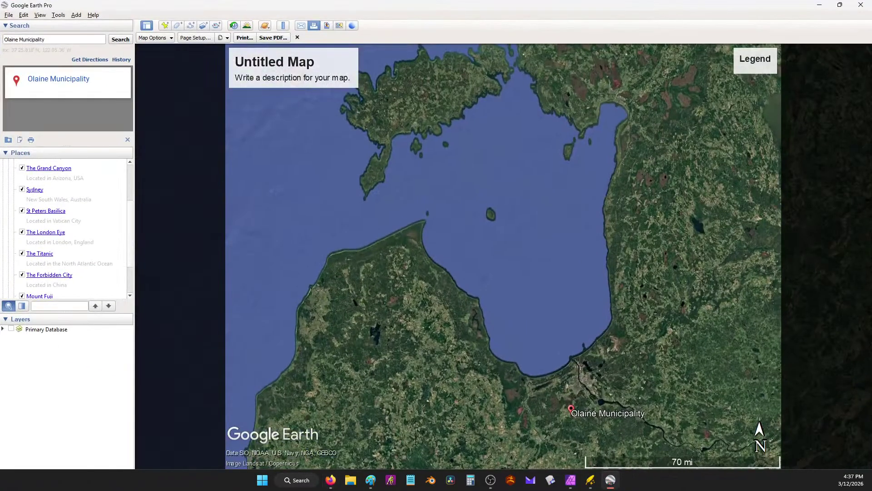
drag(421, 249, 481, 296)
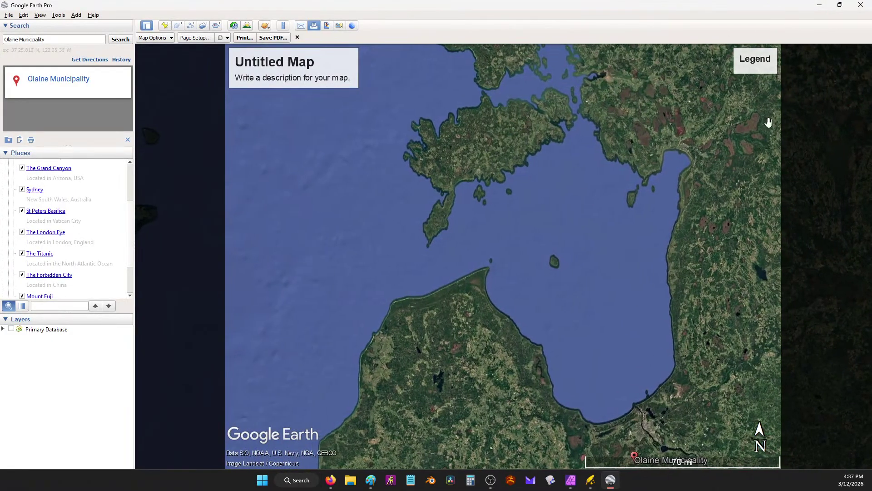
click(819, 5)
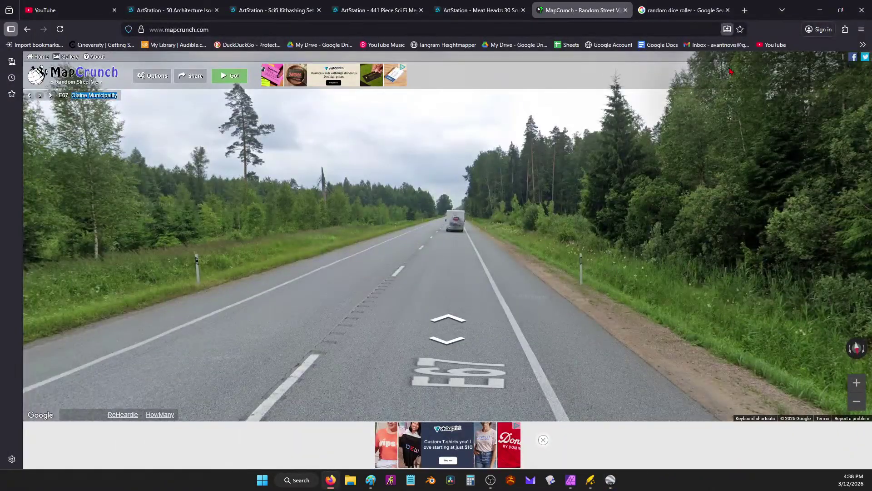
Return to Wonderdraft, select the land brush, and check the numbered sketch in Paint before going back to the map.
click(820, 10)
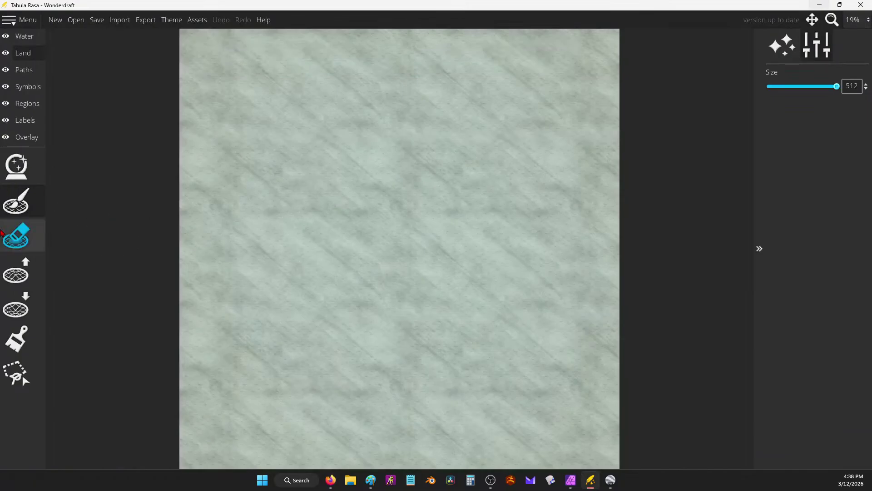
click(15, 201)
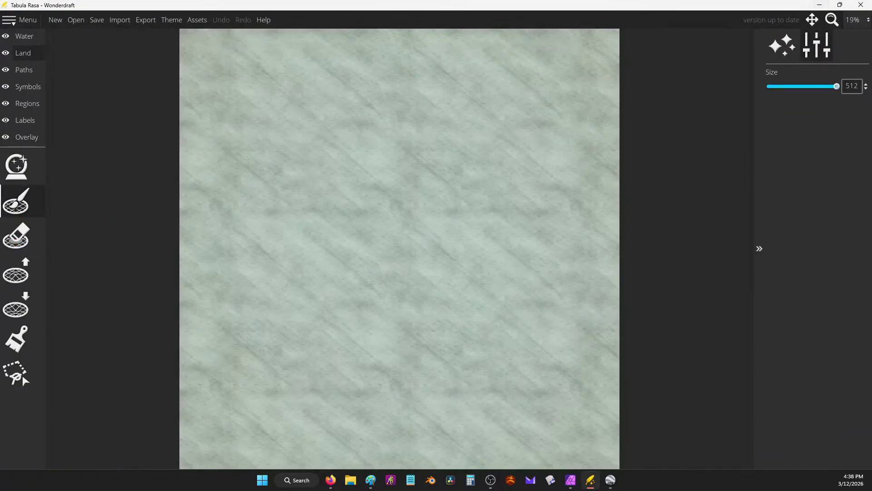
click(819, 5)
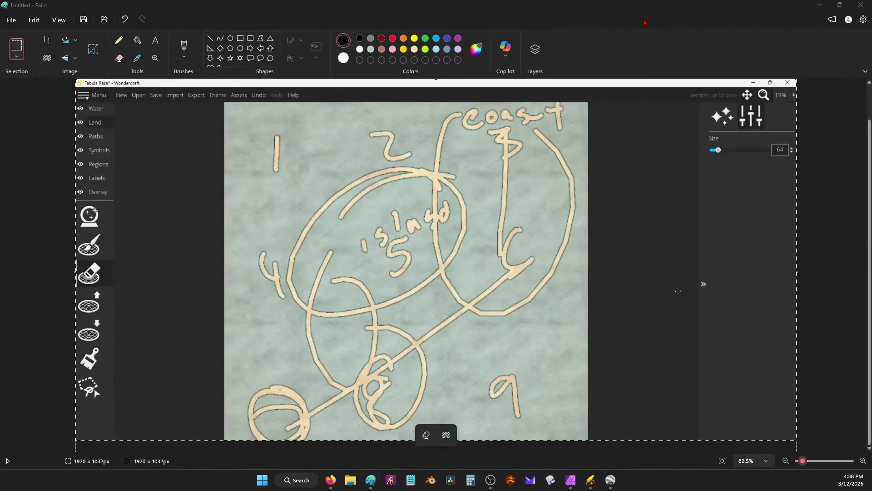
click(820, 6)
Paint a diagonal coastline from northeast to southwest, a small northwestern island, and fill the mainland behind the coast using a size 496 brush.
mouse_move(611, 32)
mouse_down()
mouse_move(380, 336)
mouse_move(196, 432)
mouse_move(205, 413)
mouse_up()
mouse_move(634, 318)
mouse_down()
mouse_move(438, 329)
mouse_move(418, 467)
mouse_up()
scroll(527, 195, down, 1)
mouse_move(334, 139)
mouse_down()
mouse_move(315, 123)
mouse_move(342, 154)
mouse_up()
scroll(563, 194, down, 1)
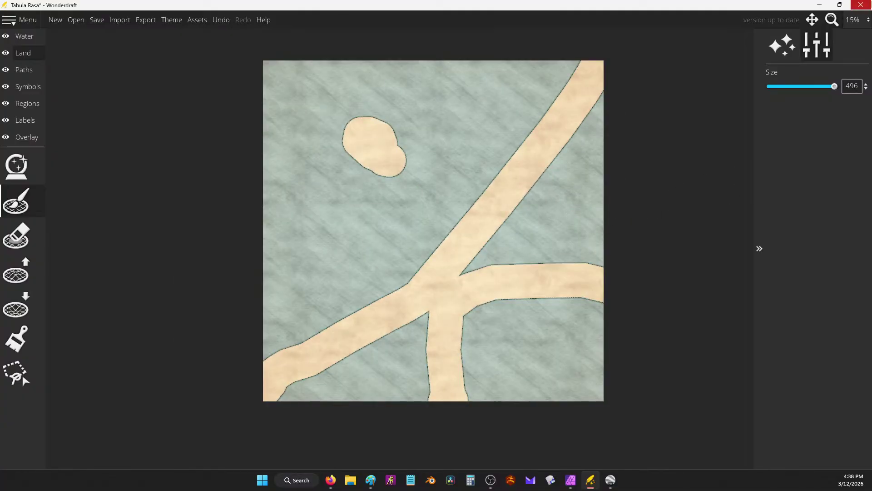
mouse_move(470, 266)
mouse_down()
mouse_move(496, 212)
mouse_move(516, 204)
mouse_move(555, 263)
mouse_move(591, 253)
mouse_move(595, 165)
mouse_move(585, 126)
mouse_move(558, 150)
mouse_move(516, 217)
mouse_move(526, 230)
mouse_move(584, 184)
mouse_move(515, 224)
mouse_move(410, 398)
mouse_move(436, 418)
mouse_move(421, 351)
mouse_move(302, 389)
mouse_move(313, 396)
mouse_move(382, 362)
mouse_move(388, 346)
mouse_move(368, 351)
mouse_move(446, 262)
mouse_move(359, 335)
mouse_move(293, 368)
mouse_move(525, 298)
mouse_move(522, 283)
mouse_move(564, 264)
mouse_up()
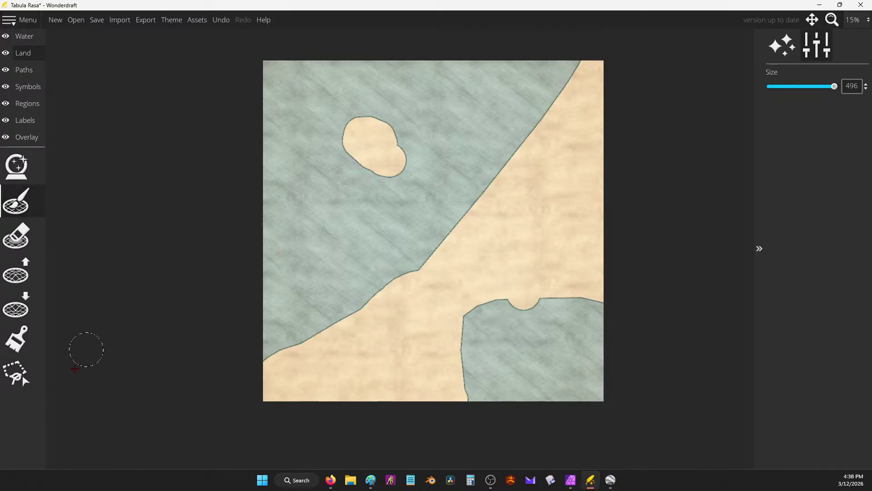
Erase a channel through the mainland, widen it at brush size 227, and carve notches into the coasts and the northwestern island.
click(16, 235)
mouse_move(392, 286)
mouse_down()
mouse_move(427, 313)
mouse_move(482, 337)
mouse_move(460, 332)
mouse_move(465, 316)
mouse_move(445, 326)
mouse_move(433, 280)
mouse_move(388, 283)
mouse_move(446, 311)
mouse_up()
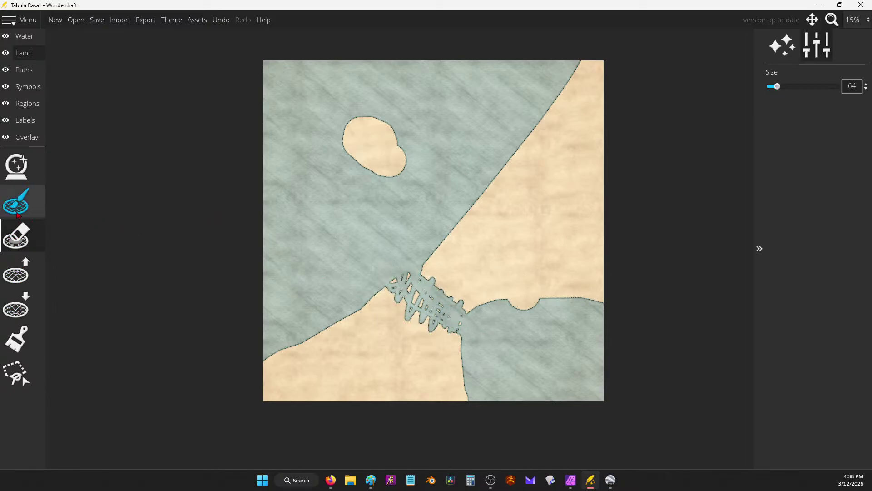
mouse_move(427, 273)
mouse_down()
mouse_move(441, 313)
mouse_move(421, 241)
mouse_move(407, 274)
mouse_move(419, 301)
mouse_up()
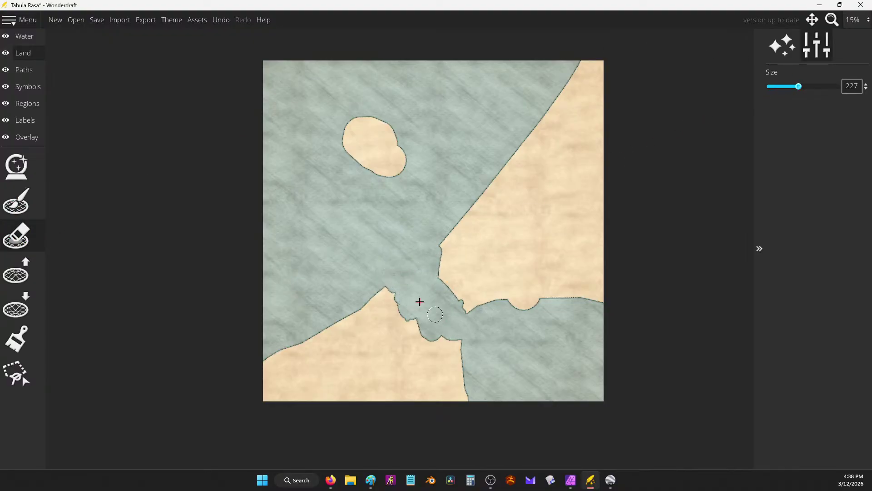
mouse_move(530, 328)
mouse_down()
mouse_move(532, 309)
mouse_move(552, 288)
mouse_up()
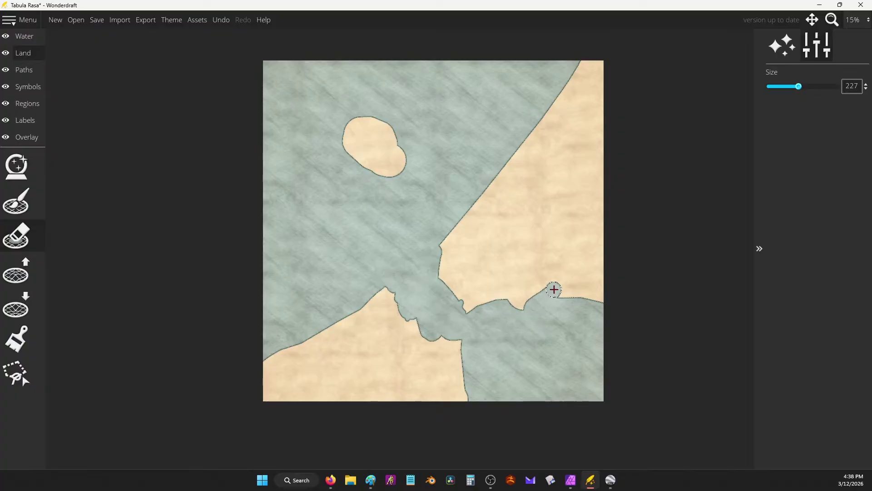
drag(531, 173, 504, 165)
drag(352, 111, 412, 157)
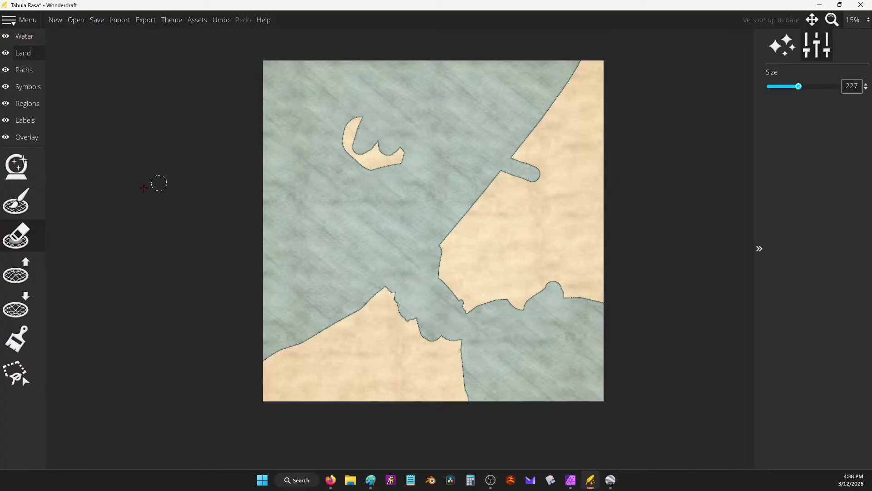
Reshape the northwestern island into a narrow, jagged form and notch the southwestern and northeastern coasts.
click(15, 201)
mouse_move(362, 109)
mouse_down()
mouse_move(331, 156)
mouse_move(374, 93)
mouse_move(301, 156)
mouse_move(303, 168)
mouse_move(353, 183)
mouse_move(386, 156)
mouse_move(350, 82)
mouse_move(330, 120)
mouse_move(241, 156)
mouse_move(187, 220)
mouse_move(313, 160)
mouse_move(344, 181)
mouse_move(312, 329)
mouse_move(296, 344)
mouse_up()
click(16, 235)
drag(533, 104, 557, 106)
Add a round northern island, extend the mainland westward to rejoin the southwestern land, and fill most of the enclosed inlet with the size 496 brush.
click(16, 202)
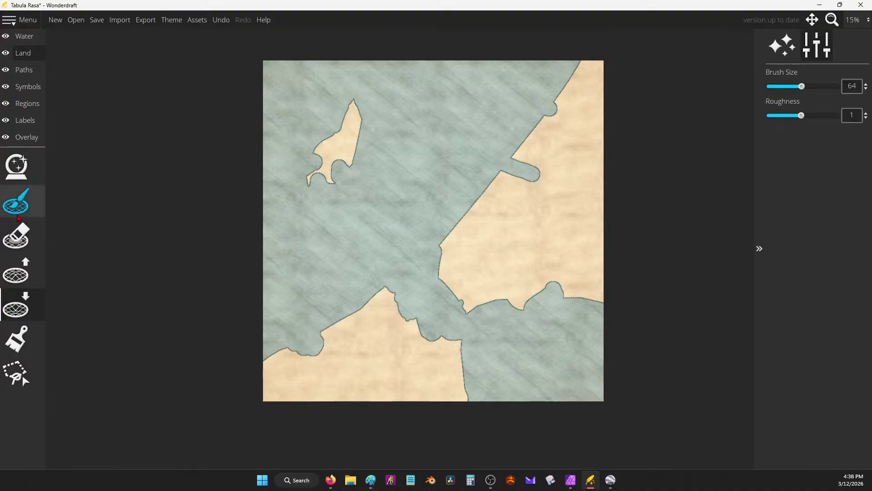
drag(483, 102, 475, 116)
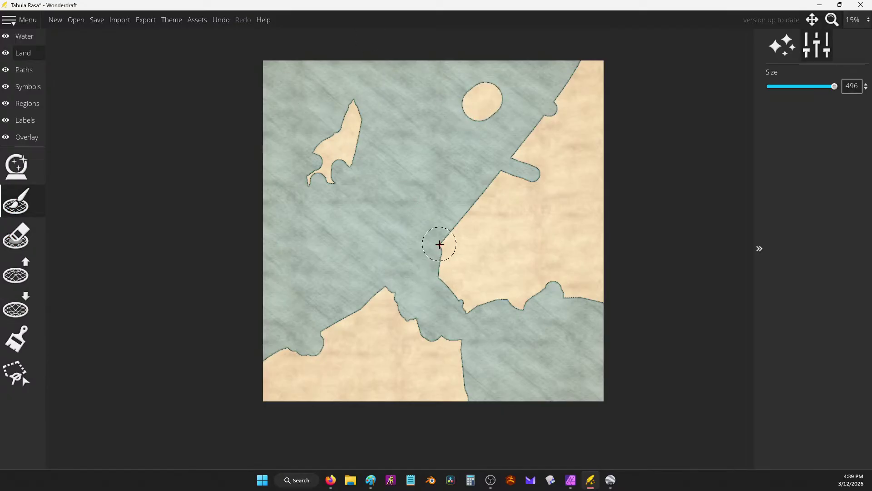
mouse_move(438, 241)
mouse_down()
mouse_move(435, 234)
mouse_move(502, 190)
mouse_move(506, 154)
mouse_up()
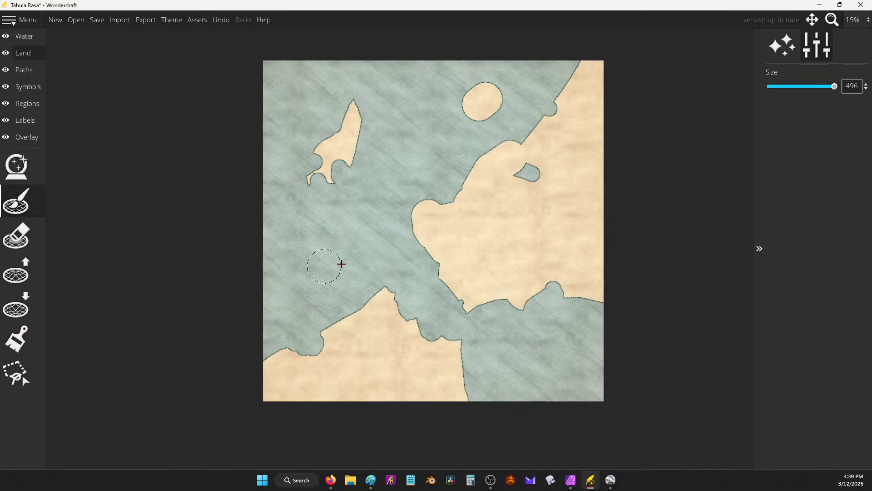
click(413, 229)
mouse_move(413, 229)
mouse_down()
mouse_move(369, 258)
mouse_move(374, 280)
mouse_move(388, 238)
mouse_move(384, 264)
mouse_move(396, 301)
mouse_move(410, 259)
mouse_move(434, 242)
mouse_move(434, 263)
mouse_move(390, 324)
mouse_move(367, 298)
mouse_move(394, 265)
mouse_up()
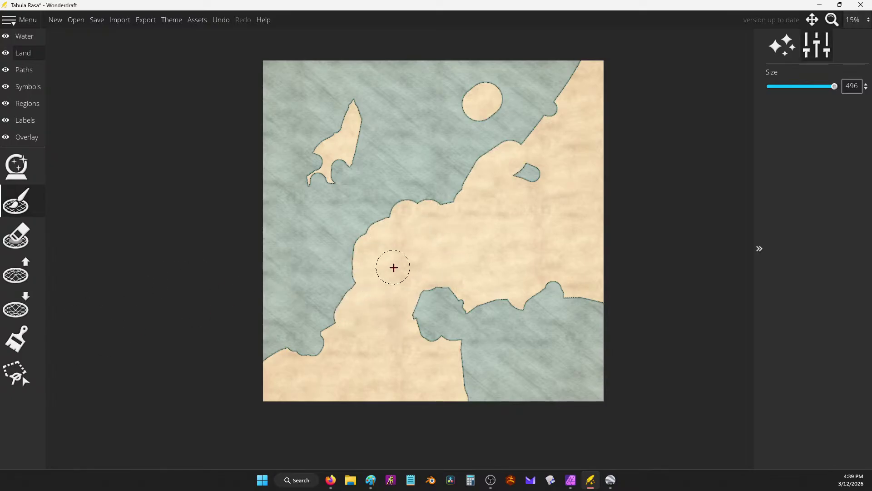
click(535, 171)
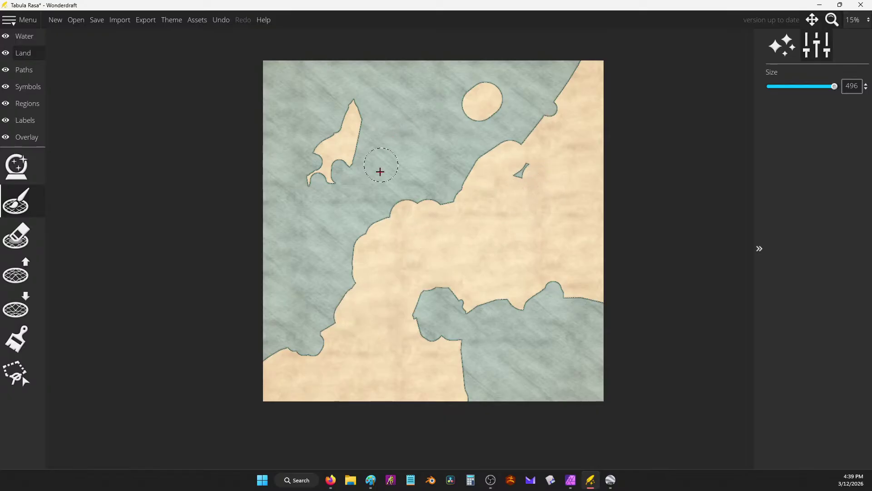
Paint round islands across the northwestern sea, a landmass in the southeast corner, and touch up the mainland's southern coast.
click(382, 102)
click(409, 136)
click(368, 144)
click(279, 102)
click(298, 218)
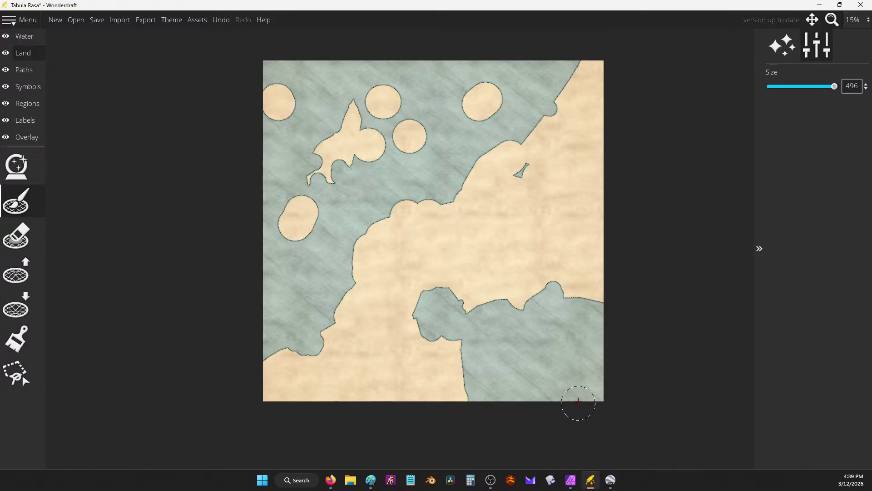
click(590, 389)
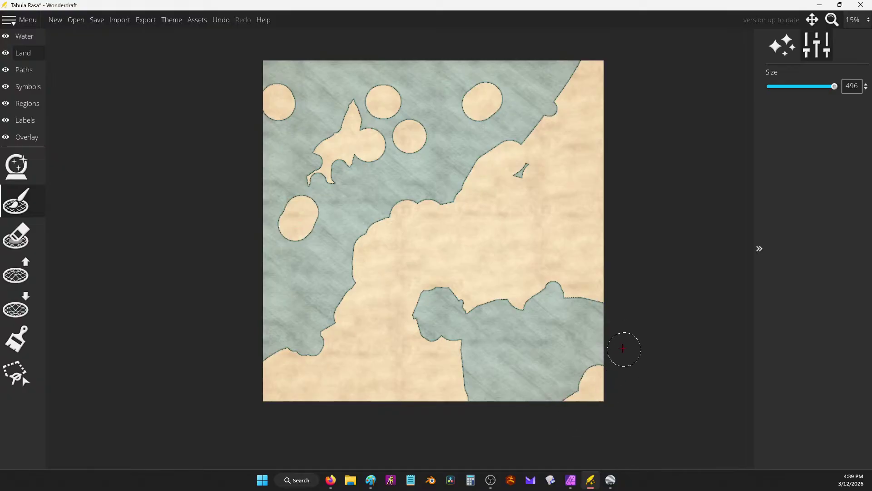
click(580, 286)
Switch to Google Earth Pro and examine the coastline and islands north of Olaine Municipality.
click(610, 481)
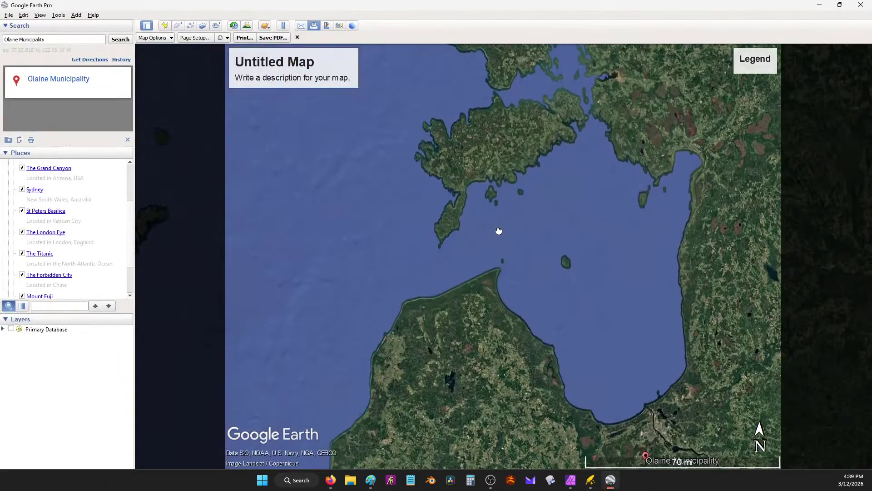
drag(500, 231, 481, 311)
drag(493, 212, 472, 325)
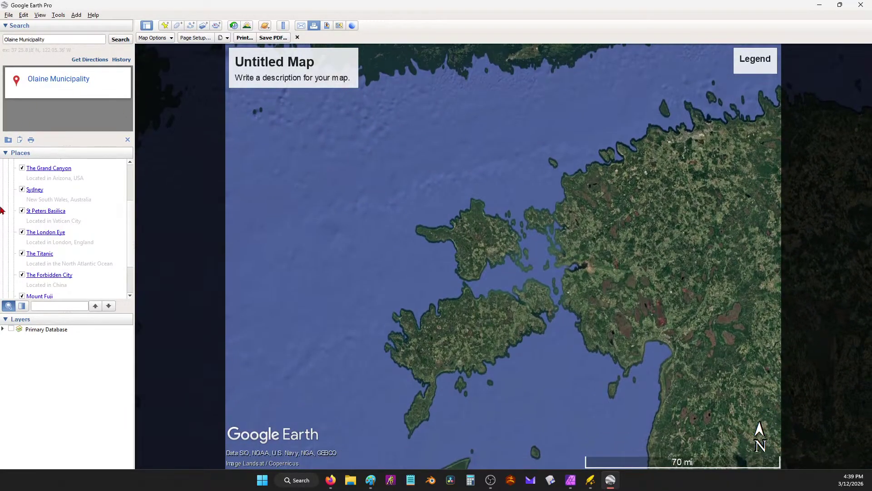
Expand the Primary Database layers and show Announcements, Borders and Labels, Places and Roads.
click(15, 330)
click(3, 329)
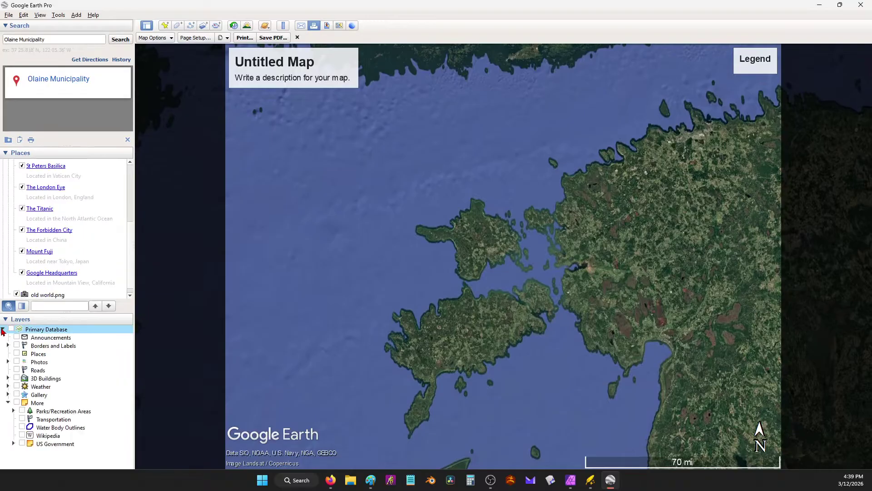
click(16, 337)
click(17, 345)
click(17, 353)
click(17, 370)
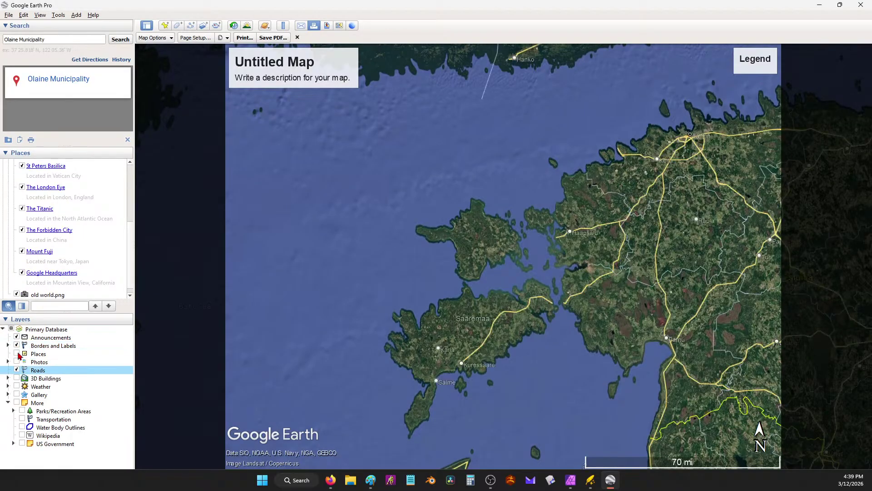
click(20, 356)
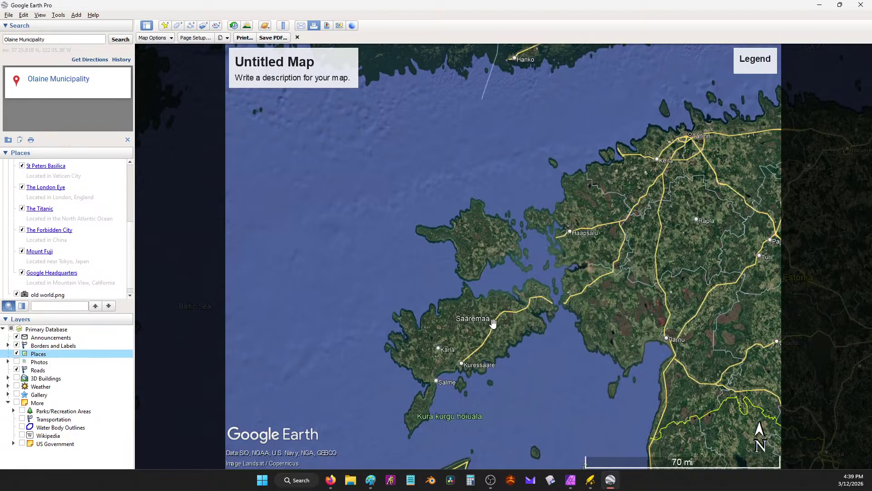
Examine the labelled coasts, towns and roads around Saaremaa and the neighbouring mainland.
drag(500, 318, 512, 304)
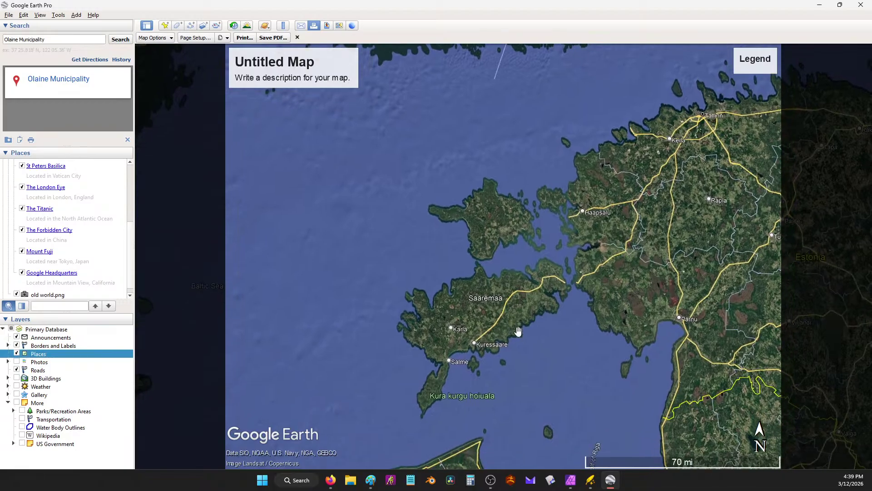
drag(556, 248, 563, 270)
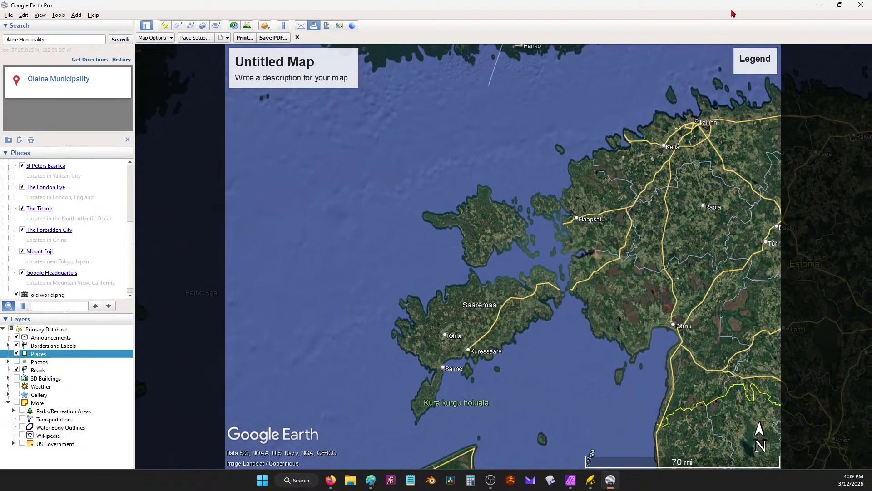
drag(660, 240, 649, 131)
Return to Wonderdraft and merge the northwestern islands into one large landmass with the size 496 brush.
click(820, 5)
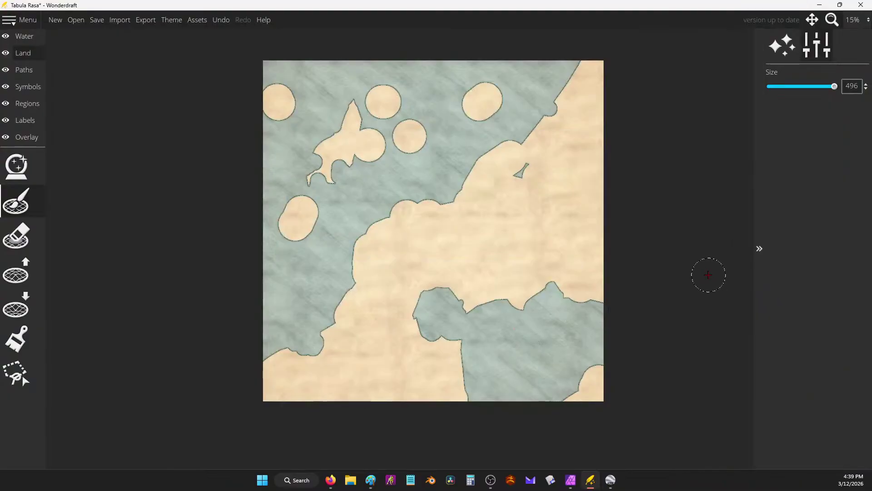
mouse_move(373, 175)
mouse_down()
mouse_move(400, 165)
mouse_move(380, 150)
mouse_move(353, 160)
mouse_move(328, 154)
mouse_move(357, 116)
mouse_move(368, 161)
mouse_move(308, 197)
mouse_move(375, 171)
mouse_move(505, 68)
mouse_move(438, 99)
mouse_move(424, 145)
mouse_move(283, 232)
mouse_up()
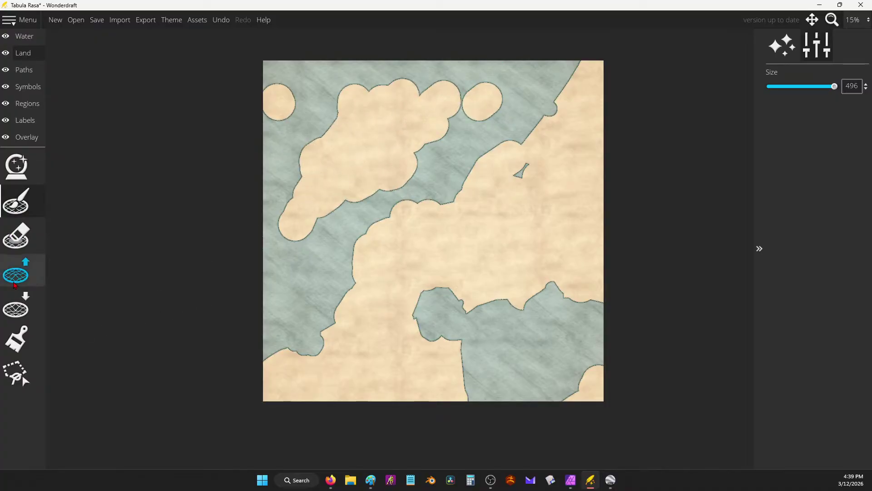
Erase land along the mainland's northwestern coast at size 227, open a northern inlet, and notch the northwestern landmass's southern shore.
click(44, 302)
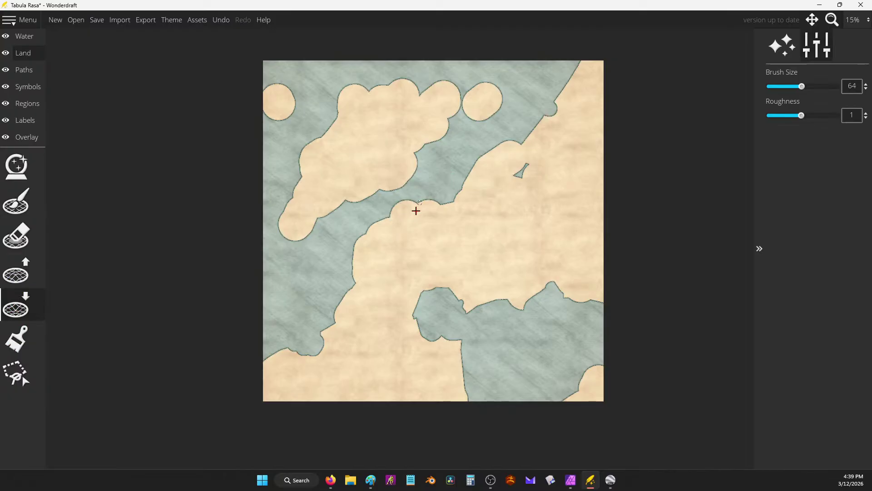
click(16, 235)
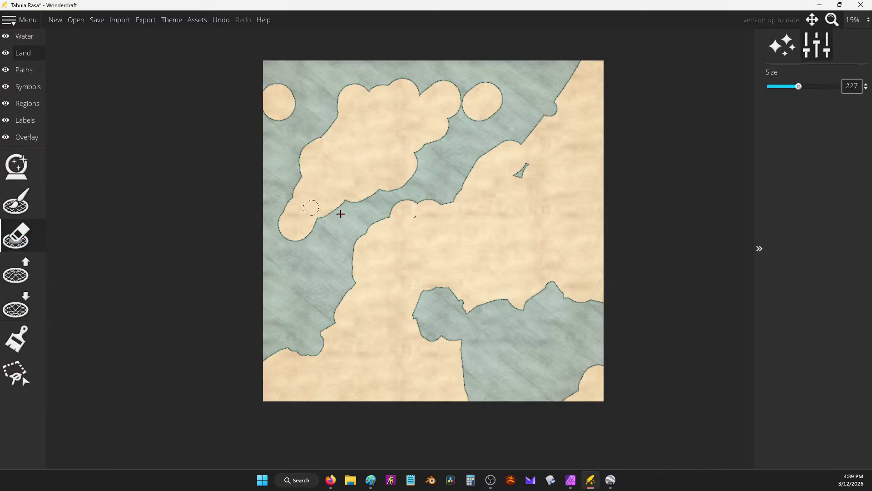
mouse_move(401, 217)
mouse_down()
mouse_move(359, 250)
mouse_move(420, 203)
mouse_move(395, 208)
mouse_up()
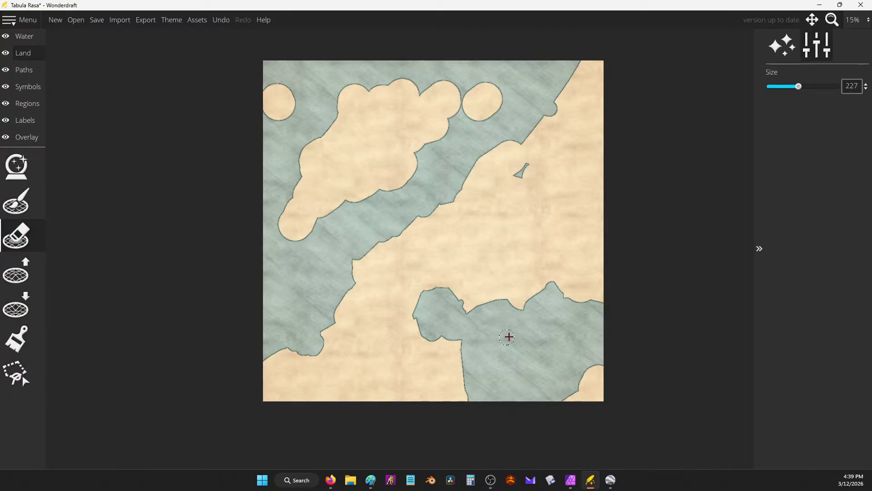
drag(520, 169, 545, 99)
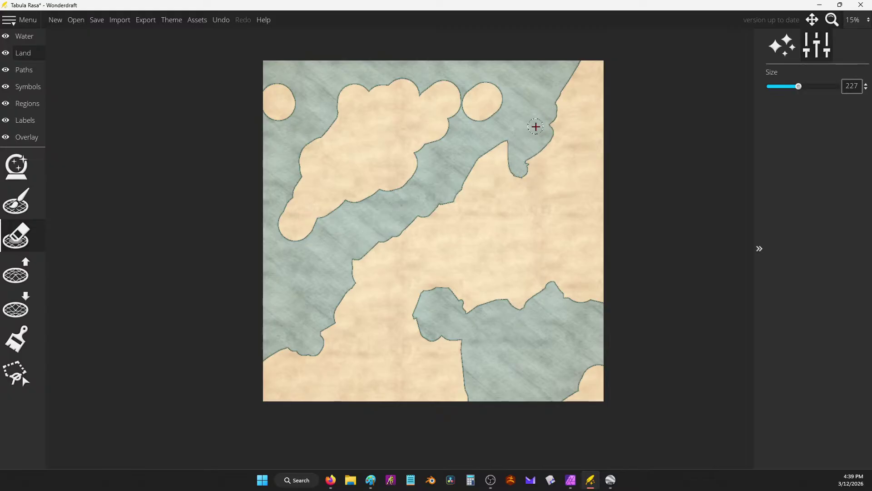
drag(341, 205, 387, 215)
drag(416, 244, 407, 230)
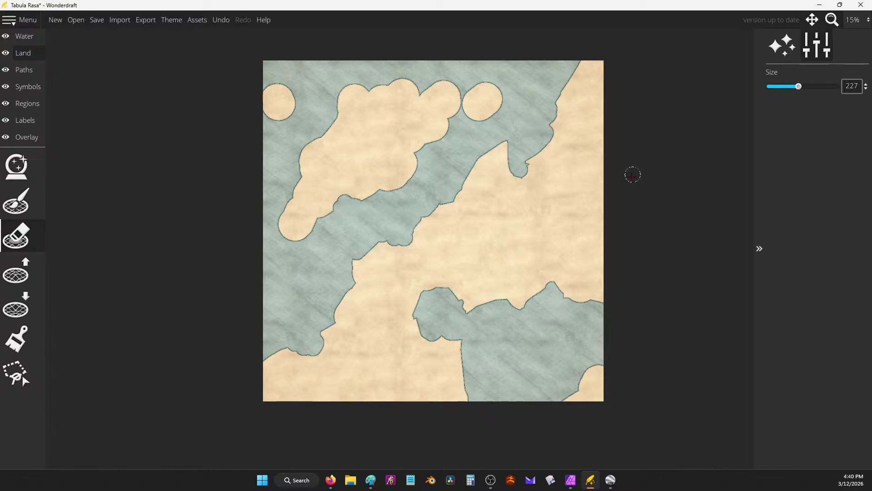
Extend the northwestern landmass eastward with the size 496 land brush until it joins the mainland.
key(b)
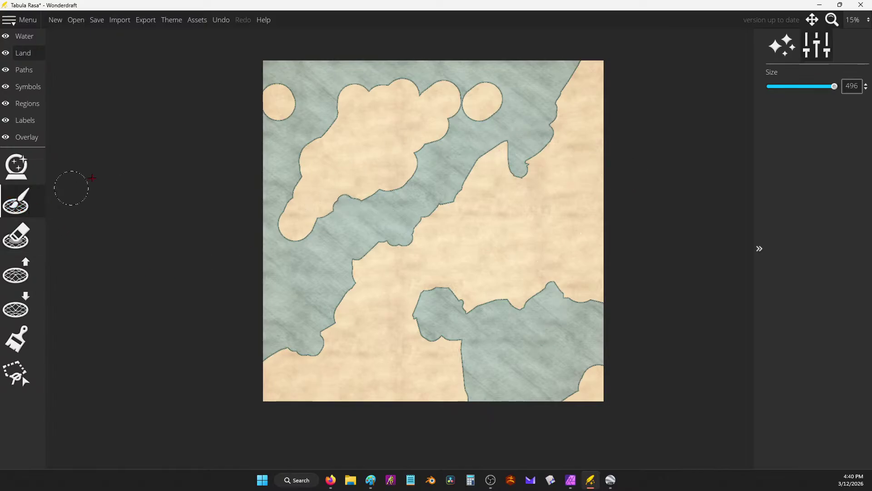
mouse_move(425, 150)
mouse_down()
mouse_move(445, 114)
mouse_move(449, 141)
mouse_move(412, 150)
mouse_move(454, 143)
mouse_up()
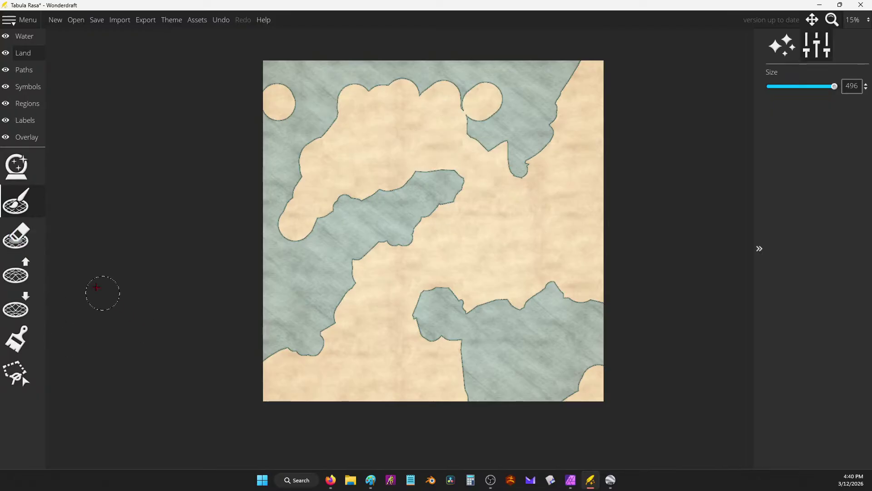
Erase a narrow strait beside the mainland, carve the northwestern landmass into a jagged shape, and remove the round northern island.
click(15, 235)
mouse_move(494, 139)
mouse_down()
mouse_move(461, 168)
mouse_move(363, 187)
mouse_move(290, 243)
mouse_move(284, 210)
mouse_move(303, 179)
mouse_move(295, 172)
mouse_move(314, 141)
mouse_move(334, 130)
mouse_move(336, 108)
mouse_move(358, 83)
mouse_move(402, 86)
mouse_move(442, 111)
mouse_move(419, 82)
mouse_move(483, 58)
mouse_up()
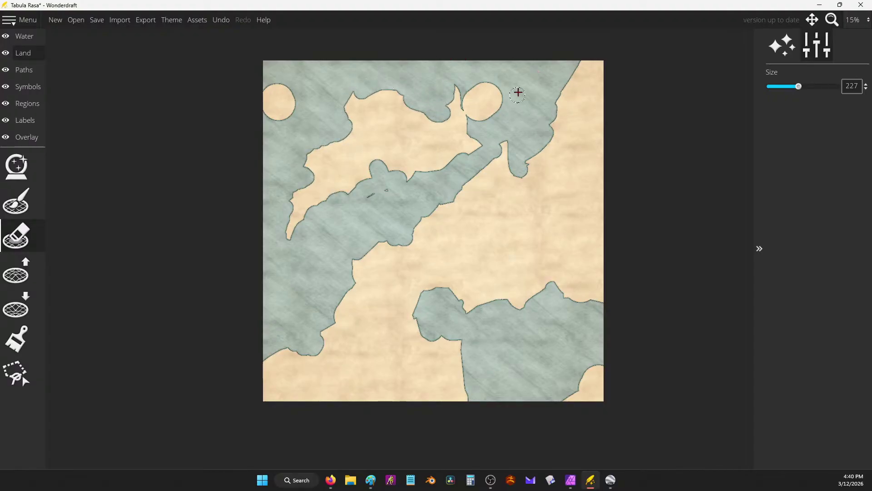
mouse_move(517, 92)
mouse_down()
mouse_move(496, 85)
mouse_move(472, 93)
mouse_move(487, 111)
mouse_move(484, 95)
mouse_move(494, 105)
mouse_move(479, 85)
mouse_move(497, 113)
mouse_up()
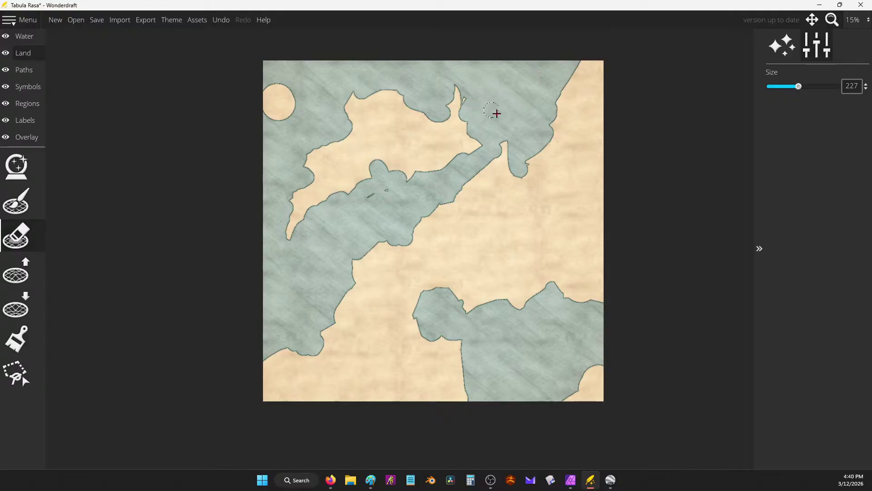
Erase a narrow channel through the mainland to the southern sea and trim the northwest corner island to a small sliver.
drag(404, 249, 423, 281)
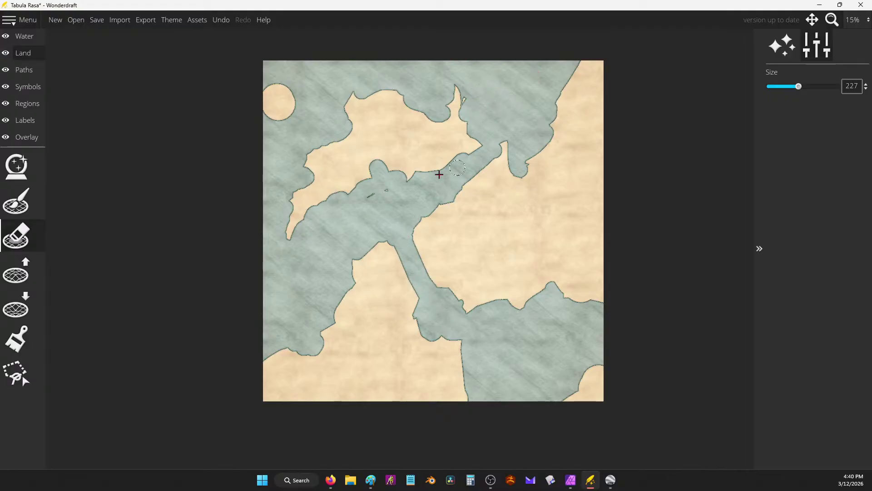
mouse_move(295, 93)
mouse_down()
mouse_move(288, 118)
mouse_move(267, 109)
mouse_move(276, 83)
mouse_up()
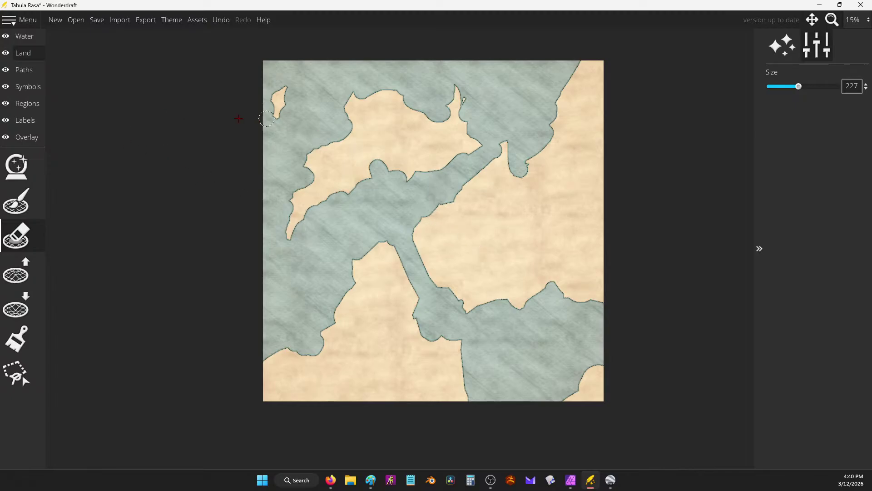
Paint land over the channel to rejoin the mainland and round out its northwestern coast.
scroll(265, 150, up, 4)
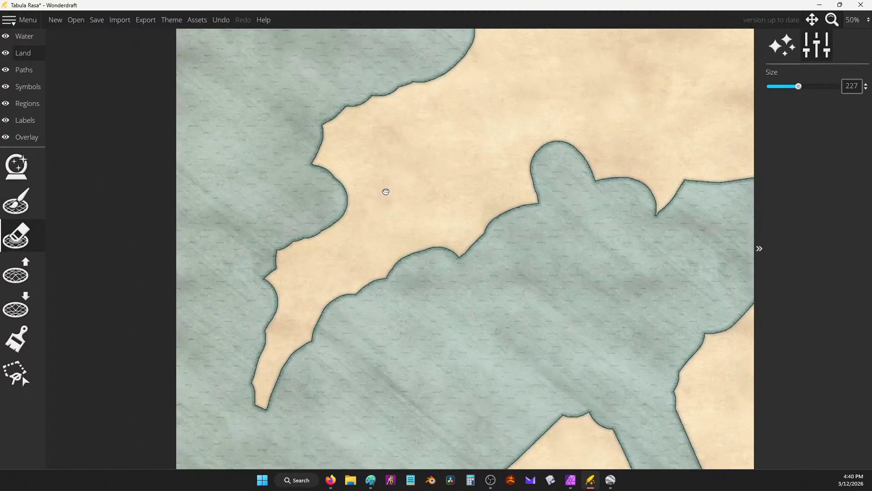
scroll(366, 210, down, 3)
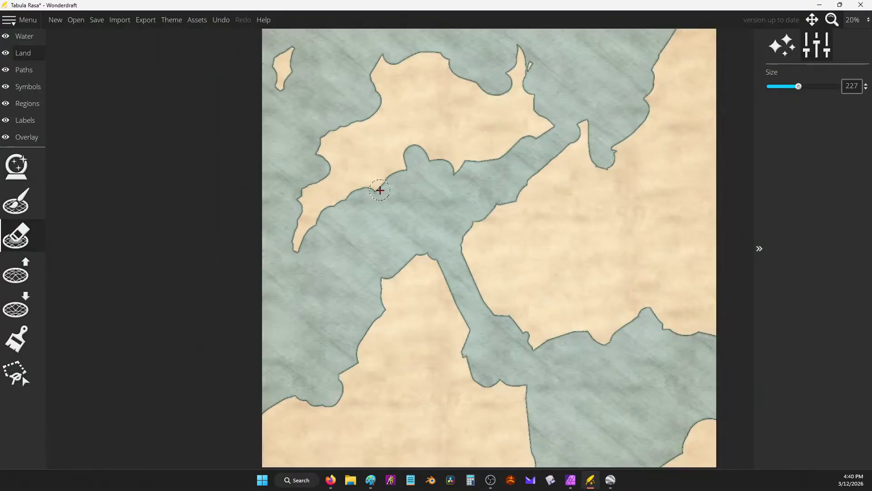
scroll(311, 238, down, 1)
scroll(363, 236, up, 1)
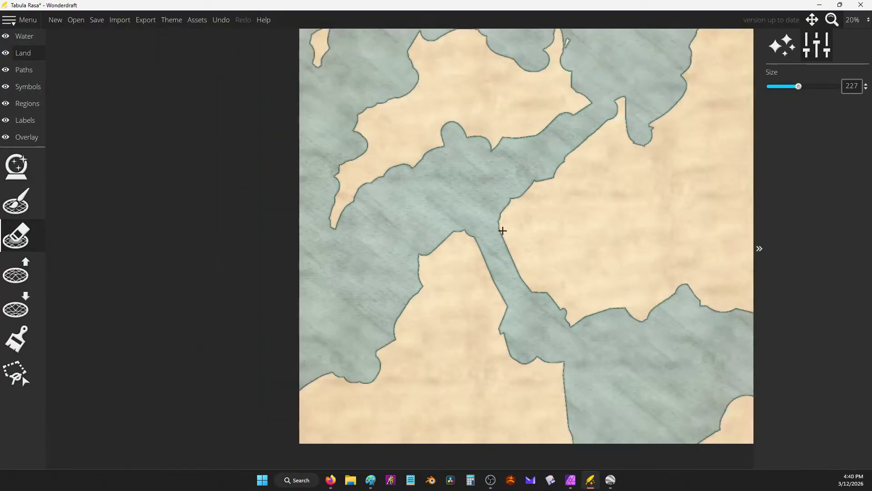
mouse_move(502, 230)
mouse_down()
mouse_move(442, 286)
mouse_move(464, 232)
mouse_move(422, 279)
mouse_move(458, 306)
mouse_move(460, 292)
mouse_move(384, 271)
mouse_move(395, 315)
mouse_up()
click(15, 201)
Roughen the mainland's western and northwestern coasts with the lowering brush at size 128 and roughness 0.33.
click(25, 297)
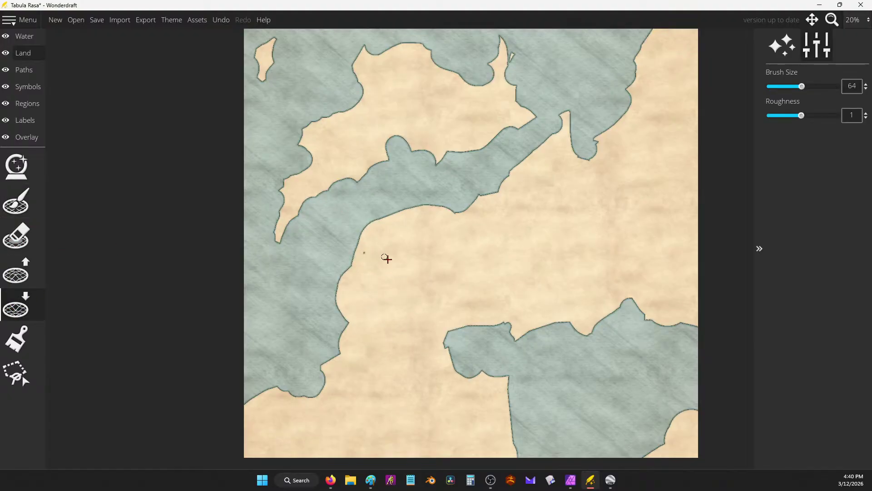
drag(808, 85, 831, 86)
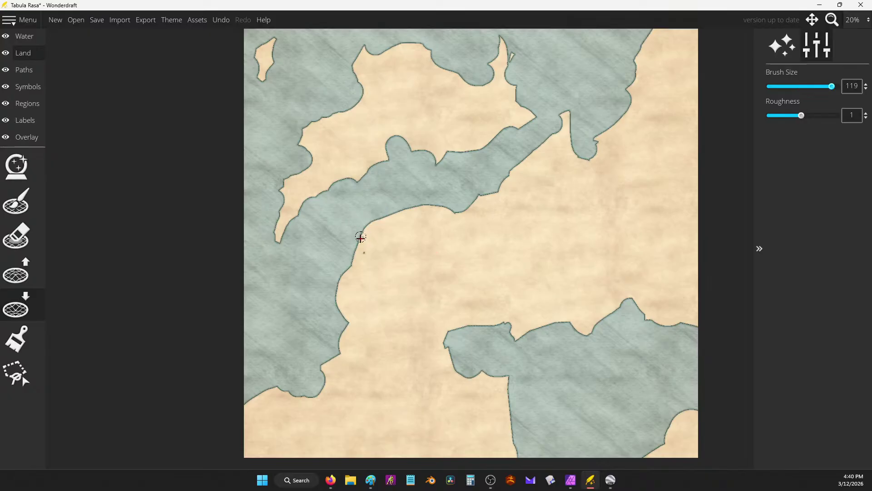
drag(802, 115, 797, 116)
drag(373, 228, 342, 274)
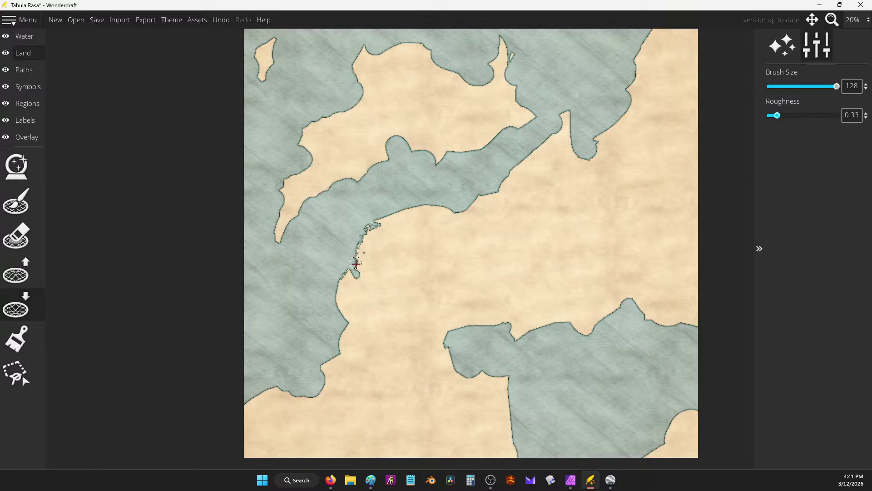
drag(335, 293, 342, 308)
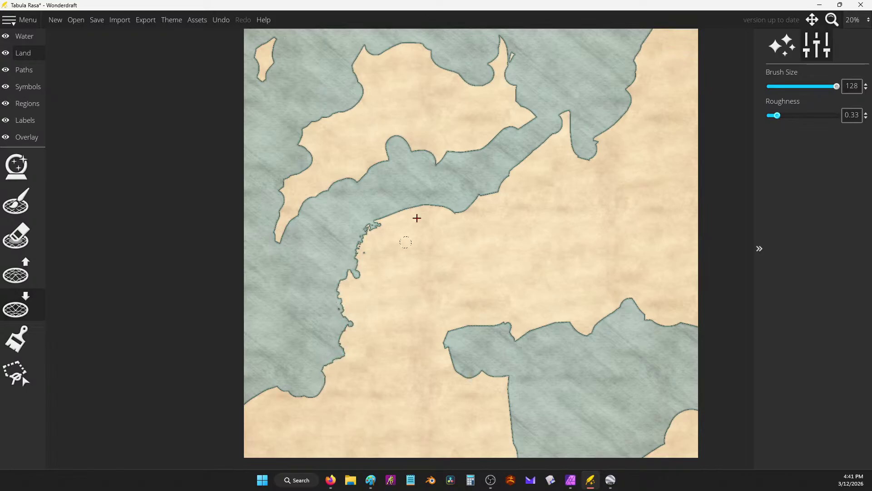
mouse_move(457, 217)
mouse_down()
mouse_move(475, 203)
mouse_move(464, 214)
mouse_move(430, 205)
mouse_move(372, 220)
mouse_up()
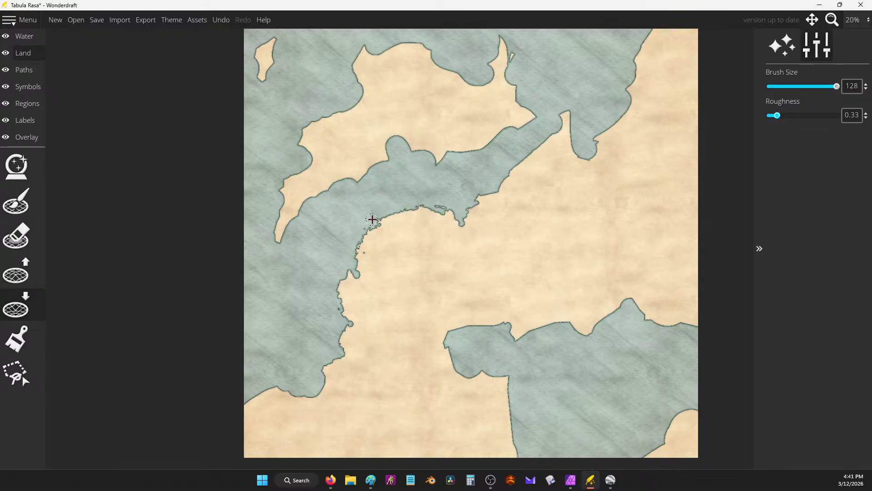
drag(367, 255, 357, 245)
Carve two narrow inlets northward from the mainland's southern coast and several jagged inlets along its northeastern coast.
mouse_move(516, 323)
mouse_down()
mouse_move(523, 308)
mouse_move(505, 324)
mouse_move(517, 341)
mouse_move(534, 326)
mouse_up()
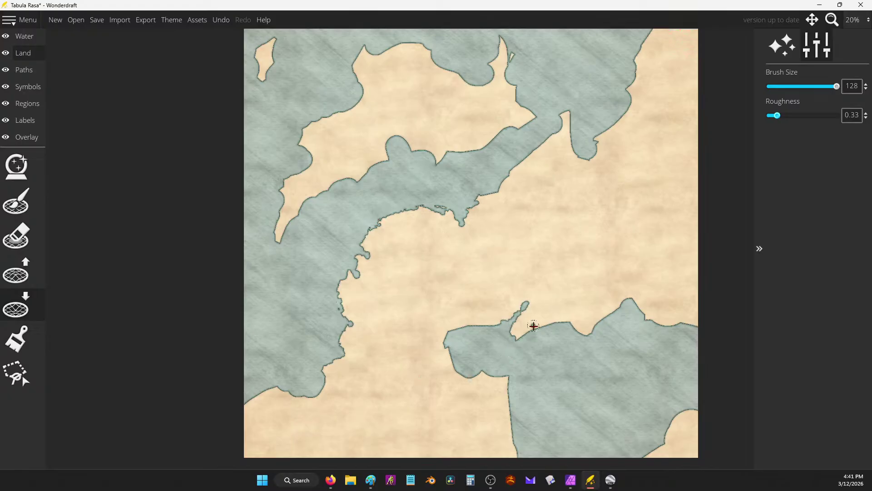
mouse_move(571, 233)
mouse_down()
mouse_move(578, 243)
mouse_move(536, 326)
mouse_move(556, 279)
mouse_move(562, 308)
mouse_move(564, 286)
mouse_move(550, 313)
mouse_up()
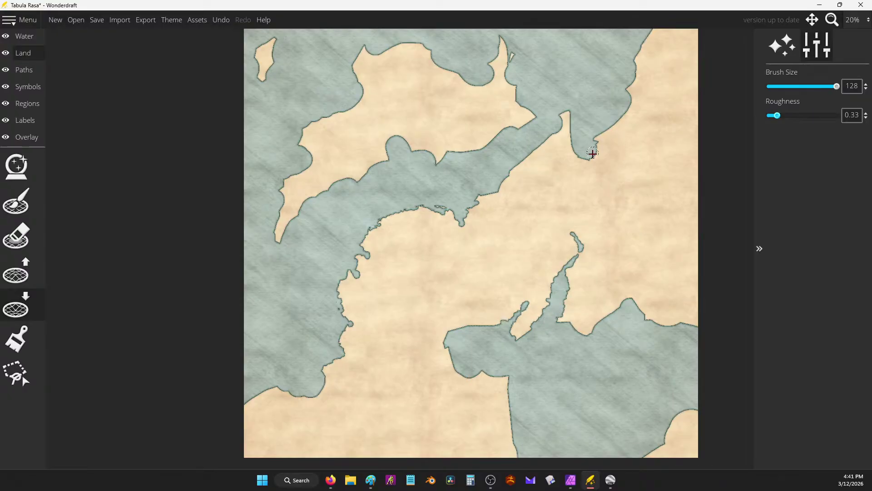
mouse_move(593, 153)
mouse_down()
mouse_move(600, 169)
mouse_move(599, 143)
mouse_move(596, 150)
mouse_up()
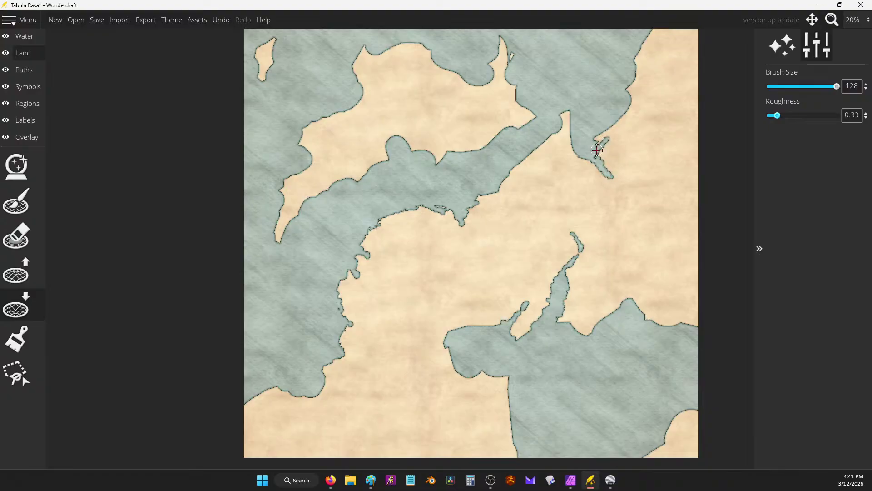
mouse_move(614, 105)
mouse_down()
mouse_move(656, 106)
mouse_move(638, 102)
mouse_up()
drag(648, 69, 630, 79)
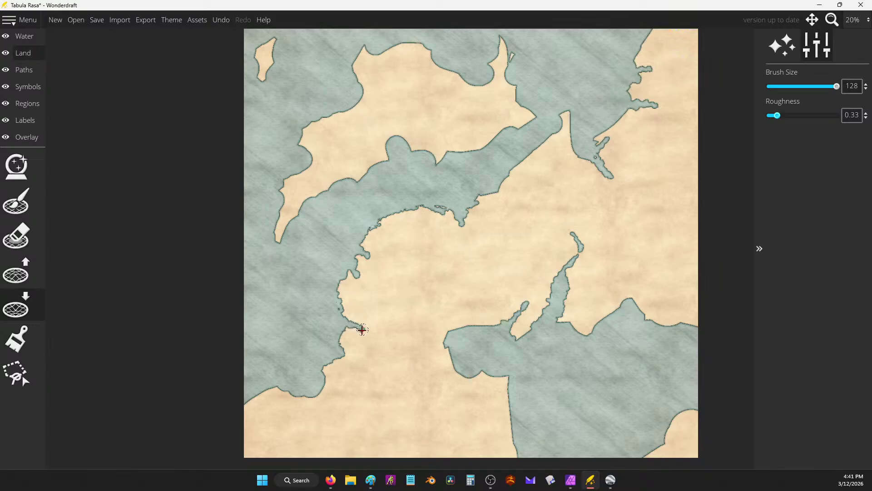
Cut a small inlet into the mainland's western coast and two narrow inlets into the northwestern landmass's southern shore.
drag(362, 330, 341, 333)
mouse_move(395, 133)
mouse_down()
mouse_move(399, 116)
mouse_move(401, 136)
mouse_move(402, 121)
mouse_move(410, 136)
mouse_move(405, 123)
mouse_up()
drag(331, 186, 343, 176)
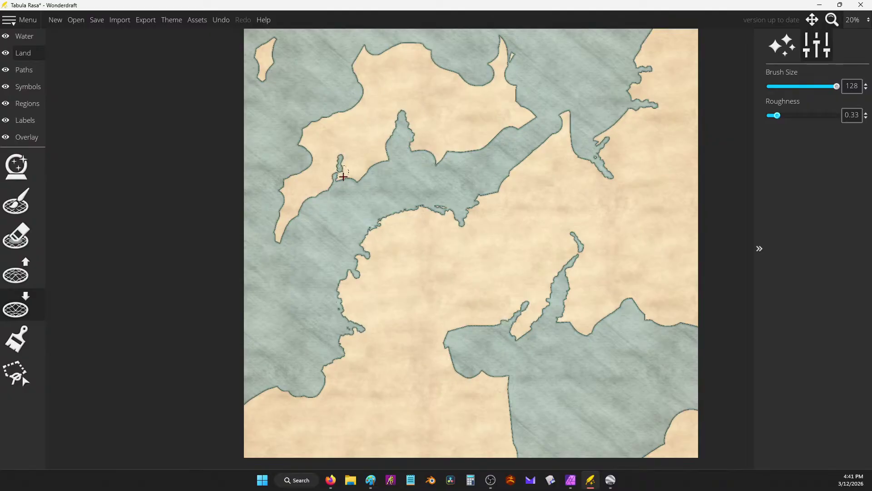
Carve small inlets into the northwestern landmass's western and northern coasts with the lowering brush.
mouse_move(359, 81)
mouse_down()
mouse_move(368, 76)
mouse_move(364, 85)
mouse_up()
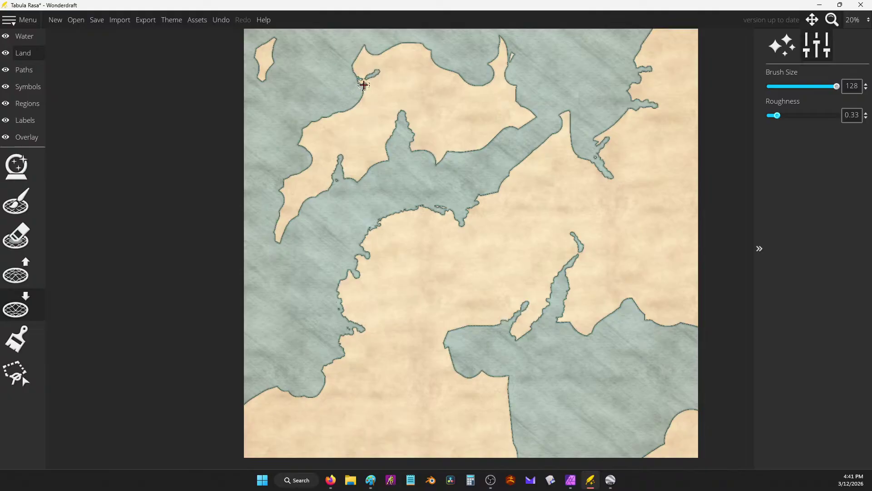
drag(307, 124, 319, 130)
drag(424, 74, 450, 72)
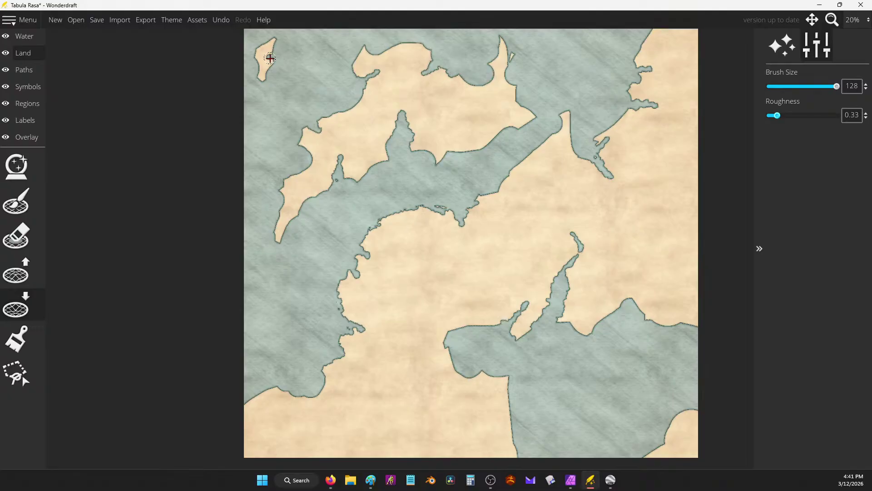
Break up the mainland's northern shore and the northwestern landmass's southern shore along the channel into ragged inlets and small islets.
mouse_move(503, 170)
mouse_down()
mouse_move(519, 187)
mouse_move(519, 166)
mouse_move(499, 181)
mouse_move(519, 173)
mouse_up()
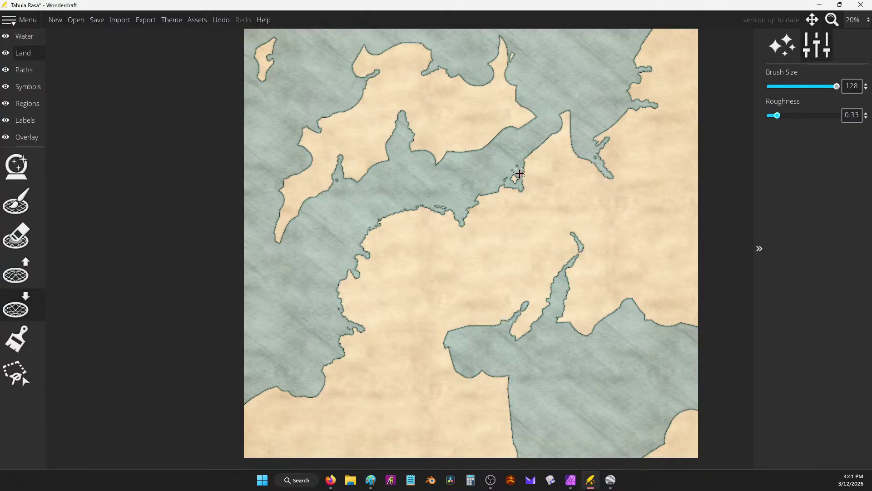
mouse_move(547, 147)
mouse_down()
mouse_move(555, 136)
mouse_move(541, 148)
mouse_up()
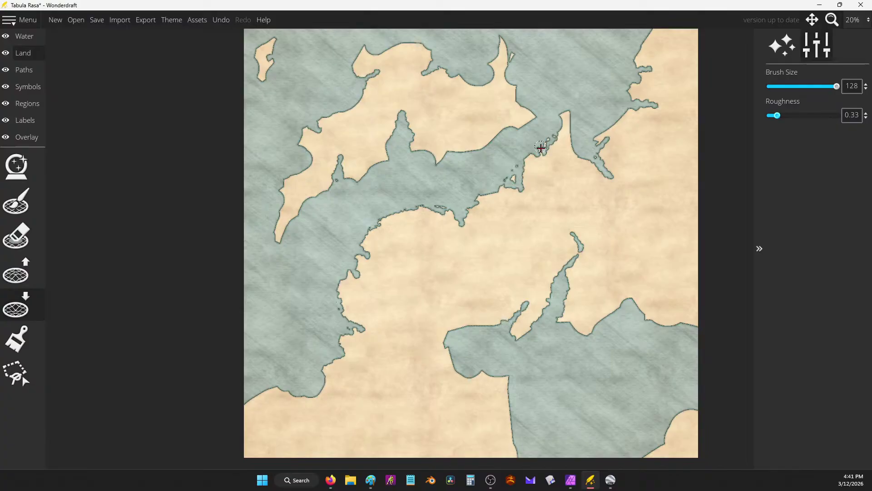
mouse_move(444, 156)
mouse_down()
mouse_move(436, 154)
mouse_move(442, 162)
mouse_move(463, 146)
mouse_move(488, 147)
mouse_up()
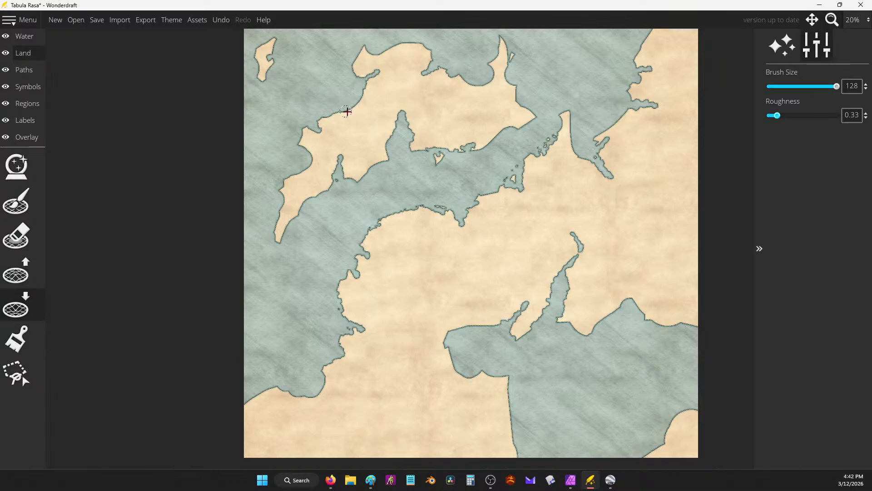
Widen the narrow southern inlet of the northwestern landmass and cut its southwestern peninsula off as a separate island.
mouse_move(338, 151)
mouse_down()
mouse_move(342, 177)
mouse_move(355, 166)
mouse_move(344, 148)
mouse_move(339, 171)
mouse_up()
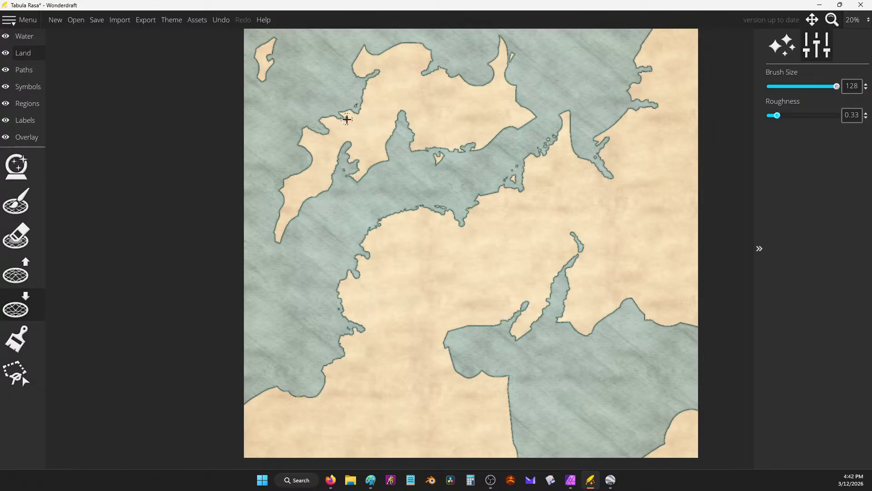
mouse_move(313, 150)
mouse_down()
mouse_move(303, 185)
mouse_move(310, 200)
mouse_move(304, 166)
mouse_move(312, 195)
mouse_move(309, 166)
mouse_up()
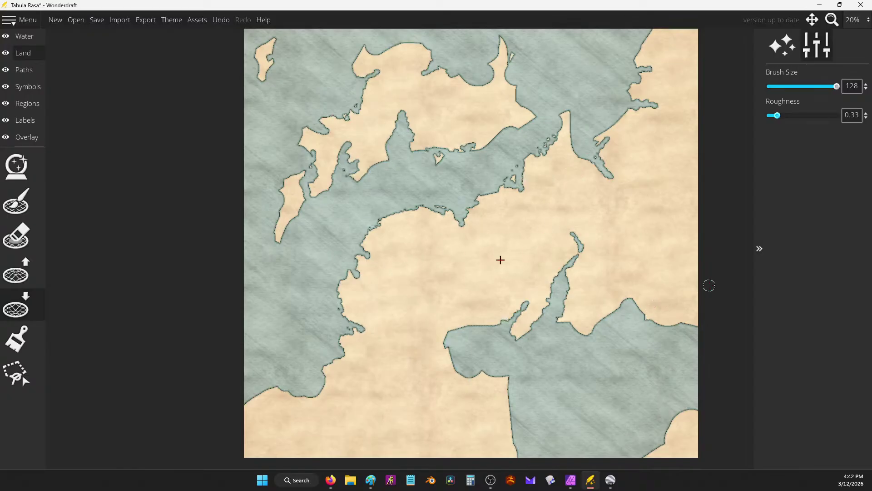
Carve two inlets southward from the mainland's northern coast, then roughen its western coast and add a small inlet in the southwestern bay.
mouse_move(461, 219)
mouse_down()
mouse_move(457, 242)
mouse_move(475, 256)
mouse_move(455, 243)
mouse_move(463, 205)
mouse_move(480, 223)
mouse_move(462, 218)
mouse_move(467, 229)
mouse_move(455, 233)
mouse_move(469, 213)
mouse_up()
mouse_move(517, 195)
mouse_down()
mouse_move(516, 205)
mouse_move(506, 184)
mouse_up()
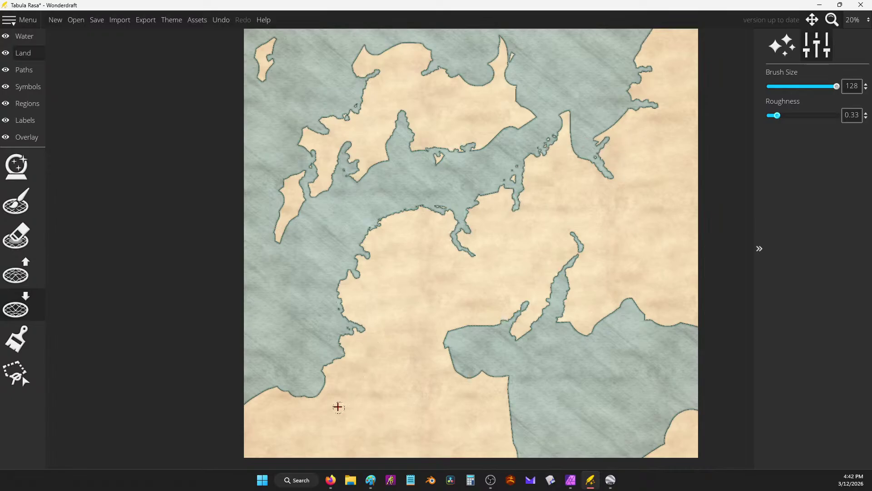
mouse_move(327, 389)
mouse_down()
mouse_move(338, 406)
mouse_move(317, 390)
mouse_up()
drag(360, 284, 344, 322)
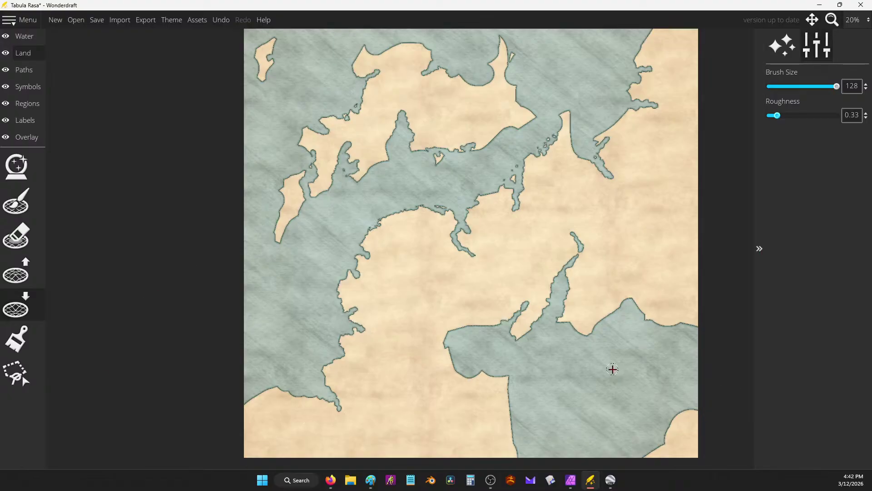
Enlarge the landmass in the map's southeastern corner by painting land at size 496 over its roughened coast.
mouse_move(673, 417)
mouse_down()
mouse_move(667, 446)
mouse_move(644, 459)
mouse_move(682, 411)
mouse_move(691, 414)
mouse_move(687, 442)
mouse_move(699, 412)
mouse_move(672, 426)
mouse_up()
click(15, 201)
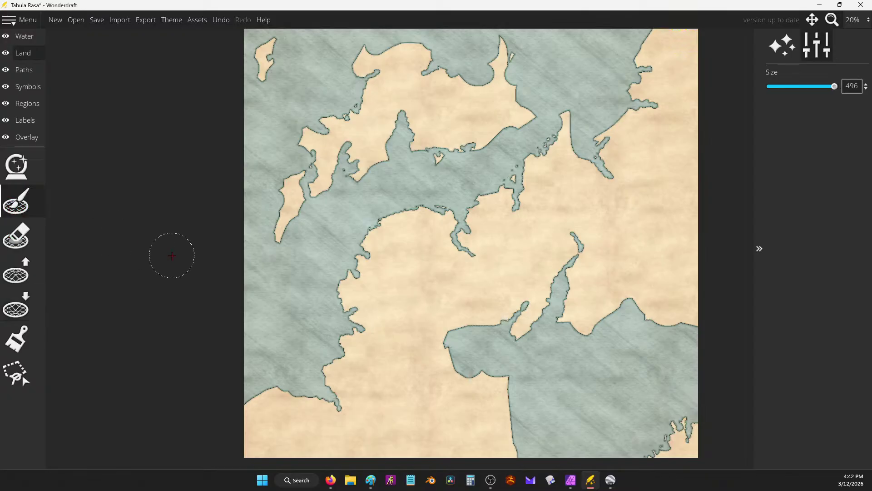
mouse_move(641, 453)
mouse_down()
mouse_move(654, 430)
mouse_move(676, 444)
mouse_move(653, 459)
mouse_move(687, 451)
mouse_move(614, 396)
mouse_move(633, 423)
mouse_move(636, 448)
mouse_move(609, 466)
mouse_move(608, 444)
mouse_up()
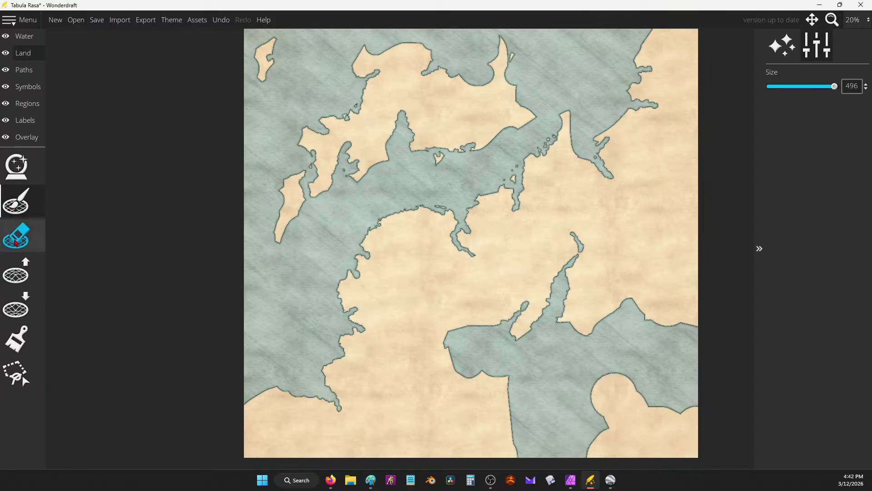
Erase rounded coves from the southeastern landmass and the mainland's southern coast with the eraser at size 227.
click(16, 235)
mouse_move(620, 373)
mouse_down()
mouse_move(637, 389)
mouse_move(588, 432)
mouse_move(591, 397)
mouse_move(642, 432)
mouse_move(491, 437)
mouse_move(511, 459)
mouse_move(556, 432)
mouse_up()
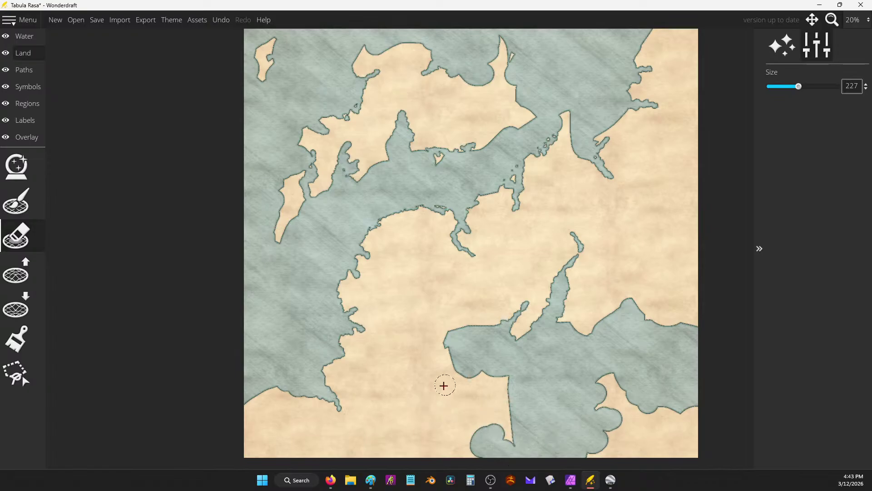
drag(443, 383, 489, 360)
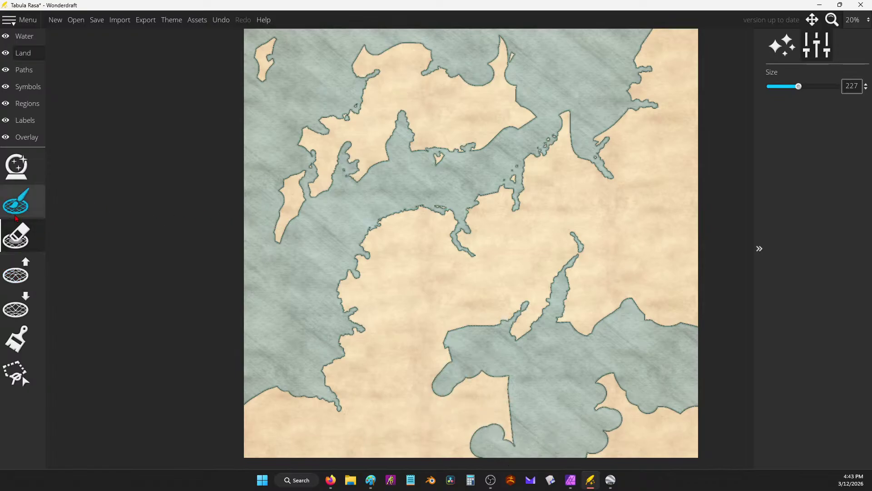
Roughen the southeastern landmass's coast and split off its northern tip as an island using the lowering brush at size 128 and roughness 0.33.
click(15, 201)
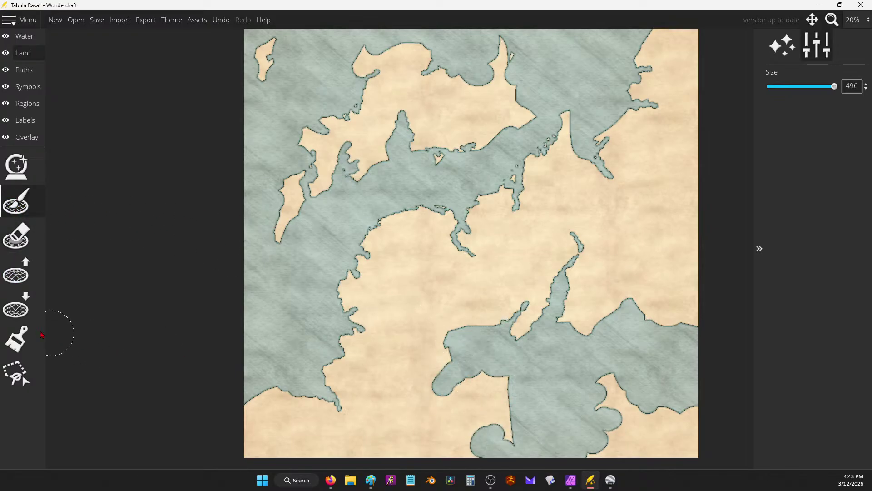
click(16, 306)
mouse_move(615, 378)
mouse_down()
mouse_move(597, 381)
mouse_move(605, 407)
mouse_move(622, 416)
mouse_move(592, 452)
mouse_up()
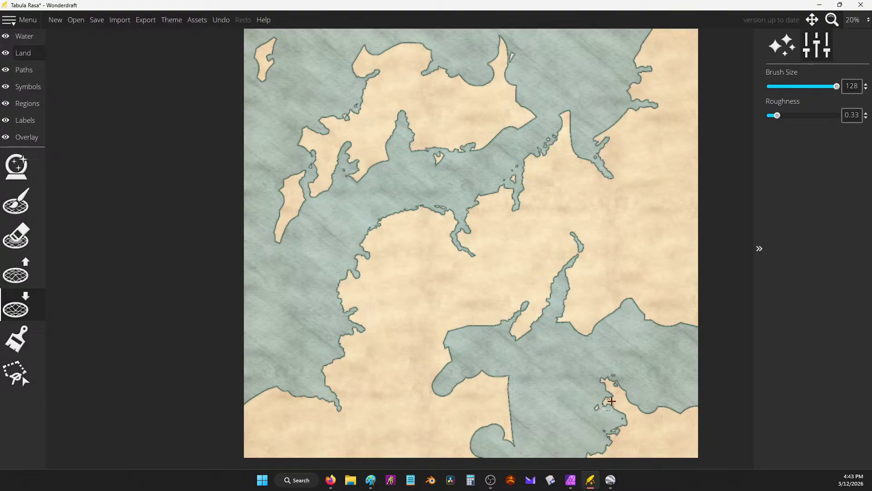
mouse_move(647, 409)
mouse_down()
mouse_move(658, 418)
mouse_move(657, 408)
mouse_move(701, 407)
mouse_up()
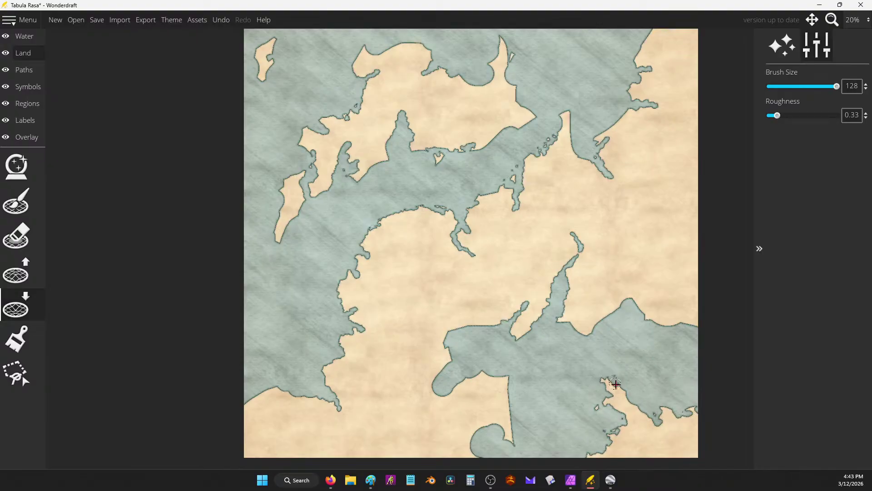
mouse_move(623, 380)
mouse_down()
mouse_move(627, 402)
mouse_move(616, 407)
mouse_move(620, 413)
mouse_move(632, 401)
mouse_move(641, 416)
mouse_up()
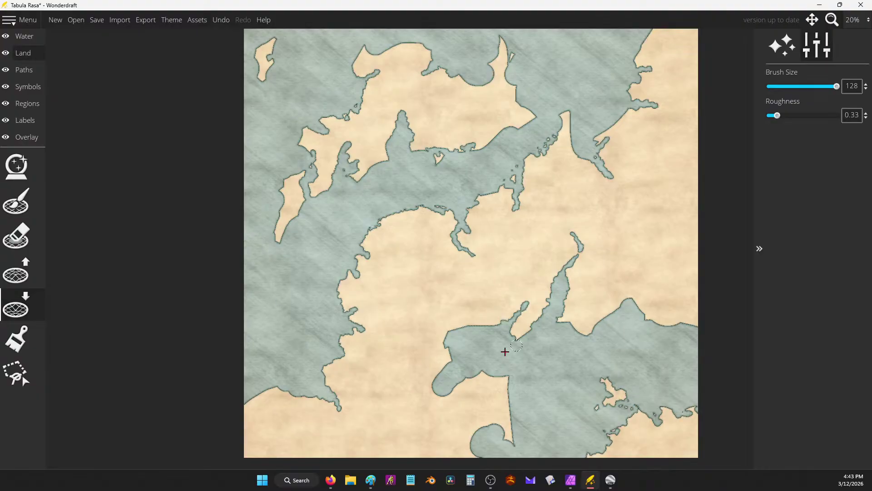
Carve jagged inlets around the bay and coves on the mainland's southern coast with the lowering brush.
mouse_move(505, 351)
mouse_down()
mouse_move(503, 409)
mouse_move(504, 383)
mouse_move(485, 376)
mouse_move(492, 364)
mouse_move(498, 370)
mouse_up()
drag(472, 436, 471, 429)
mouse_move(445, 402)
mouse_down()
mouse_move(448, 342)
mouse_move(431, 353)
mouse_move(451, 347)
mouse_move(437, 349)
mouse_move(448, 317)
mouse_move(457, 325)
mouse_move(448, 327)
mouse_move(482, 321)
mouse_up()
mouse_move(439, 374)
mouse_down()
mouse_move(425, 382)
mouse_move(430, 386)
mouse_up()
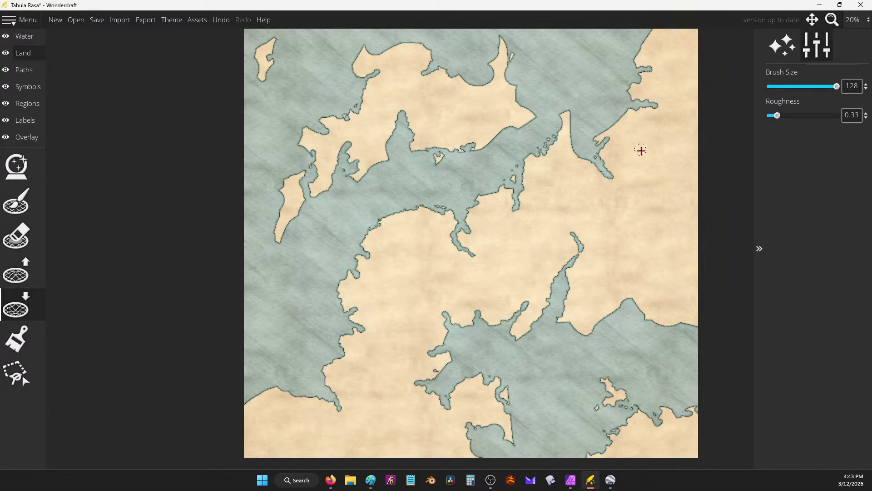
Lower two facing inlets into the mainland from its southeastern and northeastern coasts, and fill their inner ends back in with land.
mouse_move(631, 299)
mouse_down()
mouse_move(623, 263)
mouse_move(626, 307)
mouse_move(635, 242)
mouse_move(621, 263)
mouse_up()
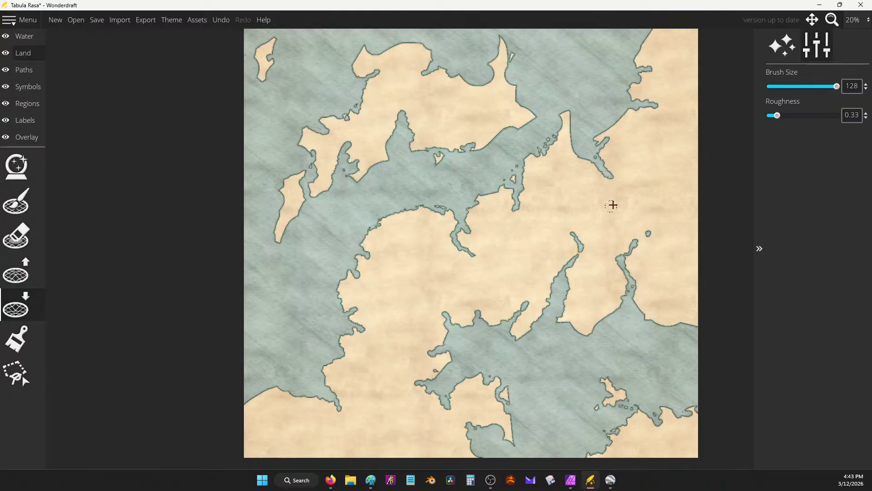
mouse_move(616, 182)
mouse_down()
mouse_move(612, 212)
mouse_move(619, 181)
mouse_up()
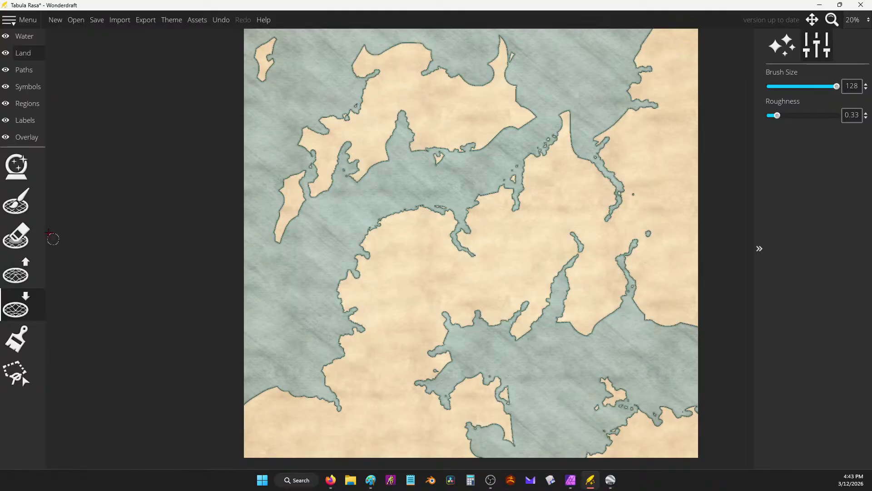
click(16, 199)
mouse_move(608, 197)
mouse_down()
mouse_move(631, 247)
mouse_move(627, 263)
mouse_up()
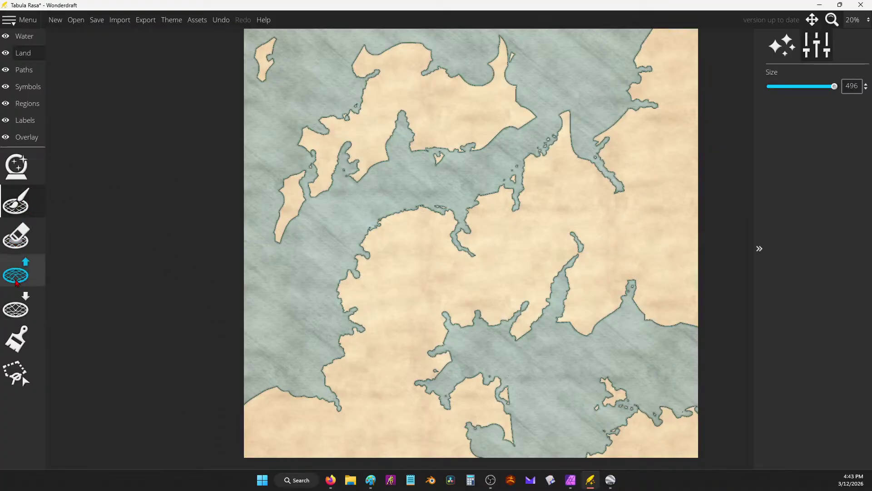
Carve a ragged bay around an island in the mainland's southeastern coast and roughen the mainland's northeastern and southwestern shores.
click(38, 297)
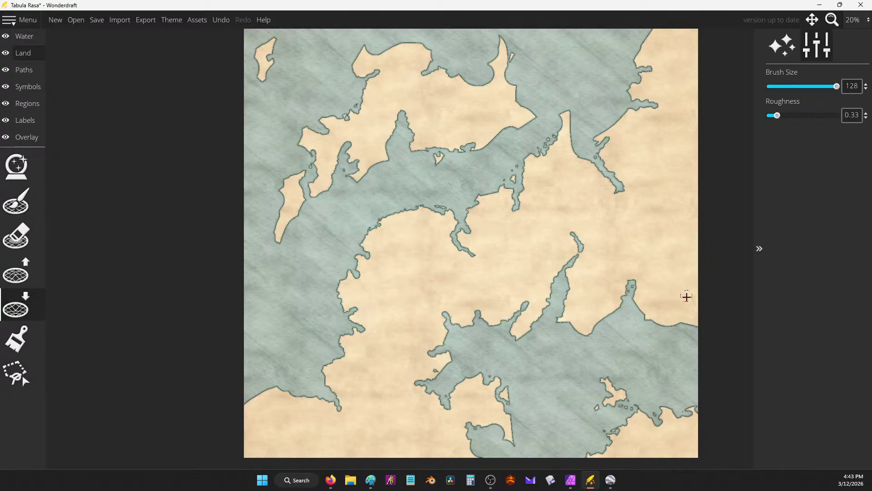
mouse_move(670, 277)
mouse_down()
mouse_move(668, 322)
mouse_move(668, 281)
mouse_move(668, 297)
mouse_move(650, 285)
mouse_move(653, 277)
mouse_move(638, 287)
mouse_move(650, 300)
mouse_move(639, 294)
mouse_move(648, 317)
mouse_move(639, 307)
mouse_move(654, 309)
mouse_move(660, 299)
mouse_move(669, 309)
mouse_move(654, 290)
mouse_move(660, 280)
mouse_move(650, 299)
mouse_move(635, 302)
mouse_move(656, 273)
mouse_move(669, 292)
mouse_move(659, 296)
mouse_move(662, 327)
mouse_up()
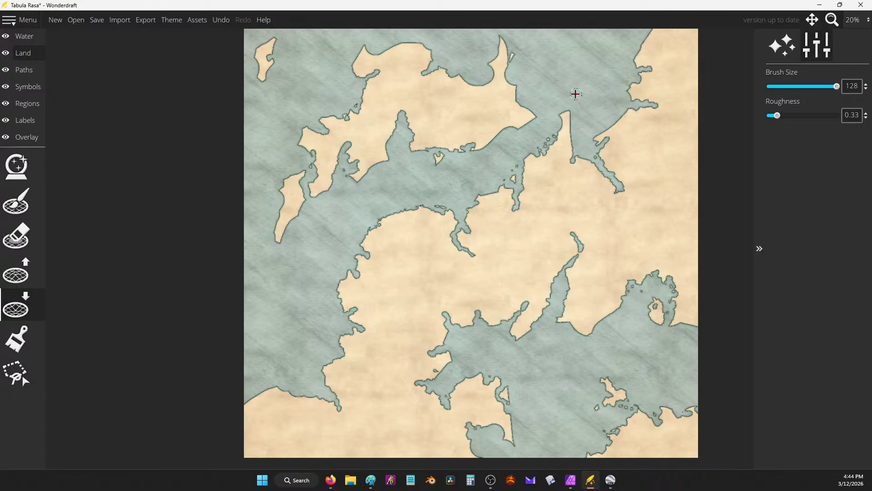
drag(569, 128, 568, 114)
mouse_move(638, 54)
mouse_down()
mouse_move(649, 47)
mouse_move(640, 47)
mouse_up()
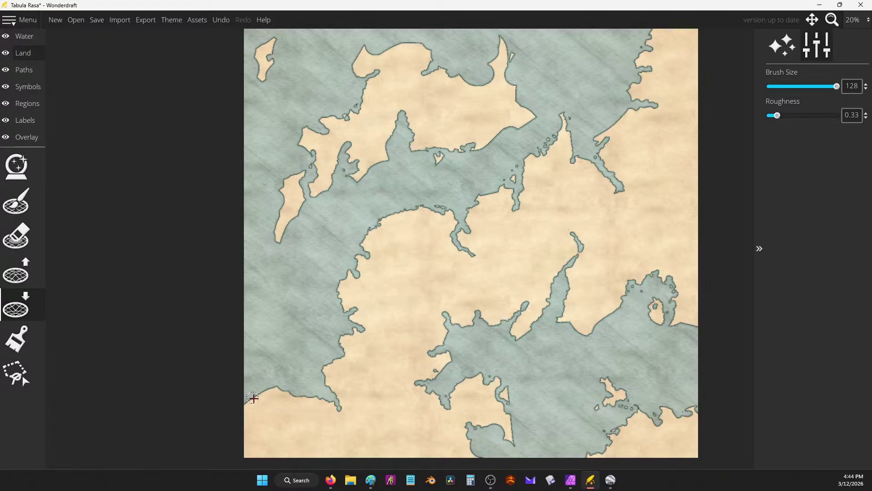
drag(253, 398, 263, 405)
Switch to Paint, paste a screenshot of the current map over the old sketch, and set the pencil to a thicker red line.
click(370, 480)
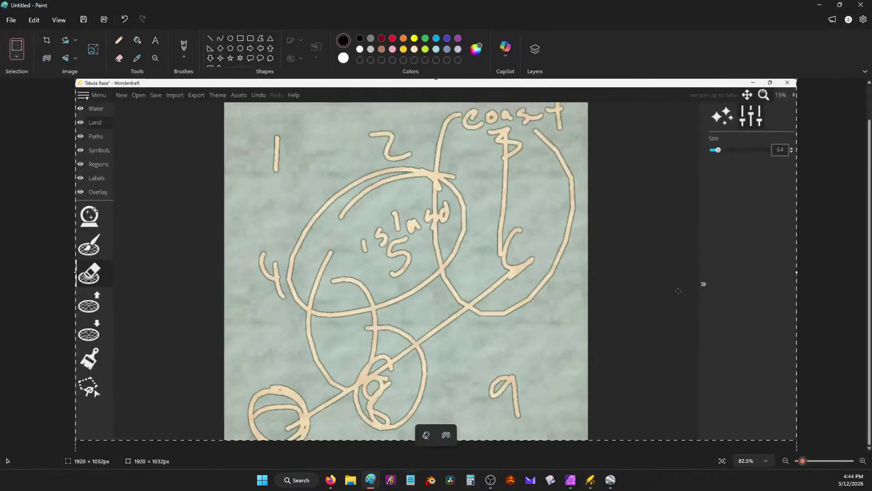
key(ctrl+v)
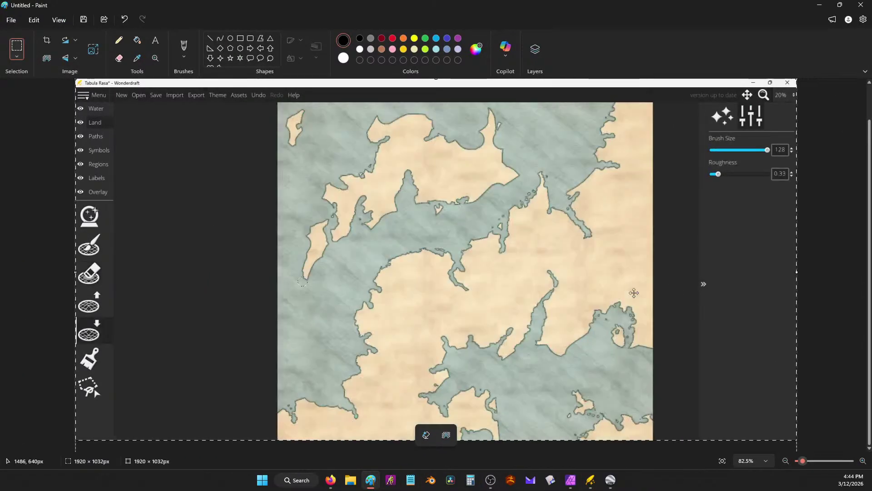
click(119, 40)
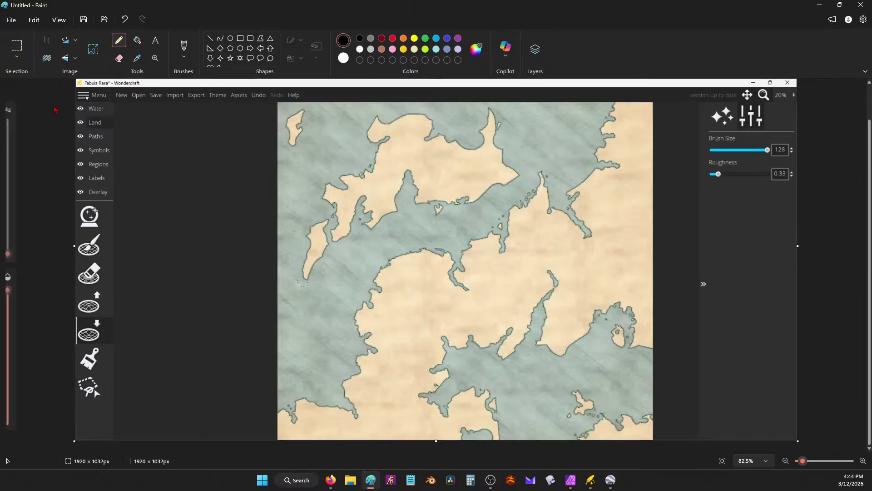
drag(14, 254, 15, 236)
click(436, 259)
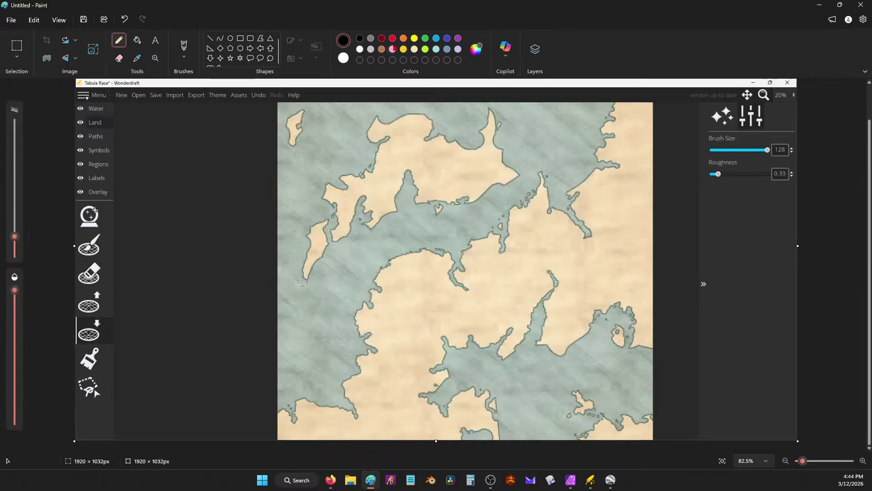
drag(353, 158, 360, 204)
drag(565, 147, 609, 198)
mouse_move(344, 381)
mouse_down()
mouse_move(371, 364)
mouse_move(378, 422)
mouse_move(370, 426)
mouse_up()
mouse_move(512, 352)
mouse_down()
mouse_move(544, 369)
mouse_move(560, 413)
mouse_up()
click(569, 380)
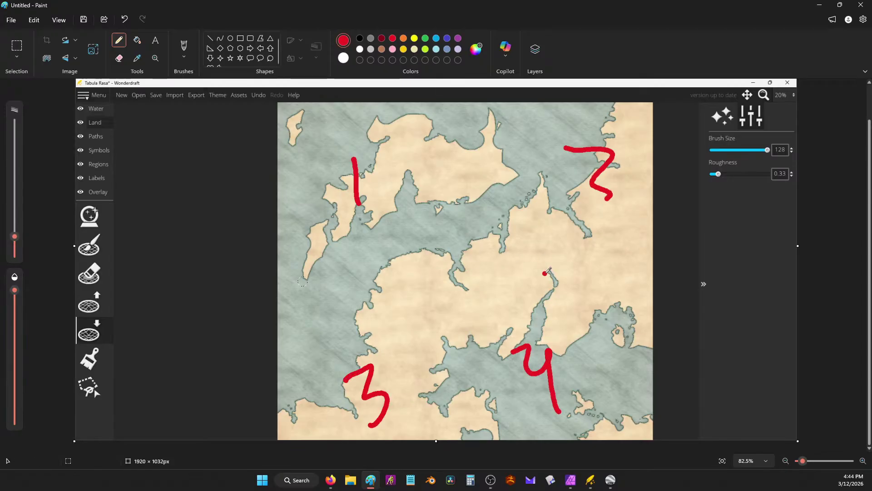
key(ctrl+z)
key(ctrl+z)
key(ctrl+z)
key(ctrl+z)
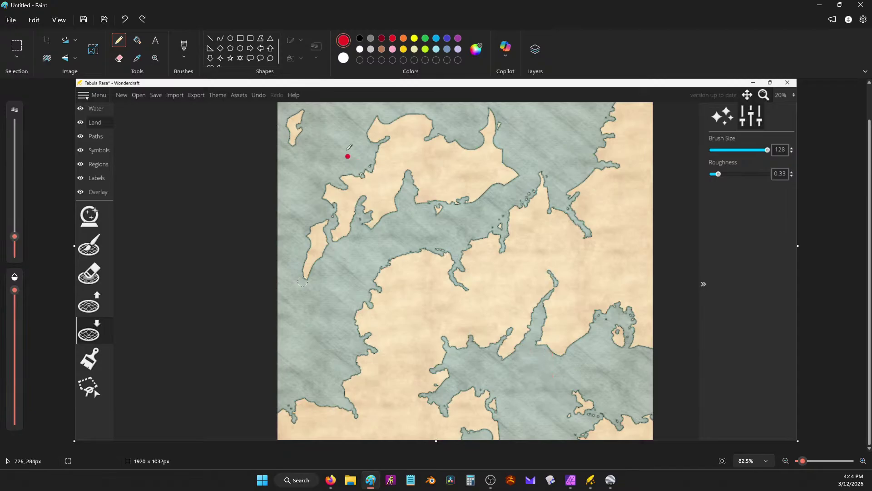
drag(346, 185, 347, 137)
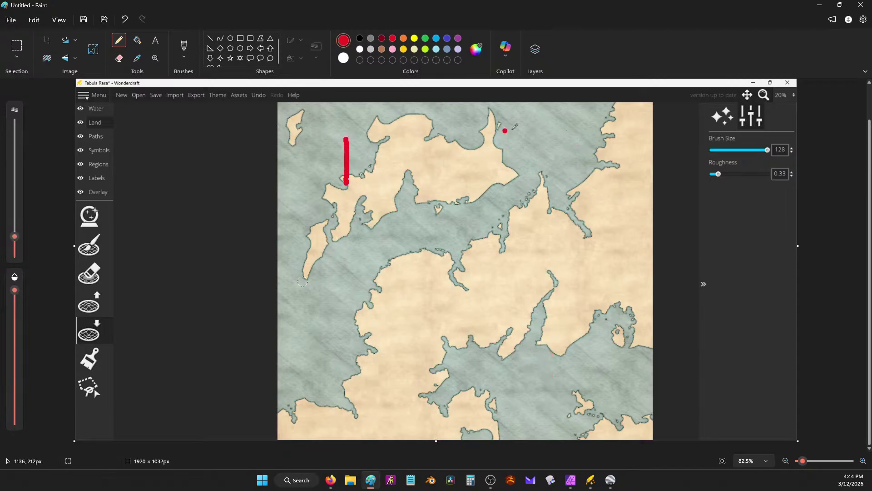
key(ctrl+z)
Number six regions of the pasted map by hand in red, from 1 on the northwestern landmass to 6 in the southeast.
drag(398, 131, 404, 177)
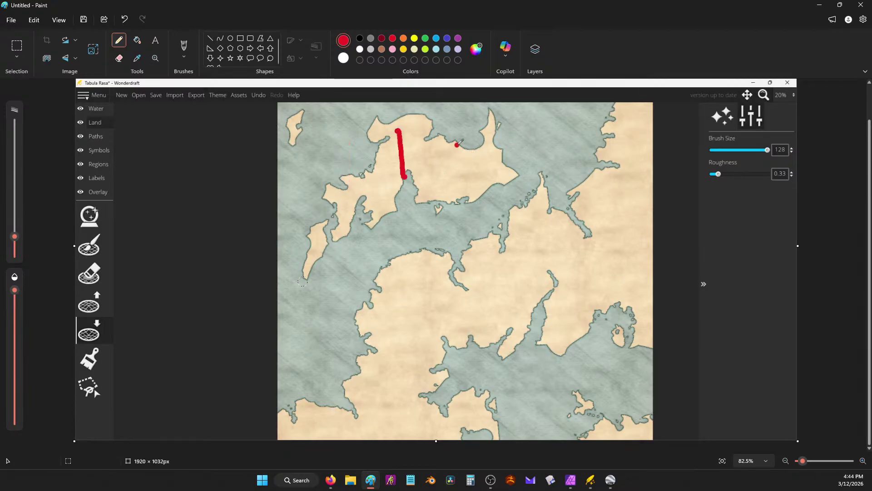
mouse_move(588, 150)
mouse_down()
mouse_move(627, 196)
mouse_move(640, 197)
mouse_up()
mouse_move(467, 266)
mouse_down()
mouse_move(488, 290)
mouse_move(459, 323)
mouse_up()
mouse_move(326, 379)
mouse_down()
mouse_move(351, 399)
mouse_move(361, 439)
mouse_up()
click(577, 344)
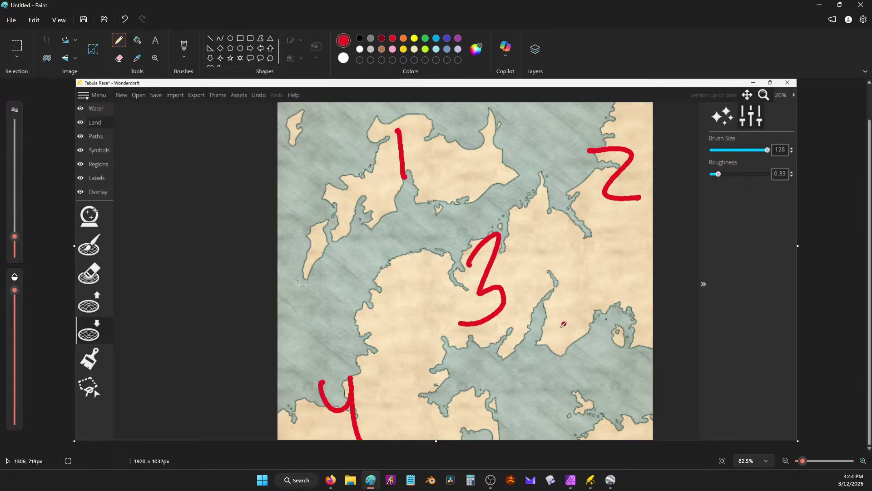
mouse_move(493, 365)
mouse_down()
mouse_move(463, 392)
mouse_move(465, 420)
mouse_up()
mouse_move(630, 318)
mouse_down()
mouse_move(591, 411)
mouse_move(585, 402)
mouse_up()
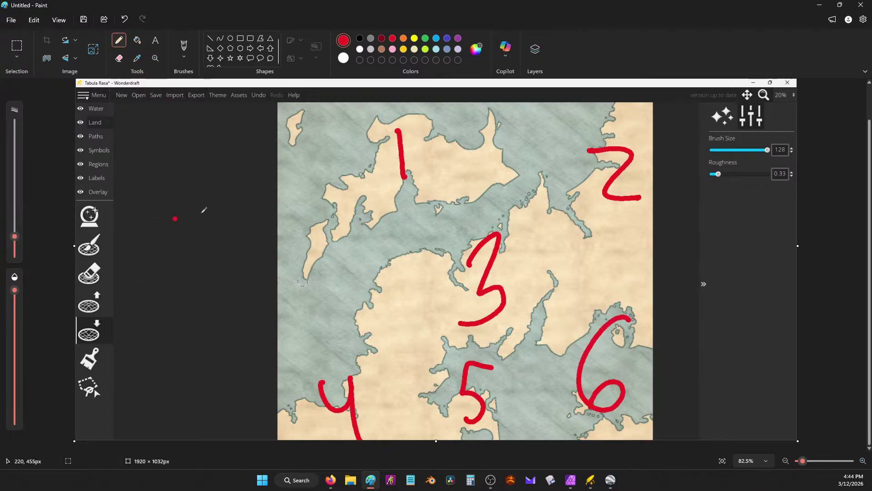
Switch to the browser's dice roller, clear the old dice and roll a single ten-sided die.
key(alt+Tab)
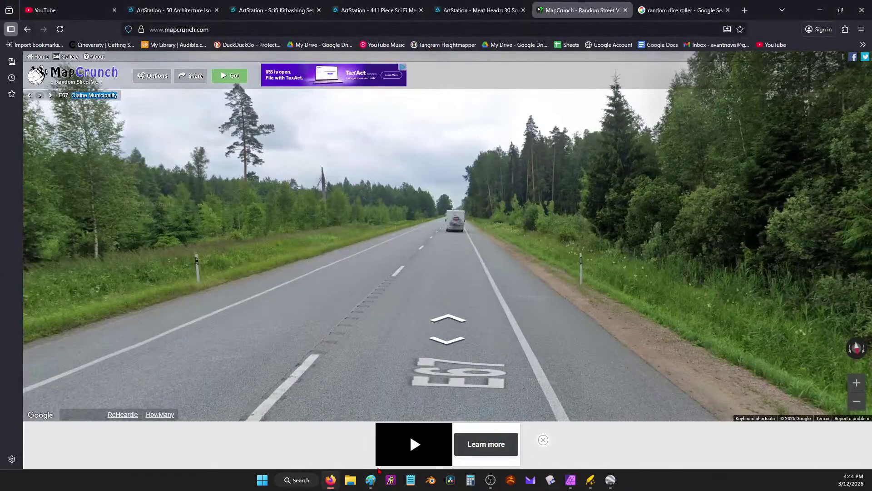
key(ctrl+Tab)
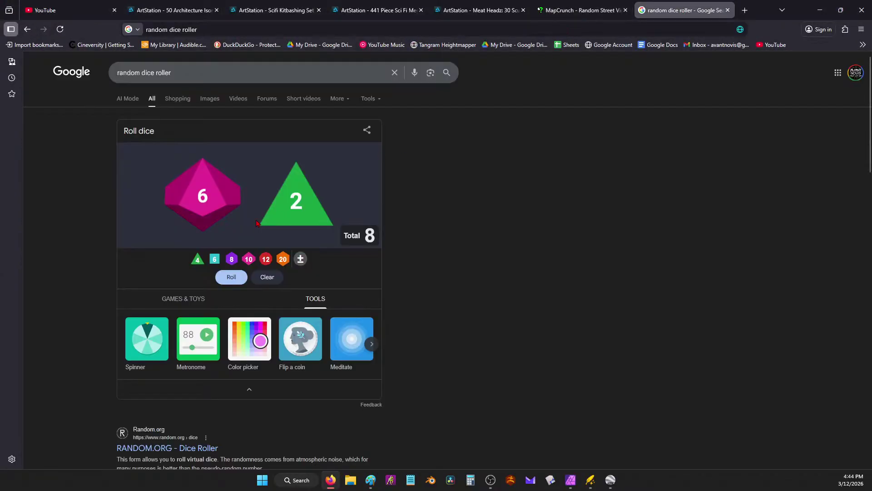
click(266, 277)
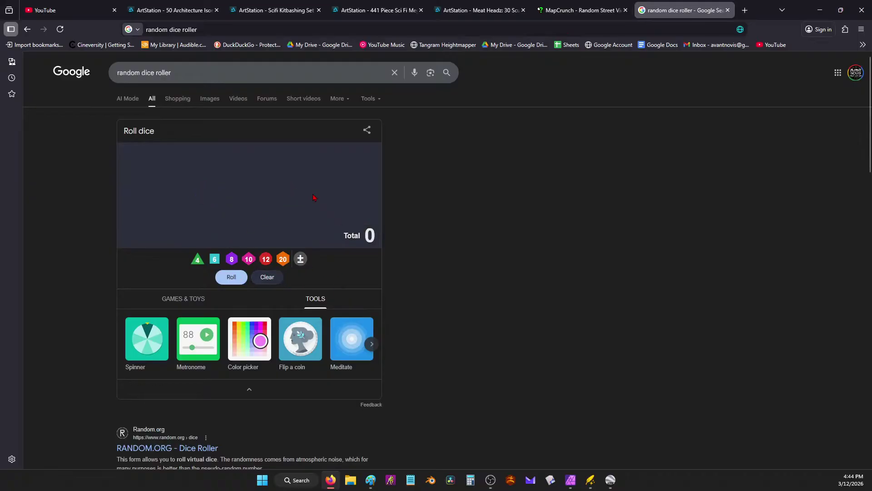
click(253, 261)
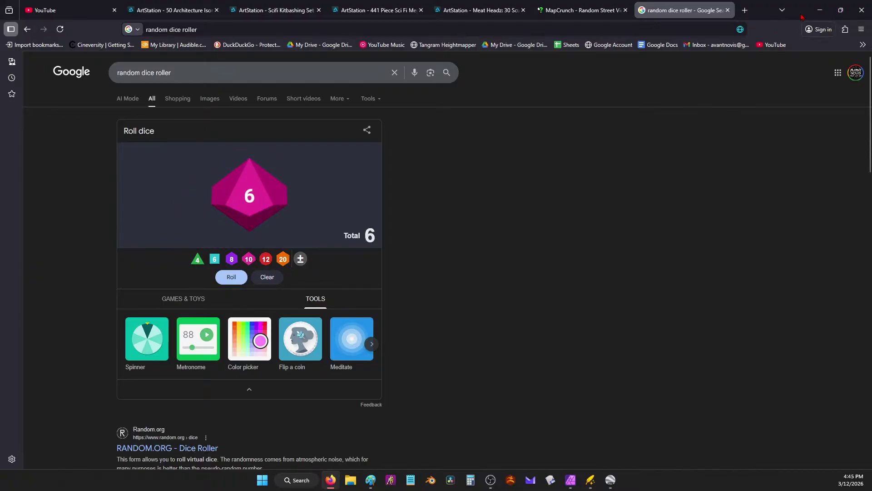
Return to Paint and handwrite "6" in quotation marks beside region 1, with "medium" along the landmass's southern coast.
click(820, 10)
drag(435, 121, 442, 131)
drag(467, 121, 458, 159)
mouse_move(484, 119)
mouse_down()
mouse_move(486, 132)
mouse_move(496, 131)
mouse_up()
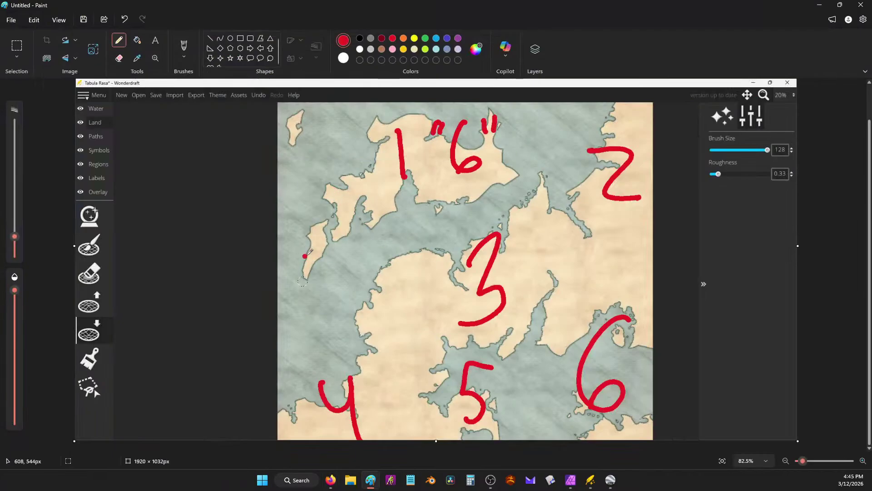
mouse_move(306, 255)
mouse_down()
mouse_move(365, 222)
mouse_move(426, 208)
mouse_up()
drag(286, 281, 300, 299)
click(324, 290)
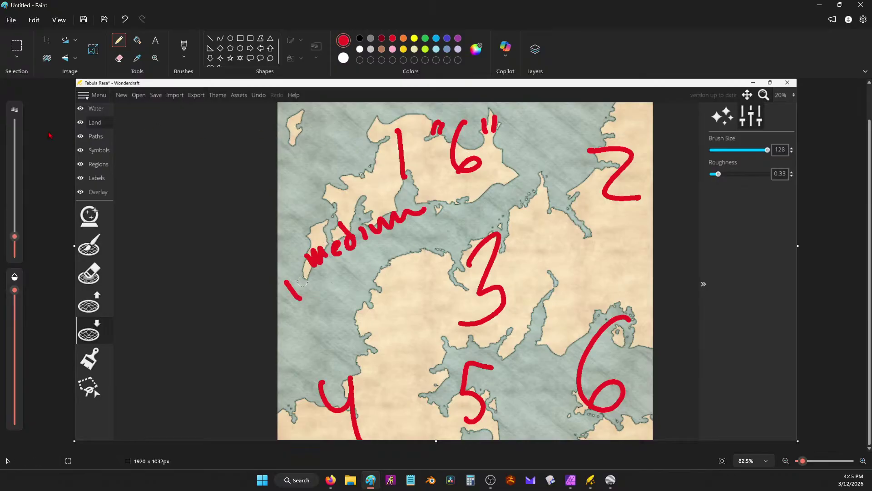
Reroll the ten-sided die in the browser and handwrite a short note starting with "Not" beside region 2 in Paint.
key(alt+Tab)
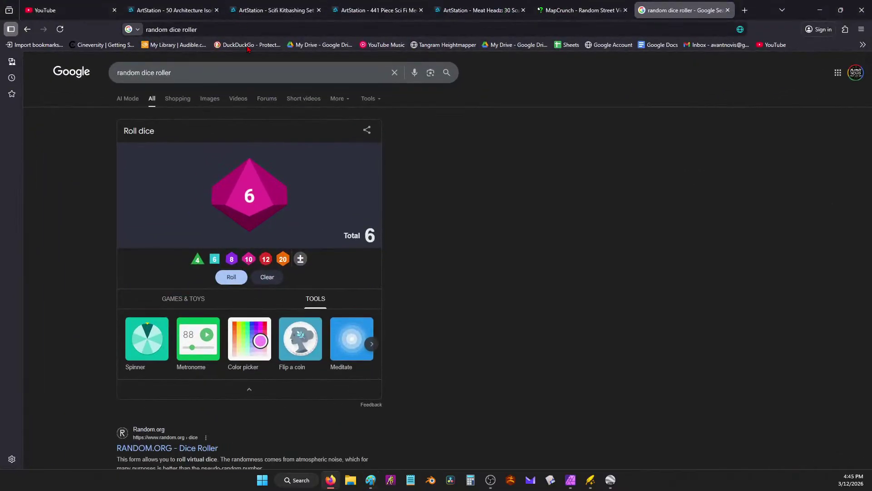
click(227, 277)
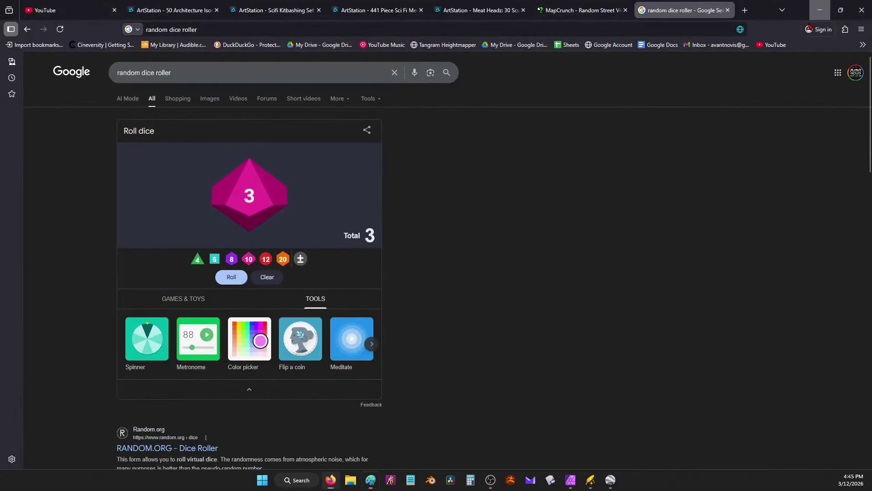
click(820, 10)
mouse_move(569, 123)
mouse_down()
mouse_move(620, 109)
mouse_move(635, 131)
mouse_move(646, 121)
mouse_up()
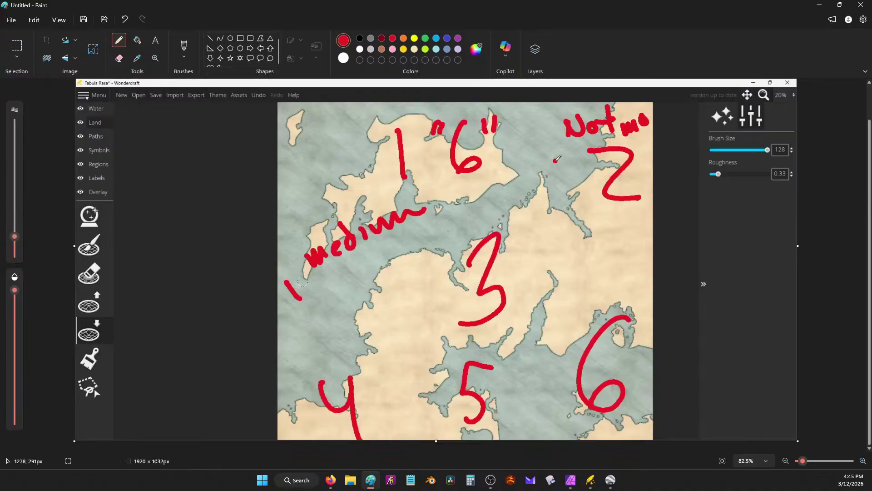
mouse_move(555, 160)
mouse_down()
mouse_move(576, 167)
mouse_move(573, 184)
mouse_move(604, 187)
mouse_up()
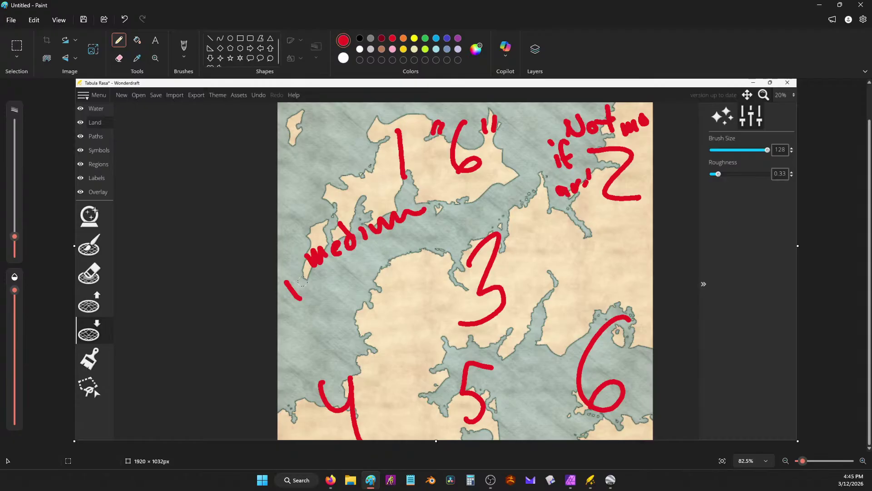
Reroll the die in the browser and handwrite 9 beside region 3 in Paint, with "everyone" above it.
key(alt+Tab)
click(233, 278)
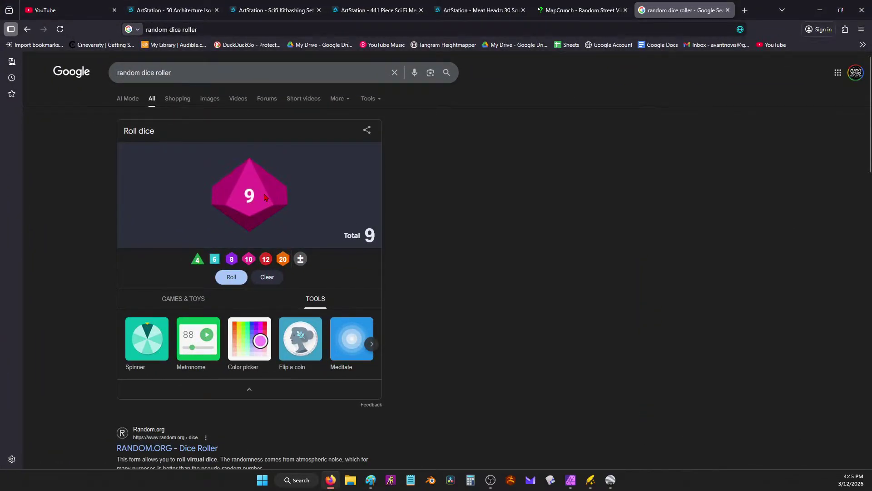
click(820, 10)
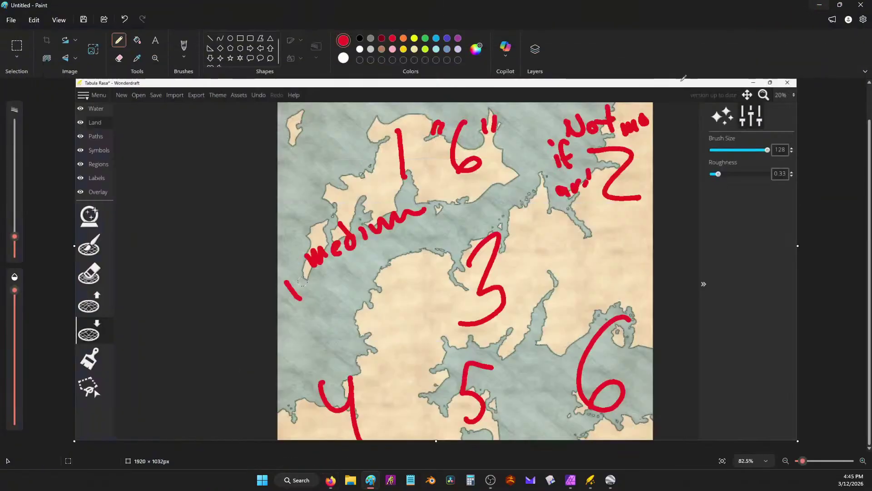
mouse_move(436, 285)
mouse_down()
mouse_move(427, 266)
mouse_move(431, 309)
mouse_up()
mouse_move(378, 261)
mouse_down()
mouse_move(369, 268)
mouse_move(496, 209)
mouse_up()
click(528, 193)
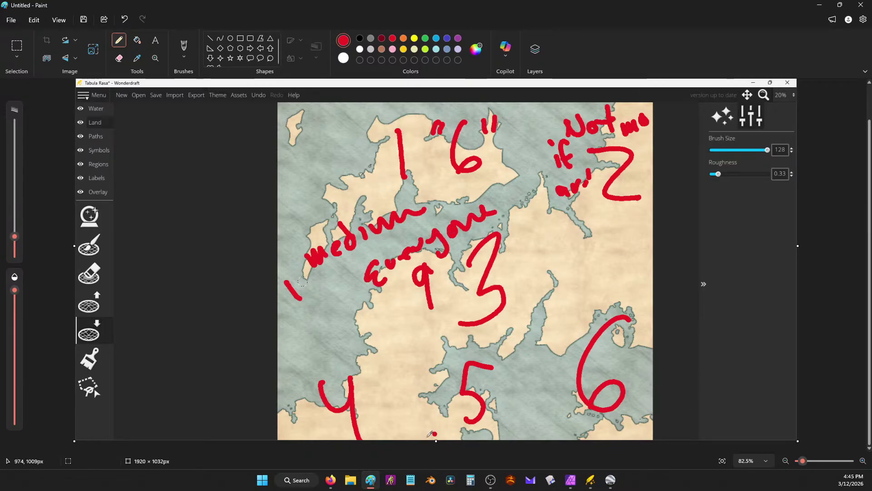
Reroll the die in the browser for region 4 and write 2 beside its number in Paint.
click(330, 479)
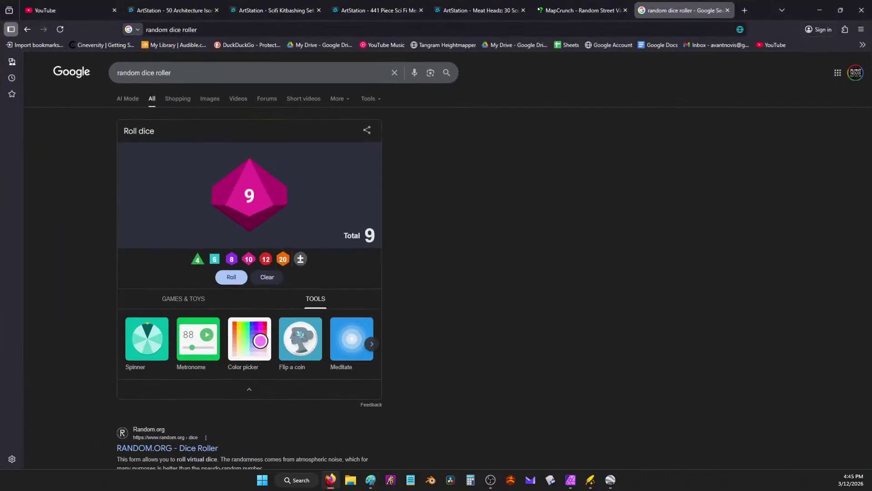
click(232, 279)
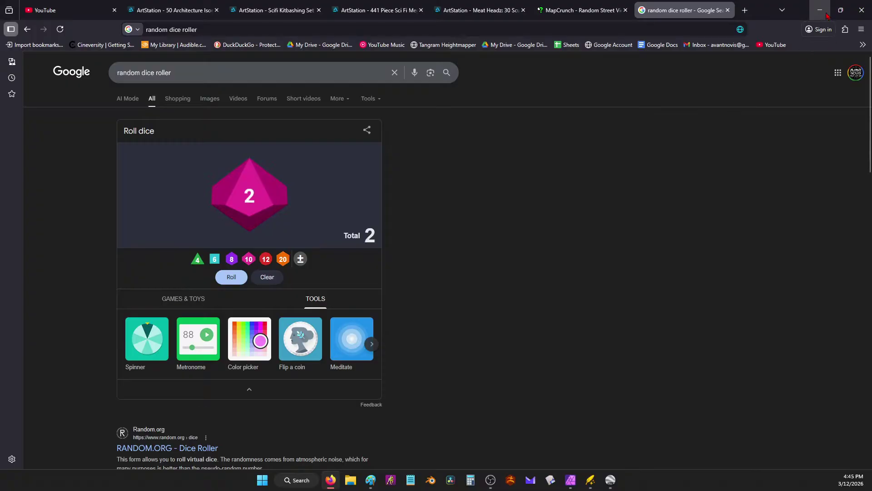
key(alt+Tab)
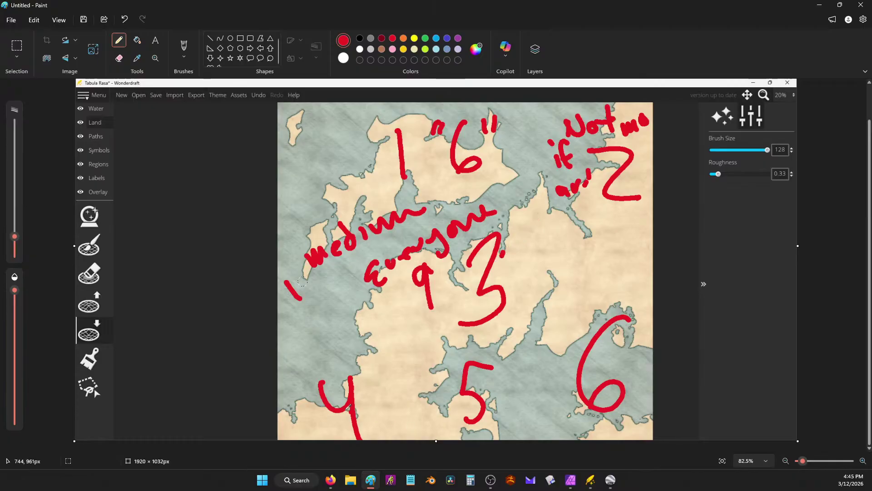
drag(302, 427, 338, 430)
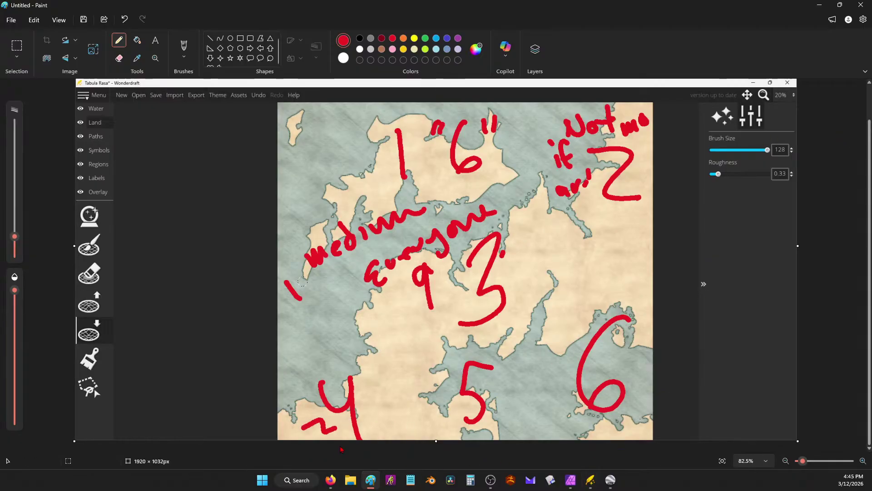
Roll the die twice in the browser, and in Paint write 7 beside region 5 and a small 9 inside region 6.
click(330, 479)
click(225, 275)
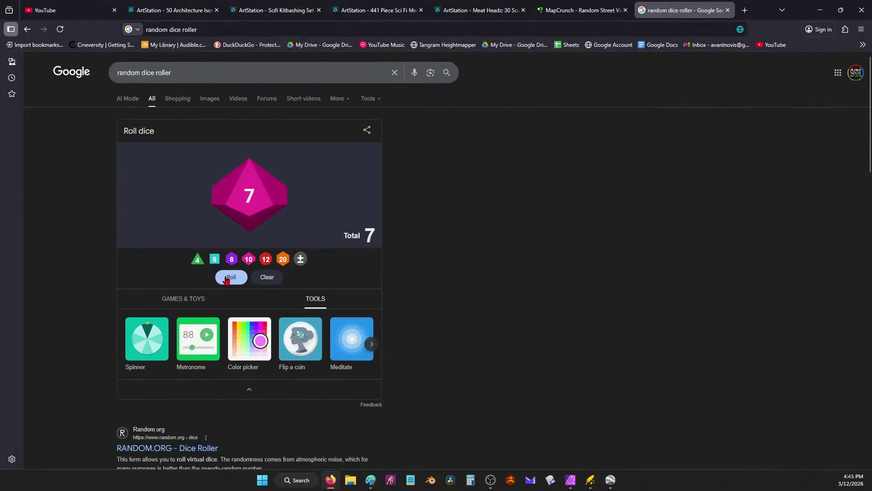
click(227, 278)
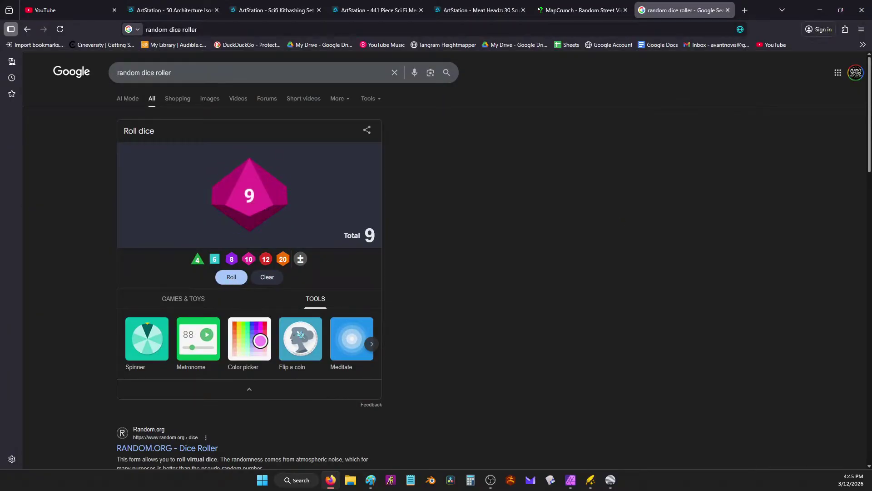
click(819, 10)
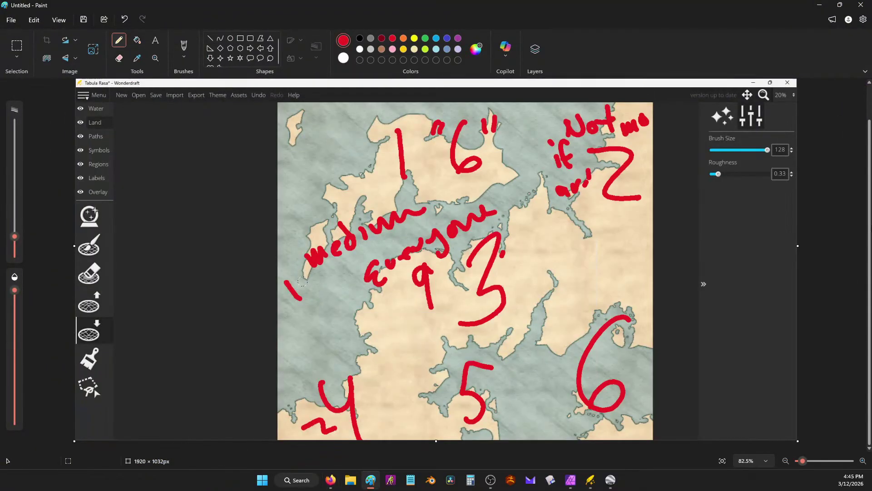
mouse_move(426, 385)
mouse_down()
mouse_move(434, 376)
mouse_move(430, 402)
mouse_up()
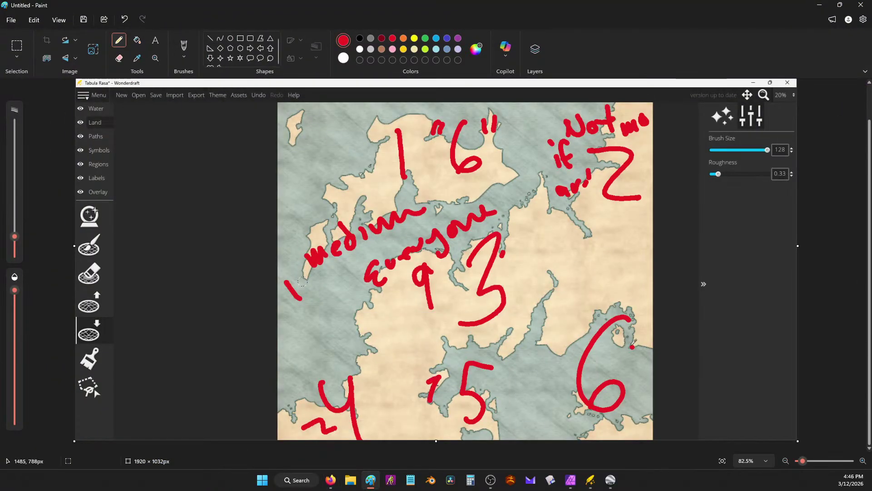
drag(632, 346, 626, 360)
Circle regions 3, 5 and 6 together, circle region 1 separately, and add strokes to the notes at regions 2 and 4.
mouse_move(641, 251)
mouse_down()
mouse_move(633, 240)
mouse_move(370, 341)
mouse_move(644, 249)
mouse_up()
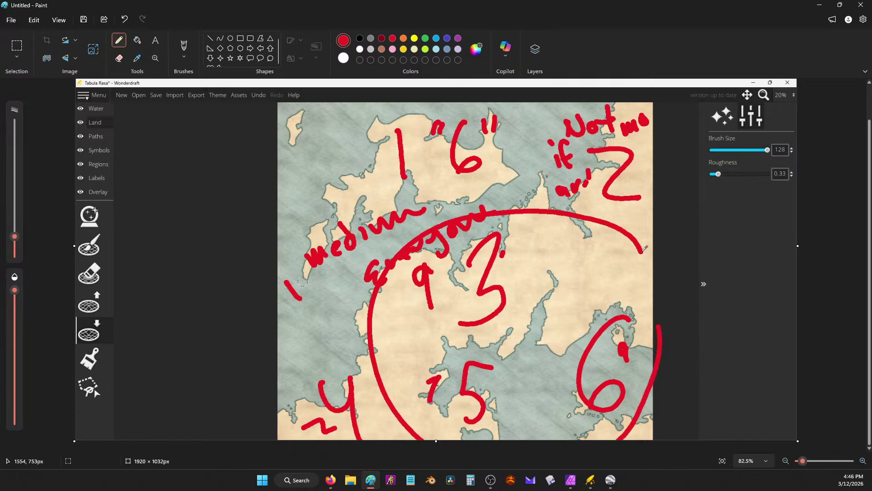
drag(641, 290, 659, 326)
mouse_move(415, 109)
mouse_down()
mouse_move(382, 102)
mouse_move(493, 131)
mouse_move(440, 96)
mouse_up()
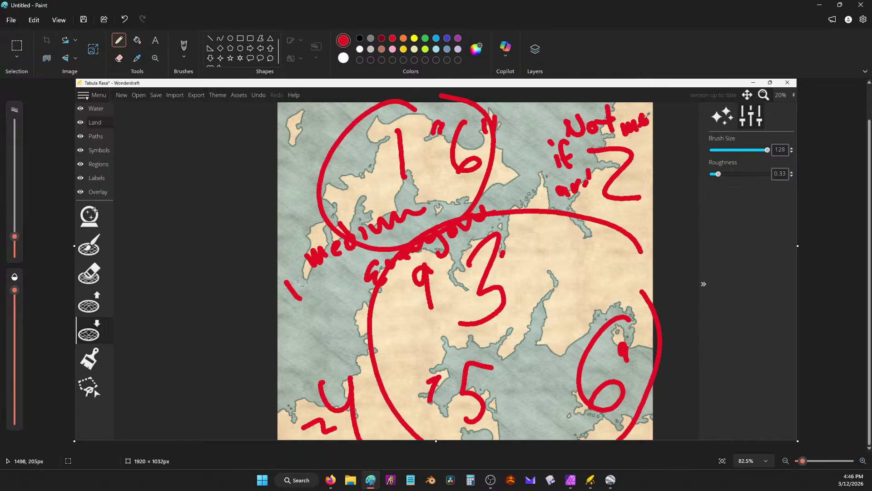
drag(648, 115, 657, 129)
drag(288, 378, 307, 389)
drag(317, 404, 321, 400)
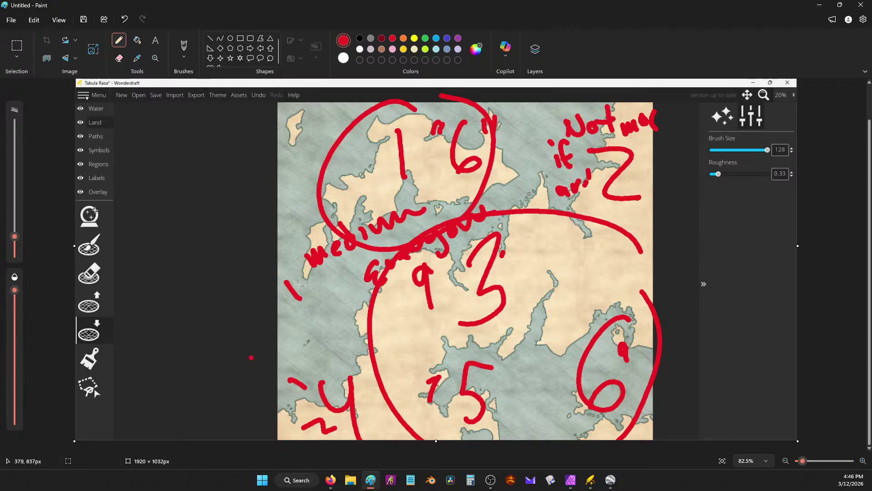
Switch to Wonderdraft and raise ragged land along the northern landmass's coasts, its long western island and the mainland's northwestern corner.
click(819, 4)
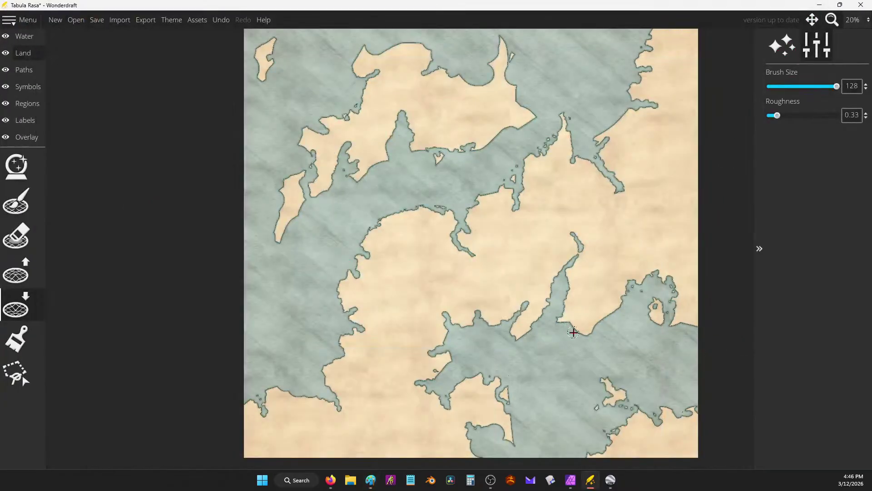
click(16, 271)
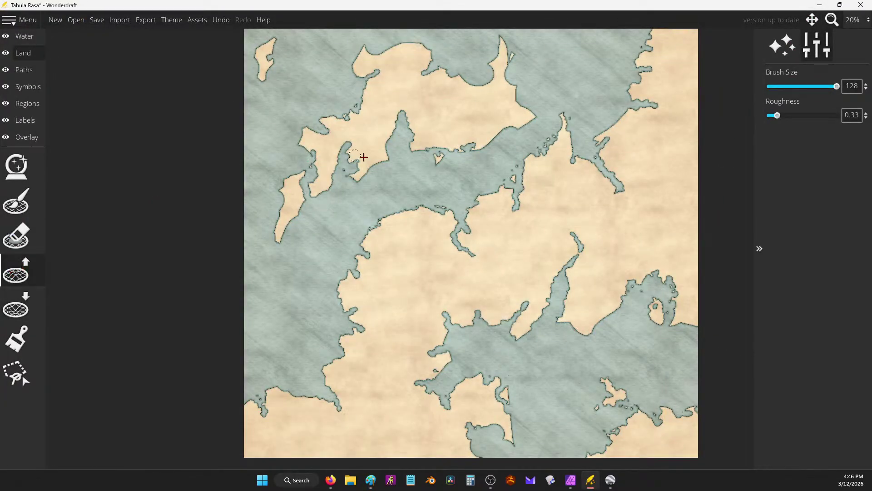
mouse_move(370, 220)
mouse_down()
mouse_move(364, 230)
mouse_move(372, 218)
mouse_move(380, 222)
mouse_up()
mouse_move(403, 138)
mouse_down()
mouse_move(411, 157)
mouse_move(420, 149)
mouse_move(412, 168)
mouse_move(407, 156)
mouse_move(362, 176)
mouse_move(397, 109)
mouse_up()
drag(350, 67, 400, 55)
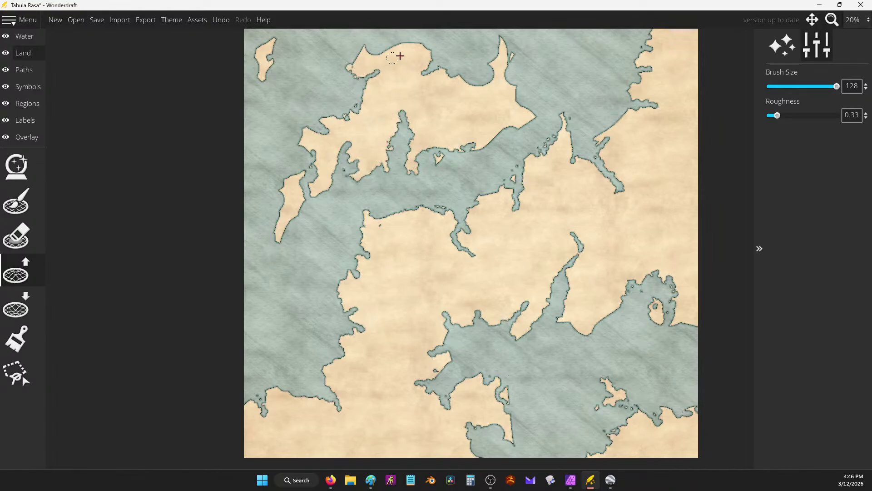
mouse_move(518, 90)
mouse_down()
mouse_move(540, 112)
mouse_move(537, 124)
mouse_move(522, 128)
mouse_move(537, 113)
mouse_move(533, 128)
mouse_move(487, 143)
mouse_move(479, 166)
mouse_move(472, 152)
mouse_move(493, 137)
mouse_move(485, 157)
mouse_move(505, 128)
mouse_up()
mouse_move(424, 48)
mouse_down()
mouse_move(430, 51)
mouse_move(401, 40)
mouse_move(391, 45)
mouse_move(400, 39)
mouse_move(359, 48)
mouse_up()
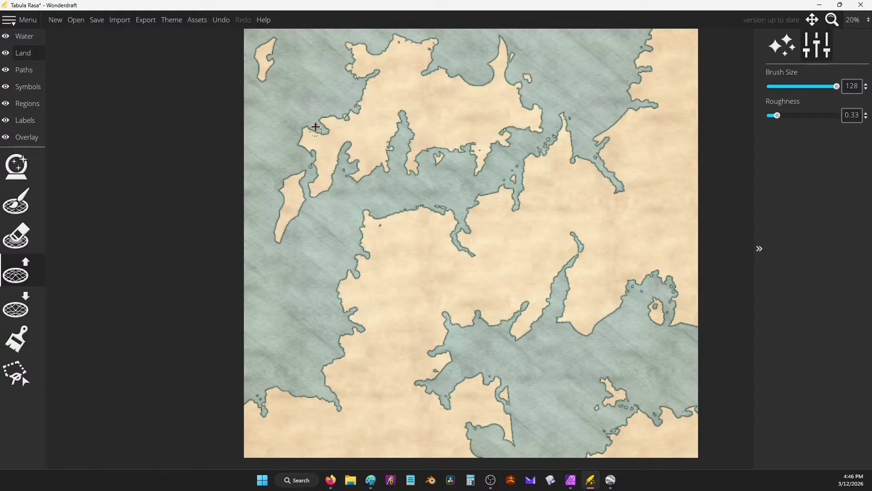
mouse_move(288, 152)
mouse_down()
mouse_move(284, 181)
mouse_move(272, 236)
mouse_move(294, 259)
mouse_move(285, 230)
mouse_move(283, 242)
mouse_move(286, 218)
mouse_up()
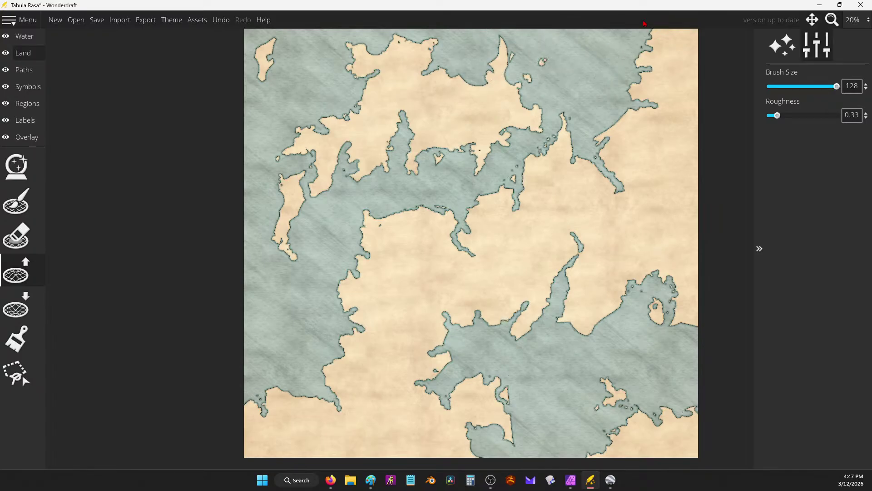
Raise small islands southwest of the northern landmass, in the strait, off the mainland's west coast and off its northeastern shore.
mouse_move(256, 246)
mouse_down()
mouse_move(284, 269)
mouse_move(263, 239)
mouse_move(262, 252)
mouse_move(289, 266)
mouse_move(288, 283)
mouse_move(312, 284)
mouse_up()
mouse_move(333, 196)
mouse_down()
mouse_move(311, 212)
mouse_move(331, 206)
mouse_up()
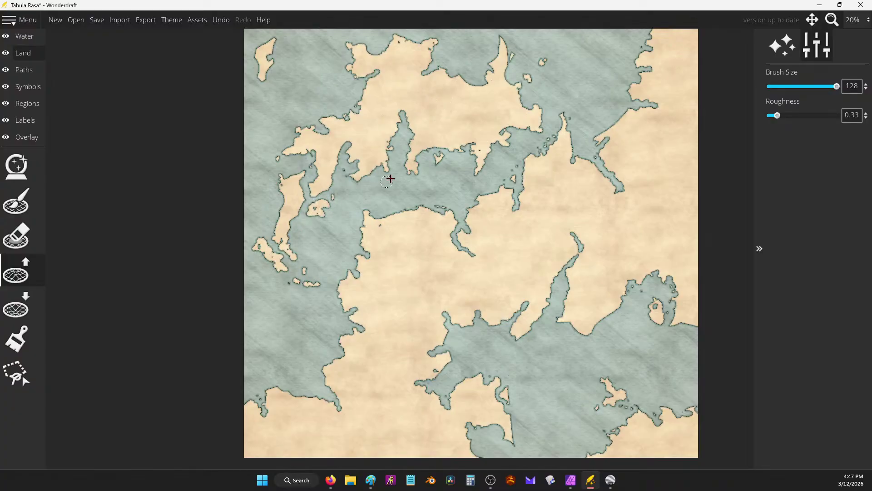
mouse_move(391, 178)
mouse_down()
mouse_move(407, 188)
mouse_move(384, 186)
mouse_up()
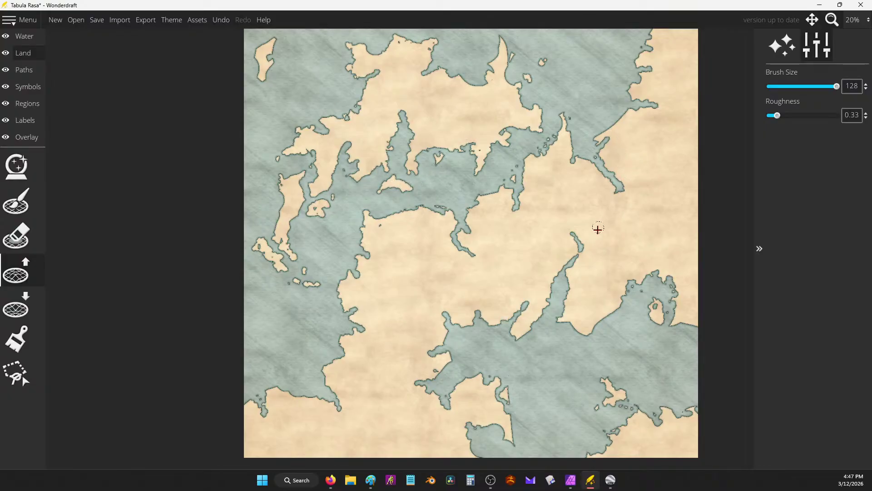
mouse_move(346, 260)
mouse_down()
mouse_move(335, 250)
mouse_move(341, 270)
mouse_up()
mouse_move(605, 115)
mouse_down()
mouse_move(607, 90)
mouse_move(600, 114)
mouse_move(606, 71)
mouse_move(610, 110)
mouse_up()
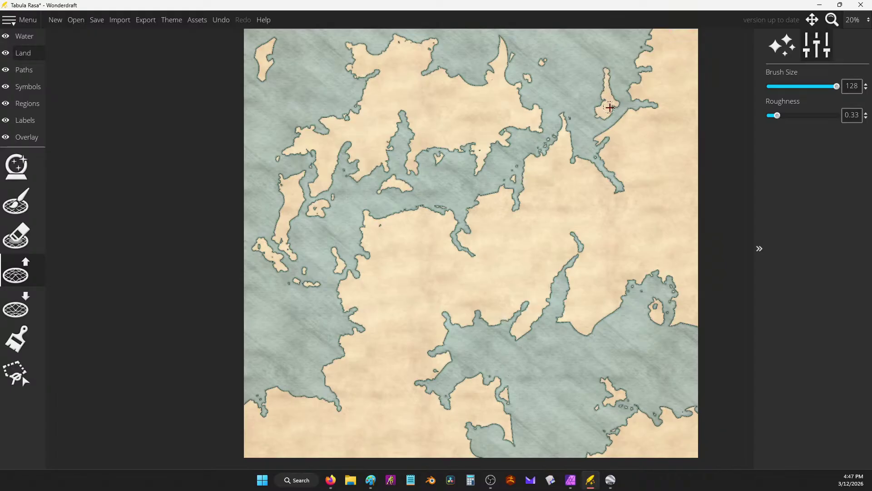
drag(609, 67, 615, 59)
Try raising a ragged island off the mainland's southwestern shore, and undo its strokes.
mouse_move(266, 369)
mouse_down()
mouse_move(268, 359)
mouse_move(266, 375)
mouse_up()
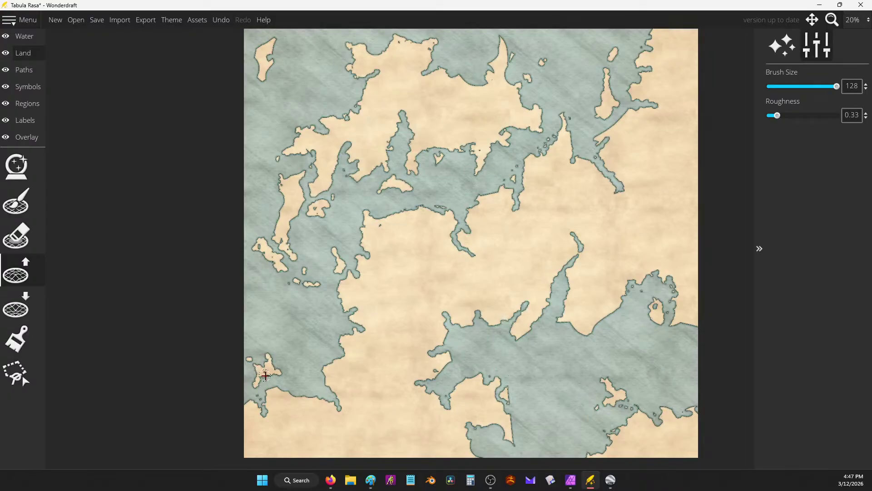
click(262, 338)
key(ctrl+z)
key(ctrl+z)
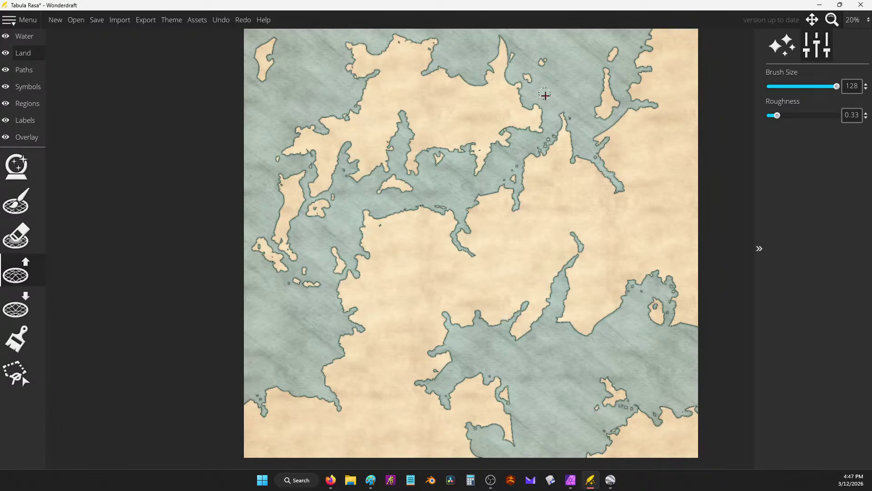
Raise a small islet just off the northern landmass's eastern coast.
click(547, 99)
Try painting smooth land over the northwestern corner island with a size 496 brush, and undo it.
click(16, 235)
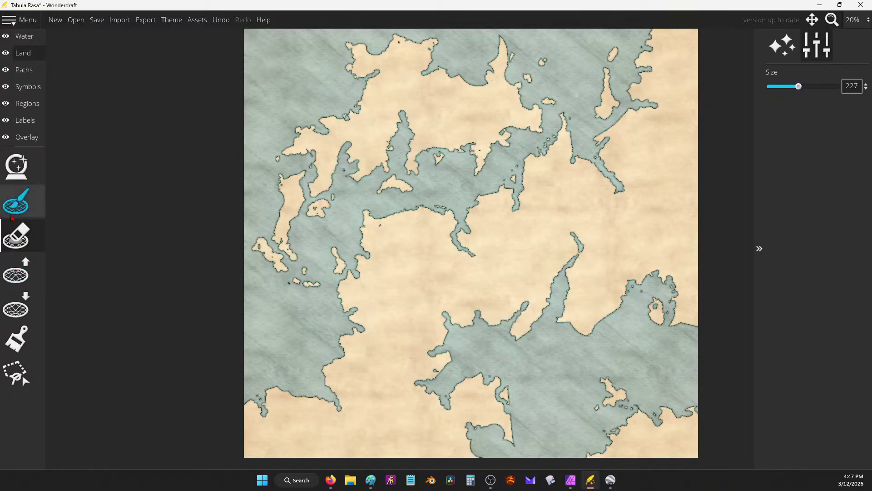
click(20, 200)
mouse_move(274, 57)
mouse_down()
mouse_move(279, 45)
mouse_move(312, 89)
mouse_move(314, 73)
mouse_up()
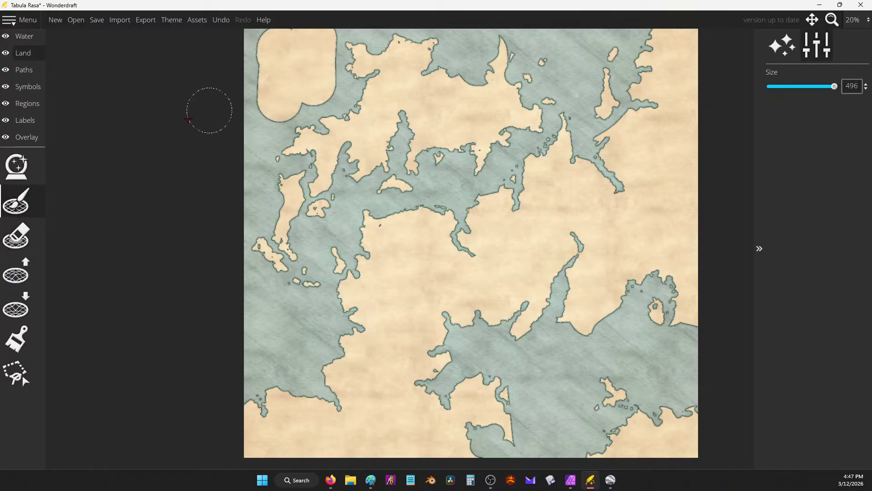
key(ctrl+z)
key(ctrl+z)
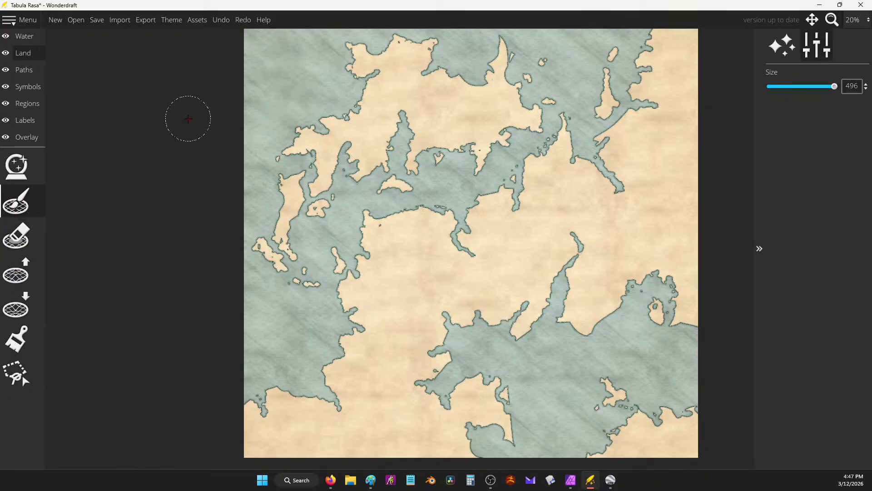
key(ctrl+y)
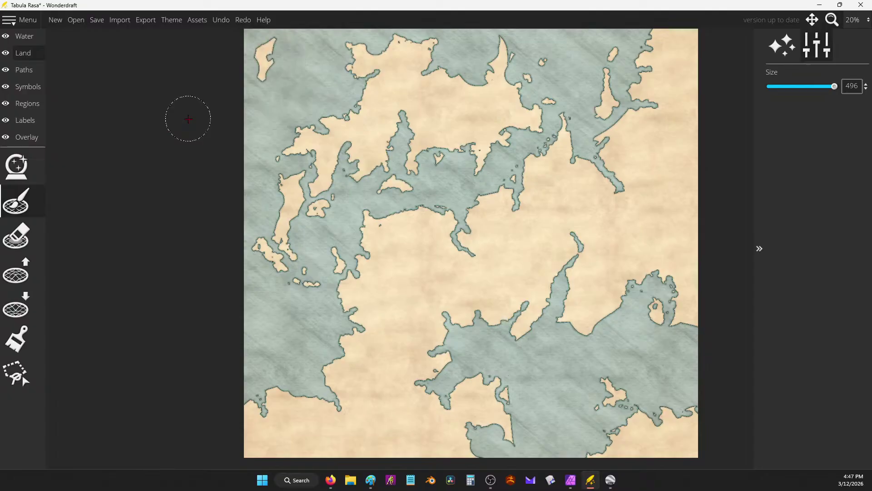
Lower a ragged channel north to south through the northern landmass, and carve an inlet into the eastern part's southern coast.
click(16, 304)
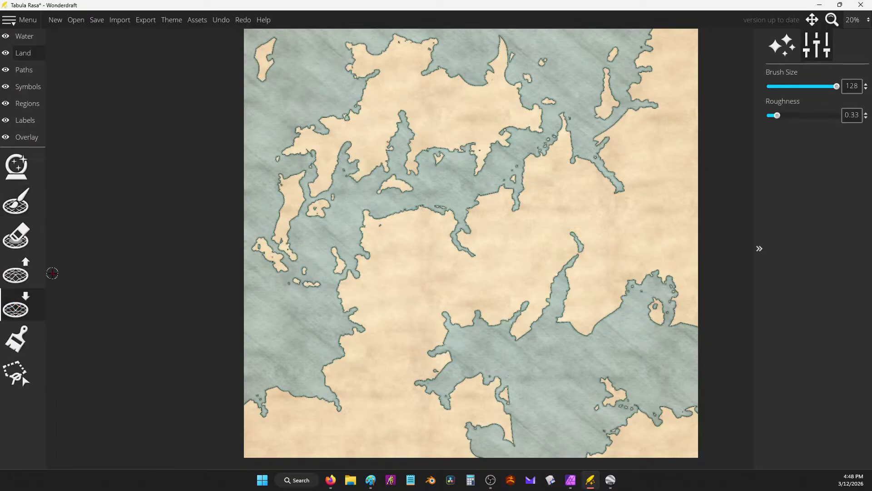
mouse_move(356, 109)
mouse_down()
mouse_move(375, 113)
mouse_move(400, 186)
mouse_up()
mouse_move(421, 121)
mouse_down()
mouse_move(431, 73)
mouse_move(415, 80)
mouse_move(417, 103)
mouse_move(406, 117)
mouse_move(426, 72)
mouse_move(422, 93)
mouse_up()
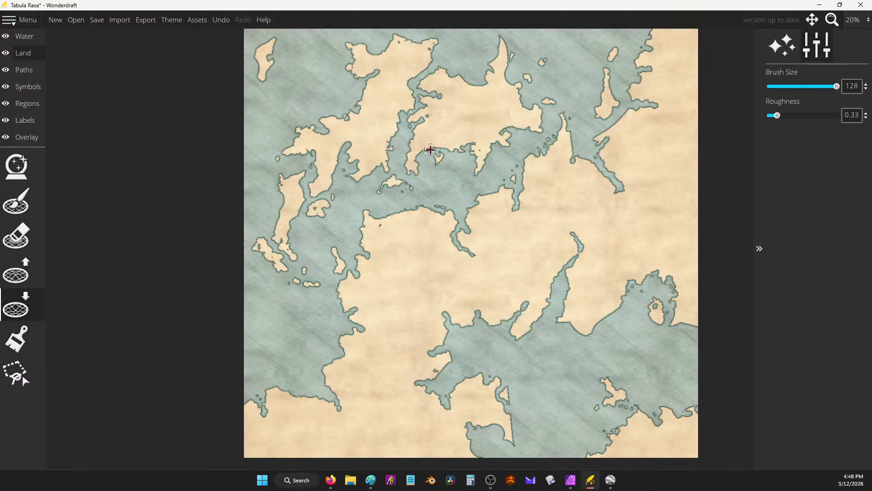
mouse_move(427, 119)
mouse_down()
mouse_move(415, 111)
mouse_move(427, 119)
mouse_up()
mouse_move(436, 154)
mouse_down()
mouse_move(438, 149)
mouse_move(453, 135)
mouse_move(468, 146)
mouse_move(452, 147)
mouse_move(457, 127)
mouse_up()
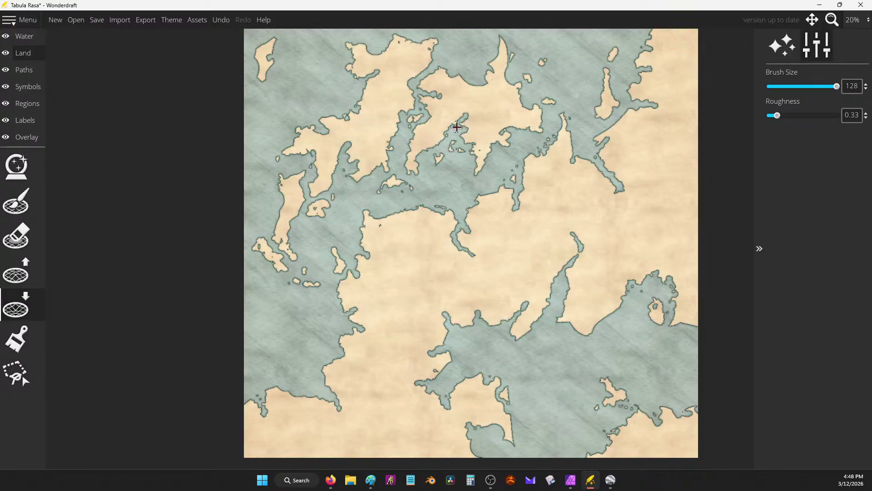
Carve more straits through the northern landmass, separating its northern, western and southwestern parts and leaving scattered islets in the channels.
mouse_move(386, 107)
mouse_down()
mouse_move(409, 83)
mouse_move(365, 95)
mouse_move(369, 105)
mouse_move(366, 94)
mouse_move(394, 107)
mouse_move(373, 109)
mouse_up()
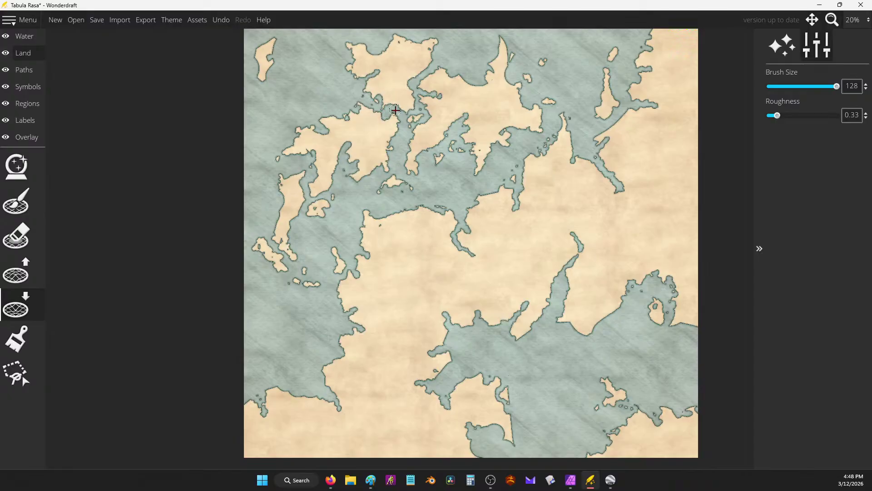
mouse_move(315, 161)
mouse_down()
mouse_move(344, 149)
mouse_move(333, 119)
mouse_move(324, 120)
mouse_up()
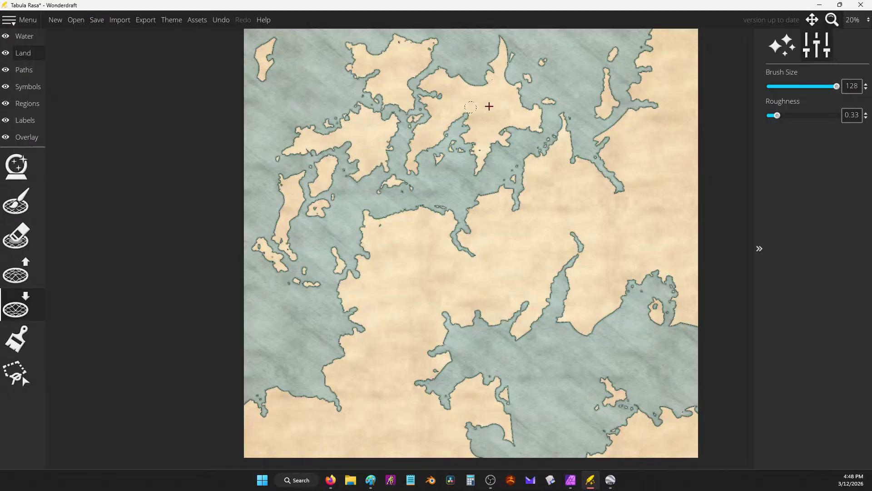
mouse_move(431, 108)
mouse_down()
mouse_move(436, 91)
mouse_move(423, 117)
mouse_move(466, 77)
mouse_move(469, 94)
mouse_move(441, 93)
mouse_move(423, 124)
mouse_move(438, 119)
mouse_move(429, 77)
mouse_move(448, 70)
mouse_move(421, 84)
mouse_move(432, 91)
mouse_move(445, 80)
mouse_move(440, 69)
mouse_move(430, 98)
mouse_move(448, 81)
mouse_up()
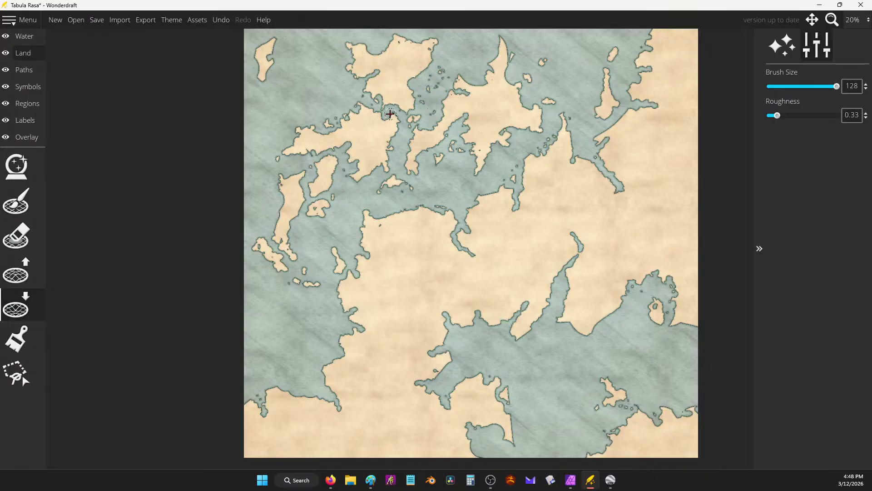
drag(384, 143, 385, 158)
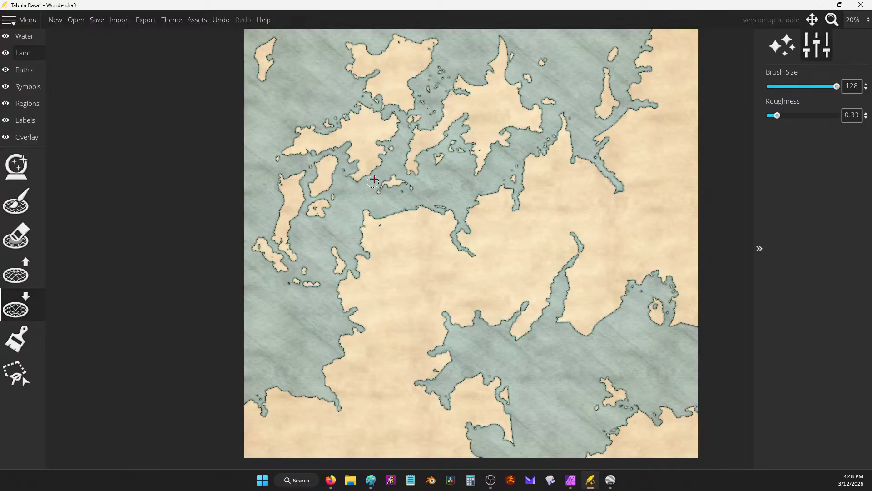
mouse_move(319, 153)
mouse_down()
mouse_move(325, 137)
mouse_move(333, 142)
mouse_move(316, 148)
mouse_move(318, 136)
mouse_up()
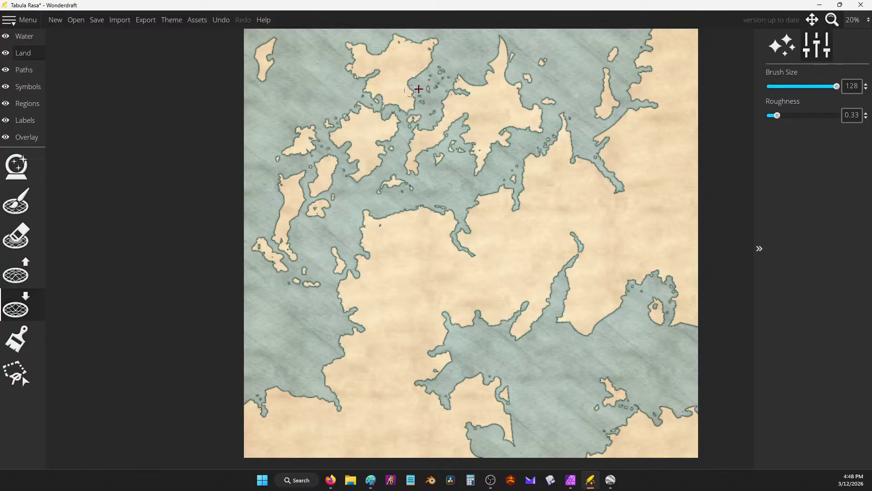
mouse_move(386, 153)
mouse_down()
mouse_move(383, 123)
mouse_move(361, 119)
mouse_move(367, 110)
mouse_move(359, 104)
mouse_move(371, 116)
mouse_move(365, 129)
mouse_move(383, 123)
mouse_move(371, 112)
mouse_move(386, 122)
mouse_move(383, 138)
mouse_move(370, 143)
mouse_move(381, 123)
mouse_up()
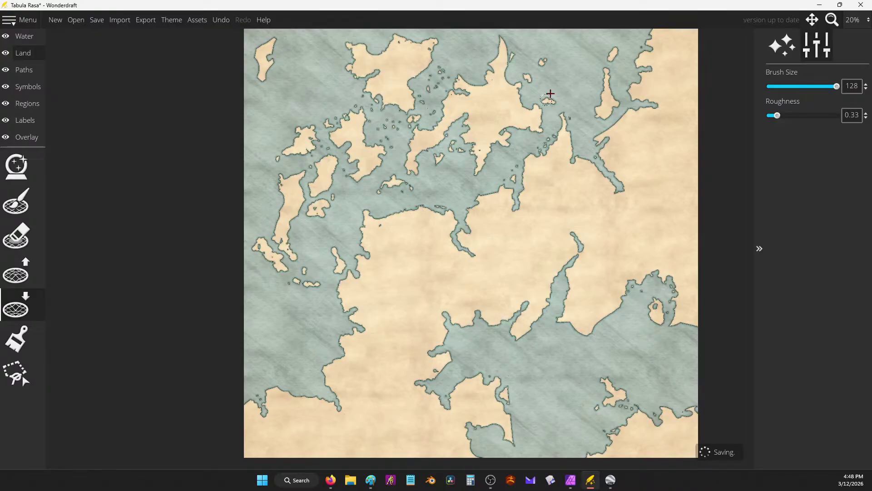
Break up the long western island with lowered terrain, and erase the northwestern corner island and the islands at its southern tip.
mouse_move(295, 193)
mouse_down()
mouse_move(302, 190)
mouse_move(286, 236)
mouse_move(287, 208)
mouse_move(278, 227)
mouse_move(286, 245)
mouse_move(282, 186)
mouse_move(284, 193)
mouse_up()
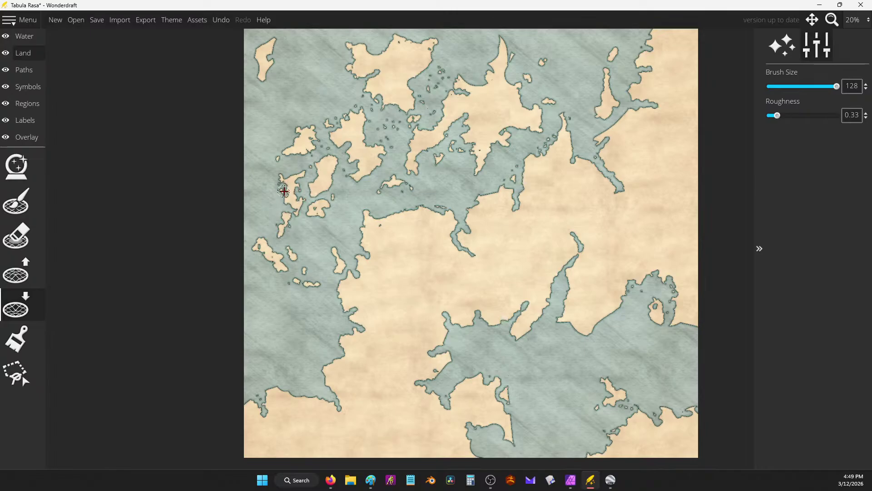
mouse_move(271, 64)
mouse_down()
mouse_move(260, 53)
mouse_move(265, 44)
mouse_up()
key(e)
mouse_move(268, 64)
mouse_down()
mouse_move(278, 33)
mouse_move(267, 78)
mouse_move(267, 59)
mouse_up()
mouse_move(215, 281)
mouse_down()
mouse_move(264, 255)
mouse_move(279, 273)
mouse_move(266, 284)
mouse_up()
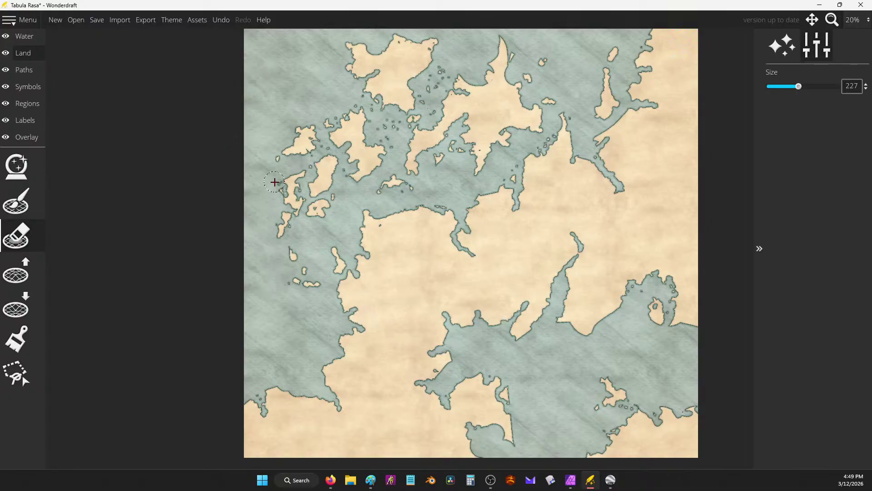
Raise ragged land southwest of the long western island, on the island north of it, at the western map edge and along the northern peninsula.
click(15, 306)
click(15, 271)
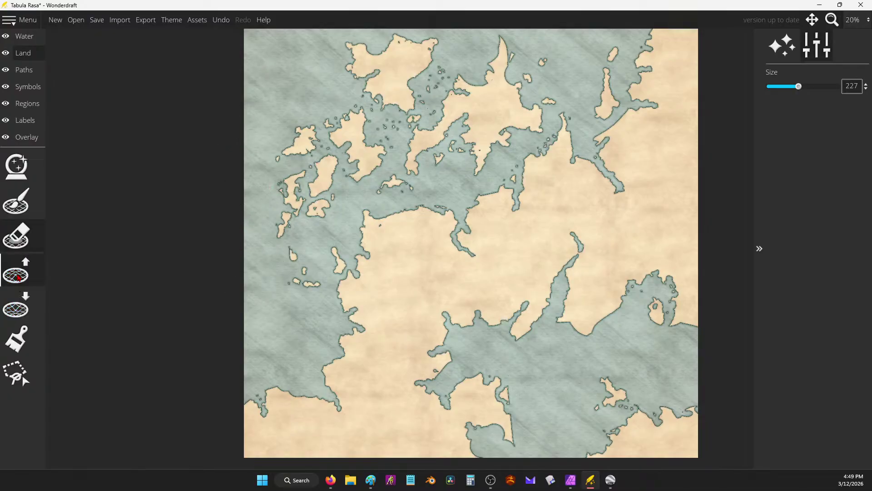
mouse_move(267, 232)
mouse_down()
mouse_move(278, 207)
mouse_move(267, 225)
mouse_move(293, 211)
mouse_up()
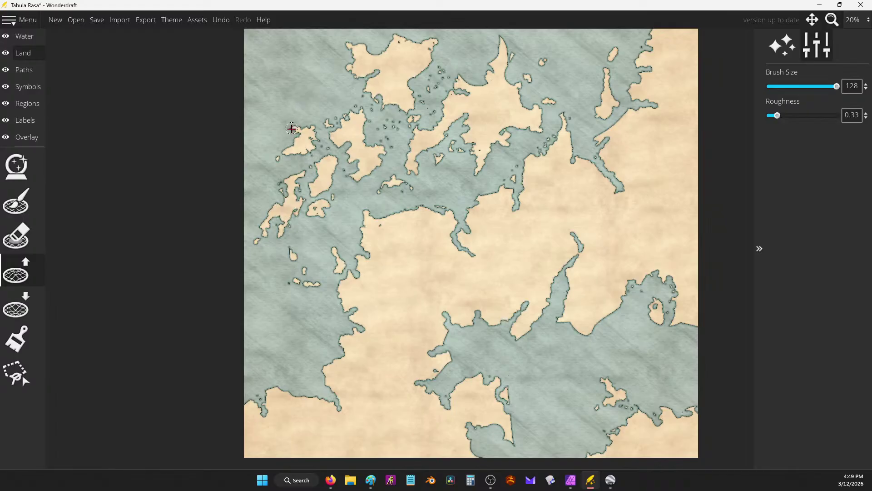
drag(291, 129, 300, 135)
drag(249, 110, 244, 122)
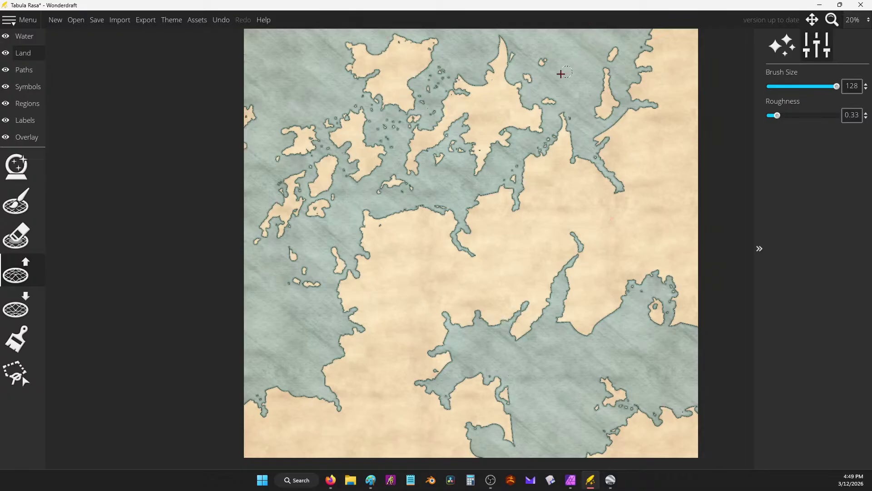
click(532, 73)
mouse_move(486, 54)
mouse_down()
mouse_move(492, 68)
mouse_move(490, 55)
mouse_move(483, 68)
mouse_move(475, 64)
mouse_move(512, 47)
mouse_move(495, 52)
mouse_move(506, 53)
mouse_up()
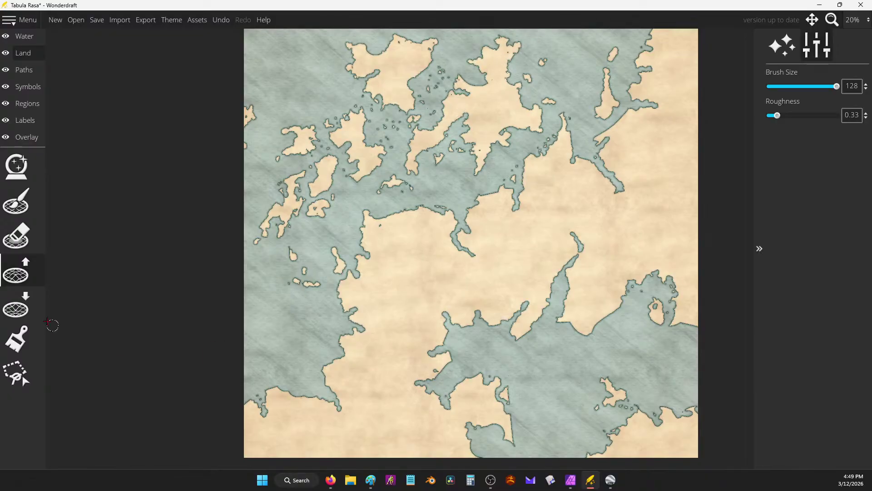
Lower land to deepen the eastern fragment's inlet, thin out the strait islets, trim the northern fragment and remove the central peninsula's southern end.
click(16, 305)
mouse_move(473, 89)
mouse_down()
mouse_move(456, 106)
mouse_move(465, 96)
mouse_move(488, 102)
mouse_move(462, 120)
mouse_move(487, 104)
mouse_move(468, 94)
mouse_move(478, 92)
mouse_move(459, 76)
mouse_up()
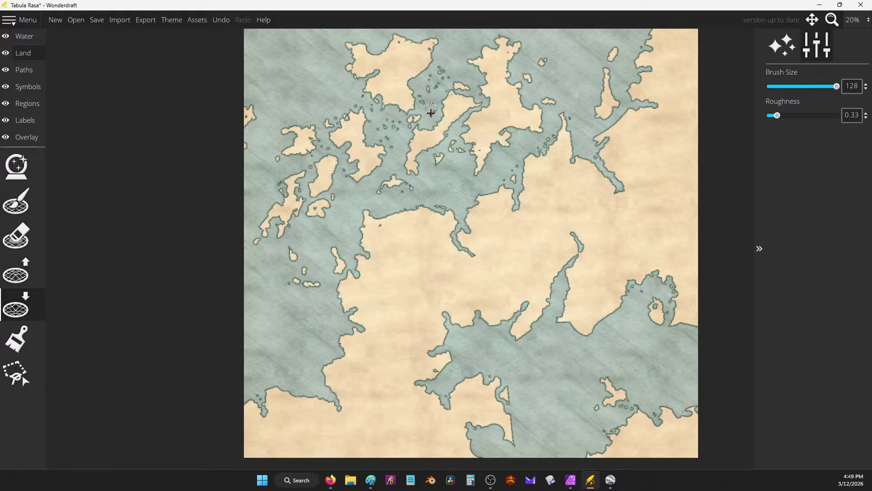
drag(424, 96, 447, 80)
mouse_move(401, 45)
mouse_down()
mouse_move(415, 40)
mouse_move(371, 60)
mouse_move(358, 47)
mouse_move(373, 52)
mouse_up()
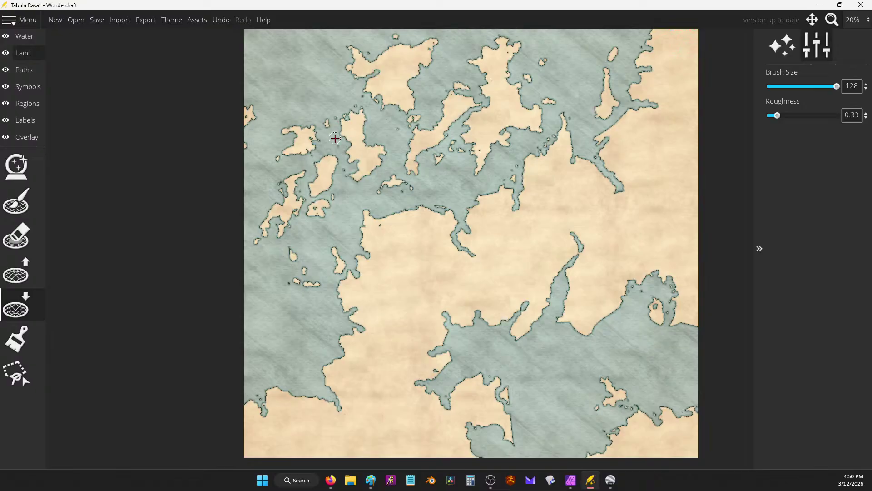
mouse_move(435, 133)
mouse_down()
mouse_move(405, 149)
mouse_move(421, 140)
mouse_move(422, 126)
mouse_move(415, 133)
mouse_move(429, 132)
mouse_move(405, 167)
mouse_move(443, 134)
mouse_up()
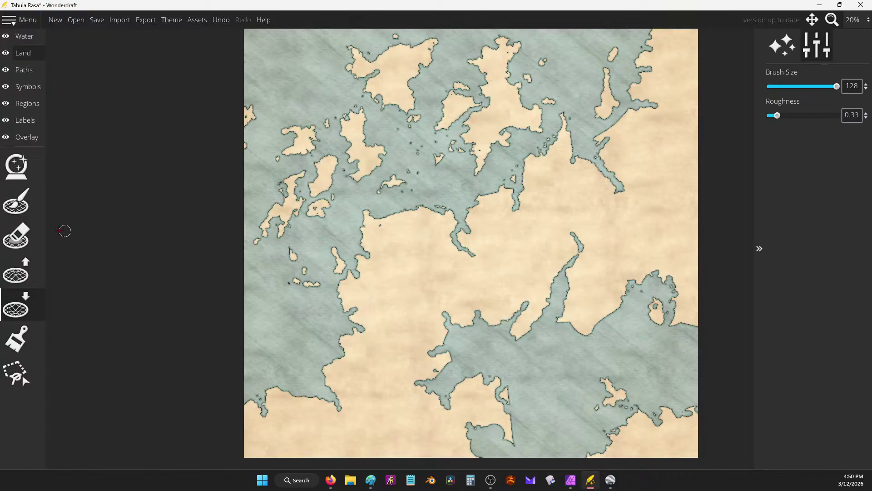
Raise land joining the central fragment to the northeastern landmass, and add a small island at the mainland's northern coast.
click(29, 328)
click(16, 271)
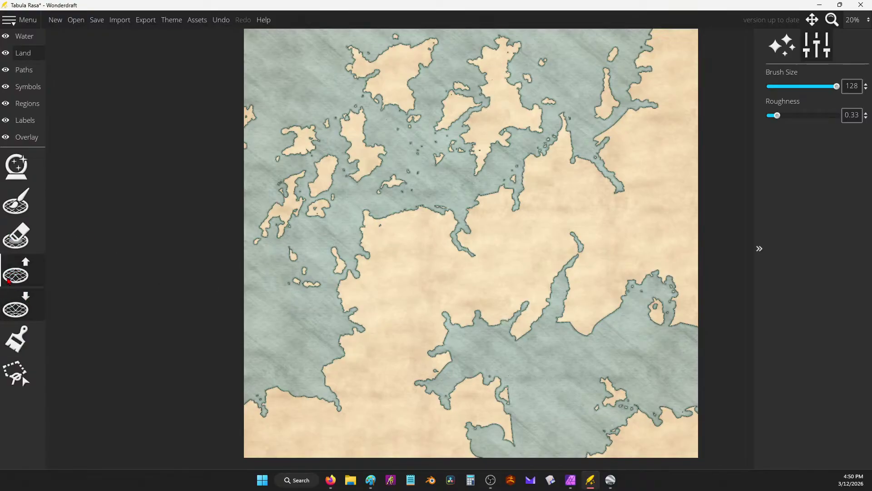
mouse_move(468, 93)
mouse_down()
mouse_move(485, 76)
mouse_move(482, 94)
mouse_move(477, 70)
mouse_move(457, 59)
mouse_move(474, 66)
mouse_move(476, 58)
mouse_move(464, 71)
mouse_move(457, 60)
mouse_move(474, 54)
mouse_move(462, 67)
mouse_move(466, 84)
mouse_move(434, 76)
mouse_move(451, 96)
mouse_move(468, 84)
mouse_move(460, 70)
mouse_move(488, 74)
mouse_move(488, 93)
mouse_move(506, 50)
mouse_move(454, 92)
mouse_move(462, 71)
mouse_up()
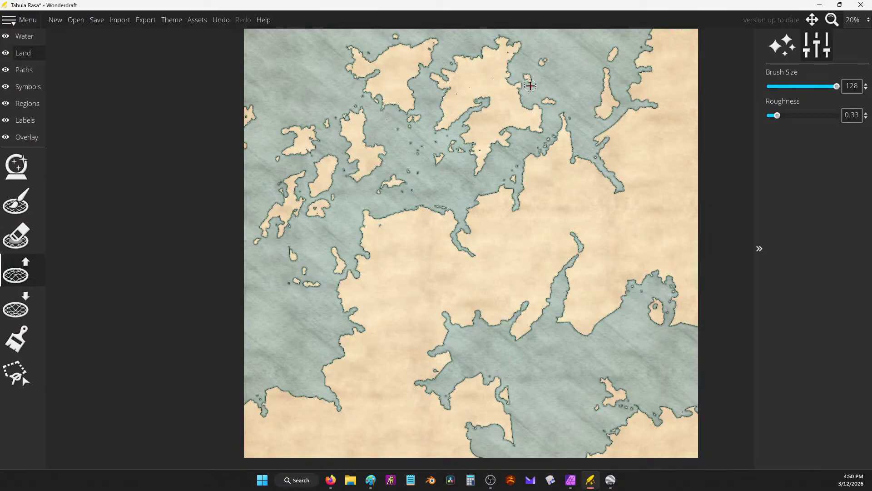
mouse_move(453, 196)
mouse_down()
mouse_move(441, 205)
mouse_move(454, 196)
mouse_up()
Switch to Paint and handwrite "Nasty Dungeons" in light blue across region 1 of the annotated map.
key(alt+Tab)
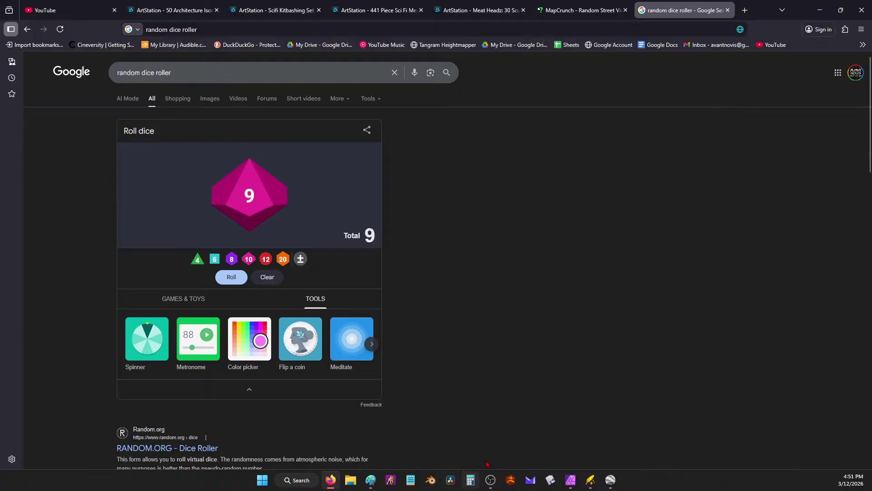
click(371, 479)
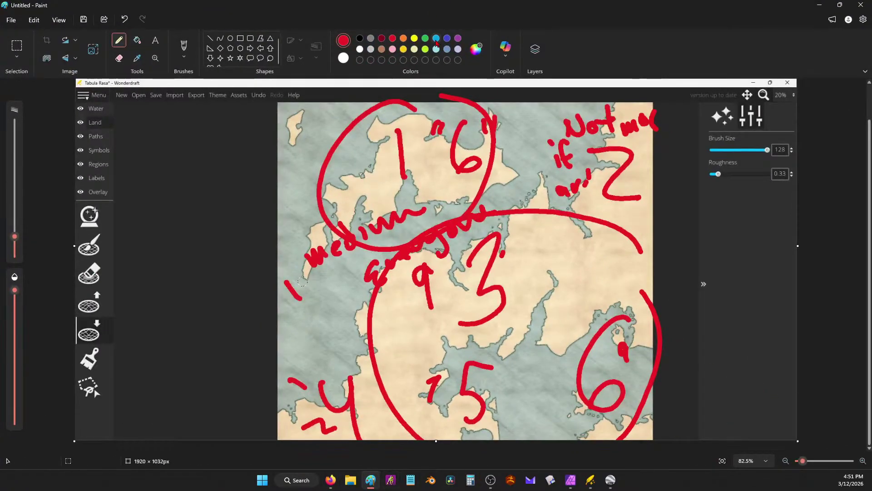
click(392, 39)
click(436, 39)
mouse_move(303, 168)
mouse_down()
mouse_move(323, 135)
mouse_move(346, 157)
mouse_move(362, 135)
mouse_move(383, 144)
mouse_up()
mouse_move(369, 135)
mouse_down()
mouse_move(389, 129)
mouse_move(400, 156)
mouse_up()
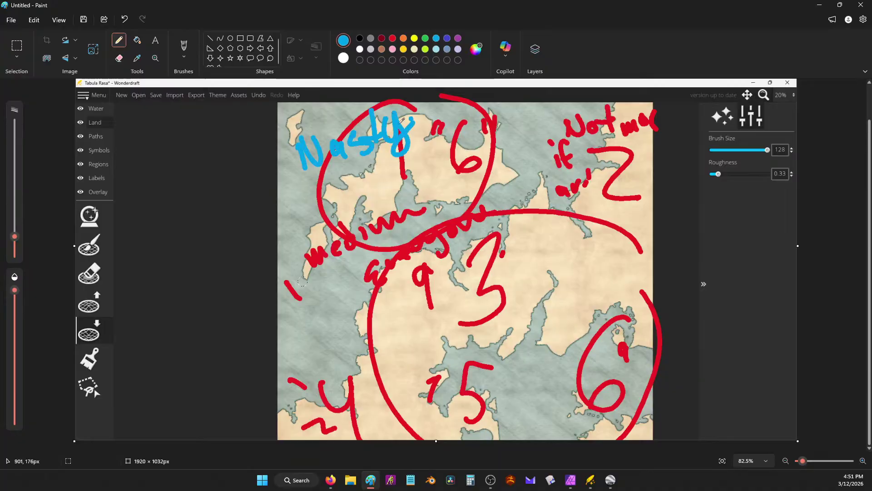
mouse_move(335, 195)
mouse_down()
mouse_move(313, 209)
mouse_move(336, 227)
mouse_up()
click(361, 192)
mouse_move(361, 199)
mouse_down()
mouse_move(364, 209)
mouse_move(425, 162)
mouse_move(490, 137)
mouse_up()
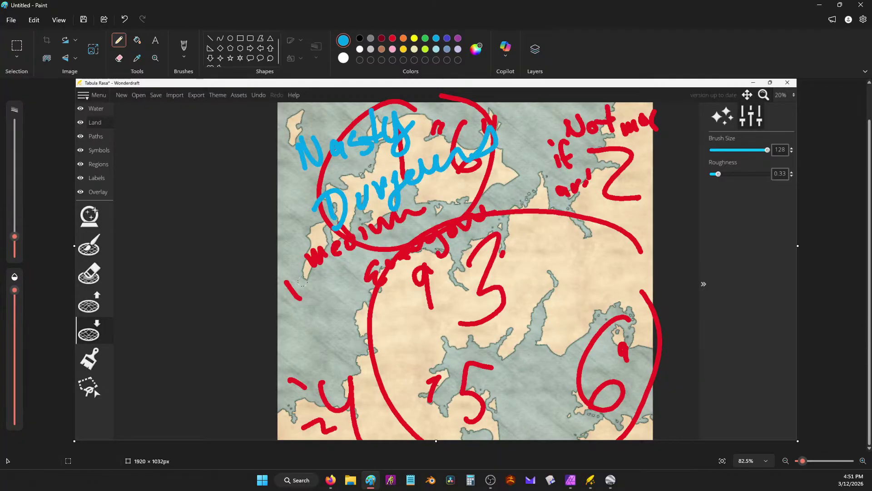
Switch to the browser, roll the ten-sided die once more, and return to the annotated map in Paint.
key(alt+Tab)
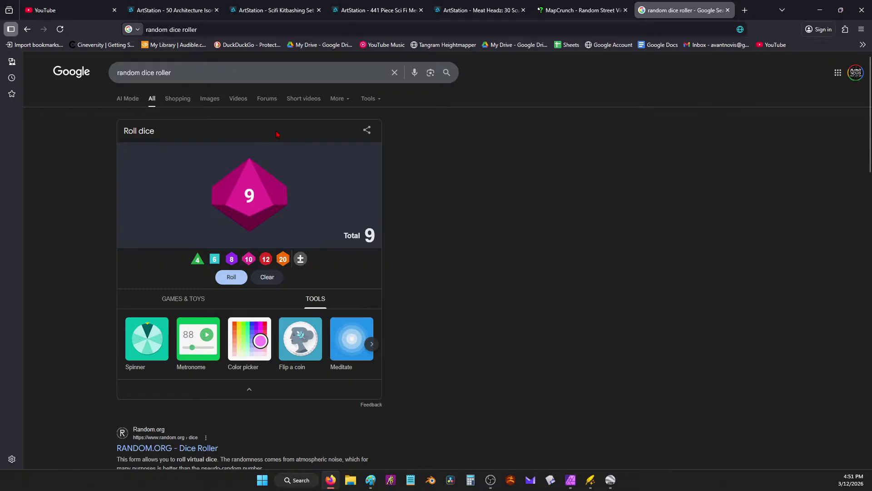
click(228, 277)
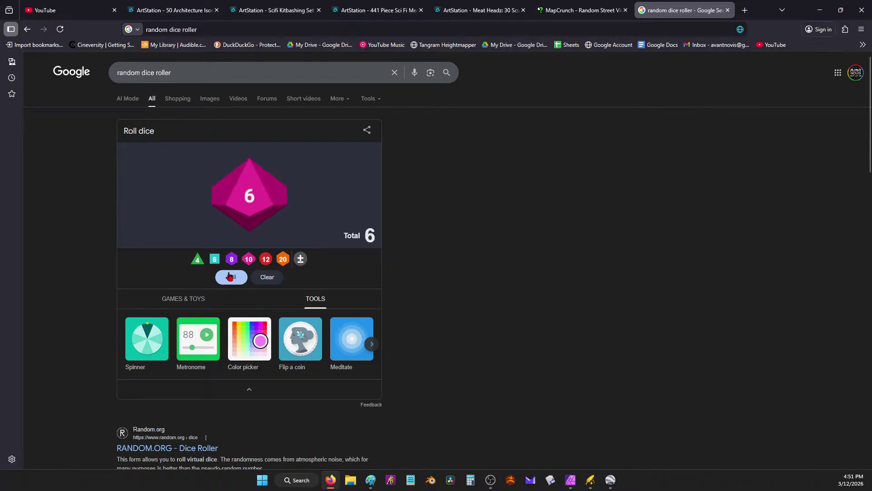
click(819, 10)
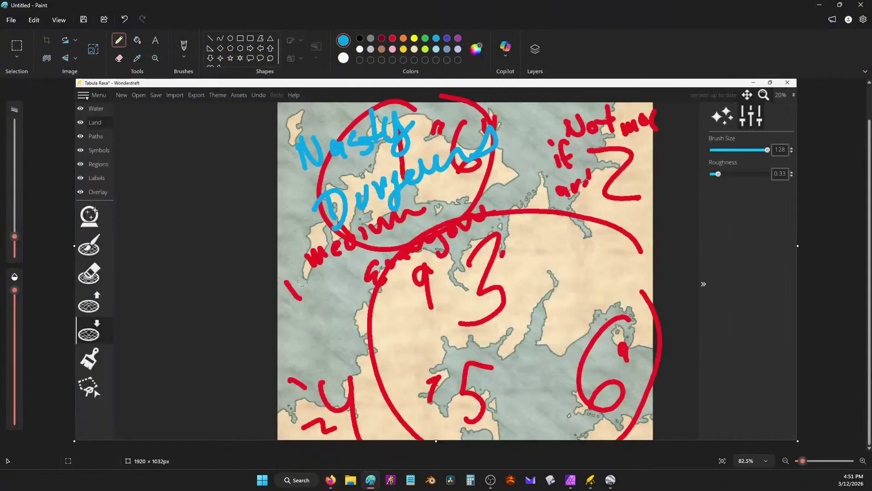
Draw a light blue arrow northeast from the dungeon note, write a "Ruins" note at its tip, and add short notes west of region 1.
mouse_move(450, 196)
mouse_down()
mouse_move(508, 160)
mouse_move(505, 181)
mouse_up()
mouse_move(514, 133)
mouse_down()
mouse_move(522, 113)
mouse_move(529, 129)
mouse_move(577, 101)
mouse_move(573, 113)
mouse_up()
mouse_move(509, 157)
mouse_down()
mouse_move(544, 129)
mouse_move(553, 135)
mouse_up()
mouse_move(276, 187)
mouse_down()
mouse_move(295, 184)
mouse_move(294, 191)
mouse_up()
drag(282, 204, 312, 177)
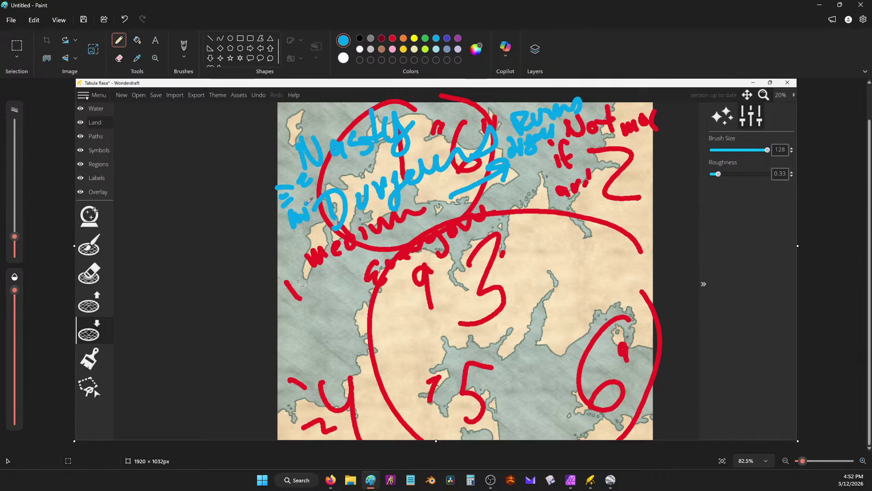
Switch to Wonderdraft and lower land along the mainland's southwestern bay and western coast to make the shoreline more ragged.
click(818, 11)
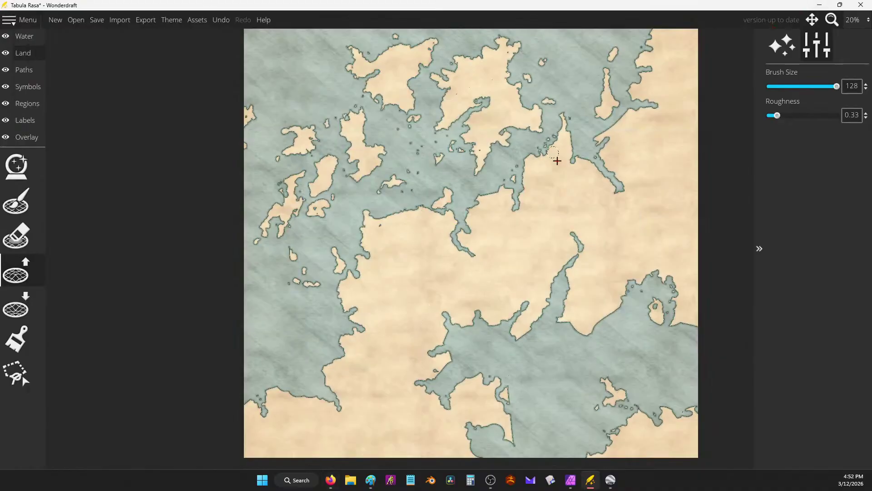
click(16, 203)
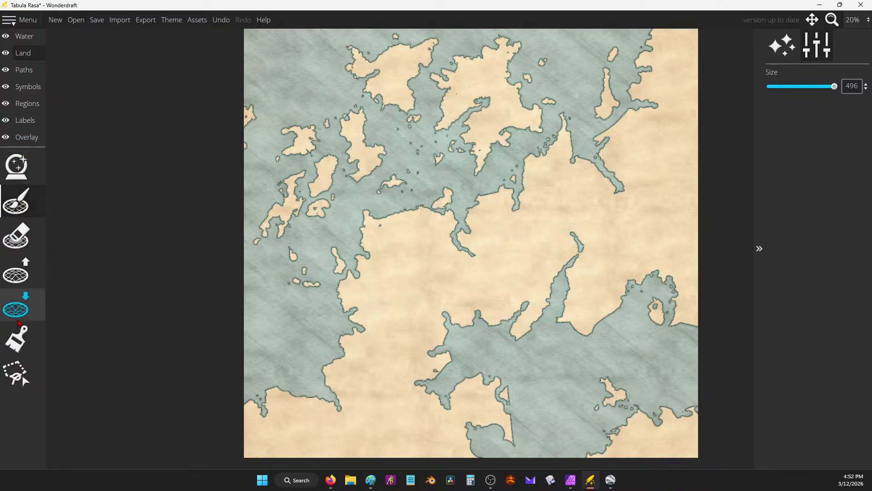
click(17, 305)
mouse_move(296, 401)
mouse_down()
mouse_move(276, 387)
mouse_move(313, 402)
mouse_move(331, 371)
mouse_move(322, 370)
mouse_move(350, 357)
mouse_move(346, 348)
mouse_move(342, 355)
mouse_move(350, 337)
mouse_move(369, 328)
mouse_move(338, 285)
mouse_up()
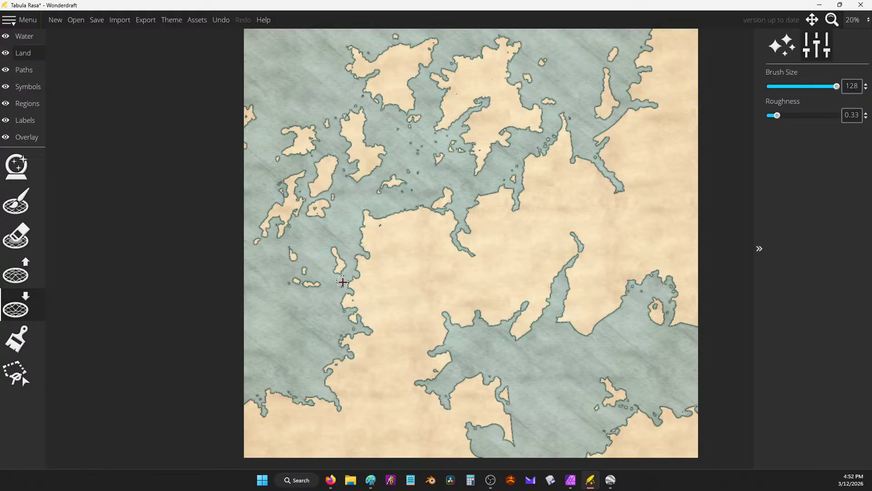
Lower land on both sides of the mainland's southern inlet and along the adjacent south coast to make the shoreline ragged.
mouse_move(596, 282)
mouse_down()
mouse_move(569, 318)
mouse_move(577, 331)
mouse_move(584, 315)
mouse_move(572, 317)
mouse_move(588, 345)
mouse_move(597, 325)
mouse_up()
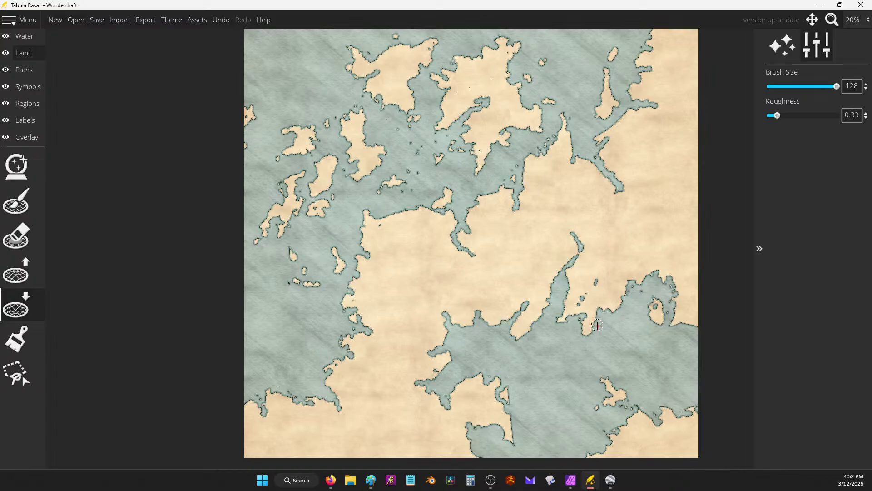
mouse_move(552, 281)
mouse_down()
mouse_move(505, 304)
mouse_move(517, 307)
mouse_move(516, 317)
mouse_move(522, 305)
mouse_move(505, 333)
mouse_move(485, 329)
mouse_move(485, 309)
mouse_move(464, 324)
mouse_move(500, 311)
mouse_up()
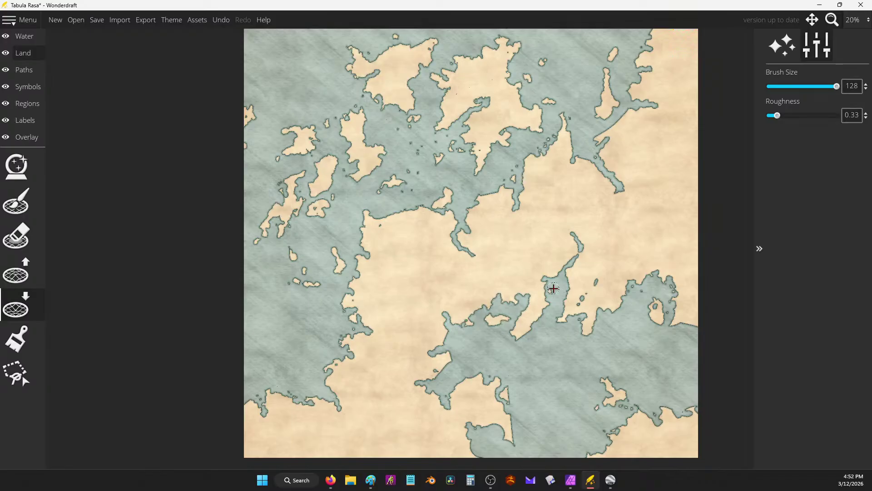
mouse_move(570, 295)
mouse_down()
mouse_move(578, 296)
mouse_move(565, 302)
mouse_move(582, 311)
mouse_up()
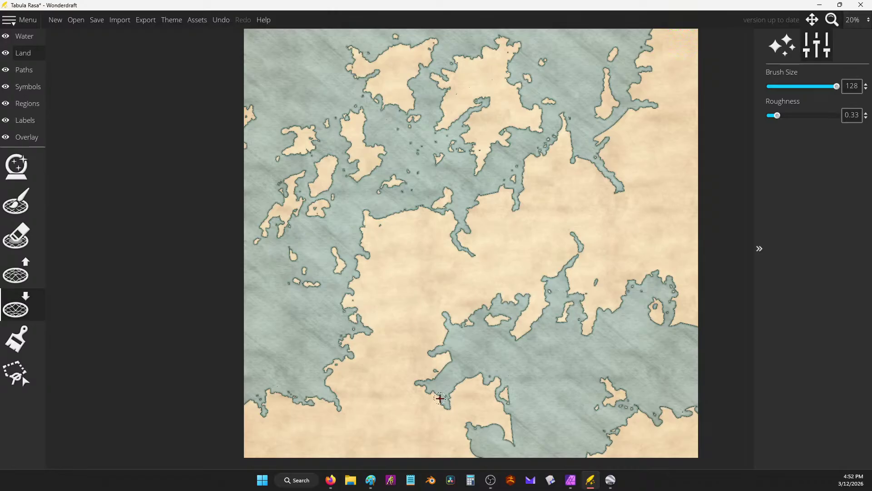
Carve a branching inlet into the northeastern coast by lowering land, roughen its western shore, and break up the narrow islands offshore.
mouse_move(610, 174)
mouse_down()
mouse_move(632, 168)
mouse_move(606, 167)
mouse_up()
mouse_move(628, 171)
mouse_down()
mouse_move(650, 141)
mouse_move(644, 166)
mouse_up()
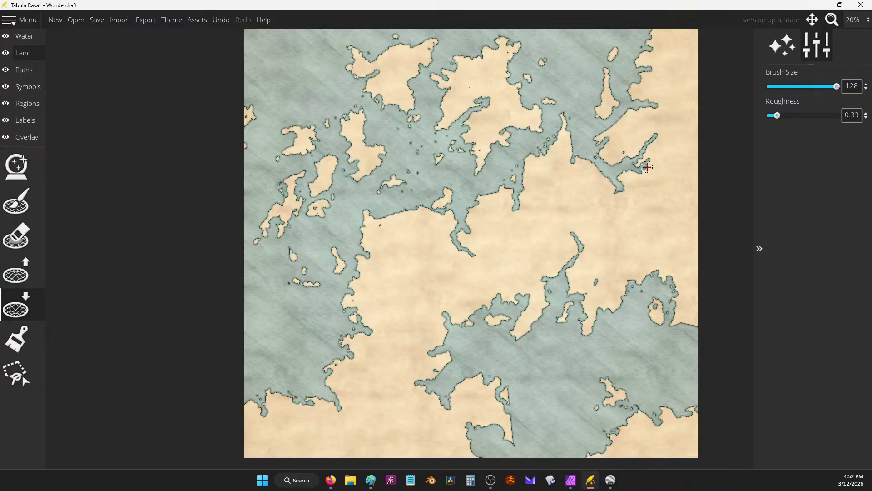
drag(615, 118, 625, 126)
mouse_move(600, 135)
mouse_down()
mouse_move(604, 115)
mouse_move(604, 151)
mouse_up()
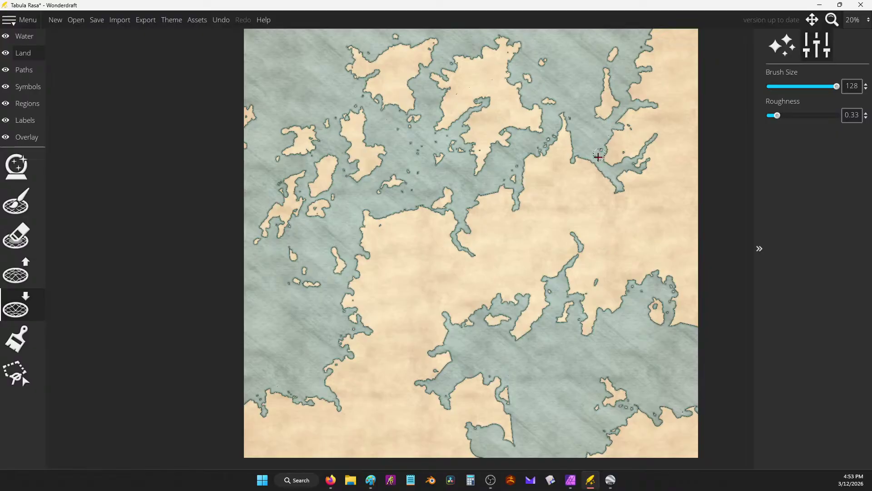
mouse_move(600, 91)
mouse_down()
mouse_move(592, 109)
mouse_move(636, 76)
mouse_move(601, 95)
mouse_move(617, 97)
mouse_move(605, 102)
mouse_move(612, 111)
mouse_move(622, 90)
mouse_up()
mouse_move(642, 54)
mouse_down()
mouse_move(633, 72)
mouse_move(627, 48)
mouse_move(611, 49)
mouse_move(635, 34)
mouse_move(611, 62)
mouse_up()
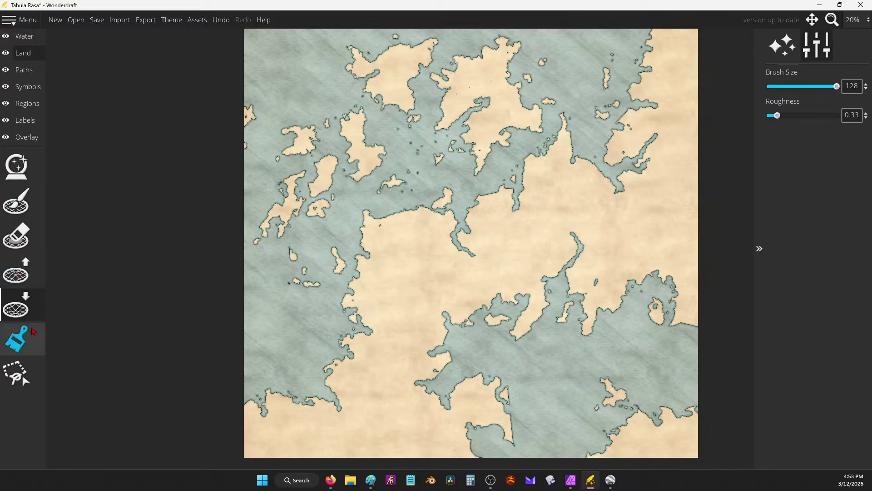
Raise rough land around the northeastern coast's offshore islands and across the neighbouring inlet.
click(14, 278)
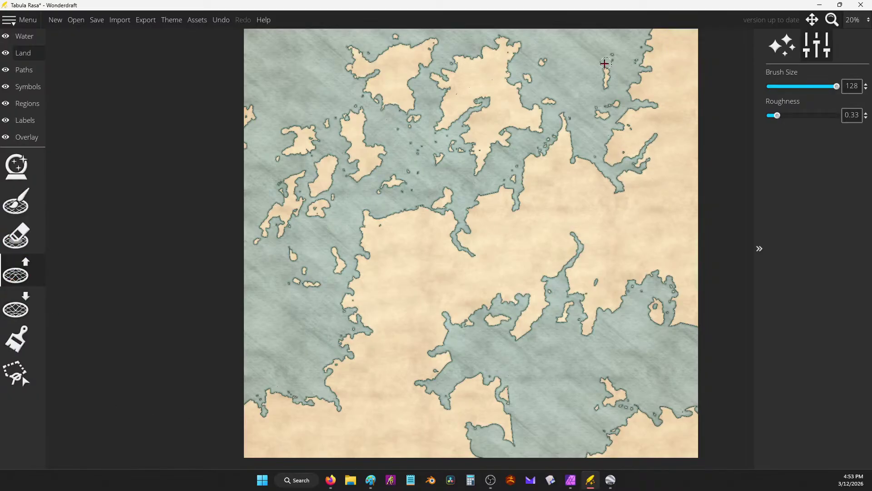
mouse_move(605, 63)
mouse_down()
mouse_move(603, 72)
mouse_move(633, 82)
mouse_move(613, 80)
mouse_move(628, 89)
mouse_move(615, 93)
mouse_move(624, 100)
mouse_up()
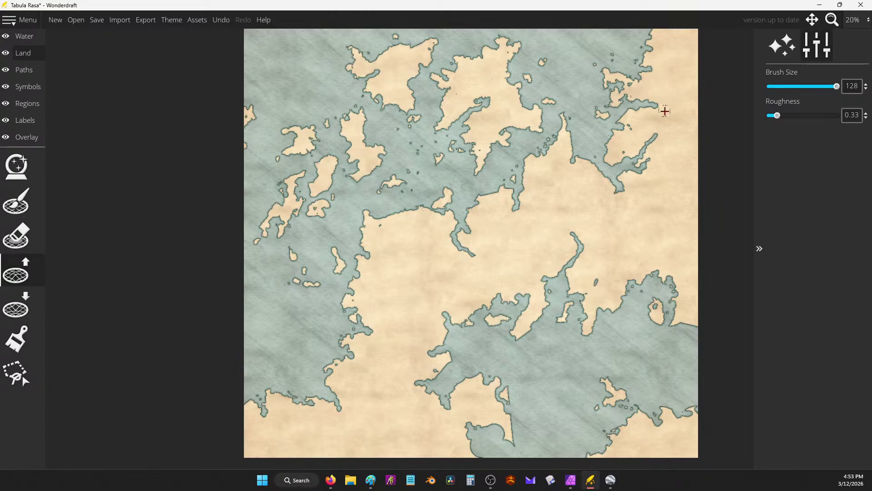
mouse_move(634, 93)
mouse_down()
mouse_move(652, 99)
mouse_move(628, 139)
mouse_up()
click(16, 201)
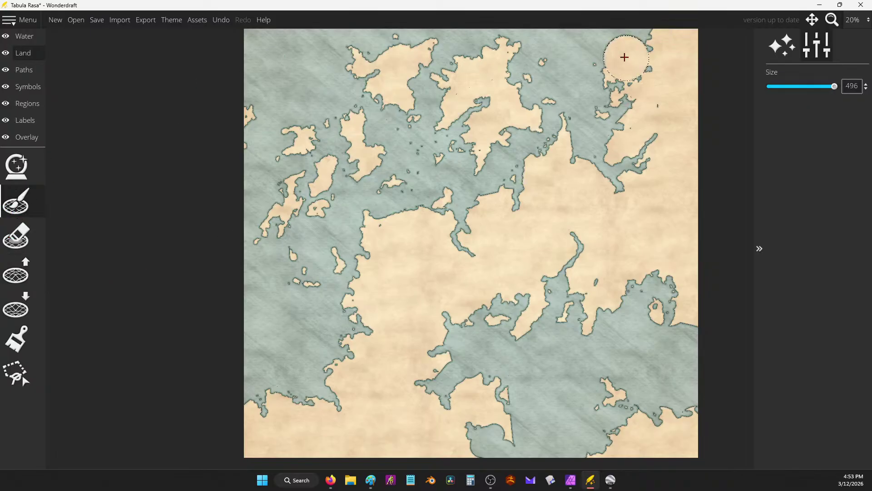
mouse_move(624, 56)
mouse_down()
mouse_move(660, 56)
mouse_move(633, 25)
mouse_move(681, 110)
mouse_move(652, 160)
mouse_up()
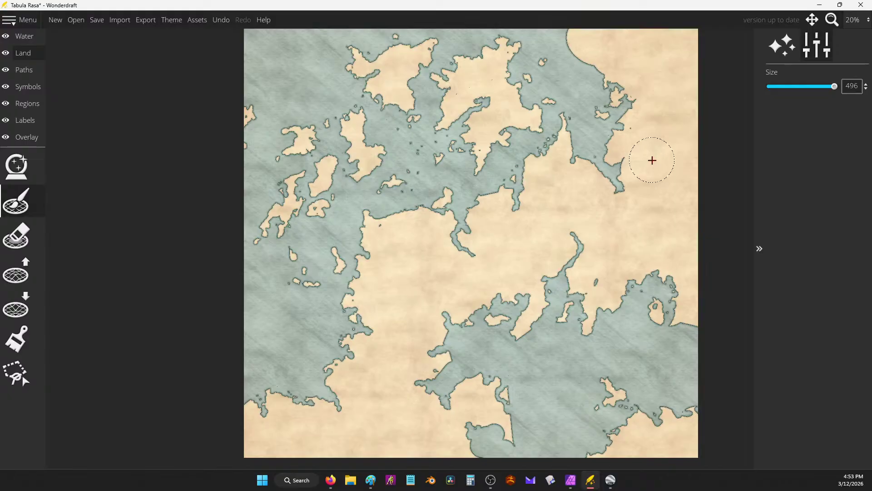
key(ctrl+z)
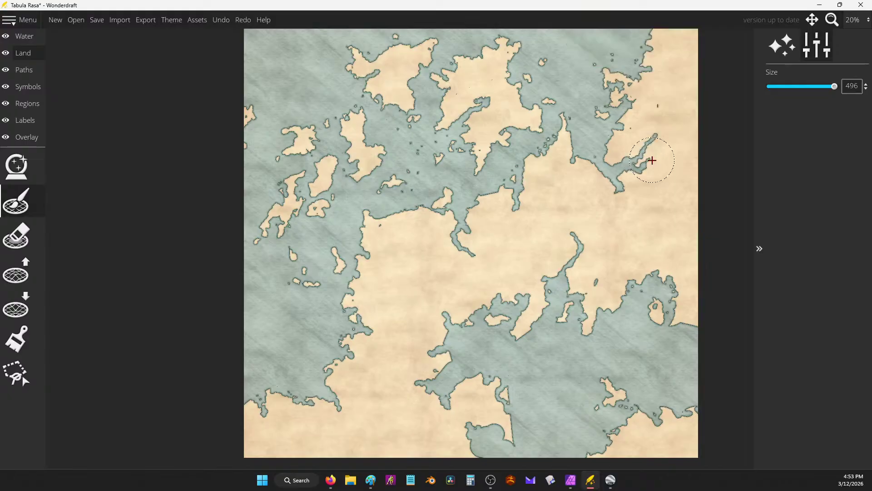
Erase land along the eastern edge, the northeastern corner with its offshore islands, and the pointed peninsula on the mainland's north coast.
mouse_move(702, 273)
mouse_down()
mouse_move(678, 304)
mouse_move(678, 256)
mouse_move(661, 275)
mouse_move(670, 330)
mouse_up()
click(16, 235)
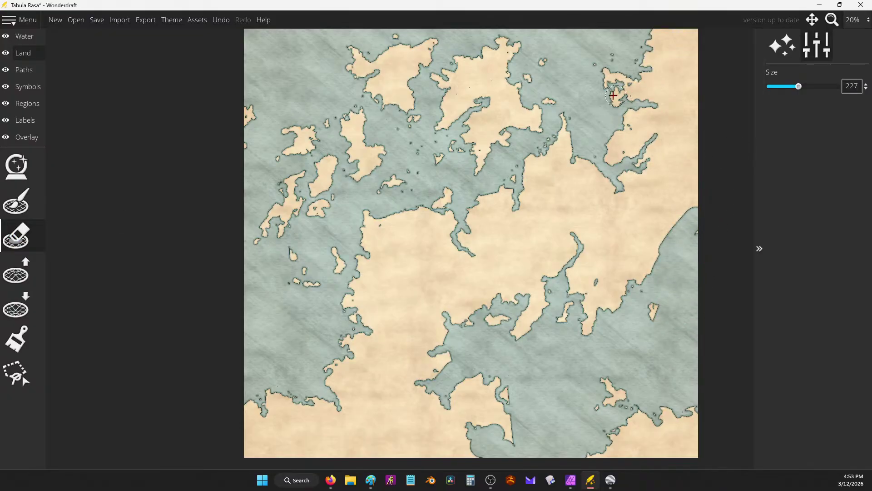
mouse_move(613, 96)
mouse_down()
mouse_move(648, 44)
mouse_move(594, 92)
mouse_move(611, 144)
mouse_move(636, 163)
mouse_move(605, 92)
mouse_move(543, 64)
mouse_up()
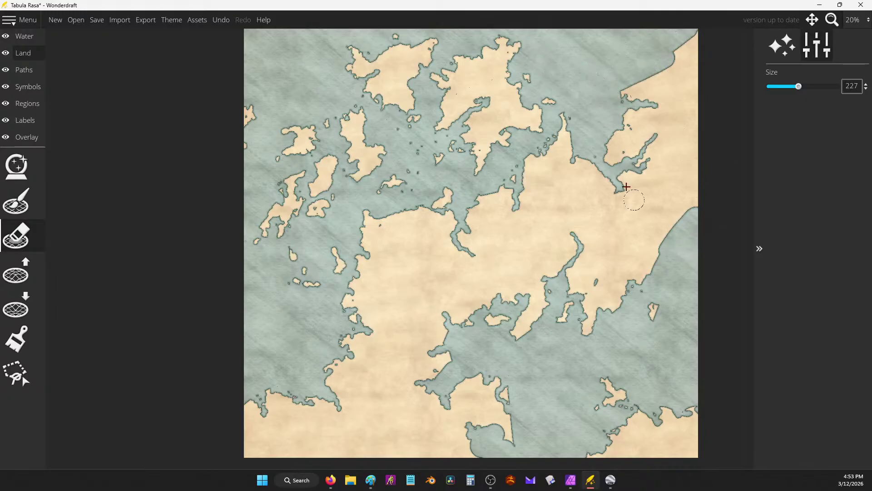
drag(578, 123, 561, 142)
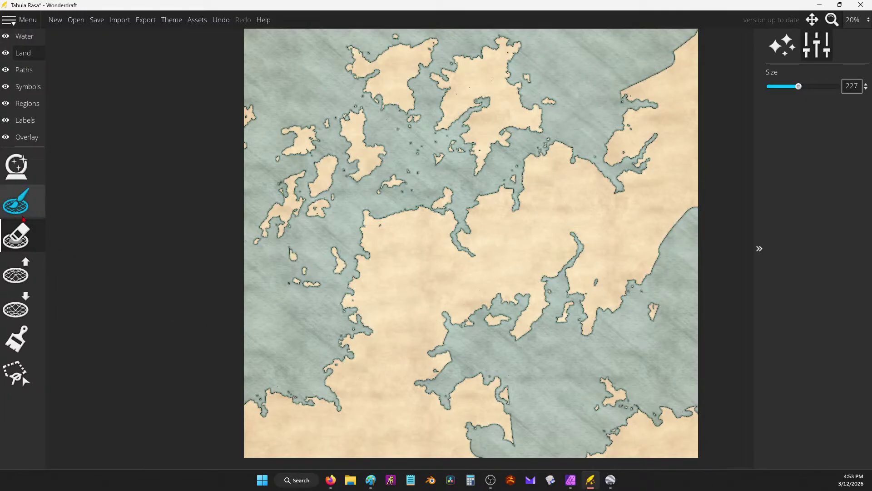
Paint a broad landmass across the map's southwestern corner with a land brush of size 496.
click(16, 201)
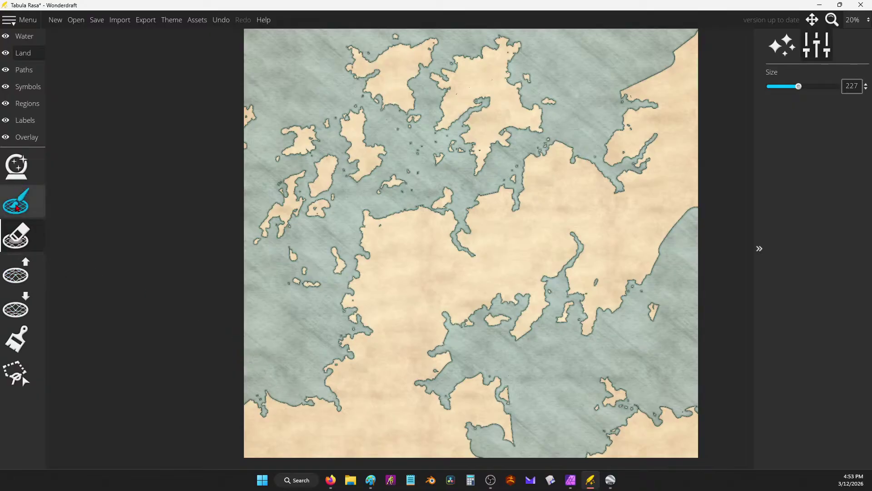
mouse_move(205, 268)
mouse_down()
mouse_move(267, 367)
mouse_move(304, 366)
mouse_move(339, 417)
mouse_move(226, 395)
mouse_move(313, 420)
mouse_up()
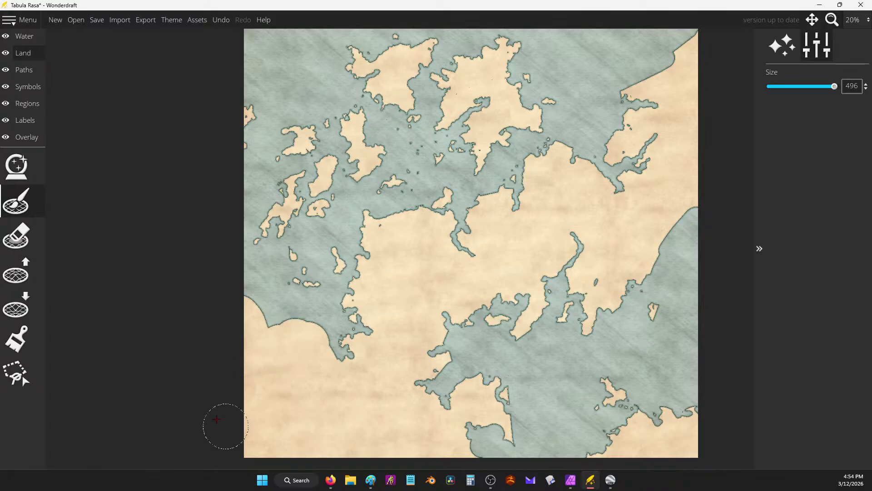
Raise rough land along the northeastern coast, at the mainland's northwestern corner, and around the western islands up to the map edge.
click(32, 279)
mouse_move(666, 75)
mouse_down()
mouse_move(644, 64)
mouse_move(647, 75)
mouse_move(637, 72)
mouse_move(678, 62)
mouse_move(647, 76)
mouse_move(652, 59)
mouse_move(661, 73)
mouse_move(694, 34)
mouse_up()
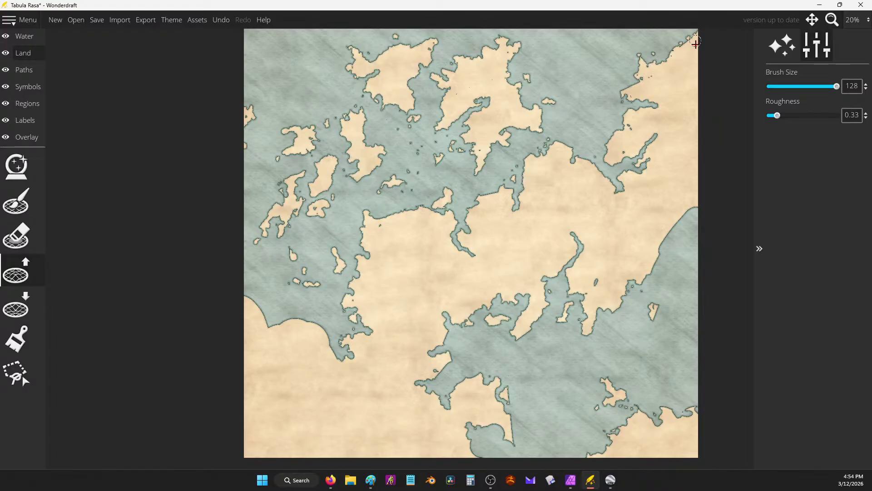
mouse_move(466, 213)
mouse_down()
mouse_move(386, 258)
mouse_move(387, 223)
mouse_move(369, 220)
mouse_move(360, 190)
mouse_move(343, 219)
mouse_move(366, 216)
mouse_move(361, 247)
mouse_up()
mouse_move(287, 258)
mouse_down()
mouse_move(279, 238)
mouse_move(294, 242)
mouse_move(286, 225)
mouse_move(302, 231)
mouse_move(292, 213)
mouse_move(287, 243)
mouse_move(290, 232)
mouse_move(271, 217)
mouse_move(279, 225)
mouse_move(285, 213)
mouse_move(271, 210)
mouse_move(322, 199)
mouse_move(292, 211)
mouse_move(383, 159)
mouse_move(312, 209)
mouse_move(323, 227)
mouse_up()
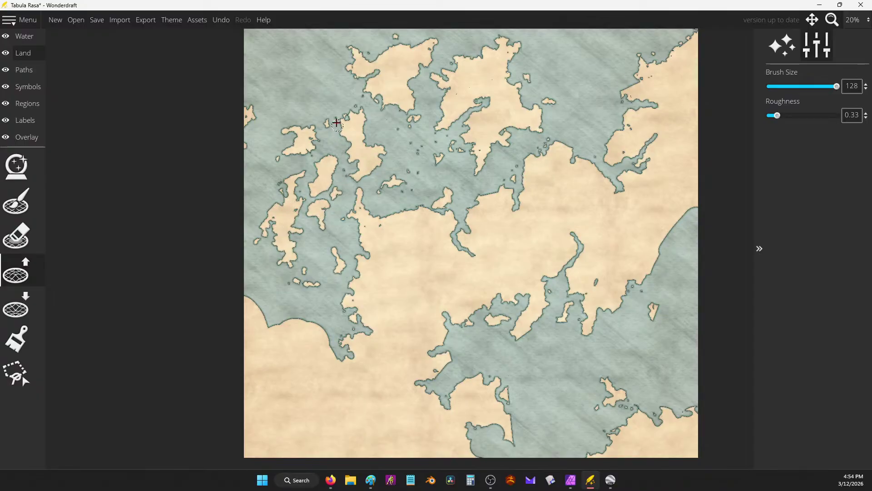
drag(337, 125, 325, 116)
mouse_move(258, 116)
mouse_down()
mouse_move(272, 102)
mouse_move(244, 117)
mouse_move(246, 107)
mouse_move(244, 147)
mouse_move(249, 120)
mouse_move(282, 104)
mouse_move(248, 98)
mouse_move(245, 106)
mouse_move(256, 101)
mouse_move(245, 128)
mouse_up()
mouse_move(266, 155)
mouse_down()
mouse_move(280, 168)
mouse_move(284, 161)
mouse_up()
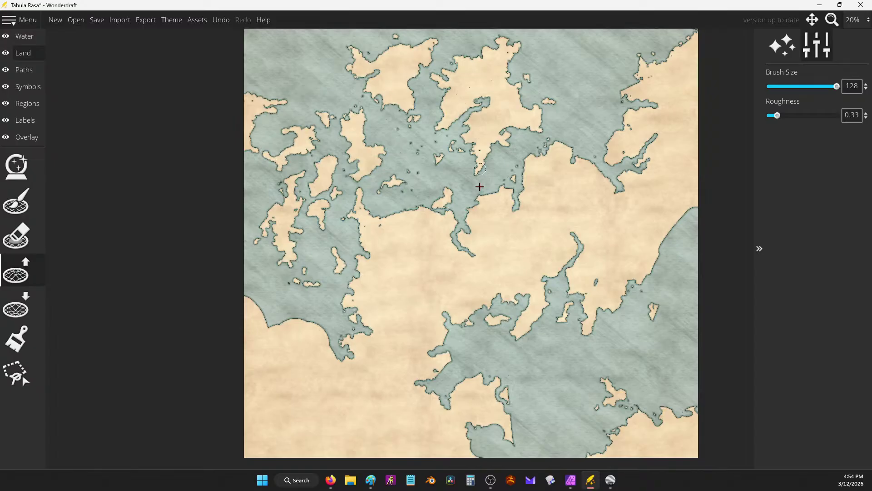
Lower land along the southwestern landmass's smooth coast and carve a forked inlet southwest from its bay, also nicking the mainland's northwestern shore.
click(34, 315)
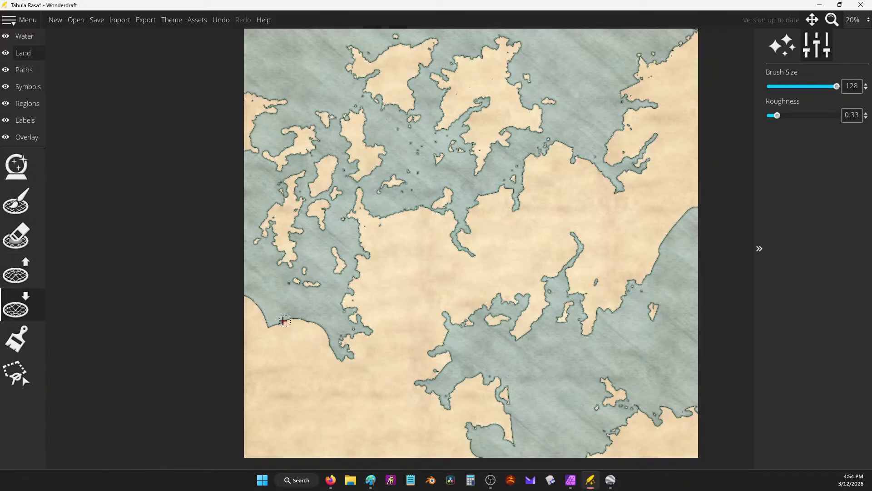
mouse_move(266, 336)
mouse_down()
mouse_move(317, 324)
mouse_move(330, 348)
mouse_move(324, 373)
mouse_move(350, 361)
mouse_move(341, 370)
mouse_move(330, 354)
mouse_move(343, 369)
mouse_up()
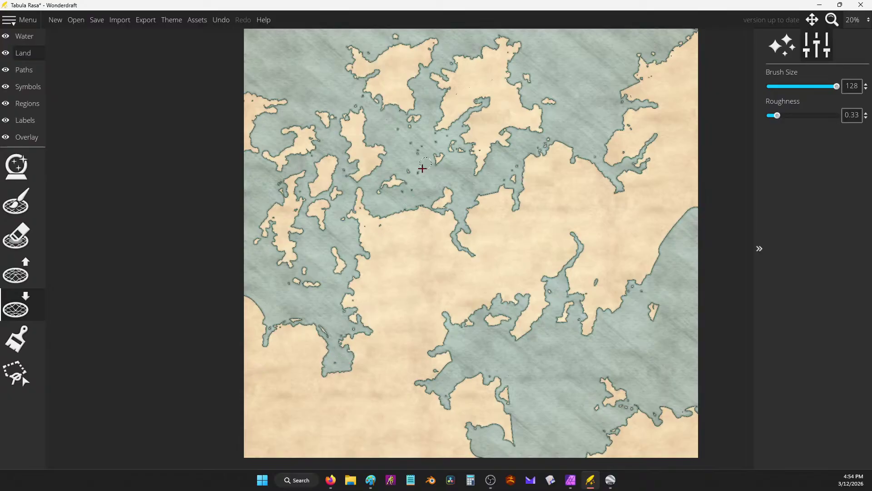
mouse_move(295, 321)
mouse_down()
mouse_move(281, 343)
mouse_move(307, 328)
mouse_move(290, 327)
mouse_move(283, 337)
mouse_move(312, 330)
mouse_move(261, 344)
mouse_move(242, 294)
mouse_move(265, 314)
mouse_move(247, 295)
mouse_move(257, 343)
mouse_move(248, 326)
mouse_move(249, 335)
mouse_move(267, 337)
mouse_move(247, 303)
mouse_move(245, 329)
mouse_move(270, 327)
mouse_move(258, 325)
mouse_move(251, 336)
mouse_move(244, 320)
mouse_move(264, 312)
mouse_move(258, 335)
mouse_move(277, 343)
mouse_up()
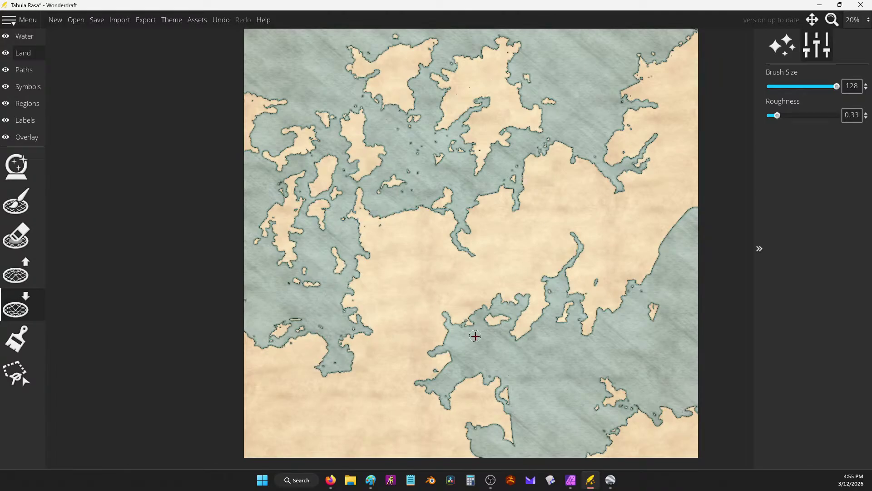
drag(382, 213, 390, 216)
mouse_move(303, 327)
mouse_down()
mouse_move(285, 311)
mouse_move(270, 338)
mouse_move(269, 325)
mouse_move(275, 335)
mouse_move(291, 326)
mouse_move(279, 339)
mouse_up()
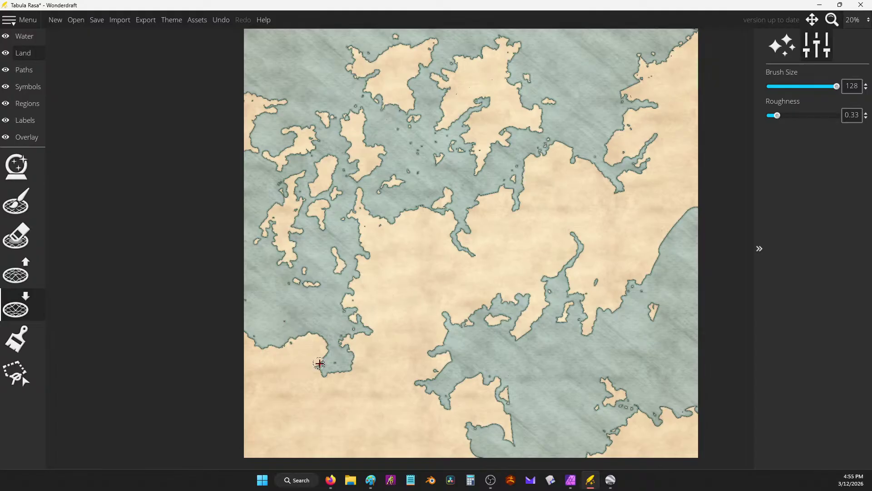
mouse_move(319, 364)
mouse_down()
mouse_move(306, 388)
mouse_move(324, 387)
mouse_move(318, 374)
mouse_up()
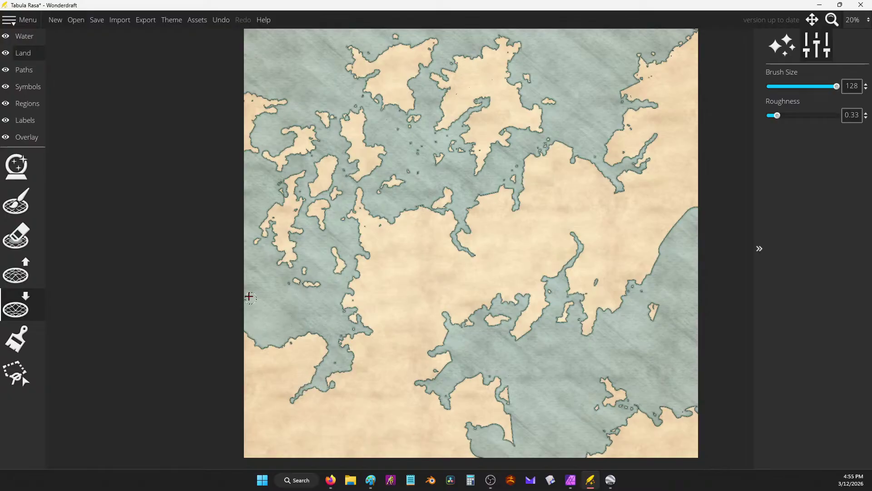
mouse_move(330, 386)
mouse_down()
mouse_move(321, 403)
mouse_move(327, 410)
mouse_move(320, 391)
mouse_up()
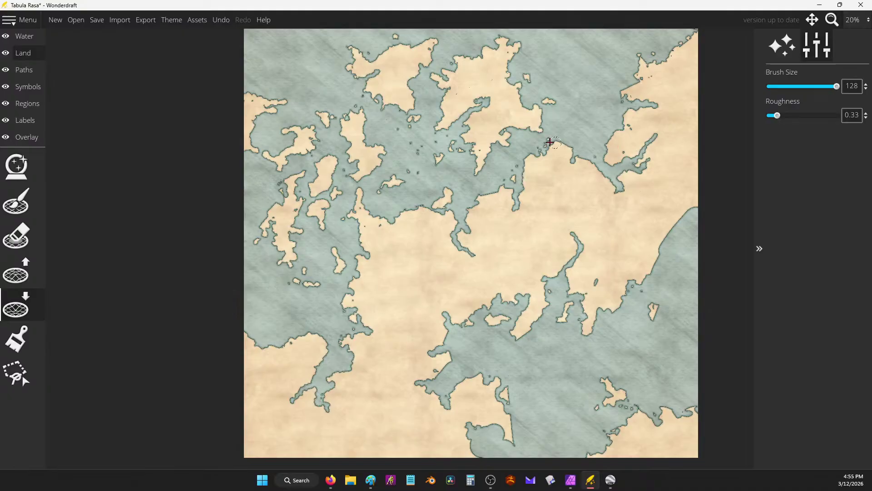
Lower land along the north-central coast, northwest of the southern bay, and on the southeastern landmass to form islets and inlets.
mouse_move(473, 200)
mouse_down()
mouse_move(485, 202)
mouse_move(481, 195)
mouse_move(507, 183)
mouse_move(488, 197)
mouse_up()
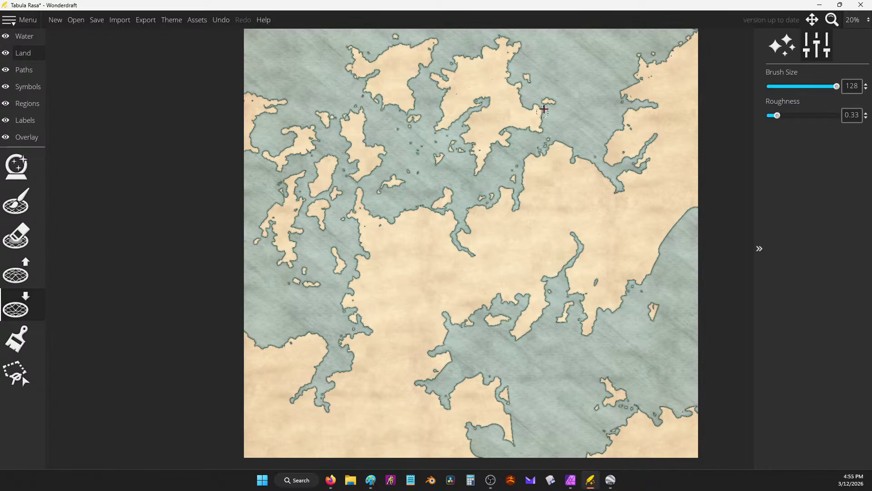
mouse_move(509, 193)
mouse_down()
mouse_move(500, 193)
mouse_move(514, 191)
mouse_up()
drag(445, 304, 445, 316)
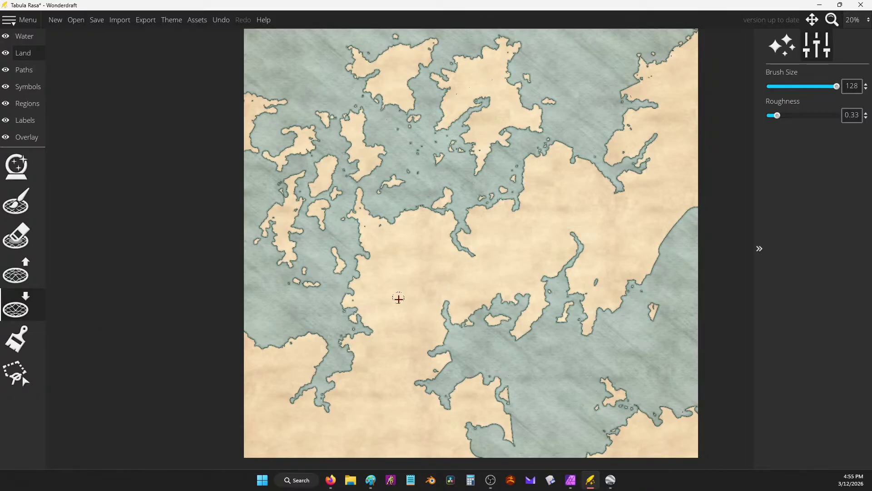
mouse_move(399, 299)
mouse_down()
mouse_move(426, 312)
mouse_move(442, 333)
mouse_move(431, 326)
mouse_up()
mouse_move(662, 432)
mouse_down()
mouse_move(672, 441)
mouse_move(656, 426)
mouse_move(685, 411)
mouse_move(685, 433)
mouse_move(687, 415)
mouse_up()
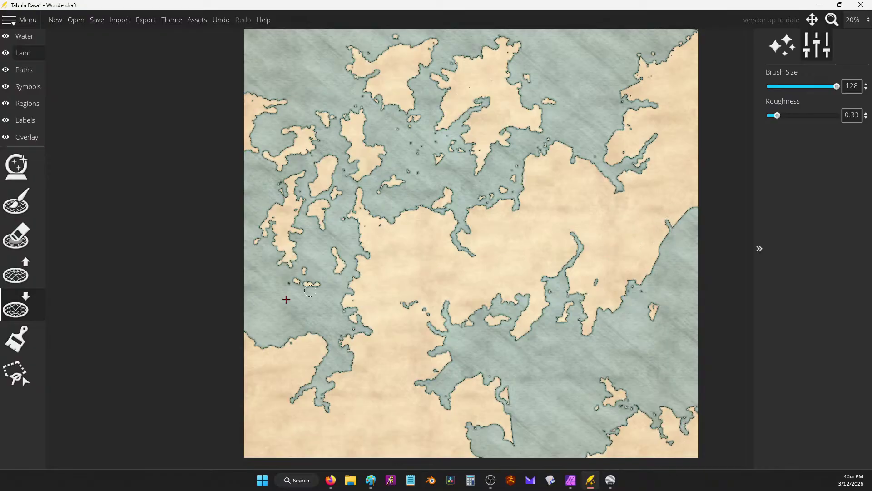
Roughen the smooth eastern coast by raising land along it, then lower parts to cut bays and detach small islands.
click(16, 271)
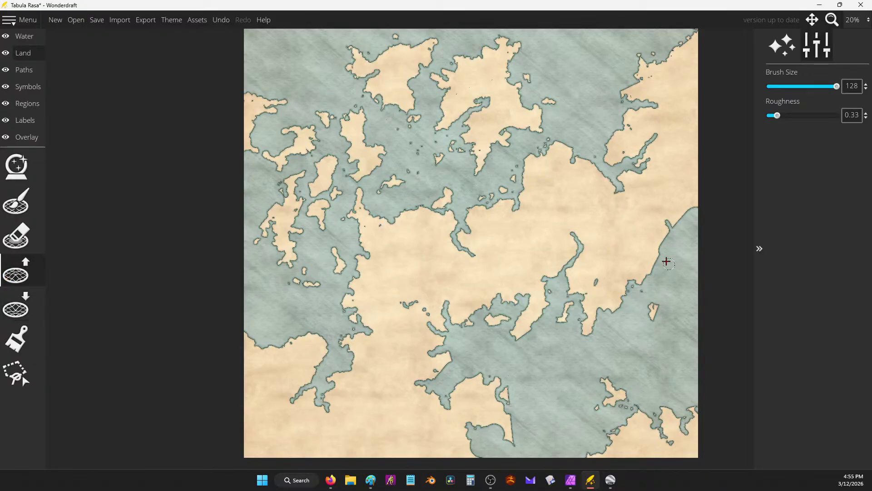
mouse_move(667, 262)
mouse_down()
mouse_move(668, 231)
mouse_move(659, 250)
mouse_move(679, 238)
mouse_move(675, 232)
mouse_move(671, 242)
mouse_move(667, 222)
mouse_move(687, 209)
mouse_move(681, 227)
mouse_move(629, 280)
mouse_move(655, 305)
mouse_move(654, 291)
mouse_move(643, 289)
mouse_move(662, 259)
mouse_move(684, 285)
mouse_move(675, 286)
mouse_move(685, 302)
mouse_up()
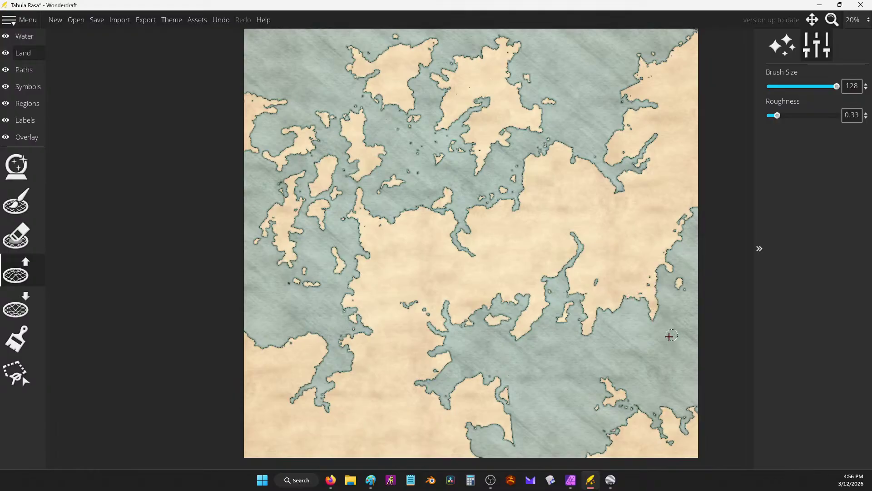
click(16, 304)
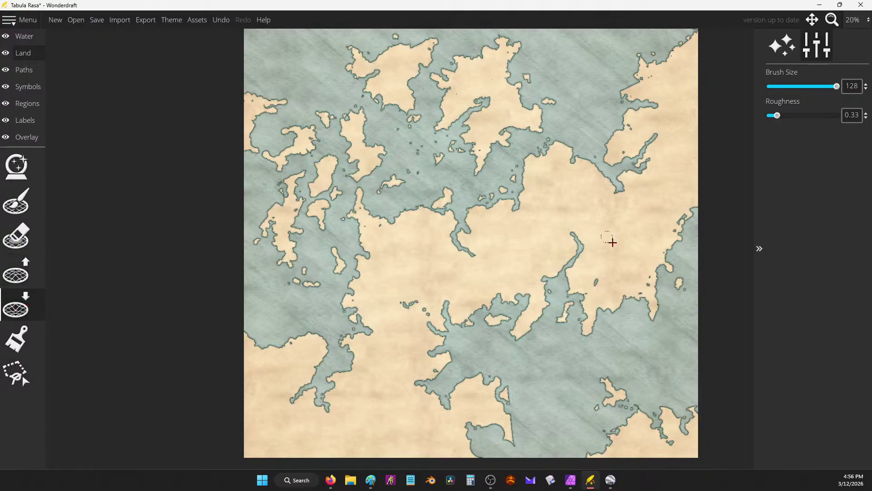
mouse_move(653, 285)
mouse_down()
mouse_move(667, 247)
mouse_move(658, 268)
mouse_move(670, 260)
mouse_up()
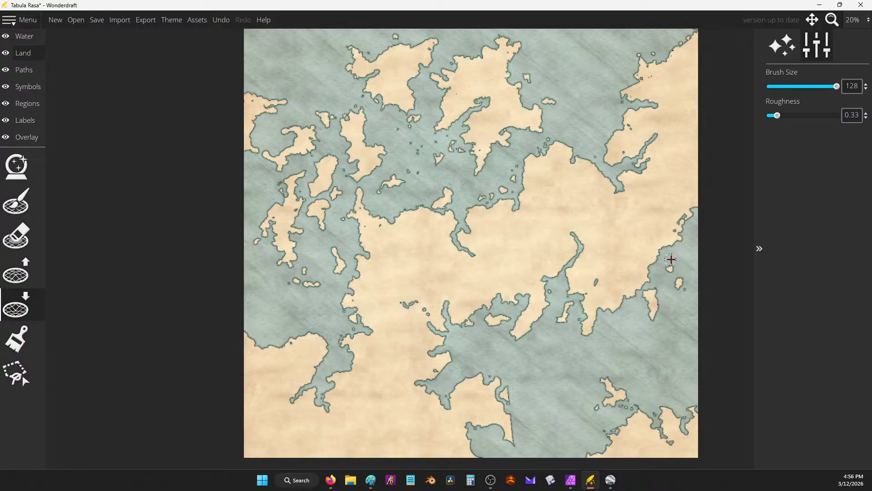
mouse_move(684, 230)
mouse_down()
mouse_move(676, 223)
mouse_move(689, 217)
mouse_up()
Lower land beside the southern inlet and along the southern bay's western shore to widen the water and split off islets.
mouse_move(567, 250)
mouse_down()
mouse_move(569, 282)
mouse_move(571, 265)
mouse_up()
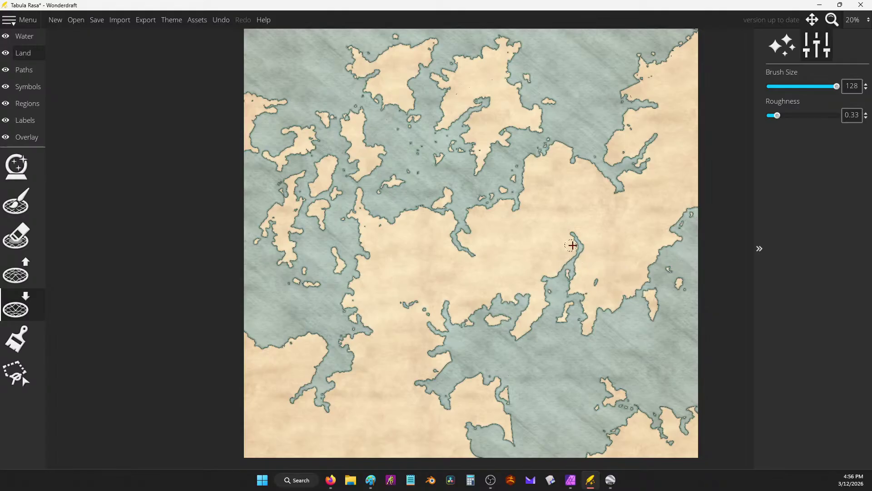
mouse_move(440, 318)
mouse_down()
mouse_move(436, 344)
mouse_move(430, 326)
mouse_move(500, 334)
mouse_up()
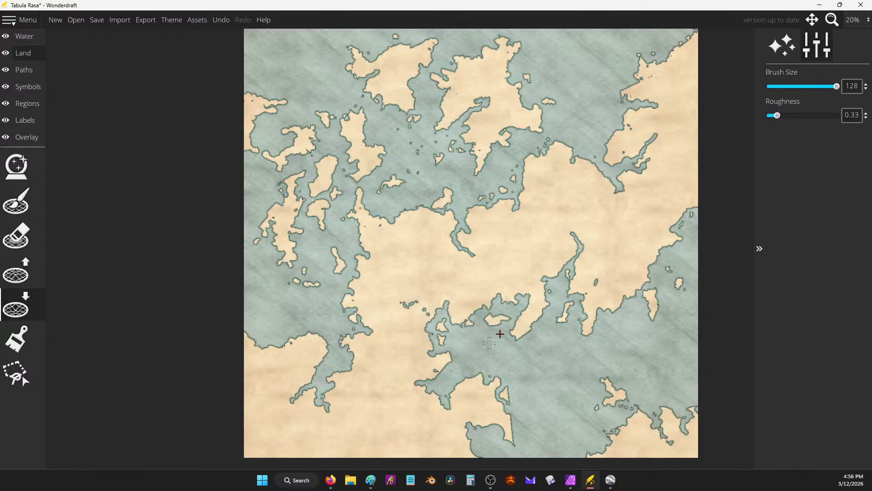
mouse_move(442, 318)
mouse_down()
mouse_move(426, 335)
mouse_move(434, 356)
mouse_move(428, 349)
mouse_move(450, 358)
mouse_up()
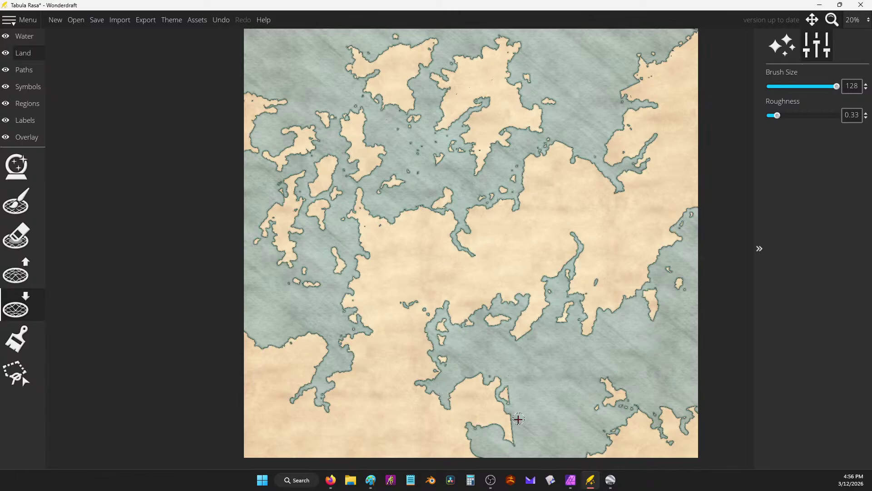
Raise land to widen the southern peninsula, build up the southeastern coast, partly fill the north-central inlet and close the south-central channel.
click(19, 272)
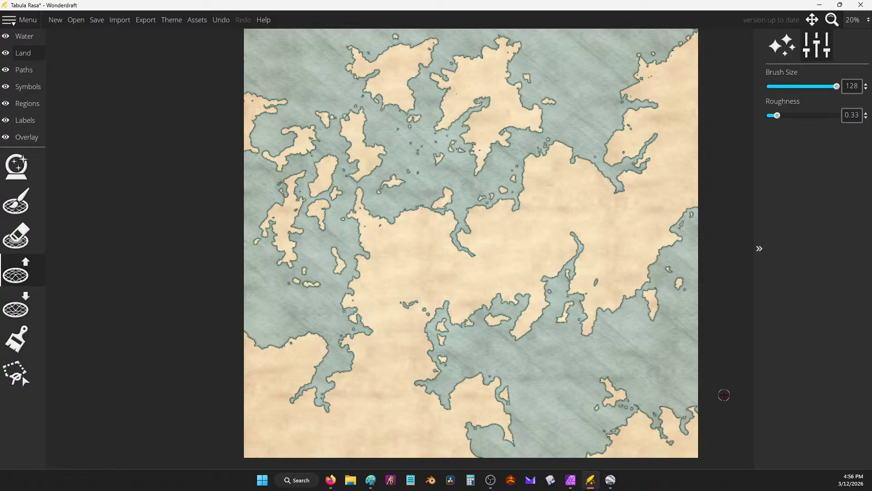
mouse_move(514, 408)
mouse_down()
mouse_move(527, 419)
mouse_move(514, 435)
mouse_move(512, 416)
mouse_move(522, 421)
mouse_move(507, 399)
mouse_move(506, 408)
mouse_move(517, 392)
mouse_move(511, 404)
mouse_up()
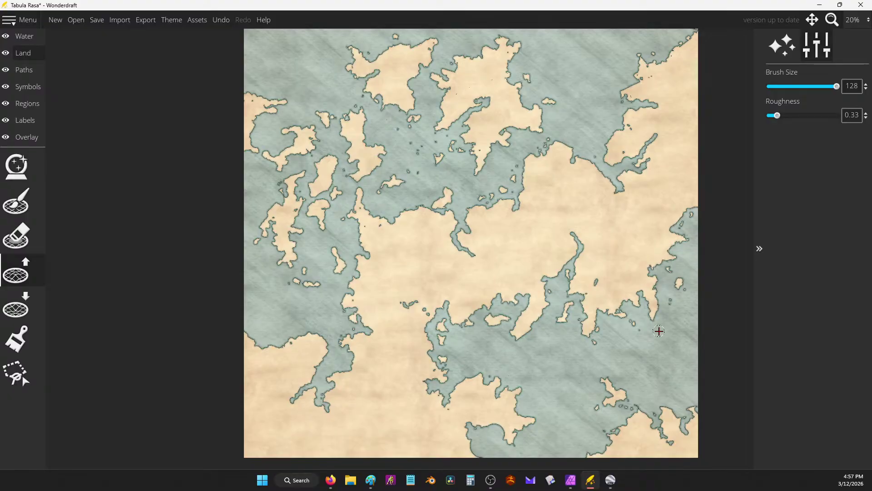
mouse_move(460, 237)
mouse_down()
mouse_move(461, 261)
mouse_move(480, 181)
mouse_move(481, 95)
mouse_move(454, 217)
mouse_move(458, 208)
mouse_move(435, 226)
mouse_move(415, 203)
mouse_move(393, 225)
mouse_move(363, 217)
mouse_move(382, 230)
mouse_move(365, 205)
mouse_move(377, 218)
mouse_move(364, 232)
mouse_move(346, 216)
mouse_move(354, 198)
mouse_move(357, 213)
mouse_move(398, 220)
mouse_up()
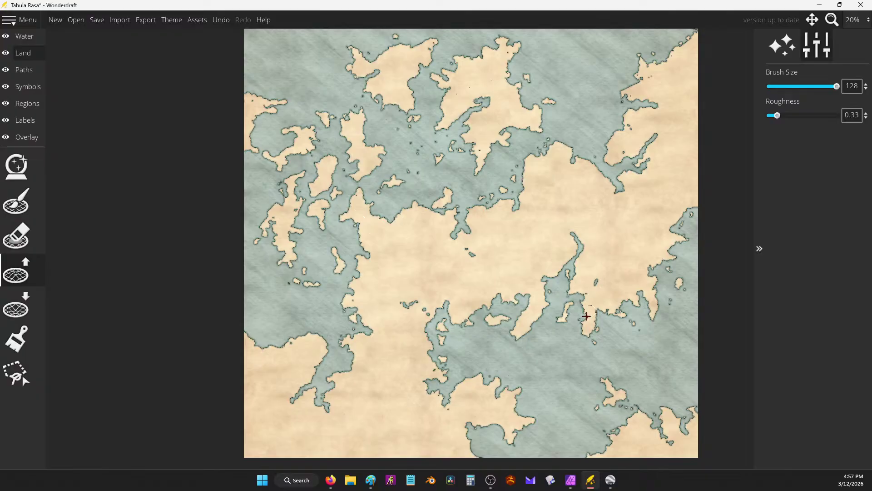
mouse_move(586, 316)
mouse_down()
mouse_move(516, 348)
mouse_move(527, 335)
mouse_move(518, 346)
mouse_move(510, 336)
mouse_up()
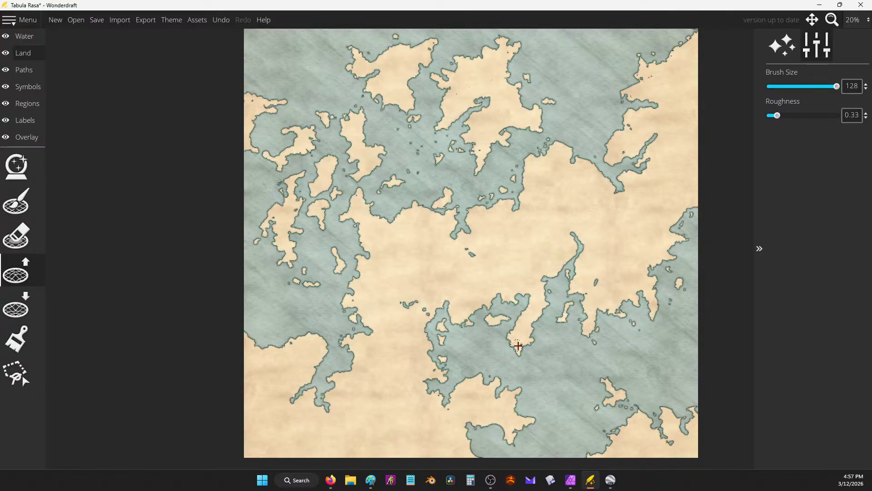
mouse_move(563, 310)
mouse_down()
mouse_move(556, 275)
mouse_move(571, 285)
mouse_move(560, 302)
mouse_move(573, 299)
mouse_move(556, 302)
mouse_move(564, 310)
mouse_move(578, 298)
mouse_move(559, 318)
mouse_up()
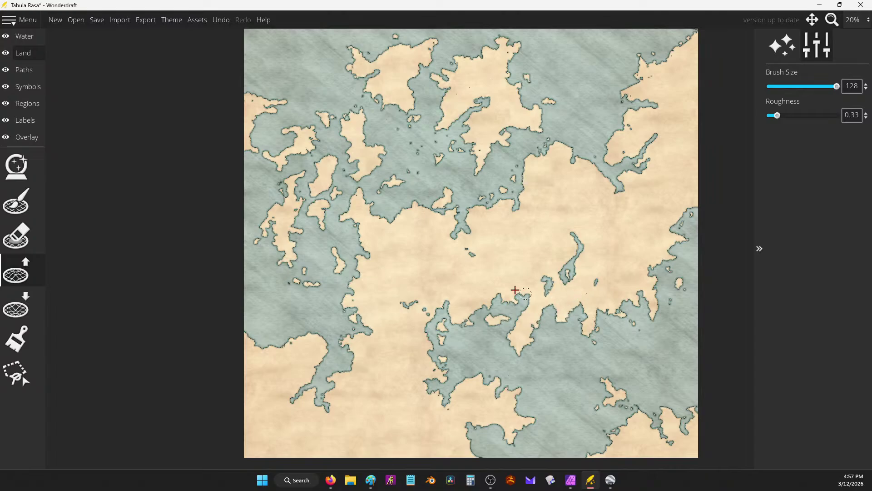
Lower away the narrow south-central peninsula and paint land over the enclosed inlet remnants northeast of it.
click(16, 307)
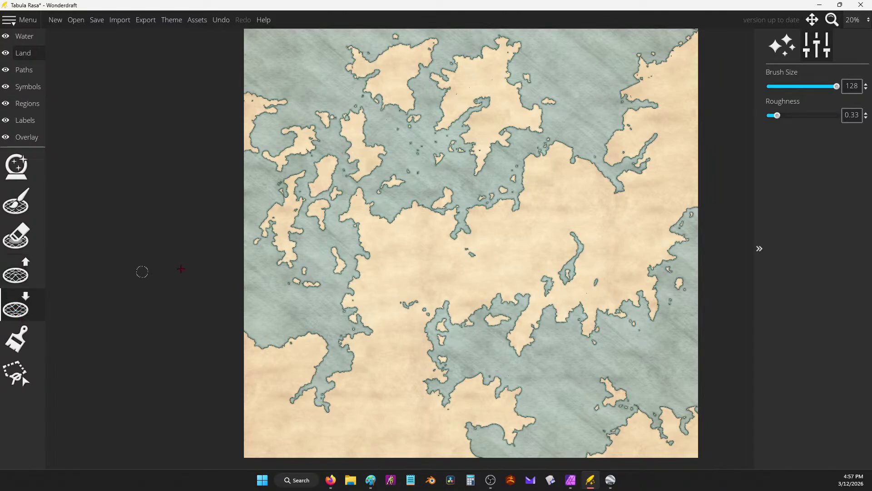
mouse_move(526, 303)
mouse_down()
mouse_move(532, 272)
mouse_move(518, 279)
mouse_move(529, 303)
mouse_move(520, 331)
mouse_move(523, 314)
mouse_move(527, 330)
mouse_move(538, 328)
mouse_move(526, 323)
mouse_move(530, 340)
mouse_move(512, 342)
mouse_move(517, 337)
mouse_up()
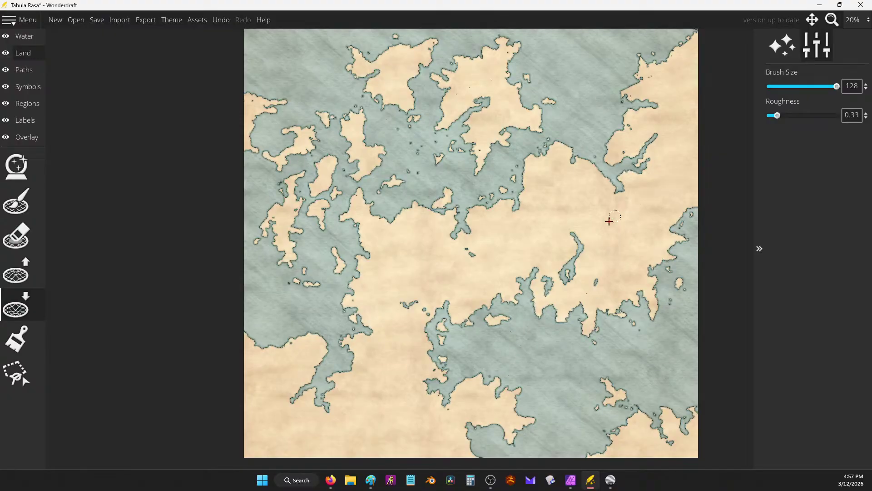
click(16, 200)
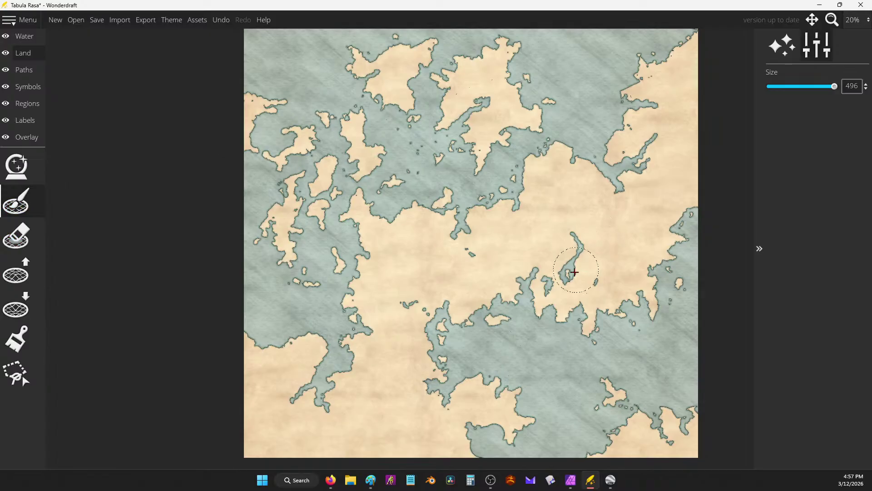
drag(571, 253, 578, 244)
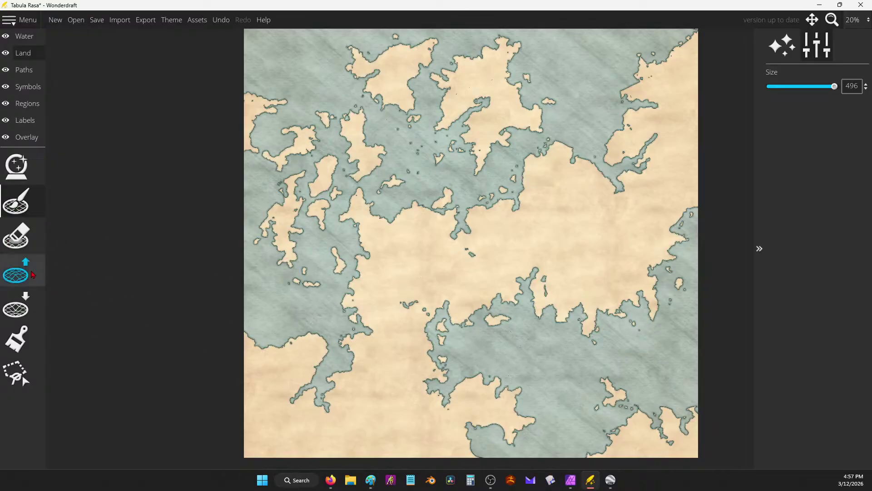
Raise land to extend the southern peninsula northward, add islets toward the southeastern landmass and grow the mainland's south-central spur.
click(17, 272)
mouse_move(477, 382)
mouse_down()
mouse_move(481, 354)
mouse_move(466, 377)
mouse_move(485, 383)
mouse_move(482, 365)
mouse_move(503, 377)
mouse_move(469, 372)
mouse_move(485, 371)
mouse_move(485, 349)
mouse_move(486, 358)
mouse_move(543, 393)
mouse_move(554, 423)
mouse_move(583, 403)
mouse_move(527, 445)
mouse_move(540, 442)
mouse_move(537, 432)
mouse_move(549, 435)
mouse_move(538, 409)
mouse_up()
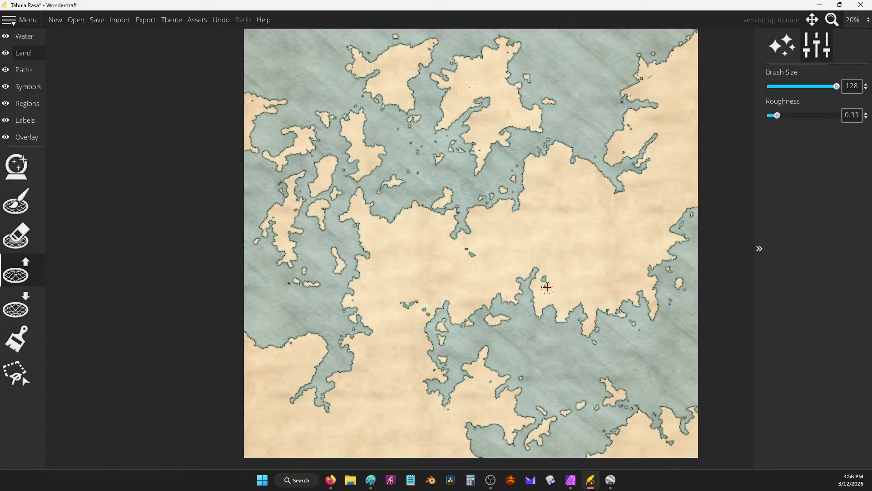
mouse_move(552, 321)
mouse_down()
mouse_move(551, 306)
mouse_move(553, 325)
mouse_move(563, 317)
mouse_move(543, 310)
mouse_move(539, 322)
mouse_move(534, 317)
mouse_move(551, 310)
mouse_up()
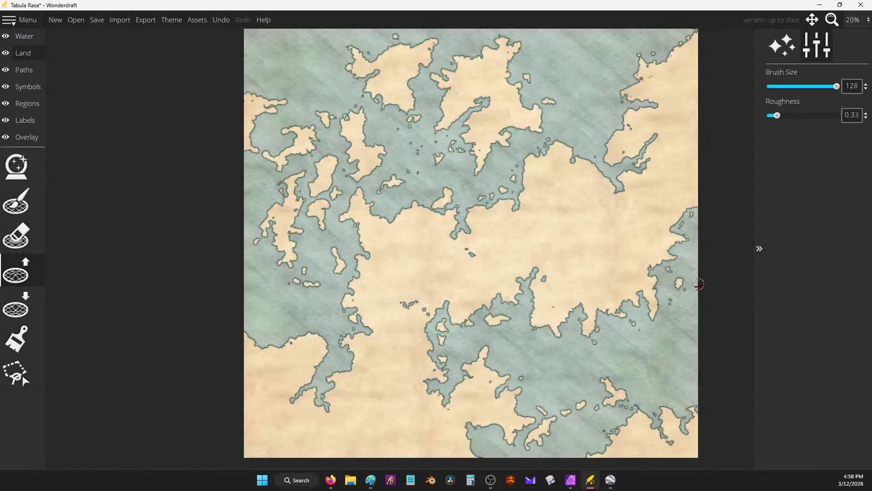
Lower land behind the south-central spur and the southeastern headlands to split them into islands, and nick the southeastern landmass's northern shore.
click(44, 299)
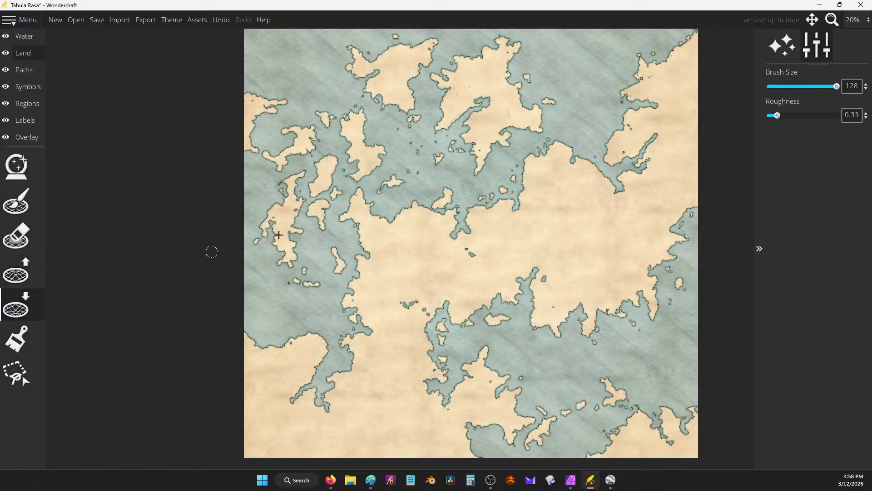
mouse_move(589, 303)
mouse_down()
mouse_move(556, 301)
mouse_move(566, 316)
mouse_move(576, 311)
mouse_move(531, 282)
mouse_move(530, 310)
mouse_move(562, 307)
mouse_move(530, 303)
mouse_move(546, 304)
mouse_move(529, 298)
mouse_move(559, 292)
mouse_up()
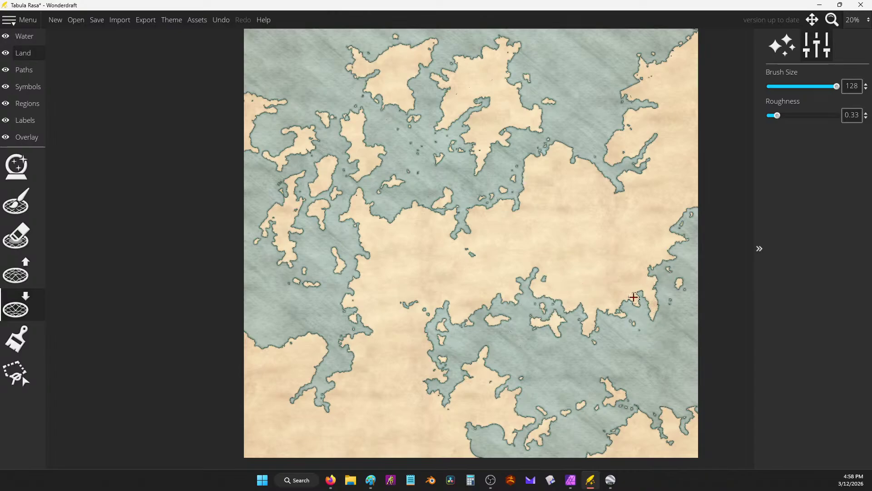
mouse_move(633, 297)
mouse_down()
mouse_move(656, 269)
mouse_move(625, 306)
mouse_move(644, 280)
mouse_move(633, 295)
mouse_up()
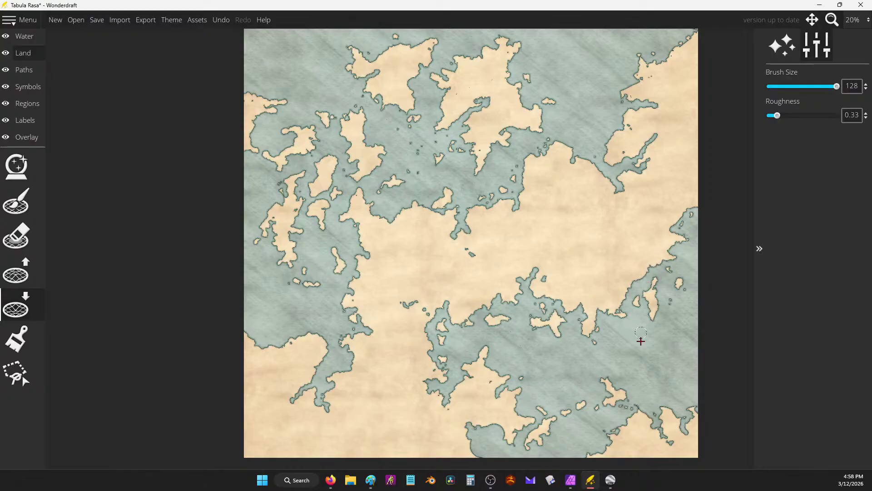
mouse_move(632, 405)
mouse_down()
mouse_move(636, 422)
mouse_move(647, 413)
mouse_move(627, 422)
mouse_up()
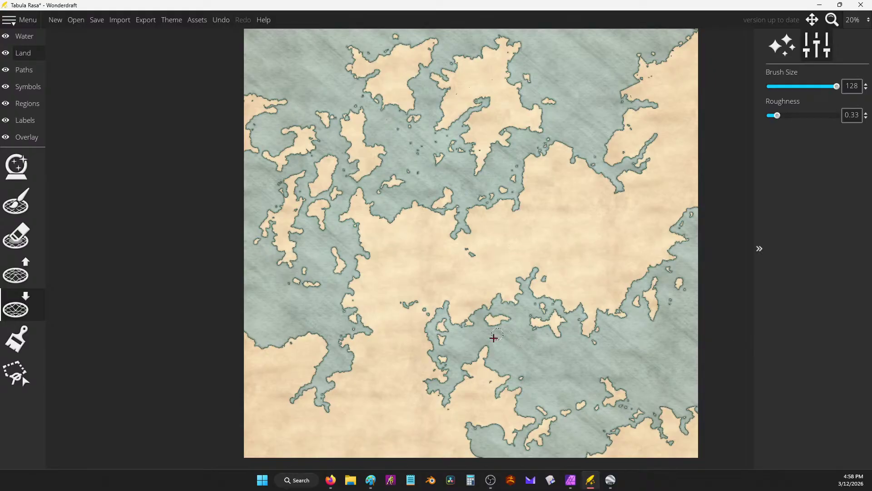
Switch to Affinity Photo, set the paint brush to light red (RGB 255, 107, 107) and add a pixel layer above the arctic map.
key(alt+Tab)
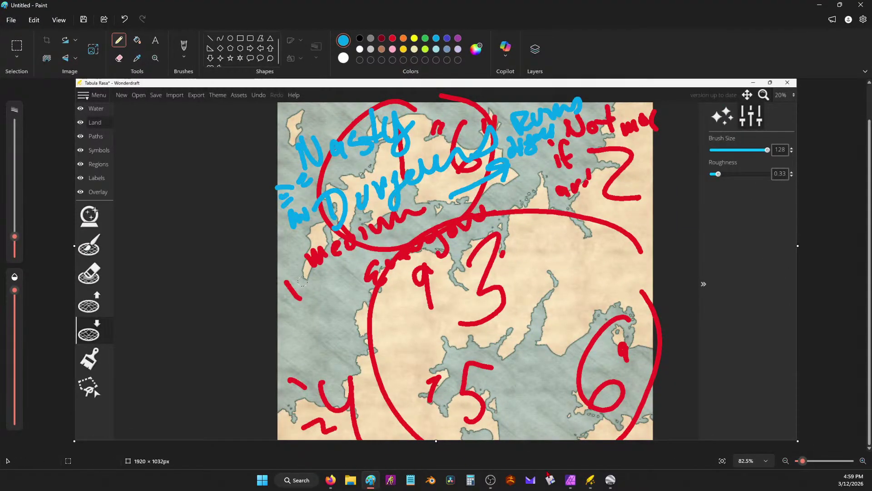
mouse_move(590, 480)
click(571, 479)
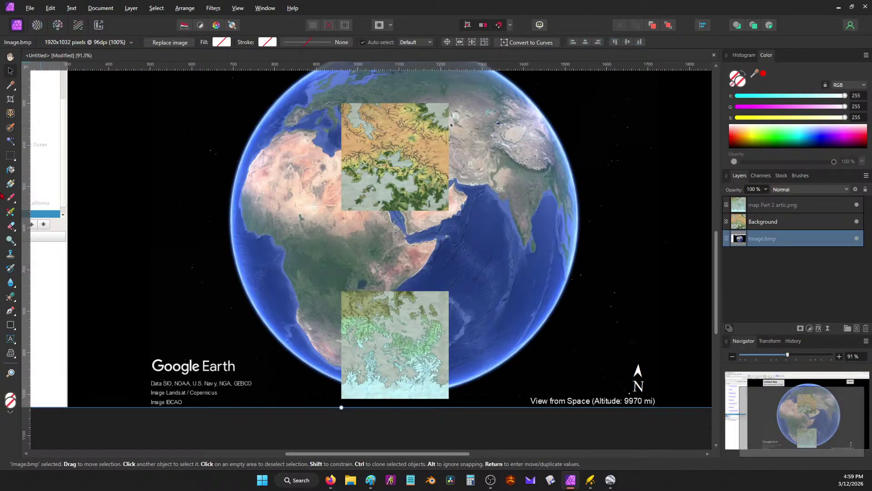
key(b)
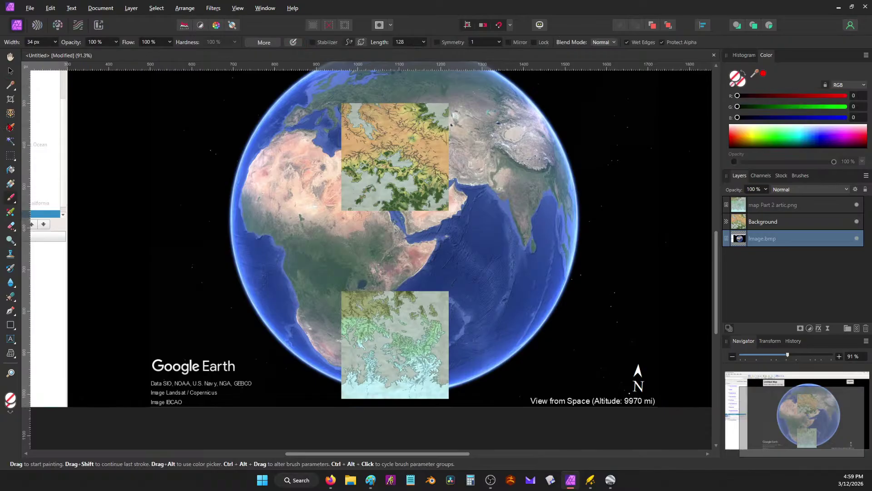
drag(801, 137, 730, 131)
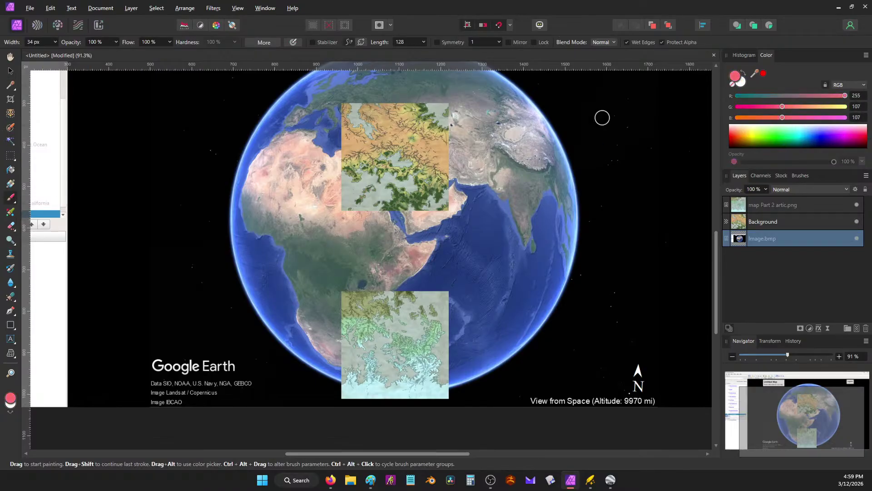
click(534, 195)
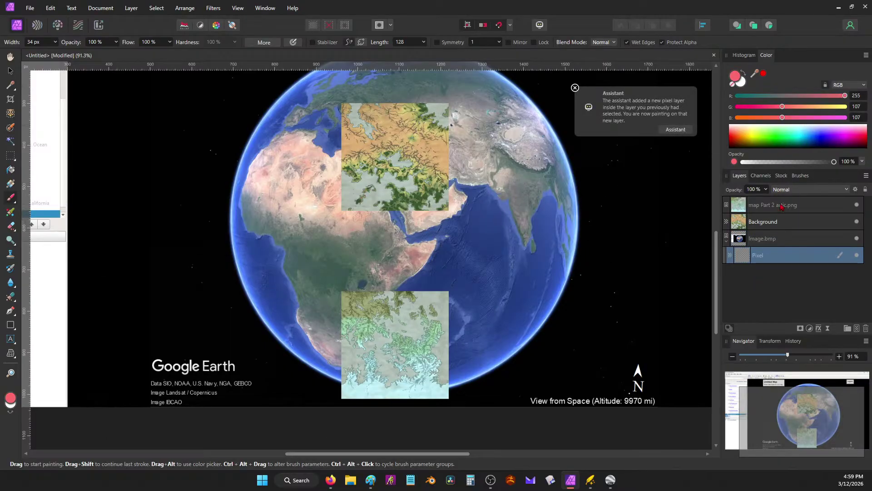
click(781, 206)
click(857, 329)
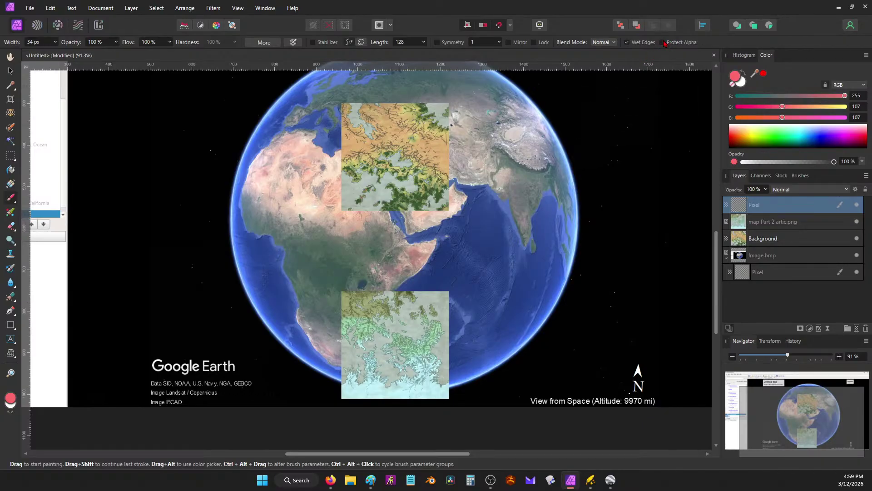
Paint light-red marks on the globe west, northeast and north of the upper map overlay, and return to Wonderdraft.
mouse_move(305, 184)
mouse_down()
mouse_move(354, 183)
mouse_move(338, 191)
mouse_up()
click(404, 183)
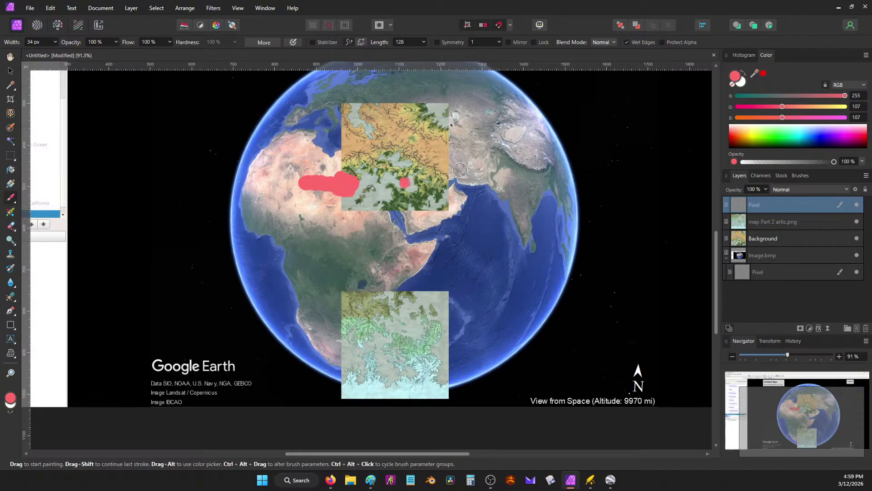
key(ctrl+z)
drag(557, 95, 454, 98)
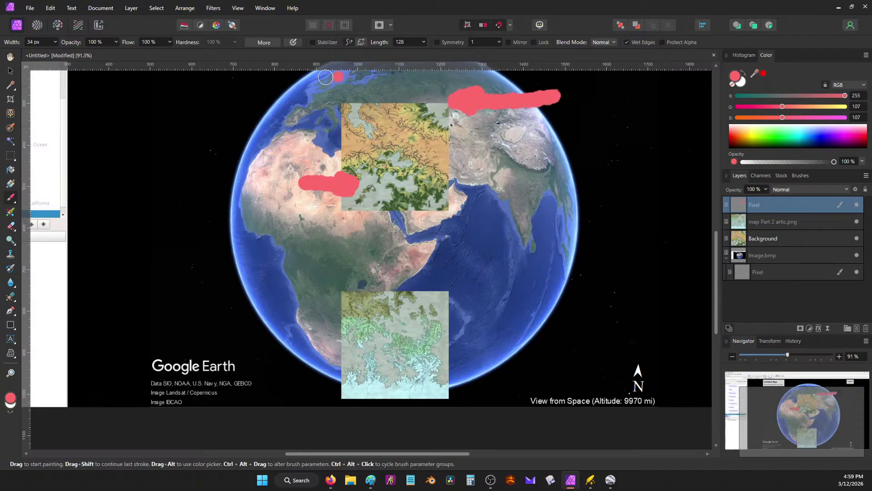
drag(391, 85, 358, 82)
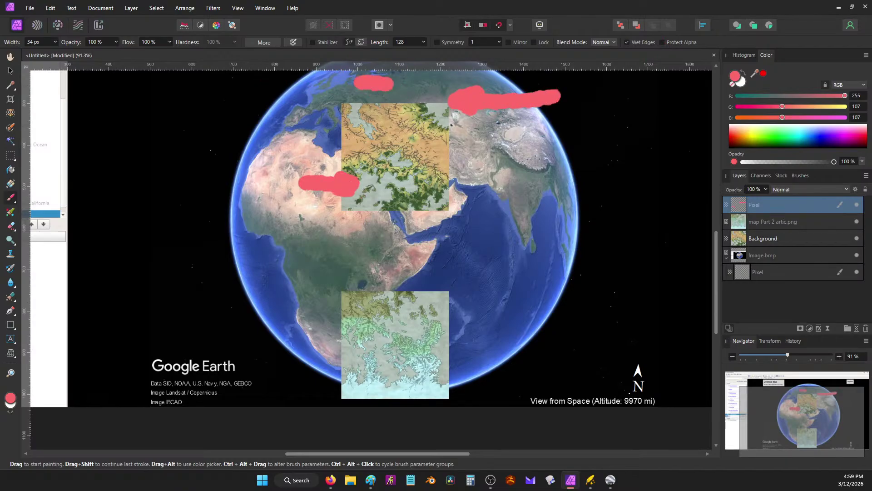
click(838, 8)
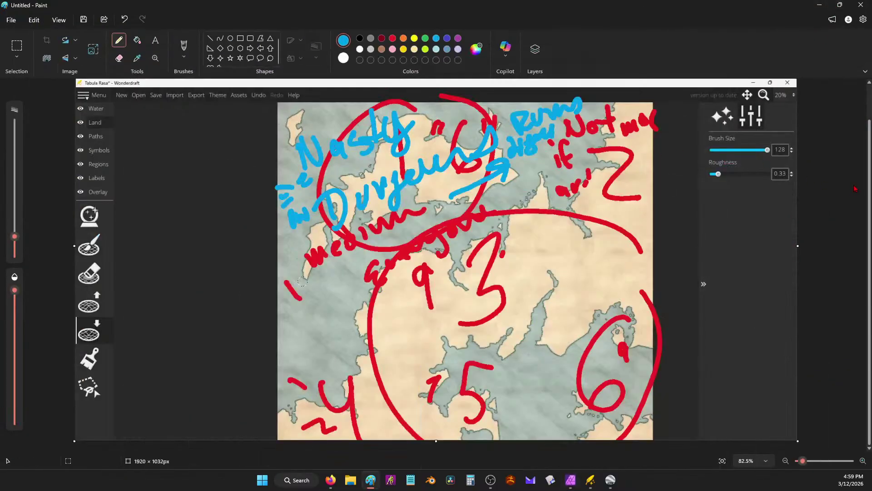
click(820, 5)
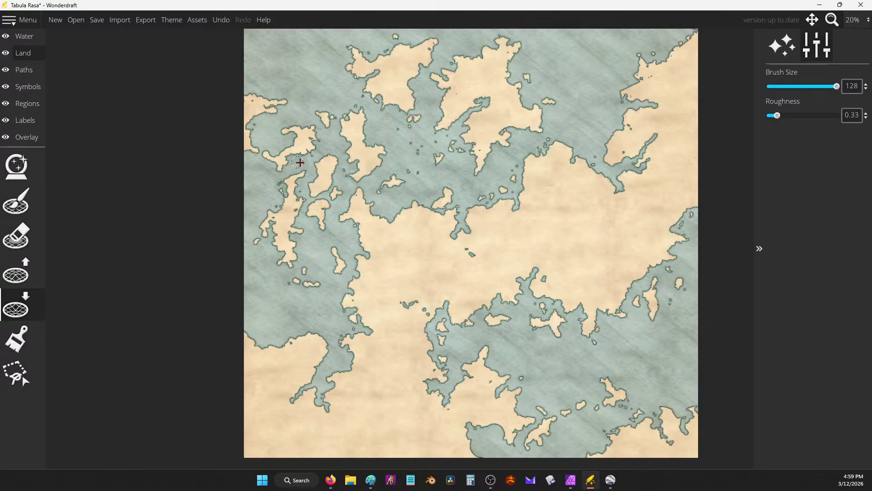
Erase the oval island and the smaller islands beneath it in the northwestern strait with the size 227 eraser.
click(16, 235)
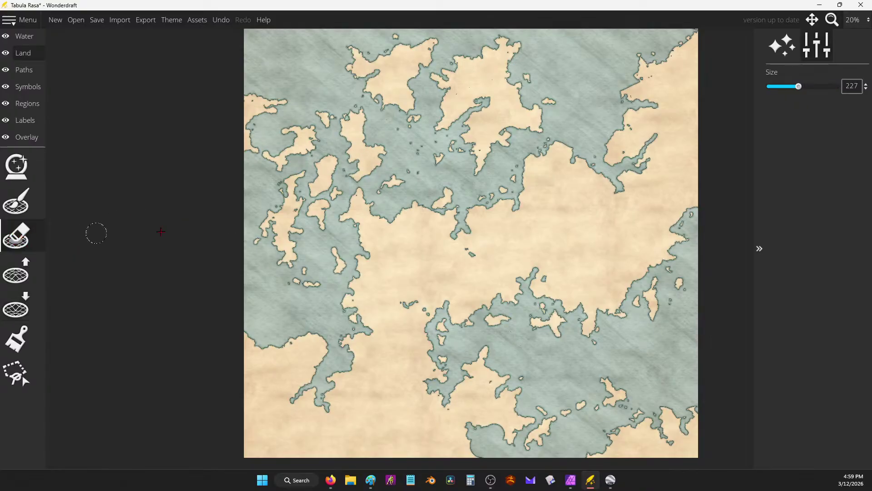
mouse_move(322, 169)
mouse_down()
mouse_move(317, 190)
mouse_move(329, 162)
mouse_move(322, 180)
mouse_move(338, 188)
mouse_move(323, 187)
mouse_move(317, 218)
mouse_move(327, 189)
mouse_up()
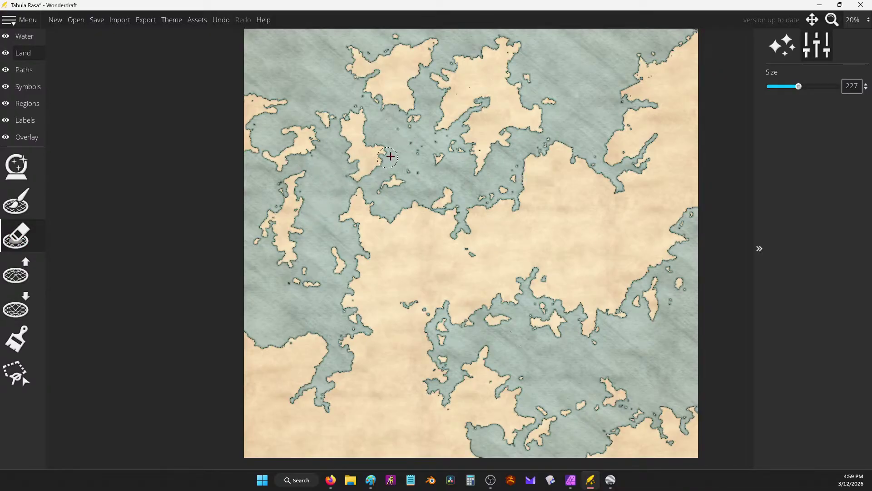
Try erasing the remaining northwestern islands and the land at the map's western edge, and undo both erasures.
mouse_move(390, 156)
mouse_down()
mouse_move(347, 165)
mouse_move(358, 172)
mouse_move(364, 132)
mouse_move(342, 131)
mouse_move(357, 124)
mouse_move(357, 162)
mouse_move(347, 128)
mouse_move(325, 110)
mouse_move(331, 120)
mouse_move(275, 146)
mouse_move(274, 160)
mouse_move(340, 131)
mouse_up()
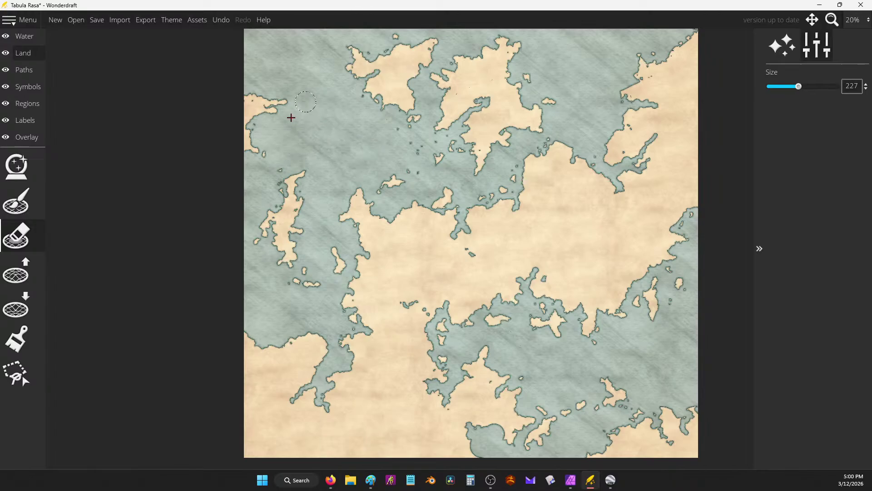
mouse_move(291, 117)
mouse_down()
mouse_move(259, 107)
mouse_move(286, 82)
mouse_move(263, 79)
mouse_move(234, 146)
mouse_up()
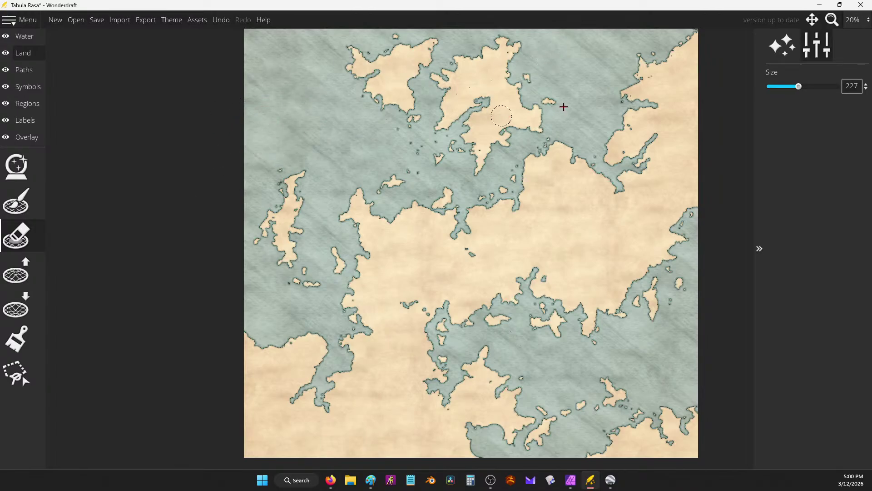
key(ctrl+z)
key(ctrl+z)
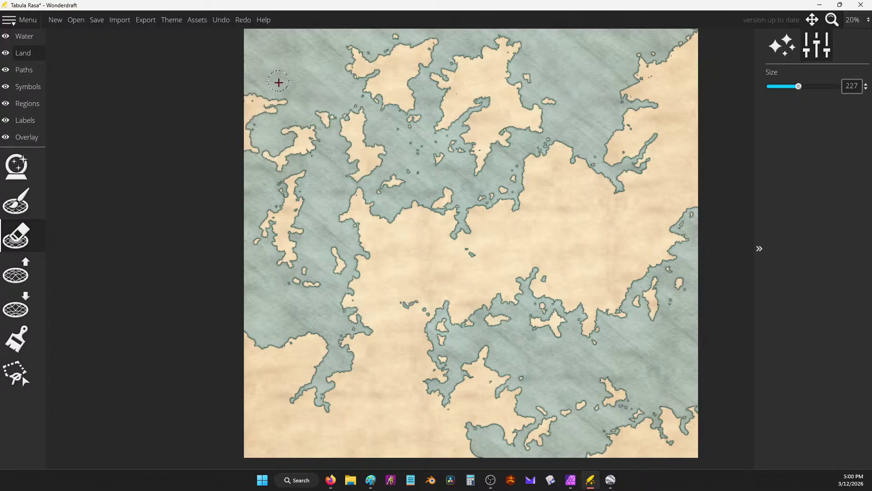
key(ctrl+y)
key(ctrl+y)
key(ctrl+z)
key(ctrl+z)
Erase the tall island directly north of the mainland's northwestern tip, leaving the curved island to its west.
mouse_move(321, 119)
mouse_down()
mouse_move(368, 50)
mouse_move(354, 160)
mouse_move(355, 144)
mouse_move(371, 160)
mouse_move(350, 177)
mouse_up()
key(ctrl+z)
drag(347, 120, 447, 124)
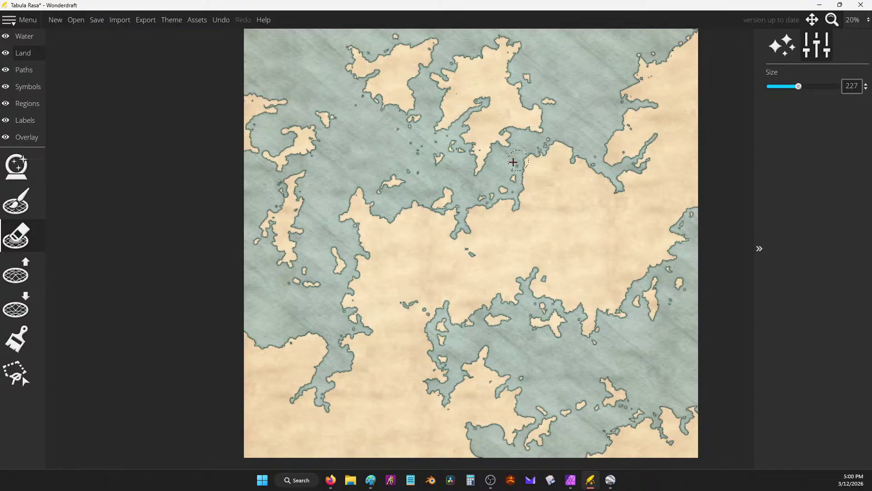
Extend the southern sea's inlet southwest into the mainland by lowering land with brush size 128 and roughness 0.33.
scroll(745, 137, down, 1)
scroll(584, 135, up, 2)
scroll(580, 136, down, 1)
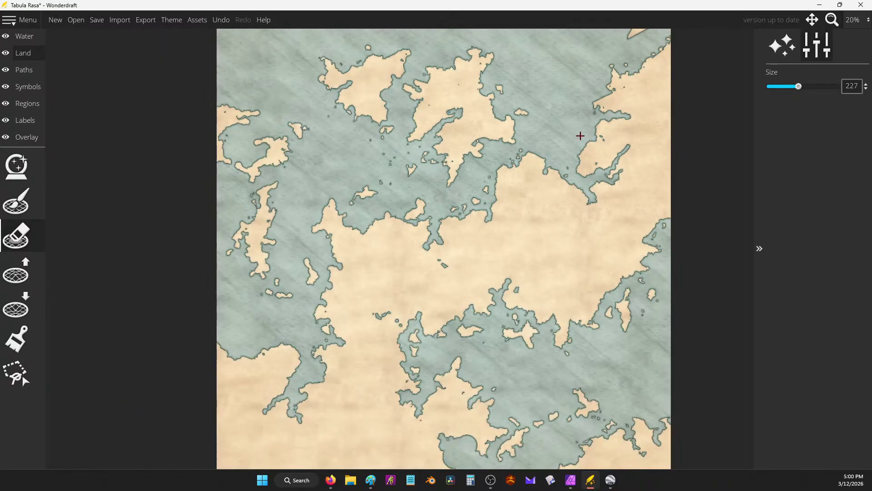
scroll(580, 136, up, 1)
scroll(557, 125, up, 2)
scroll(557, 195, down, 4)
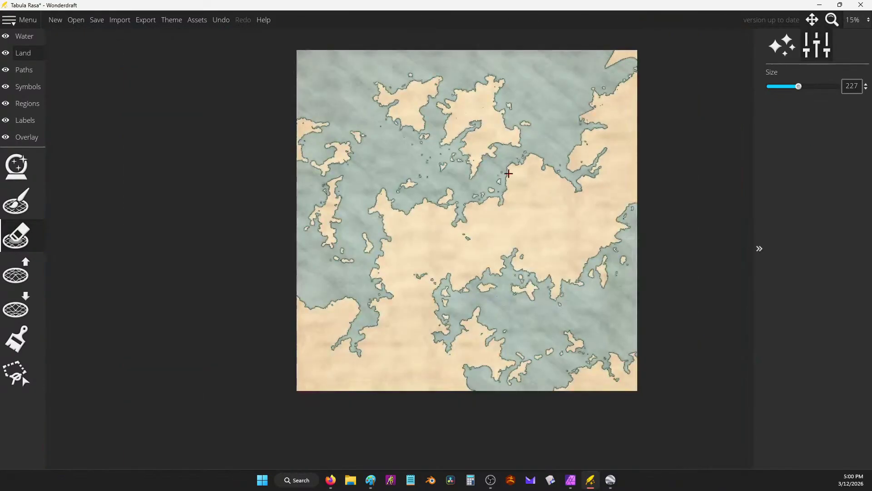
click(22, 300)
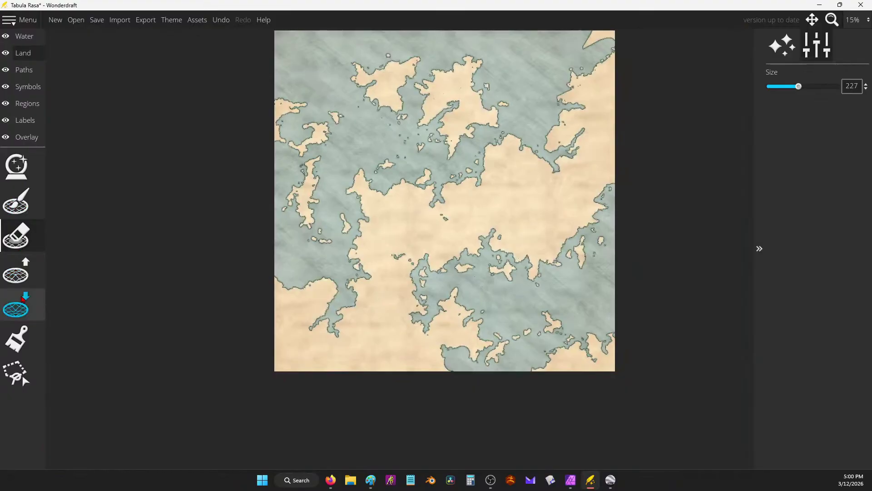
scroll(489, 291, up, 3)
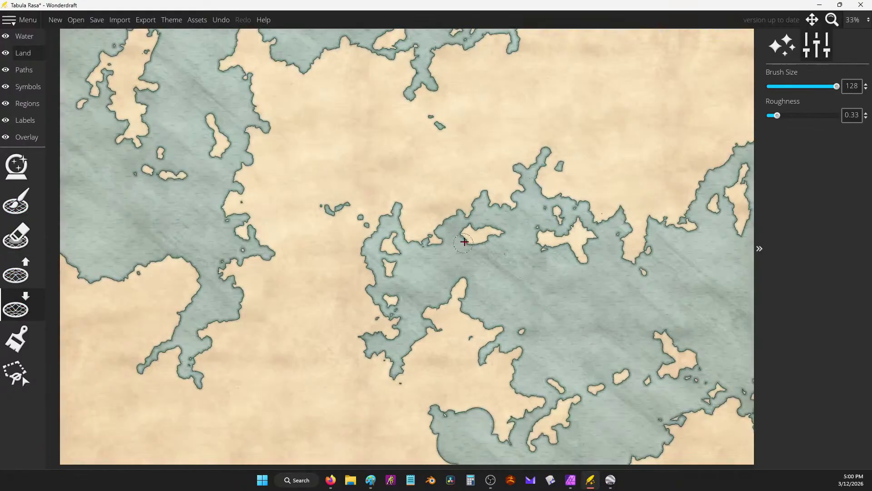
mouse_move(319, 373)
mouse_down()
mouse_move(368, 352)
mouse_move(337, 363)
mouse_move(345, 370)
mouse_up()
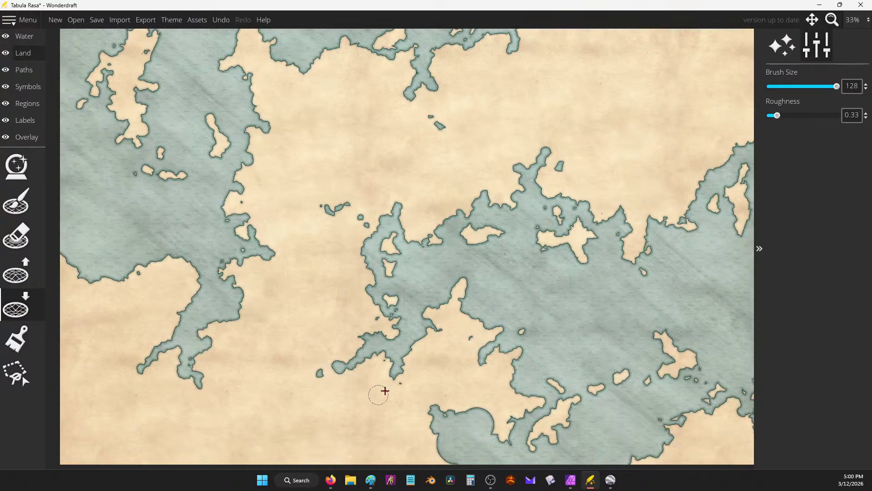
Break up the northern and eastern coastline of the southwestern landmass with the land-lowering brush.
scroll(466, 294, down, 3)
scroll(404, 236, up, 3)
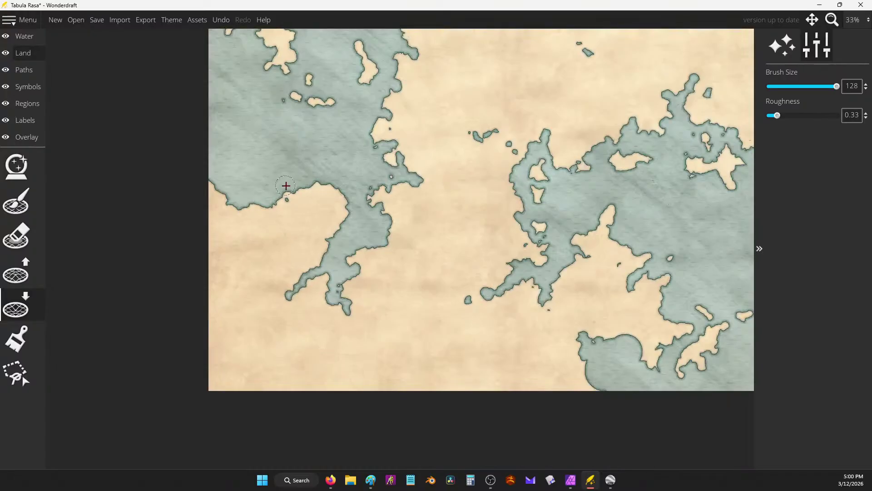
mouse_move(285, 187)
mouse_down()
mouse_move(299, 211)
mouse_move(315, 189)
mouse_move(330, 192)
mouse_move(333, 230)
mouse_move(320, 250)
mouse_move(341, 225)
mouse_move(338, 192)
mouse_up()
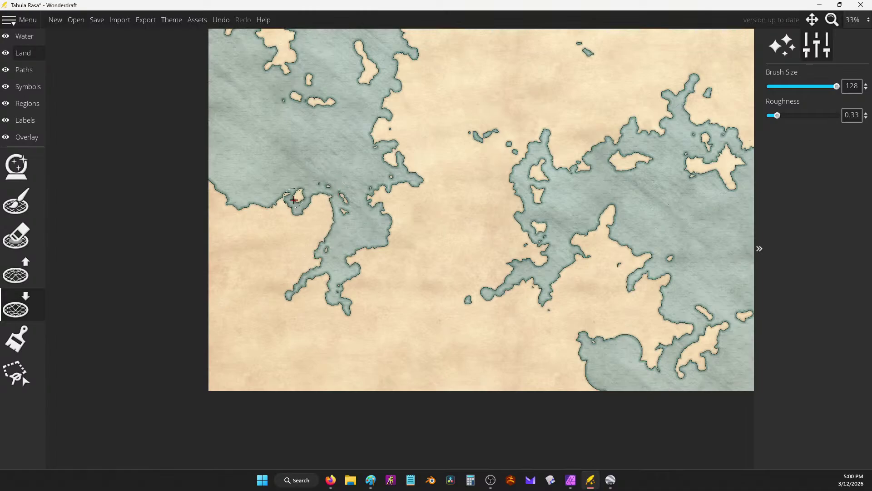
Try carving the northeastern inlet further inland and, at roughness 0.51, through to the map's eastern edge, and undo these strokes.
scroll(294, 199, down, 3)
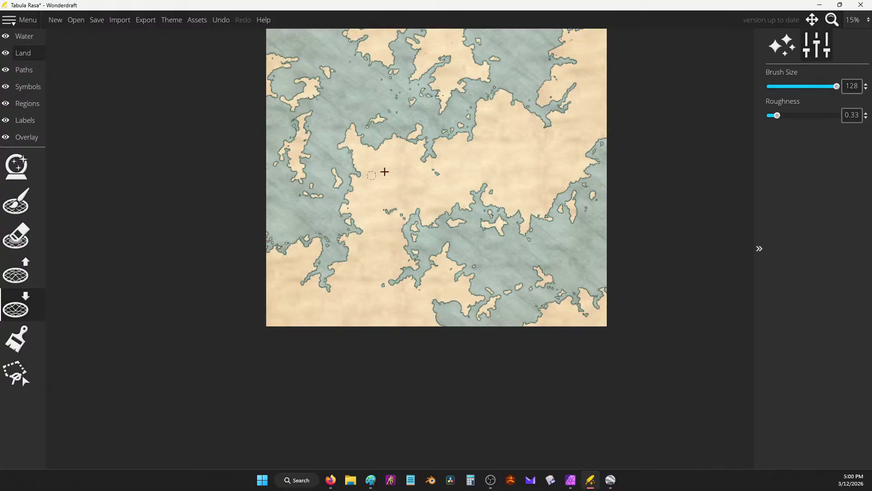
scroll(501, 199, up, 3)
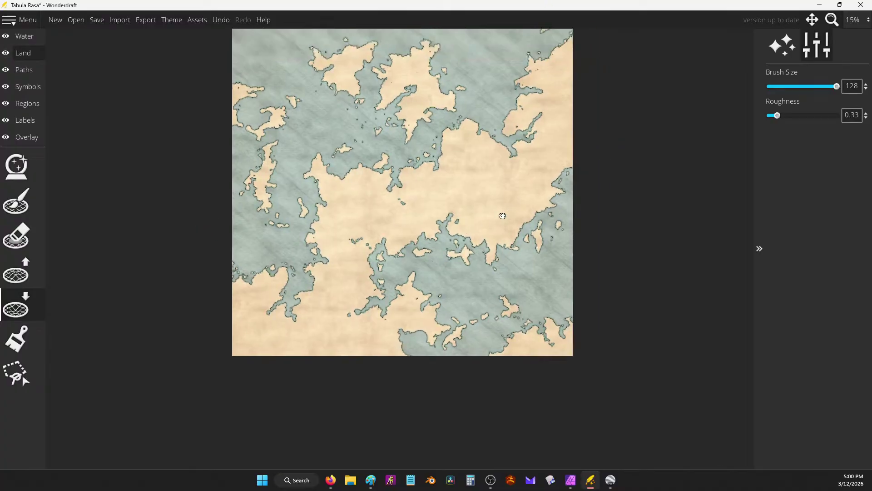
mouse_move(429, 212)
mouse_down()
mouse_move(444, 179)
mouse_move(455, 193)
mouse_up()
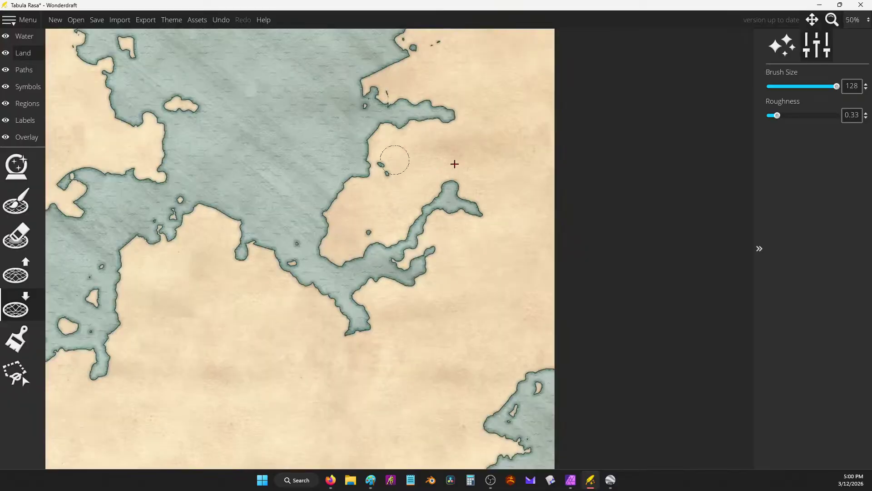
key(ctrl+z)
mouse_move(551, 205)
mouse_down()
mouse_move(520, 222)
mouse_move(460, 208)
mouse_move(444, 214)
mouse_up()
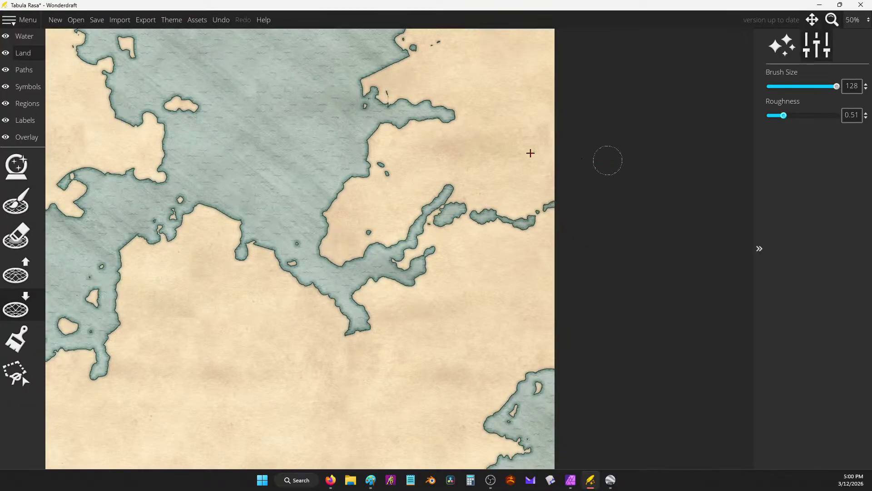
key(ctrl+z)
Paint land over the long northeastern arm of the inlet with the size 496 land brush.
click(16, 201)
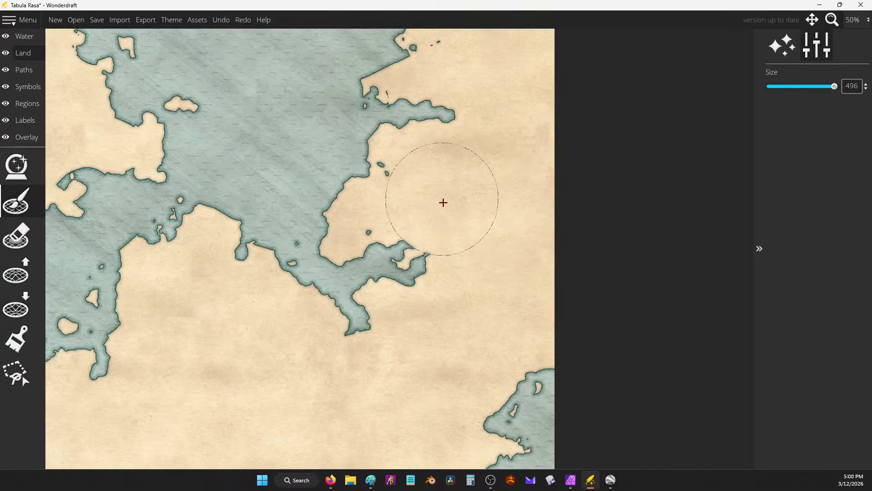
drag(443, 202, 380, 150)
scroll(516, 163, down, 5)
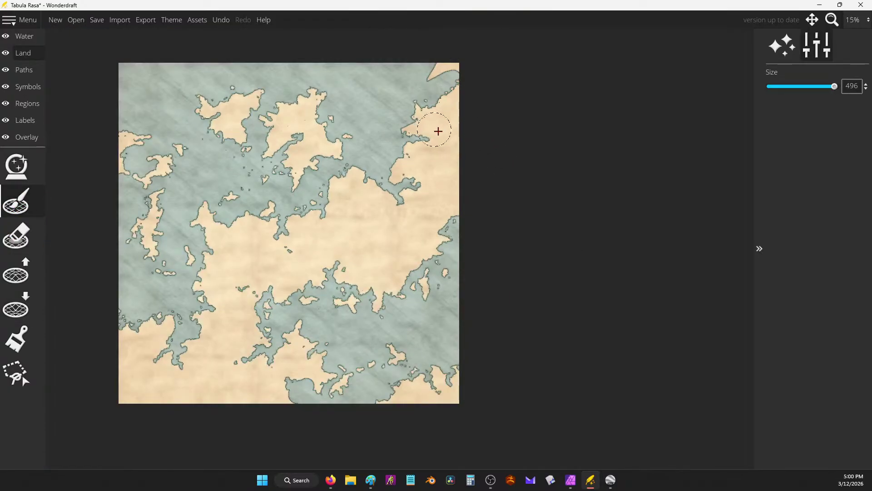
Lower land along the mainland's southern coast near the star-shaped island and widen the southwestern inlet, using size 128 and roughness 0.51.
click(29, 308)
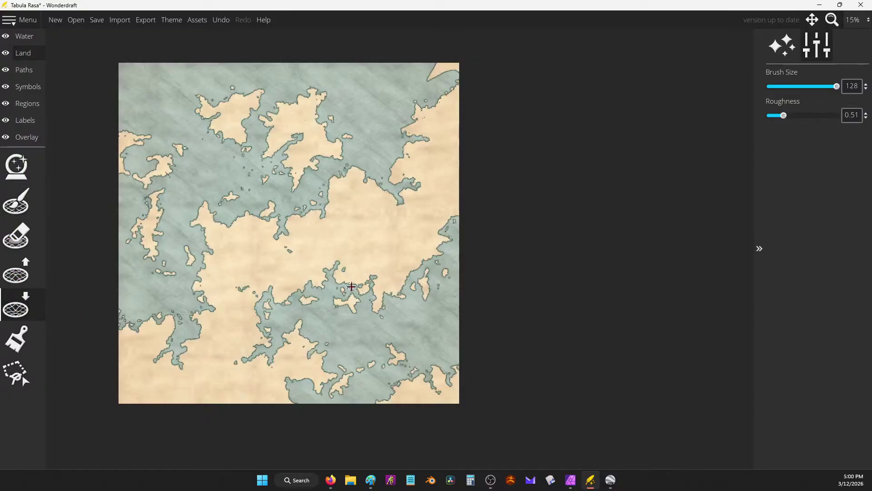
drag(351, 286, 362, 283)
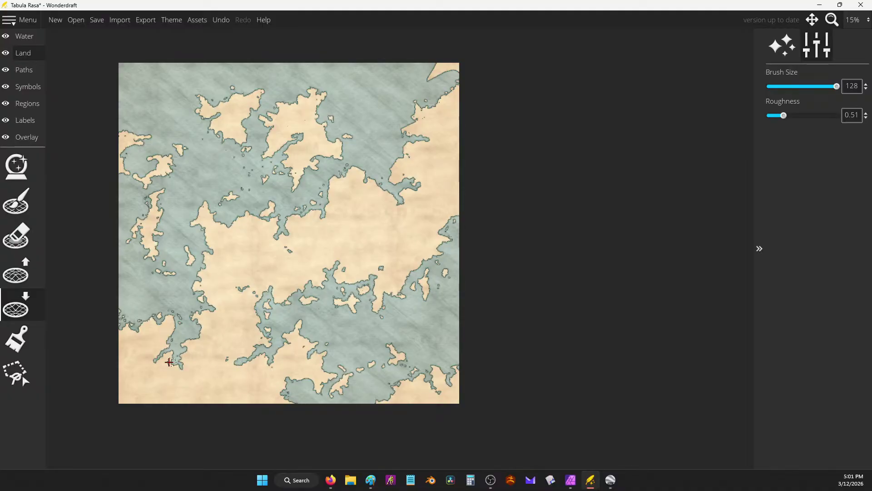
drag(151, 362, 154, 363)
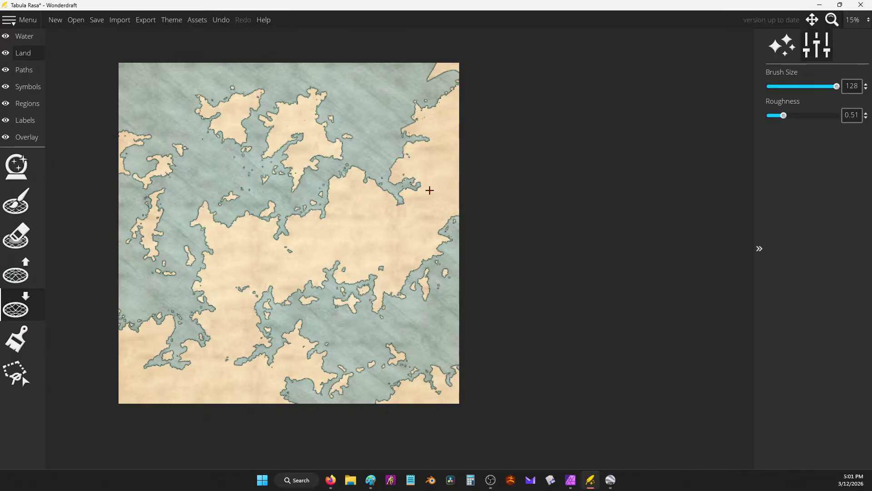
Paint the southern lands and the mainland's southern half sandy brown with the ground brush at size 512.
scroll(440, 219, up, 1)
scroll(359, 200, down, 1)
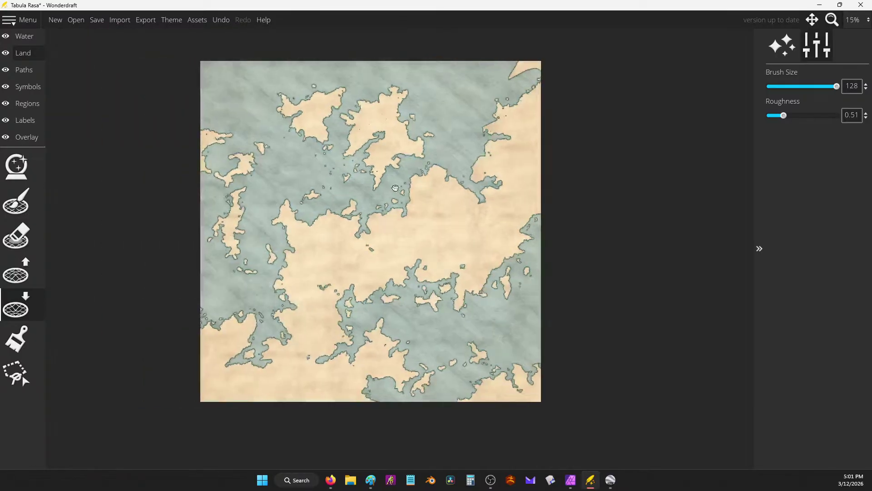
scroll(420, 196, up, 1)
scroll(454, 245, up, 1)
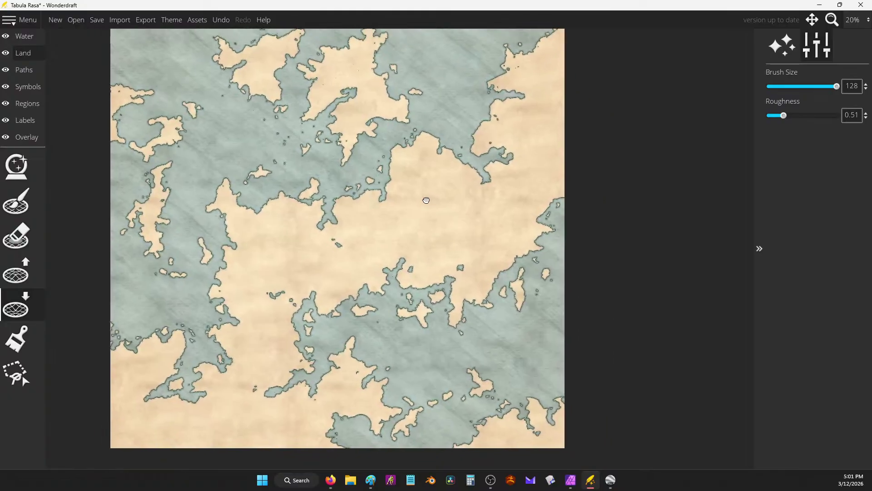
scroll(316, 154, down, 1)
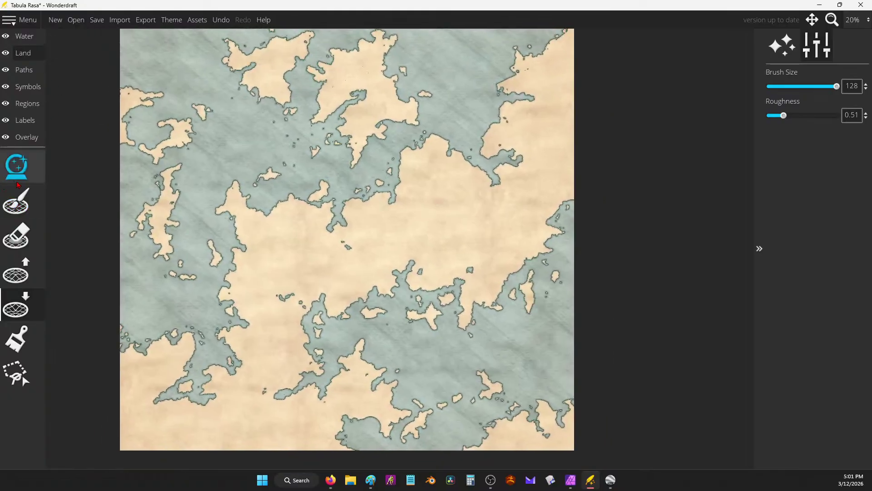
click(25, 54)
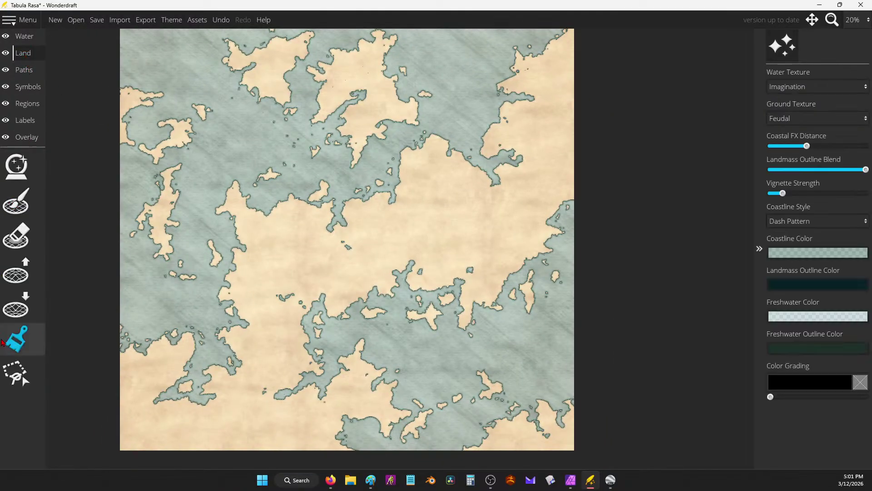
click(16, 339)
scroll(803, 408, down, 1)
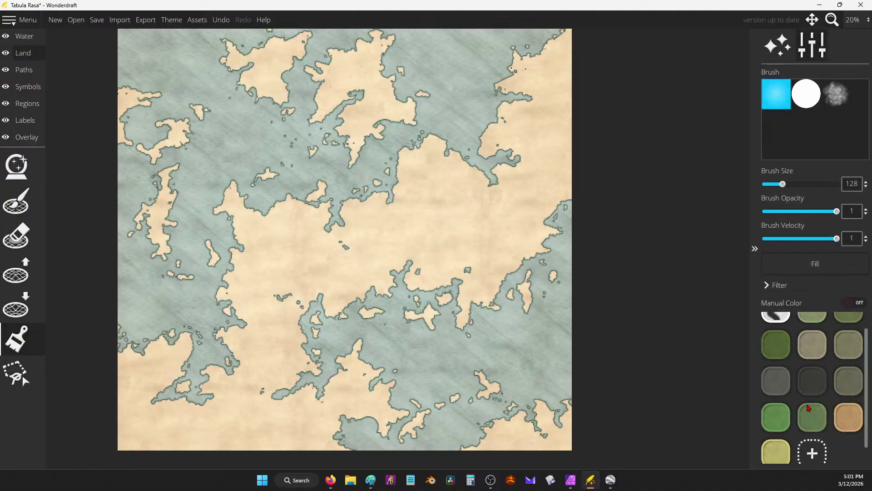
click(848, 402)
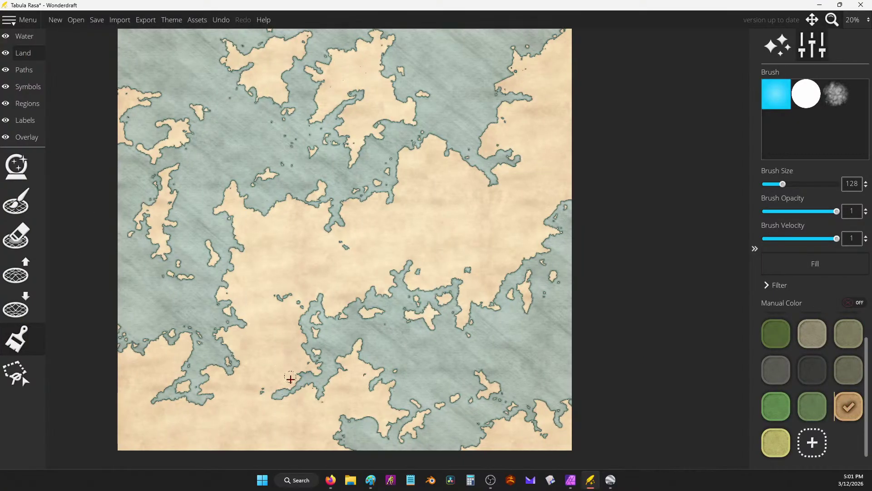
drag(814, 184, 840, 184)
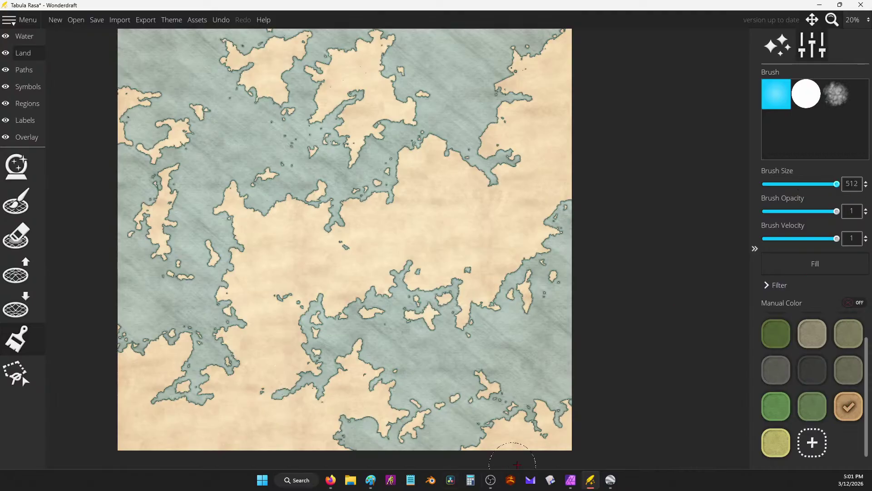
mouse_move(563, 434)
mouse_down()
mouse_move(278, 437)
mouse_move(156, 381)
mouse_move(236, 438)
mouse_move(337, 381)
mouse_move(471, 389)
mouse_move(248, 389)
mouse_move(165, 436)
mouse_move(321, 393)
mouse_move(253, 406)
mouse_move(299, 408)
mouse_up()
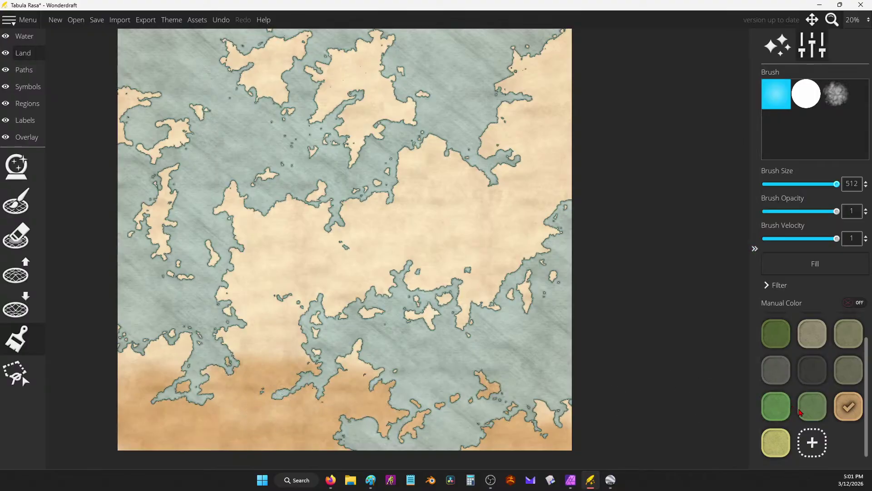
mouse_move(224, 331)
mouse_down()
mouse_move(452, 311)
mouse_move(360, 254)
mouse_move(312, 332)
mouse_move(352, 297)
mouse_move(310, 305)
mouse_move(255, 346)
mouse_move(174, 344)
mouse_move(227, 303)
mouse_move(340, 368)
mouse_move(629, 233)
mouse_move(496, 261)
mouse_move(569, 199)
mouse_move(554, 181)
mouse_move(339, 266)
mouse_move(359, 279)
mouse_up()
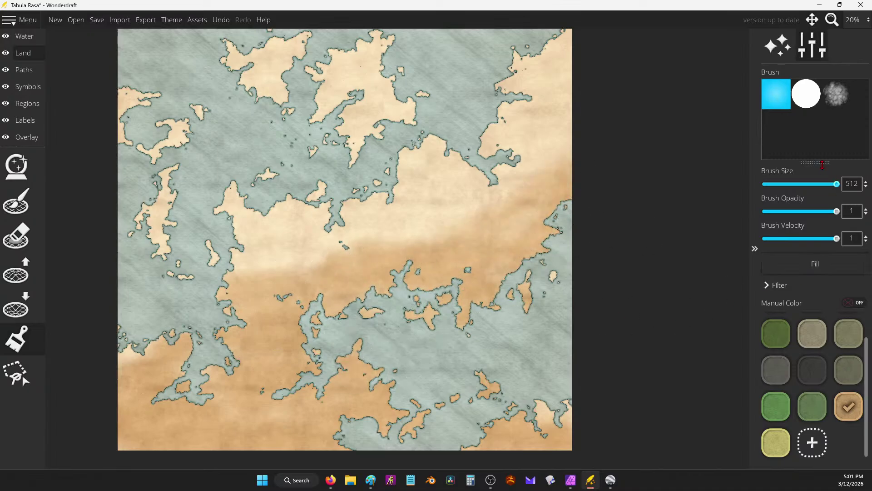
Paint a dark green belt across the middle of the mainland with brush opacity 0.39.
drag(836, 211, 788, 211)
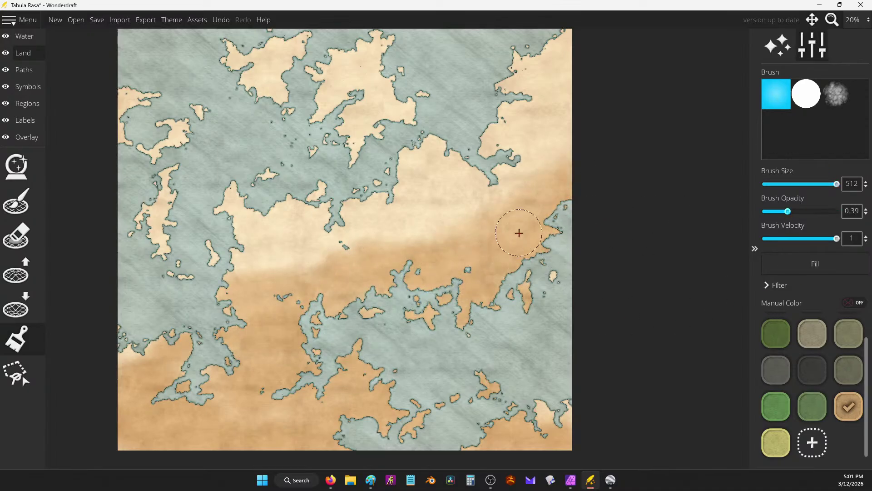
click(790, 336)
mouse_move(545, 229)
mouse_down()
mouse_move(513, 227)
mouse_move(492, 208)
mouse_move(543, 268)
mouse_move(396, 285)
mouse_move(268, 283)
mouse_move(290, 308)
mouse_move(263, 355)
mouse_move(277, 271)
mouse_move(445, 243)
mouse_move(368, 223)
mouse_move(322, 238)
mouse_move(348, 290)
mouse_move(475, 209)
mouse_move(535, 238)
mouse_move(506, 206)
mouse_move(227, 230)
mouse_move(250, 257)
mouse_move(279, 265)
mouse_up()
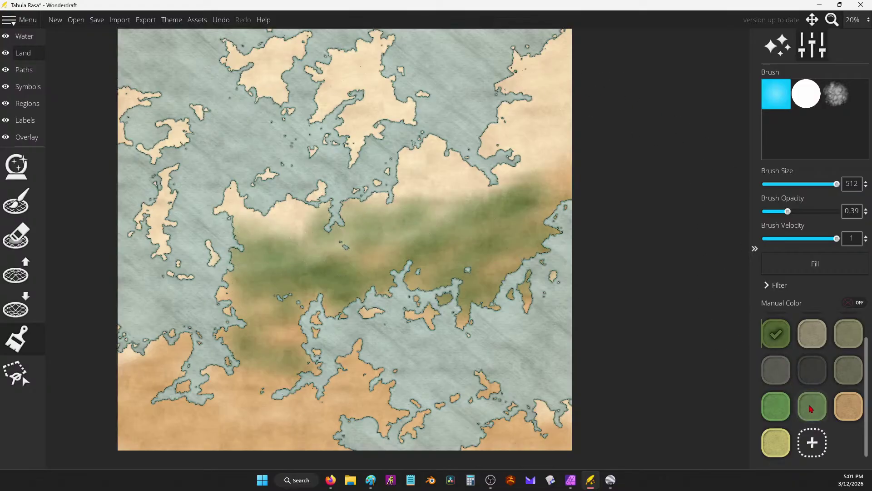
Paint the northern lands, western islands and southern coastal fringes in the brighter green ground colour.
click(776, 405)
mouse_move(438, 157)
mouse_down()
mouse_move(405, 176)
mouse_move(520, 173)
mouse_move(536, 141)
mouse_move(529, 86)
mouse_move(365, 182)
mouse_move(182, 227)
mouse_move(161, 145)
mouse_move(84, 47)
mouse_move(121, 136)
mouse_move(173, 182)
mouse_move(132, 282)
mouse_move(196, 319)
mouse_move(280, 195)
mouse_move(268, 148)
mouse_move(312, 91)
mouse_move(409, 70)
mouse_move(347, 39)
mouse_move(278, 194)
mouse_move(274, 148)
mouse_move(334, 249)
mouse_move(381, 250)
mouse_move(227, 304)
mouse_move(255, 308)
mouse_move(150, 207)
mouse_move(453, 78)
mouse_up()
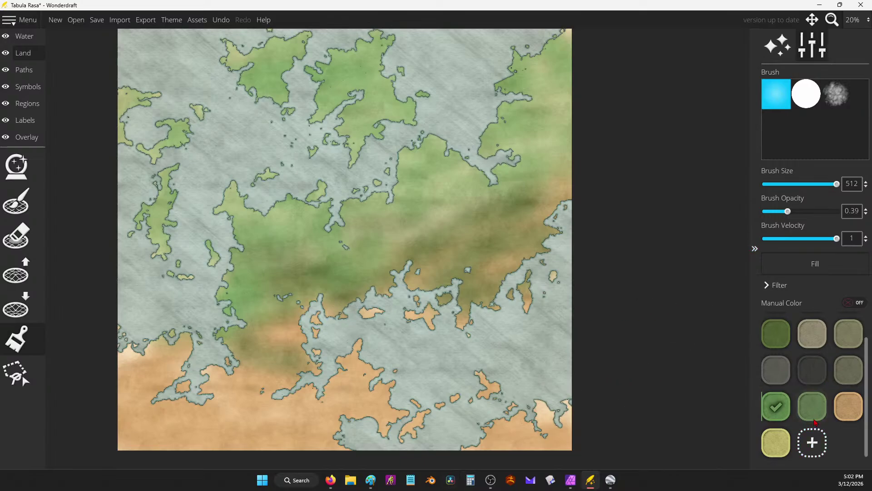
mouse_move(428, 364)
mouse_down()
mouse_move(393, 390)
mouse_move(386, 353)
mouse_move(355, 369)
mouse_move(314, 331)
mouse_up()
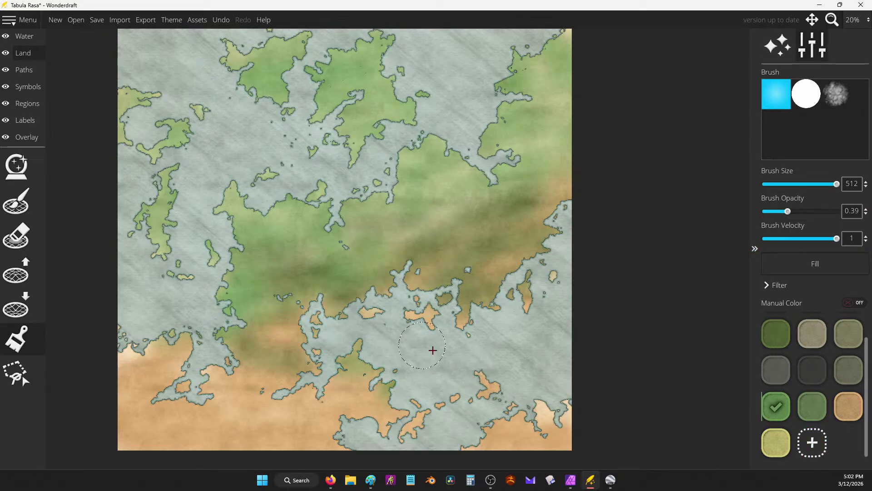
mouse_move(502, 419)
mouse_down()
mouse_move(515, 394)
mouse_move(536, 407)
mouse_move(578, 399)
mouse_up()
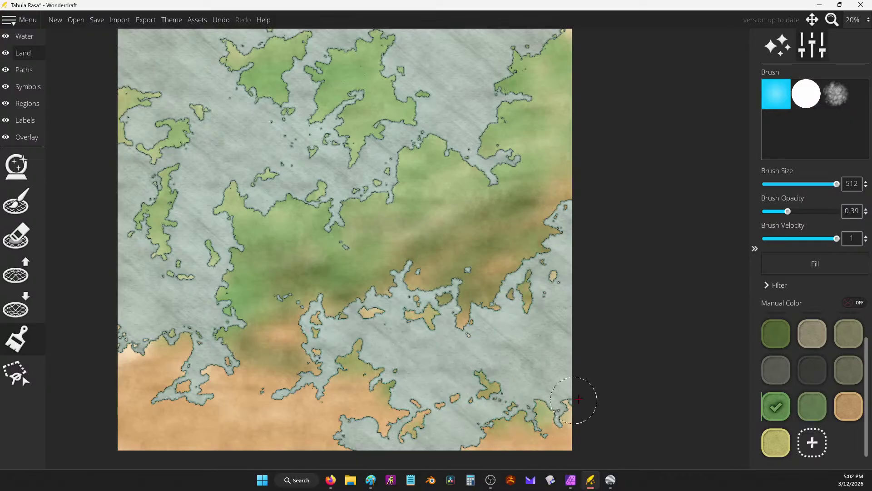
click(162, 345)
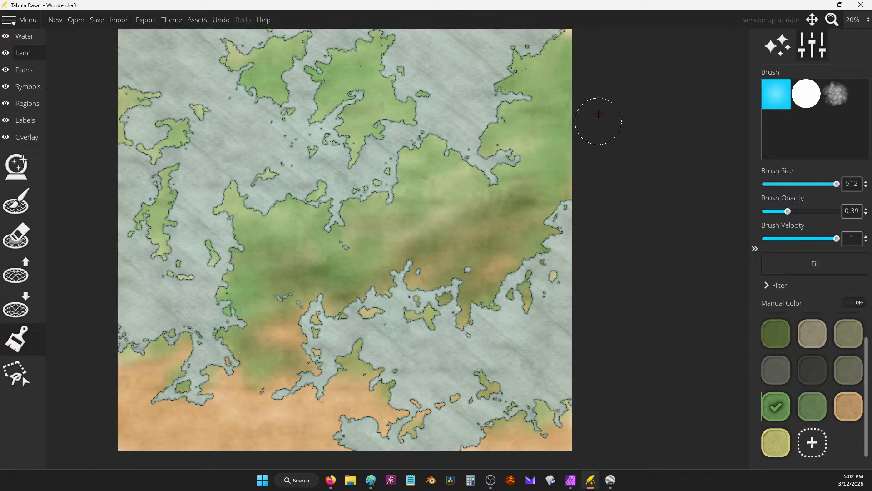
Open Wonderdraft's label tools, roll a second ten-sided die in Firefox's Google dice roller, and return to Wonderdraft.
click(31, 121)
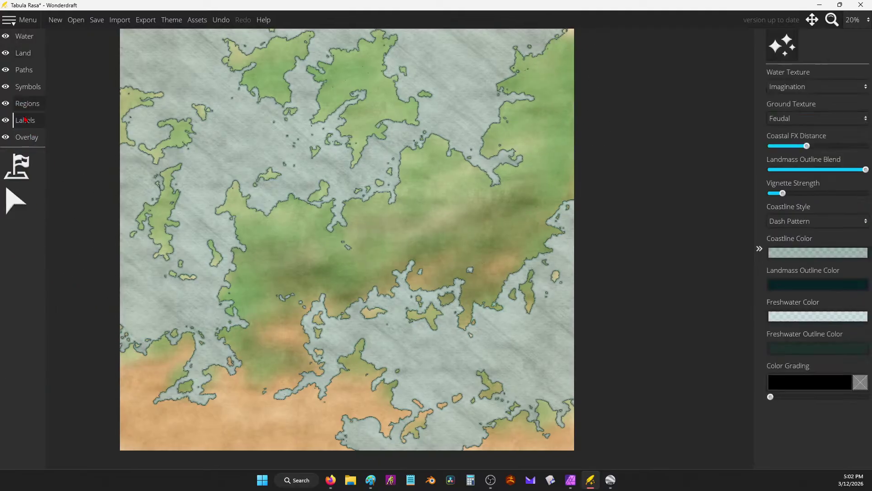
click(330, 479)
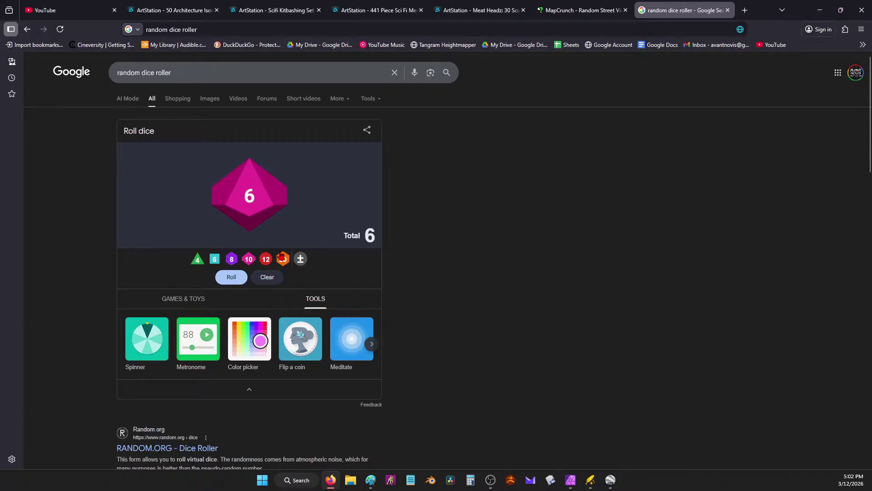
click(247, 261)
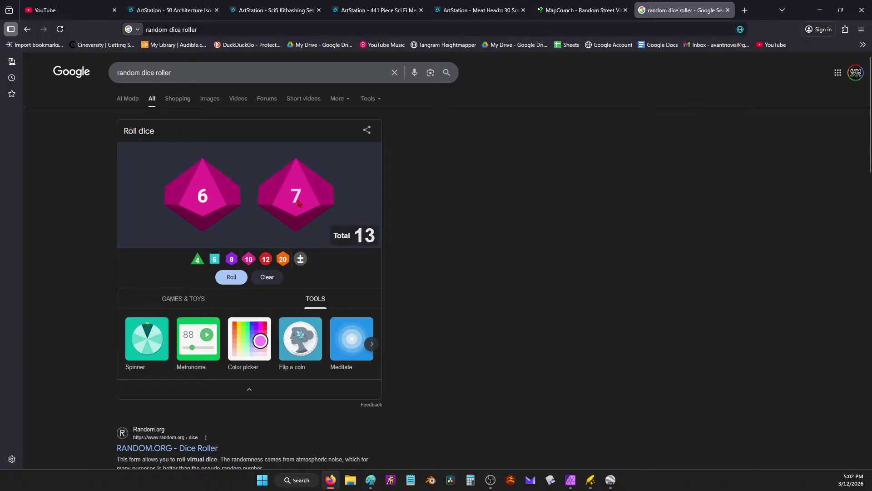
click(820, 10)
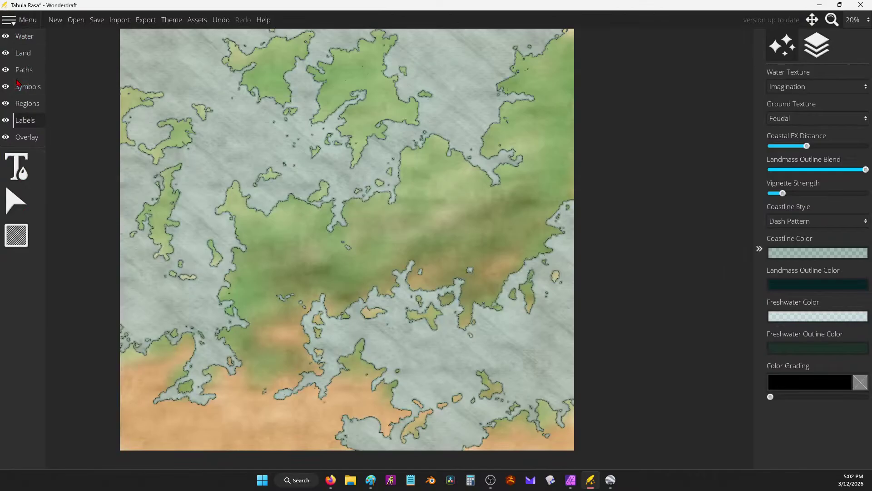
Switch to the mountain symbol brush and choose the smooth single-peak mountain symbol.
click(17, 83)
click(11, 242)
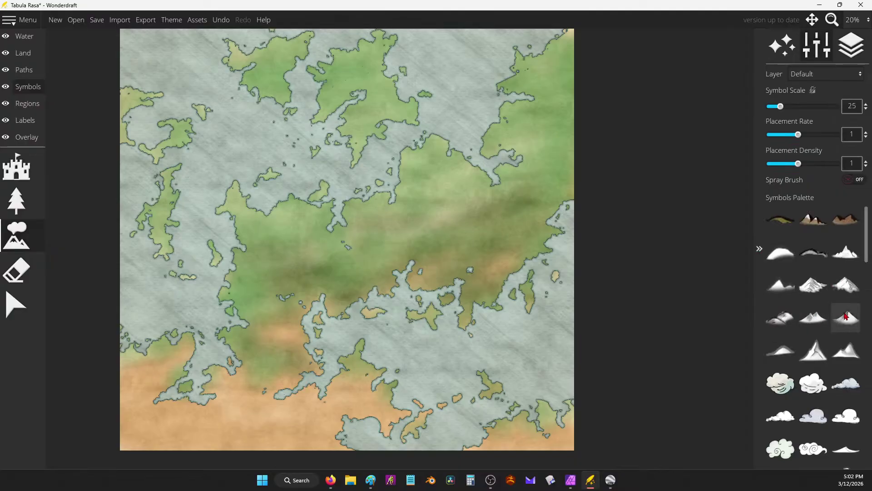
click(837, 322)
Try strokes of the smooth single-peak and craggy mountain symbols on the eastern mainland, undoing each one.
scroll(627, 162, up, 10)
drag(467, 179, 331, 399)
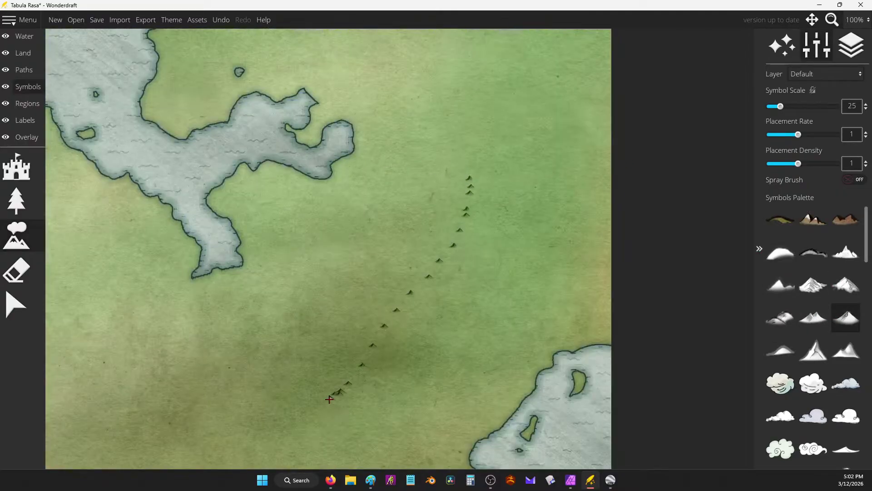
scroll(504, 213, up, 4)
key(ctrl+z)
click(813, 285)
mouse_move(515, 123)
mouse_down()
mouse_move(453, 241)
mouse_move(345, 363)
mouse_up()
key(ctrl+z)
scroll(500, 227, down, 4)
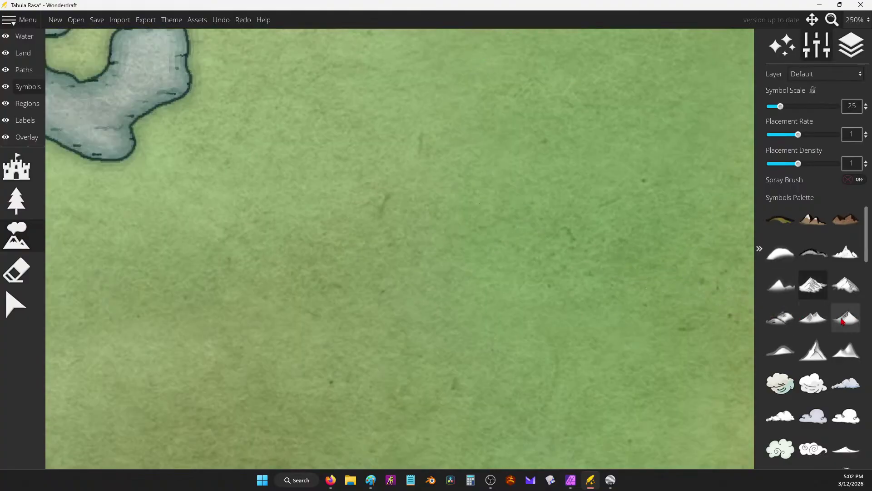
click(845, 317)
drag(534, 218, 341, 391)
key(ctrl+z)
Compare test strokes of the craggy, low twin-peak and smooth single-peak mountain symbols, undoing each one.
click(813, 285)
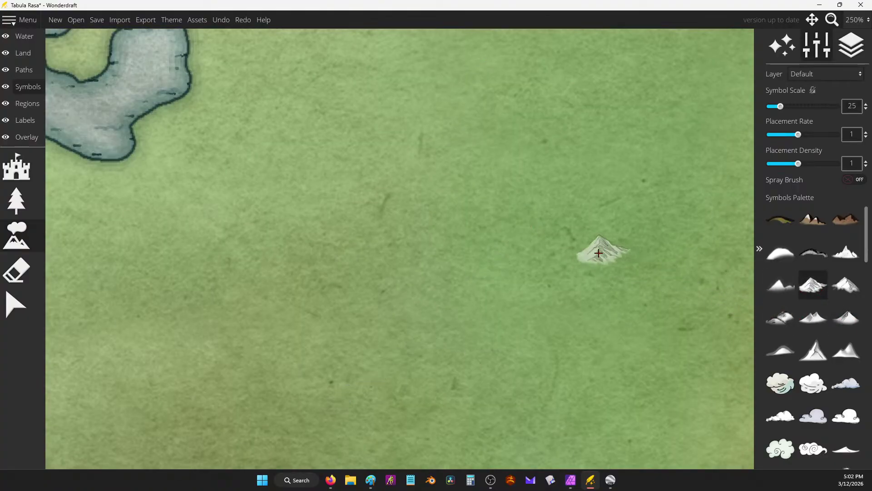
drag(597, 250, 316, 380)
key(ctrl+z)
click(813, 317)
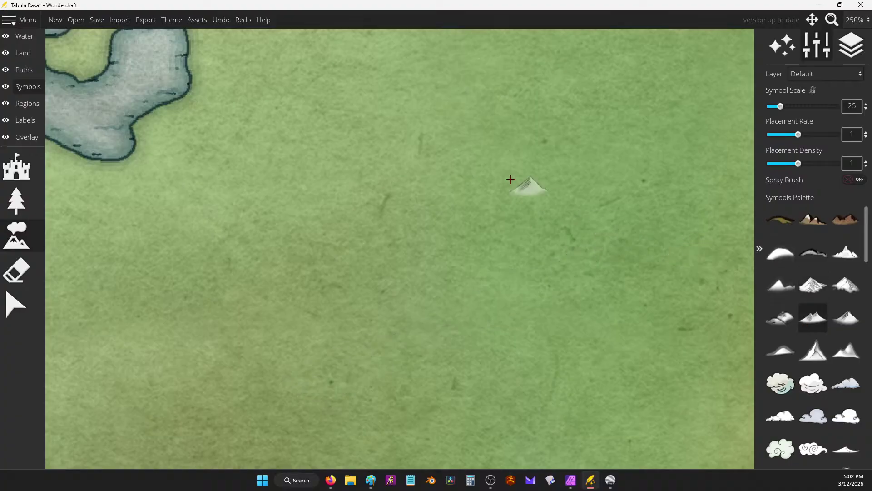
mouse_move(512, 181)
mouse_down()
mouse_move(372, 313)
mouse_move(296, 371)
mouse_up()
key(ctrl+z)
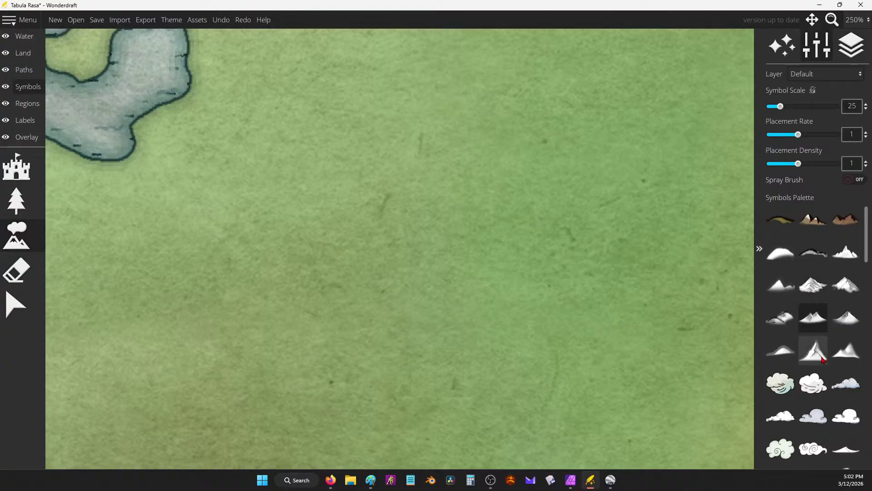
click(850, 324)
drag(454, 227, 265, 348)
key(ctrl+z)
click(813, 285)
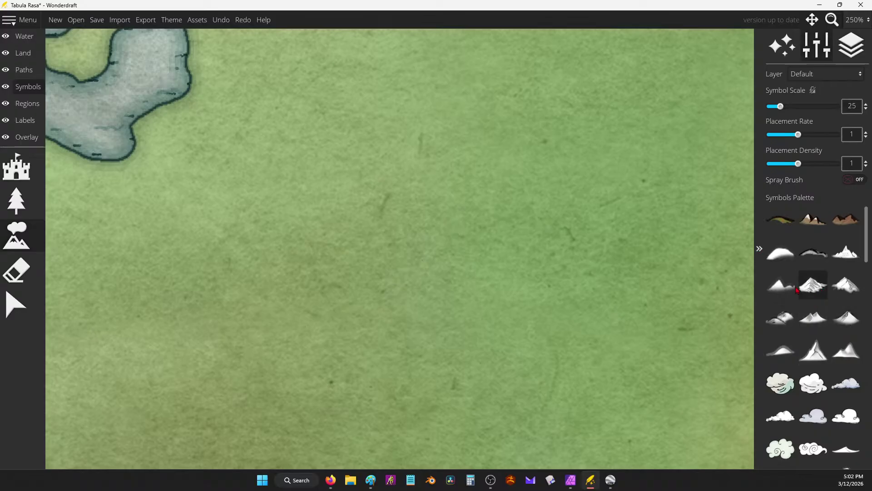
drag(588, 204, 426, 351)
key(ctrl+z)
Choose the low twin-peak mountain symbol, test it with strokes across the eastern mainland, and undo them.
click(813, 317)
drag(517, 208, 193, 384)
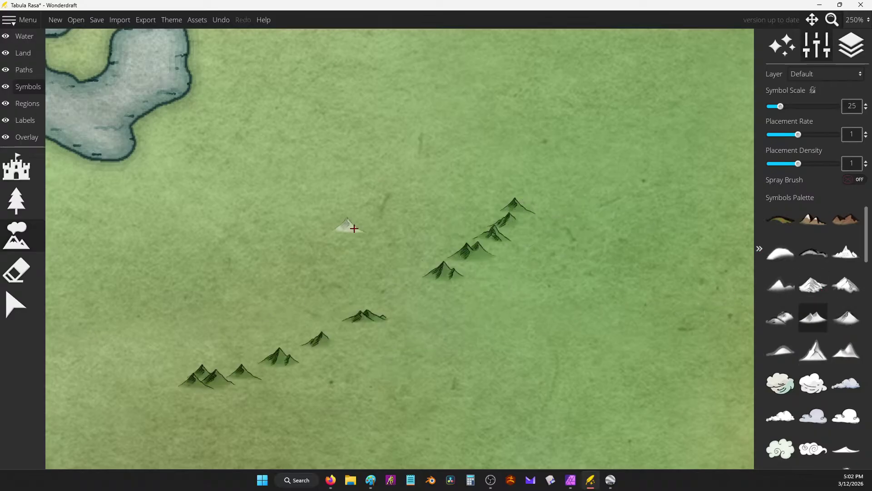
scroll(393, 214, down, 5)
key(ctrl+z)
scroll(472, 215, down, 4)
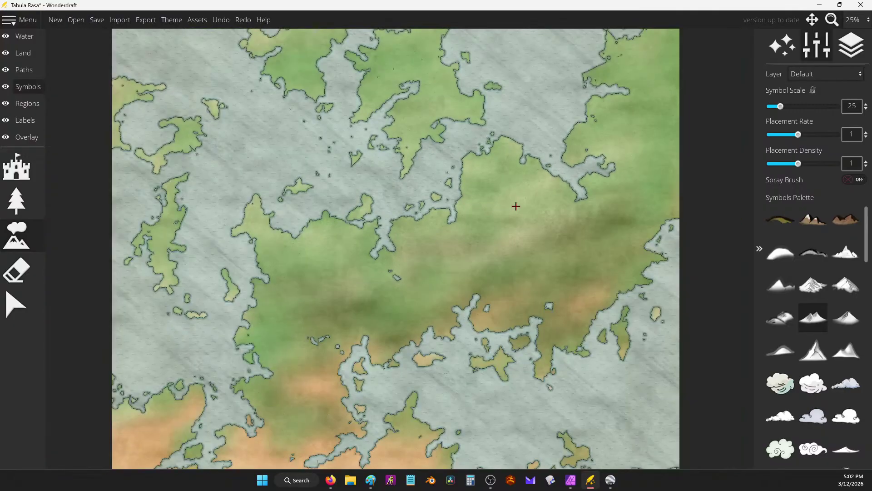
drag(512, 238, 549, 187)
key(ctrl+z)
Draw a branching mountain range down the eastern mainland with placement rate 2, placement density 2 and the symbol scale locked.
scroll(591, 196, up, 2)
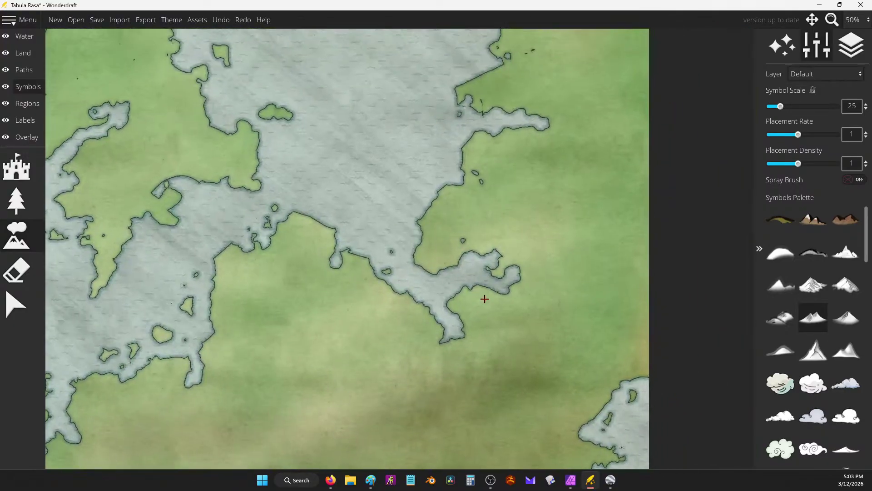
drag(812, 135, 850, 140)
drag(798, 164, 838, 163)
click(813, 90)
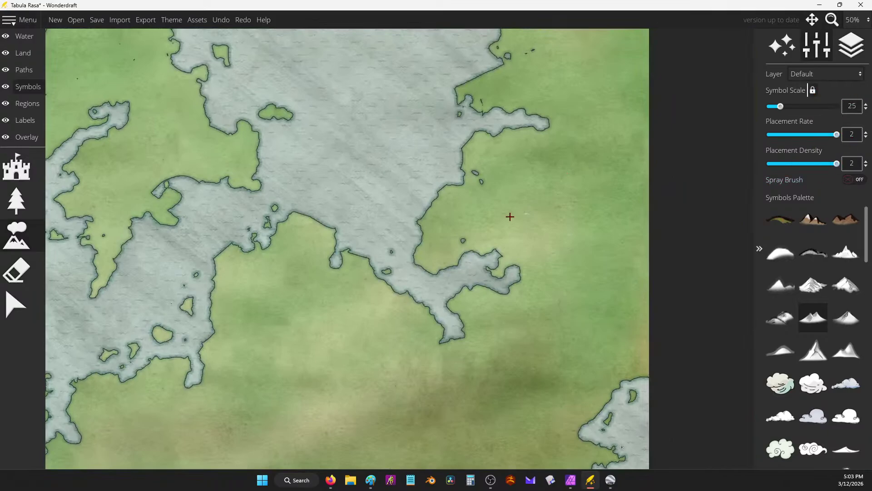
scroll(507, 218, down, 3)
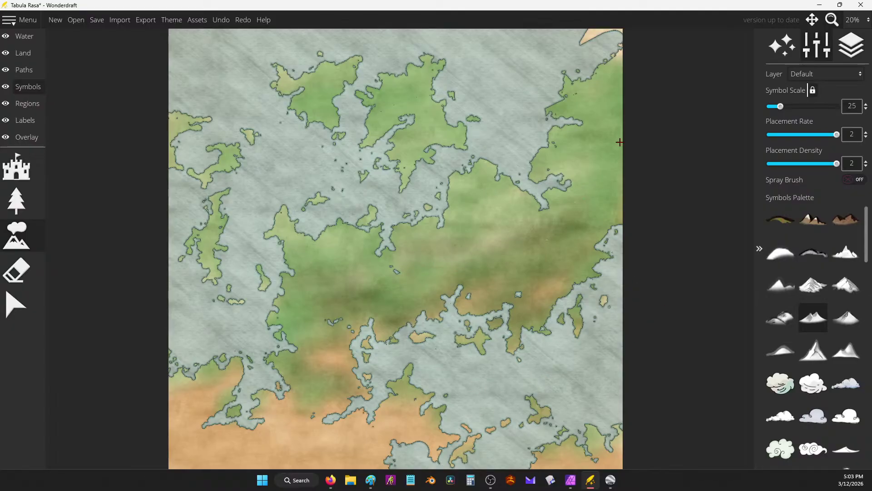
mouse_move(620, 78)
mouse_down()
mouse_move(587, 100)
mouse_move(599, 116)
mouse_move(572, 146)
mouse_move(594, 126)
mouse_move(599, 186)
mouse_move(554, 246)
mouse_up()
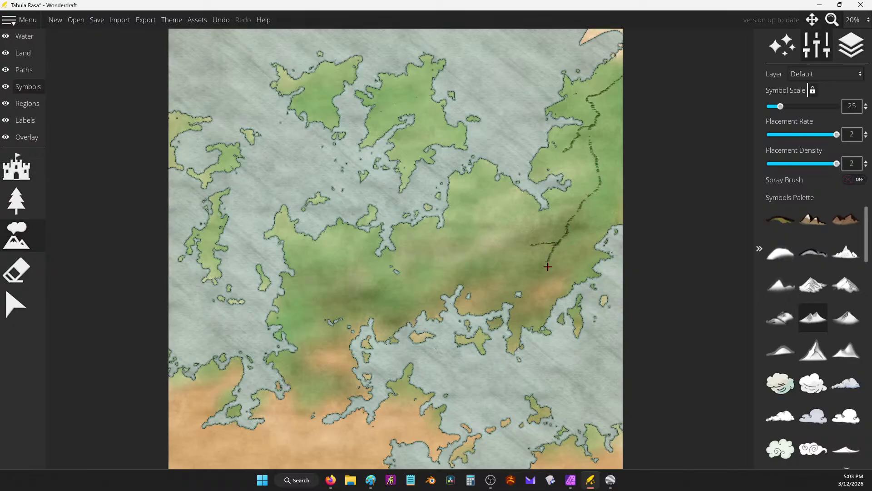
Paint thin mountain ranges across the southwestern desert, the main continent's northwest and east, and its southern peninsula and southeastern corner.
mouse_move(316, 369)
mouse_down()
mouse_move(279, 426)
mouse_move(281, 445)
mouse_move(290, 411)
mouse_move(315, 401)
mouse_up()
drag(202, 393, 176, 421)
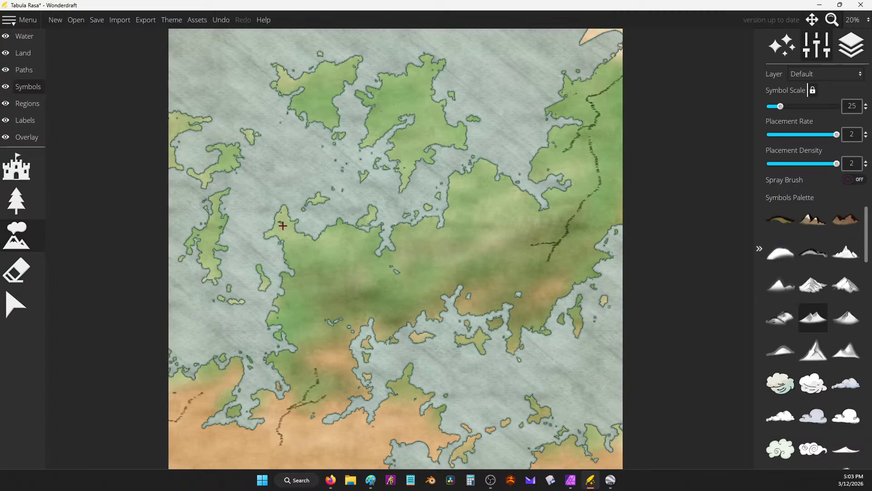
drag(283, 225, 313, 254)
mouse_move(519, 212)
mouse_down()
mouse_move(553, 220)
mouse_move(577, 207)
mouse_move(581, 176)
mouse_move(605, 159)
mouse_move(604, 181)
mouse_move(599, 136)
mouse_up()
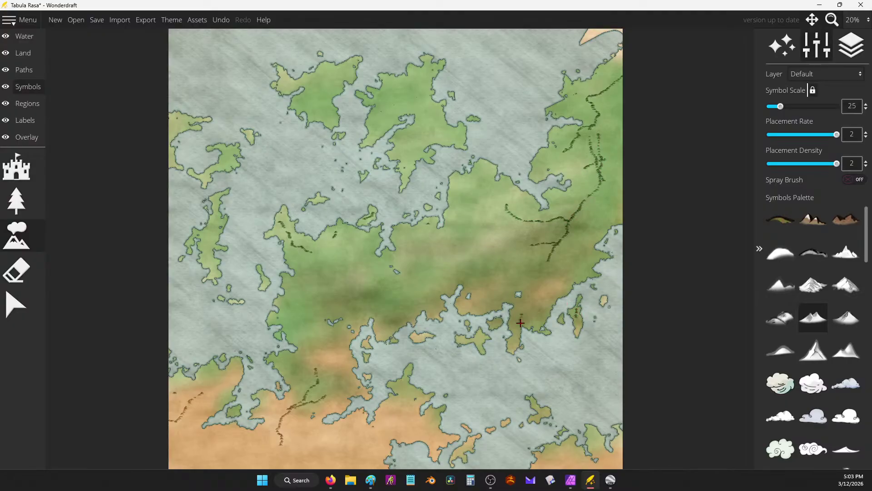
drag(521, 323, 514, 338)
drag(584, 439, 615, 463)
Paint branching mountain ranges along the spines of the two large northern islands.
drag(371, 129, 398, 98)
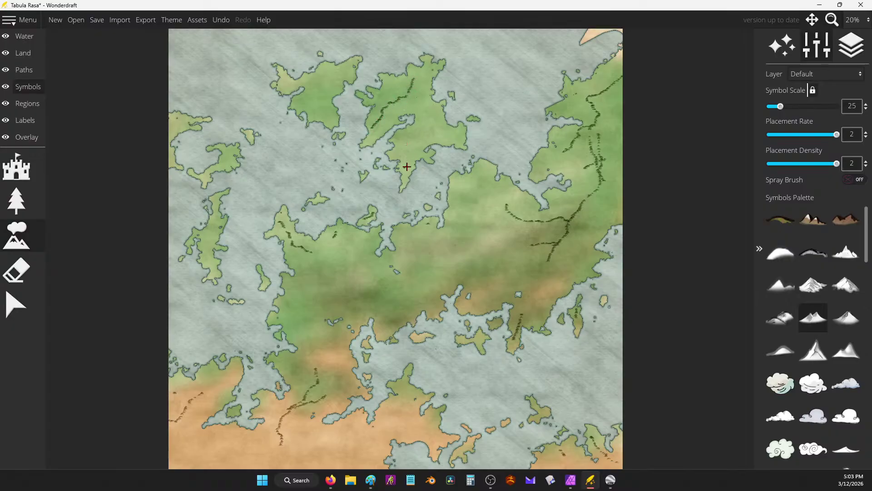
drag(407, 166, 425, 124)
mouse_move(409, 91)
mouse_down()
mouse_move(423, 124)
mouse_move(455, 135)
mouse_up()
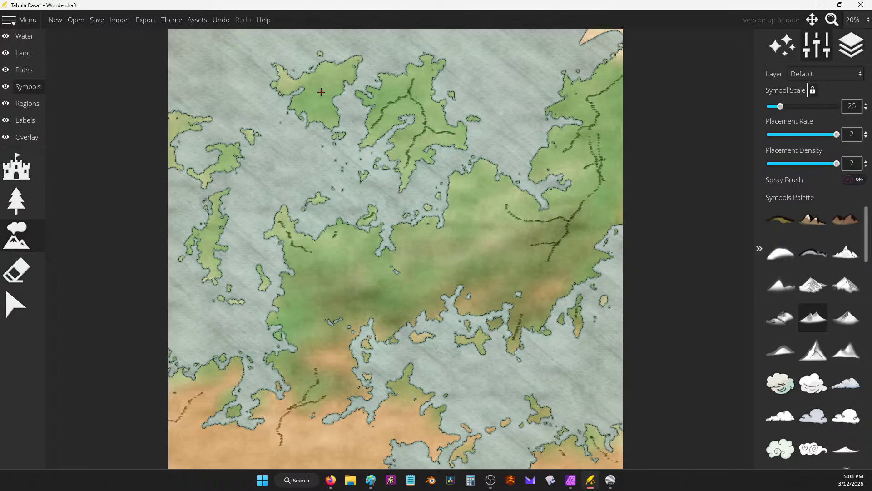
drag(344, 70, 277, 84)
mouse_move(324, 76)
mouse_down()
mouse_move(318, 95)
mouse_move(330, 111)
mouse_up()
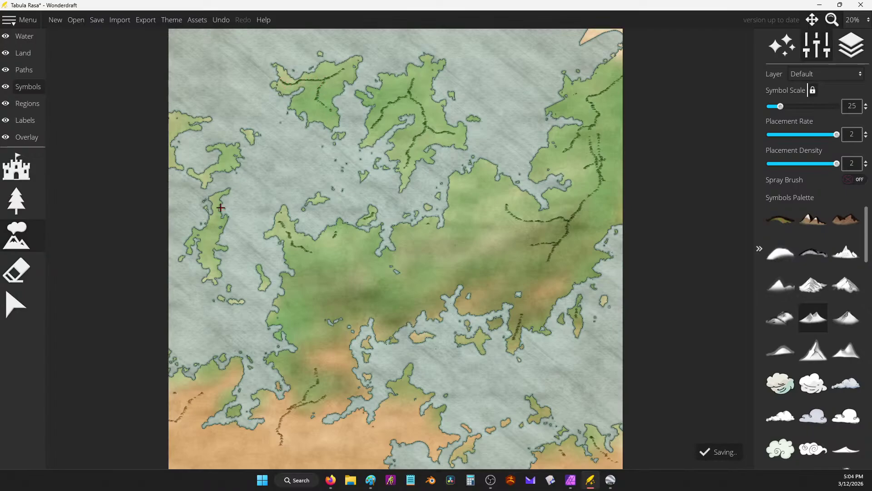
Paint mountain ranges on the western islands and short chains along the main continent's west, north and south coasts.
mouse_move(215, 200)
mouse_down()
mouse_move(205, 239)
mouse_move(212, 269)
mouse_up()
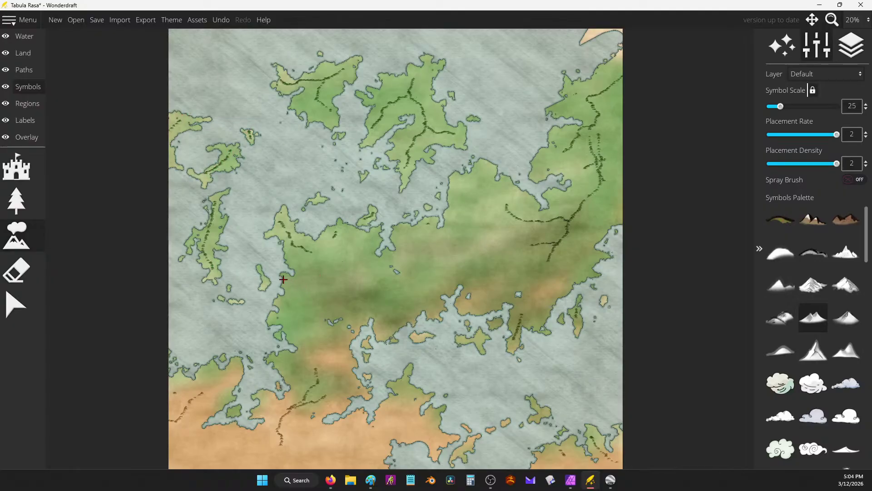
mouse_move(296, 295)
mouse_down()
mouse_move(278, 303)
mouse_move(301, 297)
mouse_move(280, 321)
mouse_move(296, 305)
mouse_up()
click(403, 233)
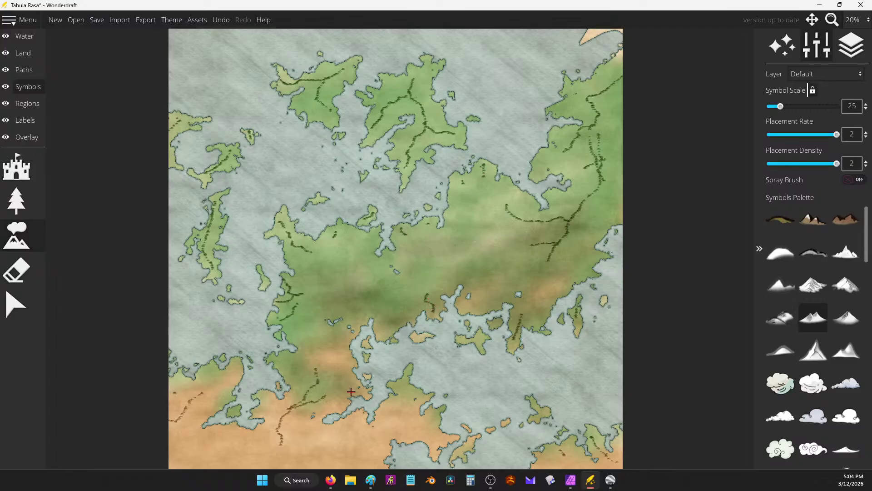
Paint mountain chains through the southern desert down to the map's southern edge.
mouse_move(403, 419)
mouse_down()
mouse_move(372, 430)
mouse_move(345, 465)
mouse_up()
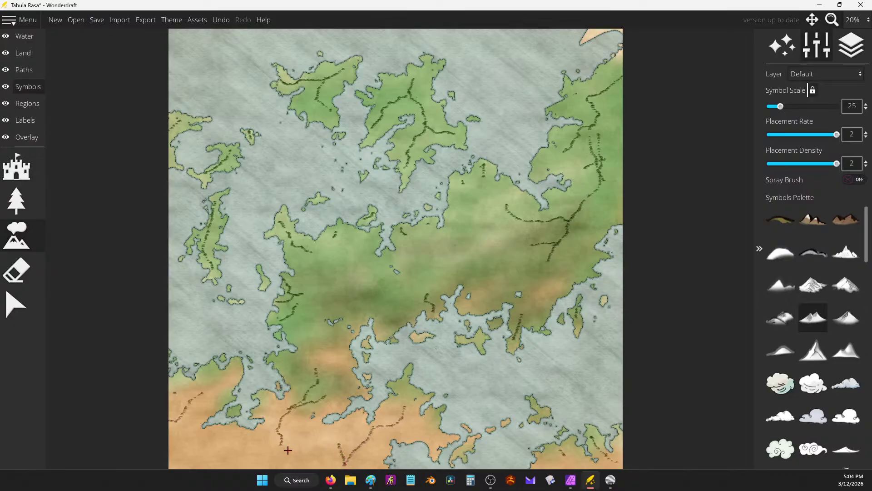
drag(280, 444, 285, 455)
drag(184, 421, 205, 458)
Add branches to the main continent's eastern range, reaching west inland and beside its northern stretch.
drag(515, 220, 479, 234)
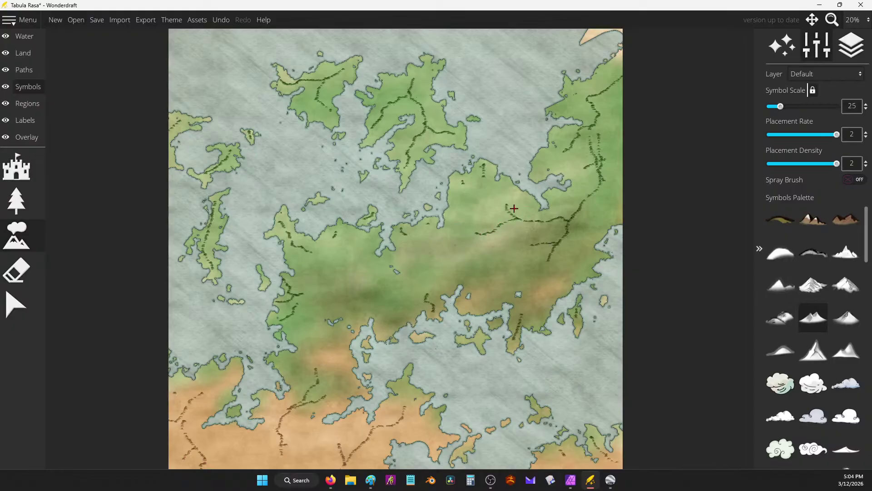
mouse_move(514, 208)
mouse_down()
mouse_move(486, 192)
mouse_move(505, 188)
mouse_move(508, 200)
mouse_move(529, 219)
mouse_up()
drag(582, 154, 590, 150)
Fill the southern desert with more short mountain chains and extend ranges into the green land just north of it.
drag(299, 352, 317, 380)
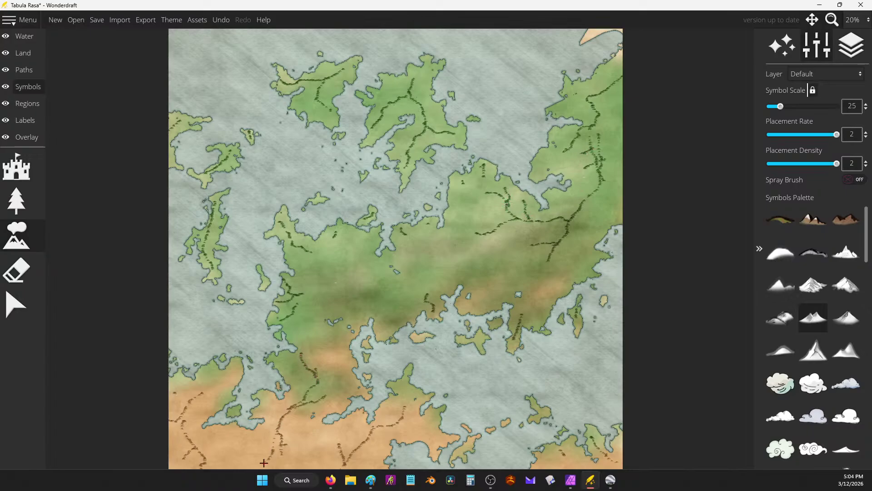
mouse_move(201, 440)
mouse_down()
mouse_move(220, 468)
mouse_move(257, 463)
mouse_up()
mouse_move(318, 442)
mouse_down()
mouse_move(312, 467)
mouse_move(322, 455)
mouse_up()
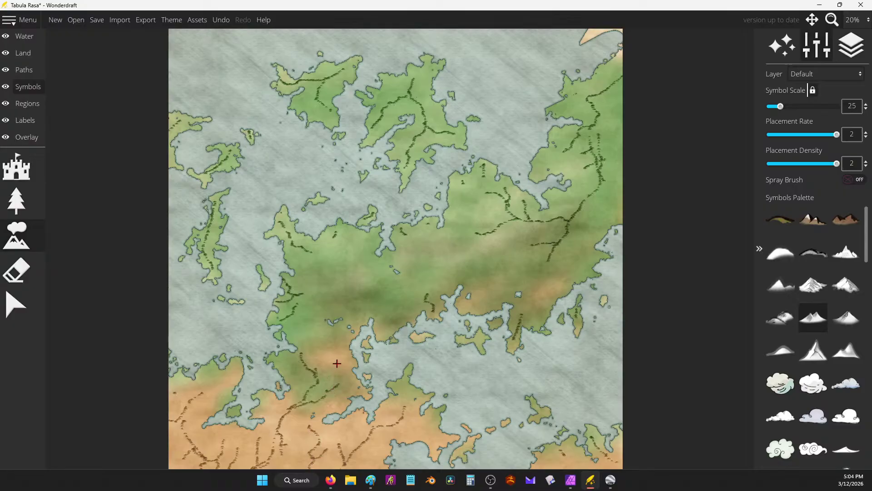
drag(337, 363, 338, 389)
mouse_move(409, 386)
mouse_down()
mouse_move(403, 409)
mouse_move(394, 391)
mouse_move(414, 382)
mouse_move(416, 424)
mouse_move(433, 433)
mouse_move(402, 419)
mouse_up()
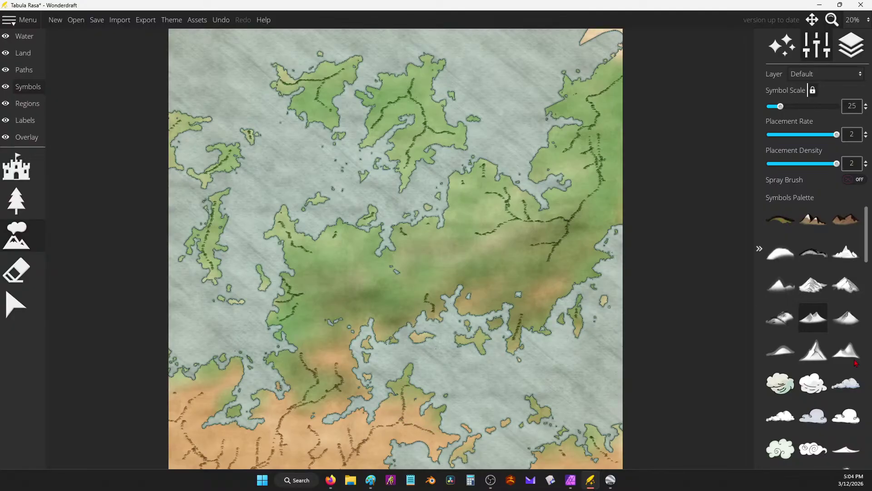
Examine the painted mountain ranges across the whole map and up close on the main continent.
scroll(522, 177, down, 1)
scroll(350, 172, up, 4)
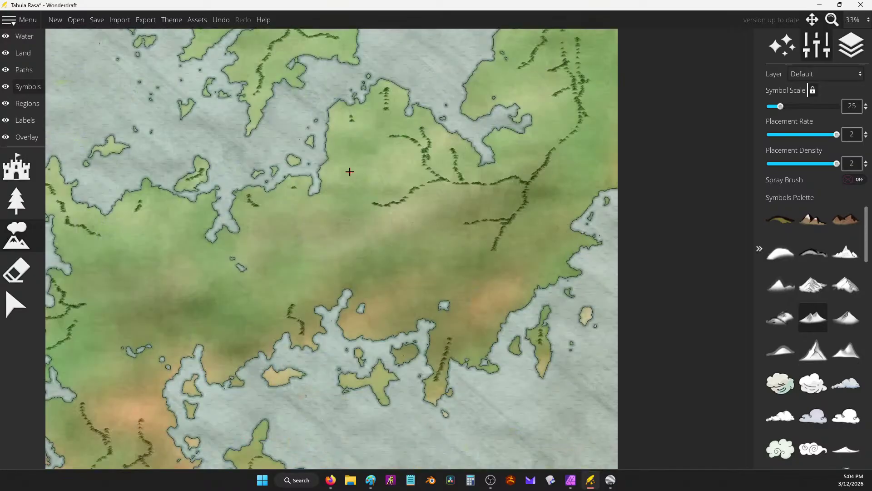
scroll(622, 230, down, 2)
scroll(579, 118, down, 2)
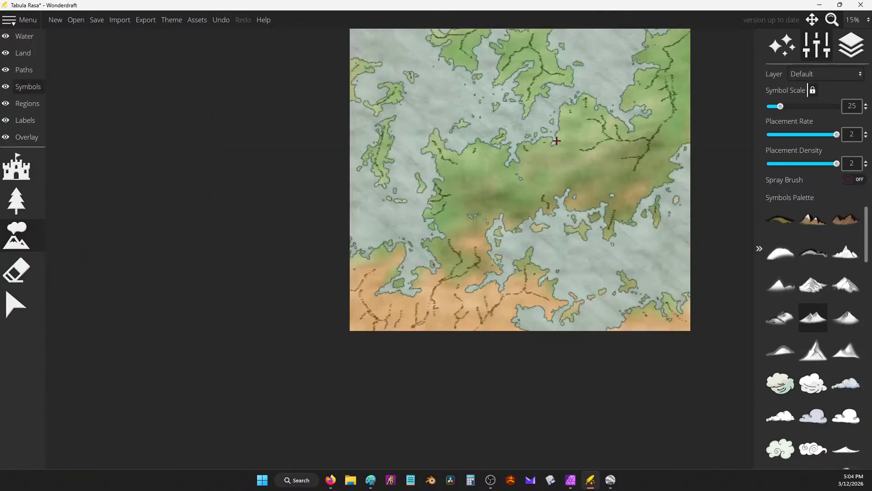
scroll(553, 214, up, 2)
scroll(534, 190, up, 3)
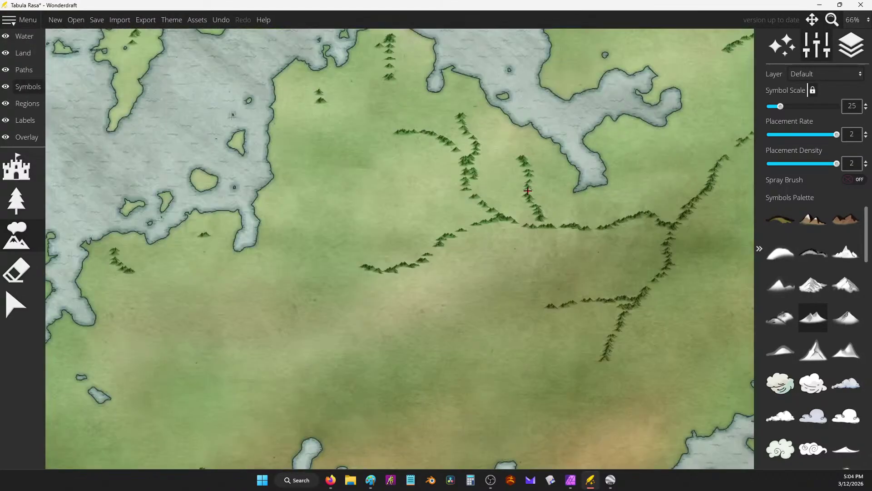
scroll(527, 177, down, 2)
scroll(485, 153, down, 1)
scroll(486, 154, down, 1)
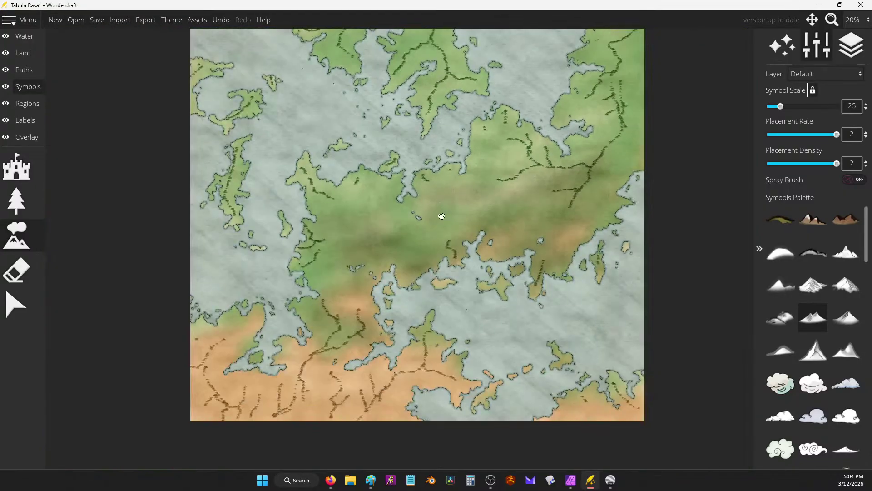
scroll(440, 214, up, 3)
scroll(327, 253, down, 2)
scroll(399, 208, up, 4)
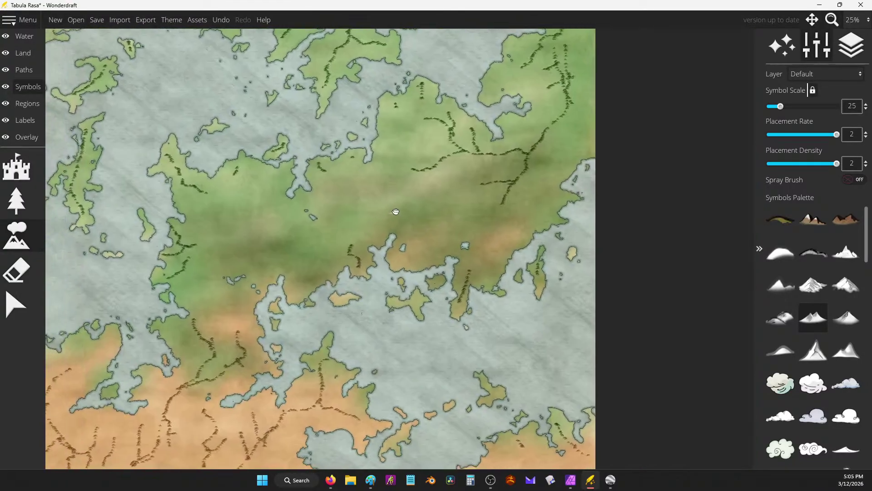
scroll(518, 281, down, 3)
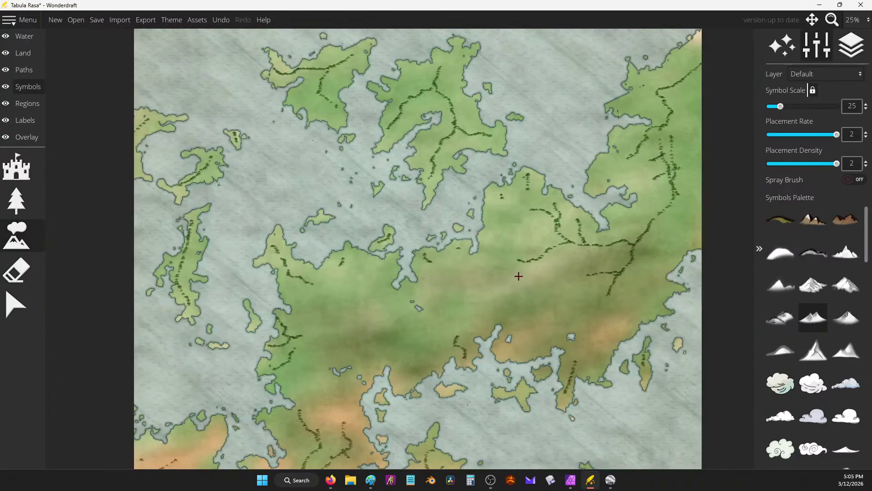
scroll(545, 233, up, 2)
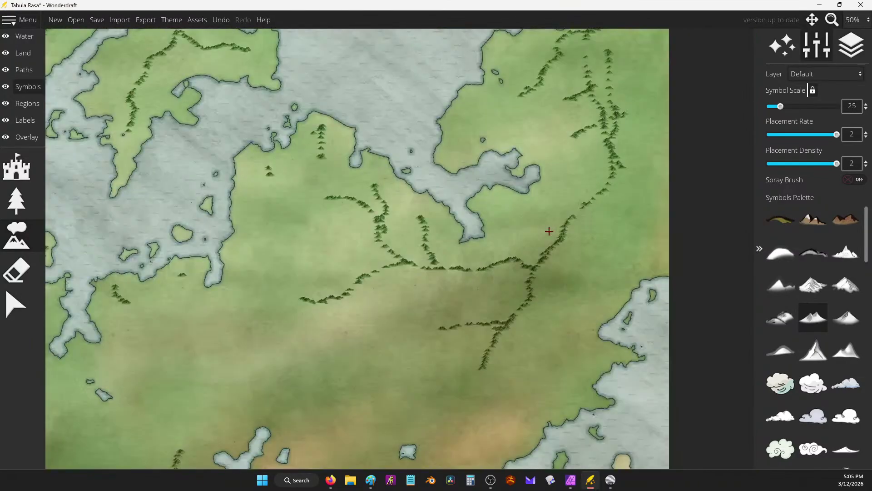
Thicken the main continent's eastern mountain spine and its southwestern side branches with more mountain symbols.
scroll(542, 220, down, 2)
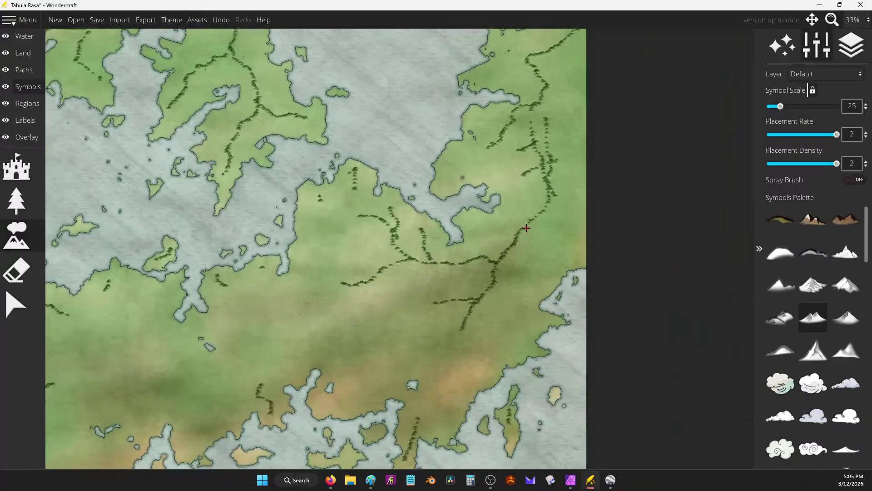
drag(526, 227, 488, 235)
mouse_move(529, 175)
mouse_down()
mouse_move(501, 179)
mouse_move(567, 173)
mouse_move(528, 194)
mouse_move(561, 196)
mouse_move(534, 214)
mouse_move(548, 213)
mouse_move(529, 218)
mouse_move(529, 236)
mouse_move(509, 241)
mouse_move(549, 219)
mouse_move(505, 238)
mouse_move(528, 221)
mouse_move(495, 260)
mouse_move(516, 269)
mouse_move(488, 271)
mouse_move(493, 282)
mouse_move(452, 338)
mouse_up()
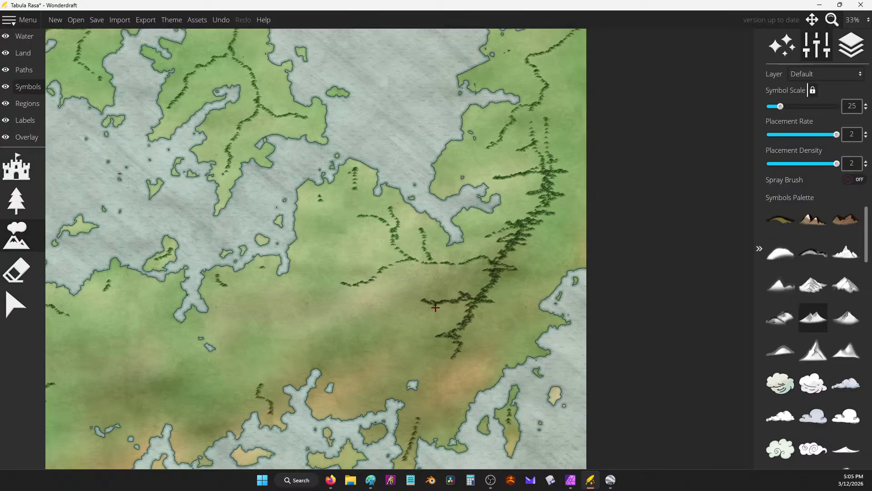
drag(435, 307, 446, 306)
Thicken the branches running west and northwest from the eastern spine with additional mountains.
mouse_move(494, 252)
mouse_down()
mouse_move(428, 281)
mouse_move(436, 262)
mouse_up()
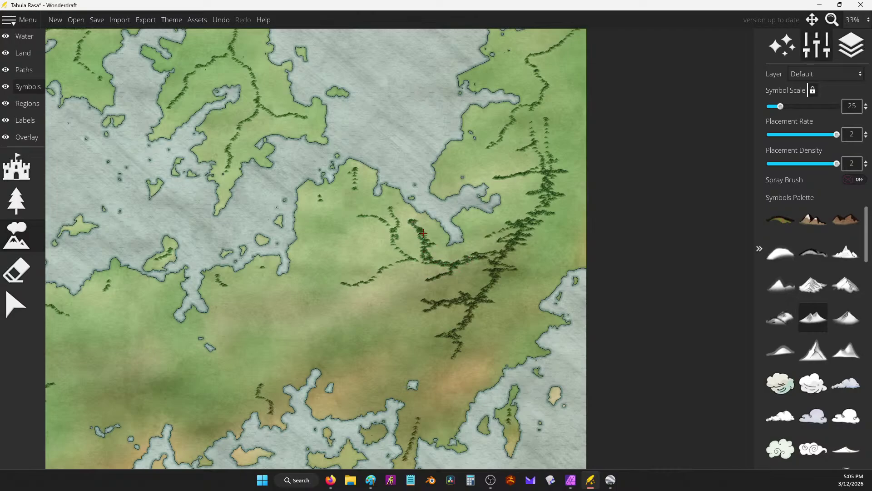
mouse_move(401, 254)
mouse_down()
mouse_move(371, 248)
mouse_move(391, 232)
mouse_move(347, 205)
mouse_move(390, 216)
mouse_up()
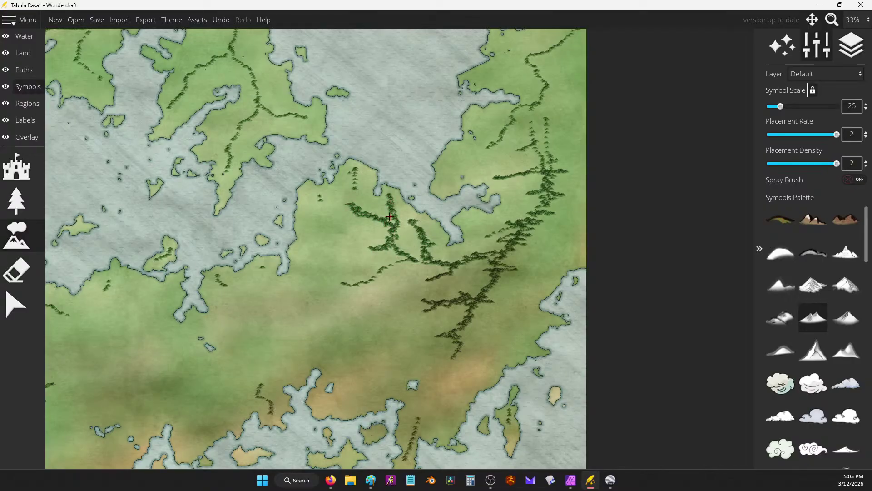
drag(357, 281, 414, 262)
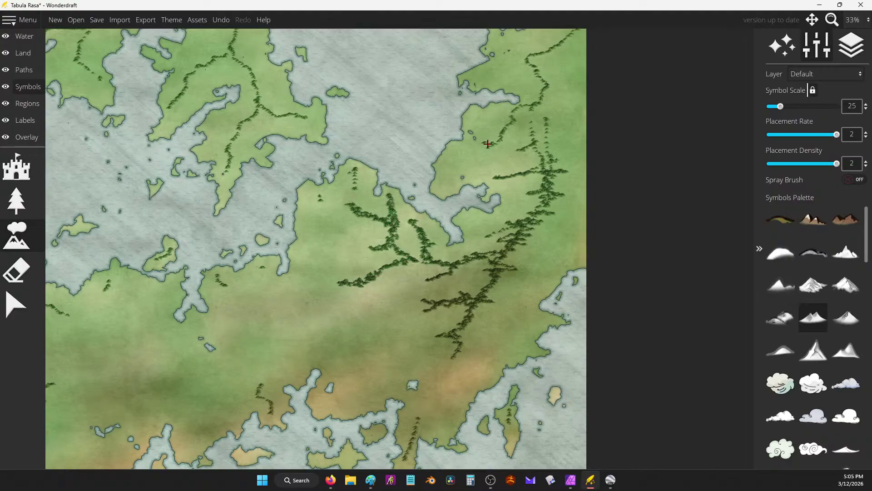
Thicken the northeastern ranges and parallel ridges, and paint new spurs toward the map's eastern edge.
mouse_move(481, 156)
mouse_down()
mouse_move(511, 113)
mouse_move(543, 96)
mouse_move(532, 65)
mouse_move(504, 71)
mouse_move(554, 48)
mouse_up()
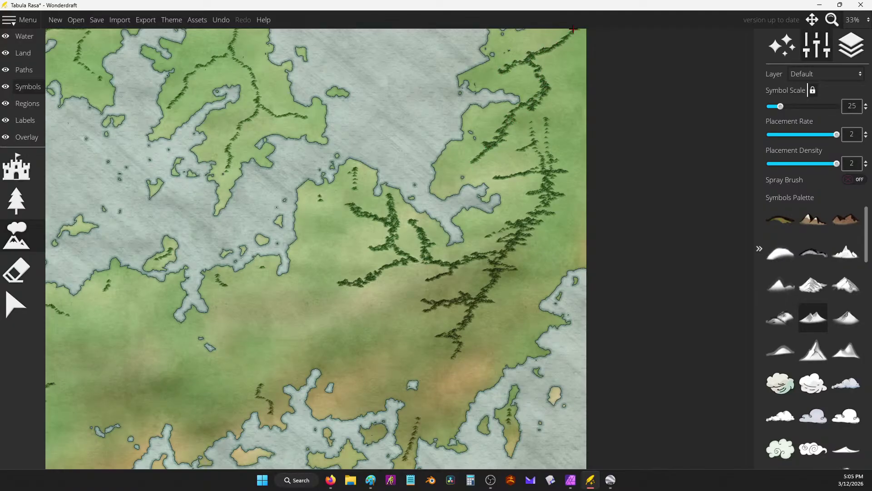
mouse_move(546, 120)
mouse_down()
mouse_move(558, 171)
mouse_move(548, 166)
mouse_move(549, 124)
mouse_move(551, 171)
mouse_move(536, 162)
mouse_move(530, 134)
mouse_move(540, 161)
mouse_move(534, 158)
mouse_move(532, 129)
mouse_up()
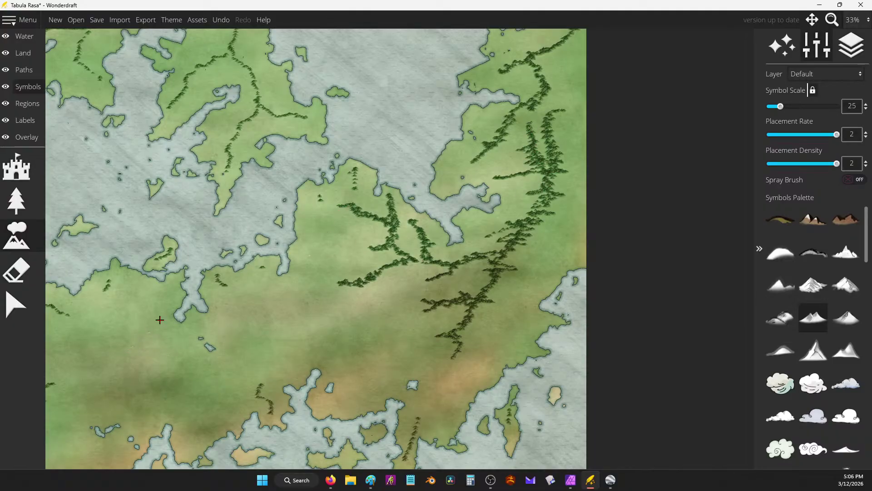
scroll(229, 302, down, 1)
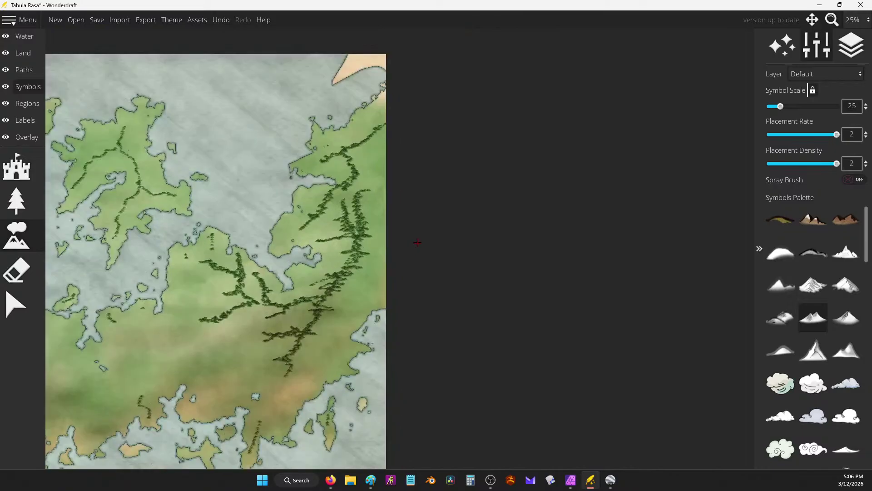
mouse_move(326, 229)
mouse_down()
mouse_move(354, 243)
mouse_move(426, 222)
mouse_move(462, 153)
mouse_move(421, 221)
mouse_move(434, 230)
mouse_move(420, 269)
mouse_up()
scroll(436, 251, up, 2)
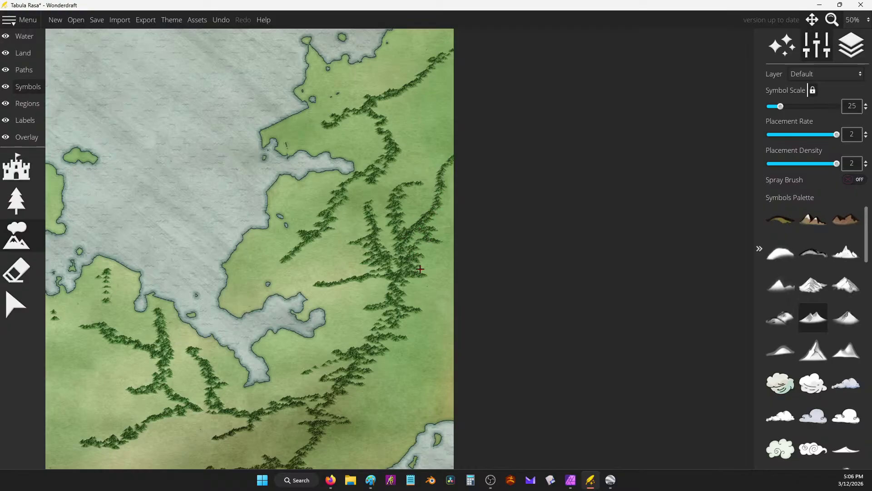
mouse_move(424, 302)
mouse_down()
mouse_move(408, 278)
mouse_move(455, 299)
mouse_move(434, 286)
mouse_move(436, 272)
mouse_move(409, 274)
mouse_move(434, 137)
mouse_move(443, 143)
mouse_move(442, 160)
mouse_move(414, 159)
mouse_move(446, 161)
mouse_move(428, 173)
mouse_move(431, 195)
mouse_move(427, 148)
mouse_move(393, 94)
mouse_move(410, 100)
mouse_move(408, 84)
mouse_move(425, 78)
mouse_move(413, 78)
mouse_move(370, 120)
mouse_move(371, 136)
mouse_move(382, 140)
mouse_move(370, 162)
mouse_up()
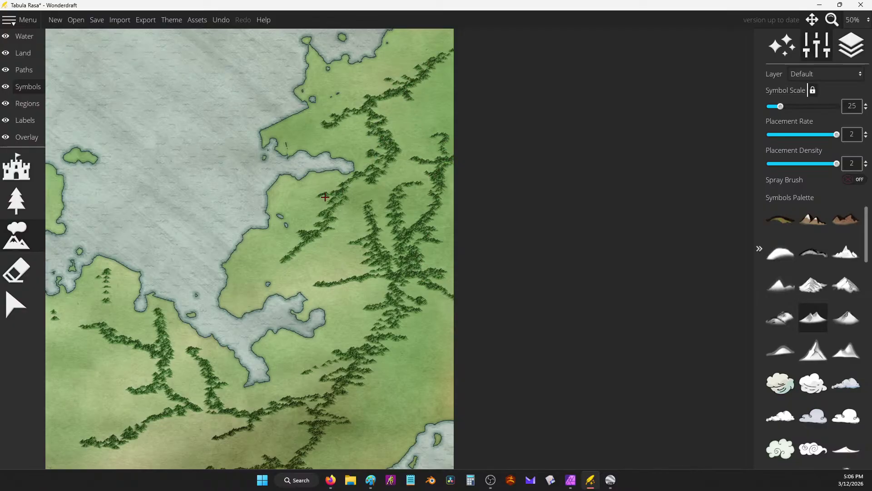
Widen the northeastern coastal range, extend it southwest to the coast, and thicken the spur reaching toward the bay.
mouse_move(325, 197)
mouse_down()
mouse_move(324, 223)
mouse_move(292, 256)
mouse_move(239, 286)
mouse_move(272, 255)
mouse_move(286, 254)
mouse_move(312, 223)
mouse_move(331, 224)
mouse_move(315, 250)
mouse_move(279, 266)
mouse_up()
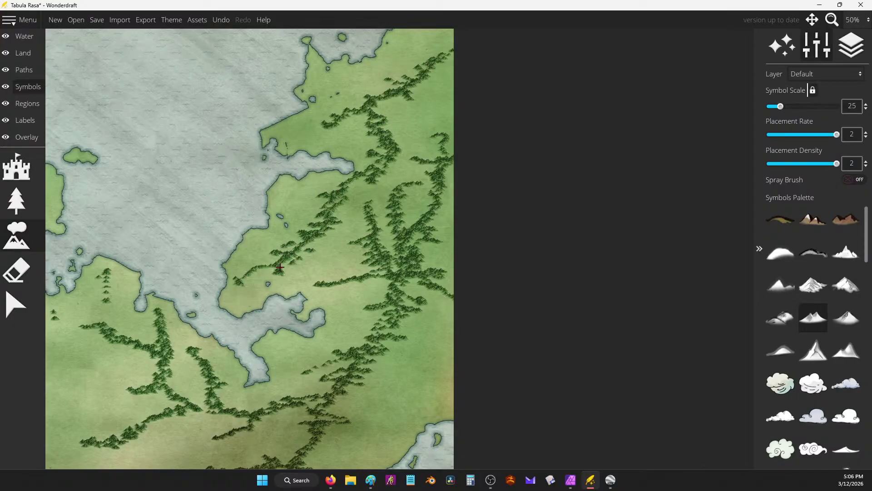
mouse_move(312, 304)
mouse_down()
mouse_move(325, 278)
mouse_move(343, 286)
mouse_move(380, 273)
mouse_up()
mouse_move(398, 54)
mouse_down()
mouse_move(430, 56)
mouse_move(433, 37)
mouse_move(452, 52)
mouse_up()
drag(330, 80, 361, 87)
drag(277, 133, 324, 130)
Add mountain spurs on the eastern side of the main spine and a short chain near the east coast.
key(Down)
key(Left)
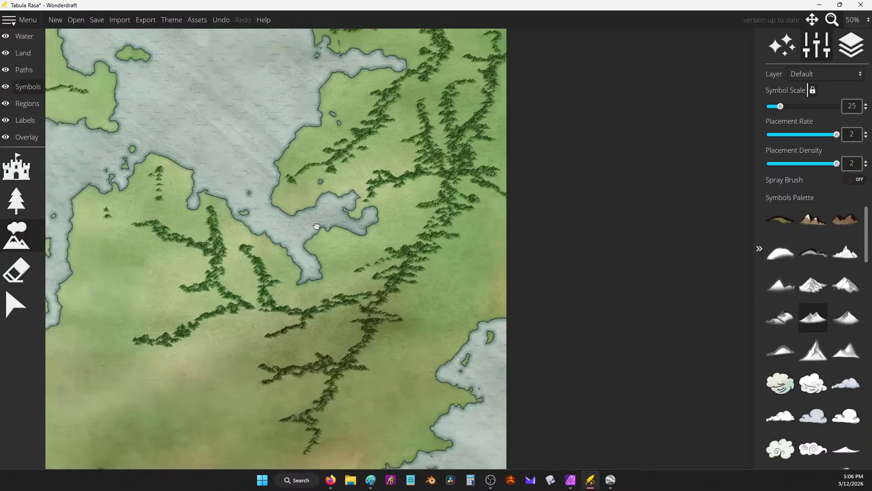
drag(445, 247, 468, 255)
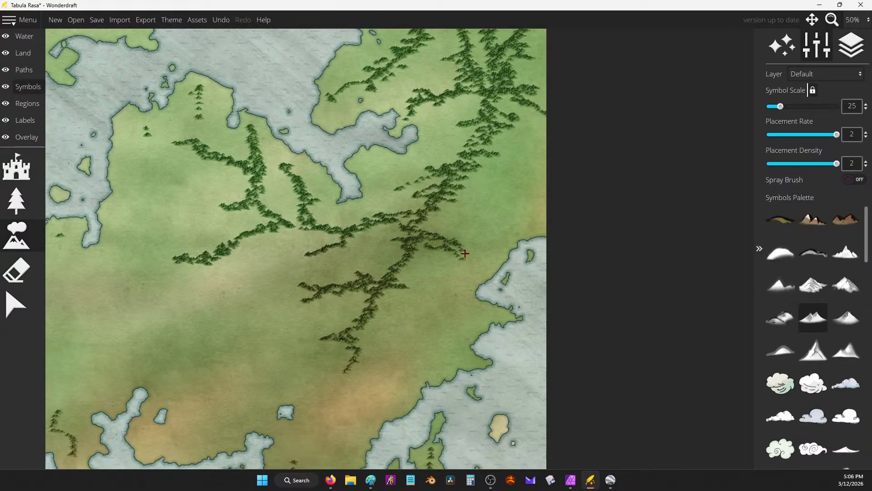
mouse_move(457, 187)
mouse_down()
mouse_move(477, 209)
mouse_move(499, 212)
mouse_up()
mouse_move(456, 186)
mouse_down()
mouse_move(483, 165)
mouse_move(506, 173)
mouse_move(490, 133)
mouse_move(475, 145)
mouse_move(478, 129)
mouse_move(452, 143)
mouse_move(482, 126)
mouse_move(465, 152)
mouse_move(444, 156)
mouse_move(466, 150)
mouse_move(432, 200)
mouse_move(402, 221)
mouse_move(423, 235)
mouse_move(430, 207)
mouse_up()
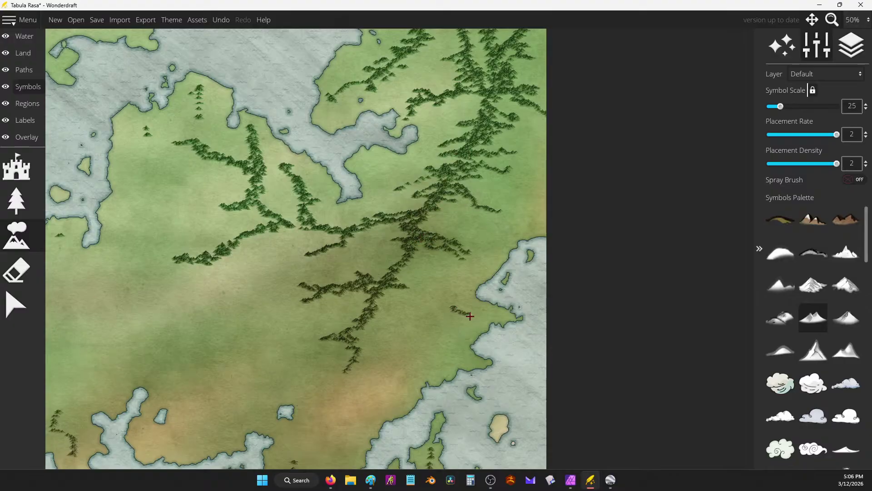
Thicken the range joining the southern desert to the green land north of it, and add branches reaching northwest.
mouse_move(436, 318)
mouse_down()
mouse_move(576, 187)
mouse_move(471, 214)
mouse_move(432, 200)
mouse_move(383, 214)
mouse_move(384, 203)
mouse_up()
mouse_move(351, 233)
mouse_down()
mouse_move(371, 213)
mouse_move(410, 275)
mouse_move(383, 318)
mouse_move(329, 352)
mouse_up()
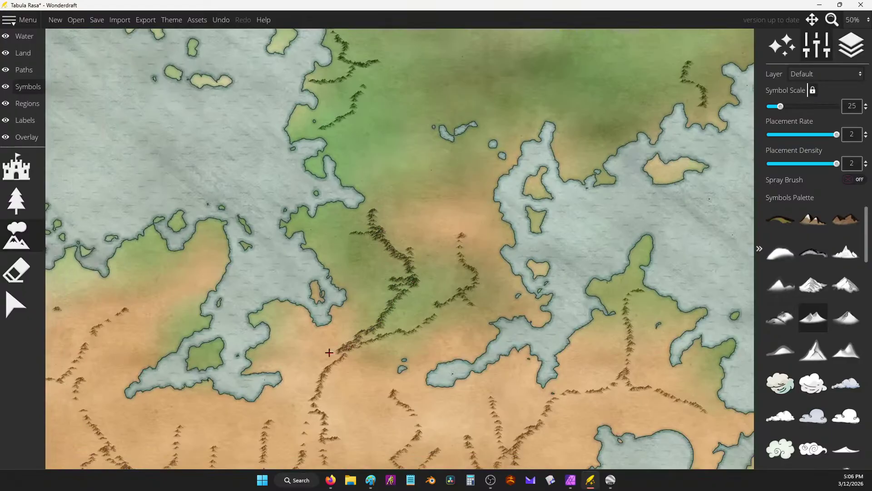
mouse_move(288, 320)
mouse_down()
mouse_move(291, 349)
mouse_move(322, 375)
mouse_move(307, 334)
mouse_move(320, 373)
mouse_move(341, 355)
mouse_move(343, 331)
mouse_move(366, 336)
mouse_up()
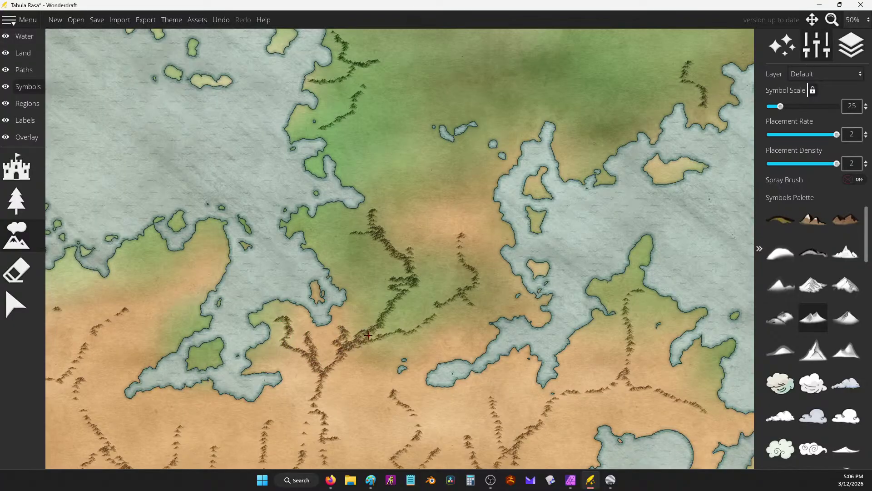
Thicken the south-central ranges around the inlet with added branches, and paint a short ridge on the small green island.
mouse_move(338, 234)
mouse_down()
mouse_move(321, 226)
mouse_move(359, 235)
mouse_move(370, 220)
mouse_move(361, 227)
mouse_move(391, 250)
mouse_move(408, 283)
mouse_up()
drag(323, 285, 404, 132)
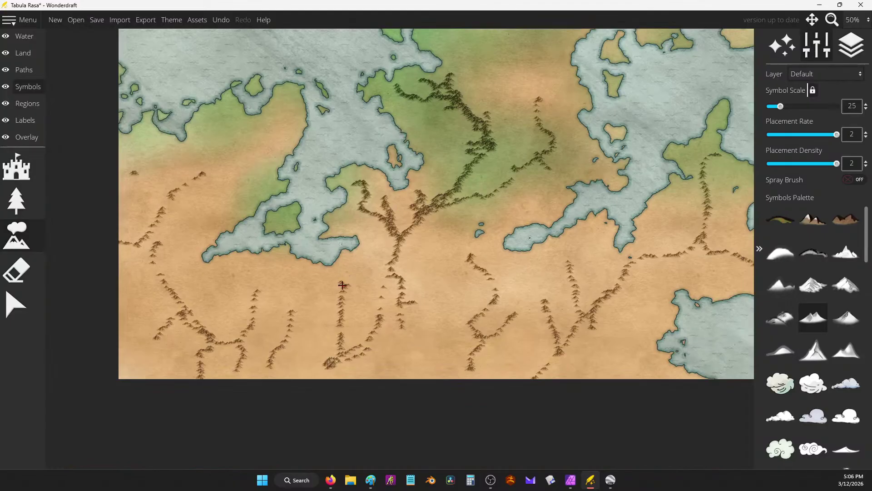
drag(342, 284, 345, 287)
mouse_move(345, 221)
mouse_down()
mouse_move(362, 196)
mouse_move(356, 175)
mouse_up()
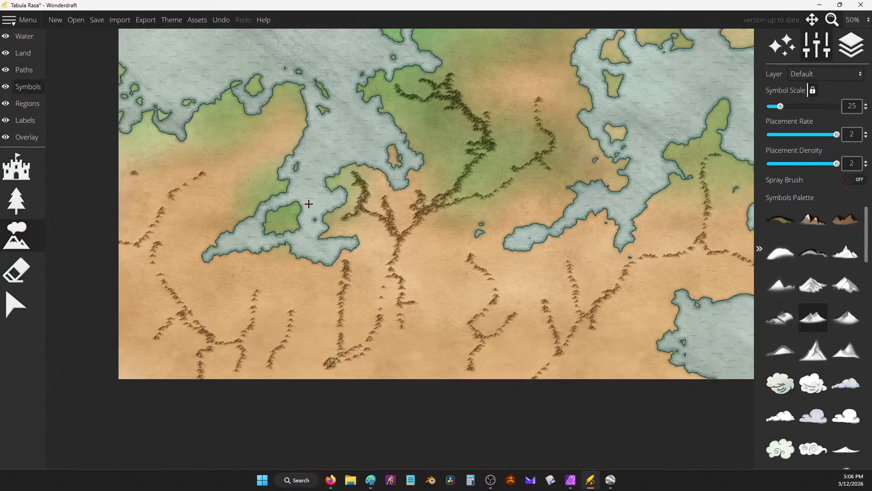
drag(271, 225, 300, 207)
mouse_move(385, 299)
mouse_down()
mouse_move(385, 269)
mouse_move(369, 318)
mouse_move(322, 375)
mouse_move(343, 352)
mouse_move(332, 347)
mouse_move(342, 315)
mouse_move(311, 286)
mouse_move(331, 298)
mouse_move(336, 347)
mouse_up()
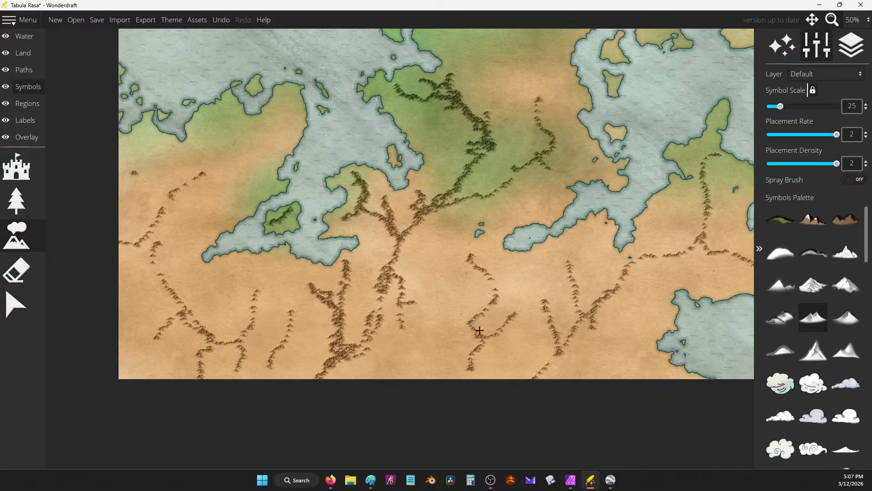
Thicken and branch the southwestern desert range up to the green north coast, and widen the south-central desert ranges.
mouse_move(209, 165)
mouse_down()
mouse_move(225, 110)
mouse_move(242, 132)
mouse_move(265, 130)
mouse_move(283, 99)
mouse_move(249, 137)
mouse_move(188, 177)
mouse_move(168, 163)
mouse_move(185, 180)
mouse_move(170, 200)
mouse_move(151, 200)
mouse_move(158, 206)
mouse_move(135, 227)
mouse_move(136, 240)
mouse_move(105, 251)
mouse_move(129, 260)
mouse_up()
mouse_move(168, 316)
mouse_down()
mouse_move(149, 343)
mouse_move(114, 352)
mouse_move(159, 349)
mouse_move(151, 337)
mouse_move(182, 308)
mouse_move(162, 277)
mouse_move(146, 278)
mouse_move(163, 270)
mouse_move(158, 242)
mouse_move(161, 263)
mouse_move(177, 253)
mouse_move(171, 282)
mouse_move(214, 351)
mouse_up()
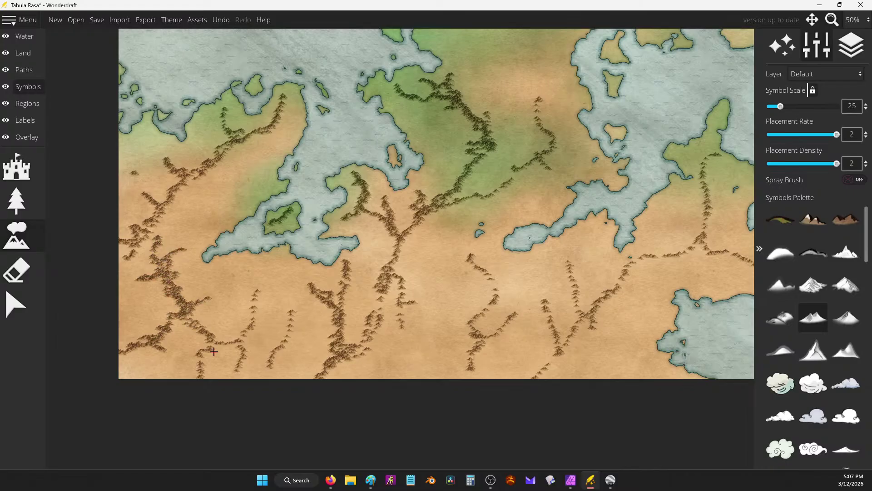
mouse_move(482, 270)
mouse_down()
mouse_move(463, 259)
mouse_move(515, 296)
mouse_move(480, 318)
mouse_move(472, 358)
mouse_move(422, 383)
mouse_move(454, 367)
mouse_move(463, 373)
mouse_move(477, 350)
mouse_move(473, 332)
mouse_move(443, 328)
mouse_move(460, 327)
mouse_move(491, 296)
mouse_move(490, 277)
mouse_move(463, 257)
mouse_up()
mouse_move(621, 318)
mouse_down()
mouse_move(557, 229)
mouse_move(554, 253)
mouse_move(572, 260)
mouse_move(551, 251)
mouse_move(554, 232)
mouse_move(575, 224)
mouse_move(571, 199)
mouse_move(546, 215)
mouse_move(517, 204)
mouse_move(518, 187)
mouse_move(543, 167)
mouse_move(522, 261)
mouse_move(512, 268)
mouse_move(498, 252)
mouse_move(482, 251)
mouse_move(513, 222)
mouse_up()
mouse_move(519, 281)
mouse_down()
mouse_move(493, 289)
mouse_move(526, 292)
mouse_move(492, 297)
mouse_move(535, 297)
mouse_up()
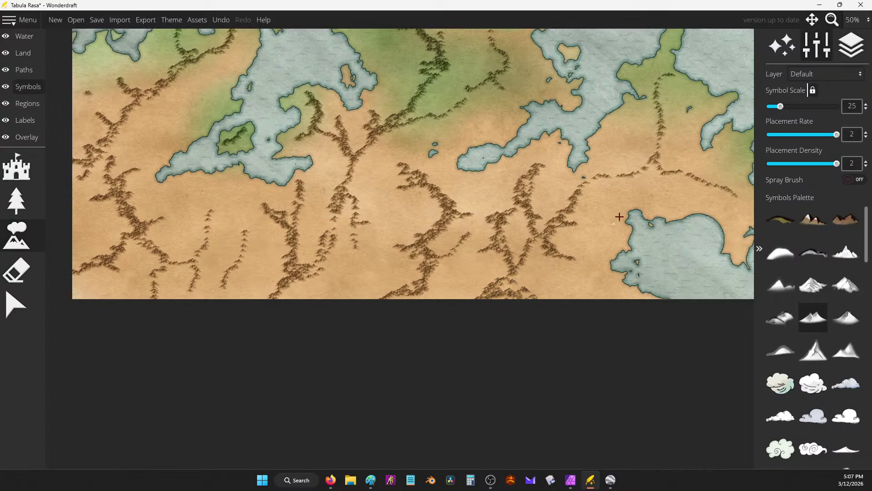
Thicken the range running from the northern peninsula to the desert north of the southern bay, with spurs toward the east coast.
mouse_move(647, 166)
mouse_down()
mouse_move(663, 134)
mouse_move(654, 80)
mouse_move(669, 51)
mouse_up()
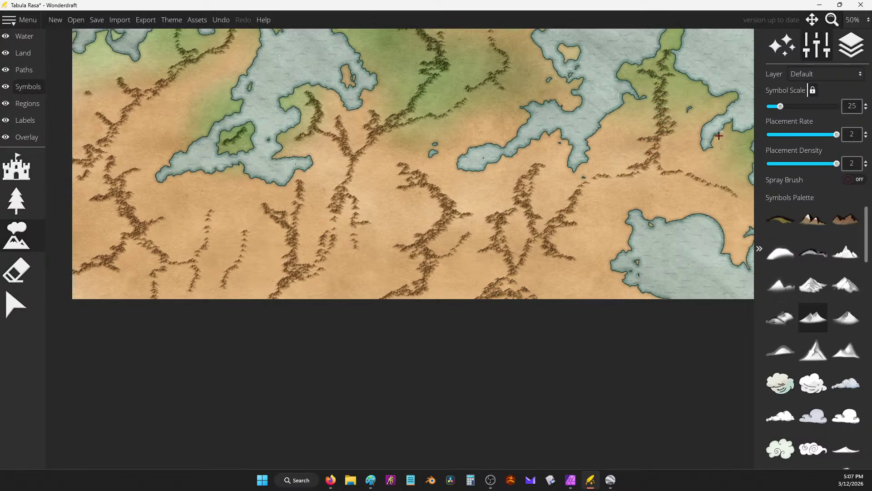
drag(702, 172, 746, 208)
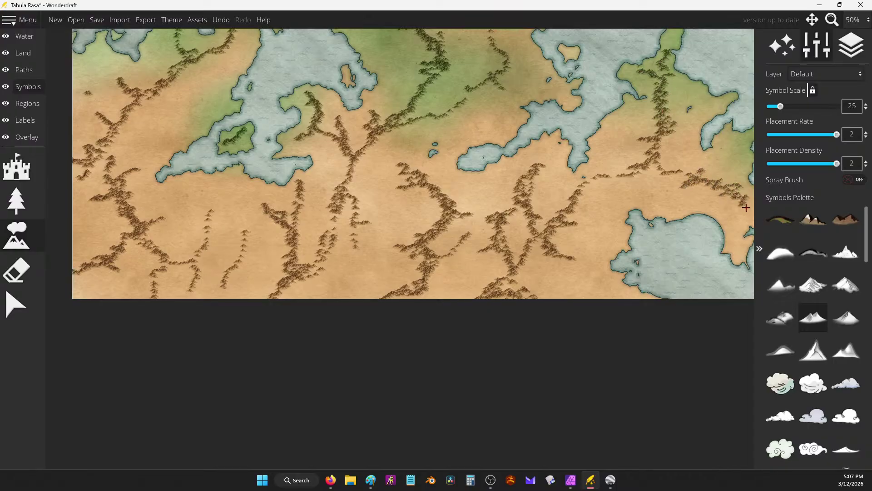
mouse_move(733, 169)
mouse_down()
mouse_move(729, 157)
mouse_move(709, 176)
mouse_move(736, 144)
mouse_move(718, 186)
mouse_up()
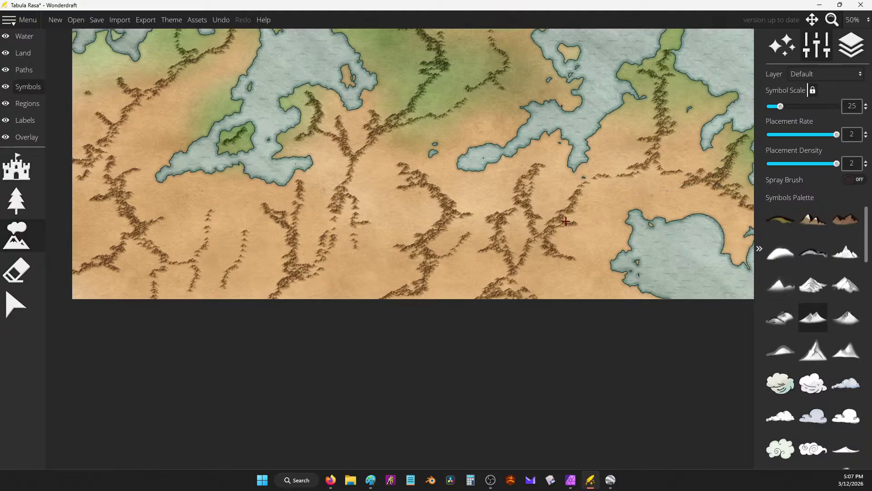
mouse_move(594, 176)
mouse_down()
mouse_move(632, 170)
mouse_move(618, 189)
mouse_move(647, 166)
mouse_move(675, 194)
mouse_move(659, 189)
mouse_move(691, 181)
mouse_up()
mouse_move(711, 104)
mouse_down()
mouse_move(686, 119)
mouse_move(625, 130)
mouse_move(663, 141)
mouse_up()
Erase the peninsula range and the desert ranges directly west of the southern bay, keeping the ridge on the east coast.
key(Up)
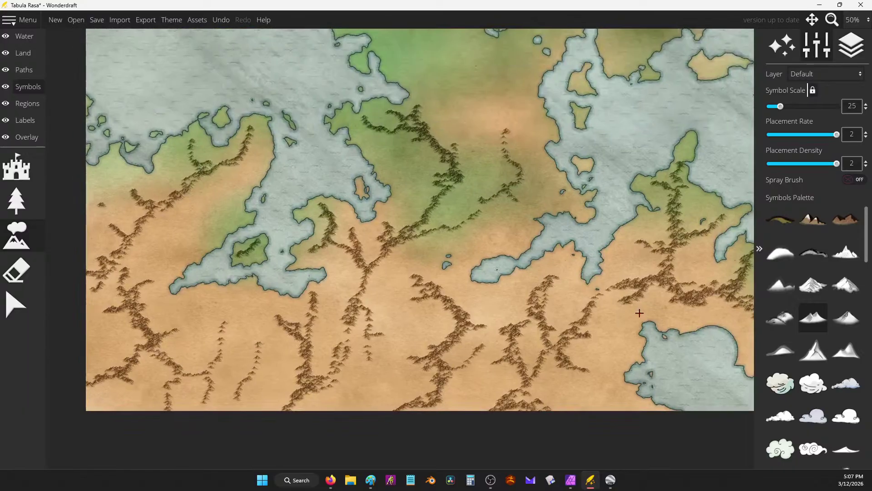
scroll(640, 312, down, 2)
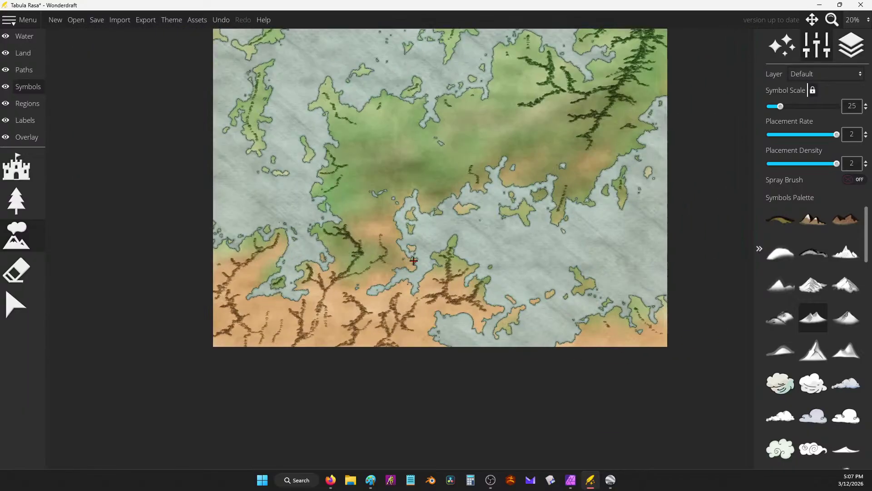
key(e)
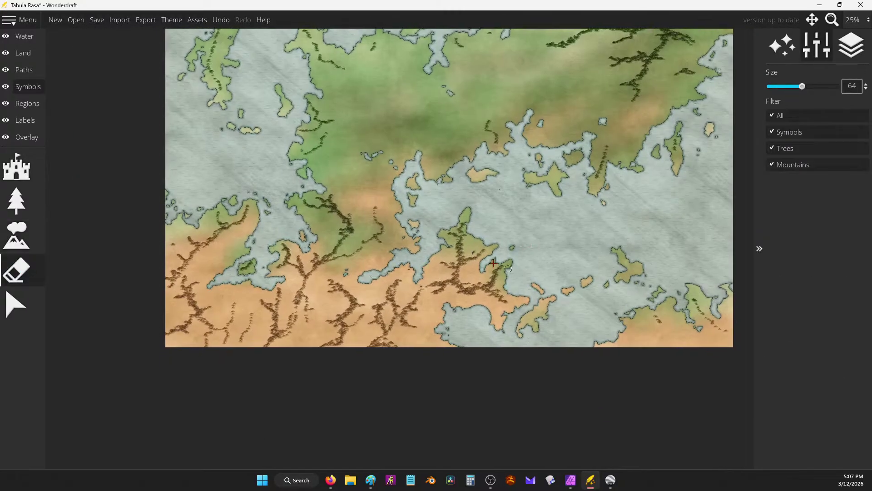
mouse_move(460, 255)
mouse_down()
mouse_move(467, 249)
mouse_move(459, 284)
mouse_move(475, 288)
mouse_move(411, 300)
mouse_move(392, 318)
mouse_move(389, 284)
mouse_move(409, 314)
mouse_move(394, 305)
mouse_move(380, 344)
mouse_move(392, 339)
mouse_move(387, 344)
mouse_up()
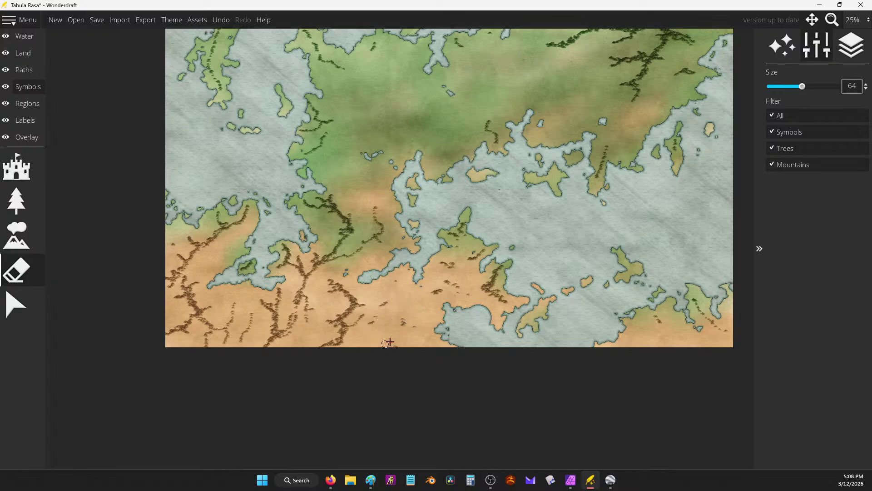
mouse_move(370, 309)
mouse_down()
mouse_move(372, 326)
mouse_move(364, 322)
mouse_up()
Thicken the thin parallel mountain ridges in the southwestern desert down to the map's southern edge.
click(17, 241)
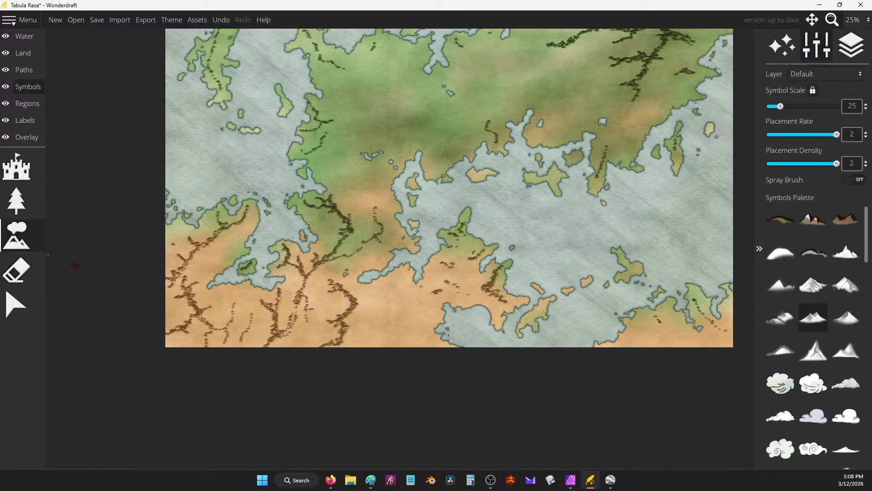
drag(248, 329, 245, 326)
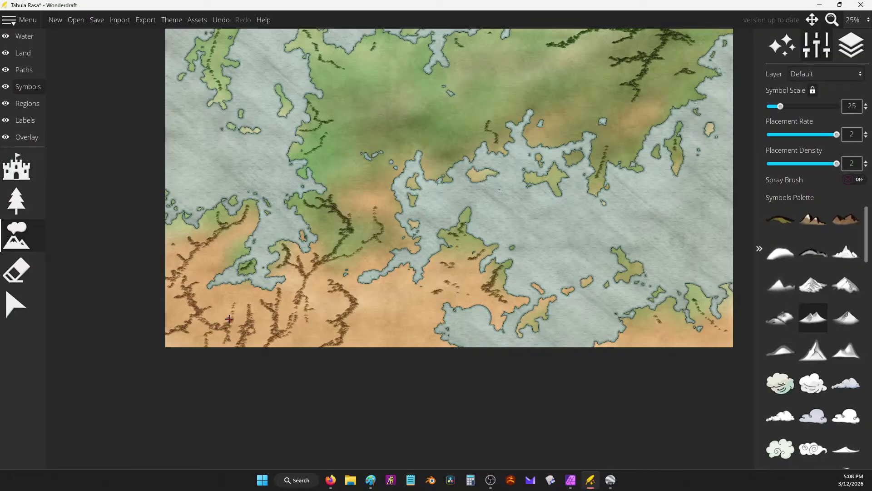
drag(232, 298, 206, 349)
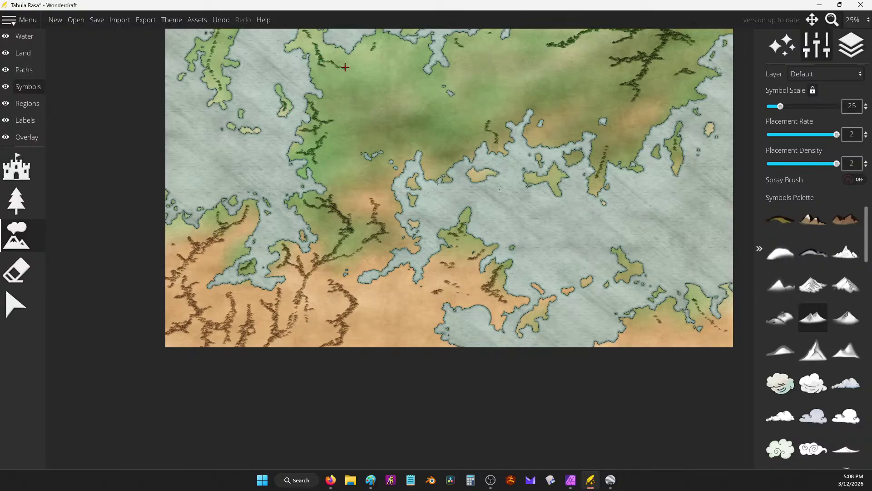
Paint short ridges on the inland sea's islands and sparse mountain chains across the southern peninsula and southeastern corner.
scroll(427, 111, down, 1)
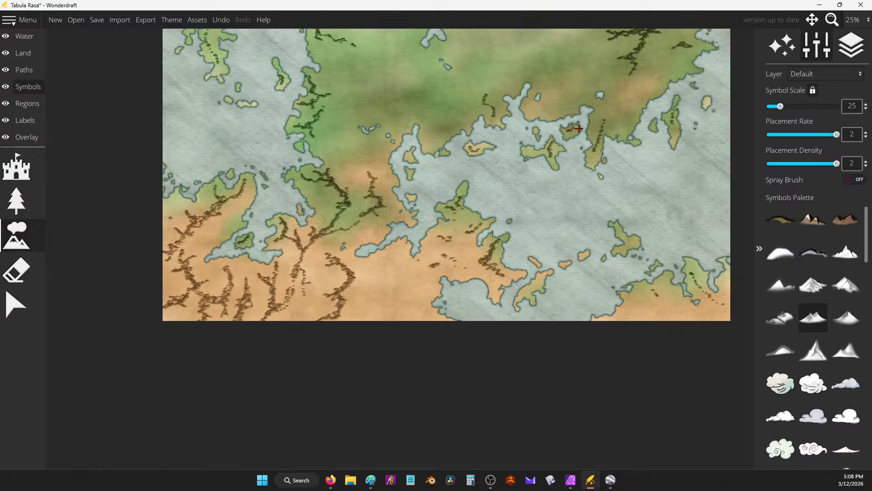
scroll(482, 193, down, 2)
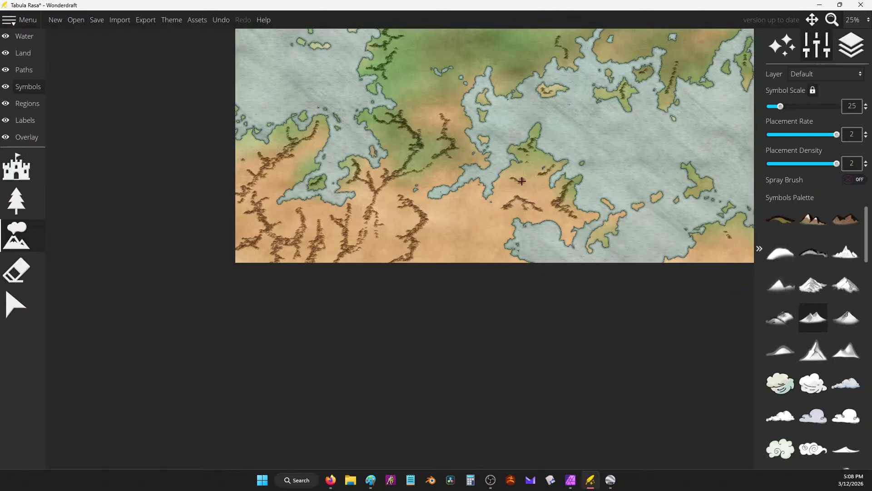
scroll(694, 193, right, 2)
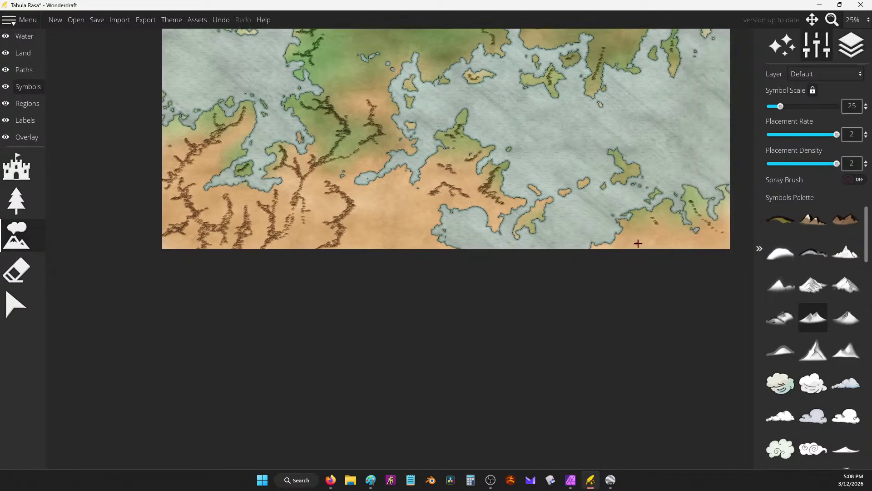
drag(658, 226, 679, 245)
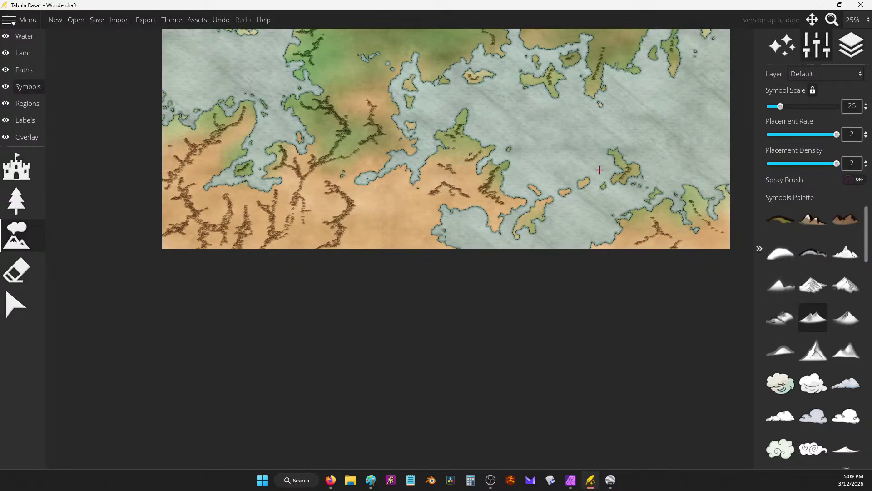
Thicken all ranges on the large northern island and add branches toward its northwestern and eastern coasts.
scroll(533, 213, up, 4)
scroll(534, 213, right, 2)
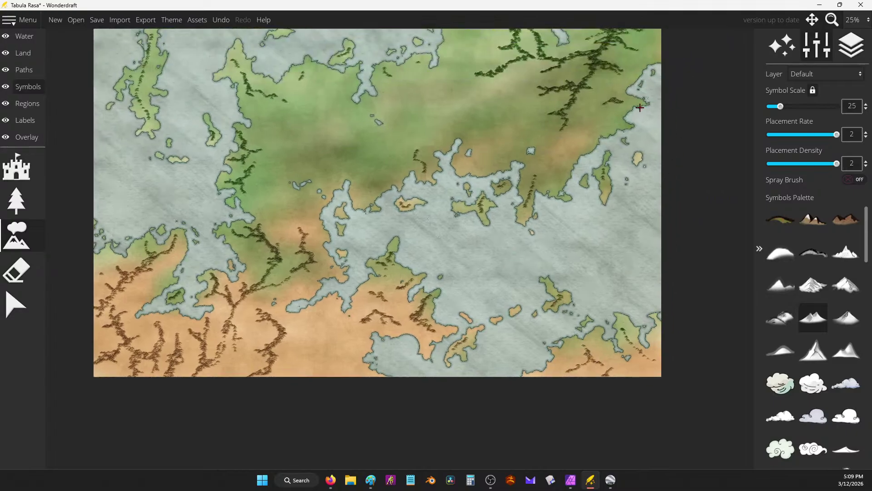
scroll(619, 111, up, 3)
scroll(608, 131, right, 1)
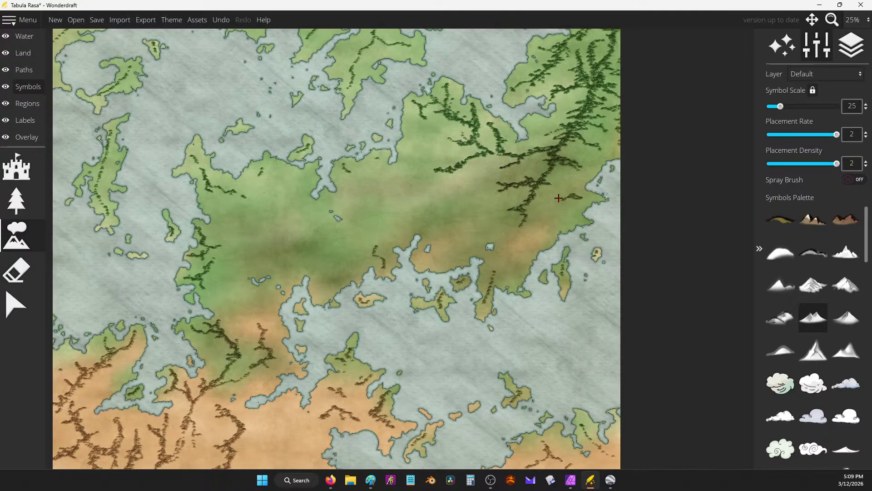
scroll(489, 197, down, 1)
drag(459, 189, 516, 289)
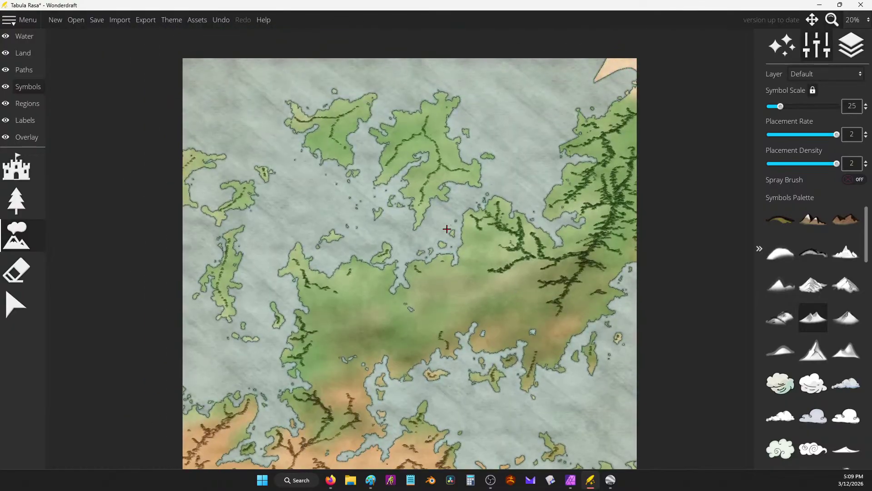
scroll(472, 239, up, 4)
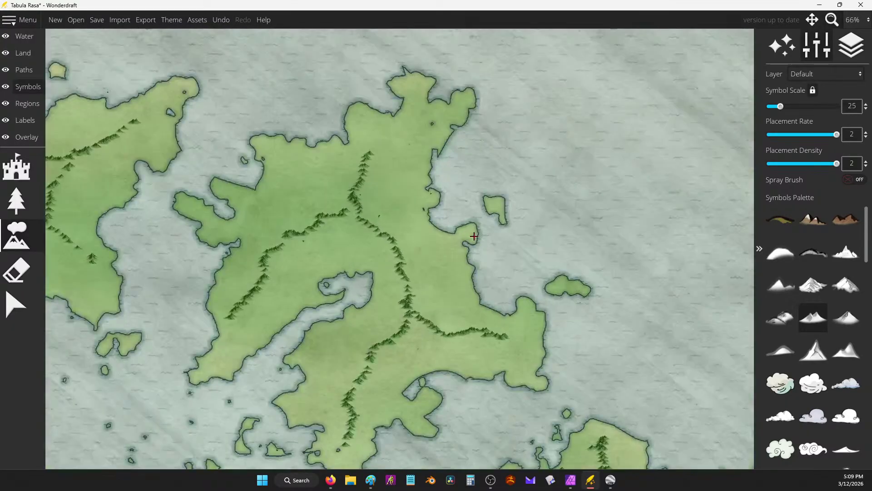
mouse_move(366, 156)
mouse_down()
mouse_move(349, 185)
mouse_move(355, 210)
mouse_move(294, 194)
mouse_move(345, 211)
mouse_move(295, 190)
mouse_move(282, 166)
mouse_move(297, 193)
mouse_move(250, 201)
mouse_move(285, 196)
mouse_move(344, 209)
mouse_move(298, 228)
mouse_move(256, 226)
mouse_move(277, 236)
mouse_move(231, 318)
mouse_move(232, 339)
mouse_move(209, 366)
mouse_move(227, 352)
mouse_move(232, 303)
mouse_move(244, 308)
mouse_move(268, 279)
mouse_move(285, 280)
mouse_move(283, 239)
mouse_up()
mouse_move(357, 212)
mouse_down()
mouse_move(407, 243)
mouse_move(395, 257)
mouse_move(412, 271)
mouse_move(404, 317)
mouse_move(373, 339)
mouse_move(364, 369)
mouse_move(341, 396)
mouse_move(347, 432)
mouse_move(350, 385)
mouse_move(390, 350)
mouse_up()
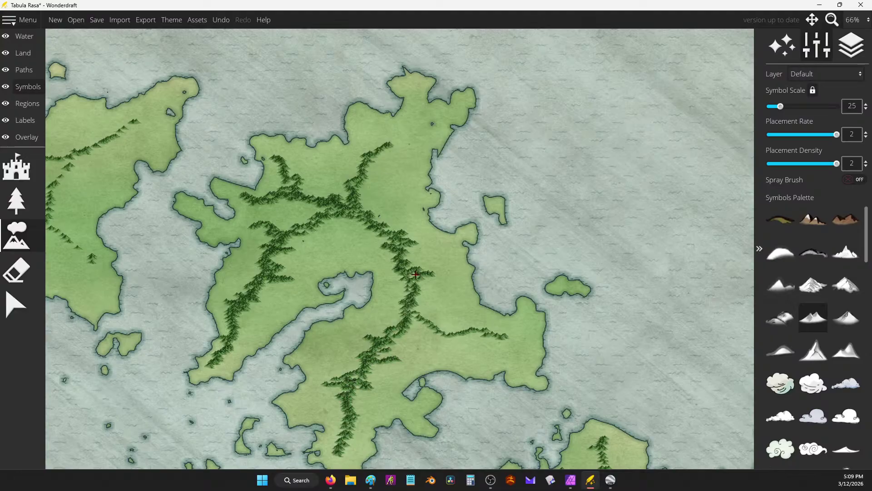
drag(456, 108, 447, 115)
mouse_move(477, 339)
mouse_down()
mouse_move(442, 338)
mouse_move(464, 338)
mouse_move(459, 325)
mouse_move(442, 332)
mouse_move(414, 320)
mouse_move(516, 341)
mouse_move(524, 357)
mouse_move(522, 330)
mouse_up()
Thicken the neighbouring northwestern island's ranges, extending them to its western cape and into its southern half.
mouse_move(61, 149)
mouse_down()
mouse_move(84, 153)
mouse_move(141, 130)
mouse_move(159, 94)
mouse_move(120, 135)
mouse_up()
mouse_move(160, 249)
mouse_down()
mouse_move(318, 218)
mouse_move(392, 173)
mouse_move(380, 165)
mouse_move(393, 103)
mouse_move(324, 109)
mouse_move(342, 123)
mouse_move(257, 121)
mouse_move(270, 74)
mouse_up()
mouse_move(408, 175)
mouse_down()
mouse_move(423, 207)
mouse_move(398, 208)
mouse_move(422, 225)
mouse_move(416, 198)
mouse_move(392, 146)
mouse_up()
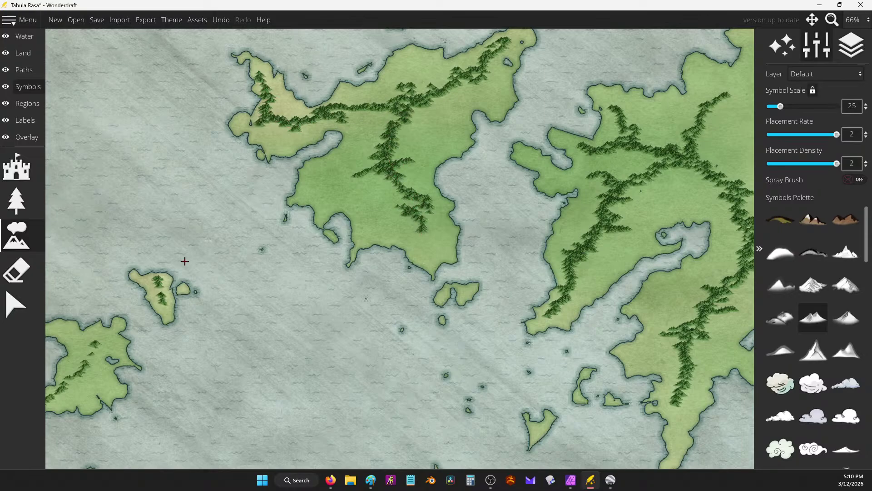
Place mountains on the tiny islet off the northwestern island, and thicken and branch the ridge on the curved western island.
click(182, 287)
mouse_move(96, 378)
mouse_down()
mouse_move(75, 361)
mouse_move(63, 327)
mouse_move(86, 350)
mouse_move(108, 342)
mouse_up()
drag(176, 298, 425, 136)
mouse_move(277, 137)
mouse_down()
mouse_move(300, 152)
mouse_move(324, 145)
mouse_move(323, 173)
mouse_up()
mouse_move(327, 339)
mouse_down()
mouse_move(299, 338)
mouse_move(348, 352)
mouse_move(343, 336)
mouse_up()
Thicken the long western island's mountain spine with side spurs, and extend the ridge on the small island east of it.
mouse_move(368, 205)
mouse_down()
mouse_move(353, 237)
mouse_move(360, 290)
mouse_move(338, 335)
mouse_move(358, 333)
mouse_up()
drag(392, 335, 431, 202)
mouse_move(416, 261)
mouse_down()
mouse_move(370, 256)
mouse_move(358, 240)
mouse_move(366, 295)
mouse_move(388, 338)
mouse_move(391, 269)
mouse_move(342, 197)
mouse_up()
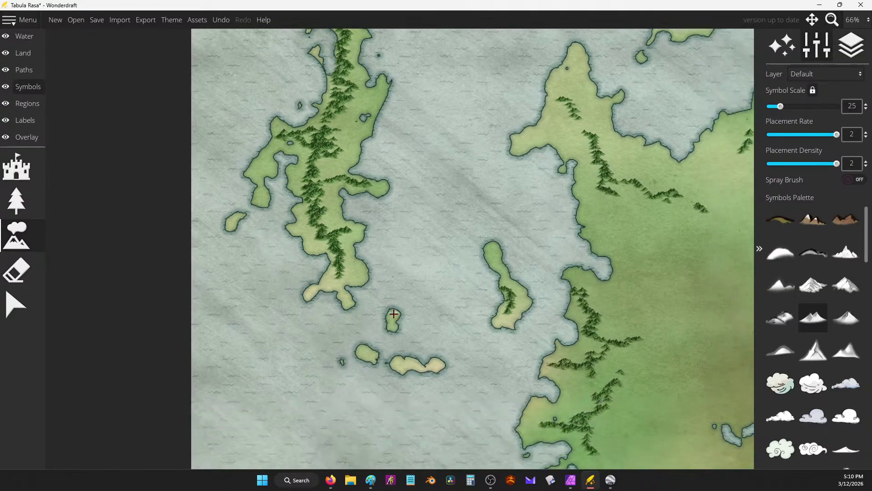
mouse_move(505, 254)
mouse_down()
mouse_move(494, 259)
mouse_move(512, 292)
mouse_move(506, 318)
mouse_up()
Review the mountain ranges across the whole map and the northwestern islands.
scroll(517, 318, down, 5)
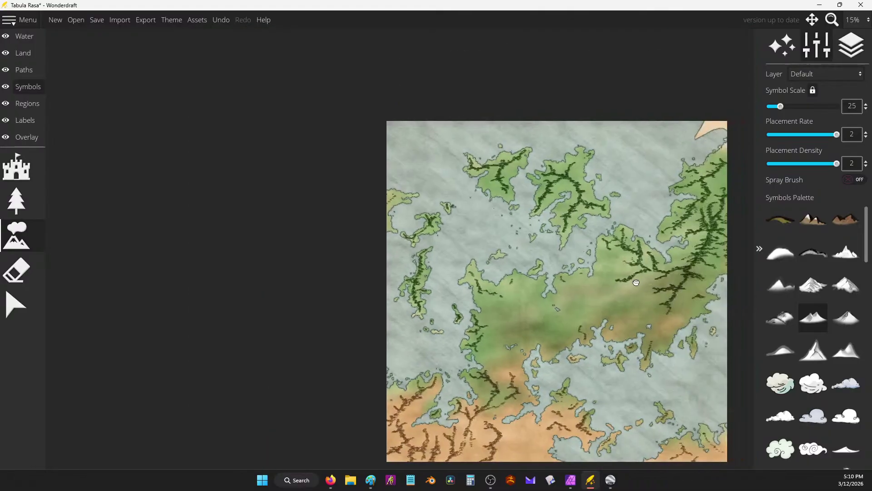
drag(633, 288, 504, 255)
scroll(535, 117, up, 2)
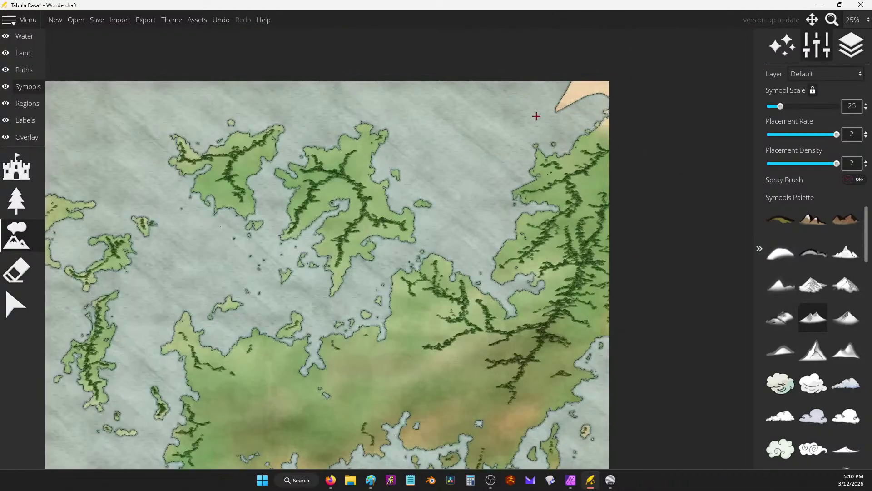
scroll(549, 124, down, 2)
drag(549, 125, 613, 163)
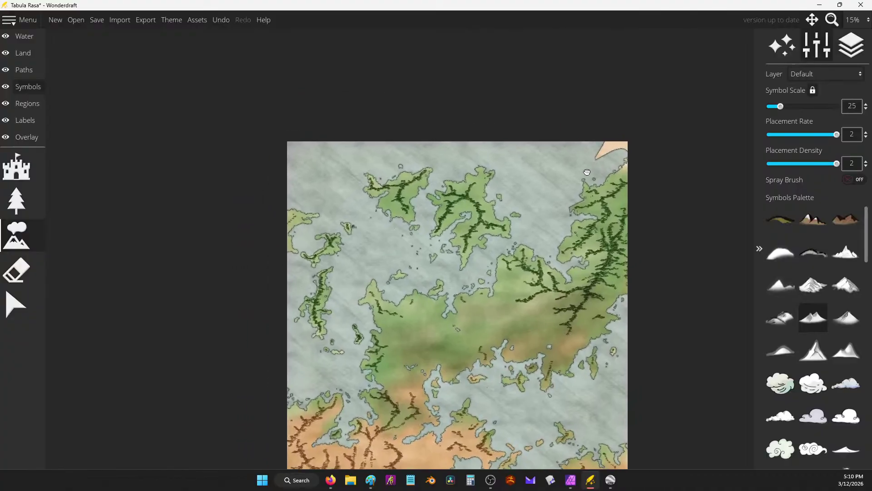
scroll(299, 197, up, 3)
drag(300, 197, 430, 168)
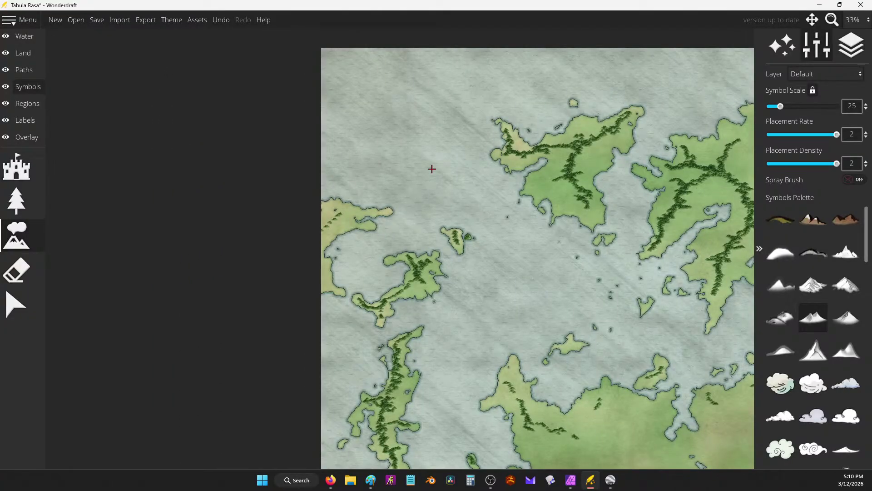
Add land at both ends of the western-edge bay and a round islet to its northeast, using a brush size of 165.
click(22, 53)
click(16, 201)
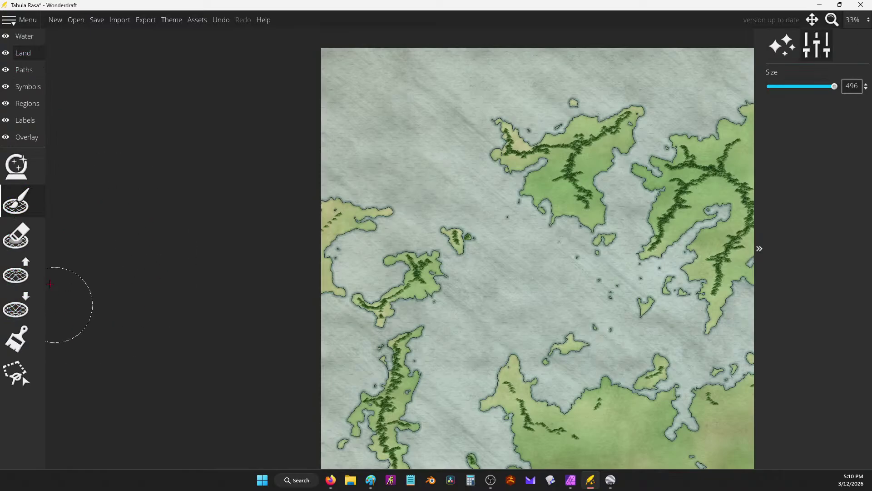
click(790, 86)
drag(341, 273, 346, 292)
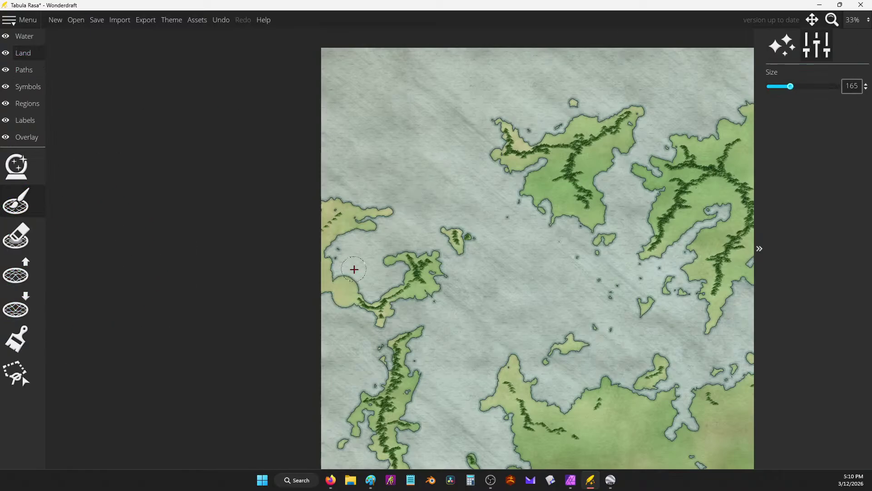
click(365, 191)
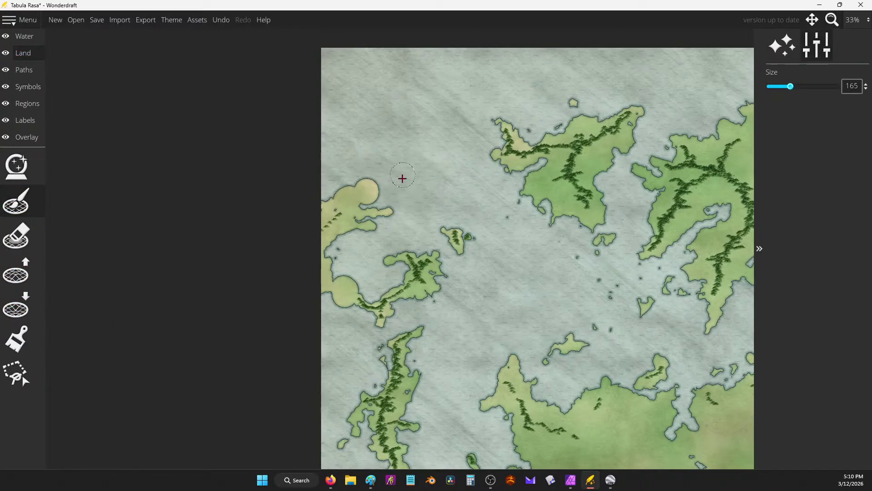
click(418, 176)
Lower the edges of the round islet and the added land at both bay ends into ragged coastlines, using brush size 128 and roughness 0.51.
click(17, 304)
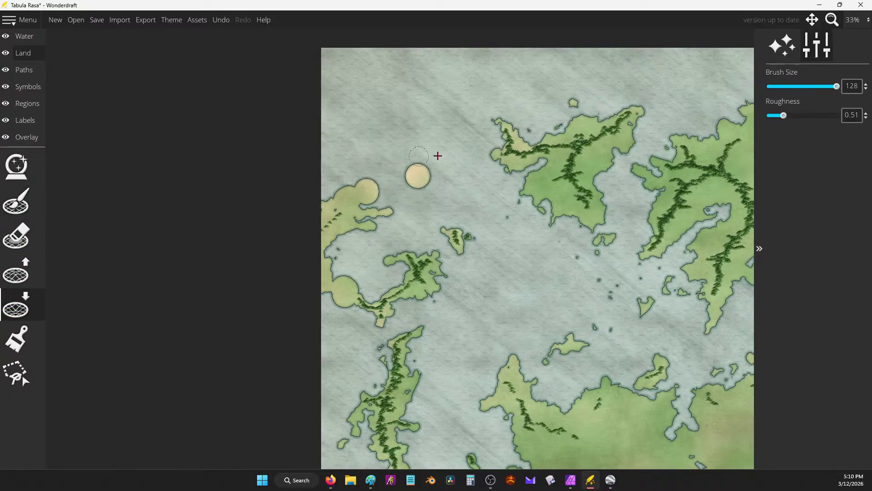
mouse_move(438, 155)
mouse_down()
mouse_move(404, 177)
mouse_move(400, 189)
mouse_move(427, 187)
mouse_move(421, 173)
mouse_move(330, 200)
mouse_move(357, 179)
mouse_move(368, 185)
mouse_move(349, 192)
mouse_move(396, 210)
mouse_move(375, 183)
mouse_move(373, 209)
mouse_up()
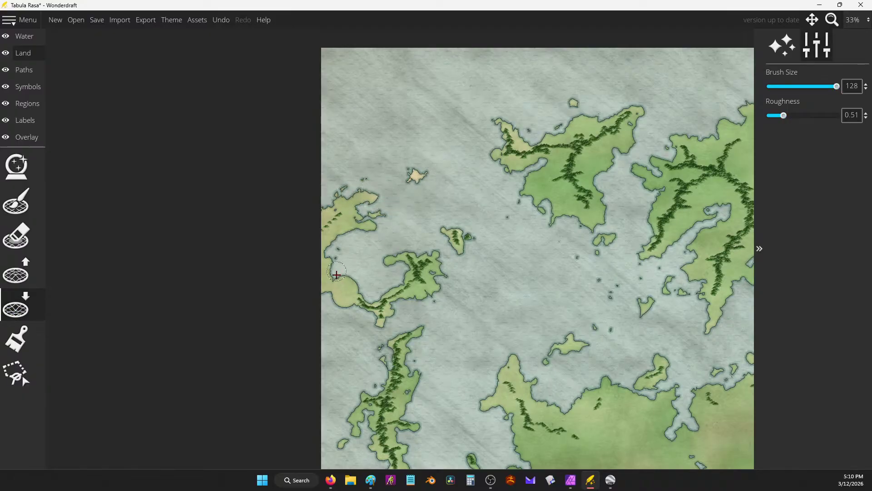
mouse_move(336, 274)
mouse_down()
mouse_move(357, 276)
mouse_move(338, 304)
mouse_move(323, 304)
mouse_move(360, 343)
mouse_move(317, 290)
mouse_move(346, 316)
mouse_move(334, 275)
mouse_up()
Raise land westward from the small island east of the bay, and lower its edges into an irregular coastline.
click(23, 278)
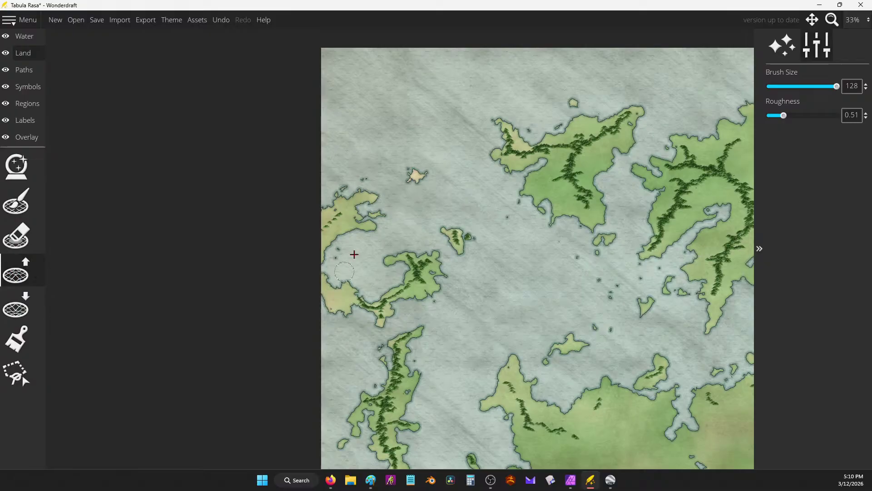
mouse_move(421, 222)
mouse_down()
mouse_move(434, 243)
mouse_move(426, 234)
mouse_move(444, 232)
mouse_move(435, 236)
mouse_move(425, 220)
mouse_move(409, 230)
mouse_up()
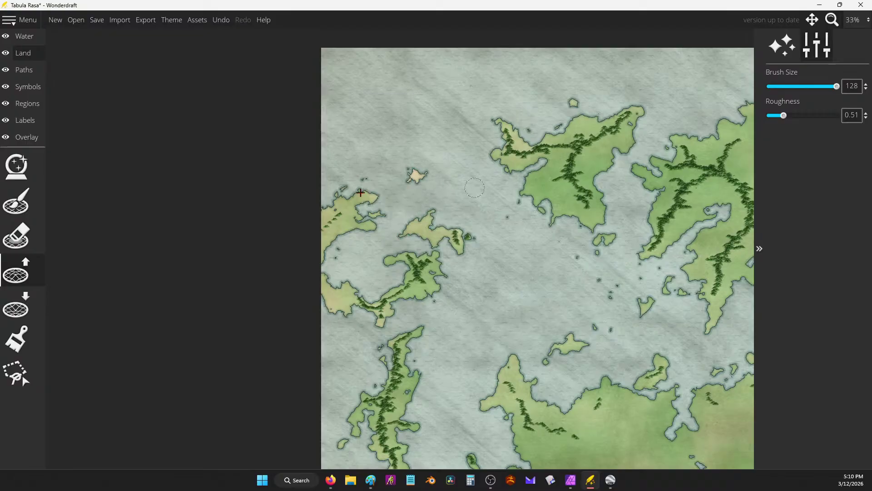
click(16, 304)
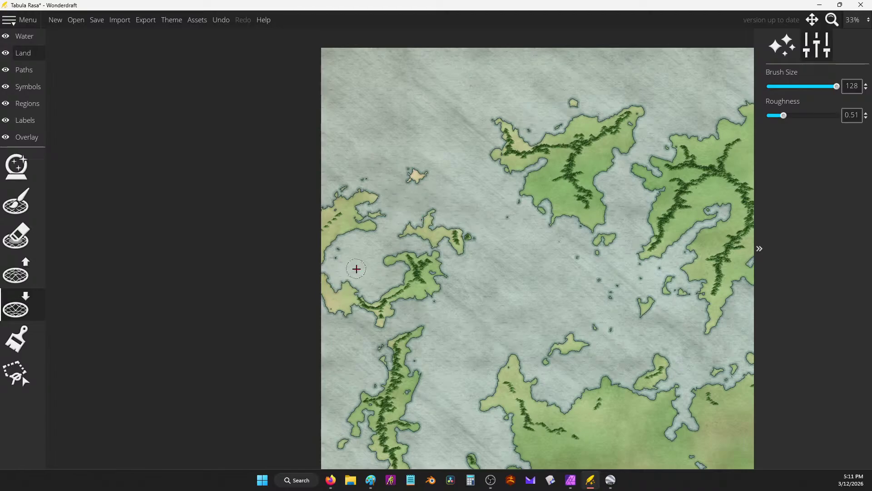
Add mountain spurs along the main continent's eastern range and extend its southern end toward the southeast coast, at symbol scale 25.
scroll(357, 269, down, 3)
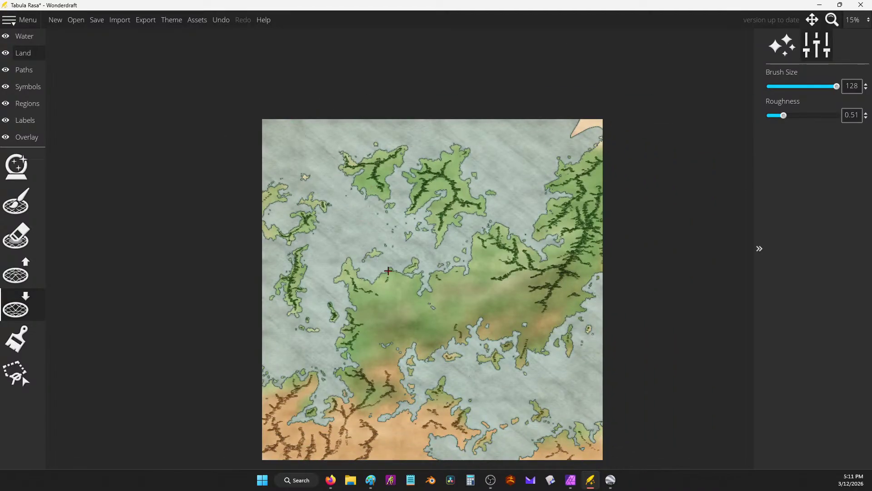
scroll(388, 270, up, 3)
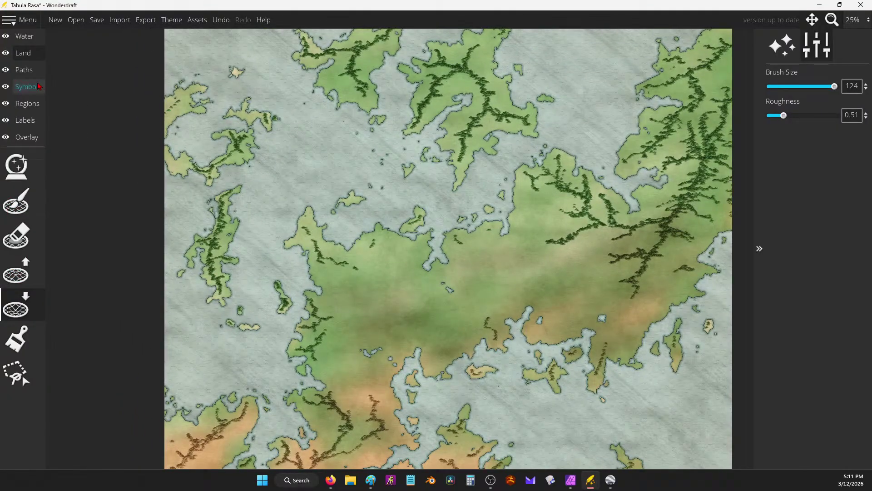
click(28, 87)
click(16, 246)
scroll(465, 295, up, 5)
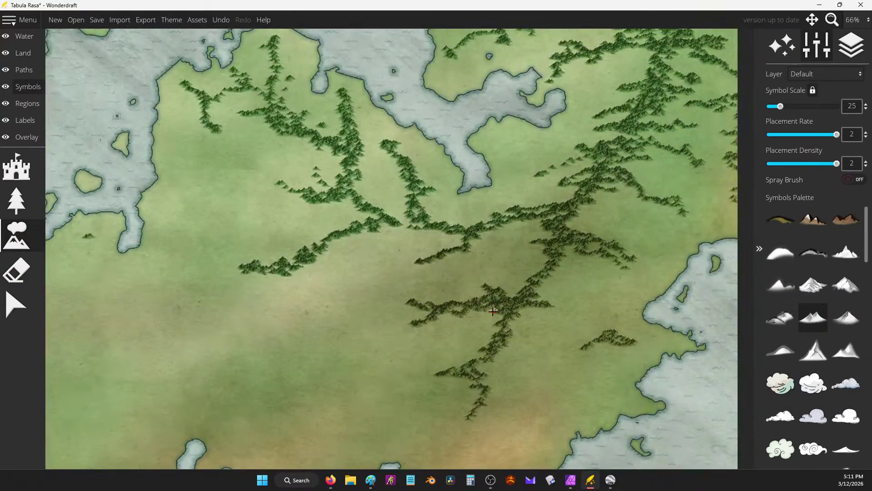
scroll(502, 308, down, 3)
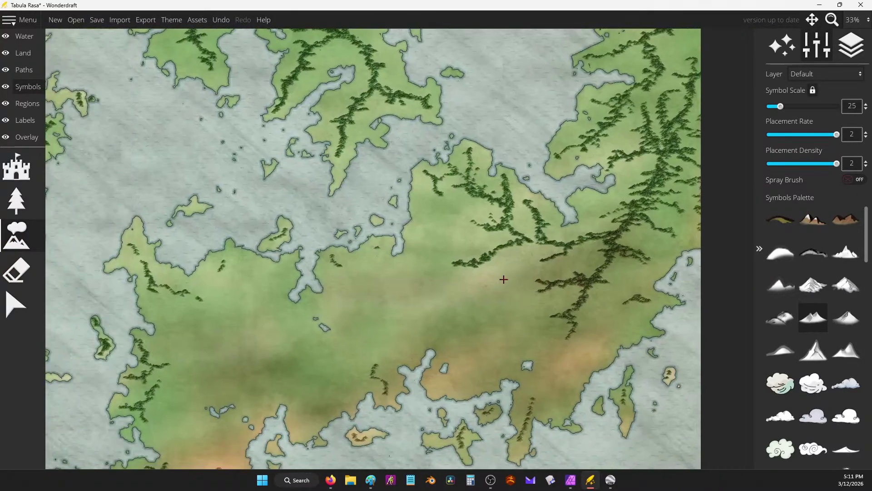
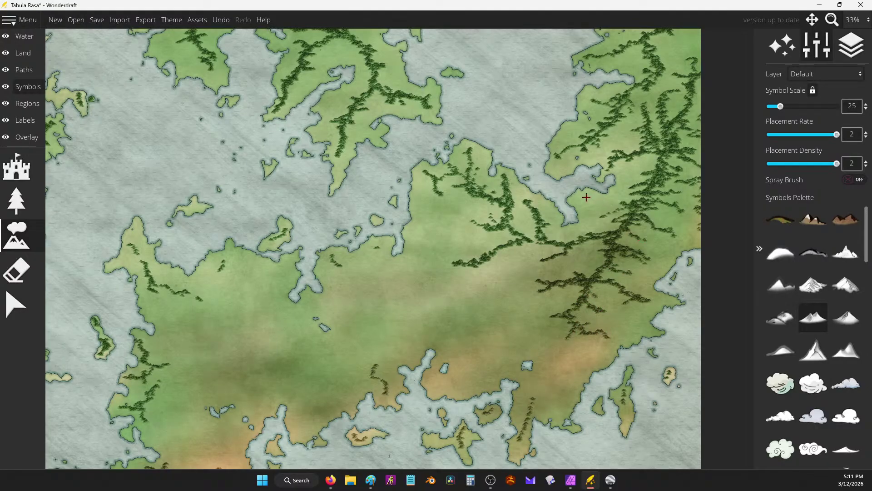
drag(586, 196, 598, 212)
drag(646, 171, 625, 143)
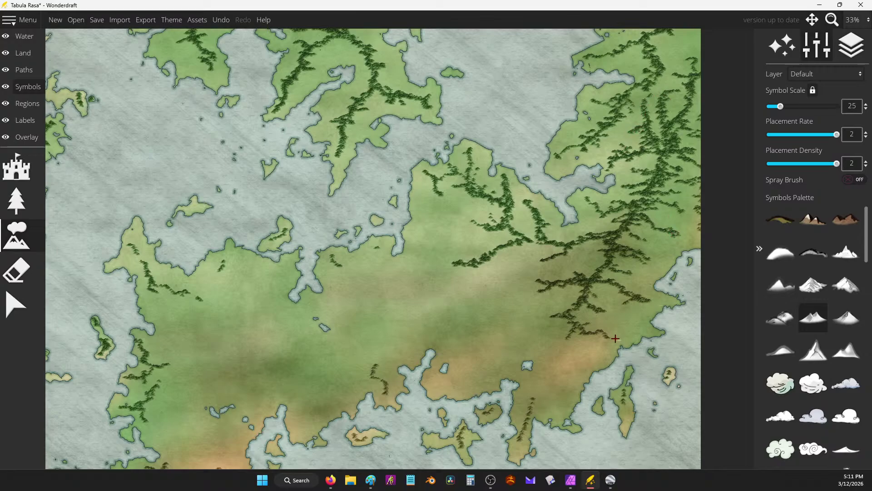
drag(615, 339, 622, 333)
mouse_move(568, 340)
mouse_down()
mouse_move(564, 365)
mouse_move(571, 334)
mouse_up()
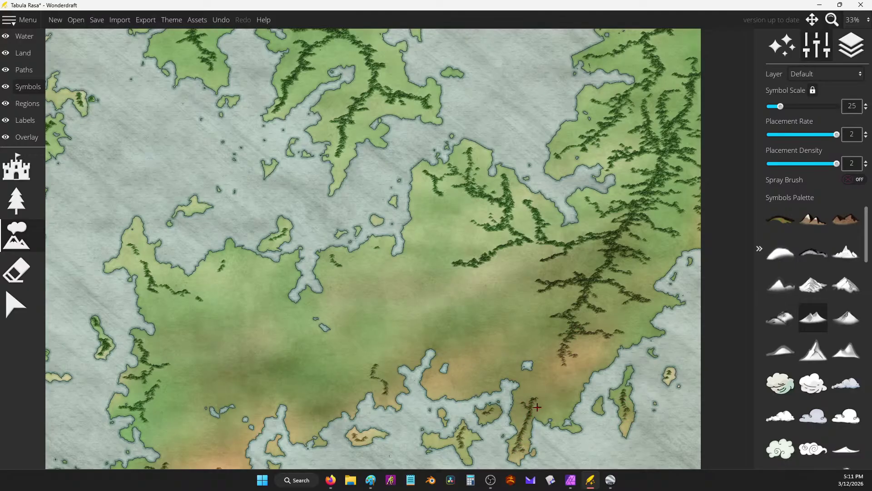
Branch the ridges on the southern peninsula and its neighbouring islands, and add side spurs to the southwestern desert ranges.
drag(539, 408, 535, 404)
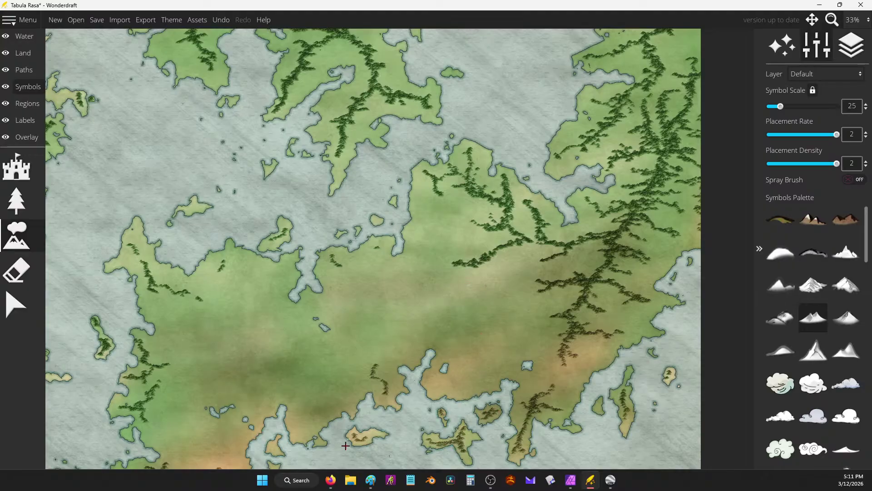
drag(231, 354, 293, 294)
mouse_move(290, 343)
mouse_down()
mouse_move(282, 382)
mouse_move(270, 385)
mouse_move(255, 419)
mouse_move(258, 439)
mouse_move(274, 445)
mouse_move(253, 450)
mouse_up()
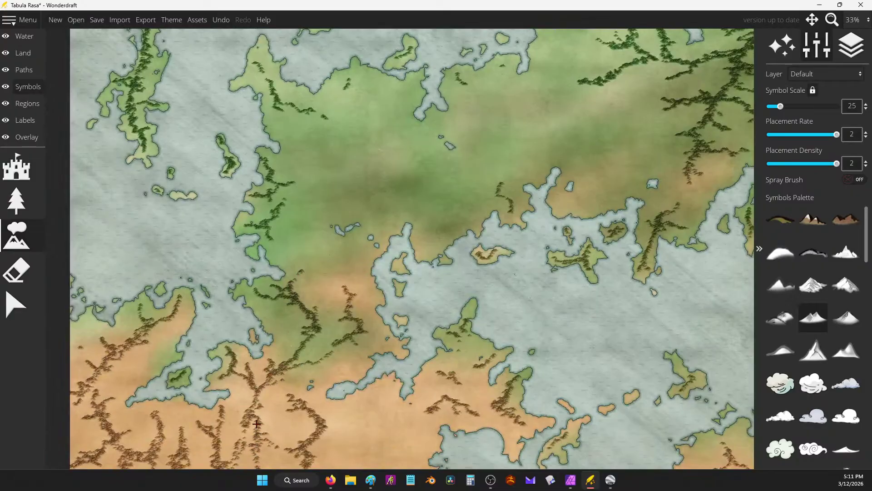
mouse_move(243, 415)
mouse_down()
mouse_move(235, 445)
mouse_move(208, 448)
mouse_move(149, 357)
mouse_move(156, 352)
mouse_move(124, 369)
mouse_up()
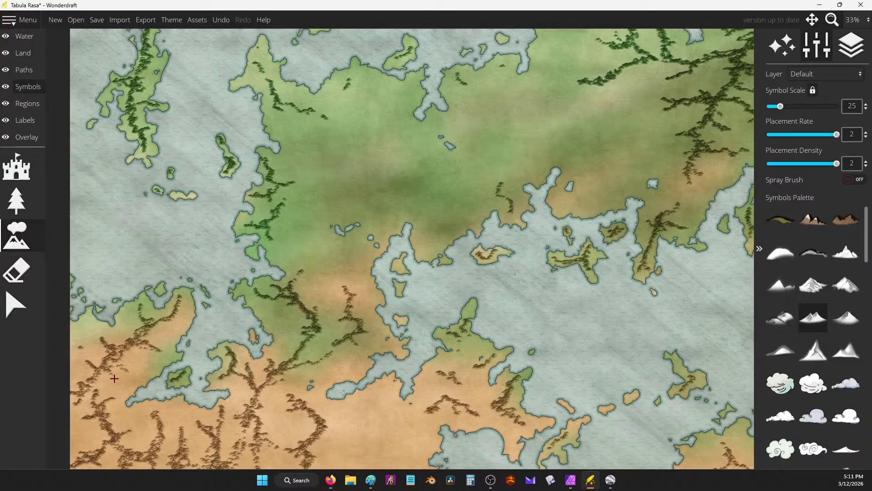
Set the land eraser size to 4, try a thin channel on the main continent's southwestern plain, and undo it.
scroll(566, 212, down, 4)
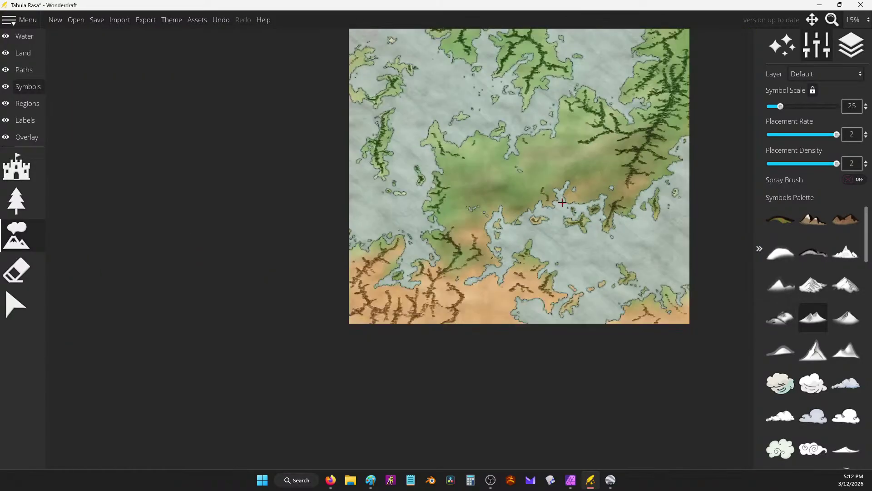
drag(526, 279, 502, 299)
scroll(533, 290, up, 1)
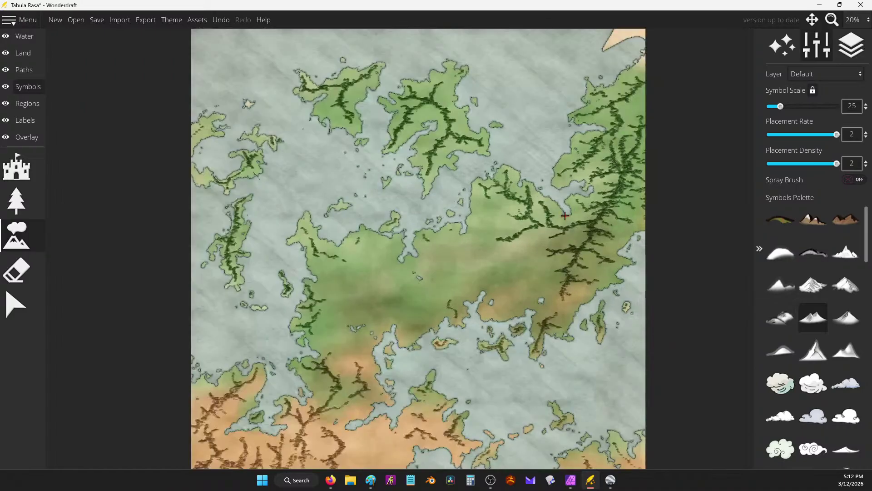
click(25, 57)
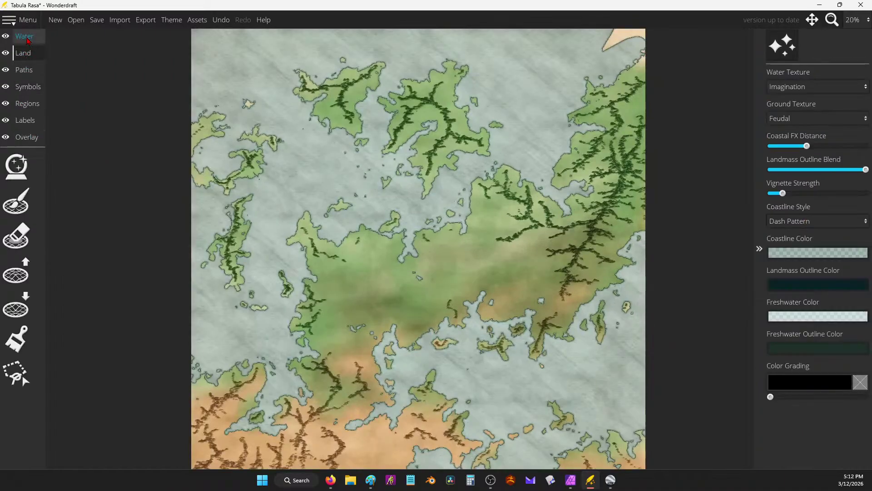
click(26, 224)
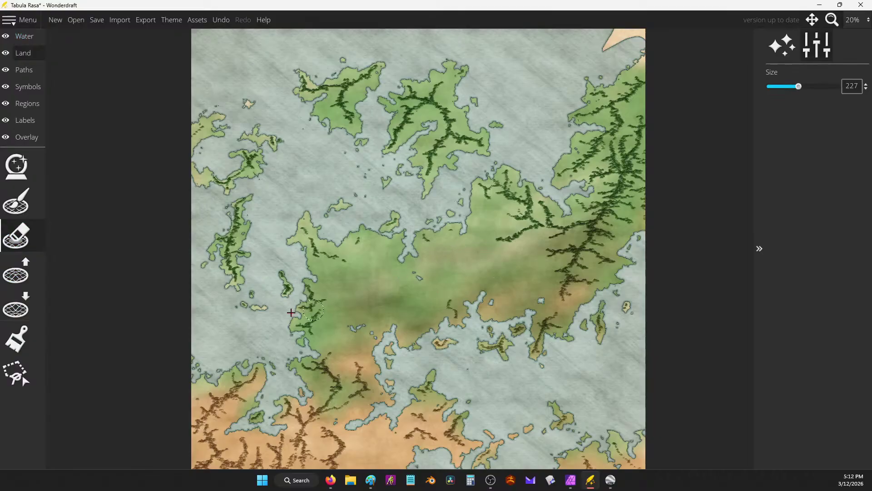
drag(798, 86, 751, 85)
scroll(363, 304, up, 3)
mouse_move(364, 303)
mouse_down()
mouse_move(383, 320)
mouse_move(410, 376)
mouse_up()
key(ctrl+z)
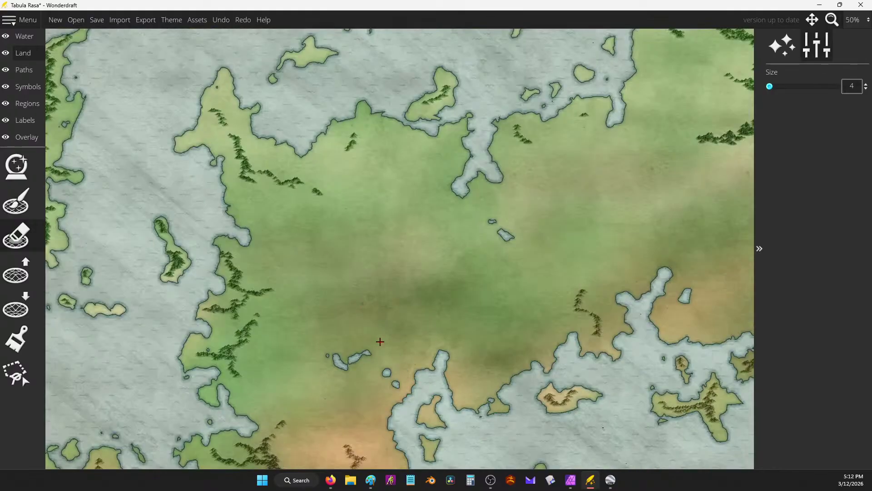
Carve thin winding rivers from the southern part of the eastern mountain range to the main continent's southeast coast.
scroll(434, 315, down, 3)
drag(516, 327, 497, 300)
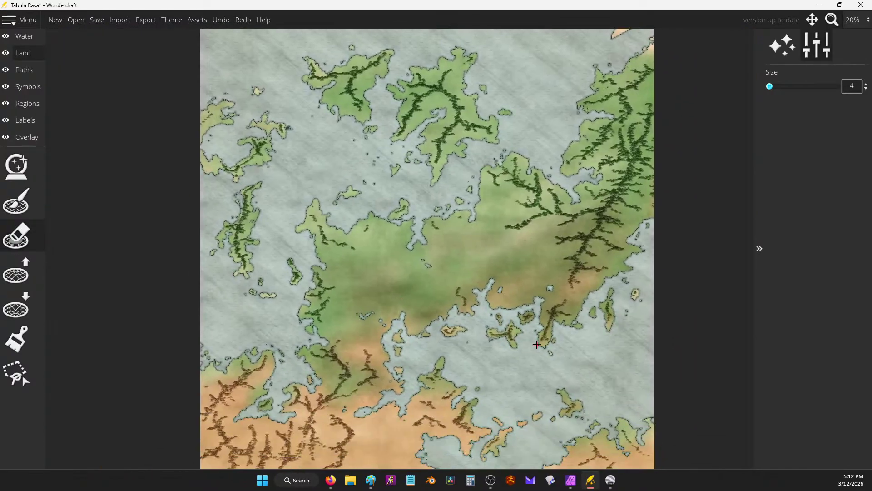
drag(603, 347, 551, 321)
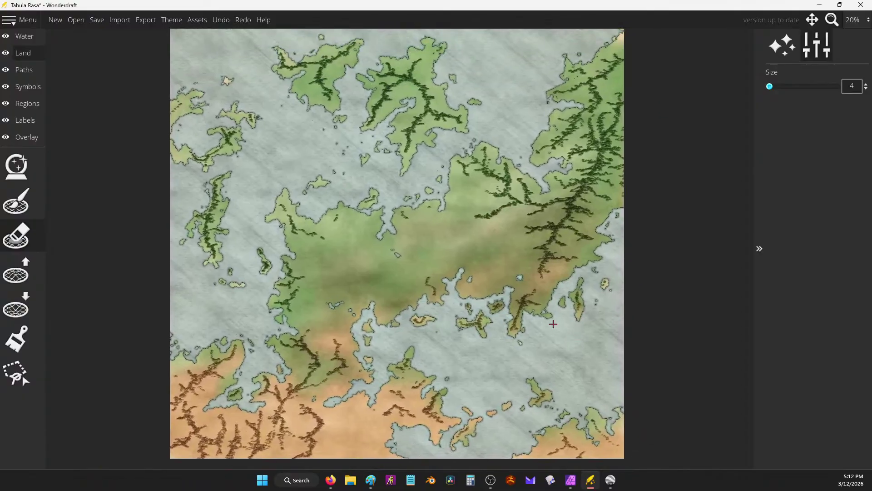
scroll(360, 244, up, 3)
scroll(382, 265, down, 1)
scroll(382, 265, up, 2)
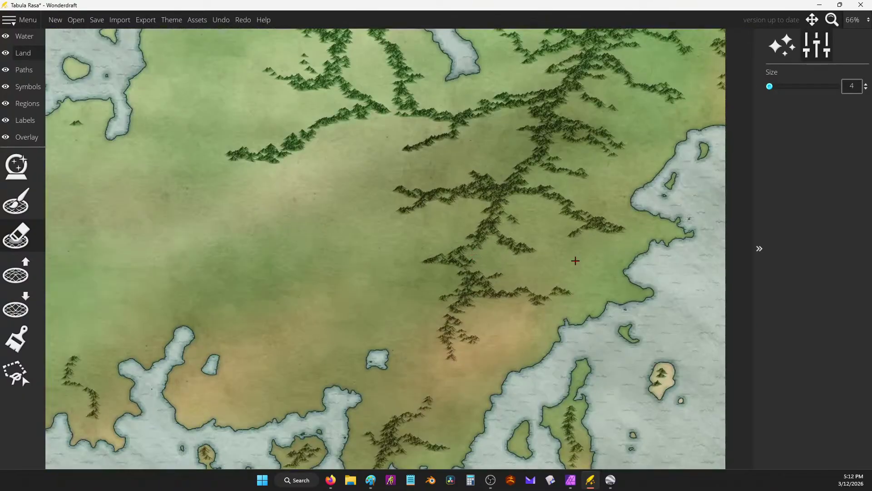
mouse_move(510, 201)
mouse_down()
mouse_move(550, 224)
mouse_move(558, 255)
mouse_move(576, 271)
mouse_move(632, 278)
mouse_up()
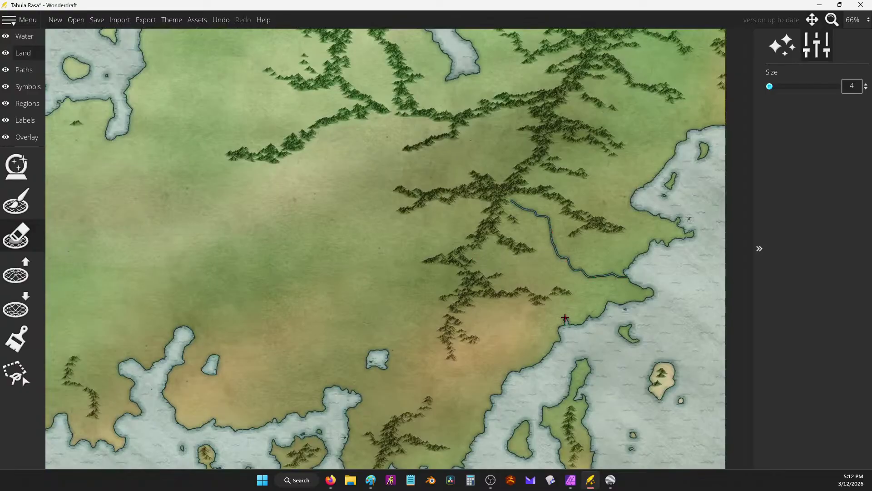
drag(565, 317, 544, 307)
mouse_move(462, 318)
mouse_down()
mouse_move(494, 329)
mouse_move(513, 372)
mouse_up()
Carve more rivers between the eastern range's spurs farther north, and one from the southern peninsula's ridge to its eastern shore.
mouse_move(641, 197)
mouse_down()
mouse_move(608, 165)
mouse_move(555, 144)
mouse_up()
drag(603, 76, 682, 150)
drag(558, 105, 640, 119)
mouse_move(642, 42)
mouse_down()
mouse_move(664, 44)
mouse_move(696, 74)
mouse_move(720, 124)
mouse_up()
mouse_move(404, 427)
mouse_down()
mouse_move(436, 417)
mouse_move(491, 434)
mouse_up()
Carve a long winding river from the northern ridge to a small delta at the central southern inlet, and branch several tributaries off it.
key(Left)
key(Down)
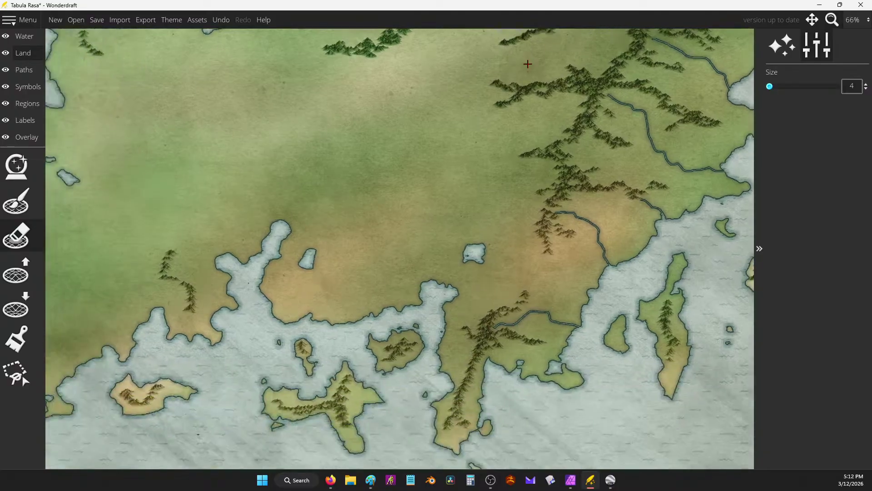
mouse_move(489, 96)
mouse_down()
mouse_move(522, 119)
mouse_move(530, 146)
mouse_move(517, 184)
mouse_move(505, 198)
mouse_move(480, 199)
mouse_move(464, 177)
mouse_move(417, 173)
mouse_move(383, 203)
mouse_move(383, 275)
mouse_move(382, 237)
mouse_move(374, 259)
mouse_up()
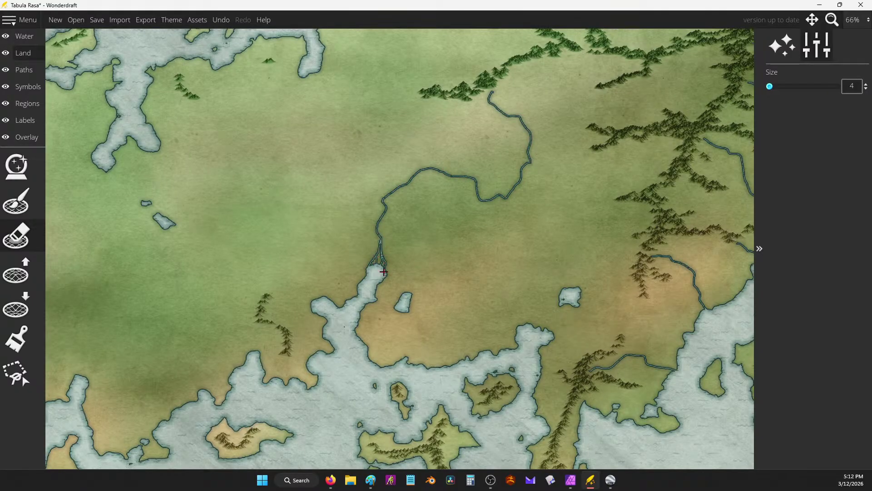
mouse_move(528, 126)
mouse_down()
mouse_move(540, 102)
mouse_move(597, 63)
mouse_up()
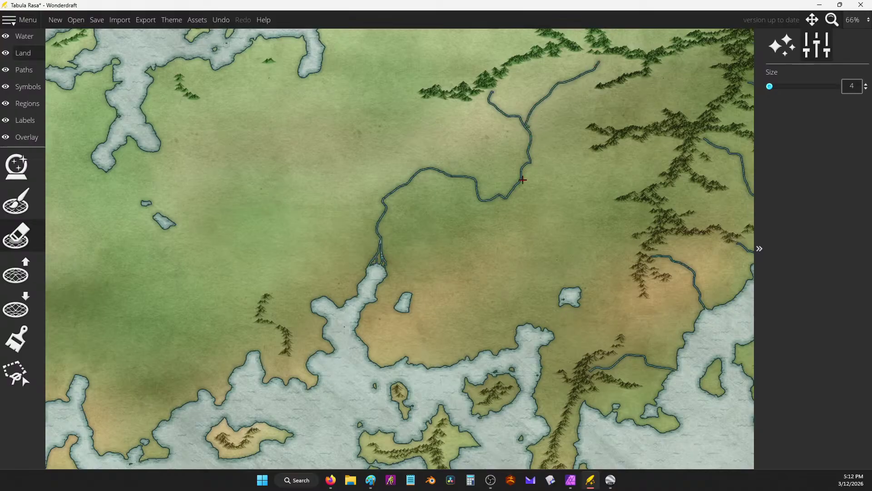
mouse_move(506, 196)
mouse_down()
mouse_move(518, 208)
mouse_move(543, 206)
mouse_up()
mouse_move(407, 184)
mouse_down()
mouse_move(432, 192)
mouse_move(440, 215)
mouse_move(458, 228)
mouse_up()
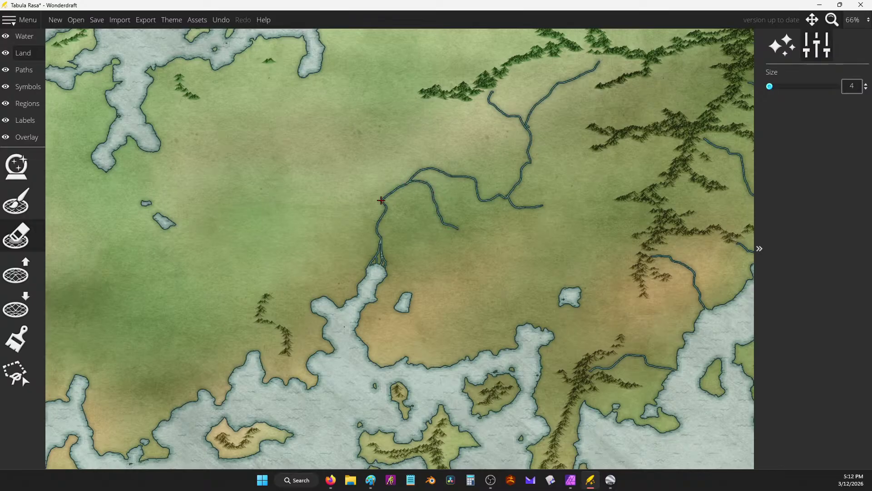
Carve two rivers from the northern ridges west to the coast, and thin channels around the two small lakes in the central plain.
mouse_move(514, 40)
mouse_down()
mouse_move(602, 185)
mouse_move(454, 231)
mouse_move(411, 214)
mouse_up()
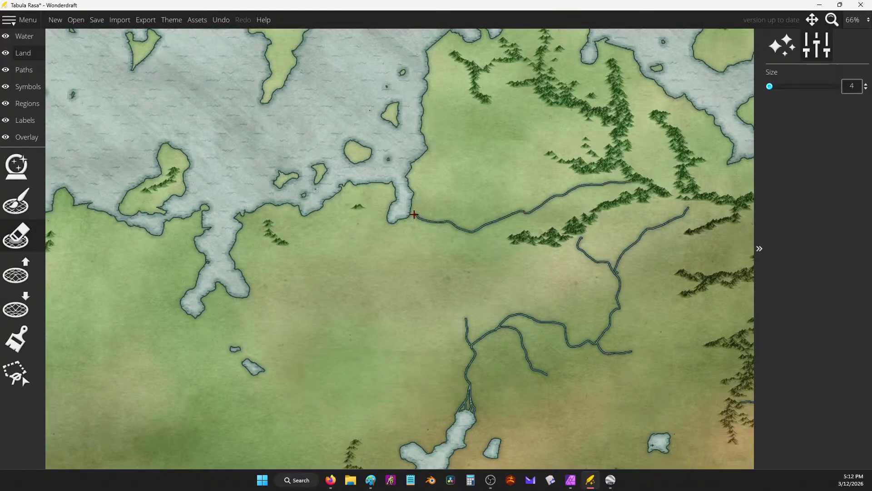
mouse_move(610, 140)
mouse_down()
mouse_move(561, 128)
mouse_move(416, 146)
mouse_up()
drag(297, 374, 512, 244)
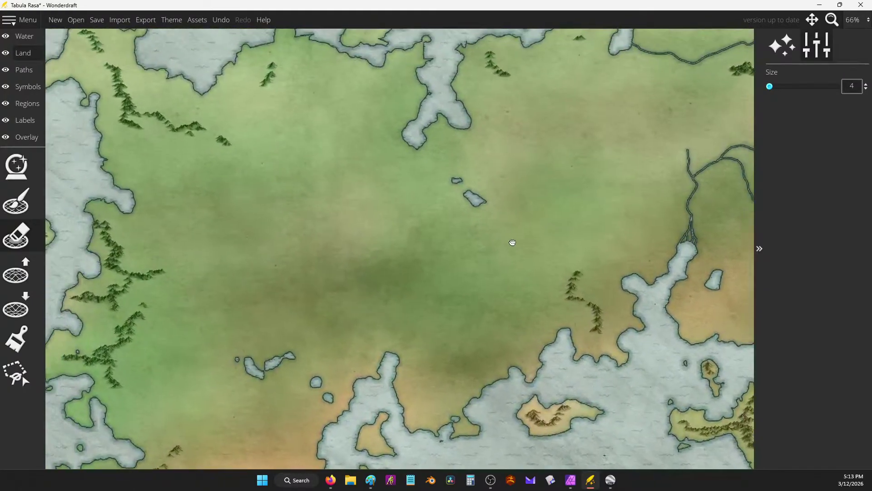
mouse_move(476, 215)
mouse_down()
mouse_move(458, 178)
mouse_move(501, 201)
mouse_move(484, 204)
mouse_move(508, 210)
mouse_up()
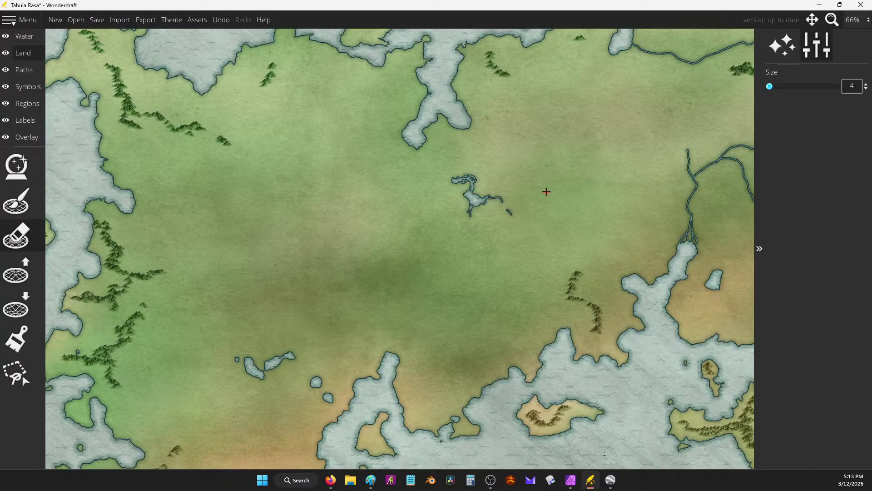
Carve a river from the head of the southwestern inlet north into the plain, splitting it into western and northern branches.
mouse_move(385, 351)
mouse_down()
mouse_move(390, 332)
mouse_move(390, 356)
mouse_up()
mouse_move(276, 271)
mouse_down()
mouse_move(297, 287)
mouse_move(342, 265)
mouse_move(379, 286)
mouse_move(391, 322)
mouse_up()
drag(330, 234, 345, 267)
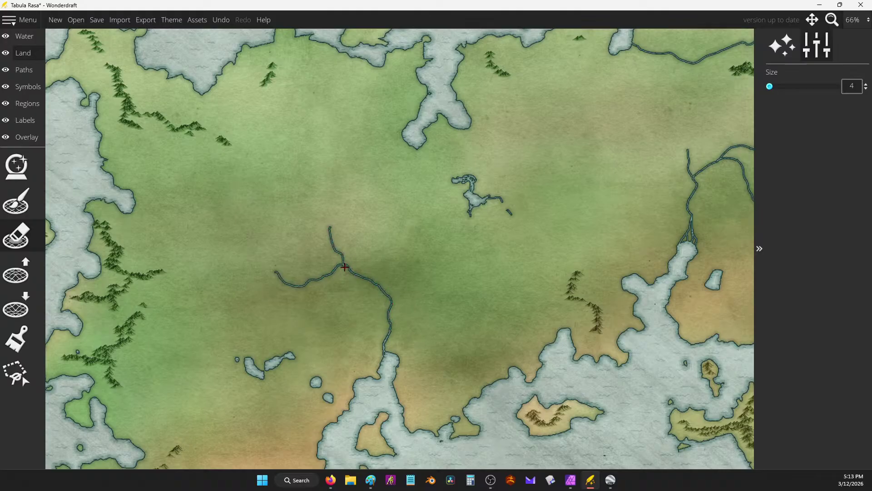
Undo and redraw the river's northern branch, and carve a river from the southwestern lake to the west coast mountains.
drag(532, 234, 599, 326)
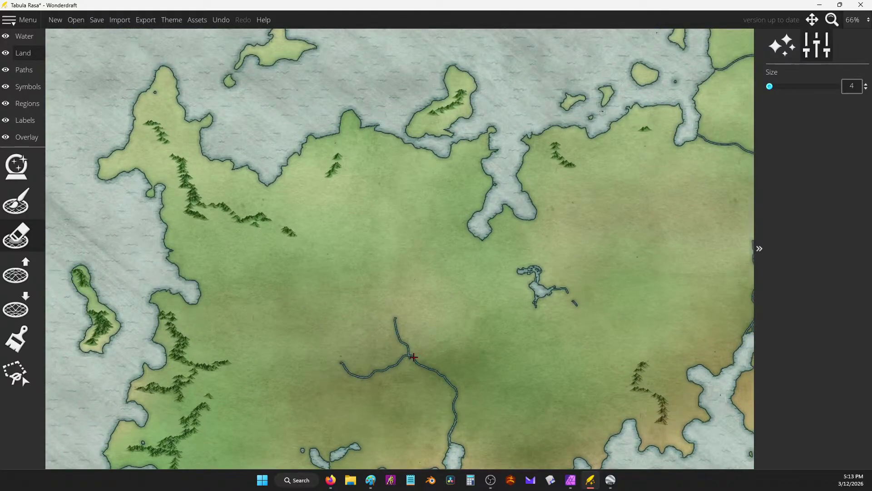
key(ctrl+z)
mouse_move(408, 352)
mouse_down()
mouse_move(403, 321)
mouse_move(352, 255)
mouse_move(537, 171)
mouse_up()
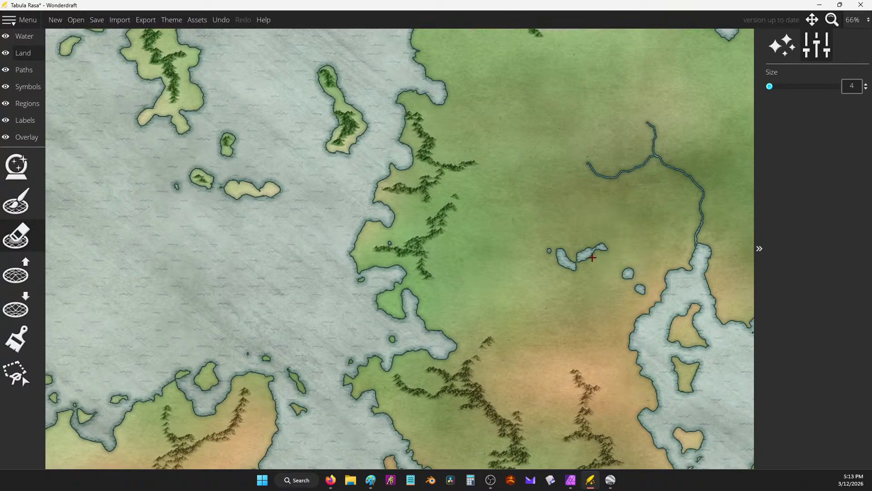
mouse_move(558, 252)
mouse_down()
mouse_move(538, 231)
mouse_move(430, 245)
mouse_up()
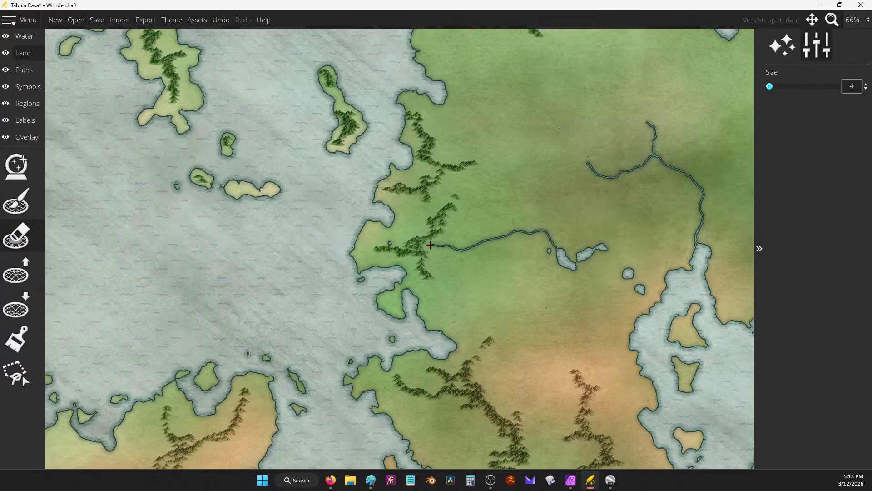
Extend the southwestern lake's river through the small lakes to the southwestern inlet, and carve streams from the nearby western mountain ranges.
drag(604, 247, 663, 308)
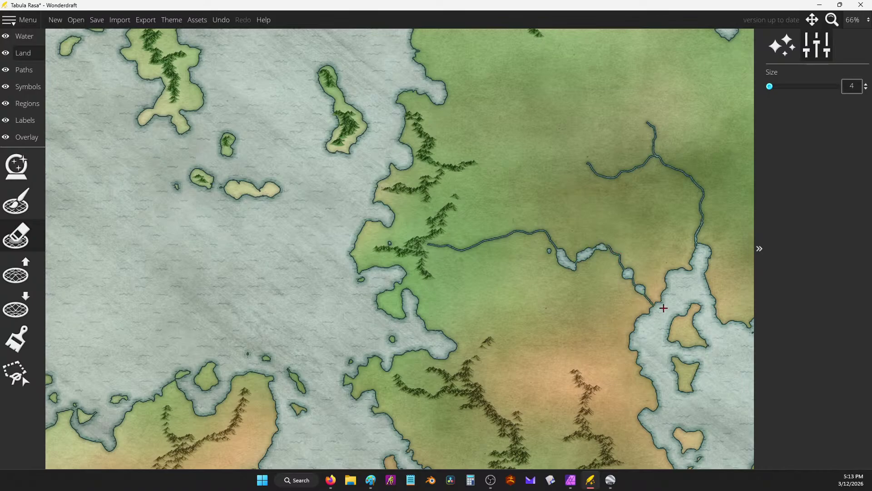
mouse_move(455, 170)
mouse_down()
mouse_move(474, 177)
mouse_move(509, 232)
mouse_up()
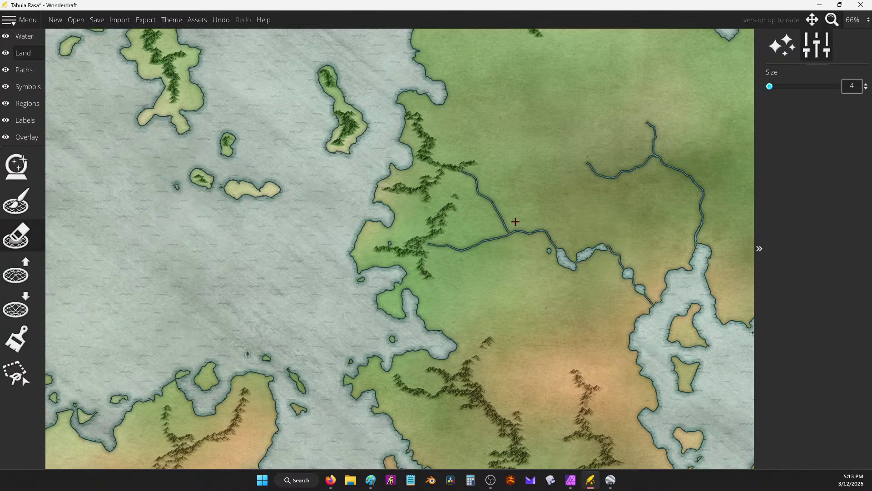
drag(416, 275, 411, 287)
drag(447, 379, 403, 351)
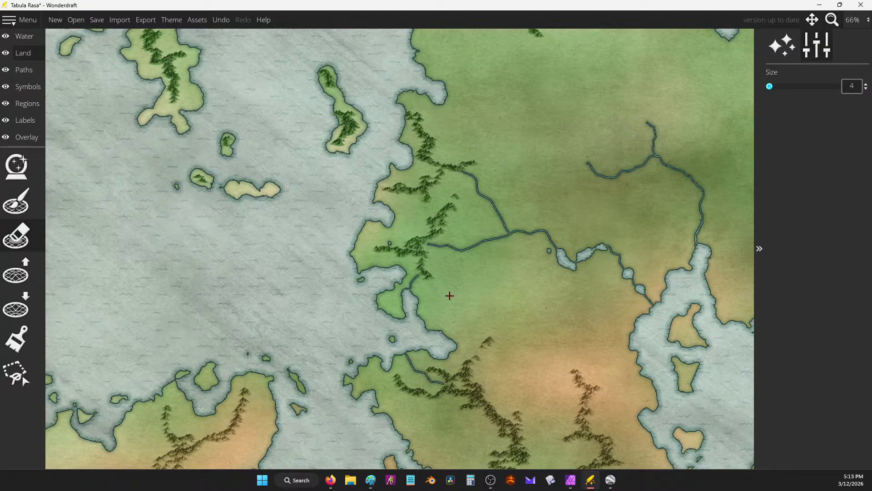
Carve short rivers from the small ridge on the central southern coast to the shores on either side.
scroll(449, 295, down, 3)
scroll(443, 208, up, 2)
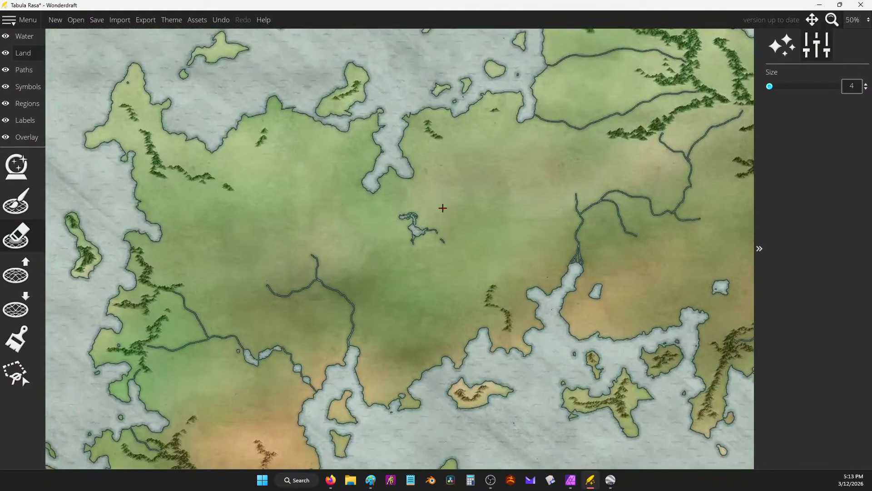
scroll(443, 208, down, 2)
mouse_move(440, 203)
mouse_down()
mouse_move(442, 228)
mouse_move(491, 214)
mouse_move(390, 214)
mouse_up()
key(ctrl+z)
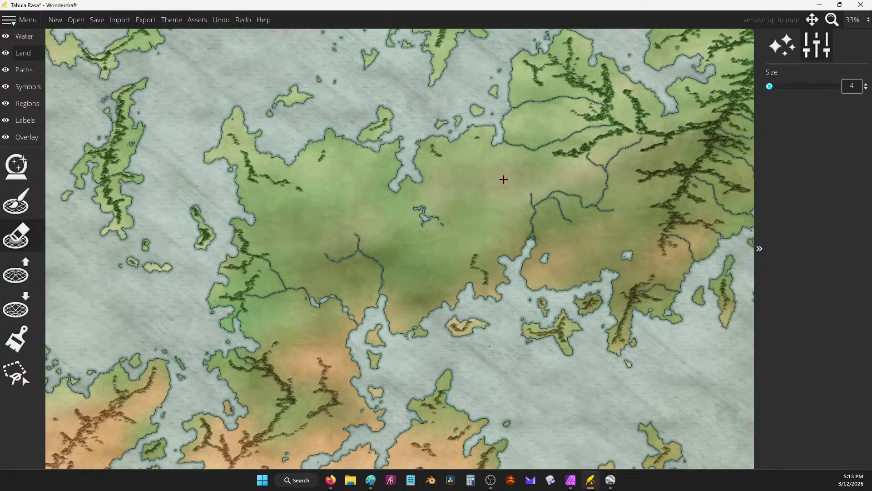
scroll(479, 176, up, 1)
mouse_move(471, 317)
mouse_down()
mouse_move(469, 343)
mouse_move(497, 334)
mouse_move(508, 347)
mouse_move(522, 326)
mouse_up()
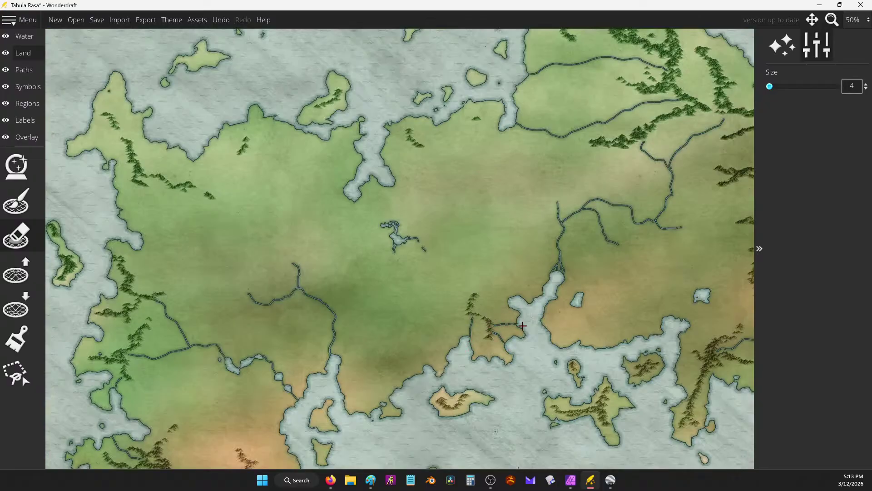
Carve short streams from the small northern and northwestern ridges to the north coast of the main continent.
mouse_move(406, 138)
mouse_down()
mouse_move(393, 137)
mouse_move(417, 117)
mouse_up()
drag(198, 158, 186, 181)
mouse_move(164, 144)
mouse_down()
mouse_move(149, 166)
mouse_move(134, 146)
mouse_up()
mouse_move(240, 143)
mouse_down()
mouse_move(219, 129)
mouse_move(243, 132)
mouse_up()
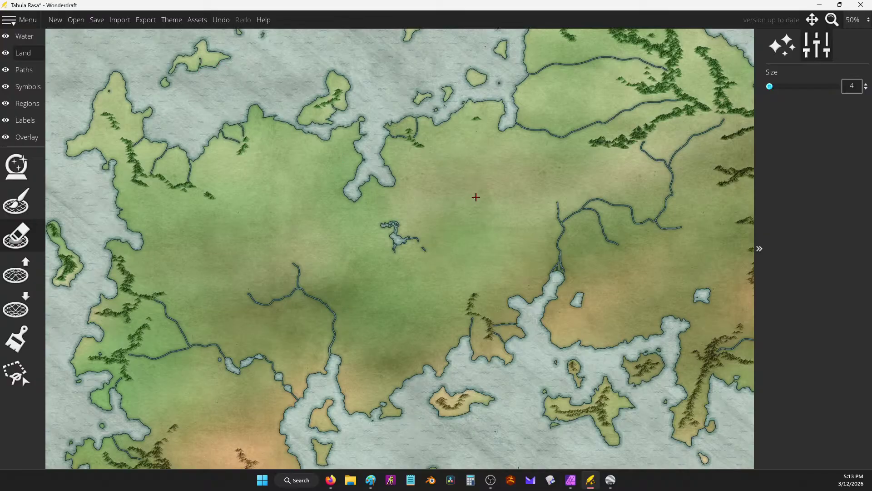
Carve a river from the northern inlet to the irregular central lake, and a forked river from the lake eastward into the plain.
scroll(506, 93, up, 2)
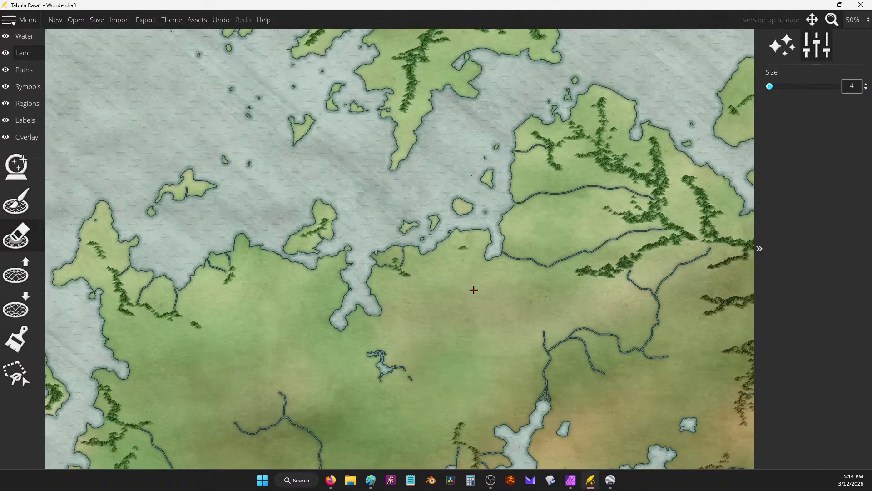
scroll(473, 289, down, 2)
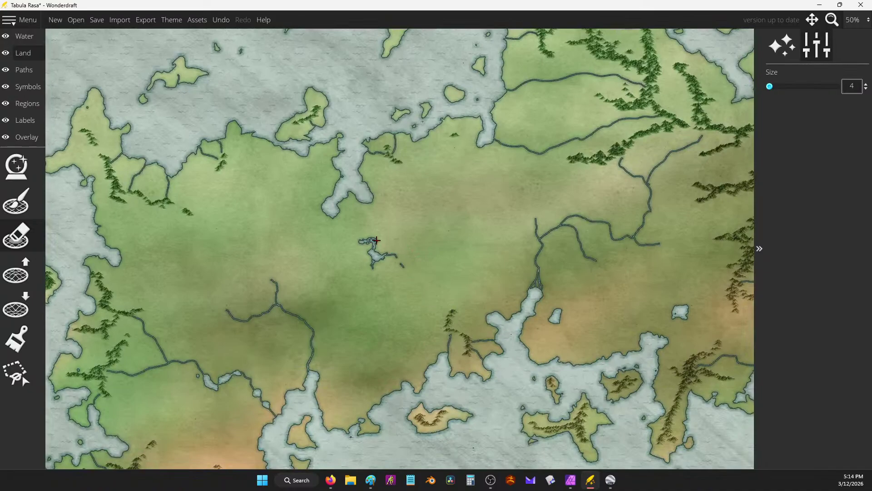
mouse_move(370, 238)
mouse_down()
mouse_move(379, 211)
mouse_move(372, 202)
mouse_up()
mouse_move(446, 236)
mouse_down()
mouse_move(419, 268)
mouse_move(402, 269)
mouse_move(398, 253)
mouse_move(433, 249)
mouse_up()
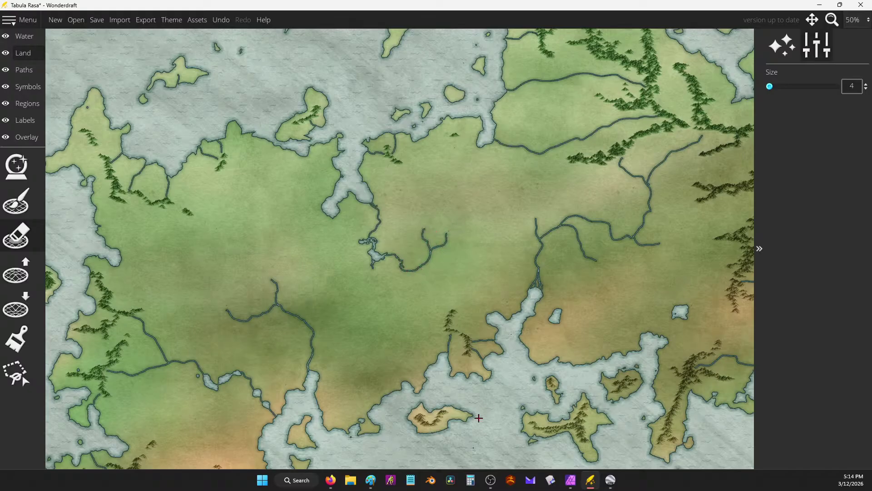
Carve two short rivers from the ridge south of the southwestern inlet east to the coast.
key(Down)
key(Left)
drag(377, 243, 396, 245)
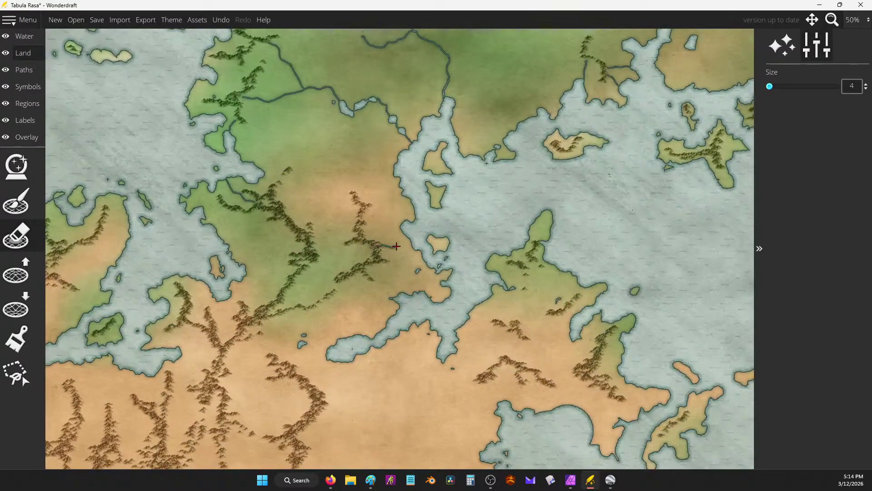
drag(364, 210, 407, 224)
Carve short rivers from the ridges of the southern peninsula to its northeastern inlet, east coast and southern bay.
key(Down)
key(Right)
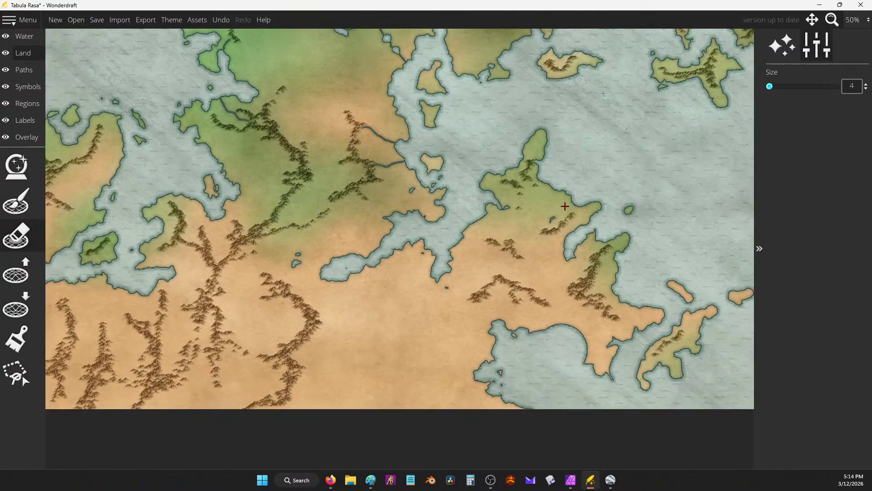
drag(555, 221, 568, 233)
key(Down)
key(Left)
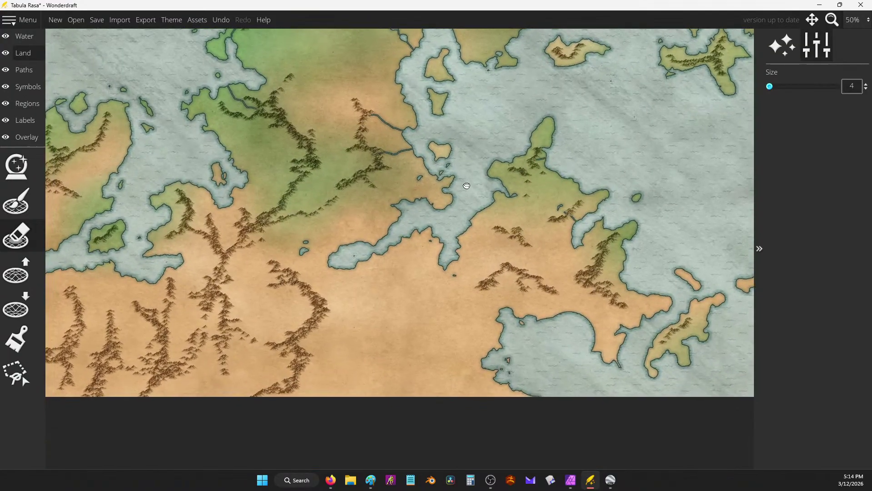
drag(525, 245, 529, 279)
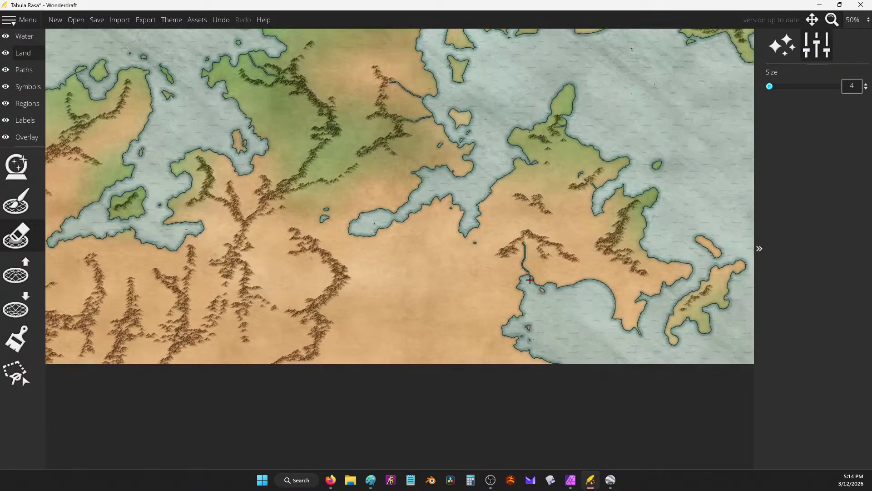
drag(550, 248, 576, 283)
drag(618, 236, 639, 235)
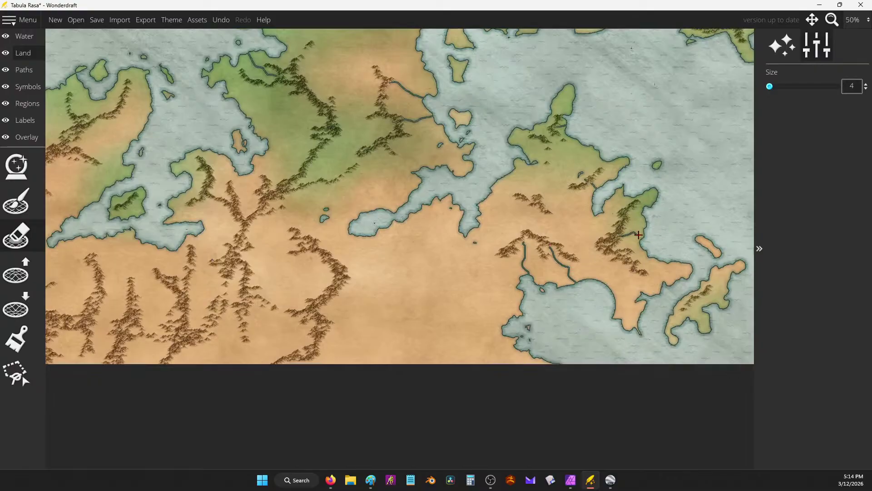
Carve a long winding river from the southern desert ridge east to the bay, and two shorter rivers into the long inlet.
scroll(475, 193, down, 3)
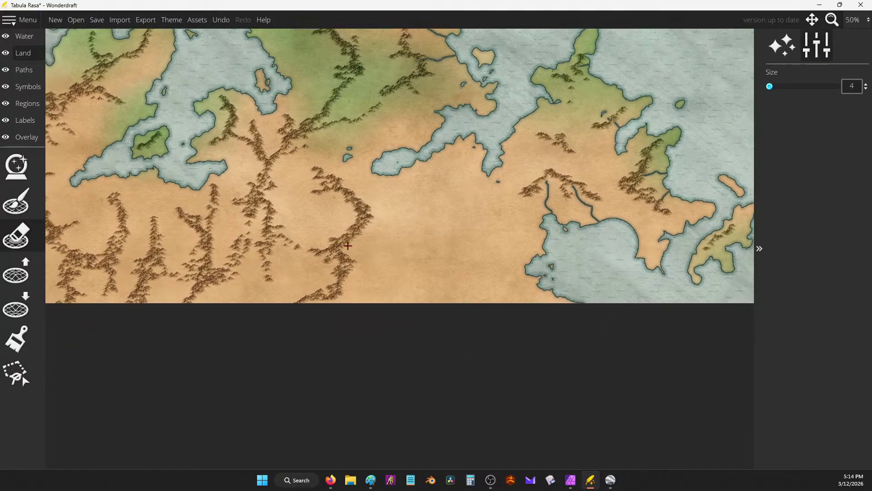
mouse_move(351, 241)
mouse_down()
mouse_move(376, 254)
mouse_move(491, 239)
mouse_move(538, 273)
mouse_up()
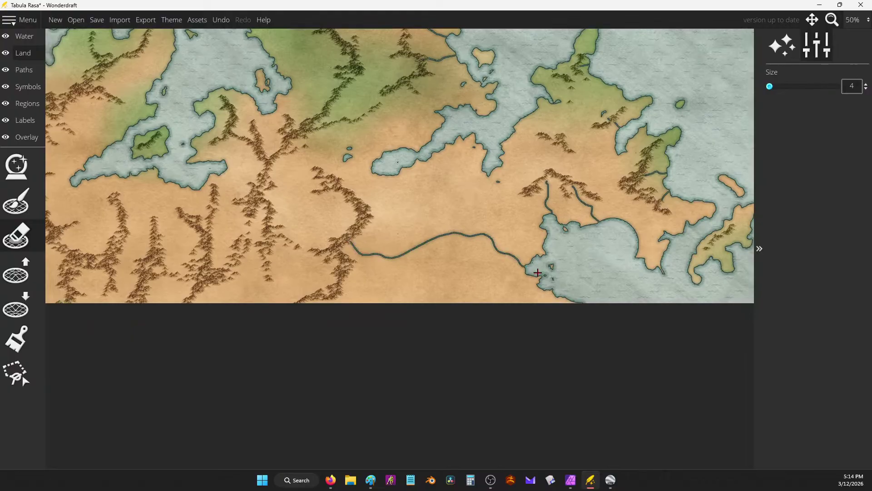
scroll(391, 157, up, 1)
drag(372, 133, 394, 167)
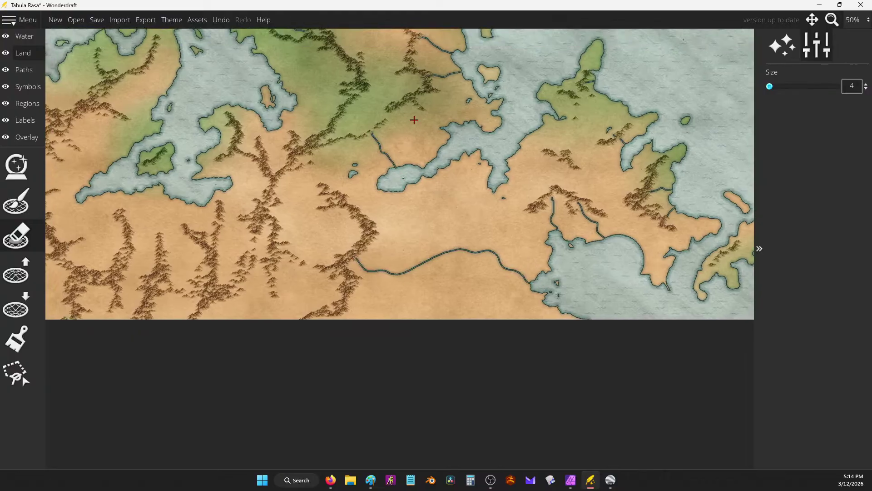
mouse_move(411, 88)
mouse_down()
mouse_move(412, 111)
mouse_move(449, 127)
mouse_up()
Carve a short forked river from the coast just east of the southwestern inlet northeast into the plain.
scroll(508, 250, up, 9)
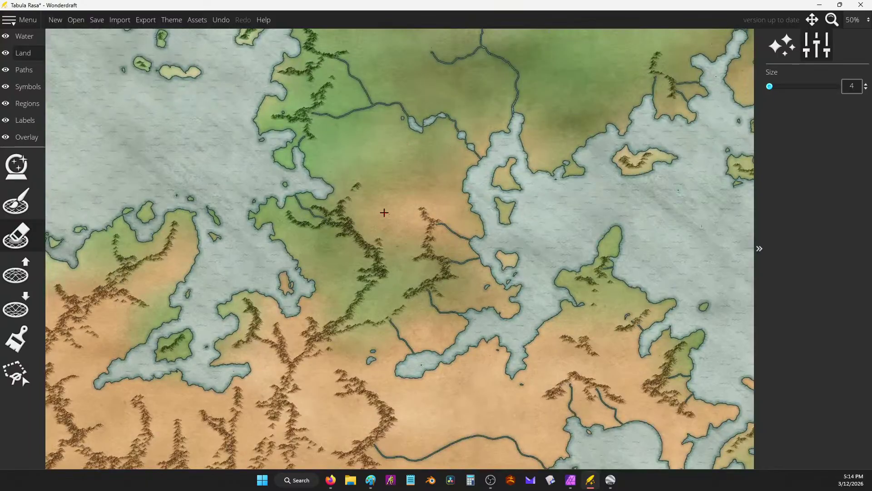
scroll(530, 205, up, 2)
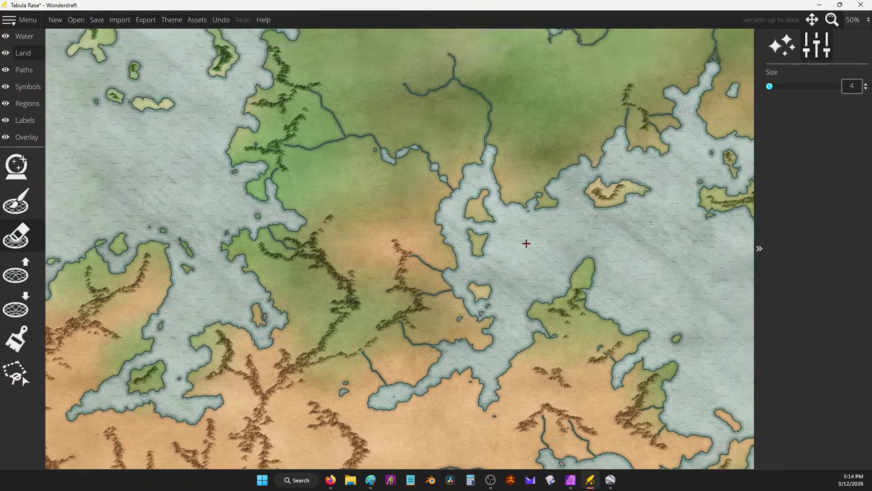
mouse_move(500, 181)
mouse_down()
mouse_move(531, 141)
mouse_move(507, 138)
mouse_move(536, 151)
mouse_up()
Carve short rivers from the mountains to the coast on the landmass in the map's southeastern corner.
scroll(667, 82, down, 3)
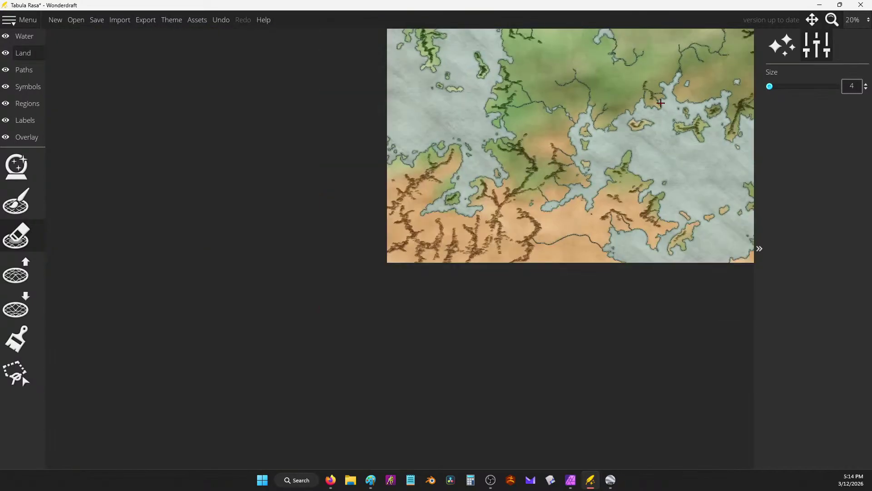
drag(663, 99, 445, 249)
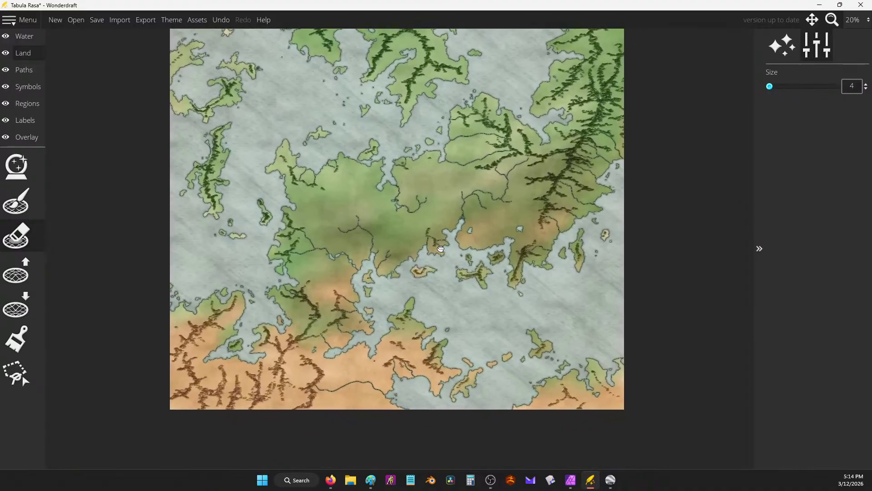
scroll(445, 250, up, 2)
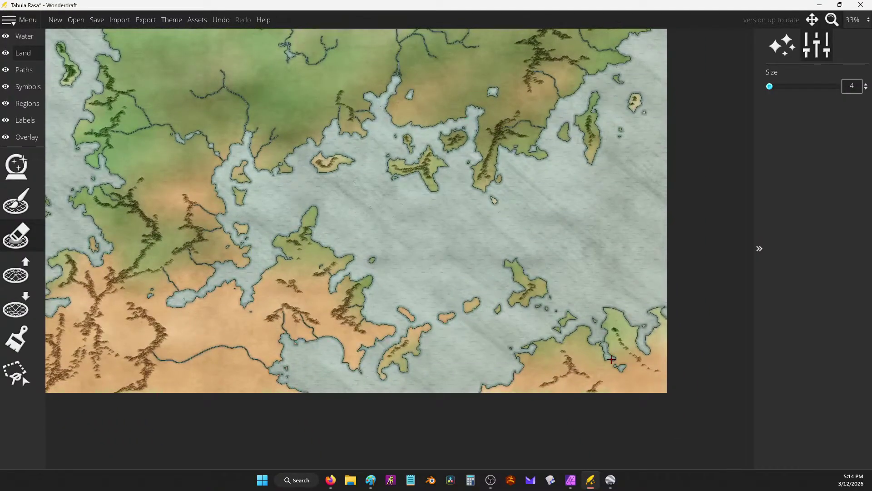
drag(611, 359, 642, 384)
drag(598, 343, 586, 376)
drag(639, 315, 654, 359)
drag(640, 306, 669, 383)
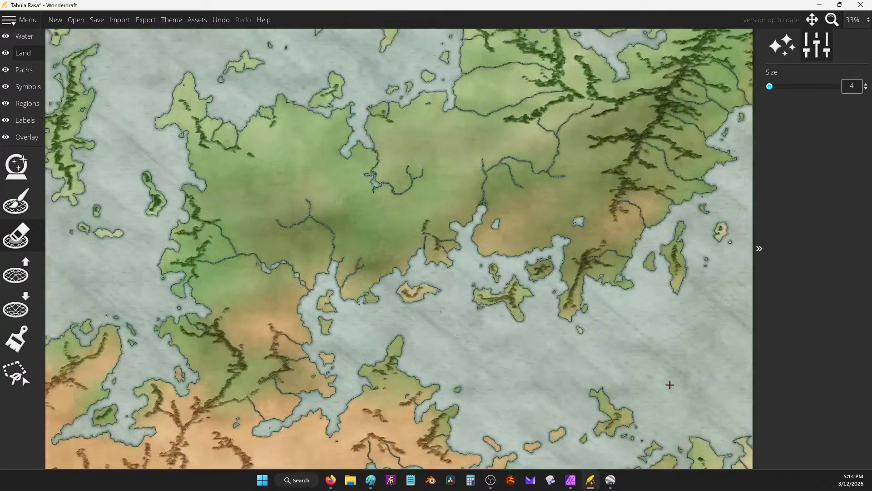
Carve a river from the eastern range through the small southeastern lake to the coast, and two tributaries joining the long central river.
mouse_move(596, 325)
mouse_down()
mouse_move(599, 311)
mouse_move(650, 271)
mouse_up()
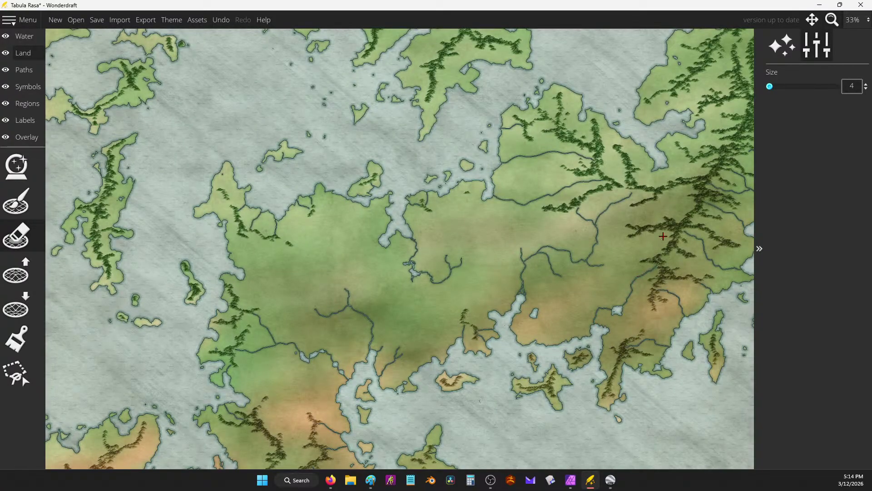
mouse_move(662, 236)
mouse_down()
mouse_move(615, 269)
mouse_move(605, 264)
mouse_up()
drag(690, 186, 608, 231)
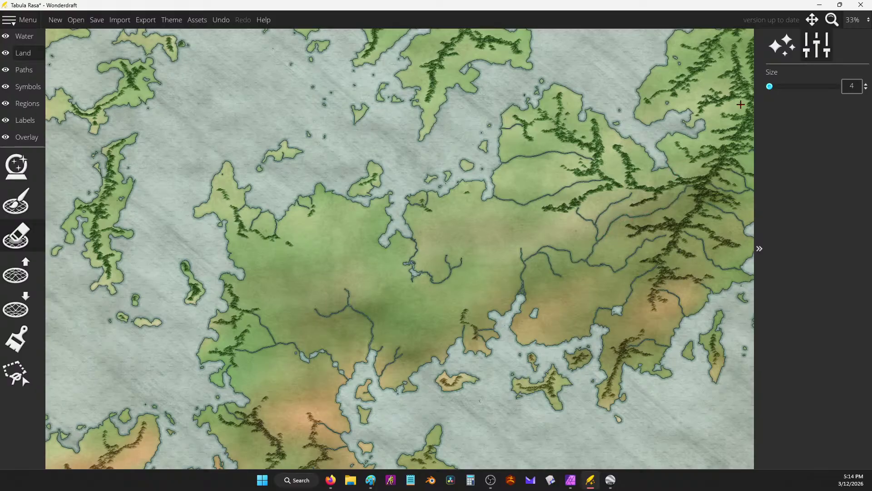
Carve rivers between the northeastern mountain ranges, running down to the narrow inlet and the nearby west-facing coast.
mouse_move(740, 104)
mouse_down()
mouse_move(710, 117)
mouse_move(711, 136)
mouse_move(689, 106)
mouse_move(725, 51)
mouse_up()
scroll(723, 50, up, 2)
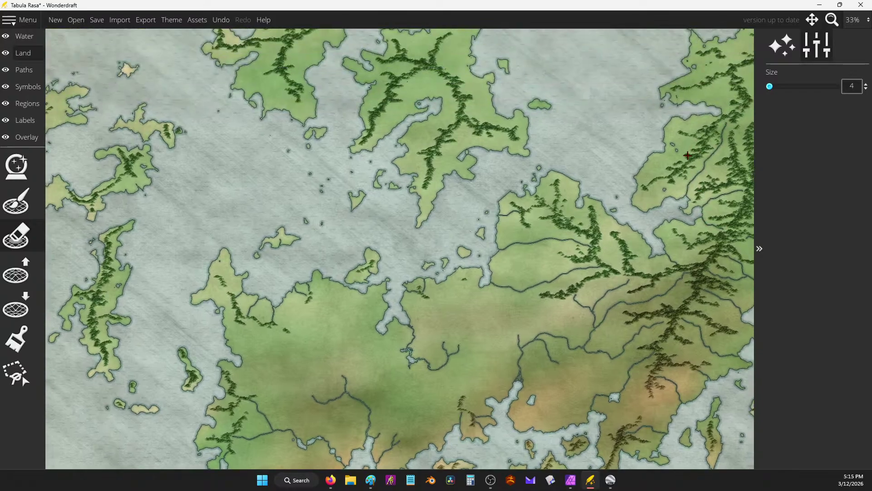
drag(687, 154, 657, 145)
drag(697, 103, 726, 83)
drag(731, 34, 740, 54)
Carve forked rivers from the west and north coasts into the western plain, undoing the first misplaced stroke.
drag(364, 346, 520, 151)
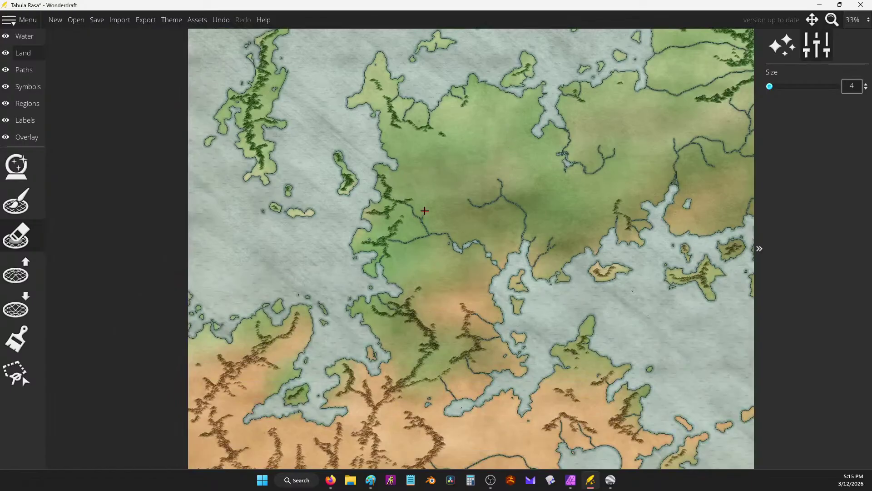
drag(424, 211, 396, 167)
key(ctrl+z)
drag(427, 156, 410, 167)
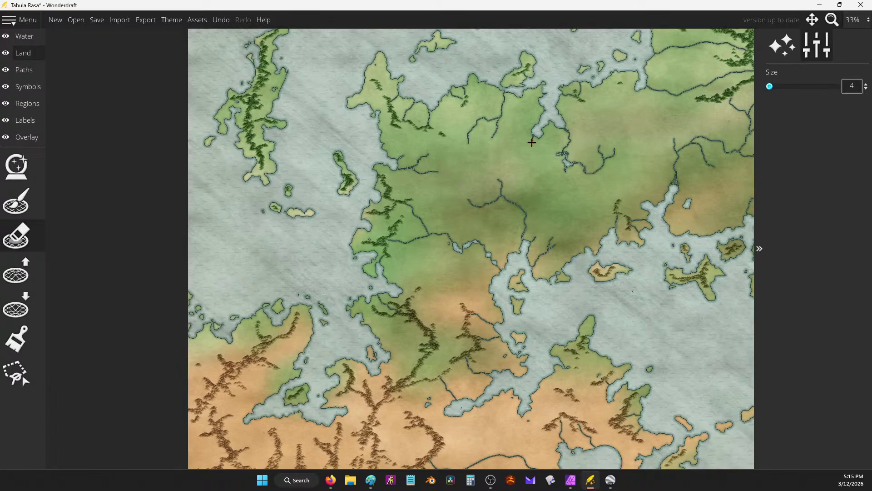
Carve short rivers from the mountain ridges to the coasts and inner bay of the two large northern islands.
key(Up)
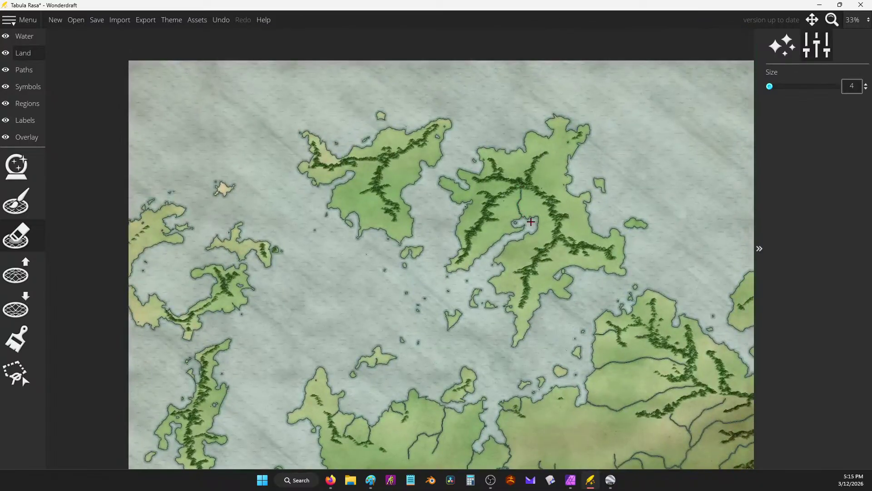
drag(531, 221, 535, 207)
drag(534, 254, 523, 255)
key(ctrl+z)
drag(536, 255, 521, 273)
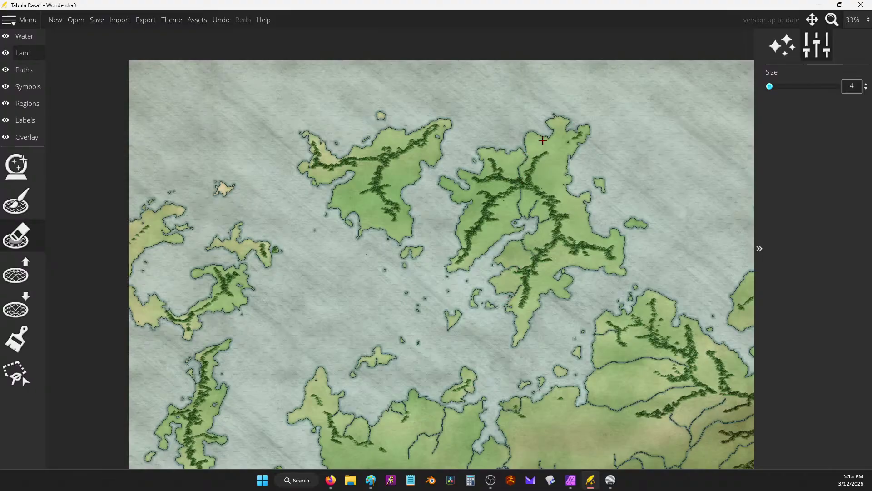
drag(536, 159, 549, 140)
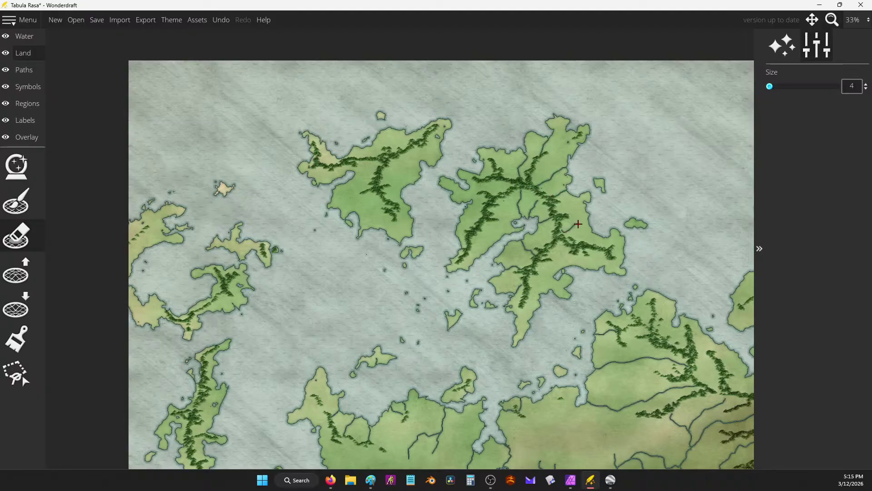
drag(578, 223, 589, 215)
drag(387, 159, 408, 186)
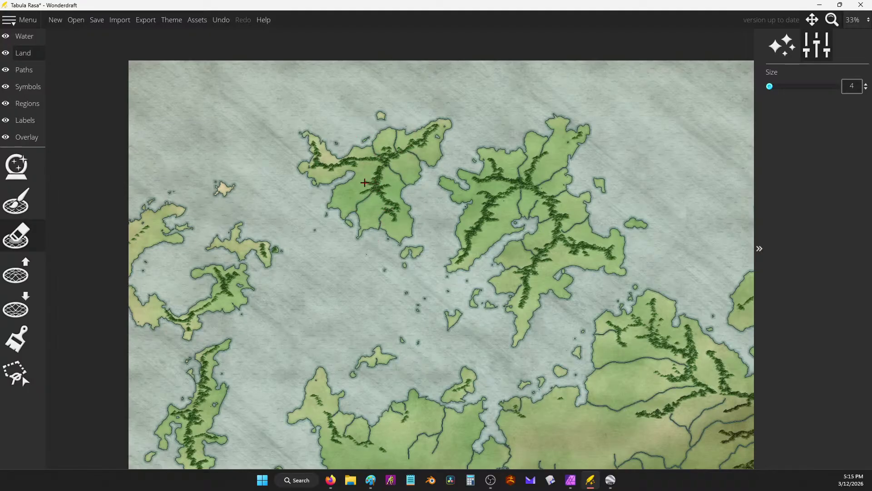
Carve short rivers from the mountain ridges to the coasts of the western islands.
key(s)
key(a)
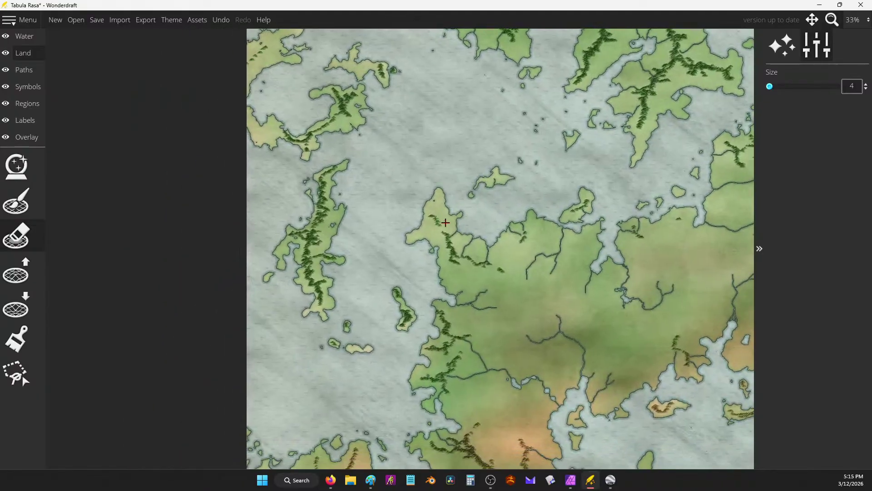
key(w)
key(a)
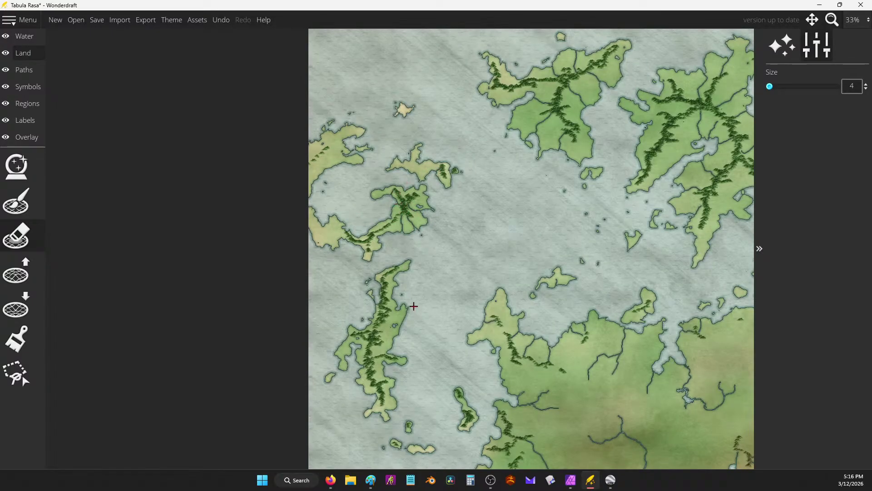
key(s)
key(a)
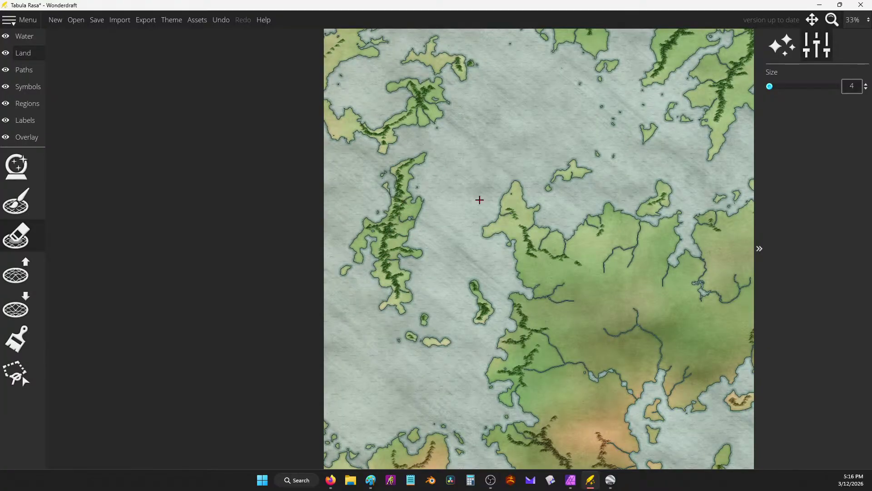
key(s)
key(a)
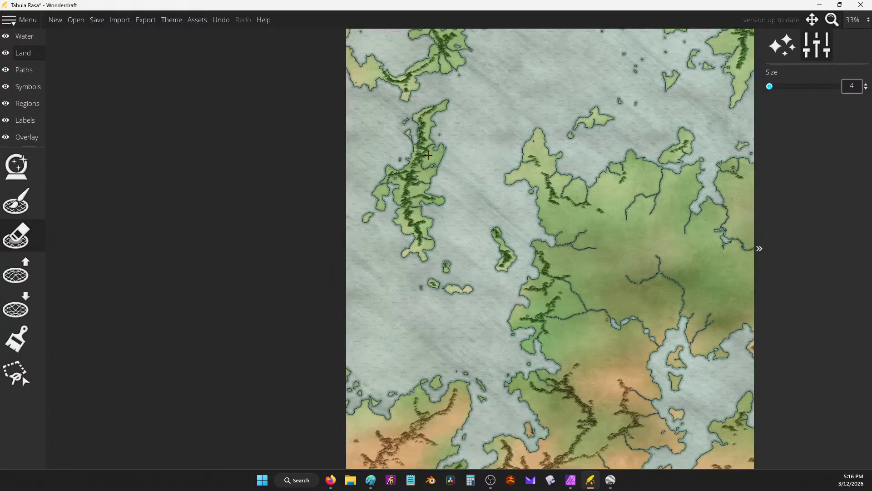
key(ctrl+z)
key(ctrl+y)
Carve short rivers from the southwestern and southern mountain ranges to the nearby coasts and inlets.
key(s)
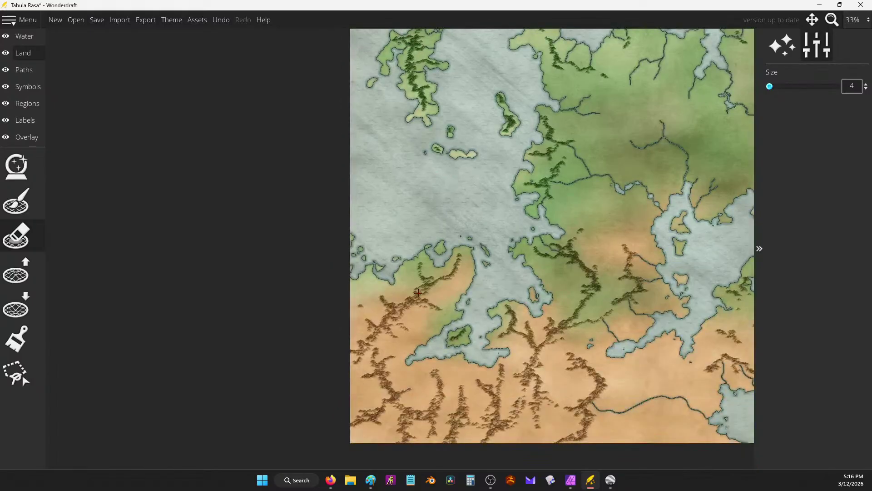
key(s)
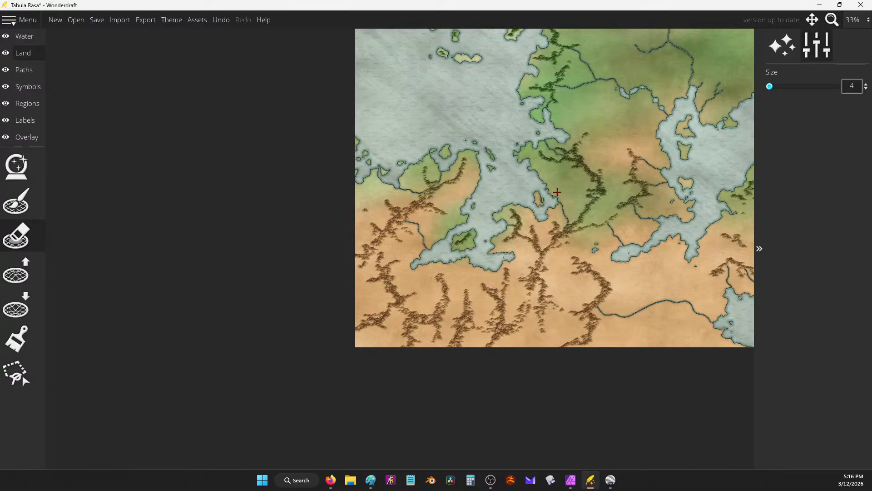
key(s)
key(d)
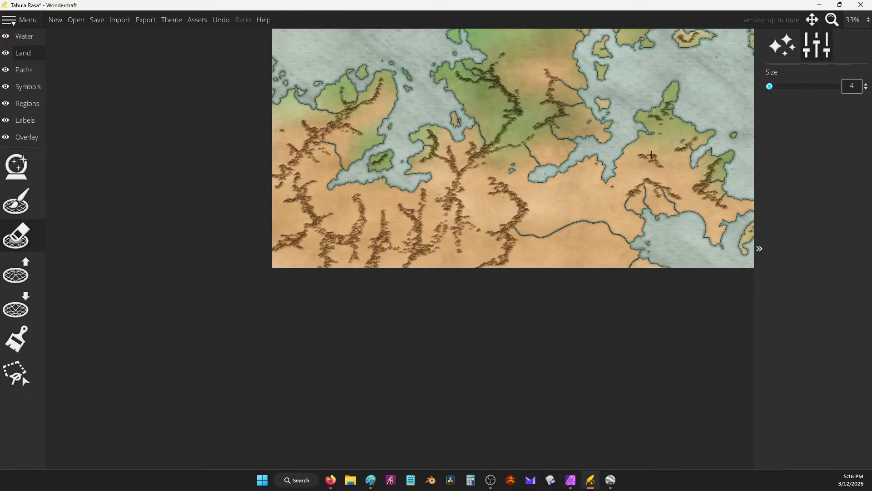
drag(651, 155, 640, 139)
drag(529, 175, 509, 187)
scroll(742, 154, down, 3)
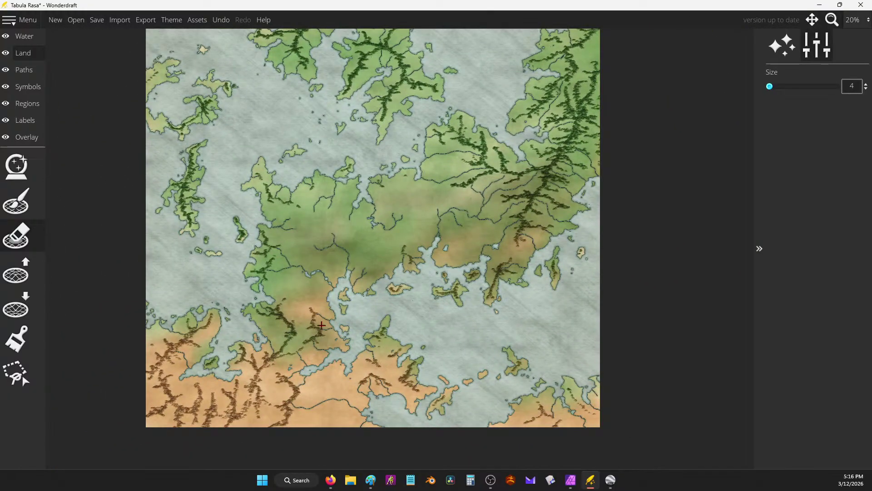
scroll(321, 324, up, 2)
scroll(506, 282, down, 2)
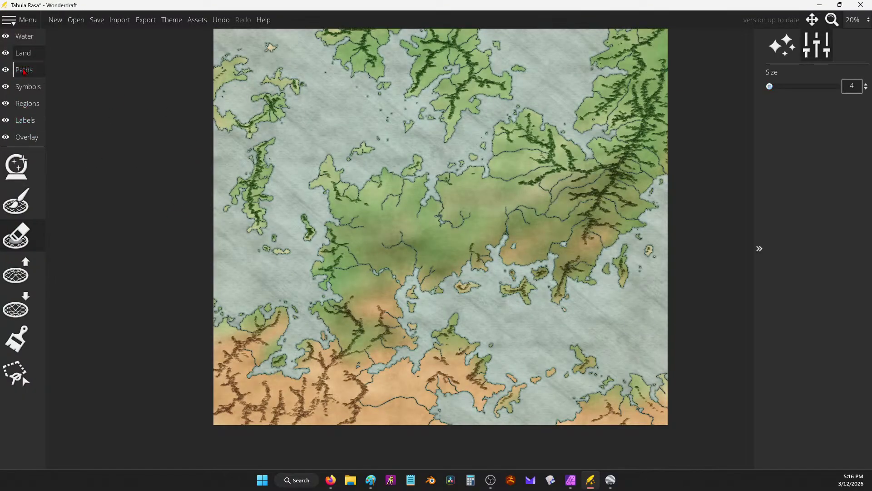
click(5, 52)
click(15, 339)
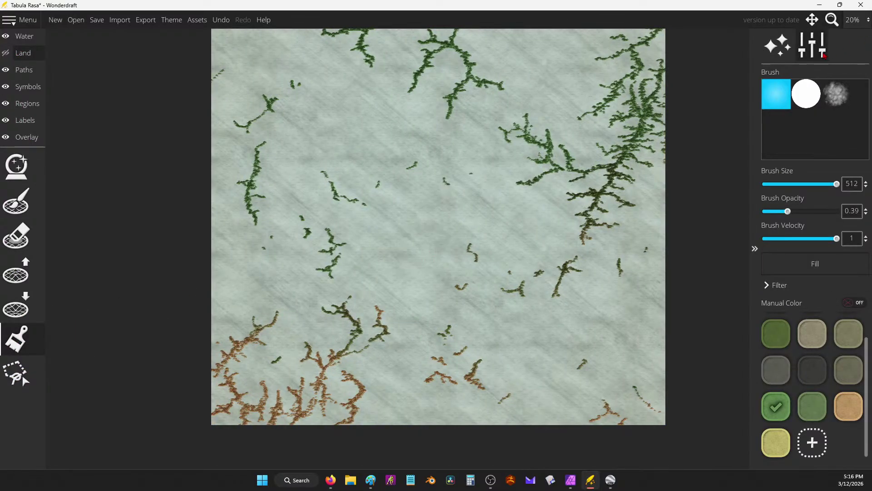
drag(775, 6, 641, 21)
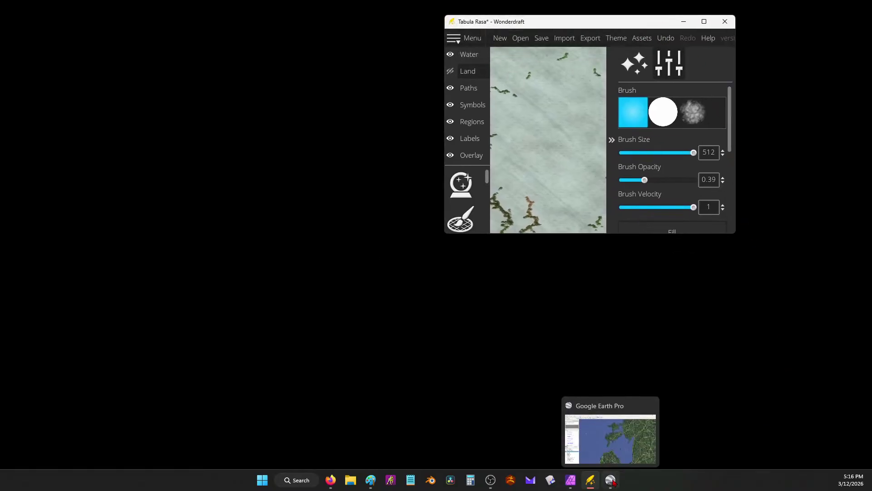
mouse_move(589, 480)
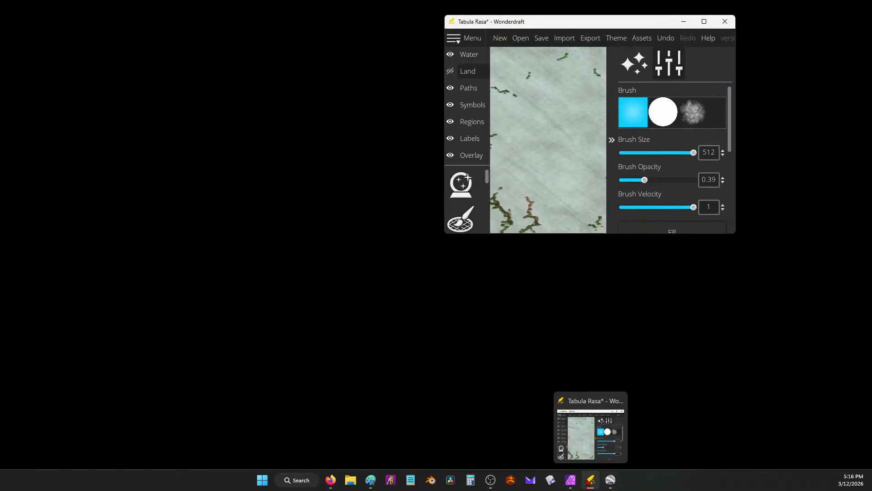
click(704, 21)
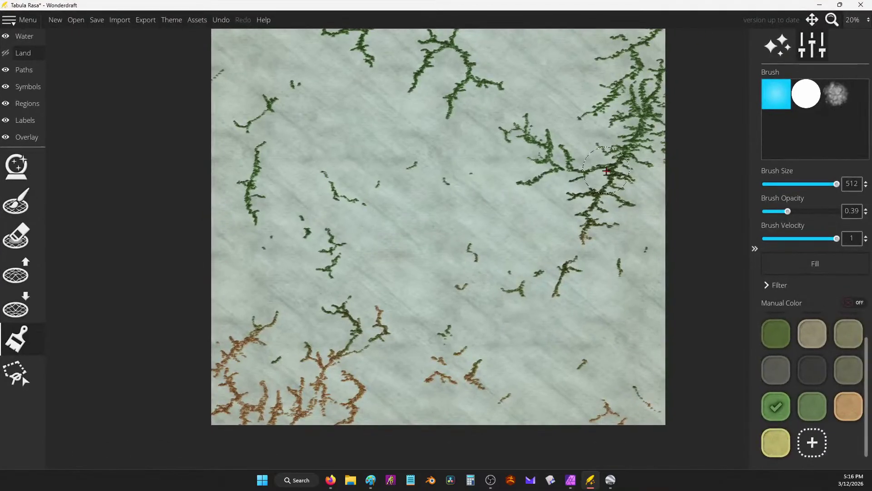
key(ctrl+z)
key(ctrl+z)
click(5, 54)
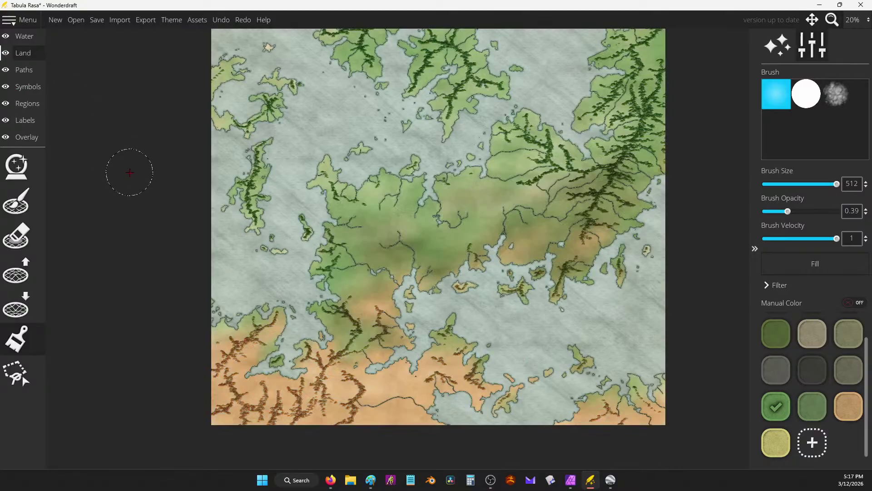
Roughen the smooth coastline of the land in the map's far northeastern corner with the raise-land brush at size 124.
scroll(695, 289, up, 3)
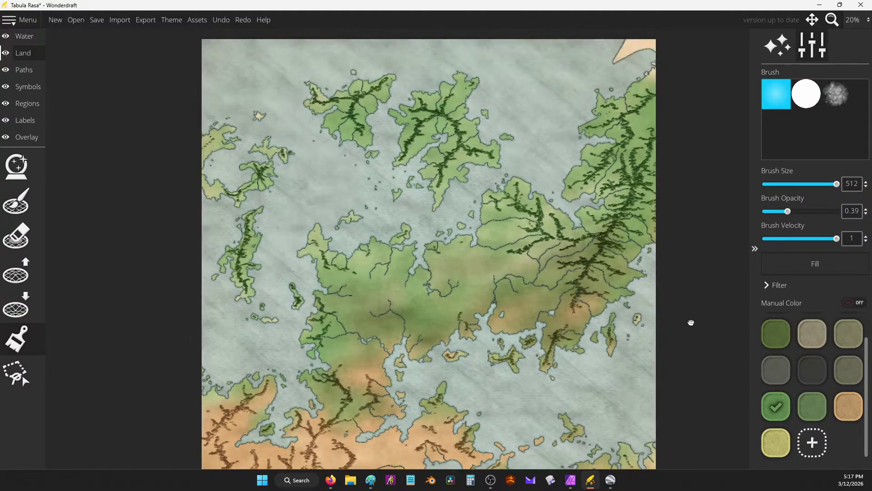
click(16, 271)
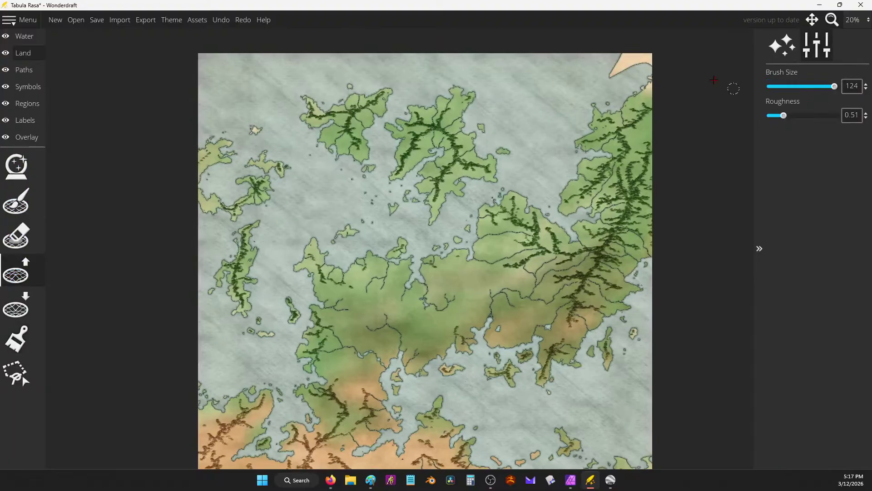
mouse_move(636, 74)
mouse_down()
mouse_move(638, 65)
mouse_move(619, 67)
mouse_move(624, 55)
mouse_move(614, 62)
mouse_move(621, 53)
mouse_move(611, 68)
mouse_move(623, 77)
mouse_up()
scroll(507, 98, down, 1)
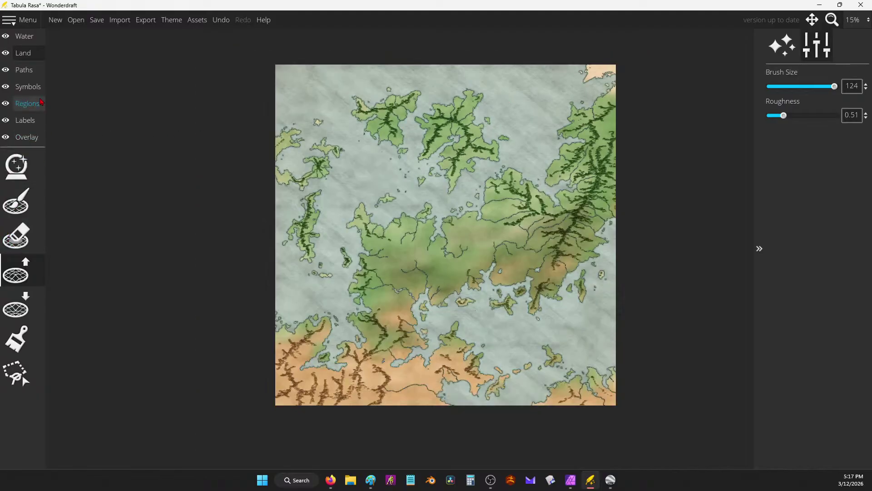
Paint the southwestern corner greyish beige and blend light green over the southern lands with the soft ground brush at 0.39 opacity.
click(26, 55)
click(16, 338)
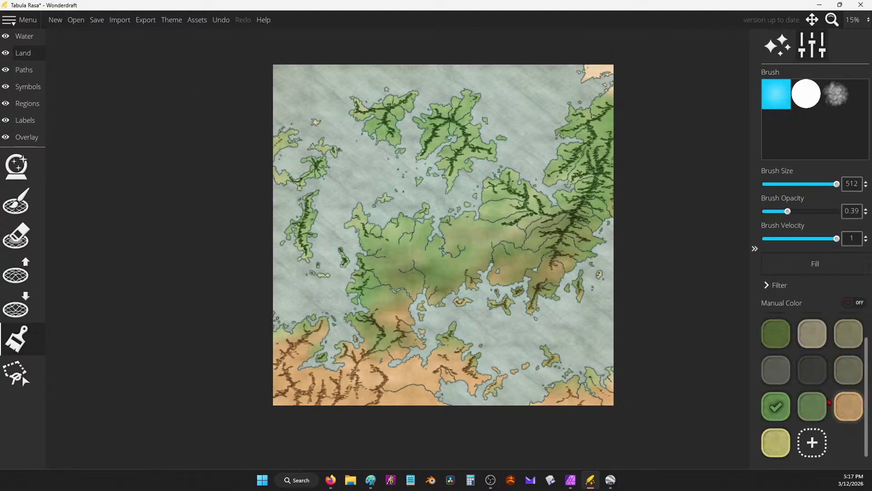
click(801, 335)
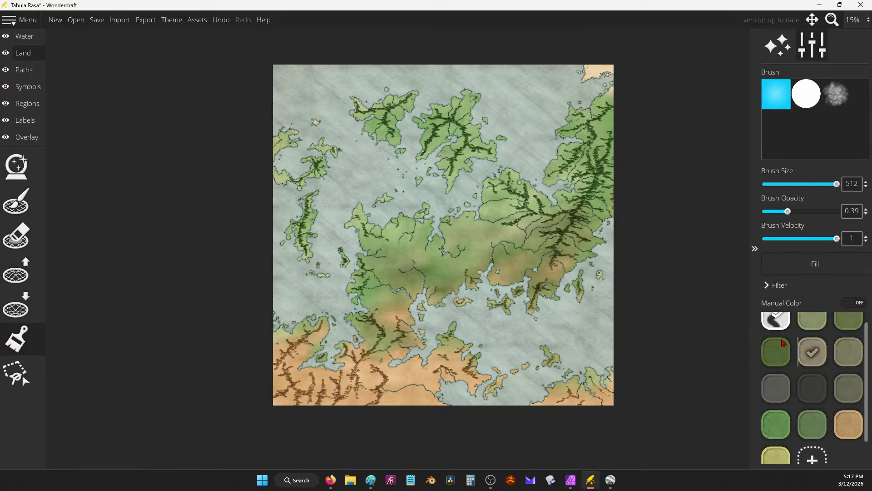
mouse_move(291, 330)
mouse_down()
mouse_move(269, 390)
mouse_move(272, 333)
mouse_move(295, 319)
mouse_move(319, 324)
mouse_move(279, 382)
mouse_move(292, 402)
mouse_move(286, 363)
mouse_move(284, 374)
mouse_move(303, 389)
mouse_move(296, 400)
mouse_move(287, 338)
mouse_move(302, 306)
mouse_move(335, 383)
mouse_move(282, 372)
mouse_move(311, 409)
mouse_move(282, 358)
mouse_move(285, 330)
mouse_move(399, 313)
mouse_move(409, 378)
mouse_move(370, 379)
mouse_move(346, 402)
mouse_up()
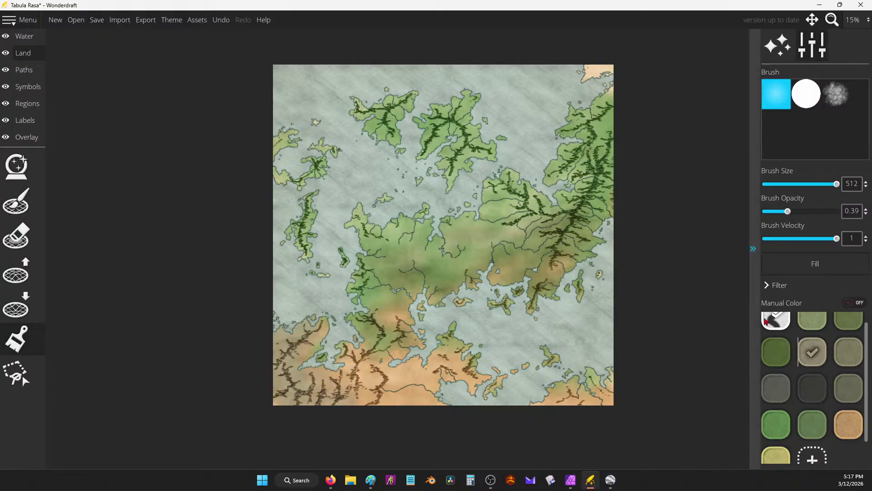
click(812, 321)
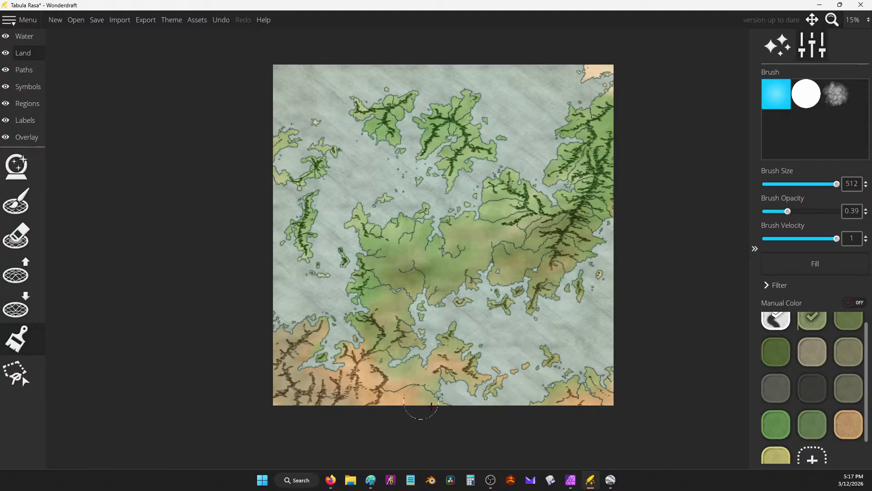
drag(434, 381, 445, 391)
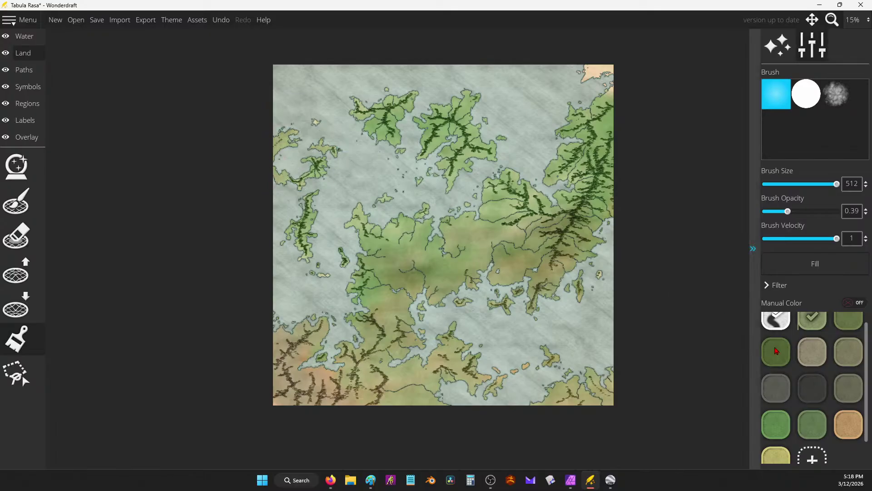
Tint the north-central peninsula and parts of the islands olive green, and add brighter green along the coasts and in the northeastern corner.
click(854, 318)
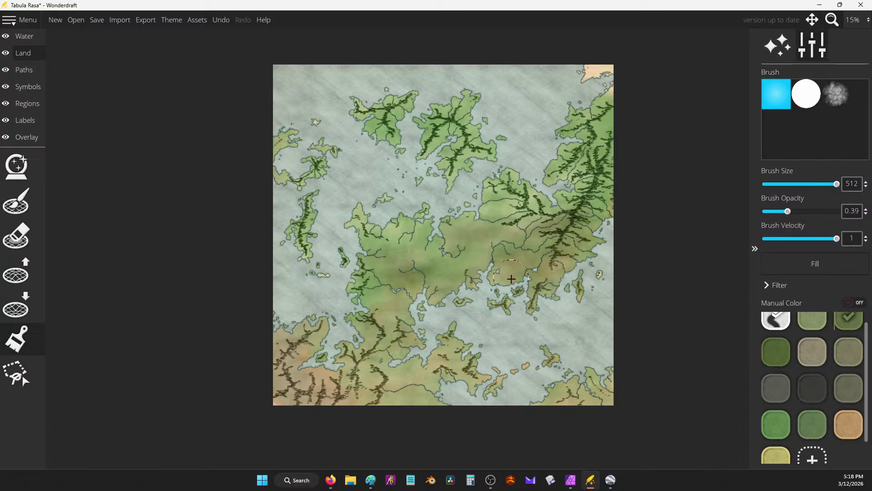
mouse_move(496, 186)
mouse_down()
mouse_move(484, 211)
mouse_move(492, 196)
mouse_move(537, 185)
mouse_move(536, 200)
mouse_move(496, 202)
mouse_move(541, 203)
mouse_move(532, 176)
mouse_move(539, 152)
mouse_up()
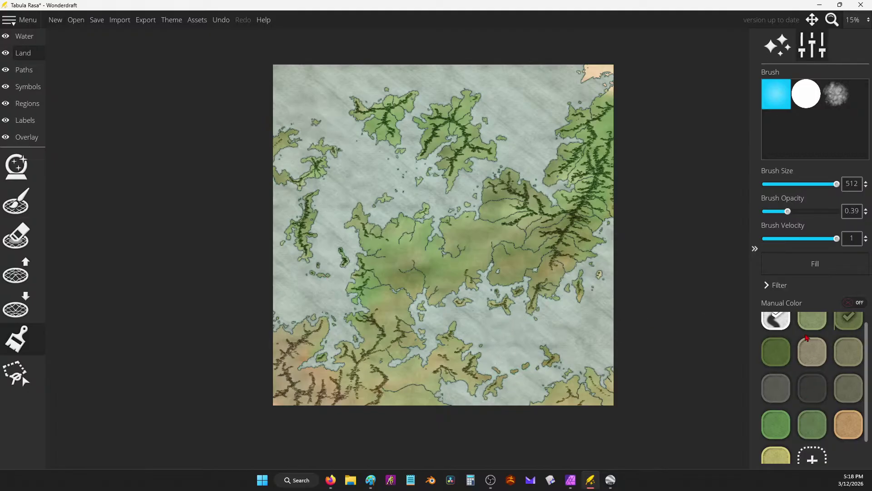
click(776, 425)
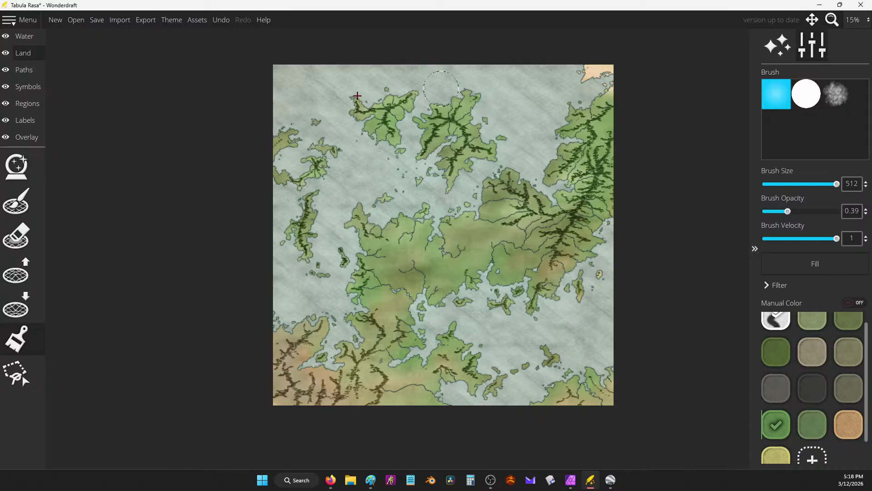
mouse_move(604, 63)
mouse_down()
mouse_move(588, 70)
mouse_move(627, 103)
mouse_up()
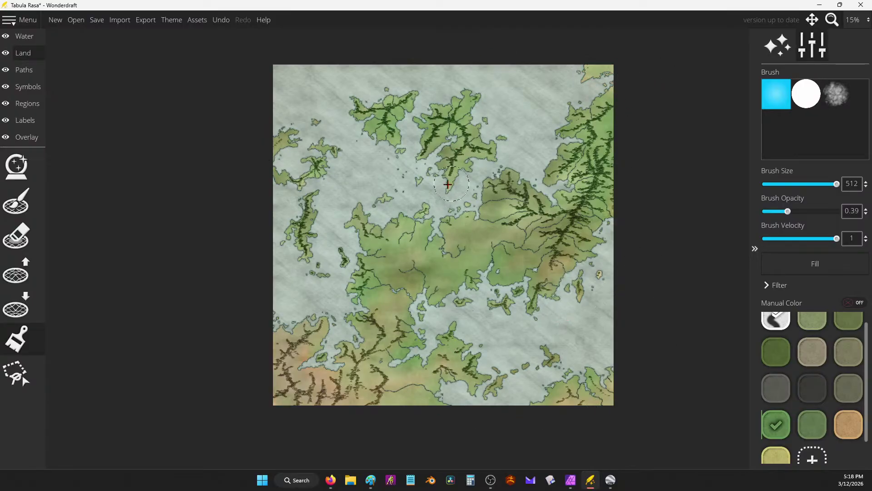
scroll(419, 286, up, 3)
scroll(420, 286, down, 3)
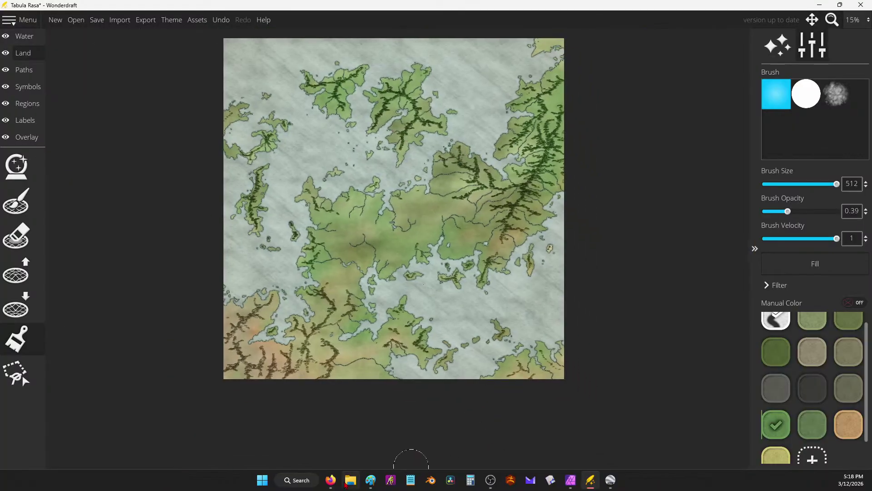
Switch to the globe reference in Affinity and try outlining the area around the Mediterranean with red brush strokes.
click(570, 432)
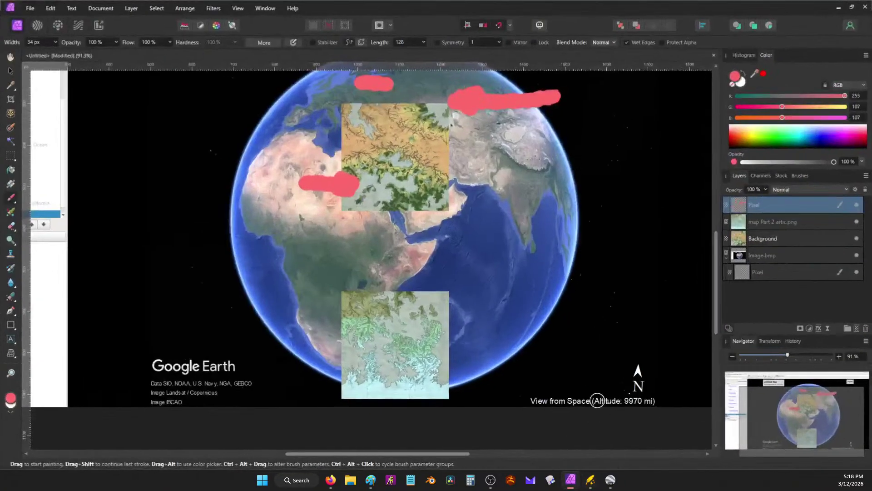
click(338, 76)
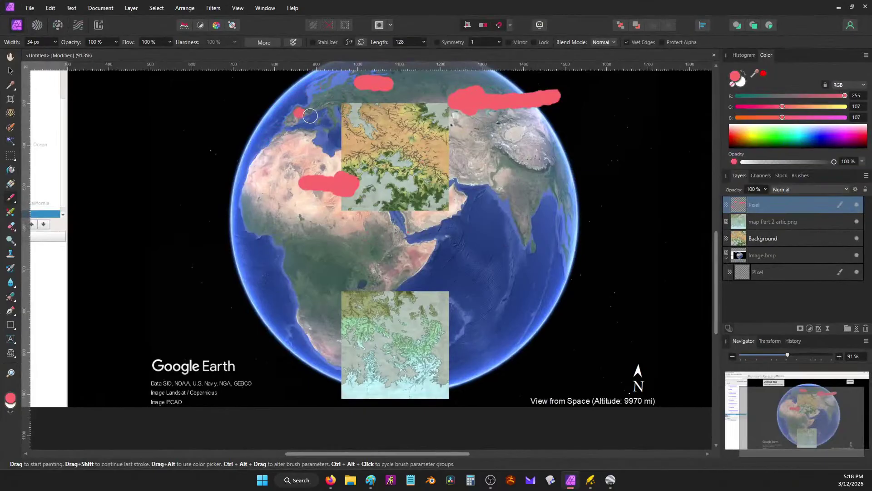
mouse_move(300, 72)
mouse_down()
mouse_move(281, 94)
mouse_move(340, 146)
mouse_move(351, 73)
mouse_up()
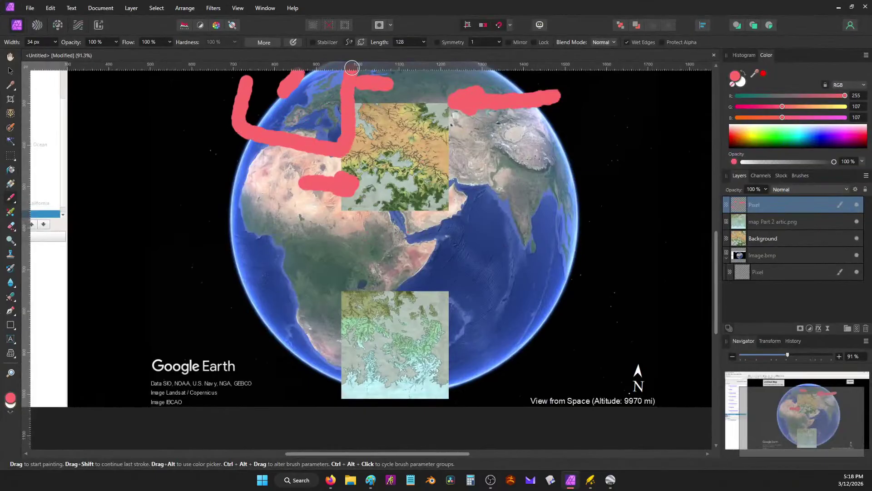
click(523, 323)
key(ctrl+z)
click(838, 8)
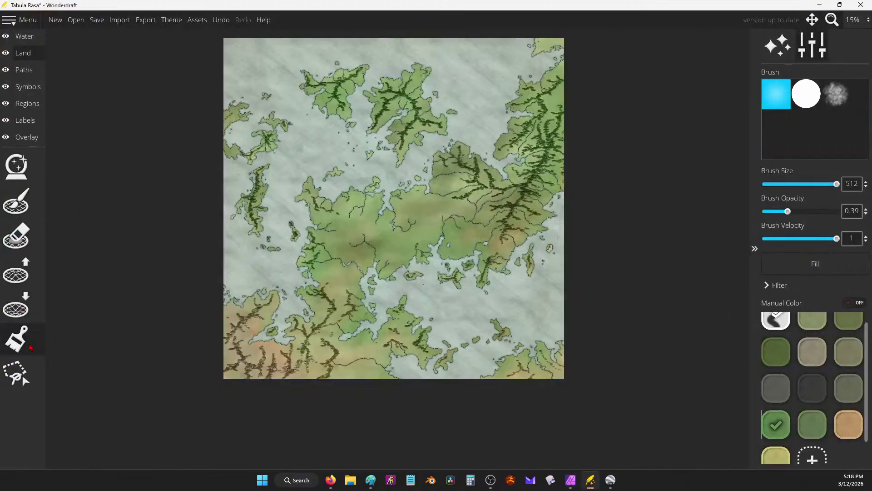
Paint sandy orange patches across the central and southern lands with the ground brush at size 202 and opacity 0.25, undoing the first test patch.
click(848, 424)
scroll(352, 287, up, 5)
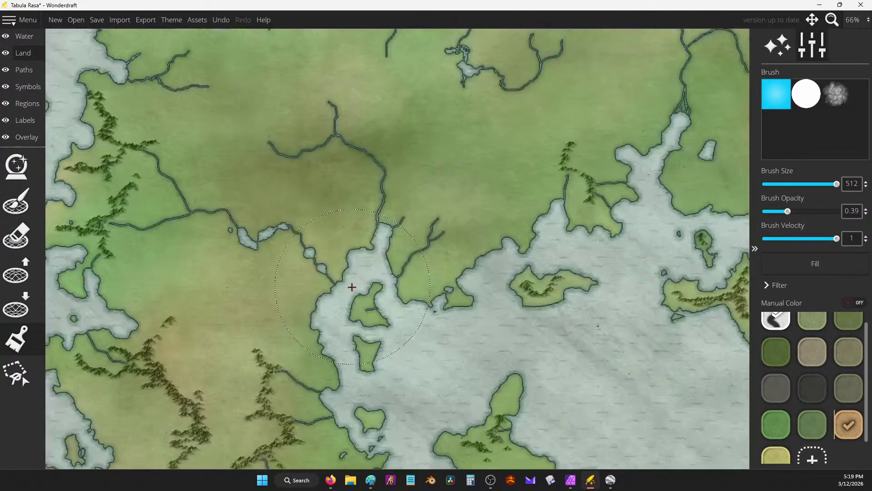
mouse_move(837, 184)
mouse_down()
mouse_move(791, 185)
mouse_move(776, 211)
mouse_up()
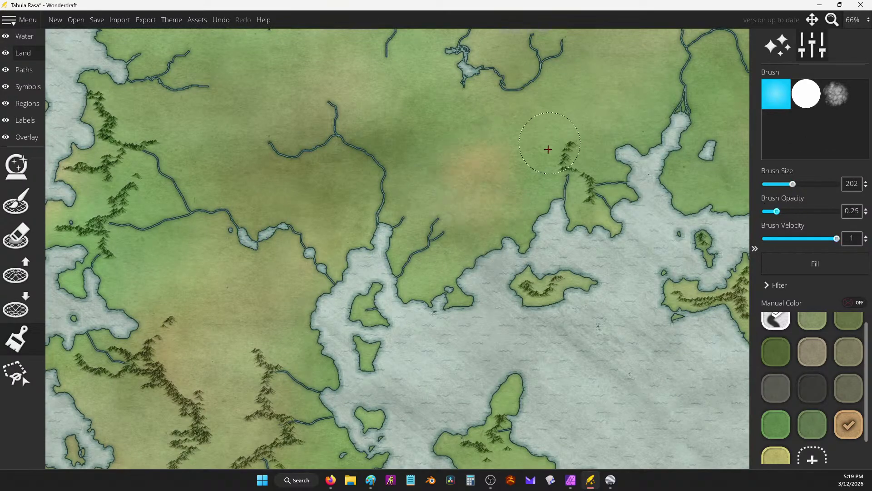
key(ctrl+z)
scroll(543, 155, down, 5)
scroll(566, 225, up, 2)
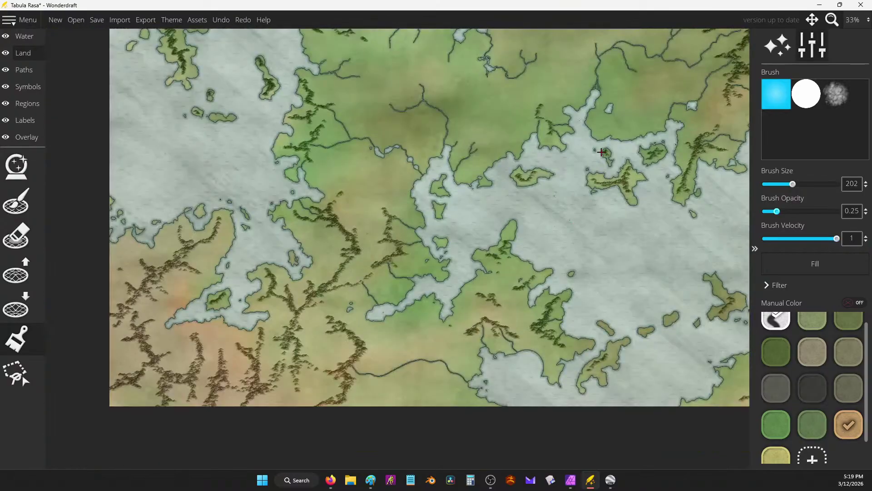
drag(509, 275, 494, 298)
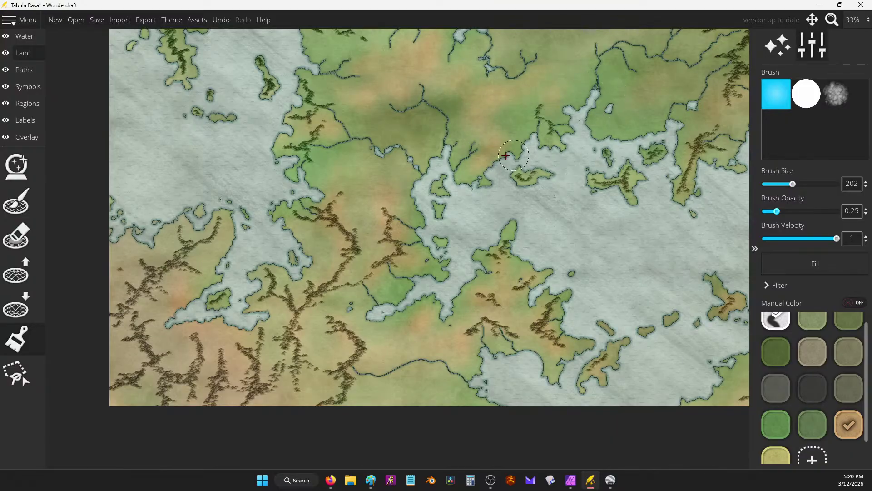
Paint sandy orange patches over the eastern highlands and the north-central lands with the soft ground brush.
scroll(436, 336, up, 2)
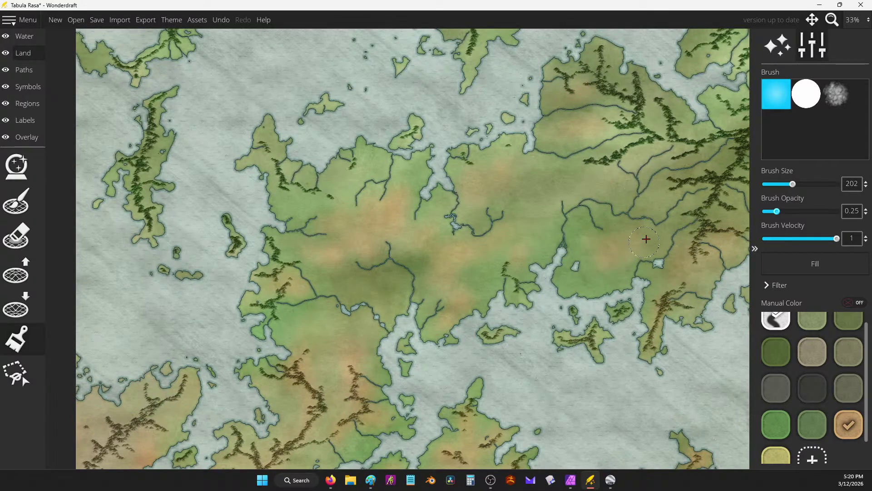
mouse_move(661, 197)
mouse_down()
mouse_move(698, 174)
mouse_move(668, 189)
mouse_move(701, 209)
mouse_move(683, 218)
mouse_move(706, 199)
mouse_move(691, 270)
mouse_move(656, 170)
mouse_move(703, 145)
mouse_move(647, 147)
mouse_move(656, 129)
mouse_move(710, 134)
mouse_move(735, 118)
mouse_move(728, 101)
mouse_move(723, 162)
mouse_move(741, 196)
mouse_up()
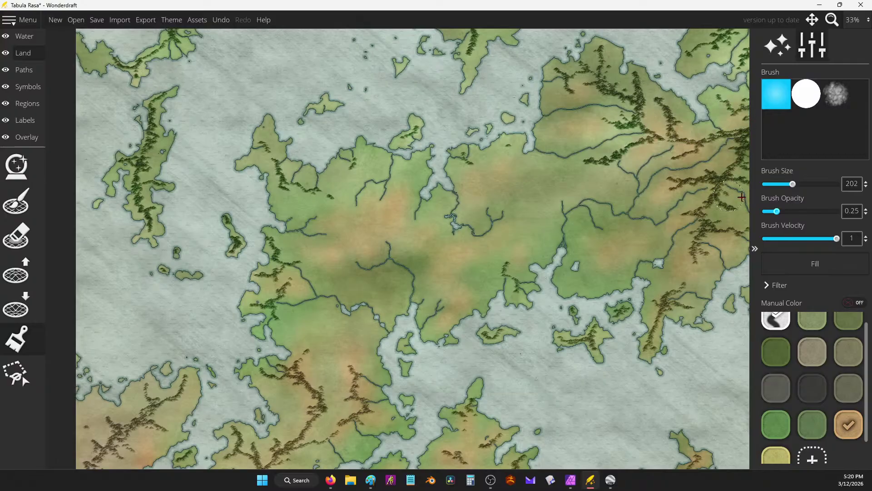
key(Down)
key(Left)
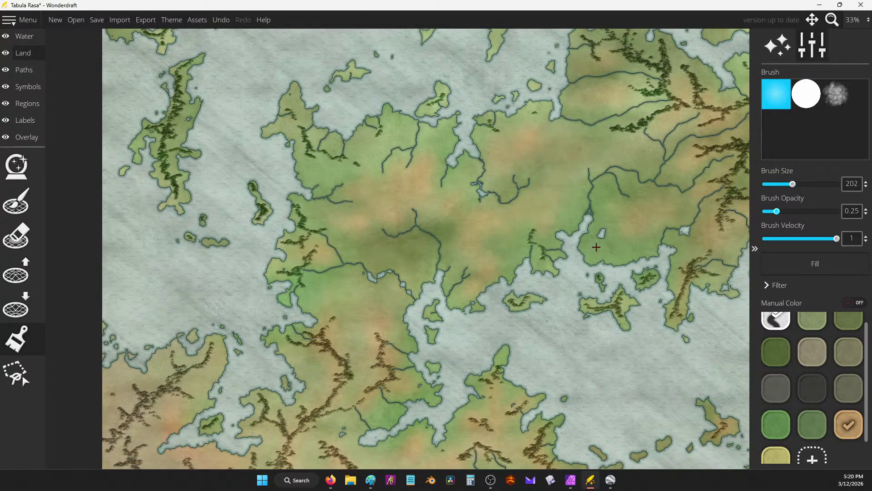
key(Down)
key(Down)
key(Left)
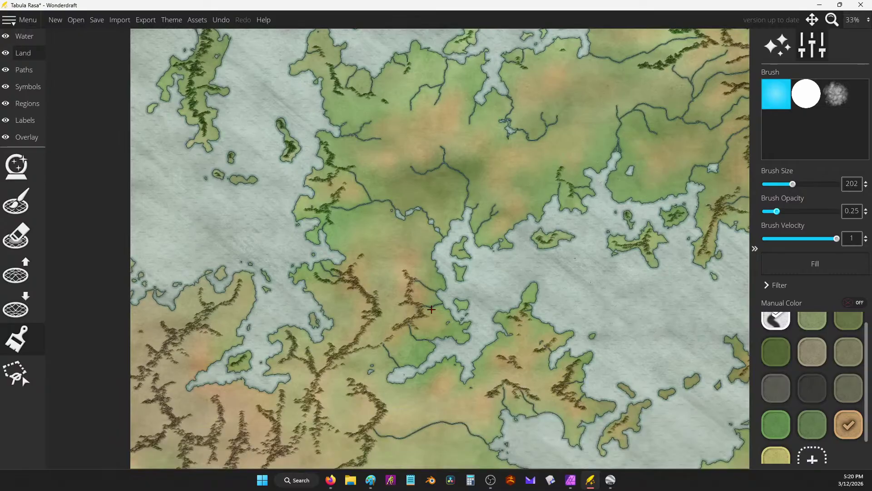
Blend more sandy orange into the southern lands and the mountainous southwestern corner.
key(Down)
key(Left)
key(Down)
key(Right)
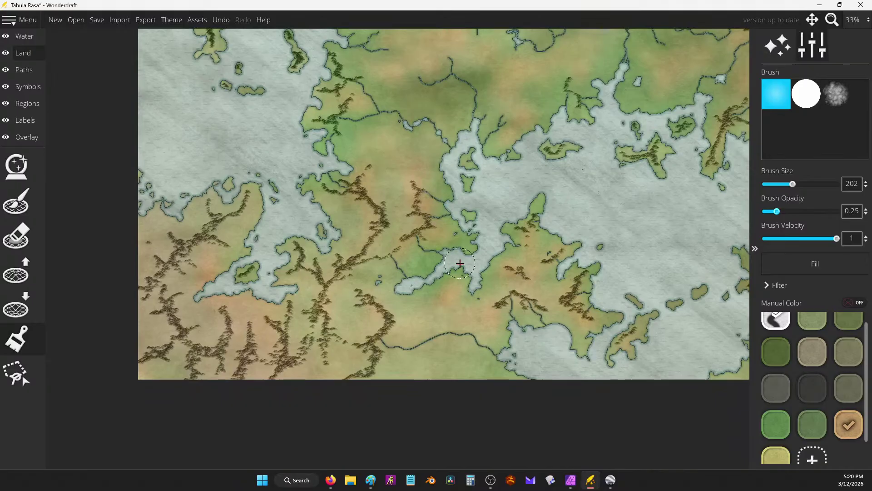
click(429, 296)
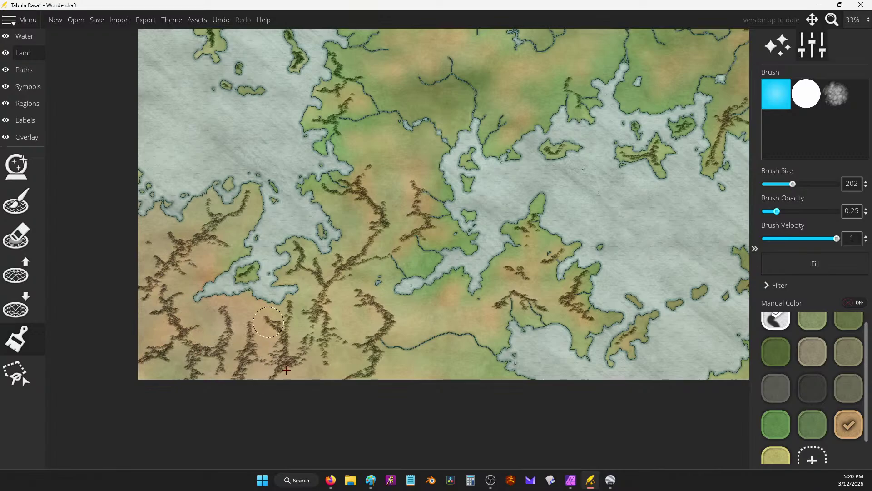
scroll(321, 319, down, 2)
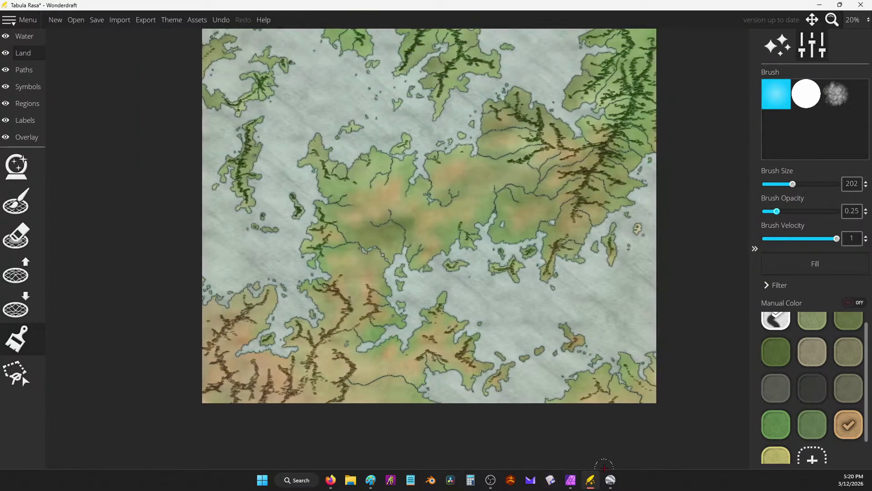
Switch to the globe reference in Affinity, circle both placed map regions with red brush strokes, and return to the Wonderdraft map.
click(570, 480)
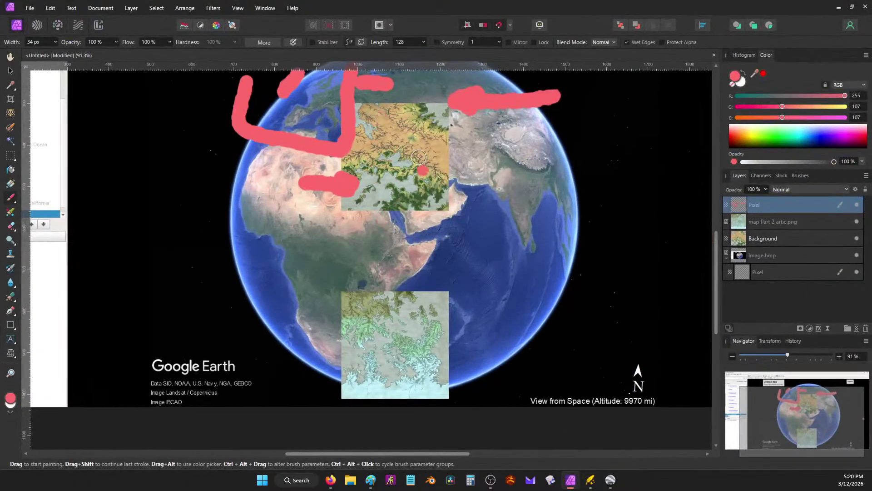
mouse_move(481, 135)
mouse_down()
mouse_move(363, 227)
mouse_move(454, 115)
mouse_up()
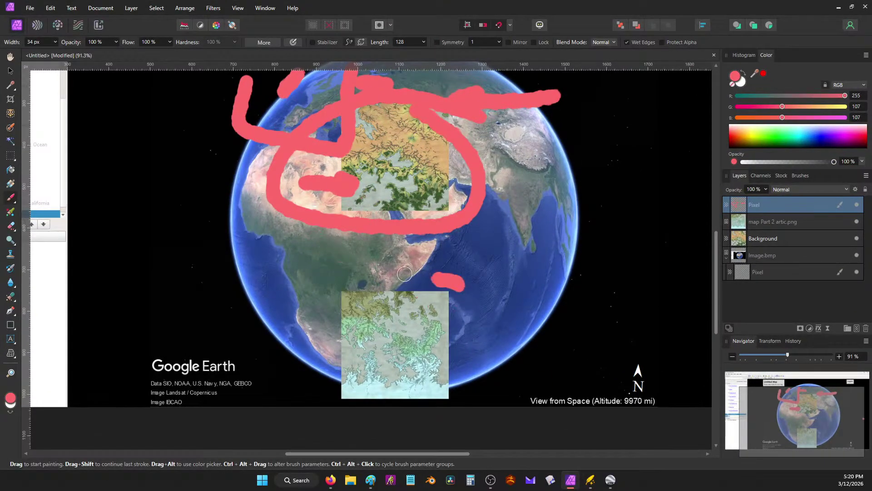
drag(459, 285, 446, 253)
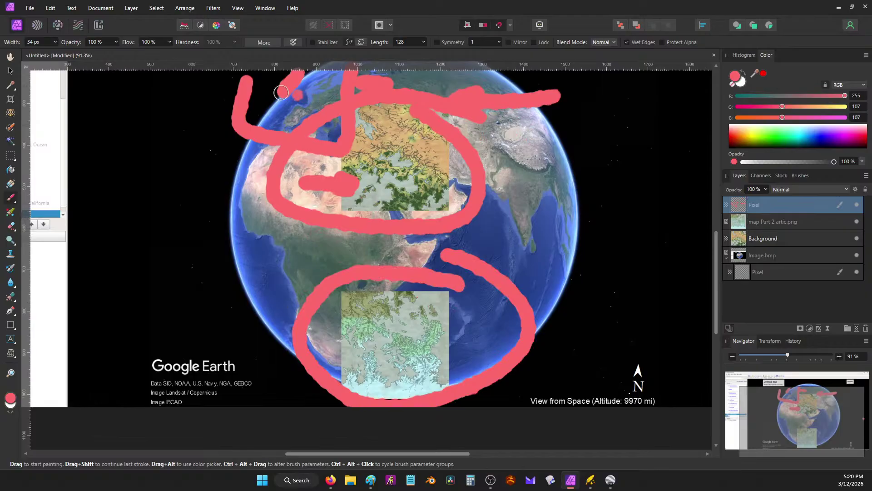
mouse_move(298, 94)
mouse_down()
mouse_move(214, 107)
mouse_move(171, 136)
mouse_move(397, 234)
mouse_move(449, 146)
mouse_move(523, 91)
mouse_move(477, 213)
mouse_up()
click(592, 74)
key(ctrl+z)
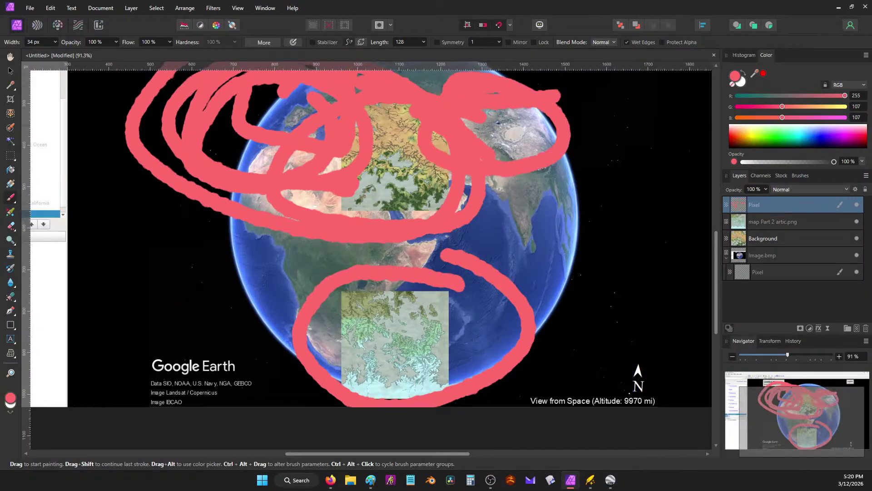
click(839, 8)
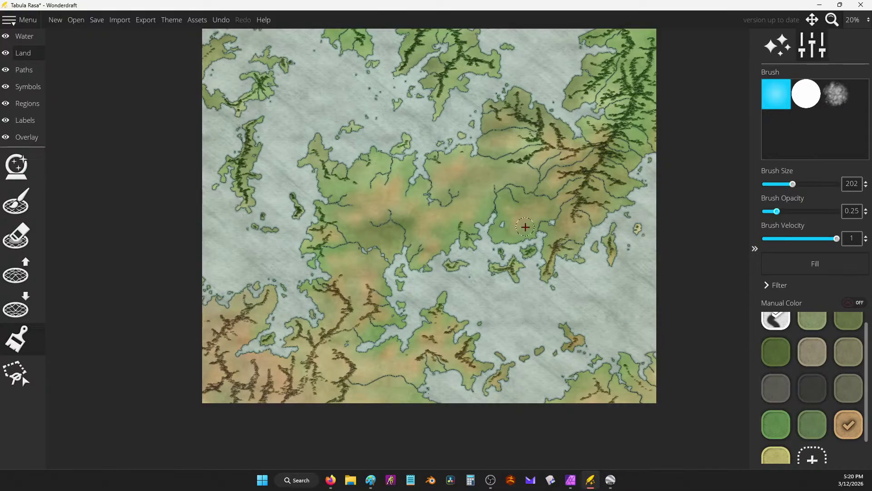
Paint sandy orange along the ridges of the northern islands and the northeastern mountain range with the ground brush at size 210.
scroll(527, 227, up, 1)
drag(479, 168, 438, 232)
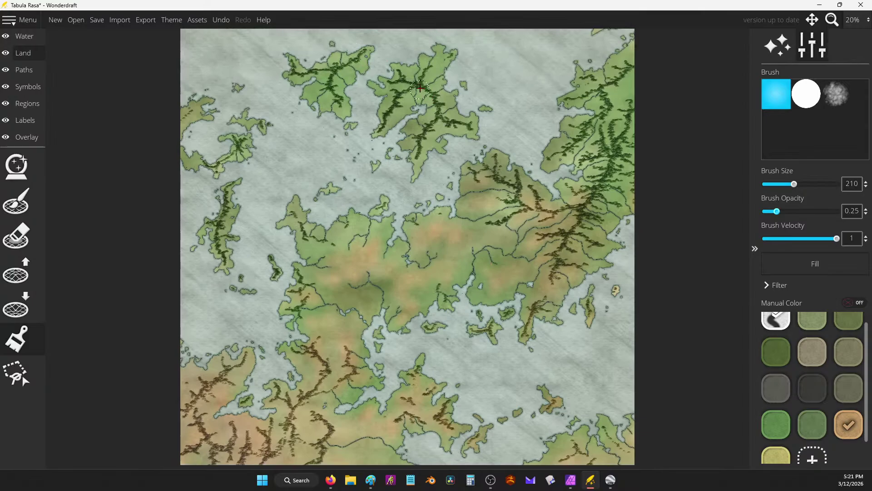
mouse_move(421, 87)
mouse_down()
mouse_move(439, 111)
mouse_move(426, 139)
mouse_move(449, 115)
mouse_move(425, 91)
mouse_move(430, 71)
mouse_up()
mouse_move(341, 77)
mouse_down()
mouse_move(337, 88)
mouse_move(302, 103)
mouse_up()
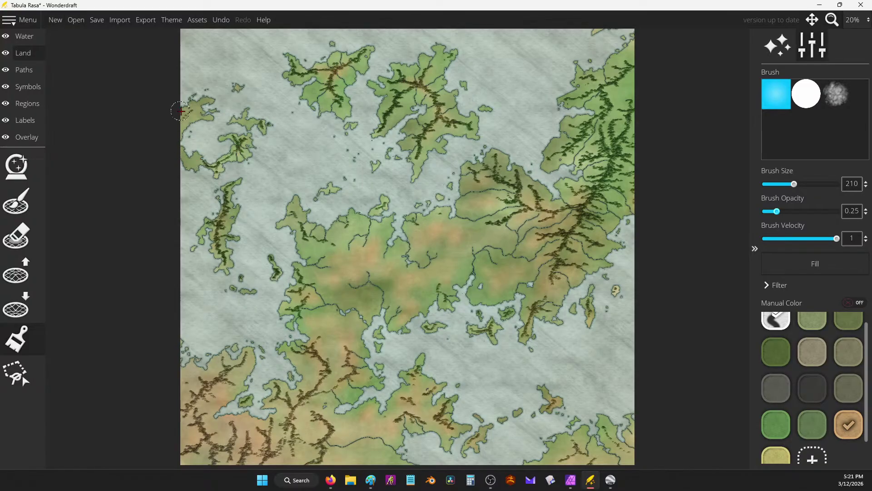
drag(180, 111, 228, 104)
mouse_move(504, 192)
mouse_down()
mouse_move(510, 210)
mouse_move(531, 217)
mouse_move(513, 185)
mouse_move(529, 210)
mouse_move(573, 221)
mouse_move(605, 186)
mouse_move(618, 149)
mouse_up()
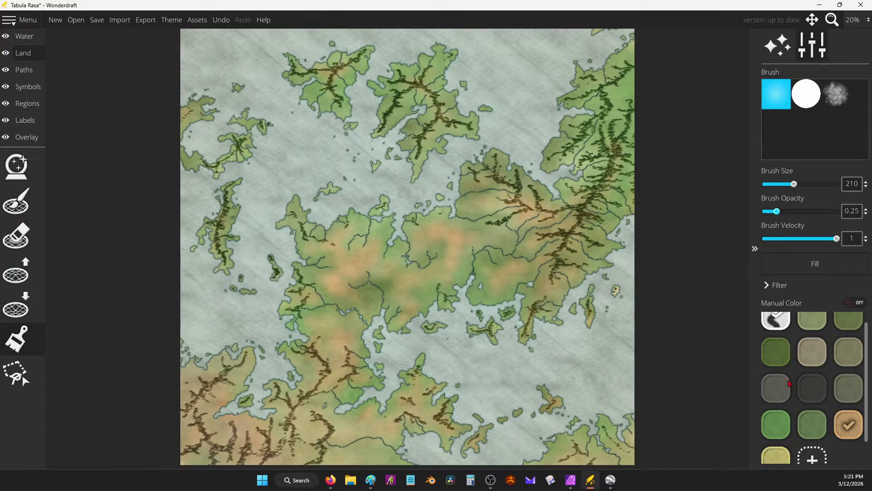
Select the bright green ground colour and paint it along the coasts of the central and southern lands.
click(775, 424)
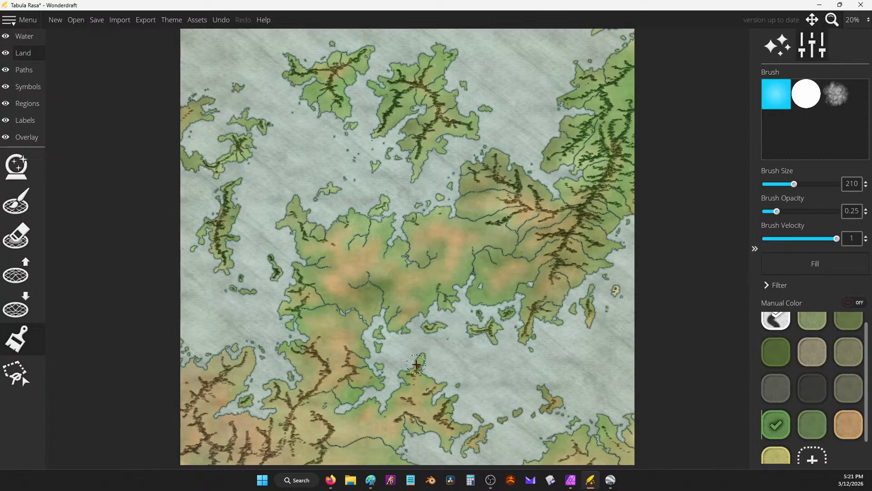
scroll(416, 364, up, 2)
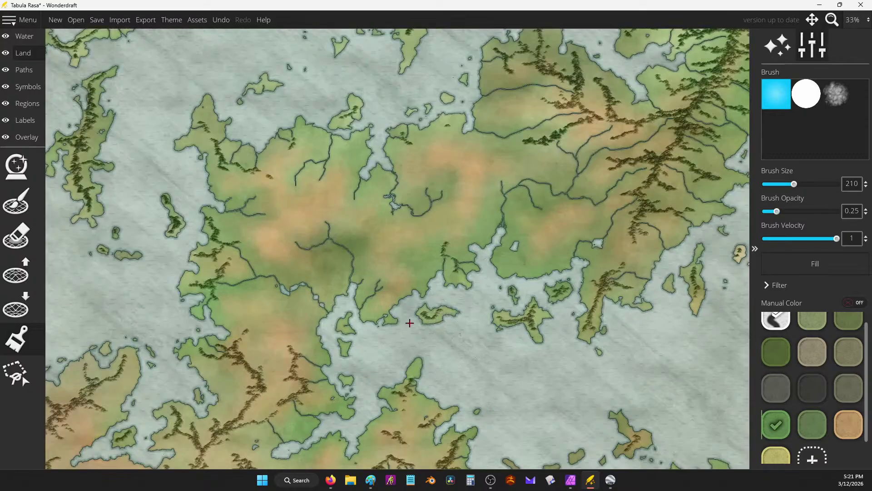
drag(409, 321, 457, 302)
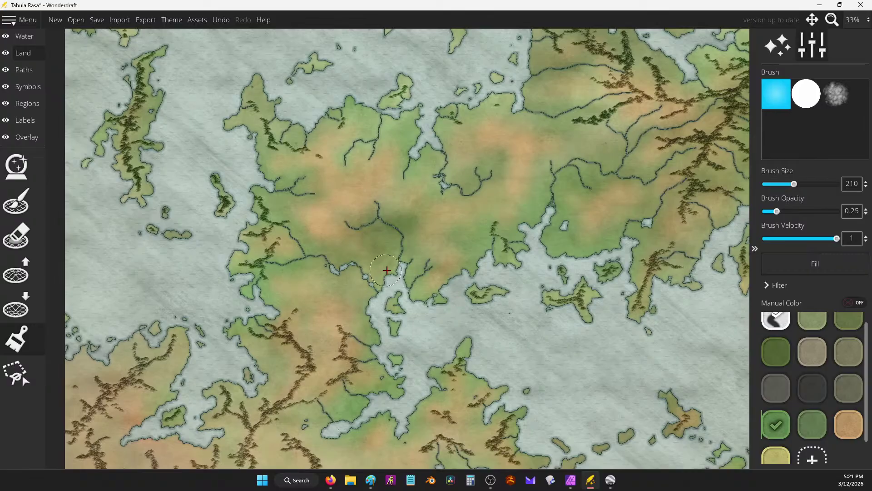
scroll(387, 270, down, 1)
scroll(333, 299, up, 3)
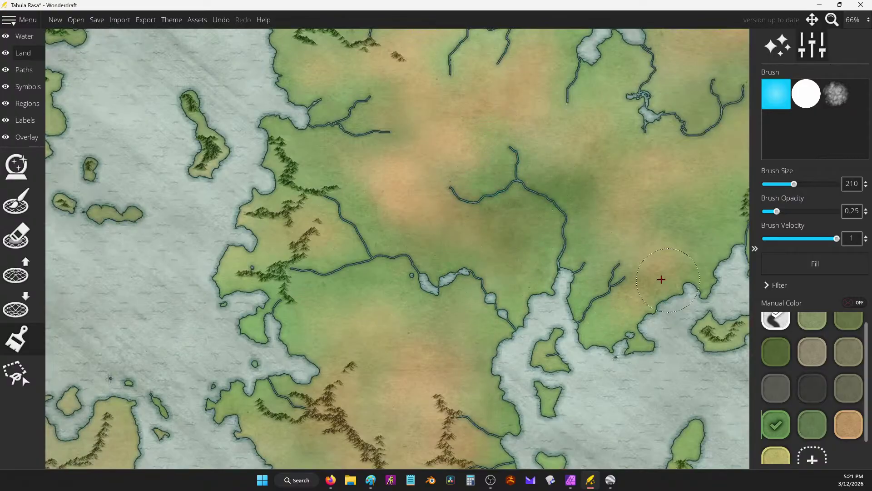
scroll(458, 155, down, 2)
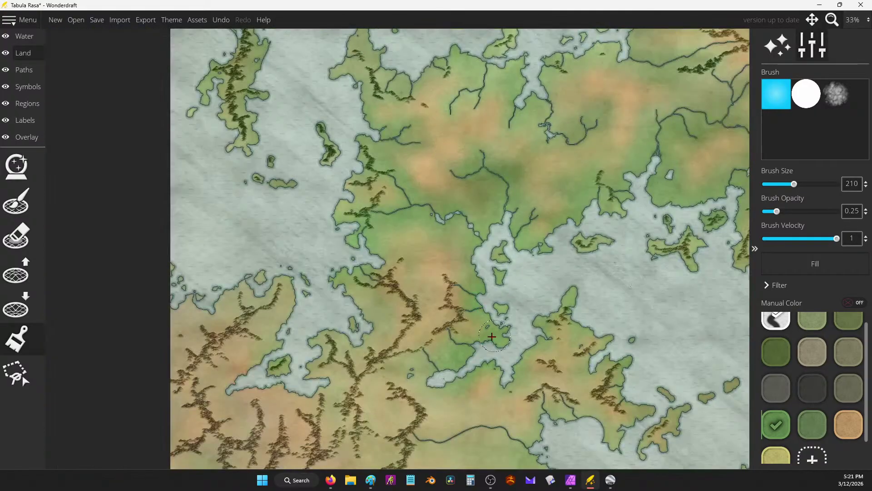
mouse_move(492, 336)
mouse_down()
mouse_move(461, 359)
mouse_move(457, 386)
mouse_up()
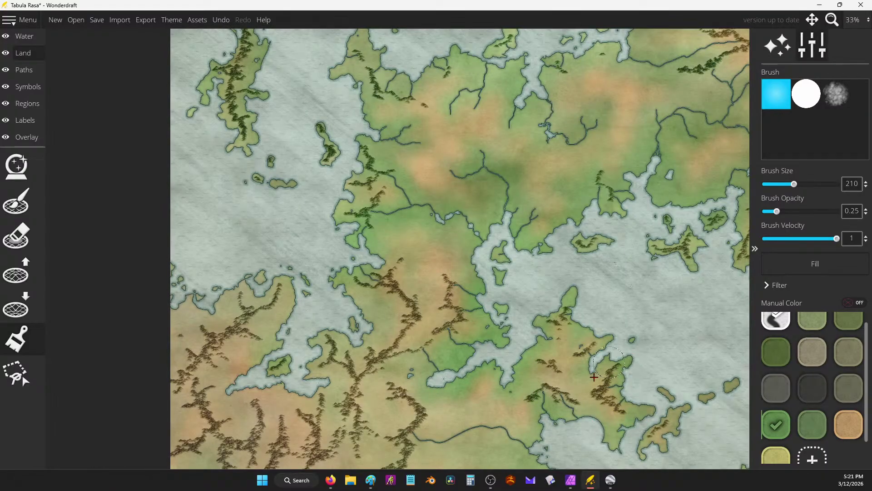
Continue the bright green along the eastern landmass's coasts and into the southeastern corner.
drag(681, 148, 531, 213)
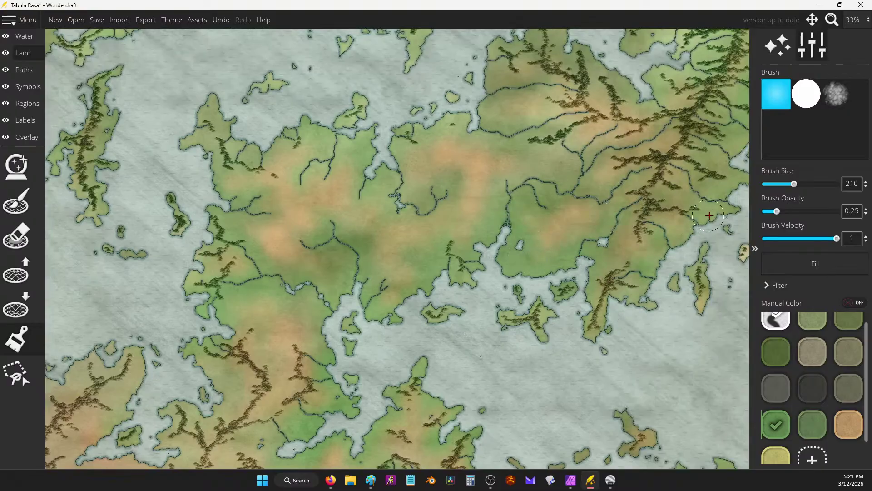
drag(635, 267, 512, 315)
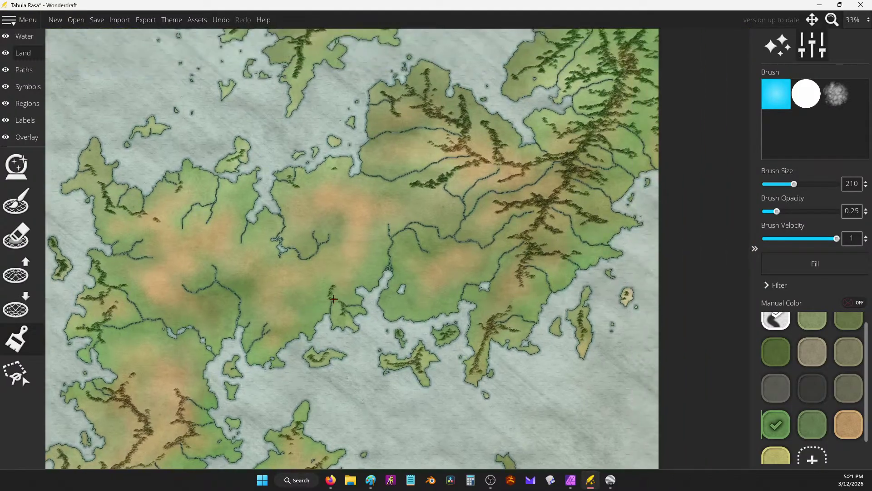
drag(592, 345, 681, 240)
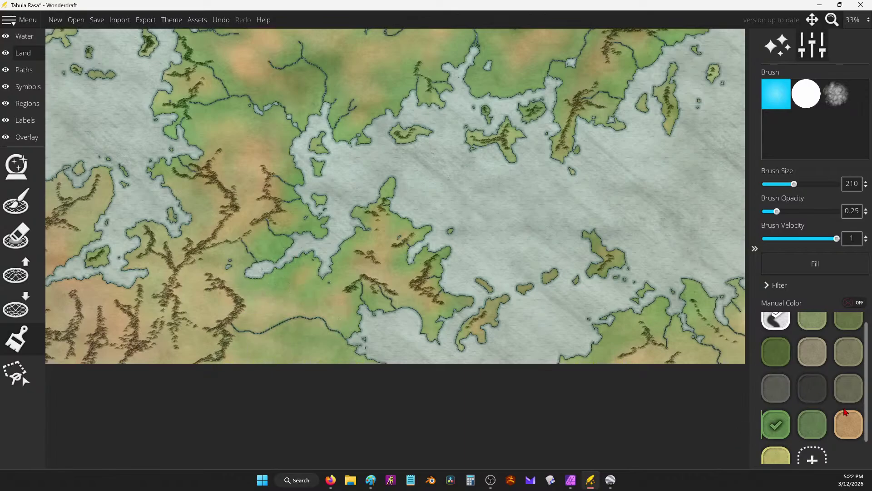
Select the greyish beige ground colour and tint the southwestern mountains and the neighbouring southern lands.
click(812, 352)
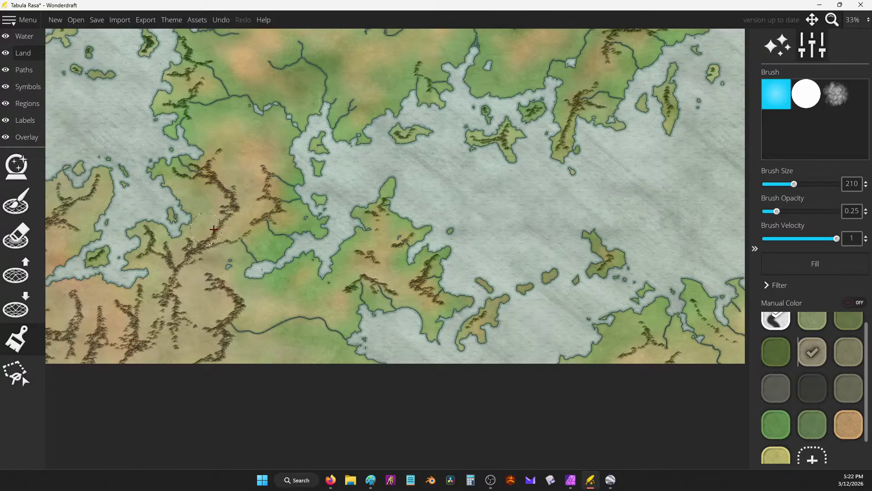
scroll(55, 210, up, 2)
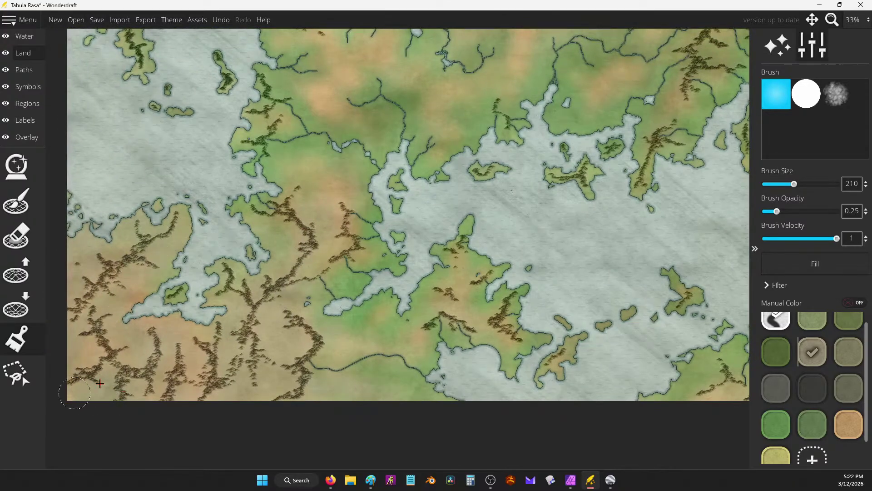
scroll(193, 170, up, 2)
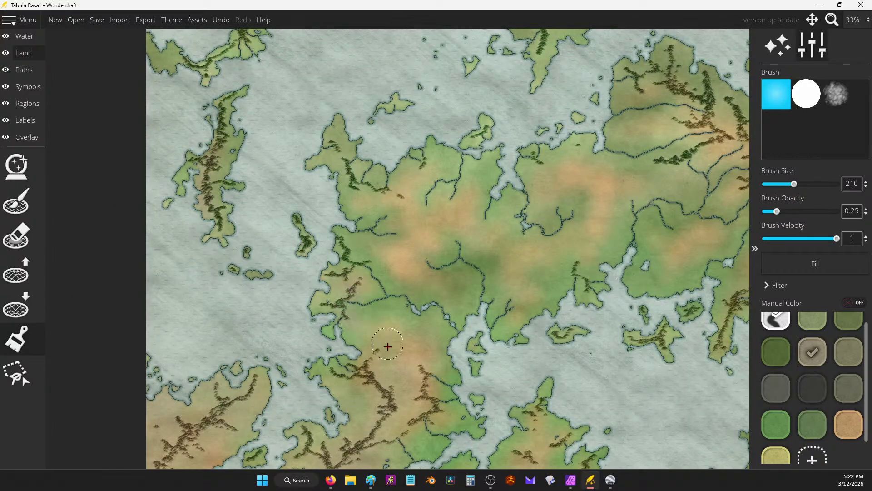
drag(387, 346, 211, 238)
scroll(212, 238, down, 3)
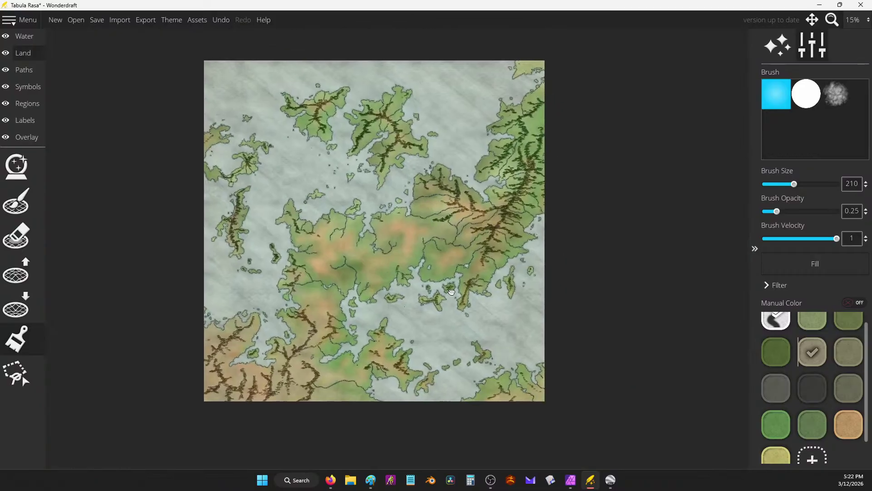
scroll(450, 271, up, 1)
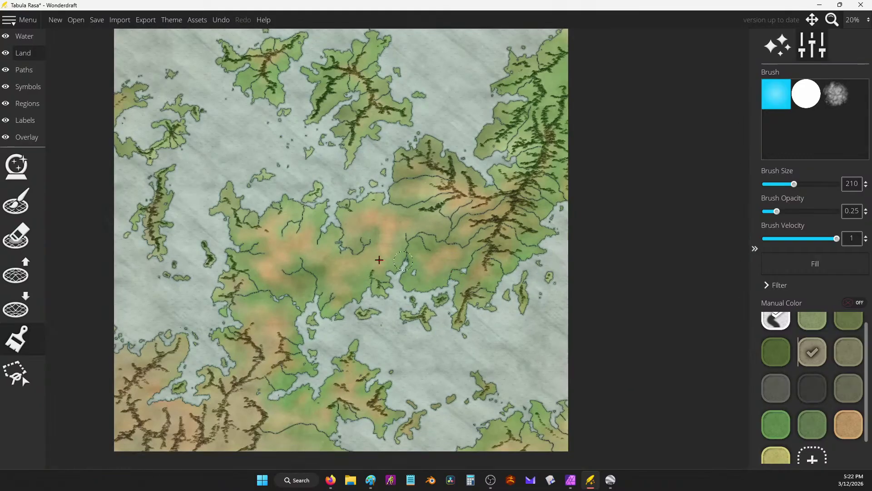
Soften the sandy orange patches of the central lands and tone down the northeastern mountains with greyish beige at 0.25 opacity.
click(849, 424)
scroll(375, 277, up, 2)
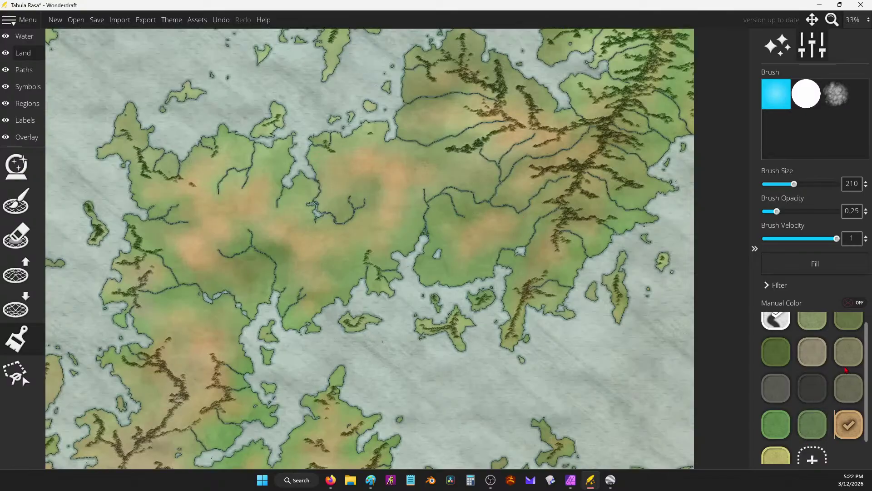
click(812, 352)
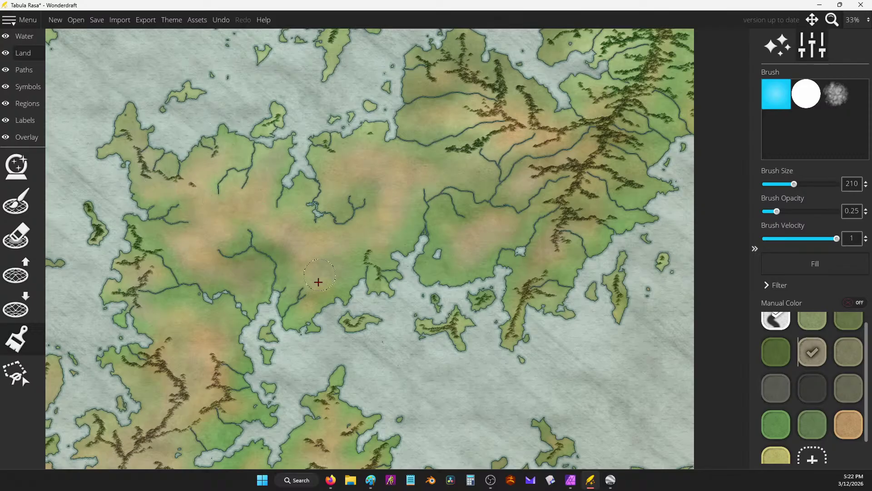
scroll(410, 177, down, 2)
scroll(581, 185, up, 1)
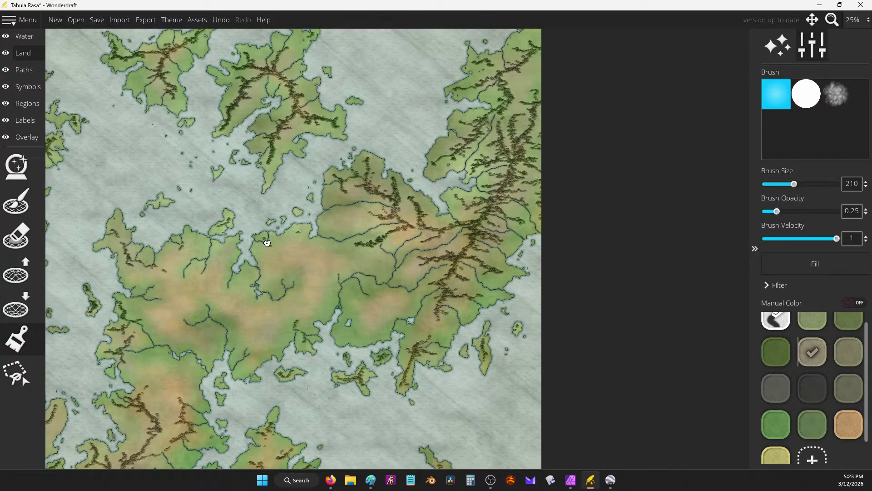
Tint the mountains of the small northwestern islands with the greyish beige ground colour.
drag(267, 243, 308, 221)
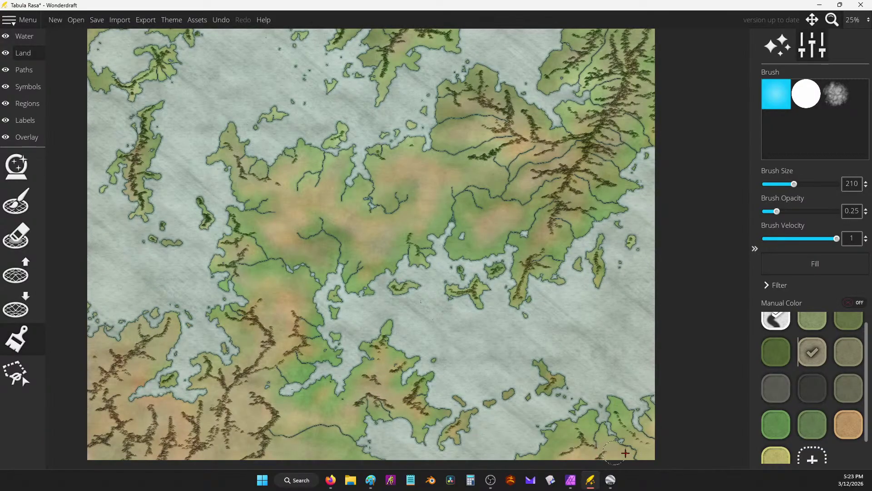
scroll(536, 341, down, 2)
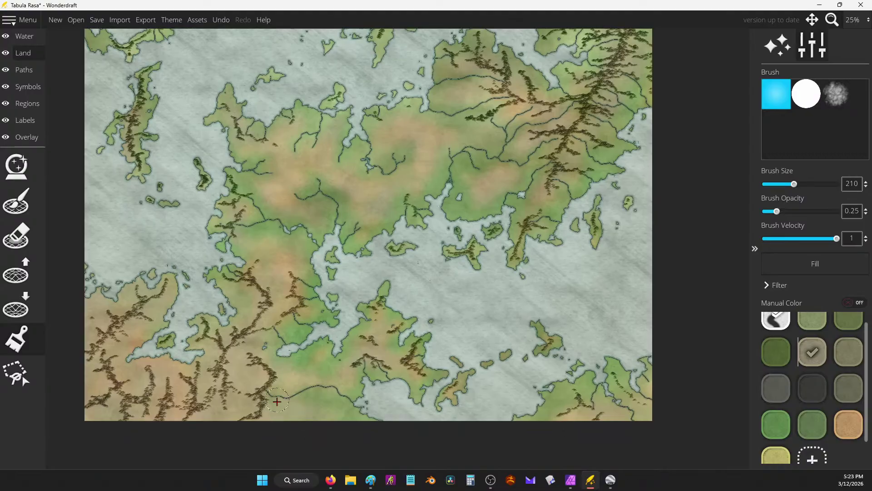
scroll(292, 194, up, 3)
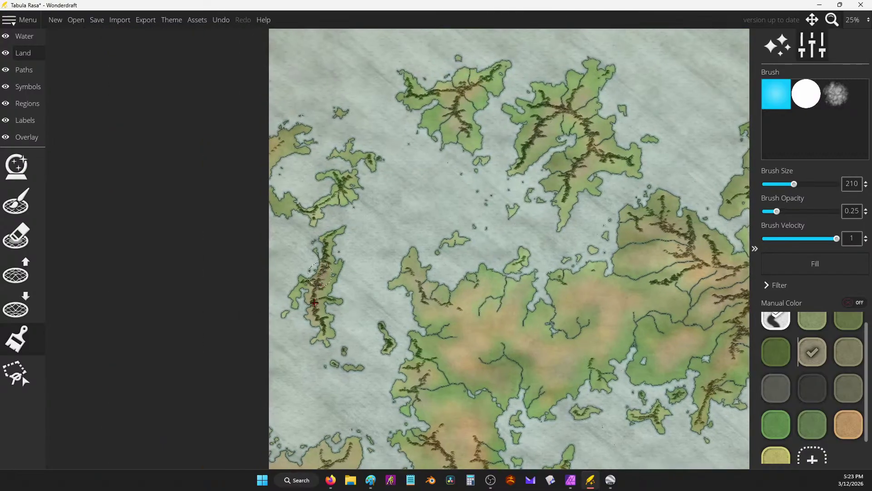
drag(354, 198, 334, 193)
Select the sandy orange ground colour and warm the mountainous southern peninsula with it.
click(848, 423)
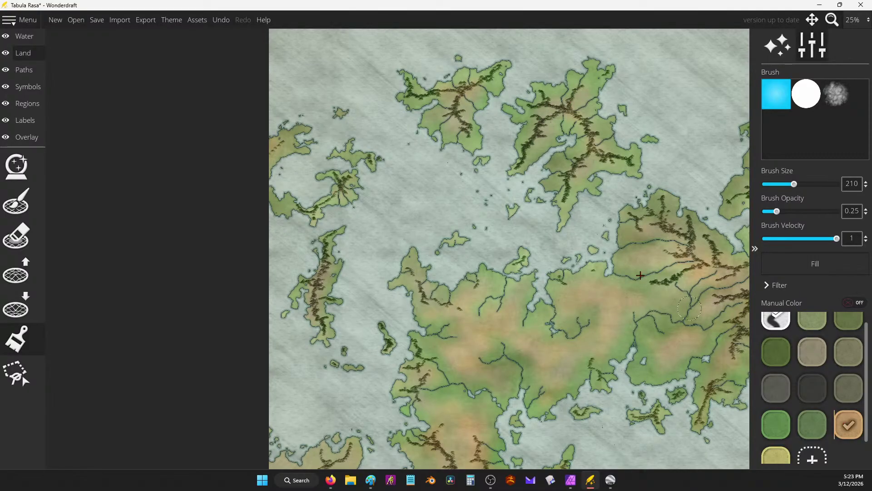
scroll(498, 213, down, 5)
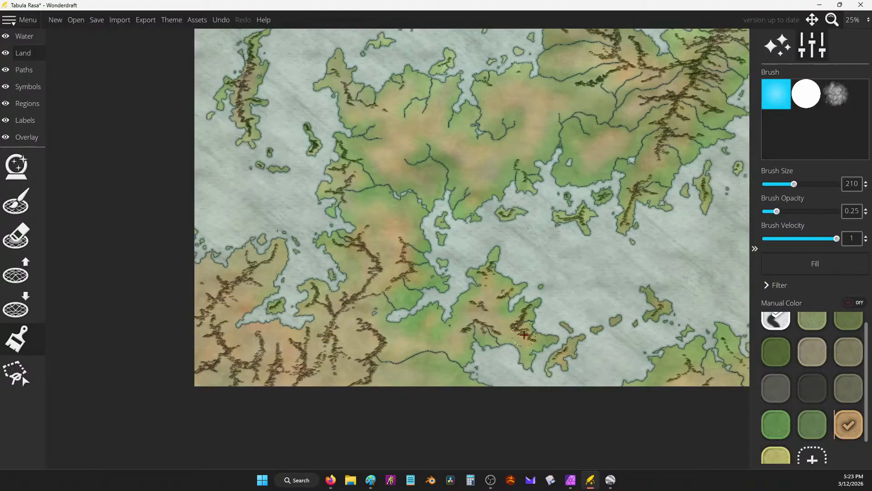
scroll(552, 305, up, 2)
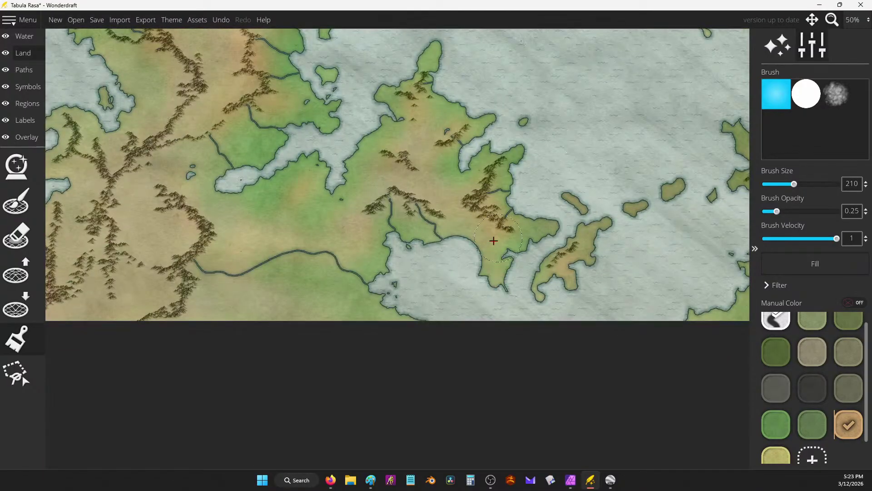
mouse_move(456, 241)
mouse_down()
mouse_move(455, 220)
mouse_move(409, 236)
mouse_up()
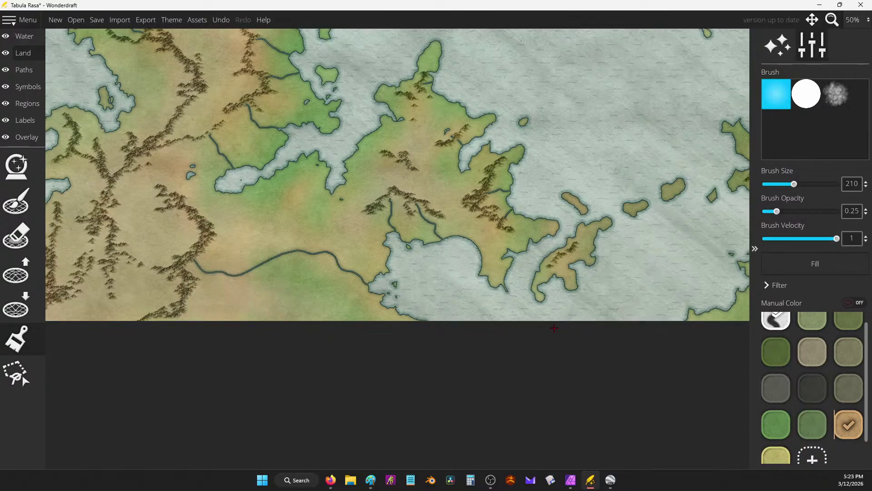
drag(554, 328, 344, 308)
scroll(578, 280, down, 1)
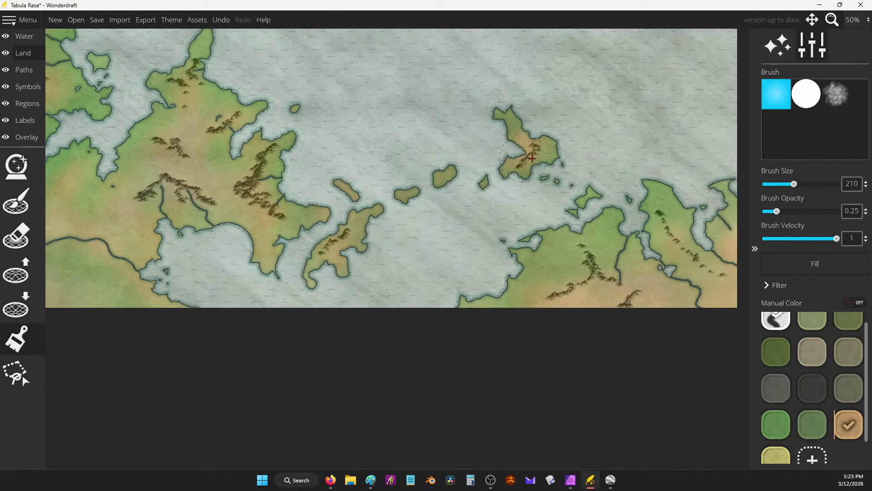
key(ctrl+z)
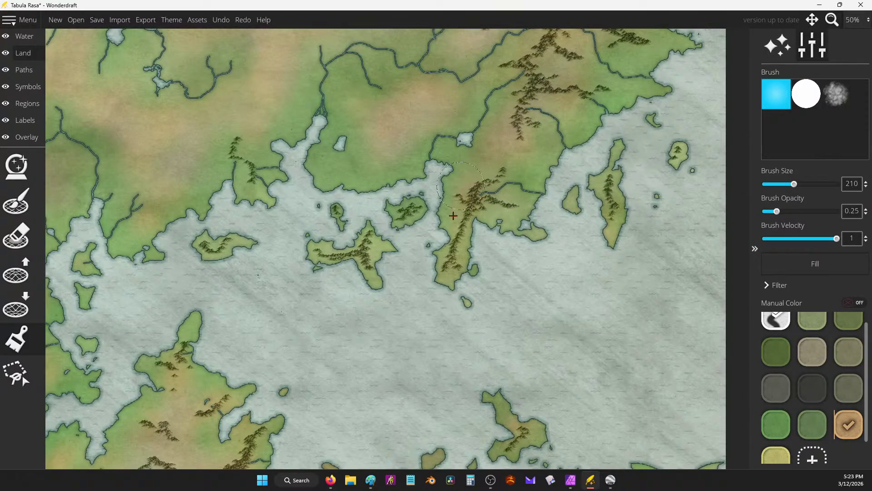
Tint the mountains of the southeastern peninsula and the islands beside it with sandy orange.
click(495, 202)
drag(609, 199, 617, 211)
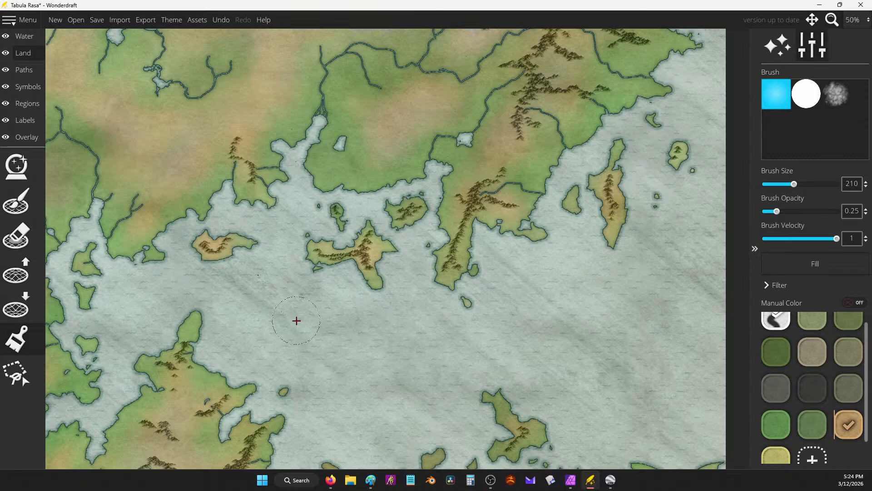
scroll(322, 296, down, 5)
scroll(428, 241, up, 2)
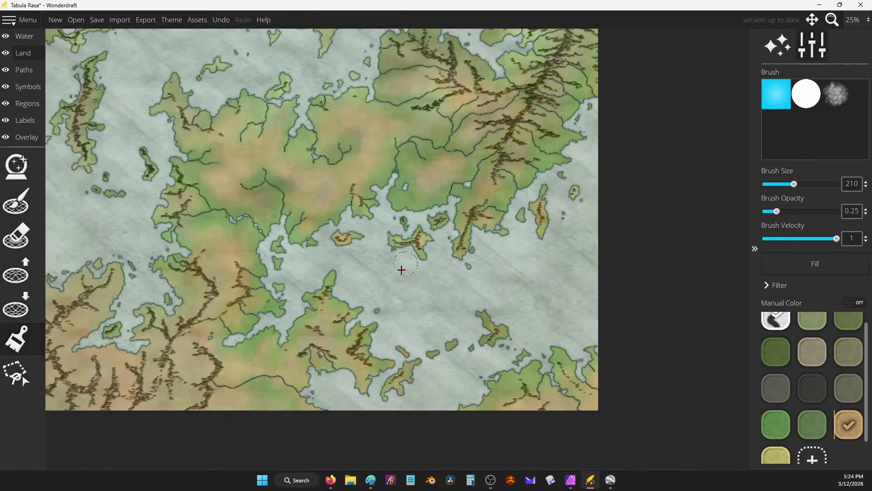
scroll(373, 335, up, 1)
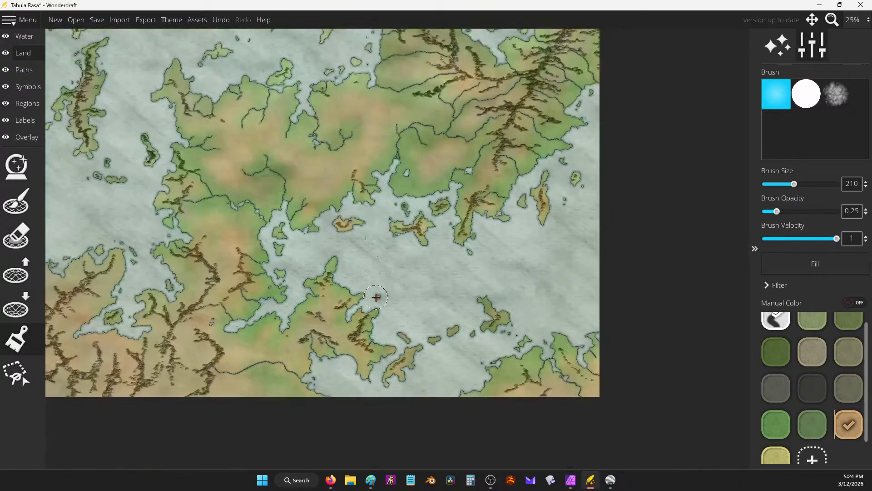
scroll(466, 274, down, 1)
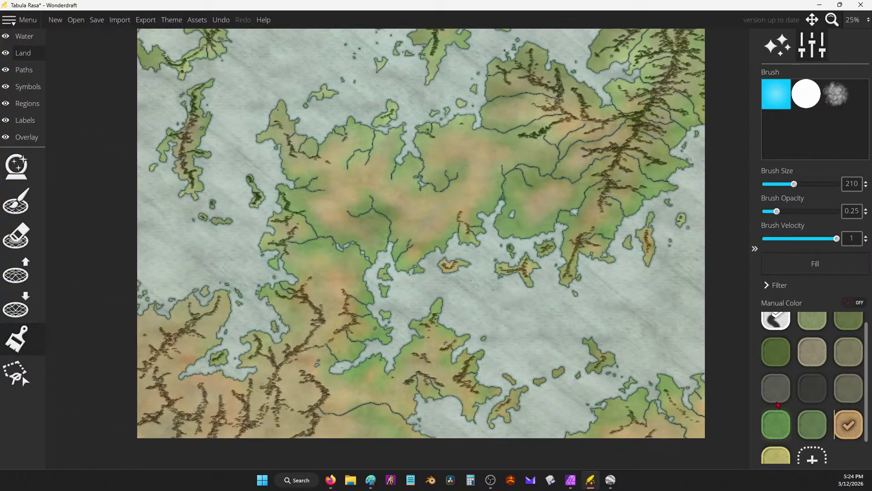
Blend light green, muted green and bright green over the northern coast and river areas of the central land.
scroll(387, 136, up, 2)
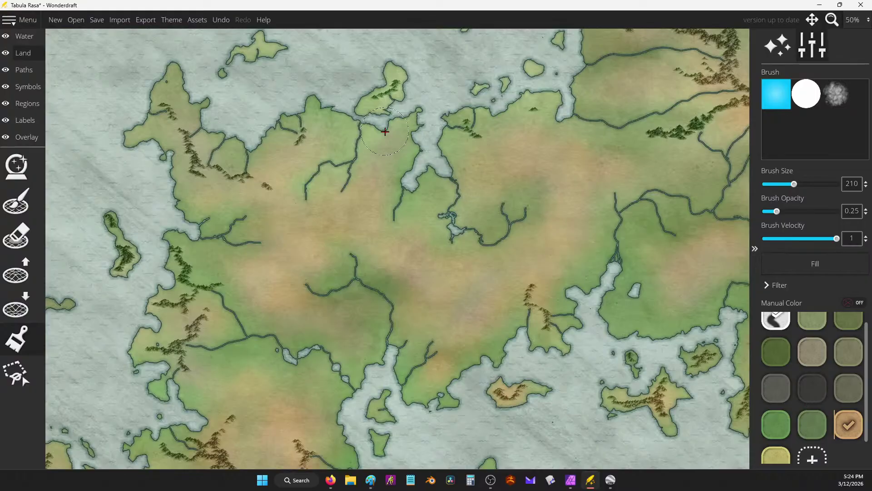
click(812, 324)
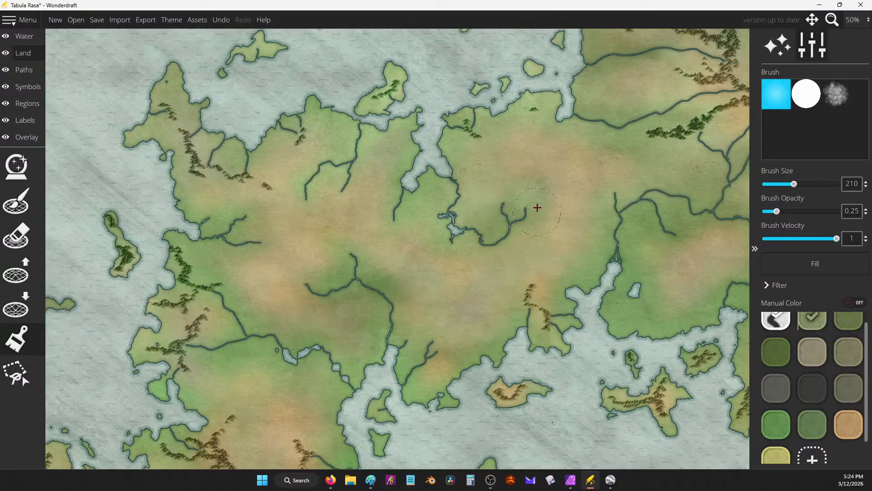
click(812, 425)
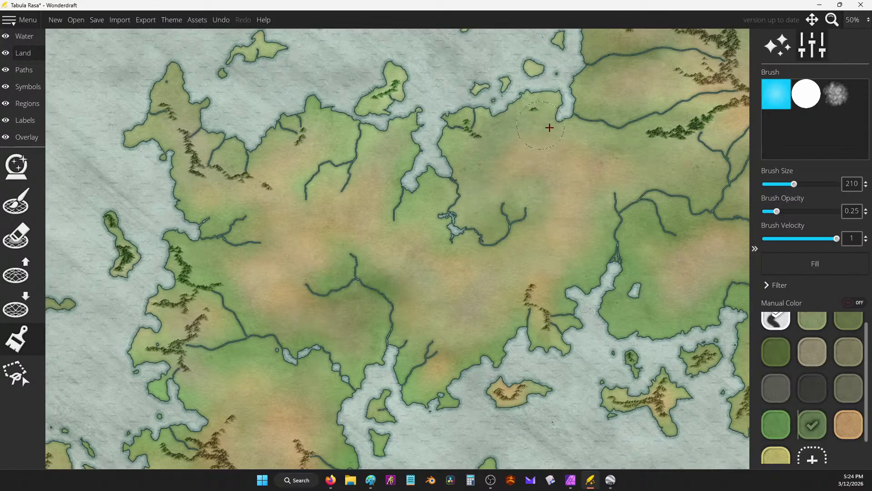
click(774, 428)
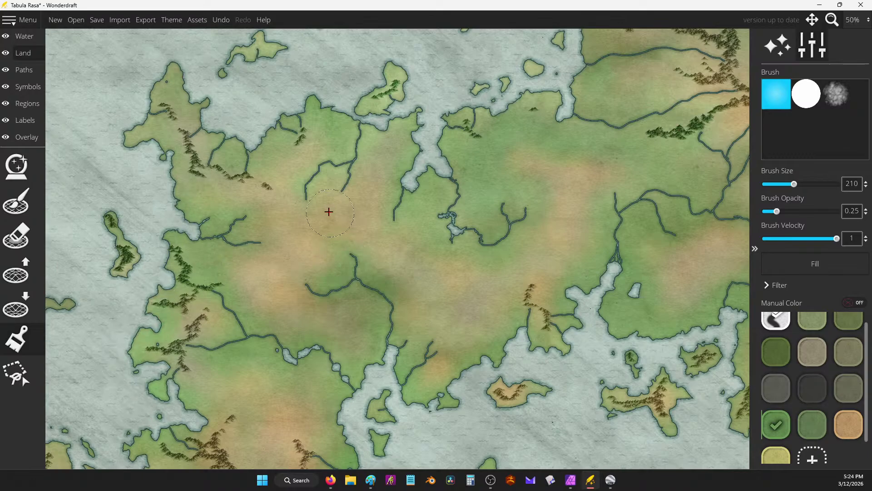
Set the brush size to 202 and extend the bright green over the coastal lands southwest of the central land.
drag(372, 294, 422, 125)
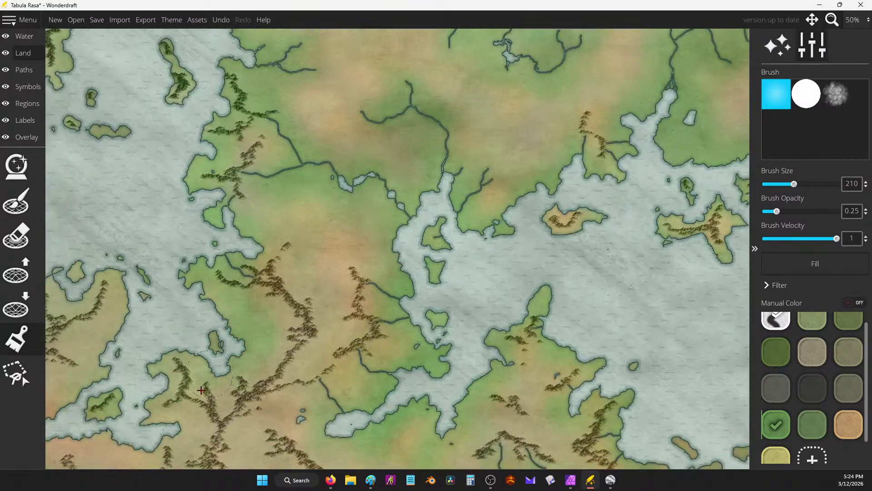
scroll(363, 178, down, 2)
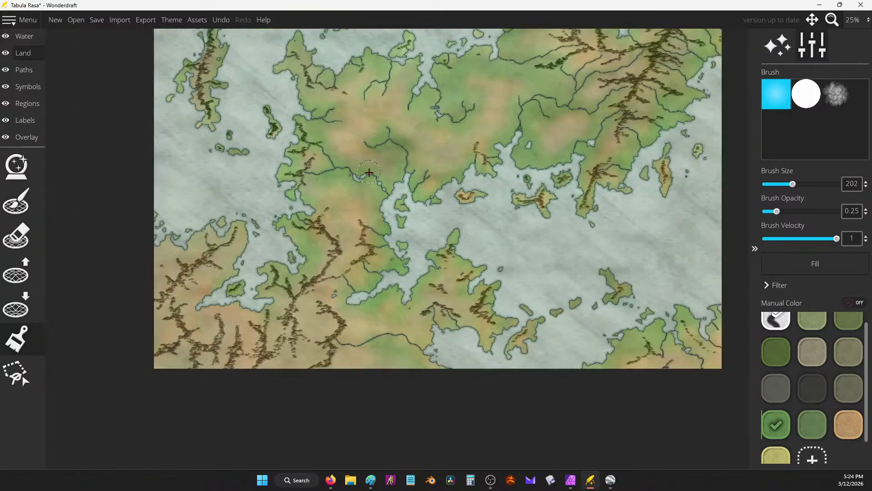
scroll(559, 227, up, 1)
scroll(372, 208, up, 1)
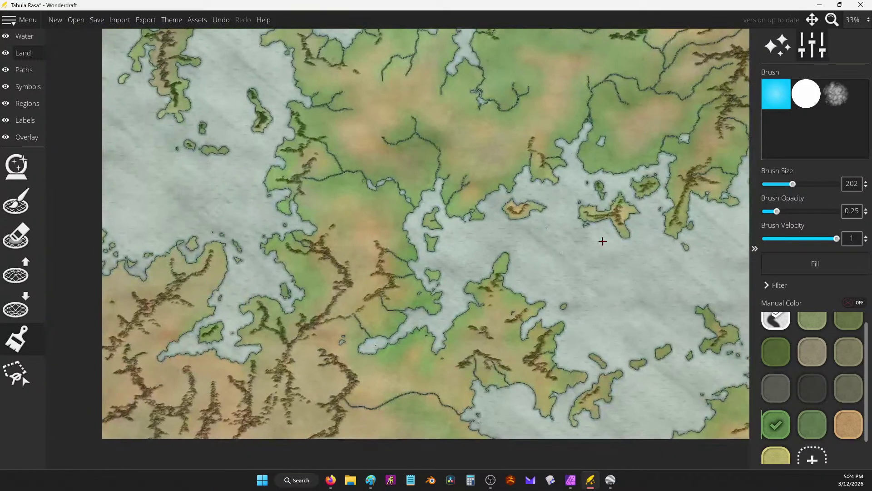
Select the pale yellow ground colour and tint the lands along the map's southern edge.
click(849, 425)
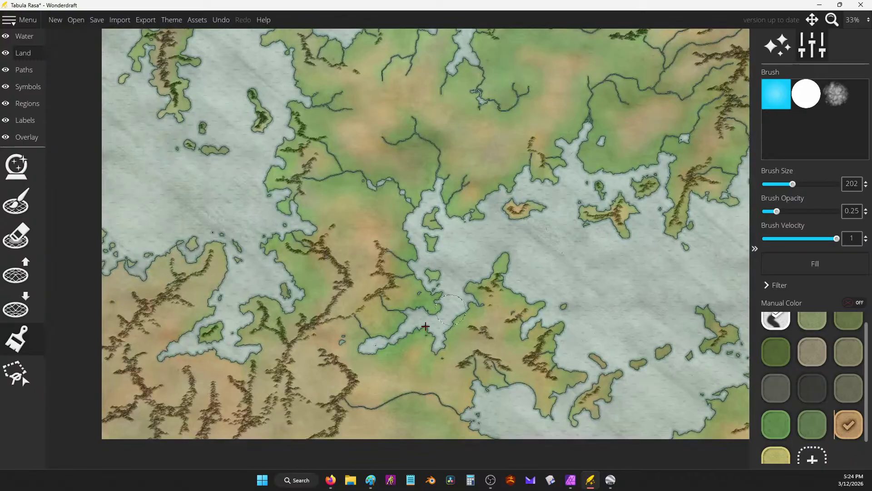
scroll(318, 454, up, 2)
click(777, 455)
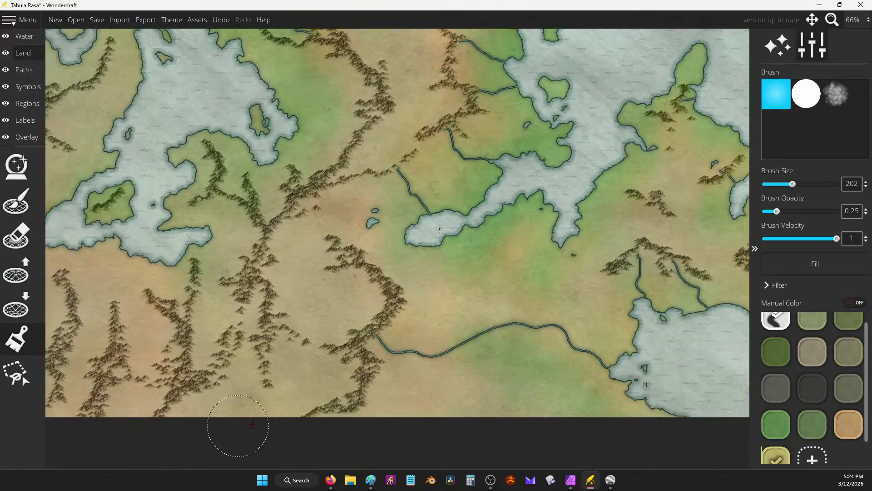
click(230, 431)
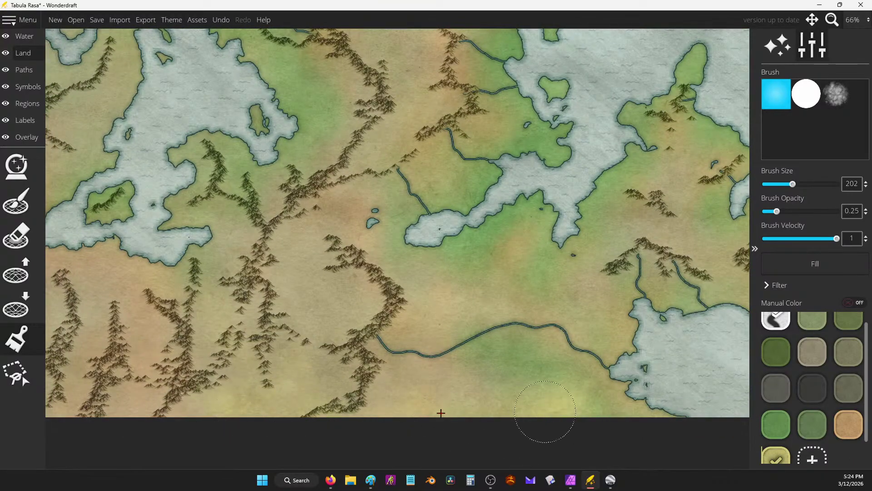
scroll(554, 218, down, 3)
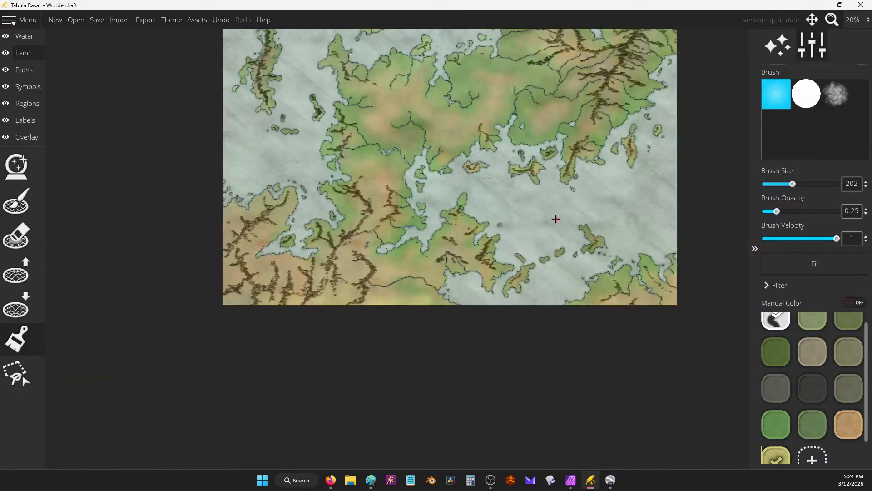
scroll(544, 249, down, 1)
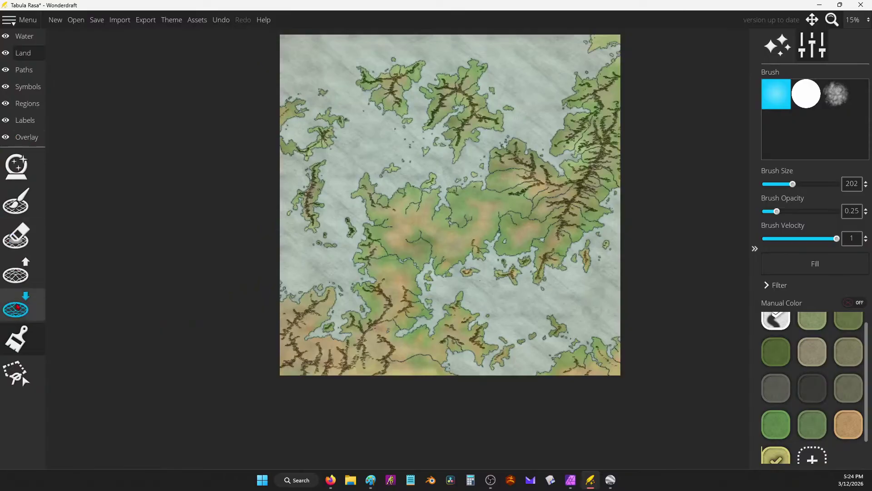
Activate the tree symbol tool.
click(27, 86)
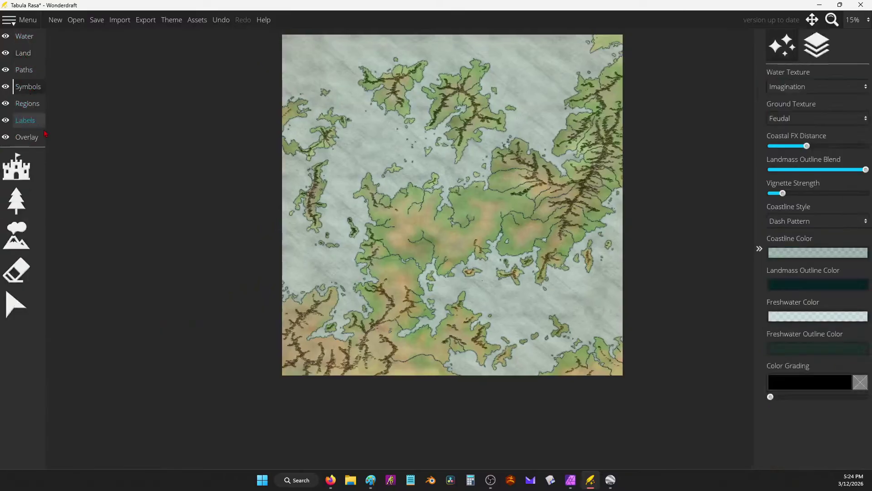
click(22, 198)
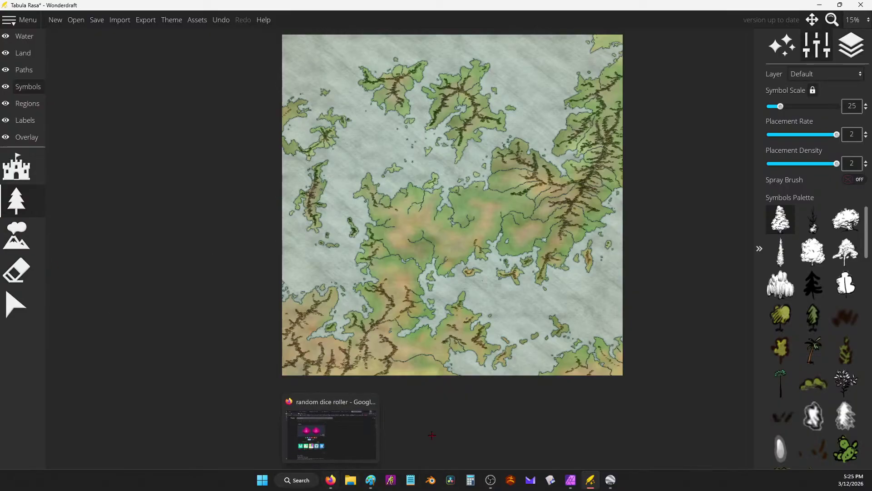
Switch to the globe reference in Affinity Photo and circle the pasted maps and the northwestern region in bright green.
mouse_move(568, 480)
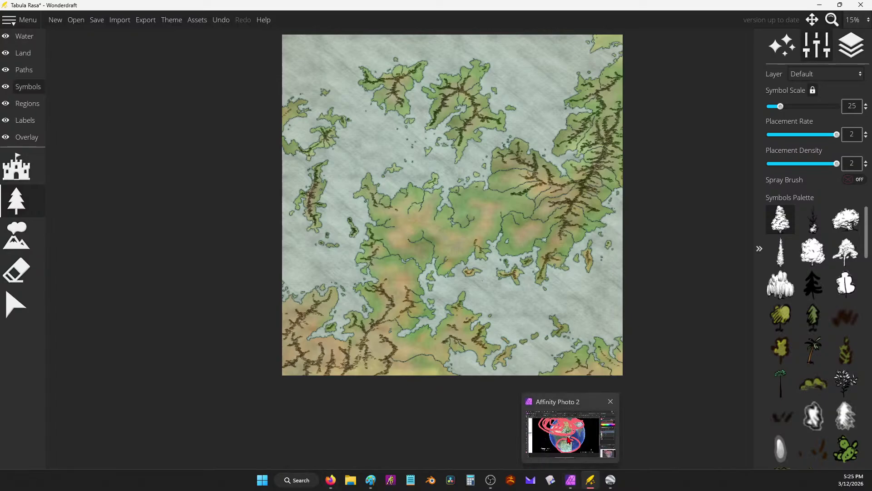
click(572, 433)
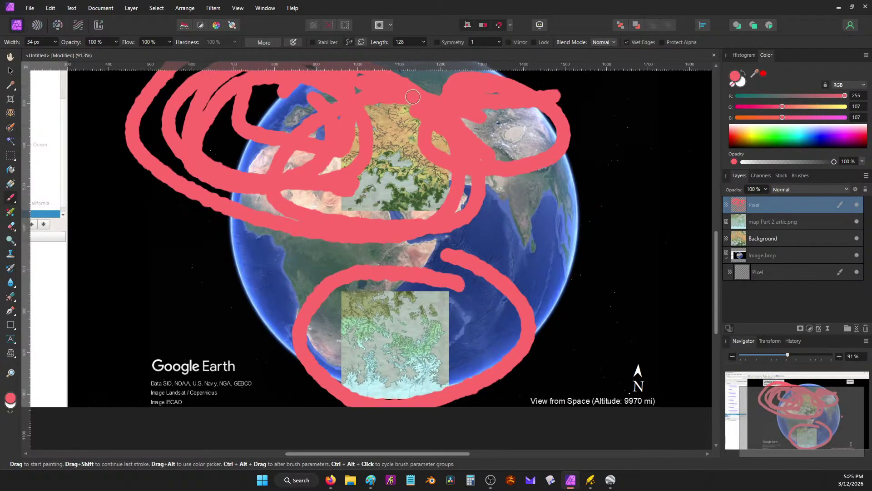
click(788, 131)
click(774, 140)
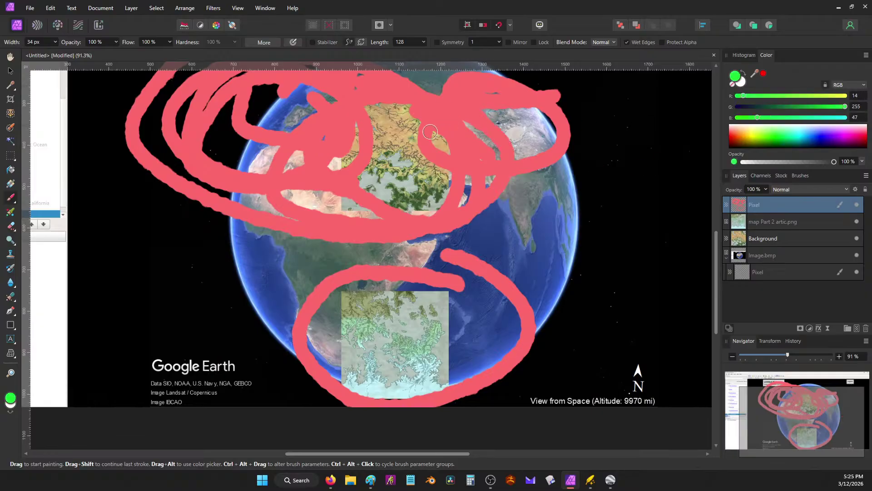
mouse_move(430, 132)
mouse_down()
mouse_move(445, 171)
mouse_move(386, 107)
mouse_move(400, 130)
mouse_up()
mouse_move(441, 321)
mouse_down()
mouse_move(409, 285)
mouse_move(419, 328)
mouse_up()
mouse_move(258, 118)
mouse_down()
mouse_move(335, 127)
mouse_move(282, 91)
mouse_move(341, 105)
mouse_up()
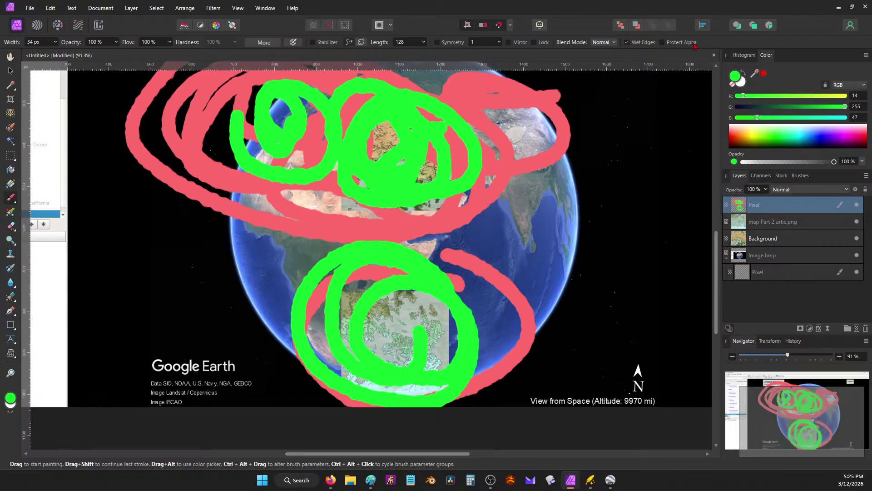
Close the globe reference document without saving and return to Wonderdraft.
click(714, 56)
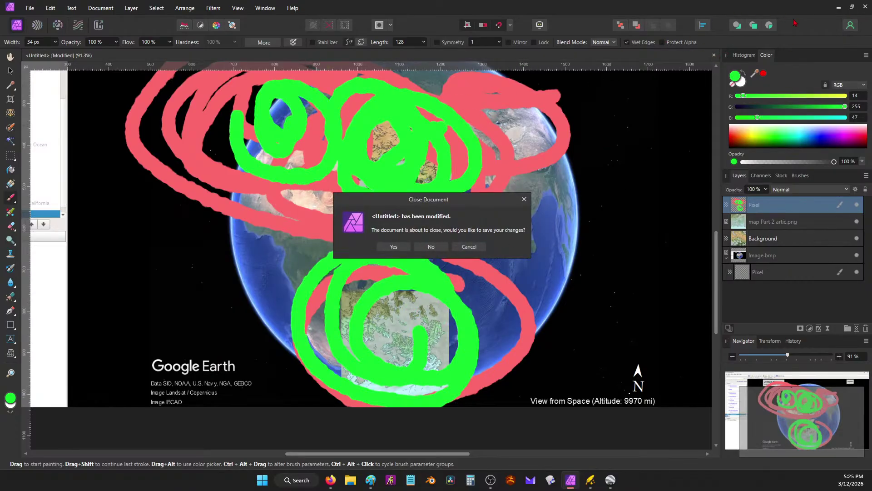
click(431, 247)
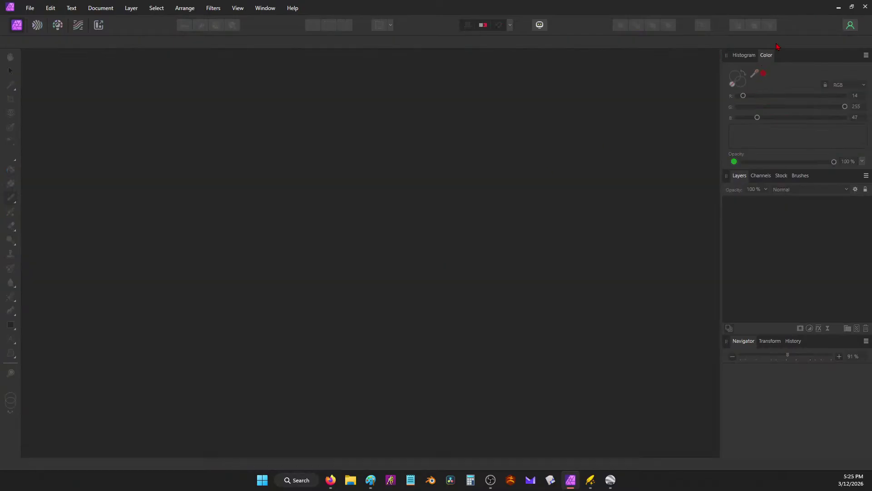
click(839, 7)
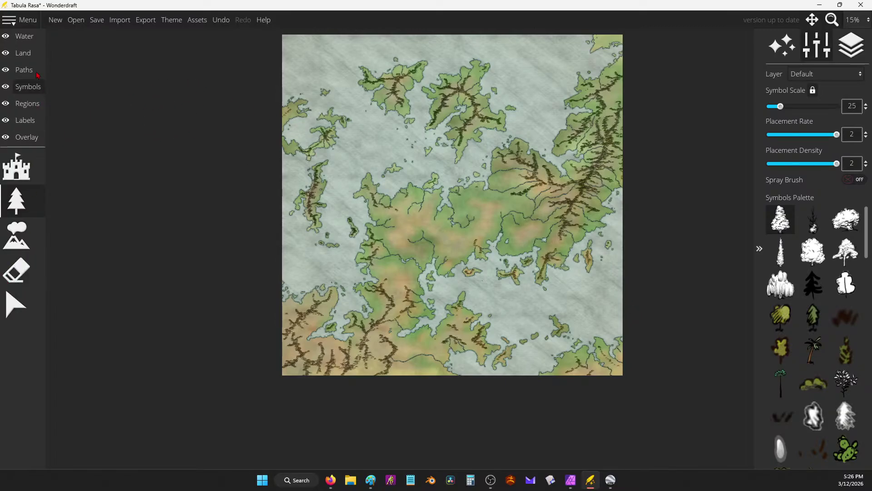
Reopen the land ground painting brush and blend tan ground colour into the interior of the central continent.
click(23, 53)
click(18, 350)
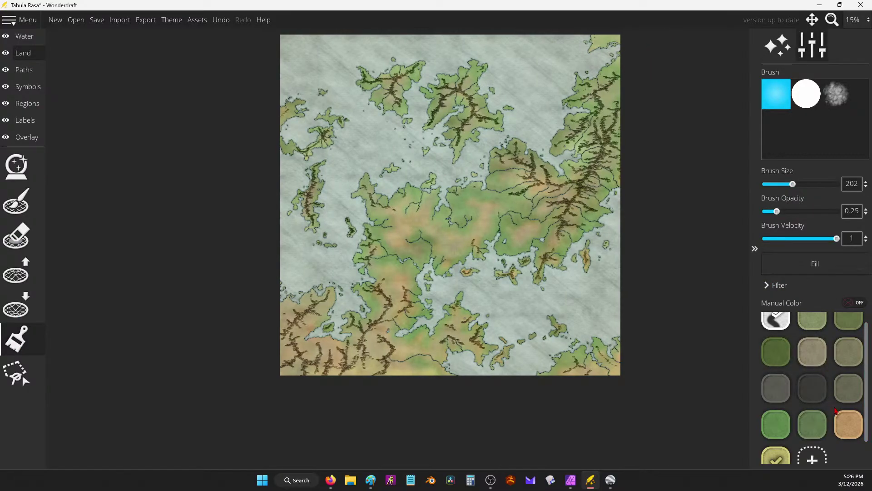
click(848, 424)
scroll(403, 302, up, 2)
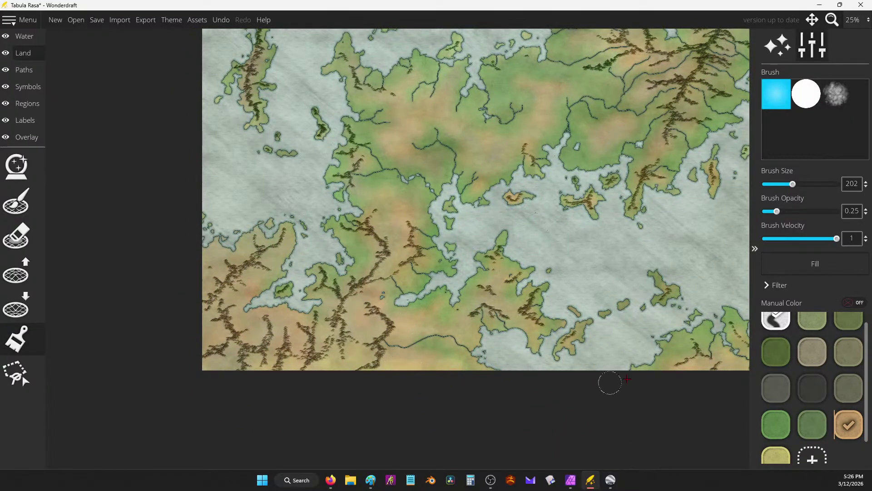
drag(647, 342, 441, 337)
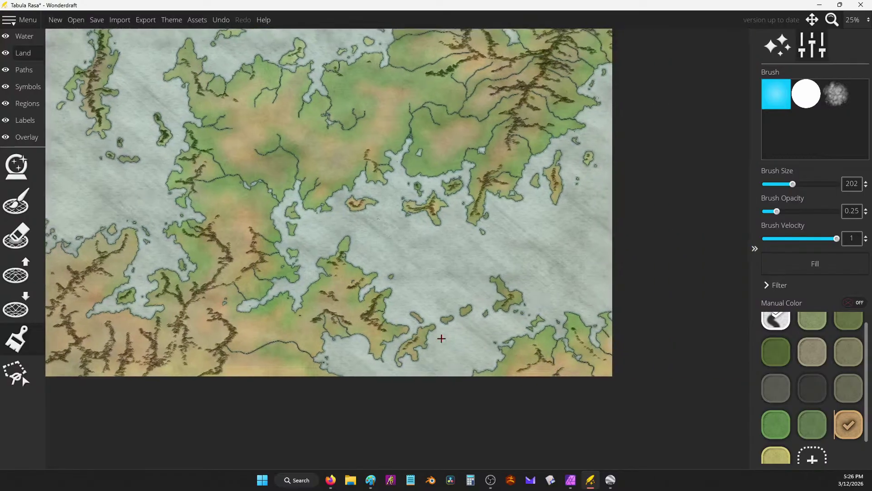
drag(460, 273, 494, 239)
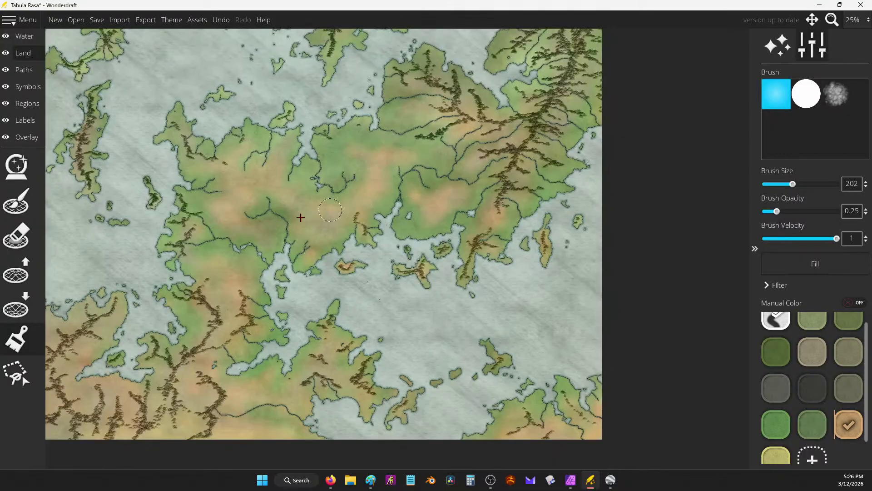
Switch to the darker olive greens and tint the southern coast of the central continent with the 202-size brush.
click(812, 320)
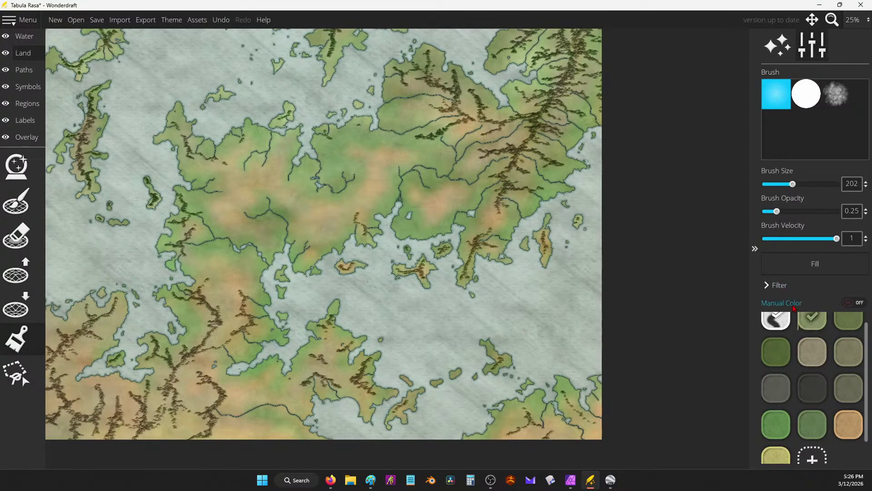
click(847, 324)
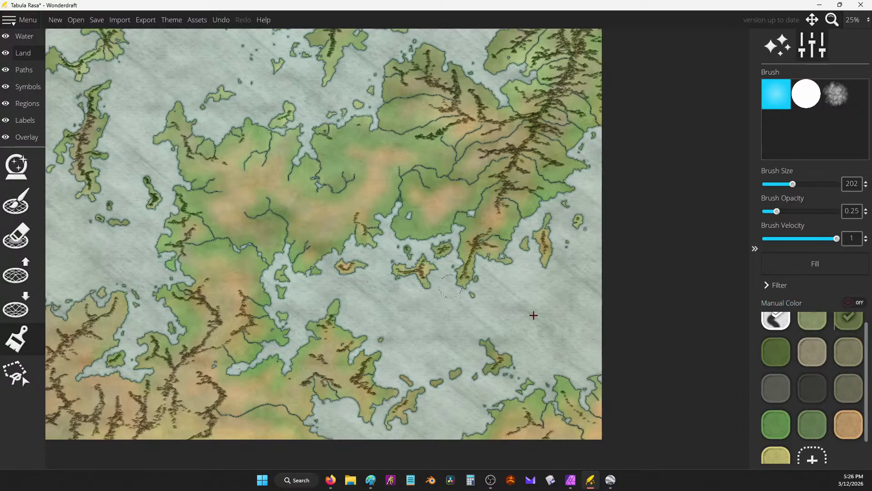
click(776, 351)
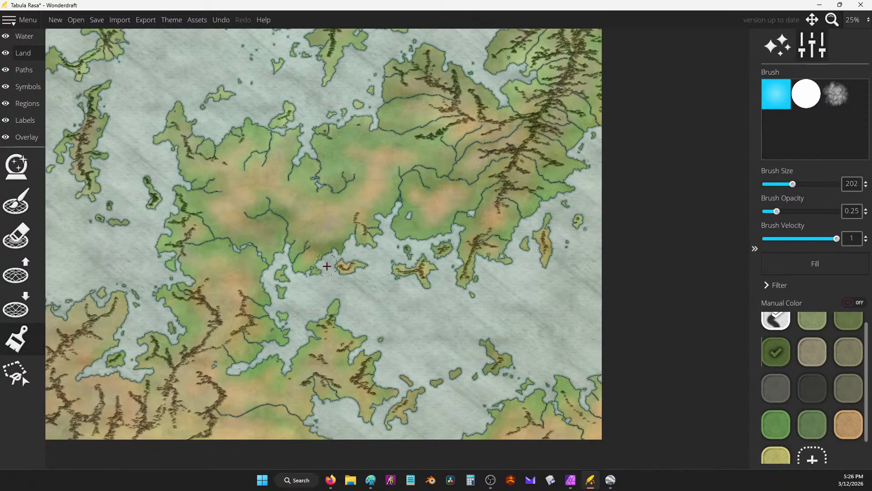
mouse_move(287, 244)
mouse_down()
mouse_move(266, 311)
mouse_move(283, 340)
mouse_move(235, 360)
mouse_move(268, 369)
mouse_move(344, 312)
mouse_move(354, 358)
mouse_move(383, 371)
mouse_move(391, 397)
mouse_move(355, 414)
mouse_move(322, 403)
mouse_move(289, 411)
mouse_move(331, 436)
mouse_move(370, 438)
mouse_move(381, 406)
mouse_move(409, 401)
mouse_move(399, 427)
mouse_move(478, 351)
mouse_move(529, 356)
mouse_move(547, 394)
mouse_move(566, 380)
mouse_move(595, 403)
mouse_move(602, 368)
mouse_up()
key(Up)
key(Left)
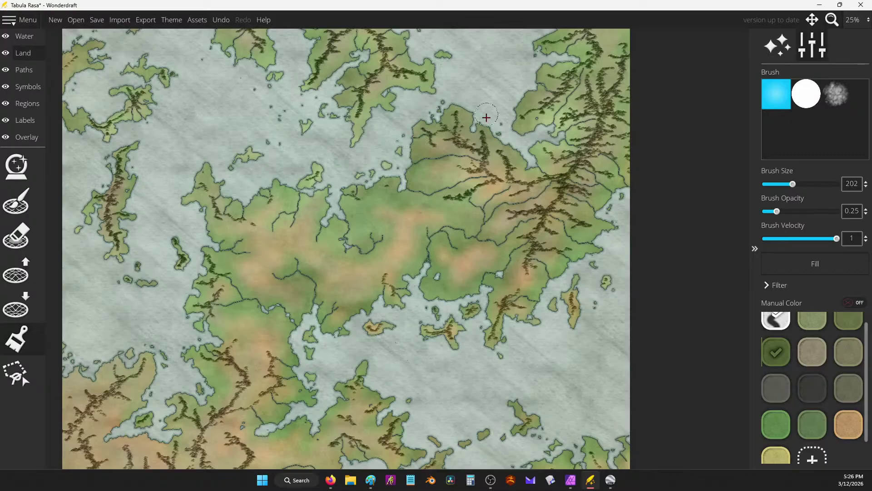
Look over the ground colours of the continents and islands across the whole map.
drag(366, 122, 512, 177)
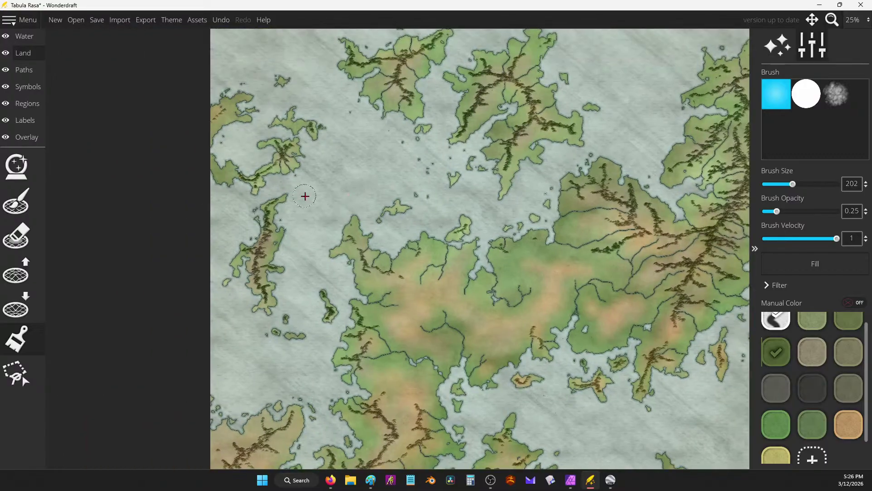
scroll(307, 185, down, 1)
key(Right)
key(Down)
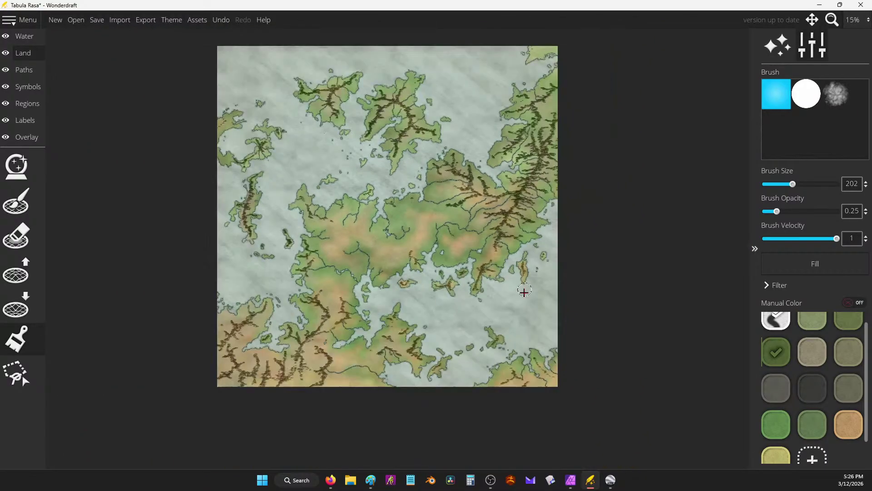
key(Left)
key(Up)
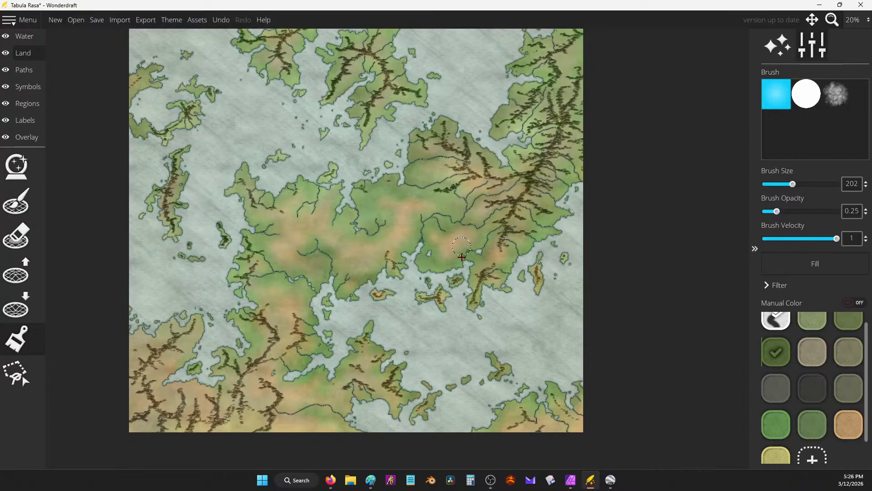
mouse_move(352, 188)
mouse_down()
mouse_move(409, 202)
mouse_move(421, 231)
mouse_up()
drag(657, 234, 681, 290)
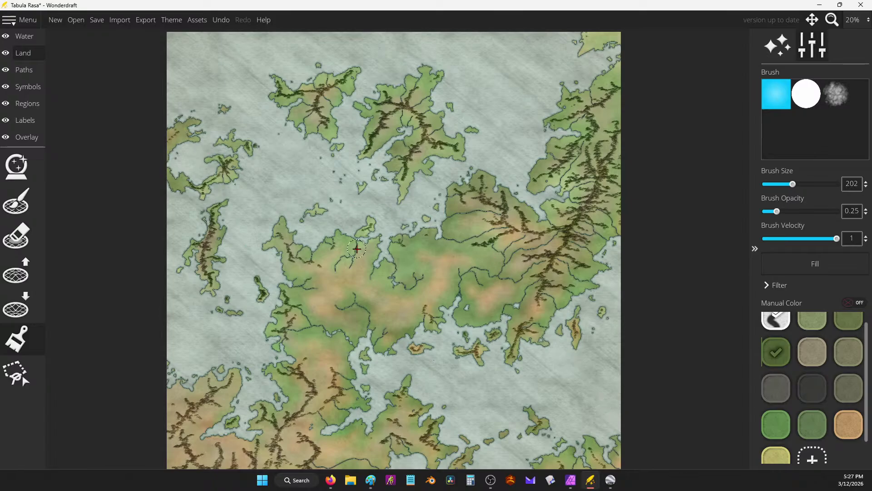
key(bracketleft)
drag(658, 347, 565, 284)
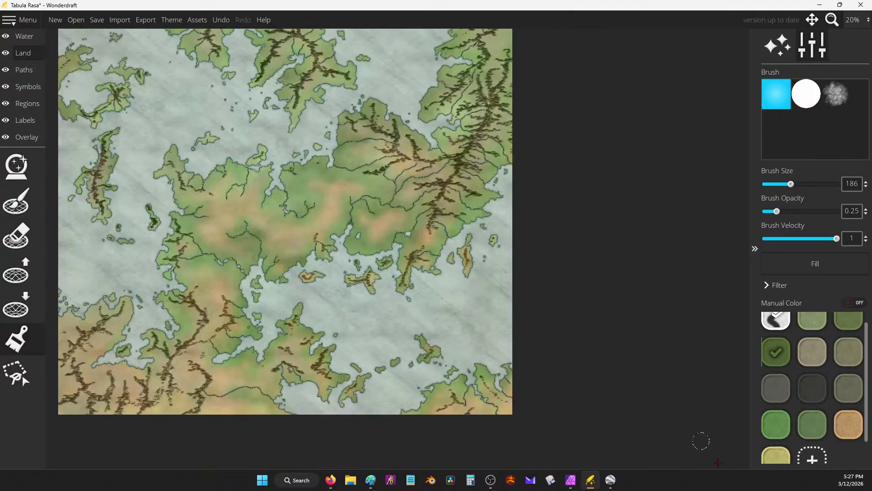
drag(494, 310, 521, 253)
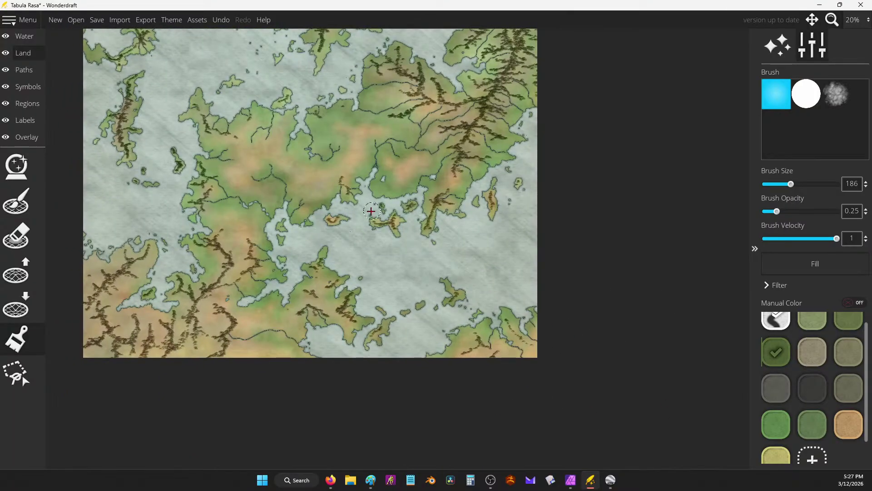
drag(371, 212, 440, 284)
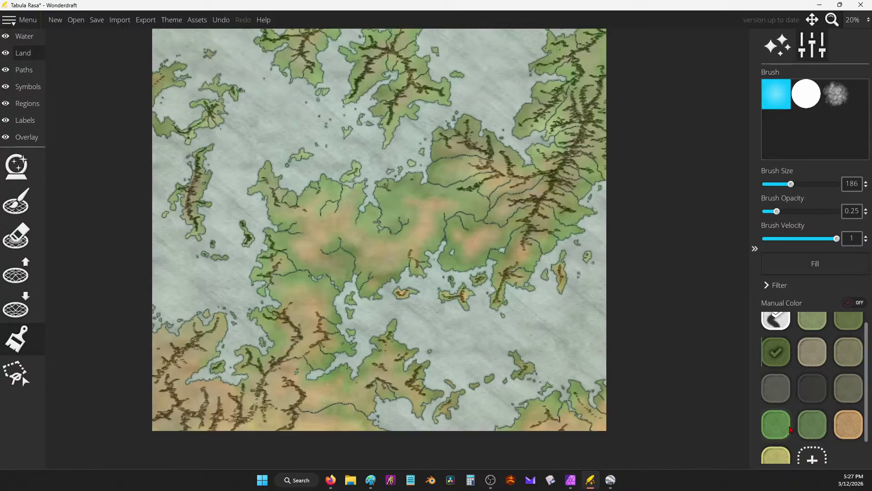
Select the bright green ground colour and break up the tan patches across the central continent's interior.
click(783, 427)
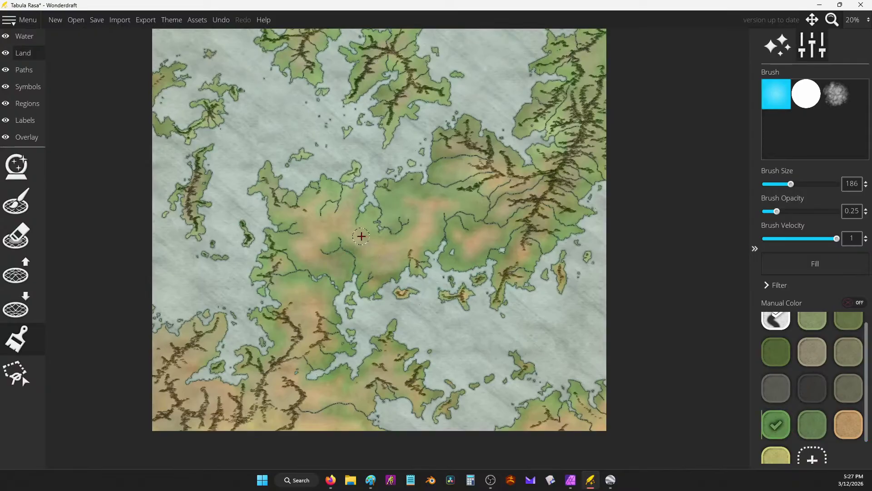
mouse_move(338, 224)
mouse_down()
mouse_move(295, 233)
mouse_move(303, 254)
mouse_move(311, 261)
mouse_move(313, 241)
mouse_move(339, 273)
mouse_move(352, 274)
mouse_move(398, 246)
mouse_move(389, 281)
mouse_move(374, 245)
mouse_move(412, 222)
mouse_move(424, 231)
mouse_move(407, 223)
mouse_move(462, 222)
mouse_move(456, 228)
mouse_move(418, 195)
mouse_move(431, 205)
mouse_move(452, 183)
mouse_move(580, 203)
mouse_up()
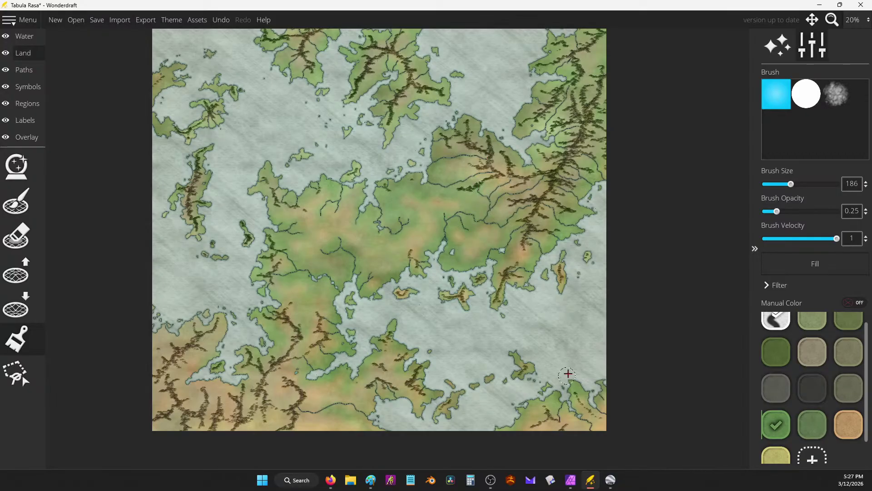
Select the tan and grey-beige ground colours and blend a subtle greyish patch into the middle of the central continent.
click(849, 424)
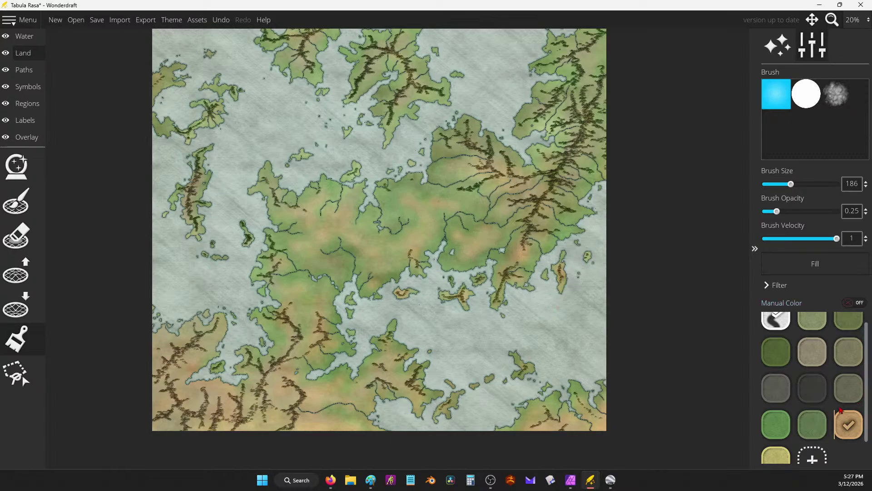
click(812, 352)
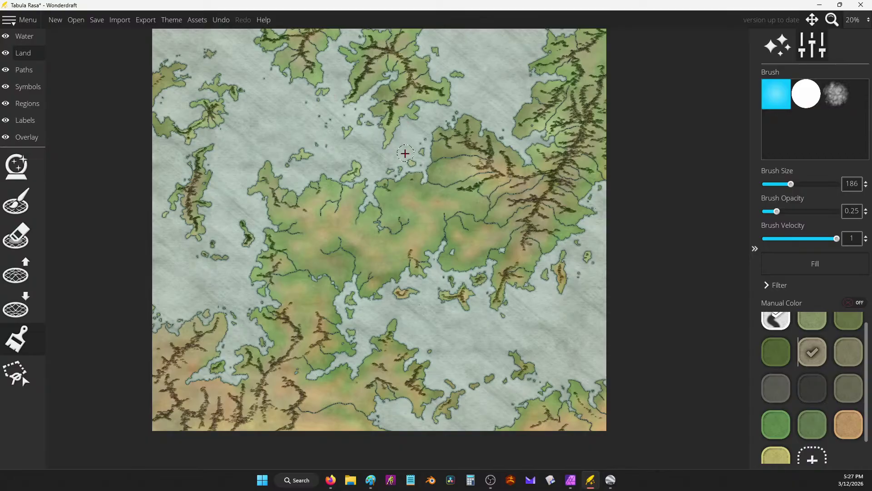
scroll(382, 131, up, 2)
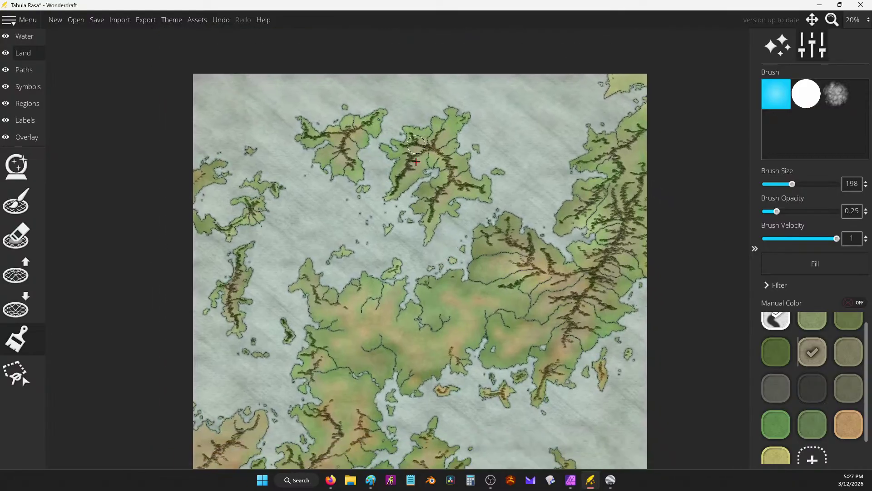
key(Down)
key(Right)
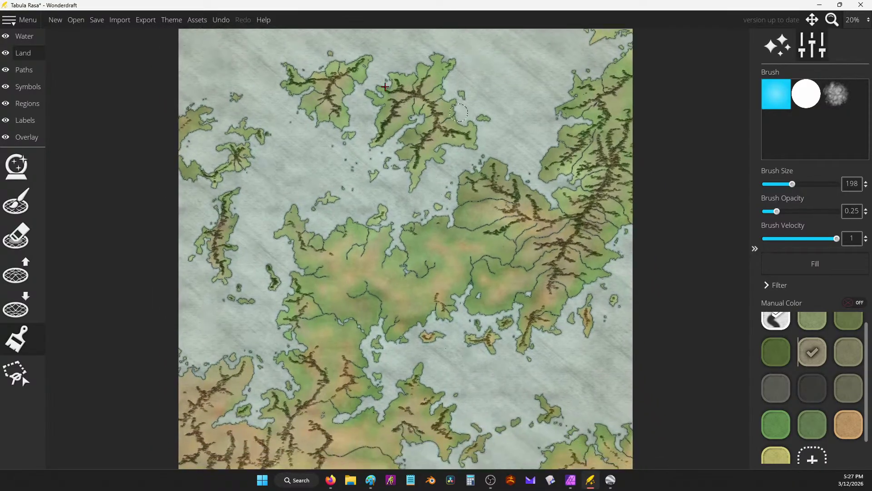
drag(532, 237, 515, 160)
key(Up)
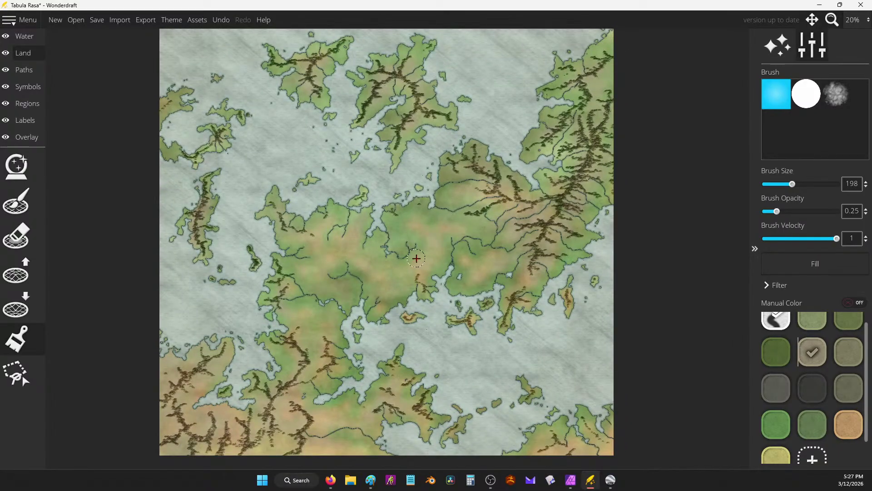
scroll(416, 258, up, 1)
scroll(441, 214, down, 1)
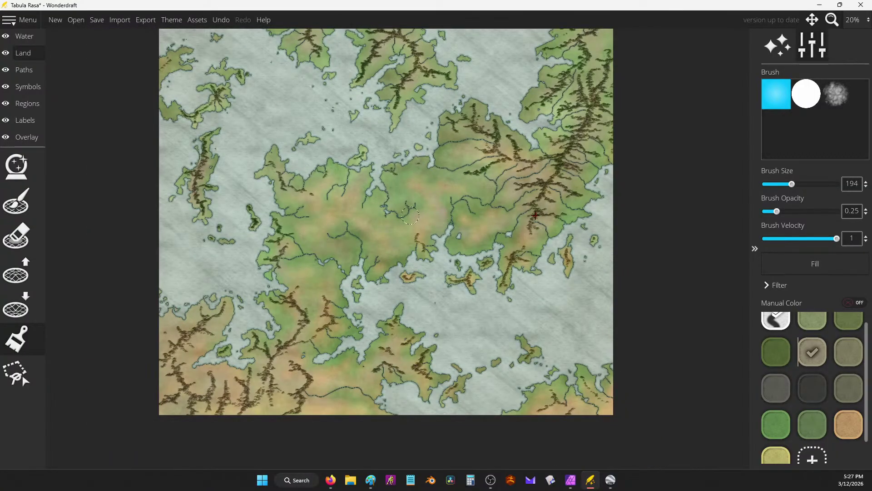
Activate the tree symbol tool and choose the small oval tree from the symbols palette for the central continent.
click(20, 87)
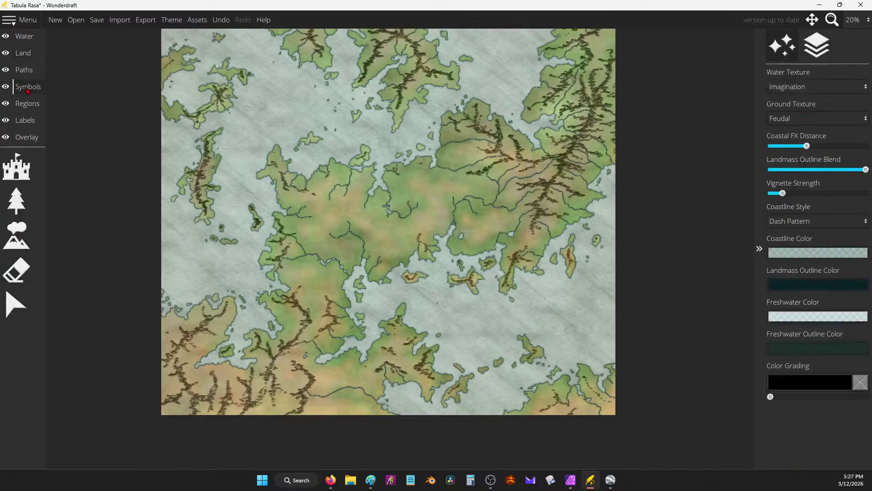
click(16, 200)
scroll(845, 336, down, 2)
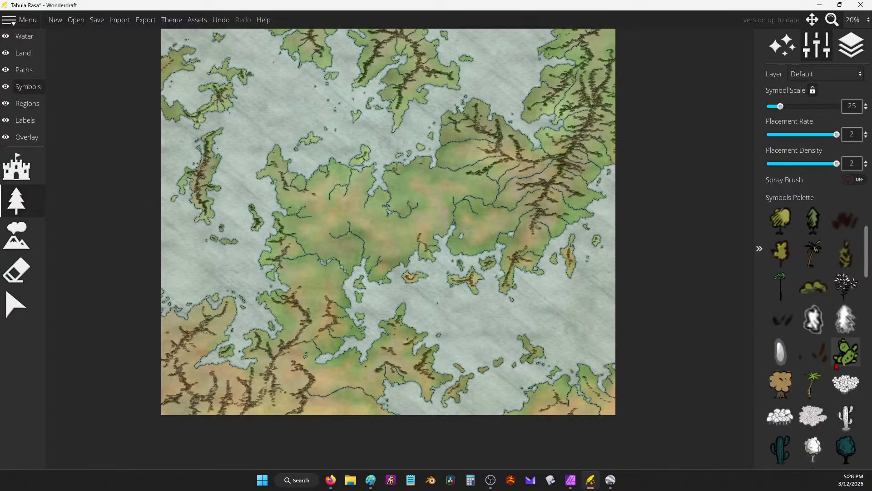
scroll(826, 332, up, 2)
scroll(800, 336, down, 4)
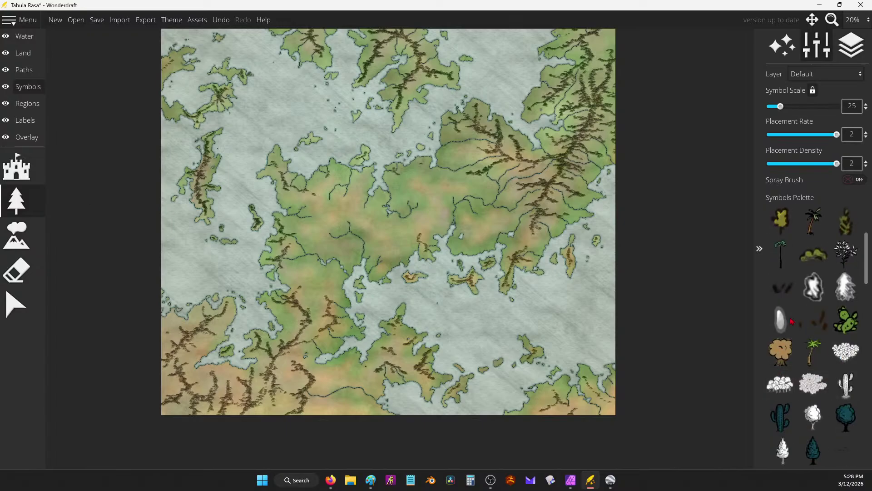
scroll(804, 370, up, 2)
scroll(401, 199, up, 5)
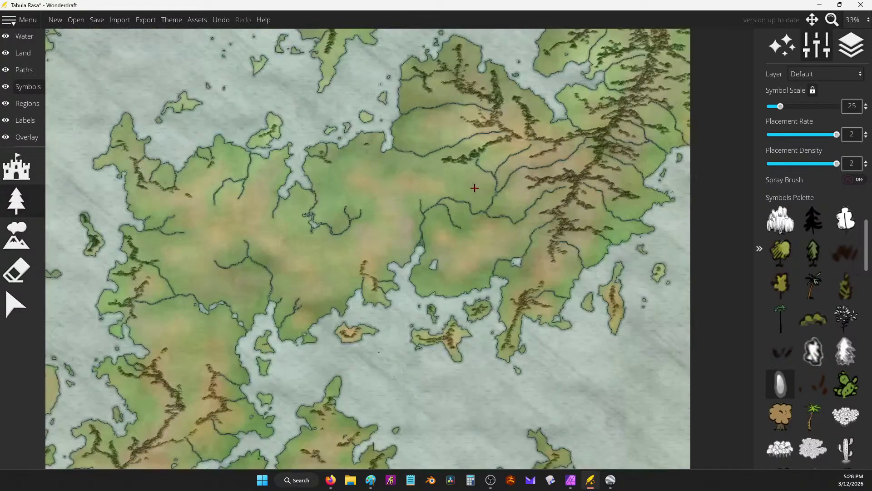
key(ctrl+z)
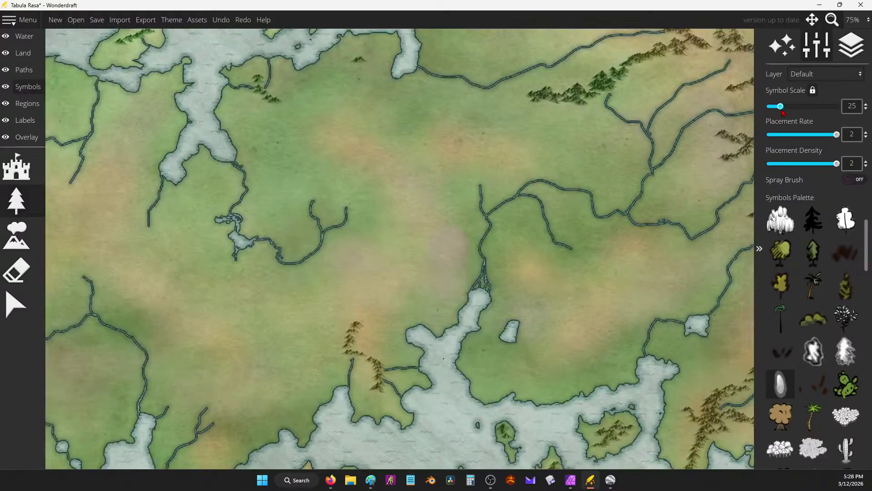
Set the tree symbol scale to 40, trying out short rows of trees and undoing them.
mouse_move(789, 106)
mouse_down()
mouse_move(772, 106)
mouse_move(784, 107)
mouse_up()
mouse_move(521, 129)
mouse_down()
mouse_move(505, 145)
mouse_move(496, 128)
mouse_move(547, 143)
mouse_move(547, 152)
mouse_move(549, 145)
mouse_move(578, 145)
mouse_move(572, 159)
mouse_move(577, 129)
mouse_up()
key(ctrl+z)
key(ctrl+z)
key(ctrl+z)
mouse_move(477, 124)
mouse_down()
mouse_move(573, 156)
mouse_move(550, 134)
mouse_move(564, 116)
mouse_move(540, 125)
mouse_up()
key(ctrl+z)
Enable the spray brush with size 114 and spray forest along the small mountain spur in the central continent.
click(853, 180)
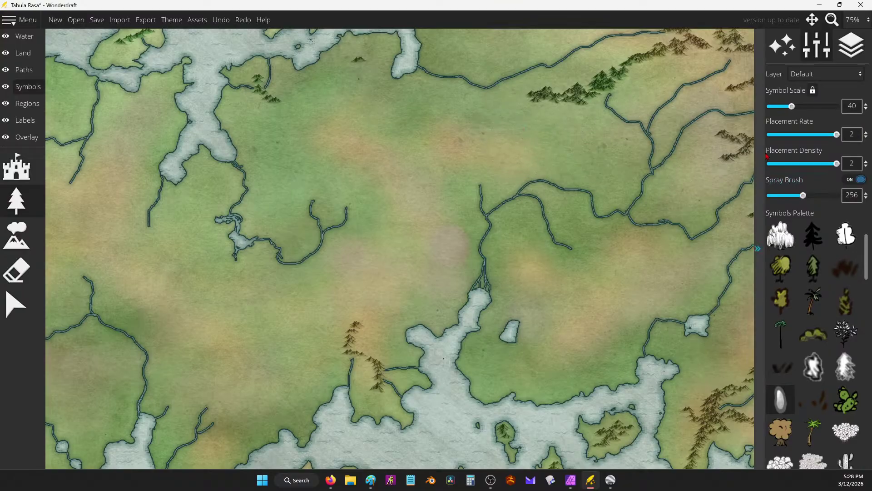
drag(803, 196, 783, 195)
mouse_move(515, 111)
mouse_down()
mouse_move(593, 121)
mouse_move(596, 134)
mouse_move(568, 116)
mouse_move(497, 110)
mouse_move(502, 101)
mouse_move(519, 103)
mouse_move(598, 135)
mouse_move(622, 92)
mouse_move(650, 77)
mouse_up()
key(ctrl+z)
mouse_move(576, 111)
mouse_down()
mouse_move(508, 110)
mouse_move(510, 120)
mouse_move(597, 129)
mouse_move(611, 141)
mouse_move(579, 120)
mouse_move(585, 111)
mouse_move(678, 68)
mouse_move(635, 86)
mouse_up()
Spray a dense forest along the eastern slopes of the main mountain range, redoing the first attempt.
key(Right)
key(Right)
key(Down)
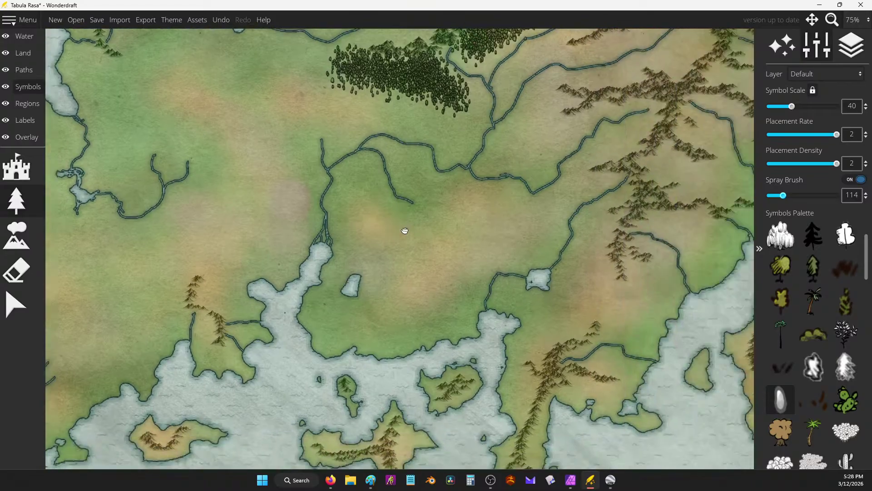
mouse_move(513, 256)
mouse_down()
mouse_move(543, 245)
mouse_move(540, 226)
mouse_move(517, 209)
mouse_move(540, 204)
mouse_move(549, 217)
mouse_move(588, 210)
mouse_up()
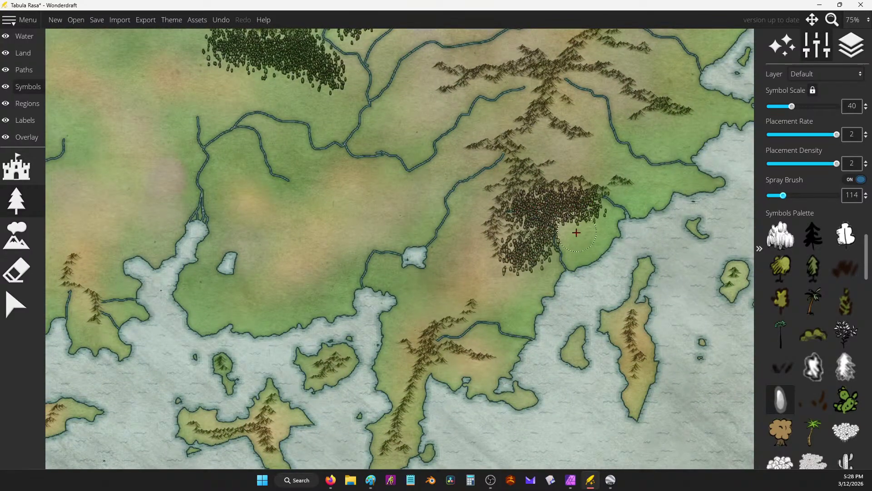
key(ctrl+z)
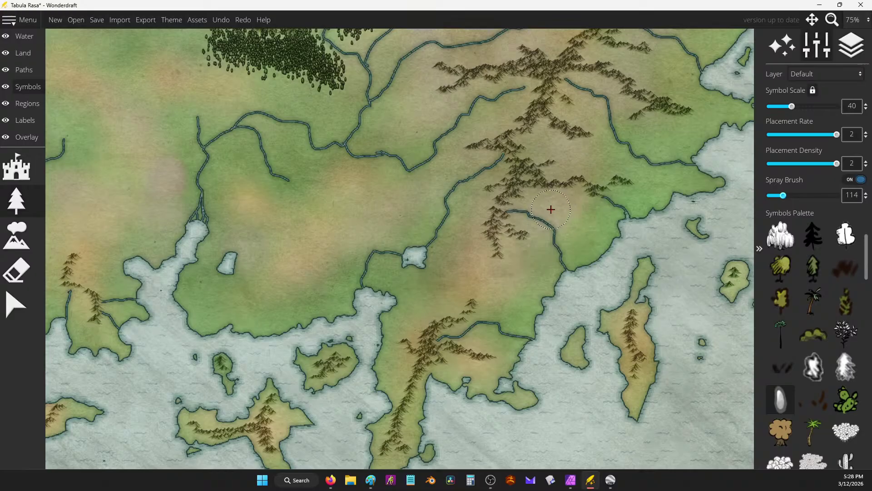
mouse_move(539, 198)
mouse_down()
mouse_move(532, 212)
mouse_move(545, 232)
mouse_move(520, 248)
mouse_move(572, 195)
mouse_move(570, 154)
mouse_move(553, 153)
mouse_move(592, 165)
mouse_move(600, 127)
mouse_move(578, 91)
mouse_move(604, 107)
mouse_move(609, 100)
mouse_move(588, 131)
mouse_move(600, 155)
mouse_move(627, 141)
mouse_move(583, 193)
mouse_move(609, 182)
mouse_move(595, 159)
mouse_up()
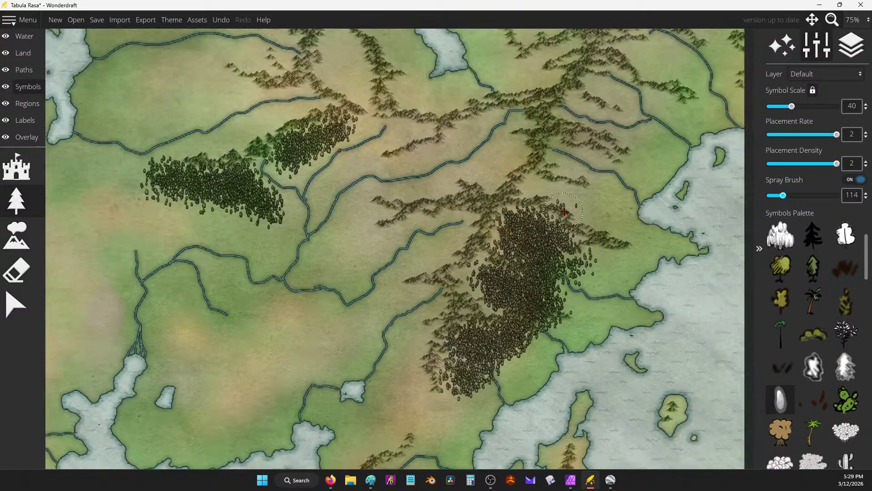
Extend the forest northward in dense patches between the eastern mountain range and the coast.
drag(558, 209, 594, 224)
key(ctrl+z)
mouse_move(618, 183)
mouse_down()
mouse_move(591, 206)
mouse_move(622, 185)
mouse_move(572, 162)
mouse_move(603, 192)
mouse_move(570, 197)
mouse_move(612, 180)
mouse_move(645, 143)
mouse_move(627, 105)
mouse_move(642, 127)
mouse_move(608, 121)
mouse_move(627, 105)
mouse_move(664, 112)
mouse_move(653, 150)
mouse_move(609, 210)
mouse_up()
drag(600, 151, 531, 249)
mouse_move(584, 136)
mouse_down()
mouse_move(590, 154)
mouse_move(645, 164)
mouse_move(600, 161)
mouse_move(573, 145)
mouse_move(627, 166)
mouse_move(640, 196)
mouse_move(605, 232)
mouse_move(611, 225)
mouse_up()
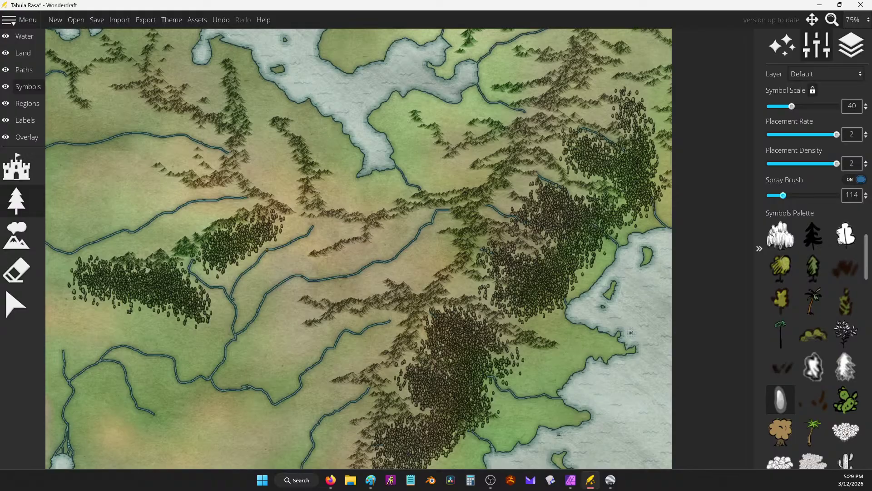
mouse_move(600, 177)
mouse_down()
mouse_move(577, 212)
mouse_move(658, 212)
mouse_move(612, 214)
mouse_move(536, 199)
mouse_move(557, 197)
mouse_move(581, 226)
mouse_move(543, 308)
mouse_move(503, 323)
mouse_move(472, 289)
mouse_move(495, 296)
mouse_move(482, 308)
mouse_up()
drag(515, 283, 499, 150)
scroll(419, 281, down, 3)
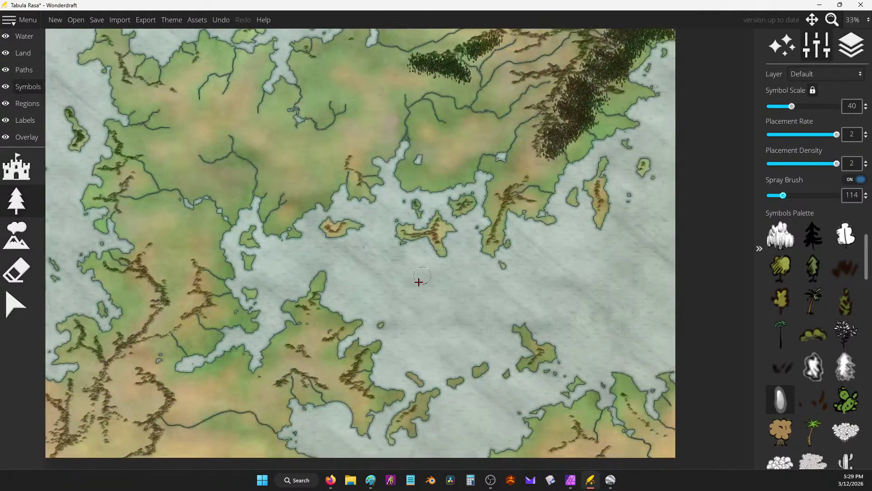
Spray a forest on the southeastern land's north coast and another at the base of the southern land's northern headland.
drag(458, 284, 474, 251)
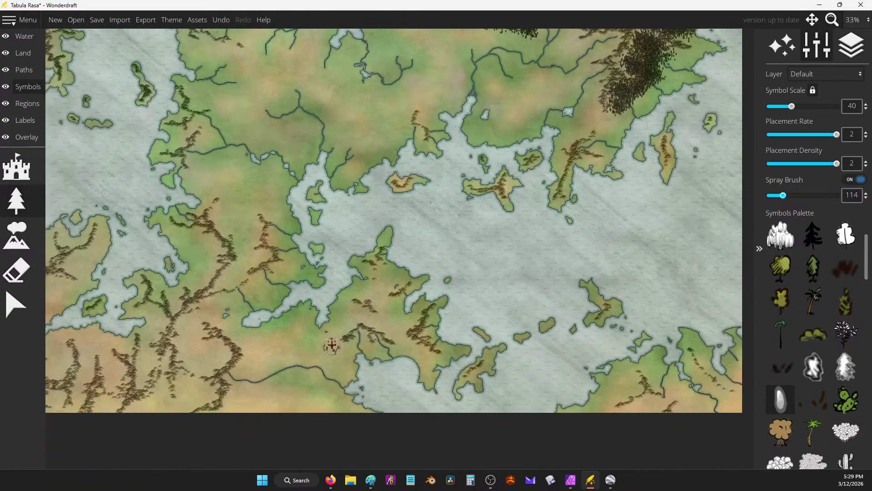
mouse_move(332, 345)
mouse_down()
mouse_move(340, 312)
mouse_move(385, 323)
mouse_move(389, 278)
mouse_move(384, 289)
mouse_move(400, 318)
mouse_move(381, 291)
mouse_up()
key(ctrl+z)
mouse_move(642, 375)
mouse_down()
mouse_move(602, 395)
mouse_move(625, 396)
mouse_move(632, 386)
mouse_move(619, 373)
mouse_move(618, 382)
mouse_move(634, 385)
mouse_move(654, 376)
mouse_up()
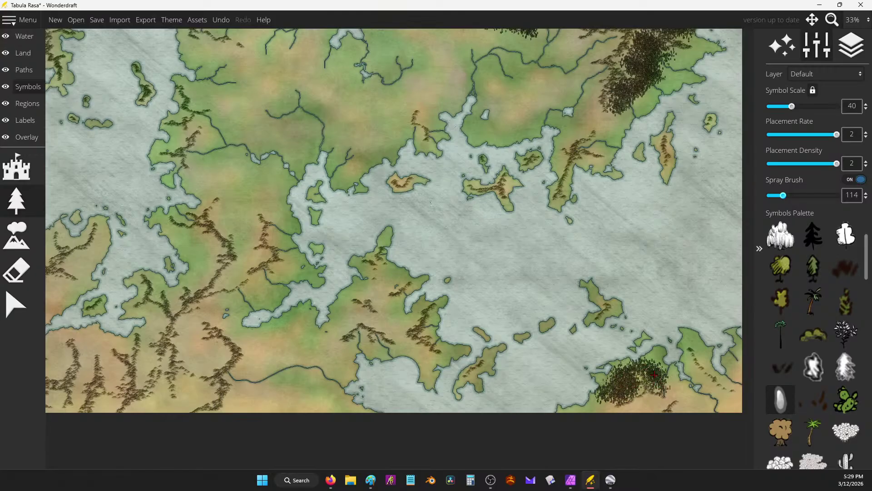
mouse_move(388, 303)
mouse_down()
mouse_move(398, 272)
mouse_move(372, 286)
mouse_move(395, 276)
mouse_up()
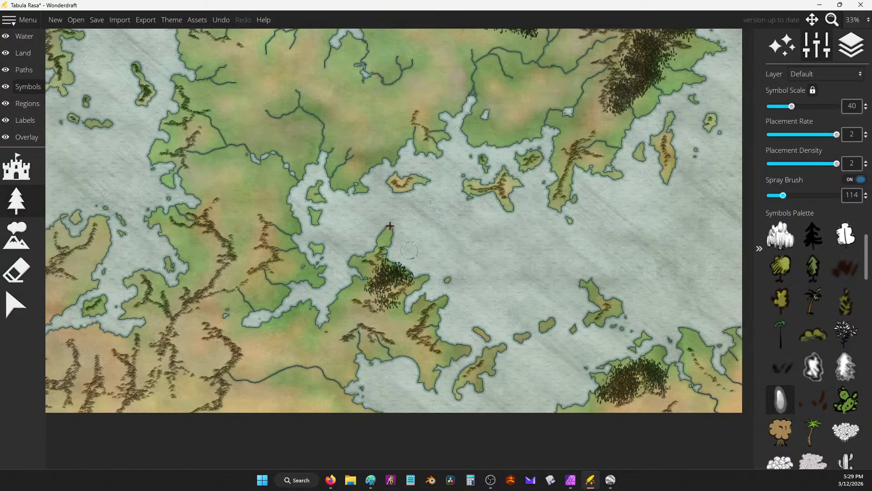
Spray forest patches inside the central continent's river fork, just east of it, and along the continent's north coast.
drag(390, 226, 435, 298)
drag(352, 218, 340, 200)
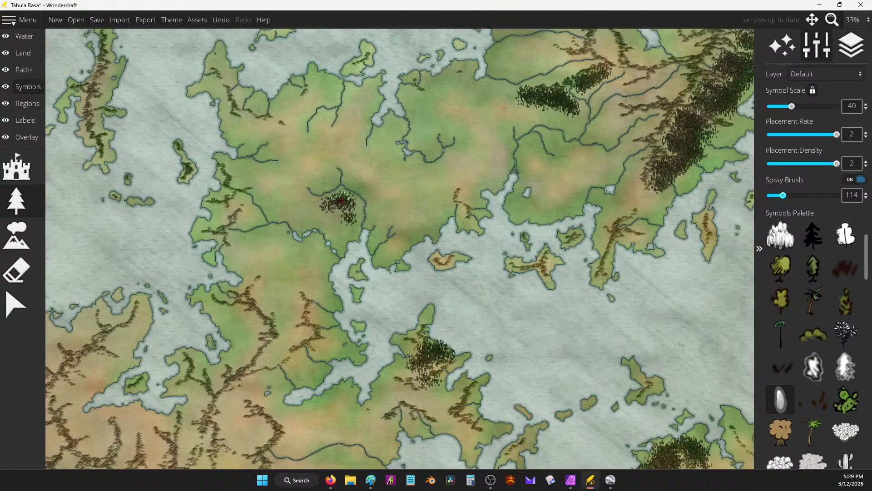
mouse_move(393, 191)
mouse_down()
mouse_move(404, 195)
mouse_move(391, 202)
mouse_move(411, 227)
mouse_move(400, 206)
mouse_up()
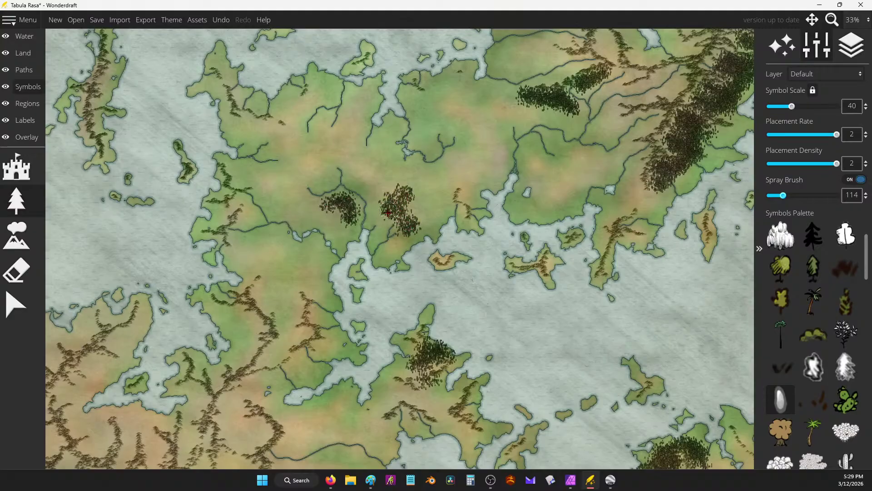
mouse_move(432, 112)
mouse_down()
mouse_move(449, 86)
mouse_move(426, 110)
mouse_move(409, 100)
mouse_move(421, 108)
mouse_move(462, 94)
mouse_up()
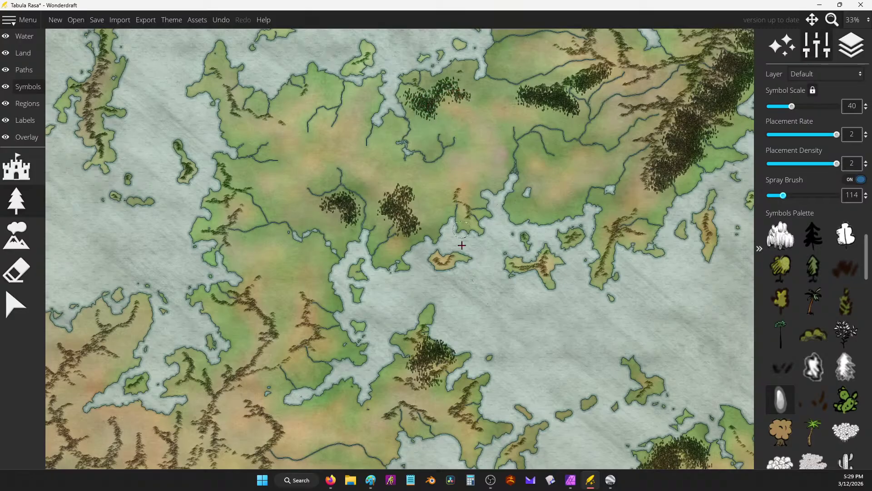
Spray three small forest patches down the west coast of the central continent, beside its short mountain ridges.
drag(537, 310, 621, 253)
drag(201, 98, 244, 146)
drag(368, 160, 361, 172)
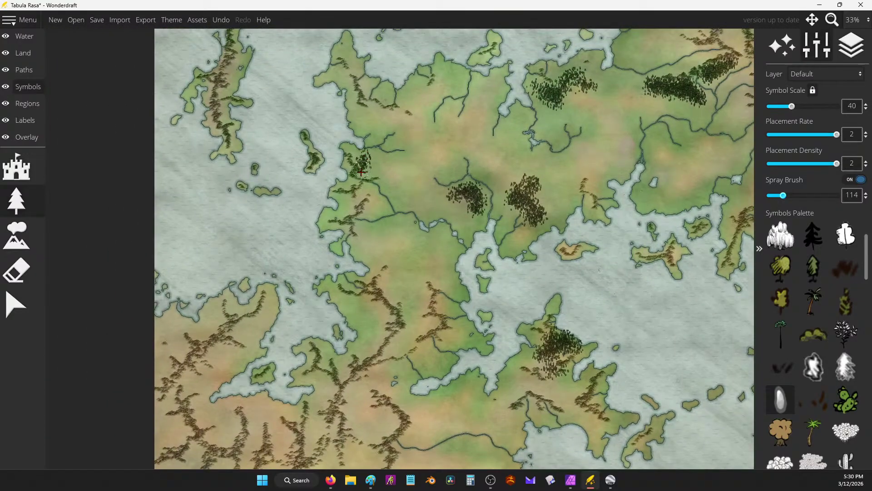
drag(541, 242, 503, 225)
mouse_move(352, 219)
mouse_down()
mouse_move(327, 215)
mouse_move(323, 223)
mouse_up()
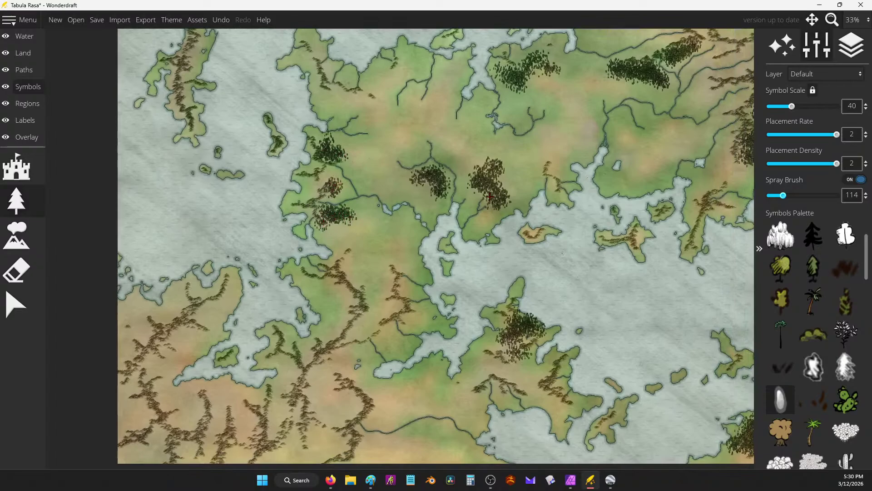
Spray a forest in the western foothills of the main eastern range and a long diagonal forest near the continent's south coast.
drag(489, 196, 269, 307)
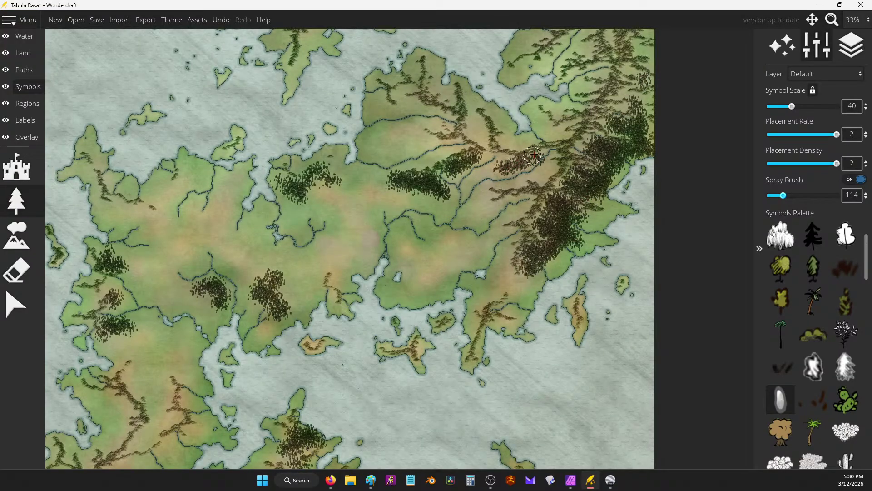
key(ctrl+z)
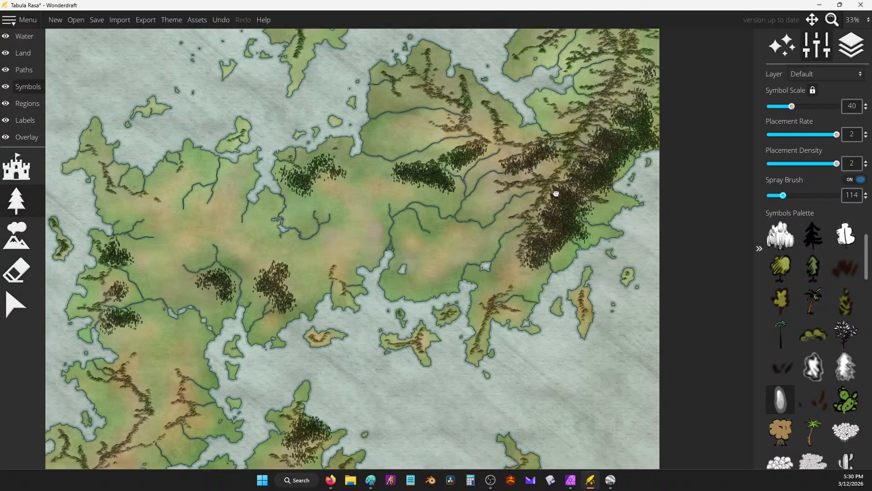
mouse_move(465, 237)
mouse_down()
mouse_move(492, 210)
mouse_move(429, 242)
mouse_move(480, 236)
mouse_move(448, 241)
mouse_move(500, 211)
mouse_move(482, 217)
mouse_up()
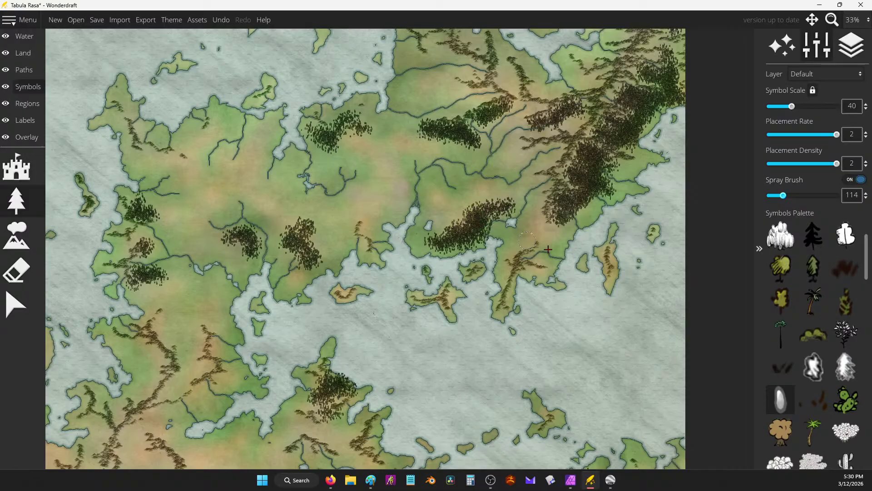
Spray forest along the mountainous southeastern peninsula and on the narrow island east of it, redoing unsatisfactory strokes.
mouse_move(523, 270)
mouse_down()
mouse_move(510, 298)
mouse_move(540, 279)
mouse_move(516, 277)
mouse_move(514, 304)
mouse_move(534, 281)
mouse_move(518, 301)
mouse_up()
key(ctrl+z)
key(ctrl+z)
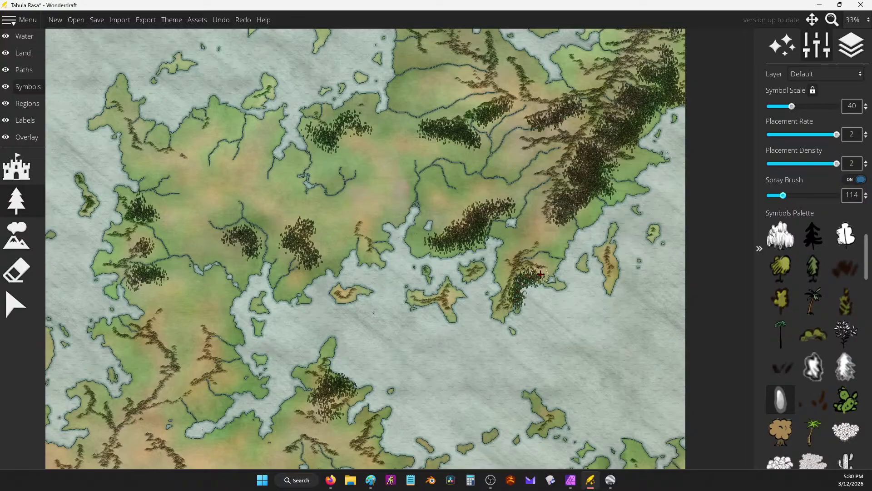
drag(541, 274, 536, 262)
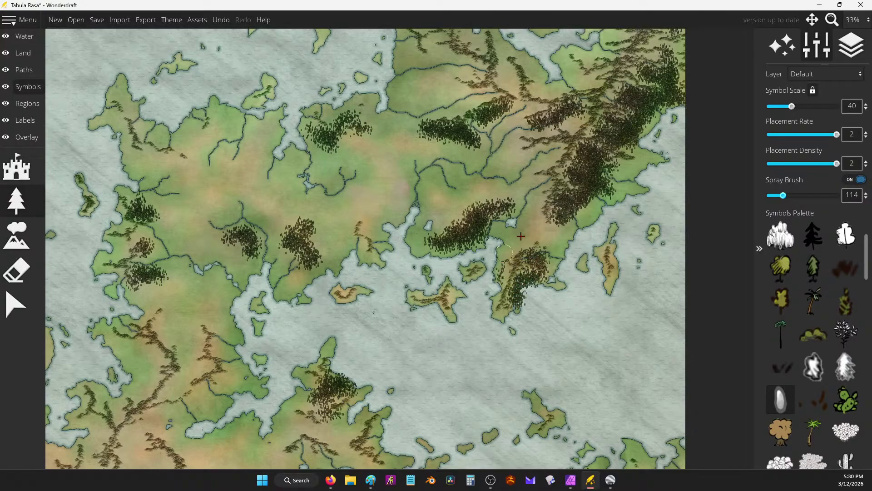
mouse_move(614, 254)
mouse_down()
mouse_move(610, 276)
mouse_move(620, 253)
mouse_up()
key(ctrl+z)
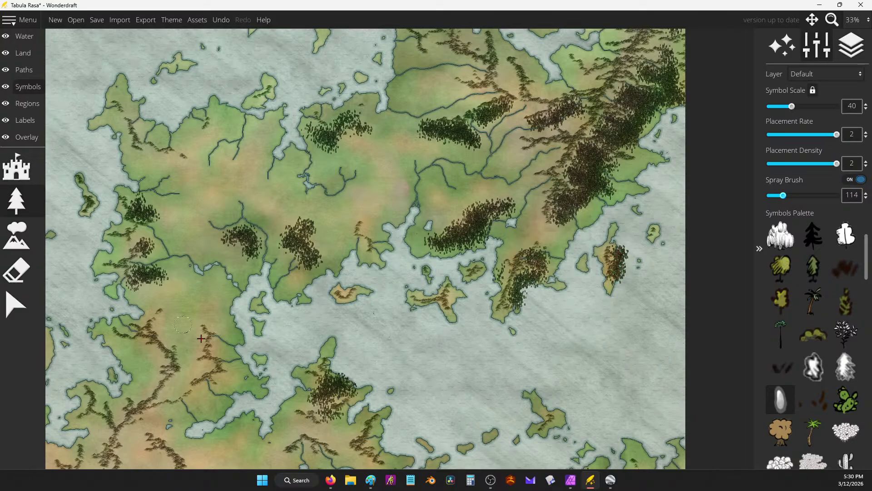
Spray forest east of the two southwestern mountain ridges and dot trees over the small islands off that coast.
mouse_move(201, 339)
mouse_down()
mouse_move(222, 339)
mouse_move(216, 351)
mouse_move(215, 328)
mouse_move(224, 381)
mouse_move(209, 384)
mouse_move(237, 375)
mouse_move(232, 353)
mouse_up()
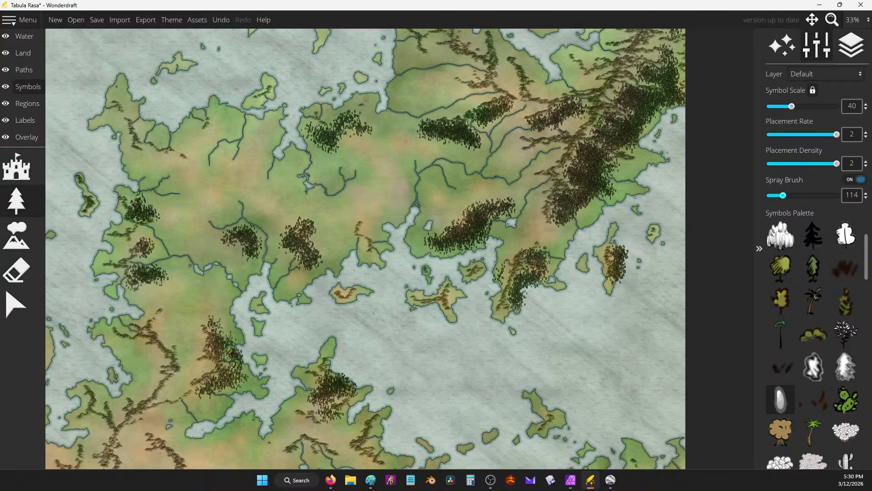
drag(161, 330, 176, 327)
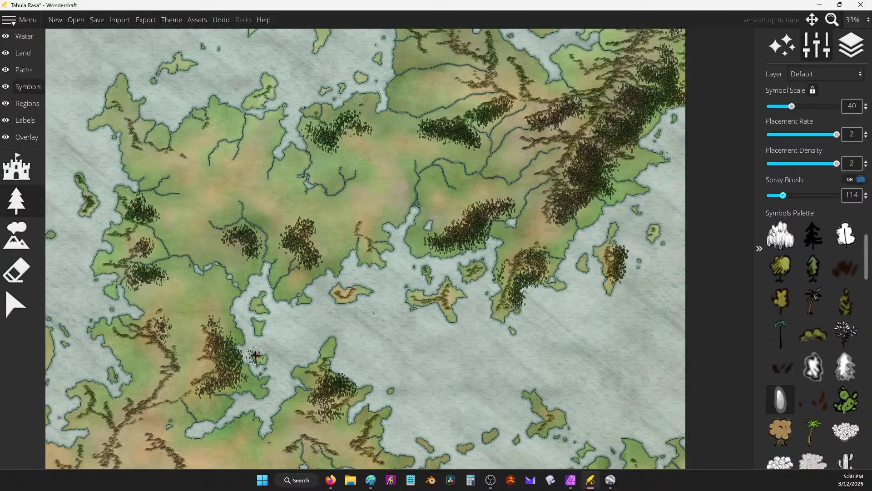
click(254, 309)
Cover the large northern island's southern, eastern and northern parts with dense forest, adding a small patch in its interior.
key(Up)
key(Left)
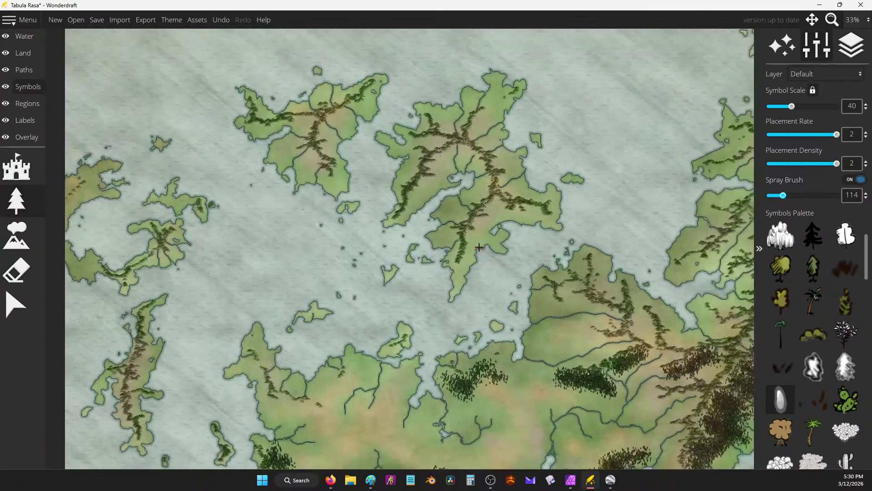
mouse_move(490, 213)
mouse_down()
mouse_move(480, 224)
mouse_move(499, 208)
mouse_move(474, 234)
mouse_move(500, 236)
mouse_move(503, 218)
mouse_move(519, 216)
mouse_move(518, 208)
mouse_move(505, 212)
mouse_move(550, 223)
mouse_up()
key(ctrl+z)
mouse_move(444, 204)
mouse_down()
mouse_move(464, 212)
mouse_move(441, 210)
mouse_move(456, 213)
mouse_move(439, 234)
mouse_move(453, 246)
mouse_move(435, 236)
mouse_move(447, 240)
mouse_move(453, 272)
mouse_move(465, 272)
mouse_move(476, 243)
mouse_move(471, 257)
mouse_move(498, 244)
mouse_up()
mouse_move(513, 176)
mouse_down()
mouse_move(498, 159)
mouse_move(513, 148)
mouse_move(523, 153)
mouse_move(510, 162)
mouse_move(523, 191)
mouse_move(556, 191)
mouse_move(559, 203)
mouse_move(545, 187)
mouse_move(565, 177)
mouse_up()
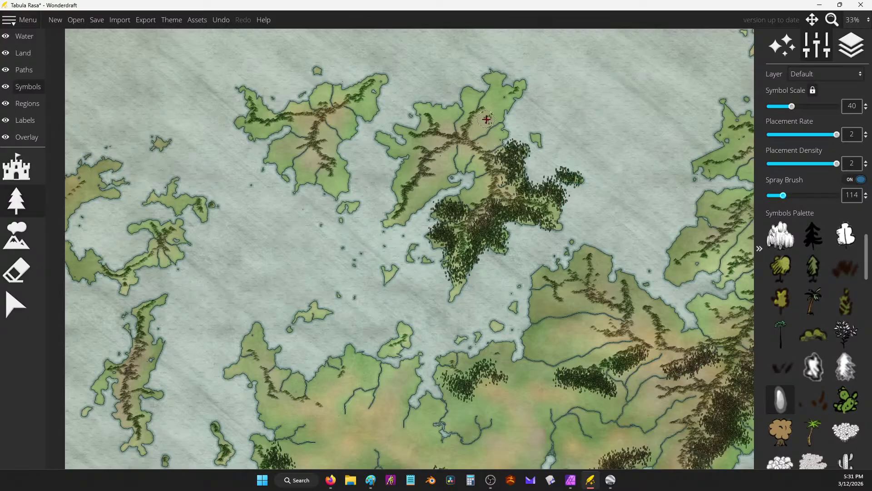
mouse_move(486, 119)
mouse_down()
mouse_move(498, 84)
mouse_move(493, 99)
mouse_move(470, 102)
mouse_move(494, 102)
mouse_move(502, 115)
mouse_move(477, 132)
mouse_move(500, 134)
mouse_up()
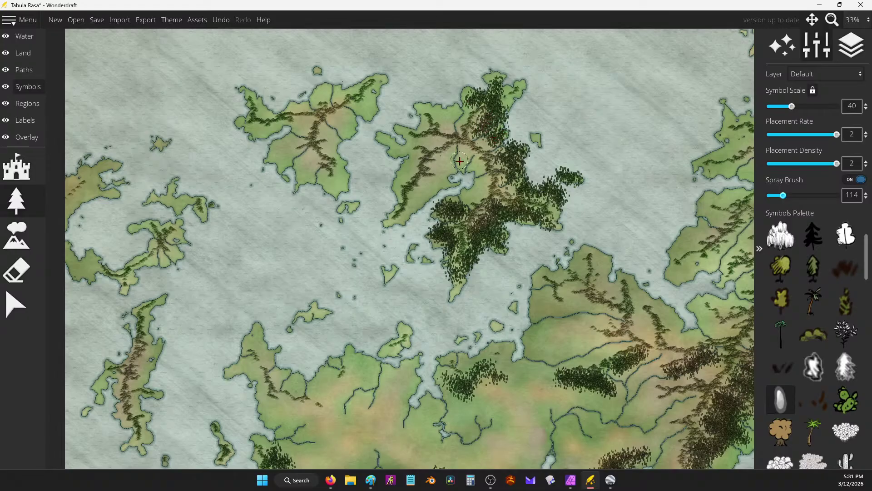
mouse_move(445, 163)
mouse_down()
mouse_move(469, 157)
mouse_move(447, 168)
mouse_up()
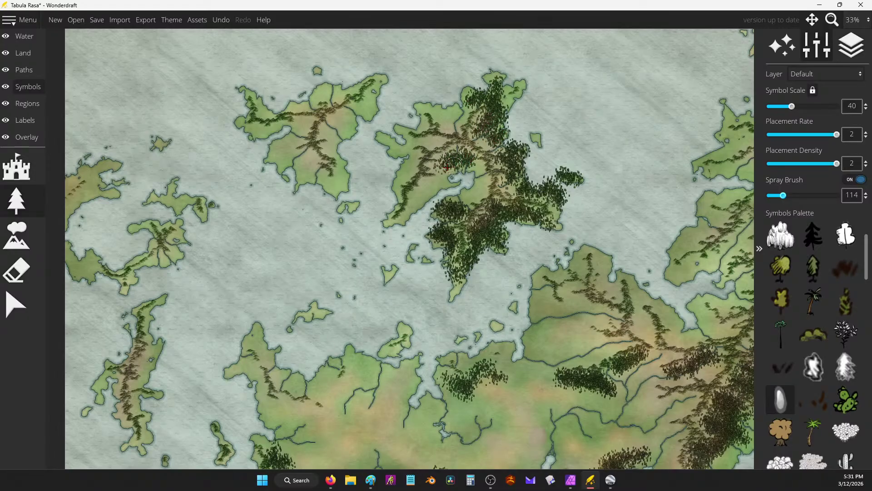
Spray forest along the northwestern island's central mountains and scatter trees over the islets south of it.
mouse_move(345, 118)
mouse_down()
mouse_move(326, 129)
mouse_move(373, 111)
mouse_up()
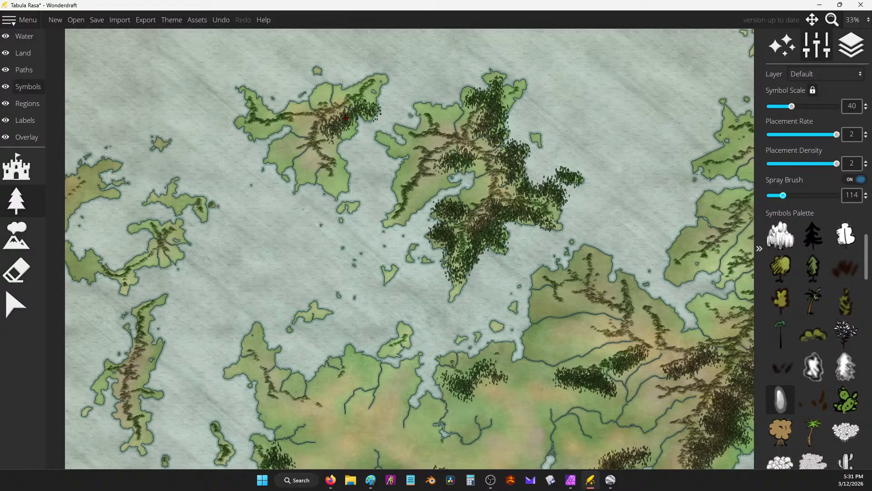
mouse_move(295, 144)
mouse_down()
mouse_move(299, 133)
mouse_move(296, 142)
mouse_up()
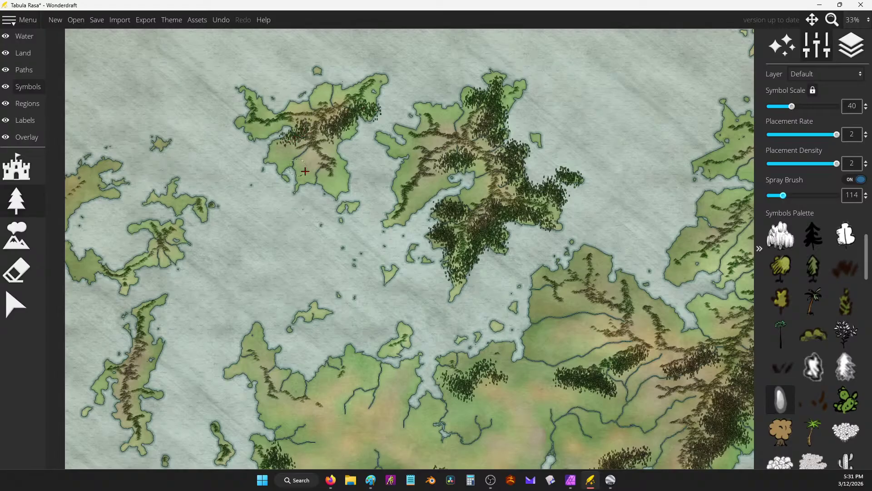
drag(367, 214, 371, 230)
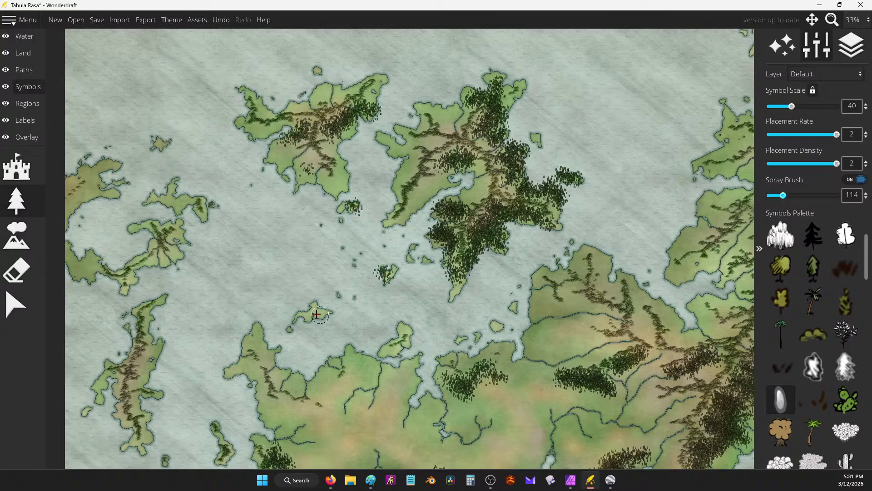
Spray forest on the elongated western island's east side and in patches on the curved islands north of it.
key(Left)
key(Down)
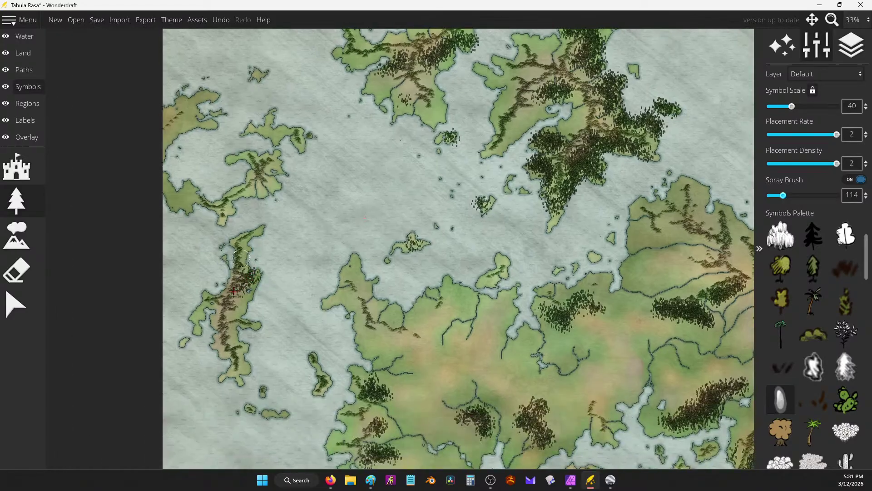
key(ctrl+z)
drag(243, 305, 261, 273)
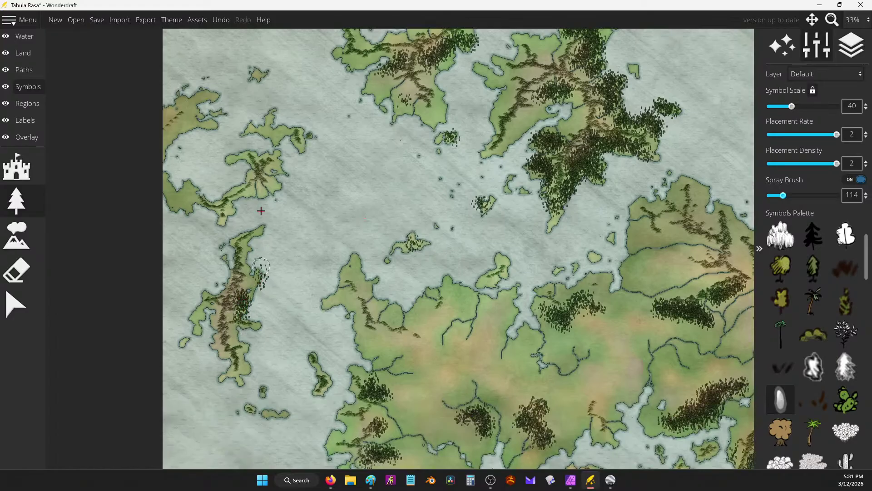
mouse_move(204, 203)
mouse_down()
mouse_move(182, 190)
mouse_move(193, 190)
mouse_move(187, 202)
mouse_move(175, 196)
mouse_move(197, 187)
mouse_up()
key(ctrl+z)
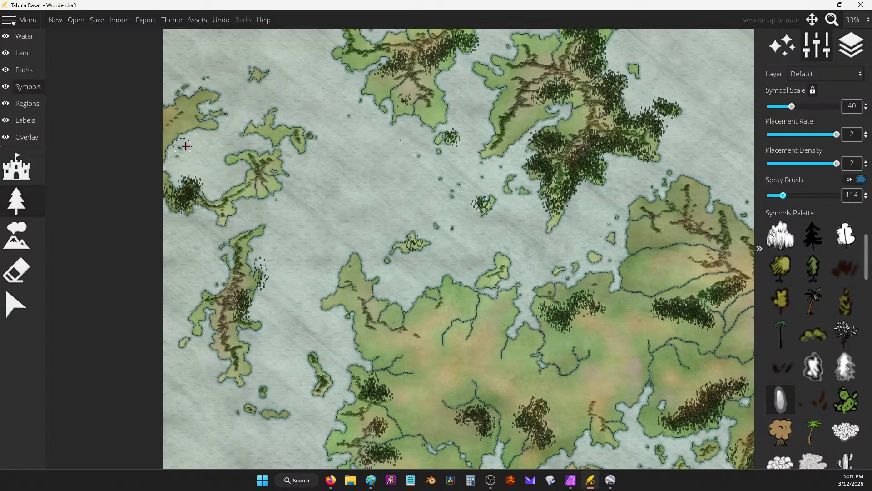
mouse_move(185, 146)
mouse_down()
mouse_move(187, 118)
mouse_move(276, 132)
mouse_move(264, 114)
mouse_up()
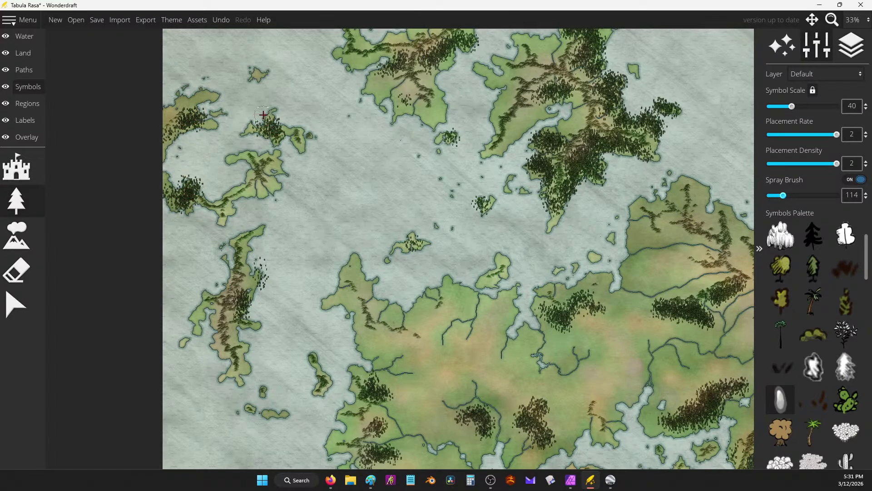
Spray dense forests north and south of the long river near the map's southern edge.
scroll(306, 132, down, 1)
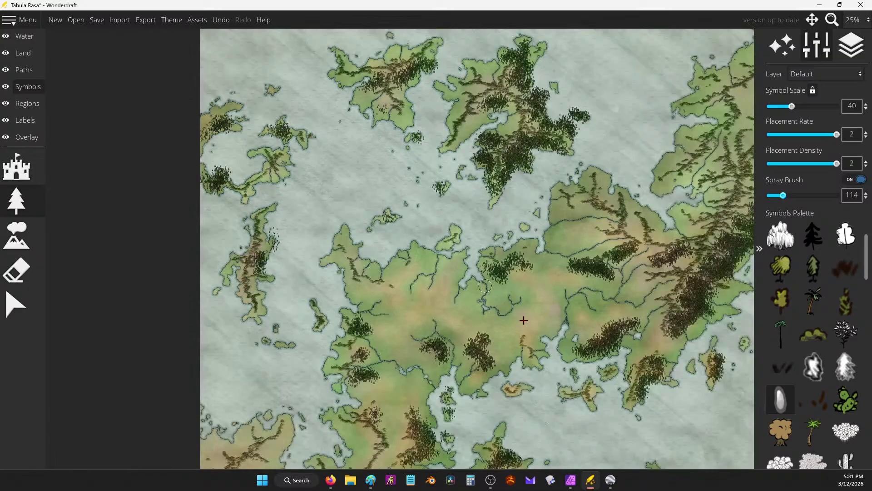
scroll(429, 289, up, 3)
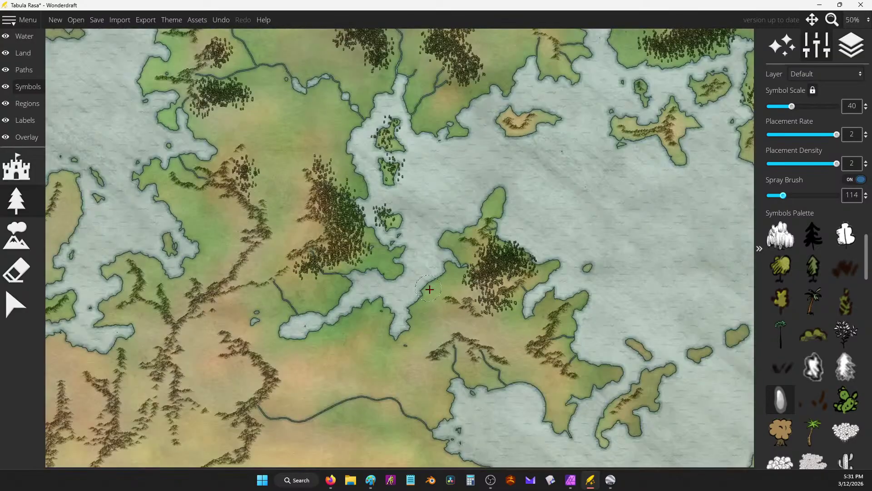
drag(429, 289, 476, 200)
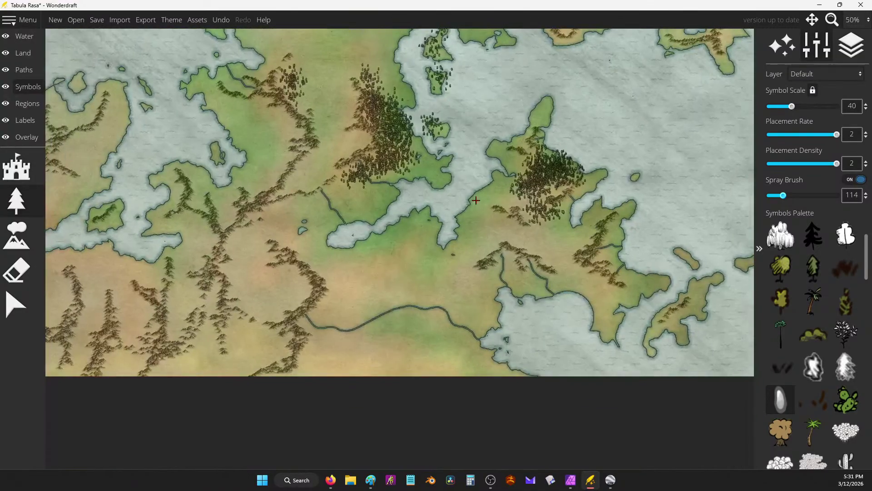
mouse_move(341, 306)
mouse_down()
mouse_move(340, 299)
mouse_move(329, 308)
mouse_move(379, 291)
mouse_move(329, 298)
mouse_move(320, 315)
mouse_move(379, 356)
mouse_move(391, 377)
mouse_move(475, 382)
mouse_move(420, 352)
mouse_move(434, 364)
mouse_move(424, 370)
mouse_move(398, 343)
mouse_move(387, 374)
mouse_move(385, 365)
mouse_move(475, 369)
mouse_up()
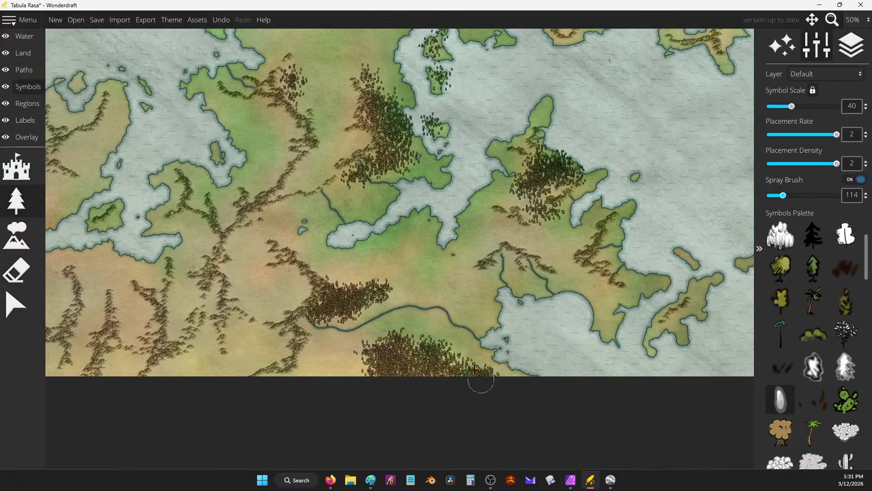
Extend the southern land's forest southward and spray trees down its eastern coast to the neighbouring islands.
drag(471, 253, 486, 225)
key(ctrl+z)
mouse_move(538, 243)
mouse_down()
mouse_move(558, 237)
mouse_move(553, 219)
mouse_move(561, 247)
mouse_move(541, 186)
mouse_move(549, 177)
mouse_move(579, 178)
mouse_move(616, 257)
mouse_move(643, 278)
mouse_move(620, 254)
mouse_move(620, 242)
mouse_move(609, 248)
mouse_up()
mouse_move(657, 280)
mouse_down()
mouse_move(706, 290)
mouse_move(714, 280)
mouse_move(691, 253)
mouse_up()
Spray trees over the chain of small southern islands and the northern half of the larger island at its eastern end.
drag(544, 151, 367, 197)
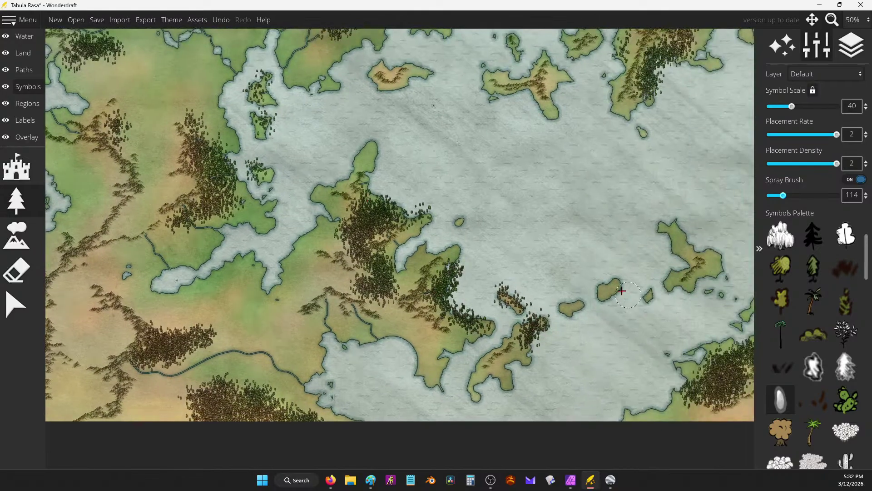
mouse_move(622, 291)
mouse_down()
mouse_move(569, 303)
mouse_move(576, 308)
mouse_move(572, 302)
mouse_move(609, 284)
mouse_up()
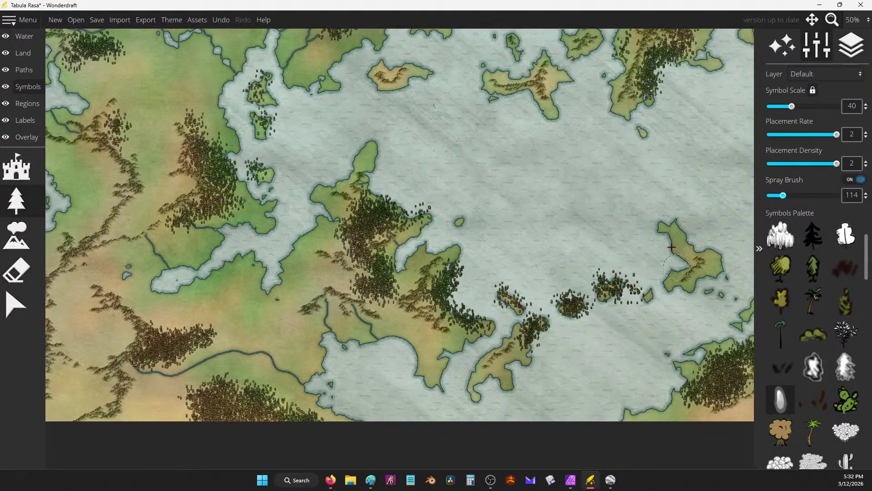
drag(671, 247, 687, 236)
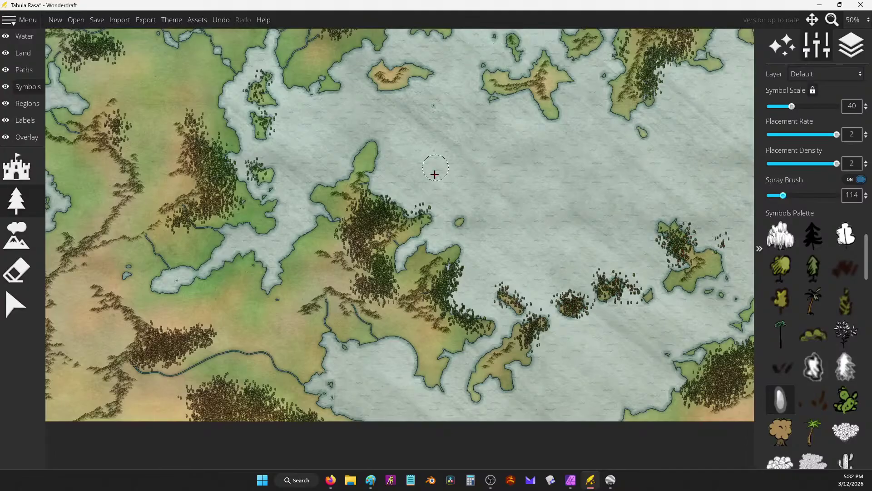
Extend the forest on the northern coast southward toward the small inland lake and its rivers.
mouse_move(435, 174)
mouse_down()
mouse_move(415, 171)
mouse_move(387, 203)
mouse_move(440, 161)
mouse_move(451, 169)
mouse_move(388, 117)
mouse_move(423, 115)
mouse_move(424, 161)
mouse_move(374, 205)
mouse_move(403, 200)
mouse_move(408, 163)
mouse_up()
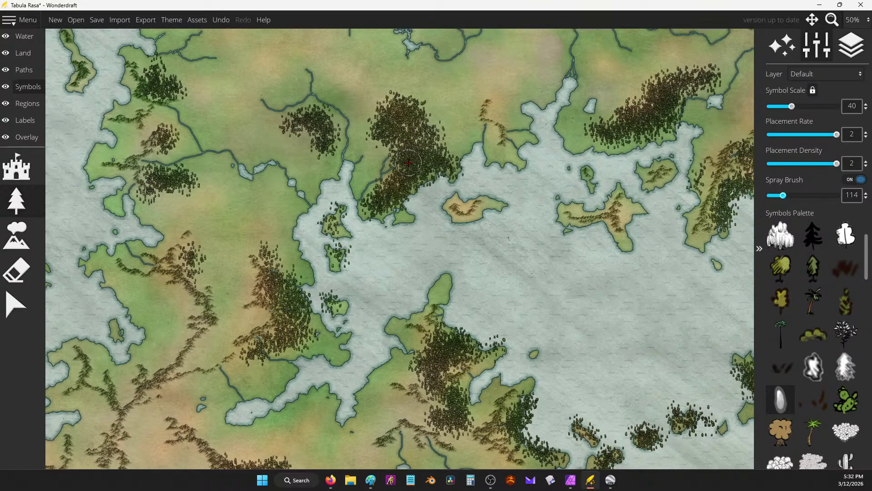
scroll(408, 162, down, 5)
scroll(425, 175, up, 5)
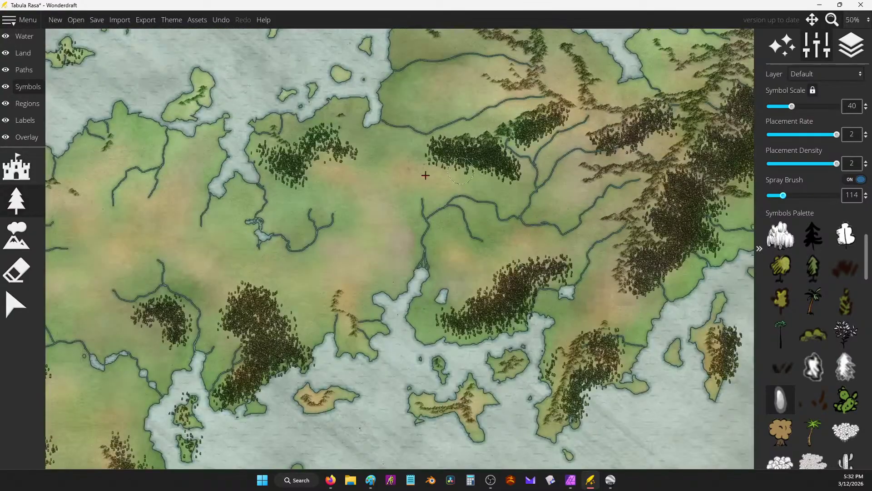
mouse_move(320, 152)
mouse_down()
mouse_move(301, 137)
mouse_move(342, 145)
mouse_move(315, 157)
mouse_move(288, 199)
mouse_move(261, 148)
mouse_move(296, 190)
mouse_move(320, 197)
mouse_move(295, 199)
mouse_move(288, 217)
mouse_move(277, 188)
mouse_up()
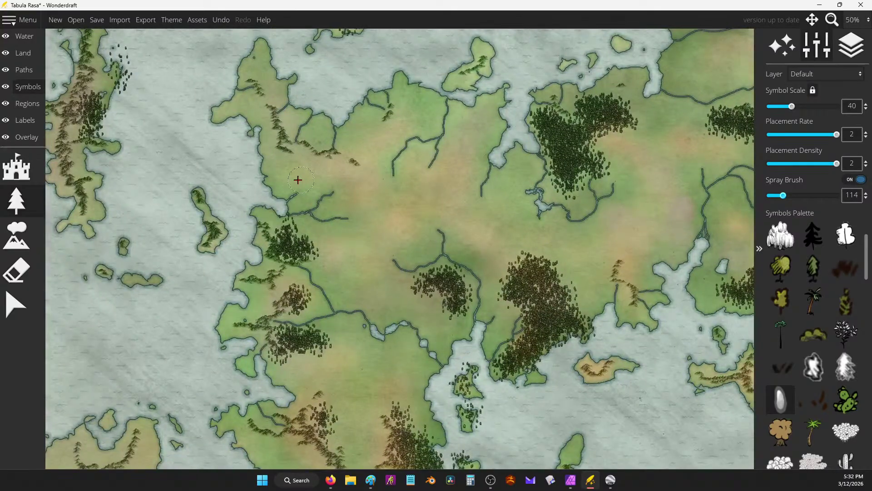
Thicken and widen the forest patches along the central continent's west coast, north and south of the river mouth.
drag(297, 180, 291, 174)
key(ctrl+z)
mouse_move(313, 241)
mouse_down()
mouse_move(296, 241)
mouse_move(285, 231)
mouse_move(312, 253)
mouse_up()
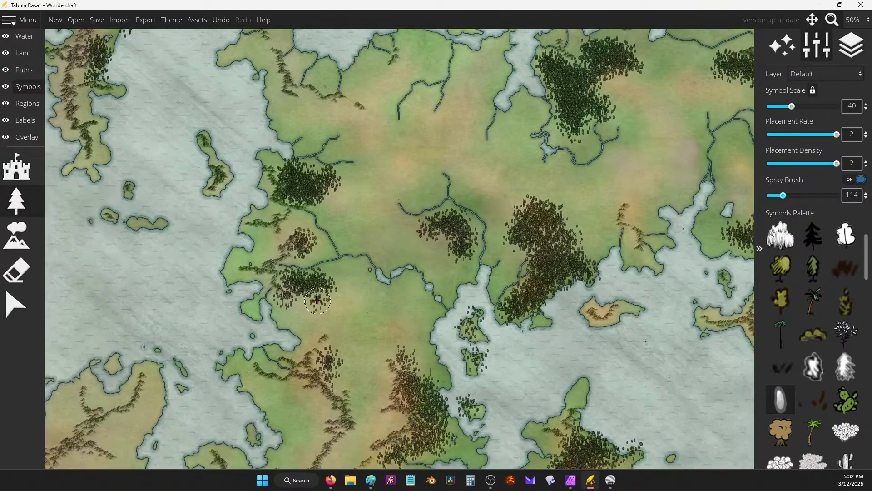
mouse_move(318, 300)
mouse_down()
mouse_move(300, 307)
mouse_move(301, 293)
mouse_move(308, 302)
mouse_move(318, 291)
mouse_move(314, 241)
mouse_move(296, 236)
mouse_move(306, 250)
mouse_up()
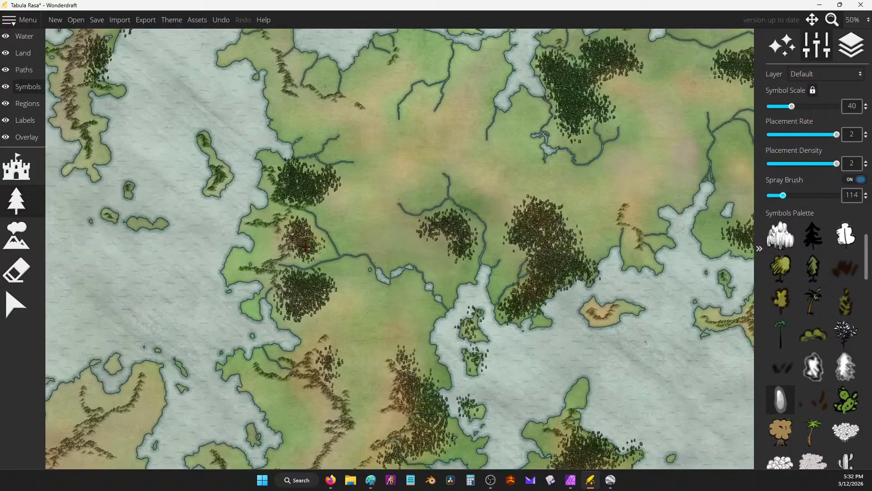
Spray forest over the hilly peninsula on the central continent's southern coast, west of the narrow inlet.
drag(397, 309, 202, 299)
mouse_move(449, 193)
mouse_down()
mouse_move(471, 179)
mouse_move(466, 168)
mouse_move(447, 182)
mouse_move(489, 171)
mouse_move(474, 163)
mouse_move(481, 181)
mouse_move(433, 205)
mouse_move(456, 182)
mouse_up()
scroll(456, 182, down, 1)
scroll(461, 184, up, 2)
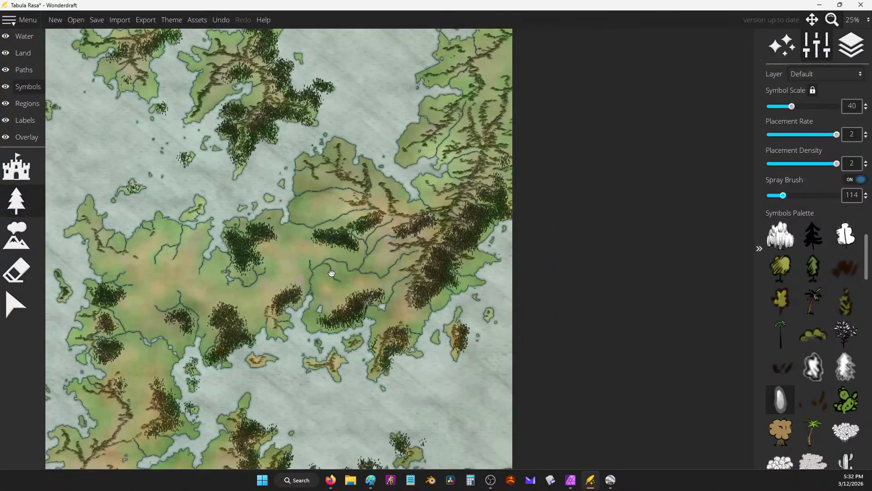
Spray dense forest around the head of the long inlet on the northeastern coast and undo the last stray stroke.
drag(332, 273, 286, 273)
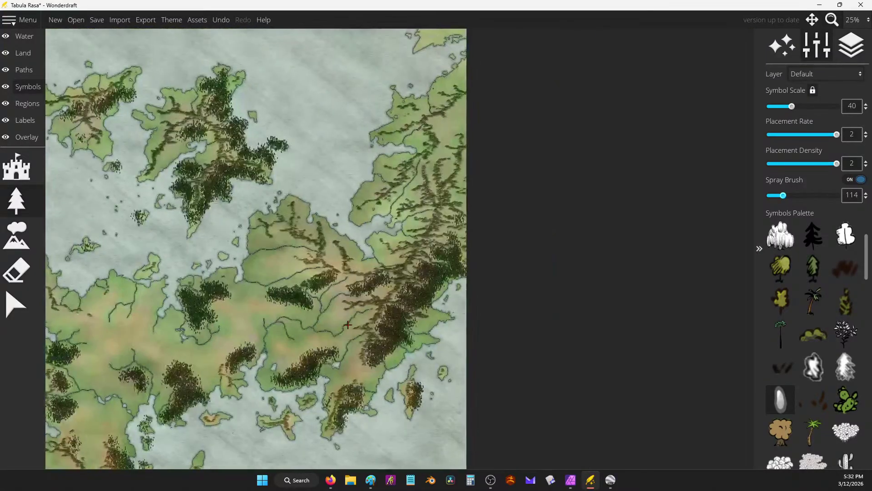
scroll(286, 273, up, 1)
mouse_move(398, 180)
mouse_down()
mouse_move(398, 223)
mouse_move(410, 228)
mouse_move(418, 254)
mouse_move(421, 247)
mouse_move(404, 265)
mouse_move(370, 270)
mouse_move(420, 262)
mouse_move(388, 217)
mouse_move(395, 239)
mouse_move(447, 213)
mouse_move(383, 170)
mouse_move(402, 159)
mouse_move(370, 175)
mouse_move(352, 141)
mouse_move(369, 123)
mouse_move(398, 119)
mouse_move(390, 109)
mouse_move(368, 125)
mouse_move(404, 91)
mouse_move(377, 100)
mouse_move(402, 73)
mouse_move(395, 91)
mouse_move(407, 52)
mouse_move(425, 89)
mouse_move(406, 90)
mouse_move(412, 64)
mouse_move(441, 50)
mouse_move(416, 55)
mouse_move(397, 111)
mouse_up()
mouse_move(354, 259)
mouse_down()
mouse_move(383, 241)
mouse_move(374, 208)
mouse_move(396, 243)
mouse_move(419, 235)
mouse_move(416, 249)
mouse_move(430, 248)
mouse_move(424, 231)
mouse_move(391, 209)
mouse_move(384, 251)
mouse_move(416, 252)
mouse_move(441, 208)
mouse_move(427, 185)
mouse_move(426, 192)
mouse_move(438, 192)
mouse_move(427, 193)
mouse_move(448, 189)
mouse_up()
mouse_move(539, 344)
mouse_down()
mouse_move(573, 349)
mouse_move(529, 331)
mouse_move(566, 294)
mouse_move(527, 332)
mouse_move(561, 340)
mouse_move(523, 336)
mouse_move(555, 338)
mouse_move(574, 281)
mouse_move(602, 270)
mouse_move(566, 281)
mouse_up()
key(ctrl+z)
scroll(527, 281, down, 1)
scroll(526, 282, down, 1)
scroll(529, 309, up, 4)
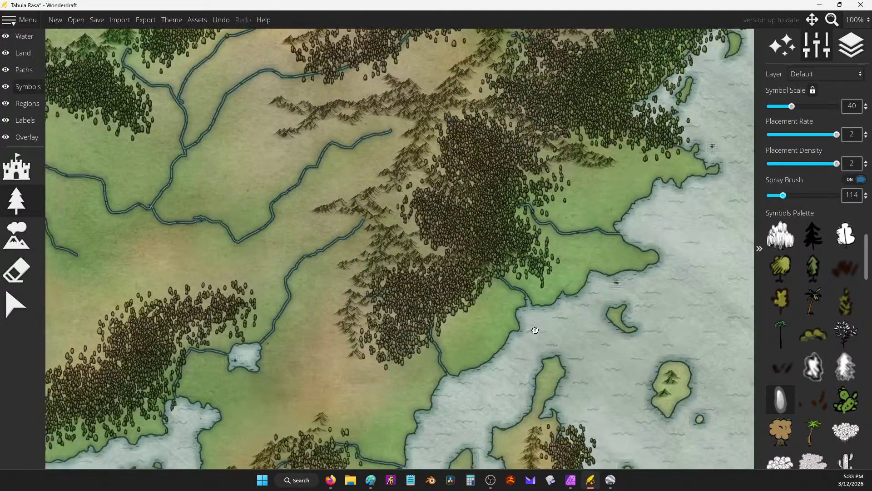
Set the eraser to remove only trees, with a size of 34.
drag(535, 330, 551, 284)
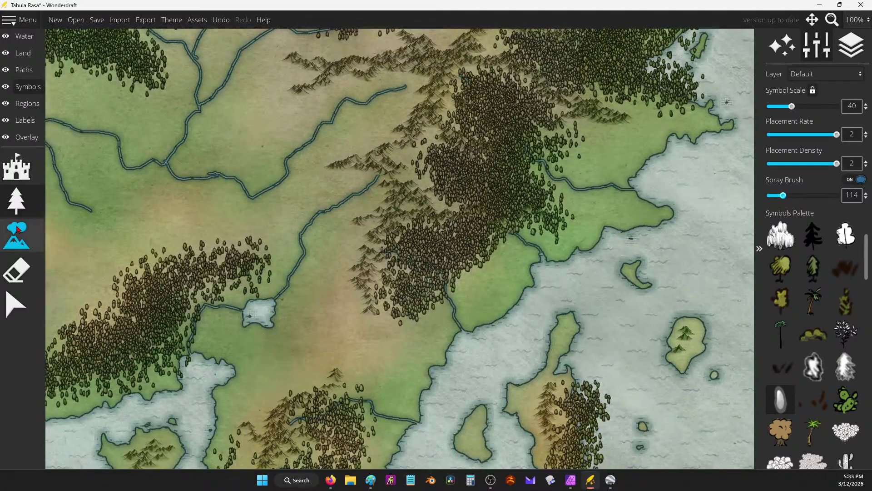
click(16, 270)
click(771, 148)
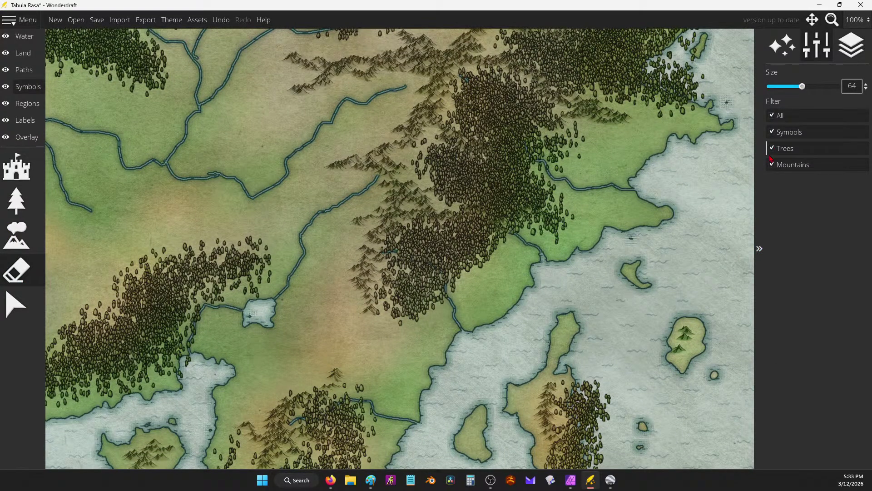
click(773, 148)
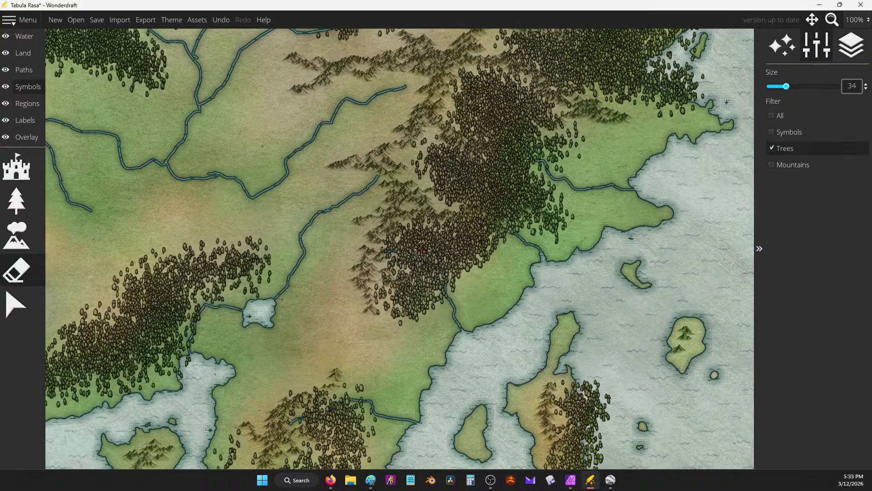
Undo the wide erasing stroke and clear the trees covering the eastern forest's rivers with eraser size 4.
mouse_move(392, 249)
mouse_down()
mouse_move(416, 257)
mouse_move(447, 298)
mouse_up()
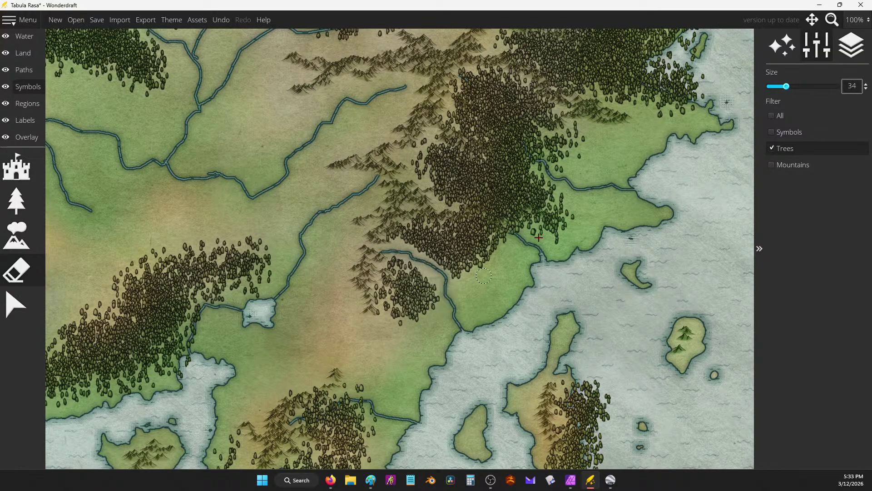
key(ctrl+z)
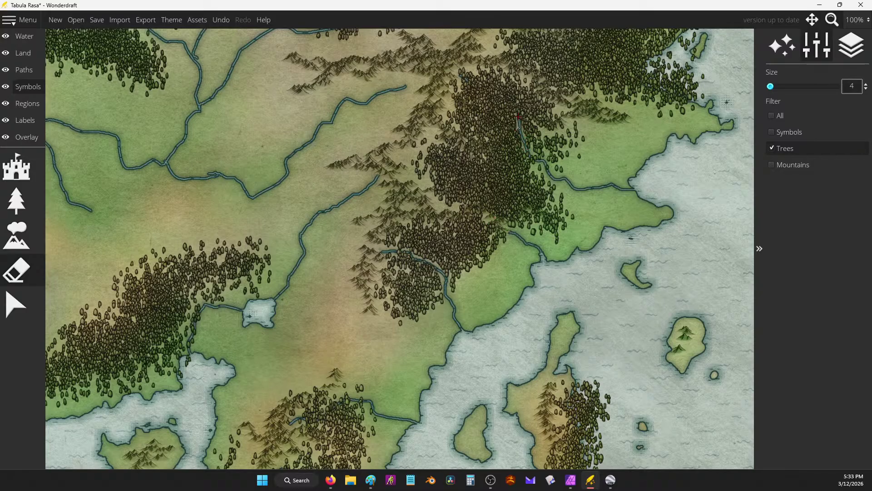
mouse_move(517, 109)
mouse_down()
mouse_move(516, 91)
mouse_move(511, 104)
mouse_move(518, 96)
mouse_move(466, 75)
mouse_up()
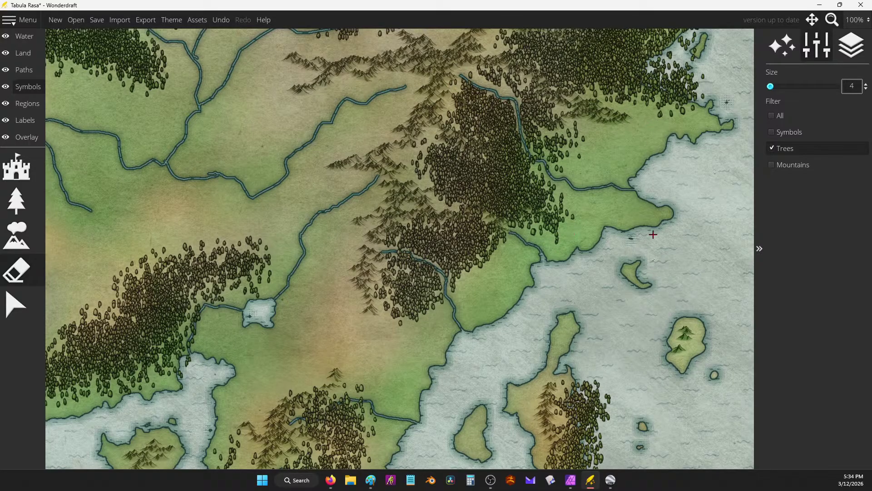
Erase trees from the eastern bay's water, islets, shoreline and southern headland with eraser size 24.
drag(574, 228, 525, 324)
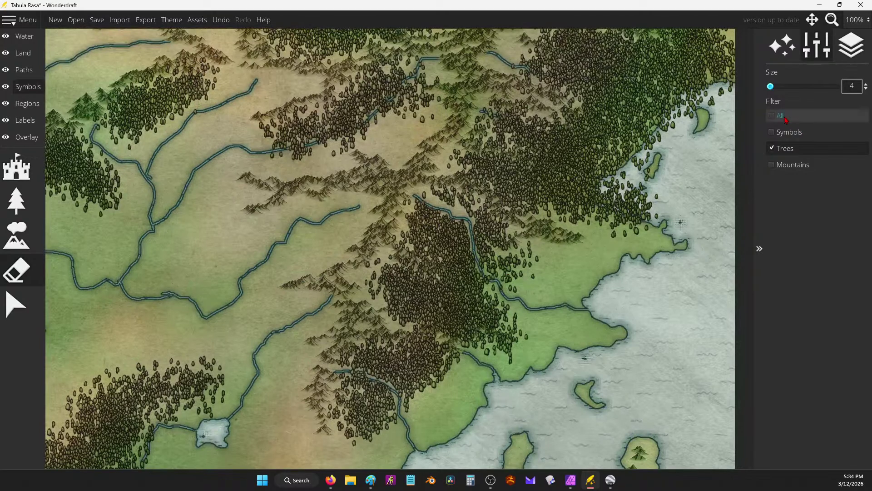
drag(771, 86, 781, 86)
mouse_move(651, 159)
mouse_down()
mouse_move(589, 199)
mouse_move(593, 188)
mouse_move(659, 210)
mouse_move(595, 228)
mouse_move(610, 235)
mouse_move(657, 204)
mouse_move(658, 232)
mouse_up()
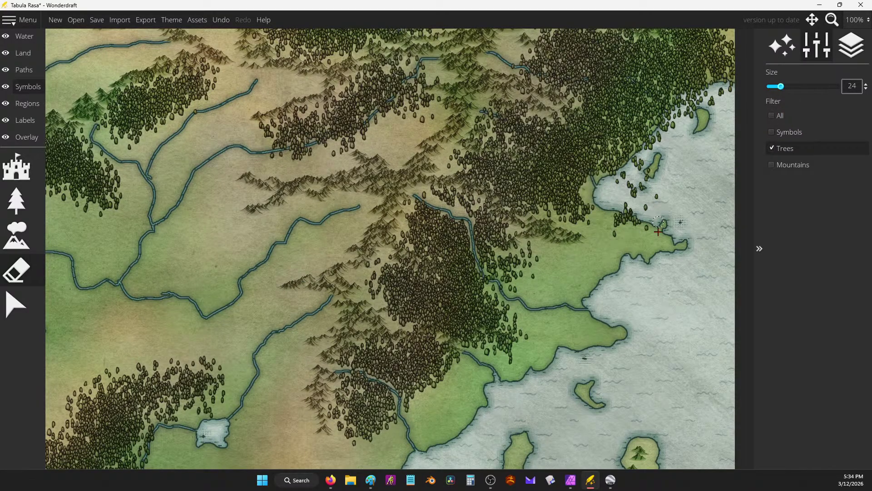
mouse_move(640, 173)
mouse_down()
mouse_move(648, 146)
mouse_move(695, 93)
mouse_move(727, 84)
mouse_move(672, 105)
mouse_move(659, 134)
mouse_move(703, 112)
mouse_up()
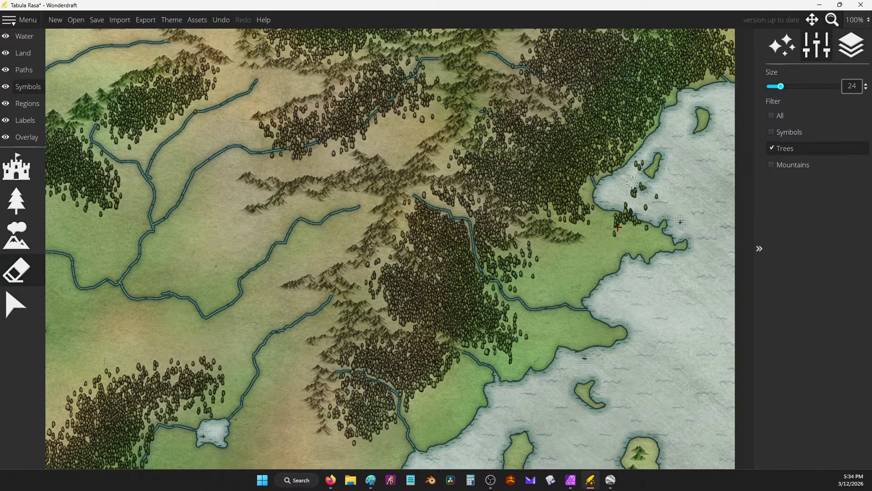
drag(618, 227, 646, 228)
drag(620, 181, 640, 179)
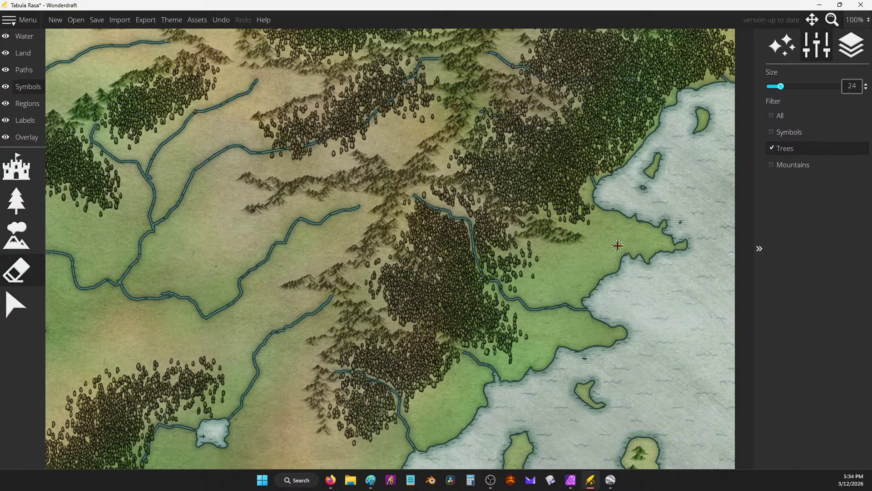
Clear the trees off the two neighbouring rivers that flow through the dense forest to the eastern bay, using eraser size 16.
scroll(689, 208, up, 2)
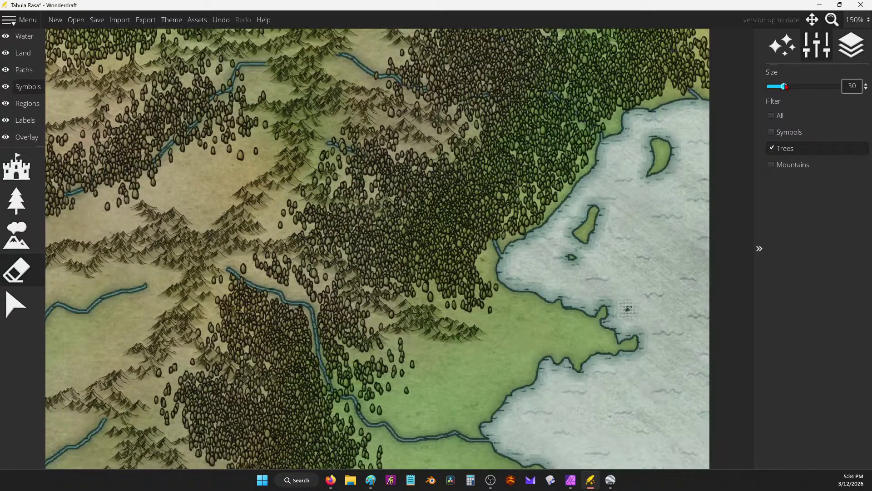
mouse_move(501, 247)
mouse_down()
mouse_move(482, 226)
mouse_move(490, 221)
mouse_move(468, 213)
mouse_move(465, 194)
mouse_move(462, 208)
mouse_move(452, 180)
mouse_move(454, 195)
mouse_move(353, 153)
mouse_up()
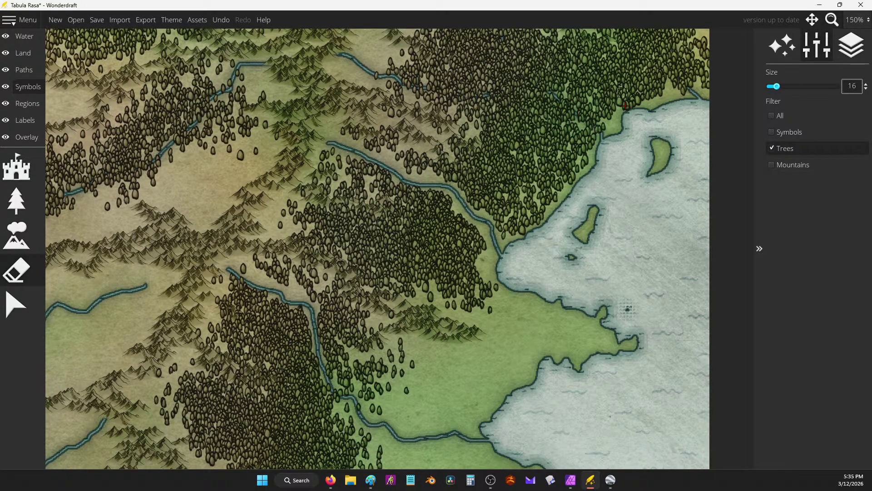
mouse_move(604, 140)
mouse_down()
mouse_move(596, 119)
mouse_move(554, 93)
mouse_move(529, 92)
mouse_move(544, 90)
mouse_move(531, 72)
mouse_move(507, 76)
mouse_move(517, 71)
mouse_move(506, 71)
mouse_move(504, 40)
mouse_up()
Erase the trees covering the river farther north near the east coast and the long river through the forest west of the mountains.
key(w)
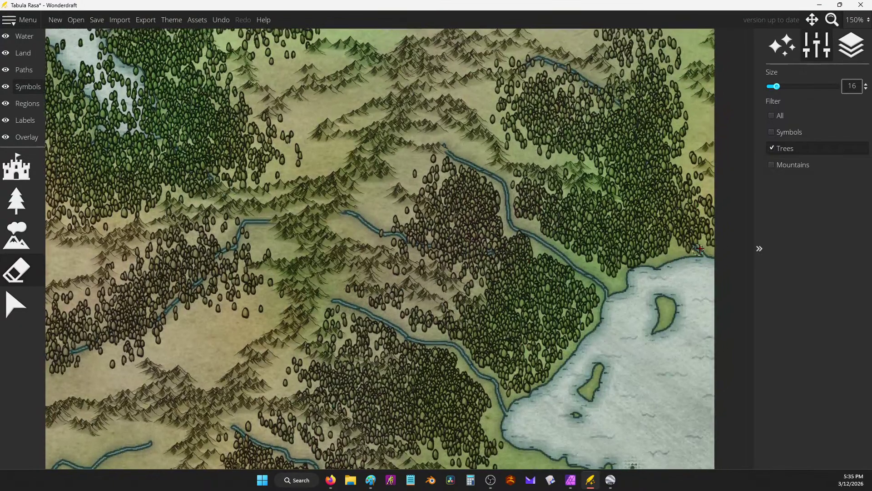
mouse_move(700, 253)
mouse_down()
mouse_move(679, 207)
mouse_move(681, 233)
mouse_move(683, 199)
mouse_move(681, 213)
mouse_move(671, 189)
mouse_move(641, 178)
mouse_move(649, 184)
mouse_move(650, 130)
mouse_move(646, 149)
mouse_move(644, 133)
mouse_move(600, 85)
mouse_move(542, 63)
mouse_up()
mouse_move(406, 322)
mouse_down()
mouse_move(529, 148)
mouse_move(489, 211)
mouse_move(441, 218)
mouse_move(632, 118)
mouse_move(532, 221)
mouse_move(402, 260)
mouse_up()
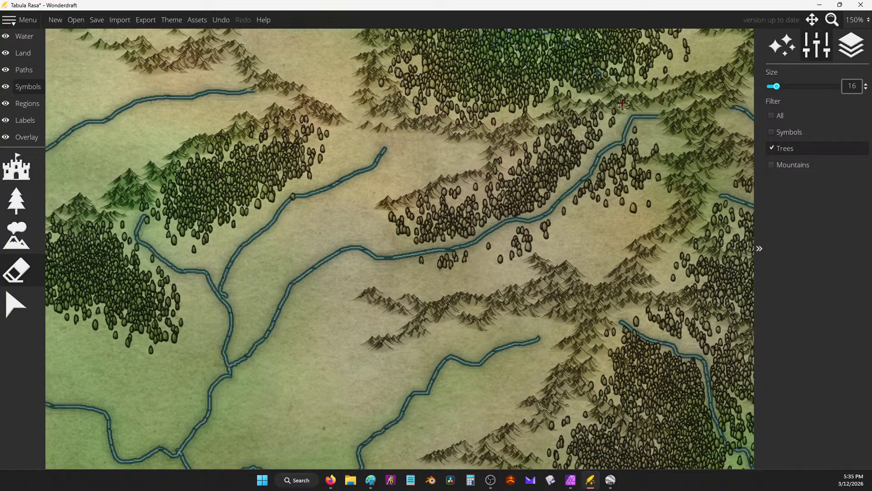
Erase stray trees overlapping the mountain ridges along the edges of the inland forests.
mouse_move(623, 104)
mouse_down()
mouse_move(568, 89)
mouse_move(592, 73)
mouse_move(607, 115)
mouse_up()
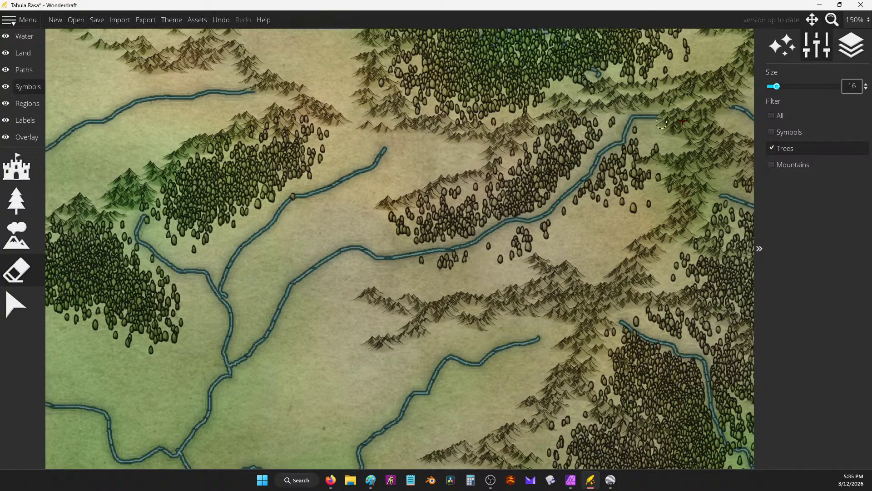
key(Right)
key(Down)
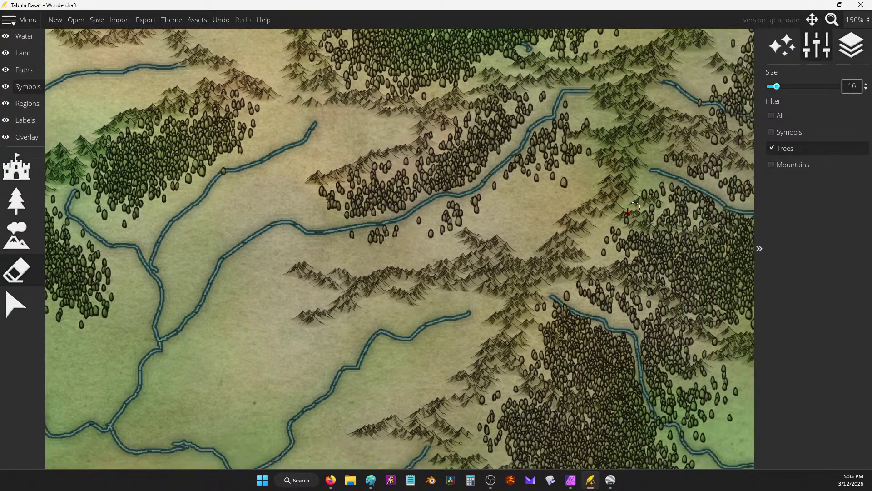
drag(600, 237, 623, 231)
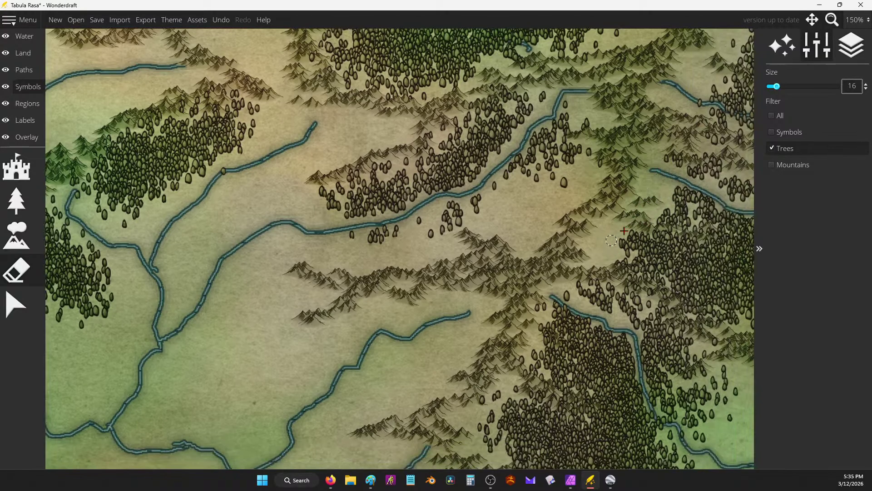
drag(546, 285, 536, 296)
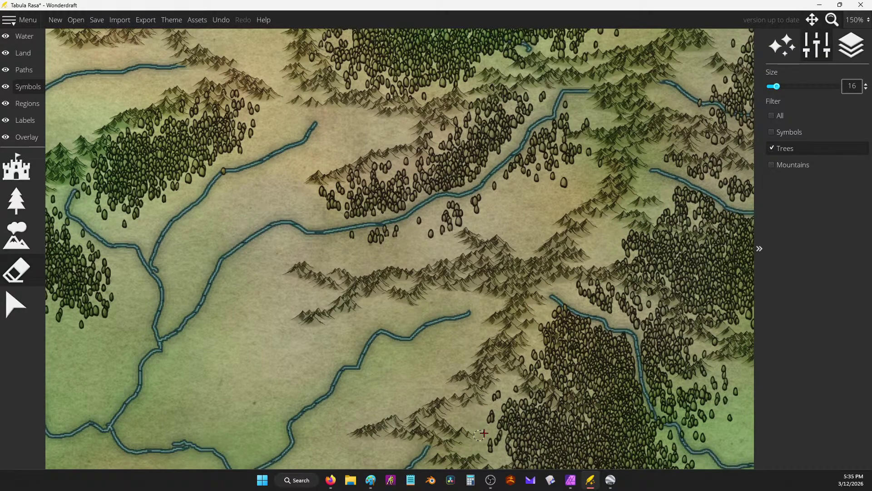
key(Up)
key(Left)
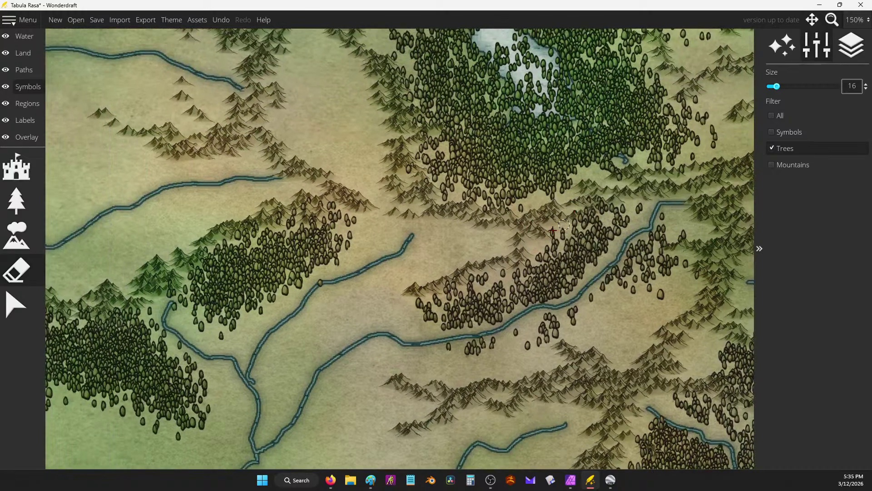
mouse_move(436, 296)
mouse_down()
mouse_move(471, 283)
mouse_move(384, 284)
mouse_up()
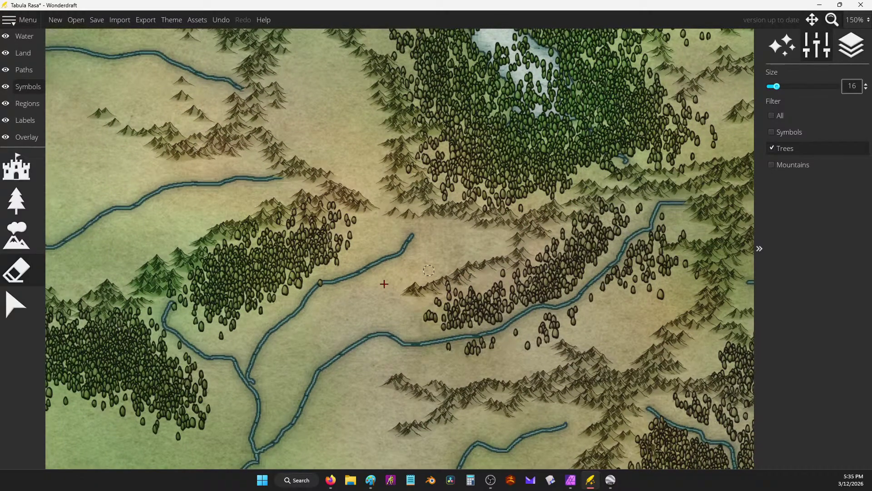
Clear trees from the northern inlet's water and shoreline and from the short river at its head.
key(Up)
key(Right)
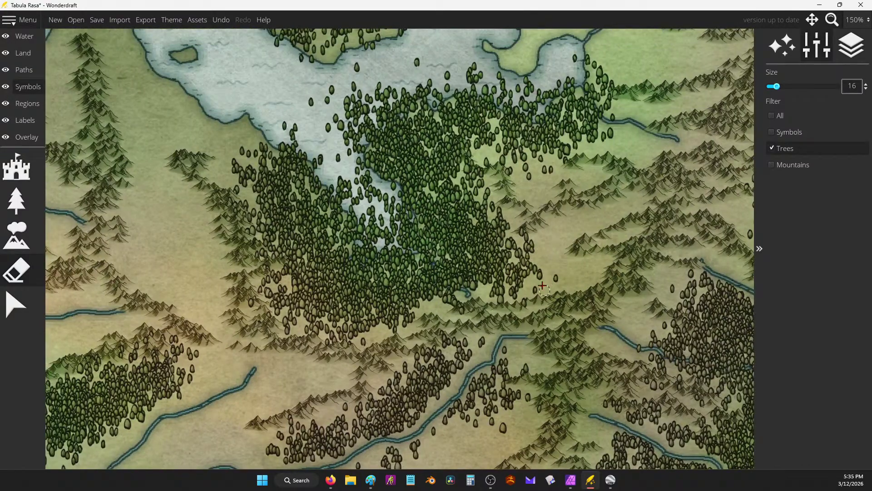
mouse_move(542, 285)
mouse_down()
mouse_move(510, 302)
mouse_move(442, 278)
mouse_move(426, 253)
mouse_move(407, 251)
mouse_move(404, 219)
mouse_move(414, 223)
mouse_move(406, 211)
mouse_move(415, 244)
mouse_move(394, 227)
mouse_move(401, 205)
mouse_move(362, 157)
mouse_move(384, 108)
mouse_move(374, 137)
mouse_move(405, 90)
mouse_move(402, 108)
mouse_move(418, 88)
mouse_move(415, 100)
mouse_move(430, 100)
mouse_move(453, 77)
mouse_move(439, 97)
mouse_move(477, 87)
mouse_move(499, 103)
mouse_move(521, 99)
mouse_move(523, 117)
mouse_move(554, 112)
mouse_move(562, 80)
mouse_move(579, 76)
mouse_up()
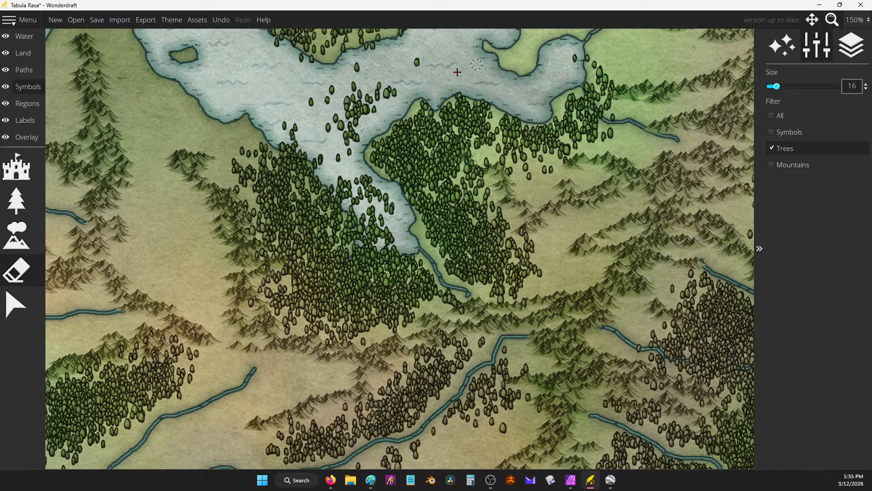
mouse_move(311, 112)
mouse_down()
mouse_move(298, 150)
mouse_move(358, 217)
mouse_move(361, 244)
mouse_move(353, 257)
mouse_move(343, 253)
mouse_move(363, 266)
mouse_move(352, 254)
mouse_move(354, 274)
mouse_move(342, 274)
mouse_move(388, 249)
mouse_move(418, 251)
mouse_move(386, 197)
mouse_move(377, 212)
mouse_move(366, 205)
mouse_move(367, 241)
mouse_move(385, 220)
mouse_move(378, 180)
mouse_move(356, 178)
mouse_move(352, 202)
mouse_move(277, 130)
mouse_move(306, 142)
mouse_move(354, 142)
mouse_up()
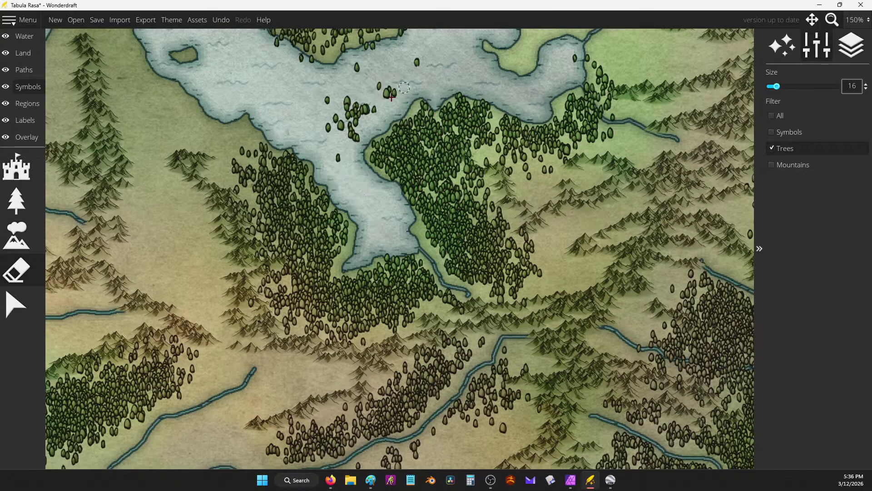
mouse_move(405, 88)
mouse_down()
mouse_move(354, 144)
mouse_move(347, 122)
mouse_move(326, 126)
mouse_up()
drag(371, 54, 387, 85)
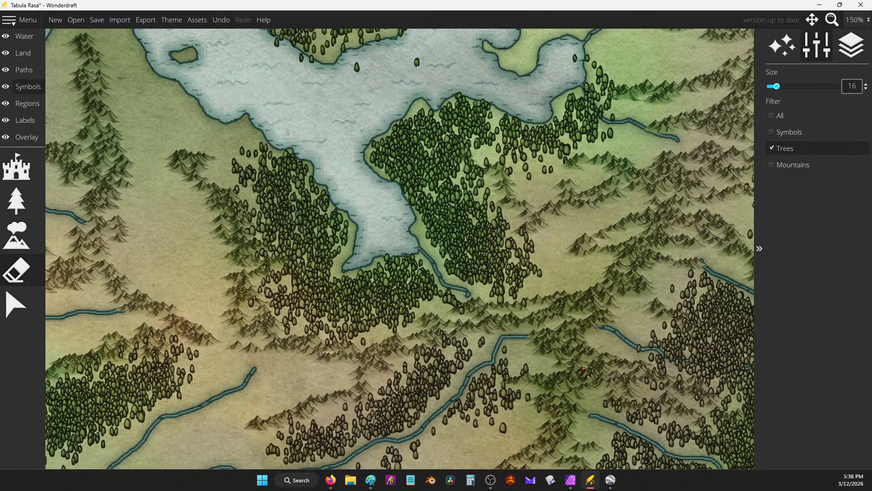
Spray a dense forest on the southeast bank of the long river south of the inlet, reducing symbol scale to 25 and brush size to 68.
scroll(586, 371, down, 5)
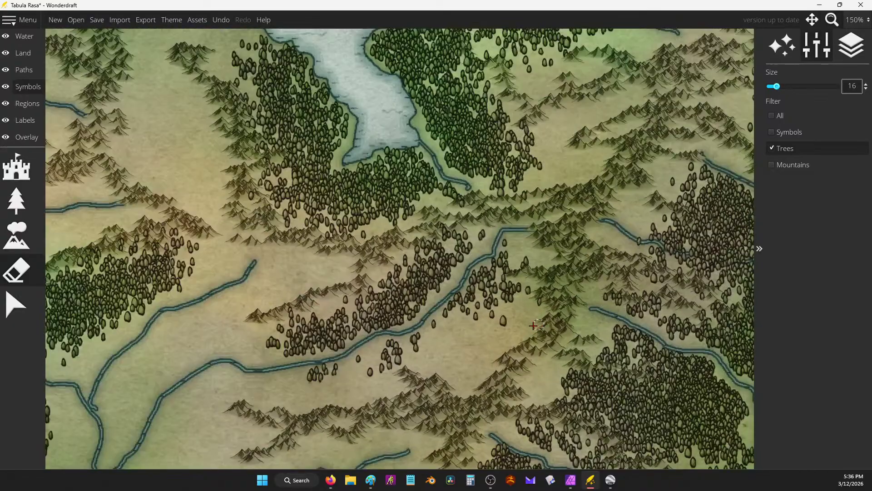
scroll(522, 316, down, 2)
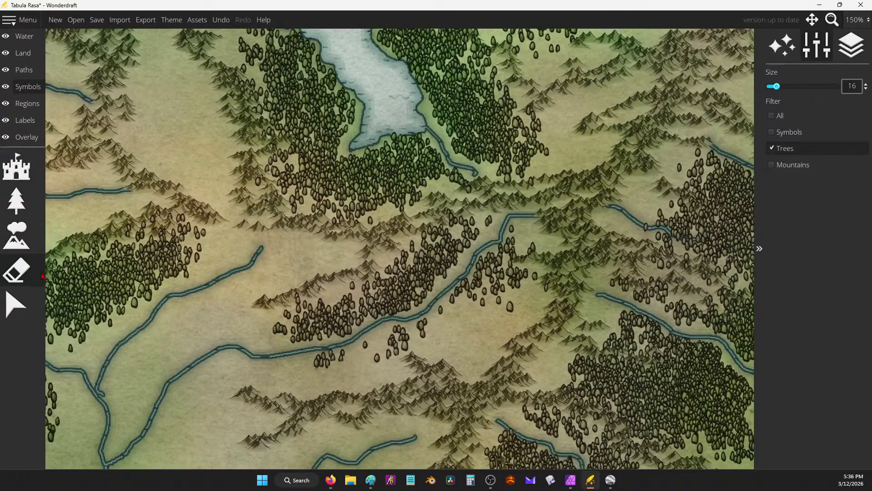
click(16, 235)
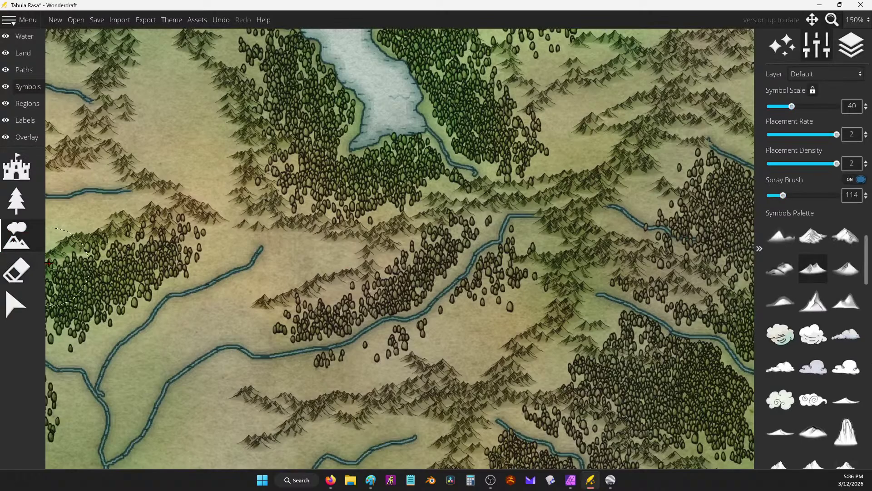
click(16, 199)
mouse_move(491, 303)
mouse_down()
mouse_move(465, 346)
mouse_move(508, 287)
mouse_move(433, 307)
mouse_up()
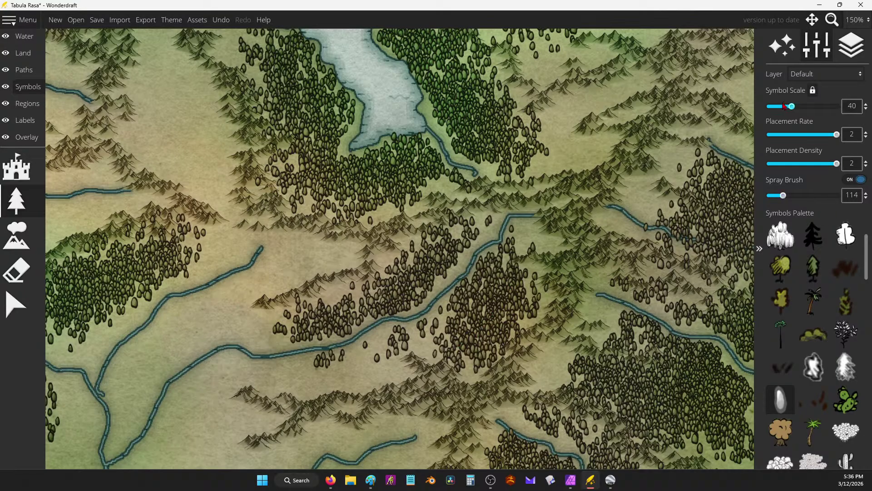
drag(454, 336, 476, 334)
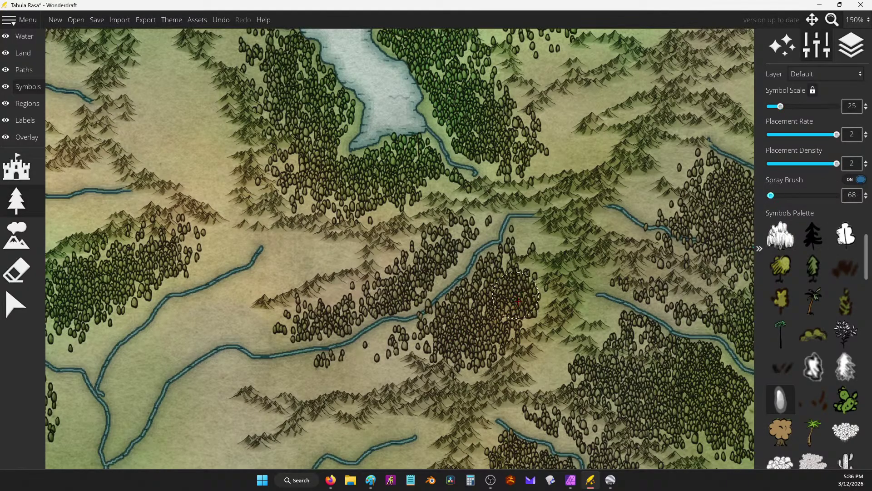
Extend the forests along the long river's south bank, in the woodland farther west and along the inlet's western shore.
mouse_move(373, 367)
mouse_down()
mouse_move(311, 377)
mouse_move(306, 365)
mouse_up()
mouse_move(336, 264)
mouse_down()
mouse_move(219, 239)
mouse_move(142, 270)
mouse_move(77, 338)
mouse_move(116, 302)
mouse_move(119, 268)
mouse_move(137, 254)
mouse_up()
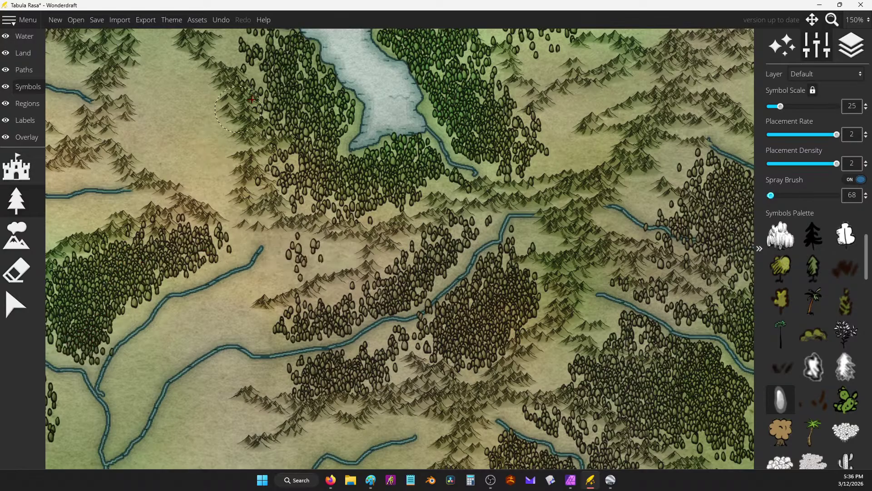
mouse_move(298, 84)
mouse_down()
mouse_move(299, 64)
mouse_move(332, 98)
mouse_move(323, 113)
mouse_move(336, 116)
mouse_up()
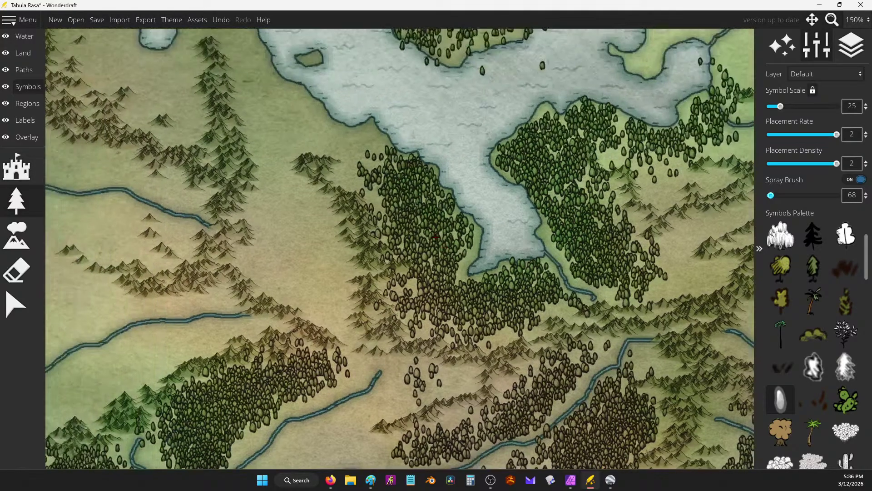
mouse_move(361, 172)
mouse_down()
mouse_move(382, 198)
mouse_move(377, 150)
mouse_move(270, 84)
mouse_move(286, 119)
mouse_move(302, 119)
mouse_move(316, 134)
mouse_move(343, 129)
mouse_move(371, 158)
mouse_move(373, 145)
mouse_move(352, 141)
mouse_move(345, 152)
mouse_up()
Extend the southwestern forest westward below the mountain ridge and fill it in densely with trees.
key(Down)
key(Left)
key(Down)
key(Left)
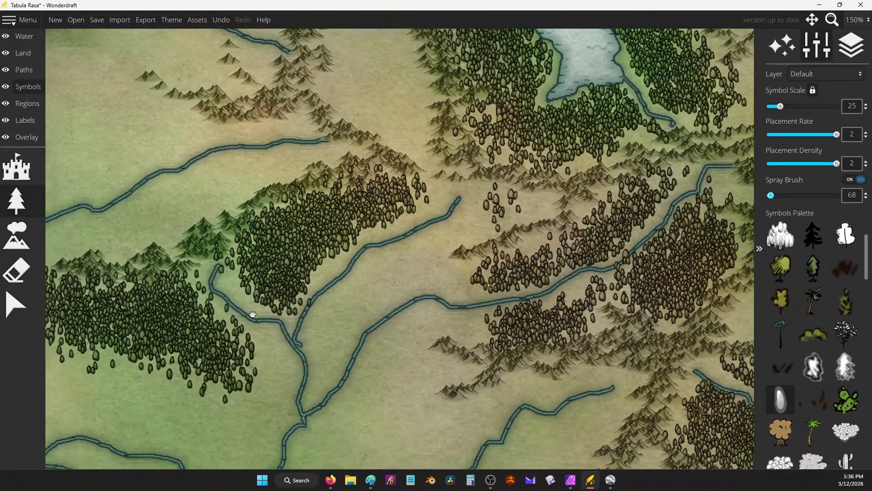
mouse_move(270, 255)
mouse_down()
mouse_move(263, 268)
mouse_move(336, 305)
mouse_move(340, 345)
mouse_move(308, 290)
mouse_move(330, 317)
mouse_move(363, 313)
mouse_move(390, 277)
mouse_move(330, 221)
mouse_move(327, 232)
mouse_move(379, 263)
mouse_move(266, 280)
mouse_move(113, 241)
mouse_move(106, 225)
mouse_move(206, 276)
mouse_move(264, 295)
mouse_move(357, 376)
mouse_up()
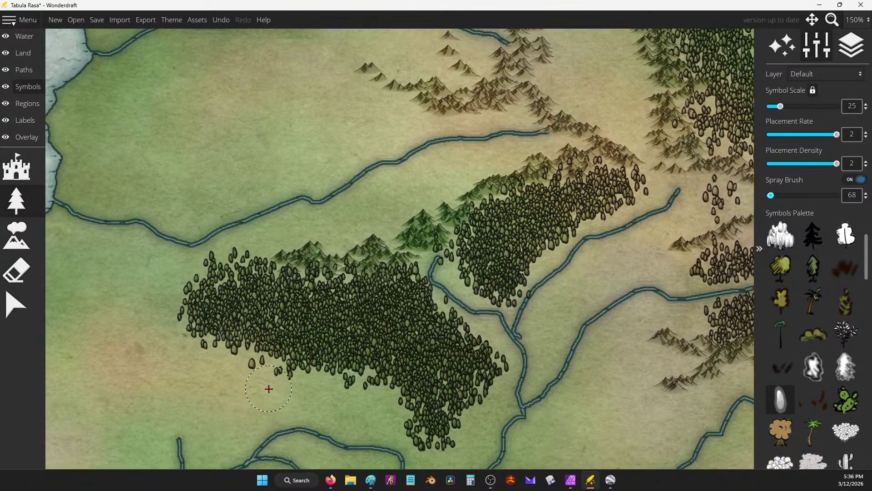
Erase stray trees overlapping the mountain ridges and straggling around the edges of the southwestern forests, using eraser size 16.
click(16, 270)
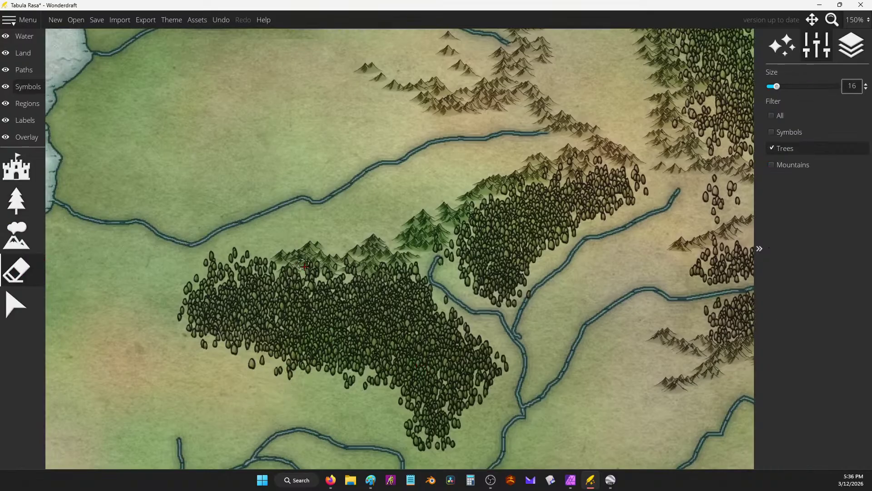
drag(288, 260, 207, 269)
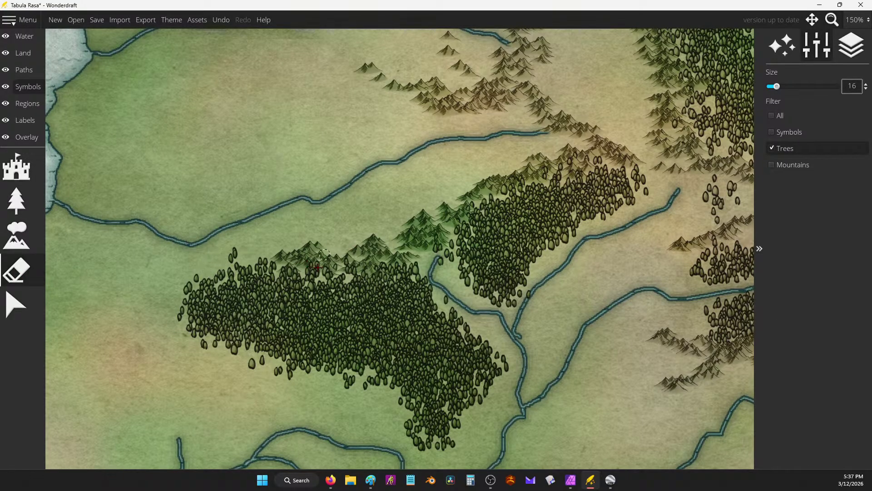
mouse_move(317, 267)
mouse_down()
mouse_move(340, 264)
mouse_move(358, 272)
mouse_move(397, 256)
mouse_move(373, 277)
mouse_move(407, 265)
mouse_move(432, 285)
mouse_up()
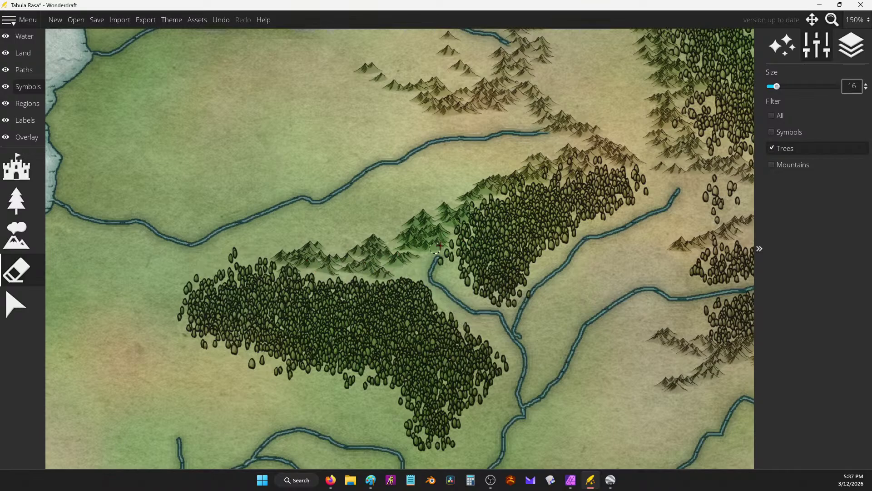
mouse_move(451, 226)
mouse_down()
mouse_move(566, 169)
mouse_move(600, 162)
mouse_move(552, 182)
mouse_move(614, 172)
mouse_move(653, 187)
mouse_up()
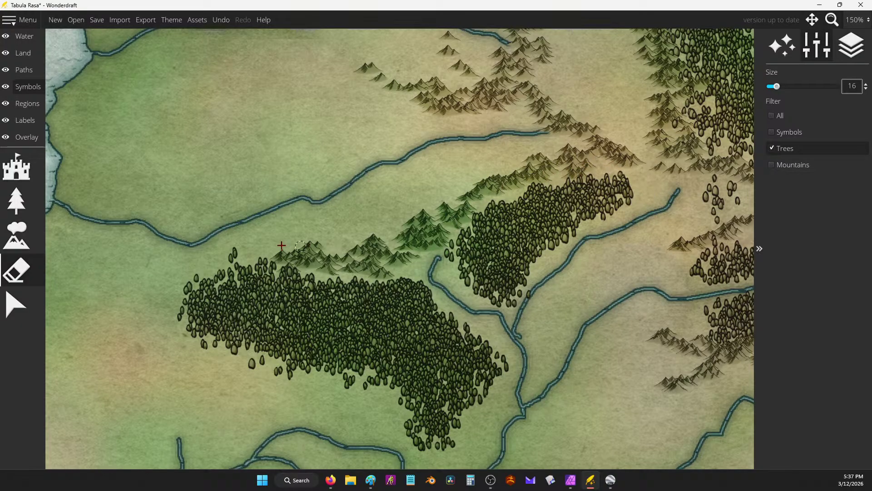
mouse_move(184, 290)
mouse_down()
mouse_move(183, 330)
mouse_move(200, 348)
mouse_move(293, 382)
mouse_up()
mouse_move(405, 391)
mouse_down()
mouse_move(498, 228)
mouse_move(518, 217)
mouse_move(541, 179)
mouse_move(548, 147)
mouse_move(541, 193)
mouse_move(587, 200)
mouse_move(646, 182)
mouse_move(600, 204)
mouse_move(659, 150)
mouse_move(639, 56)
mouse_move(629, 56)
mouse_move(600, 91)
mouse_up()
mouse_move(525, 177)
mouse_down()
mouse_move(504, 196)
mouse_move(481, 191)
mouse_up()
Spray trees into the gap between the two forest patches on the long river's south bank.
click(16, 200)
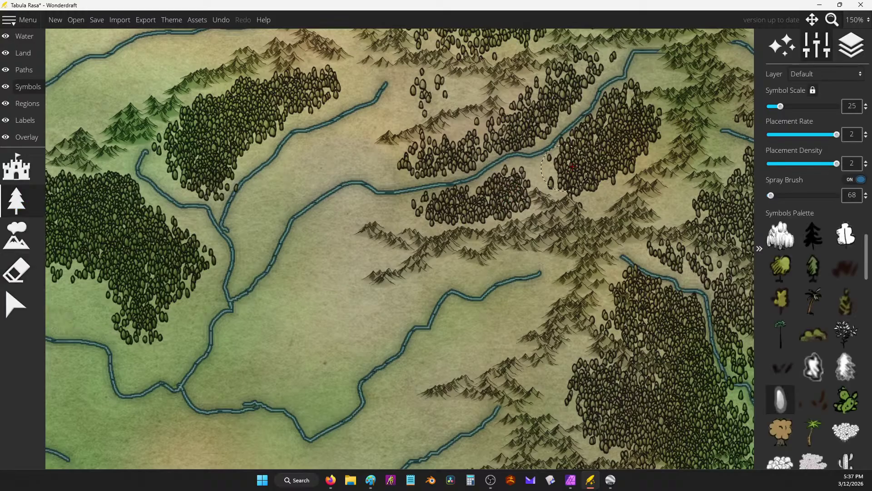
mouse_move(571, 166)
mouse_down()
mouse_move(533, 188)
mouse_move(655, 163)
mouse_move(604, 196)
mouse_move(623, 173)
mouse_up()
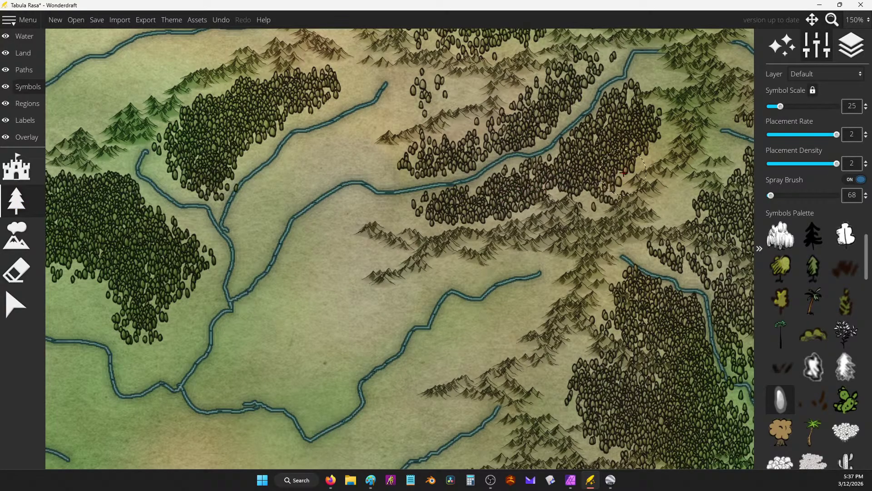
Erase the trees standing in the water along the northern shore of the inlet and around its western headland.
scroll(623, 172, down, 8)
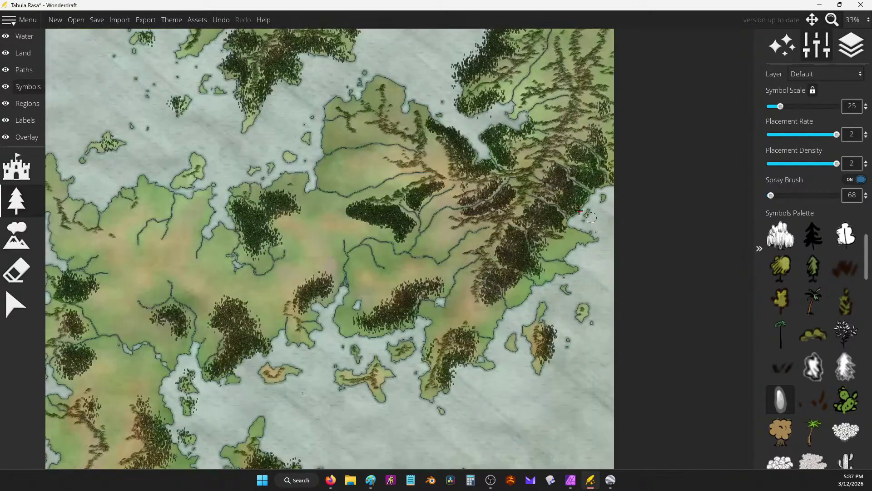
scroll(580, 212, up, 7)
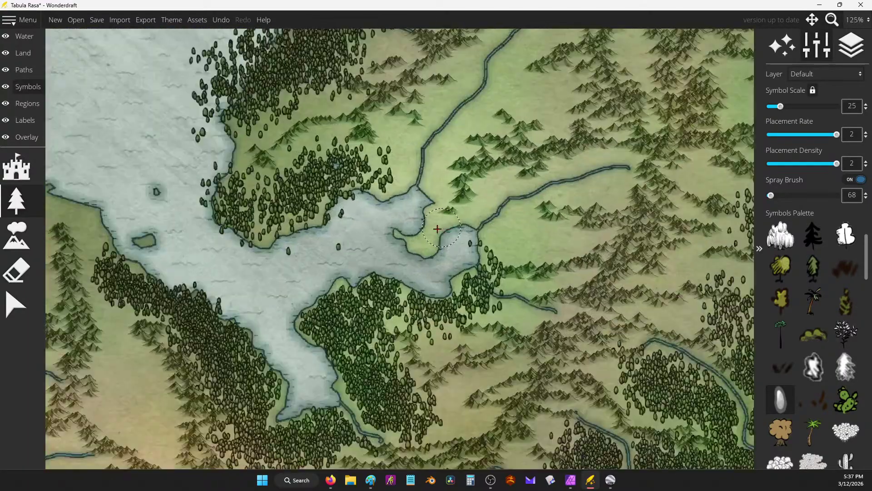
drag(437, 229, 476, 228)
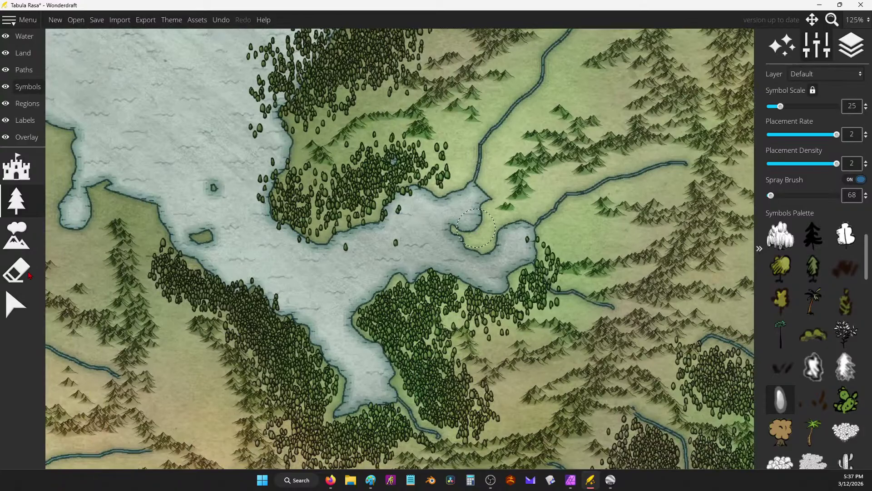
click(29, 275)
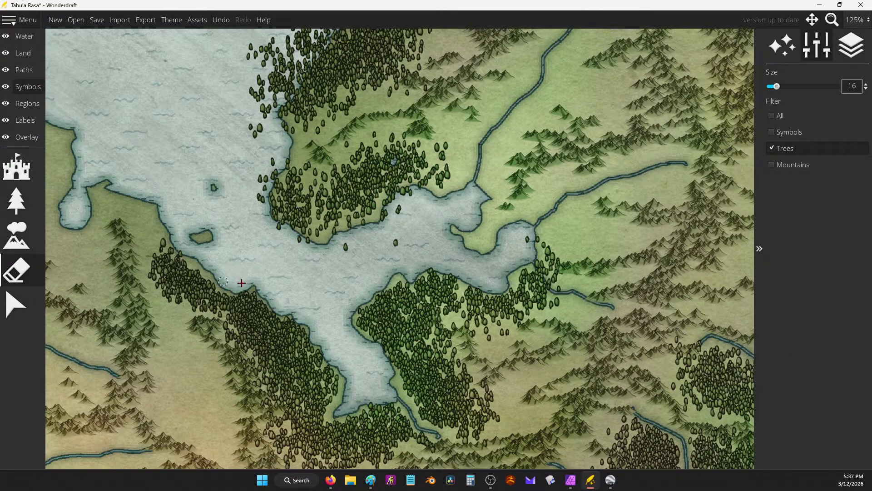
drag(402, 210, 416, 188)
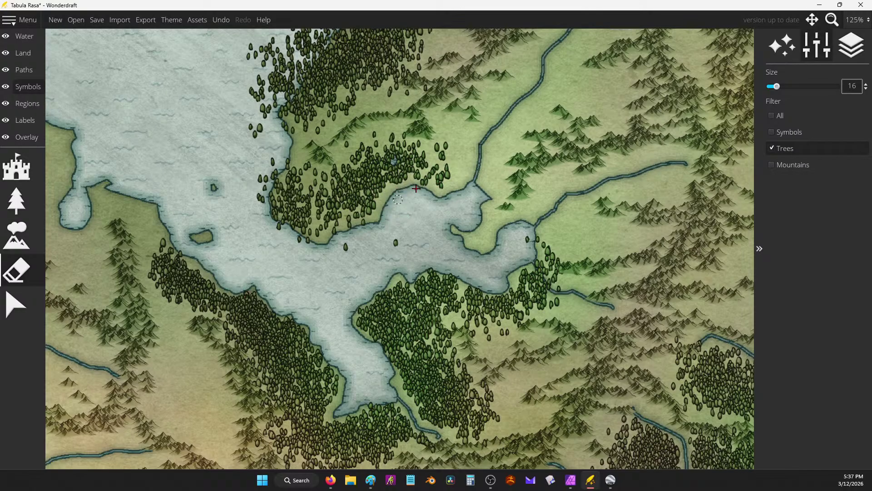
mouse_move(294, 241)
mouse_down()
mouse_move(263, 210)
mouse_move(276, 160)
mouse_up()
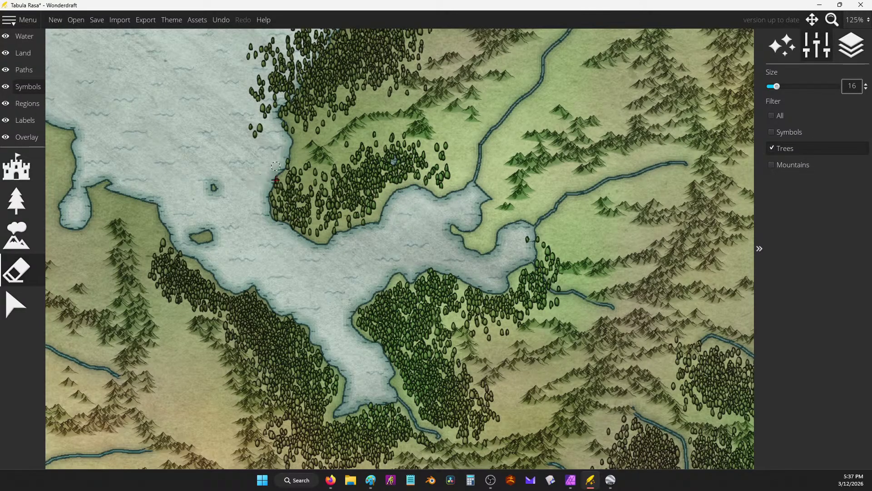
mouse_move(276, 245)
mouse_down()
mouse_move(276, 110)
mouse_move(263, 113)
mouse_move(249, 153)
mouse_up()
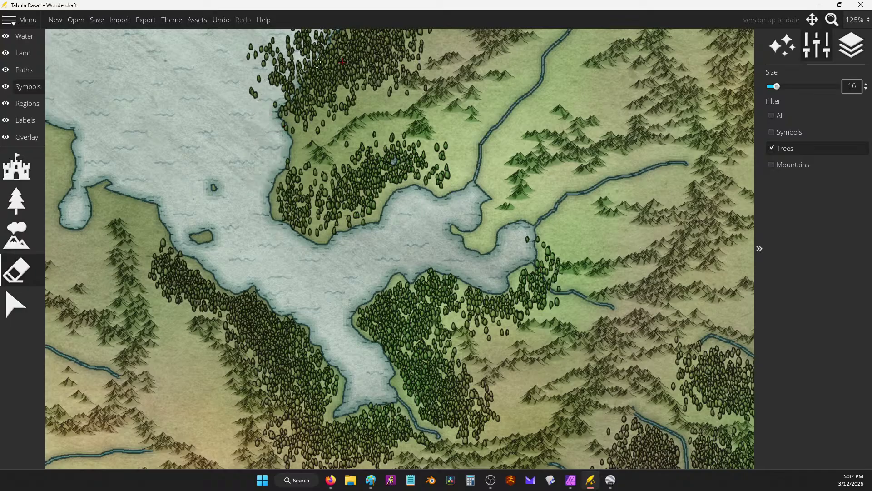
Clear the trees from the sea off the forested coast north of the inlet, using eraser size 26.
key(Up)
key(Left)
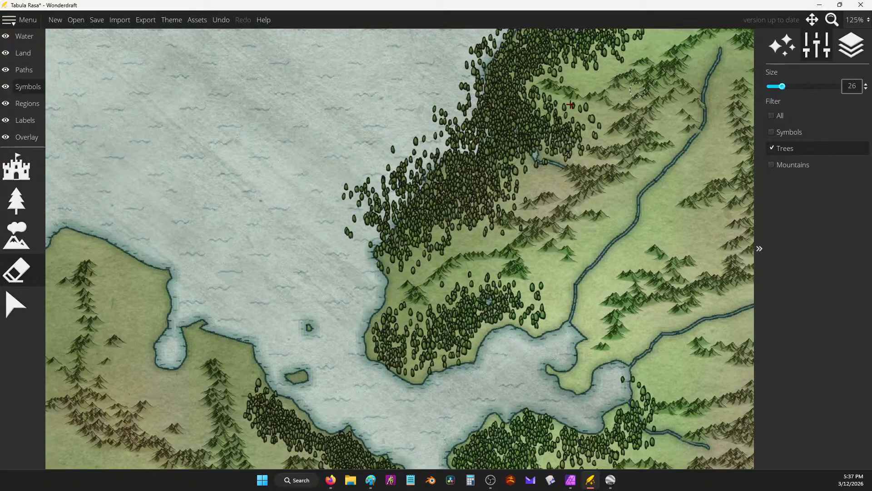
mouse_move(465, 100)
mouse_down()
mouse_move(466, 143)
mouse_move(486, 128)
mouse_move(471, 155)
mouse_move(492, 140)
mouse_move(485, 159)
mouse_move(438, 161)
mouse_move(369, 253)
mouse_up()
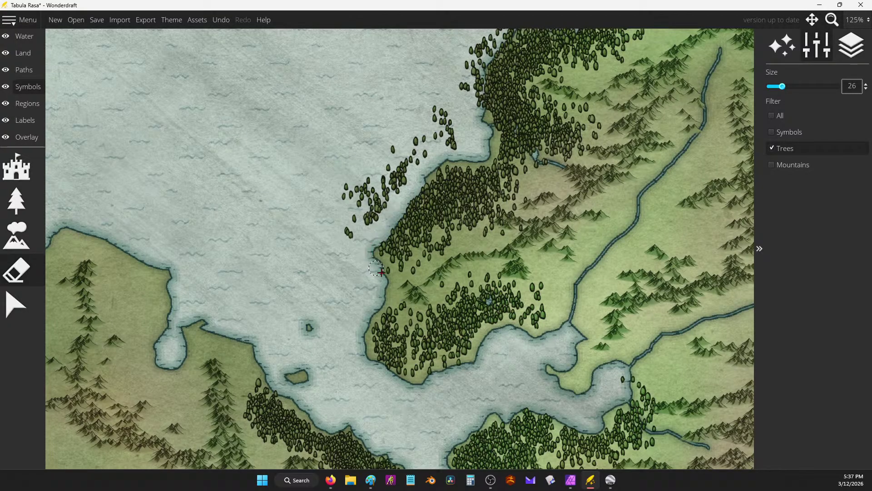
mouse_move(379, 177)
mouse_down()
mouse_move(379, 216)
mouse_move(370, 217)
mouse_move(400, 168)
mouse_move(389, 198)
mouse_up()
mouse_move(412, 126)
mouse_down()
mouse_move(410, 148)
mouse_move(450, 142)
mouse_move(417, 161)
mouse_move(414, 190)
mouse_move(420, 167)
mouse_up()
Clear the remaining offshore trees along the northern part of that coast and from the narrow bay above the forest.
key(Up)
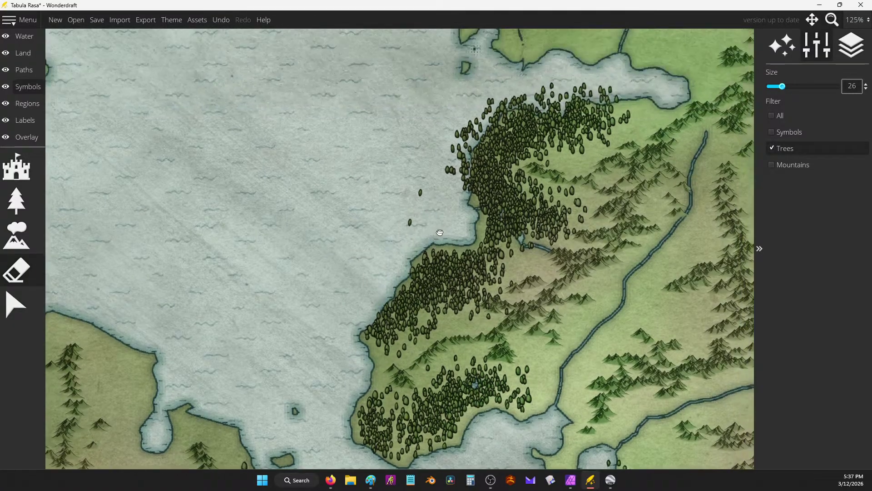
mouse_move(481, 154)
mouse_down()
mouse_move(456, 245)
mouse_move(460, 193)
mouse_move(442, 193)
mouse_up()
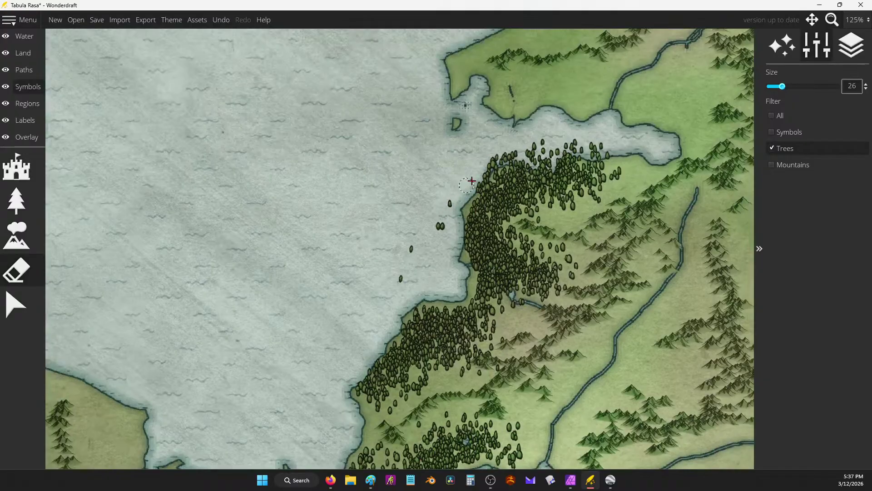
mouse_move(488, 166)
mouse_down()
mouse_move(479, 188)
mouse_move(491, 167)
mouse_move(551, 140)
mouse_move(509, 160)
mouse_move(538, 161)
mouse_move(556, 149)
mouse_move(569, 159)
mouse_move(533, 162)
mouse_move(553, 167)
mouse_move(528, 171)
mouse_move(558, 168)
mouse_move(549, 179)
mouse_move(570, 149)
mouse_move(610, 153)
mouse_move(563, 144)
mouse_move(408, 273)
mouse_move(382, 355)
mouse_up()
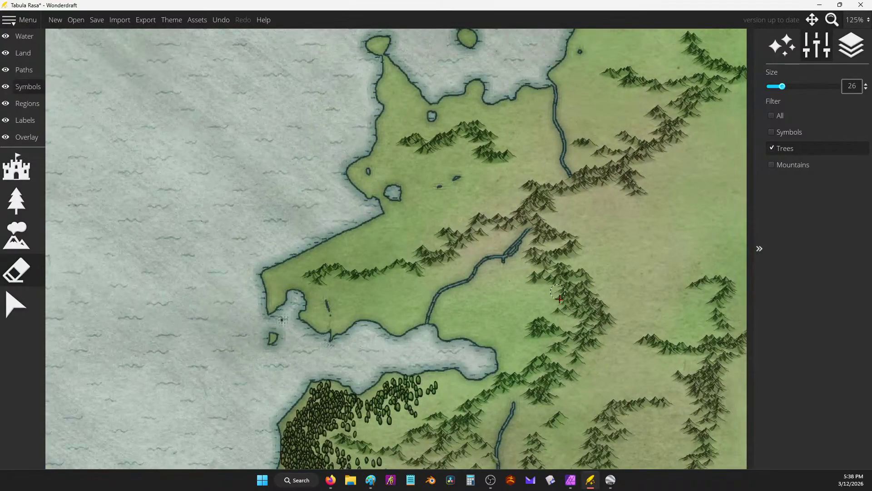
Erase the straggling trees along the western edge of the large forest on the southern coast, using eraser size 22.
mouse_move(559, 298)
mouse_down()
mouse_move(636, 68)
mouse_move(604, 137)
mouse_move(416, 196)
mouse_move(492, 110)
mouse_move(592, 90)
mouse_move(617, 185)
mouse_up()
scroll(591, 91, down, 5)
scroll(617, 185, up, 1)
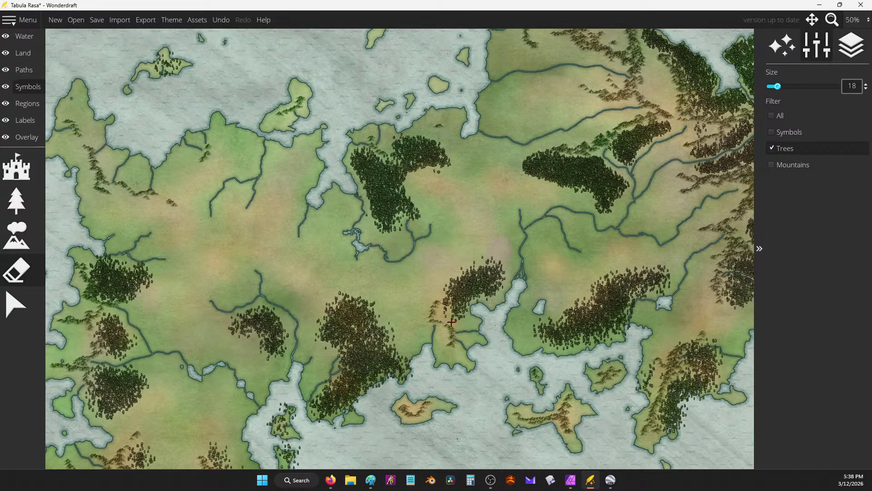
scroll(411, 201, down, 3)
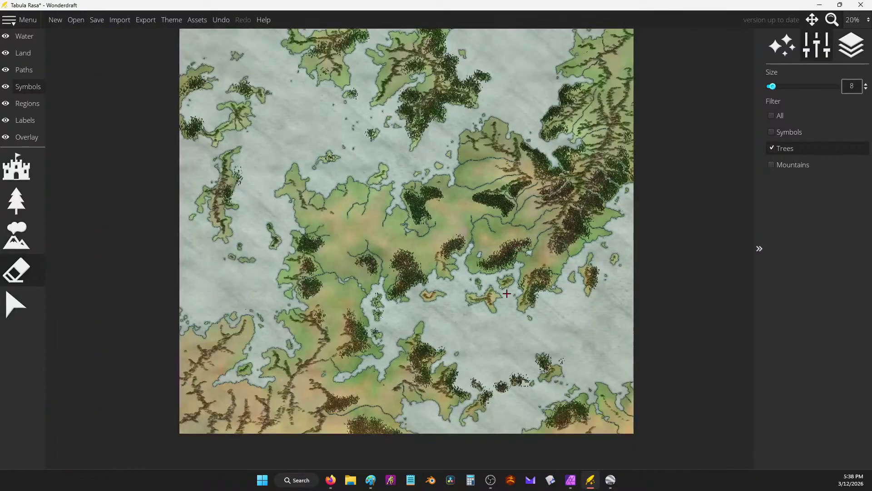
scroll(375, 298, up, 5)
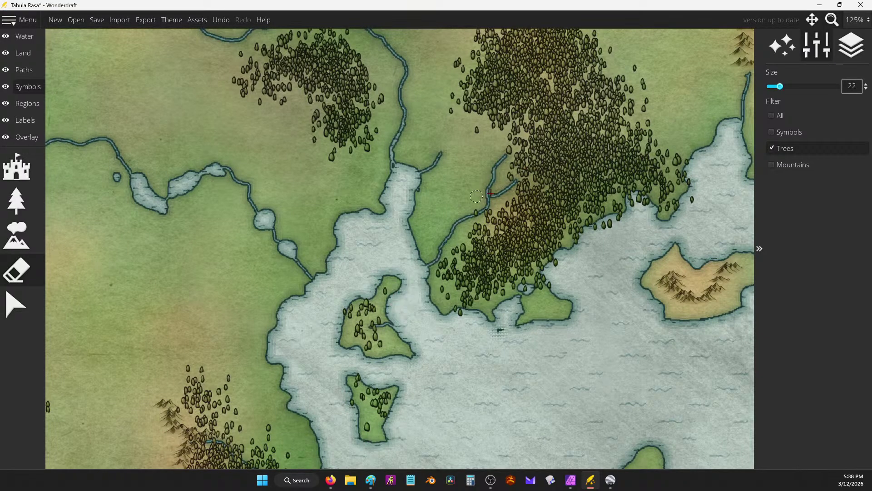
drag(467, 61, 437, 103)
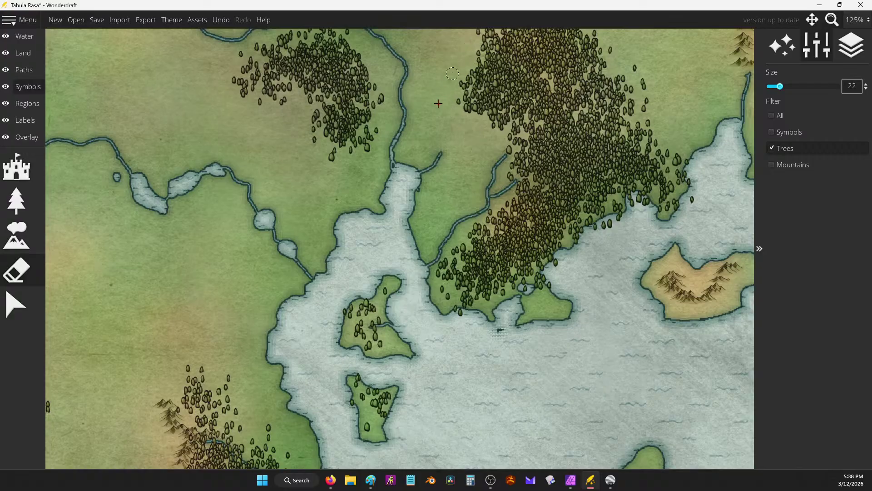
Clear trees off the three rivers in the forest southwest of the strait and from the water around the small island nearby.
scroll(295, 318, down, 5)
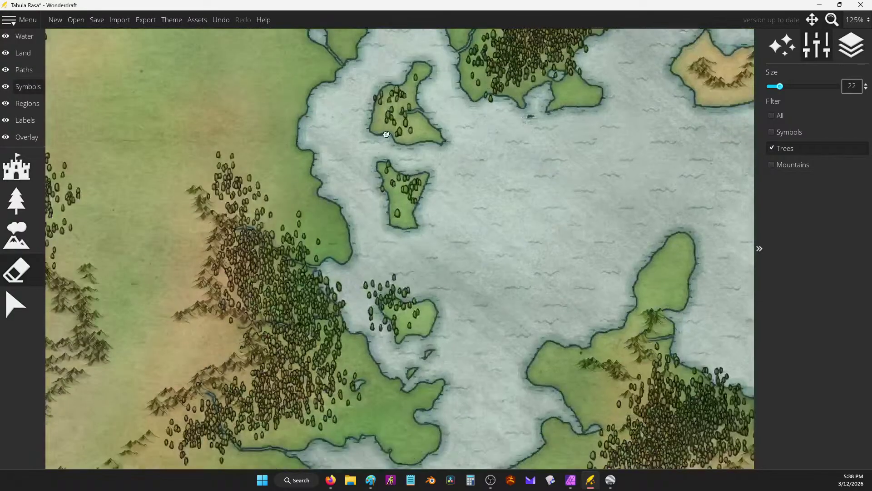
drag(288, 235, 253, 206)
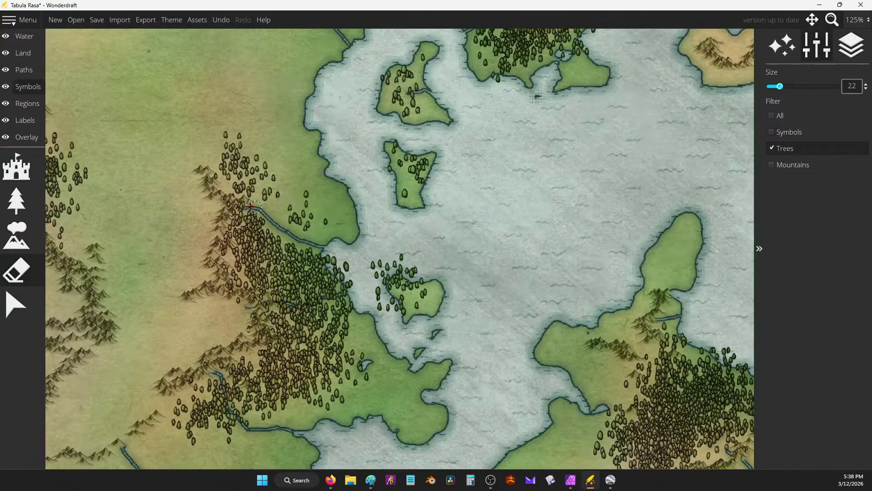
mouse_move(350, 294)
mouse_down()
mouse_move(312, 303)
mouse_move(254, 304)
mouse_up()
mouse_move(304, 438)
mouse_down()
mouse_move(256, 437)
mouse_move(227, 405)
mouse_move(216, 370)
mouse_up()
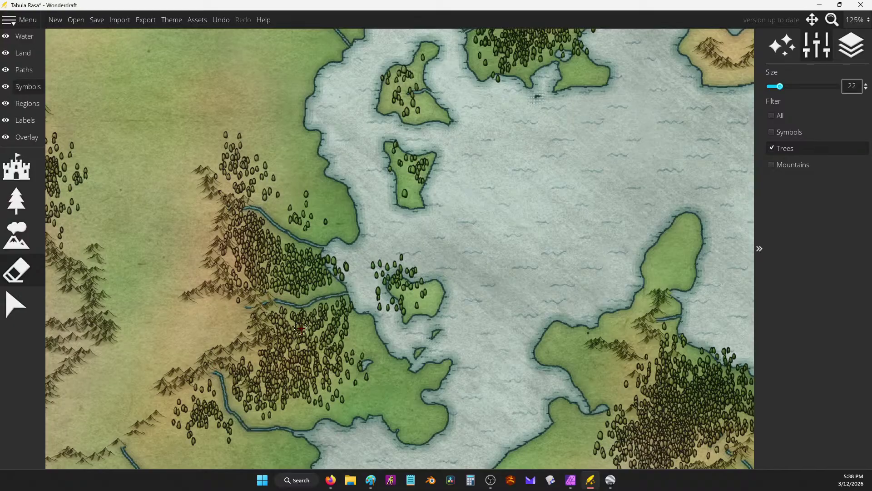
mouse_move(412, 269)
mouse_down()
mouse_move(374, 292)
mouse_move(397, 321)
mouse_move(386, 290)
mouse_move(415, 273)
mouse_up()
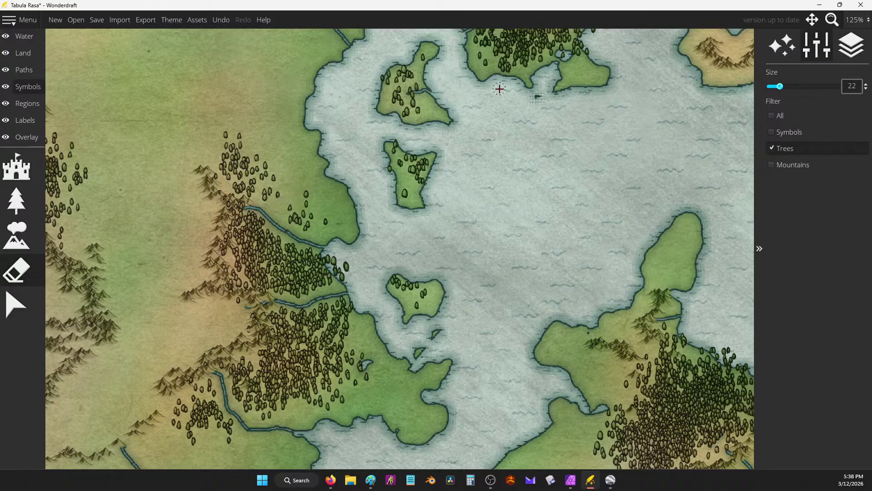
Extend the forest beside the narrow western inlet, spraying more trees along its southwestern edge down to the coast.
mouse_move(500, 89)
mouse_down()
mouse_move(561, 54)
mouse_move(592, 43)
mouse_move(589, 50)
mouse_move(597, 33)
mouse_move(616, 42)
mouse_up()
scroll(642, 97, down, 1)
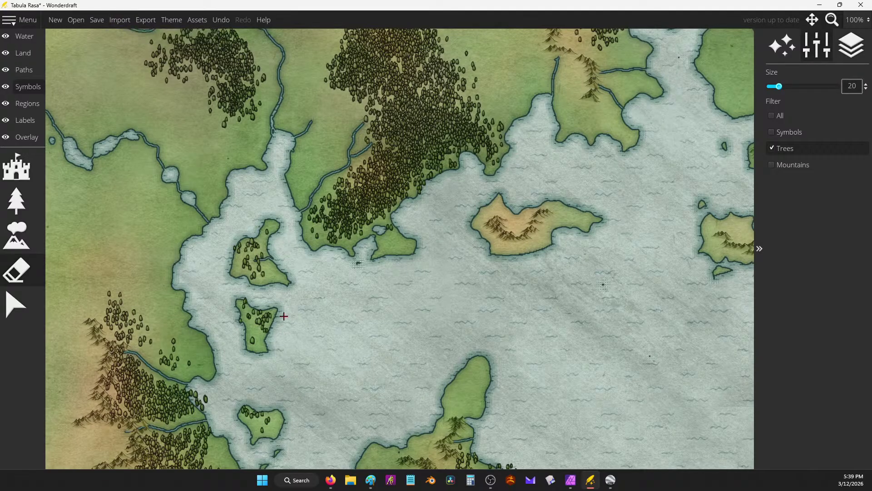
drag(284, 316, 535, 215)
key(Left)
key(Up)
key(Left)
key(Up)
key(Left)
key(Up)
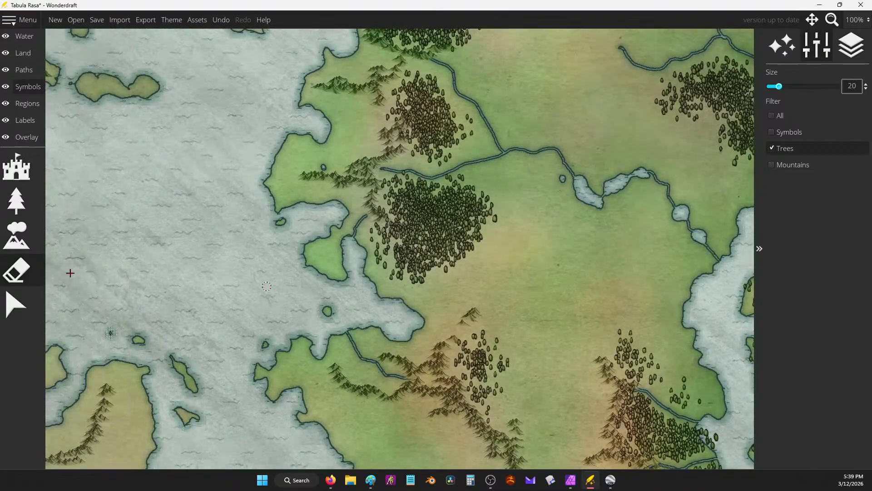
click(18, 202)
mouse_move(402, 207)
mouse_down()
mouse_move(392, 268)
mouse_move(435, 269)
mouse_move(429, 242)
mouse_move(419, 251)
mouse_move(380, 235)
mouse_move(396, 249)
mouse_move(396, 276)
mouse_move(423, 293)
mouse_move(403, 271)
mouse_move(411, 274)
mouse_move(417, 300)
mouse_up()
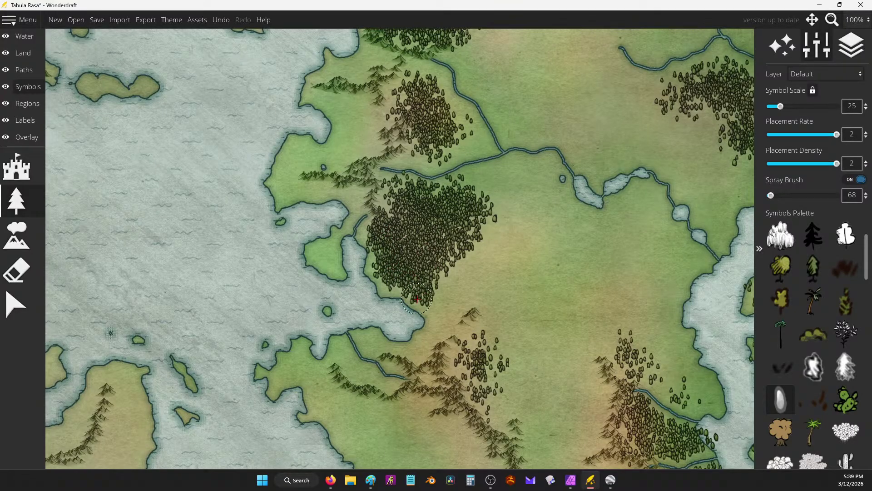
Switch to placing mountains and choose the ridged, volcano-shaped single peak from the symbols palette.
scroll(363, 317, down, 3)
drag(470, 339, 481, 292)
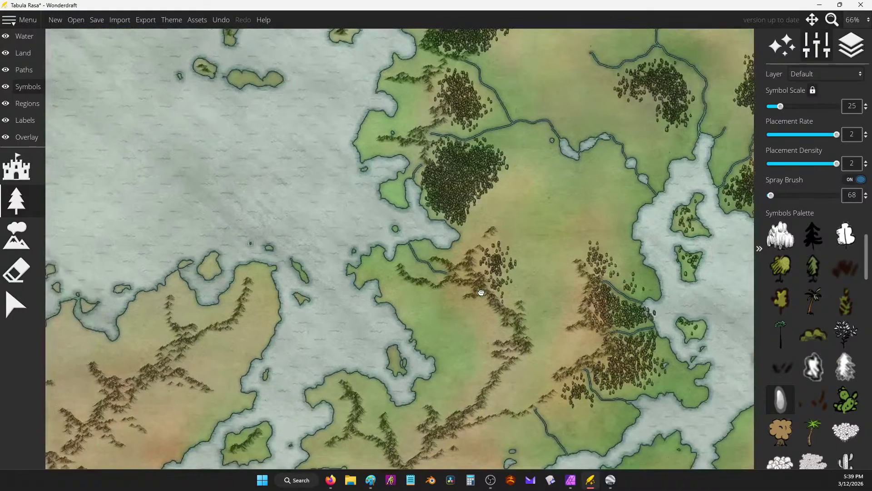
scroll(454, 288, down, 4)
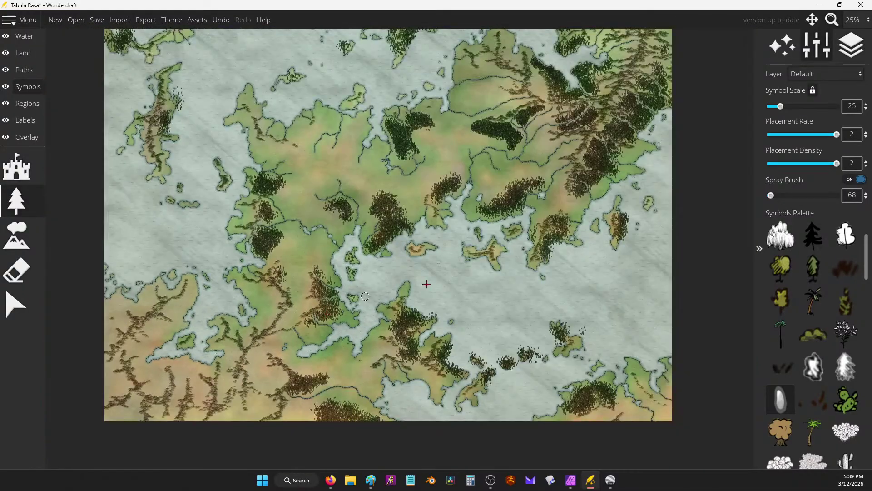
drag(479, 259, 527, 332)
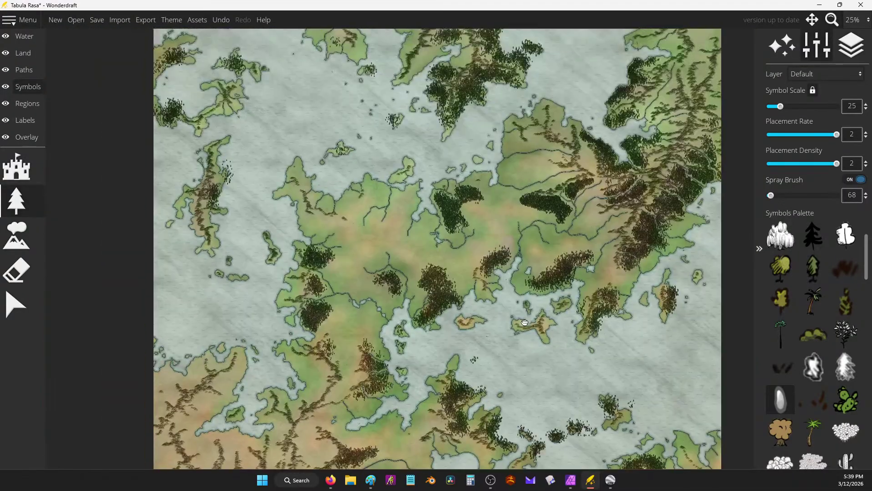
click(32, 246)
scroll(830, 344, up, 2)
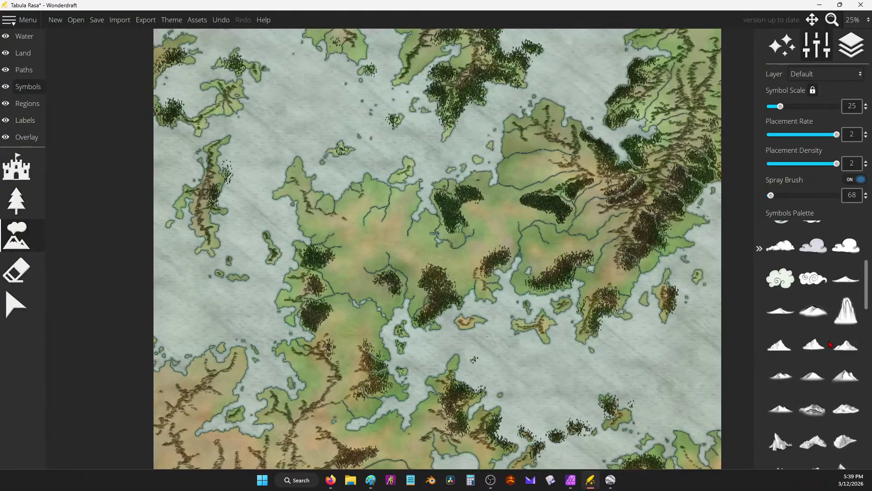
scroll(830, 344, up, 3)
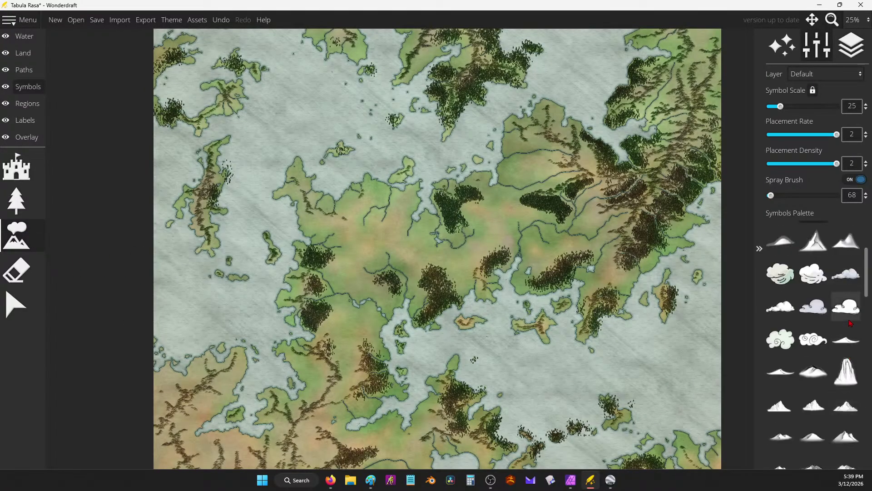
scroll(849, 332, down, 6)
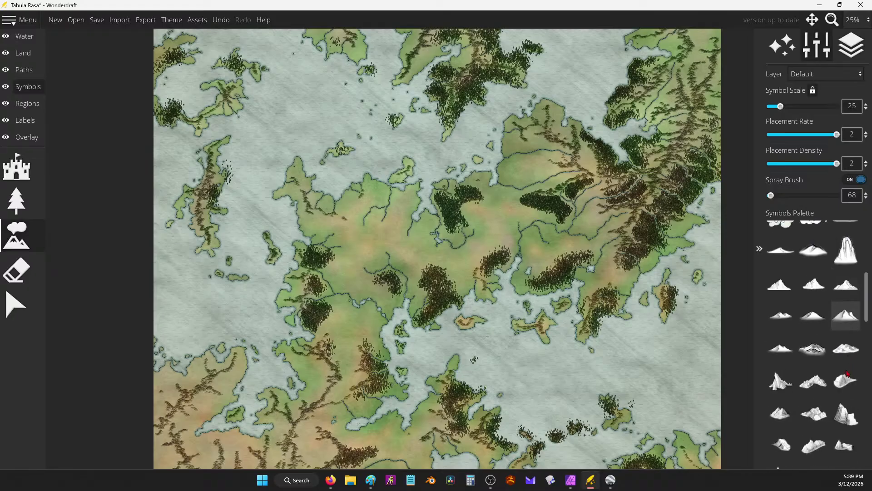
scroll(846, 448, down, 6)
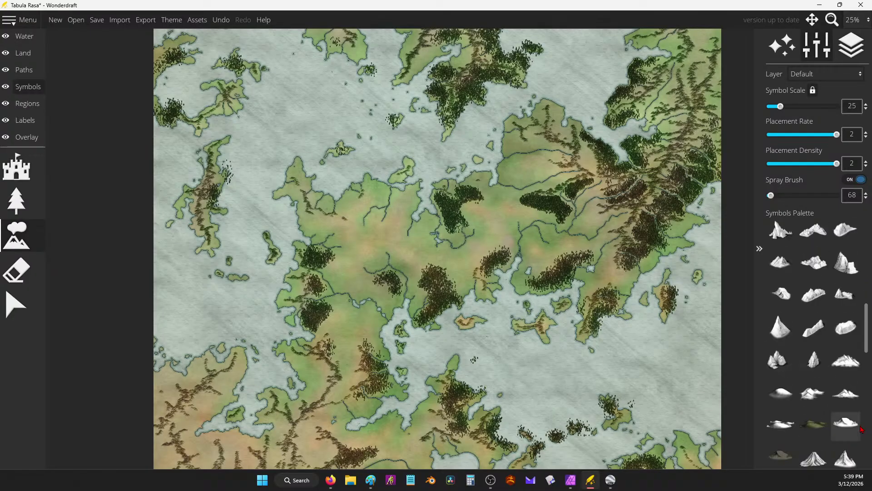
scroll(854, 422, down, 6)
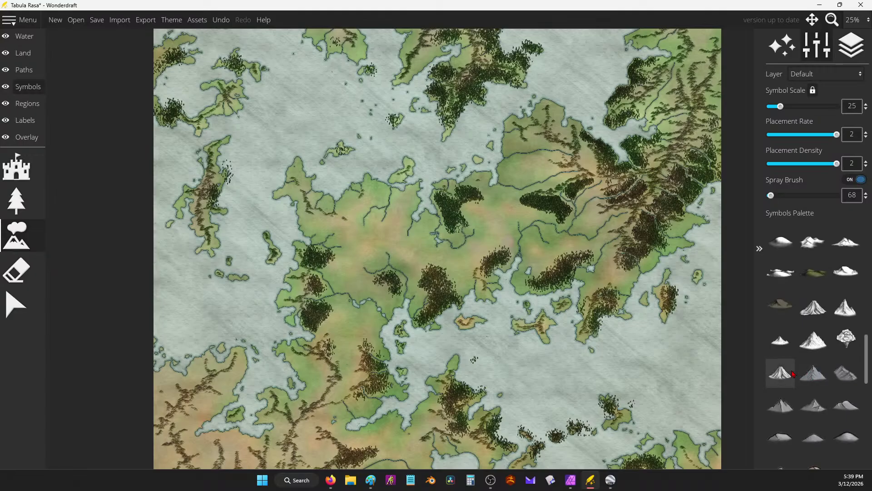
click(780, 374)
Examine the distribution of forests and mountain ranges across the whole map, from the central continent to the outer islands.
scroll(463, 262, up, 5)
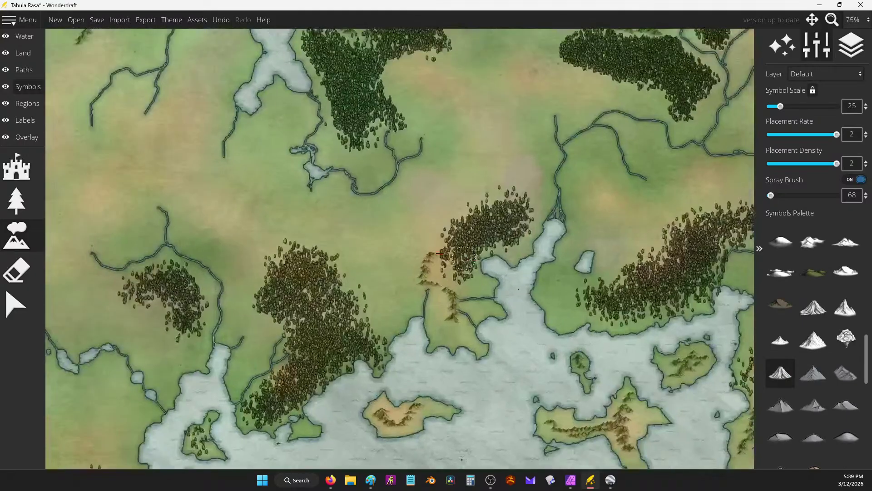
scroll(591, 248, down, 8)
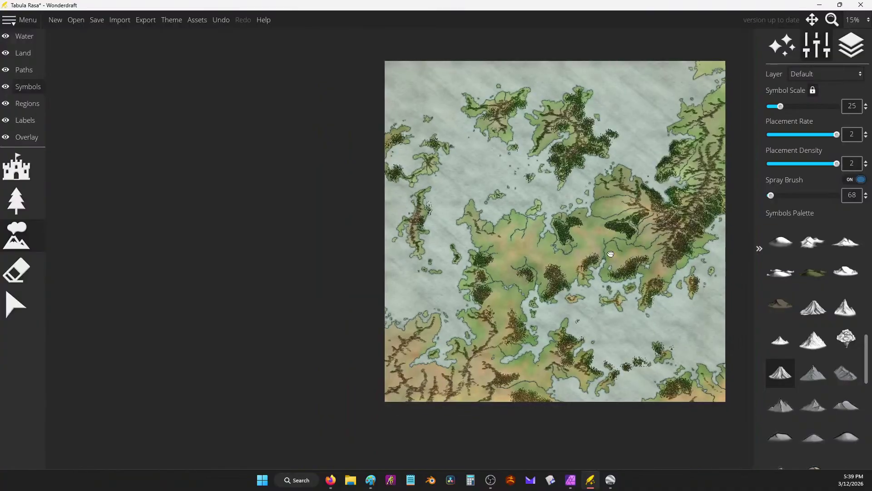
drag(611, 254, 483, 269)
scroll(566, 289, up, 1)
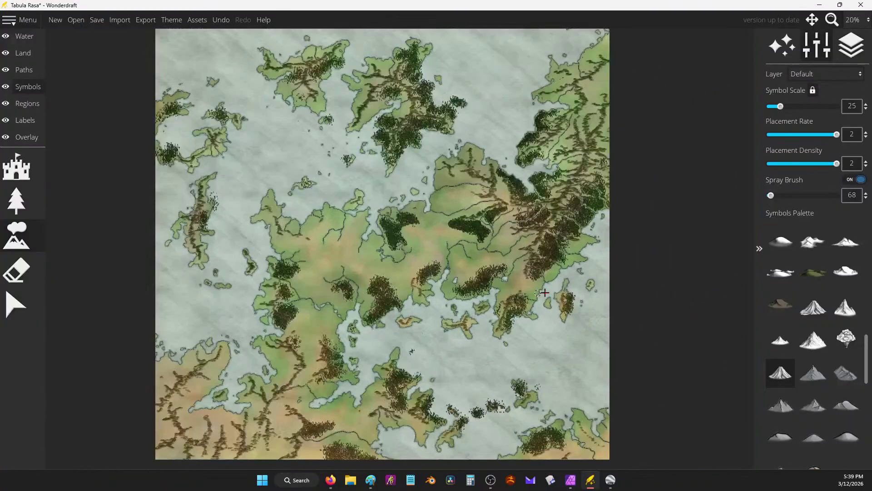
scroll(565, 289, up, 2)
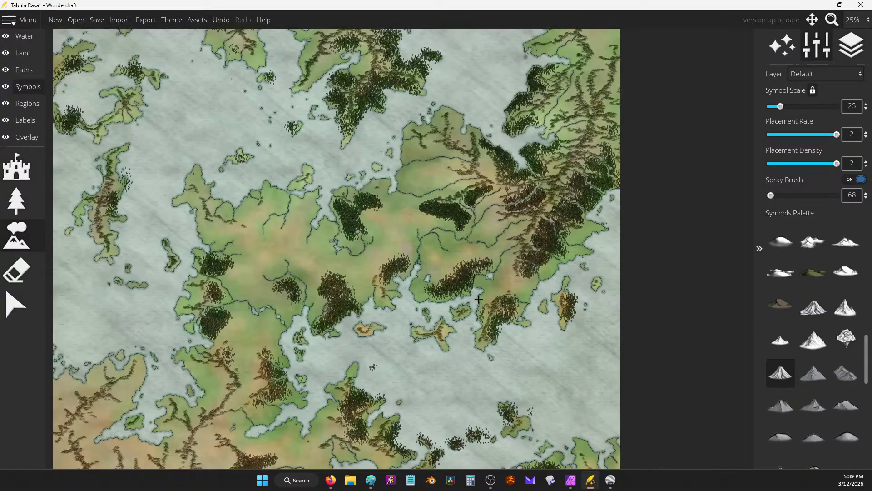
scroll(480, 300, down, 3)
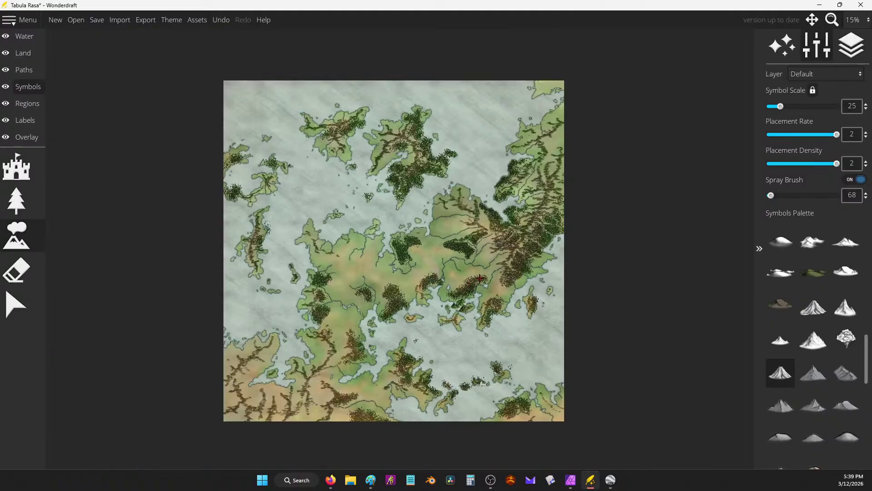
scroll(621, 209, up, 2)
drag(595, 226, 639, 227)
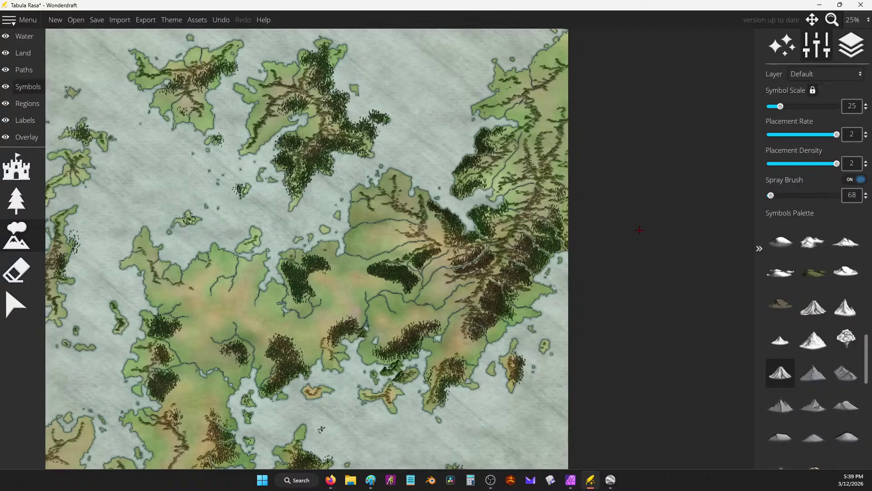
drag(639, 230, 680, 212)
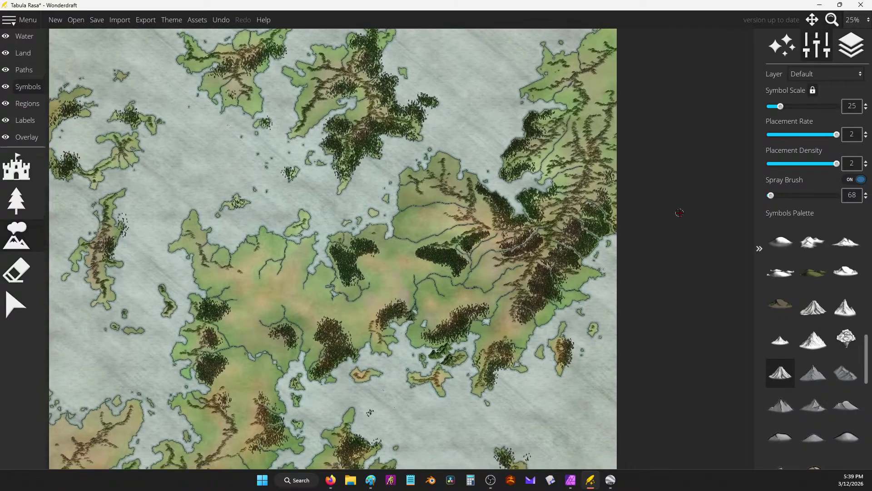
scroll(679, 213, down, 2)
scroll(679, 213, up, 1)
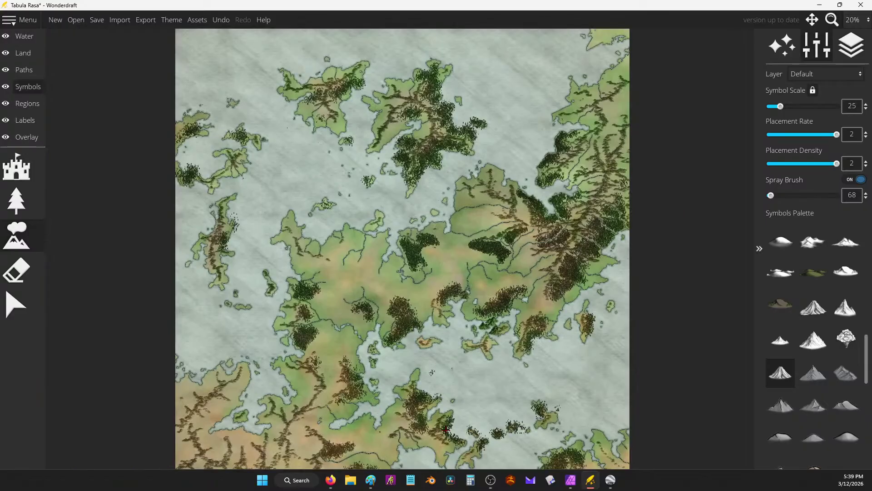
Switch to Paint and paste the captured screenshot of the map window onto the canvas.
click(371, 480)
key(ctrl+v)
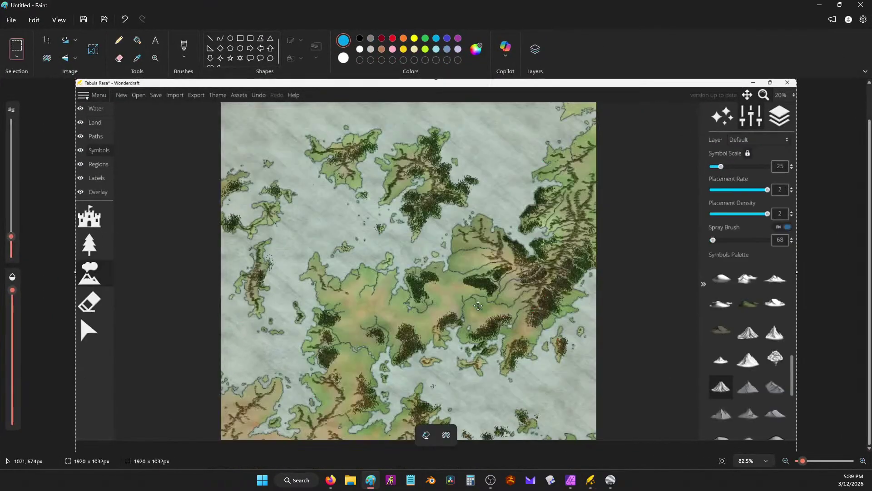
Trace the eastern and southwestern mountain ranges on the map screenshot with orange pencil lines.
click(119, 40)
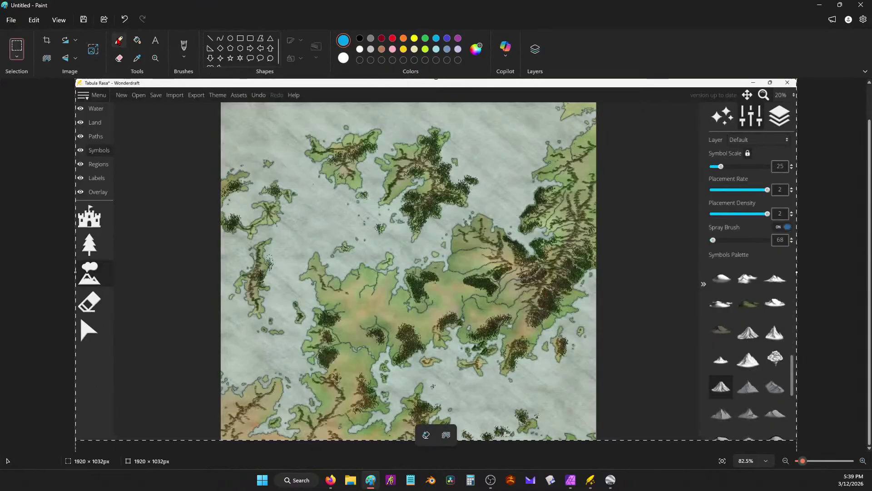
click(403, 39)
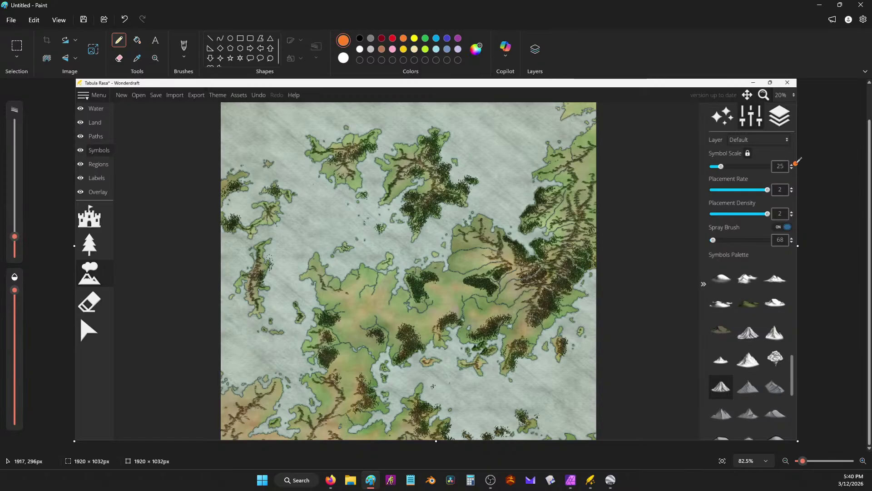
drag(596, 160, 527, 295)
mouse_move(478, 330)
mouse_down()
mouse_move(611, 261)
mouse_move(642, 234)
mouse_up()
key(ctrl+z)
click(557, 271)
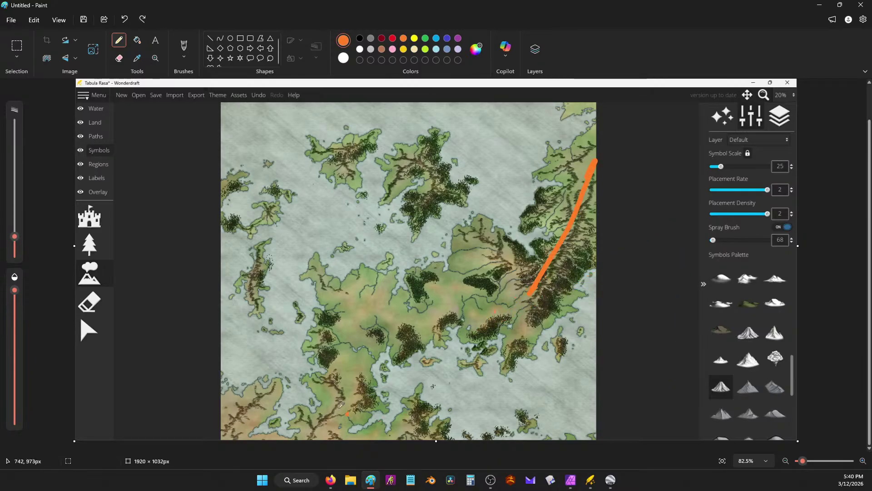
drag(259, 401, 236, 440)
drag(348, 406, 334, 439)
click(454, 266)
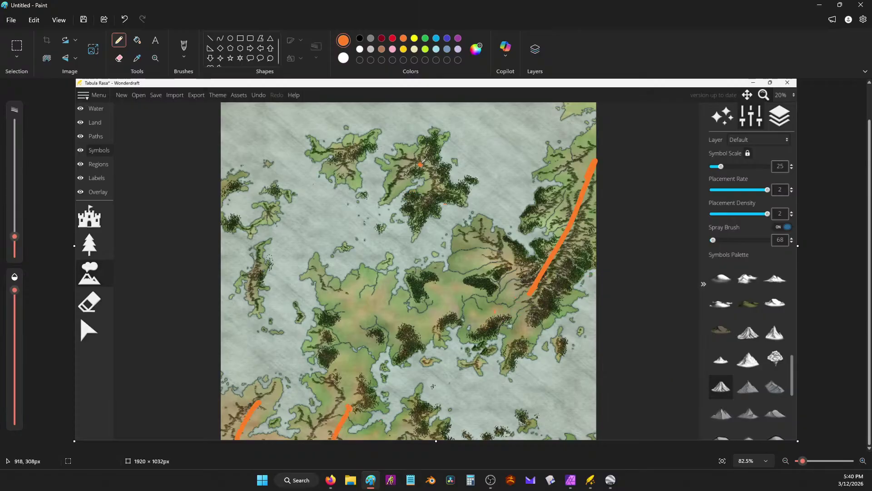
Paste a fresh copy of the map screenshot and move it up to cover the marked canvas.
key(ctrl+v)
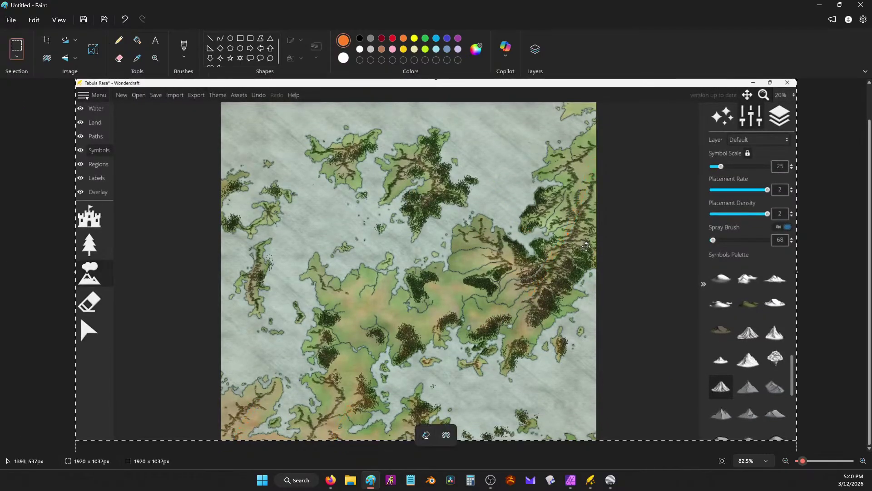
scroll(672, 214, up, 1)
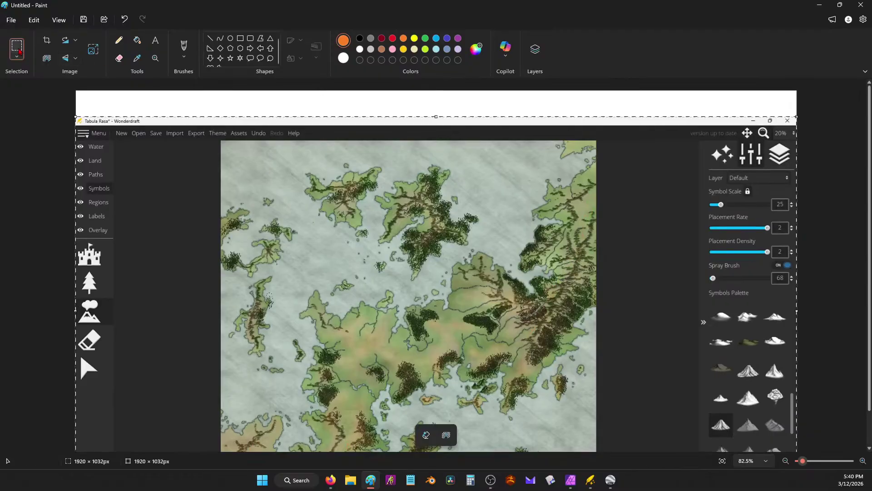
drag(181, 153, 188, 121)
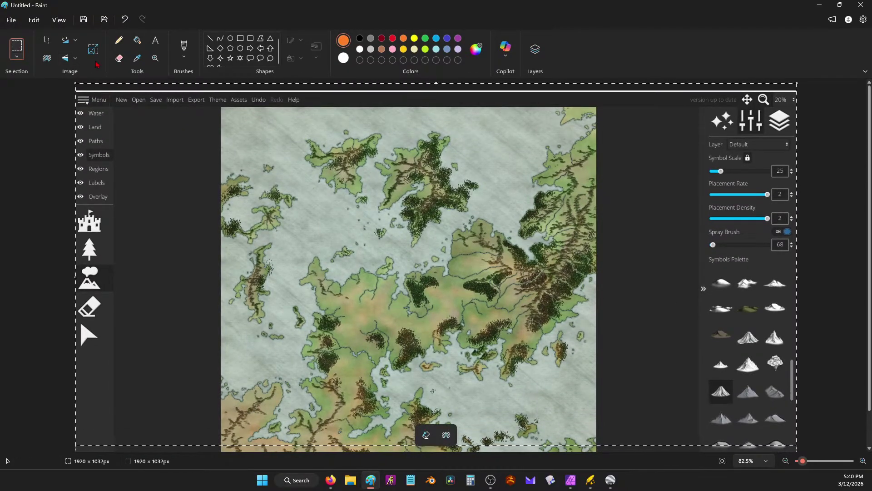
Draw one orange pencil line along the eastern mountain range and another along the southwestern range.
click(119, 40)
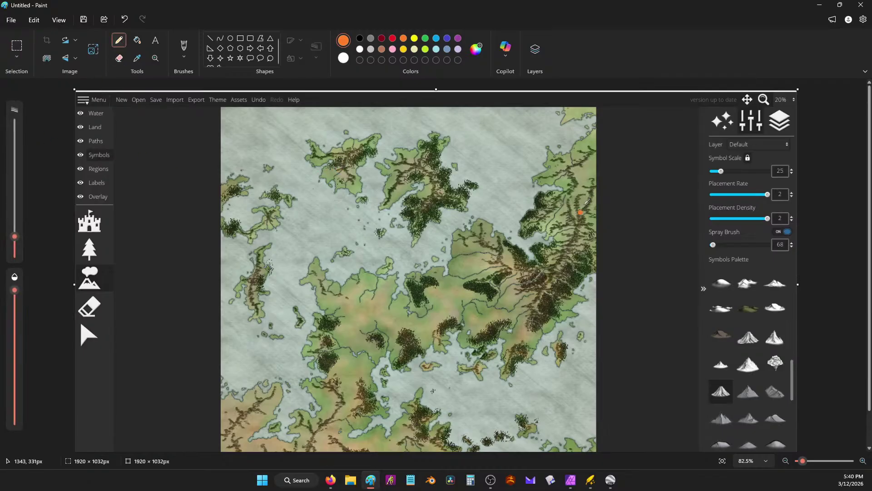
drag(590, 183, 544, 282)
drag(313, 449, 336, 400)
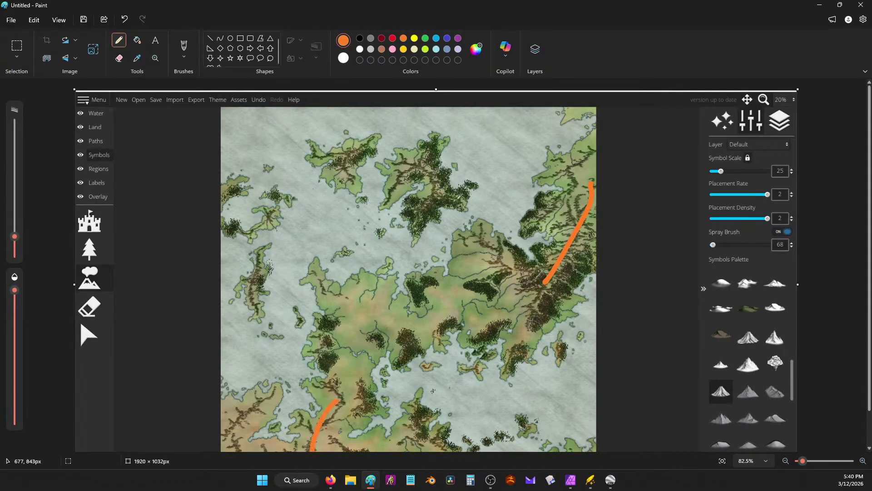
mouse_move(417, 215)
mouse_down()
mouse_move(414, 166)
mouse_move(394, 169)
mouse_up()
click(343, 156)
click(381, 164)
key(ctrl+z)
key(ctrl+z)
key(ctrl+z)
Draw an orange line across the southern sea with an arrow on each side, and a curved double-headed arrow over the northern islands.
mouse_move(416, 381)
mouse_down()
mouse_move(590, 398)
mouse_move(554, 410)
mouse_move(577, 429)
mouse_up()
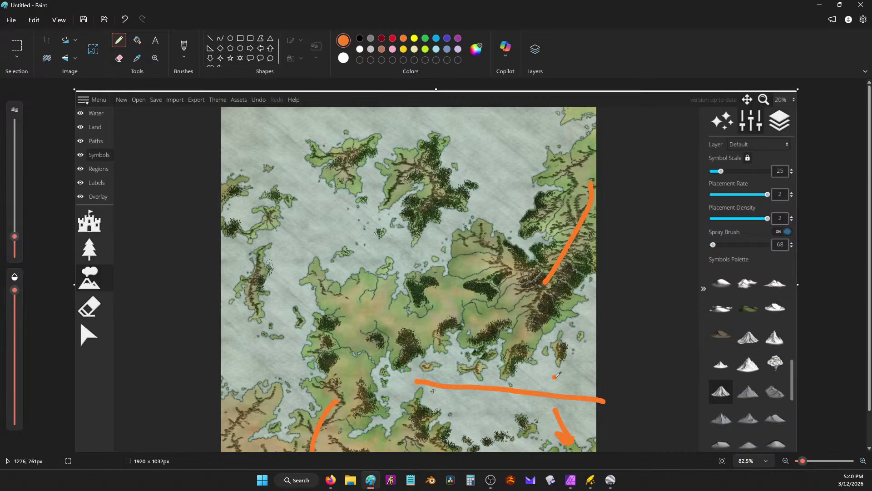
mouse_move(541, 362)
mouse_down()
mouse_move(555, 386)
mouse_move(555, 373)
mouse_up()
click(425, 133)
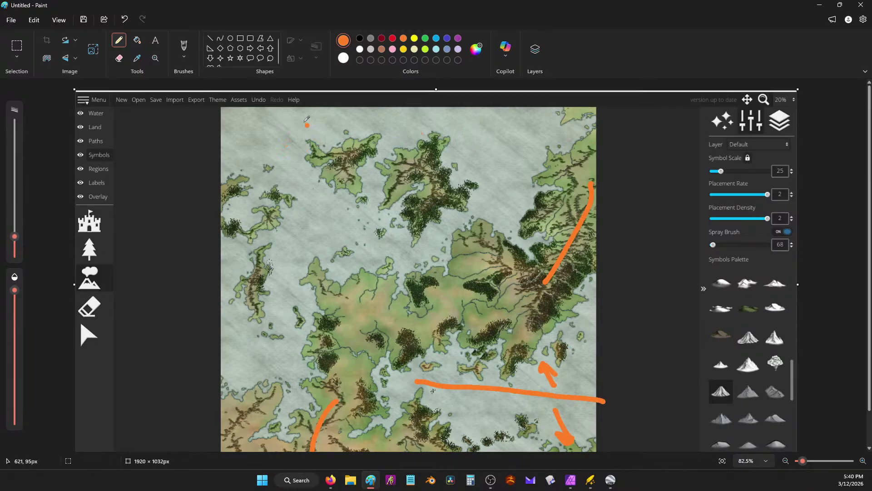
mouse_move(298, 116)
mouse_down()
mouse_move(308, 134)
mouse_move(300, 128)
mouse_move(325, 121)
mouse_move(439, 124)
mouse_move(488, 173)
mouse_move(499, 163)
mouse_move(490, 188)
mouse_up()
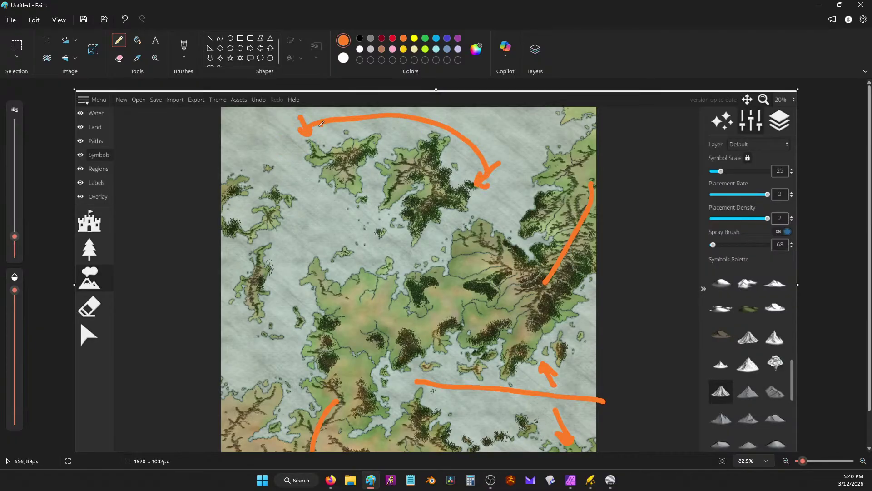
Draw orange arrows pointing at the northwestern island, the western islands and the northeastern coast.
mouse_move(321, 134)
mouse_down()
mouse_move(323, 147)
mouse_move(303, 145)
mouse_up()
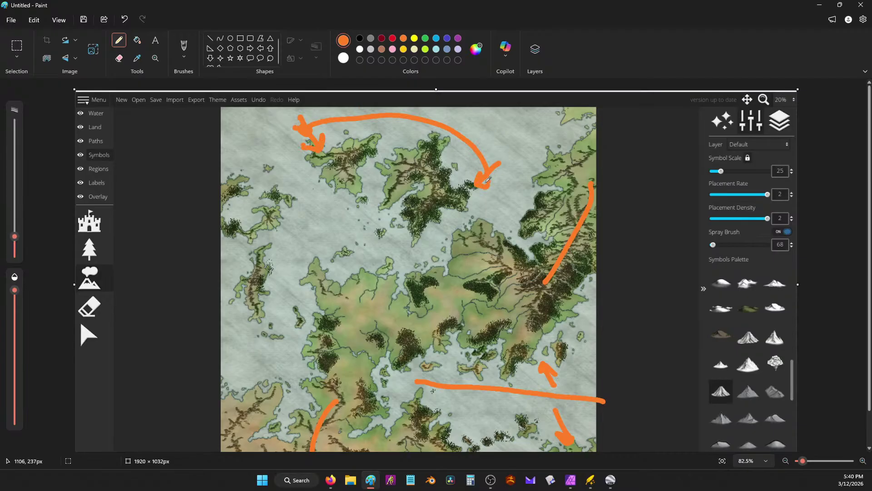
drag(248, 143, 263, 186)
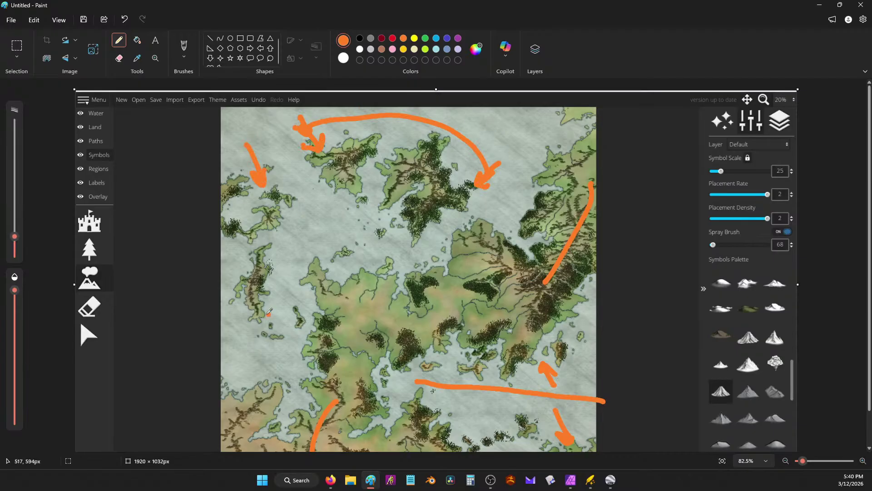
drag(214, 257, 239, 272)
drag(532, 118, 544, 142)
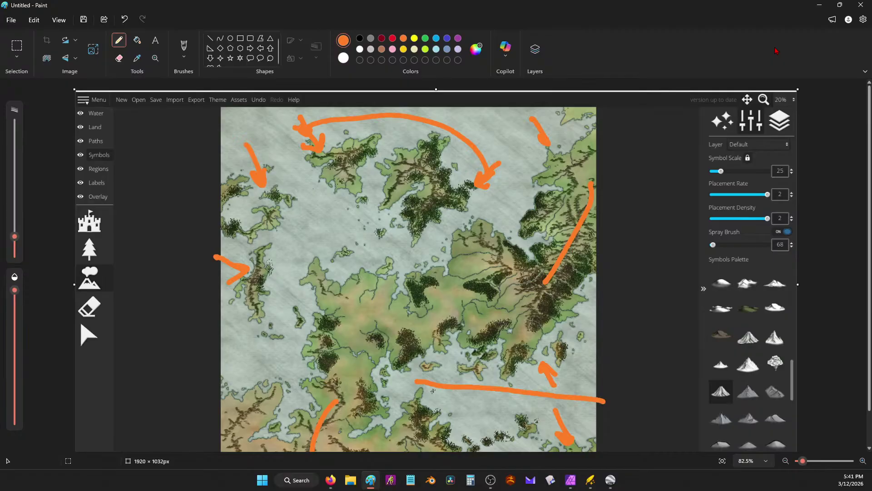
Try to mark the southeastern peninsula of the large northern island with short orange strokes.
scroll(428, 179, up, 5)
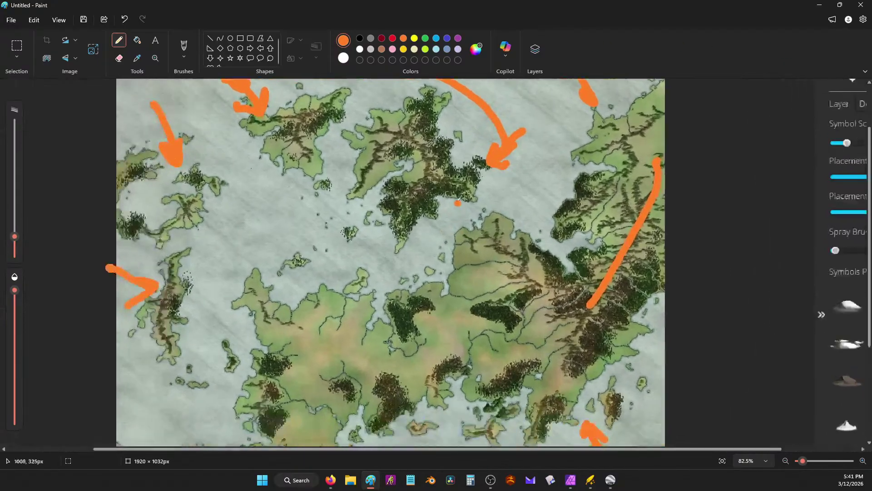
drag(427, 179, 456, 179)
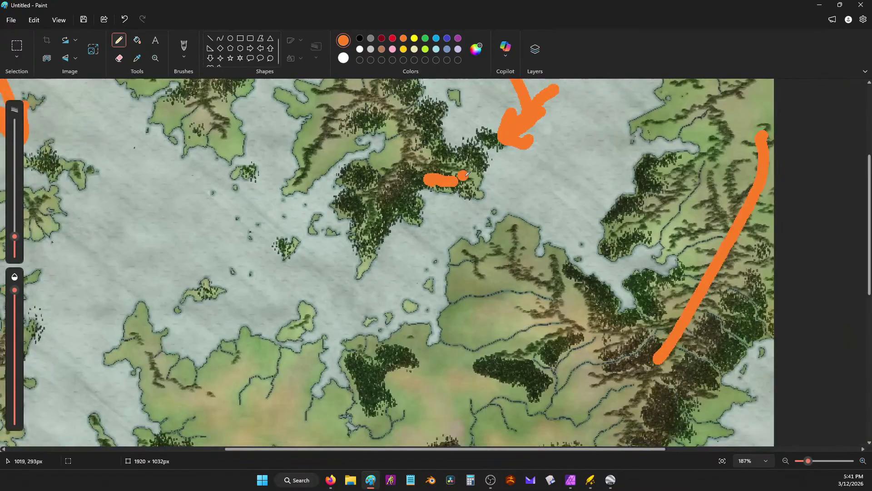
click(491, 179)
click(535, 167)
scroll(538, 167, down, 3)
key(ctrl+z)
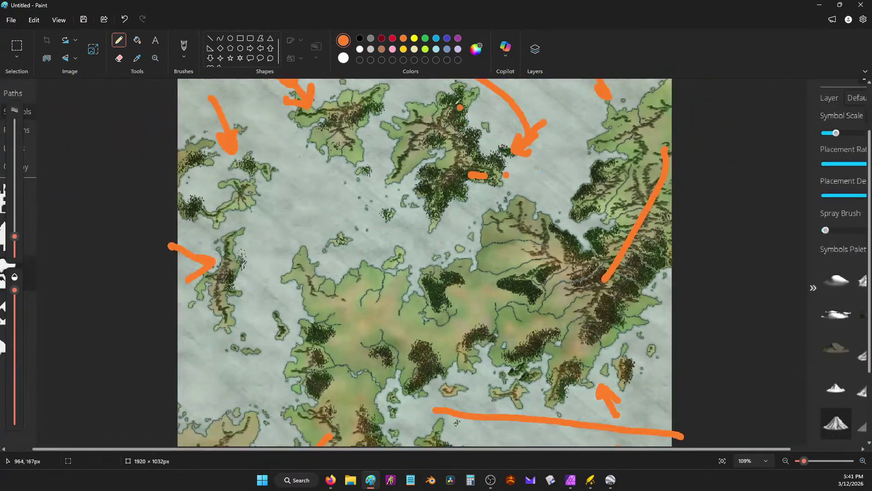
Circle the two northern islands in orange, and undo the circles.
mouse_move(457, 105)
mouse_down()
mouse_move(403, 80)
mouse_move(473, 185)
mouse_up()
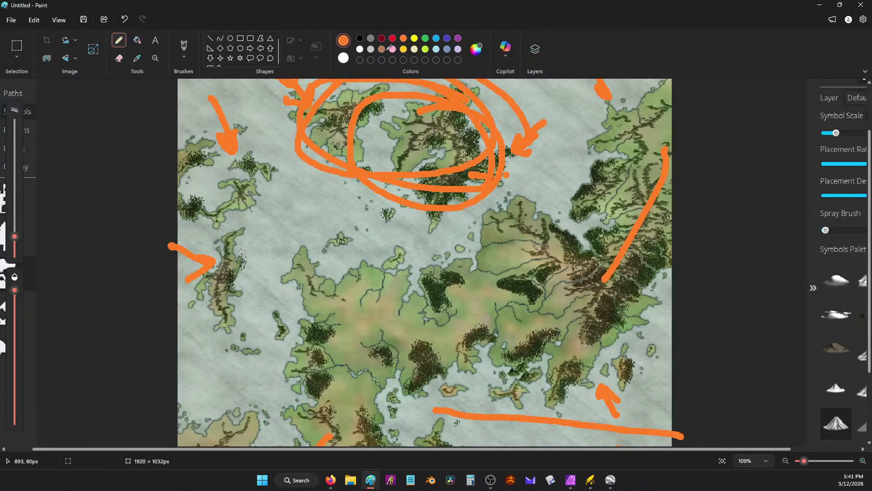
key(ctrl+z)
mouse_move(629, 185)
mouse_down()
mouse_move(556, 273)
mouse_move(605, 168)
mouse_up()
key(ctrl+z)
click(575, 109)
key(ctrl+z)
key(ctrl+z)
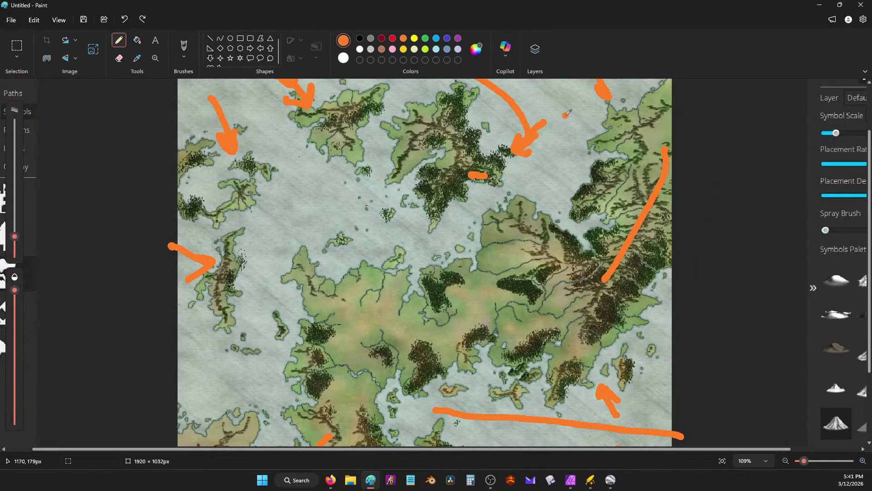
click(608, 256)
drag(661, 326, 299, 109)
drag(450, 80, 639, 288)
click(638, 169)
key(ctrl+z)
key(ctrl+z)
key(ctrl+z)
click(624, 112)
Draw a long double-headed orange arrow from the northwestern island to the eastern mountain range.
mouse_move(294, 124)
mouse_down()
mouse_move(486, 176)
mouse_move(668, 281)
mouse_move(634, 236)
mouse_move(647, 275)
mouse_up()
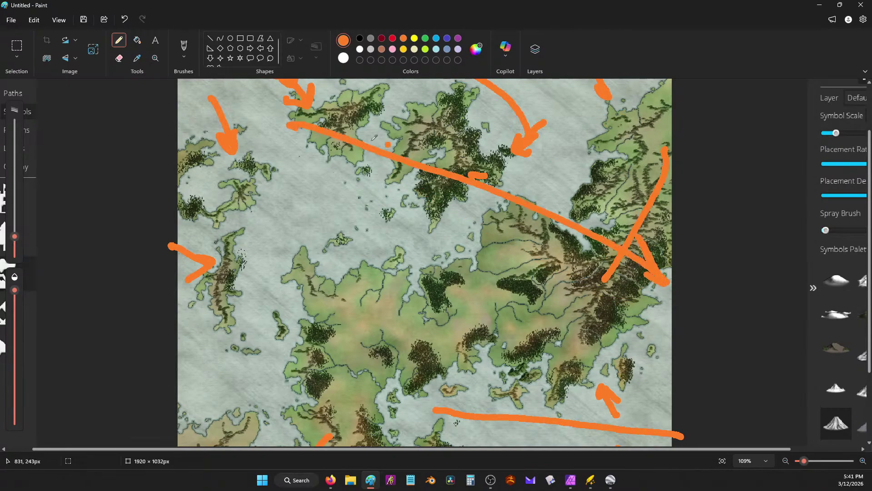
mouse_move(331, 175)
mouse_down()
mouse_move(311, 126)
mouse_move(380, 127)
mouse_up()
click(506, 346)
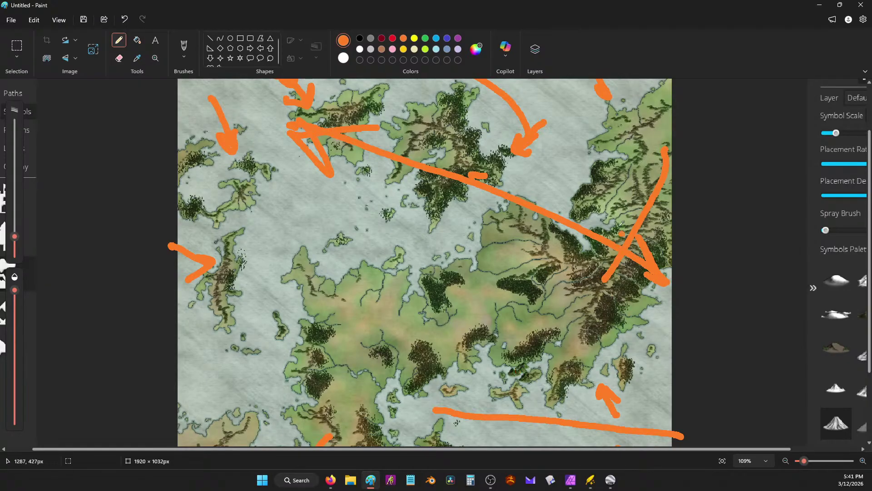
Undo the diagonal arrow and the earlier island and coast arrows, back to the curved double-headed arrow.
scroll(227, 230, down, 2)
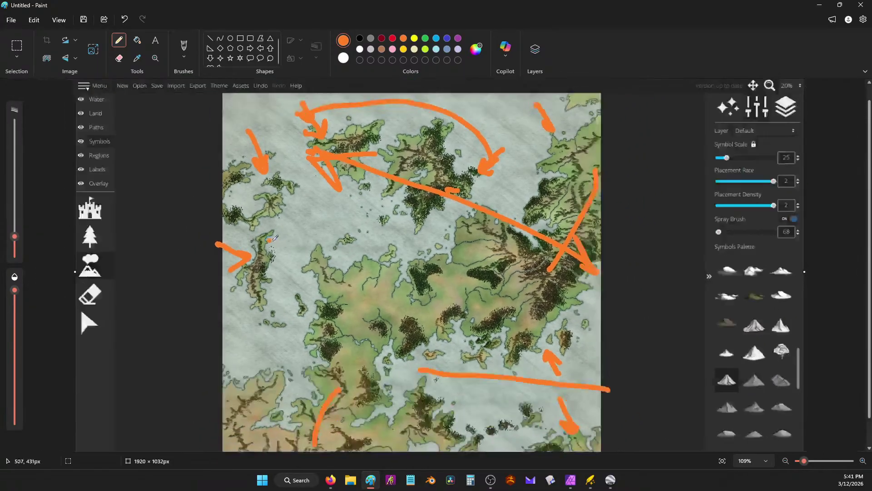
key(ctrl+z)
scroll(539, 327, down, 1)
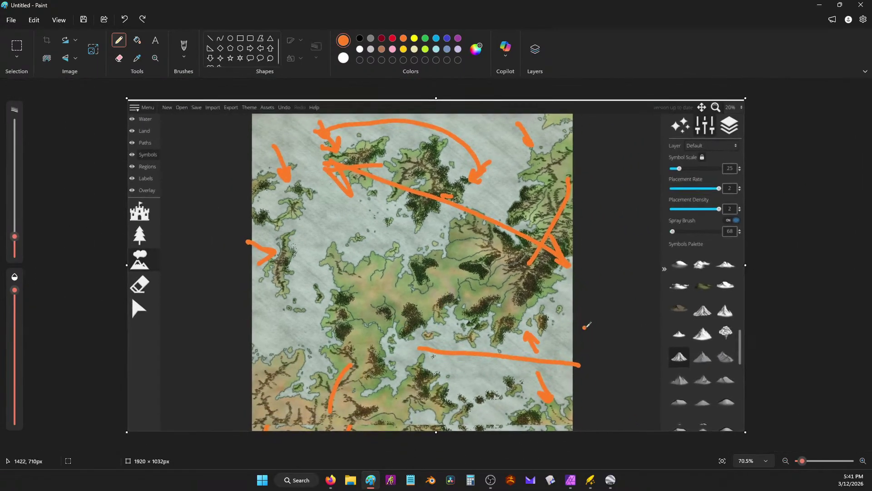
key(ctrl+z)
key(ctrl+z)
key(ctrl+z)
key(ctrl+z)
key(ctrl+z)
key(ctrl+z)
key(ctrl+z)
key(ctrl+z)
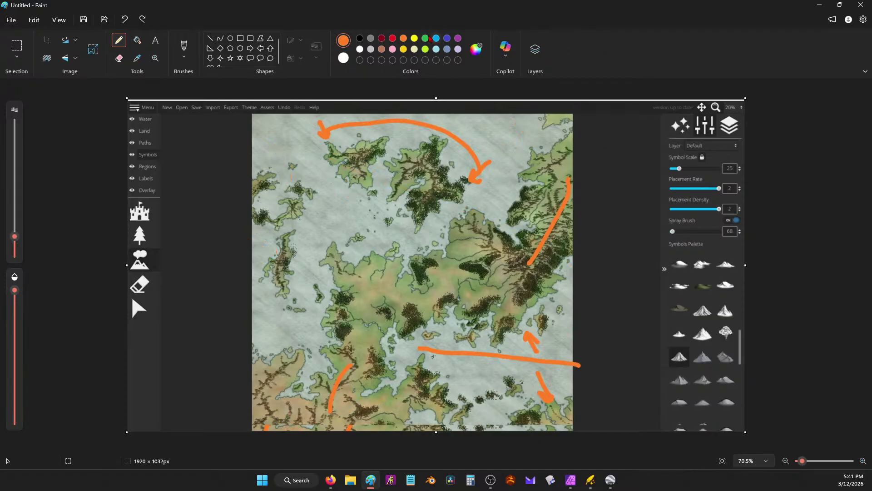
Letter the map regions in red: A on the northern islands, B in the east, C in the northwest, D in the southwest.
click(394, 39)
drag(372, 184, 415, 189)
drag(369, 167, 407, 167)
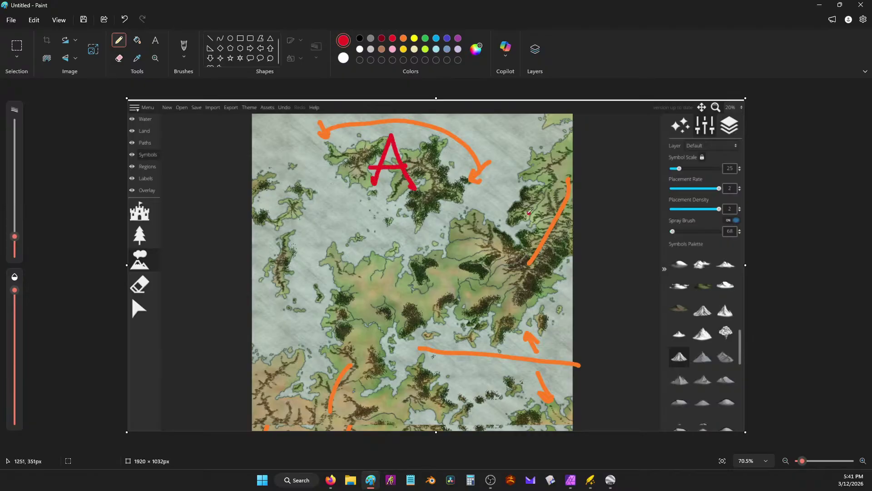
mouse_move(508, 192)
mouse_down()
mouse_move(524, 212)
mouse_move(508, 234)
mouse_up()
drag(514, 202, 515, 232)
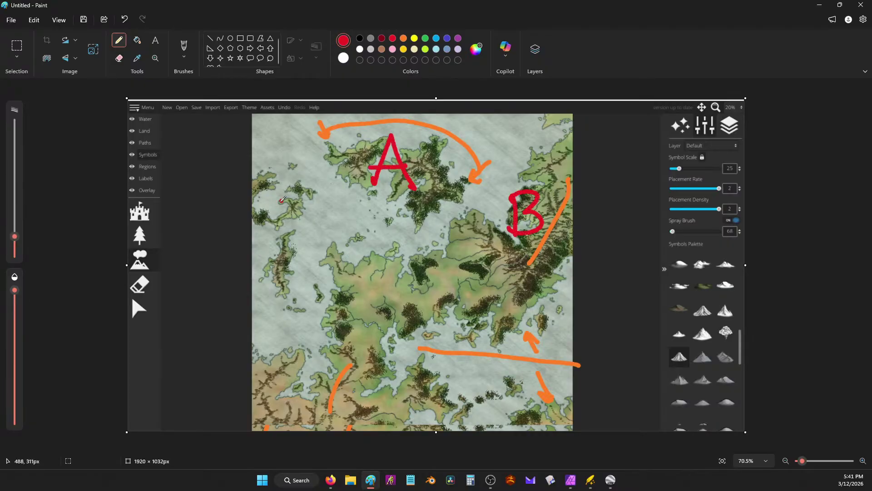
mouse_move(302, 194)
mouse_down()
mouse_move(269, 223)
mouse_move(313, 233)
mouse_move(271, 204)
mouse_move(302, 194)
mouse_up()
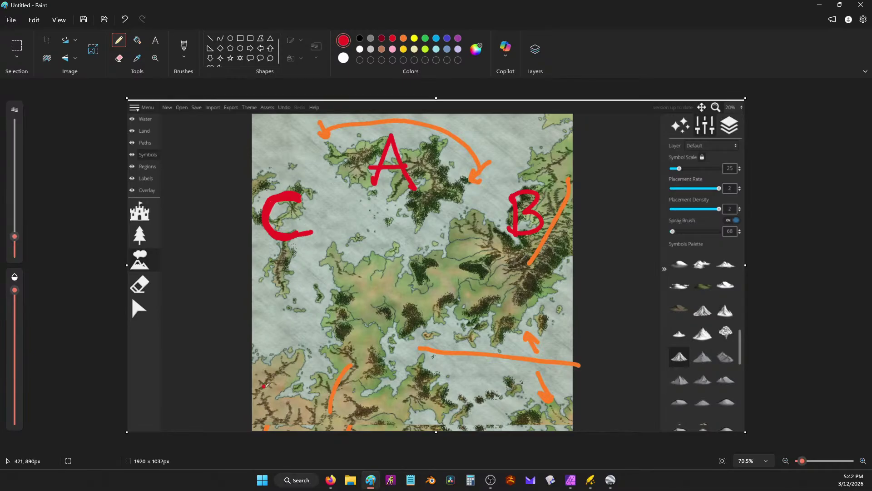
drag(265, 388, 272, 418)
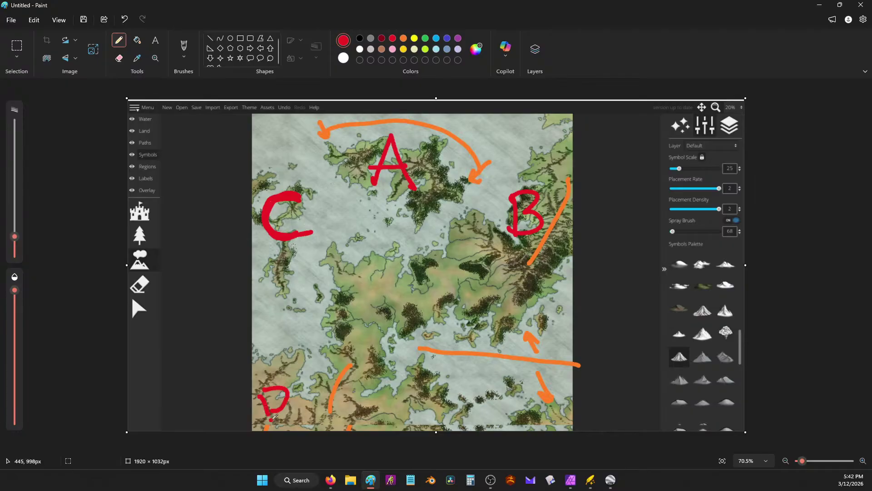
Write the numbers 1, 2, 3 and 4 in red beside the letters A, B, C and D respectively.
drag(428, 132, 430, 148)
drag(533, 145, 565, 154)
mouse_move(265, 162)
mouse_down()
mouse_move(275, 155)
mouse_move(291, 164)
mouse_up()
mouse_move(262, 323)
mouse_down()
mouse_move(279, 332)
mouse_move(282, 348)
mouse_up()
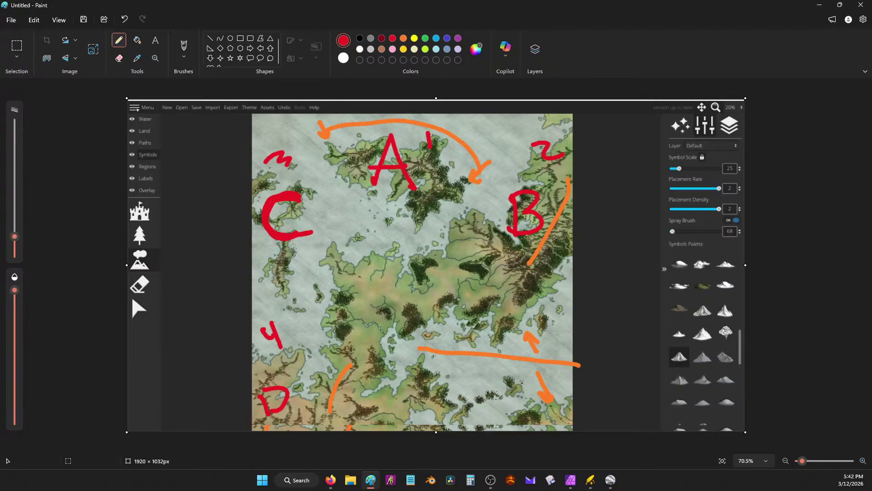
Switch to Wonderdraft and erase the trees spilling over the large northern island's southern coasts and the nearby islet, using a size 38 trees-only eraser.
click(624, 473)
click(590, 479)
scroll(437, 169, up, 5)
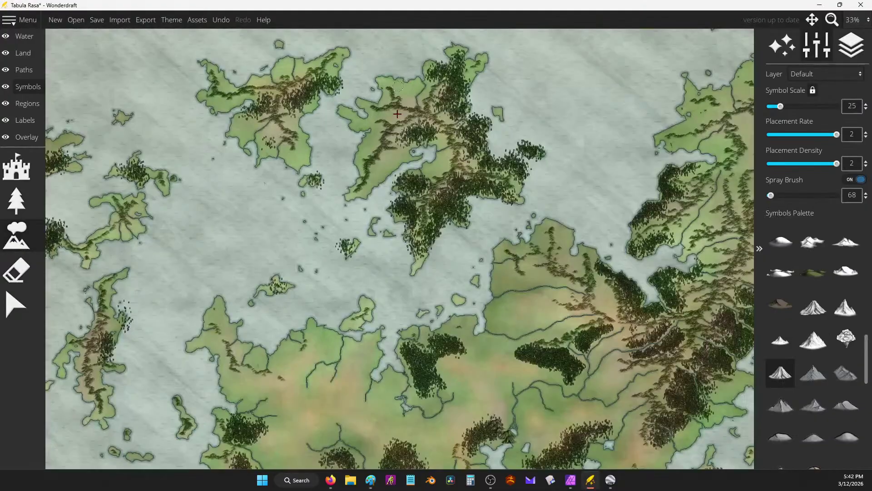
click(16, 270)
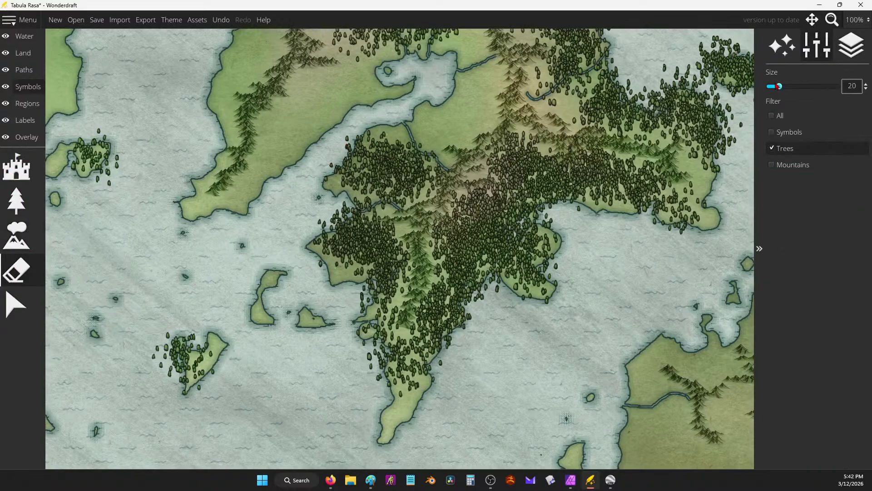
mouse_move(345, 137)
mouse_down()
mouse_move(336, 156)
mouse_move(361, 133)
mouse_move(324, 181)
mouse_move(324, 228)
mouse_move(377, 208)
mouse_move(343, 216)
mouse_move(317, 241)
mouse_move(359, 304)
mouse_move(367, 280)
mouse_move(386, 285)
mouse_move(366, 306)
mouse_move(363, 340)
mouse_move(381, 330)
mouse_move(374, 364)
mouse_move(386, 409)
mouse_move(228, 377)
mouse_move(207, 334)
mouse_move(201, 356)
mouse_move(188, 338)
mouse_move(162, 348)
mouse_move(180, 367)
mouse_move(167, 349)
mouse_move(179, 381)
mouse_move(222, 373)
mouse_up()
mouse_move(639, 341)
mouse_down()
mouse_move(597, 312)
mouse_move(535, 311)
mouse_move(497, 278)
mouse_move(475, 300)
mouse_move(472, 289)
mouse_move(461, 292)
mouse_move(463, 316)
mouse_move(425, 397)
mouse_move(361, 318)
mouse_move(357, 294)
mouse_move(404, 246)
mouse_up()
mouse_move(553, 214)
mouse_down()
mouse_move(521, 222)
mouse_move(506, 237)
mouse_move(556, 239)
mouse_move(543, 266)
mouse_move(576, 250)
mouse_up()
mouse_move(643, 211)
mouse_down()
mouse_move(656, 223)
mouse_move(695, 223)
mouse_move(704, 197)
mouse_up()
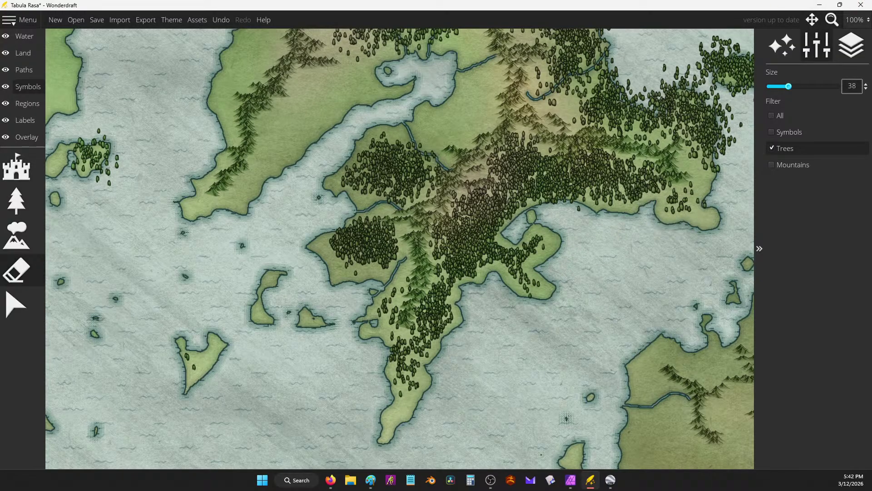
Switch back to Paint and draw a large red Roman numeral II in the sea above the letter C.
click(590, 480)
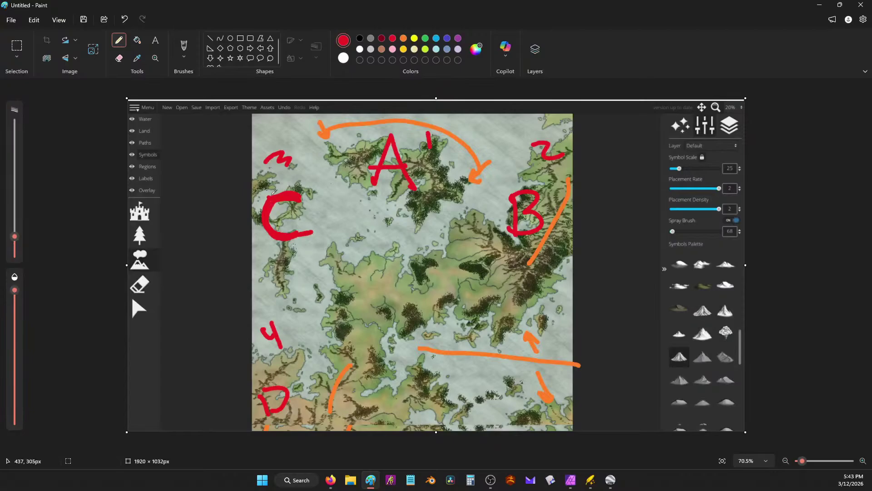
mouse_move(270, 130)
mouse_down()
mouse_move(272, 154)
mouse_move(287, 152)
mouse_up()
drag(234, 131, 285, 120)
drag(249, 164, 320, 143)
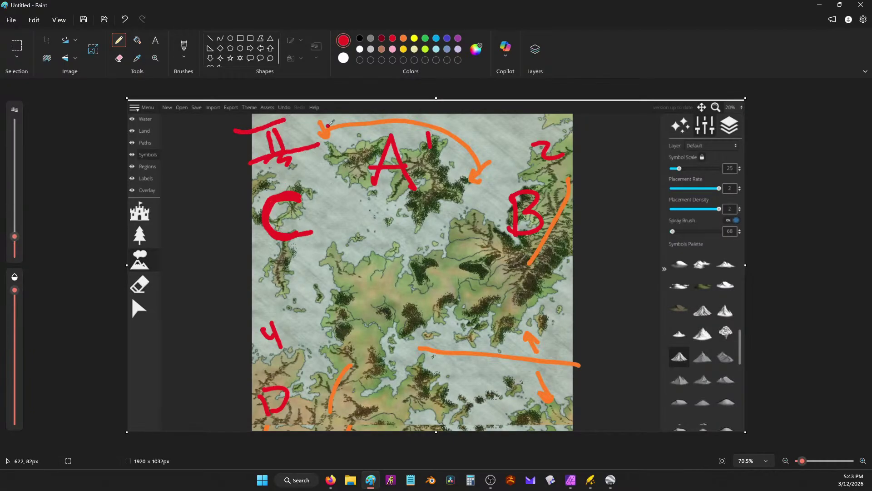
Draw a large red loop around II, C and A, and an overlapping red loop around A and B.
mouse_move(409, 131)
mouse_down()
mouse_move(372, 120)
mouse_move(475, 195)
mouse_up()
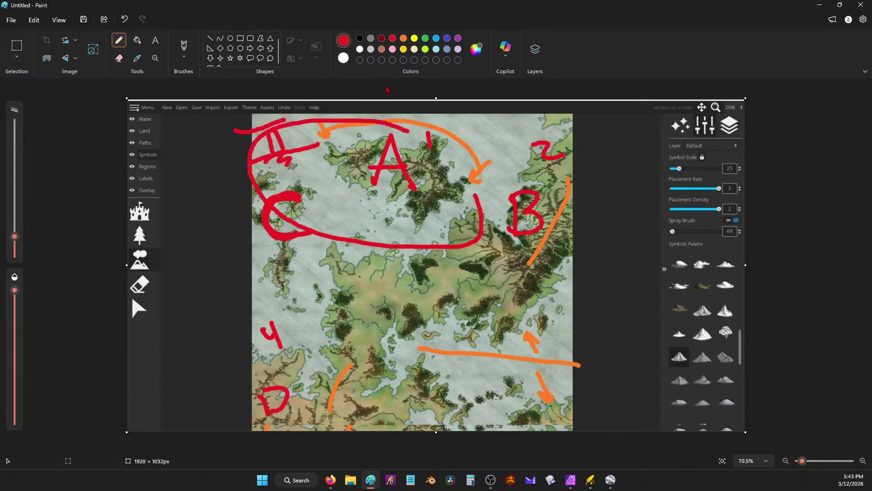
mouse_move(578, 146)
mouse_down()
mouse_move(495, 113)
mouse_move(608, 186)
mouse_up()
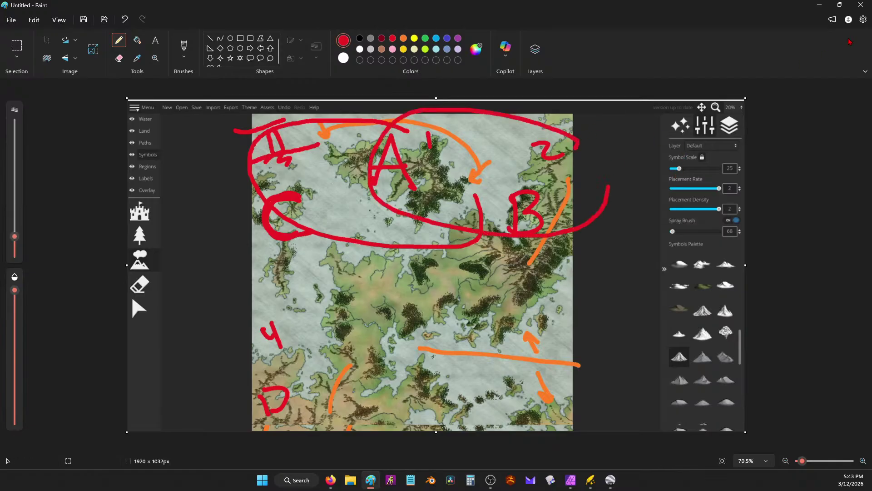
click(819, 5)
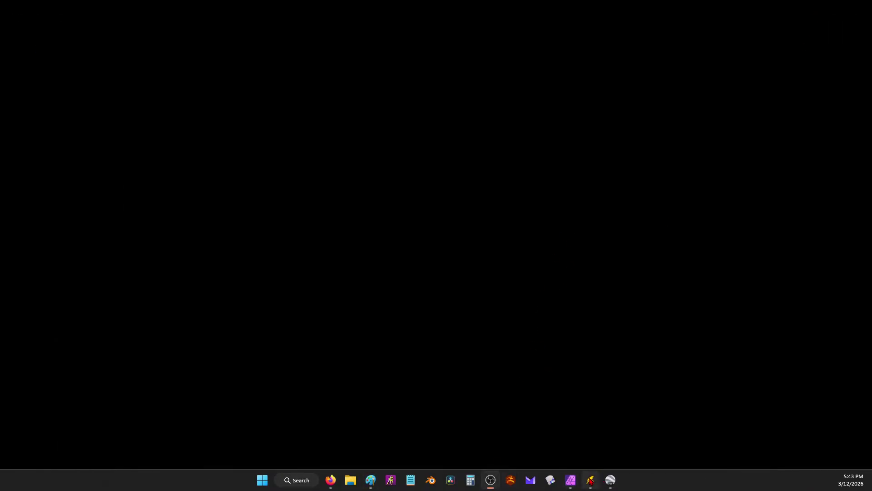
Switch to Wonderdraft and erase trees spilling off the northwestern island's eastern peninsula and the small islet south of that island.
click(590, 480)
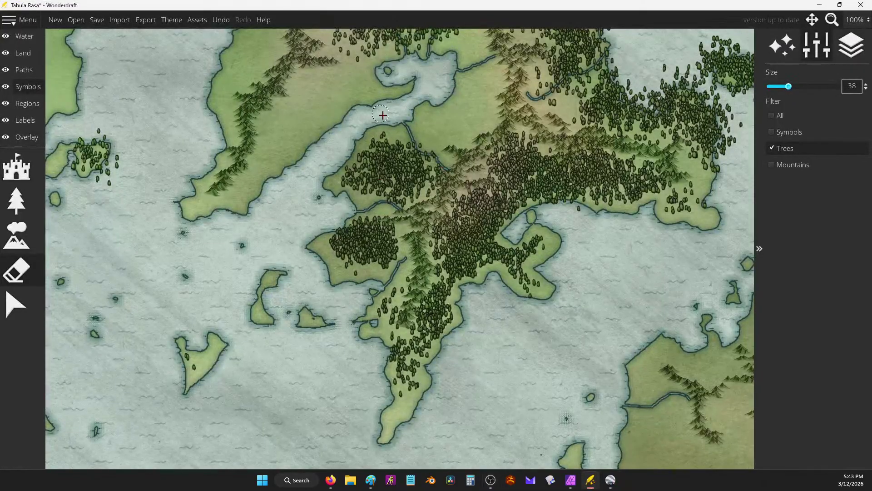
scroll(402, 159, down, 3)
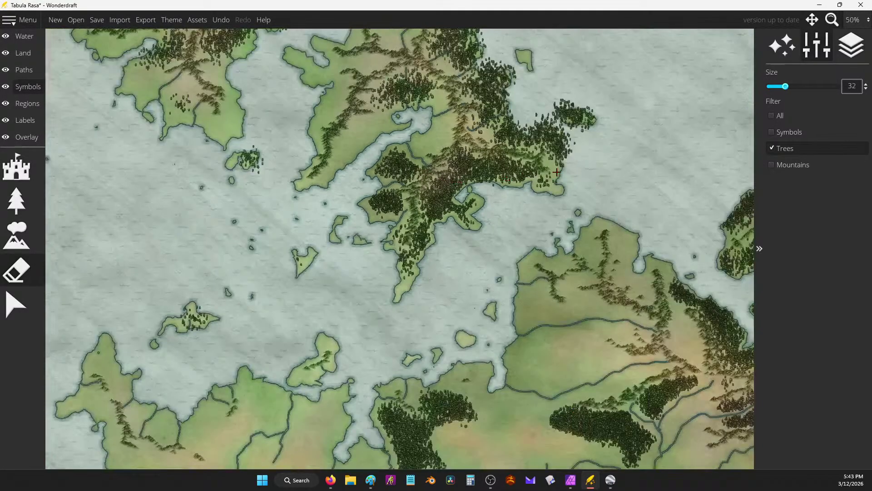
drag(556, 172, 597, 276)
scroll(423, 123, up, 1)
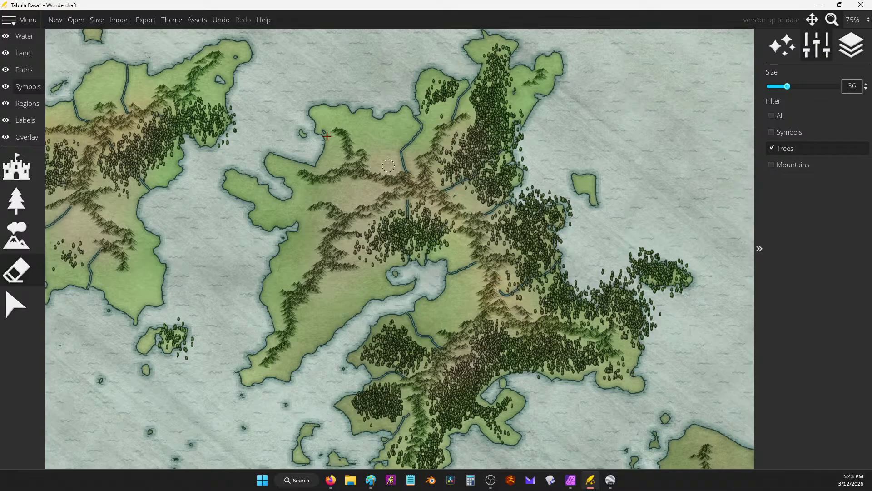
mouse_move(327, 135)
mouse_down()
mouse_move(258, 96)
mouse_move(229, 120)
mouse_move(224, 146)
mouse_move(198, 143)
mouse_move(186, 132)
mouse_move(179, 163)
mouse_up()
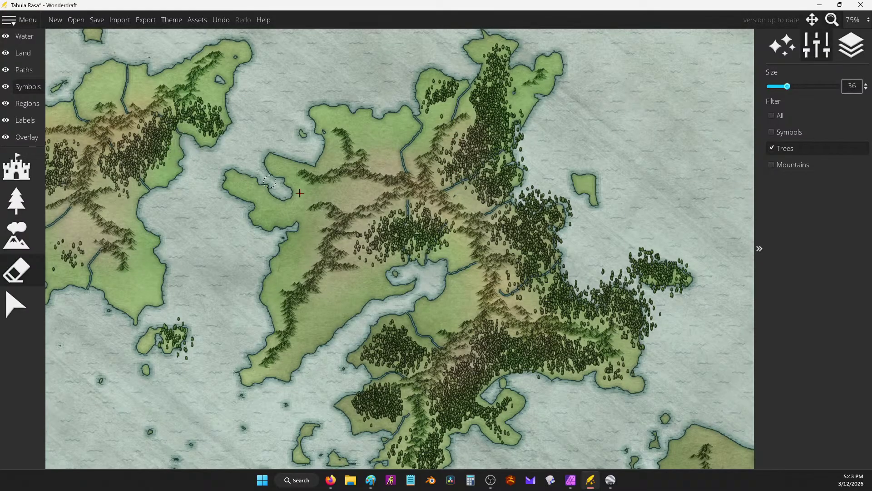
scroll(550, 176, down, 1)
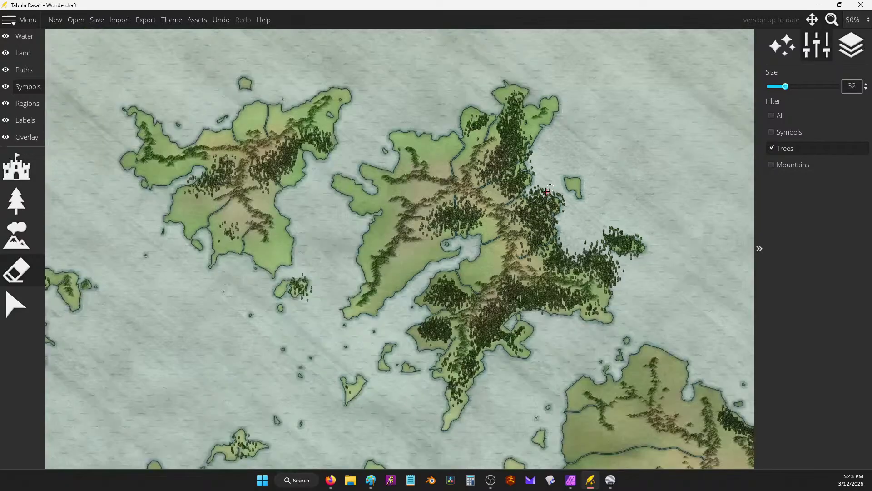
scroll(264, 277, up, 2)
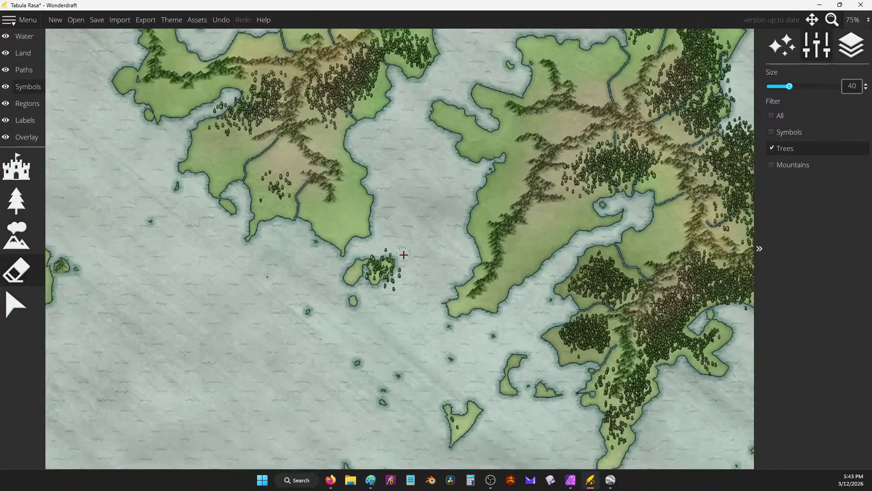
mouse_move(402, 274)
mouse_down()
mouse_move(387, 249)
mouse_move(360, 252)
mouse_move(382, 255)
mouse_move(381, 293)
mouse_move(357, 274)
mouse_move(373, 289)
mouse_up()
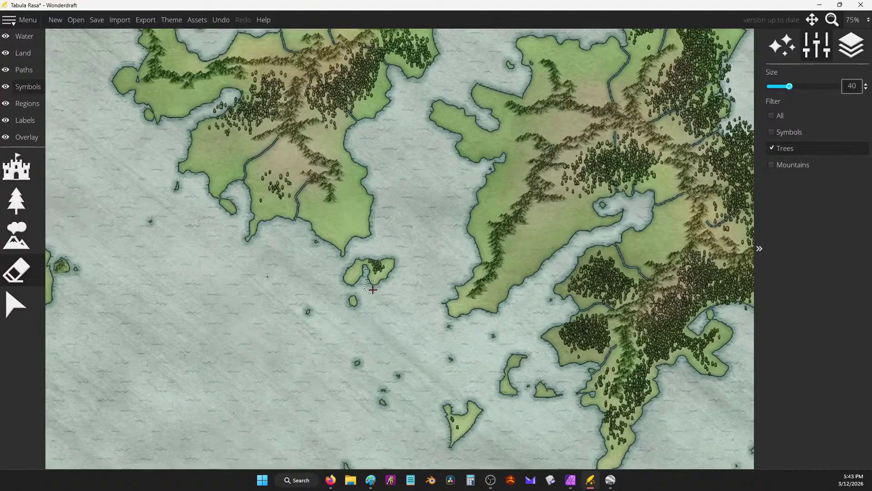
Erase the trees spilling over the northern coast of the forested western island, using a size 40 trees-only eraser.
key(Left)
key(Left)
key(Left)
key(Left)
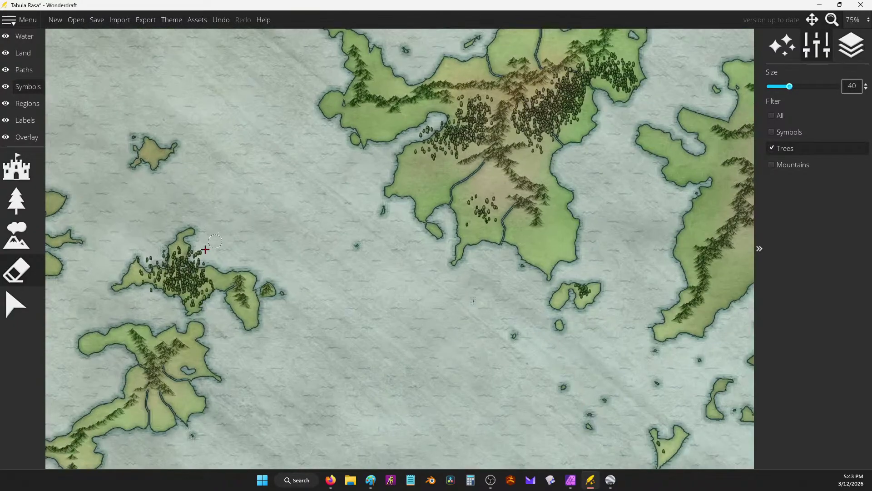
mouse_move(205, 249)
mouse_down()
mouse_move(186, 266)
mouse_move(207, 268)
mouse_move(187, 270)
mouse_move(193, 258)
mouse_move(167, 251)
mouse_move(141, 281)
mouse_move(169, 235)
mouse_up()
scroll(168, 235, down, 4)
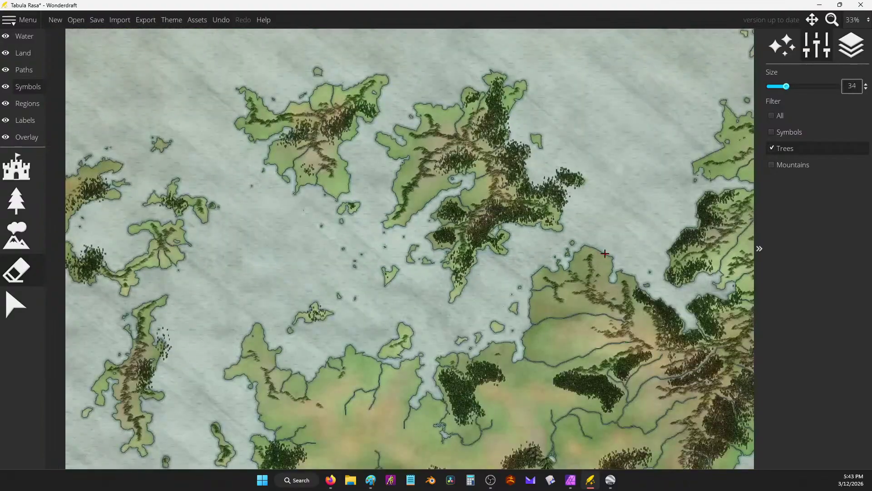
Erase the trees spilling into the sea along the large northern island's eastern coast and around the islet beside it.
drag(604, 253, 524, 199)
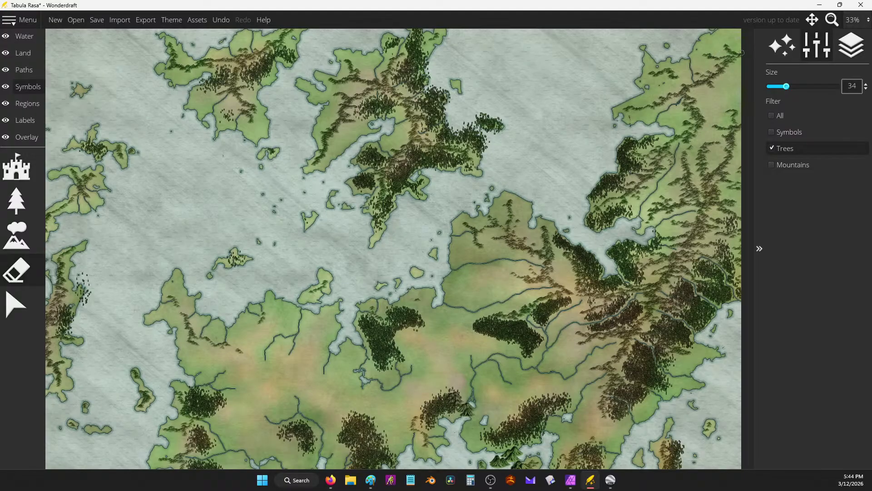
scroll(454, 122, up, 4)
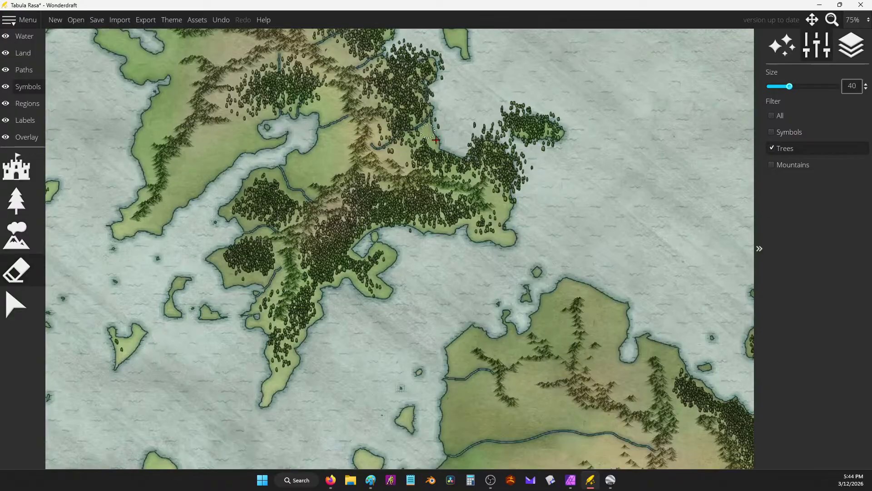
mouse_move(446, 149)
mouse_down()
mouse_move(481, 162)
mouse_move(475, 148)
mouse_move(460, 157)
mouse_move(483, 136)
mouse_move(497, 137)
mouse_move(517, 162)
mouse_move(520, 204)
mouse_move(512, 180)
mouse_move(517, 152)
mouse_move(532, 169)
mouse_move(526, 160)
mouse_move(529, 180)
mouse_move(508, 149)
mouse_move(471, 131)
mouse_move(520, 109)
mouse_move(549, 112)
mouse_move(499, 131)
mouse_move(529, 145)
mouse_move(566, 137)
mouse_move(545, 115)
mouse_up()
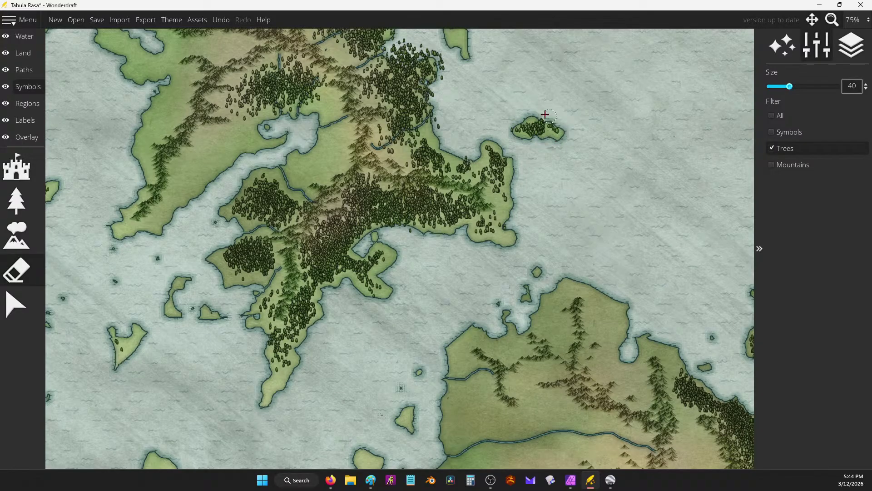
mouse_move(491, 94)
mouse_down()
mouse_move(429, 77)
mouse_move(420, 85)
mouse_move(431, 114)
mouse_move(445, 59)
mouse_move(395, 48)
mouse_move(368, 63)
mouse_move(439, 61)
mouse_move(390, 65)
mouse_move(433, 125)
mouse_move(402, 135)
mouse_move(412, 135)
mouse_up()
mouse_move(454, 158)
mouse_down()
mouse_move(460, 182)
mouse_move(412, 177)
mouse_move(404, 197)
mouse_move(408, 180)
mouse_move(393, 197)
mouse_move(389, 176)
mouse_move(370, 162)
mouse_move(344, 181)
mouse_move(305, 231)
mouse_move(280, 304)
mouse_up()
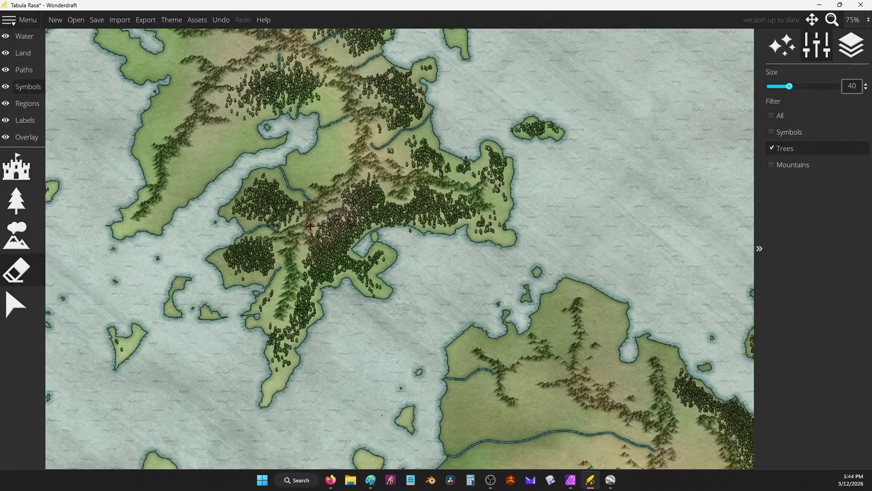
Clear trees along the large northern island's rivers, around its central bay and in the forest on its northeastern side.
mouse_move(287, 236)
mouse_down()
mouse_move(240, 241)
mouse_move(217, 254)
mouse_up()
mouse_move(274, 55)
mouse_down()
mouse_move(304, 57)
mouse_move(323, 72)
mouse_move(329, 88)
mouse_move(315, 109)
mouse_move(273, 112)
mouse_move(283, 105)
mouse_move(276, 53)
mouse_move(290, 78)
mouse_move(275, 73)
mouse_move(274, 59)
mouse_move(277, 113)
mouse_move(300, 106)
mouse_up()
key(ctrl+z)
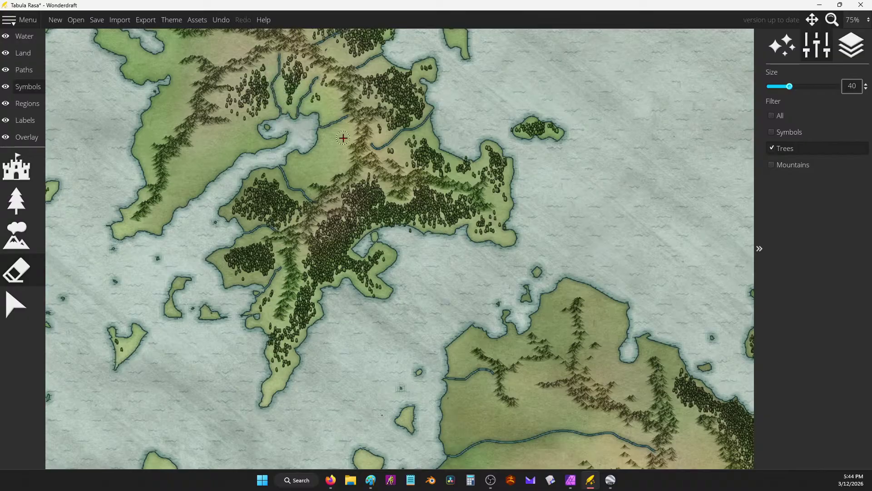
scroll(381, 150, down, 1)
drag(393, 156, 426, 291)
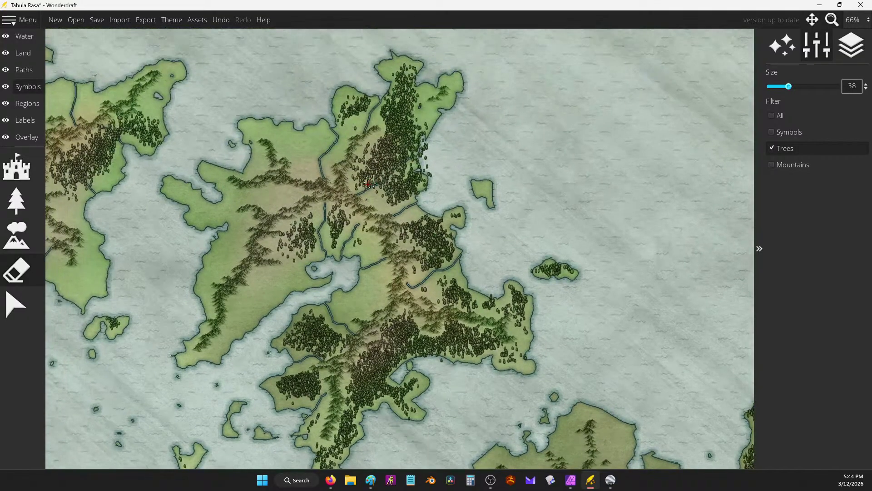
mouse_move(363, 184)
mouse_down()
mouse_move(424, 138)
mouse_move(415, 160)
mouse_up()
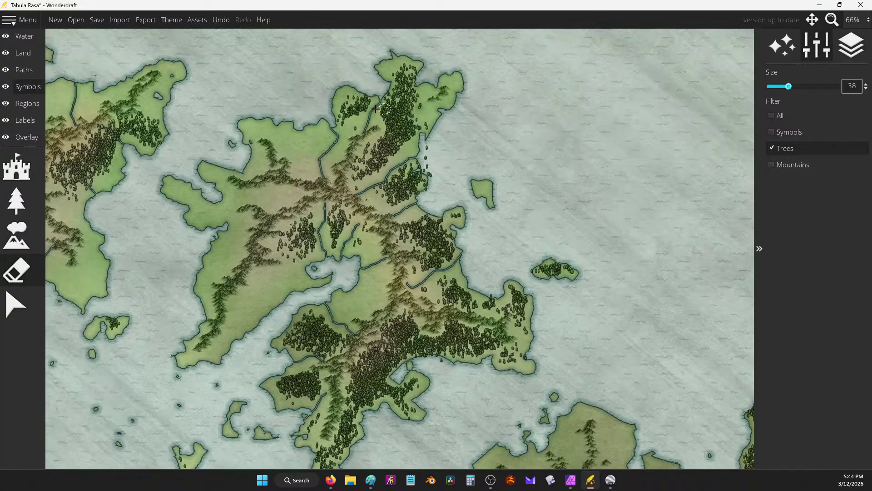
Erase the trees covering the northwestern island's eastern river and thin out the small tree patch in its south.
mouse_move(230, 118)
mouse_down()
mouse_move(298, 132)
mouse_move(375, 132)
mouse_move(332, 118)
mouse_move(340, 137)
mouse_up()
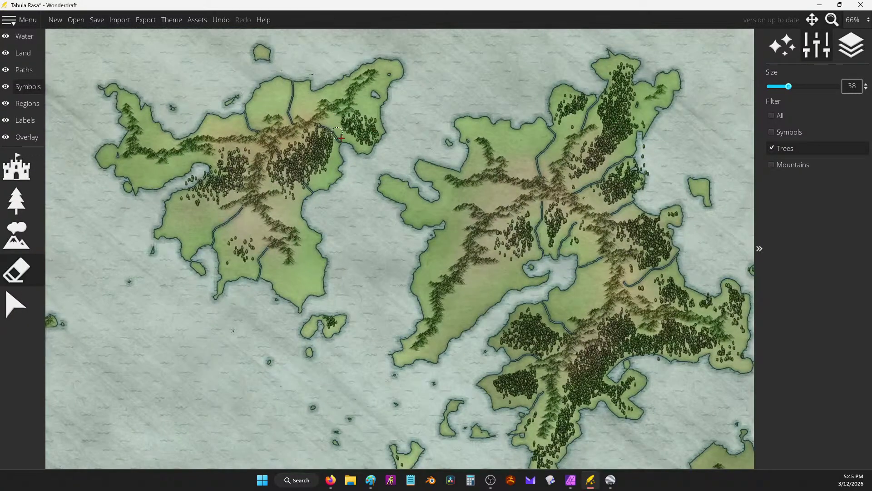
mouse_move(313, 190)
mouse_down()
mouse_move(291, 178)
mouse_move(282, 160)
mouse_move(304, 183)
mouse_up()
mouse_move(307, 227)
mouse_down()
mouse_move(387, 210)
mouse_move(314, 218)
mouse_move(326, 232)
mouse_up()
scroll(479, 161, down, 3)
drag(523, 168, 526, 164)
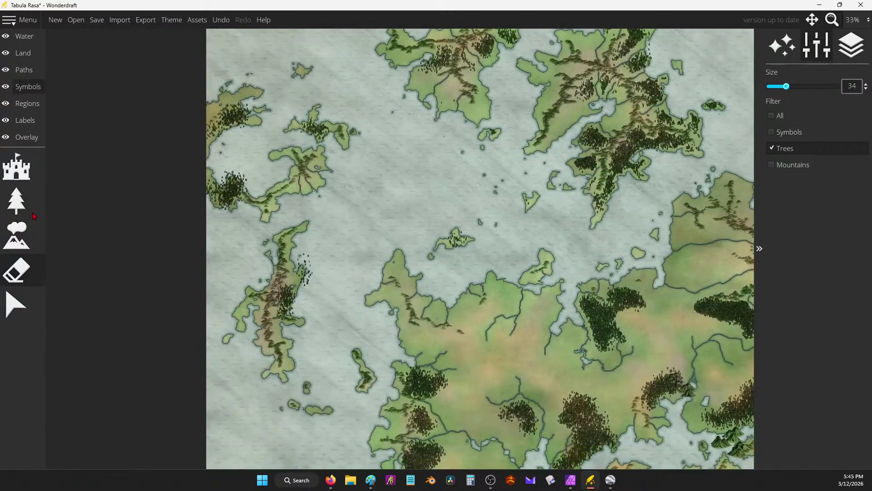
Try to raise a new island in the open sea east of the western islands with a size 124 landmass brush, roughness 0.51.
click(23, 52)
scroll(417, 223, up, 3)
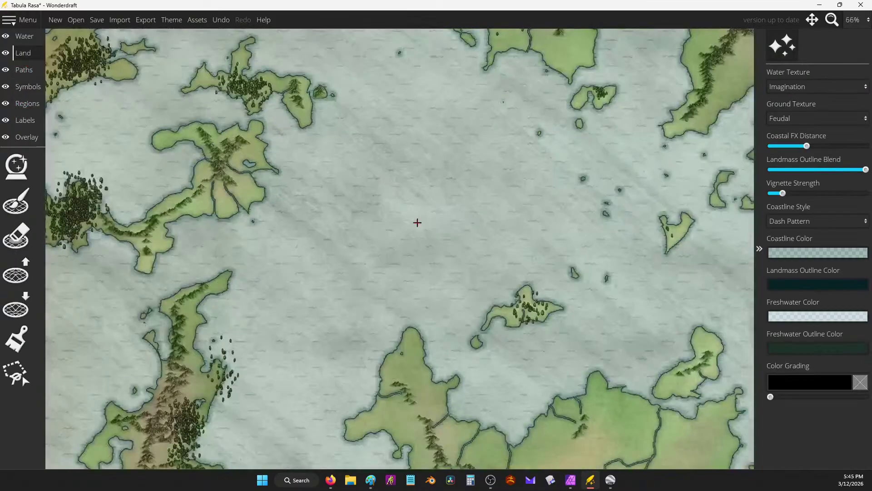
scroll(432, 191, down, 3)
scroll(500, 195, up, 2)
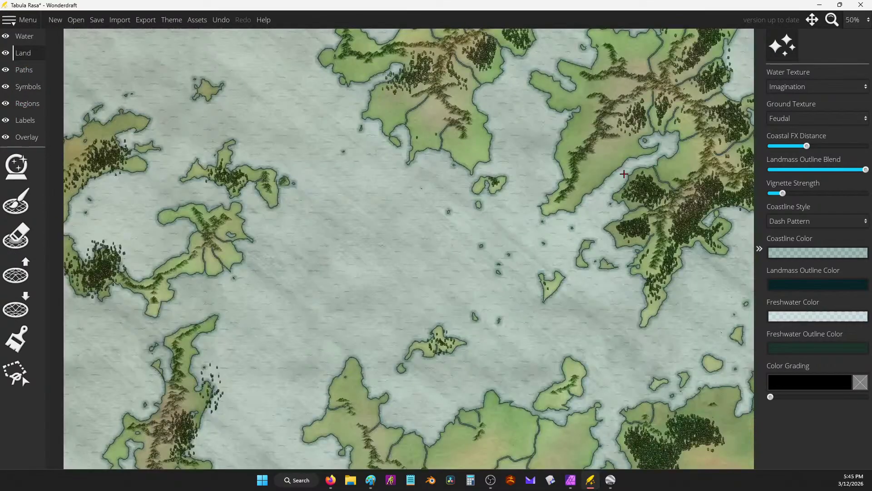
scroll(515, 195, down, 1)
scroll(515, 195, up, 3)
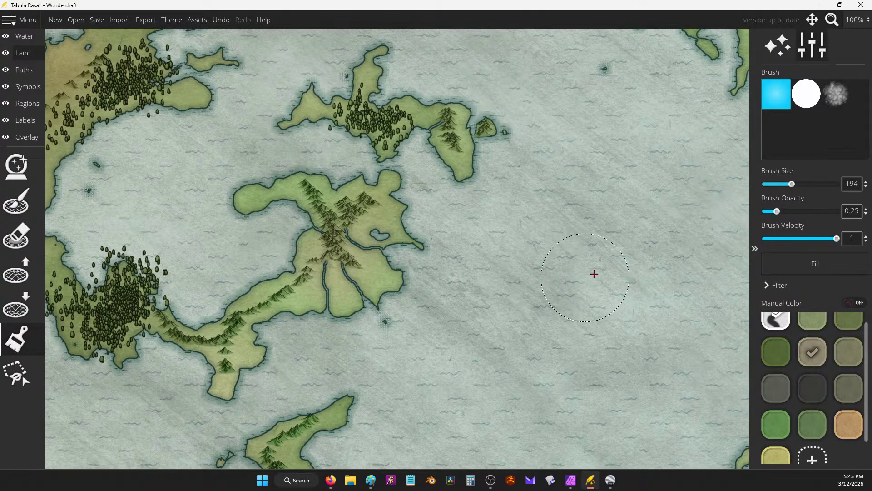
click(15, 276)
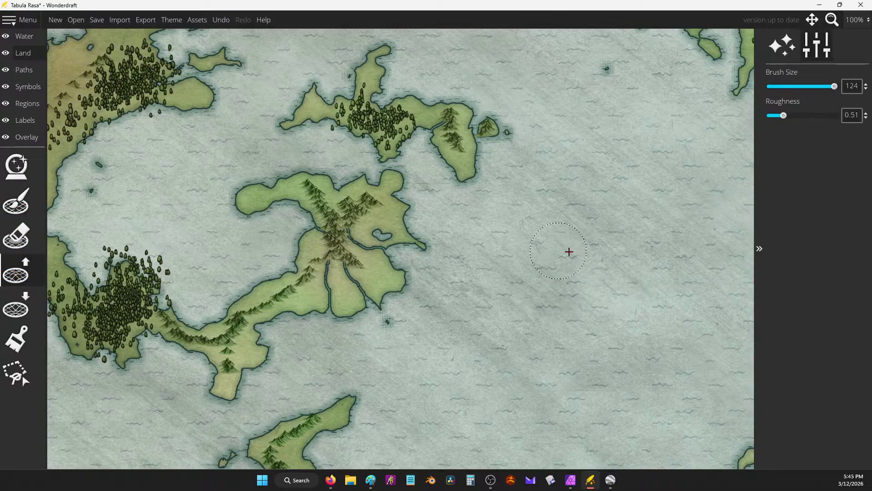
click(595, 306)
mouse_move(595, 307)
mouse_down()
mouse_move(576, 240)
mouse_move(586, 287)
mouse_move(526, 320)
mouse_move(477, 324)
mouse_move(562, 300)
mouse_move(540, 268)
mouse_move(590, 303)
mouse_move(604, 373)
mouse_move(584, 299)
mouse_move(611, 297)
mouse_move(667, 258)
mouse_move(626, 286)
mouse_move(656, 315)
mouse_move(600, 291)
mouse_move(614, 341)
mouse_move(574, 329)
mouse_move(588, 317)
mouse_move(608, 249)
mouse_move(599, 244)
mouse_move(606, 299)
mouse_move(556, 319)
mouse_move(563, 339)
mouse_move(497, 372)
mouse_move(532, 354)
mouse_move(549, 350)
mouse_up()
scroll(501, 190, down, 4)
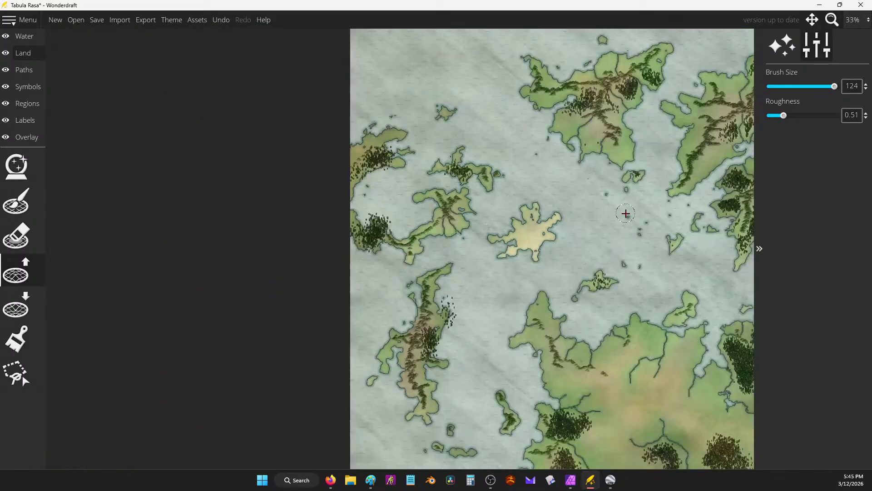
scroll(628, 218, up, 4)
key(ctrl+z)
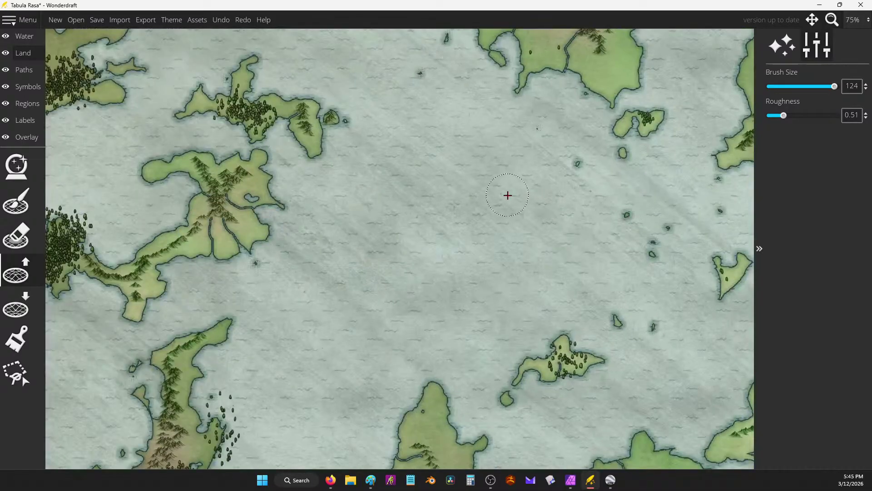
Set the brush size for raising landmass to 112.
ctrl+scroll(507, 195, down, 2)
scroll(498, 195, down, 3)
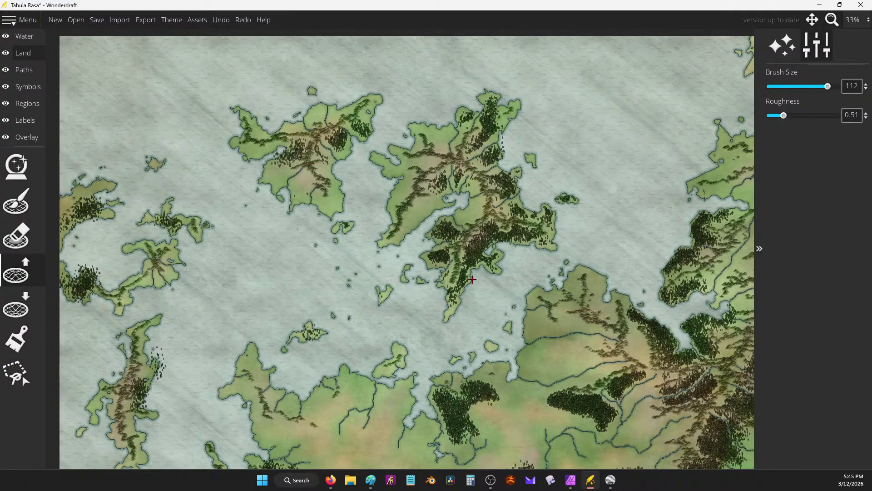
drag(436, 275, 507, 254)
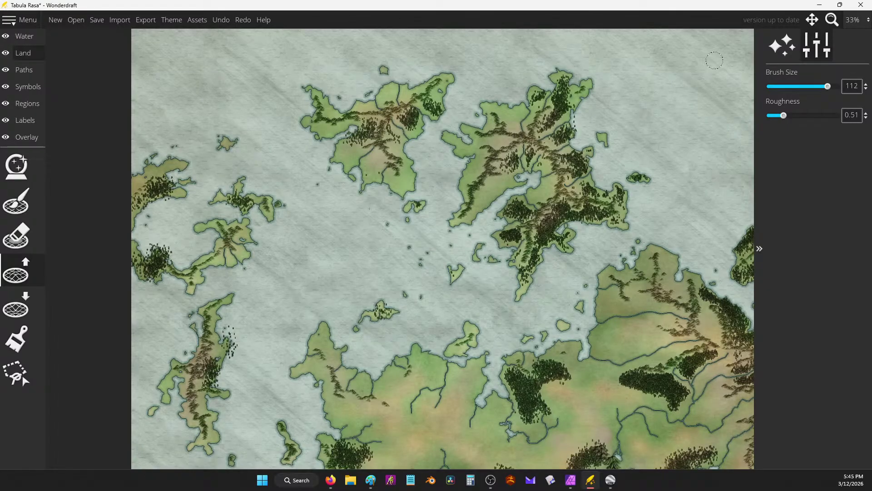
drag(615, 134, 575, 214)
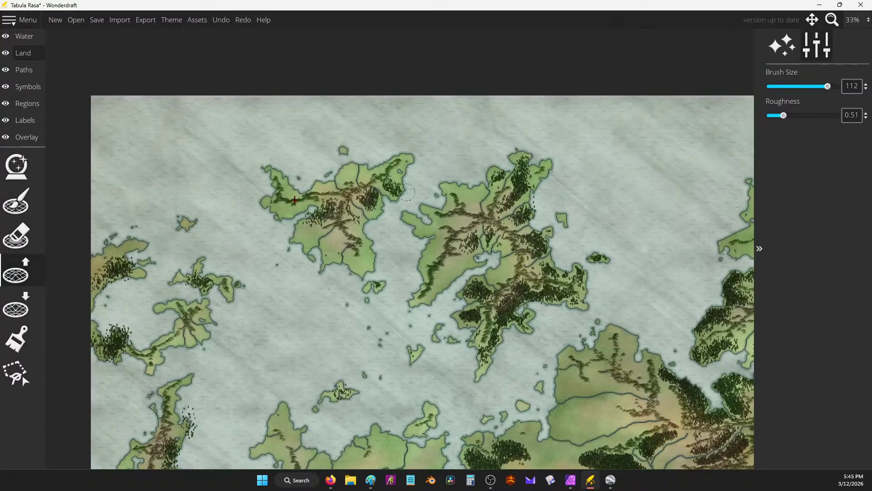
Try to raise the land along the northwestern island's southeastern coast with the size 112 brush.
scroll(382, 217, up, 5)
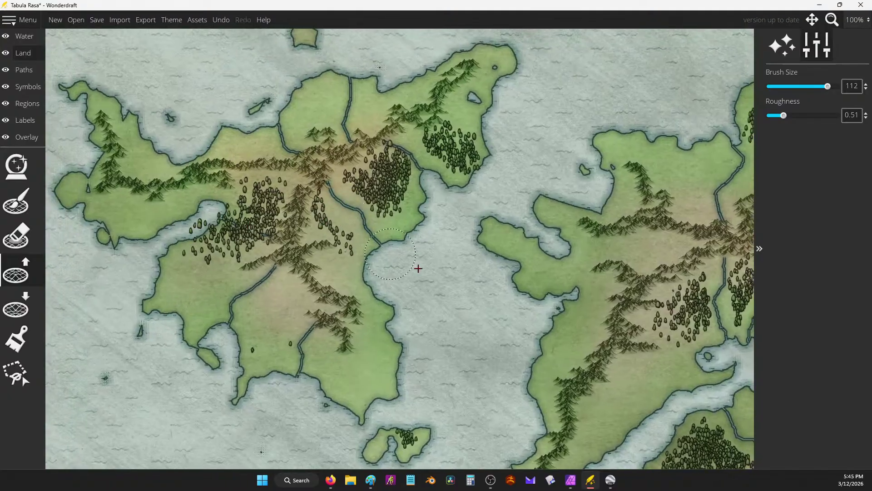
drag(418, 268, 424, 290)
key(ctrl+z)
scroll(328, 134, down, 3)
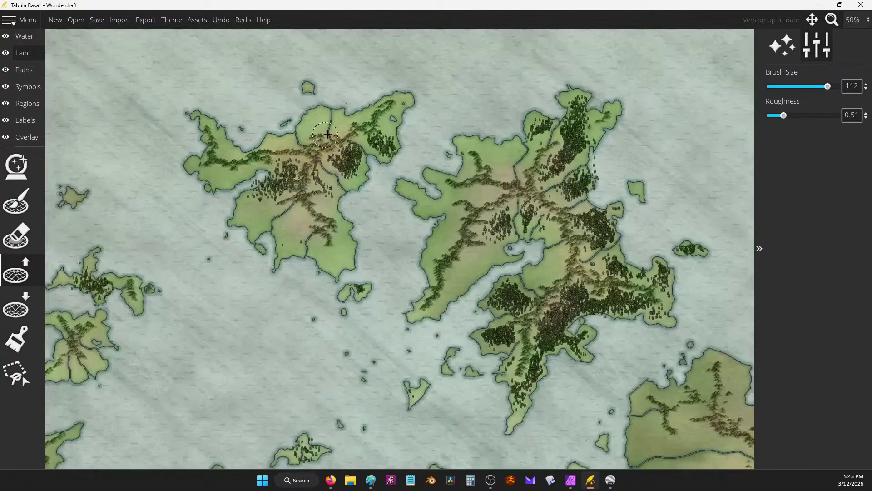
Raise land to join the islet northeast of the large island to its eastern headland, and add land off the coast below.
scroll(328, 135, right, 3)
scroll(573, 136, up, 1)
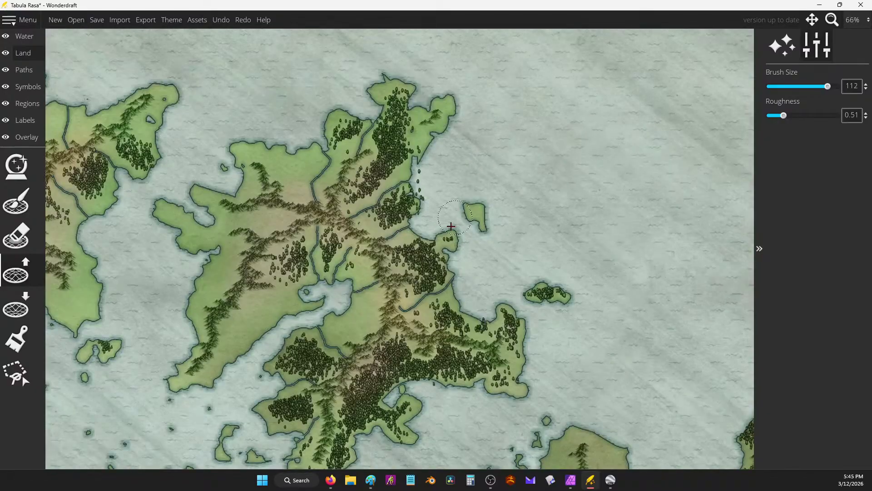
mouse_move(431, 238)
mouse_down()
mouse_move(476, 228)
mouse_move(465, 255)
mouse_move(470, 229)
mouse_move(452, 224)
mouse_up()
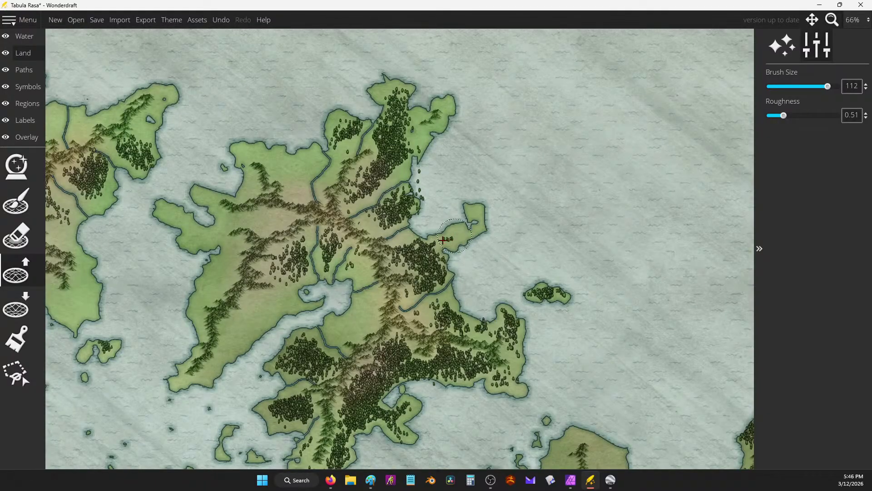
drag(450, 322, 475, 300)
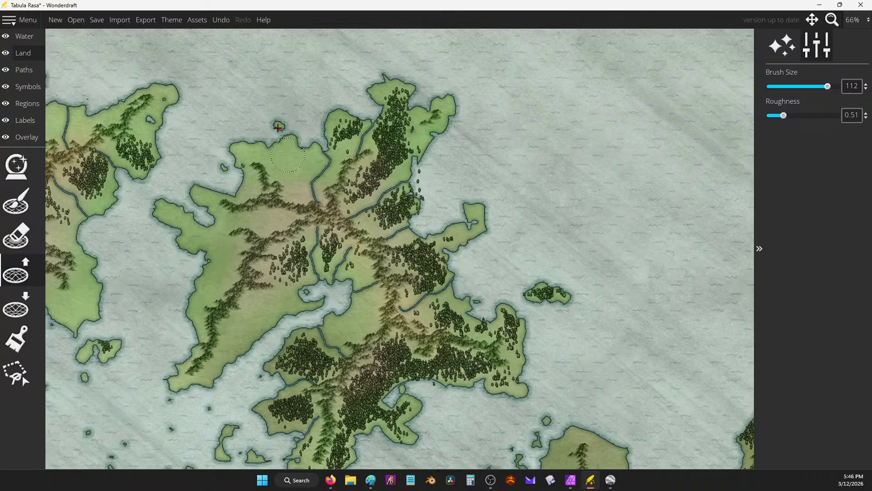
Try to raise peninsulas on the large island's northern coast and along the northwestern island's southern, northern and eastern coasts with the size 112 brush.
drag(277, 132, 272, 111)
drag(176, 200, 394, 150)
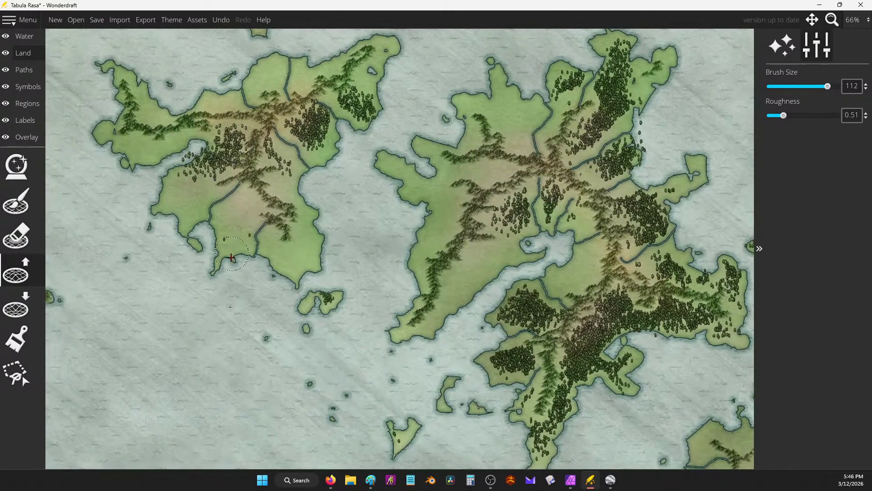
mouse_move(231, 261)
mouse_down()
mouse_move(203, 300)
mouse_move(223, 262)
mouse_move(171, 225)
mouse_move(143, 234)
mouse_move(181, 205)
mouse_up()
mouse_move(211, 109)
mouse_down()
mouse_move(196, 85)
mouse_move(207, 97)
mouse_move(168, 101)
mouse_move(149, 78)
mouse_move(159, 100)
mouse_up()
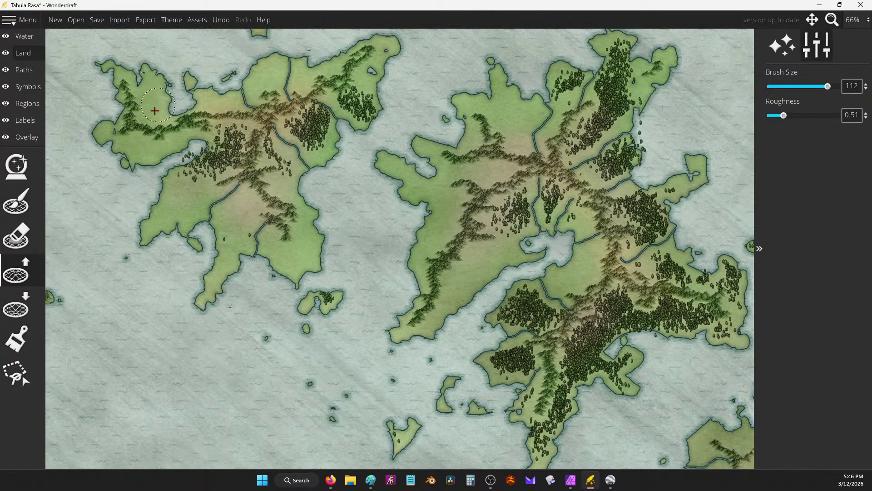
mouse_move(235, 65)
mouse_down()
mouse_move(253, 61)
mouse_move(266, 74)
mouse_move(276, 69)
mouse_move(318, 151)
mouse_move(343, 162)
mouse_up()
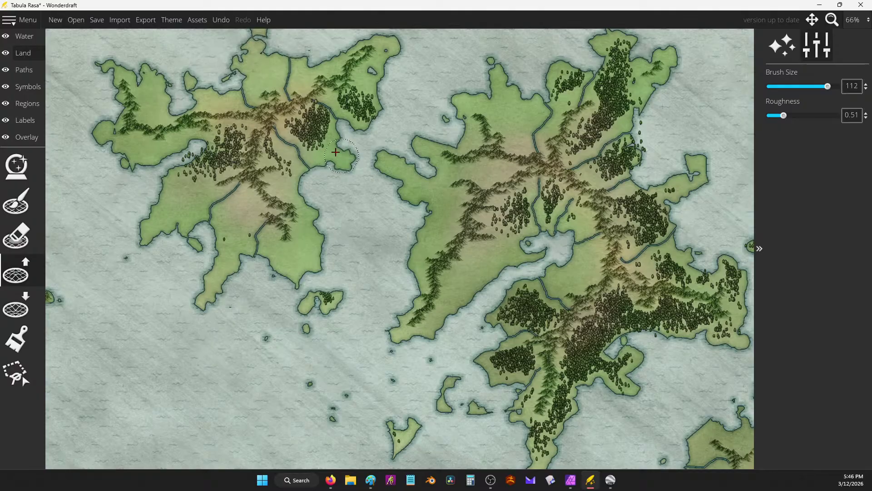
Undo the recent land-raising strokes on the two northern islands.
scroll(537, 315, down, 5)
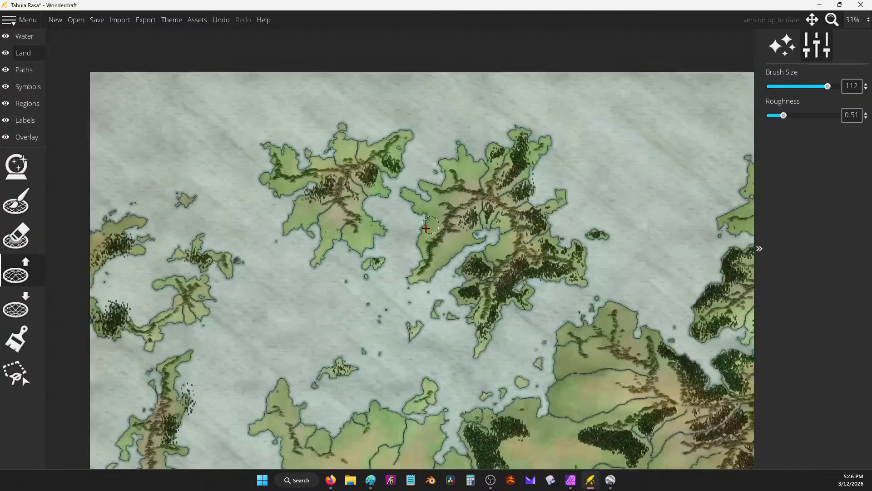
drag(537, 315, 394, 244)
key(ctrl+z)
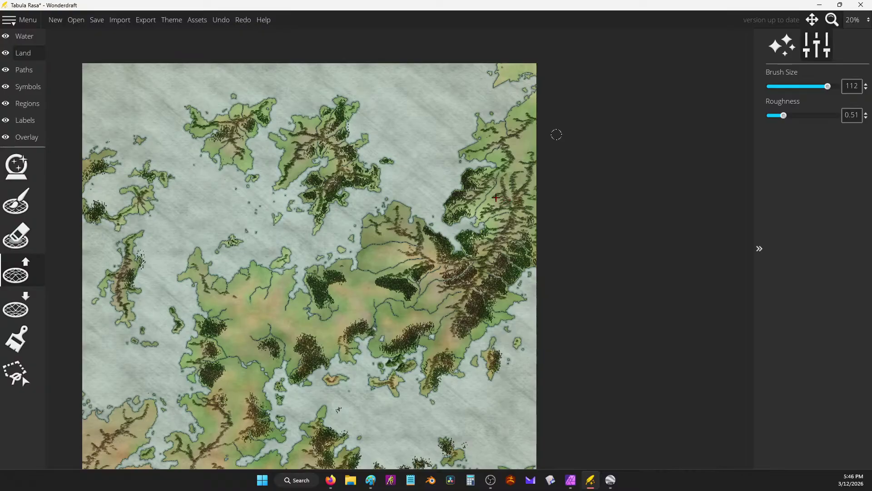
scroll(436, 169, up, 1)
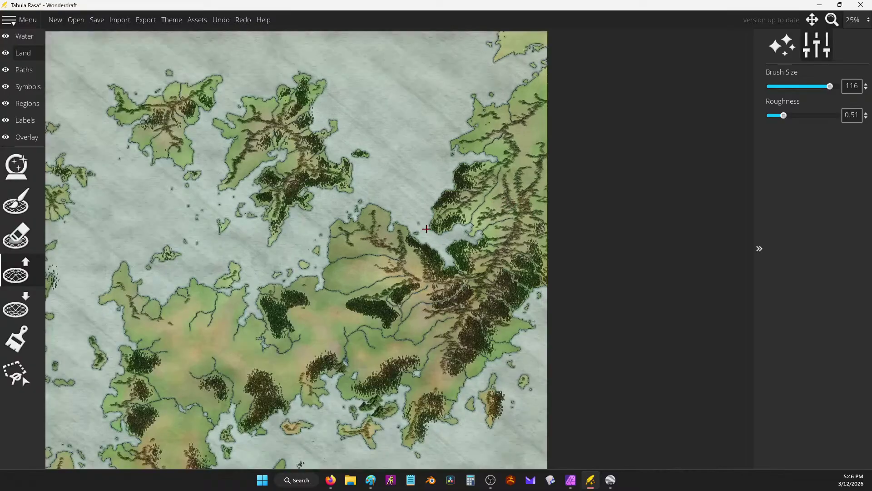
drag(454, 229, 486, 121)
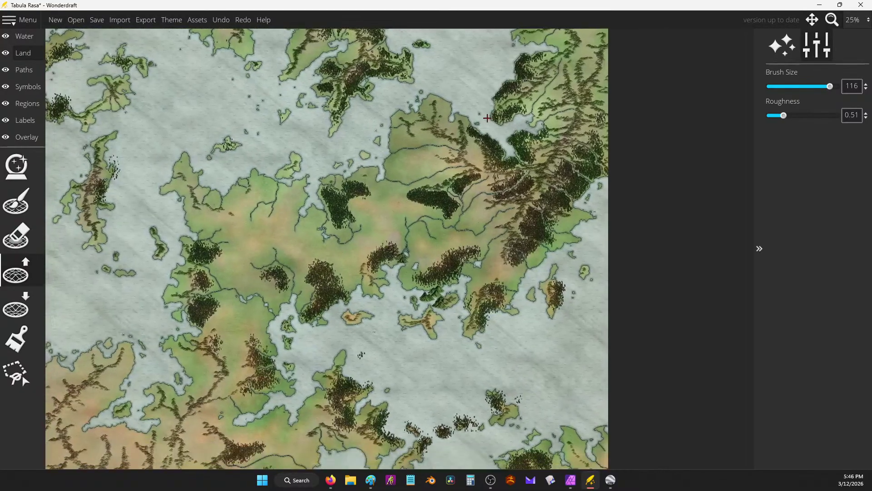
scroll(486, 120, down, 2)
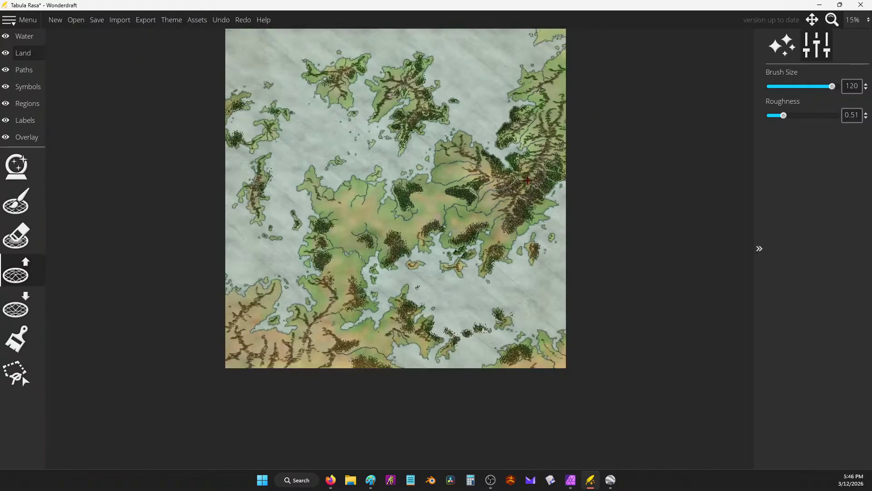
drag(528, 180, 510, 210)
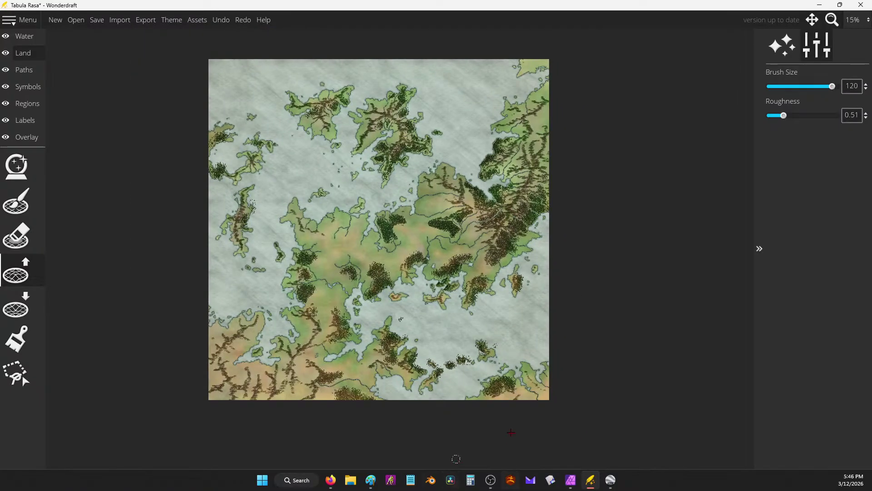
Switch to Paint and paste the clean map screenshot over the annotated canvas.
click(371, 480)
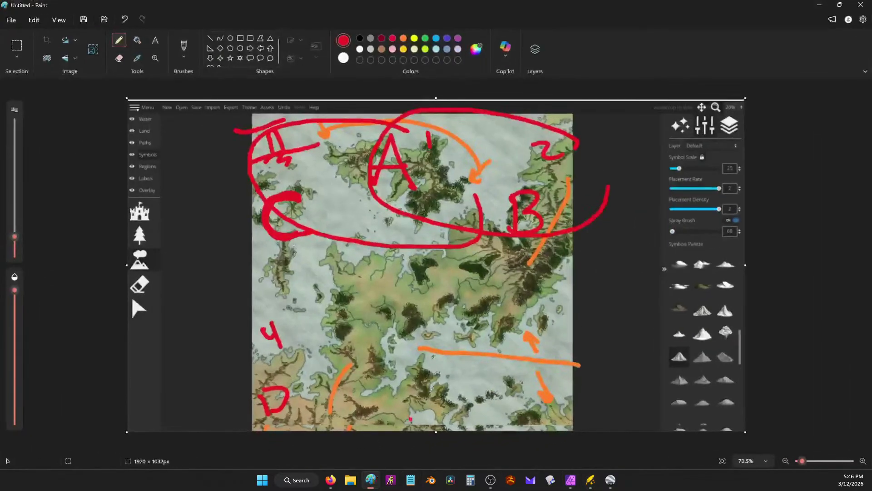
key(ctrl+v)
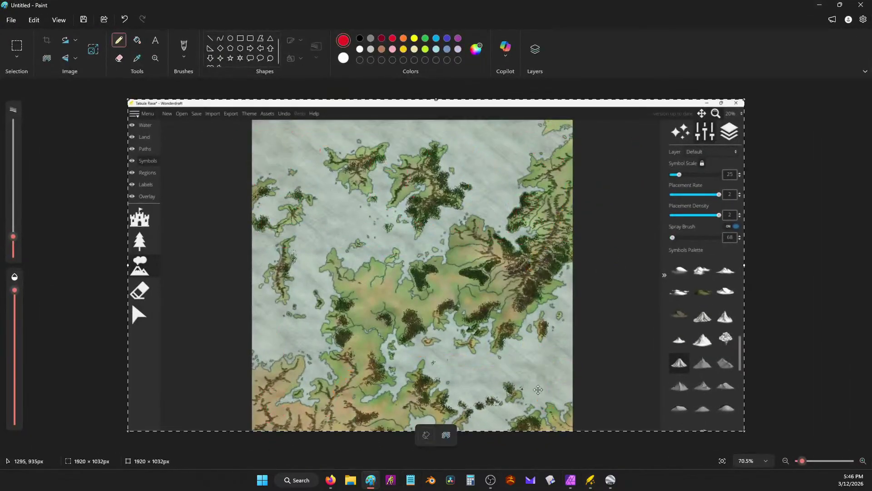
click(796, 241)
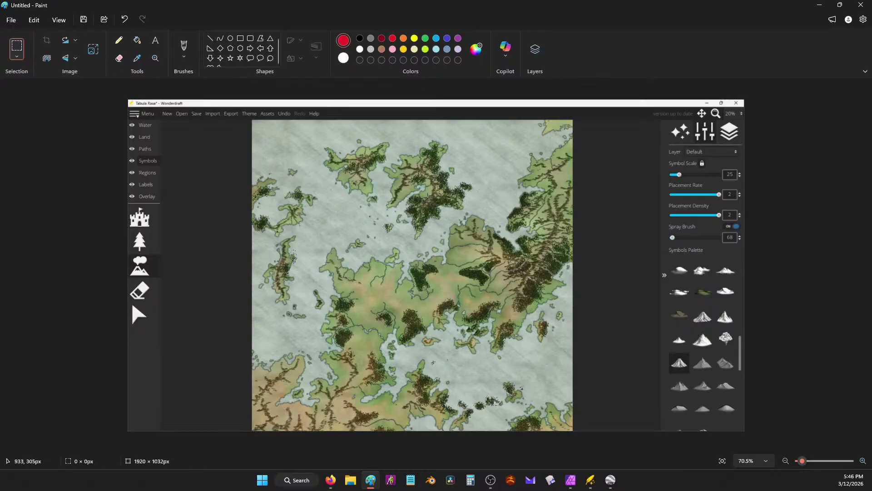
Draw red erupting-volcano symbols on the two northern islands with the Pencil tool.
drag(426, 197, 435, 198)
click(119, 40)
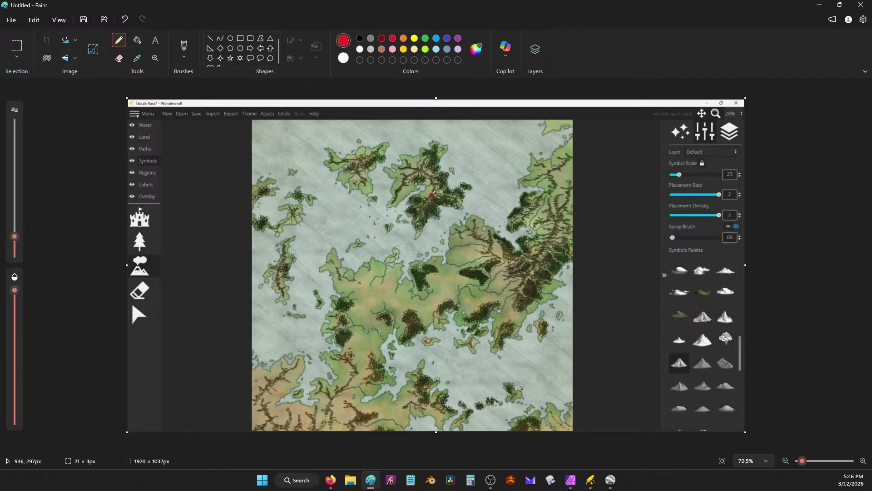
mouse_move(427, 178)
mouse_down()
mouse_move(436, 162)
mouse_move(452, 171)
mouse_up()
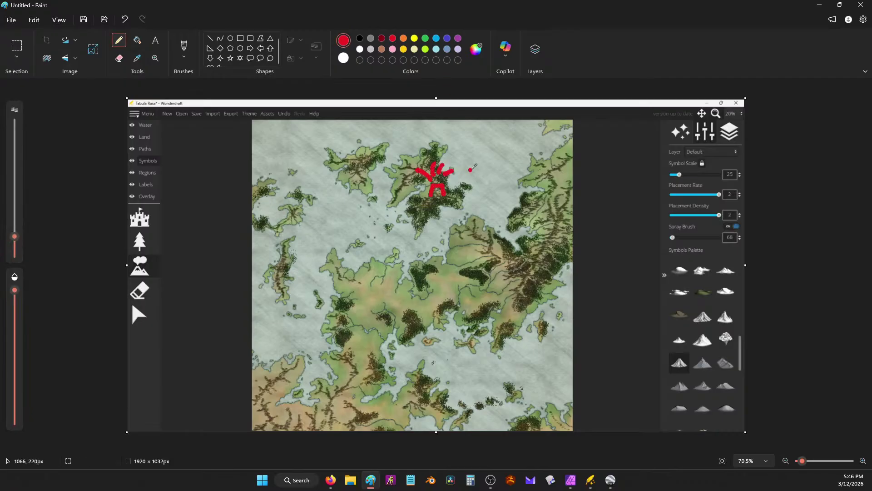
drag(347, 161, 362, 164)
drag(336, 136, 344, 146)
mouse_move(349, 137)
mouse_down()
mouse_move(346, 149)
mouse_move(363, 134)
mouse_up()
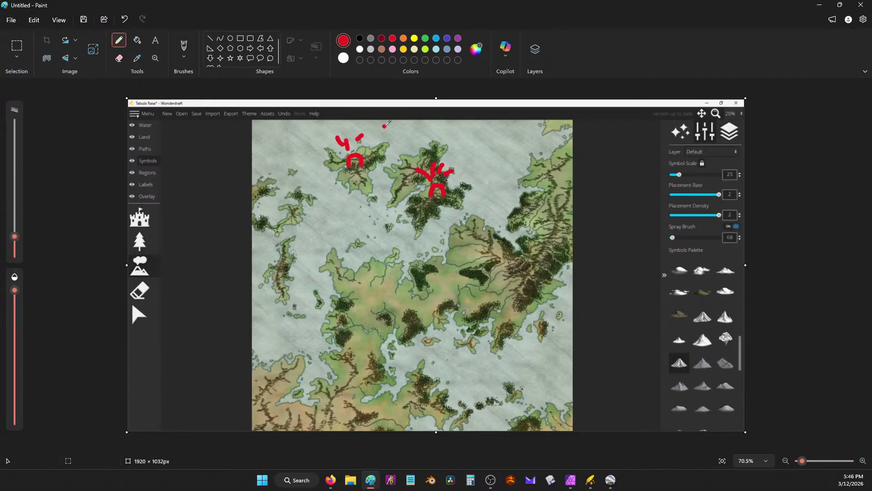
Draw a double-headed red arc from the western island chain over the northern islands to the large island's eastern side.
mouse_move(268, 293)
mouse_down()
mouse_move(272, 263)
mouse_move(424, 169)
mouse_move(459, 200)
mouse_move(419, 200)
mouse_up()
drag(252, 258, 262, 289)
drag(261, 289, 278, 297)
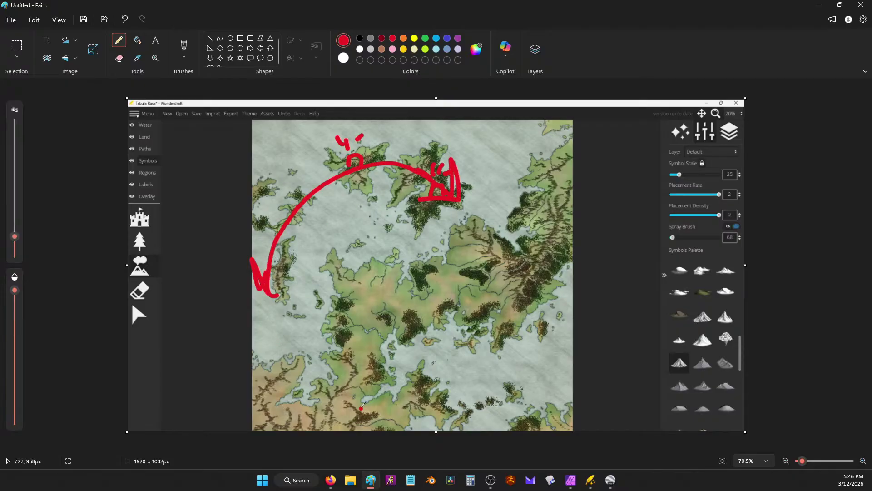
Draw a northward red arrow east of the large northern island and two northwest-pointing arrows in the western sea.
drag(489, 201, 485, 132)
mouse_move(476, 146)
mouse_down()
mouse_move(485, 132)
mouse_move(495, 145)
mouse_up()
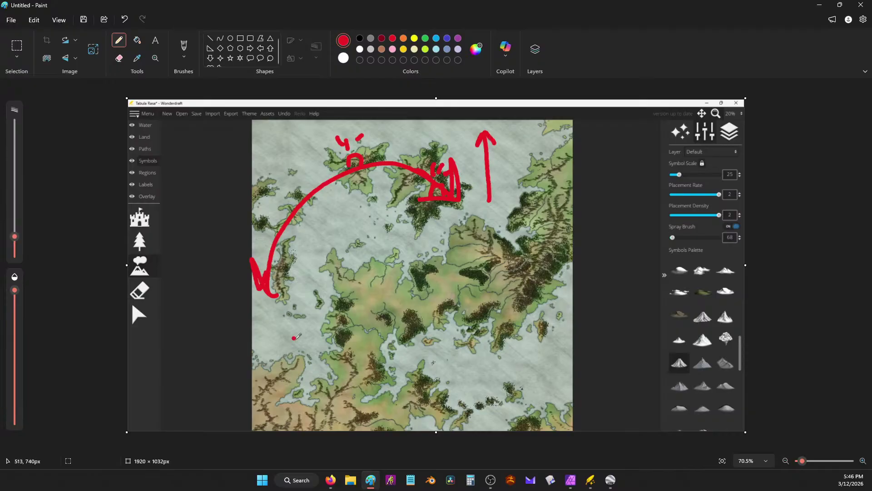
drag(252, 349, 299, 340)
mouse_move(364, 243)
mouse_down()
mouse_move(328, 200)
mouse_move(345, 203)
mouse_up()
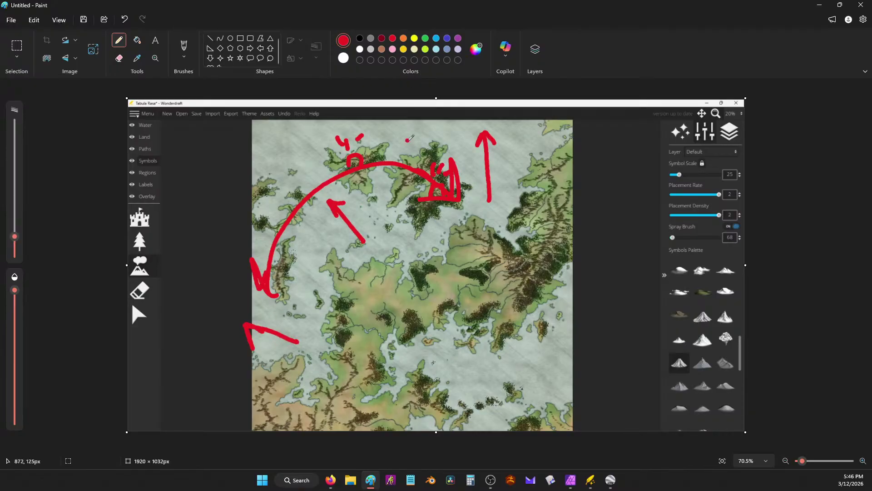
Draw a southeast-pointing red arrow at the map's northwestern corner and handwrite "Subzone" beside it.
drag(240, 122, 287, 169)
drag(274, 163, 293, 151)
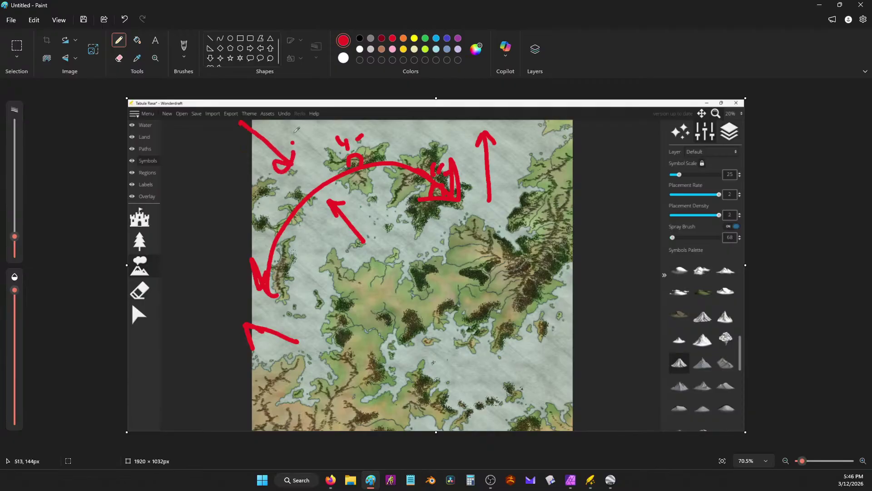
drag(195, 163, 172, 196)
mouse_move(190, 165)
mouse_down()
mouse_move(208, 150)
mouse_move(226, 163)
mouse_move(247, 162)
mouse_move(226, 188)
mouse_up()
drag(255, 141, 325, 120)
click(590, 205)
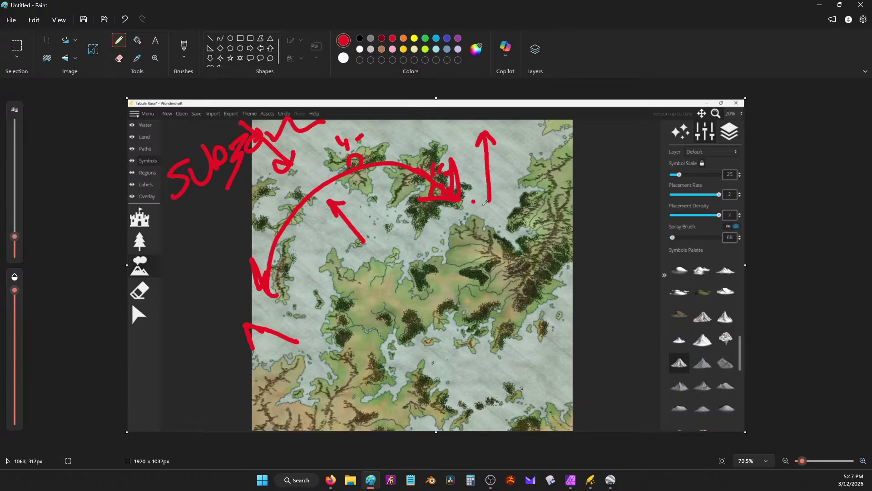
Extend the red arc with an arrow to the continent's northeastern coast, and add a northward arrow at its southeastern coast.
drag(461, 198, 529, 209)
mouse_move(506, 195)
mouse_down()
mouse_move(523, 202)
mouse_move(506, 224)
mouse_up()
click(514, 240)
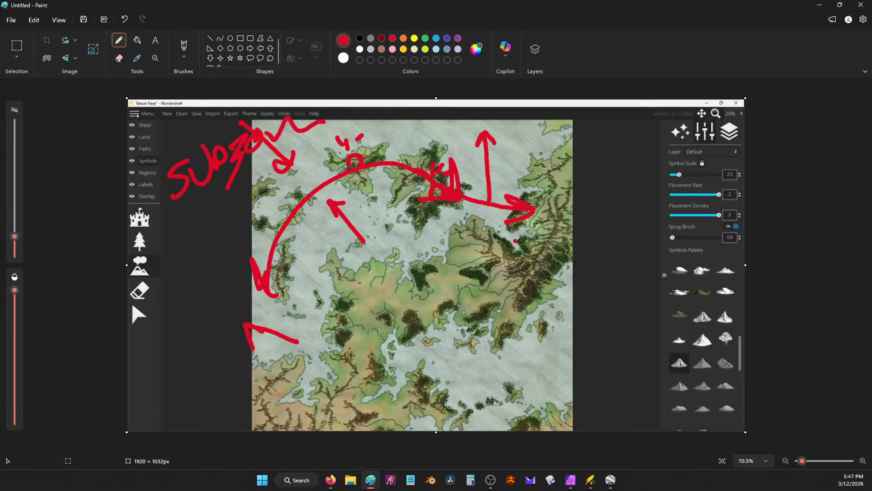
mouse_move(567, 344)
mouse_down()
mouse_move(551, 291)
mouse_move(575, 304)
mouse_up()
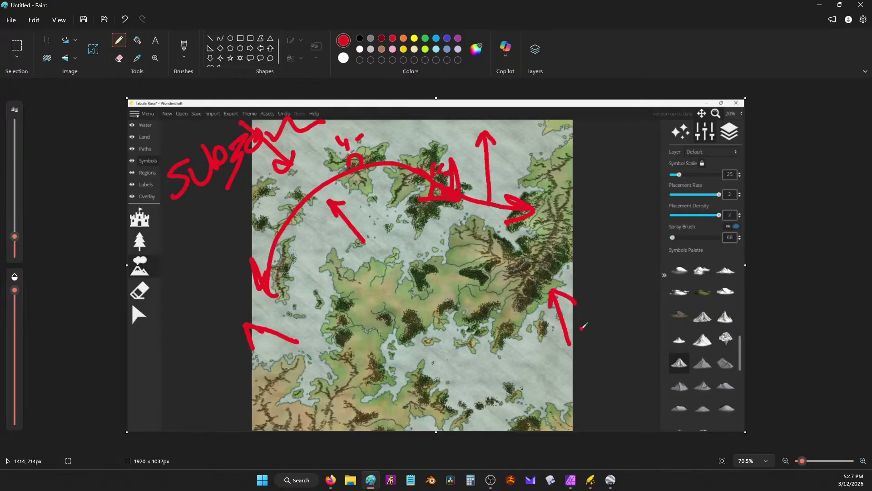
Draw a red diagonal along the eastern mountains with arrowheads toward it and a circle at its southern end, plus a short southwestern stroke.
mouse_move(593, 122)
mouse_down()
mouse_move(543, 223)
mouse_move(470, 334)
mouse_up()
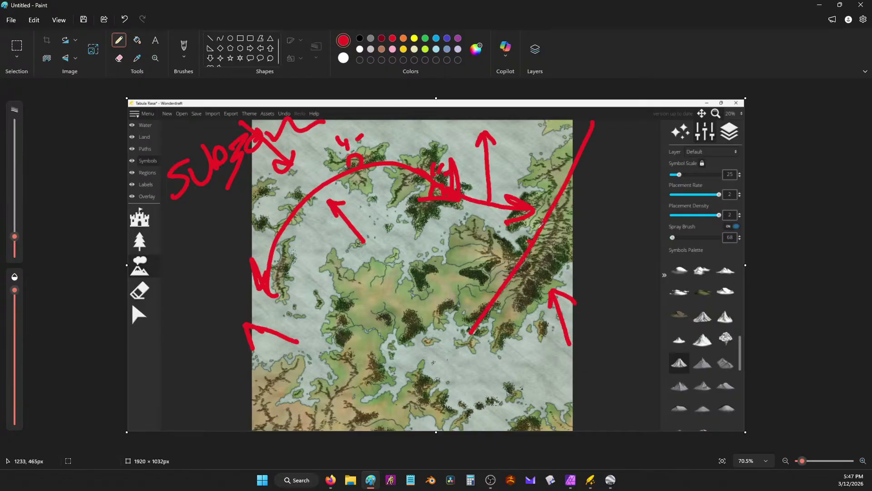
drag(516, 127, 538, 161)
mouse_move(465, 245)
mouse_down()
mouse_move(495, 264)
mouse_move(461, 275)
mouse_up()
drag(484, 318, 475, 334)
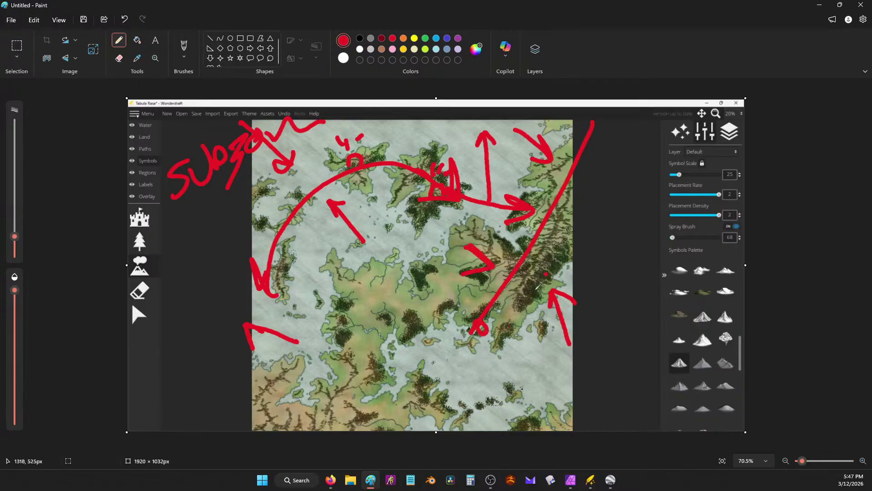
drag(300, 424, 334, 408)
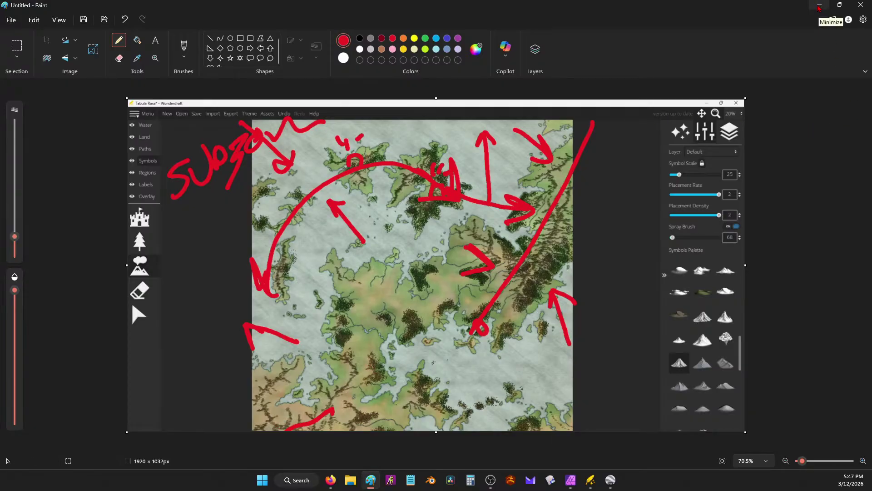
Return to Wonderdraft and examine the northern islands and the central continent.
click(820, 6)
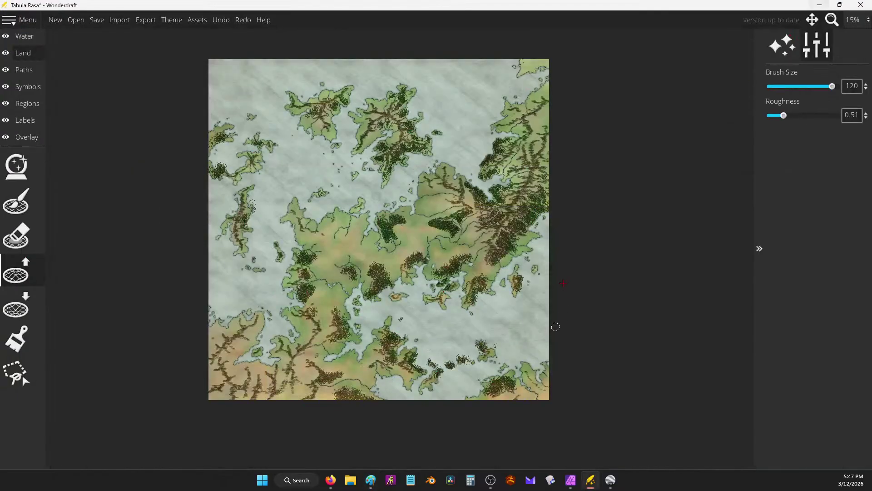
scroll(555, 326, up, 4)
scroll(465, 285, down, 2)
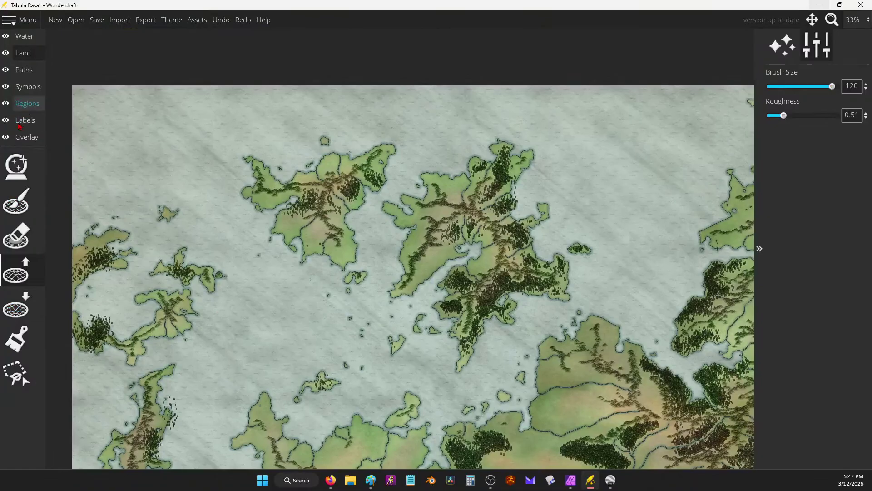
scroll(286, 126, up, 2)
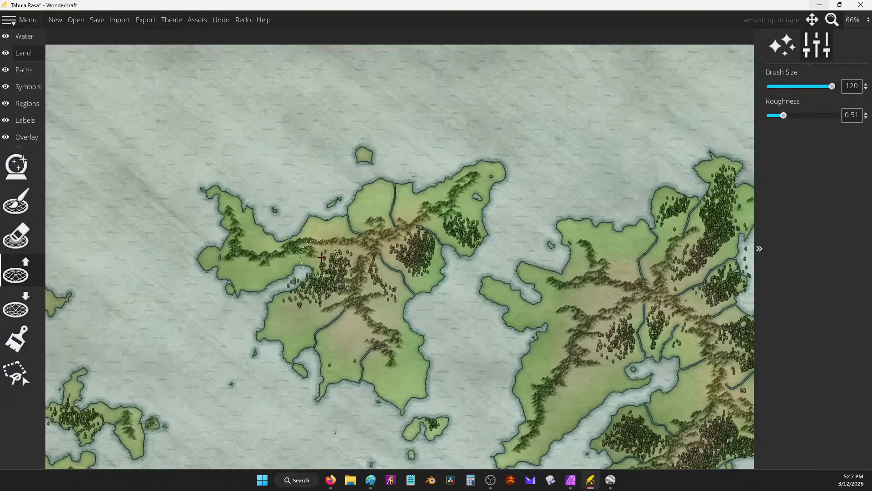
scroll(432, 246, down, 3)
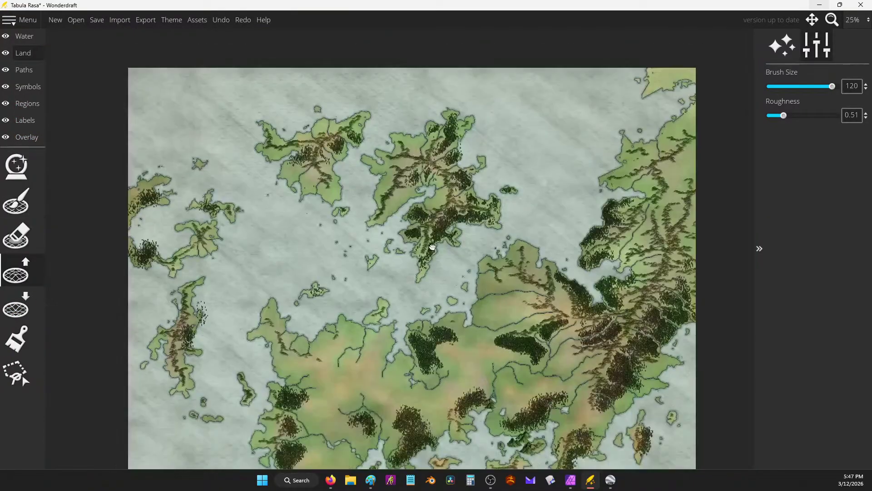
scroll(433, 246, up, 1)
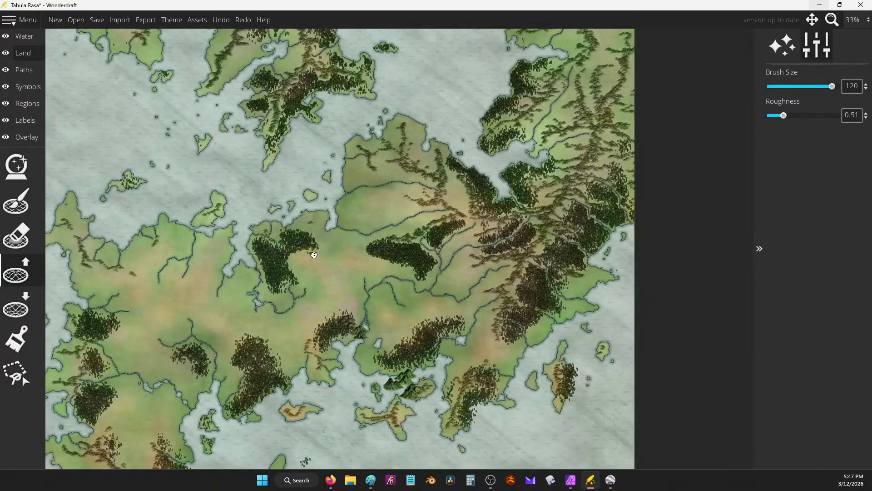
drag(314, 254, 495, 339)
Browse the tree symbols palette, and switch to the settlement symbols.
click(28, 87)
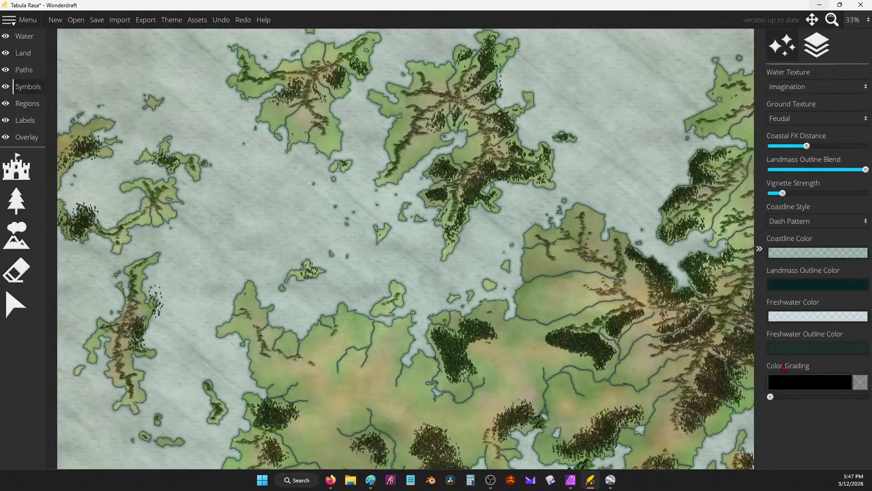
click(16, 200)
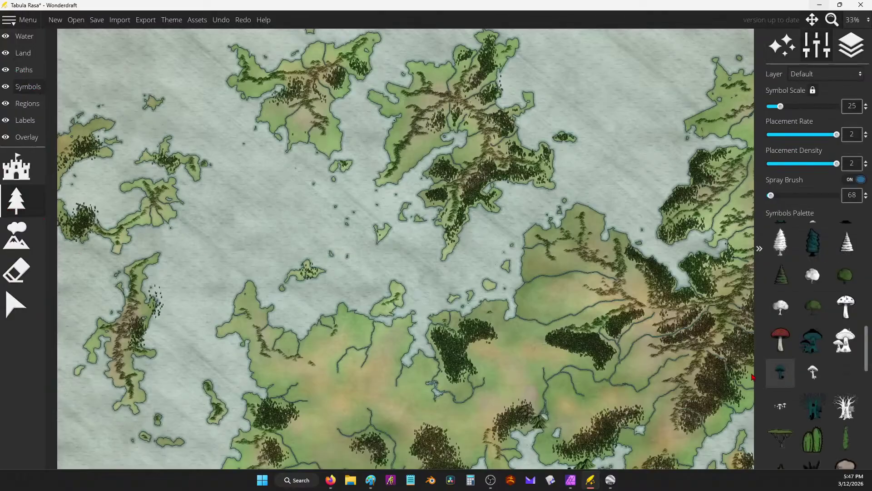
drag(867, 363, 867, 303)
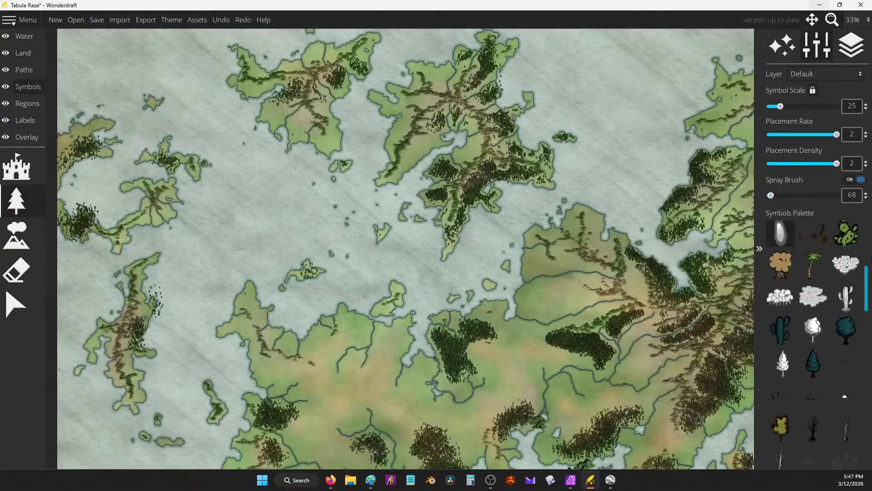
click(19, 166)
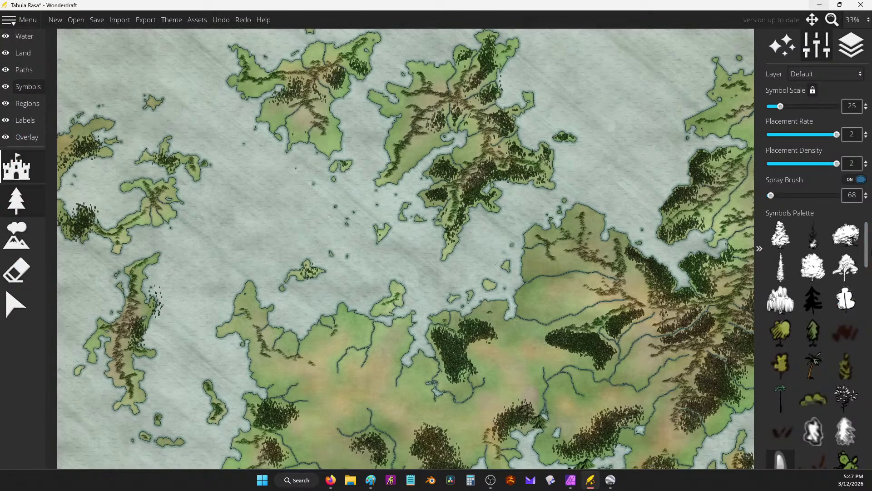
Save the map under the name "evething is blowing up".
click(97, 20)
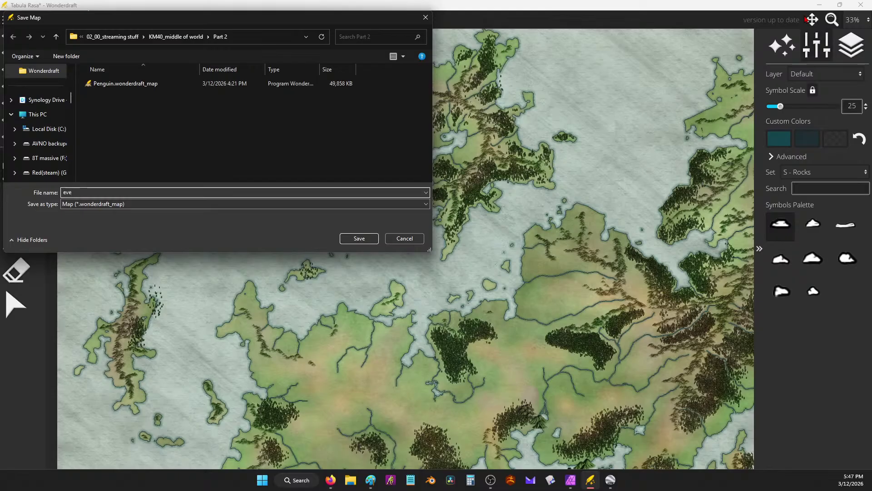
text(evething is blowing up)
key(Return)
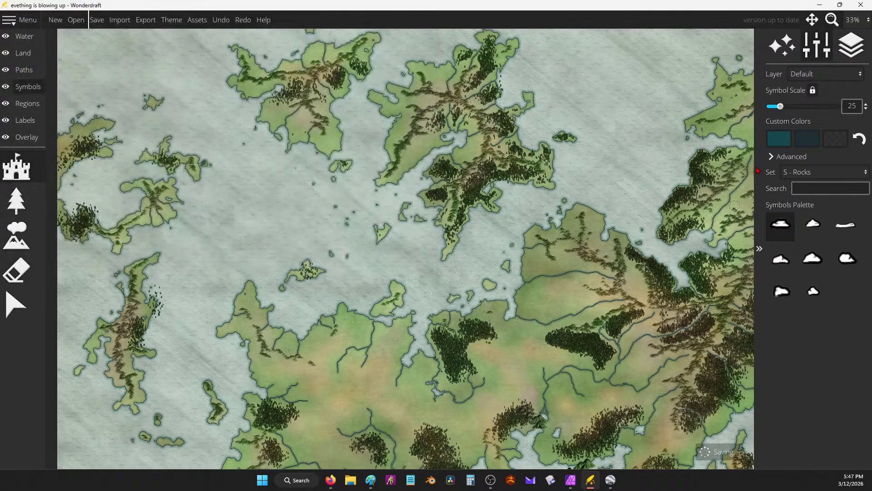
Look through the available settlement symbol sets and set the symbol palette to All.
click(840, 175)
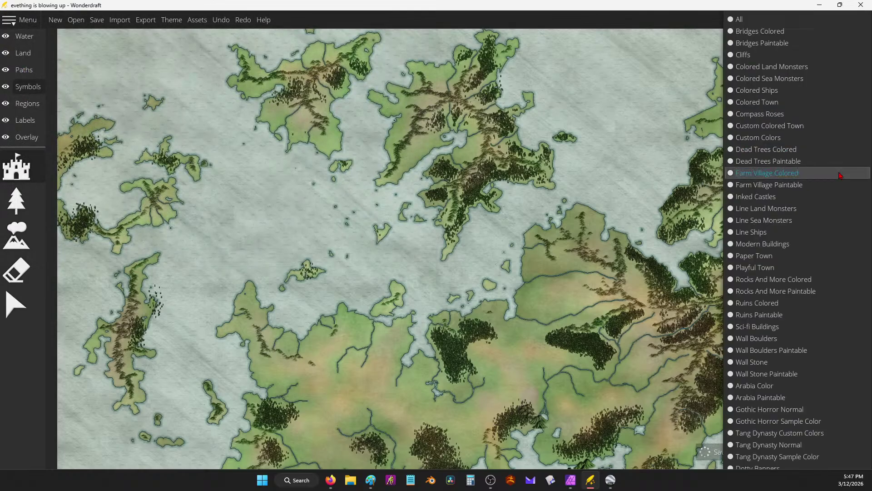
scroll(790, 330, down, 3)
scroll(790, 330, down, 13)
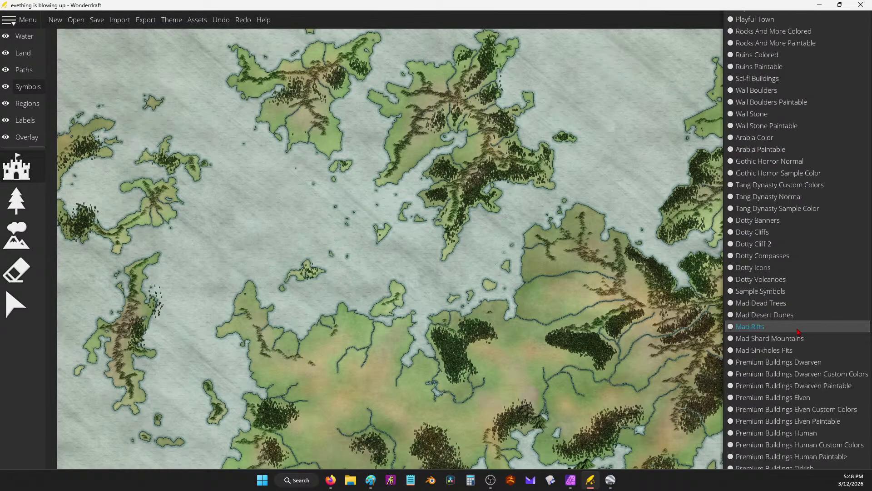
scroll(820, 341, down, 8)
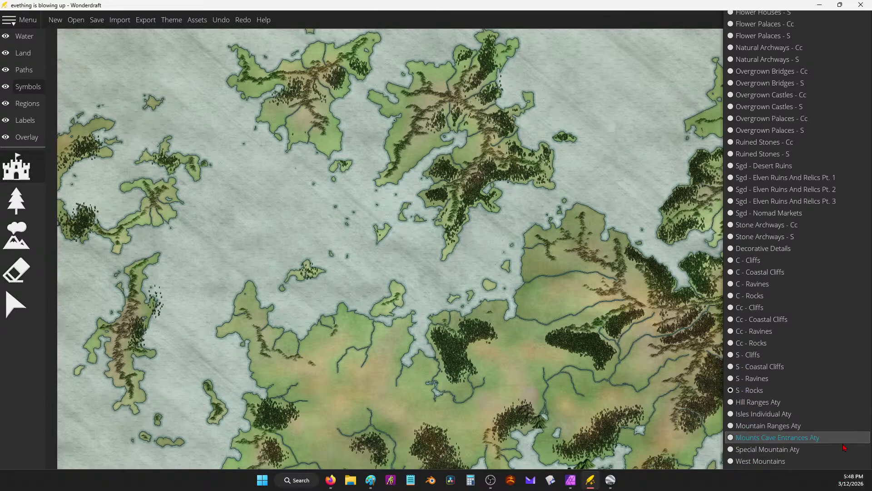
scroll(843, 442, up, 12)
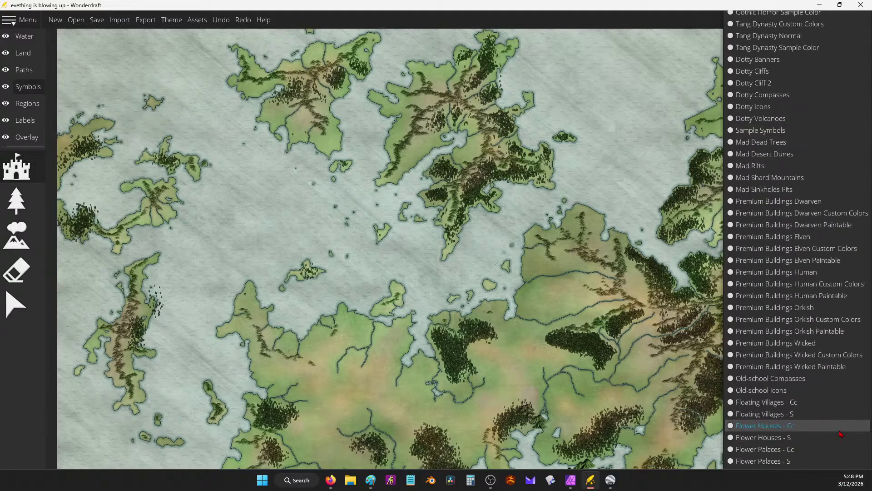
scroll(841, 434, up, 12)
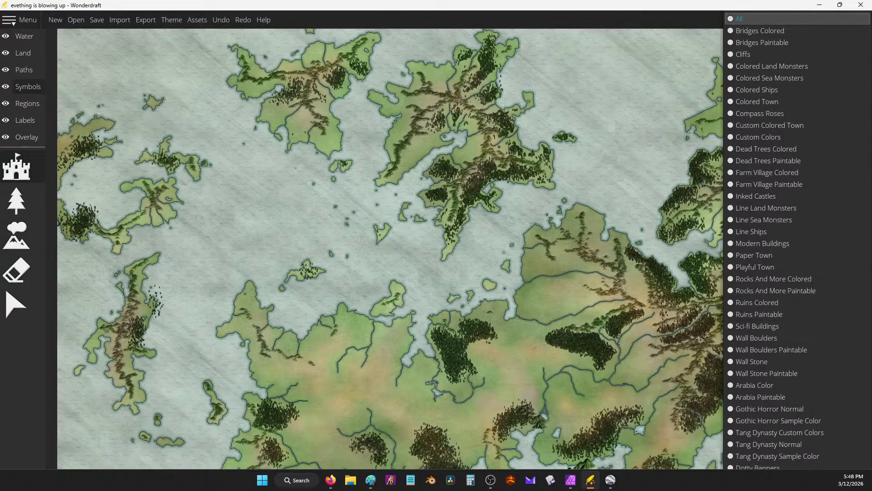
click(772, 19)
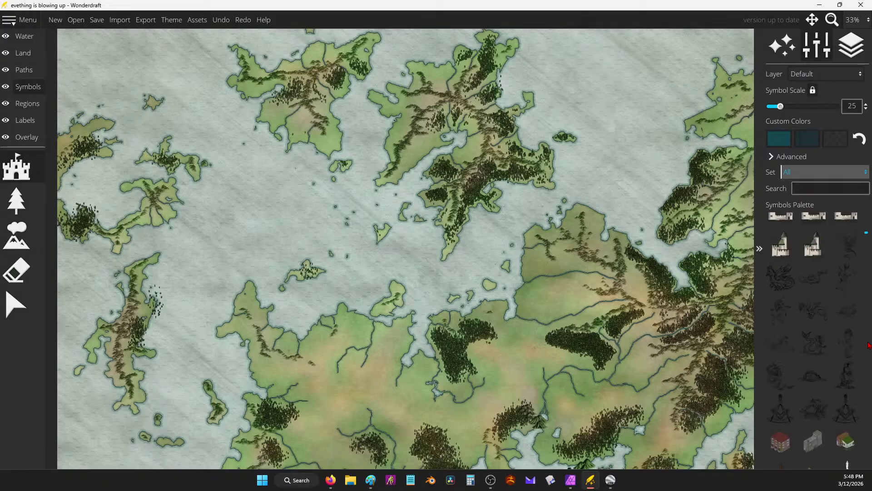
Browse the full symbol palette and search it for "val", and switch to the mountain symbols.
scroll(864, 345, down, 10)
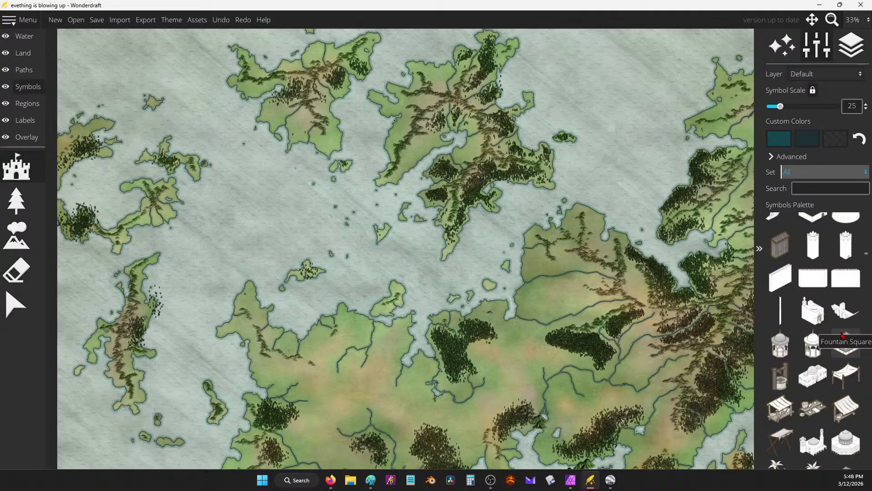
scroll(813, 386, down, 6)
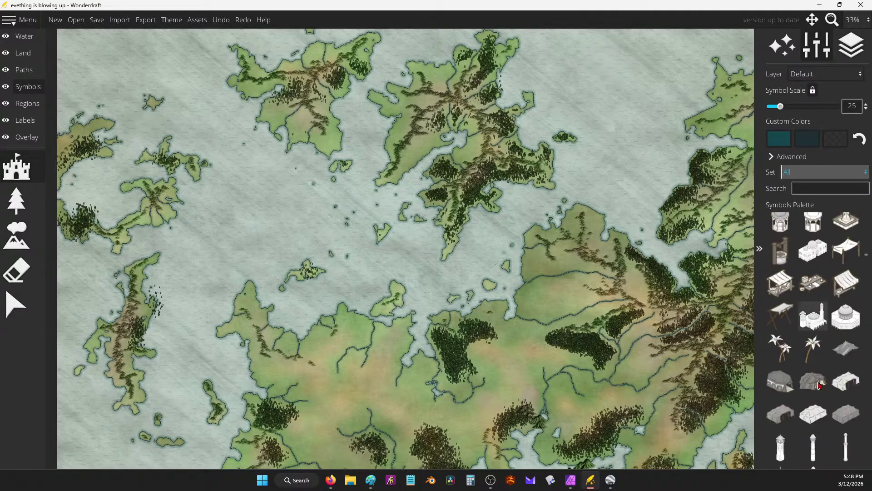
scroll(807, 385, down, 4)
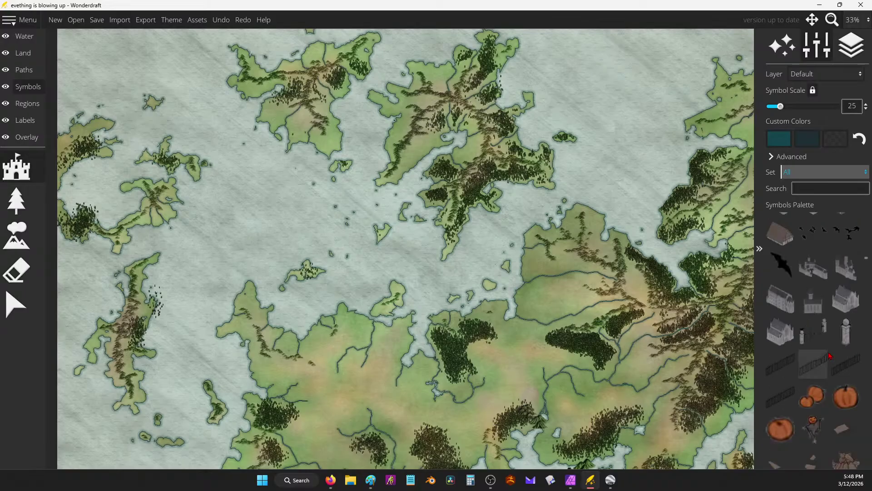
click(802, 188)
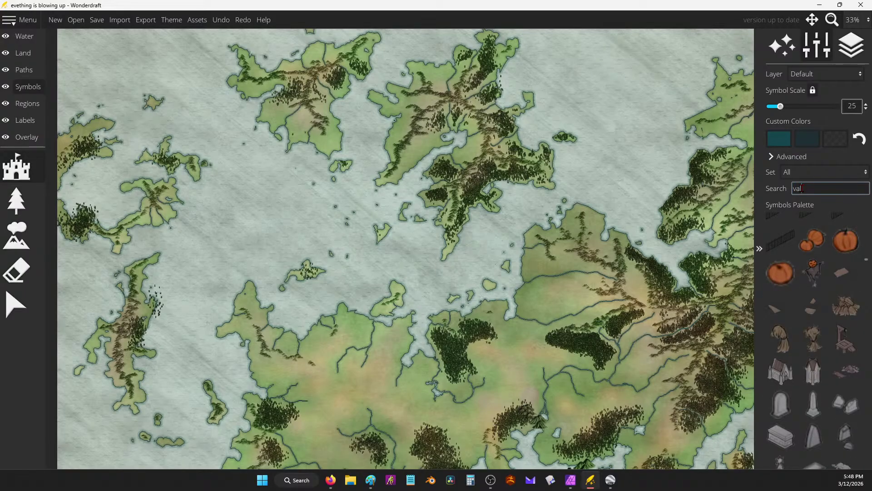
text(val)
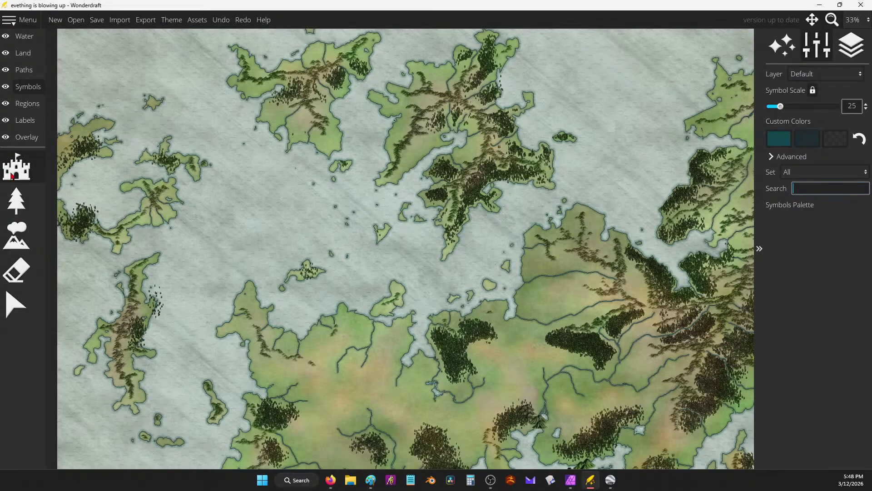
click(16, 235)
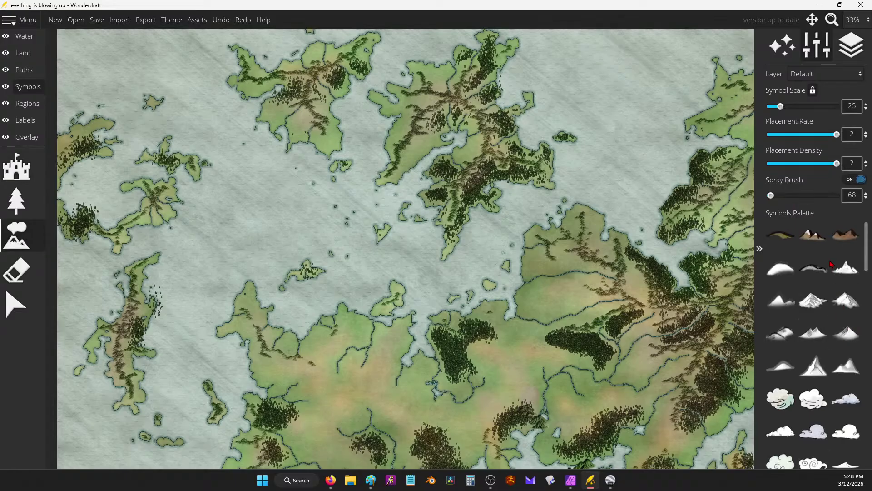
scroll(829, 263, down, 2)
scroll(830, 264, up, 2)
click(845, 234)
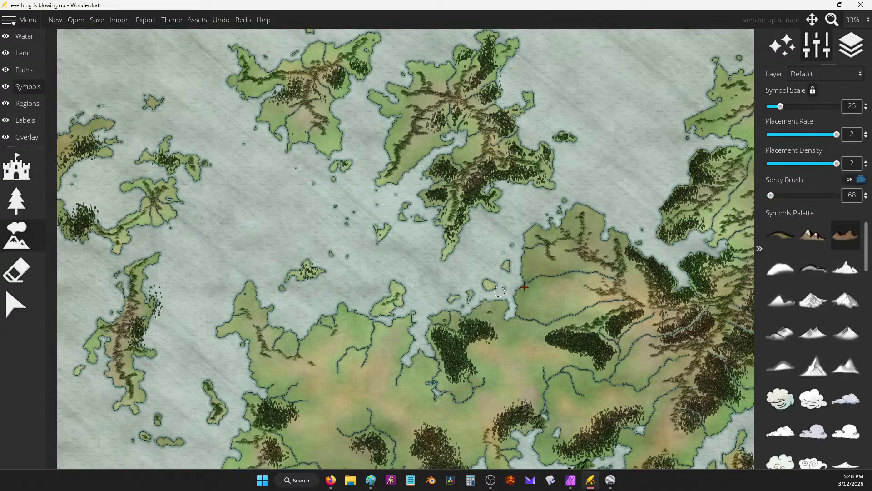
click(545, 290)
scroll(548, 291, up, 3)
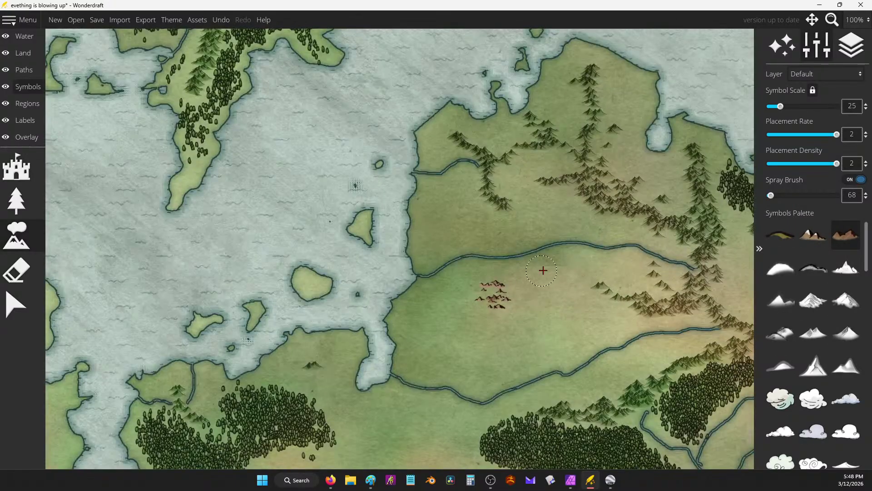
key(ctrl+z)
Turn off the spray brush, select the tall steep-sided mountain symbol, and set its scale to 55.
click(854, 179)
scroll(829, 390, down, 2)
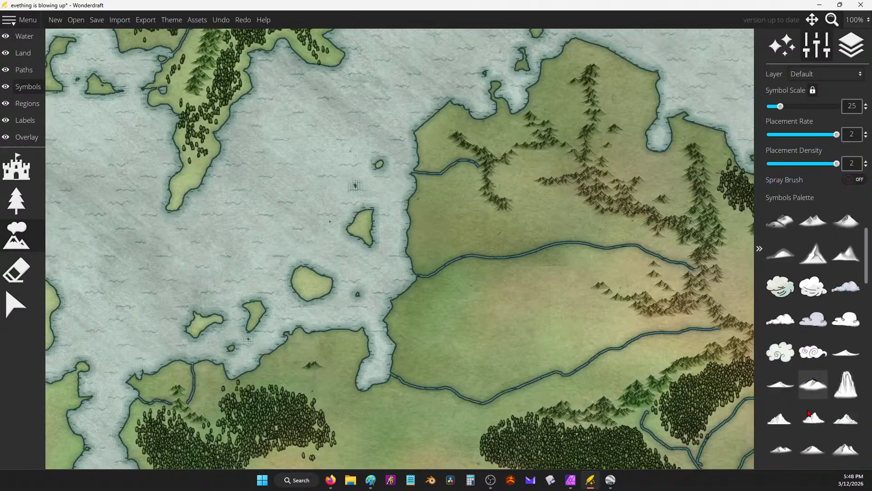
click(845, 416)
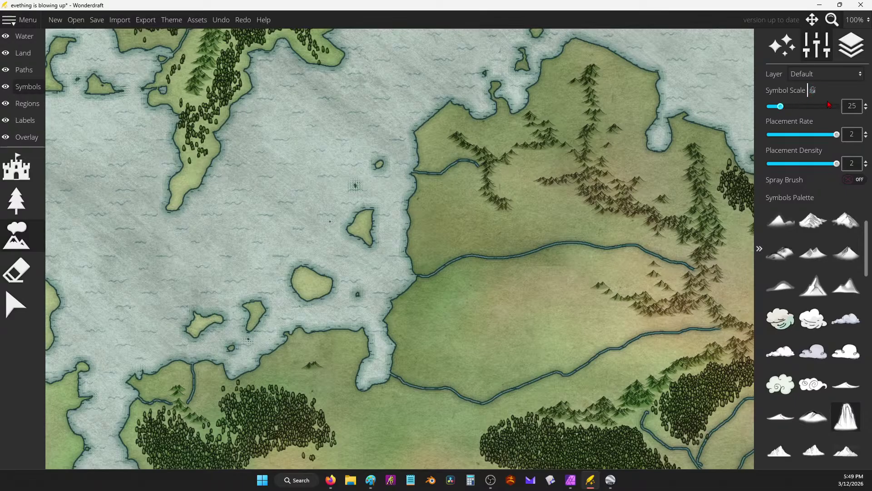
drag(780, 106, 803, 106)
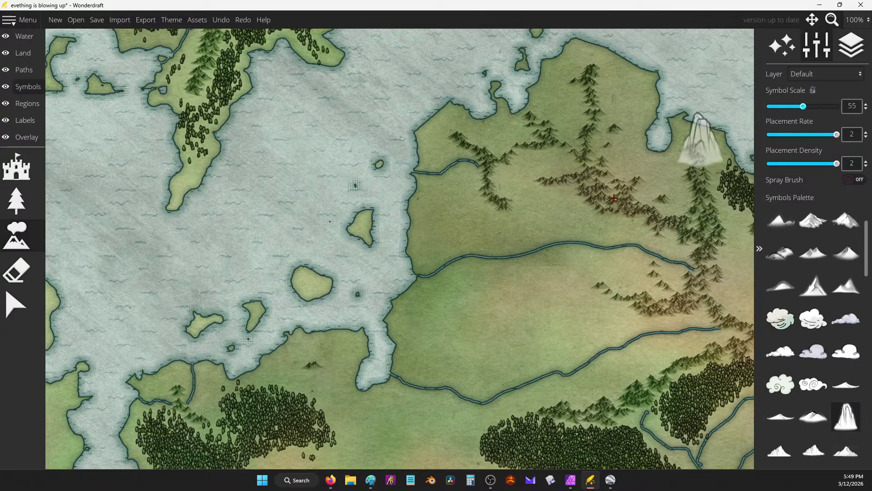
Try placing the tall mountain at scale 30 where the ranges meet on the eastern of the two large northern islands.
scroll(533, 278, down, 5)
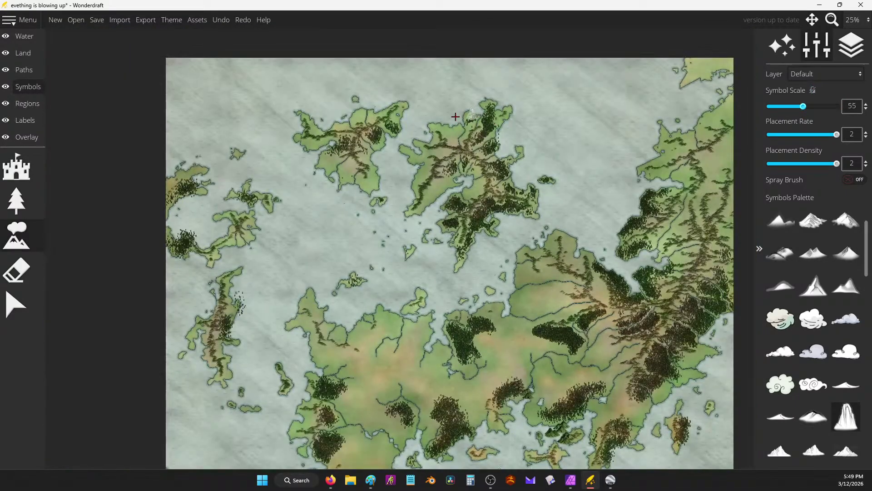
scroll(472, 116, up, 6)
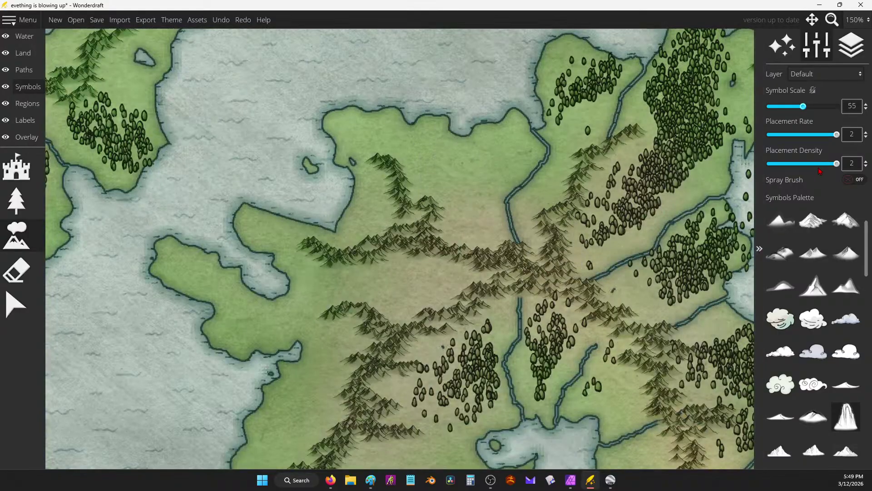
drag(793, 109, 785, 109)
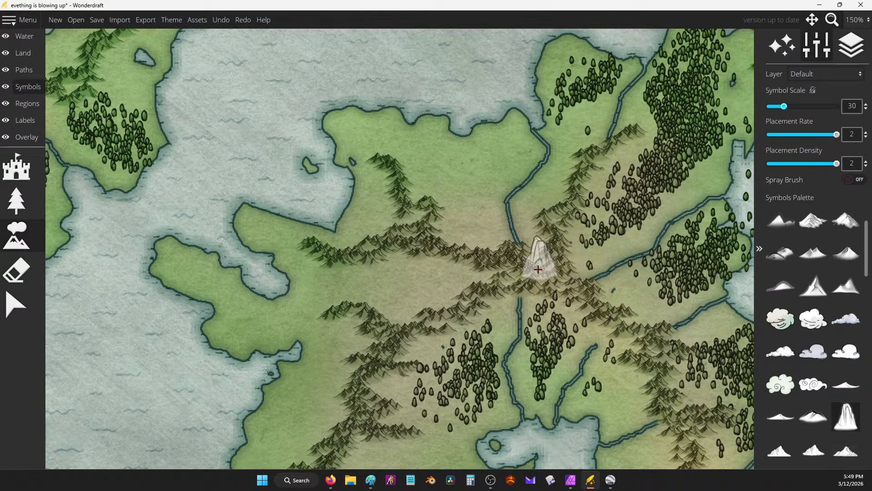
click(540, 254)
key(ctrl+z)
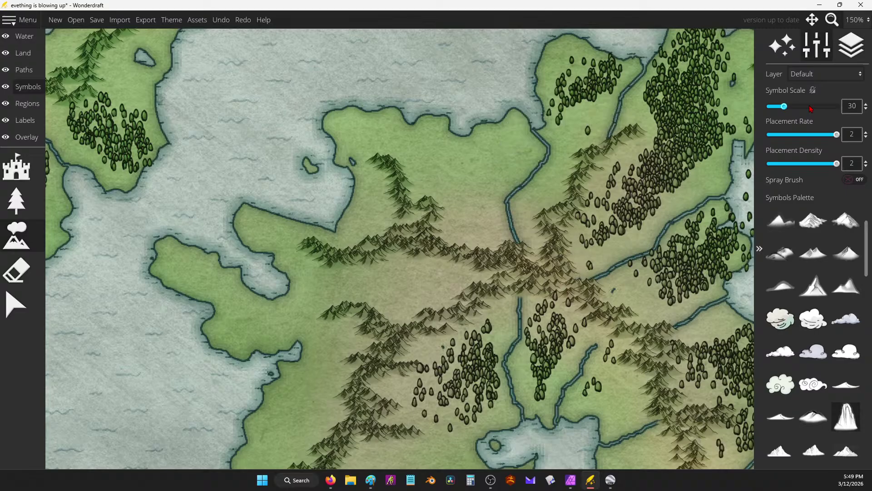
Set the symbol layer to +2 and try the tall mountain again where the island's ranges meet.
click(851, 44)
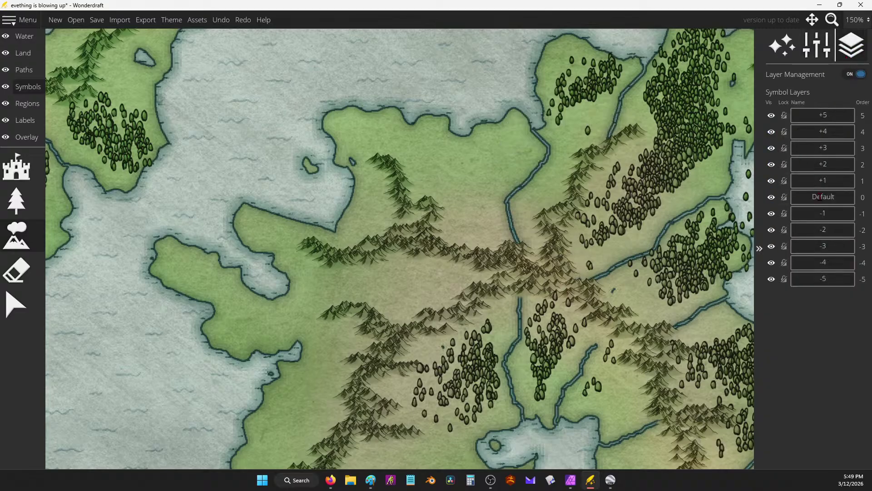
click(817, 47)
click(816, 75)
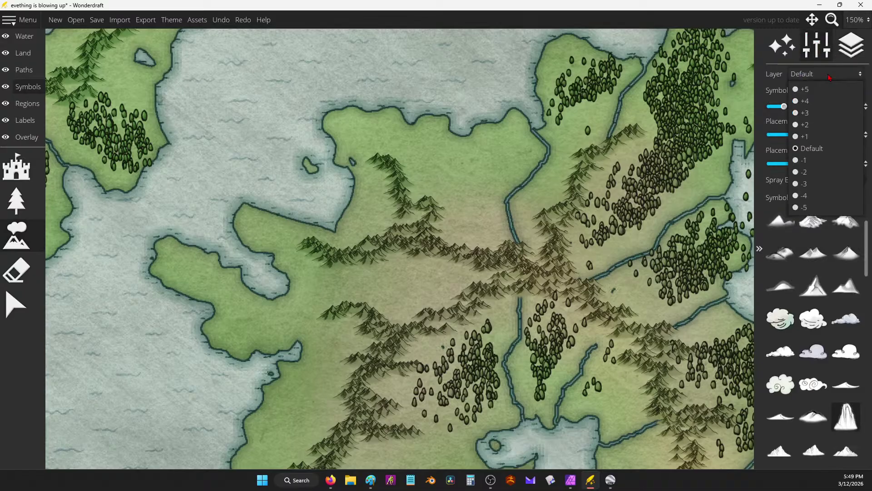
click(795, 125)
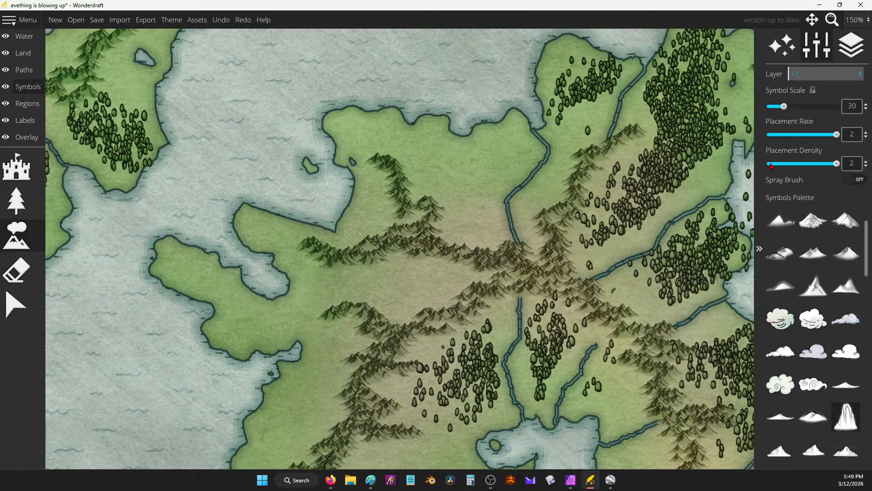
click(540, 251)
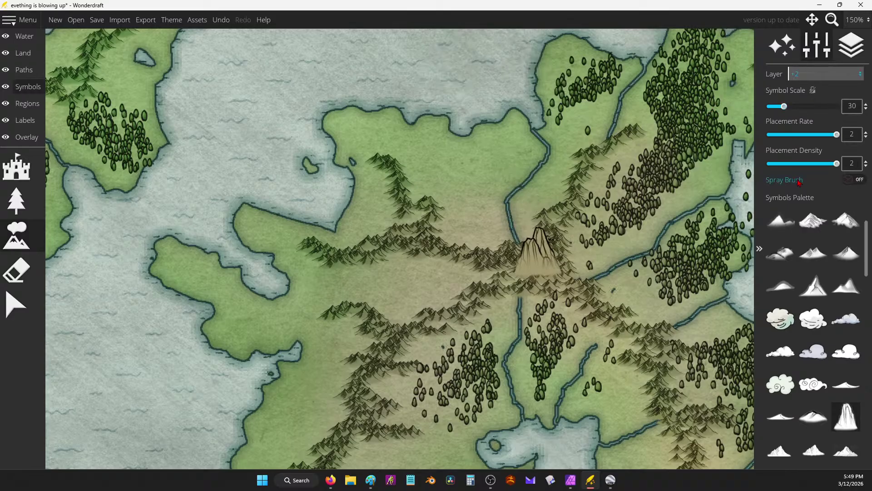
key(ctrl+z)
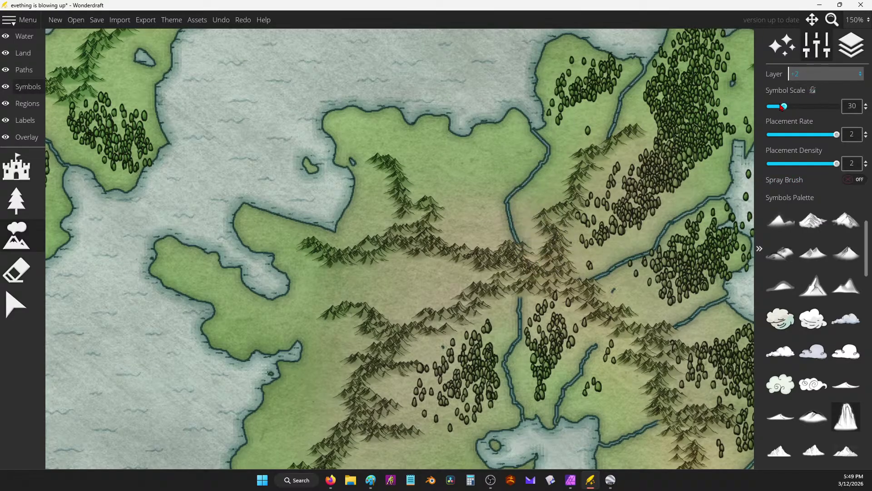
Reduce the symbol scale to 20 and try the smaller mountain at the same junction of ranges.
drag(781, 106, 778, 107)
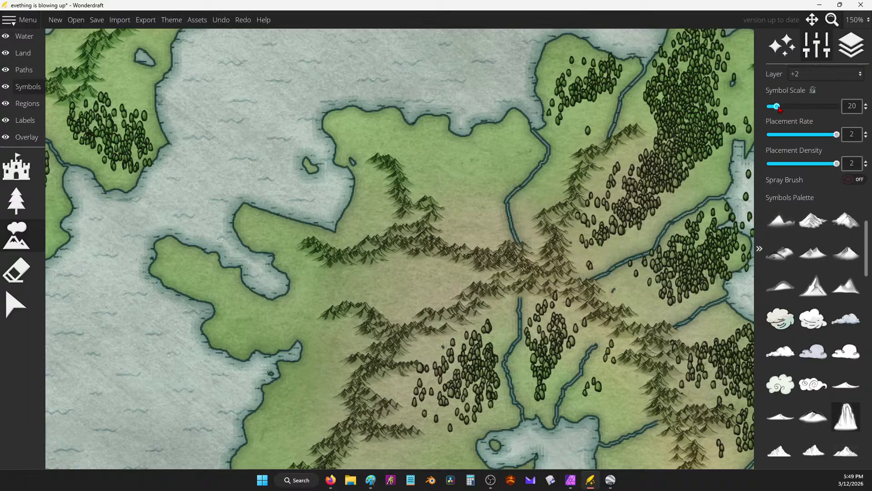
click(525, 265)
key(ctrl+z)
Place three tall mountains along the island's eastern range: southeast of the inner bay, northeast of it, and at the northern junction.
scroll(442, 185, down, 6)
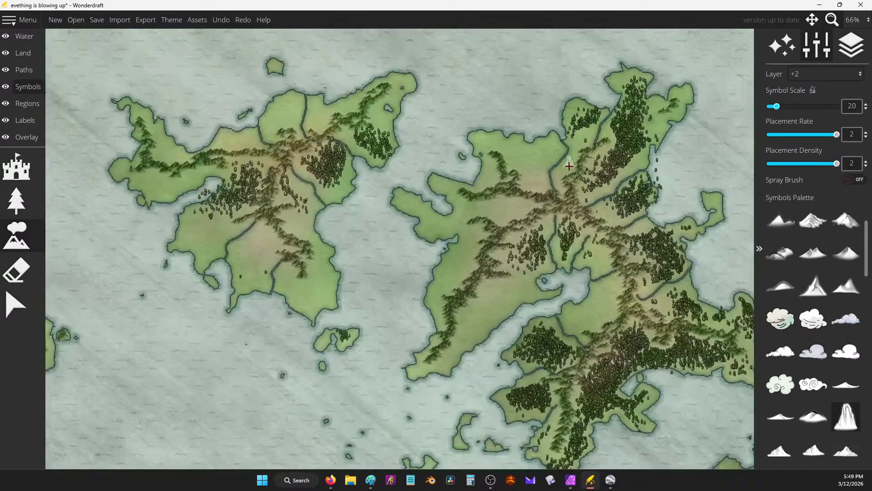
scroll(402, 242, up, 5)
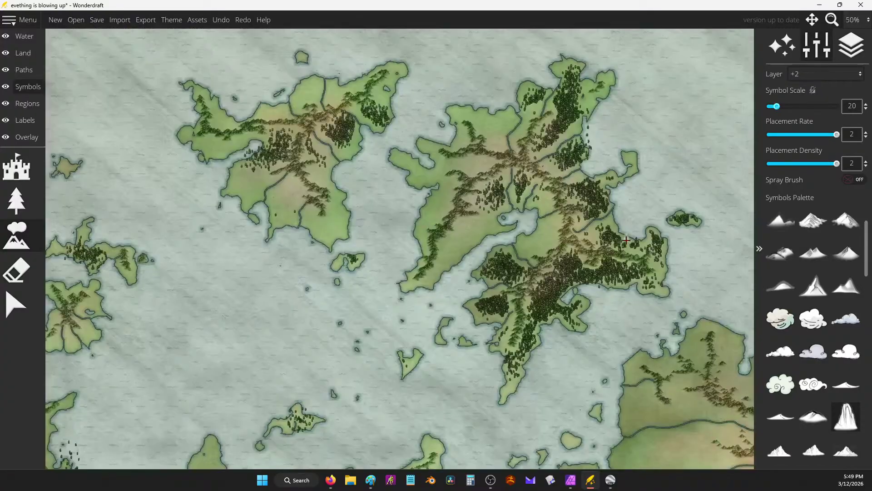
scroll(518, 227, up, 1)
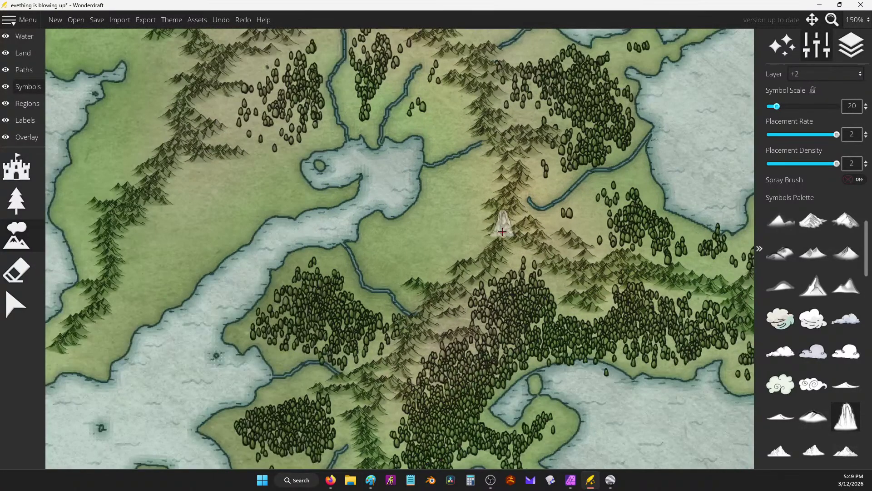
click(503, 222)
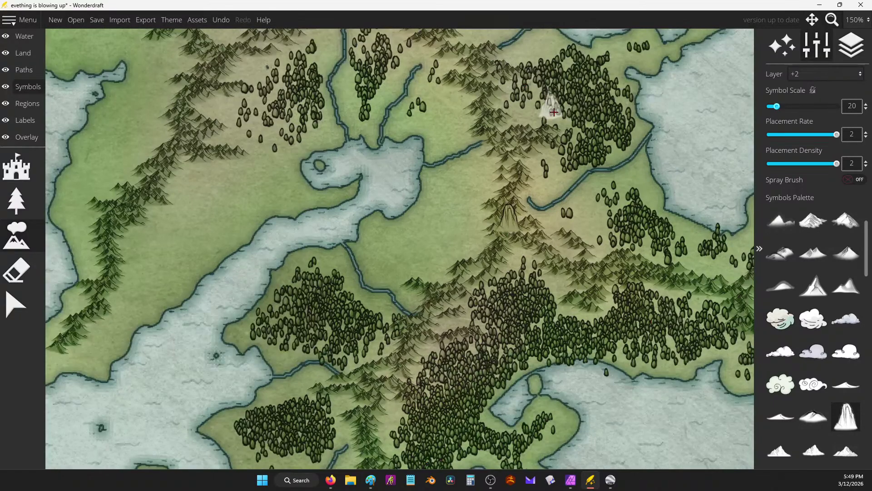
drag(522, 86, 574, 210)
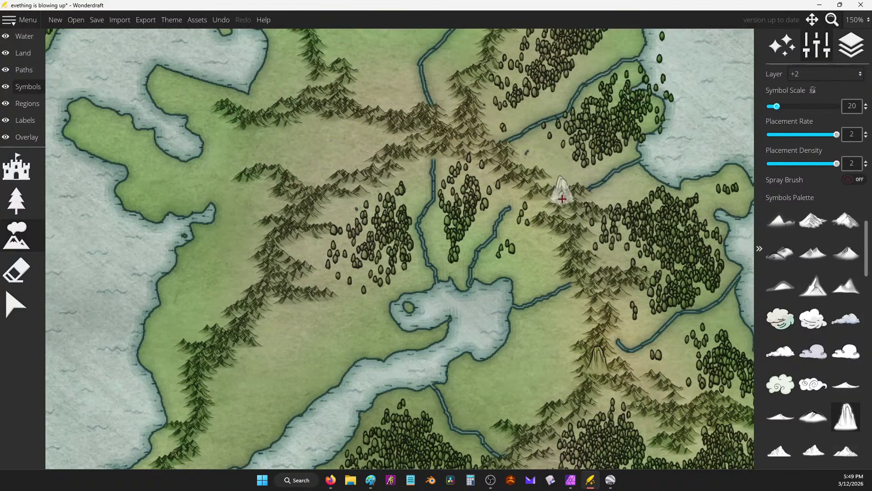
click(562, 190)
click(472, 128)
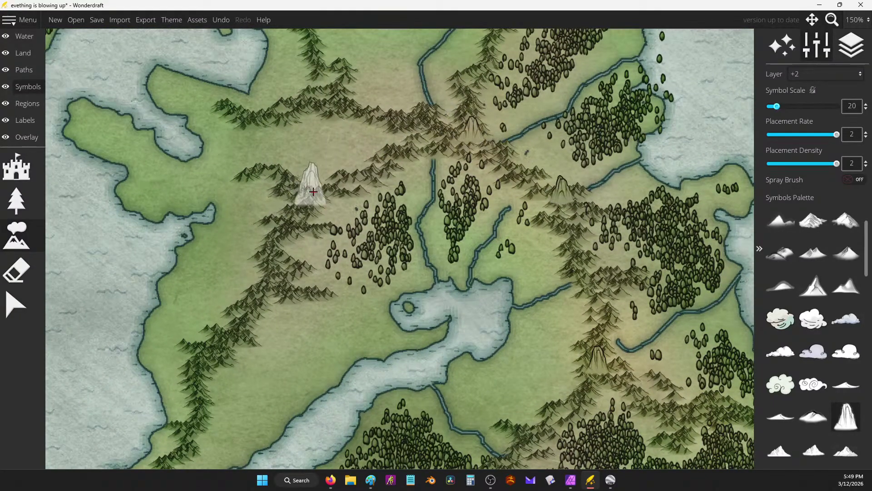
Place a tall mountain on the island's northwestern range and set the symbol scale to 35 over the neighbouring western island.
ctrl+scroll(336, 93, down, 5)
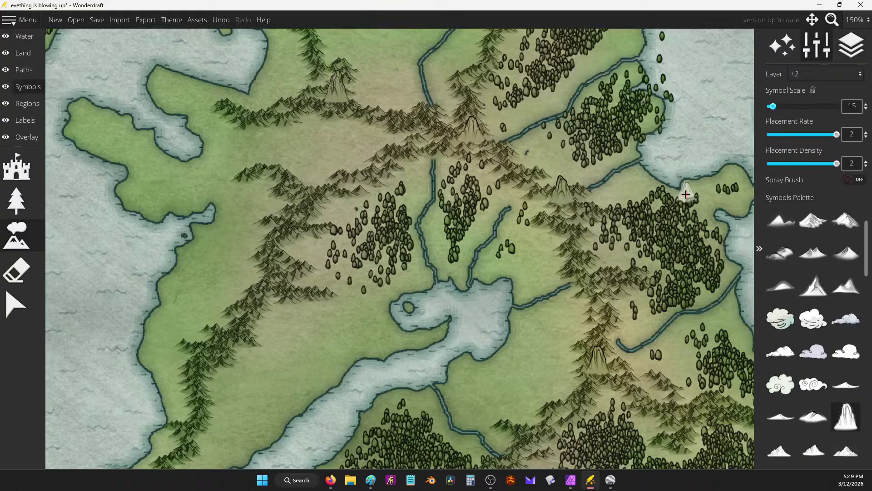
scroll(681, 184, down, 1)
drag(450, 128, 567, 205)
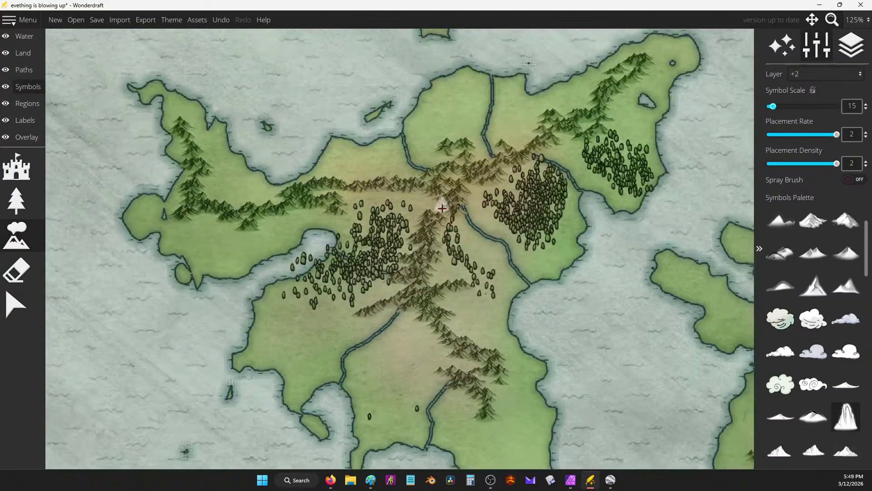
ctrl+scroll(459, 183, up, 4)
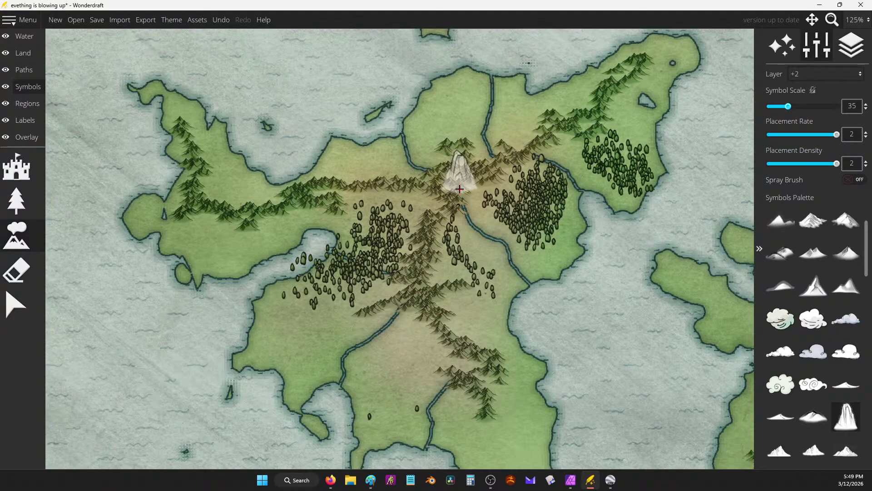
Examine the western islands, the eastern mainland ranges and the northern inlet for a site for a large volcano.
scroll(460, 189, down, 2)
drag(286, 278, 443, 149)
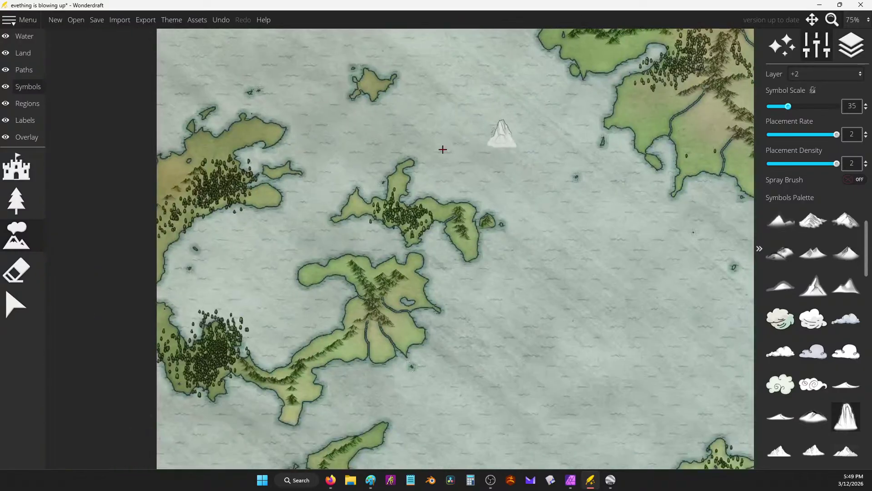
drag(254, 164, 433, 156)
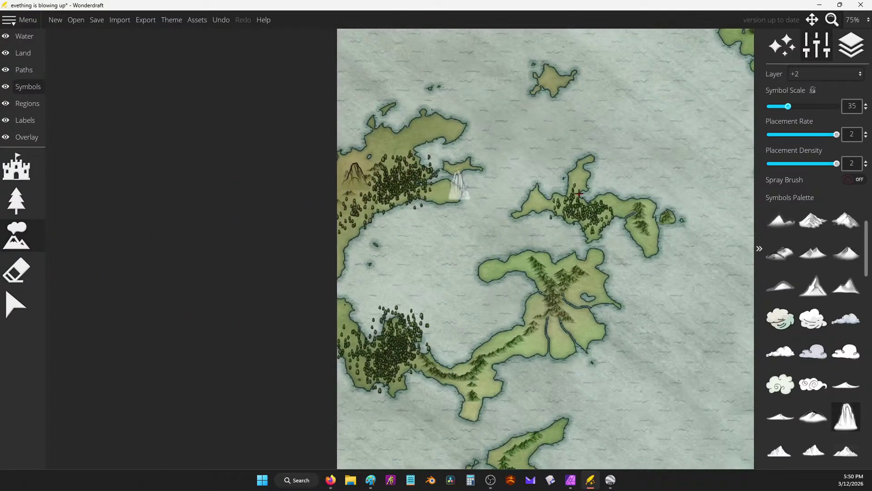
scroll(578, 193, down, 2)
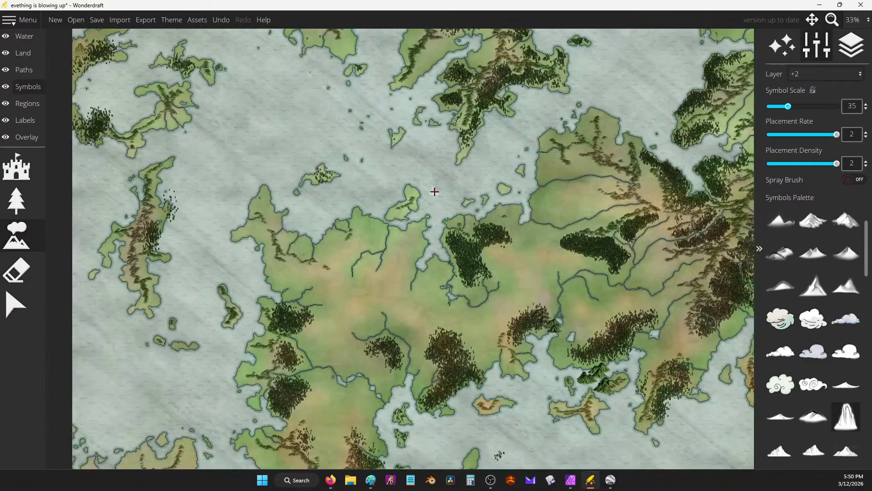
drag(558, 313, 548, 272)
scroll(548, 272, up, 2)
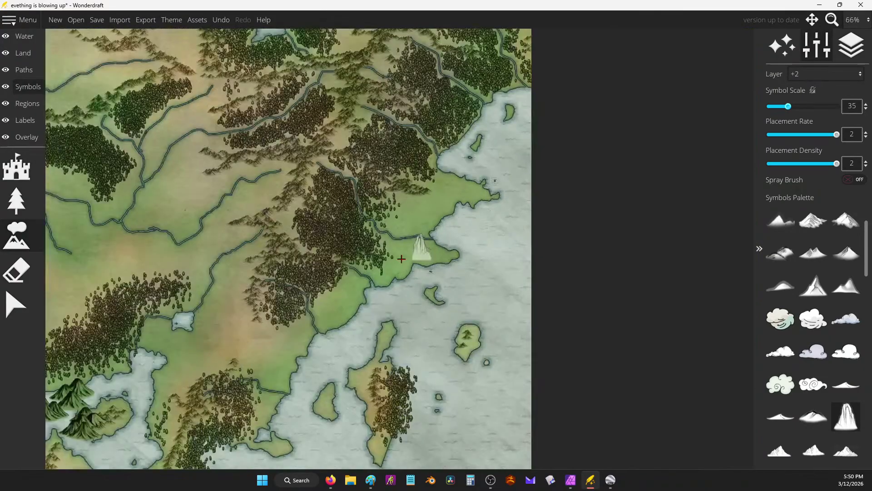
drag(400, 254, 442, 300)
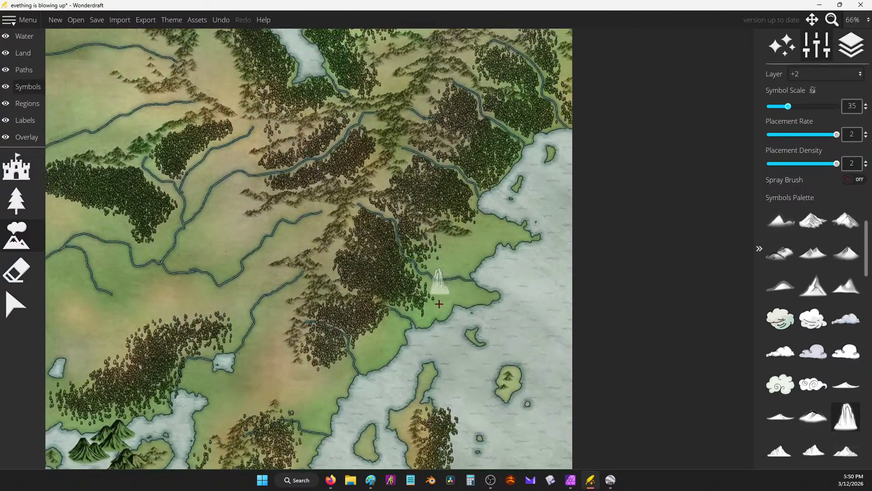
scroll(476, 209, down, 2)
mouse_move(477, 213)
mouse_down()
mouse_move(532, 317)
mouse_move(513, 355)
mouse_move(499, 241)
mouse_move(509, 280)
mouse_move(503, 249)
mouse_up()
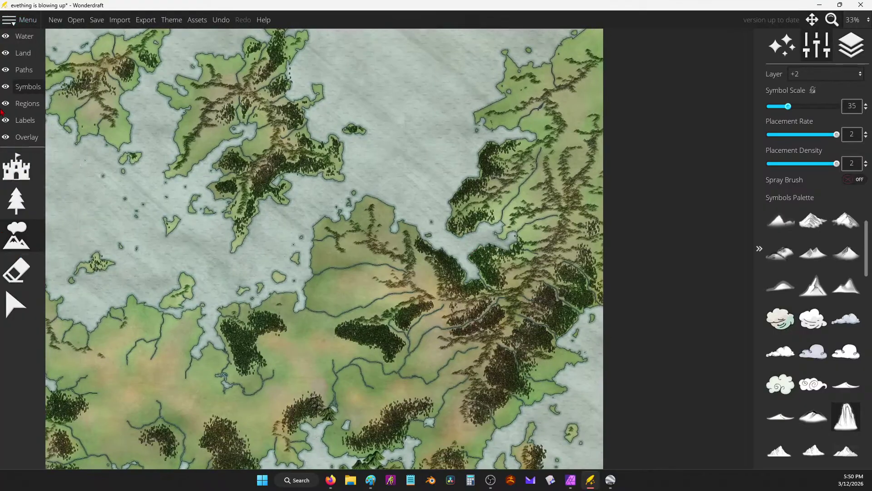
Erase the trees around the narrow inlet on the eastern mainland with a size 62 eraser limited to trees.
click(16, 269)
click(16, 200)
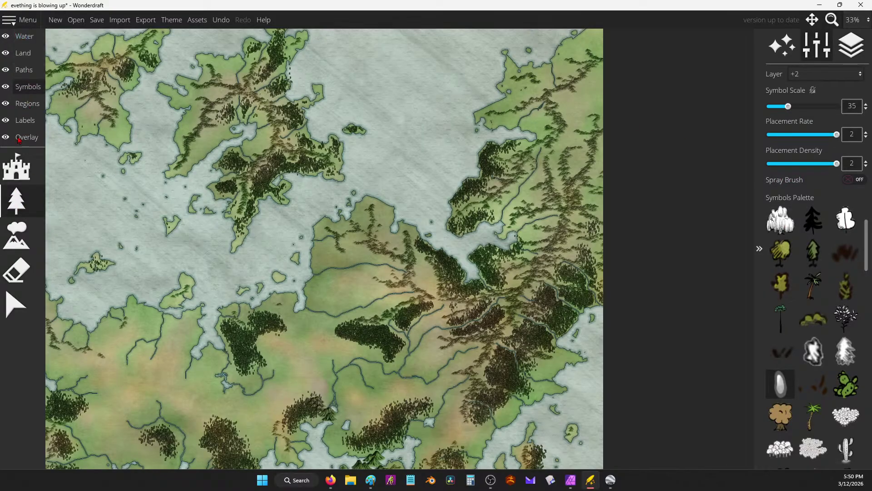
click(14, 275)
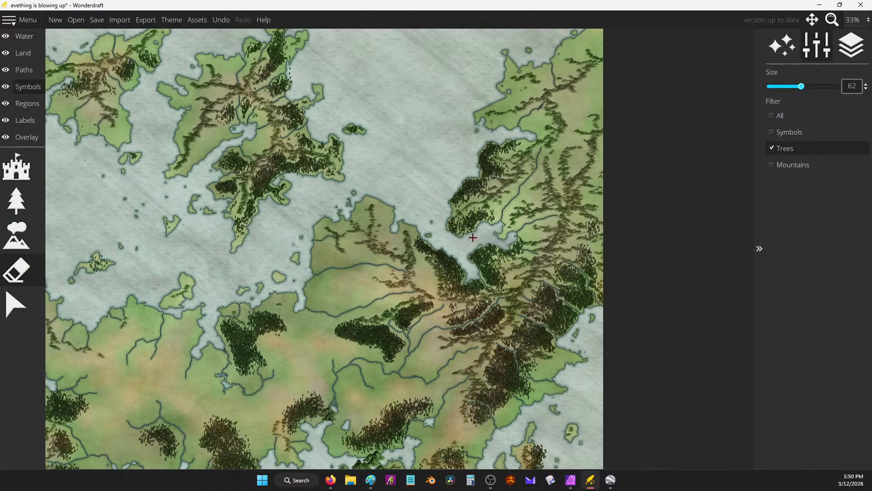
mouse_move(476, 274)
mouse_down()
mouse_move(504, 281)
mouse_move(498, 271)
mouse_move(513, 246)
mouse_move(479, 245)
mouse_move(486, 281)
mouse_move(474, 287)
mouse_move(462, 288)
mouse_move(463, 268)
mouse_move(451, 261)
mouse_move(493, 271)
mouse_up()
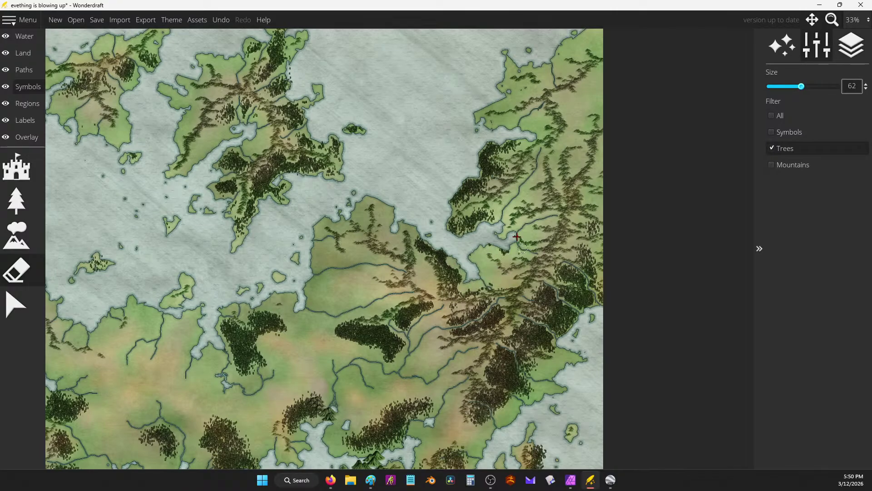
drag(473, 220, 468, 216)
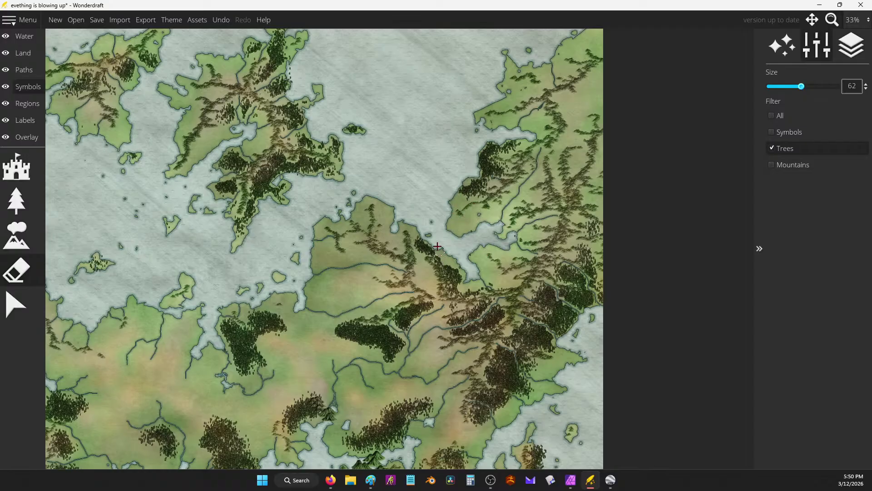
Place a tall mountain at scale 35 in the mainland inlet and fill the surrounding water with land at brush size 165.
click(16, 234)
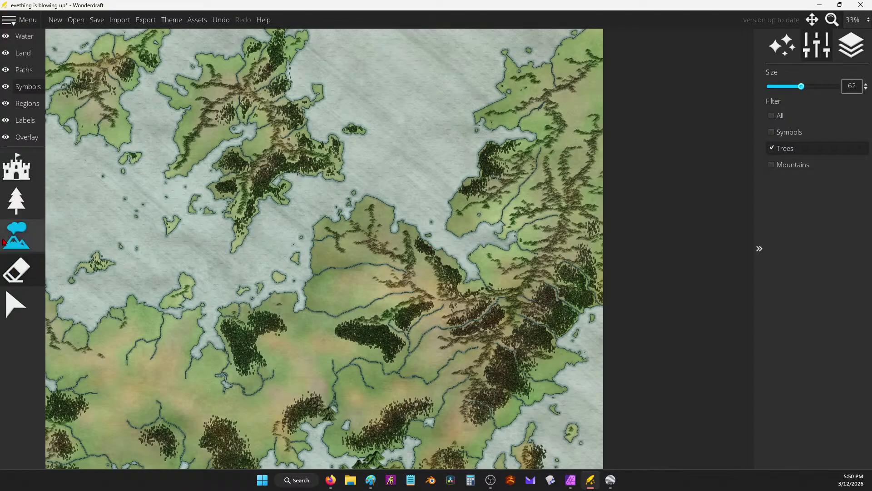
click(474, 241)
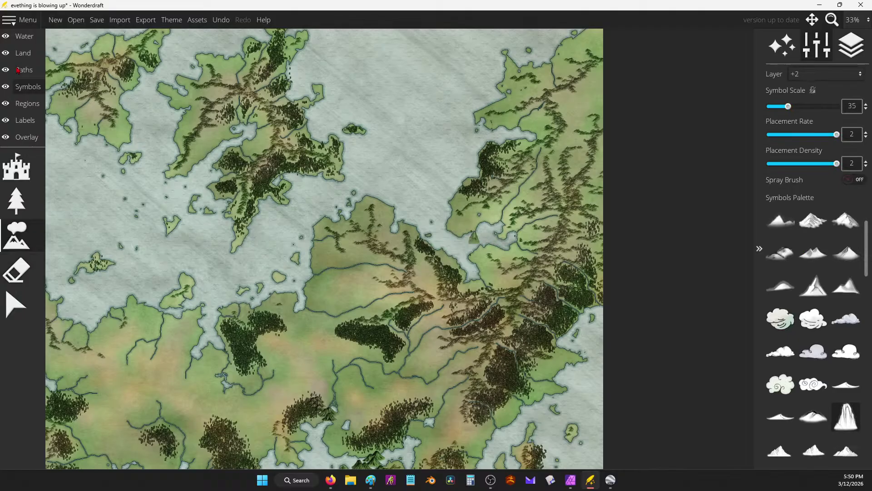
click(23, 53)
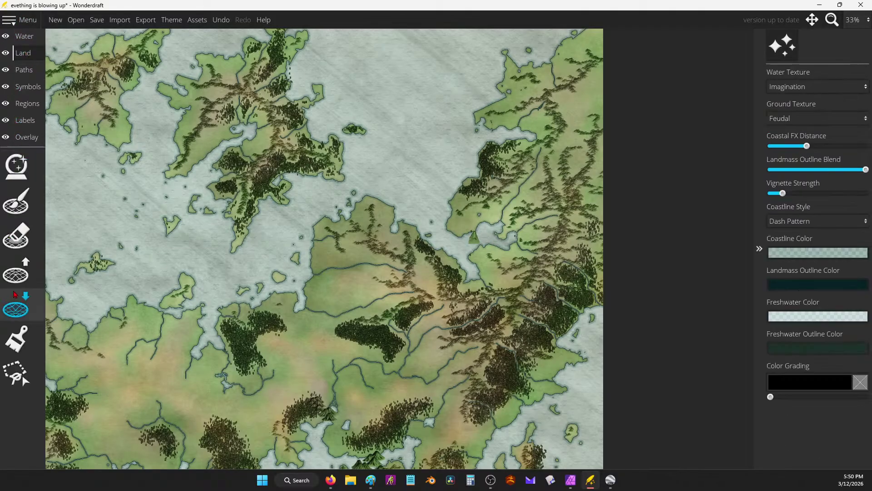
click(17, 202)
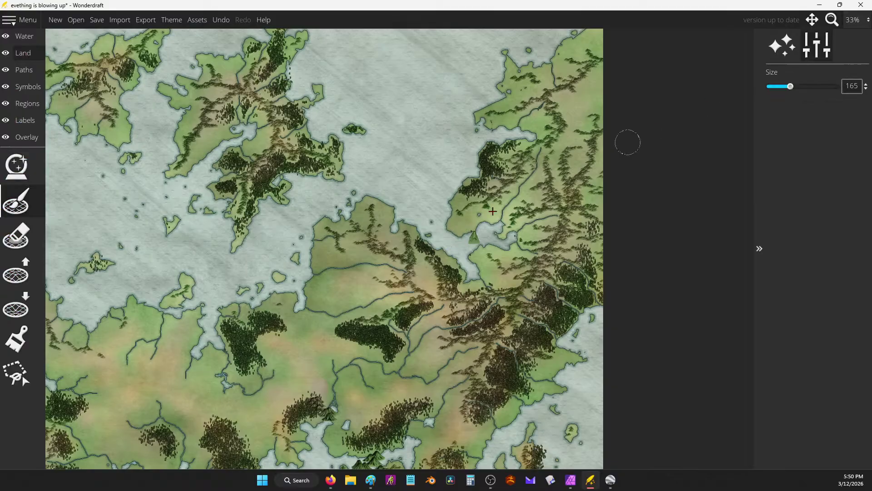
mouse_move(492, 211)
mouse_down()
mouse_move(479, 246)
mouse_move(462, 243)
mouse_move(475, 258)
mouse_move(517, 244)
mouse_move(464, 249)
mouse_move(470, 274)
mouse_up()
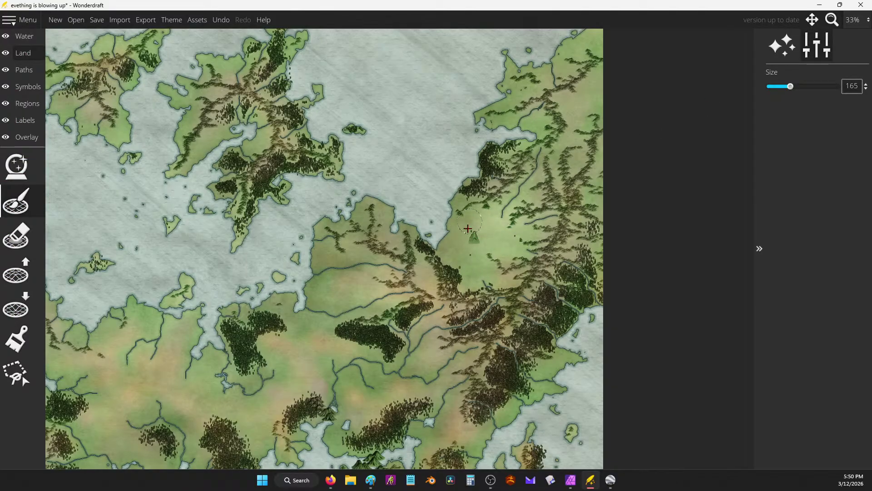
drag(467, 228, 438, 241)
scroll(533, 202, up, 4)
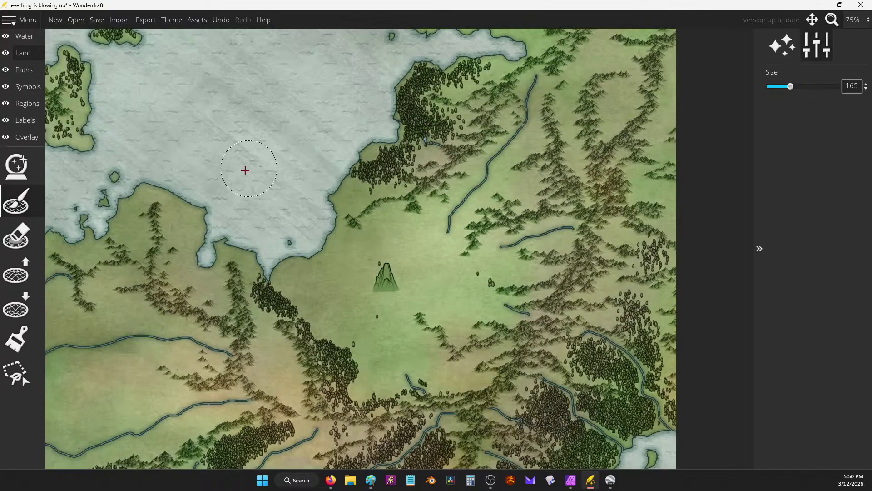
drag(276, 168, 383, 183)
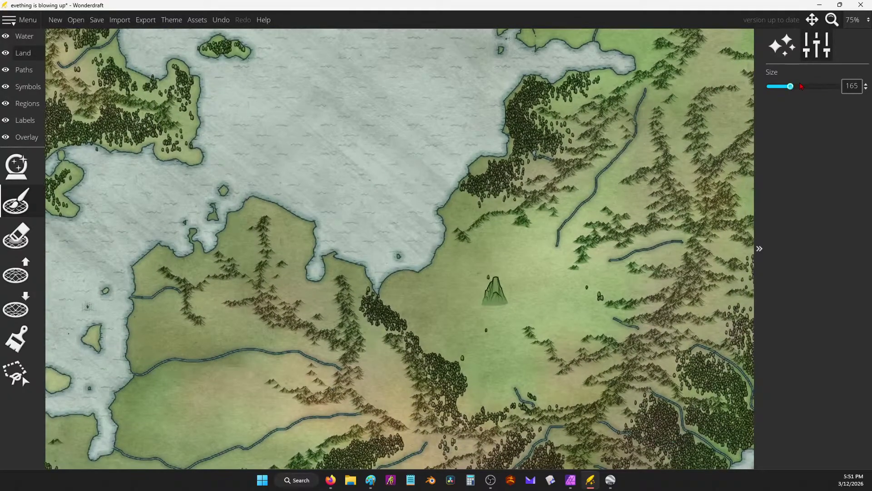
Cut a circular lake around the lone tall mountain with the land eraser at size 264.
drag(790, 86, 804, 87)
click(16, 234)
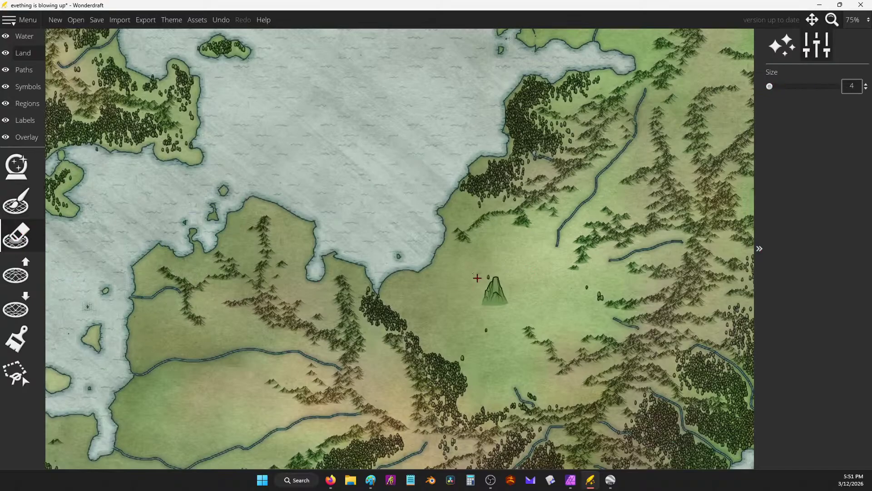
drag(792, 87, 798, 88)
drag(806, 88, 804, 87)
click(495, 298)
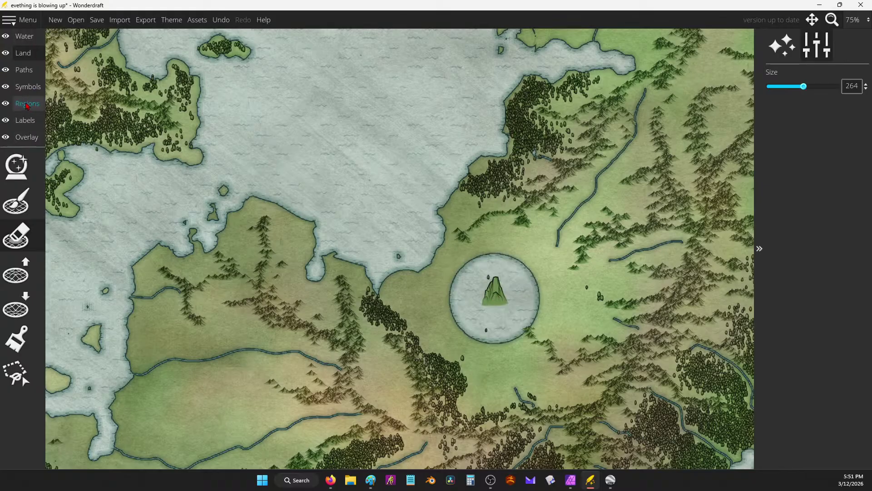
click(28, 86)
click(14, 272)
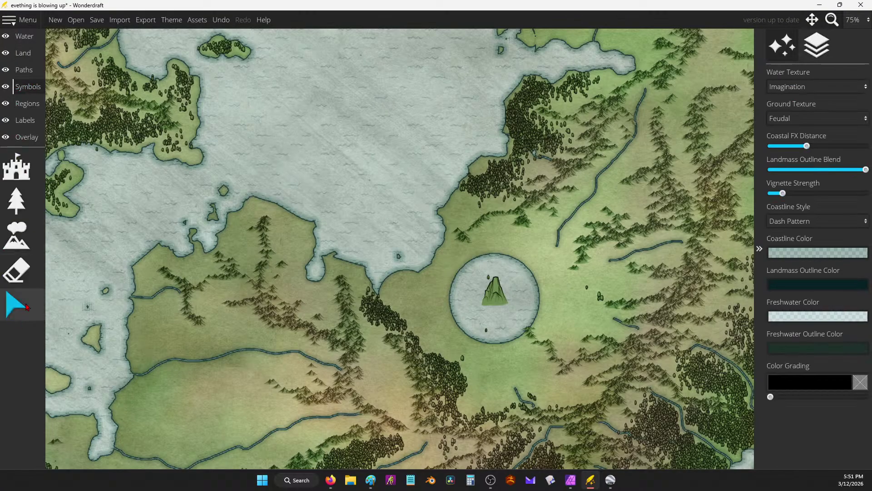
click(16, 271)
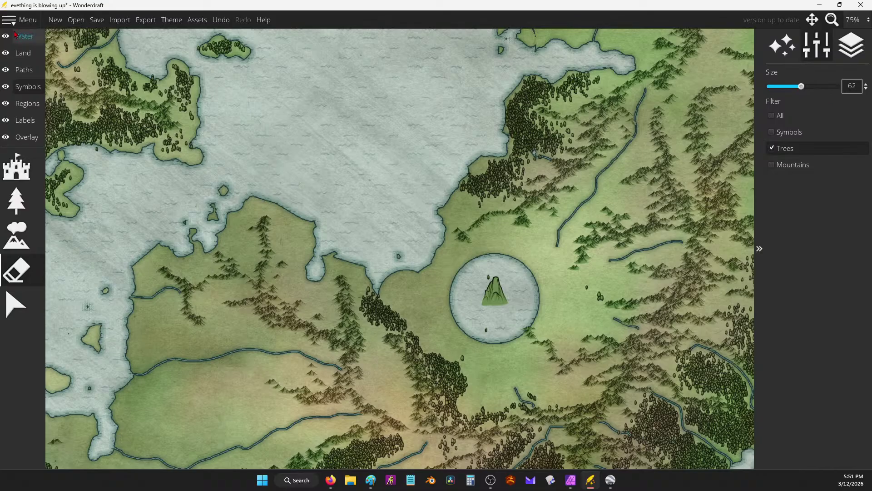
Roughen the lake's northern rim and lower a channel to the northeastern river, using brush size 54 and roughness 0.51.
click(23, 52)
click(15, 306)
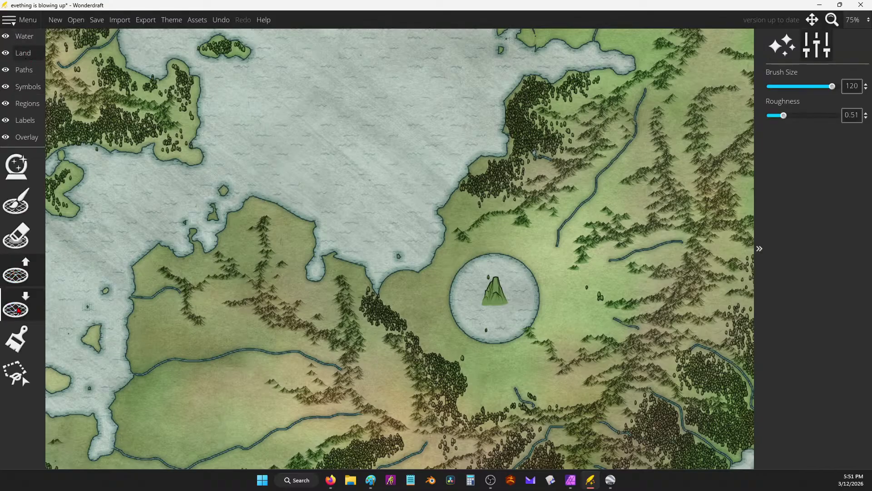
drag(798, 86, 793, 90)
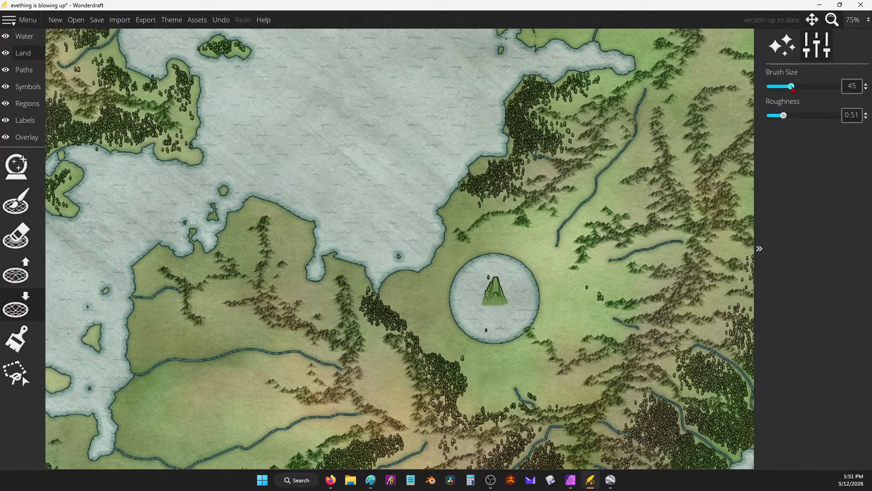
mouse_move(447, 267)
mouse_down()
mouse_move(457, 271)
mouse_move(473, 256)
mouse_up()
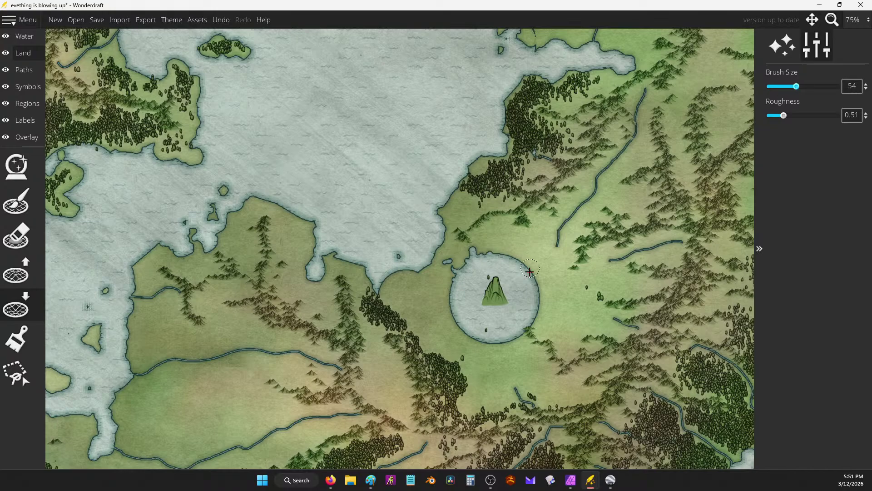
mouse_move(529, 272)
mouse_down()
mouse_move(561, 240)
mouse_move(523, 262)
mouse_move(526, 271)
mouse_move(540, 262)
mouse_move(537, 281)
mouse_move(529, 279)
mouse_up()
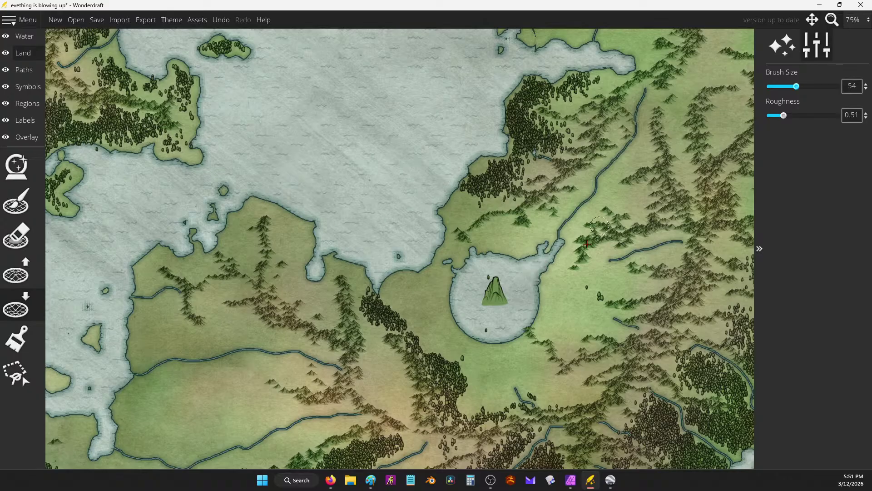
Try widening the crater lake's eastern shore with the land eraser at size 159.
click(16, 202)
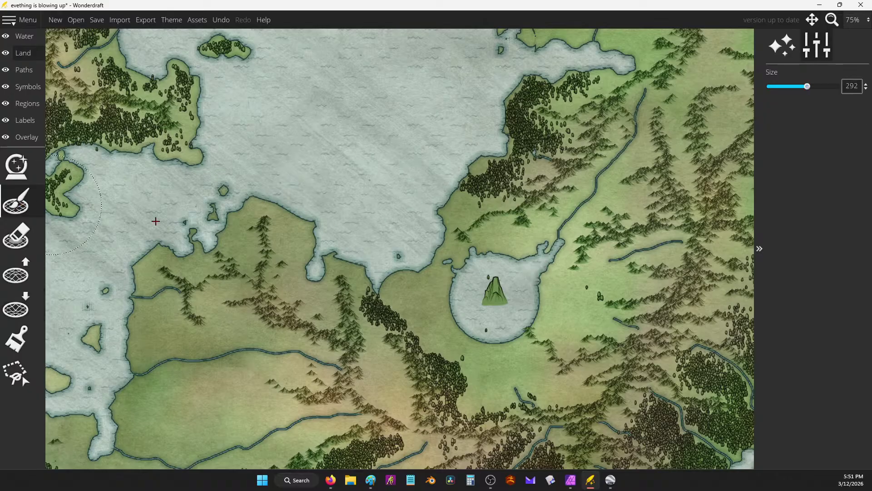
click(784, 88)
click(31, 234)
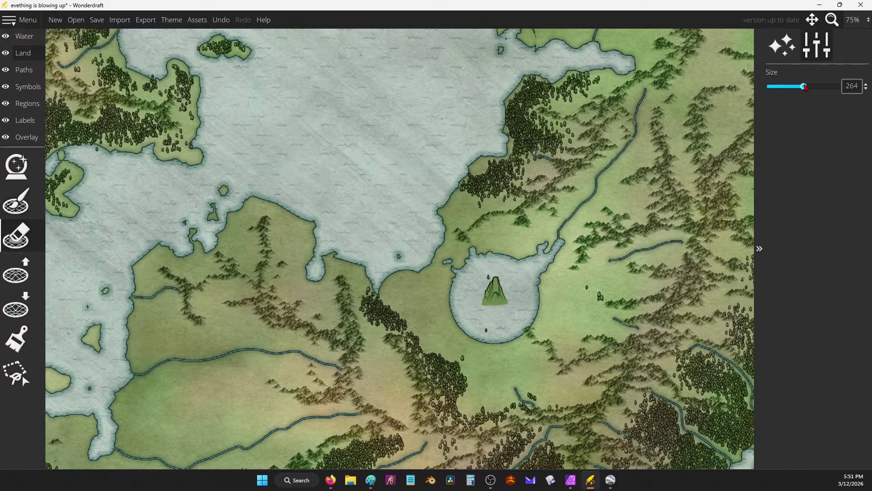
click(537, 300)
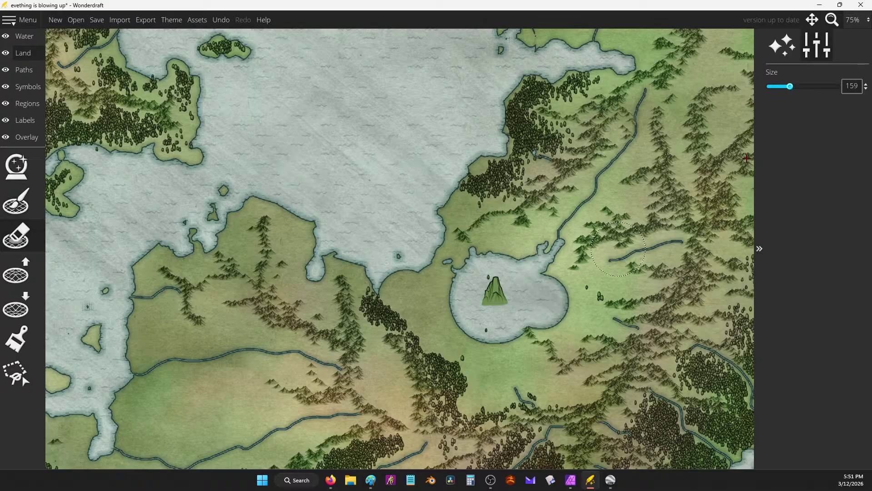
click(789, 88)
key(ctrl+z)
Carve inlets radiating from the crater lake towards the rivers and open it to the northwestern sea with the size 66 land eraser.
drag(530, 307, 596, 275)
mouse_move(487, 338)
mouse_down()
mouse_move(458, 284)
mouse_move(439, 298)
mouse_move(418, 275)
mouse_move(425, 226)
mouse_move(458, 207)
mouse_move(440, 212)
mouse_move(433, 321)
mouse_move(439, 316)
mouse_move(470, 352)
mouse_move(482, 391)
mouse_move(505, 350)
mouse_move(521, 361)
mouse_move(559, 311)
mouse_move(570, 321)
mouse_move(632, 252)
mouse_up()
mouse_move(551, 229)
mouse_down()
mouse_move(549, 237)
mouse_move(584, 214)
mouse_move(528, 252)
mouse_up()
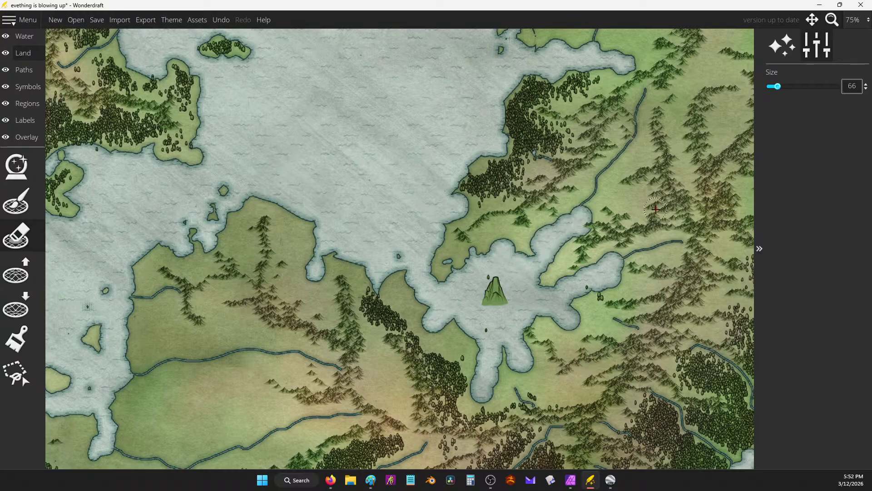
Erase a small cove from the coast just west of the lake's sea opening at eraser size 66.
scroll(588, 223, down, 4)
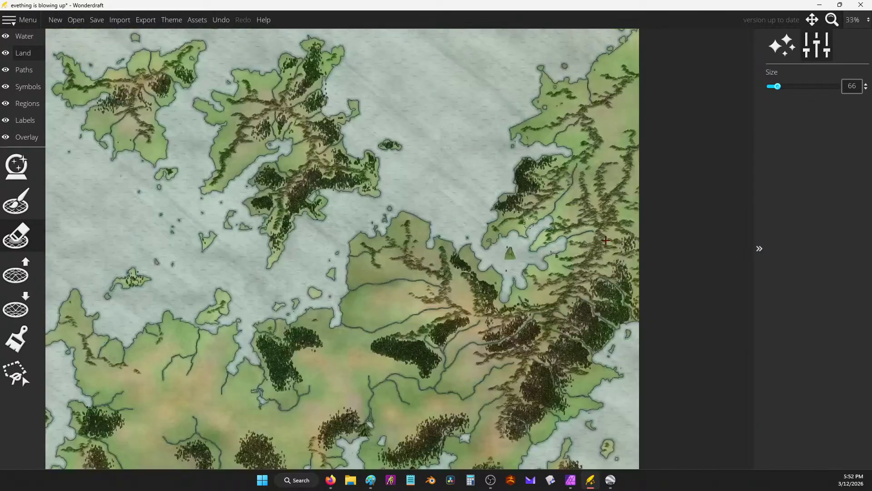
scroll(652, 255, up, 3)
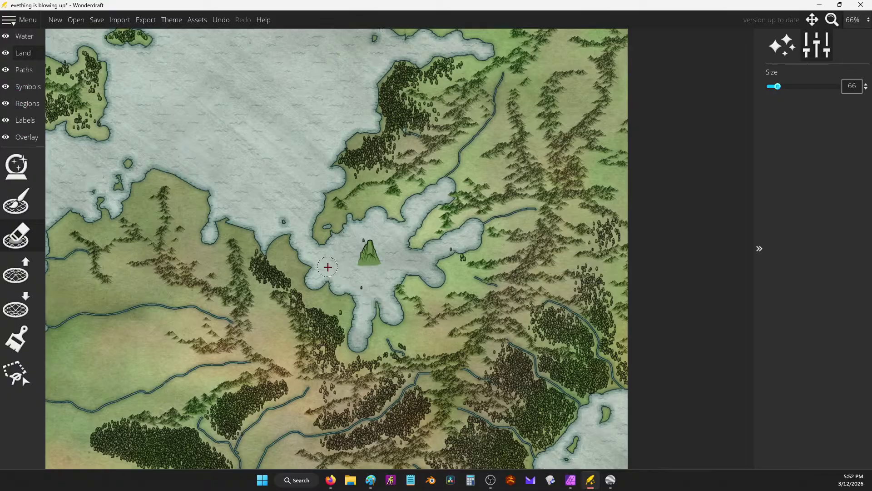
mouse_move(269, 246)
mouse_down()
mouse_move(264, 226)
mouse_move(250, 225)
mouse_up()
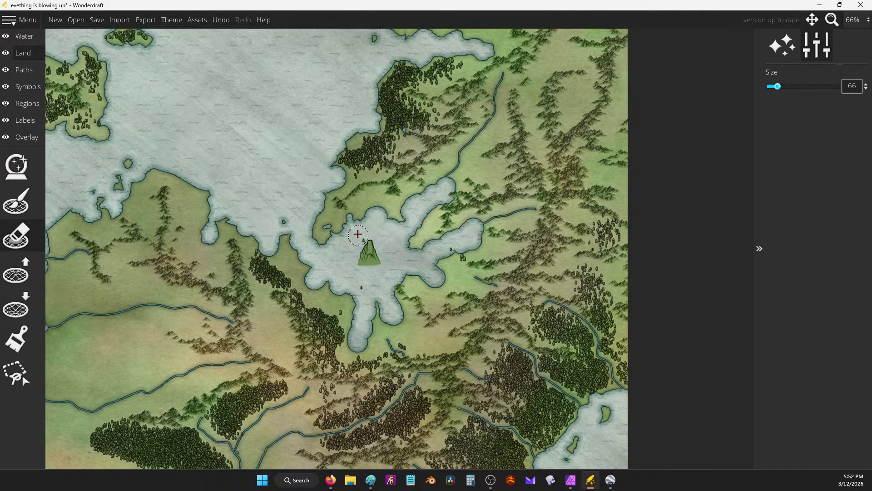
Roughen the crater lake's southern inlets and western shore by raising land at brush size 54 and roughness 0.51.
click(15, 273)
scroll(370, 282, up, 3)
mouse_move(413, 281)
mouse_down()
mouse_move(436, 271)
mouse_move(424, 278)
mouse_up()
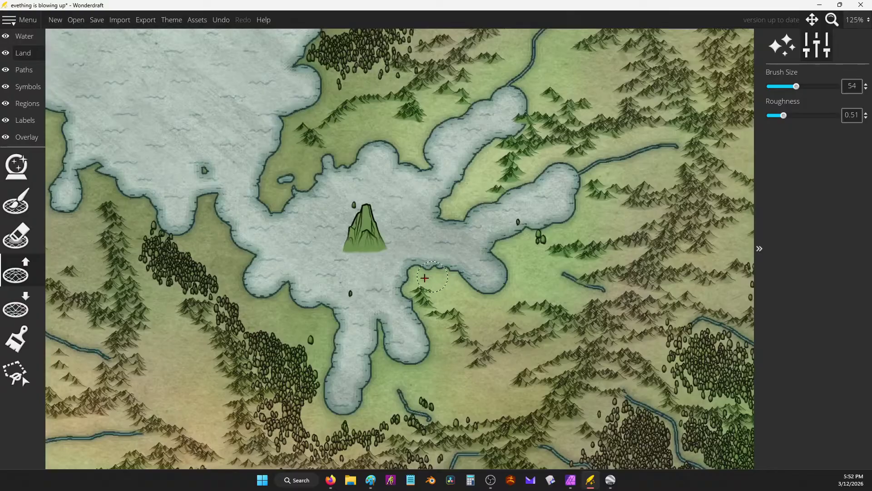
mouse_move(425, 341)
mouse_down()
mouse_move(401, 355)
mouse_move(380, 328)
mouse_move(365, 402)
mouse_move(329, 415)
mouse_move(317, 395)
mouse_move(340, 364)
mouse_move(330, 361)
mouse_move(336, 307)
mouse_move(316, 309)
mouse_move(294, 296)
mouse_move(298, 288)
mouse_move(244, 288)
mouse_move(250, 254)
mouse_move(234, 259)
mouse_move(243, 267)
mouse_move(266, 256)
mouse_move(283, 198)
mouse_move(288, 222)
mouse_move(275, 208)
mouse_move(262, 209)
mouse_move(260, 193)
mouse_move(322, 174)
mouse_move(337, 196)
mouse_up()
Raise a broken ring of narrow islands around the central volcano with the size 54 brush.
click(325, 226)
click(323, 246)
click(339, 205)
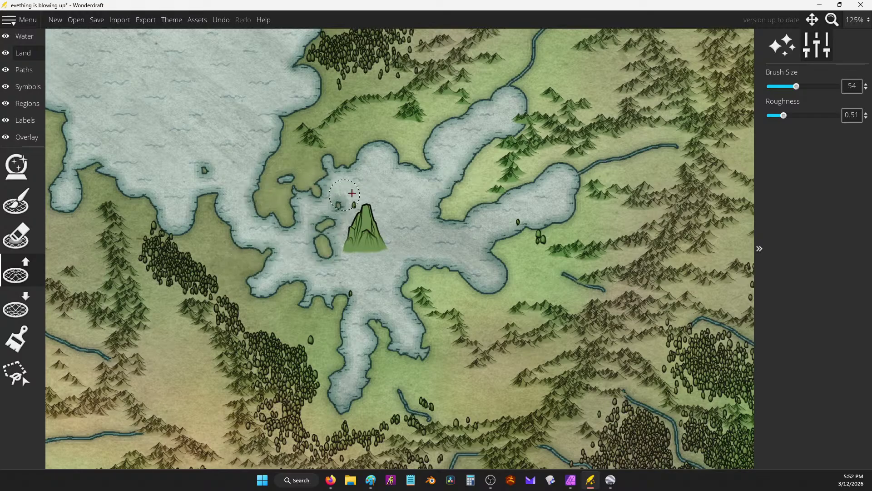
click(360, 190)
click(380, 191)
mouse_move(404, 206)
mouse_down()
mouse_move(411, 230)
mouse_move(394, 251)
mouse_move(411, 225)
mouse_move(386, 196)
mouse_move(362, 195)
mouse_move(313, 229)
mouse_move(332, 263)
mouse_move(368, 276)
mouse_up()
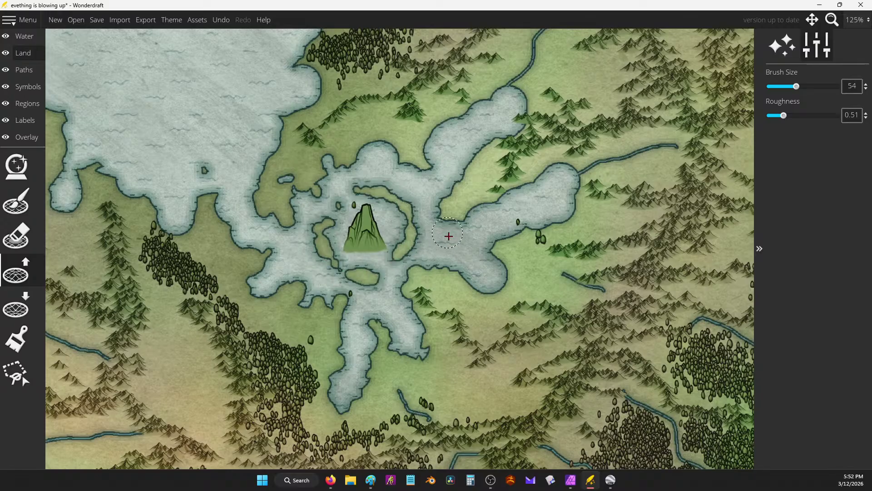
Roughen the lake's northern and eastern rims and the northwestern sea coast, and raise land just south of the island ring.
mouse_move(448, 238)
mouse_down()
mouse_move(434, 208)
mouse_move(446, 179)
mouse_move(416, 143)
mouse_move(425, 161)
mouse_move(366, 145)
mouse_move(316, 162)
mouse_move(327, 157)
mouse_move(290, 185)
mouse_move(284, 211)
mouse_move(247, 199)
mouse_move(275, 151)
mouse_move(264, 99)
mouse_move(300, 122)
mouse_move(327, 75)
mouse_move(283, 58)
mouse_up()
mouse_move(353, 79)
mouse_down()
mouse_move(379, 173)
mouse_move(373, 183)
mouse_move(377, 165)
mouse_move(380, 190)
mouse_move(411, 198)
mouse_move(398, 267)
mouse_up()
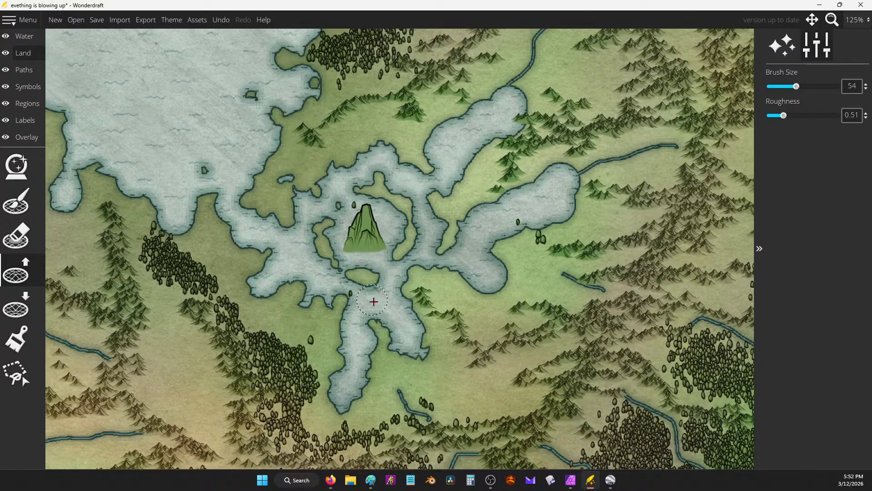
mouse_move(373, 301)
mouse_down()
mouse_move(365, 283)
mouse_move(391, 296)
mouse_move(379, 276)
mouse_move(389, 288)
mouse_move(390, 269)
mouse_up()
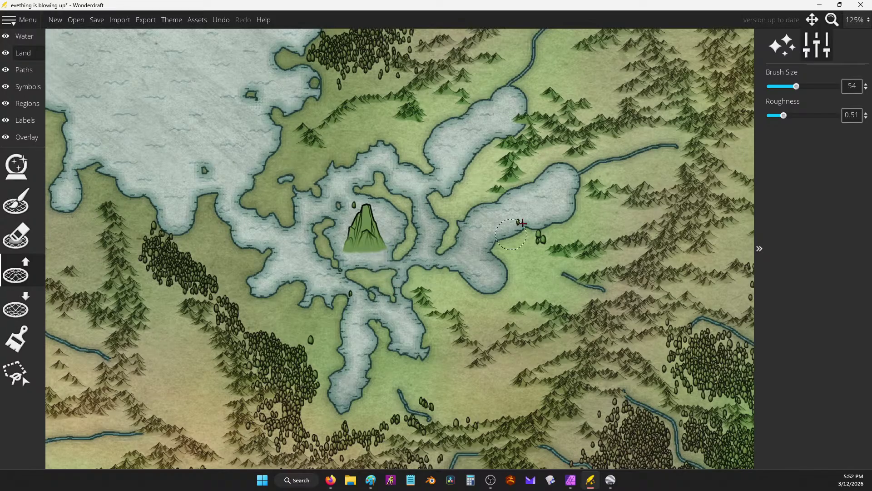
Narrow and roughen the eastern and northeastern inlets by raising their banks at brush size 54 and roughness 0.51.
mouse_move(512, 221)
mouse_down()
mouse_move(461, 230)
mouse_move(489, 242)
mouse_move(502, 266)
mouse_move(506, 289)
mouse_move(484, 294)
mouse_move(461, 282)
mouse_move(480, 288)
mouse_up()
mouse_move(532, 186)
mouse_down()
mouse_move(575, 167)
mouse_move(495, 198)
mouse_move(523, 188)
mouse_move(504, 187)
mouse_move(572, 209)
mouse_move(506, 225)
mouse_move(528, 228)
mouse_move(514, 225)
mouse_move(568, 214)
mouse_move(561, 224)
mouse_move(528, 232)
mouse_move(470, 216)
mouse_move(485, 200)
mouse_move(474, 209)
mouse_move(452, 200)
mouse_move(451, 158)
mouse_move(495, 145)
mouse_move(433, 120)
mouse_move(429, 142)
mouse_move(474, 109)
mouse_move(484, 88)
mouse_move(499, 113)
mouse_move(491, 93)
mouse_move(500, 77)
mouse_up()
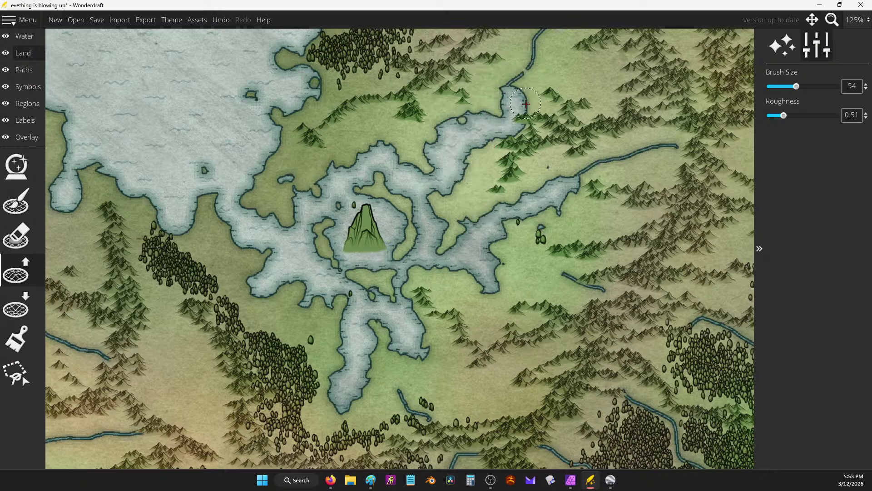
mouse_move(526, 104)
mouse_down()
mouse_move(493, 130)
mouse_move(496, 146)
mouse_move(456, 148)
mouse_move(465, 166)
mouse_up()
scroll(545, 213, down, 6)
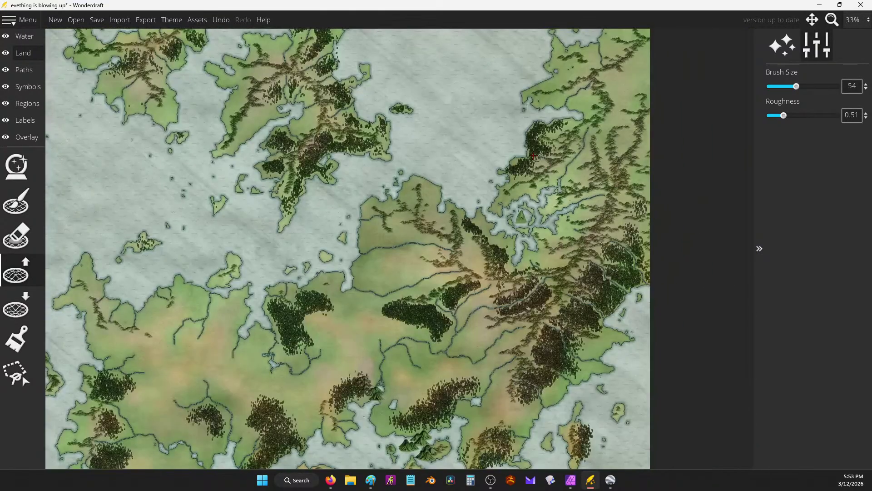
scroll(522, 165, up, 6)
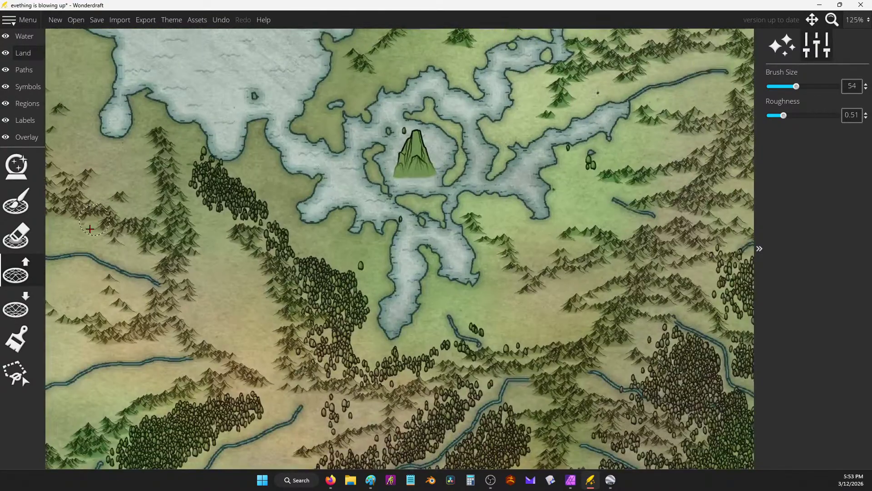
click(16, 236)
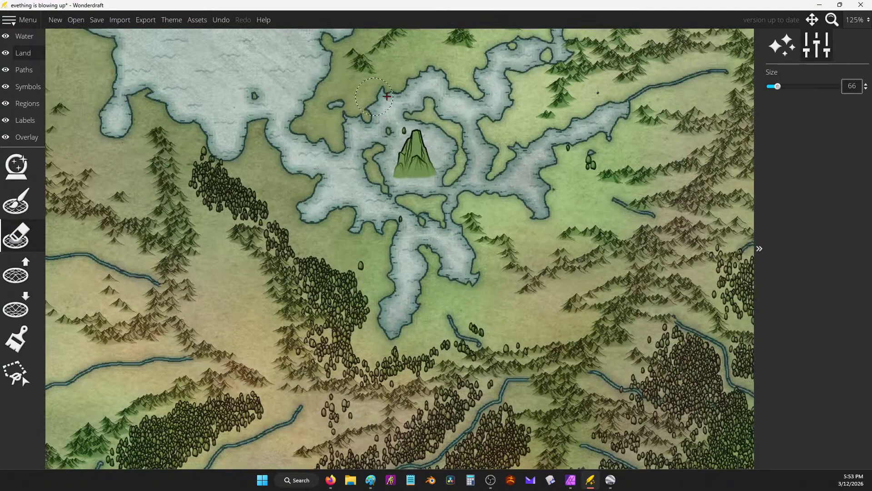
click(17, 91)
click(16, 271)
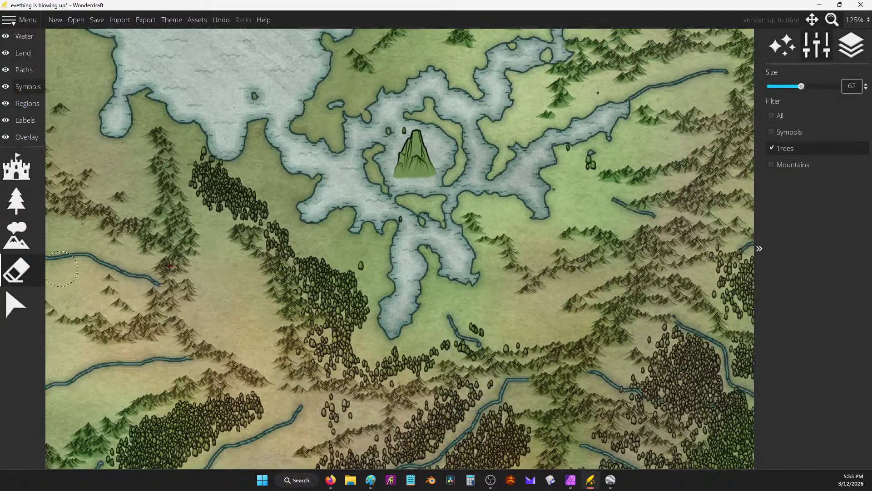
click(16, 235)
click(16, 272)
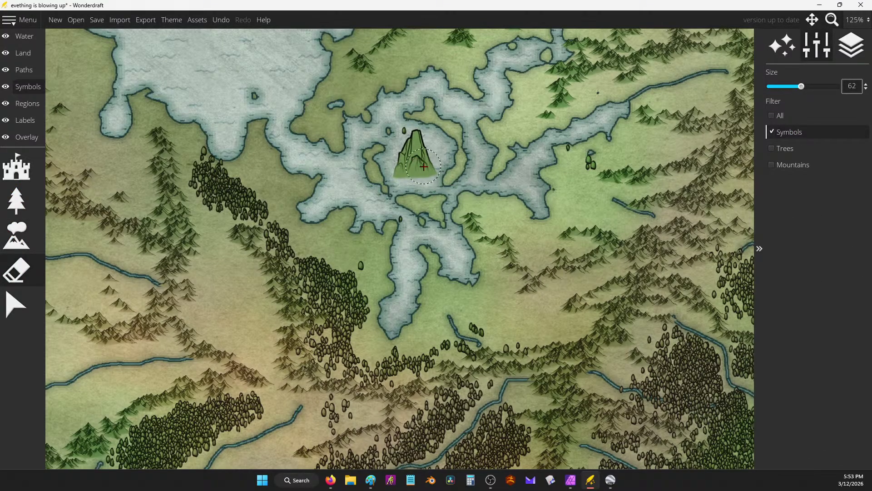
scroll(641, 188, down, 5)
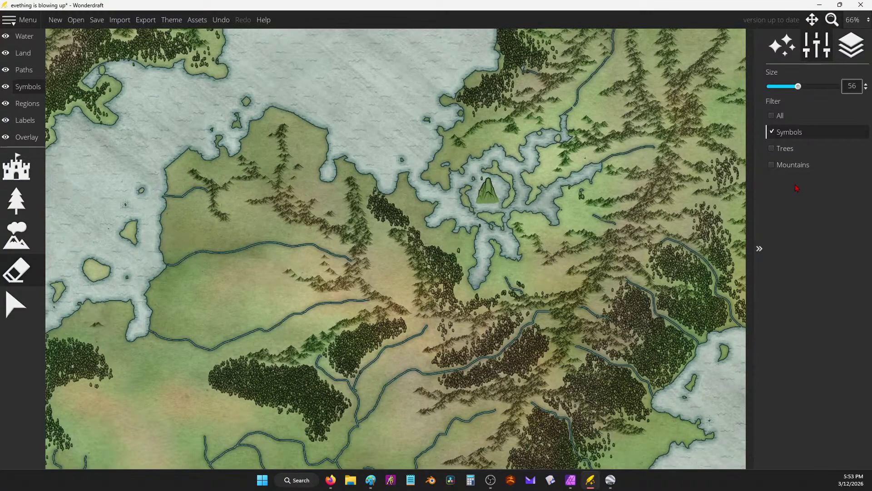
click(771, 149)
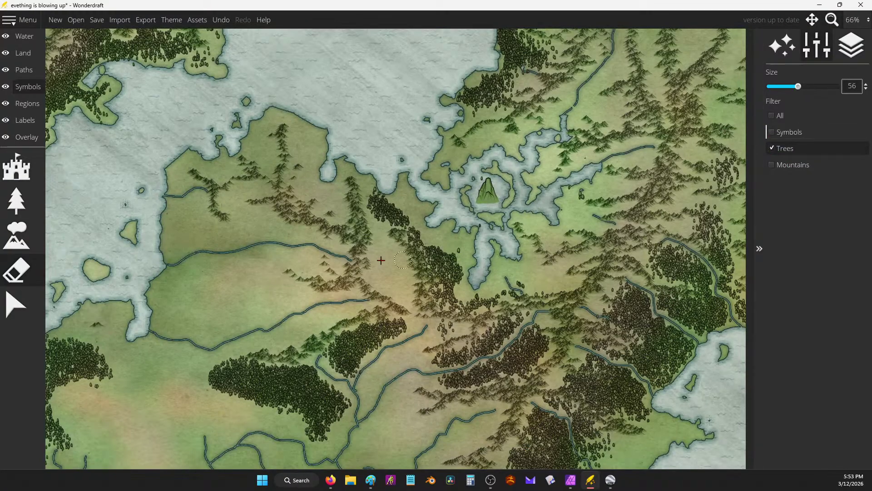
scroll(429, 166, down, 5)
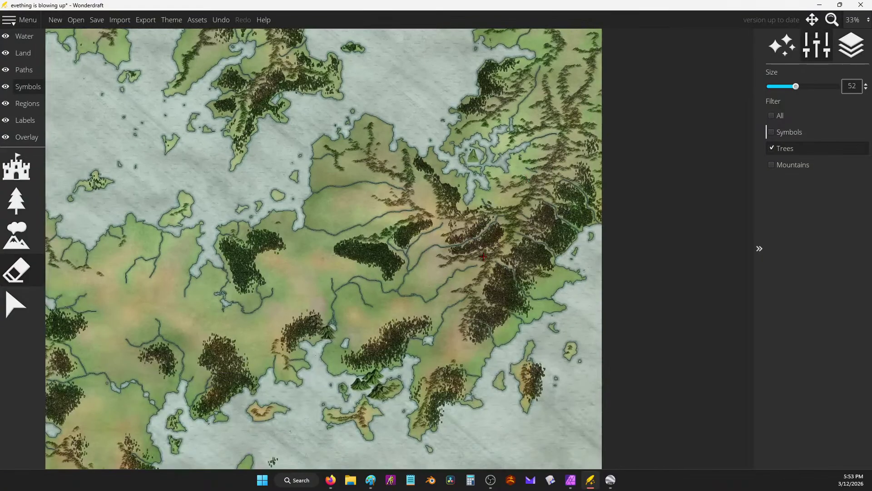
Place single sharp-peaked mountains at symbol scale 55 among the small ranges in the map's southwest.
drag(483, 256, 680, 55)
click(16, 235)
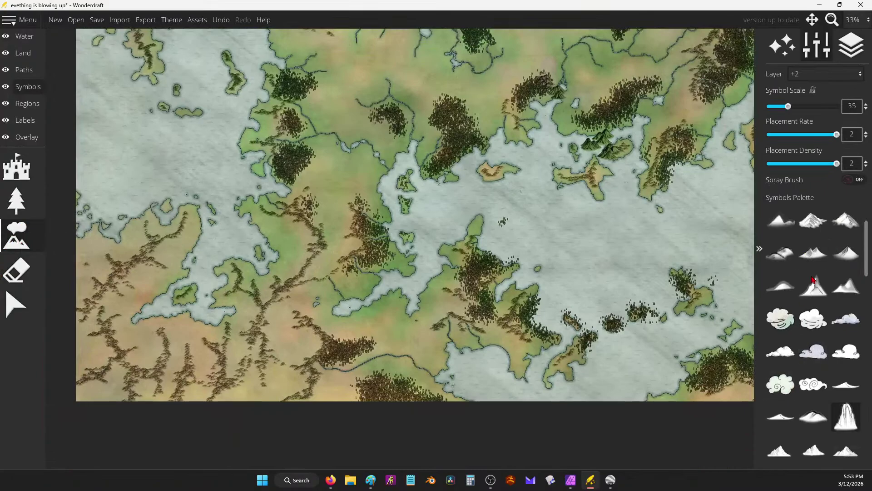
scroll(834, 378, down, 1)
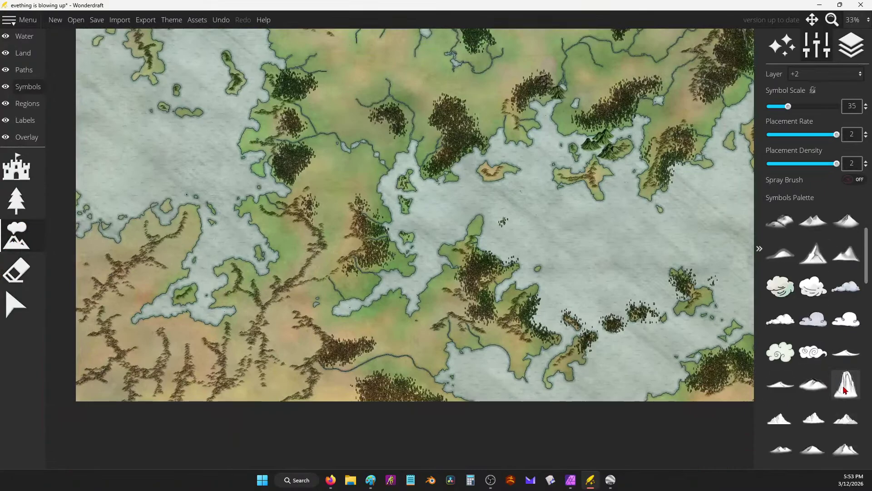
scroll(227, 351, up, 5)
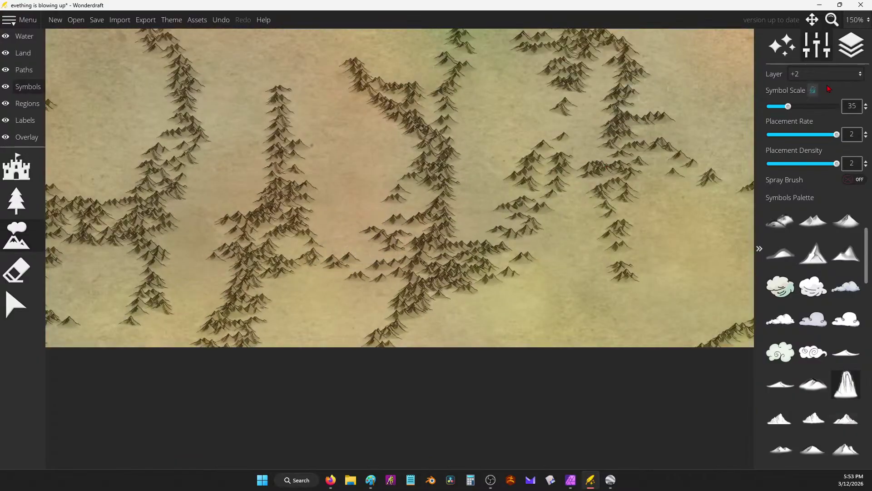
scroll(838, 379, down, 1)
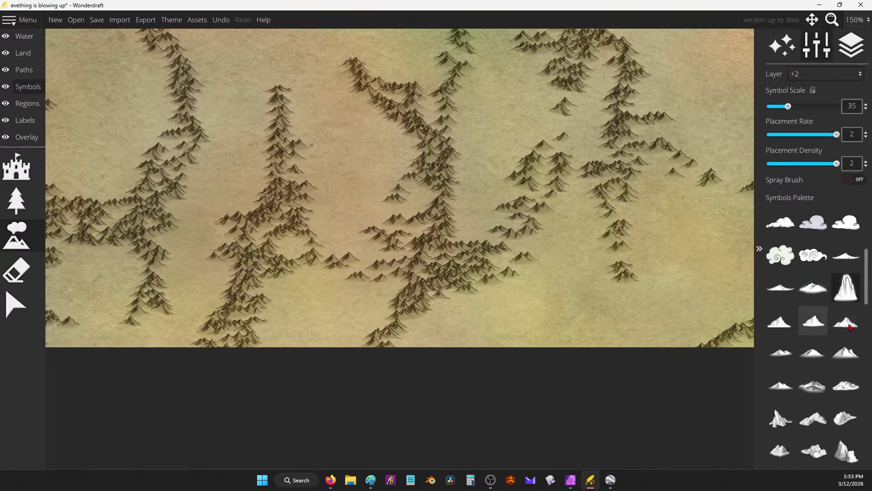
scroll(825, 264, up, 3)
click(825, 264)
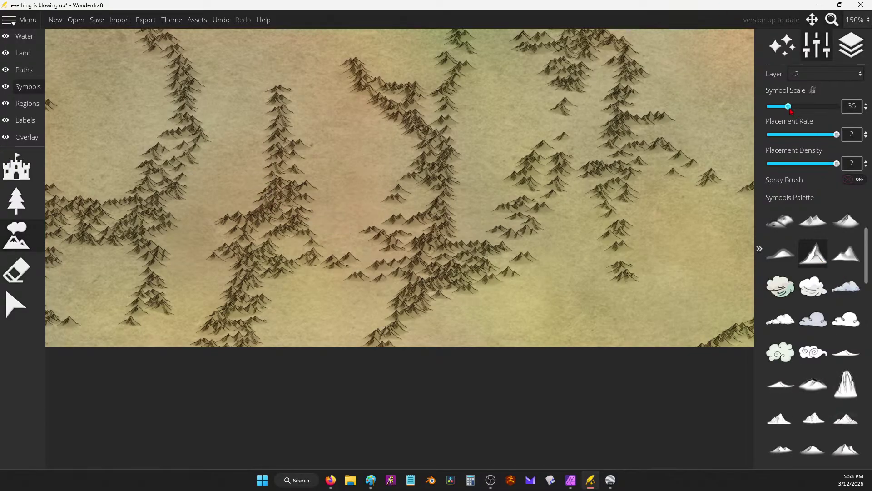
click(366, 257)
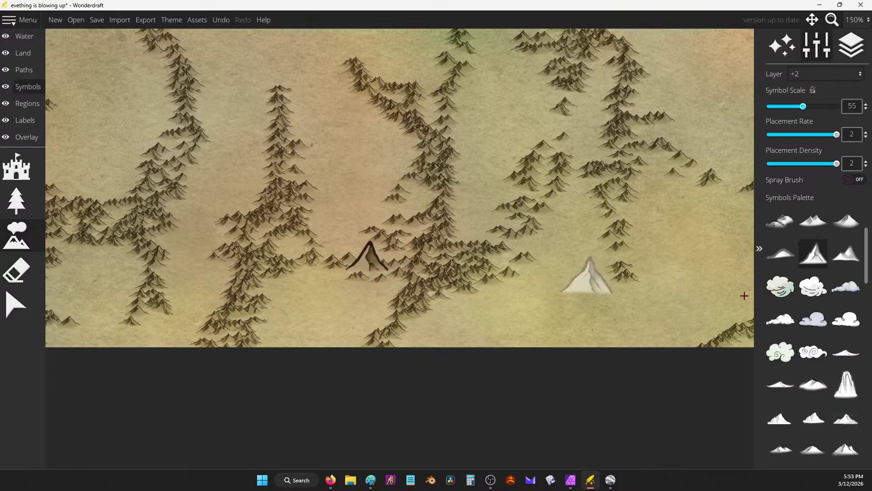
click(424, 110)
scroll(499, 227, down, 2)
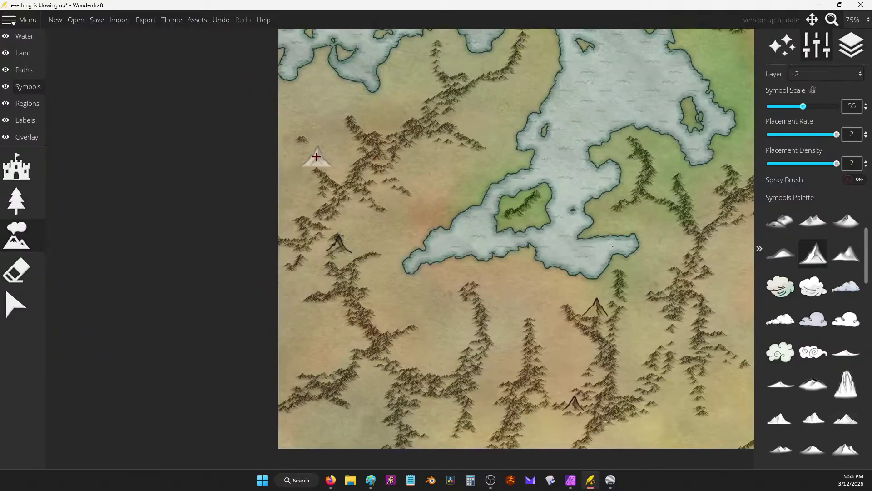
Add sharp-peaked mountains at scale 55 along the ranges east of the crater lake and one in the coastal forest north of it.
scroll(554, 181, down, 2)
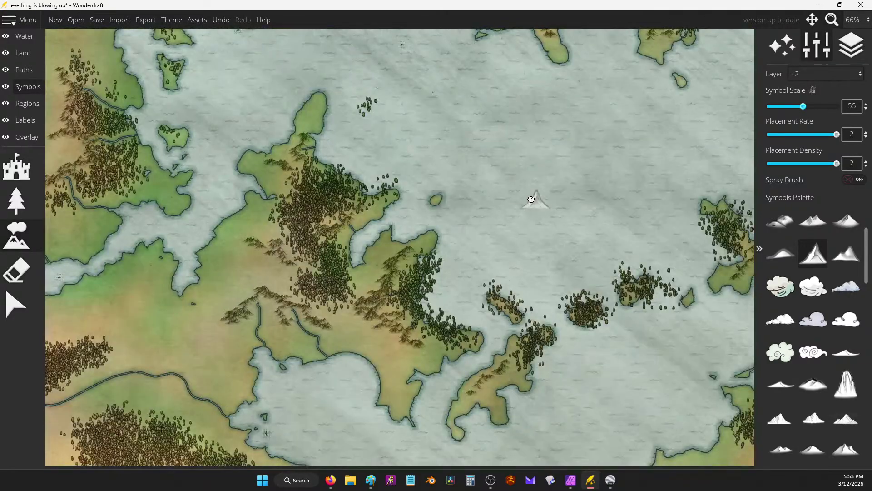
drag(531, 200, 551, 272)
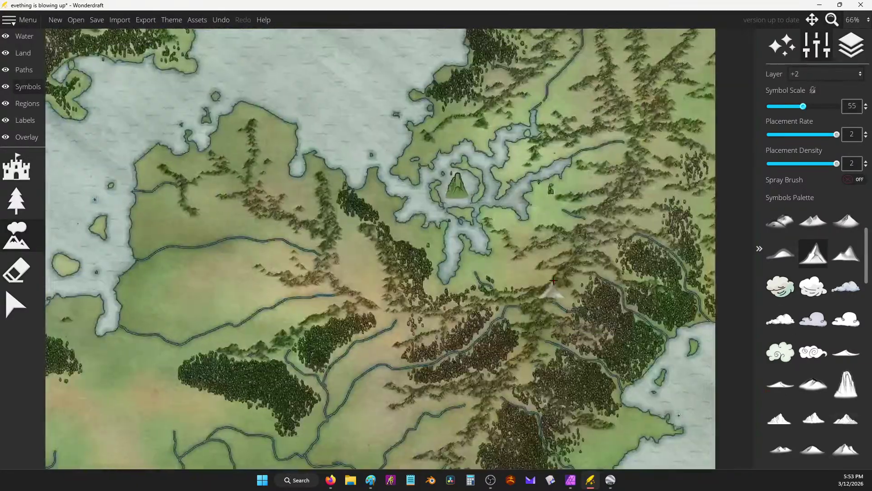
click(651, 136)
click(644, 53)
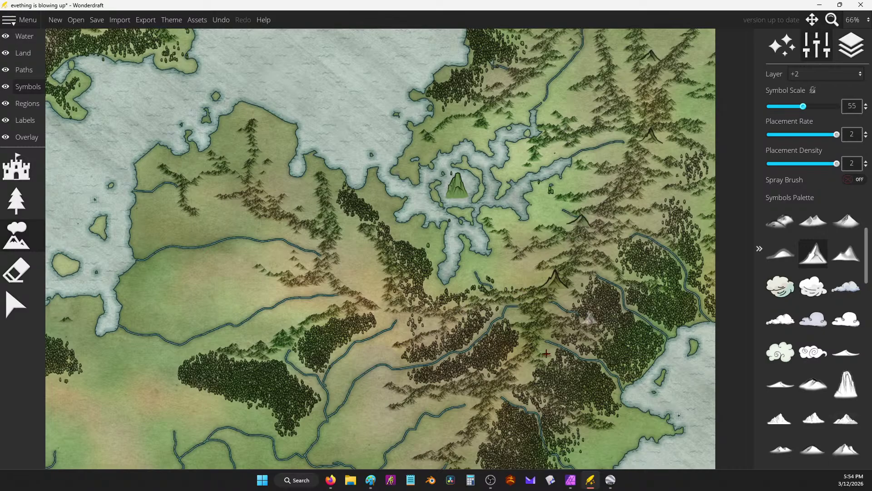
key(ctrl+z)
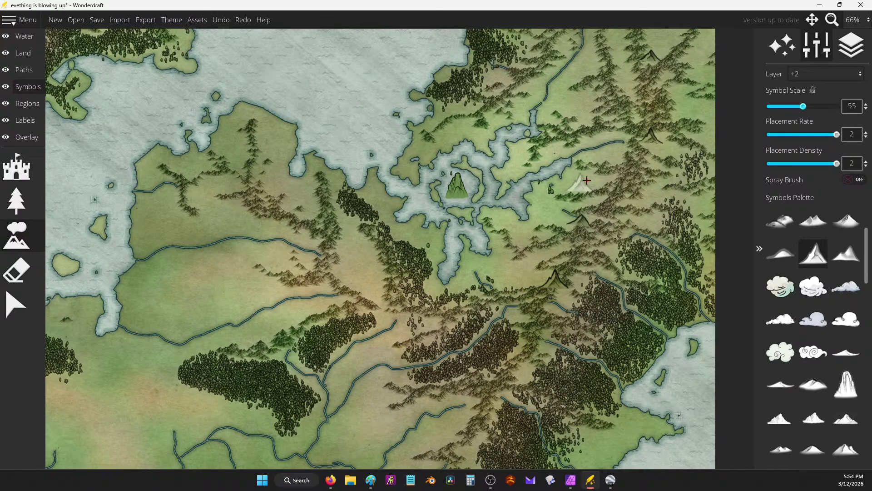
click(464, 98)
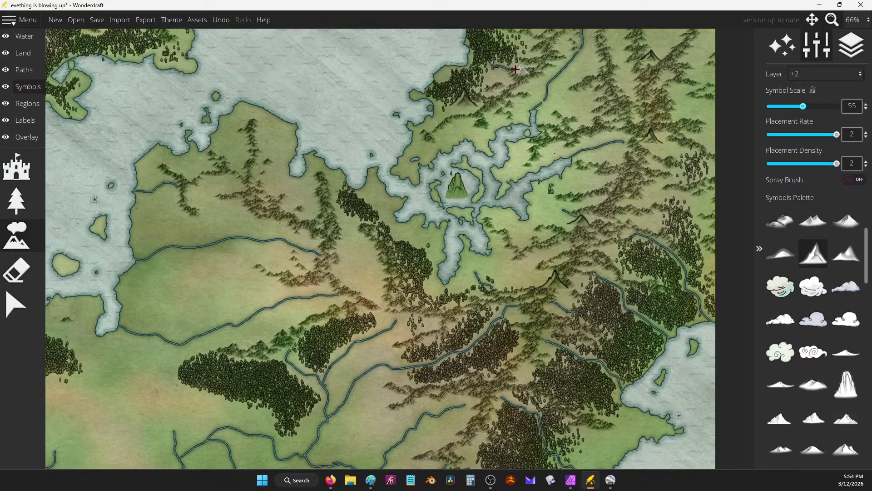
key(Left)
key(Down)
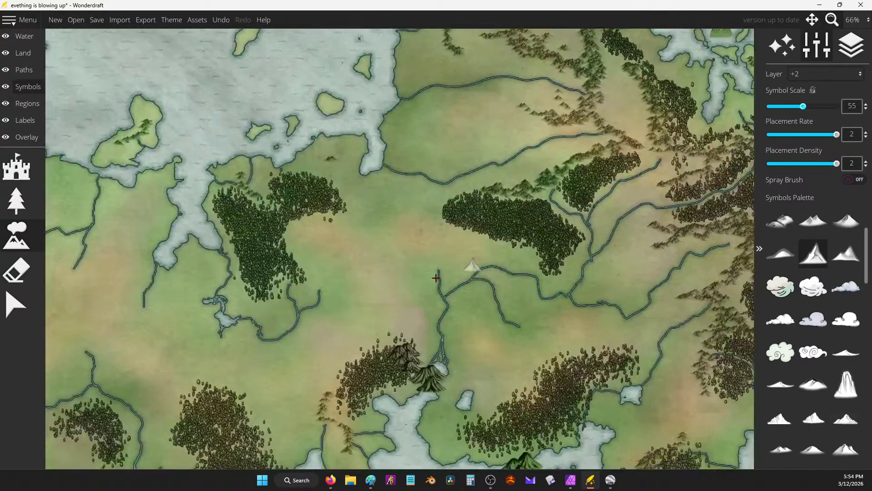
click(18, 285)
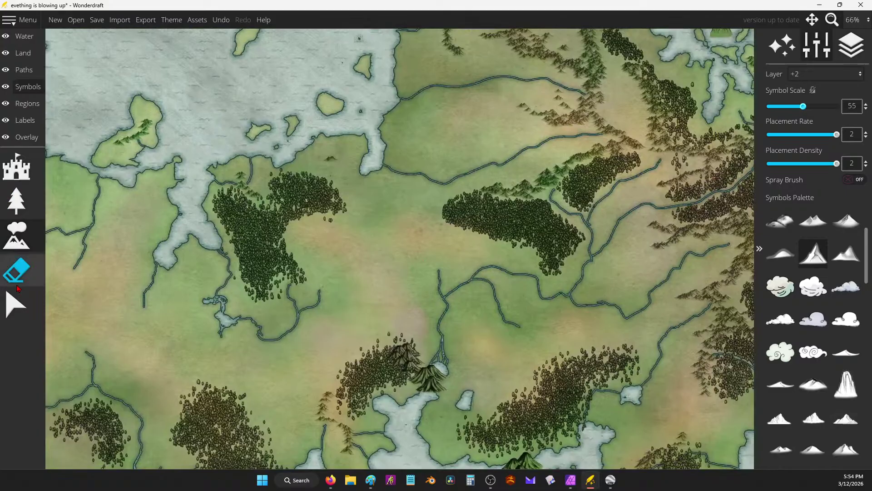
click(30, 264)
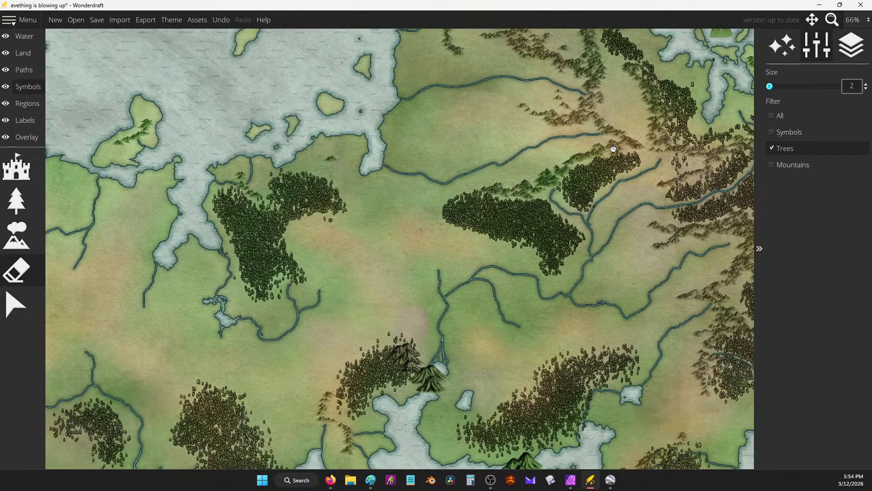
key(Right)
scroll(447, 233, down, 1)
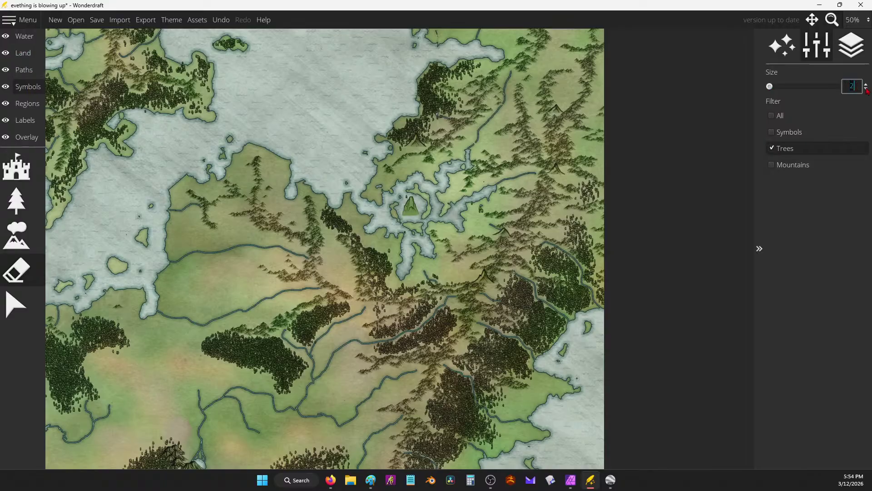
click(19, 53)
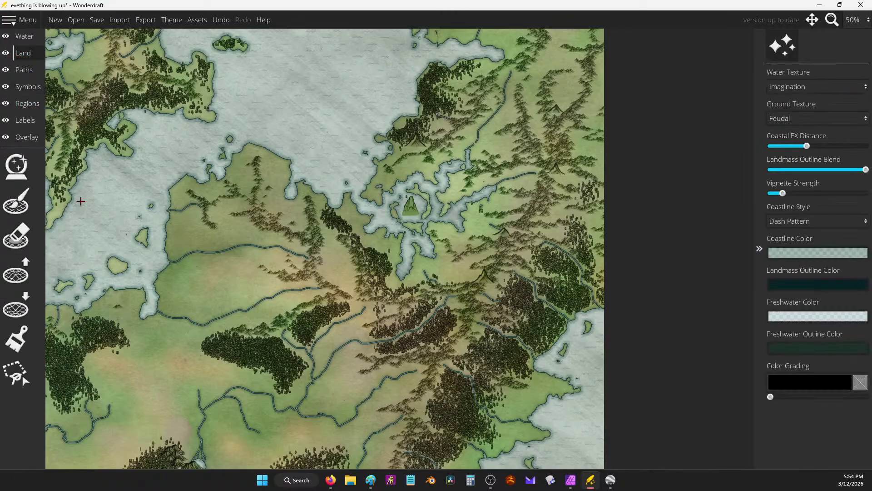
click(31, 236)
scroll(491, 189, up, 2)
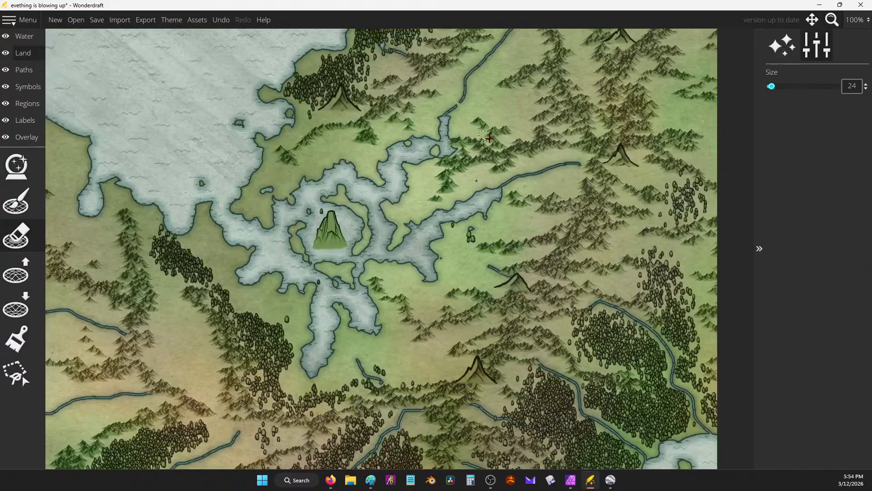
scroll(489, 138, up, 1)
key(Up)
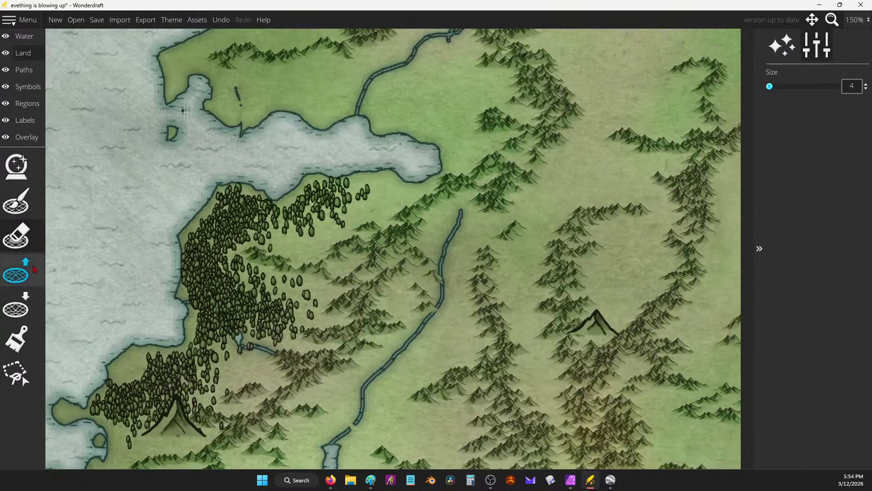
Place a sharp-peaked mountain at scale 55 over the northern river's source, near the sea inlet's eastern tip.
click(27, 86)
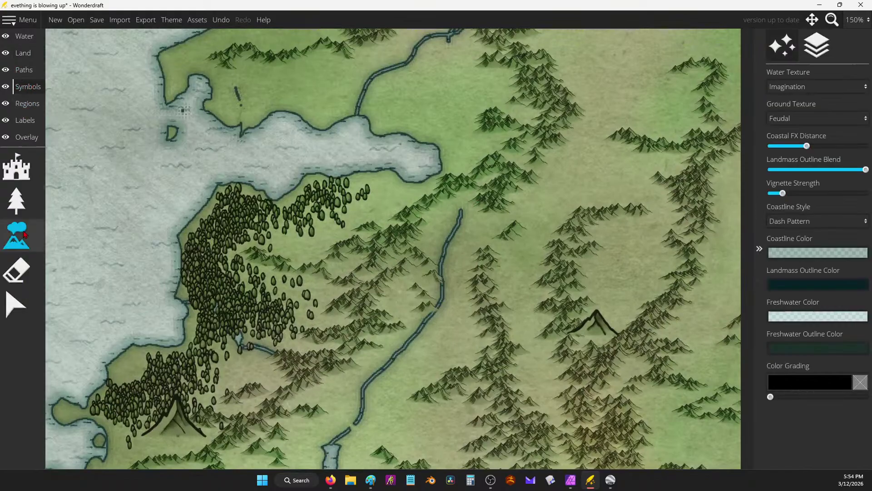
click(16, 230)
click(441, 169)
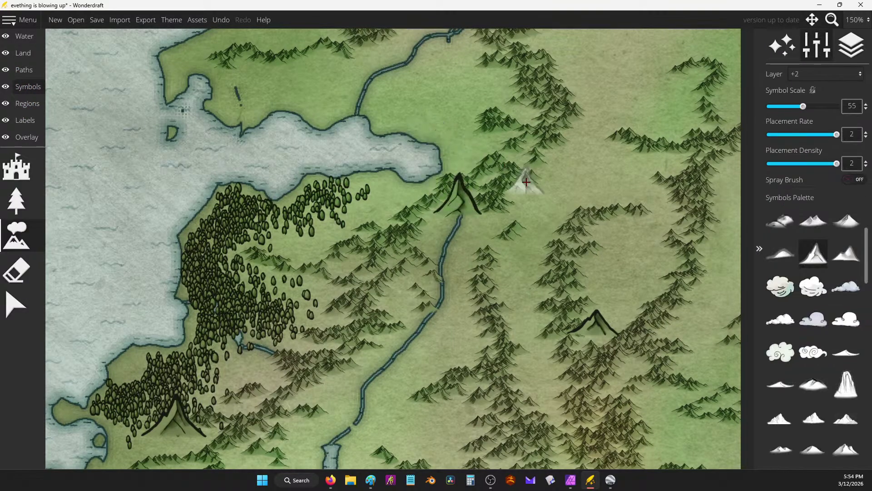
Place sharp-peaked mountains at scale 55 along the ranges north of the sea inlet and at the river source east of the crater lake.
key(Up)
click(480, 130)
click(542, 88)
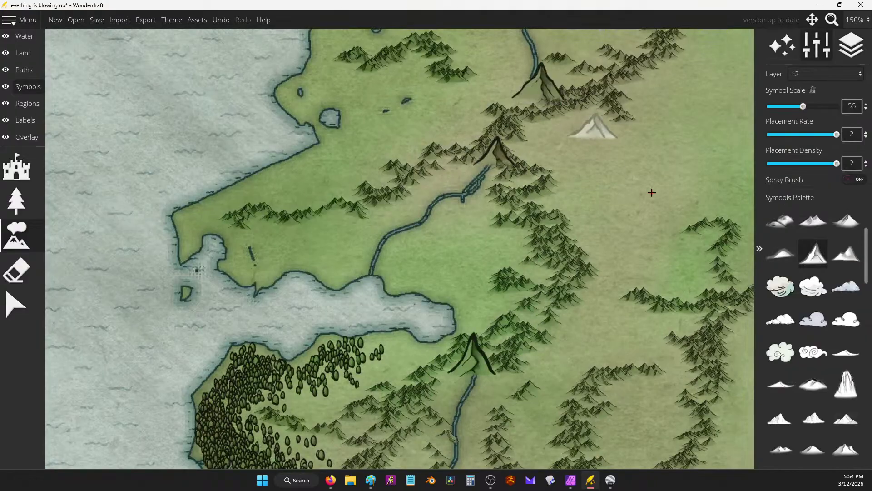
click(522, 238)
scroll(521, 147, down, 2)
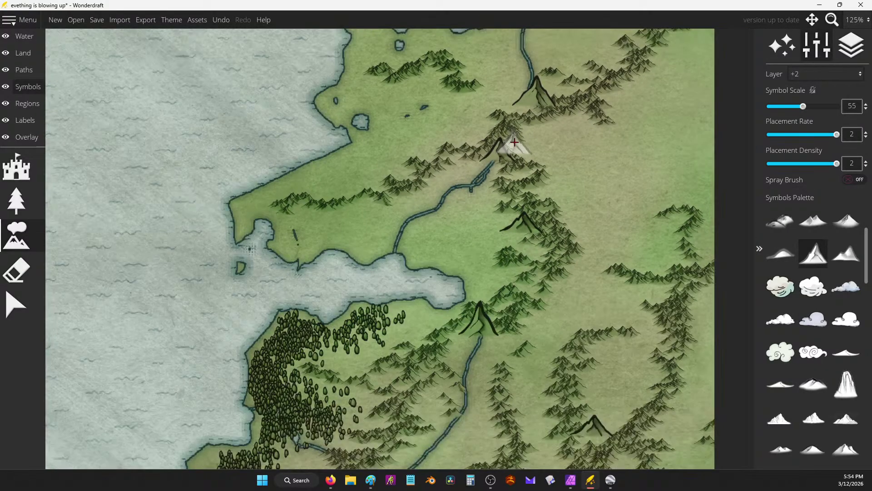
key(Down)
key(Down)
key(Down)
click(548, 220)
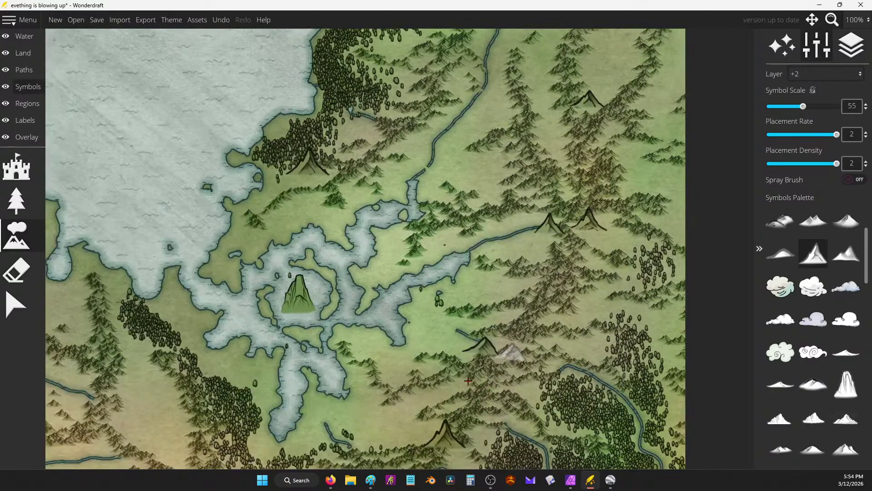
Carve narrow tributaries at size 4 near the source of the river flowing into the crater lake from the east.
key(Down)
key(Left)
key(Up)
key(Left)
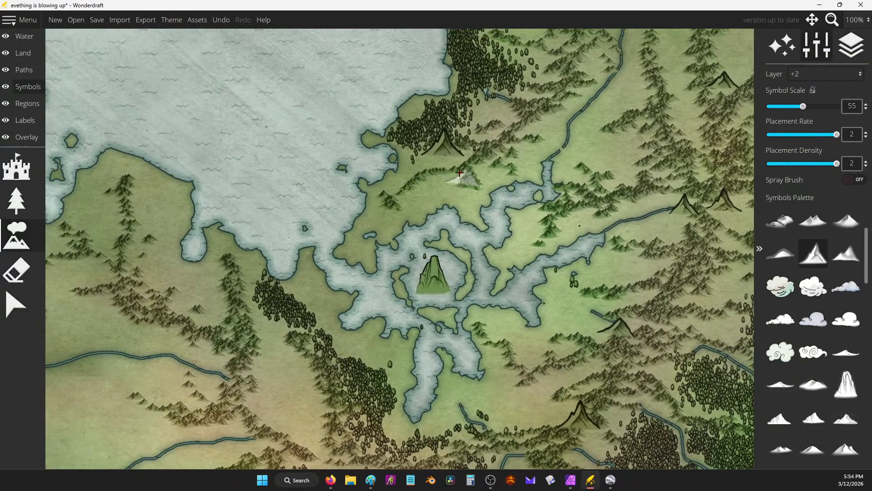
click(23, 53)
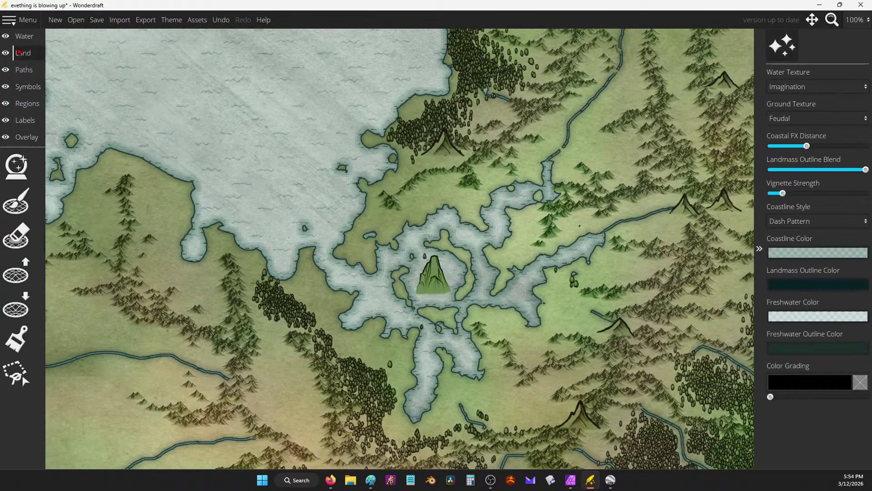
click(16, 338)
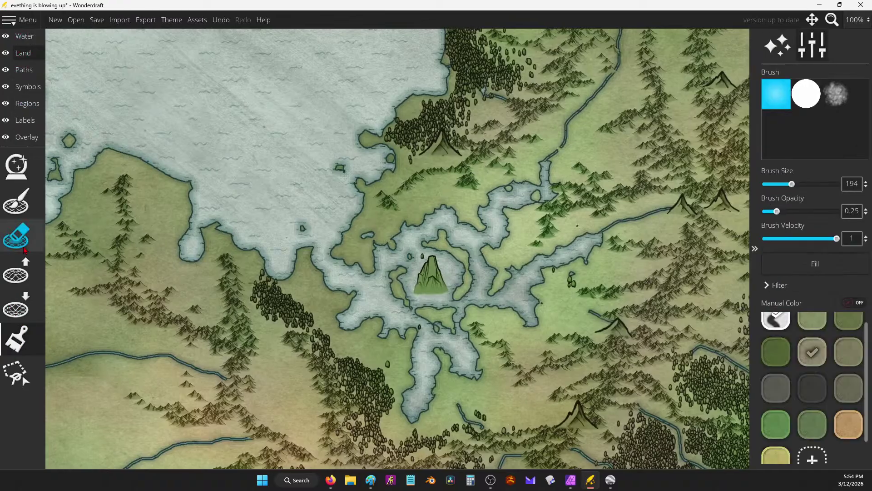
click(16, 235)
scroll(514, 198, up, 3)
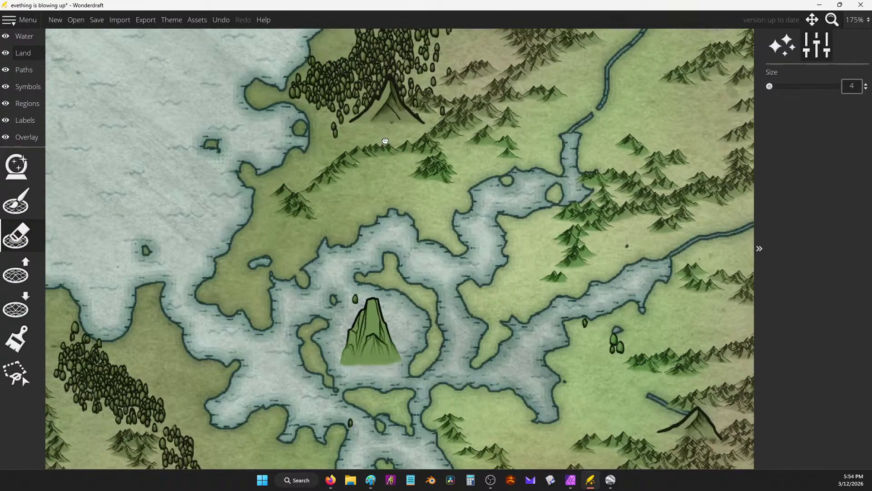
drag(385, 141, 492, 259)
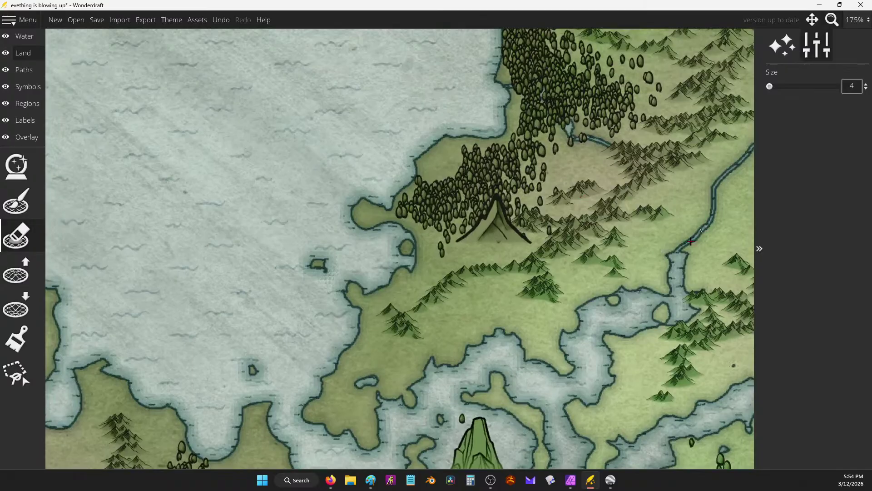
scroll(618, 284, down, 3)
scroll(338, 276, up, 2)
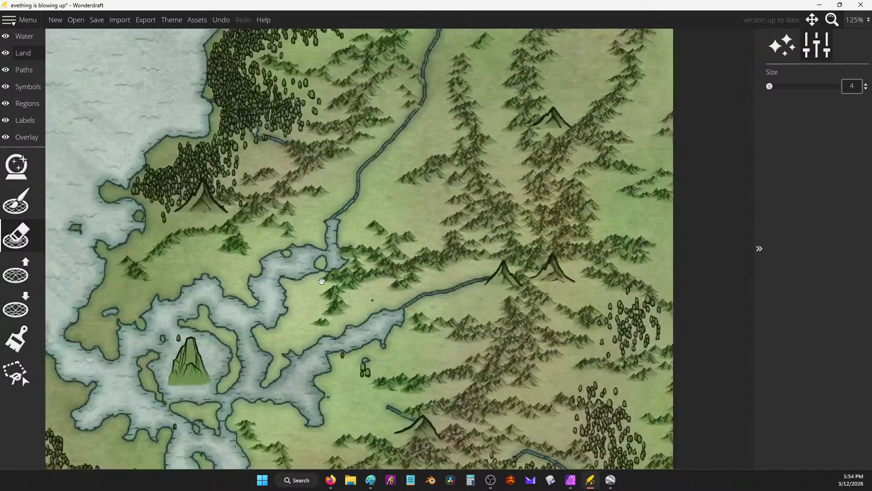
drag(338, 276, 388, 262)
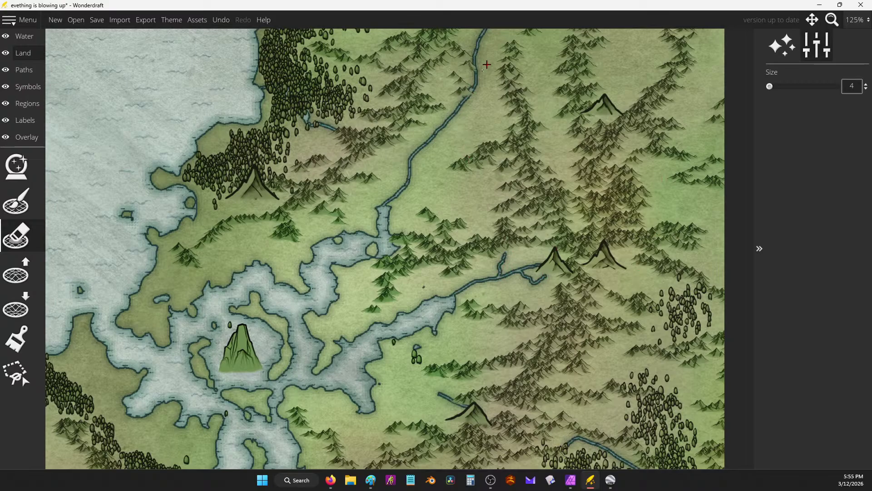
Carve size 4 tributaries off the river south of the sea inlet and short streams from the coastal-forest peak to the sea.
mouse_move(486, 64)
mouse_down()
mouse_move(475, 136)
mouse_move(485, 142)
mouse_move(487, 166)
mouse_up()
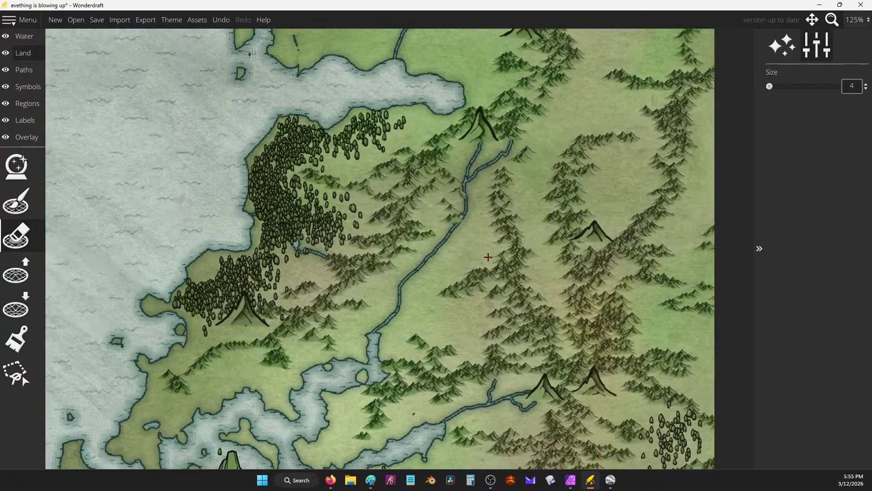
drag(485, 256, 438, 275)
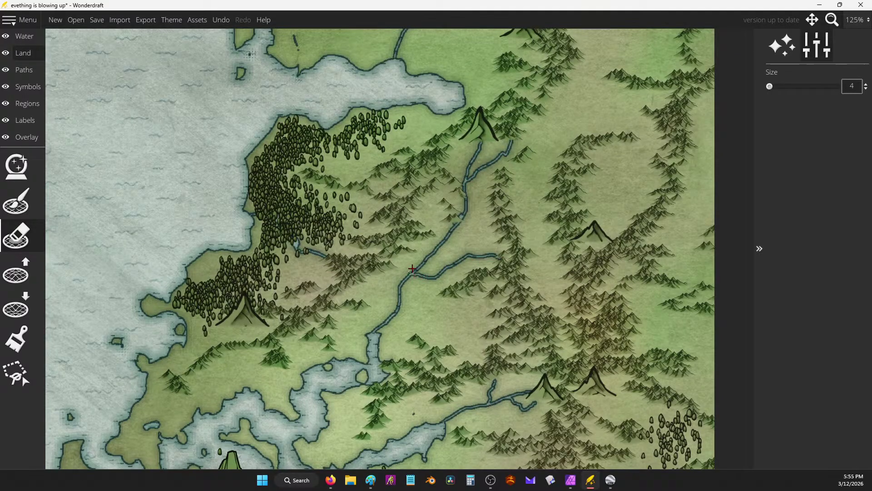
key(Left)
key(Down)
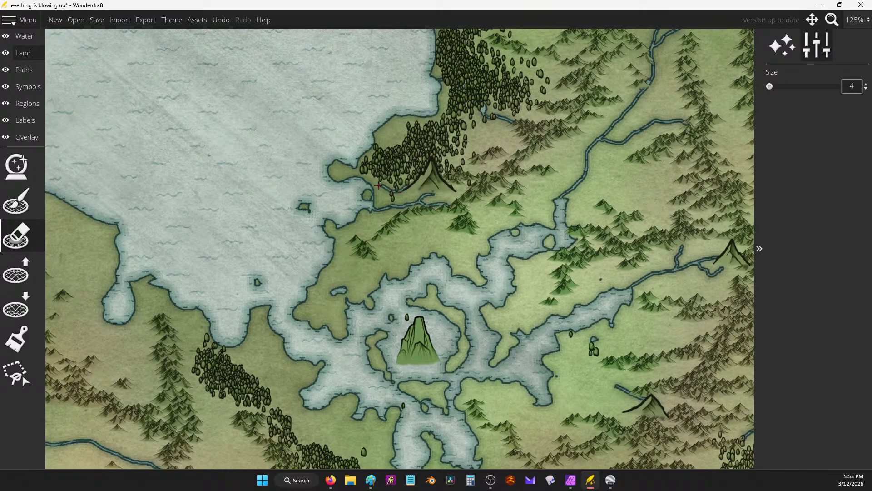
Branch the two rivers north of the sea inlet into the nearby ranges and carve a short stream from the small northern range.
key(Up)
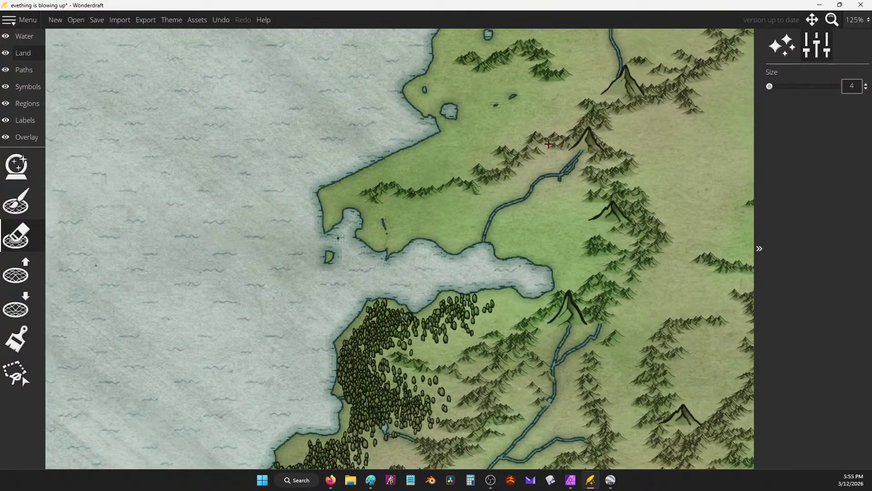
drag(633, 130, 601, 199)
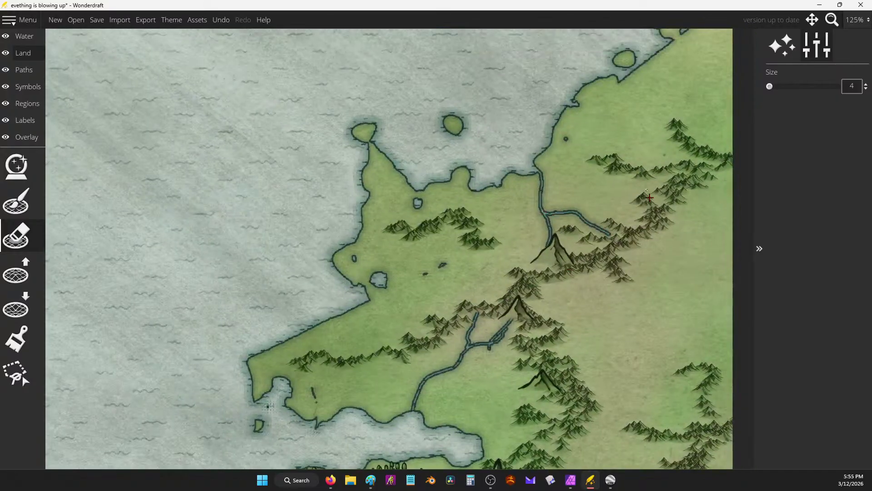
drag(629, 206, 580, 212)
drag(481, 231, 496, 208)
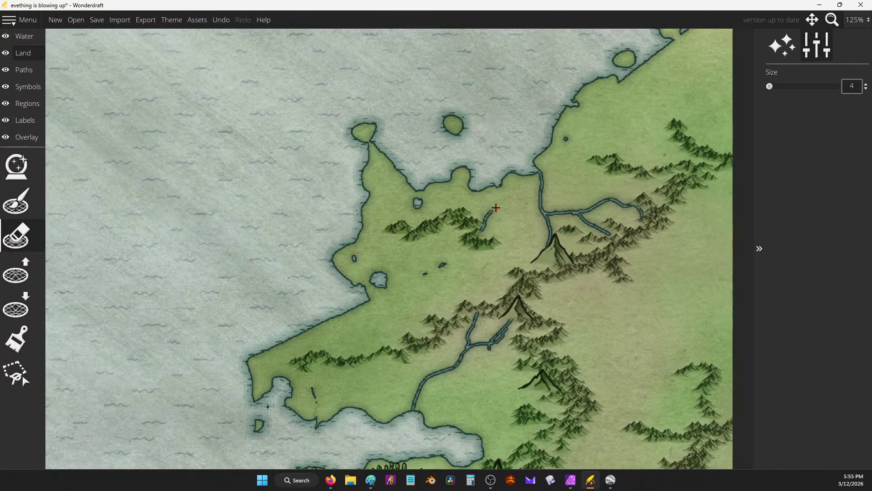
Fill in the rivers on both sides of the western landmass's southern peak with land at brush size 32, leaving short coastal and lakeside stubs.
scroll(416, 158, down, 4)
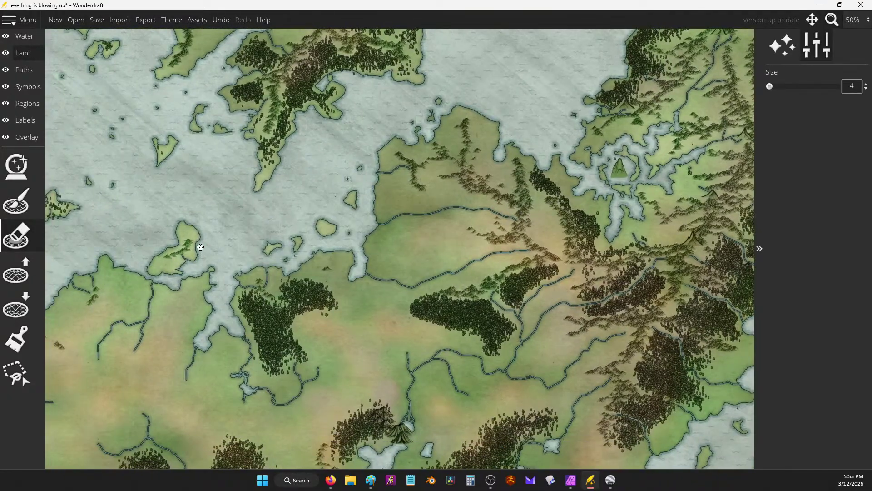
drag(200, 247, 486, 174)
scroll(427, 179, up, 2)
scroll(427, 178, up, 4)
drag(528, 207, 499, 236)
drag(536, 269, 490, 199)
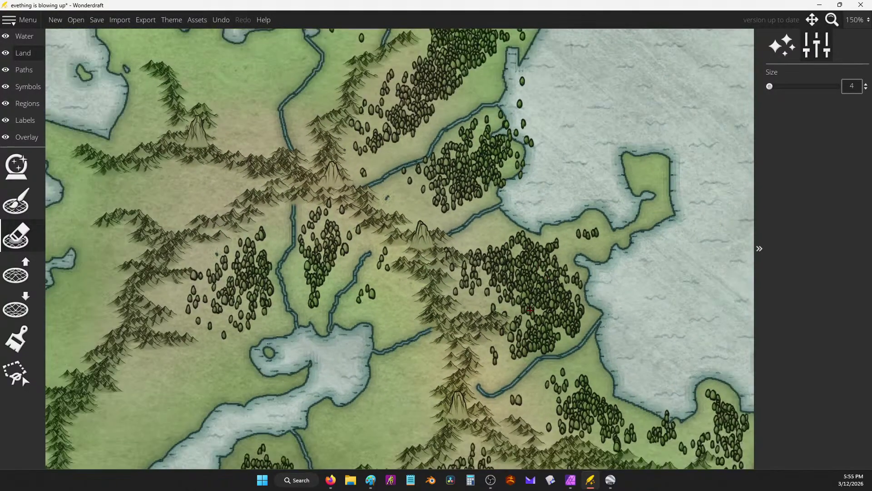
scroll(489, 199, down, 1)
scroll(570, 295, up, 2)
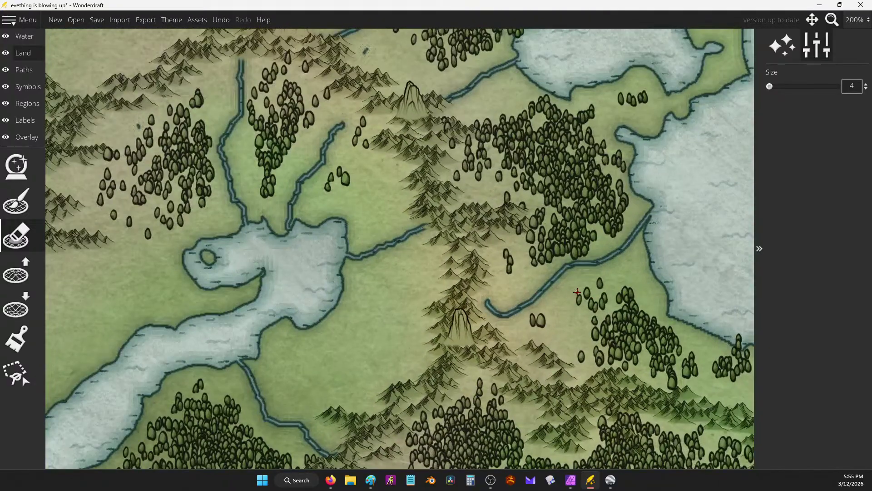
key(b)
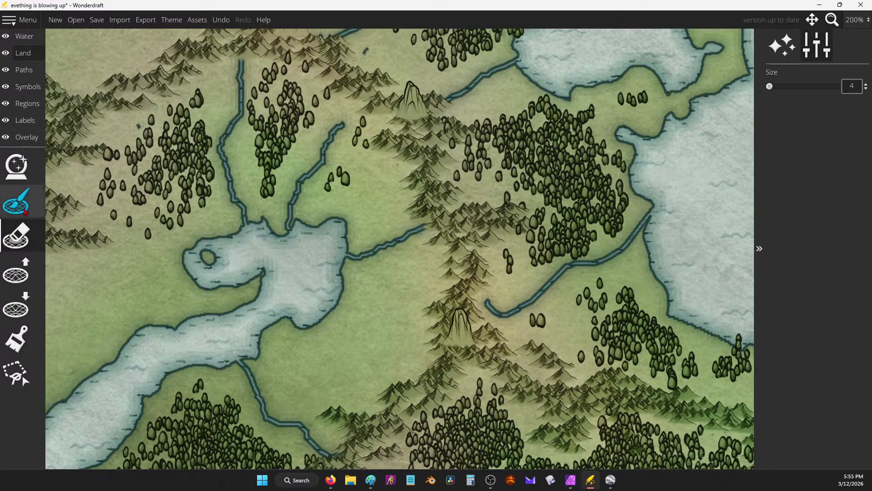
mouse_move(501, 298)
mouse_down()
mouse_move(545, 274)
mouse_move(610, 256)
mouse_up()
drag(439, 234, 406, 234)
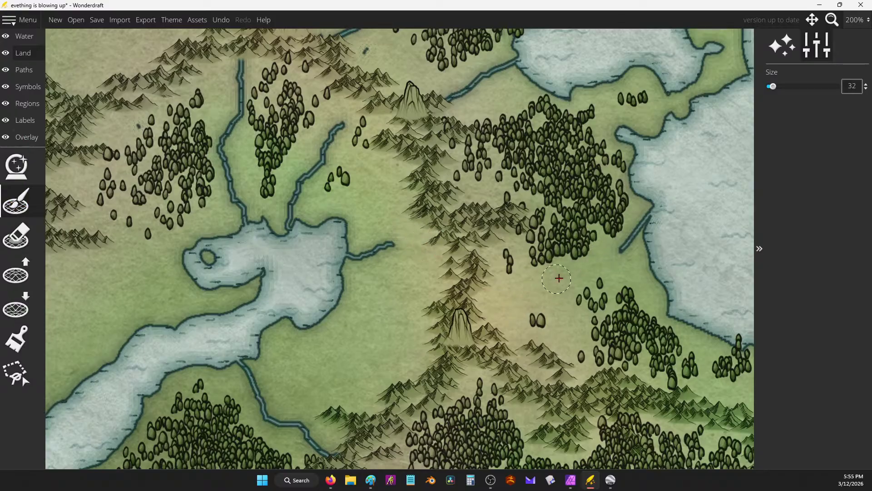
Shorten the rivers around the western landmass's central peaks by covering their upper ends with land at size 32.
scroll(558, 278, up, 3)
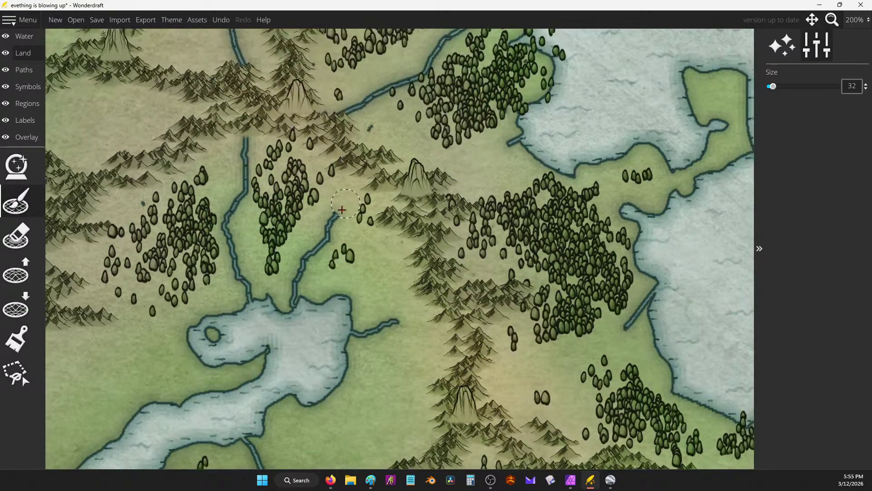
drag(342, 210, 336, 221)
scroll(335, 221, up, 7)
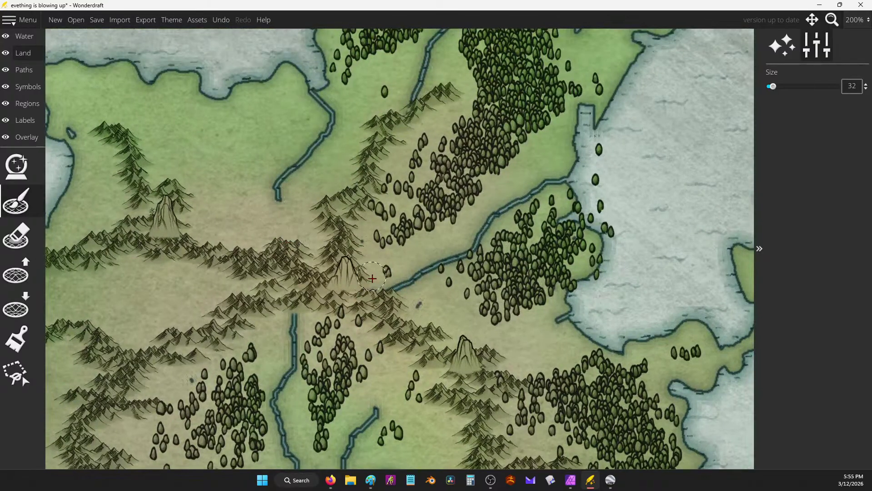
mouse_move(372, 278)
mouse_down()
mouse_move(463, 249)
mouse_move(286, 185)
mouse_up()
drag(317, 287, 293, 364)
Cut back the rivers around the tall volcano on the neighboring western landmass by painting land over their upper ends.
scroll(344, 228, down, 6)
scroll(318, 186, up, 4)
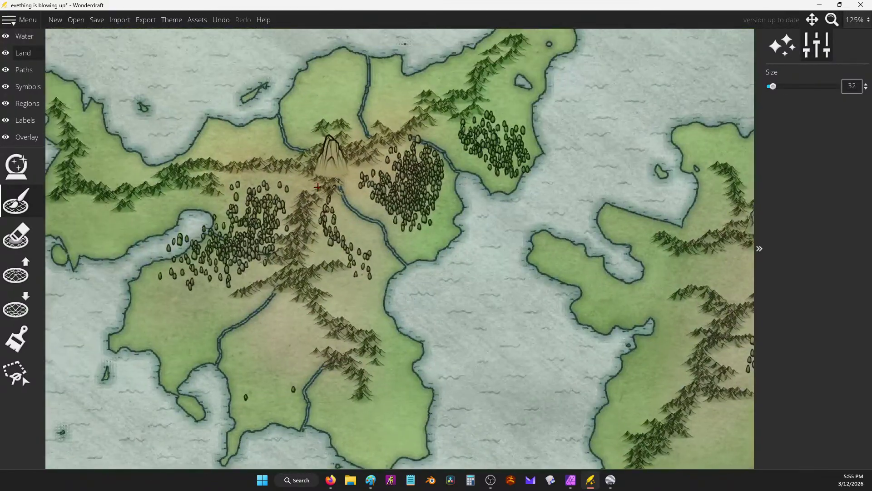
drag(317, 186, 335, 190)
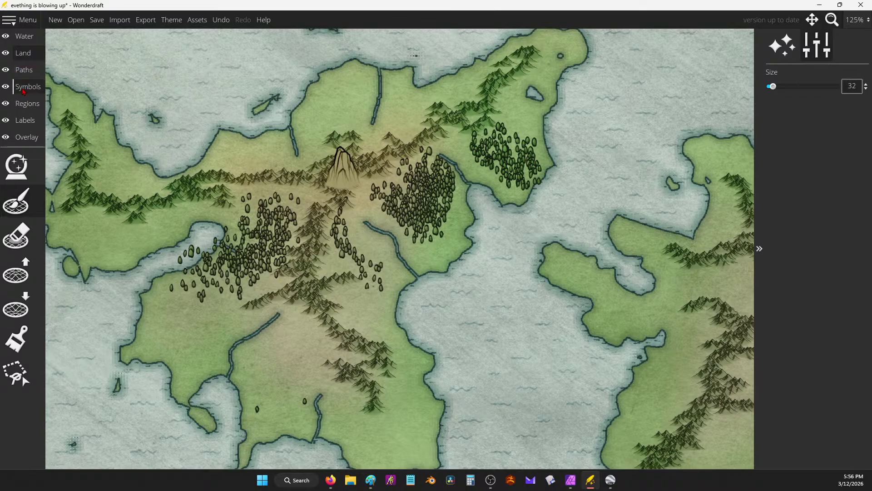
Erase the trees closest to the tall volcano and its mountain ranges, using the Trees filter at eraser size 25.
click(27, 86)
click(24, 208)
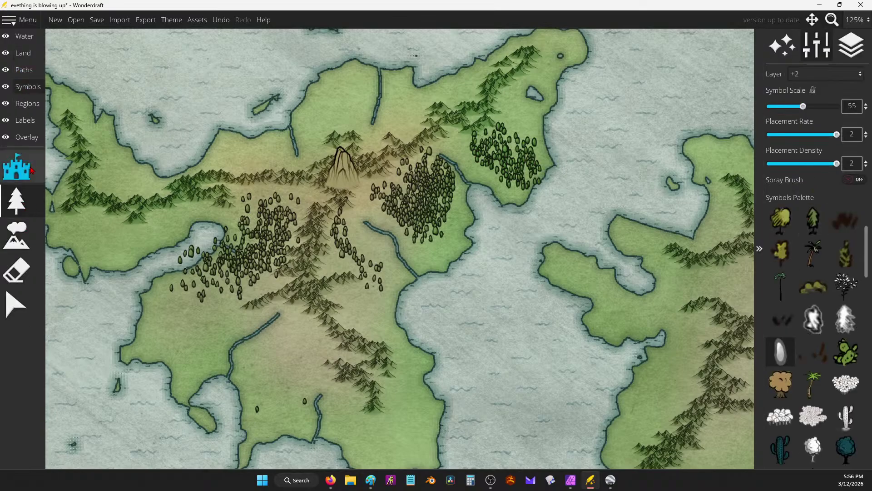
click(19, 271)
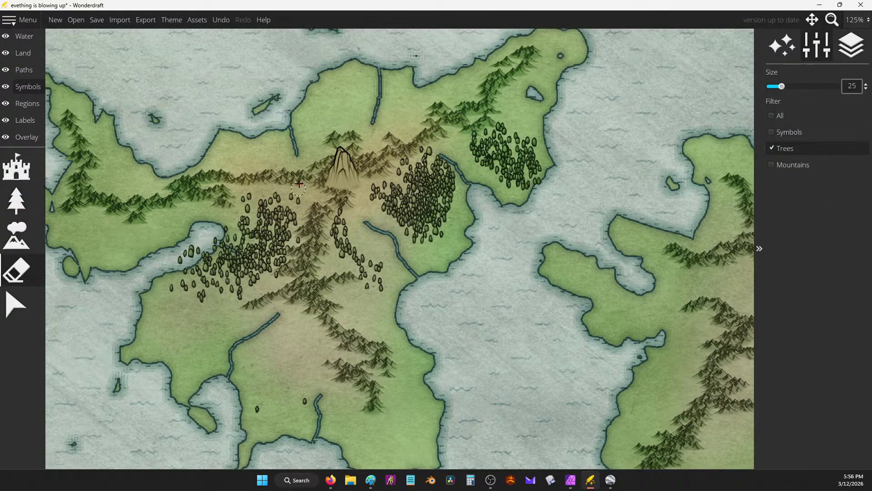
drag(347, 211, 348, 241)
mouse_move(369, 206)
mouse_down()
mouse_move(422, 154)
mouse_move(356, 181)
mouse_move(293, 231)
mouse_move(281, 205)
mouse_move(251, 200)
mouse_up()
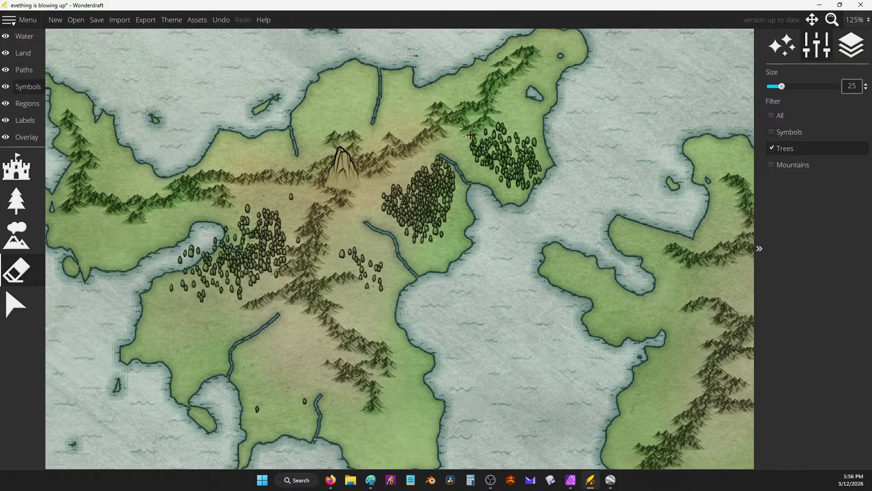
mouse_move(505, 126)
mouse_down()
mouse_move(487, 141)
mouse_move(439, 138)
mouse_up()
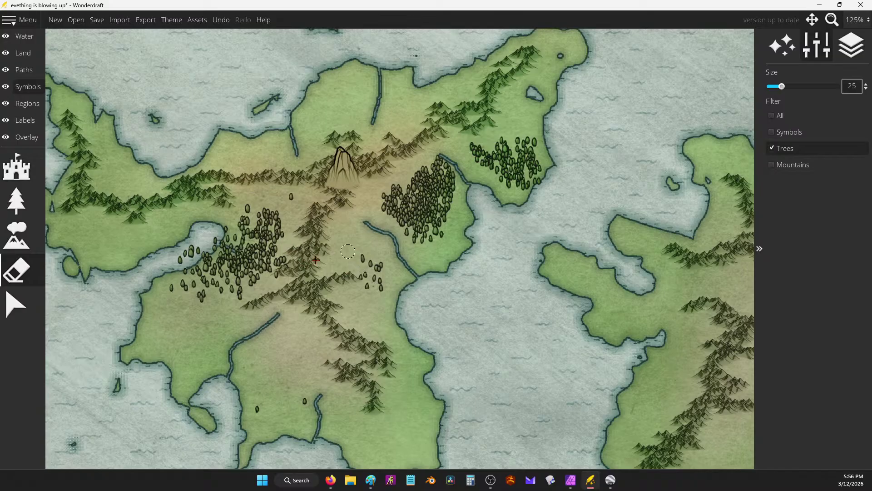
mouse_move(348, 251)
mouse_down()
mouse_move(285, 272)
mouse_move(275, 234)
mouse_move(251, 208)
mouse_move(244, 230)
mouse_move(256, 249)
mouse_move(241, 257)
mouse_move(218, 239)
mouse_up()
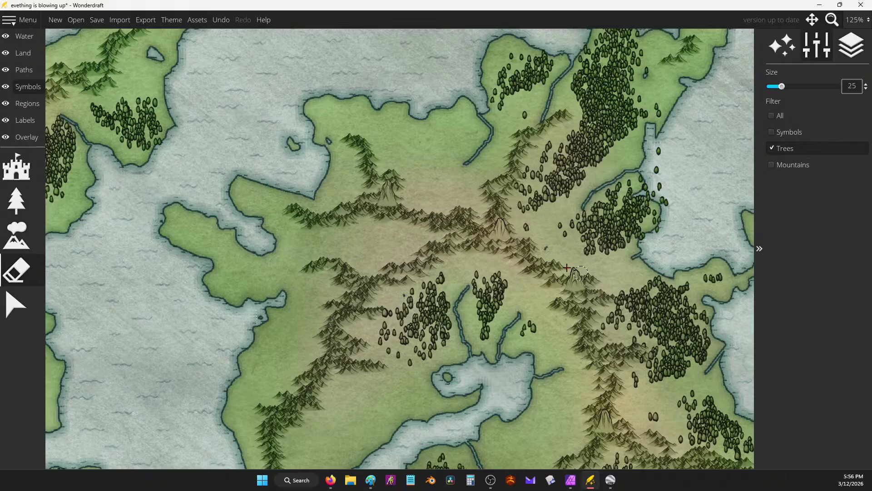
Erase trees around the central and southern peaks of the landmass with the long lake inlet, keeping only the Trees filter active.
drag(580, 237, 483, 275)
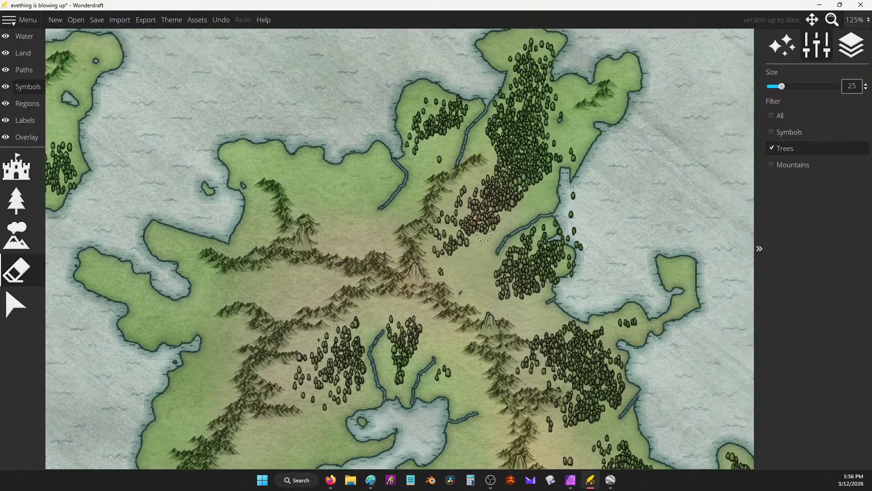
key(Down)
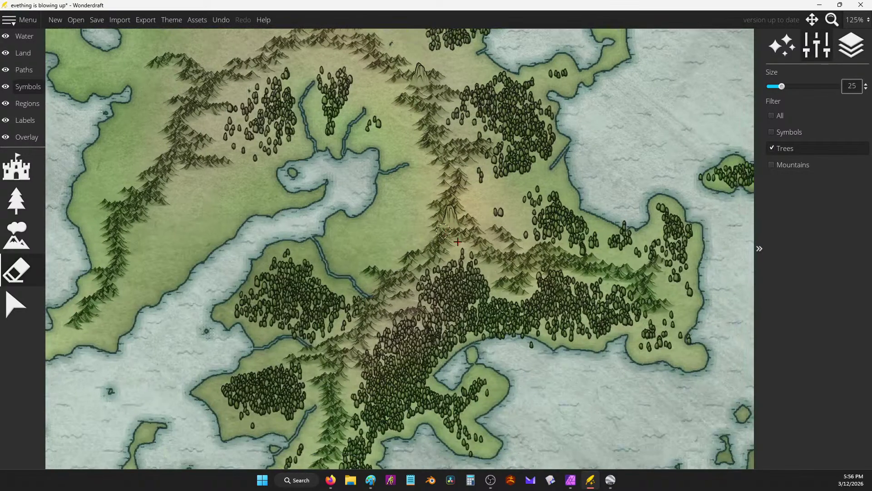
mouse_move(458, 241)
mouse_down()
mouse_move(464, 270)
mouse_move(488, 186)
mouse_move(527, 226)
mouse_up()
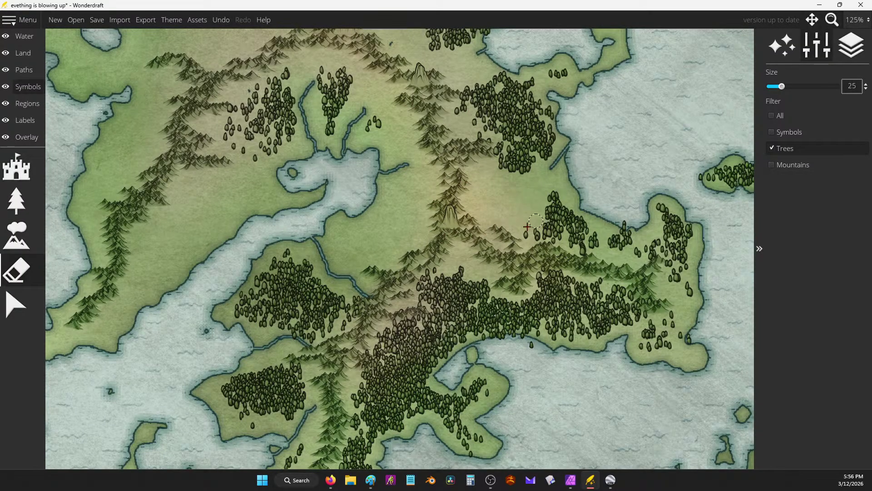
mouse_move(428, 240)
mouse_down()
mouse_move(461, 262)
mouse_move(230, 278)
mouse_move(372, 232)
mouse_up()
scroll(457, 264, down, 5)
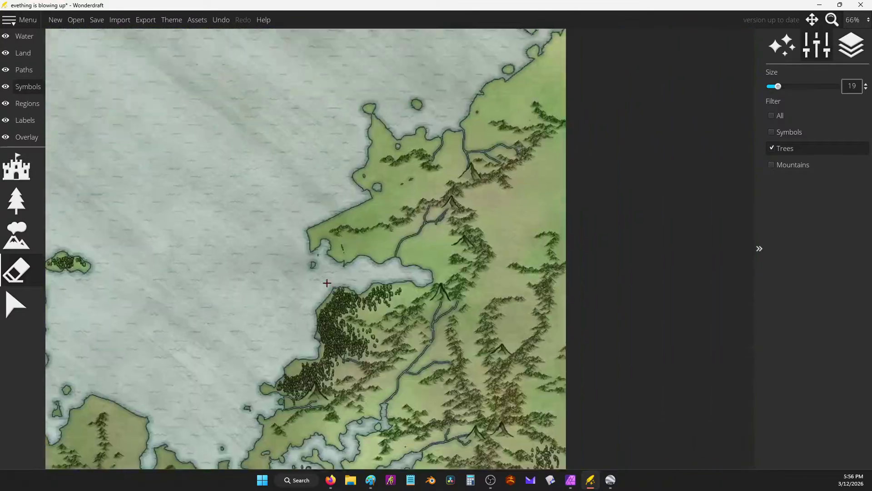
scroll(382, 254, up, 4)
scroll(391, 277, up, 3)
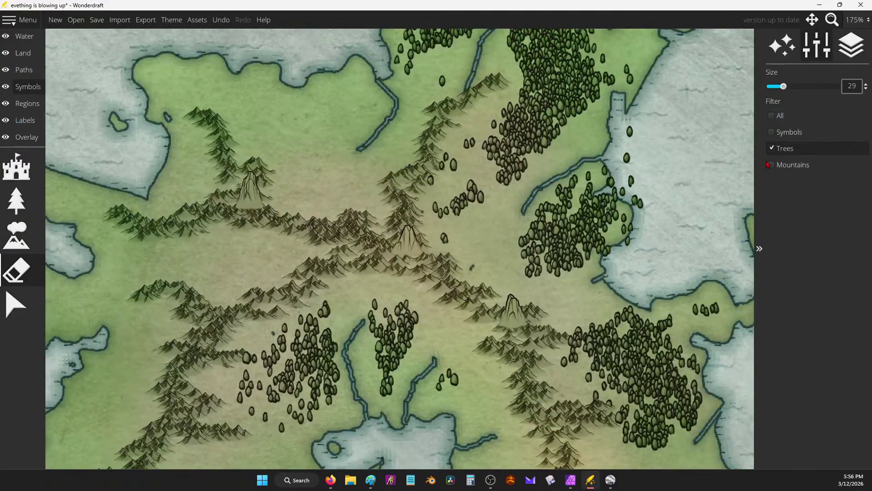
Break up the mountain ranges linking the peaks on the landmass with the long lake inlet, erasing with the Mountains filter added at size 29.
mouse_move(397, 201)
mouse_down()
mouse_move(373, 220)
mouse_move(383, 228)
mouse_move(362, 213)
mouse_up()
mouse_move(313, 256)
mouse_down()
mouse_move(350, 252)
mouse_move(326, 271)
mouse_up()
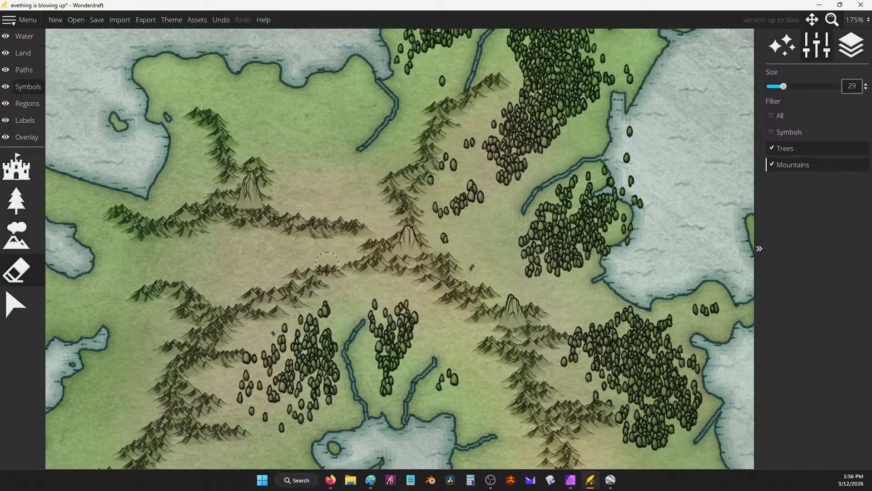
mouse_move(263, 299)
mouse_down()
mouse_move(223, 309)
mouse_move(283, 290)
mouse_move(423, 288)
mouse_move(414, 281)
mouse_move(469, 255)
mouse_up()
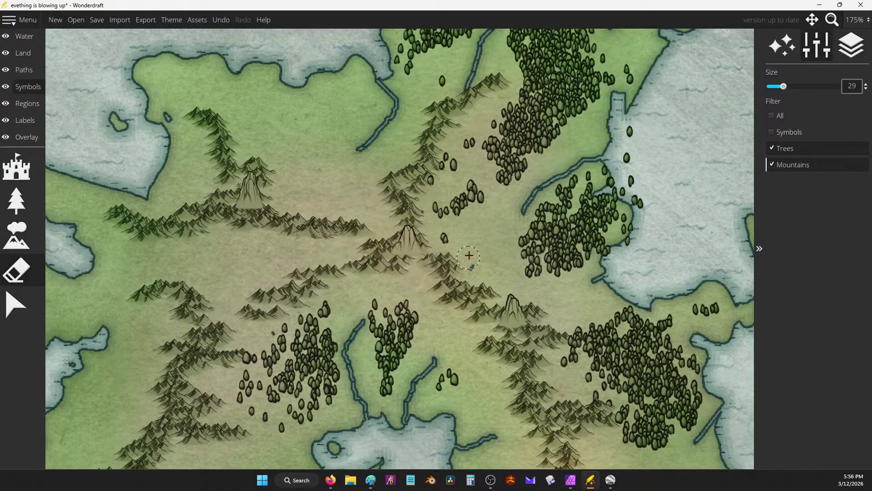
mouse_move(595, 321)
mouse_down()
mouse_move(542, 312)
mouse_move(479, 355)
mouse_move(491, 345)
mouse_move(506, 356)
mouse_move(558, 435)
mouse_move(580, 426)
mouse_move(590, 392)
mouse_move(560, 282)
mouse_up()
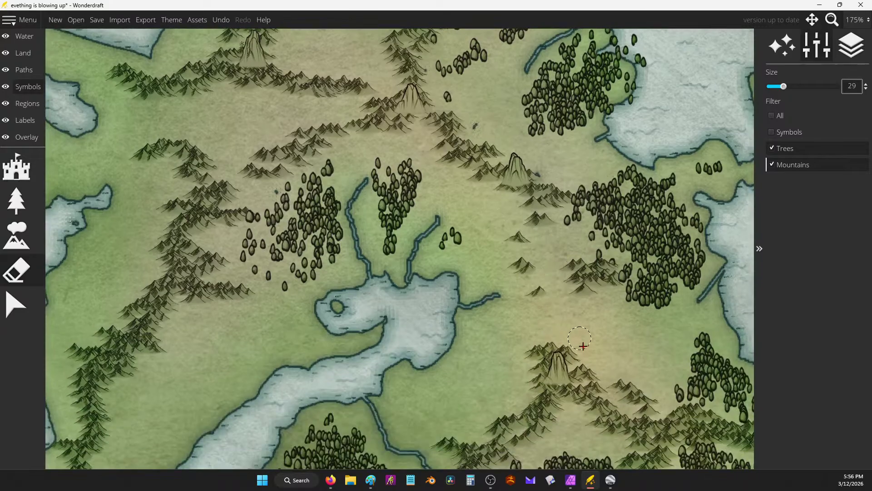
scroll(514, 263, down, 4)
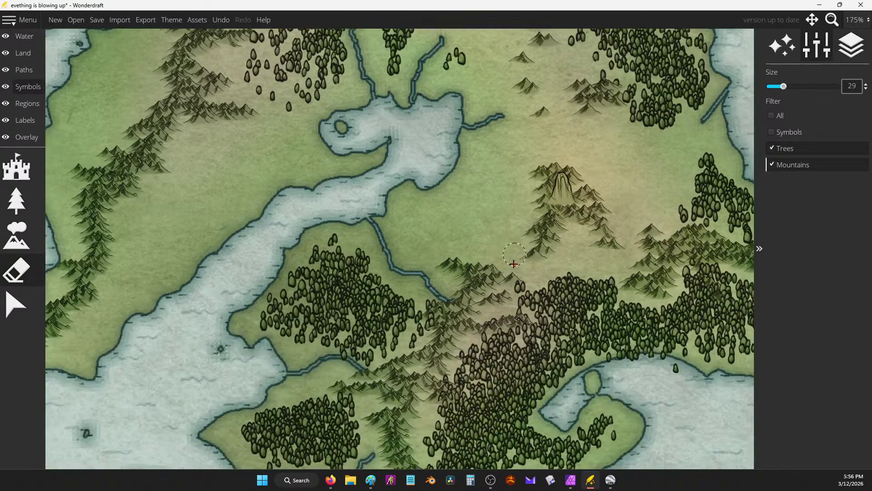
drag(434, 342, 437, 363)
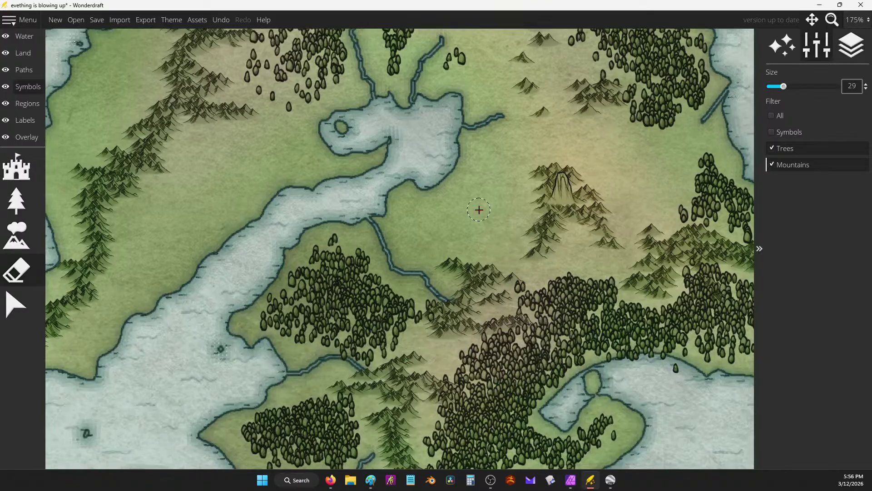
Erase sections of the mountain ranges south, east and west of the tall volcano on the western landmass at eraser size 27.
scroll(479, 209, up, 4)
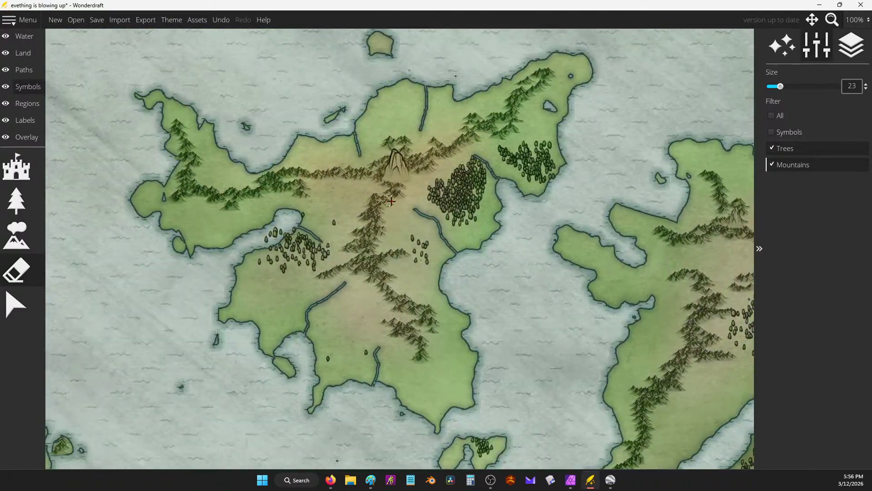
scroll(389, 200, up, 2)
mouse_move(369, 252)
mouse_down()
mouse_move(377, 210)
mouse_move(334, 248)
mouse_move(345, 218)
mouse_move(352, 236)
mouse_move(341, 255)
mouse_move(354, 308)
mouse_move(370, 326)
mouse_move(377, 269)
mouse_up()
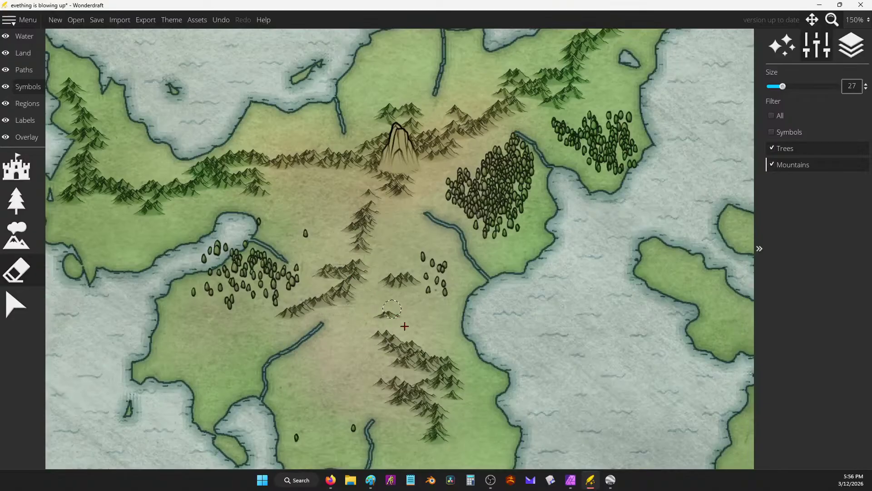
mouse_move(454, 141)
mouse_down()
mouse_move(487, 129)
mouse_move(533, 93)
mouse_up()
mouse_move(314, 157)
mouse_down()
mouse_move(195, 175)
mouse_move(296, 155)
mouse_up()
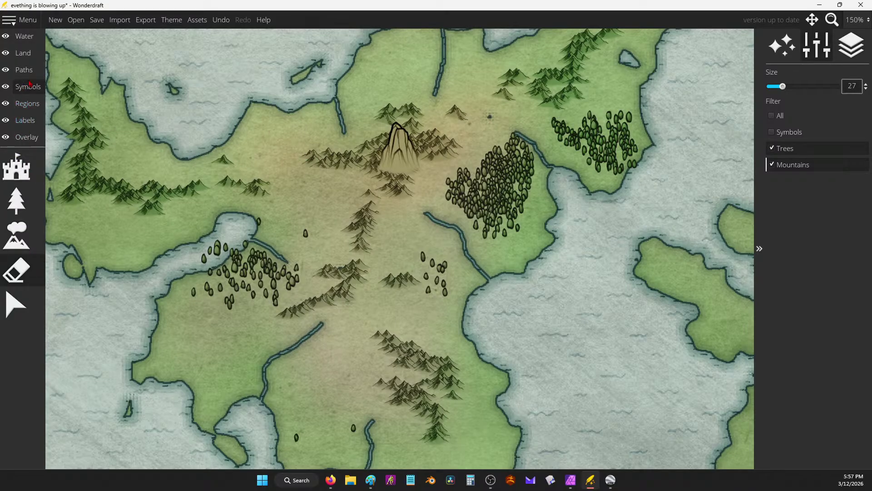
Try placing a single mountain symbol at scale 55 south of the western landmass's tall volcano.
click(17, 235)
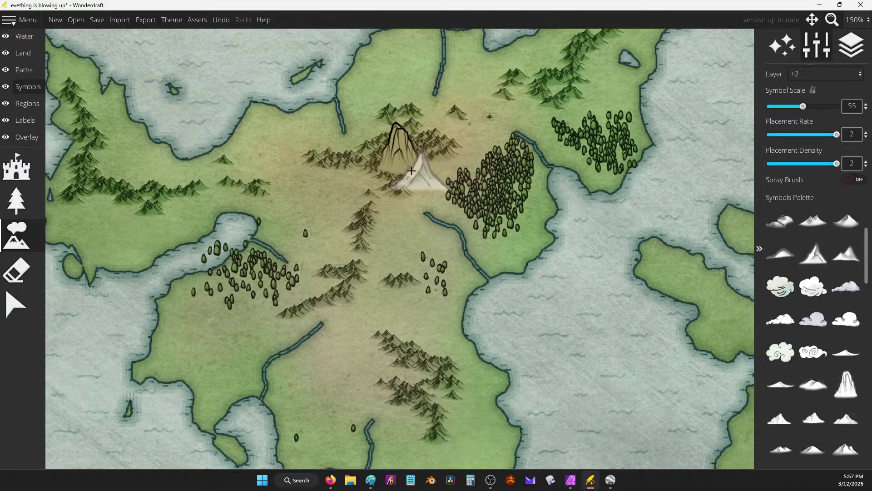
click(808, 223)
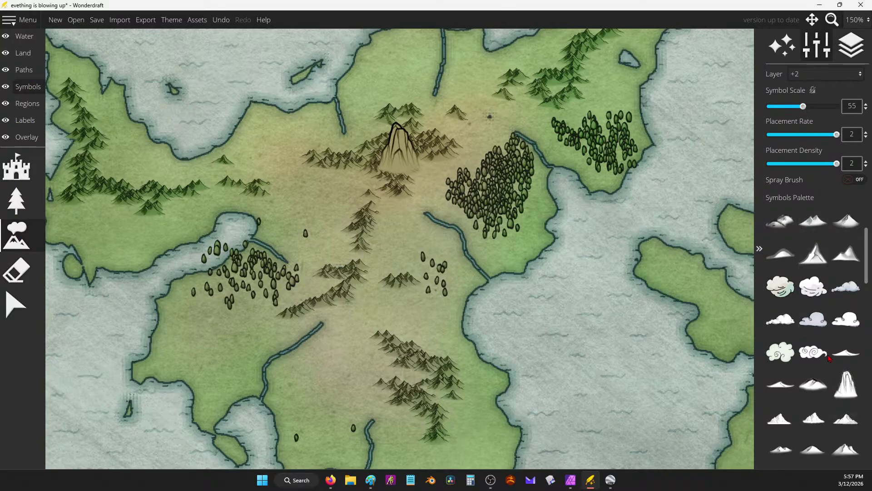
scroll(862, 232, up, 3)
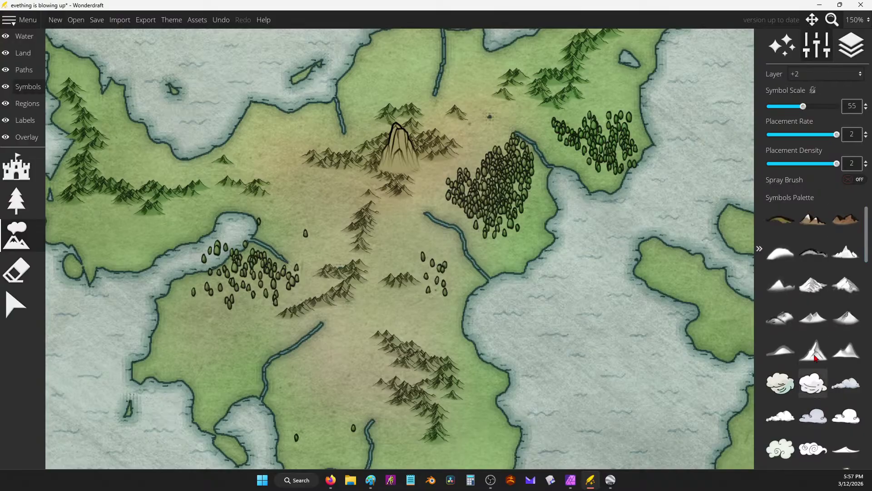
click(813, 285)
click(400, 241)
key(ctrl+z)
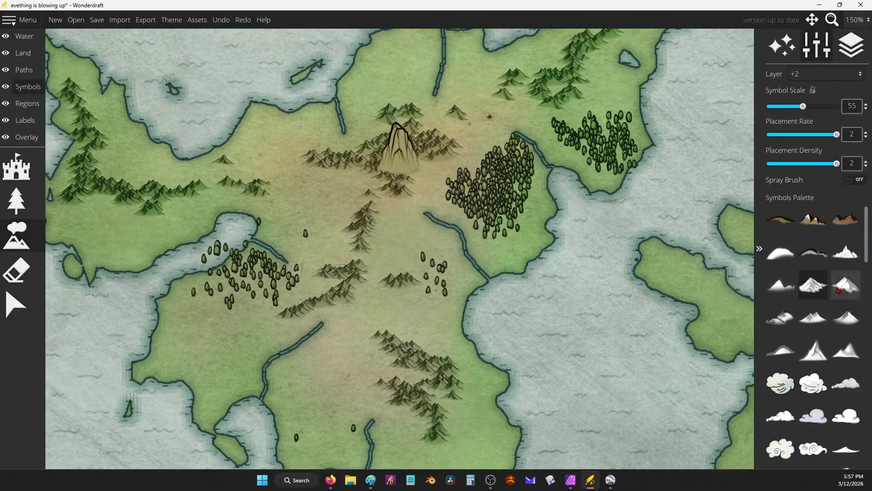
Paint ranges of a smaller mountain symbol radiating from the base of the tall volcano at symbol scale 30.
click(816, 322)
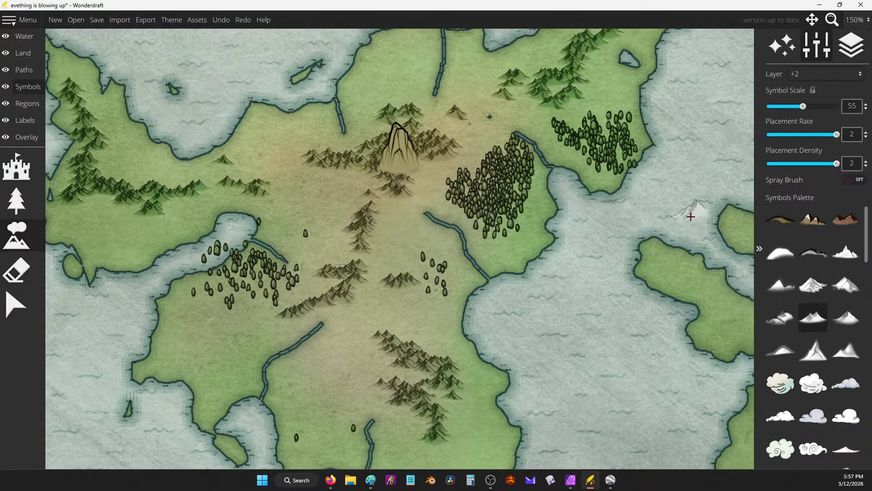
drag(803, 106, 793, 107)
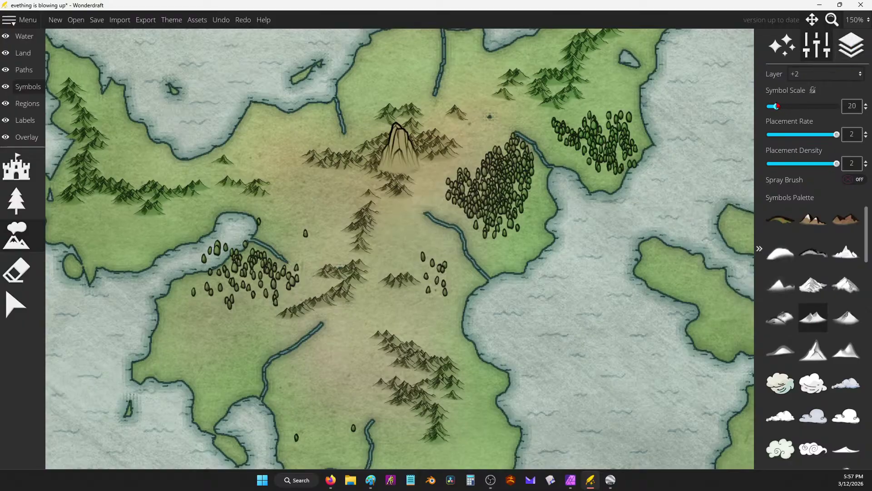
scroll(336, 148, up, 3)
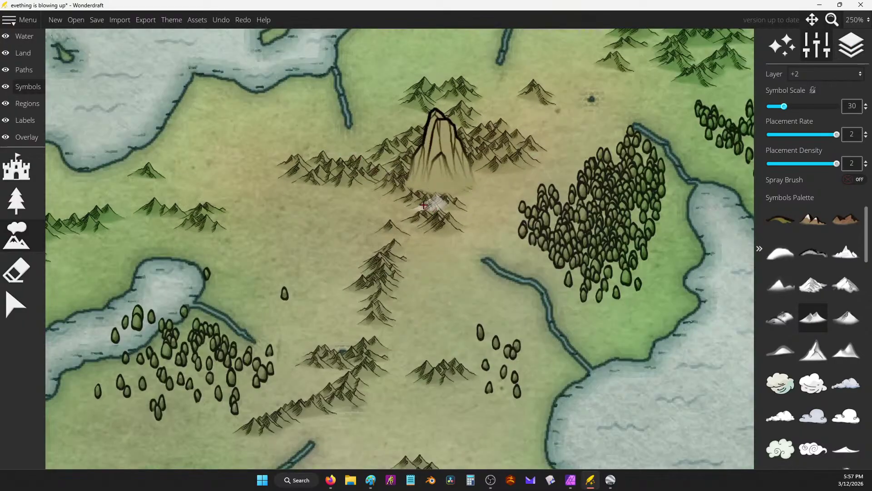
mouse_move(410, 189)
mouse_down()
mouse_move(454, 191)
mouse_move(488, 174)
mouse_move(326, 205)
mouse_move(361, 192)
mouse_move(341, 184)
mouse_move(432, 201)
mouse_move(398, 220)
mouse_move(421, 208)
mouse_move(435, 220)
mouse_move(448, 303)
mouse_move(440, 254)
mouse_move(441, 264)
mouse_move(461, 184)
mouse_move(552, 137)
mouse_move(507, 117)
mouse_move(545, 89)
mouse_move(540, 113)
mouse_move(573, 98)
mouse_move(621, 62)
mouse_move(445, 123)
mouse_move(428, 82)
mouse_move(419, 148)
mouse_move(364, 185)
mouse_move(306, 162)
mouse_up()
scroll(305, 161, down, 5)
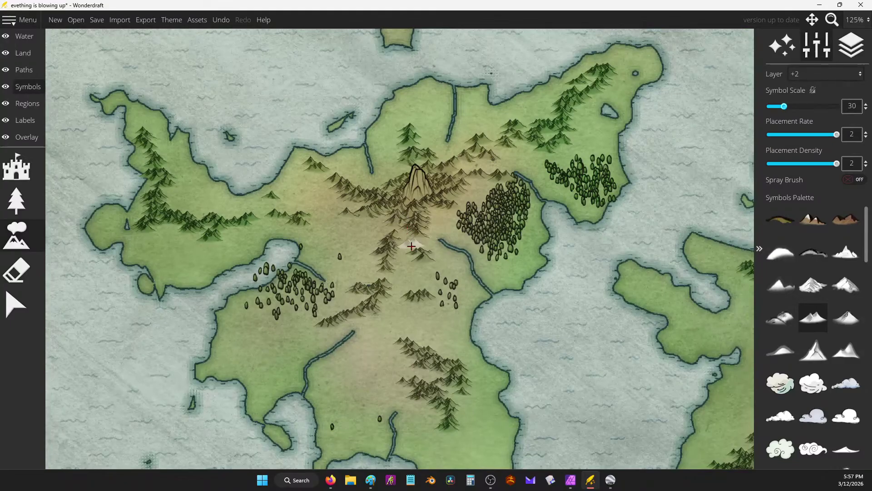
Undo the latest mountain strokes around the tall volcano and repaint the ranges radiating from it at symbol scale 15.
scroll(411, 246, down, 2)
scroll(406, 230, up, 3)
key(ctrl+z)
key(ctrl+z)
key(ctrl+z)
key(ctrl+z)
key(ctrl+z)
key(ctrl+z)
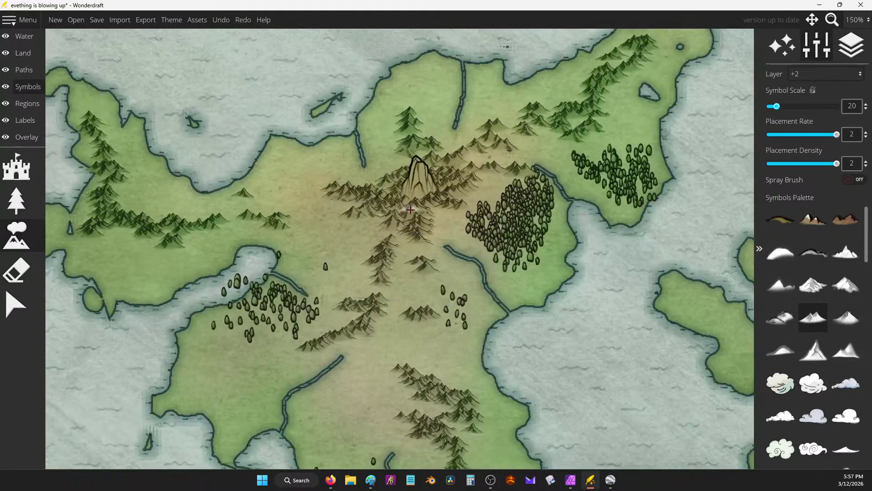
key(ctrl+z)
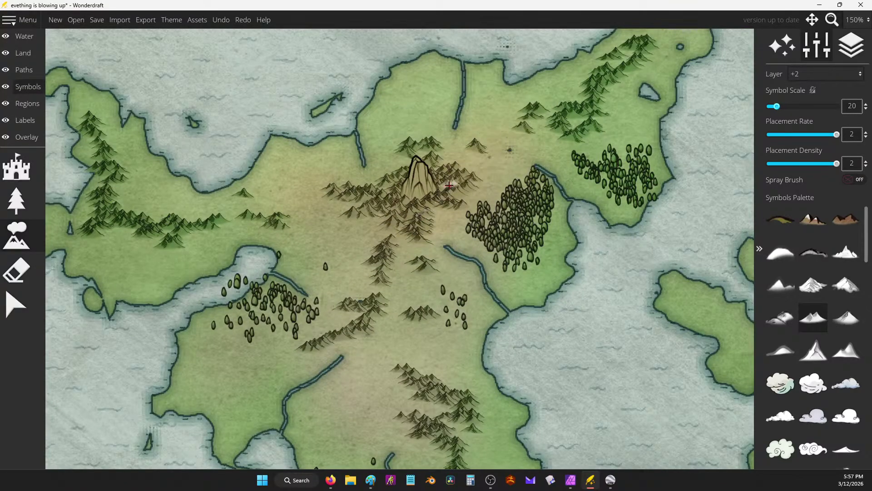
drag(447, 184, 466, 163)
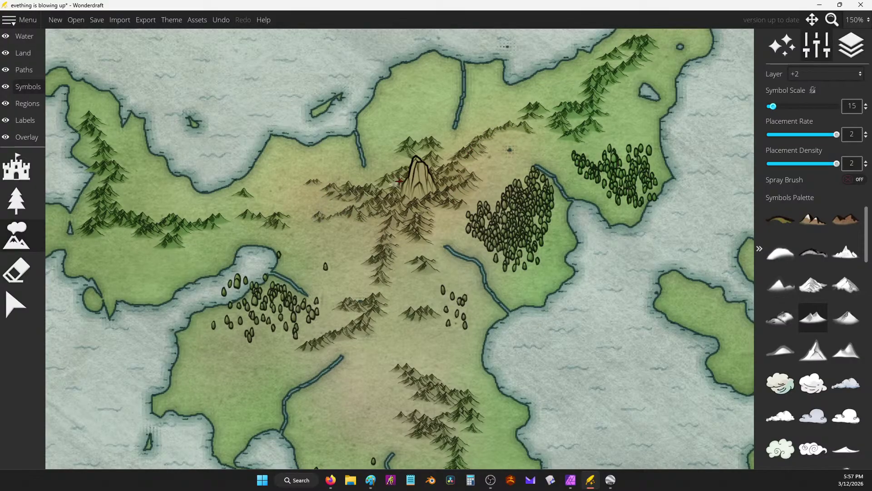
mouse_move(415, 148)
mouse_down()
mouse_move(432, 140)
mouse_move(461, 160)
mouse_up()
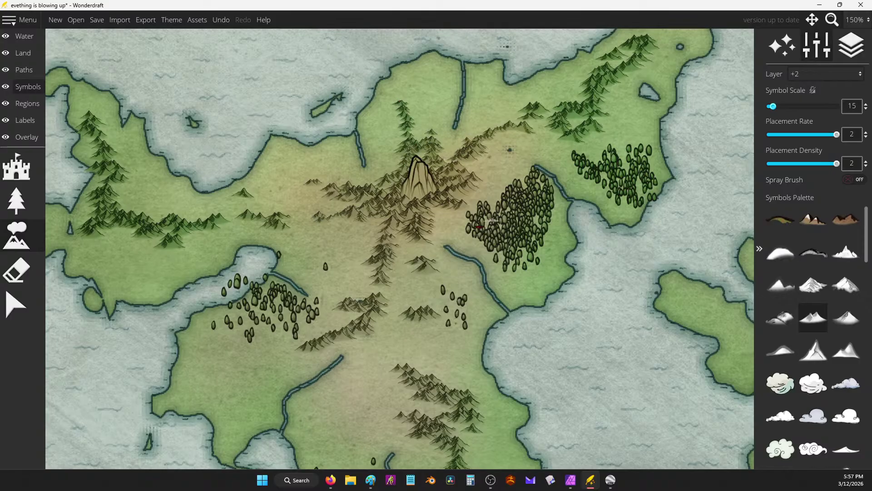
Paint small mountain ranges at scale 15 radiating in all directions from the peak northeast of the lake inlet on the neighboring landmass.
key(Down)
key(Left)
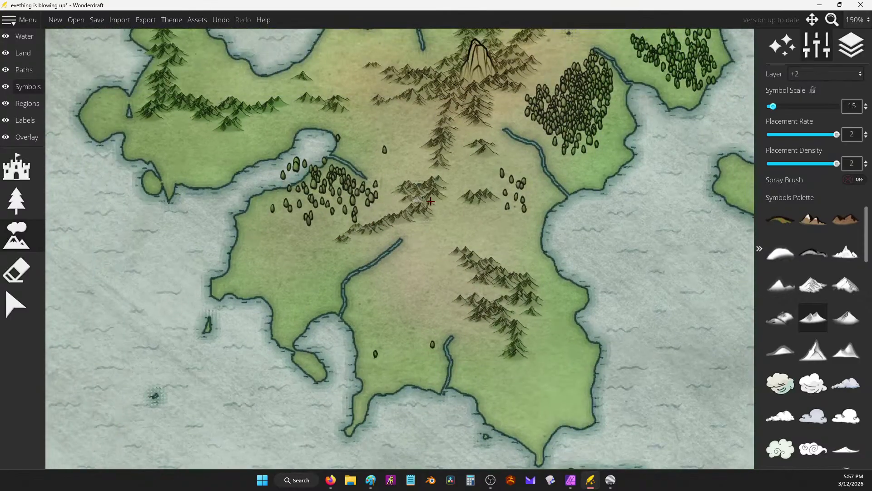
scroll(464, 185, down, 3)
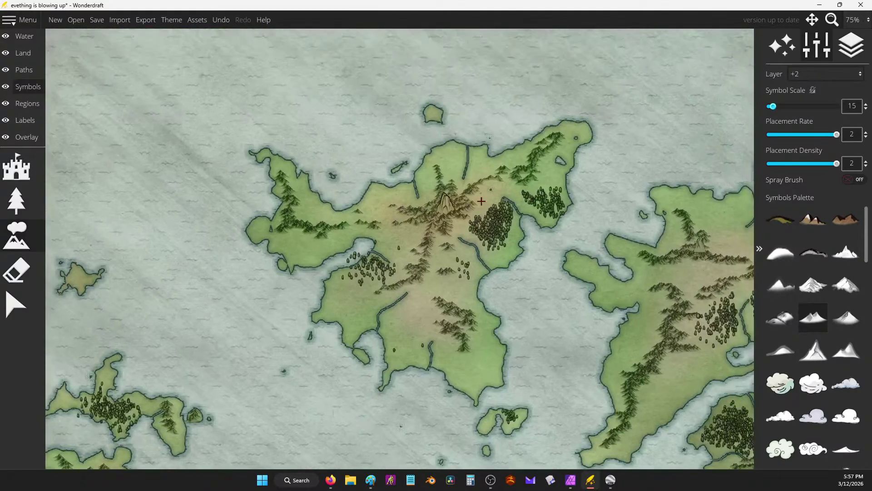
scroll(514, 237, up, 3)
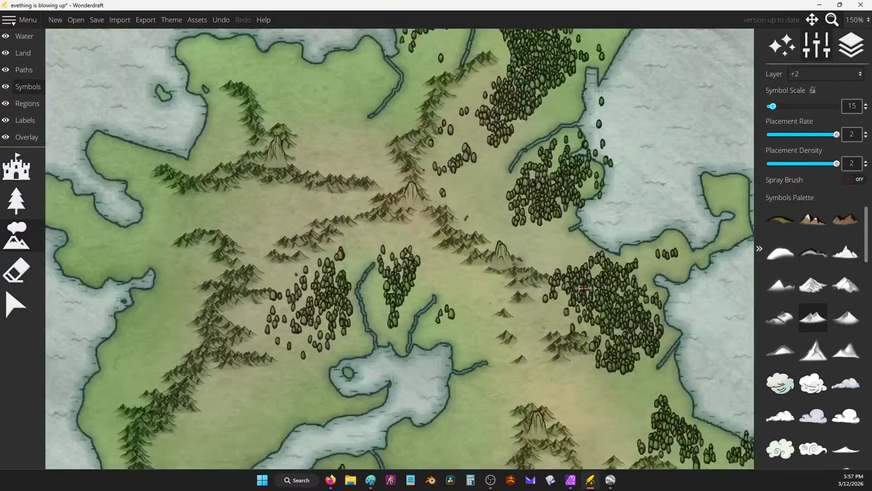
scroll(583, 287, up, 1)
drag(463, 281, 447, 308)
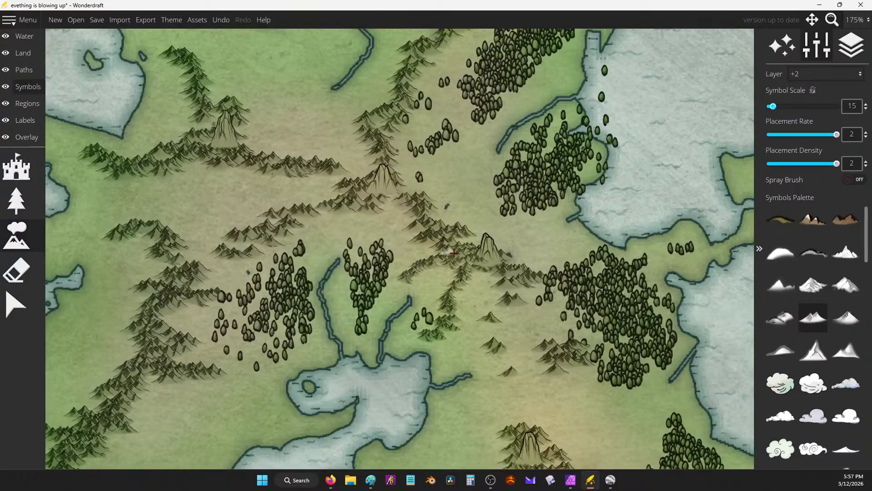
drag(468, 234, 464, 239)
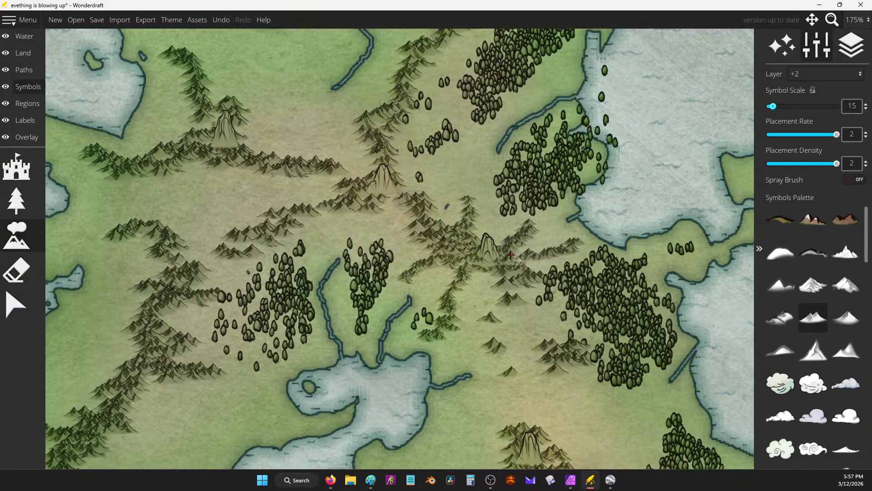
mouse_move(488, 269)
mouse_down()
mouse_move(492, 300)
mouse_move(491, 275)
mouse_move(533, 331)
mouse_up()
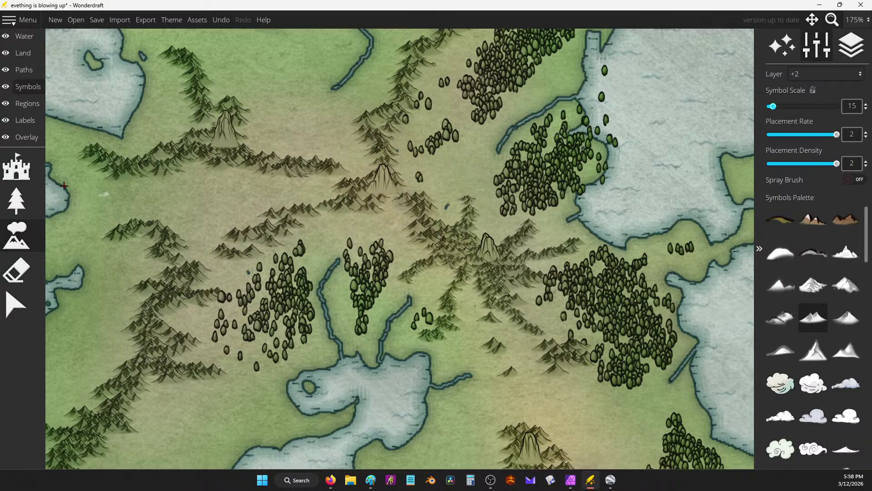
Erase the mountains immediately west of the peak northeast of the lake inlet at eraser size 27.
click(15, 271)
mouse_move(463, 245)
mouse_down()
mouse_move(479, 243)
mouse_move(452, 238)
mouse_move(462, 246)
mouse_up()
key(ctrl+z)
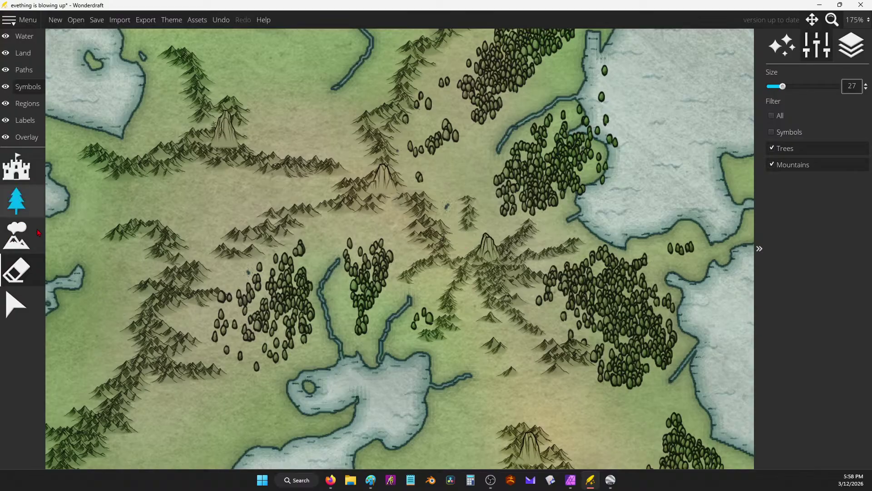
Place a second tall peak symbol at scale 15 in the cleared gap beside the existing peak.
click(16, 235)
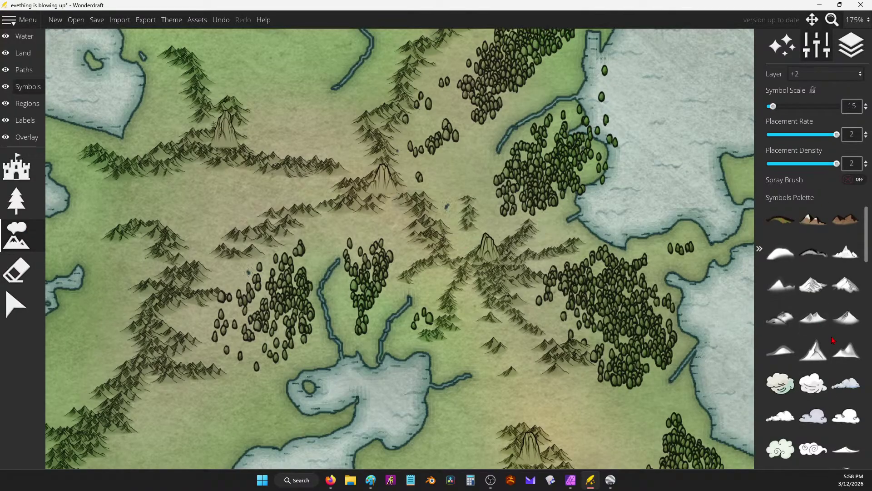
scroll(834, 368, down, 4)
click(846, 352)
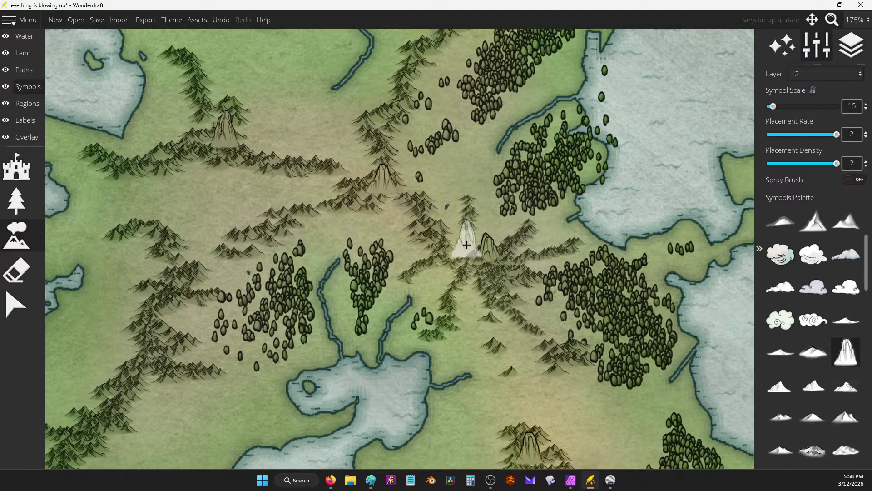
click(466, 241)
key(ctrl+z)
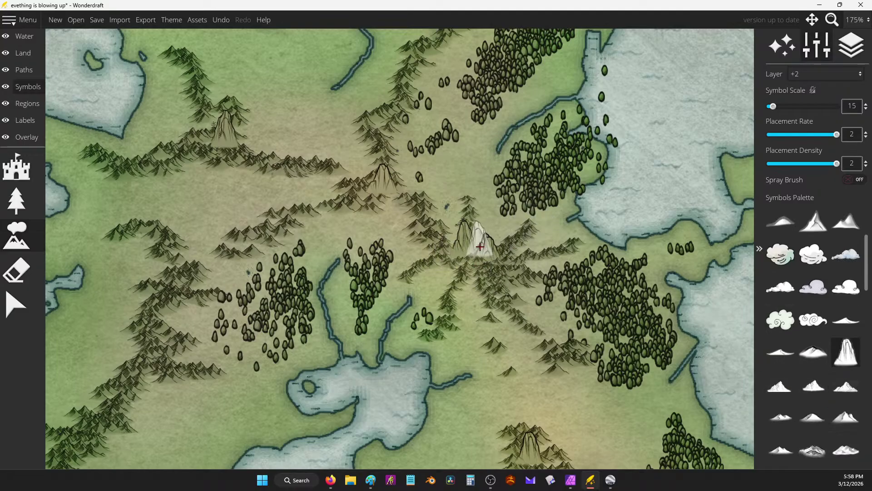
key(ctrl+y)
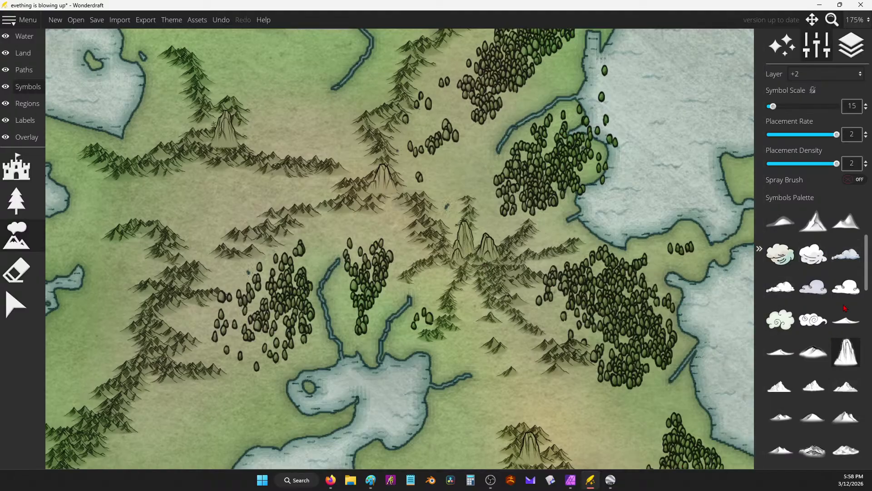
Paint small mountains at scale 15 around the base of the twin peaks and radiating from the peak to their northwest.
click(813, 221)
scroll(824, 259, up, 3)
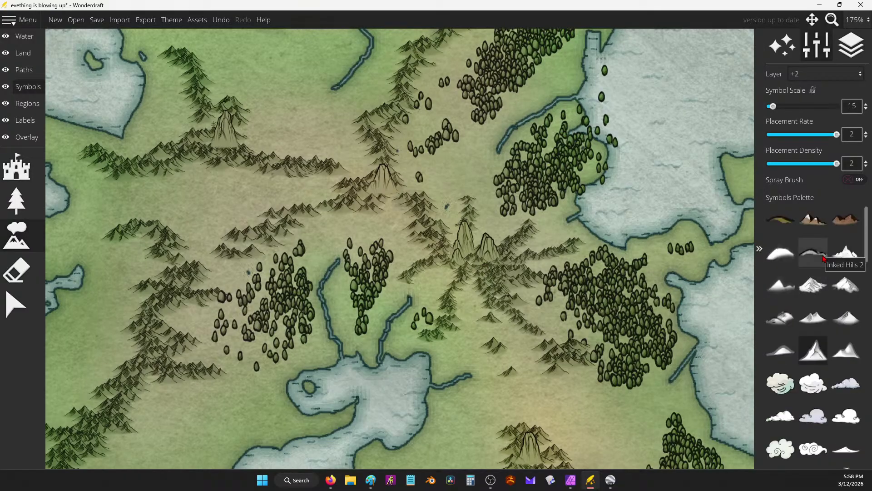
click(820, 321)
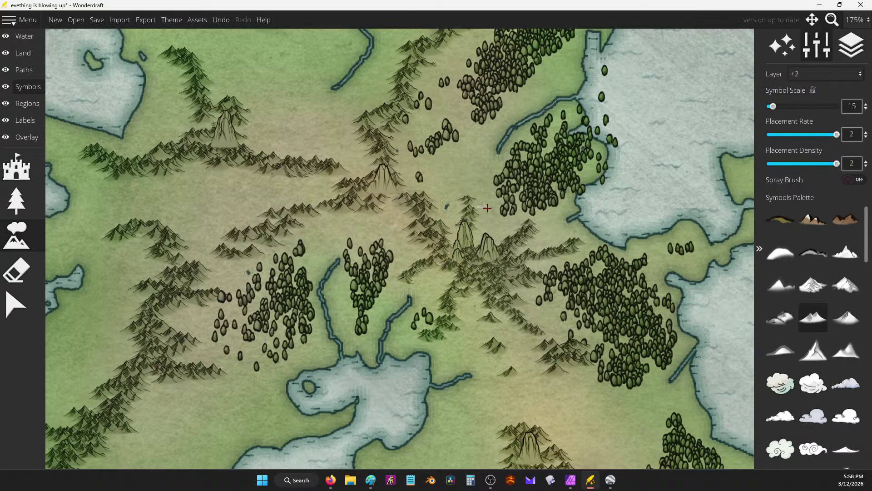
scroll(487, 208, down, 5)
scroll(438, 209, up, 6)
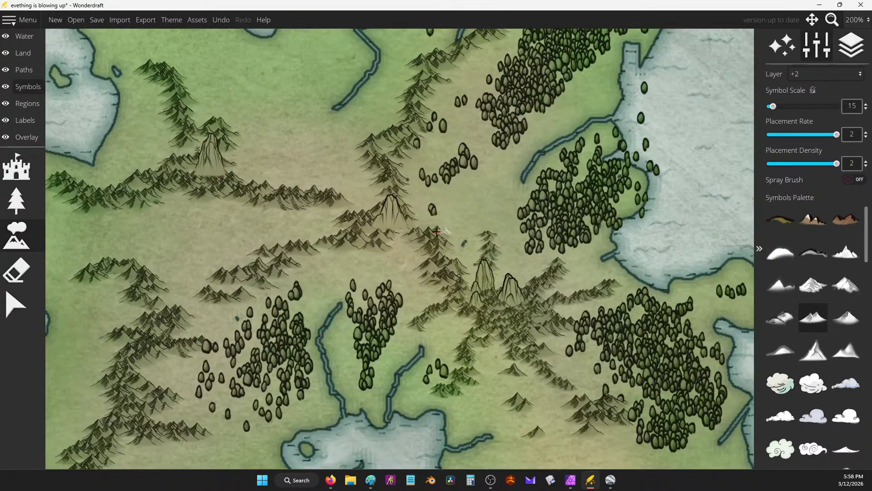
mouse_move(400, 228)
mouse_down()
mouse_move(382, 273)
mouse_move(380, 246)
mouse_move(355, 260)
mouse_move(359, 240)
mouse_move(293, 226)
mouse_up()
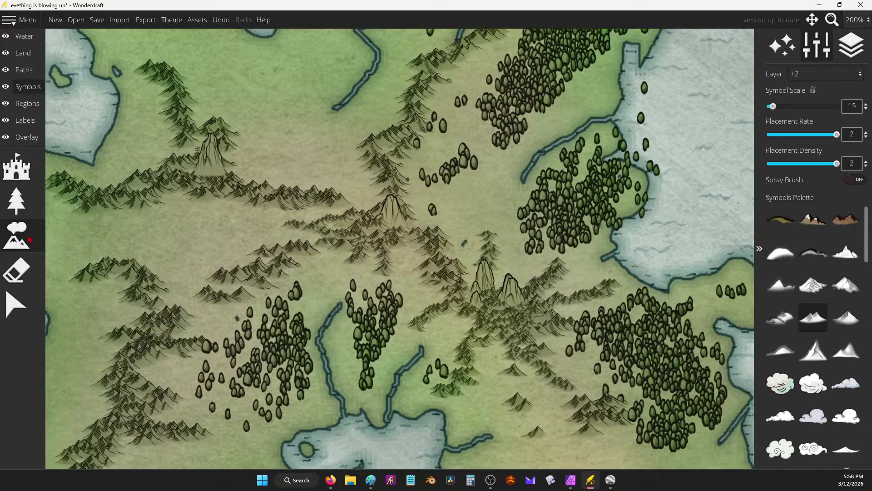
Erase the mountain ranges running northwest and west from the northwestern peak on the landmass, using eraser size 27.
click(15, 270)
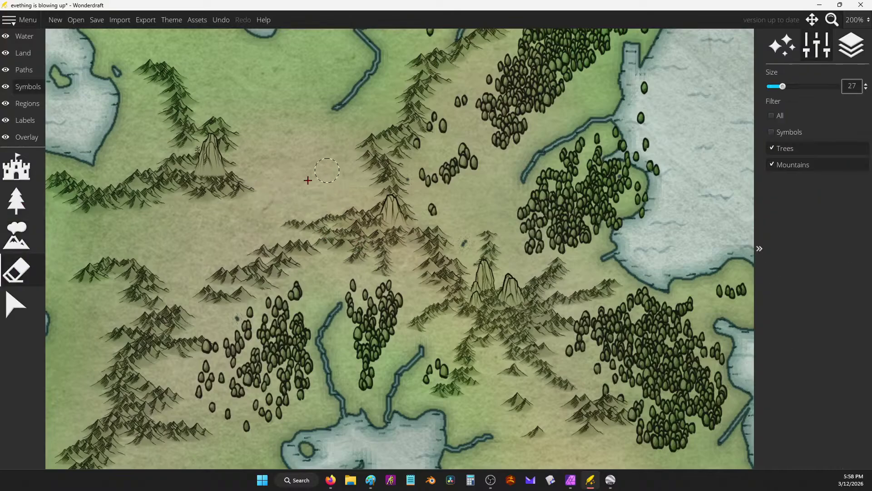
mouse_move(89, 194)
mouse_down()
mouse_move(157, 174)
mouse_move(156, 119)
mouse_move(188, 100)
mouse_move(153, 48)
mouse_move(145, 111)
mouse_move(57, 195)
mouse_move(112, 198)
mouse_up()
scroll(112, 199, down, 2)
scroll(93, 248, up, 1)
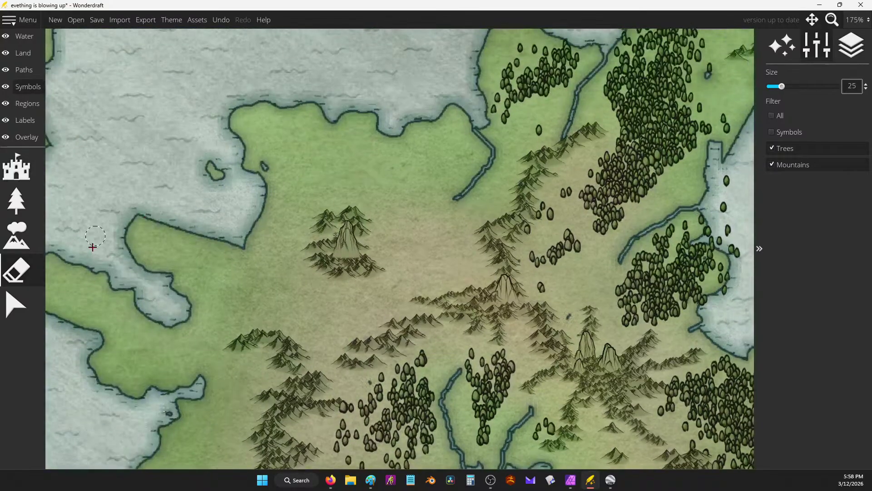
Paint small mountain ranges at scale 15 radiating northwest, west, northeast, east and south from the northwestern peak.
click(17, 235)
mouse_move(338, 214)
mouse_down()
mouse_move(297, 161)
mouse_move(323, 237)
mouse_move(307, 259)
mouse_move(278, 268)
mouse_up()
drag(221, 275, 237, 275)
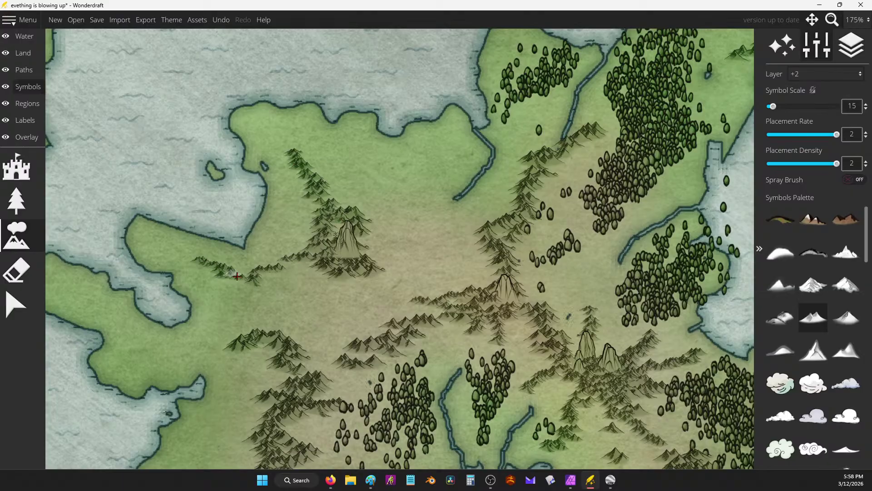
mouse_move(322, 267)
mouse_down()
mouse_move(344, 275)
mouse_move(346, 308)
mouse_move(350, 273)
mouse_move(384, 260)
mouse_move(368, 214)
mouse_move(410, 191)
mouse_move(445, 150)
mouse_move(364, 212)
mouse_move(354, 234)
mouse_move(331, 225)
mouse_move(371, 243)
mouse_move(403, 233)
mouse_up()
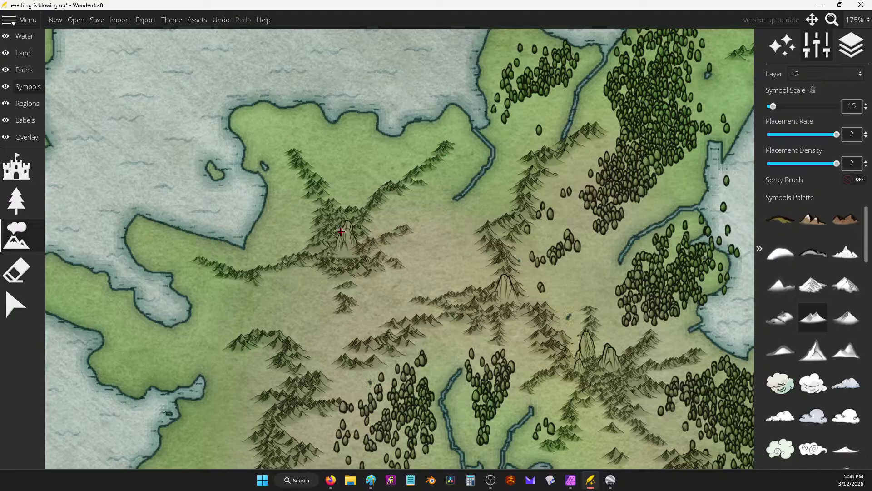
Paint more small mountains at scale 15 around the twin peaks and extend the range to their north.
scroll(341, 232, down, 3)
scroll(545, 289, up, 4)
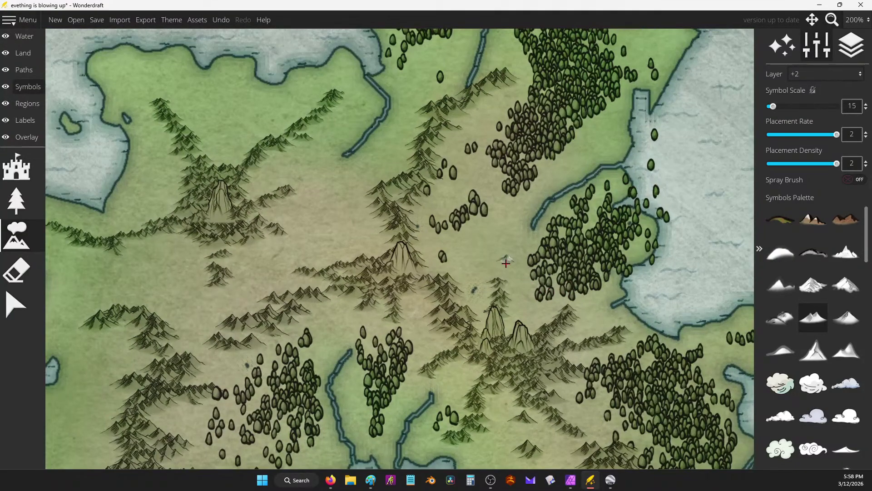
mouse_move(505, 264)
mouse_down()
mouse_move(478, 327)
mouse_move(487, 345)
mouse_move(519, 332)
mouse_up()
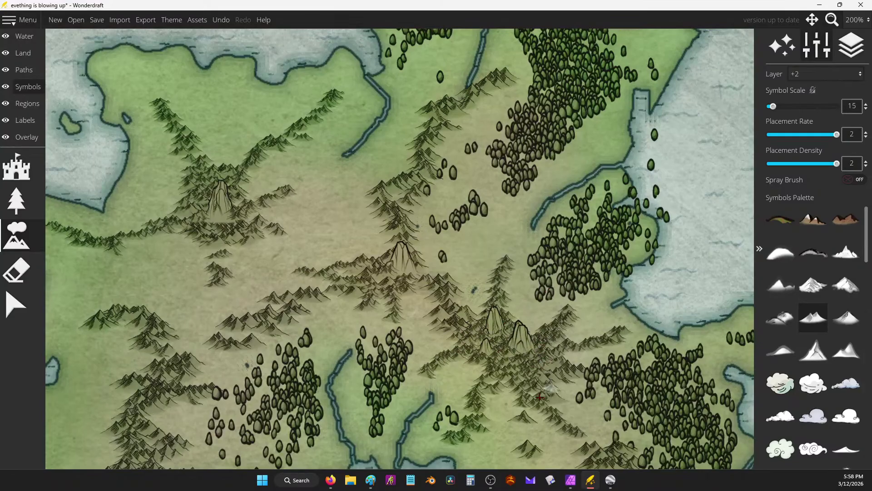
scroll(500, 290, down, 5)
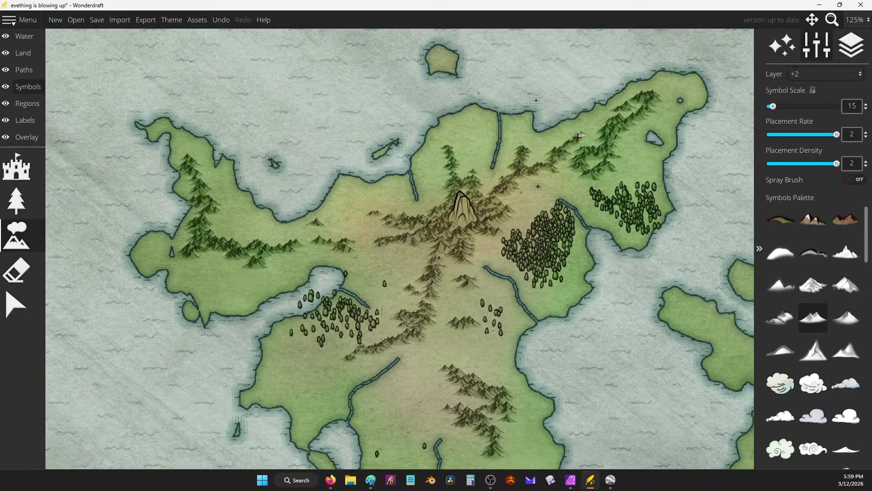
Paint small mountains at scale 15 toward the southeast and northeast ends of the southwestern river island and down the neighboring island to its northeast.
key(s)
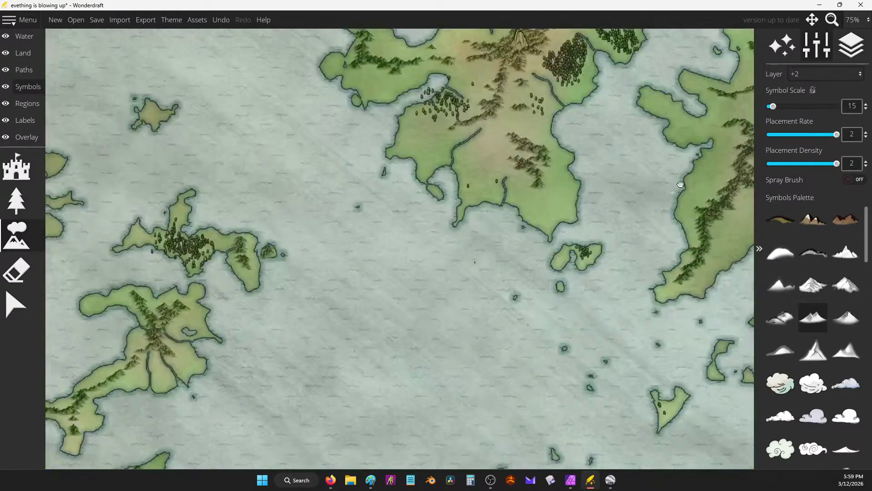
scroll(369, 346, up, 3)
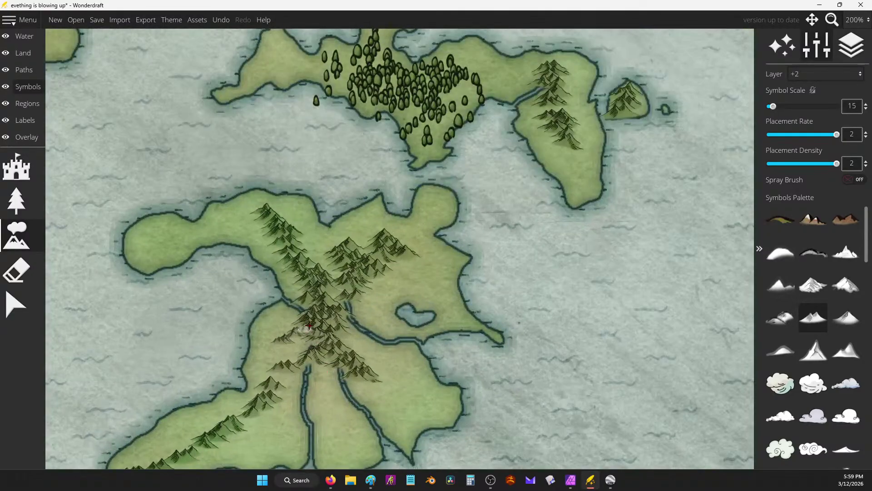
drag(358, 362, 416, 413)
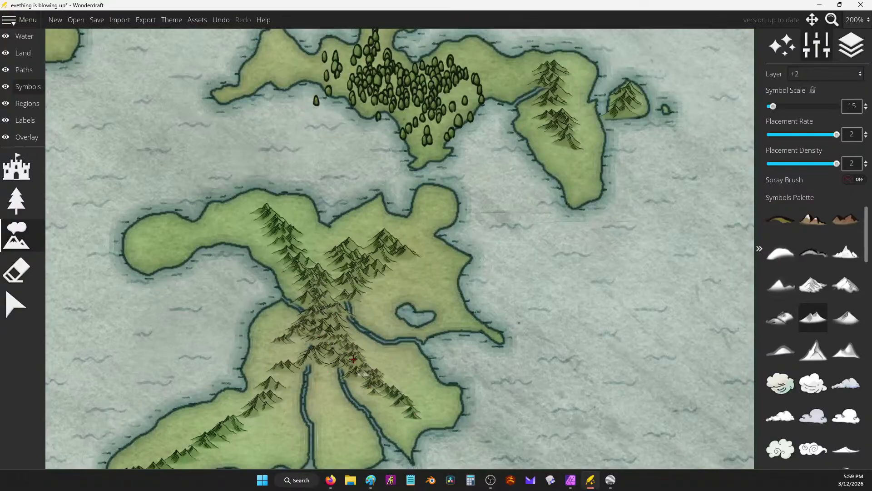
mouse_move(400, 256)
mouse_down()
mouse_move(420, 236)
mouse_move(422, 244)
mouse_move(343, 279)
mouse_move(336, 302)
mouse_move(351, 266)
mouse_up()
drag(570, 117, 587, 175)
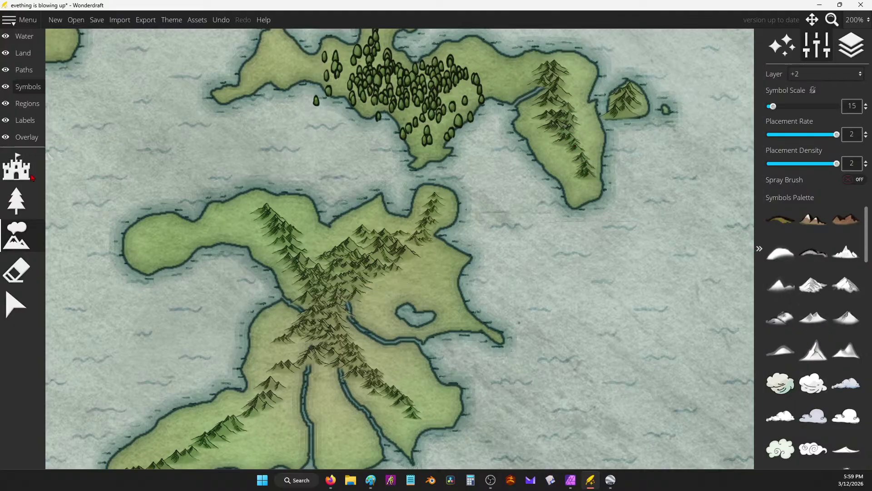
Erase the mountains around the river heads on the southwestern island and in the middle of the neighboring island's range.
click(18, 270)
mouse_move(316, 325)
mouse_down()
mouse_move(334, 312)
mouse_move(317, 346)
mouse_move(333, 329)
mouse_move(336, 285)
mouse_move(334, 347)
mouse_move(361, 271)
mouse_move(547, 96)
mouse_move(579, 106)
mouse_move(591, 142)
mouse_move(572, 123)
mouse_move(558, 325)
mouse_move(398, 90)
mouse_move(452, 304)
mouse_move(374, 241)
mouse_move(369, 207)
mouse_move(392, 221)
mouse_move(339, 251)
mouse_up()
scroll(469, 169, down, 3)
Erase the central mountains west of the forest on the long southwestern landmass at eraser size 19.
drag(336, 336, 411, 170)
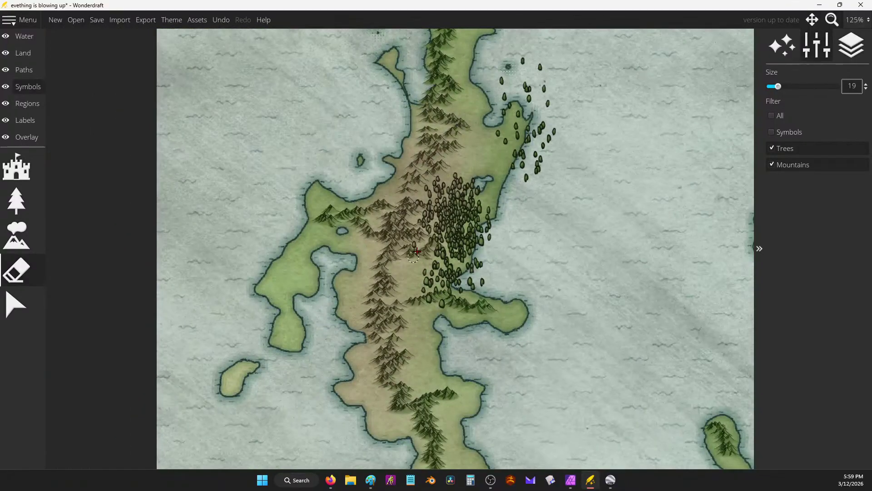
mouse_move(413, 257)
mouse_down()
mouse_move(413, 206)
mouse_move(402, 216)
mouse_move(403, 238)
mouse_move(343, 194)
mouse_move(341, 212)
mouse_move(381, 240)
mouse_move(360, 218)
mouse_move(395, 256)
mouse_move(381, 204)
mouse_move(353, 217)
mouse_up()
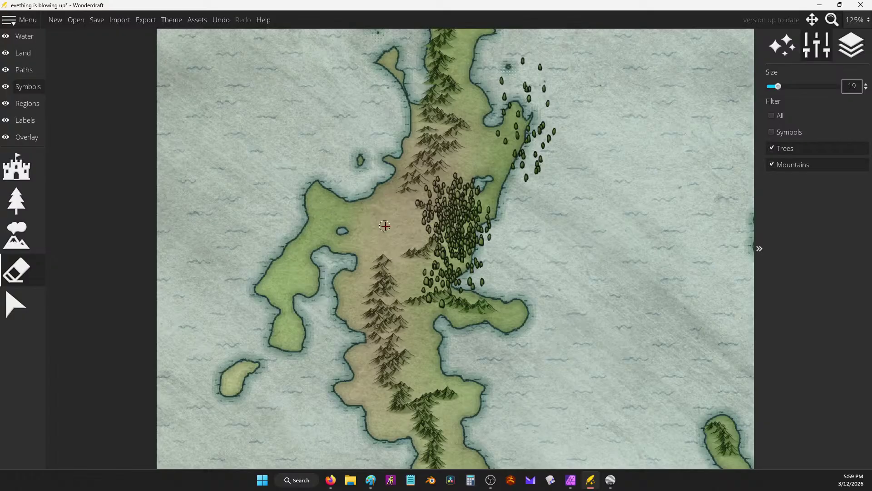
scroll(548, 312, down, 2)
scroll(443, 305, down, 1)
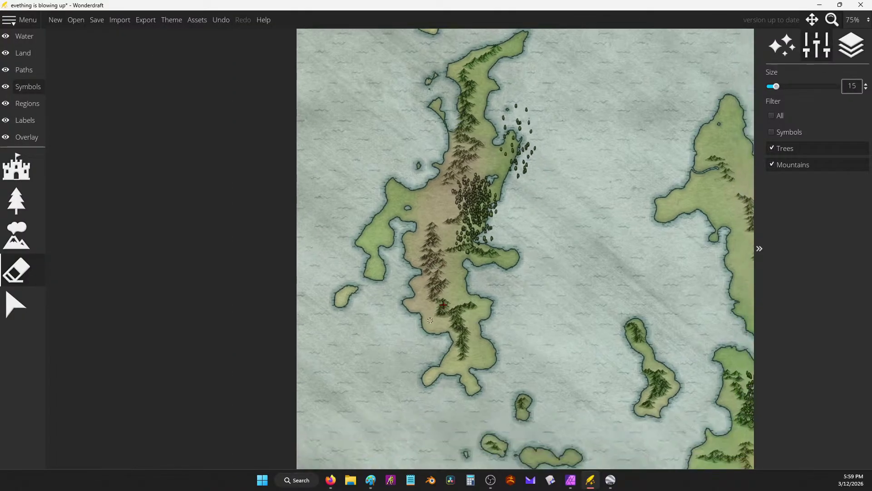
scroll(477, 265, down, 1)
Place Chinese Mountains peaks at scale 15 above the river island's river heads and in the cleared gap west of the long landmass's forest.
drag(570, 159, 476, 215)
click(16, 200)
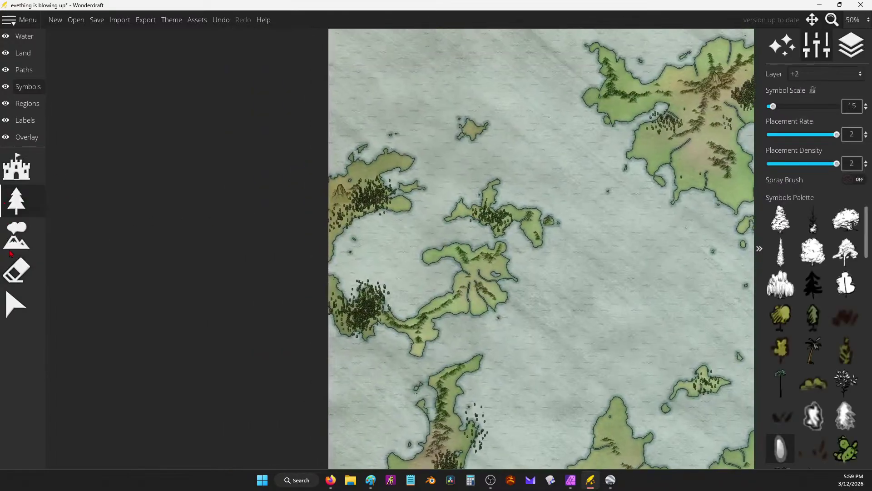
click(16, 234)
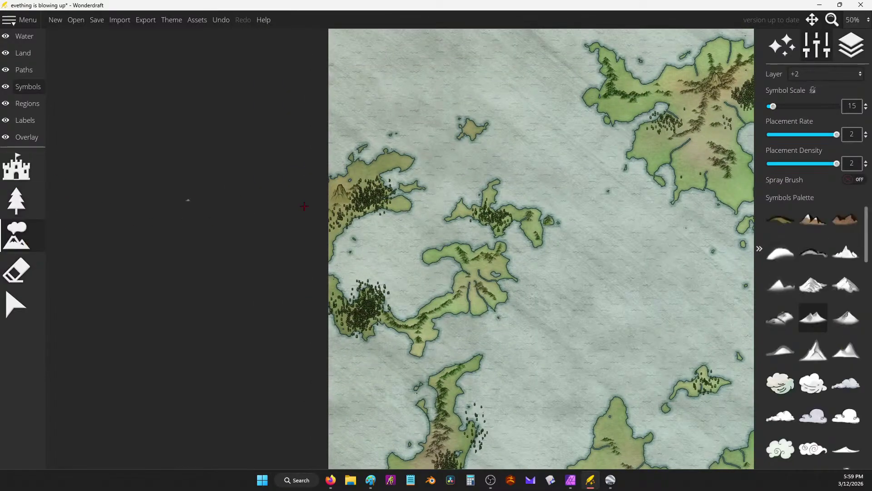
click(846, 384)
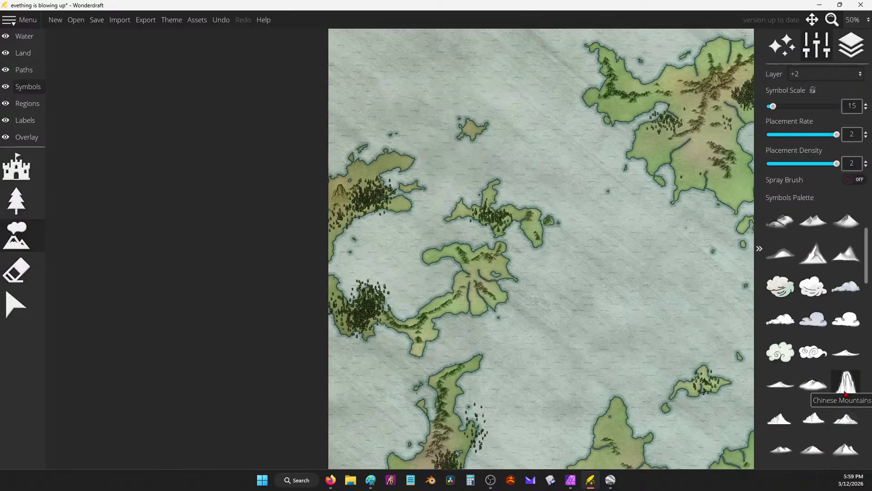
scroll(522, 292, up, 4)
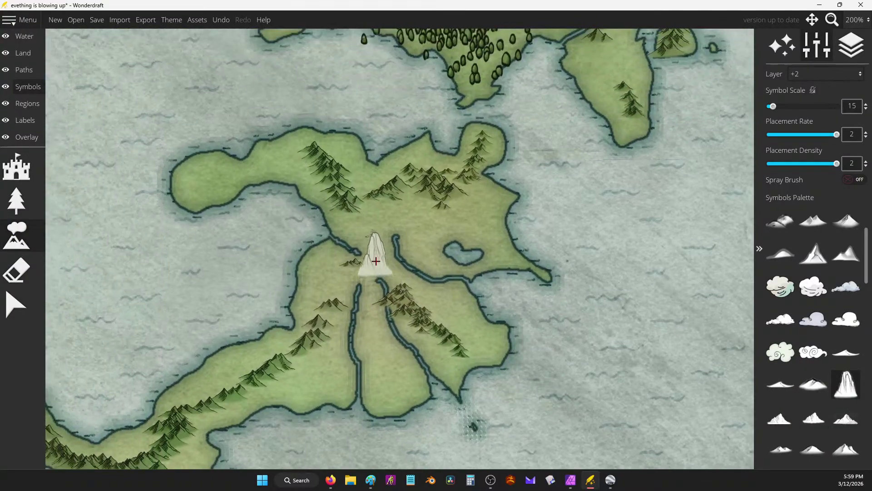
click(347, 249)
drag(348, 188, 330, 124)
key(ctrl+z)
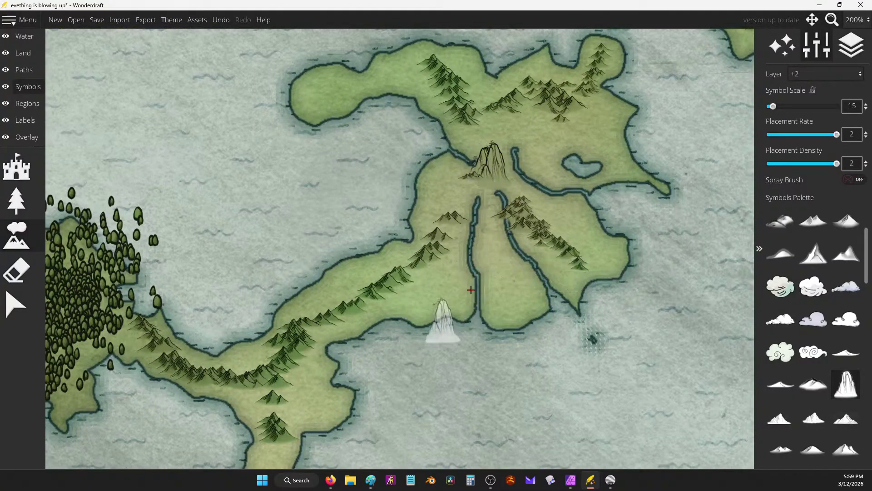
click(492, 172)
drag(506, 404, 458, 232)
click(470, 238)
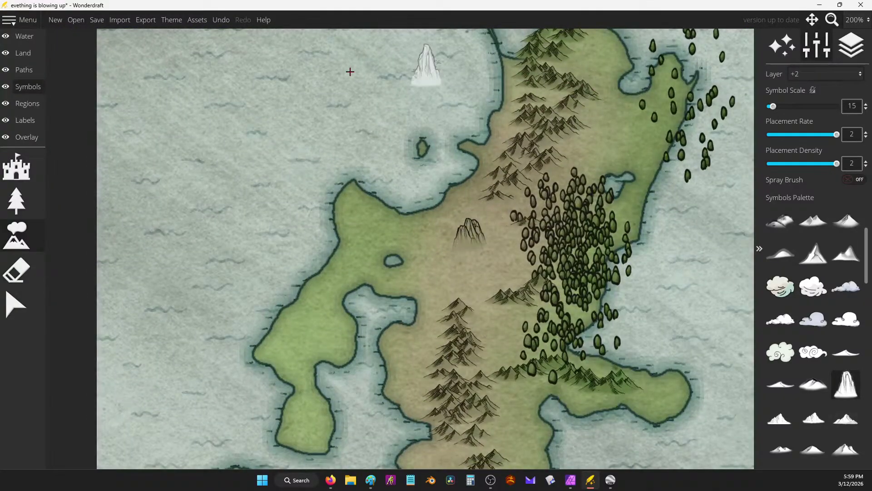
click(16, 200)
click(21, 53)
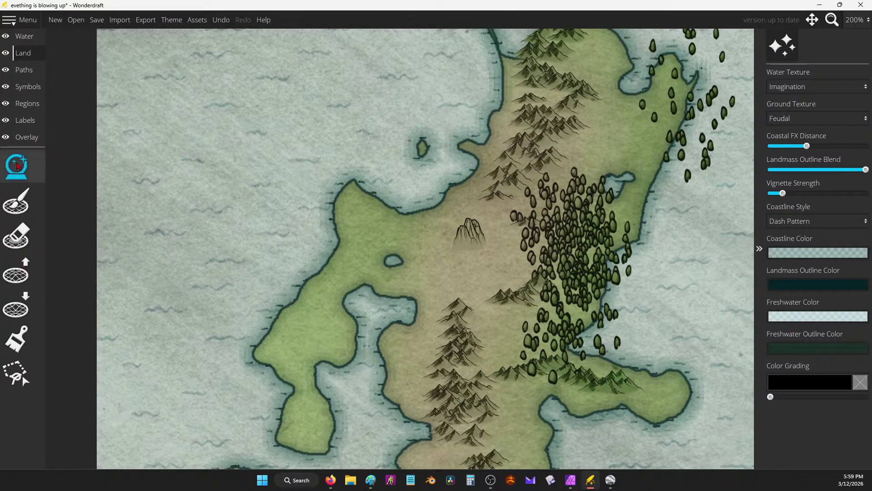
click(16, 200)
click(10, 68)
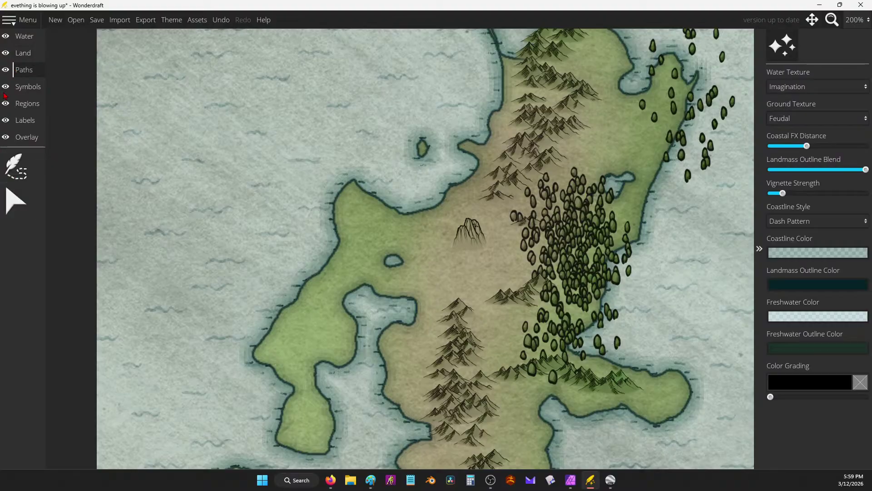
click(25, 87)
click(7, 248)
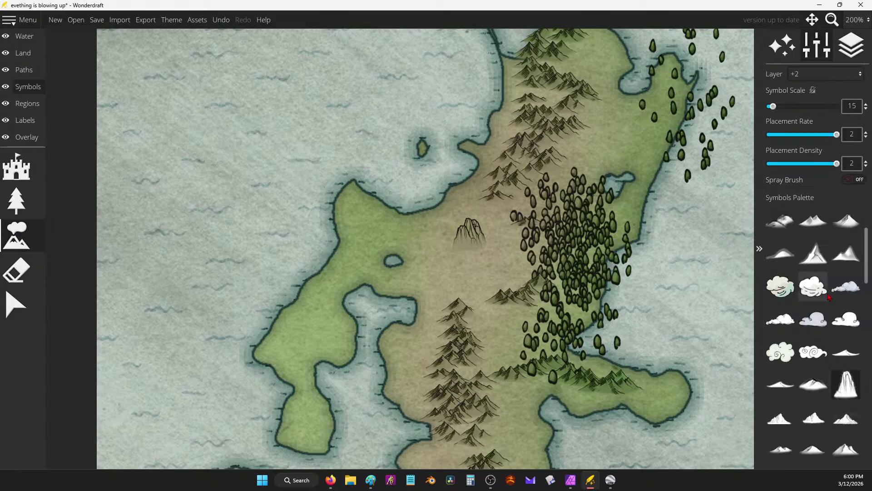
Paint small mountains at scale 15 around the new peak on the long landmass, with ranges branching west and south.
scroll(809, 248, up, 2)
click(813, 285)
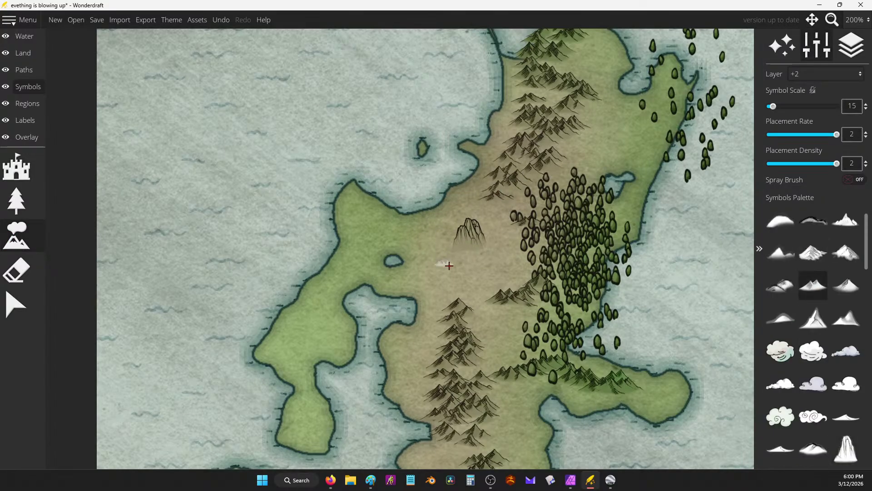
click(448, 264)
mouse_move(473, 249)
mouse_down()
mouse_move(397, 235)
mouse_move(464, 257)
mouse_move(500, 236)
mouse_move(482, 211)
mouse_up()
mouse_move(451, 270)
mouse_down()
mouse_move(481, 261)
mouse_move(474, 249)
mouse_move(500, 264)
mouse_move(460, 240)
mouse_move(474, 220)
mouse_move(451, 225)
mouse_move(472, 240)
mouse_move(479, 316)
mouse_up()
scroll(456, 236, down, 4)
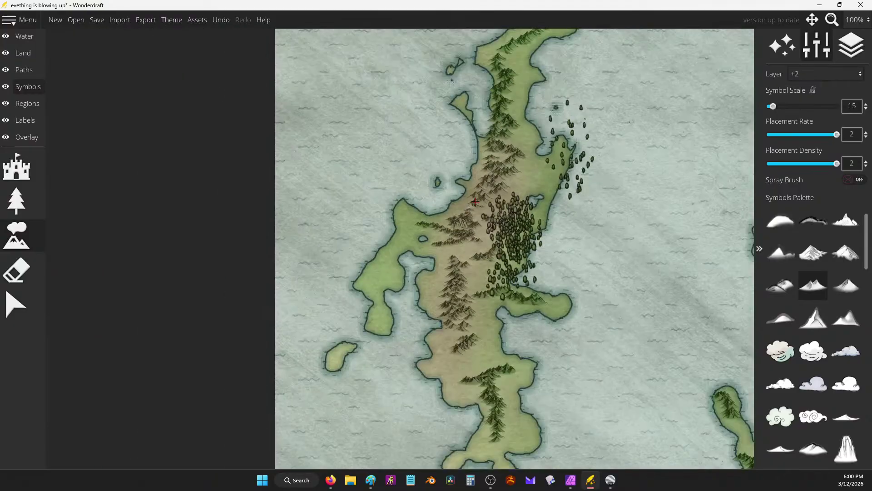
Paint small mountain ranges at scale 15 radiating from the river island's peak between the rivers, along the southwestern arm and to the north.
drag(477, 154, 463, 445)
scroll(584, 160, up, 3)
scroll(572, 147, up, 3)
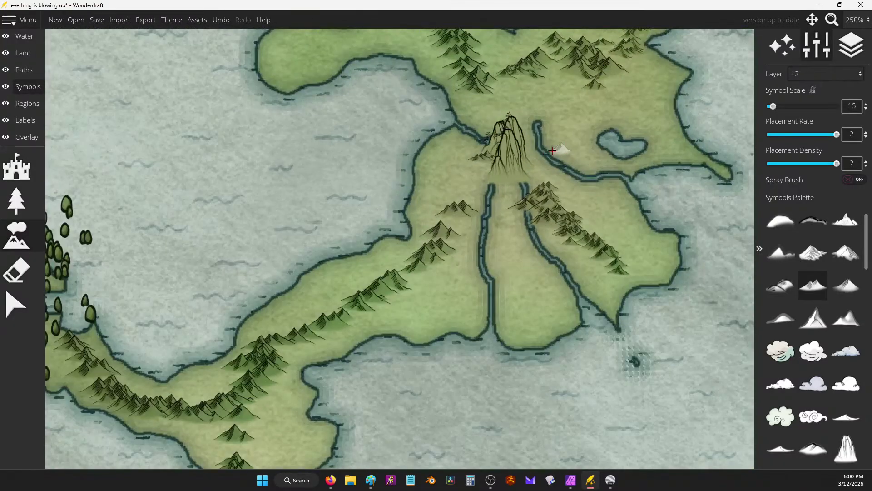
mouse_move(510, 175)
mouse_down()
mouse_move(503, 189)
mouse_move(510, 218)
mouse_move(521, 223)
mouse_move(552, 191)
mouse_move(520, 164)
mouse_move(518, 129)
mouse_move(546, 107)
mouse_move(459, 182)
mouse_move(436, 232)
mouse_move(427, 305)
mouse_move(368, 269)
mouse_move(291, 332)
mouse_move(263, 385)
mouse_up()
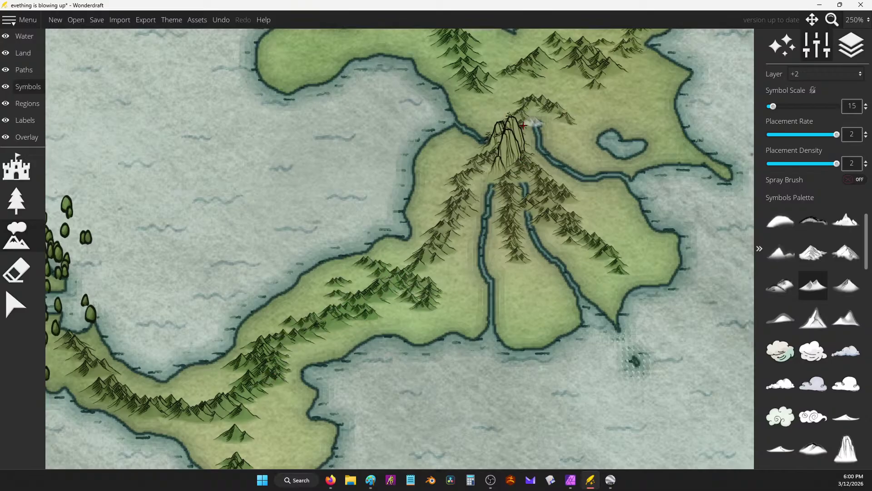
mouse_move(531, 123)
mouse_down()
mouse_move(488, 105)
mouse_move(486, 93)
mouse_move(500, 87)
mouse_move(516, 132)
mouse_move(483, 114)
mouse_up()
key(w)
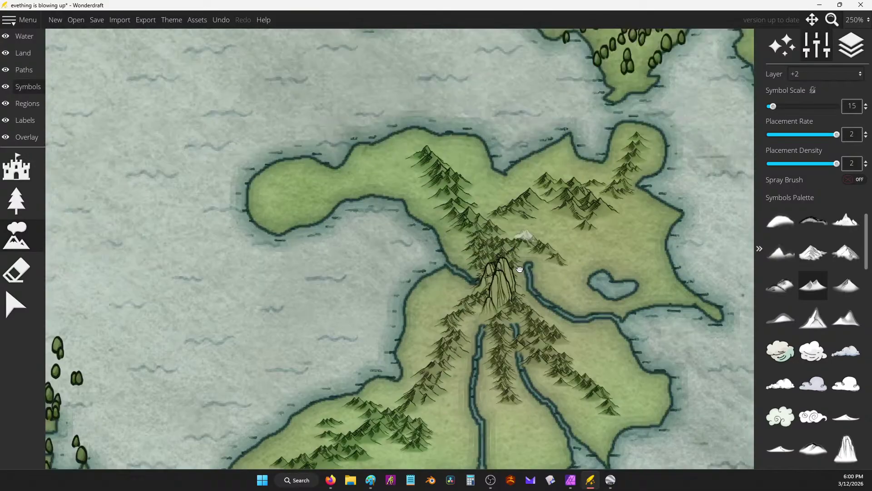
mouse_move(493, 246)
mouse_down()
mouse_move(481, 304)
mouse_move(503, 323)
mouse_up()
scroll(503, 323, down, 3)
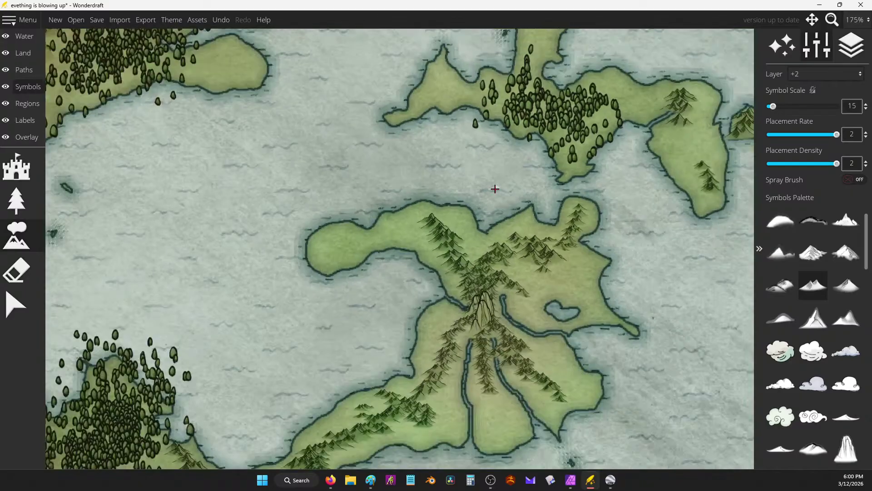
Paint small mountains at scale 15 across the northern part of the forested island's eastern lobe.
key(w)
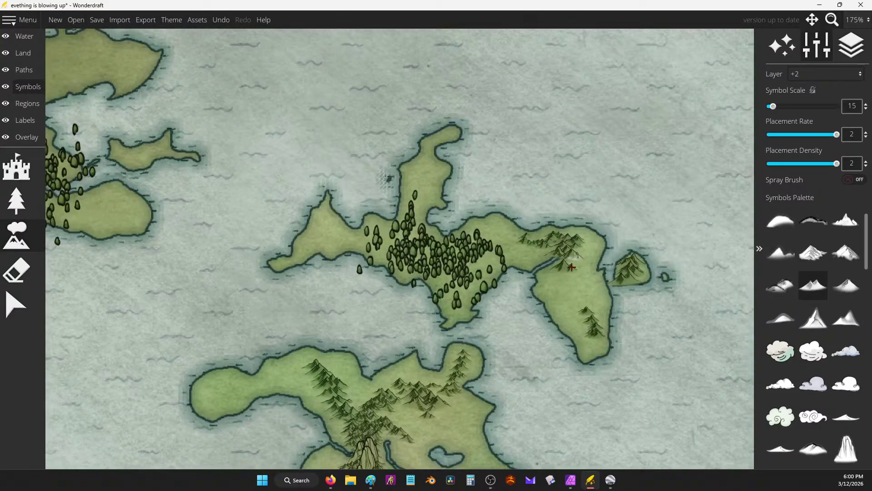
scroll(570, 291, down, 3)
Paint small mountains at scale 15 south of the northern continent's tall peak, linking its range to the southern mountains.
drag(248, 468, 410, 270)
scroll(410, 269, up, 2)
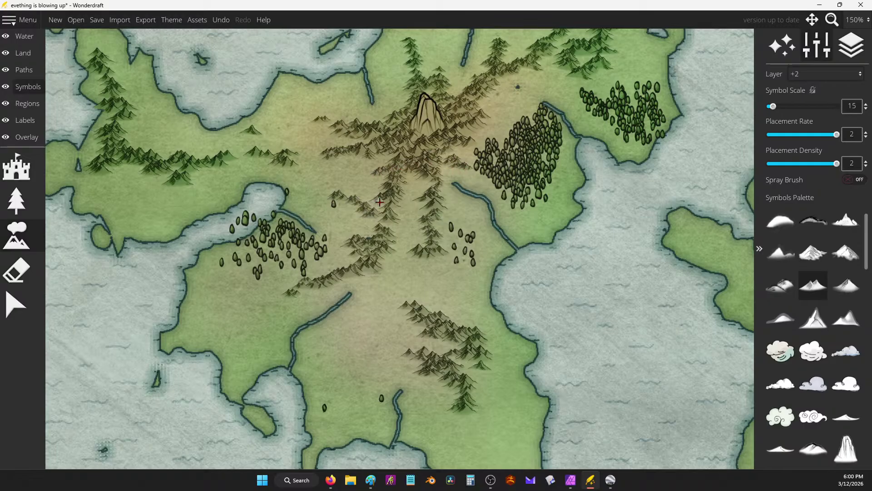
drag(414, 325, 390, 263)
drag(403, 303, 386, 336)
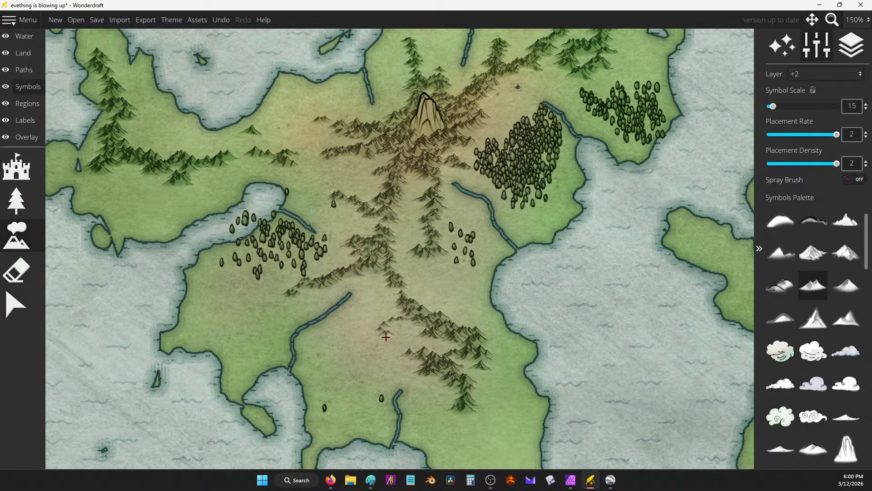
scroll(495, 213, down, 3)
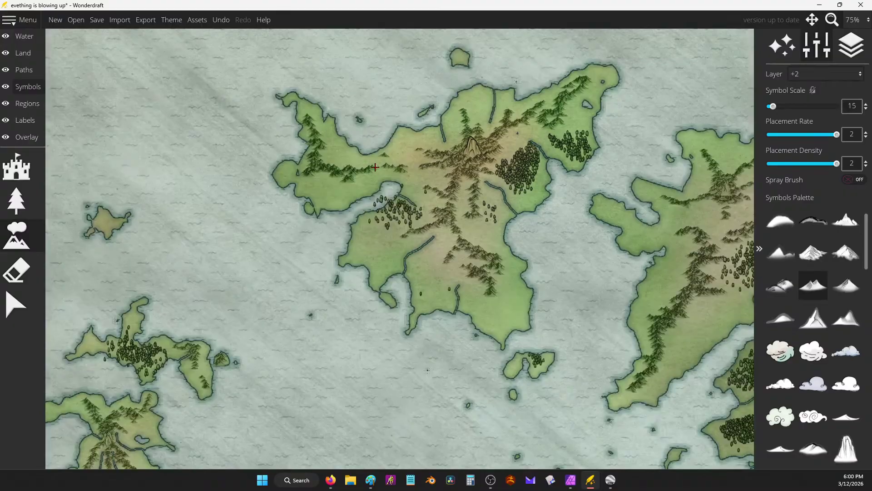
Erase land at size 4 to lengthen the two rivers north of the western continent's tall peak, forking the eastern one near the mountains.
scroll(375, 167, up, 3)
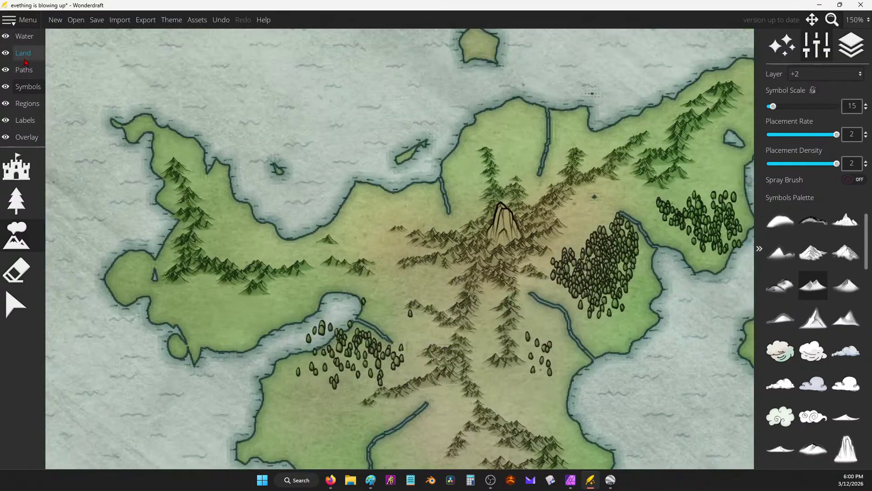
click(25, 58)
click(32, 69)
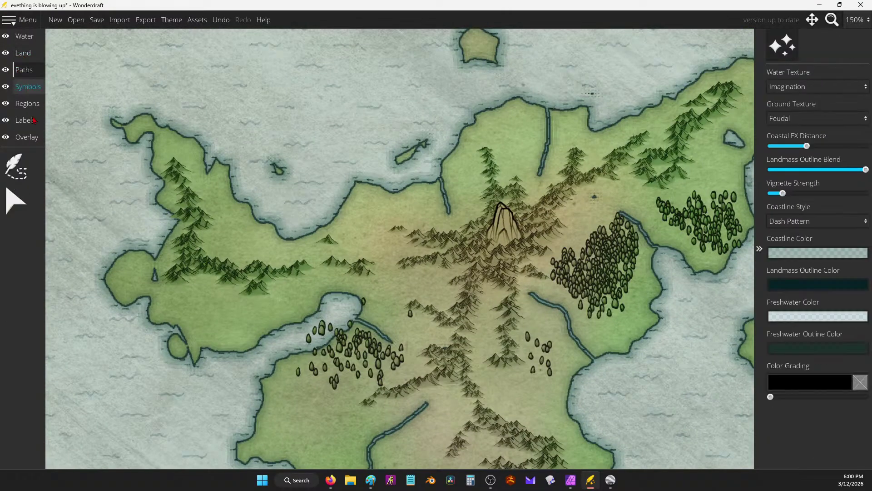
click(30, 54)
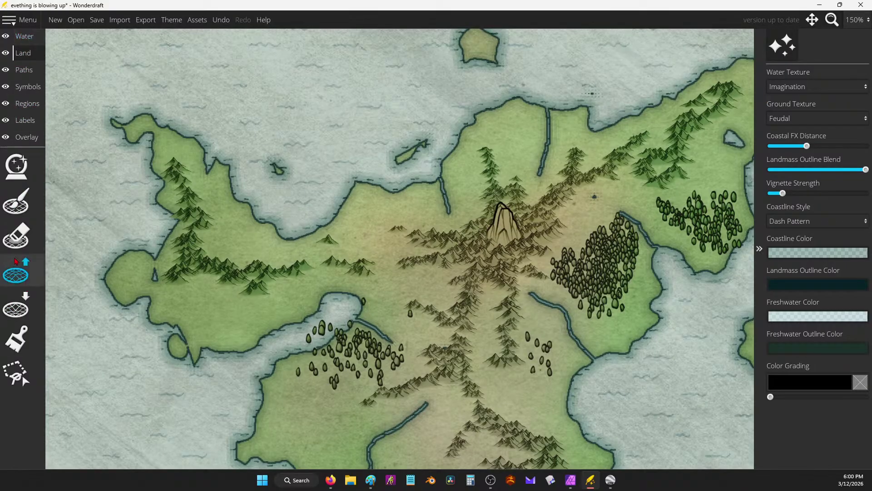
click(16, 235)
scroll(623, 144, up, 2)
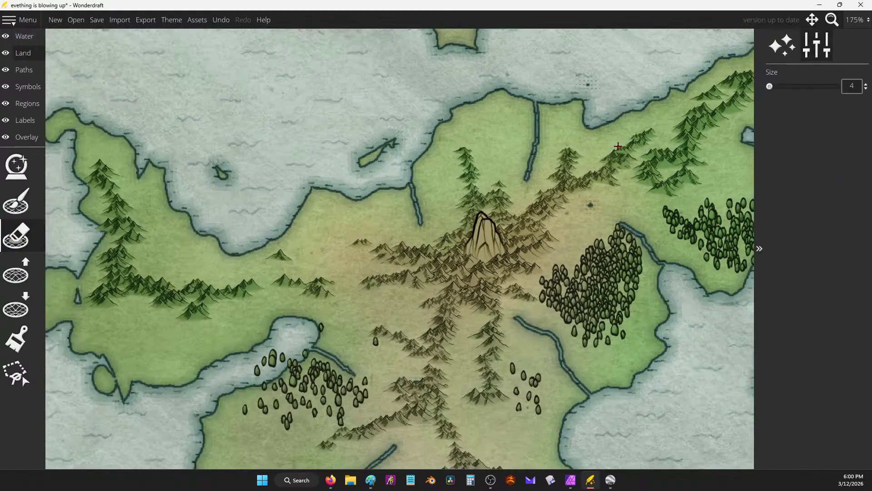
drag(334, 266, 349, 275)
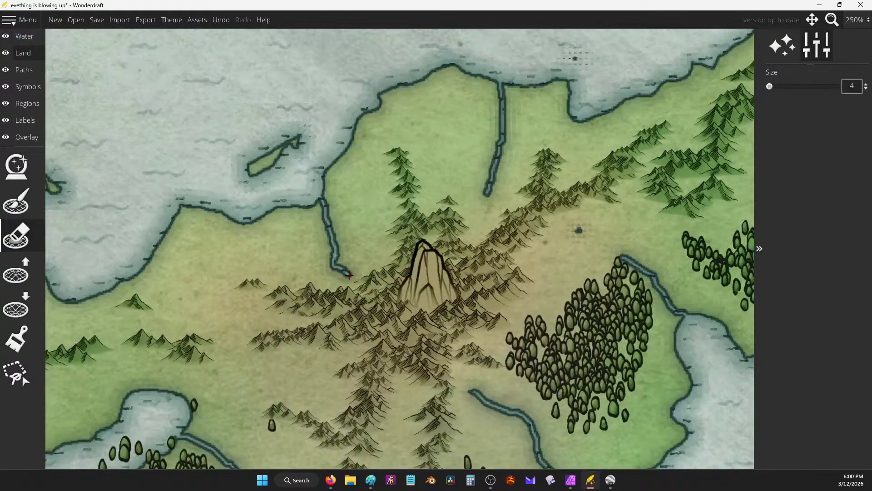
mouse_move(493, 184)
mouse_down()
mouse_move(482, 199)
mouse_move(488, 218)
mouse_up()
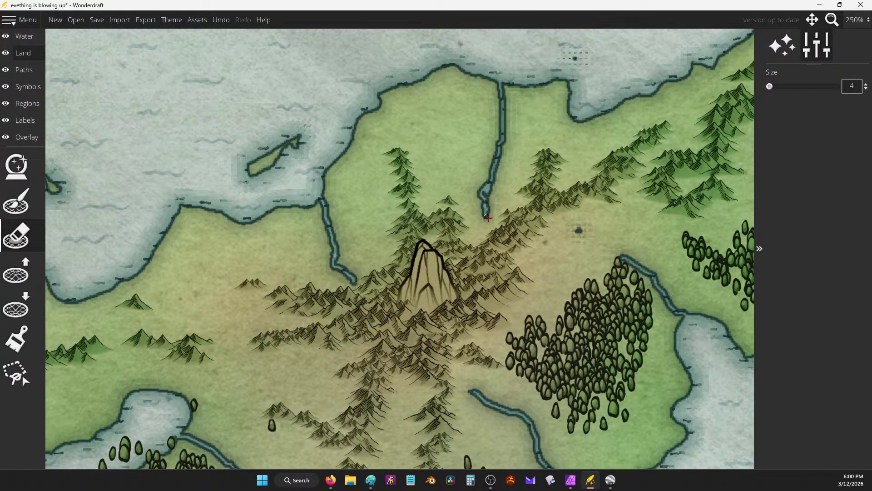
drag(501, 167, 518, 204)
Carve size 4 river extensions beside the western continent's eastern forest, through its southern ranges, and from the western bay toward the mountains.
scroll(495, 140, down, 2)
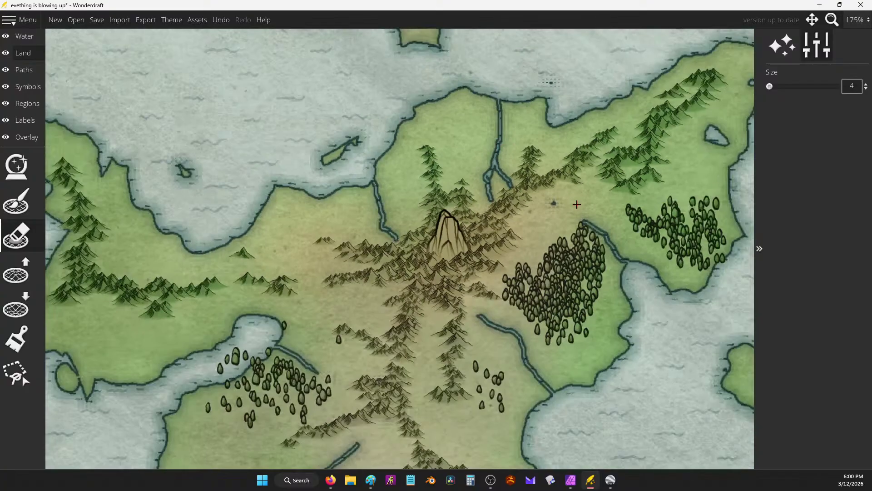
drag(586, 222, 596, 199)
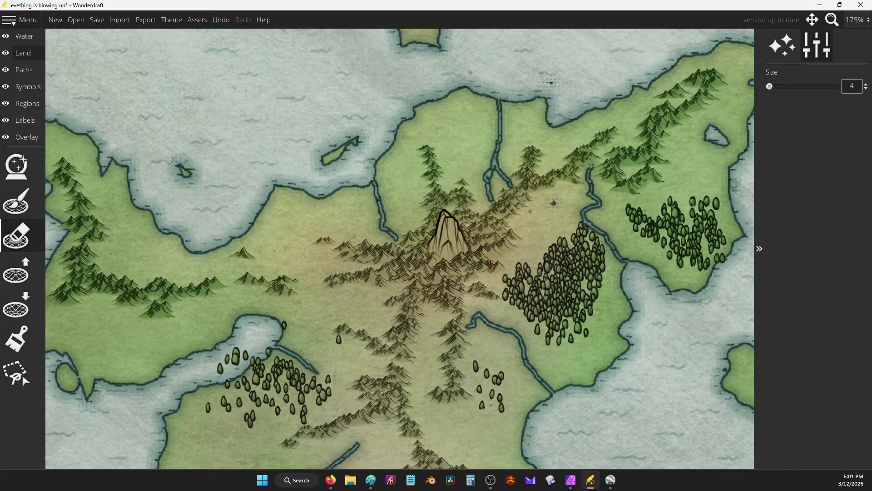
key(Down)
key(Left)
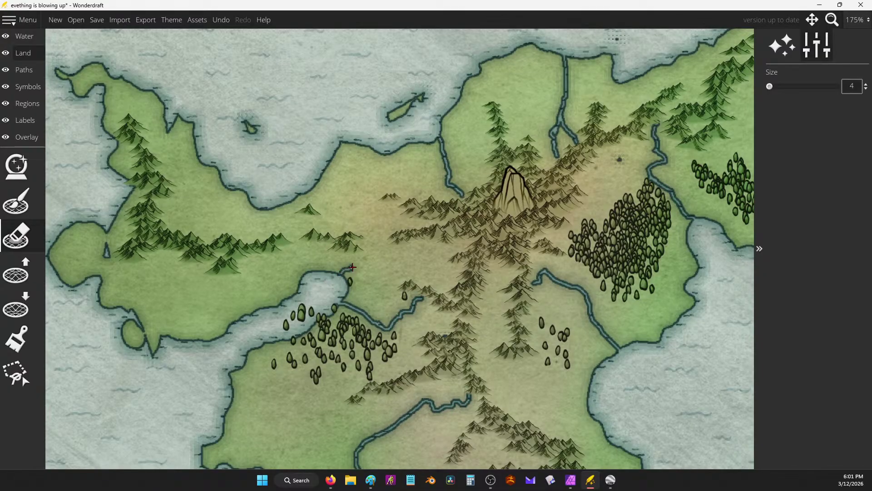
drag(352, 267, 373, 260)
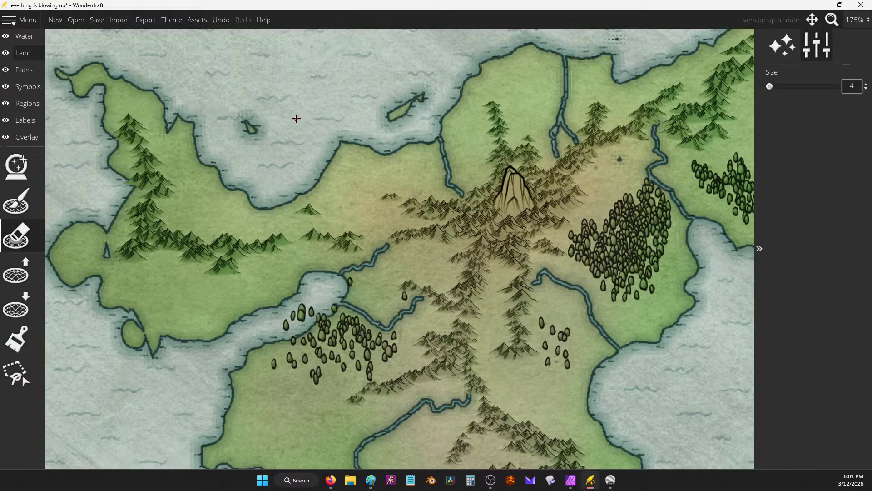
Carve size 4 rivers around the neighbouring continent's northwestern peak, branching from the existing river and from the northern and western coasts.
scroll(296, 118, down, 5)
scroll(524, 215, up, 4)
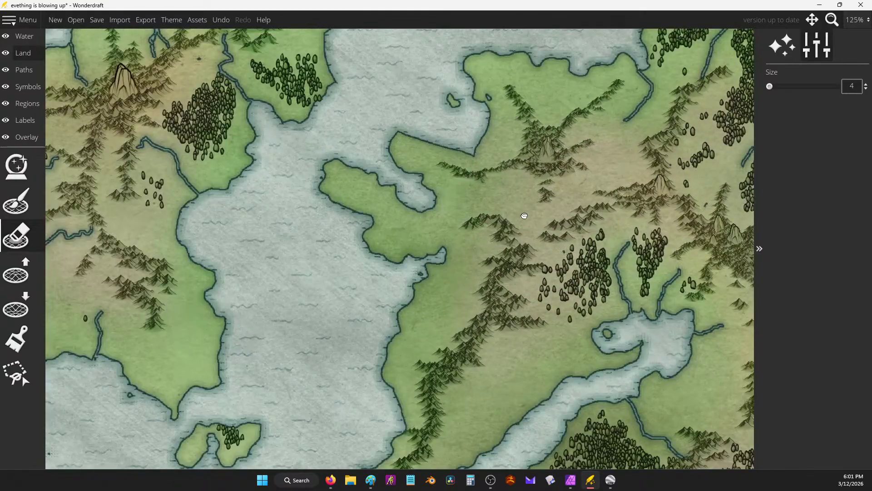
scroll(524, 215, down, 2)
scroll(468, 215, up, 4)
mouse_move(462, 231)
mouse_down()
mouse_move(423, 230)
mouse_move(430, 201)
mouse_up()
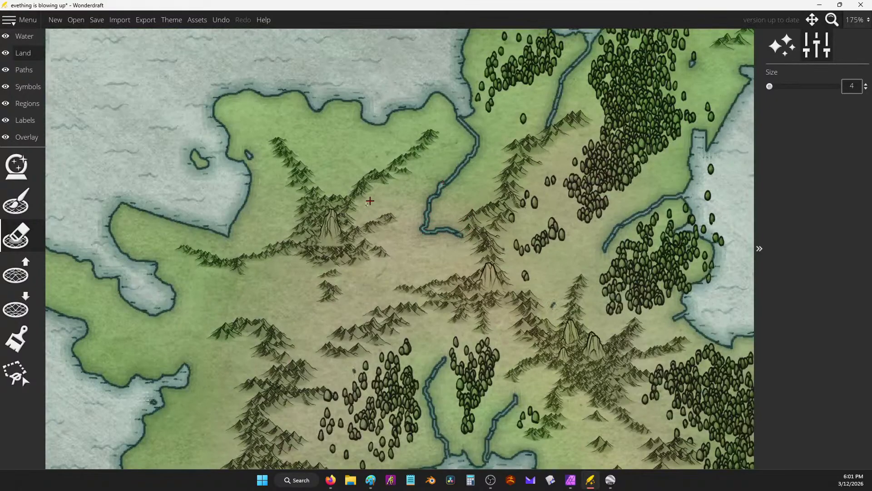
drag(369, 191, 422, 200)
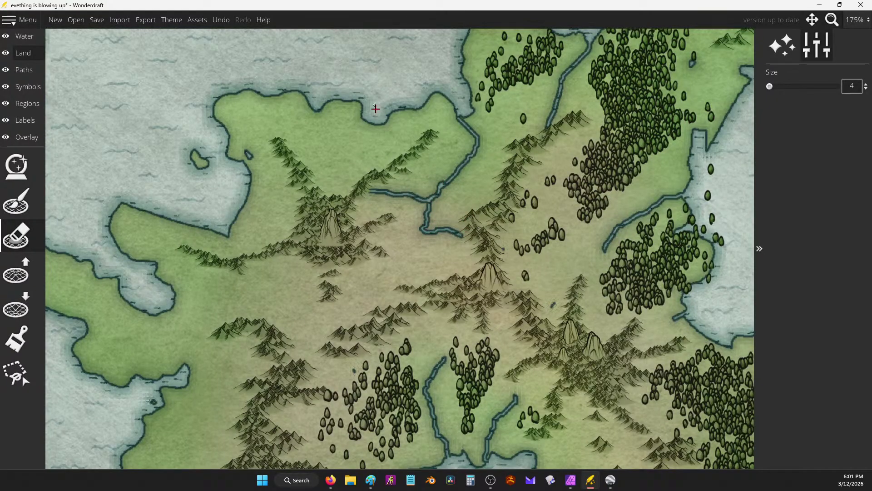
drag(375, 108, 379, 141)
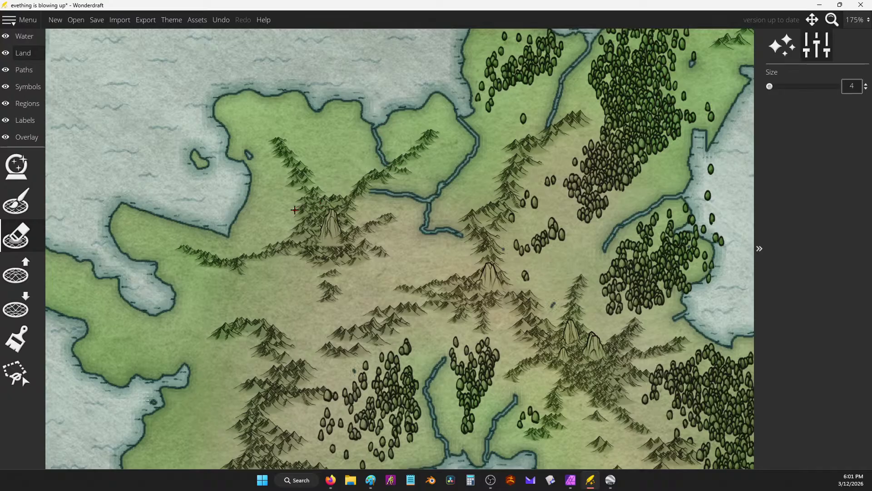
drag(295, 209, 263, 202)
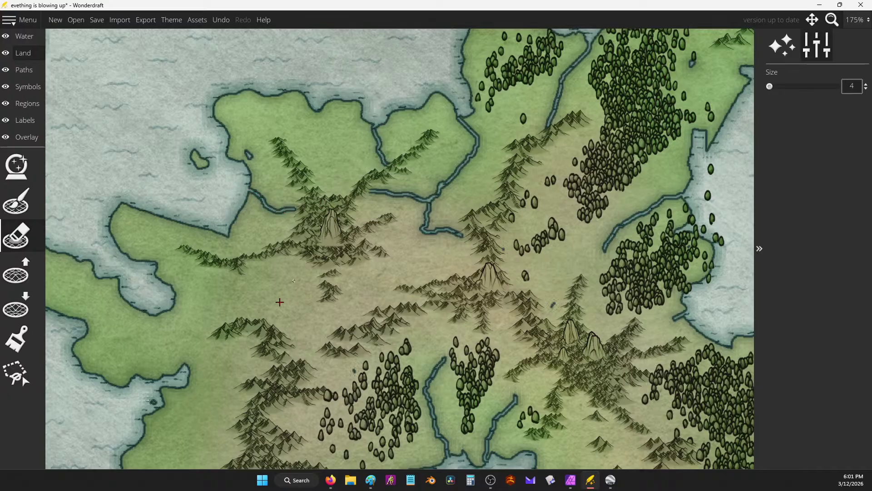
Carve two size 4 rivers from the continent's west coast inlet eastward into the long mountain range.
key(Left)
key(Down)
drag(351, 309, 389, 300)
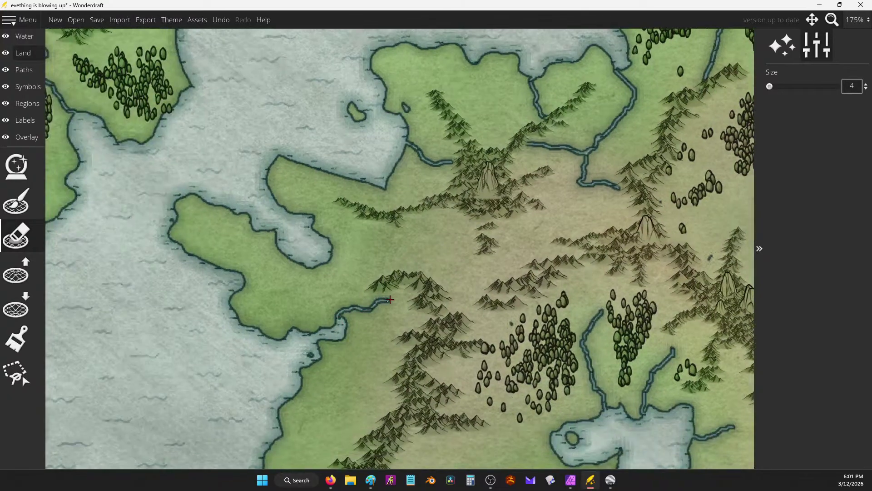
mouse_move(394, 377)
mouse_down()
mouse_move(370, 385)
mouse_move(325, 362)
mouse_up()
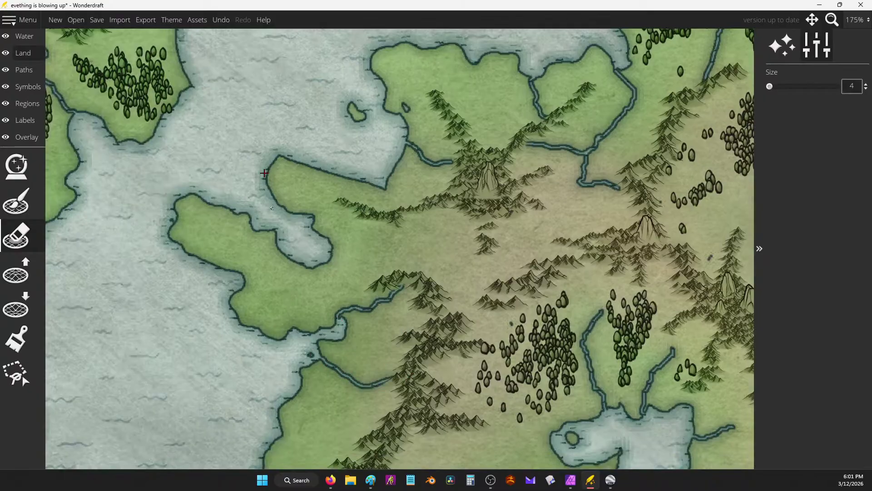
Carve size 4 rivers toward the continent's southern peak, one from the inland lake and a forked one from the east coast.
scroll(265, 173, down, 5)
scroll(534, 211, up, 2)
scroll(432, 304, up, 2)
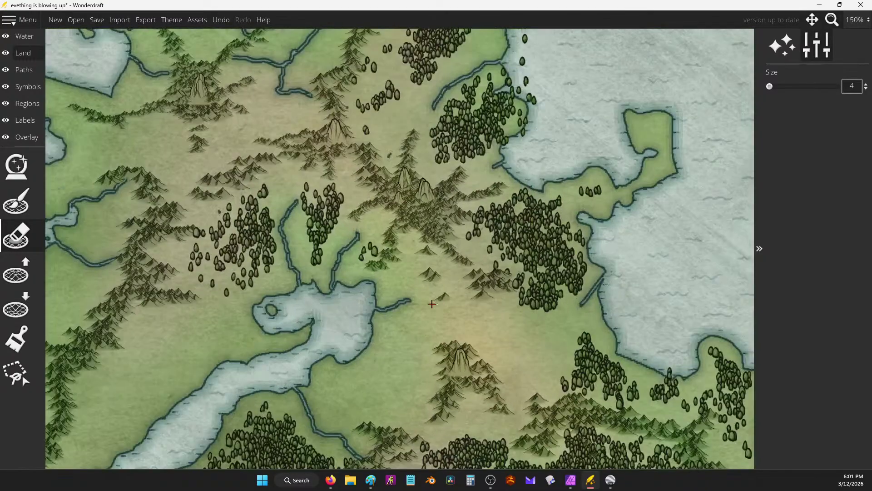
mouse_move(404, 326)
mouse_down()
mouse_move(431, 293)
mouse_move(411, 307)
mouse_move(388, 287)
mouse_up()
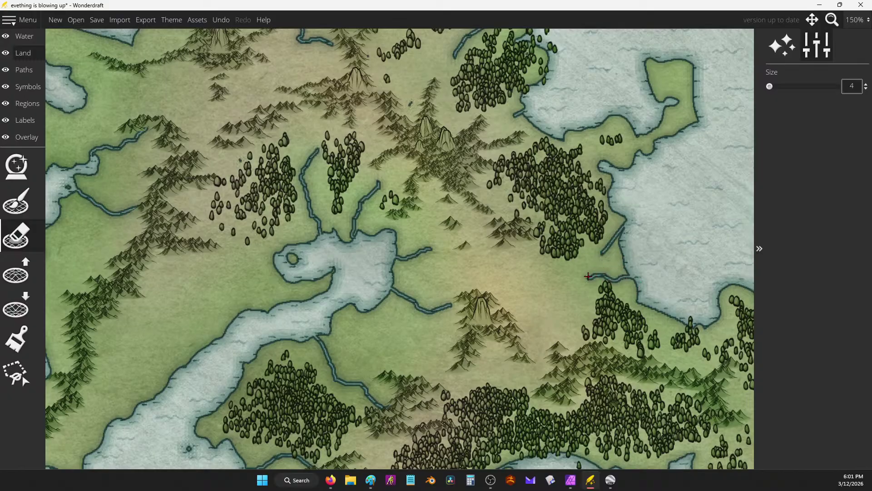
drag(586, 298, 559, 311)
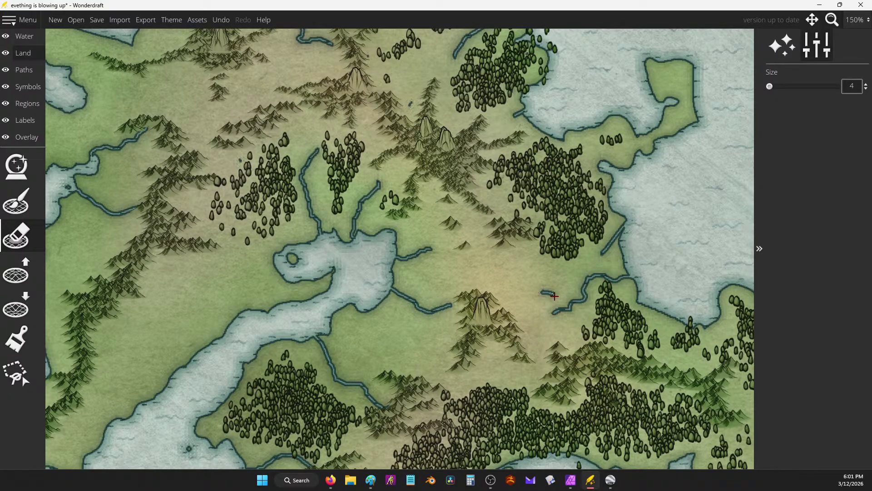
Paint the ground orange-tan around the main peaks of both northern continents with the soft brush at size 247 and opacity 0.25.
scroll(568, 279, down, 4)
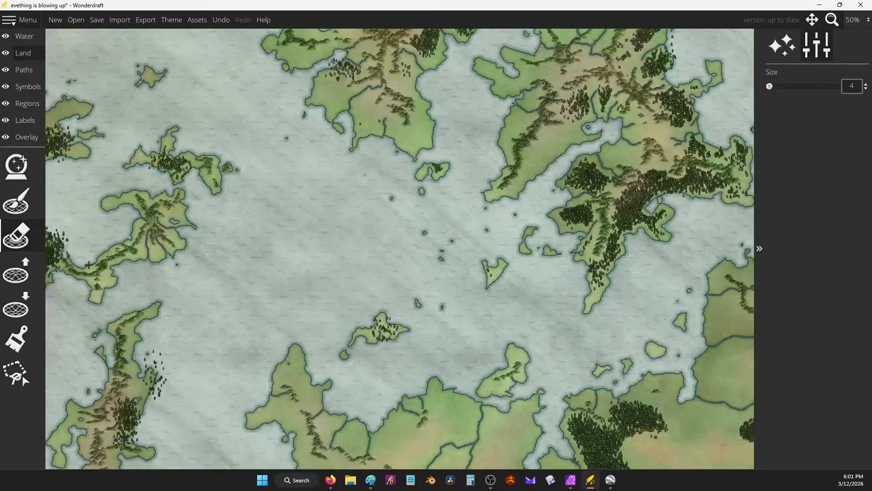
click(33, 127)
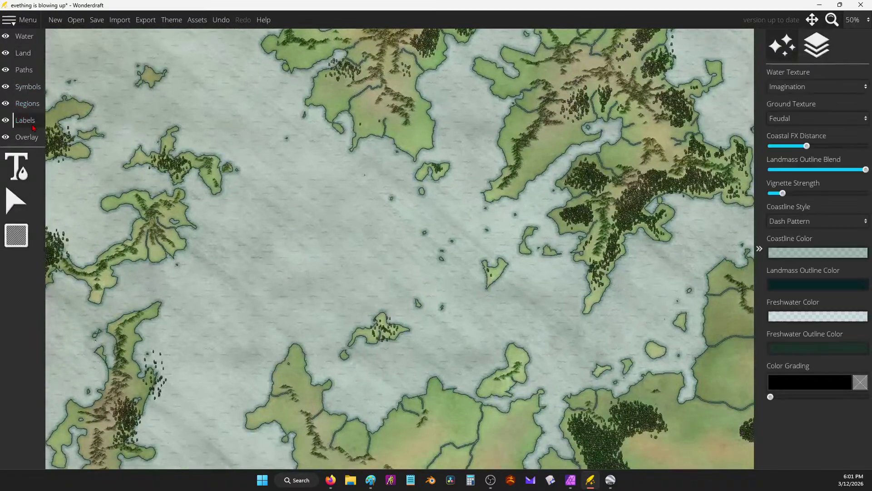
click(23, 53)
click(16, 338)
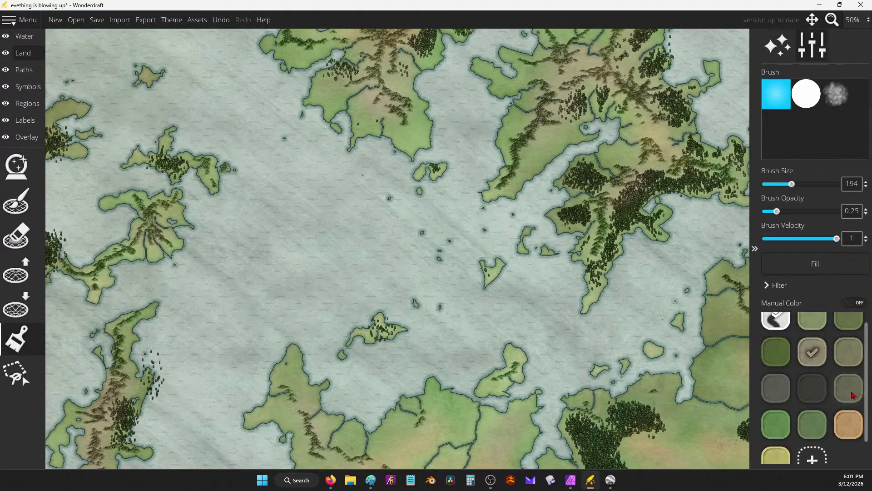
scroll(845, 386, up, 1)
scroll(854, 415, down, 1)
click(856, 417)
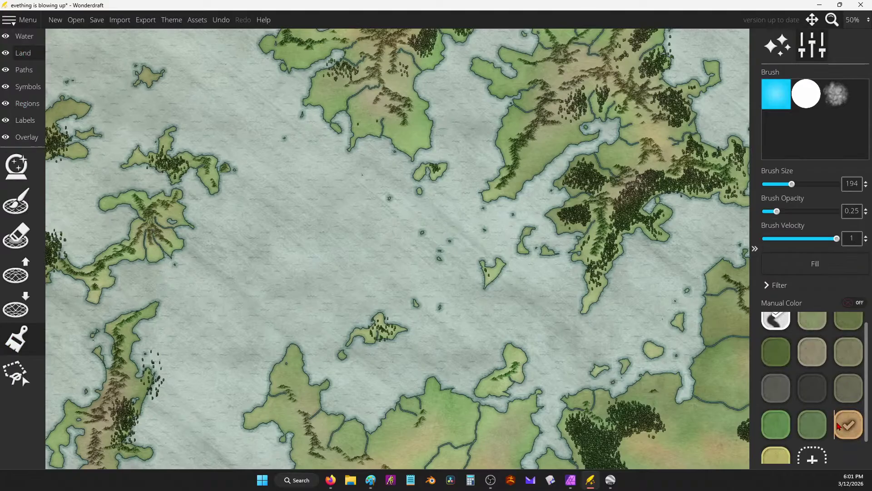
scroll(461, 130, up, 3)
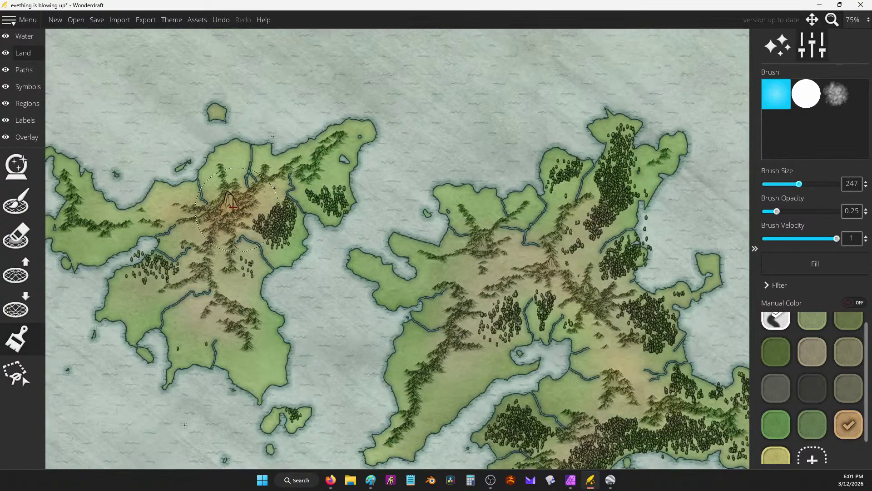
scroll(423, 227, down, 1)
drag(612, 346, 555, 289)
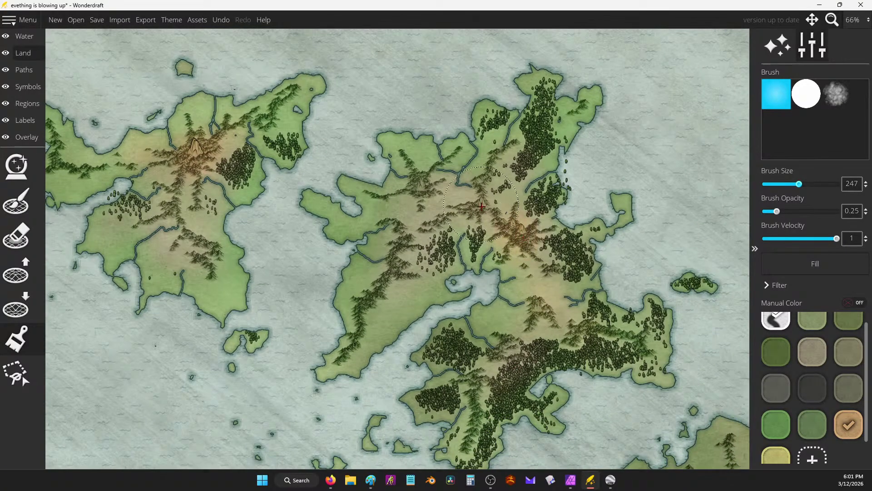
Paint the ground orange-tan around the volcanic peaks along the eastern mainland's mountain ranges at brush size 247.
key(Left)
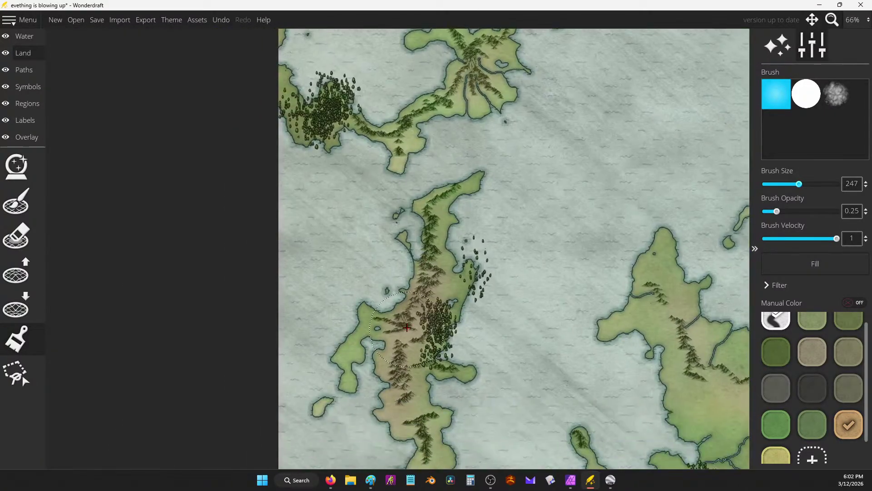
scroll(302, 193, up, 5)
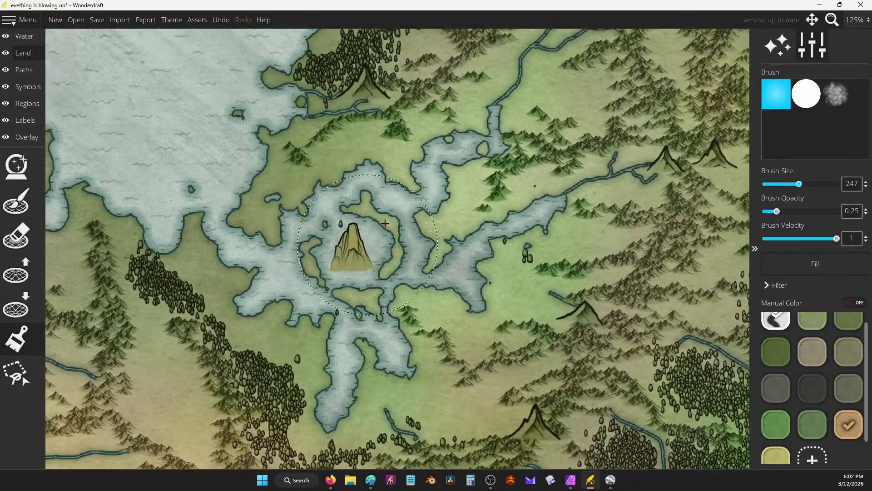
drag(693, 160, 609, 447)
mouse_move(482, 234)
mouse_down()
mouse_move(522, 234)
mouse_move(590, 191)
mouse_up()
scroll(529, 174, down, 3)
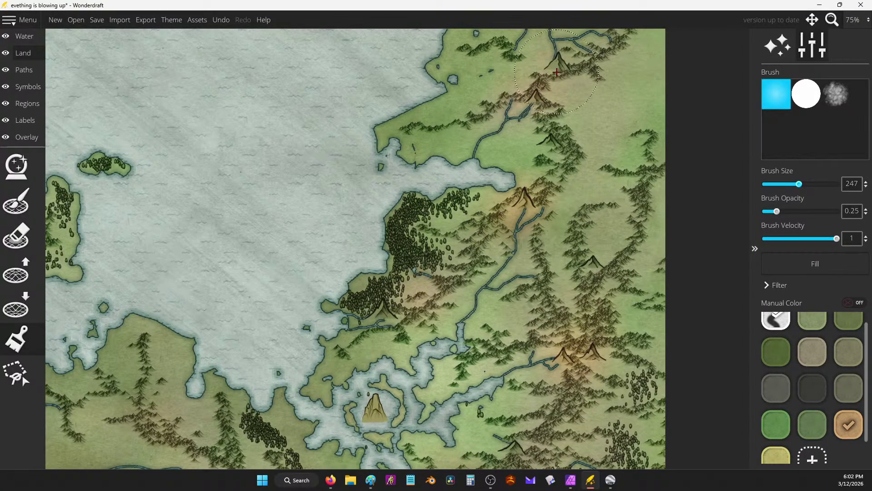
scroll(566, 168, down, 3)
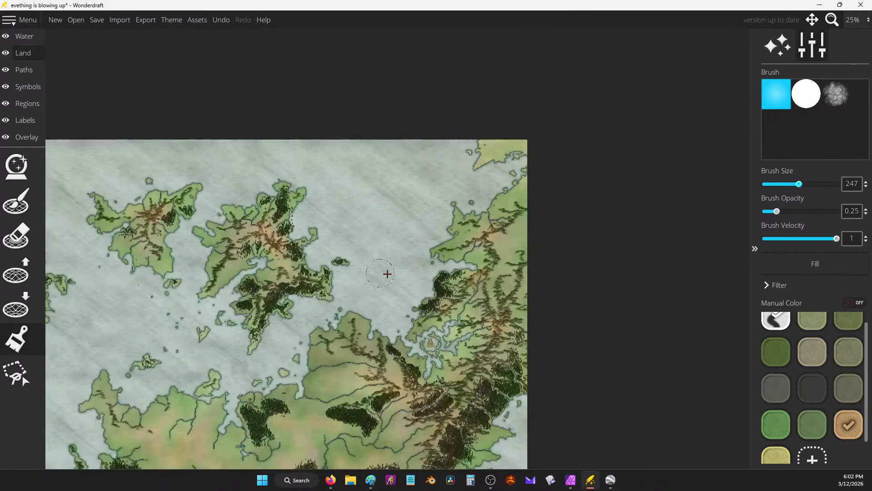
scroll(588, 275, up, 1)
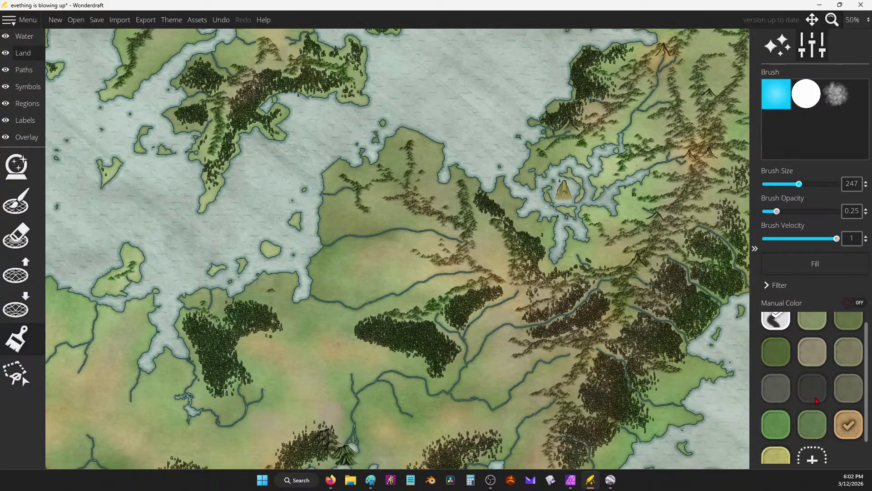
Paint the ground dark grey around the northern continent's twin peaks and the peak northwest of them with the textured brush at size 135.
click(811, 388)
scroll(380, 161, up, 1)
scroll(467, 266, down, 1)
scroll(103, 188, up, 1)
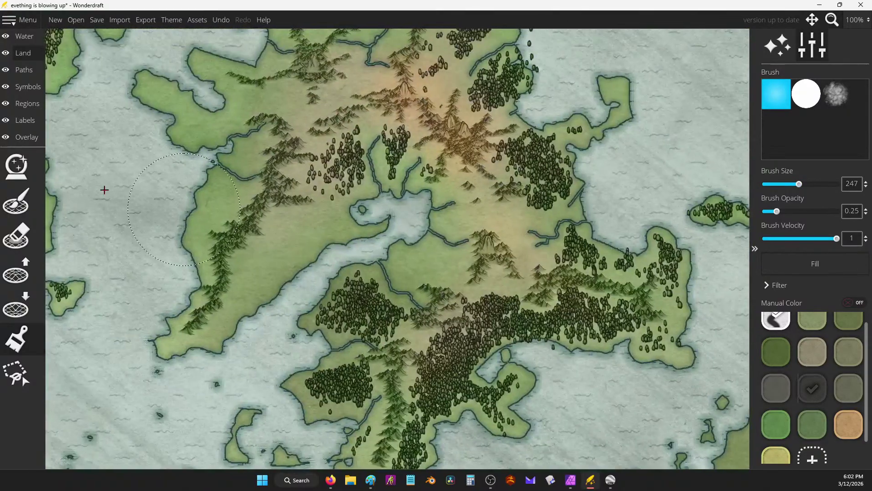
scroll(584, 128, up, 1)
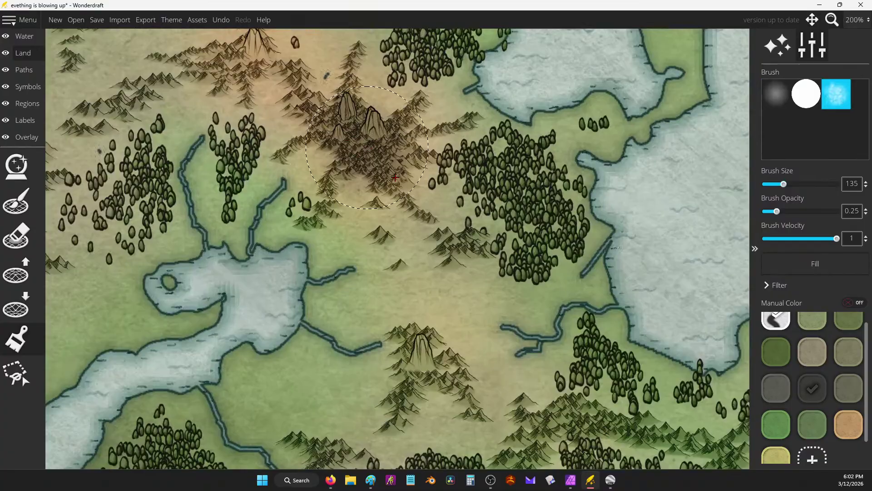
mouse_move(395, 177)
mouse_down()
mouse_move(399, 209)
mouse_move(332, 109)
mouse_move(270, 59)
mouse_move(191, 86)
mouse_up()
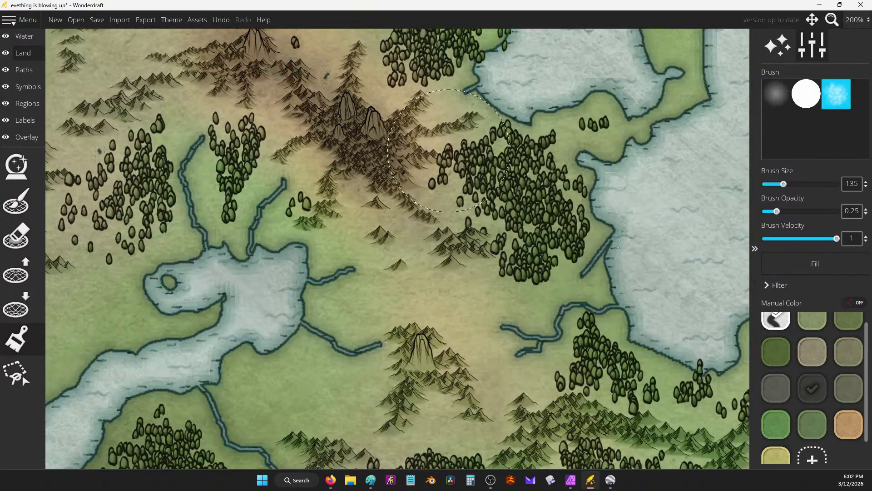
scroll(318, 181, down, 1)
drag(345, 228, 363, 214)
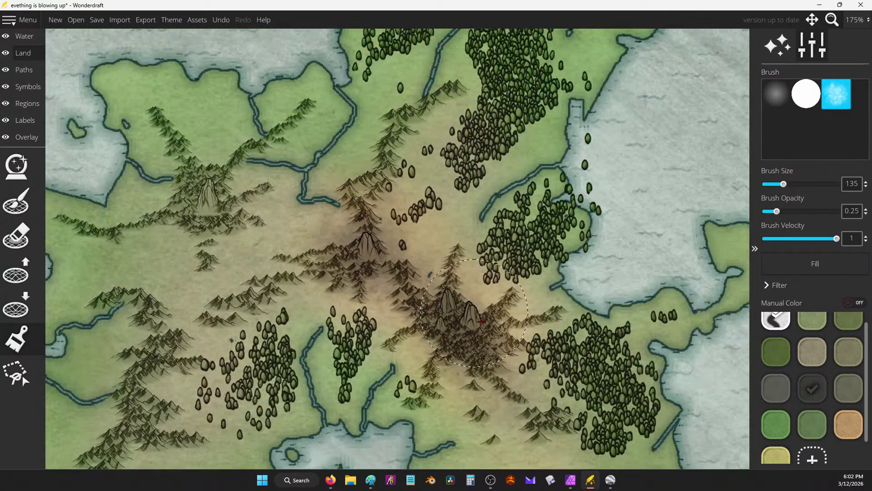
Paint the ground dark grey around the northern continent's southern peak and its western peak at brush size 135.
key(Down)
mouse_move(513, 409)
mouse_down()
mouse_move(518, 395)
mouse_move(493, 321)
mouse_up()
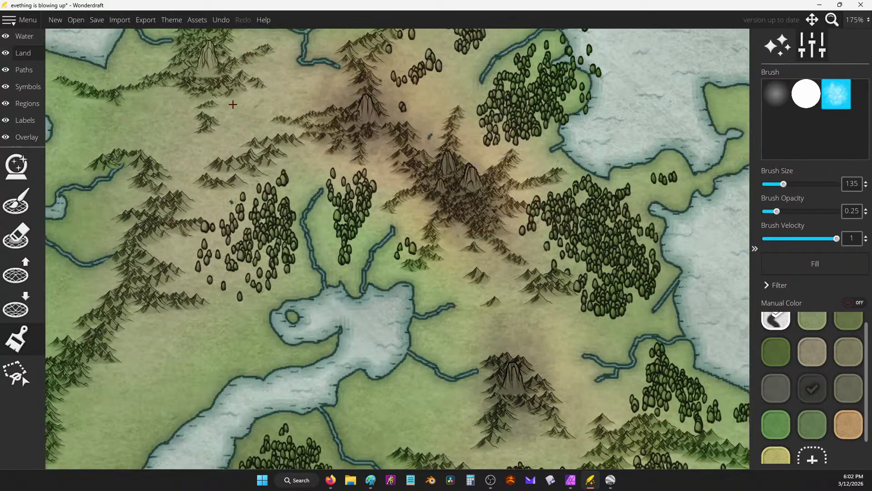
drag(213, 76, 195, 84)
scroll(379, 145, down, 5)
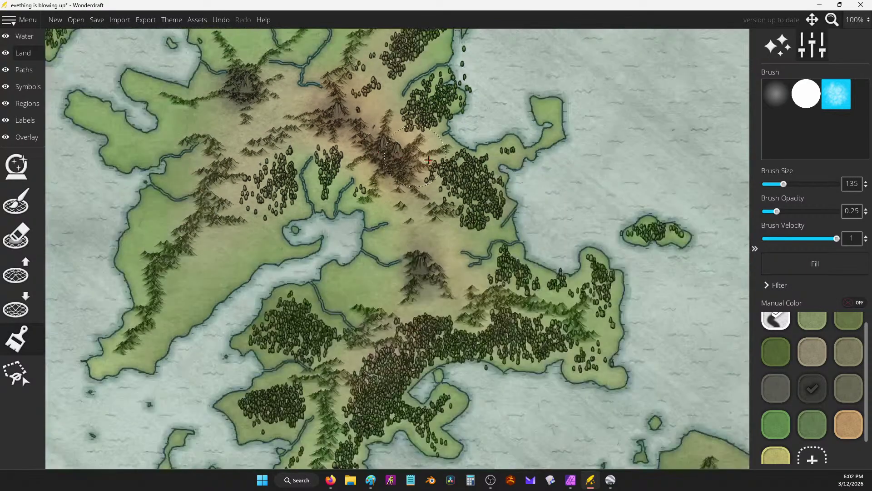
Paint the ground dark grey around the lone tall peak at the hub of the star-shaped mountain ranges.
scroll(461, 192, up, 6)
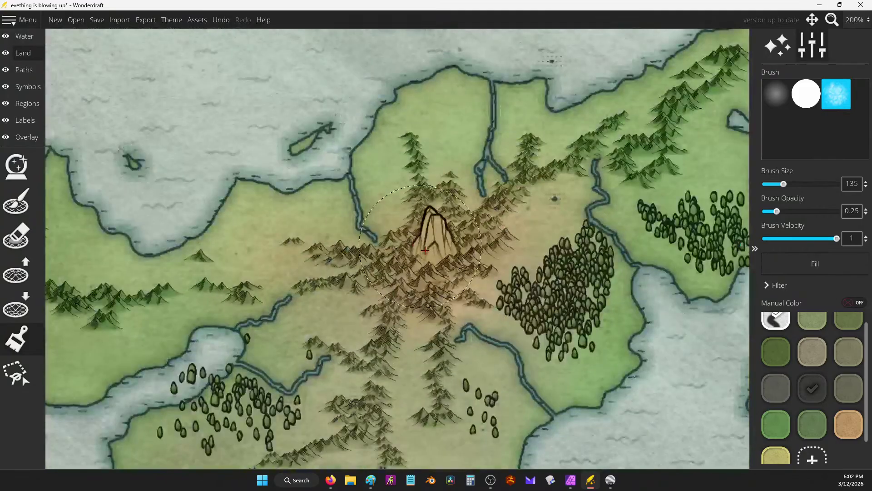
mouse_move(425, 250)
mouse_down()
mouse_move(448, 252)
mouse_move(428, 263)
mouse_move(441, 233)
mouse_move(506, 187)
mouse_move(443, 204)
mouse_up()
scroll(435, 196, down, 3)
scroll(435, 196, down, 4)
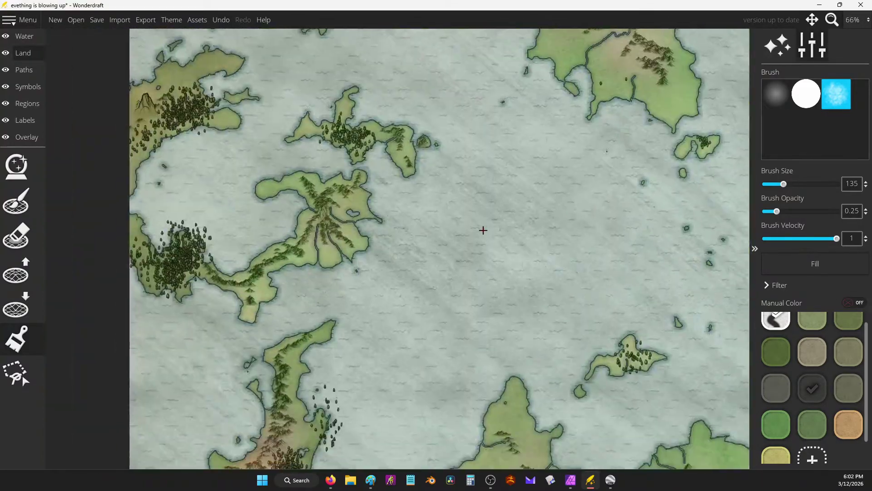
Paint dark grey ground around the small western continent's radiating ranges and along the elongated landmass south of it.
mouse_move(329, 208)
mouse_down()
mouse_move(318, 215)
mouse_move(323, 239)
mouse_move(331, 189)
mouse_up()
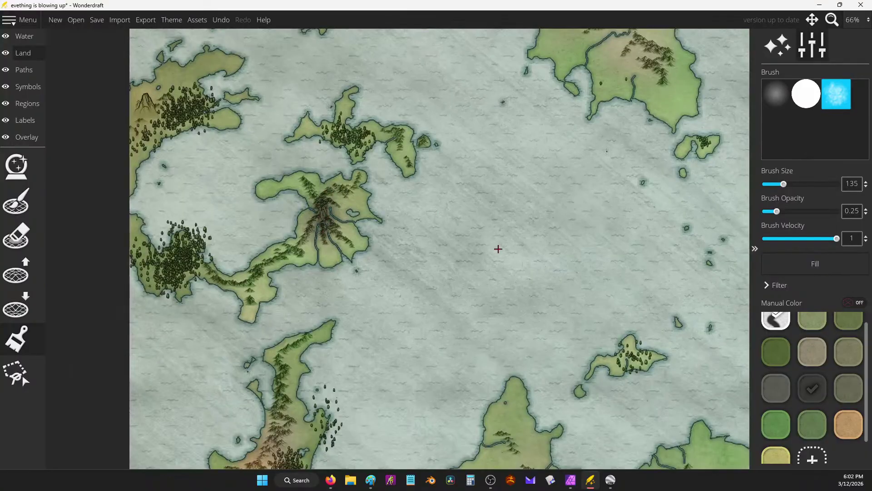
scroll(462, 219, down, 4)
scroll(433, 341, up, 5)
mouse_move(275, 127)
mouse_down()
mouse_move(261, 180)
mouse_move(276, 117)
mouse_move(277, 137)
mouse_move(227, 159)
mouse_up()
scroll(452, 227, down, 3)
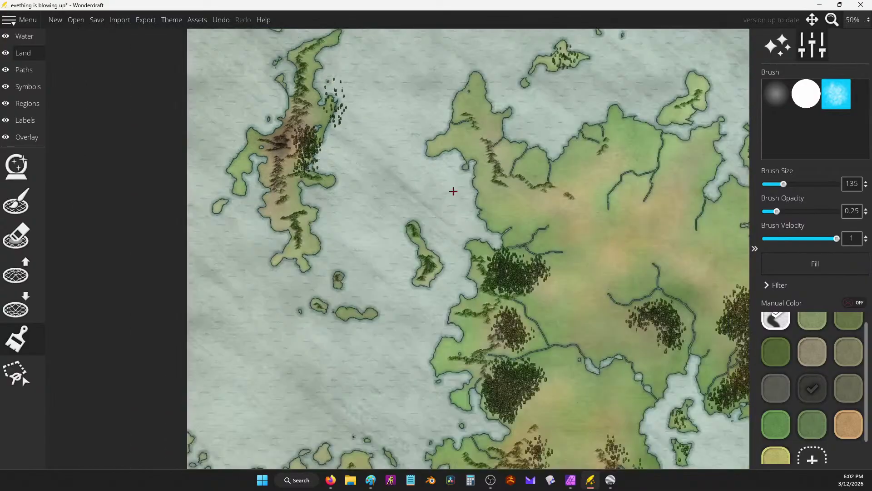
scroll(430, 233, up, 3)
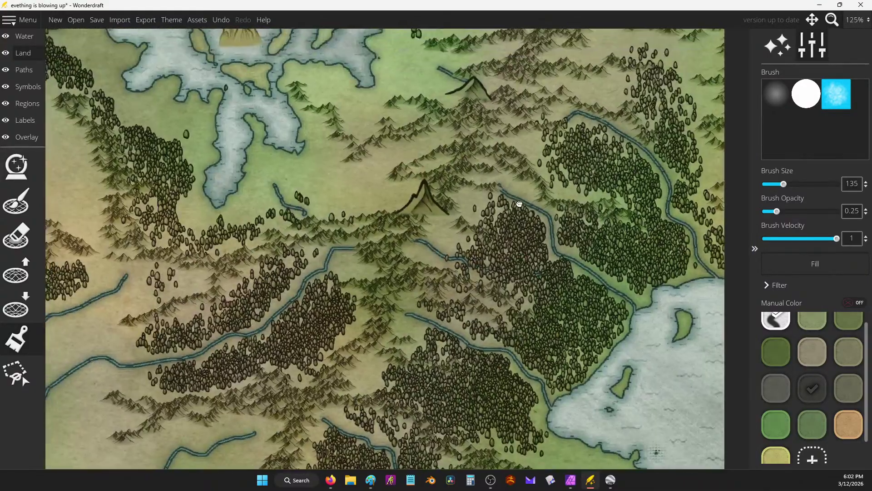
mouse_move(425, 207)
mouse_down()
mouse_move(475, 158)
mouse_move(480, 123)
mouse_move(464, 99)
mouse_move(482, 73)
mouse_move(497, 86)
mouse_up()
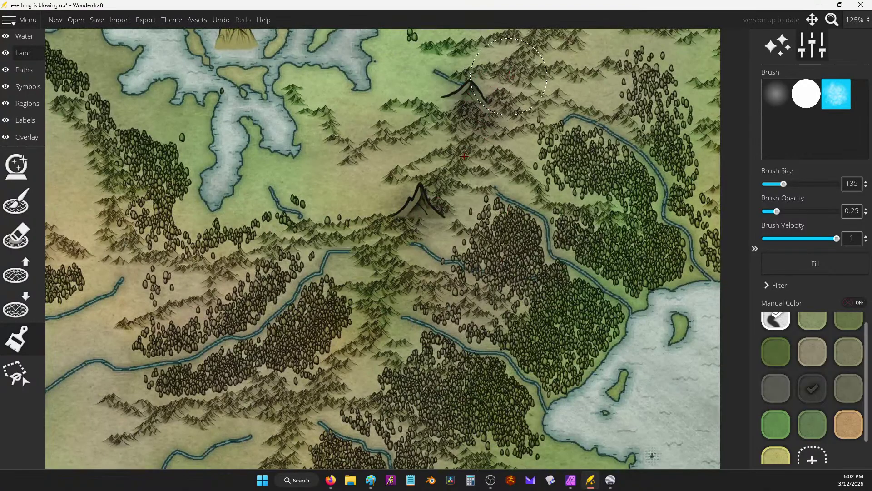
key(ctrl+z)
key(ctrl+z)
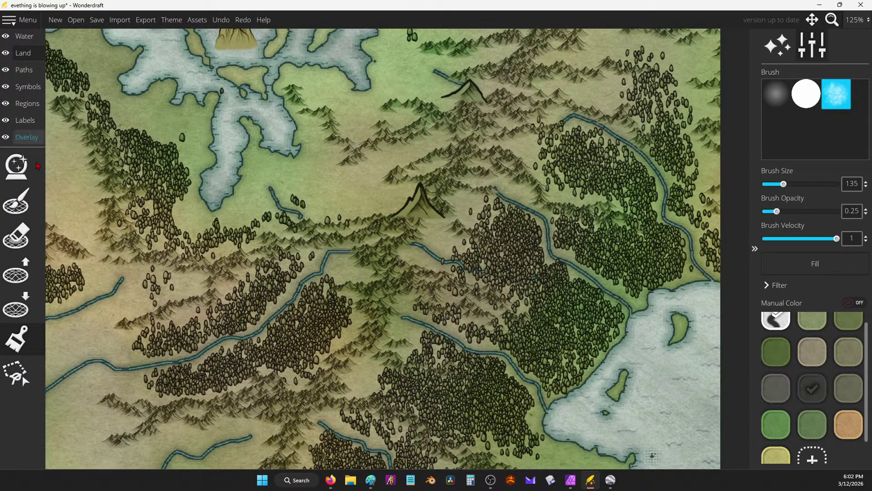
Place small mountains at symbol scale 20 around the bases of the tall peaks along the eastern mainland's ranges.
click(26, 87)
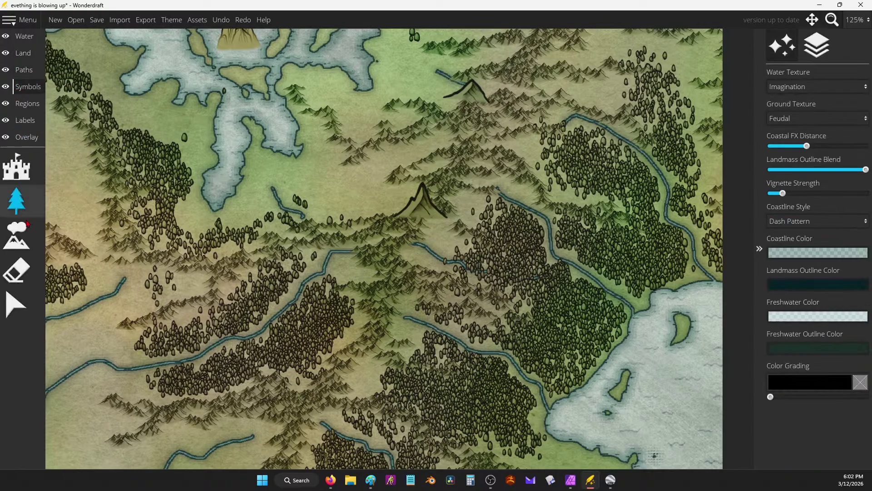
click(20, 233)
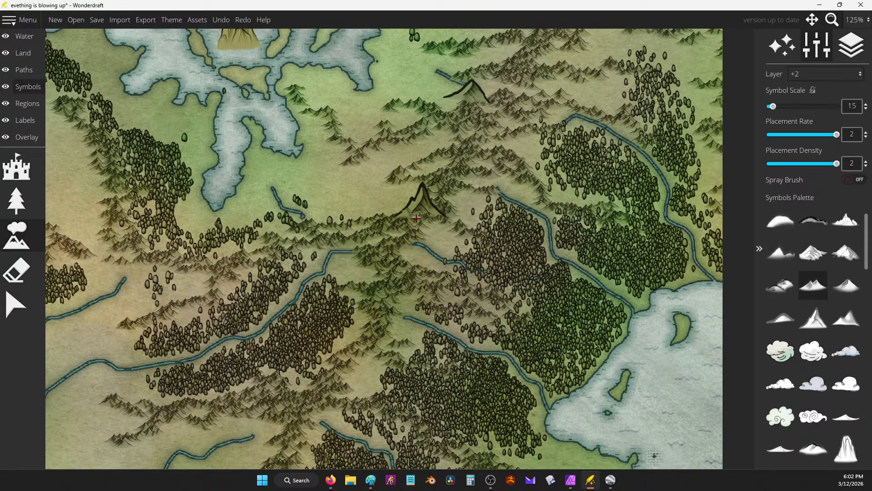
click(866, 108)
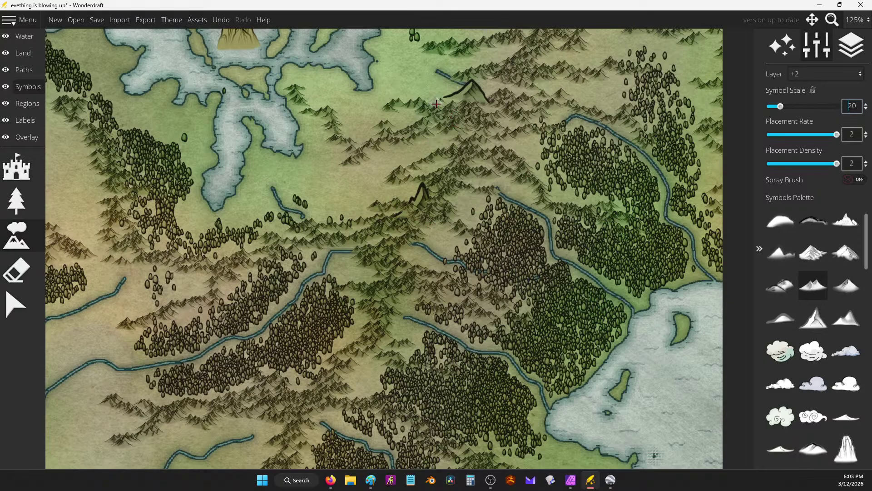
key(Up)
key(Right)
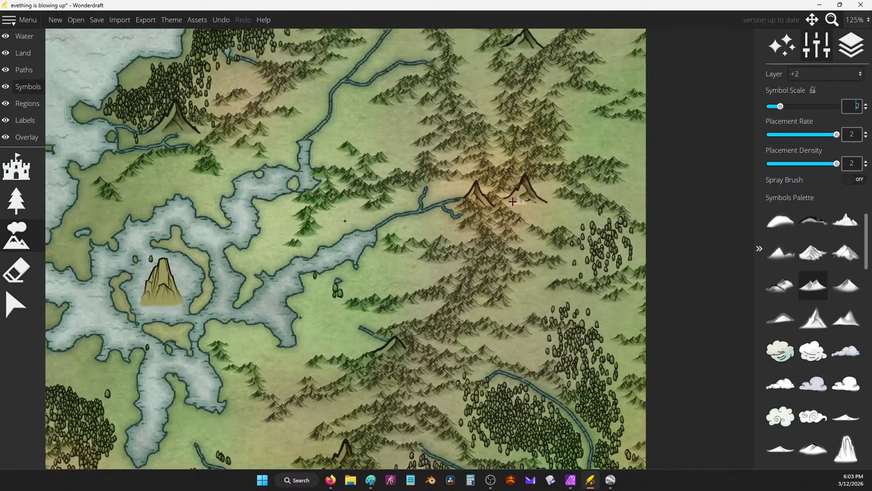
key(Up)
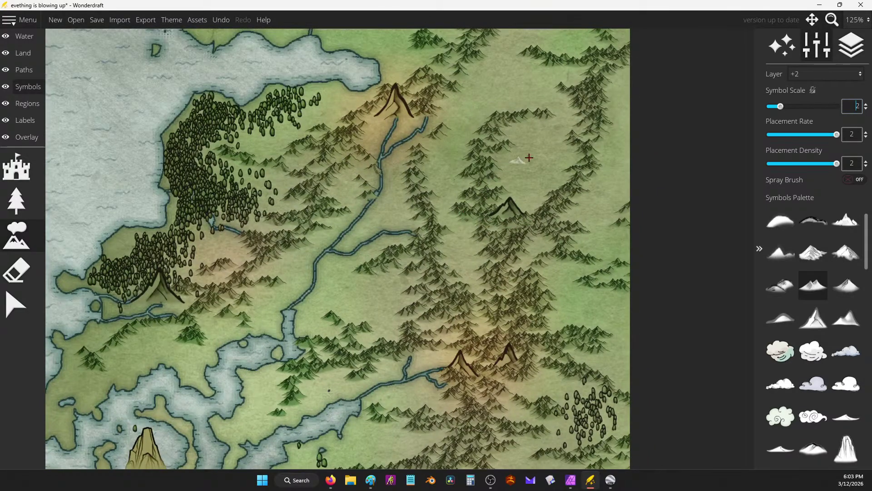
click(503, 107)
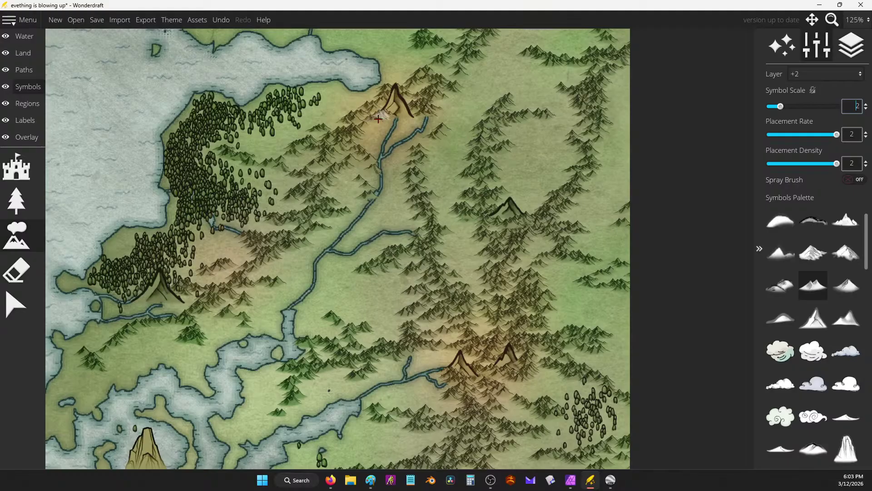
Place small mountains around the base of the coastal peak north of the crater lake, between its two rivers.
scroll(514, 146, down, 2)
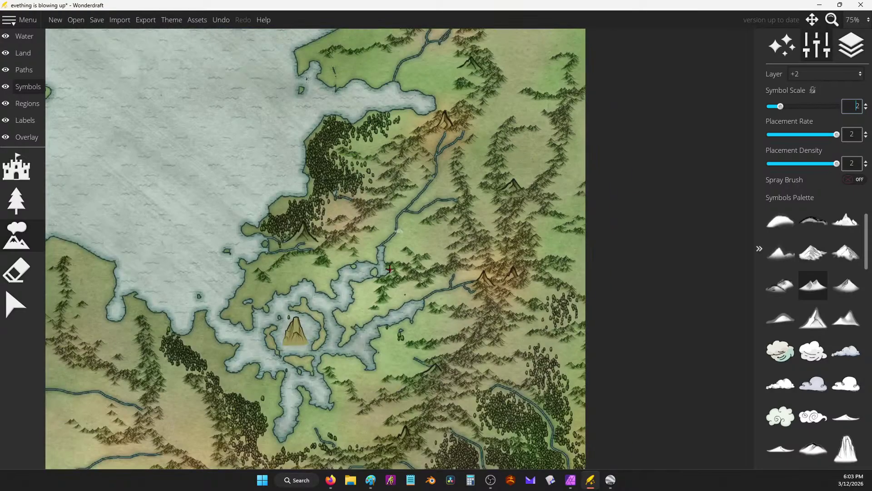
scroll(473, 217, up, 5)
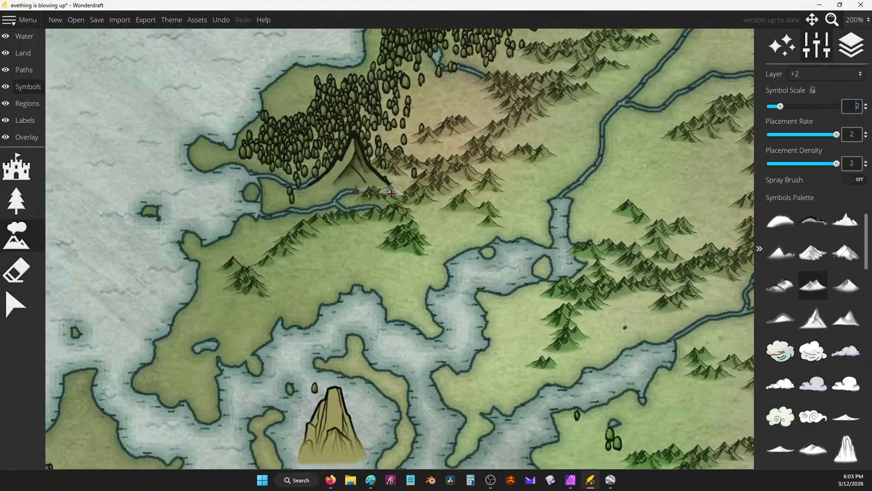
drag(280, 193, 320, 195)
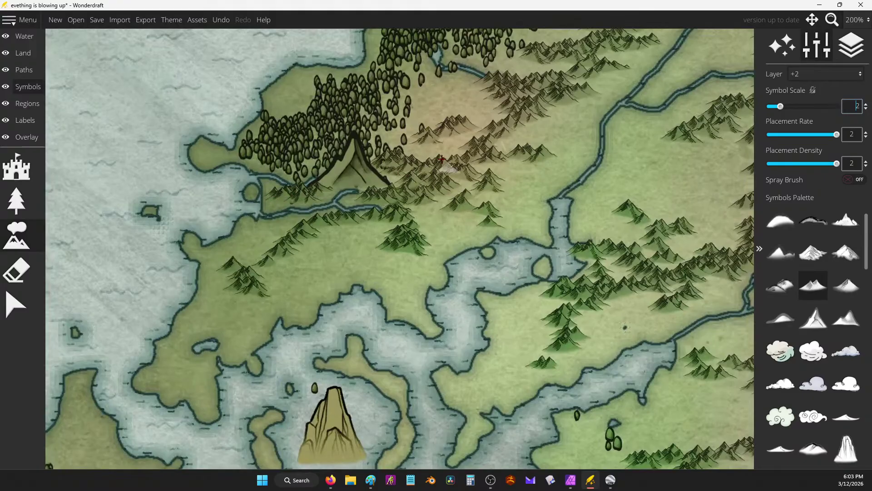
Add more small mountains along the western edge of the forest southwest of the crater lake.
scroll(434, 187, down, 2)
drag(374, 338, 468, 243)
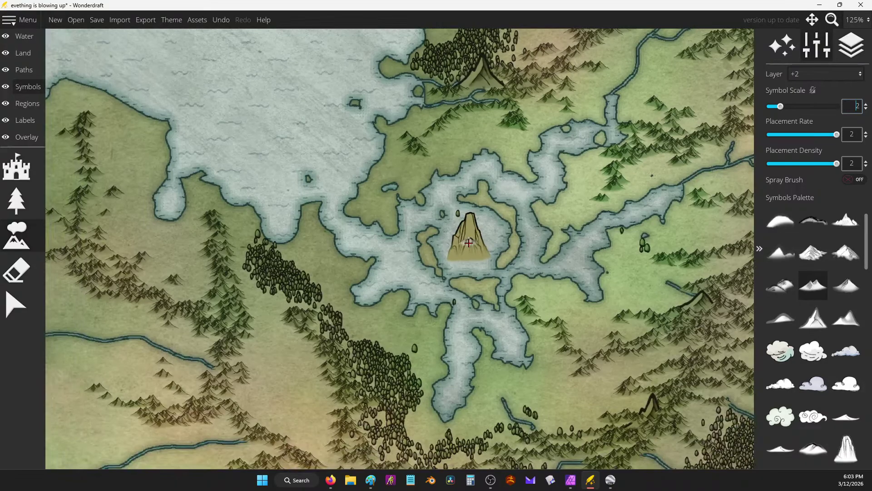
scroll(467, 220, down, 1)
scroll(511, 277, up, 2)
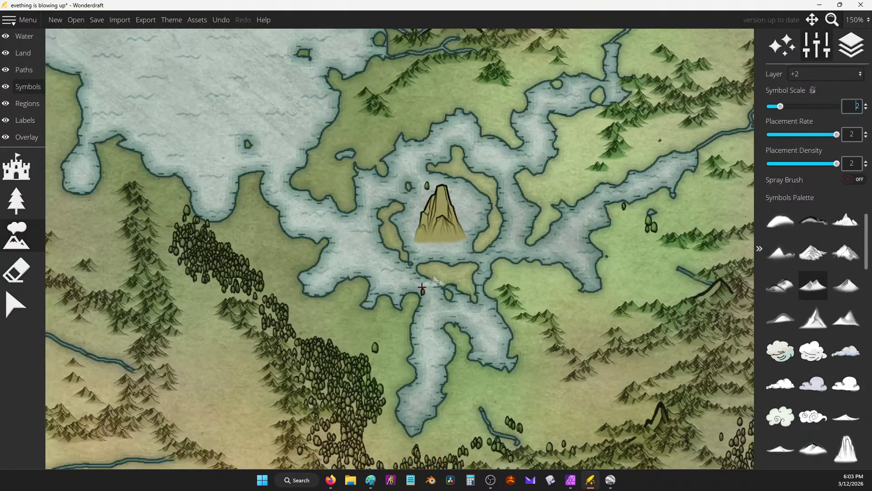
mouse_move(245, 302)
mouse_down()
mouse_move(445, 235)
mouse_move(386, 304)
mouse_move(320, 291)
mouse_move(354, 269)
mouse_move(380, 313)
mouse_move(372, 348)
mouse_move(381, 348)
mouse_move(382, 321)
mouse_move(409, 355)
mouse_up()
mouse_move(409, 355)
mouse_down()
mouse_move(408, 262)
mouse_move(427, 286)
mouse_move(402, 303)
mouse_up()
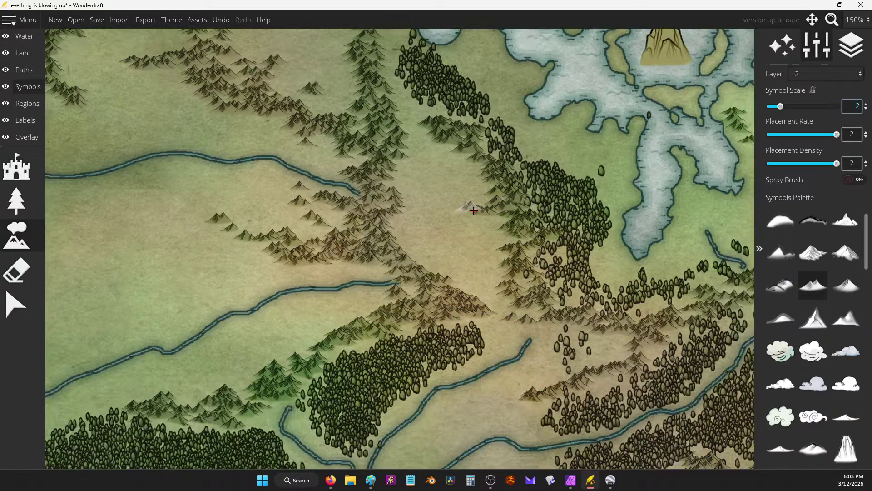
Limit the symbol eraser to trees only and clear the trees overlapping the mountains around the southern continent's northwestern coastal forest.
scroll(550, 294, down, 2)
scroll(549, 294, down, 2)
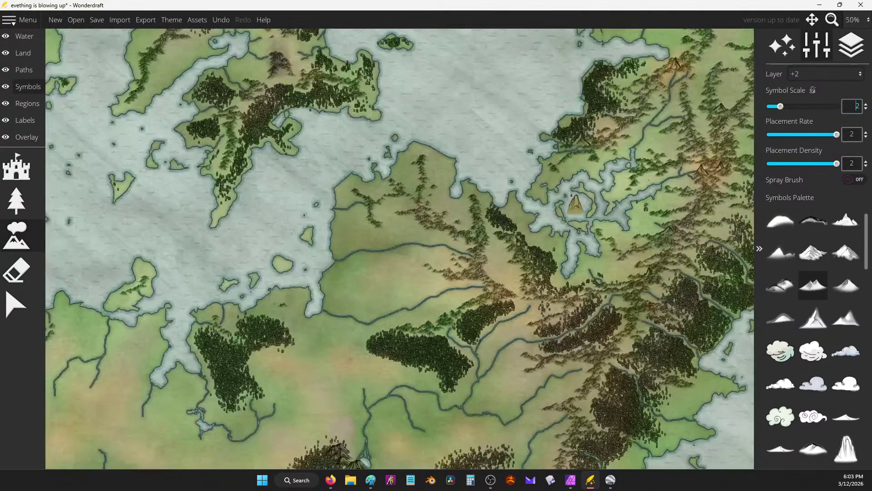
scroll(511, 230, up, 2)
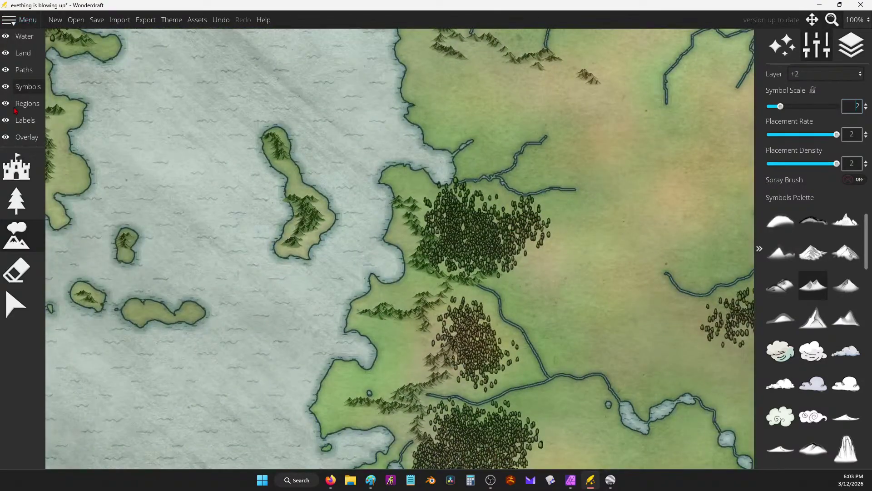
click(16, 271)
scroll(418, 221, up, 3)
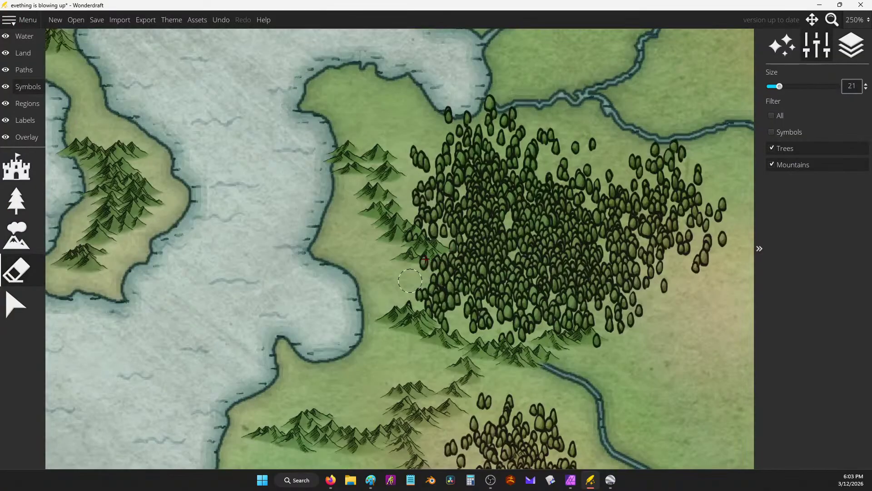
key(ctrl+z)
click(772, 164)
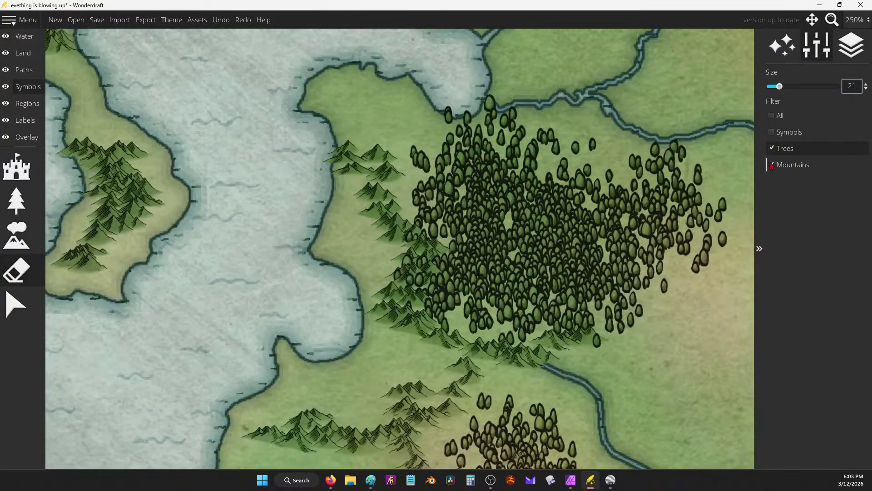
mouse_move(448, 210)
mouse_down()
mouse_move(425, 195)
mouse_move(415, 270)
mouse_move(468, 323)
mouse_move(586, 329)
mouse_move(633, 318)
mouse_up()
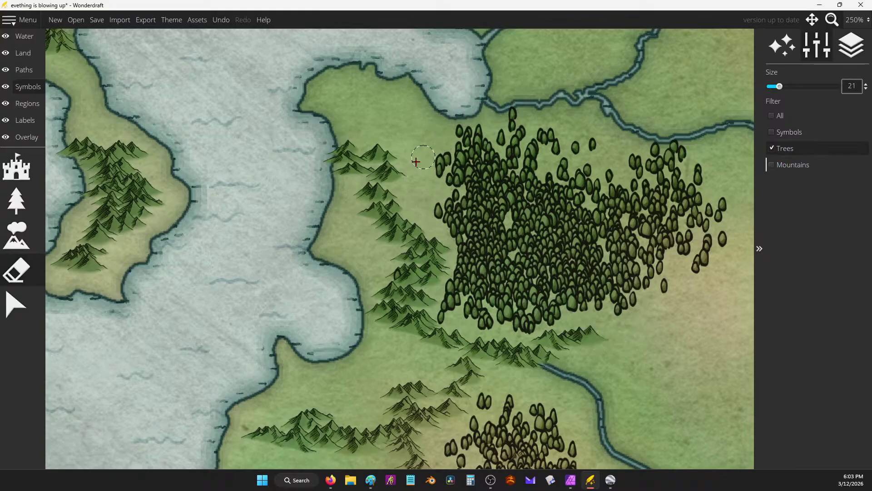
Erase the trees covering the mountain range in the smaller forest just south, at eraser size 15.
scroll(432, 132, down, 3)
scroll(408, 165, down, 1)
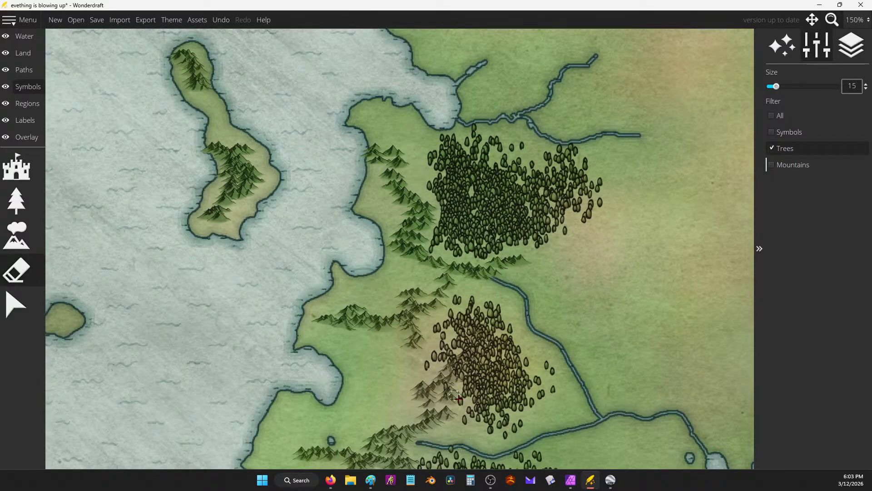
mouse_move(454, 396)
mouse_down()
mouse_move(453, 352)
mouse_move(469, 365)
mouse_move(470, 349)
mouse_move(488, 362)
mouse_up()
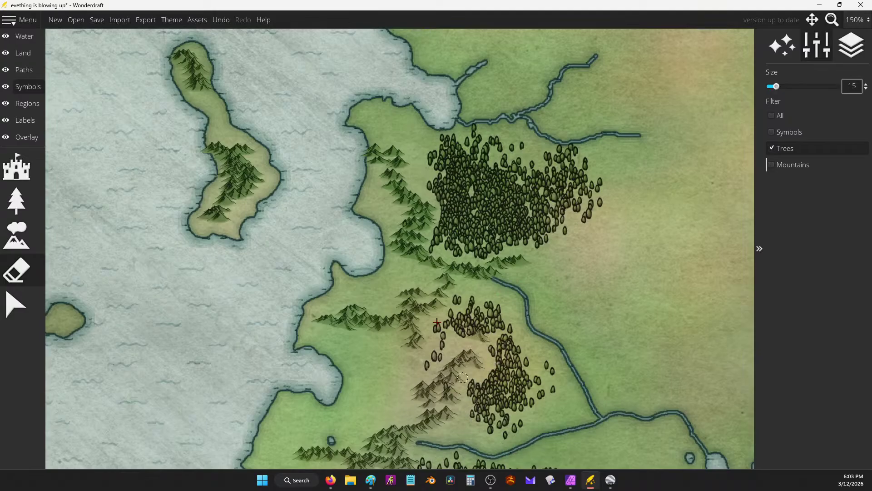
Erase the trees standing in the sea along the forested peninsula's northeast coast and those over its northern mountains at eraser size 15.
scroll(436, 322, down, 2)
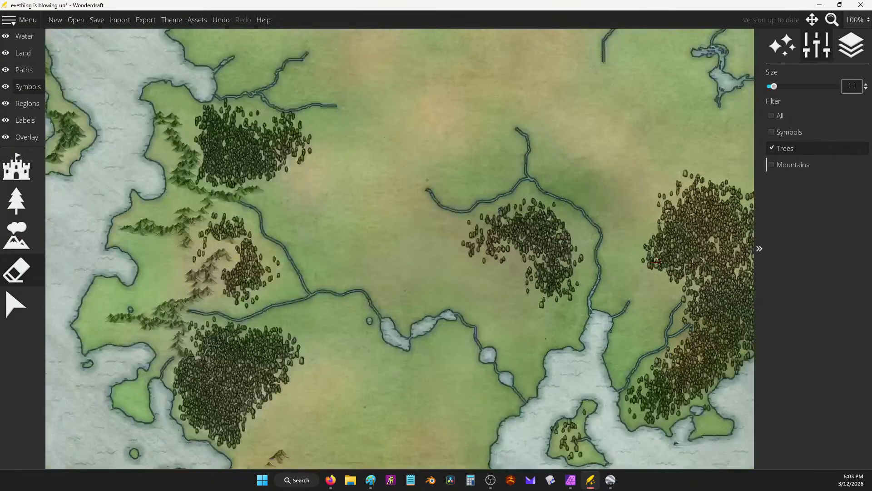
scroll(516, 191, up, 2)
scroll(536, 230, down, 2)
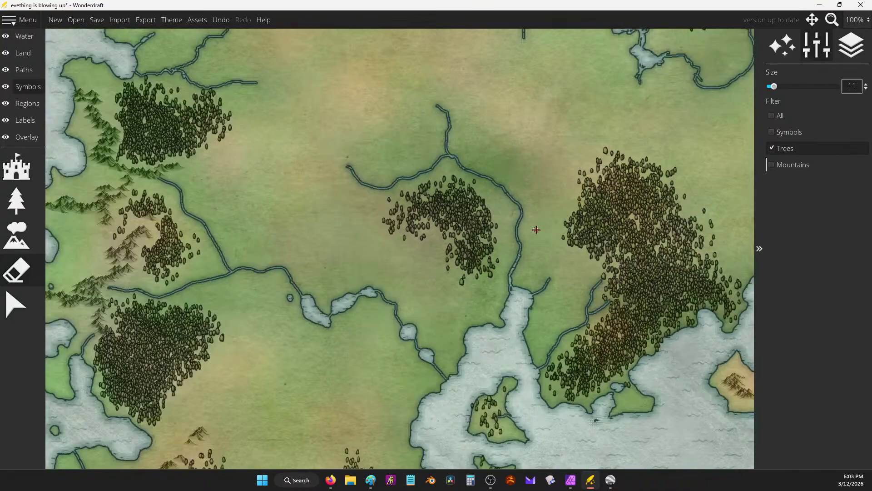
scroll(536, 229, down, 1)
scroll(604, 247, up, 3)
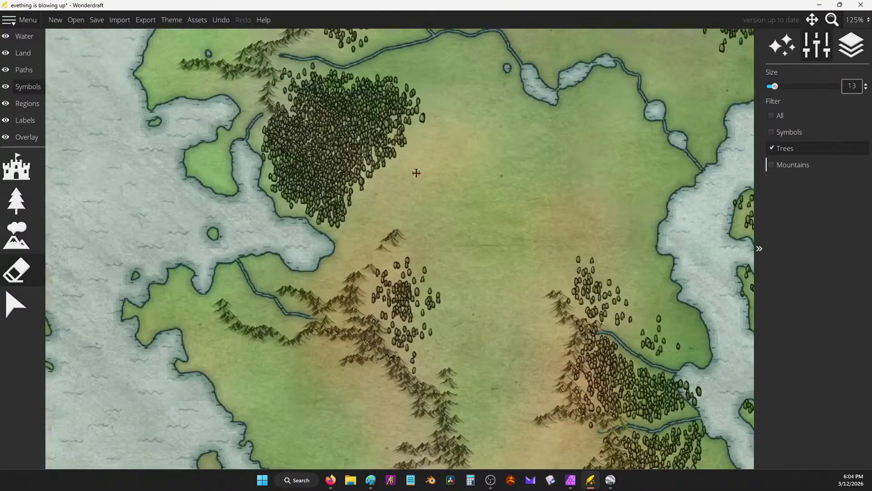
scroll(633, 145, down, 5)
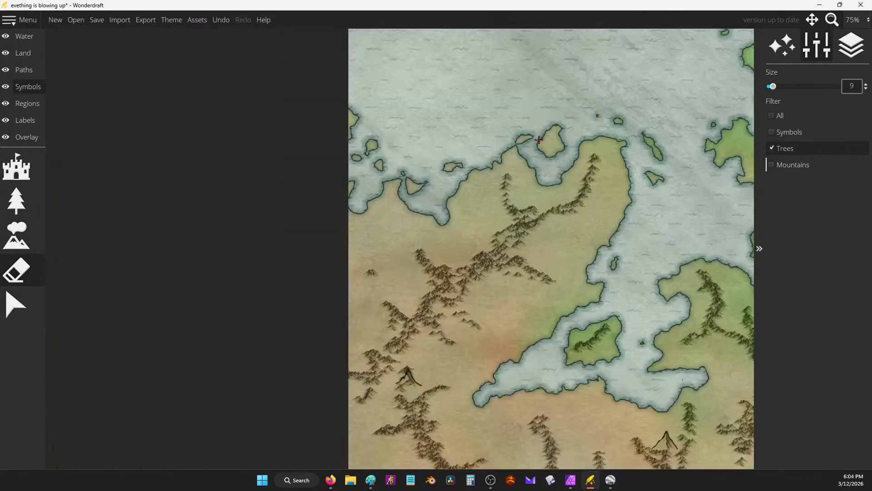
scroll(516, 203, up, 5)
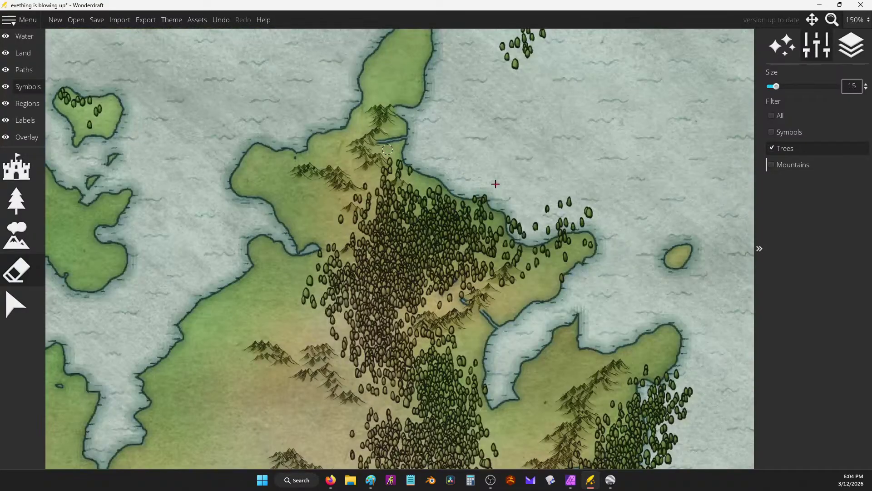
mouse_move(495, 183)
mouse_down()
mouse_move(524, 240)
mouse_move(569, 214)
mouse_up()
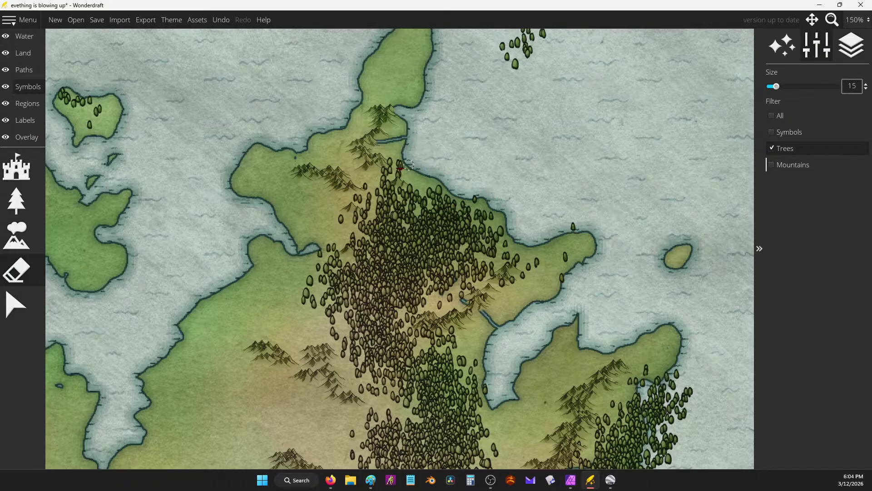
mouse_move(336, 216)
mouse_down()
mouse_move(357, 221)
mouse_move(380, 186)
mouse_up()
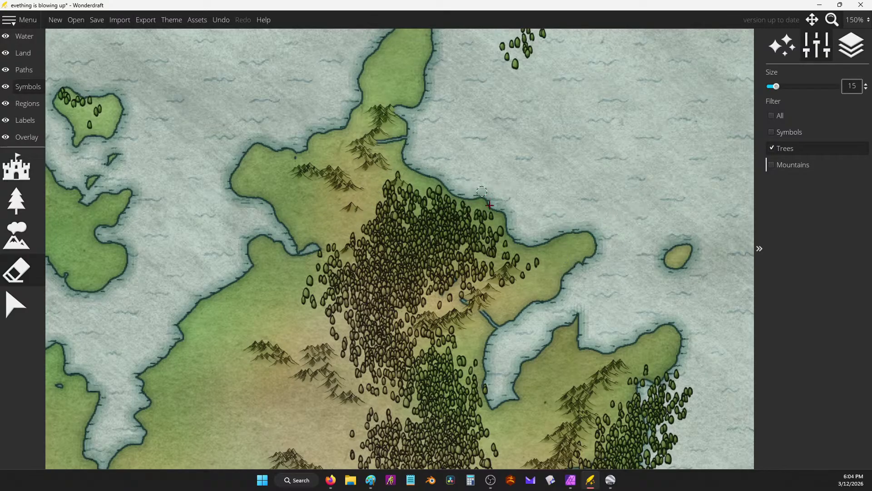
Erase the trees along the large forest's western fringe and those overlapping the mountain ranges to its east, at eraser size 17.
key(s)
key(a)
scroll(436, 180, up, 1)
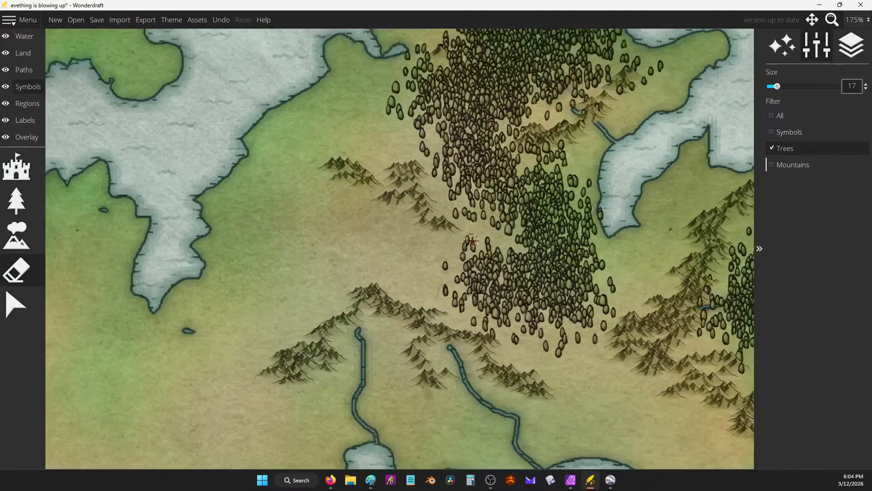
mouse_move(436, 180)
mouse_down()
mouse_move(393, 119)
mouse_move(403, 68)
mouse_move(433, 35)
mouse_move(460, 47)
mouse_move(455, 60)
mouse_move(425, 53)
mouse_move(412, 73)
mouse_move(416, 104)
mouse_move(455, 186)
mouse_up()
mouse_move(554, 136)
mouse_down()
mouse_move(517, 134)
mouse_move(529, 133)
mouse_move(528, 148)
mouse_move(554, 144)
mouse_move(592, 91)
mouse_move(631, 86)
mouse_move(641, 58)
mouse_up()
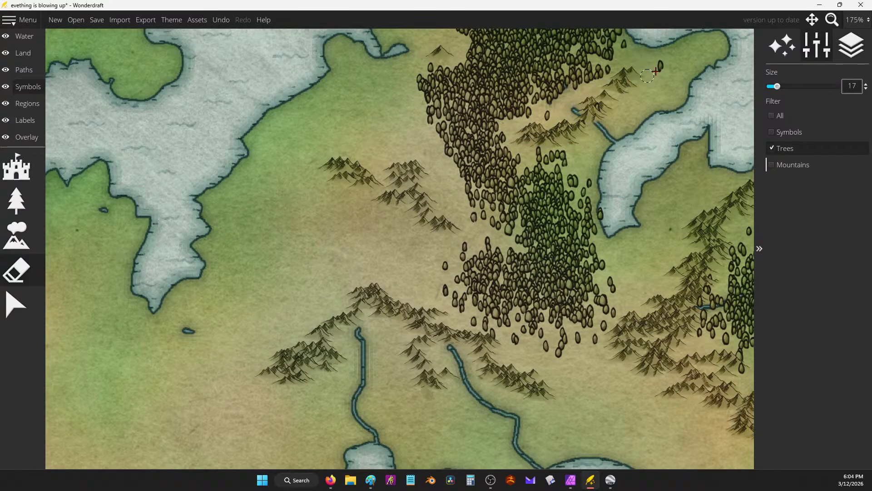
mouse_move(564, 171)
mouse_down()
mouse_move(551, 150)
mouse_move(531, 157)
mouse_up()
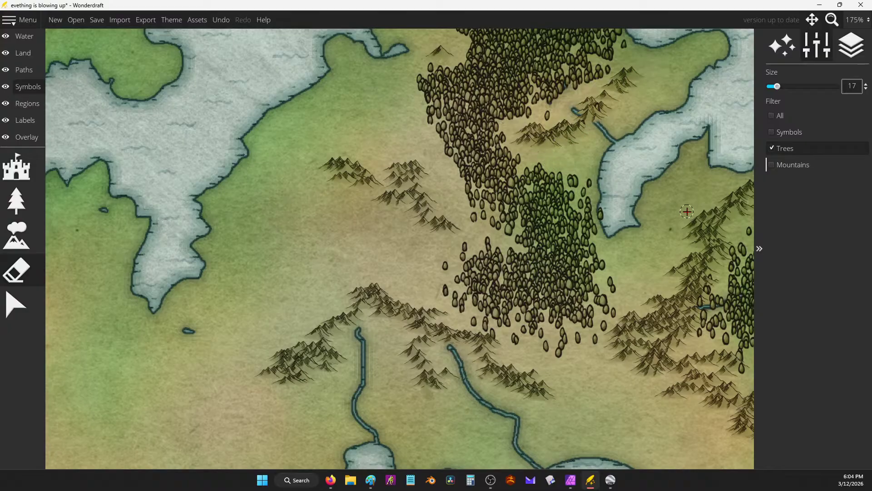
drag(701, 290, 699, 337)
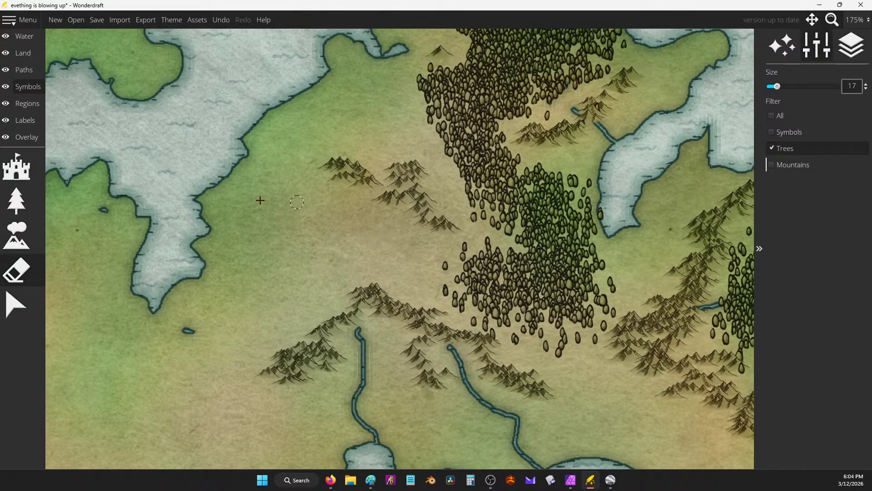
Paint more trees into the large forest's thinned areas beside the mountains, along its western edge, and between its northern and southern parts.
click(16, 199)
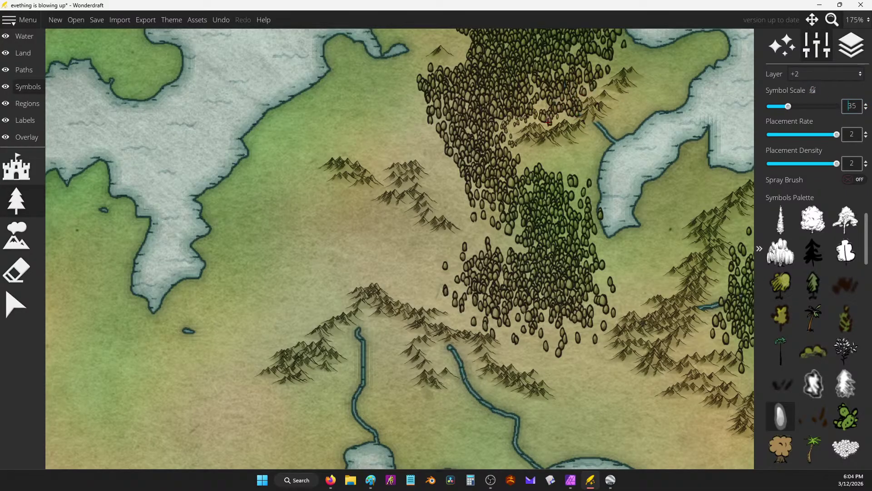
mouse_move(548, 122)
mouse_down()
mouse_move(515, 111)
mouse_move(544, 110)
mouse_move(527, 83)
mouse_move(497, 127)
mouse_up()
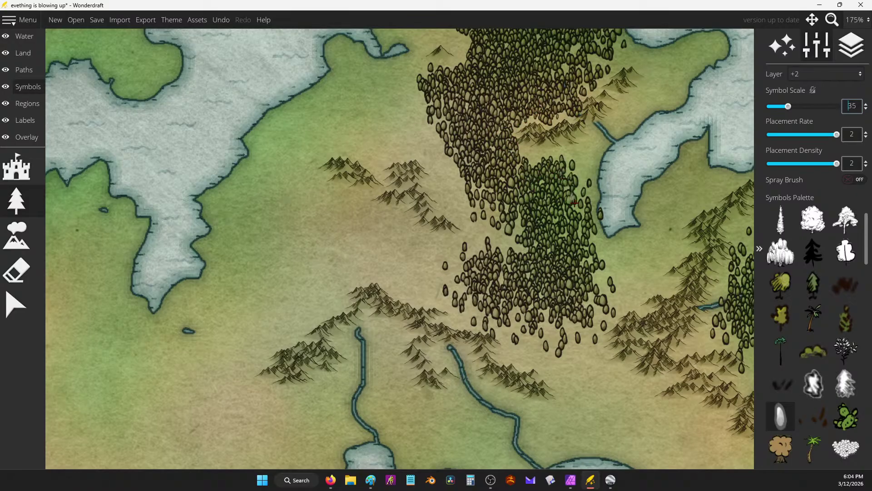
drag(525, 235, 502, 246)
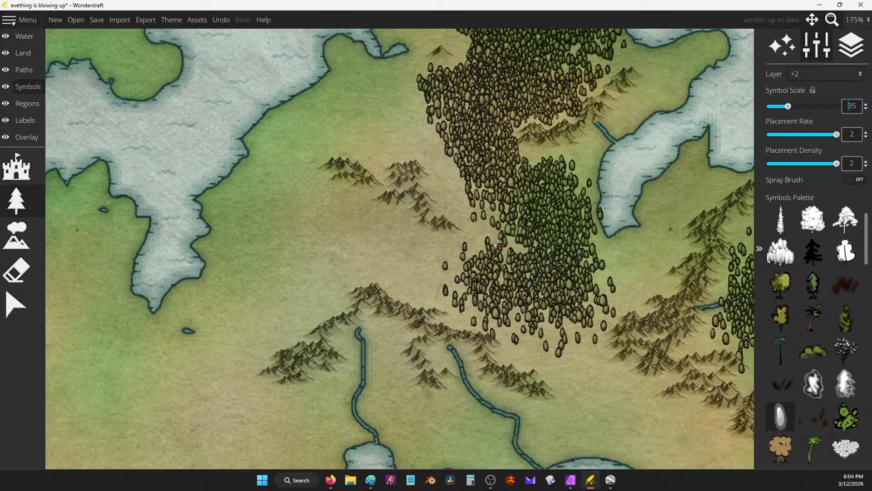
drag(524, 184, 551, 160)
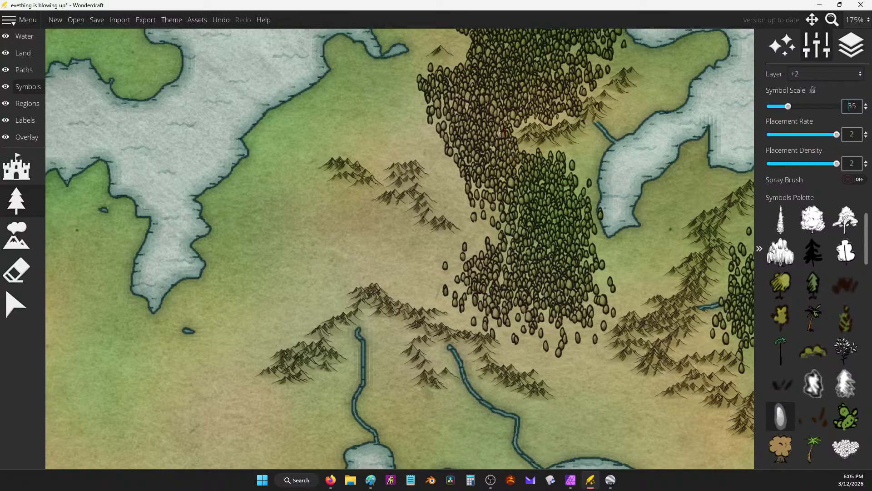
drag(498, 148, 483, 194)
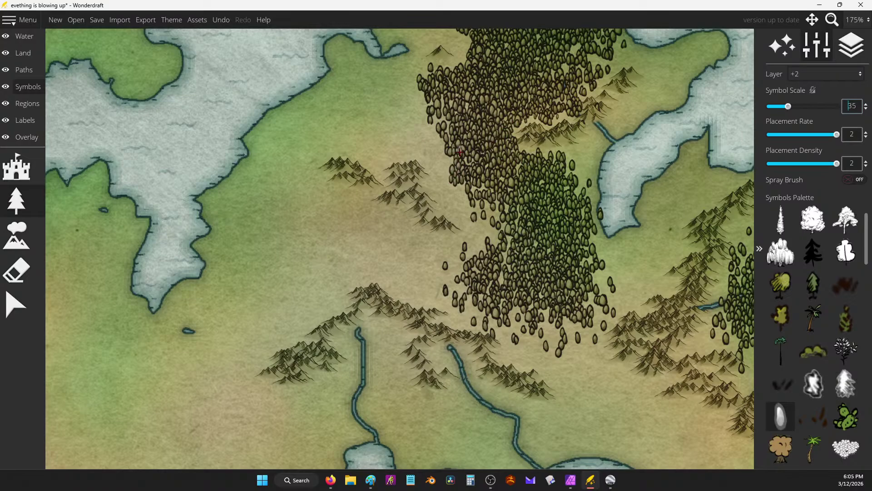
drag(435, 113, 417, 121)
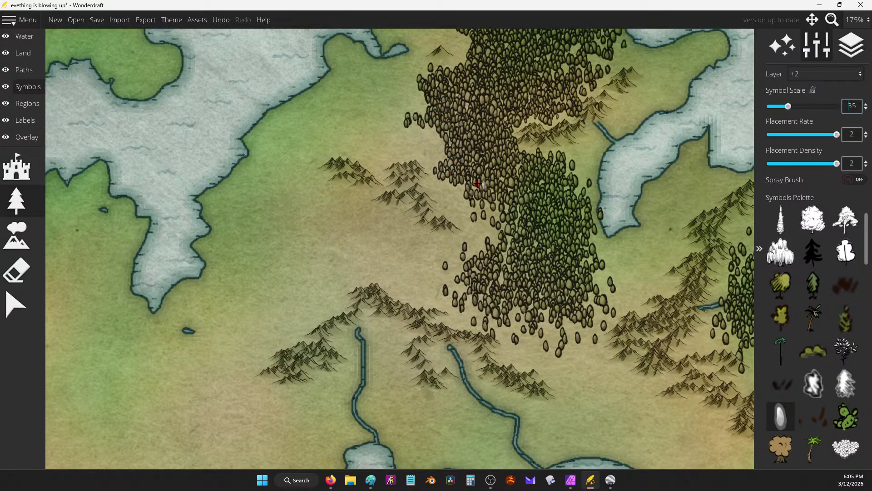
drag(492, 213, 495, 236)
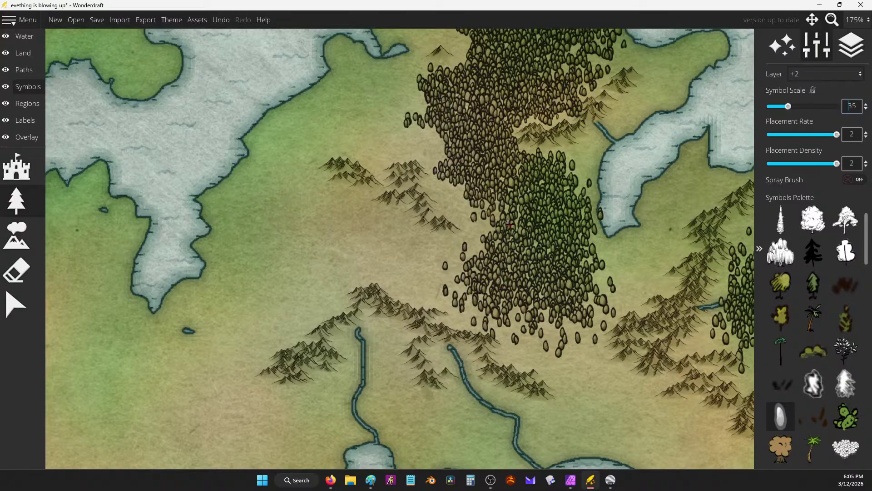
Erase the stray trees over the water and the sparse outer trees on the long mountainous island, leaving a narrow central grove.
scroll(476, 166, down, 10)
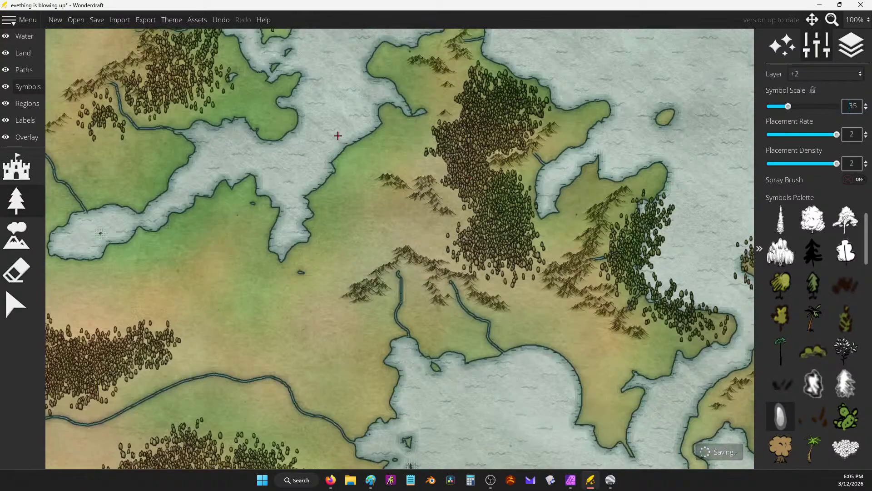
scroll(485, 149, up, 7)
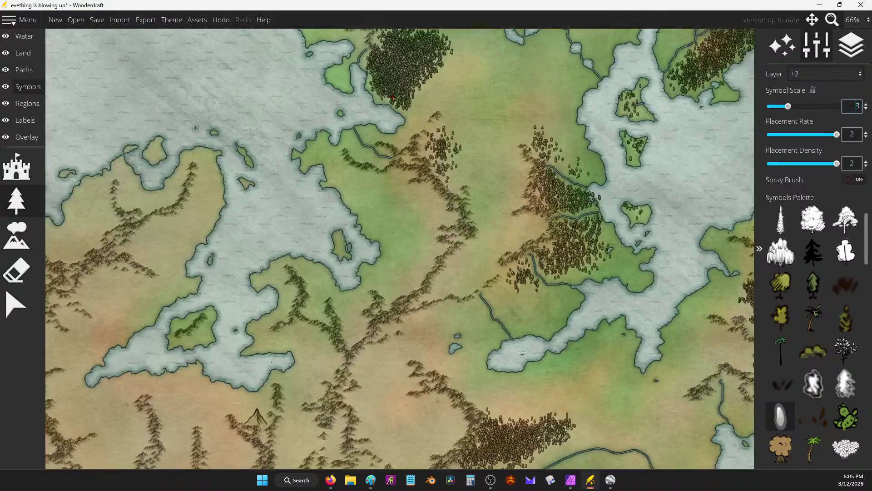
scroll(472, 253, up, 3)
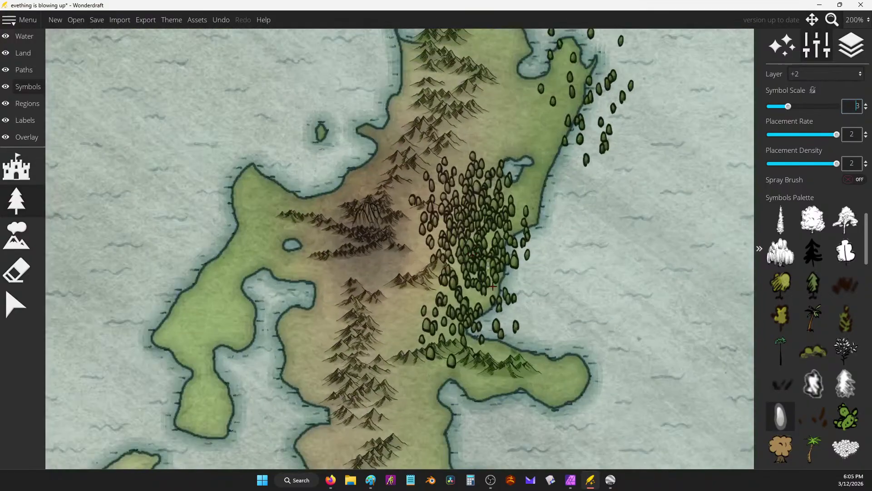
click(17, 271)
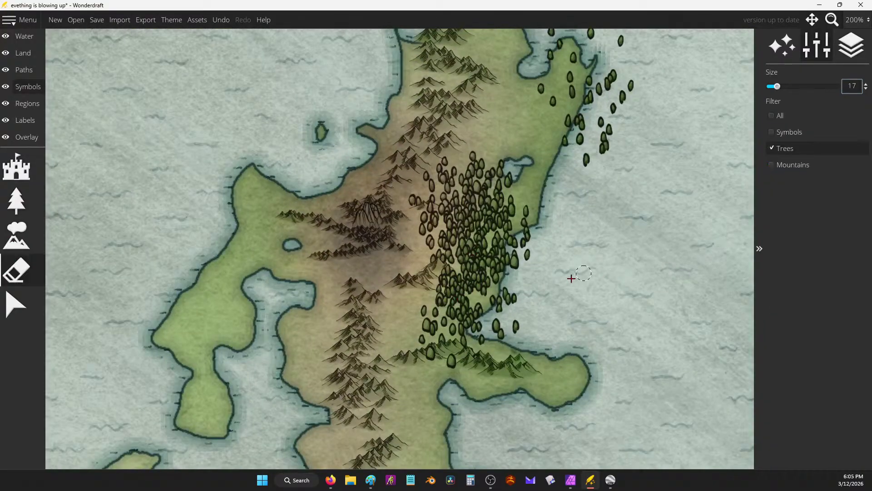
mouse_move(499, 314)
mouse_down()
mouse_move(466, 322)
mouse_move(470, 332)
mouse_move(520, 337)
mouse_move(513, 258)
mouse_move(526, 211)
mouse_move(491, 286)
mouse_up()
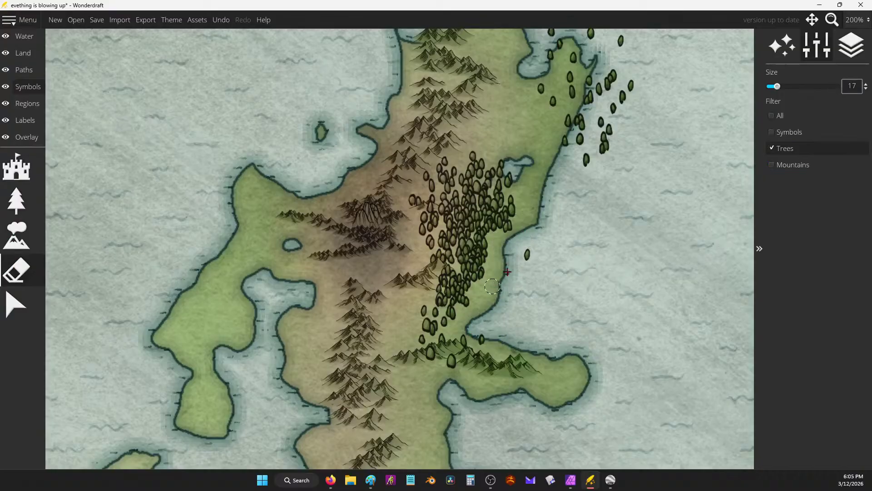
mouse_move(576, 82)
mouse_down()
mouse_move(537, 101)
mouse_move(555, 61)
mouse_move(621, 47)
mouse_move(586, 43)
mouse_move(565, 88)
mouse_move(557, 67)
mouse_move(624, 90)
mouse_move(592, 151)
mouse_up()
mouse_move(591, 133)
mouse_down()
mouse_move(543, 99)
mouse_move(511, 154)
mouse_move(512, 179)
mouse_move(581, 191)
mouse_move(579, 103)
mouse_move(567, 136)
mouse_move(487, 170)
mouse_move(496, 191)
mouse_move(528, 220)
mouse_move(402, 353)
mouse_up()
mouse_move(514, 193)
mouse_down()
mouse_move(413, 204)
mouse_move(415, 236)
mouse_move(433, 238)
mouse_move(433, 293)
mouse_move(445, 259)
mouse_move(447, 191)
mouse_move(477, 146)
mouse_up()
mouse_move(338, 377)
mouse_down()
mouse_move(420, 369)
mouse_move(468, 352)
mouse_move(411, 355)
mouse_move(409, 326)
mouse_move(450, 354)
mouse_move(408, 314)
mouse_move(439, 338)
mouse_move(436, 321)
mouse_up()
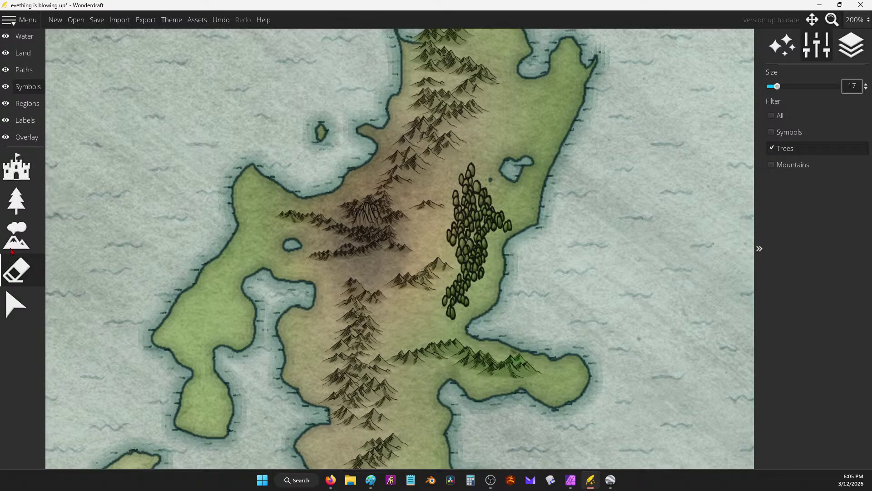
Paint a dense belt of trees at symbol scale 35 along the eastern foot of the long island's mountain range.
click(16, 200)
mouse_move(480, 148)
mouse_down()
mouse_move(522, 98)
mouse_move(561, 89)
mouse_move(511, 96)
mouse_move(447, 176)
mouse_move(480, 159)
mouse_move(505, 128)
mouse_move(472, 127)
mouse_move(540, 109)
mouse_move(563, 68)
mouse_move(518, 102)
mouse_move(505, 140)
mouse_move(477, 159)
mouse_move(467, 189)
mouse_move(449, 191)
mouse_move(460, 176)
mouse_move(463, 190)
mouse_move(497, 204)
mouse_move(474, 198)
mouse_up()
mouse_move(476, 236)
mouse_down()
mouse_move(466, 189)
mouse_move(425, 304)
mouse_up()
mouse_move(477, 157)
mouse_down()
mouse_move(458, 177)
mouse_move(486, 207)
mouse_move(473, 161)
mouse_move(456, 185)
mouse_move(479, 171)
mouse_up()
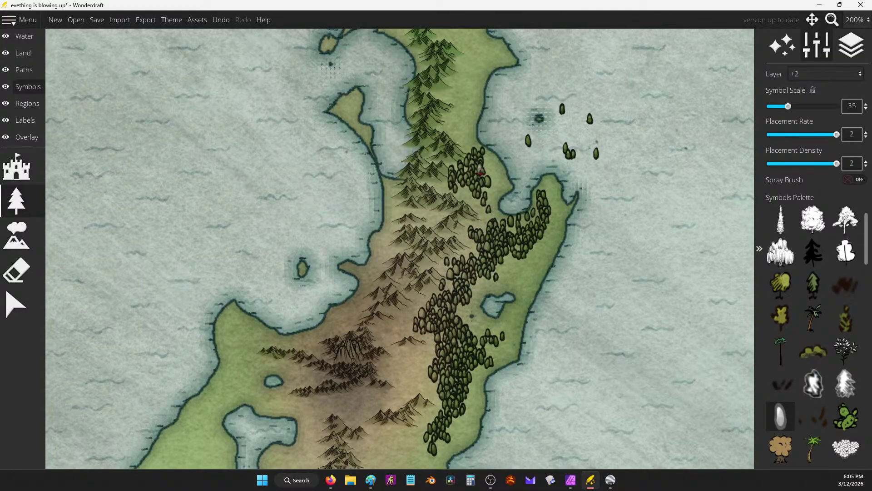
Extend the tree belt beside the mountains through the long island's northern arm and add trees at its tip.
drag(444, 111, 455, 201)
mouse_move(477, 111)
mouse_down()
mouse_move(457, 119)
mouse_move(476, 101)
mouse_move(494, 141)
mouse_move(466, 119)
mouse_move(481, 132)
mouse_move(478, 211)
mouse_move(476, 191)
mouse_move(463, 184)
mouse_move(476, 181)
mouse_move(479, 130)
mouse_move(504, 144)
mouse_move(487, 162)
mouse_move(479, 194)
mouse_move(475, 229)
mouse_move(488, 246)
mouse_move(466, 221)
mouse_up()
mouse_move(481, 115)
mouse_down()
mouse_move(447, 137)
mouse_move(468, 120)
mouse_move(472, 136)
mouse_move(482, 112)
mouse_up()
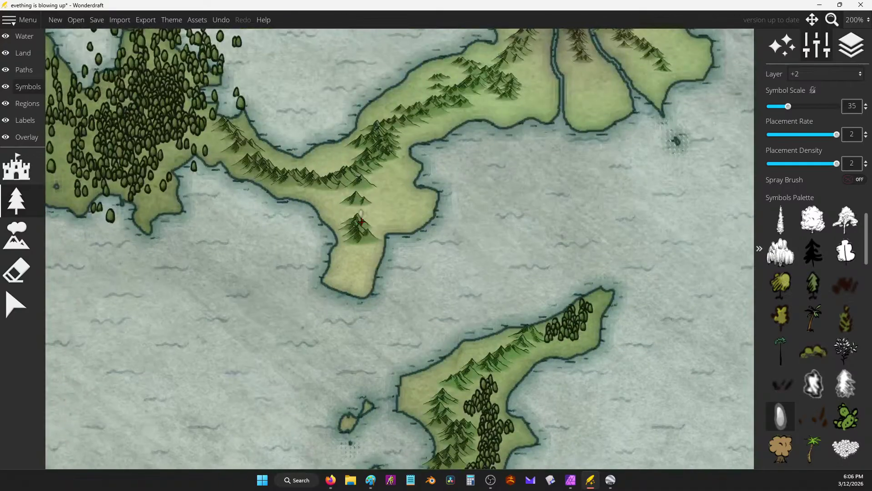
Add small tree clusters around the lone peaks on the southern peninsula and thicken the forest on the land at its western end.
mouse_move(354, 245)
mouse_down()
mouse_move(359, 270)
mouse_move(350, 267)
mouse_up()
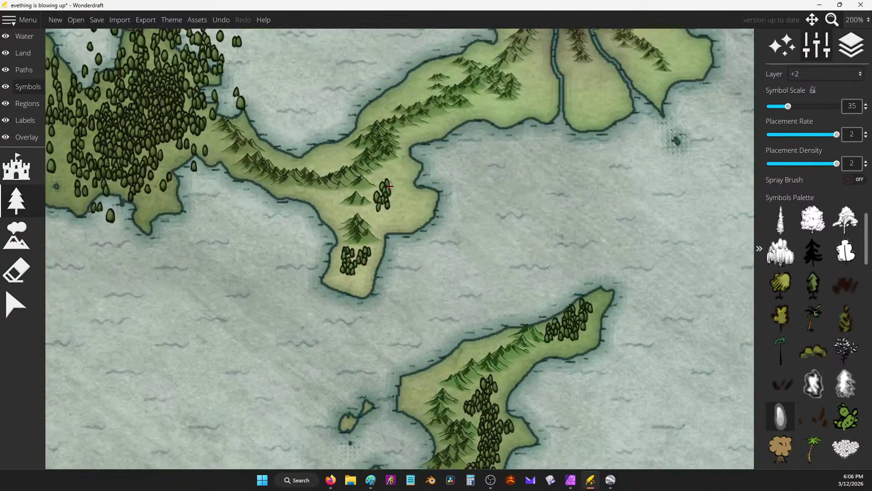
drag(384, 205, 553, 186)
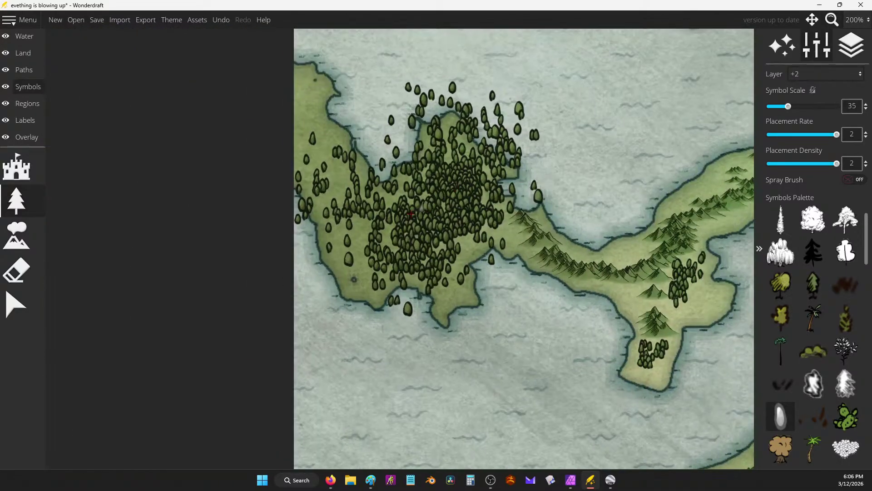
mouse_move(391, 247)
mouse_down()
mouse_move(370, 191)
mouse_move(373, 205)
mouse_move(431, 193)
mouse_move(404, 184)
mouse_move(424, 149)
mouse_move(457, 136)
mouse_move(452, 156)
mouse_move(421, 187)
mouse_move(437, 236)
mouse_move(422, 263)
mouse_move(391, 261)
mouse_move(364, 243)
mouse_move(402, 179)
mouse_move(497, 232)
mouse_move(459, 237)
mouse_up()
Erase the trees that spill over the coastline and scatter around the edges of the thickened western forest.
click(42, 296)
click(18, 271)
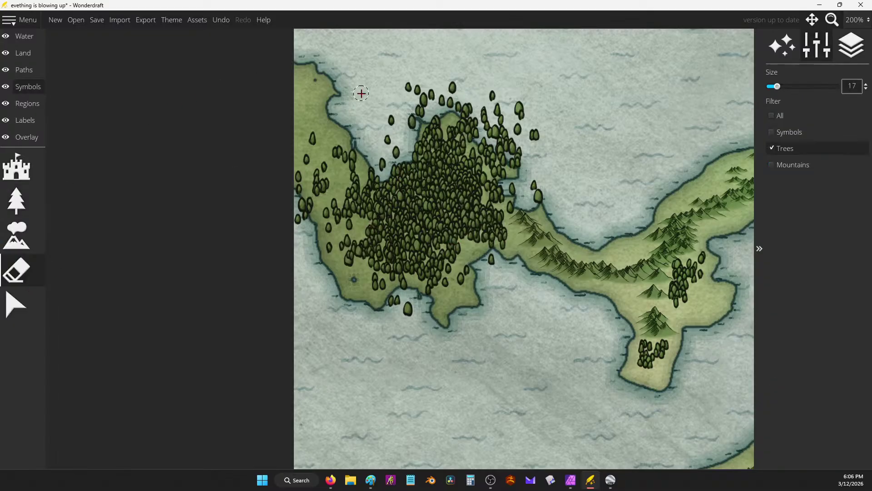
mouse_move(398, 160)
mouse_down()
mouse_move(428, 80)
mouse_move(390, 129)
mouse_move(441, 86)
mouse_move(435, 114)
mouse_move(450, 104)
mouse_move(485, 118)
mouse_move(473, 120)
mouse_move(476, 133)
mouse_move(463, 127)
mouse_move(479, 138)
mouse_move(513, 205)
mouse_move(538, 197)
mouse_move(481, 89)
mouse_move(522, 155)
mouse_move(508, 101)
mouse_move(541, 161)
mouse_move(540, 229)
mouse_move(511, 257)
mouse_move(490, 256)
mouse_move(459, 287)
mouse_move(411, 300)
mouse_move(382, 288)
mouse_move(416, 308)
mouse_move(324, 258)
mouse_move(318, 216)
mouse_move(291, 176)
mouse_move(298, 226)
mouse_up()
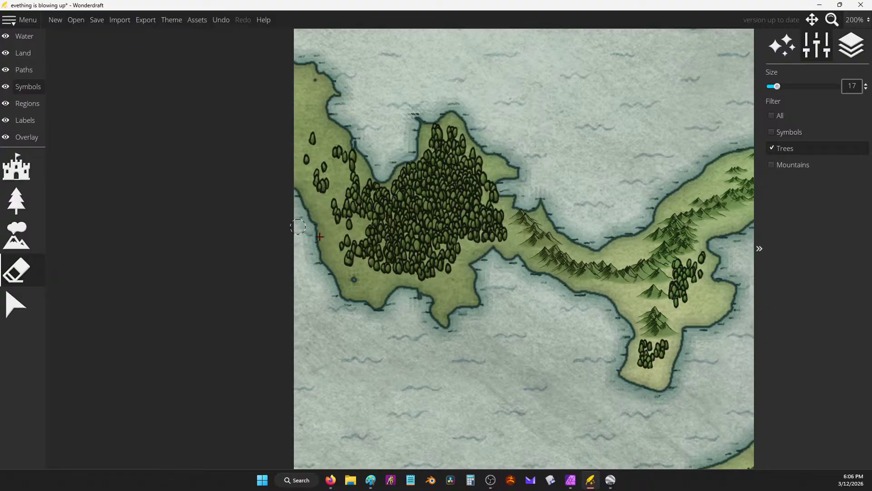
Erase the trees overhanging the coast beside the large volcano's forest and around the wooded island to its east.
scroll(438, 138, down, 3)
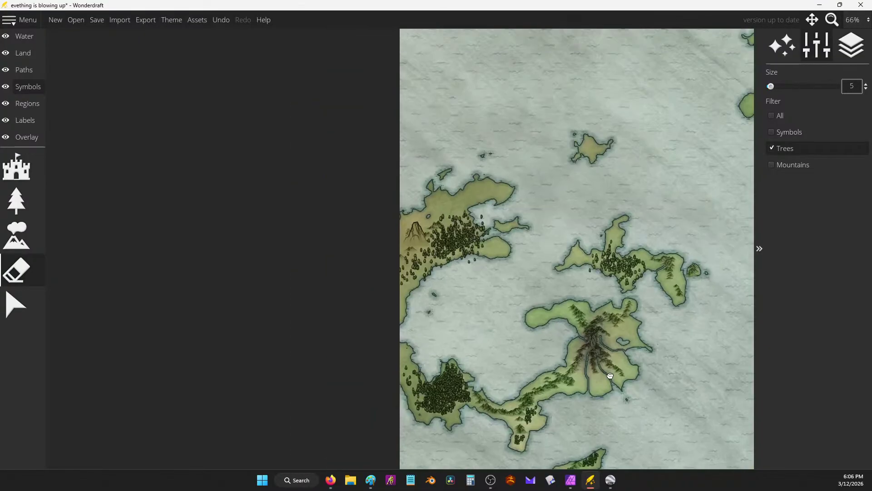
scroll(514, 249, up, 3)
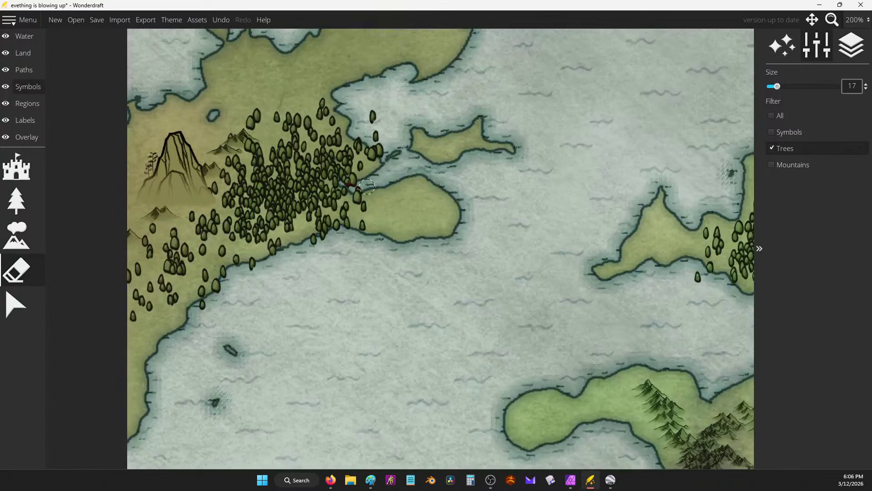
mouse_move(363, 194)
mouse_down()
mouse_move(368, 112)
mouse_move(385, 152)
mouse_move(373, 153)
mouse_move(382, 259)
mouse_up()
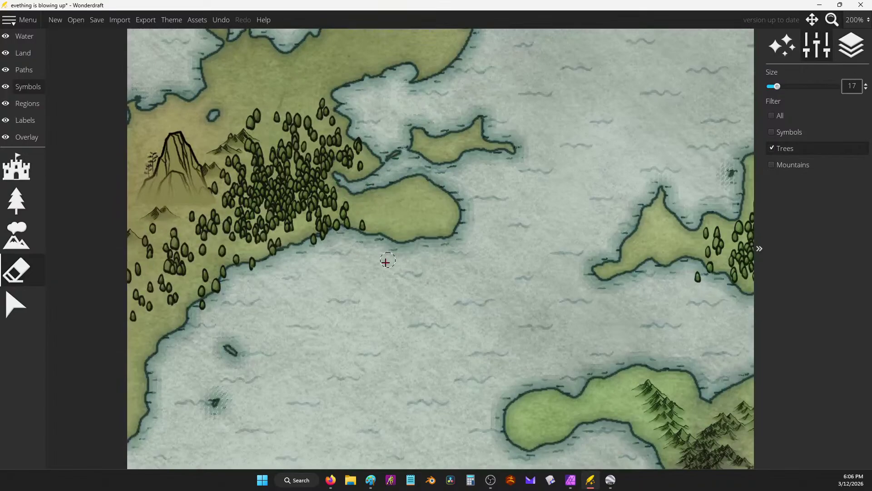
mouse_move(292, 282)
mouse_down()
mouse_move(395, 256)
mouse_move(343, 240)
mouse_move(311, 272)
mouse_move(376, 245)
mouse_move(417, 210)
mouse_move(464, 195)
mouse_move(543, 189)
mouse_up()
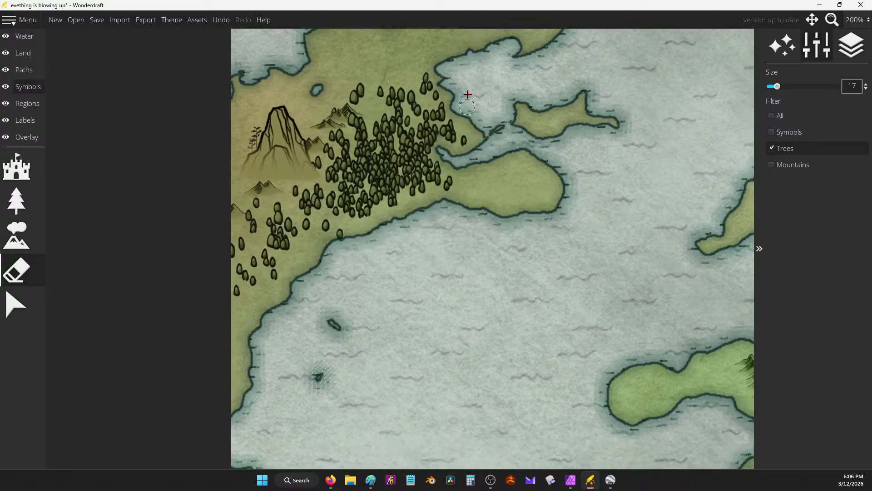
scroll(422, 146, down, 2)
drag(422, 147, 205, 233)
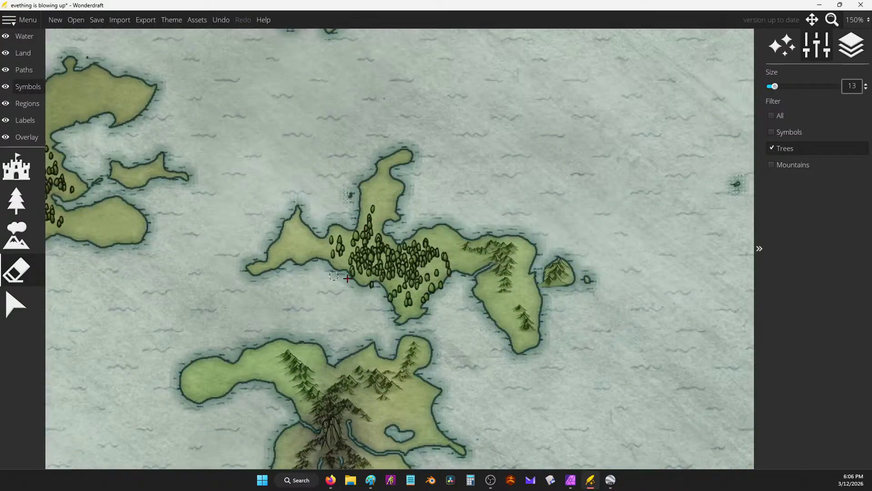
Examine the forest and mountain coverage across the islands and the main continent.
key(Down)
key(Right)
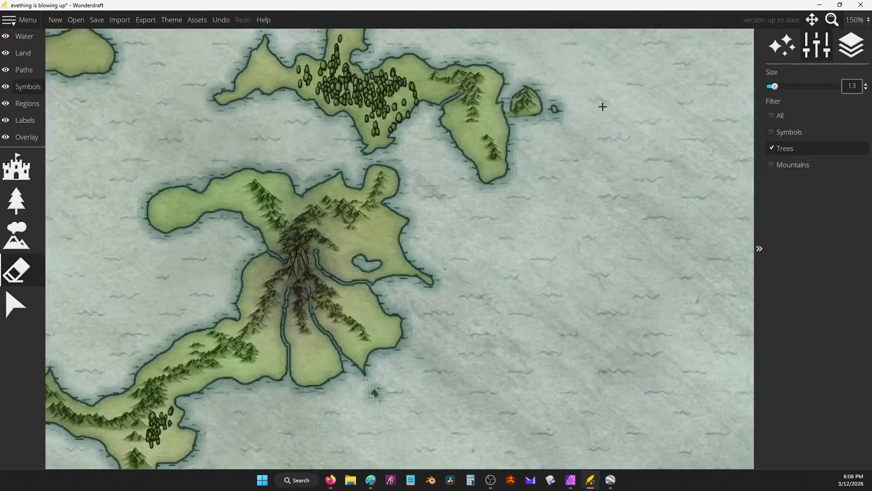
scroll(381, 169, down, 4)
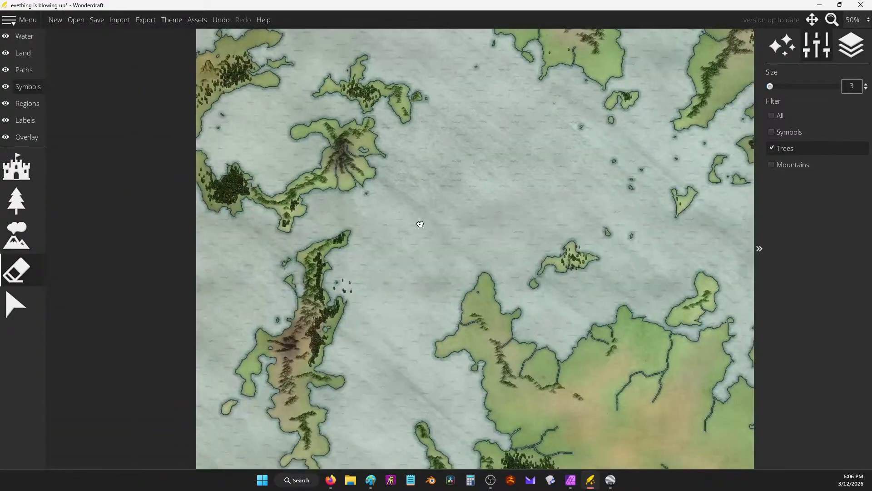
drag(420, 224, 438, 214)
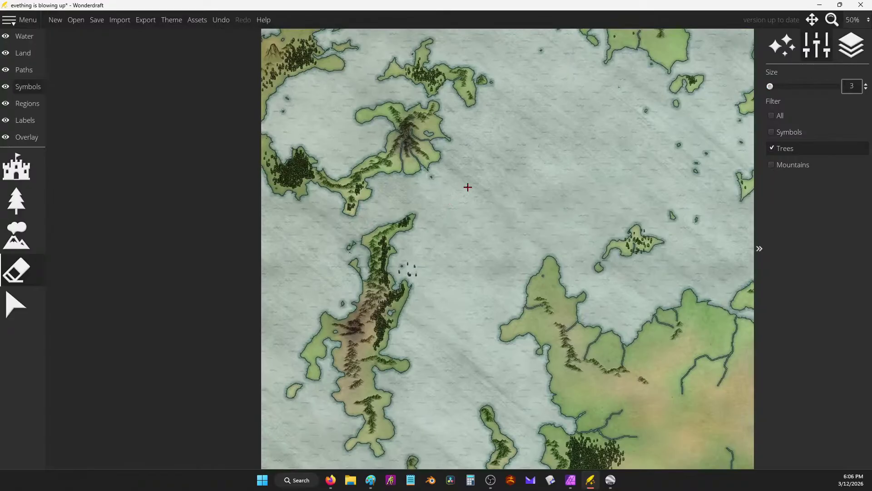
scroll(468, 189, up, 1)
key(Right)
key(Down)
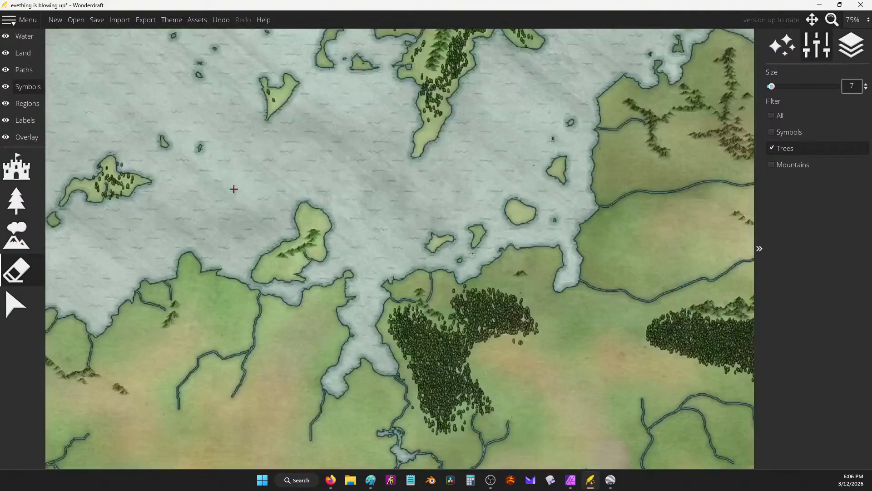
key(Right)
scroll(532, 177, down, 1)
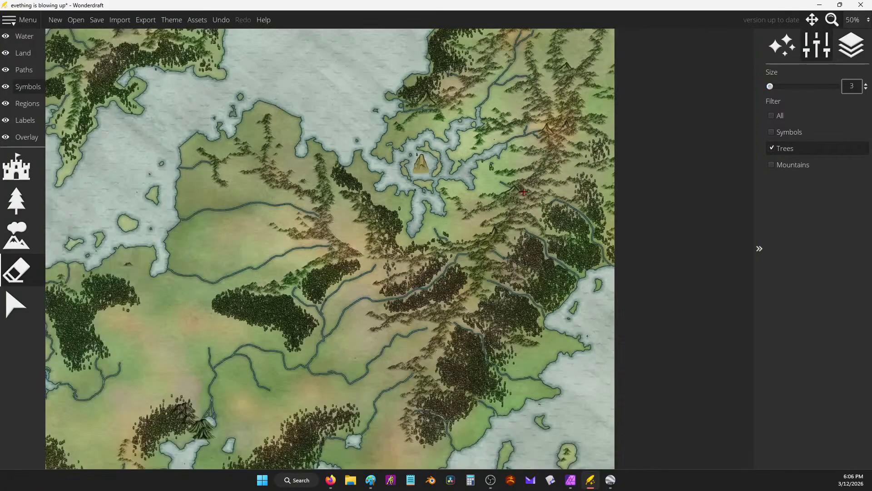
drag(532, 177, 545, 299)
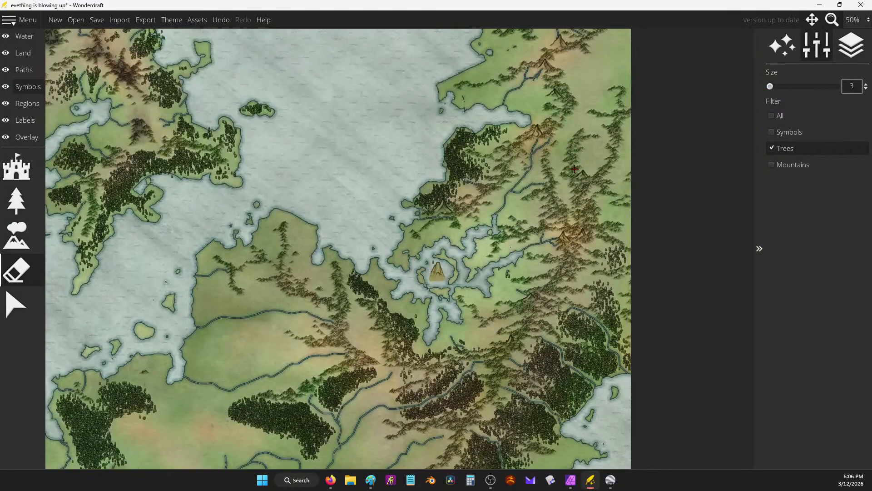
scroll(416, 263, down, 1)
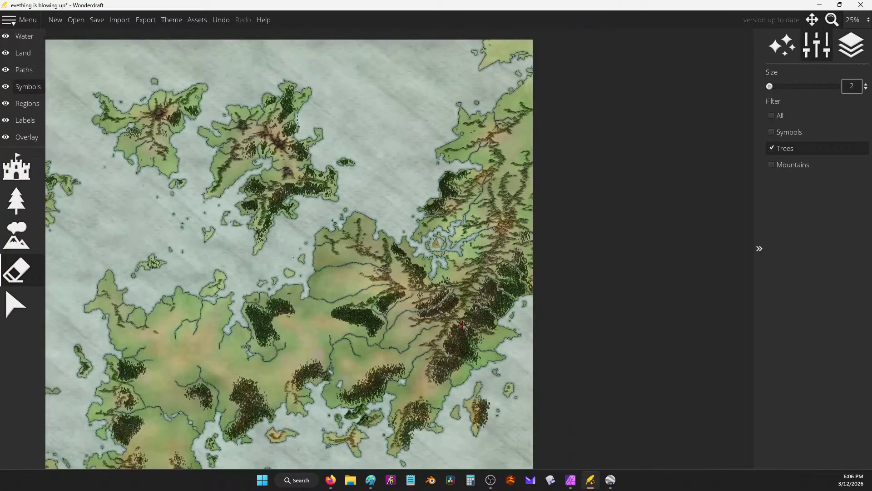
scroll(462, 325, up, 1)
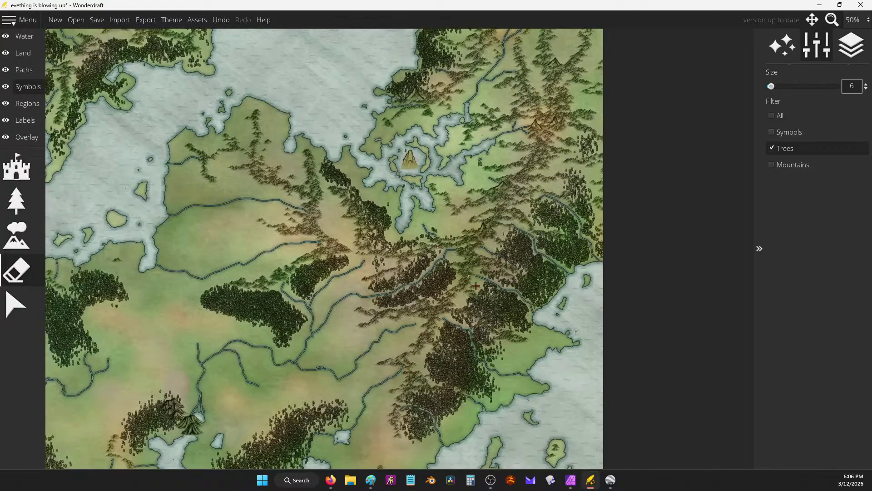
scroll(451, 215, down, 2)
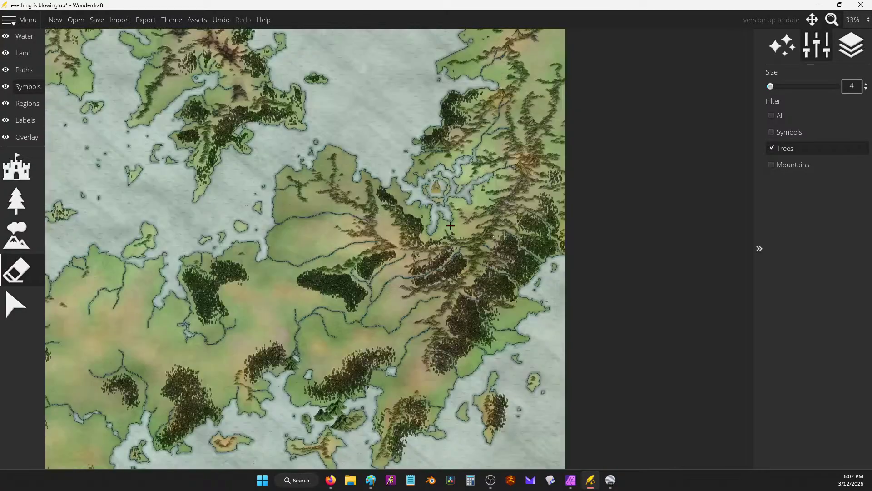
mouse_move(240, 177)
mouse_down()
mouse_move(336, 182)
mouse_move(490, 208)
mouse_up()
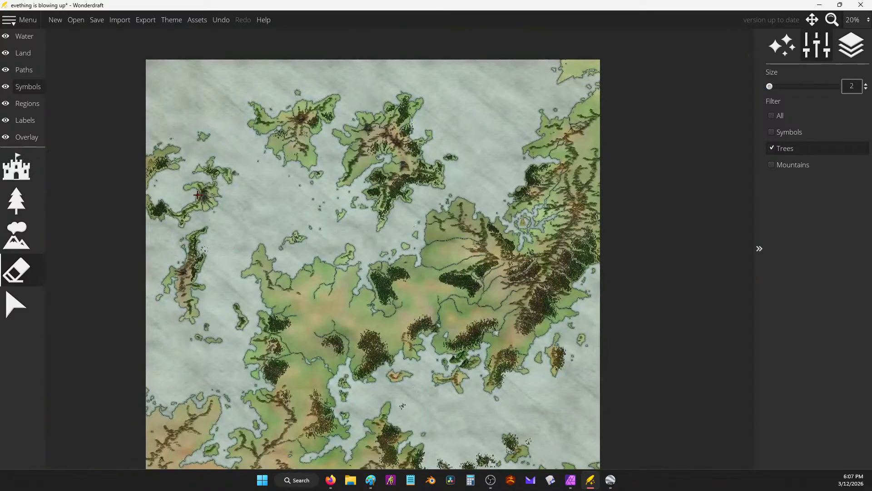
Erase the scattered trees along the northern and outer edges of the dense forest on the western map edge.
scroll(255, 205, up, 4)
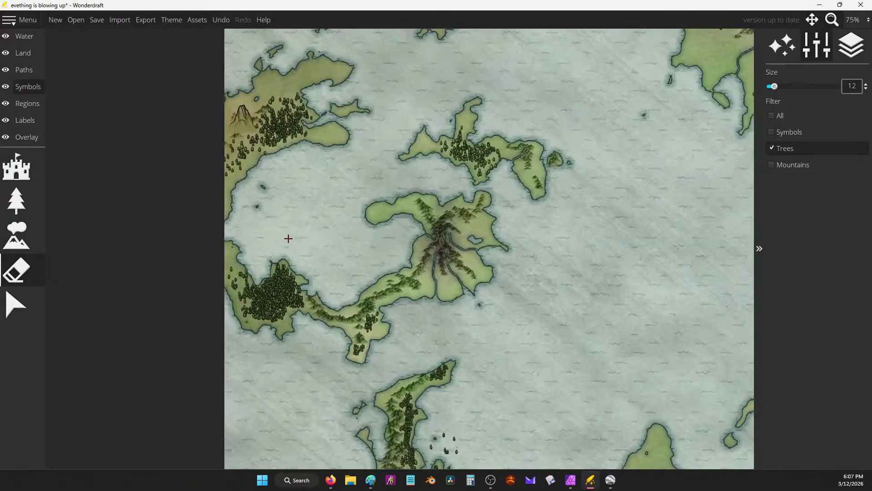
scroll(236, 255, up, 2)
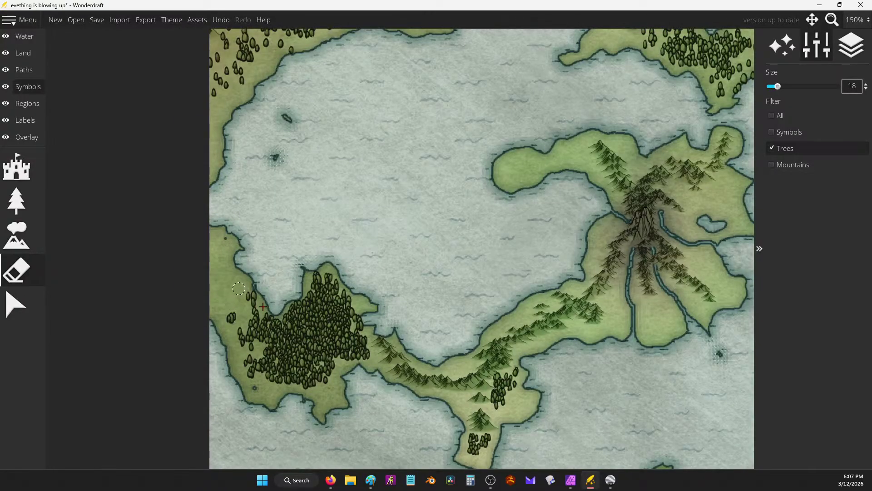
mouse_move(330, 279)
mouse_down()
mouse_move(373, 317)
mouse_move(367, 336)
mouse_move(377, 379)
mouse_move(496, 362)
mouse_move(483, 398)
mouse_up()
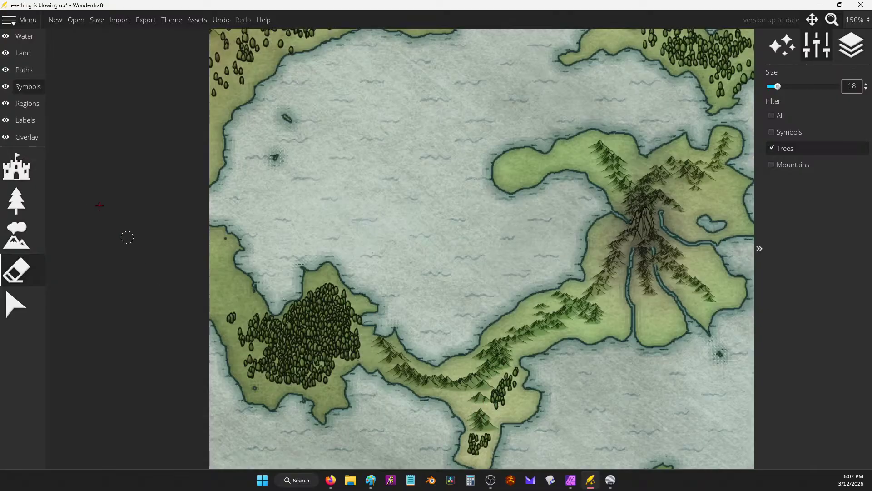
Place mountains at symbol scale 35 on the coastal strip west of the dense forest and at the southeastern ridge end of the central massif.
click(35, 250)
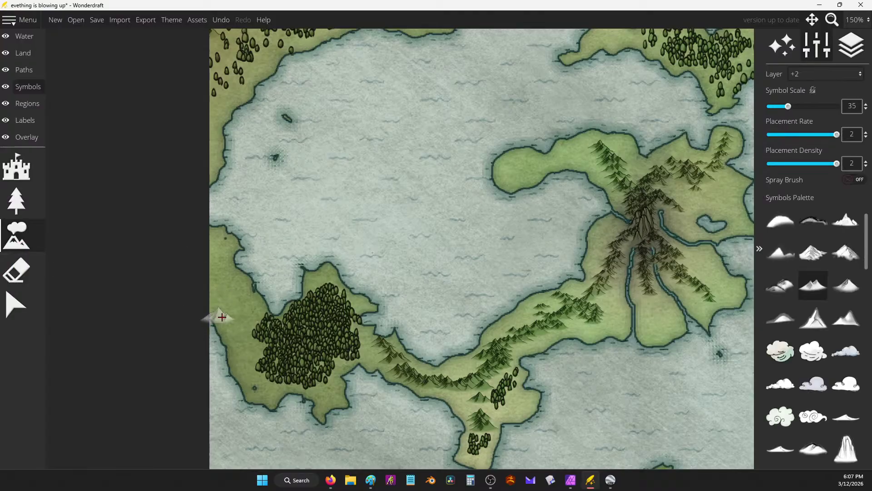
click(16, 200)
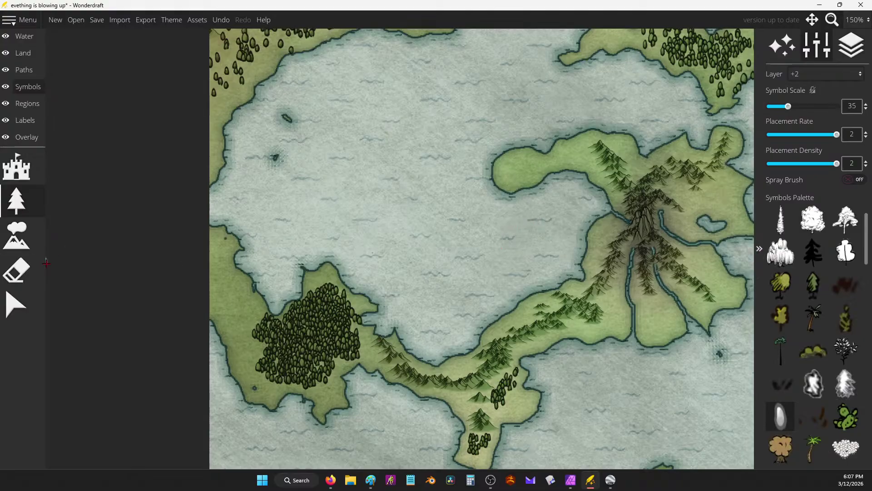
click(16, 235)
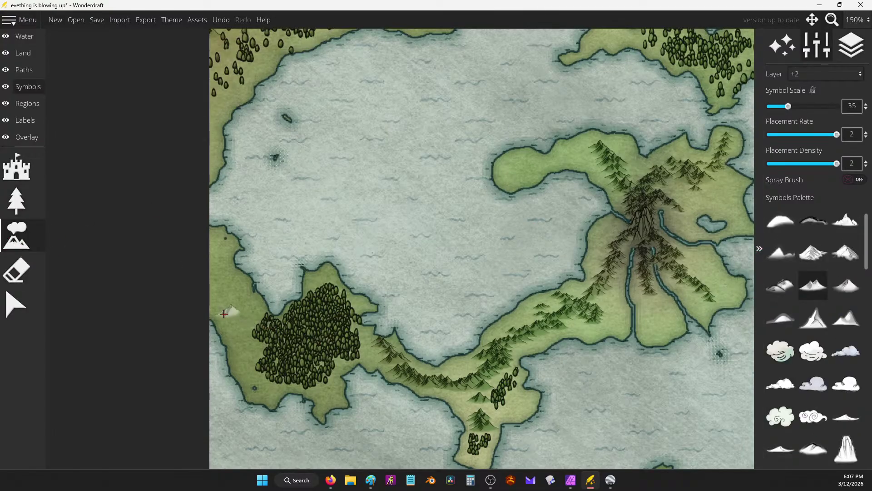
drag(211, 267, 238, 309)
key(ctrl+z)
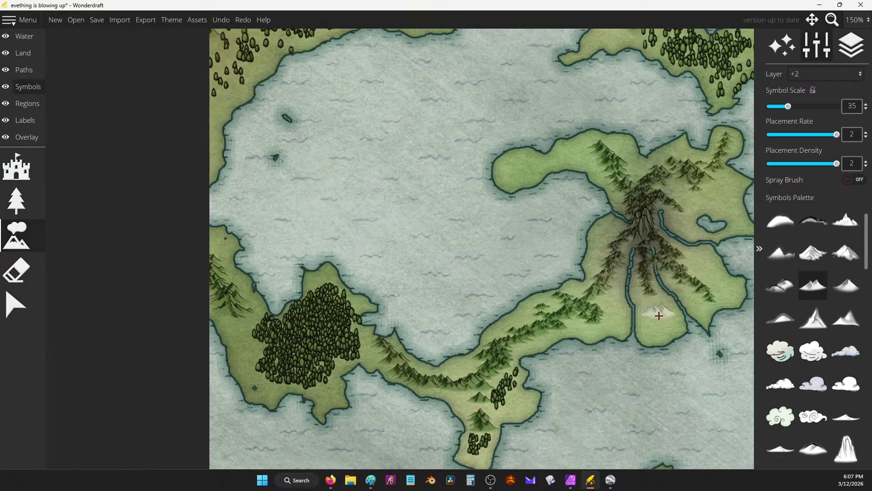
click(642, 224)
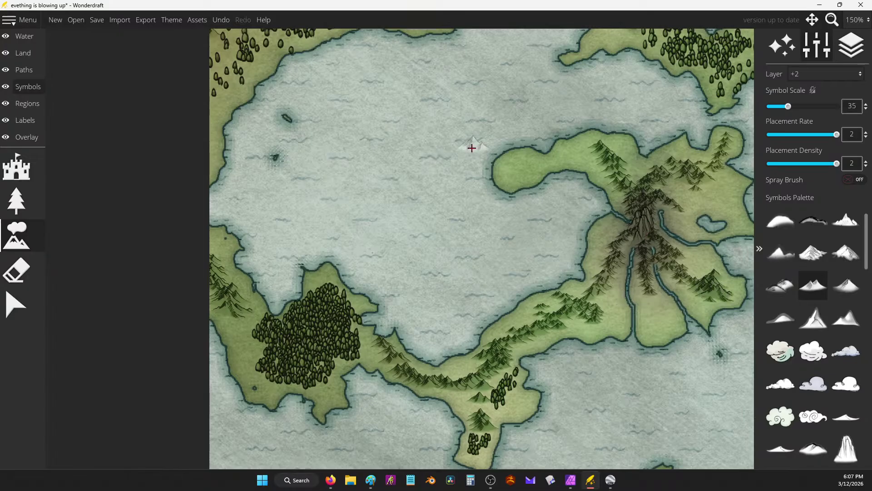
Thicken the volcano forest on the western map edge at symbol scale 35, and add trees to its headlands and the wooded island eastward.
scroll(452, 146, down, 1)
scroll(487, 286, down, 1)
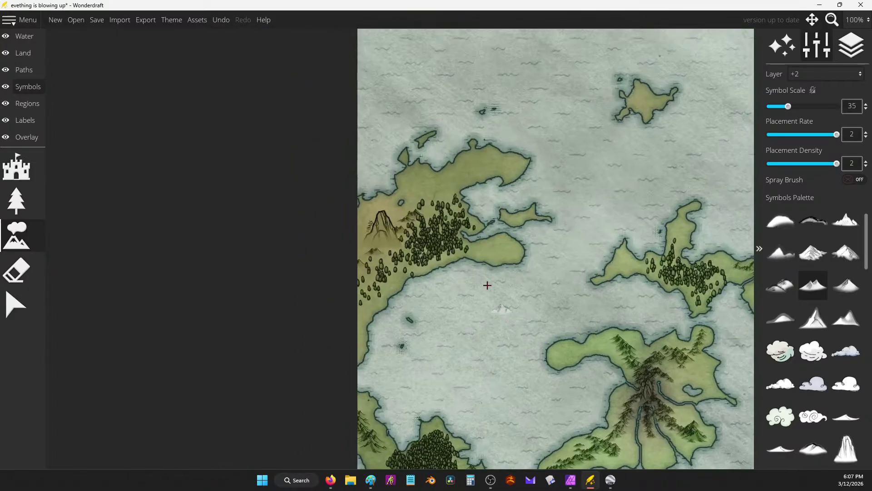
click(15, 210)
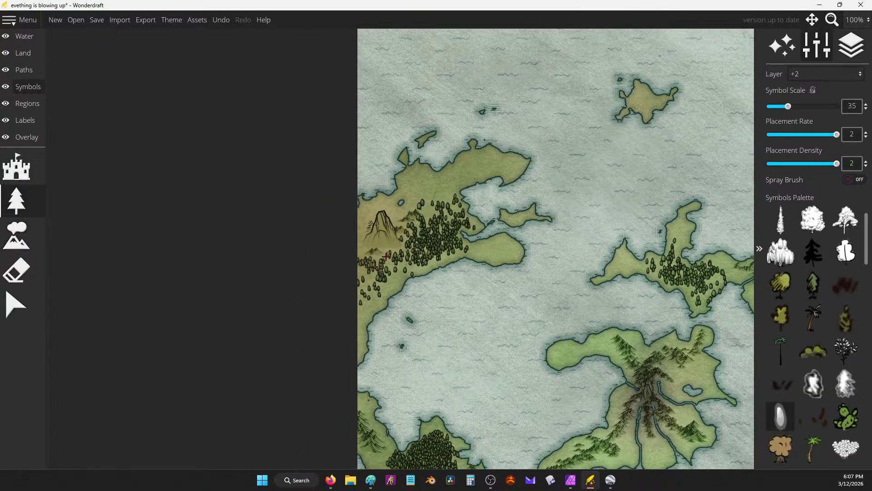
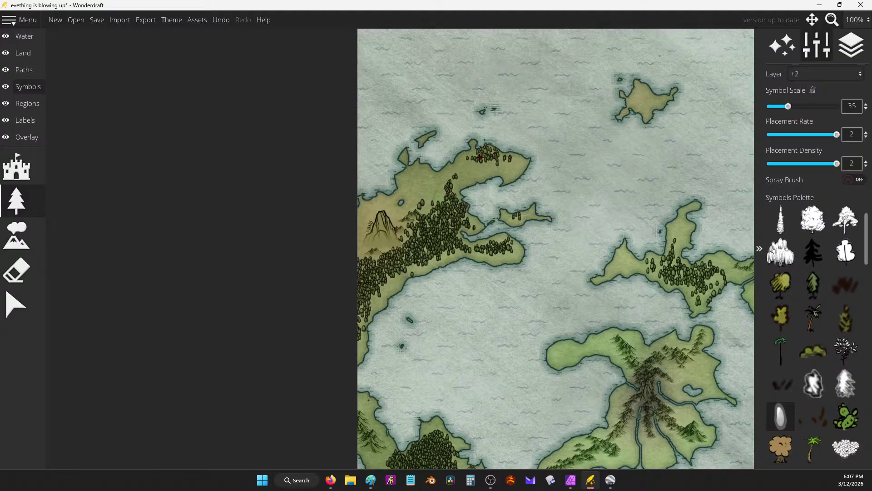
key(Right)
key(Down)
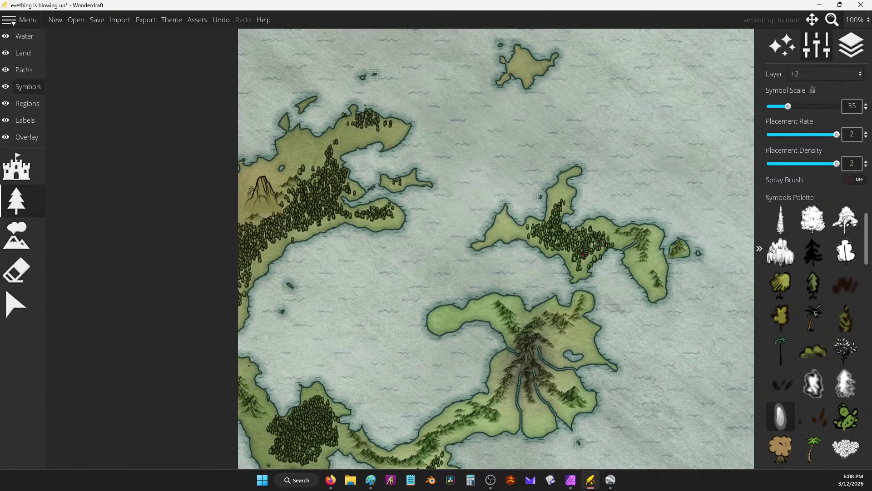
scroll(220, 228, down, 4)
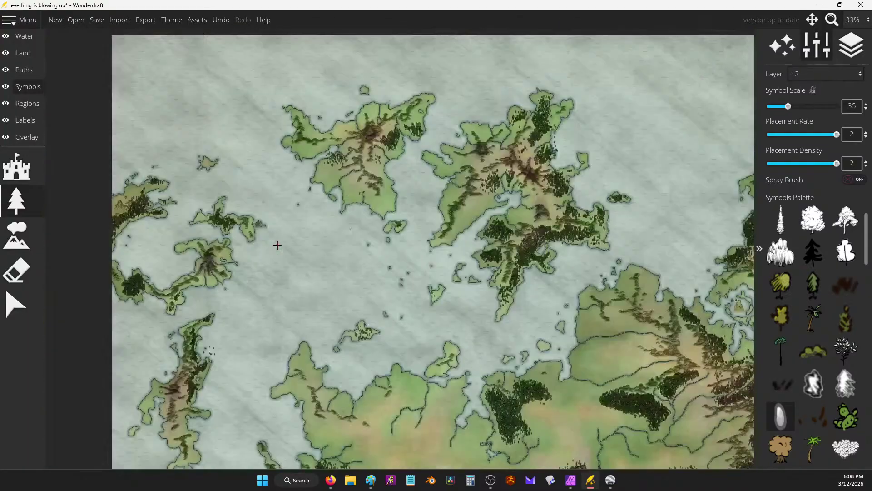
Place small tree groves southeast and northeast of the ring-shaped lake and south of the river branch farther north.
scroll(493, 243, up, 3)
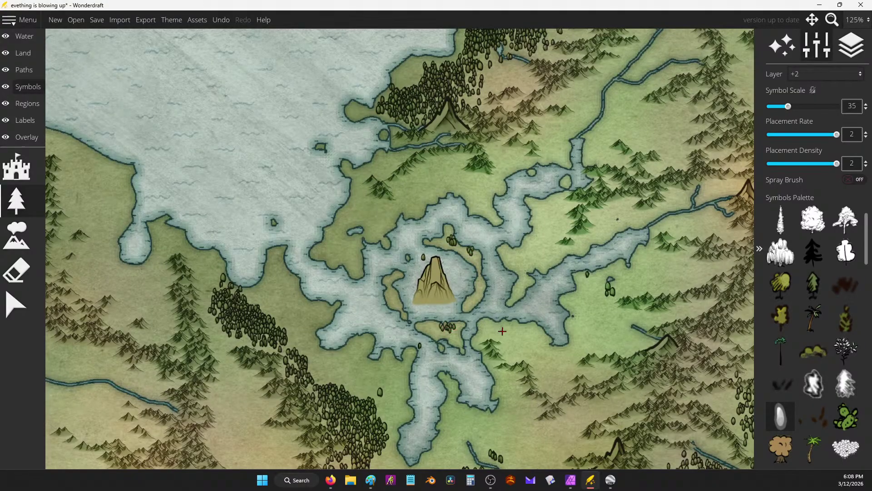
key(ctrl+z)
drag(497, 328, 507, 342)
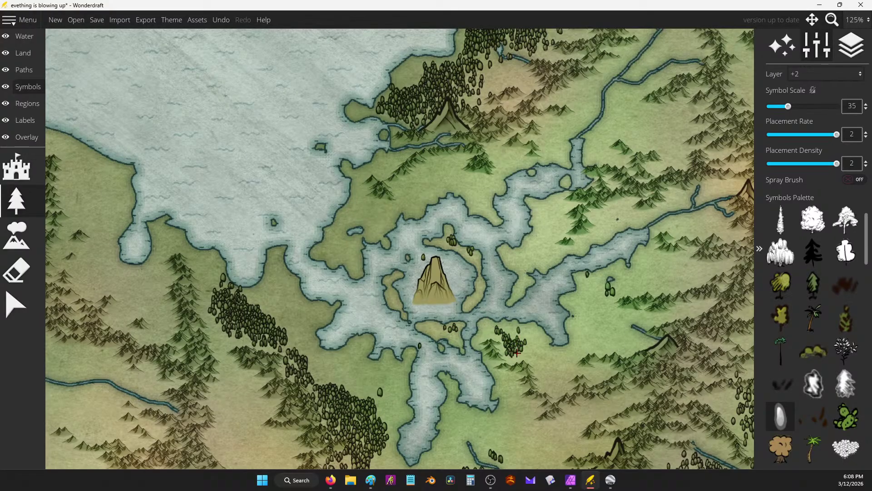
mouse_move(559, 226)
mouse_down()
mouse_move(544, 214)
mouse_move(557, 206)
mouse_move(566, 226)
mouse_move(557, 208)
mouse_move(559, 220)
mouse_move(586, 205)
mouse_move(621, 209)
mouse_move(607, 221)
mouse_up()
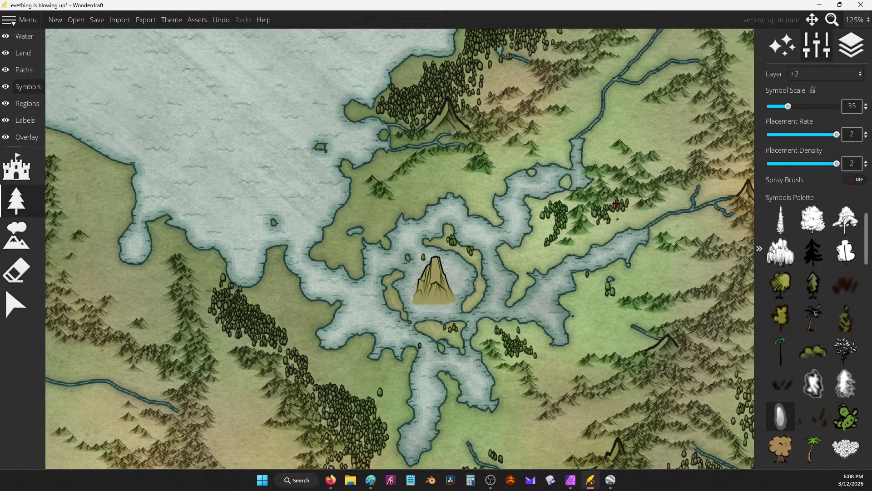
mouse_move(621, 134)
mouse_down()
mouse_move(560, 215)
mouse_move(570, 194)
mouse_move(606, 194)
mouse_up()
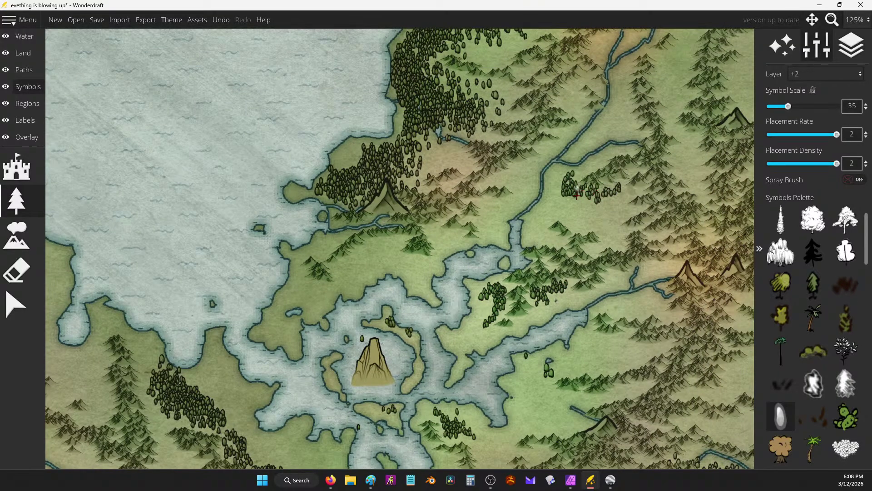
mouse_move(584, 199)
mouse_down()
mouse_move(605, 196)
mouse_move(609, 207)
mouse_up()
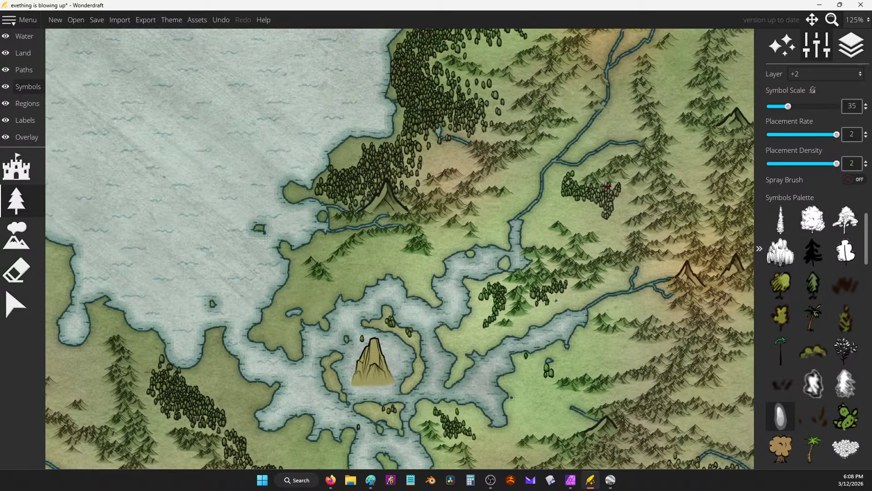
Fill out the dense coastal forest northwest of the ring lake, then erase trees along the river crossing it and its southern shore.
drag(455, 77, 475, 190)
mouse_move(452, 187)
mouse_down()
mouse_move(487, 203)
mouse_move(508, 224)
mouse_move(496, 230)
mouse_move(510, 204)
mouse_move(488, 210)
mouse_move(463, 181)
mouse_up()
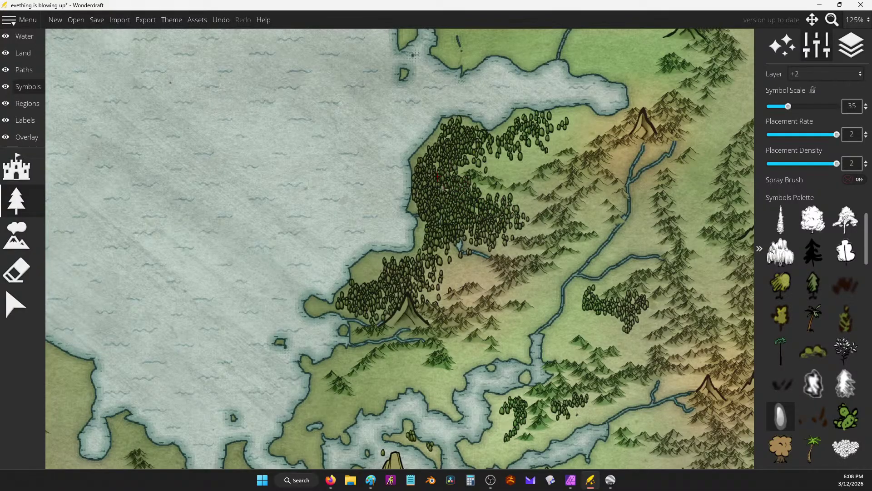
click(16, 270)
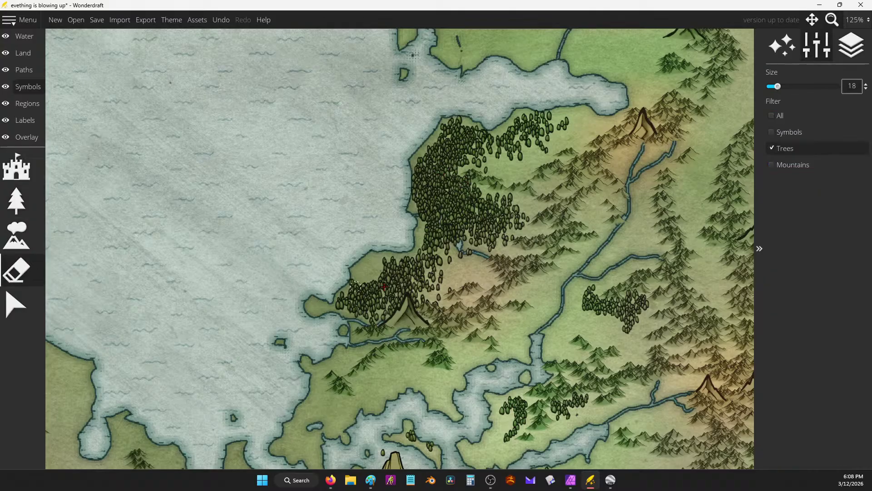
scroll(443, 241, up, 2)
mouse_move(471, 247)
mouse_down()
mouse_move(424, 202)
mouse_move(384, 208)
mouse_move(435, 208)
mouse_move(453, 224)
mouse_up()
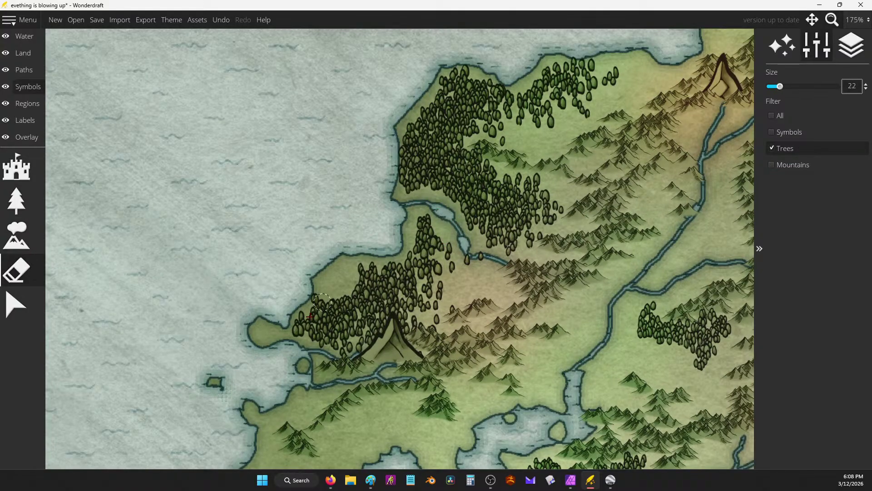
drag(348, 352, 295, 356)
scroll(335, 376, down, 6)
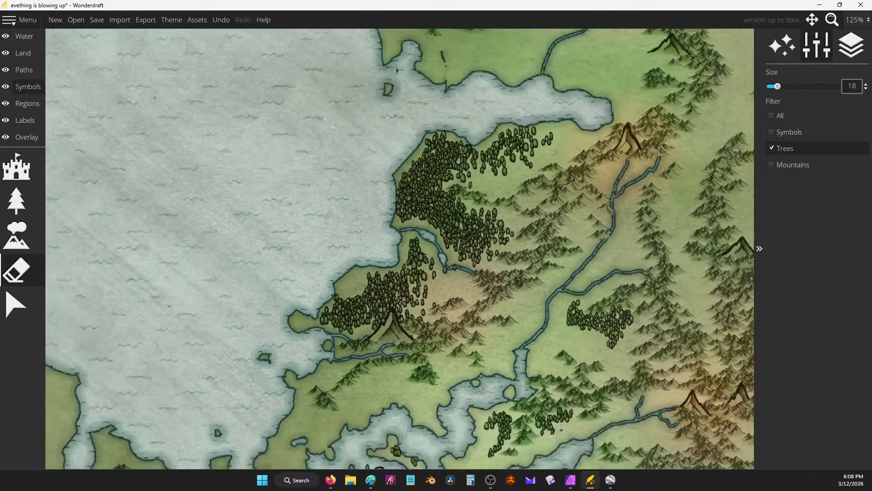
Erase the trees overhanging the bay on the western side of the northern island with the single large volcano.
scroll(516, 217, down, 1)
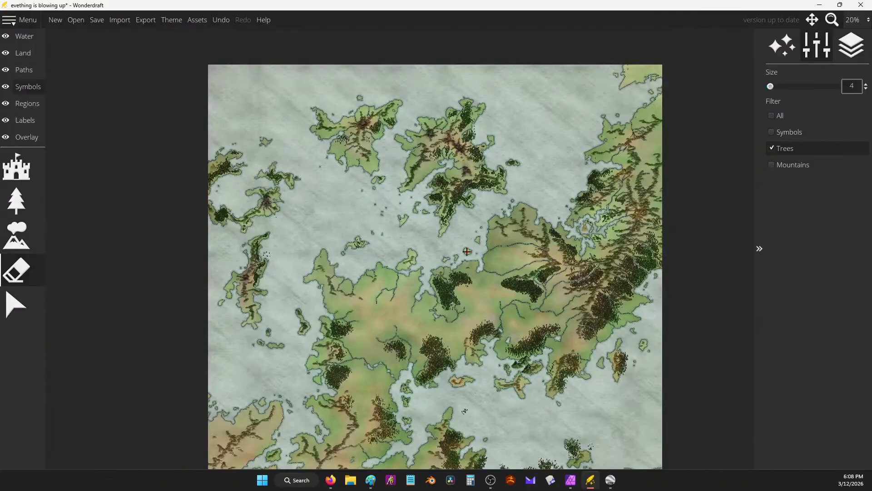
scroll(467, 251, down, 1)
scroll(357, 244, up, 1)
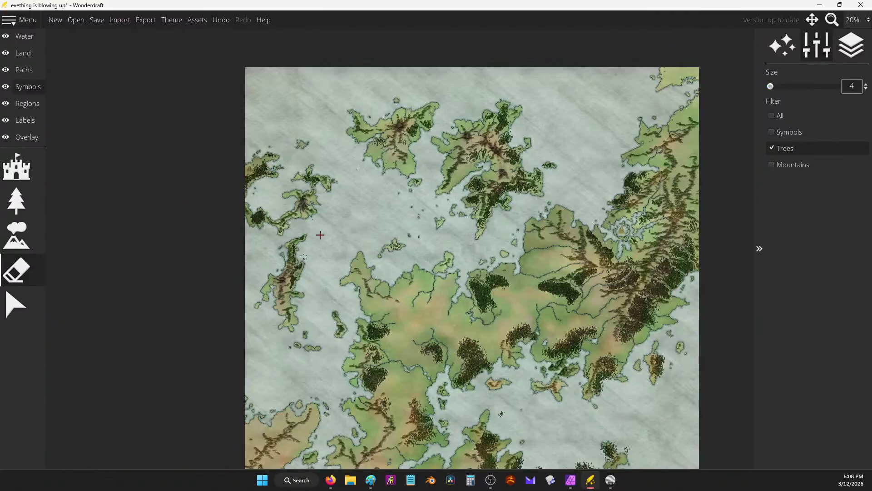
scroll(511, 299, up, 7)
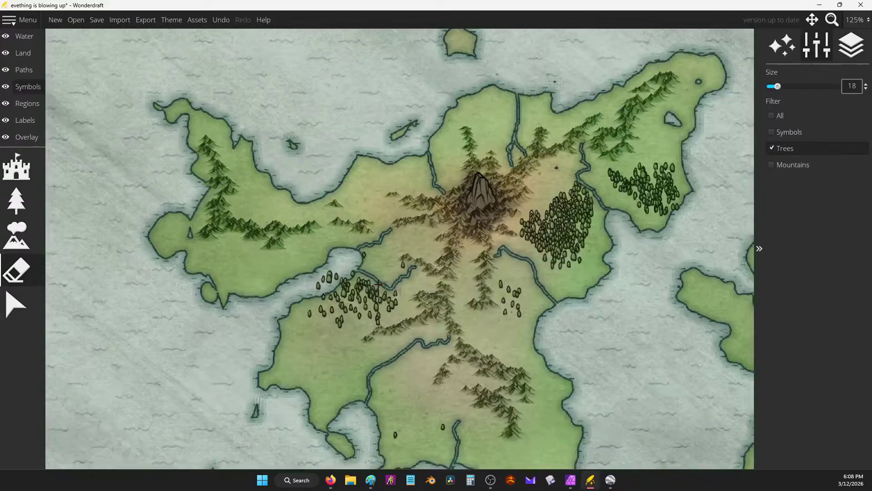
drag(314, 285, 325, 269)
drag(311, 299, 331, 287)
Erase the trees overhanging the northeastern coast and the northern forest's shoreline on the larger island to the east.
key(d)
key(w)
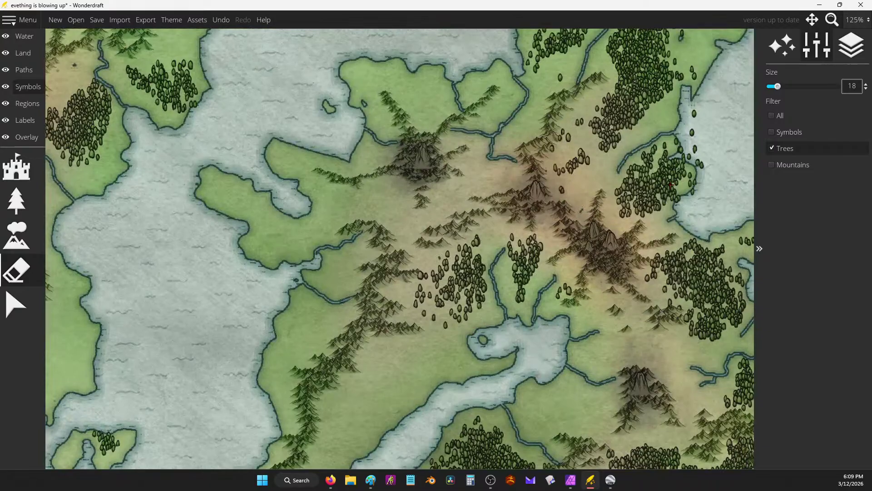
mouse_move(671, 185)
mouse_down()
mouse_move(705, 147)
mouse_move(687, 181)
mouse_move(670, 144)
mouse_move(695, 62)
mouse_move(704, 167)
mouse_up()
key(d)
key(w)
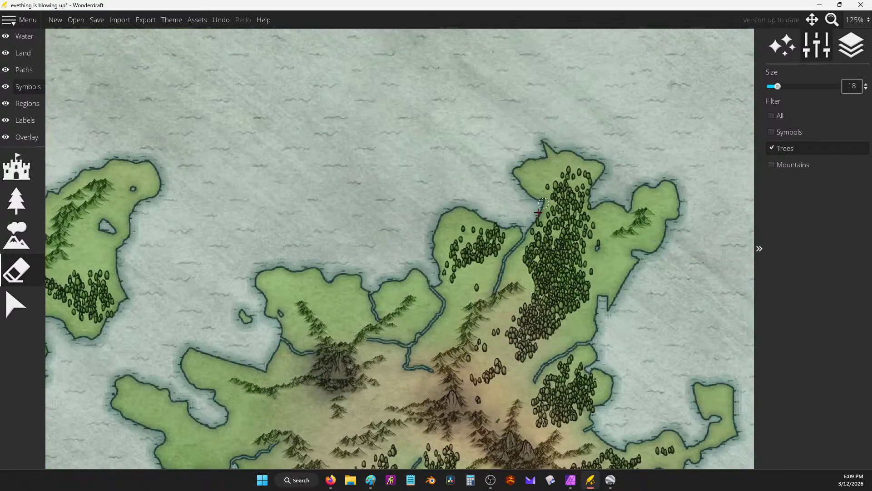
mouse_move(538, 212)
mouse_down()
mouse_move(612, 170)
mouse_move(589, 227)
mouse_move(586, 174)
mouse_up()
Erase stray trees along the larger island's eastern coast and around the edge of the small wooded island offshore.
key(s)
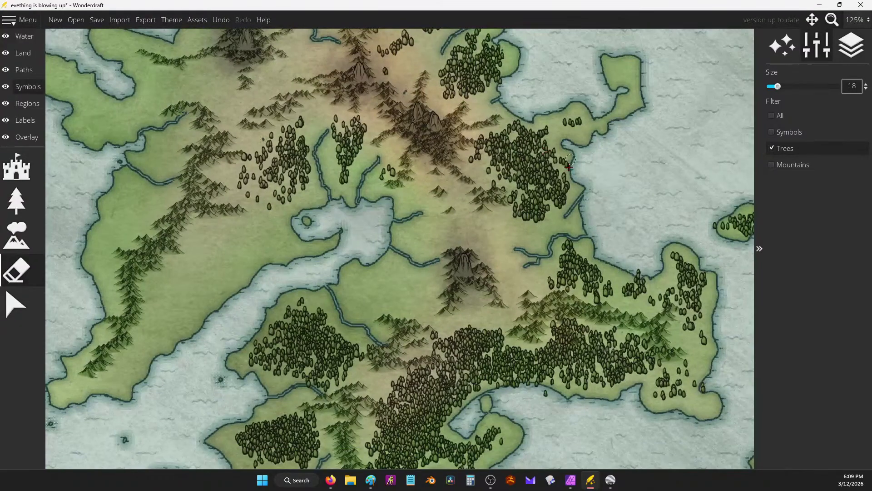
key(s)
key(d)
drag(640, 182, 658, 233)
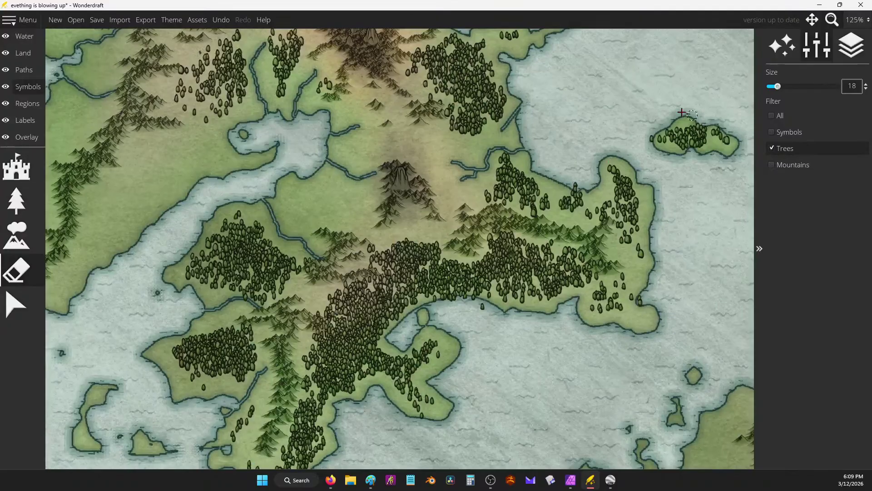
Erase the trees overhanging the larger island's southern bay shore and both coasts of its narrow southern peninsula.
key(s)
key(a)
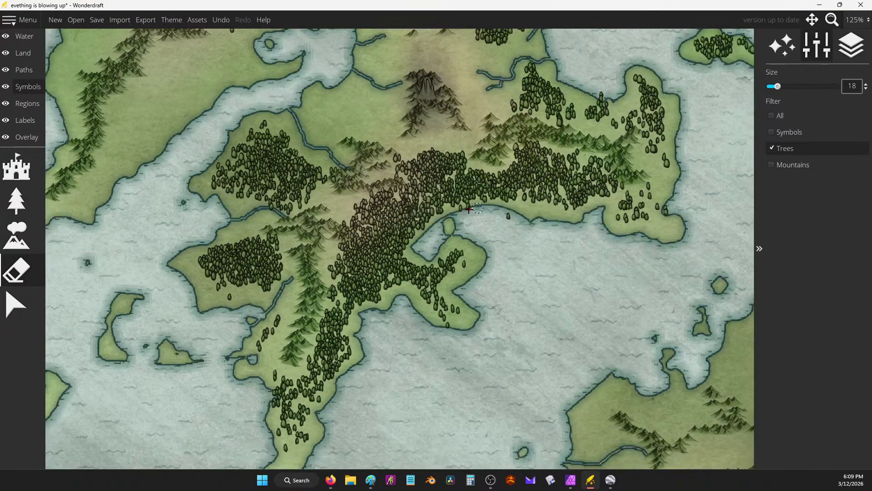
mouse_move(469, 208)
mouse_down()
mouse_move(426, 229)
mouse_move(452, 251)
mouse_up()
drag(563, 217, 611, 215)
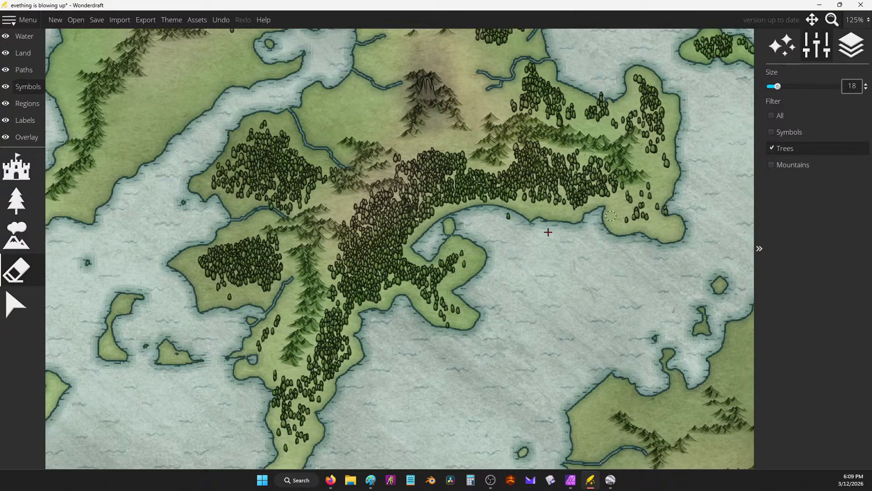
mouse_move(362, 321)
mouse_down()
mouse_move(330, 284)
mouse_move(355, 313)
mouse_move(360, 352)
mouse_up()
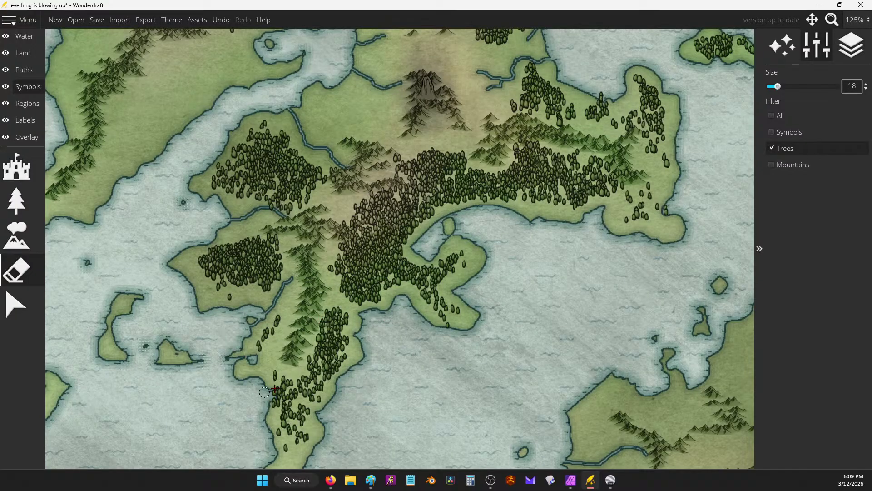
mouse_move(275, 388)
mouse_down()
mouse_move(269, 406)
mouse_move(272, 369)
mouse_up()
key(Left)
key(Up)
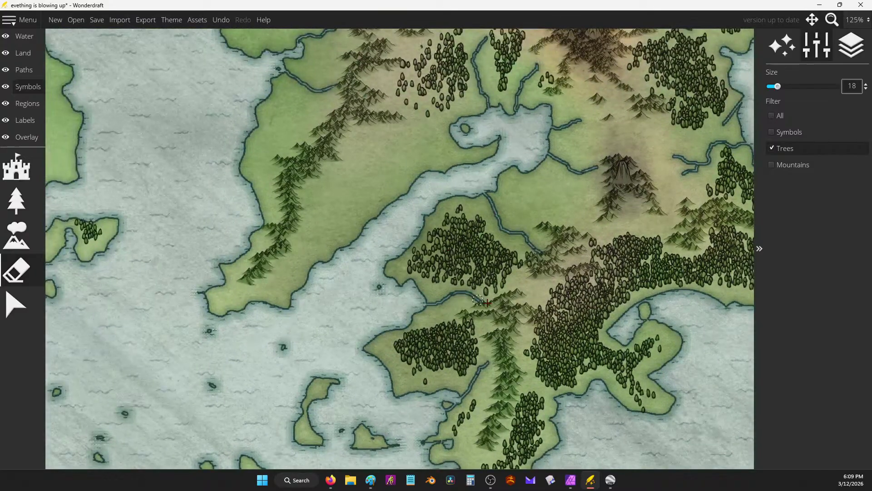
Fill the area between the western ridge and the inland lake with dense forest at symbol scale 45, extending trees around the lake's rivers.
scroll(468, 199, down, 4)
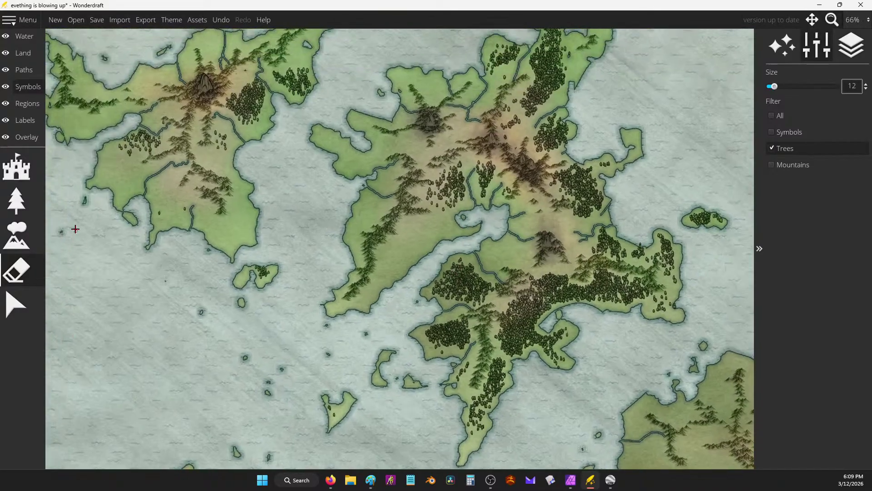
click(17, 200)
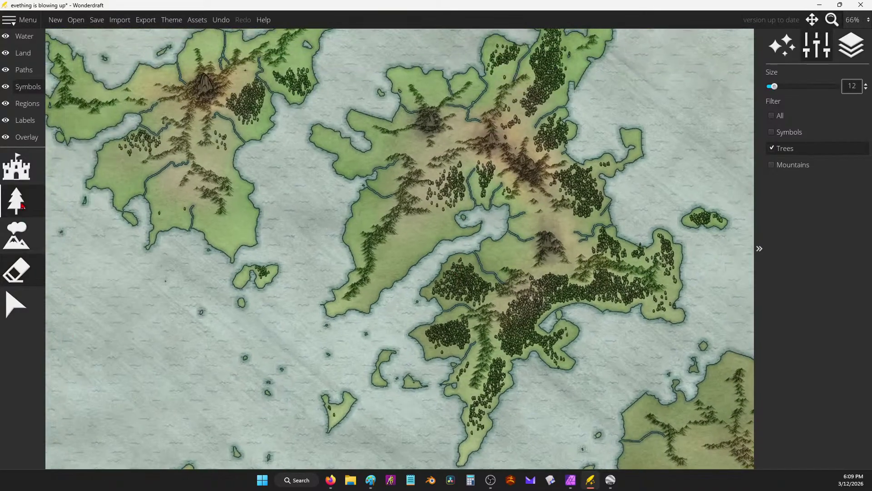
scroll(450, 218, up, 4)
drag(442, 259, 417, 275)
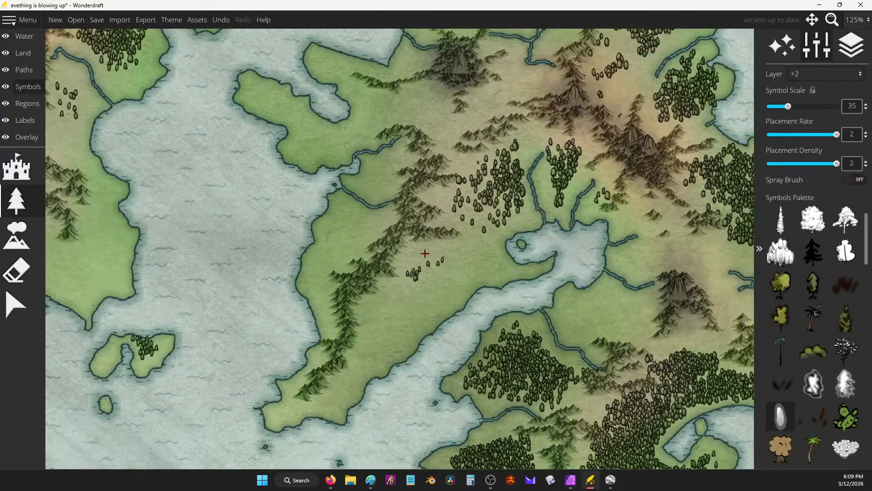
key(ctrl+z)
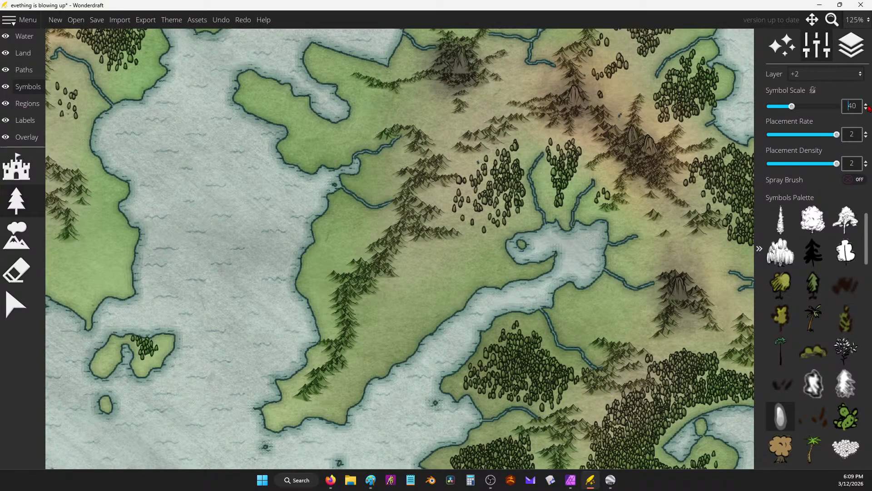
mouse_move(457, 248)
mouse_down()
mouse_move(414, 260)
mouse_move(435, 267)
mouse_move(468, 228)
mouse_move(450, 228)
mouse_move(460, 216)
mouse_move(445, 202)
mouse_move(452, 191)
mouse_move(469, 193)
mouse_move(435, 198)
mouse_move(436, 221)
mouse_move(459, 213)
mouse_move(446, 212)
mouse_move(470, 234)
mouse_move(426, 255)
mouse_move(424, 266)
mouse_move(443, 247)
mouse_move(453, 266)
mouse_move(497, 269)
mouse_move(449, 279)
mouse_move(454, 250)
mouse_move(472, 238)
mouse_move(465, 229)
mouse_move(483, 183)
mouse_move(471, 183)
mouse_move(469, 167)
mouse_move(473, 181)
mouse_move(488, 176)
mouse_move(487, 233)
mouse_move(485, 240)
mouse_move(477, 226)
mouse_move(480, 260)
mouse_move(472, 261)
mouse_move(486, 207)
mouse_move(522, 216)
mouse_move(492, 185)
mouse_up()
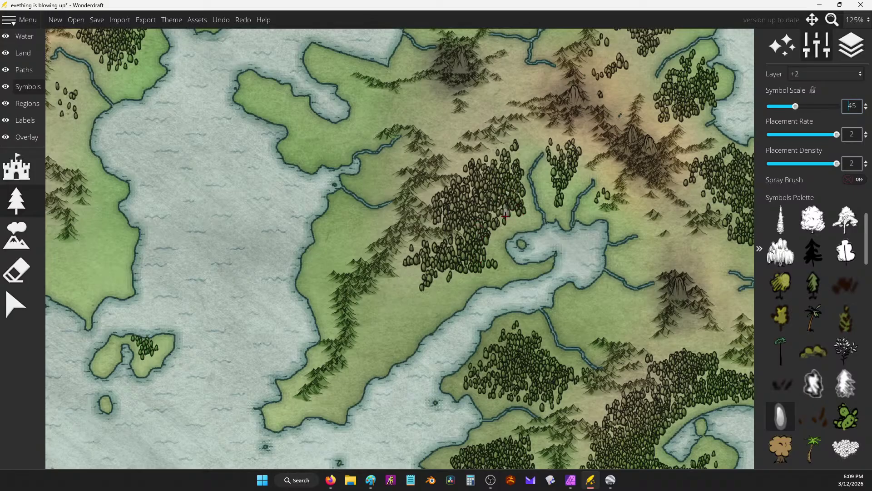
mouse_move(506, 215)
mouse_down()
mouse_move(503, 164)
mouse_move(535, 141)
mouse_move(504, 169)
mouse_move(458, 164)
mouse_move(472, 166)
mouse_move(470, 189)
mouse_move(499, 162)
mouse_up()
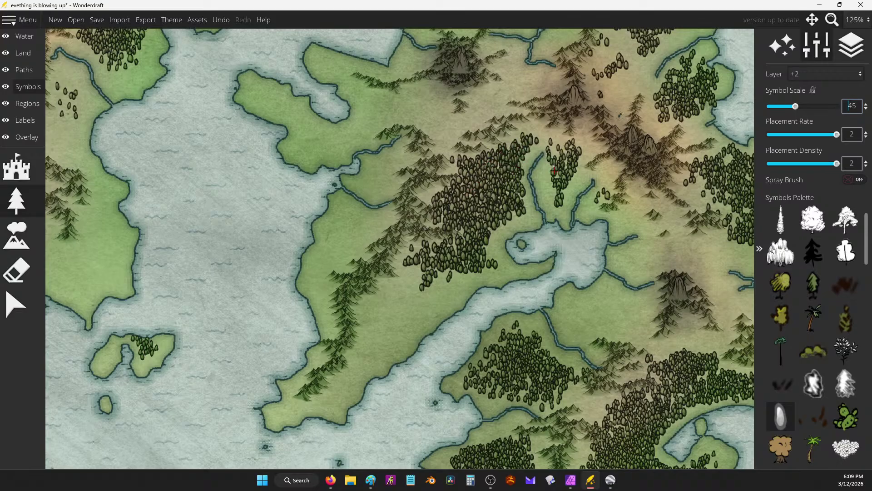
mouse_move(553, 186)
mouse_down()
mouse_move(554, 150)
mouse_move(536, 146)
mouse_move(549, 144)
mouse_move(536, 133)
mouse_move(562, 151)
mouse_move(584, 149)
mouse_move(579, 178)
mouse_move(563, 158)
mouse_move(575, 157)
mouse_move(576, 179)
mouse_move(605, 181)
mouse_move(593, 208)
mouse_move(597, 201)
mouse_move(626, 227)
mouse_move(633, 209)
mouse_move(631, 224)
mouse_move(649, 239)
mouse_move(623, 233)
mouse_move(635, 215)
mouse_up()
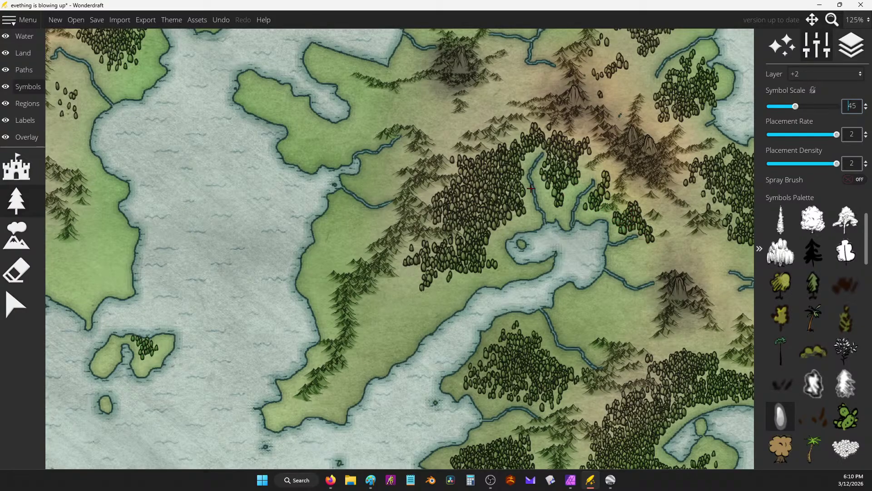
Paint a forest on the headland north of the dark volcano and thicken the grove on the rounded headland to its east.
scroll(530, 188, down, 3)
scroll(489, 146, up, 1)
scroll(550, 99, up, 3)
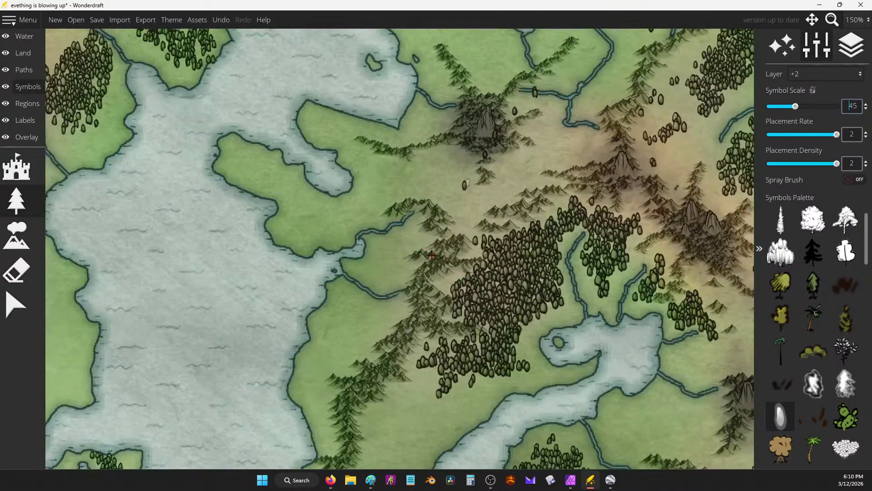
drag(528, 126, 492, 303)
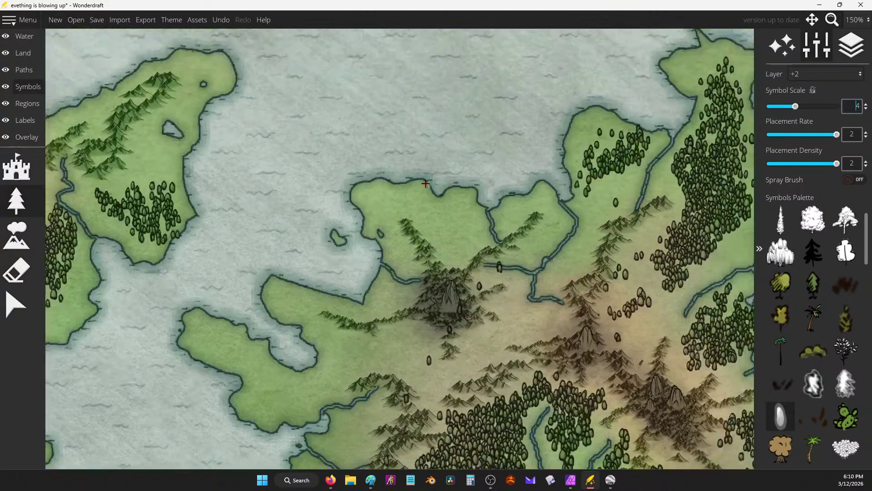
mouse_move(424, 214)
mouse_down()
mouse_move(452, 260)
mouse_move(469, 241)
mouse_move(459, 239)
mouse_move(457, 209)
mouse_move(394, 204)
mouse_move(448, 216)
mouse_move(416, 215)
mouse_move(448, 248)
mouse_move(452, 216)
mouse_move(428, 220)
mouse_move(461, 245)
mouse_move(459, 260)
mouse_move(475, 245)
mouse_move(454, 254)
mouse_up()
mouse_move(620, 156)
mouse_down()
mouse_move(584, 171)
mouse_move(619, 141)
mouse_move(604, 128)
mouse_move(589, 131)
mouse_move(597, 150)
mouse_move(634, 149)
mouse_move(614, 198)
mouse_move(589, 182)
mouse_move(586, 164)
mouse_move(599, 174)
mouse_move(613, 160)
mouse_move(629, 185)
mouse_move(644, 176)
mouse_move(694, 181)
mouse_move(708, 136)
mouse_move(714, 157)
mouse_move(711, 147)
mouse_move(664, 183)
mouse_move(670, 172)
mouse_move(680, 187)
mouse_move(685, 226)
mouse_move(645, 256)
mouse_move(664, 247)
mouse_move(653, 241)
mouse_move(679, 221)
mouse_move(712, 246)
mouse_move(688, 264)
mouse_move(661, 243)
mouse_up()
scroll(661, 243, down, 3)
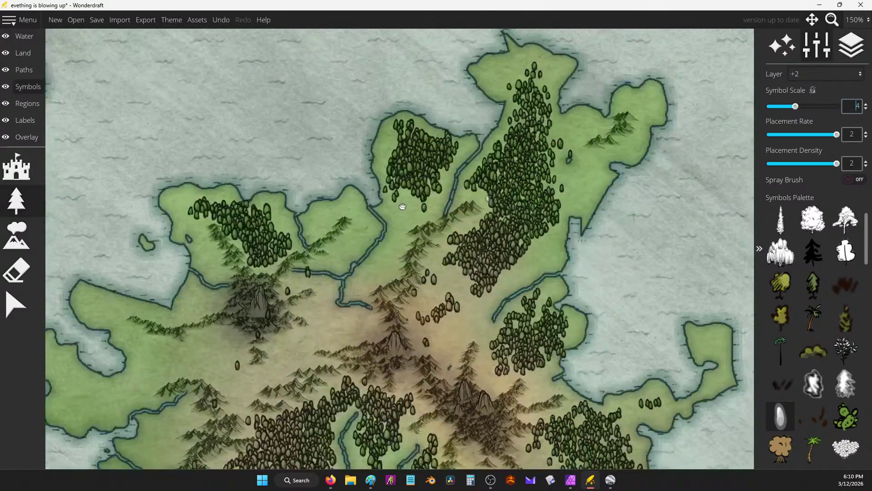
Paint a small grove along the hills just south of the tent-shaped peak near the western bay.
scroll(374, 157, down, 2)
drag(527, 224, 376, 166)
scroll(422, 292, up, 3)
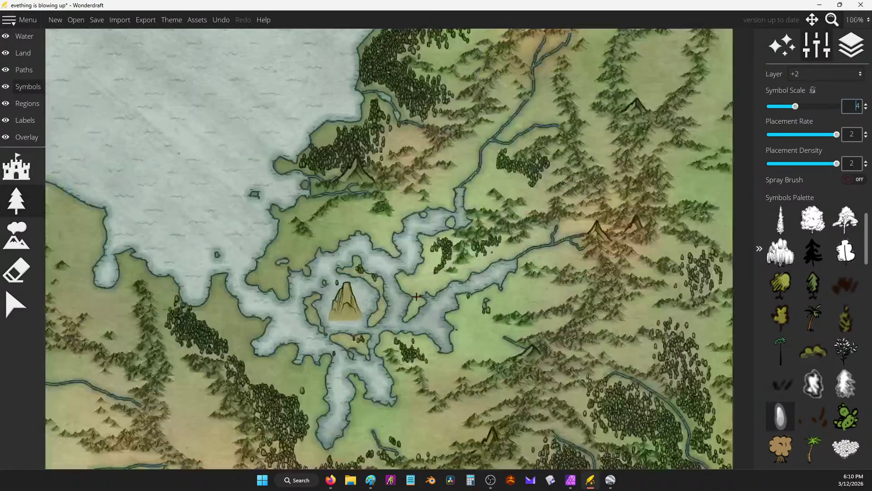
drag(364, 267, 467, 204)
scroll(310, 309, up, 3)
mouse_move(347, 270)
mouse_down()
mouse_move(359, 246)
mouse_move(379, 231)
mouse_move(359, 247)
mouse_move(338, 235)
mouse_move(319, 238)
mouse_move(329, 273)
mouse_move(261, 263)
mouse_move(245, 217)
mouse_move(247, 185)
mouse_move(286, 208)
mouse_move(318, 203)
mouse_move(336, 174)
mouse_move(311, 207)
mouse_move(335, 245)
mouse_move(324, 214)
mouse_move(309, 209)
mouse_move(318, 198)
mouse_move(347, 205)
mouse_move(327, 211)
mouse_move(336, 226)
mouse_move(346, 224)
mouse_move(345, 248)
mouse_move(371, 291)
mouse_move(392, 300)
mouse_move(424, 296)
mouse_move(367, 293)
mouse_move(351, 304)
mouse_move(354, 314)
mouse_move(371, 307)
mouse_move(384, 337)
mouse_move(388, 311)
mouse_move(406, 323)
mouse_move(420, 315)
mouse_move(418, 325)
mouse_move(460, 345)
mouse_move(486, 314)
mouse_move(472, 336)
mouse_move(451, 334)
mouse_move(488, 346)
mouse_up()
scroll(528, 245, down, 4)
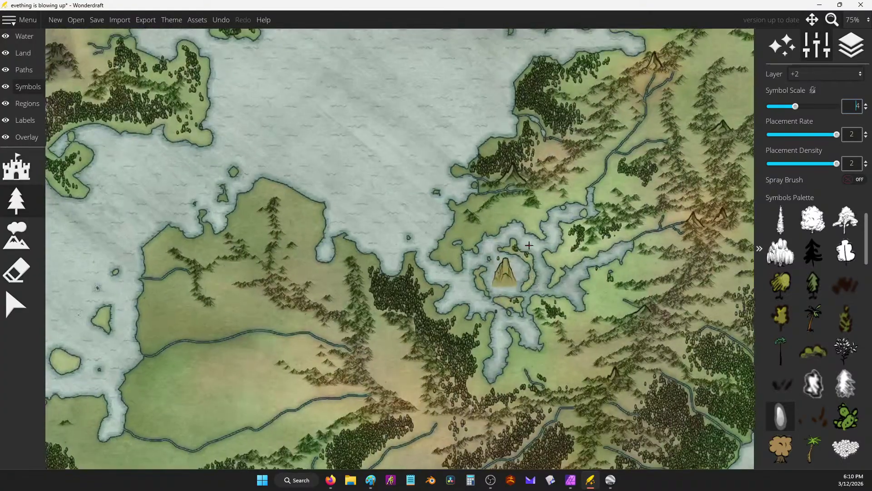
scroll(524, 224, up, 2)
mouse_move(513, 212)
mouse_down()
mouse_move(489, 200)
mouse_move(518, 187)
mouse_move(485, 196)
mouse_up()
mouse_move(475, 145)
mouse_down()
mouse_move(528, 114)
mouse_move(518, 124)
mouse_move(533, 124)
mouse_move(535, 83)
mouse_move(526, 101)
mouse_move(576, 103)
mouse_move(552, 104)
mouse_up()
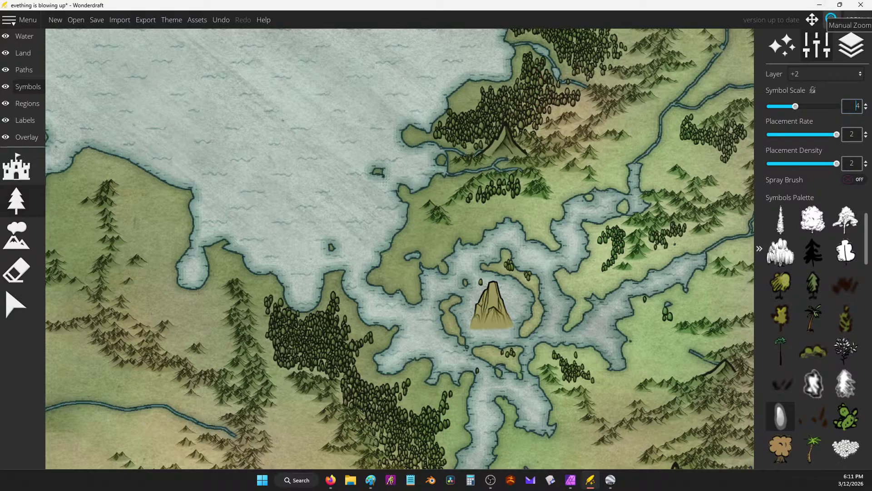
key(alt+Tab)
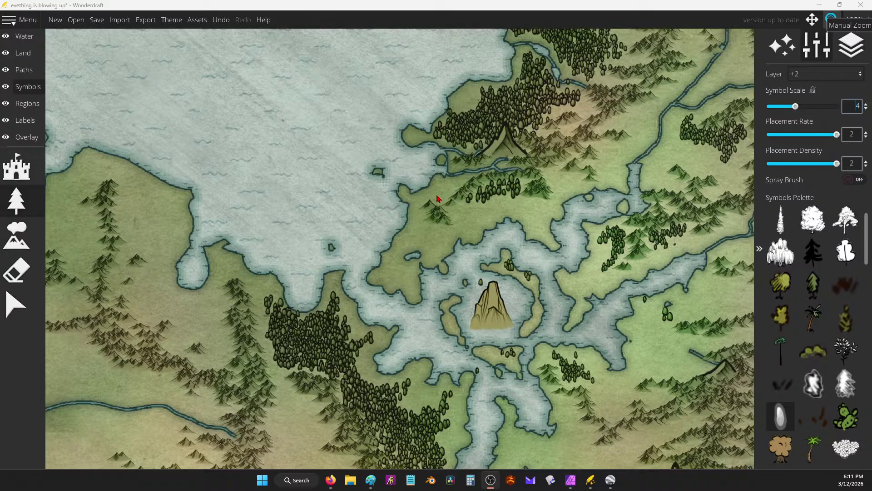
key(alt+Tab)
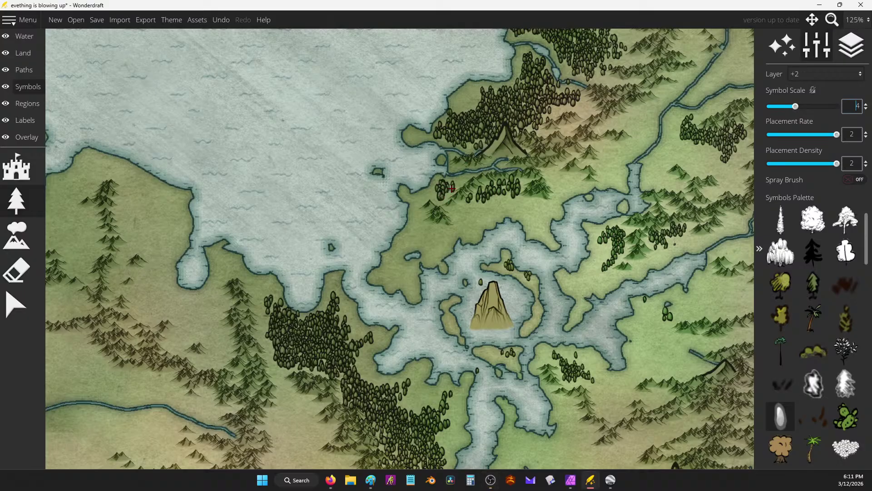
Thicken the grove below the river's eastern branch and extend it southward with trees at symbol scale 25.
scroll(505, 155, up, 4)
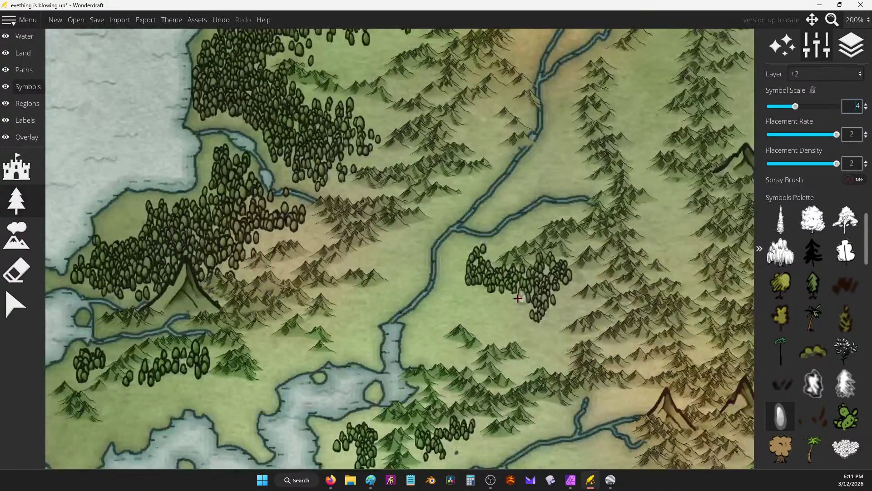
mouse_move(512, 297)
mouse_down()
mouse_move(530, 316)
mouse_move(551, 302)
mouse_up()
drag(769, 106, 789, 108)
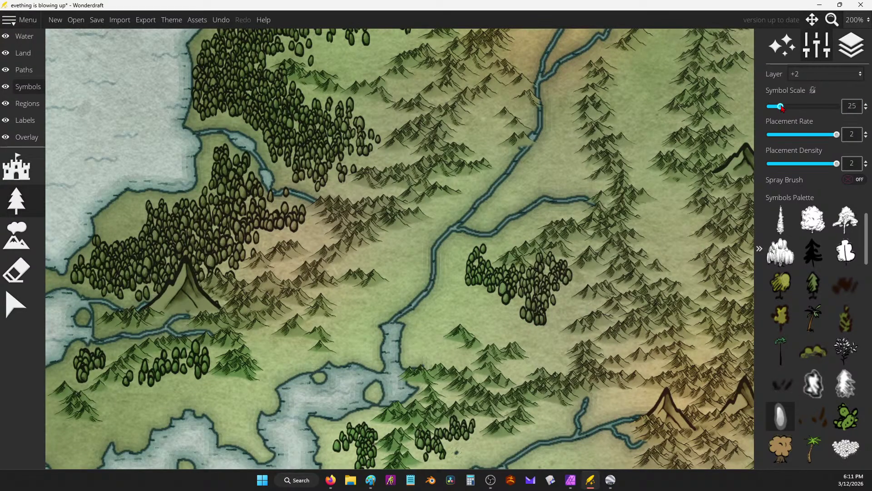
mouse_move(552, 300)
mouse_down()
mouse_move(545, 326)
mouse_move(529, 319)
mouse_move(524, 302)
mouse_move(482, 312)
mouse_move(479, 294)
mouse_up()
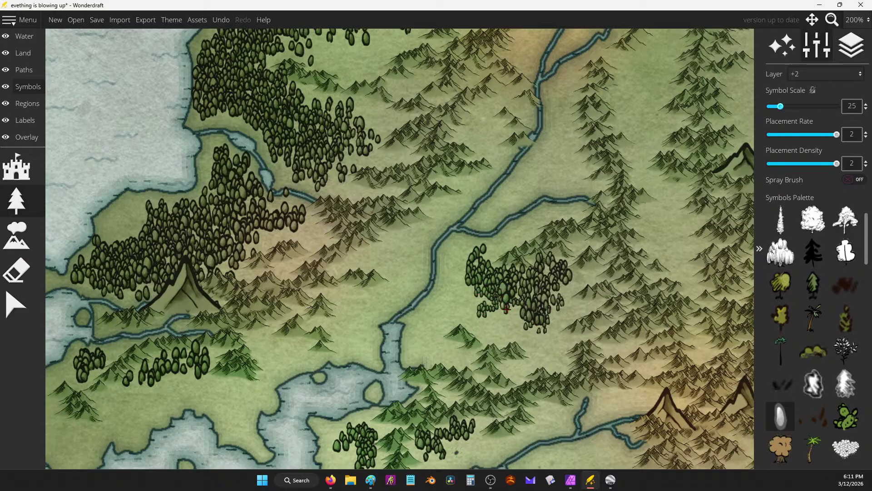
mouse_move(539, 333)
mouse_down()
mouse_move(551, 348)
mouse_move(555, 305)
mouse_up()
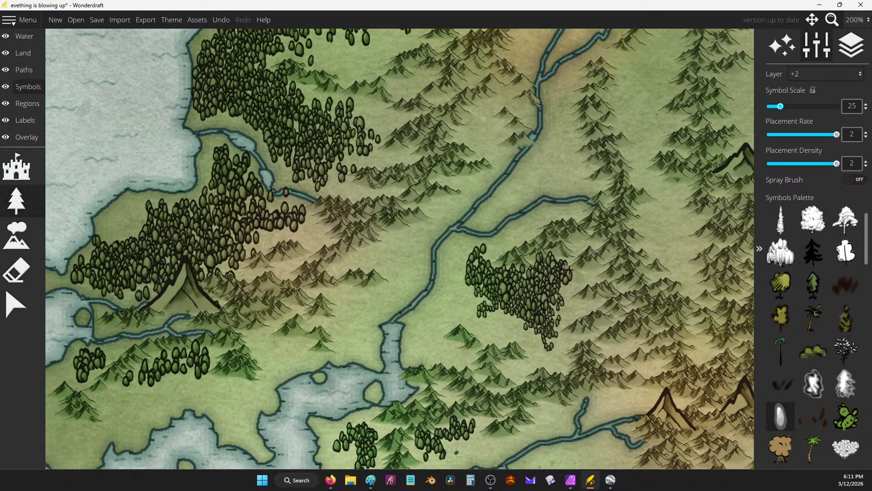
mouse_move(579, 279)
mouse_down()
mouse_move(553, 304)
mouse_move(561, 313)
mouse_move(579, 307)
mouse_move(567, 296)
mouse_move(572, 307)
mouse_move(554, 325)
mouse_move(570, 323)
mouse_move(557, 345)
mouse_move(483, 289)
mouse_up()
drag(483, 256, 483, 259)
Enable the Spray Brush and densely fill the forest along the southern shore of the narrow inlet.
drag(356, 182, 525, 236)
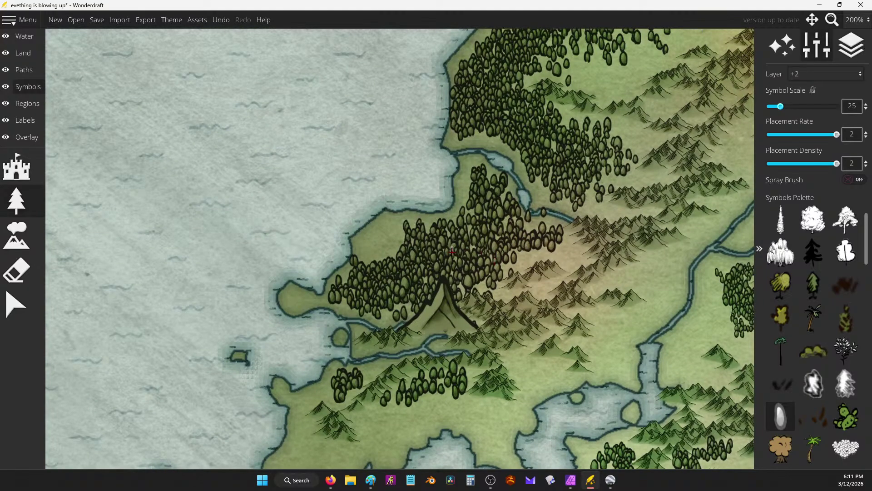
drag(526, 224, 535, 227)
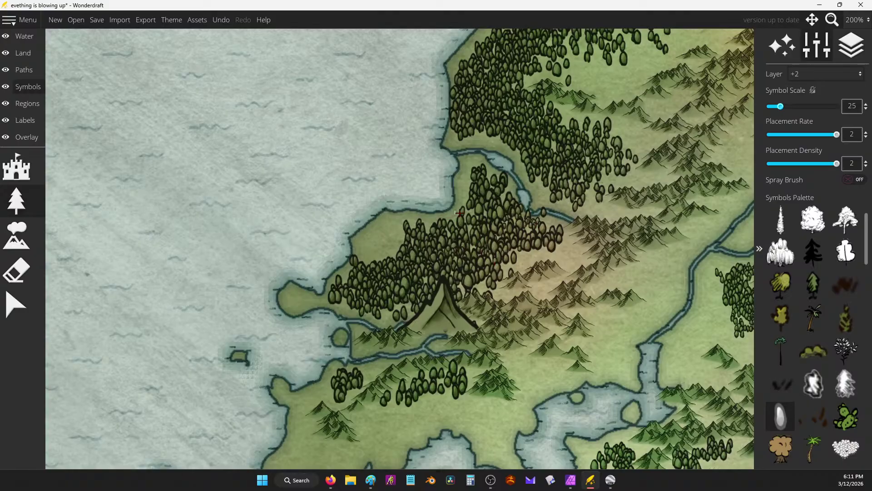
scroll(460, 213, down, 1)
click(501, 168)
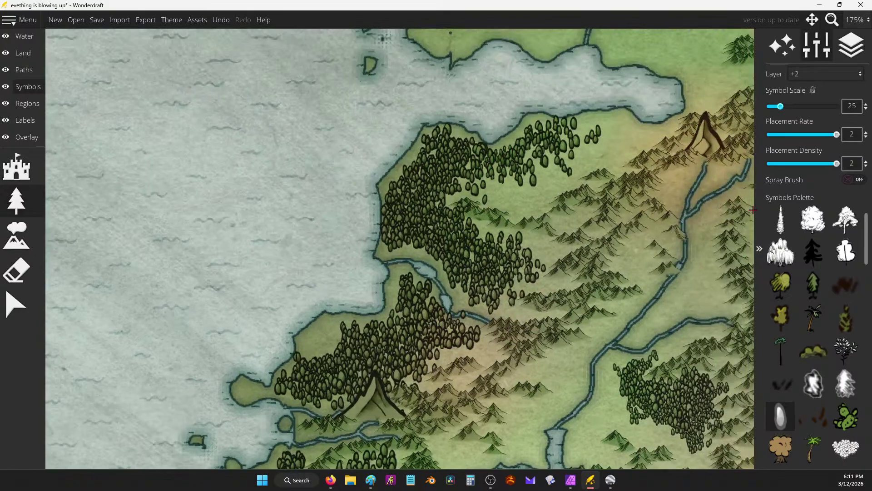
click(860, 180)
mouse_move(547, 172)
mouse_down()
mouse_move(495, 181)
mouse_move(570, 141)
mouse_move(561, 148)
mouse_up()
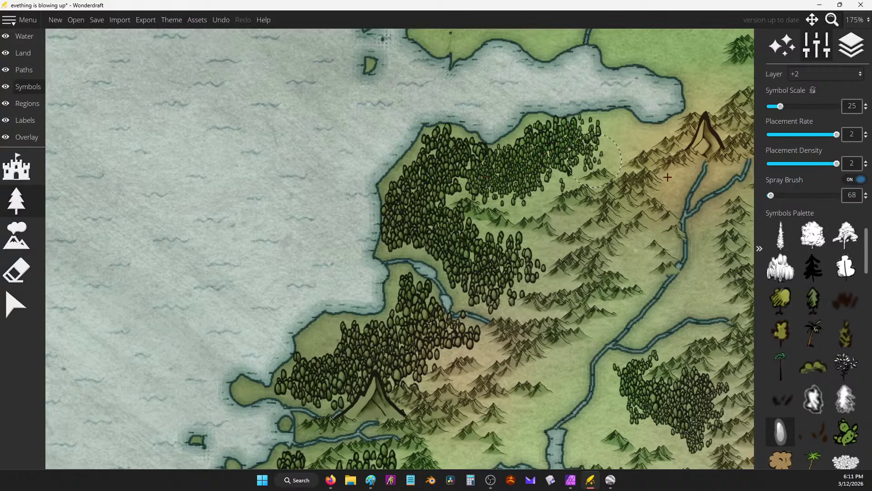
Spray a dense forest between the river and the mountains at the inlet's northeastern end, extending it south around the inlet's tip.
click(860, 180)
key(Up)
key(Right)
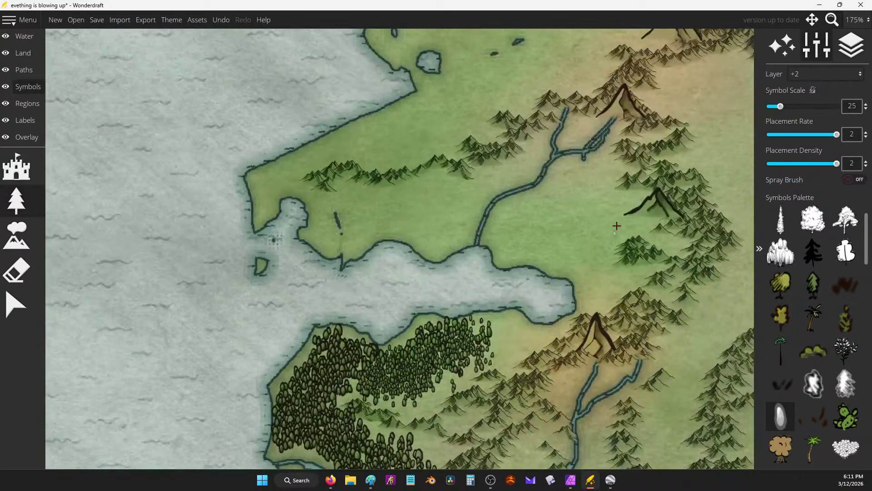
key(ctrl+z)
click(856, 180)
mouse_move(579, 175)
mouse_down()
mouse_move(572, 200)
mouse_move(536, 223)
mouse_move(550, 223)
mouse_move(545, 218)
mouse_move(570, 206)
mouse_move(577, 186)
mouse_move(590, 196)
mouse_move(586, 218)
mouse_move(599, 223)
mouse_up()
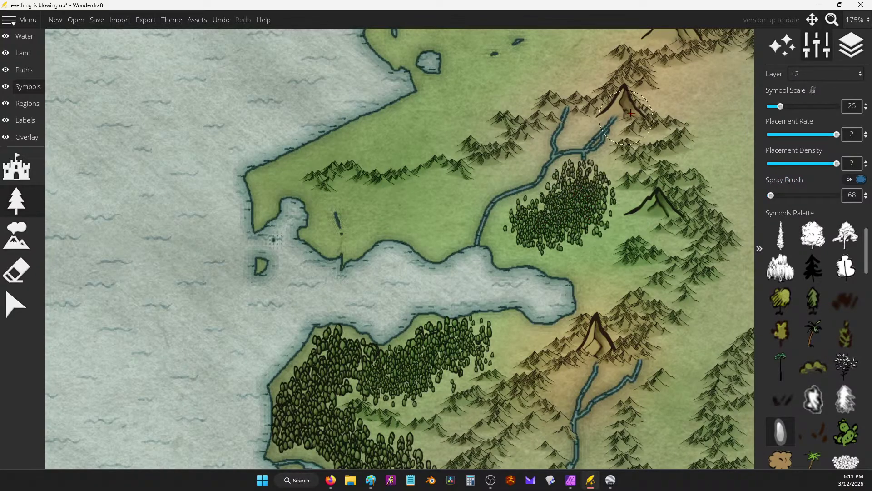
scroll(636, 113, up, 3)
mouse_move(518, 345)
mouse_down()
mouse_move(549, 359)
mouse_move(549, 325)
mouse_move(486, 341)
mouse_move(507, 276)
mouse_move(556, 245)
mouse_move(581, 296)
mouse_move(595, 300)
mouse_move(561, 326)
mouse_up()
mouse_move(564, 419)
mouse_down()
mouse_move(536, 422)
mouse_move(541, 377)
mouse_move(518, 381)
mouse_up()
Lower the land at the river fork north of the new forest to carve a small lake.
click(19, 269)
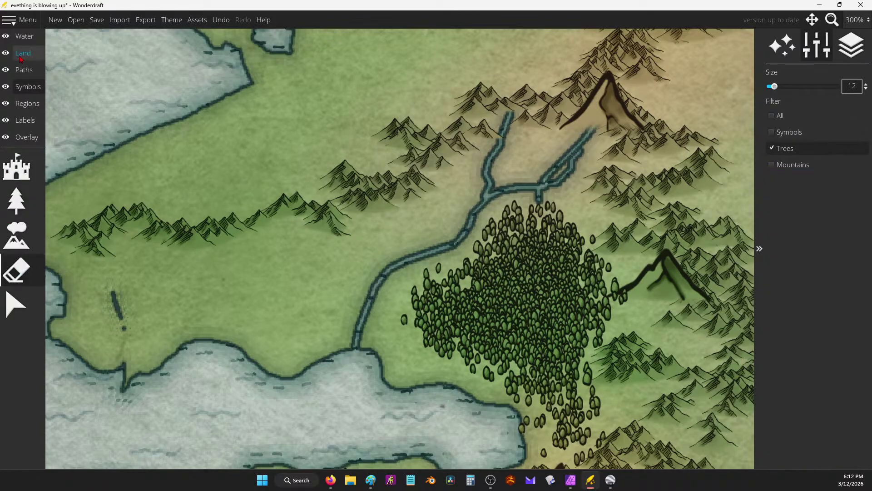
click(22, 52)
click(24, 302)
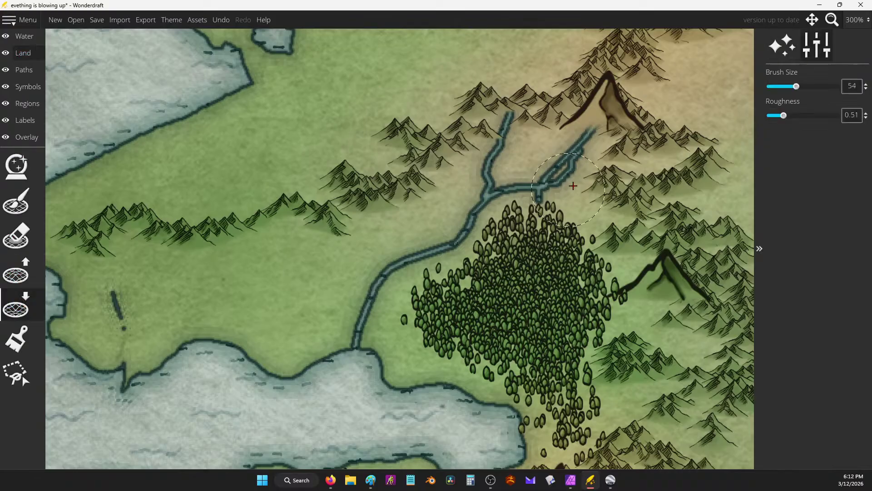
mouse_move(600, 134)
mouse_down()
mouse_move(568, 191)
mouse_move(555, 183)
mouse_move(457, 195)
mouse_up()
Lower land along the northern coast to trim the headland's rounded tip and cut small inlets into the northeastern shore.
scroll(540, 177, down, 3)
scroll(540, 177, down, 5)
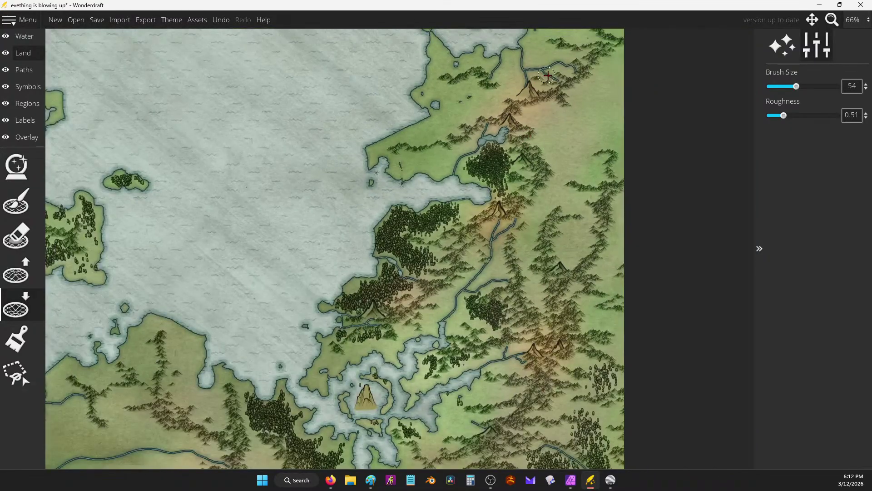
scroll(547, 75, up, 5)
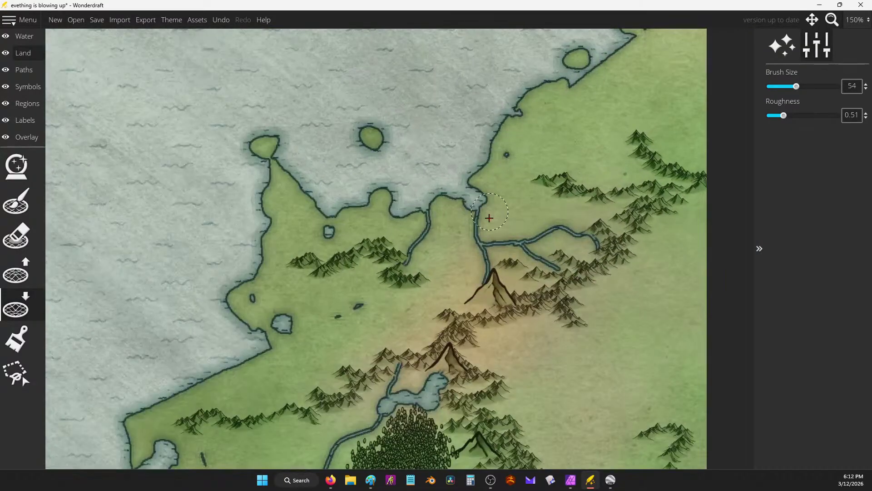
mouse_move(263, 130)
mouse_down()
mouse_move(265, 207)
mouse_move(525, 118)
mouse_move(531, 76)
mouse_move(596, 71)
mouse_move(612, 60)
mouse_up()
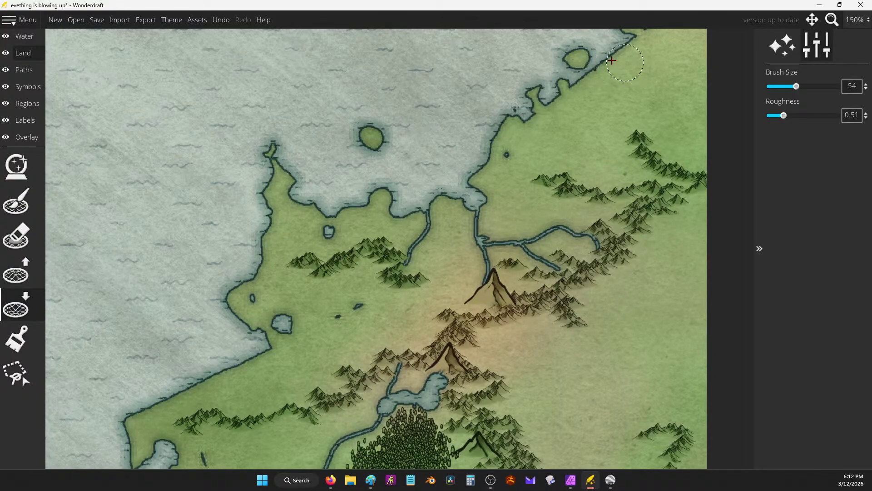
Carve a narrow cove into the inlet's northern shore and widen the river mouth there with a lowering brush of size 70.
scroll(500, 100, down, 3)
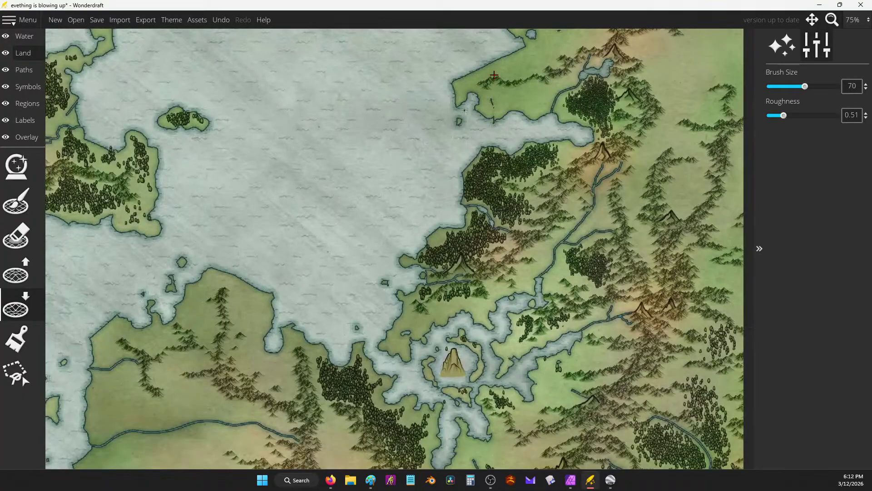
scroll(494, 75, up, 4)
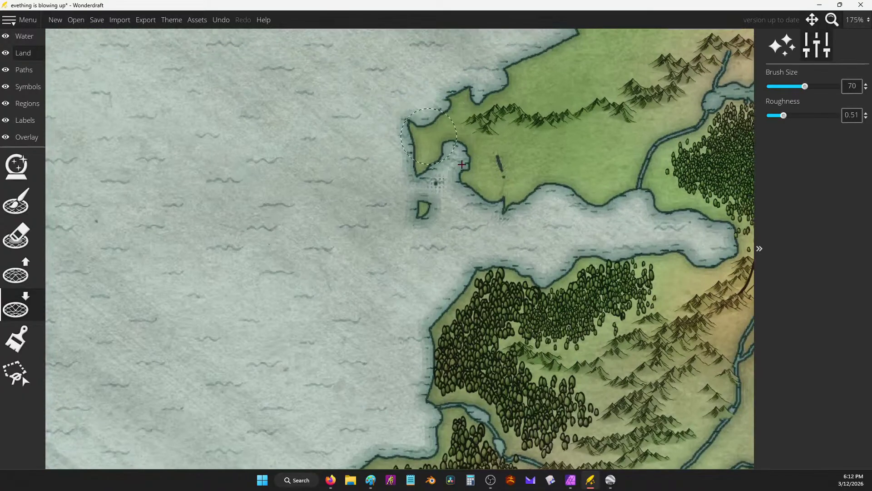
mouse_move(490, 199)
mouse_down()
mouse_move(505, 173)
mouse_move(531, 241)
mouse_move(508, 183)
mouse_move(510, 207)
mouse_move(496, 153)
mouse_up()
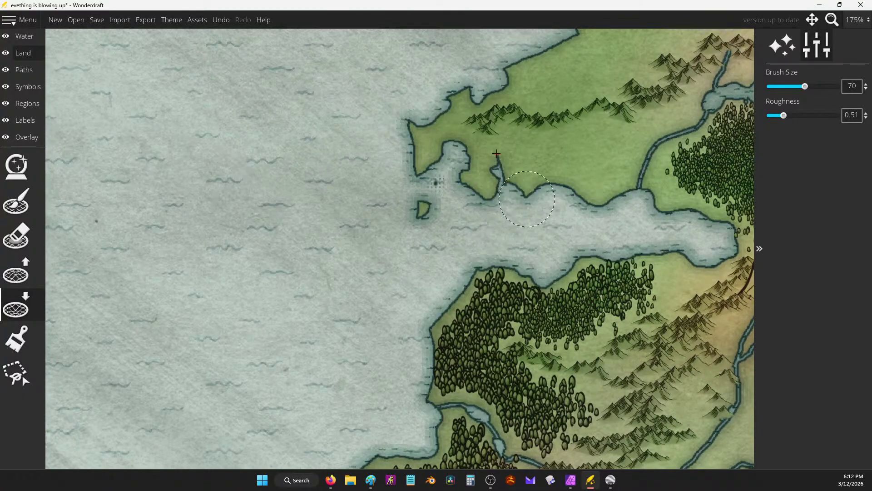
key(d)
key(s)
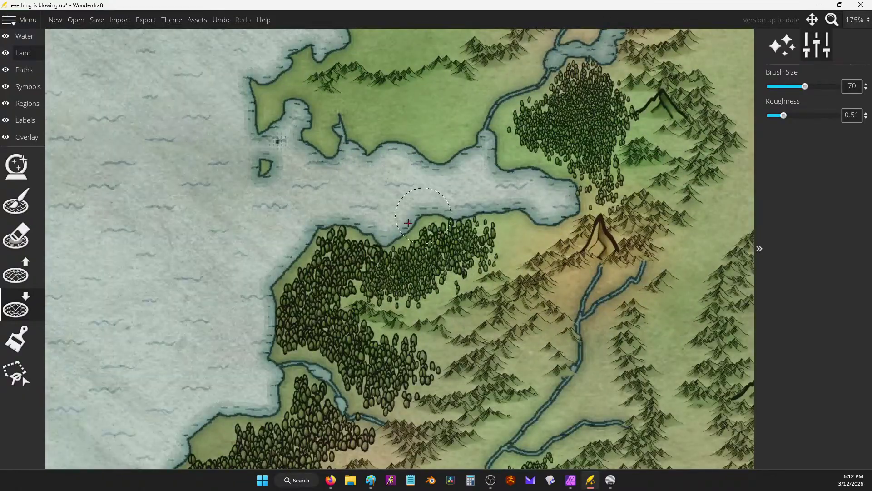
Widen the long river's mouth on the western coast, opposite the offshore islands, by lowering the land around it.
scroll(408, 223, down, 3)
key(a)
key(s)
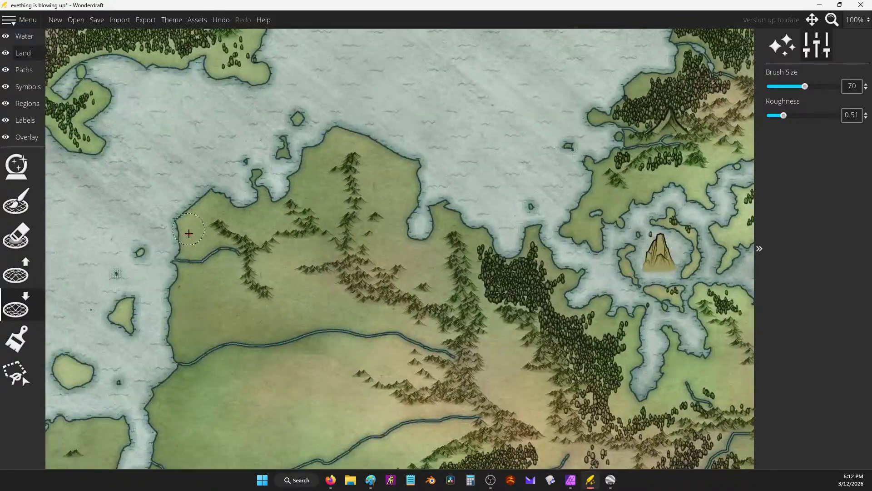
mouse_move(188, 233)
mouse_down()
mouse_move(185, 259)
mouse_move(155, 254)
mouse_up()
scroll(149, 279, up, 3)
key(d)
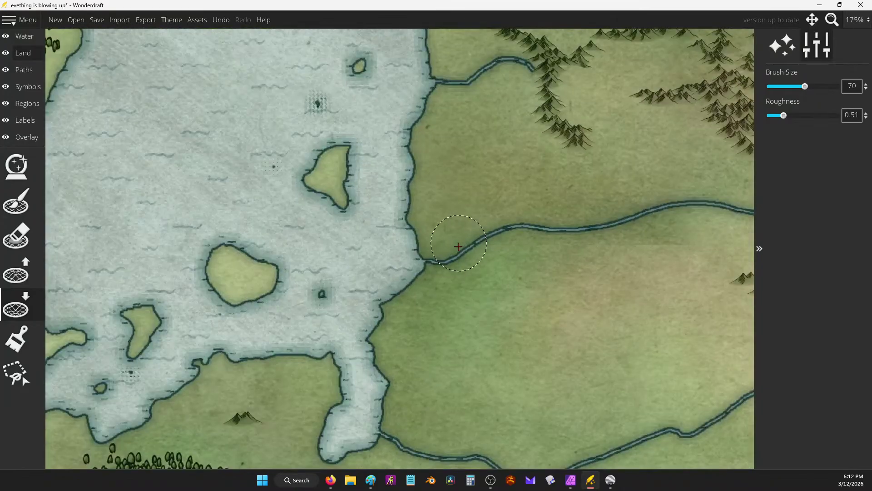
drag(455, 236, 429, 268)
key(a)
key(s)
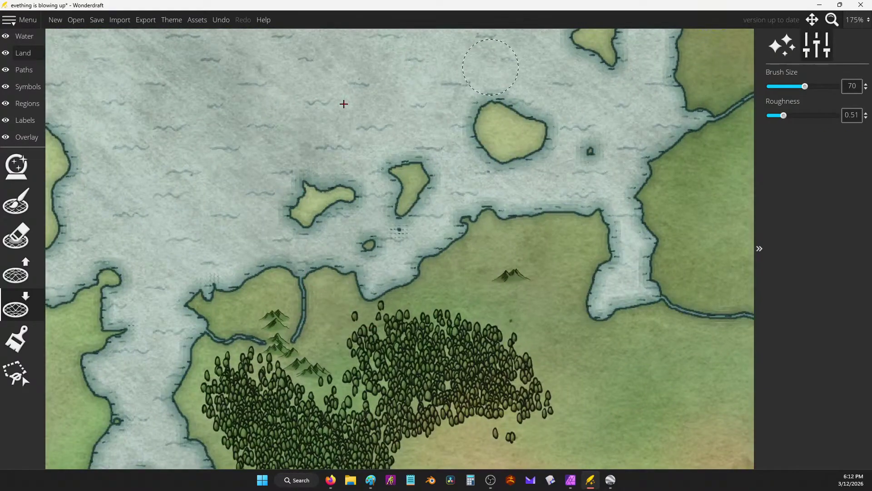
Spray scale-25 trees across the northern part of the large forest south of the small islands, extending its edge toward the coast.
click(27, 87)
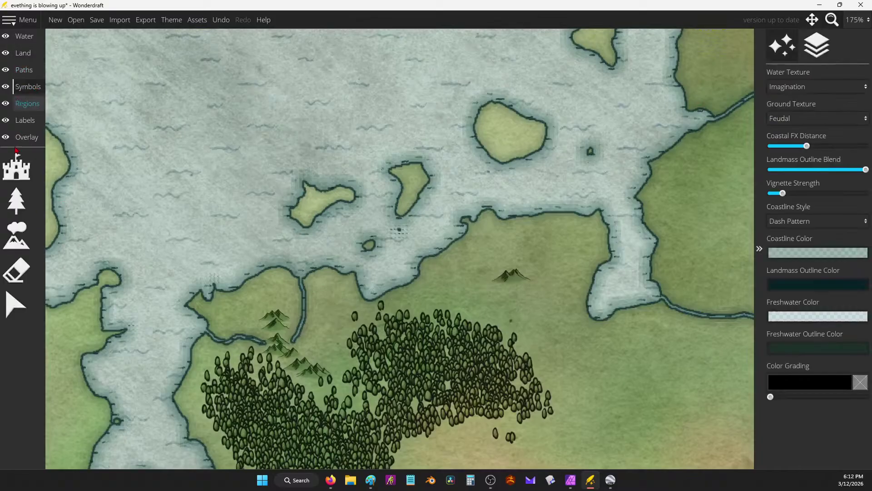
click(16, 200)
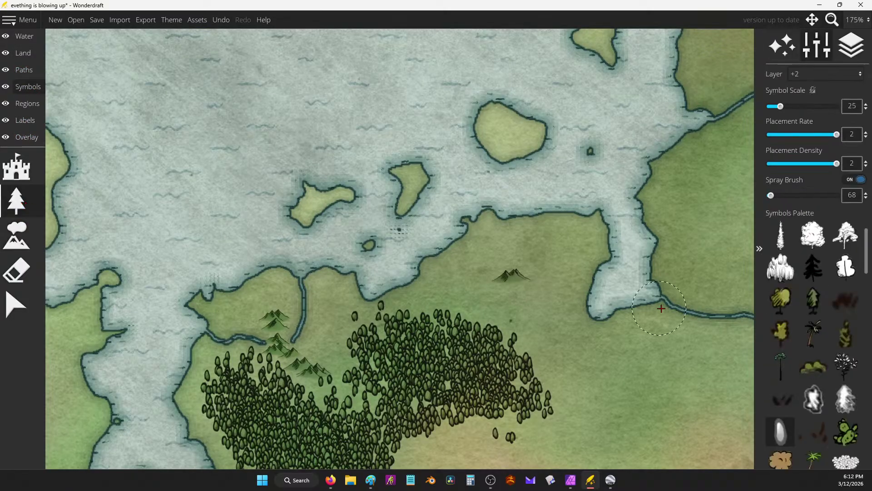
mouse_move(507, 333)
mouse_down()
mouse_move(518, 322)
mouse_move(481, 327)
mouse_move(354, 395)
mouse_move(456, 402)
mouse_move(436, 382)
mouse_move(374, 413)
mouse_move(346, 318)
mouse_move(427, 344)
mouse_move(477, 297)
mouse_up()
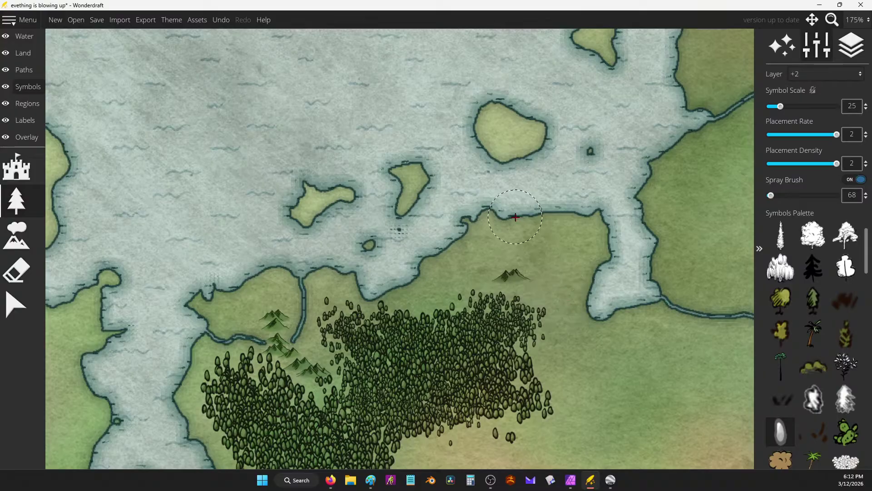
Fill the large forest's center and western arm with dense trees, spreading them along its inner eastern edge and around the small hills.
scroll(515, 217, down, 3)
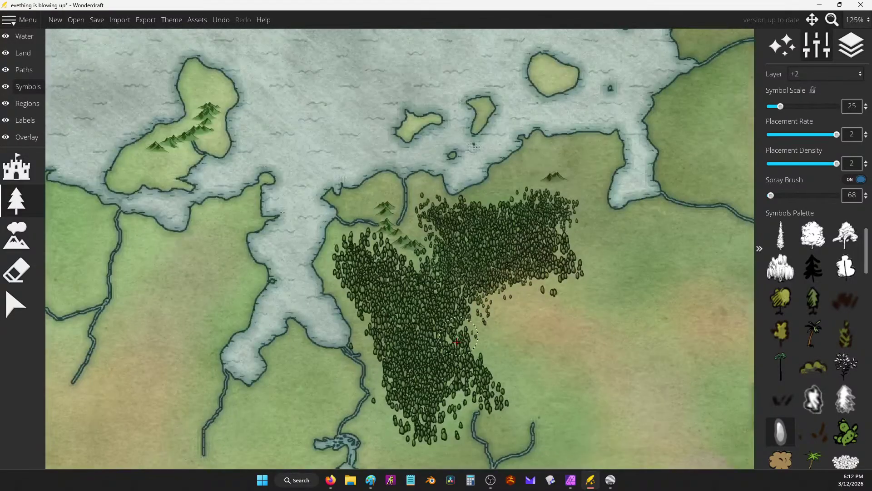
mouse_move(457, 341)
mouse_down()
mouse_move(467, 327)
mouse_move(436, 338)
mouse_up()
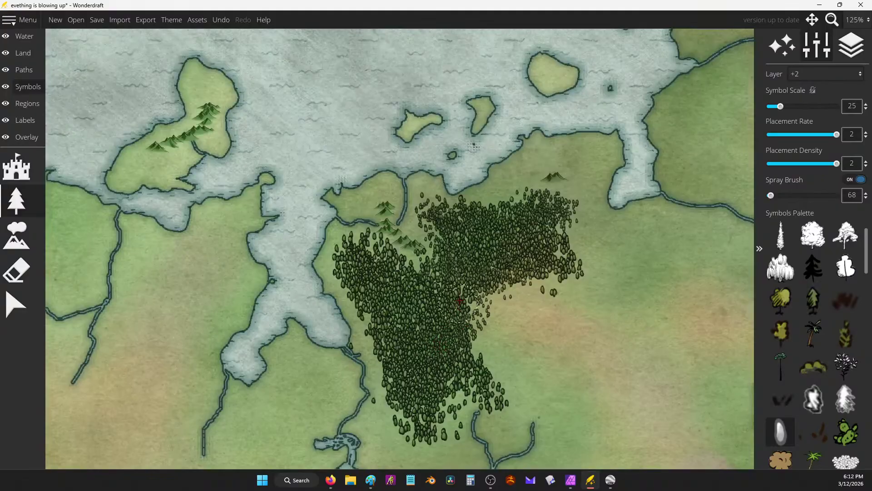
mouse_move(468, 295)
mouse_down()
mouse_move(484, 310)
mouse_move(488, 298)
mouse_move(477, 301)
mouse_move(475, 355)
mouse_move(472, 324)
mouse_up()
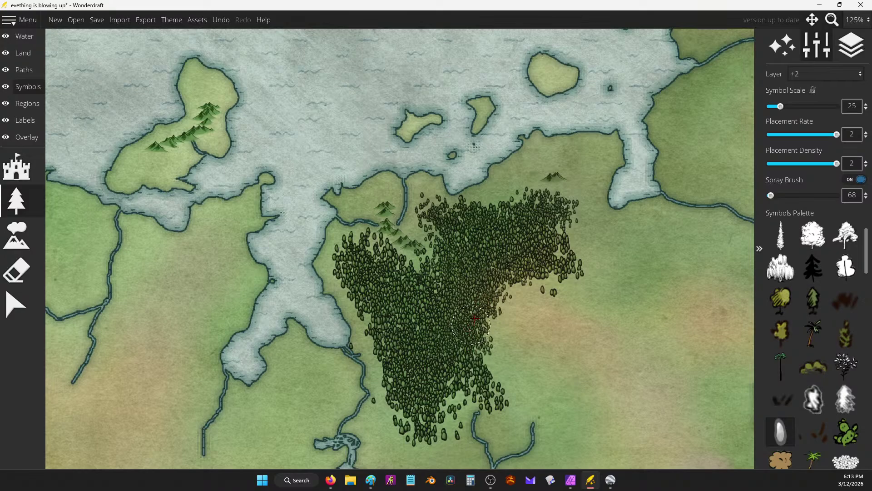
drag(375, 323, 415, 323)
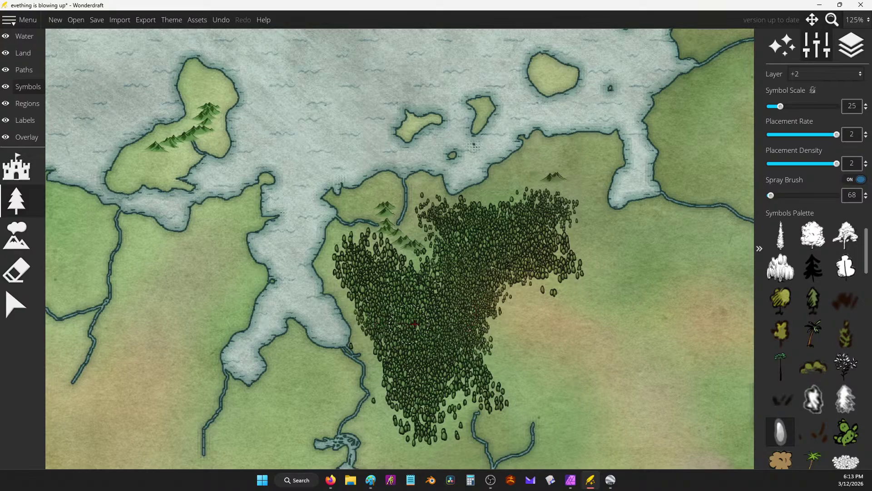
mouse_move(423, 279)
mouse_down()
mouse_move(367, 253)
mouse_move(341, 257)
mouse_move(355, 248)
mouse_move(415, 278)
mouse_move(431, 275)
mouse_move(423, 270)
mouse_move(412, 266)
mouse_move(403, 278)
mouse_move(434, 291)
mouse_move(444, 269)
mouse_move(434, 228)
mouse_up()
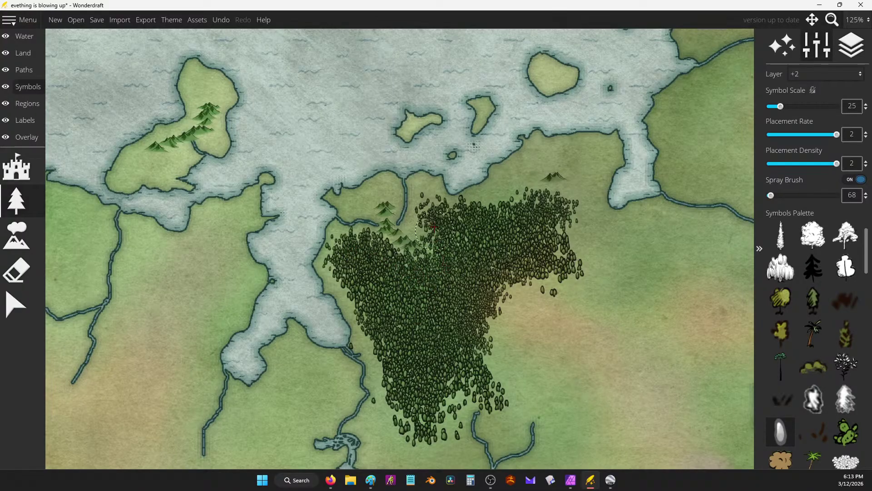
Extend the large forest's inner eastern edge and fill its southern end with dense trees toward the river and small lake.
drag(493, 221, 513, 219)
drag(485, 312, 515, 221)
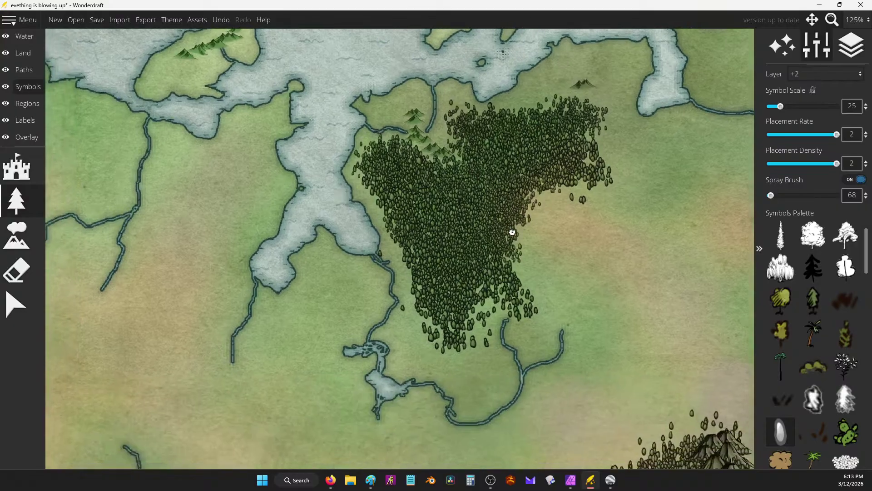
mouse_move(450, 320)
mouse_down()
mouse_move(426, 336)
mouse_move(418, 258)
mouse_move(415, 338)
mouse_move(415, 309)
mouse_move(421, 329)
mouse_move(462, 355)
mouse_move(461, 333)
mouse_move(444, 328)
mouse_move(450, 347)
mouse_move(447, 312)
mouse_move(458, 330)
mouse_move(487, 290)
mouse_move(474, 323)
mouse_up()
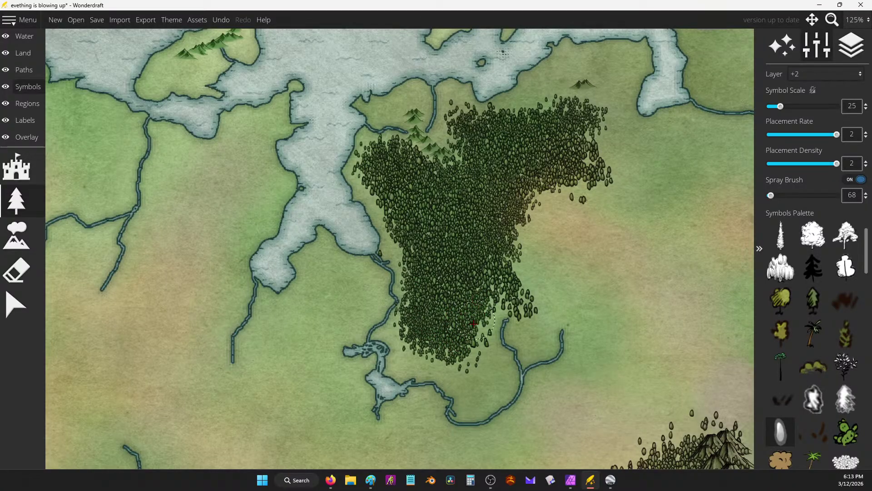
mouse_move(510, 260)
mouse_down()
mouse_move(515, 221)
mouse_move(506, 227)
mouse_move(519, 242)
mouse_move(532, 234)
mouse_move(515, 247)
mouse_move(516, 267)
mouse_up()
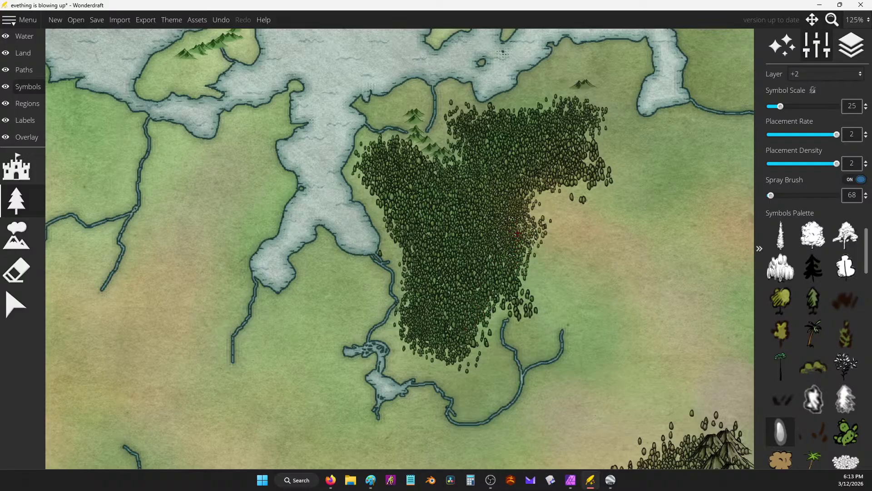
Erase the large volcanoes standing in the strait among the southern islands, using a size-12 eraser limited to mountains.
scroll(480, 221, up, 4)
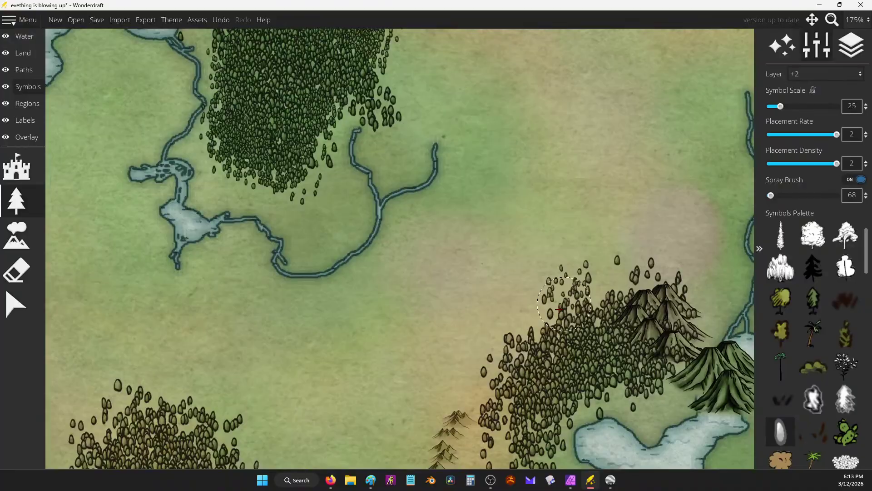
mouse_move(558, 309)
mouse_down()
mouse_move(468, 366)
mouse_move(499, 366)
mouse_move(511, 405)
mouse_move(544, 315)
mouse_move(527, 311)
mouse_move(466, 369)
mouse_move(456, 367)
mouse_move(509, 405)
mouse_move(580, 317)
mouse_move(579, 284)
mouse_move(624, 276)
mouse_move(562, 304)
mouse_move(572, 327)
mouse_move(558, 363)
mouse_move(610, 391)
mouse_move(582, 385)
mouse_move(548, 399)
mouse_move(508, 394)
mouse_move(459, 364)
mouse_move(430, 389)
mouse_move(467, 391)
mouse_move(454, 355)
mouse_move(496, 330)
mouse_move(492, 320)
mouse_move(491, 332)
mouse_move(477, 326)
mouse_move(450, 350)
mouse_up()
scroll(476, 208, down, 8)
drag(473, 304, 639, 303)
scroll(639, 304, up, 5)
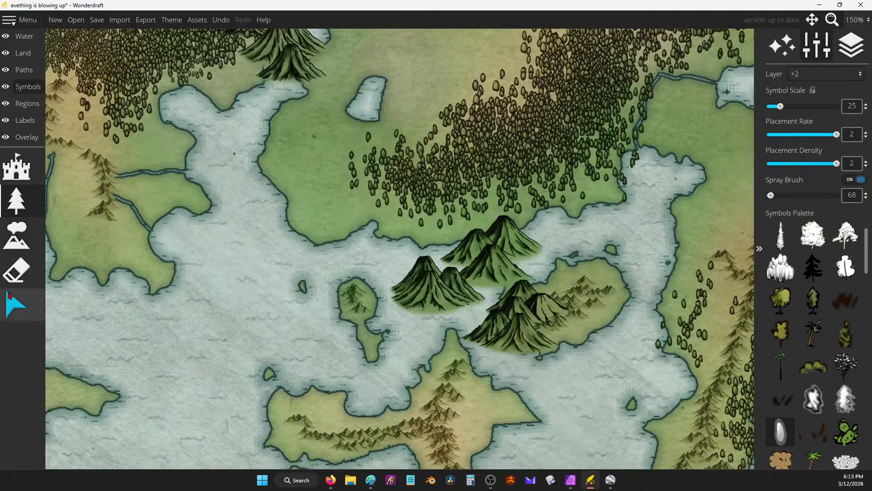
click(16, 272)
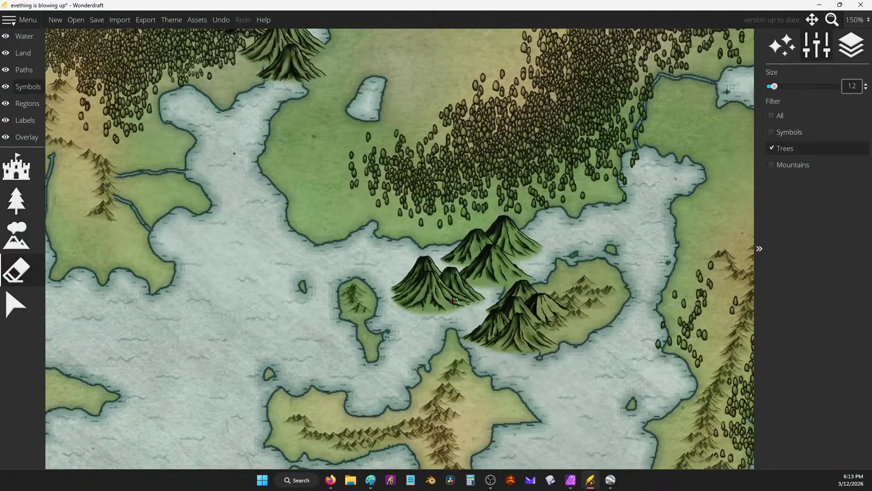
click(771, 162)
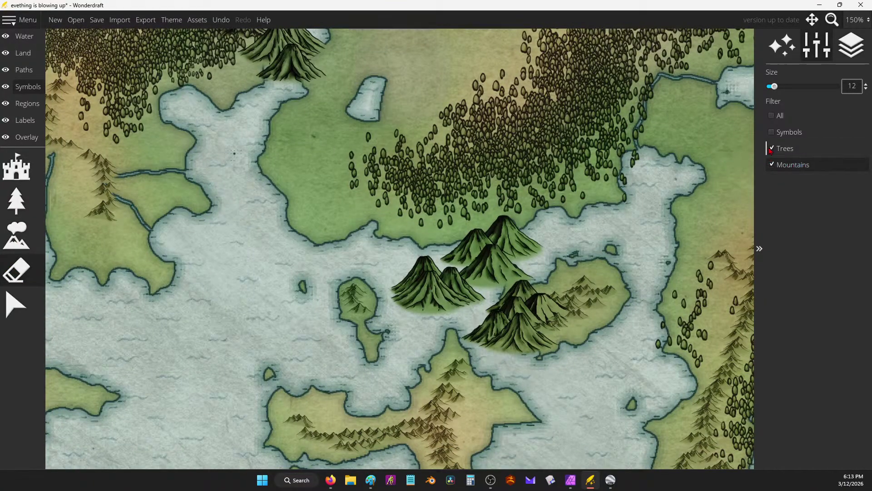
mouse_move(449, 286)
mouse_down()
mouse_move(513, 259)
mouse_move(487, 277)
mouse_move(485, 237)
mouse_move(517, 323)
mouse_move(507, 336)
mouse_up()
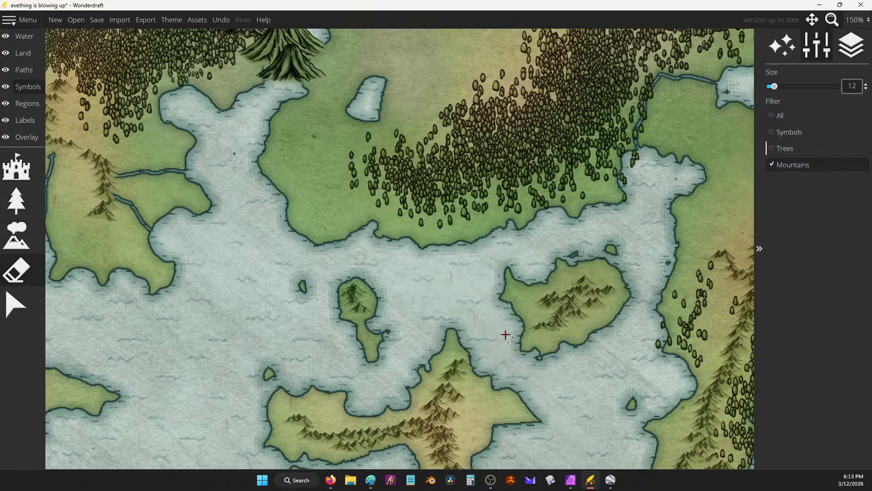
Limit the eraser to trees and clear the trees overlapping the small river and the large mountains near the inlet's head.
click(772, 148)
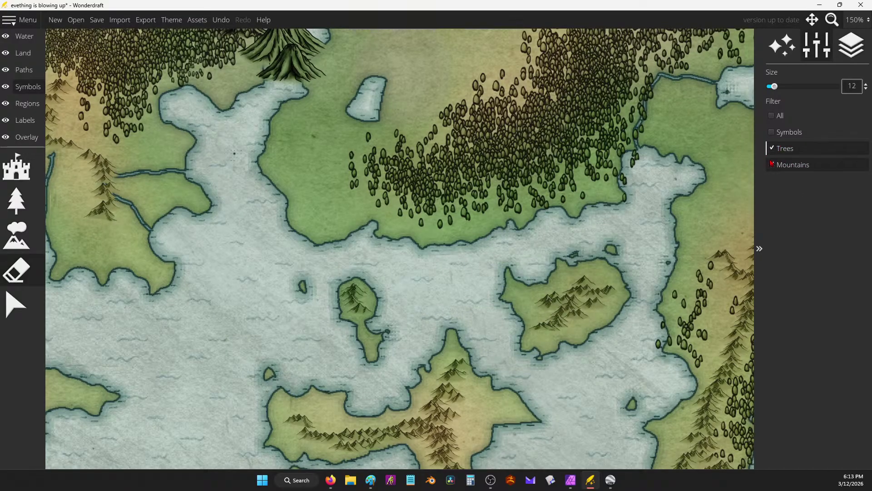
click(777, 167)
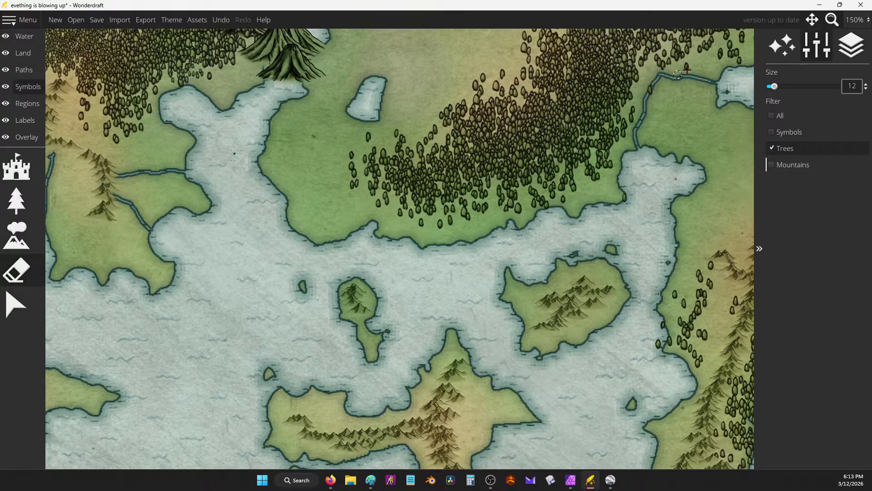
scroll(575, 269, down, 3)
scroll(472, 157, up, 5)
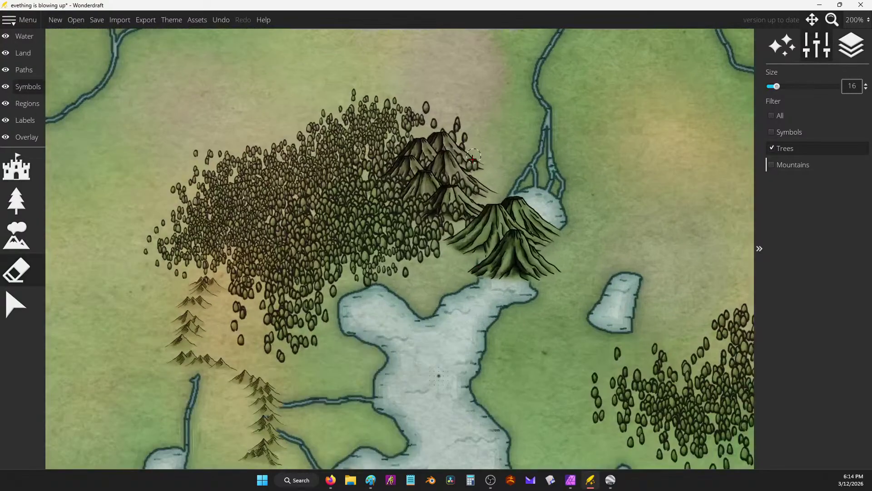
mouse_move(473, 159)
mouse_down()
mouse_move(417, 174)
mouse_move(451, 186)
mouse_move(469, 197)
mouse_up()
drag(434, 123, 424, 190)
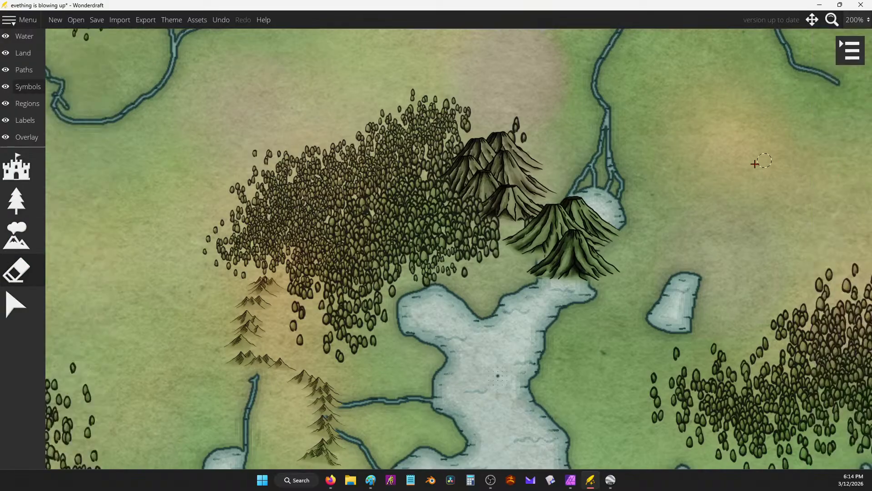
Include mountains in the eraser filter and erase the large mountains and volcanoes between the forest and the inlet's northern end.
mouse_move(848, 63)
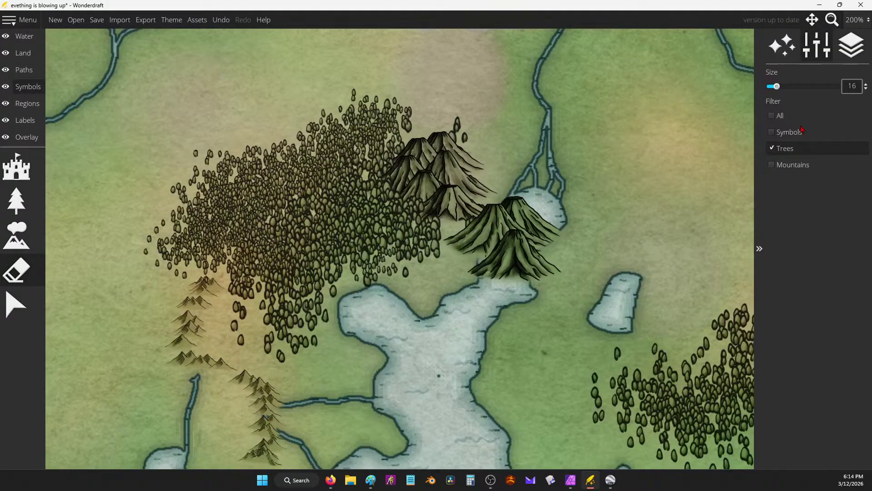
click(771, 165)
mouse_move(510, 166)
mouse_down()
mouse_move(419, 171)
mouse_move(501, 228)
mouse_move(516, 272)
mouse_up()
scroll(547, 171, down, 2)
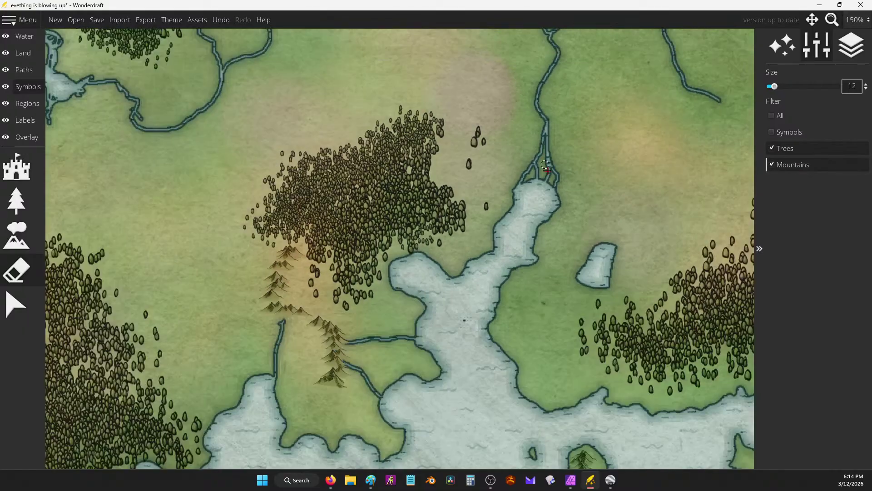
scroll(546, 170, down, 5)
drag(589, 155, 427, 239)
scroll(628, 357, up, 2)
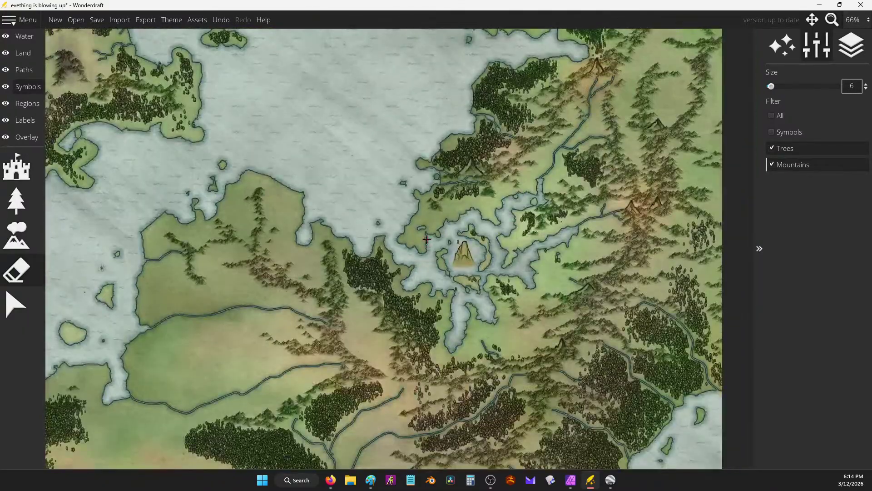
drag(278, 148, 491, 150)
scroll(490, 150, down, 2)
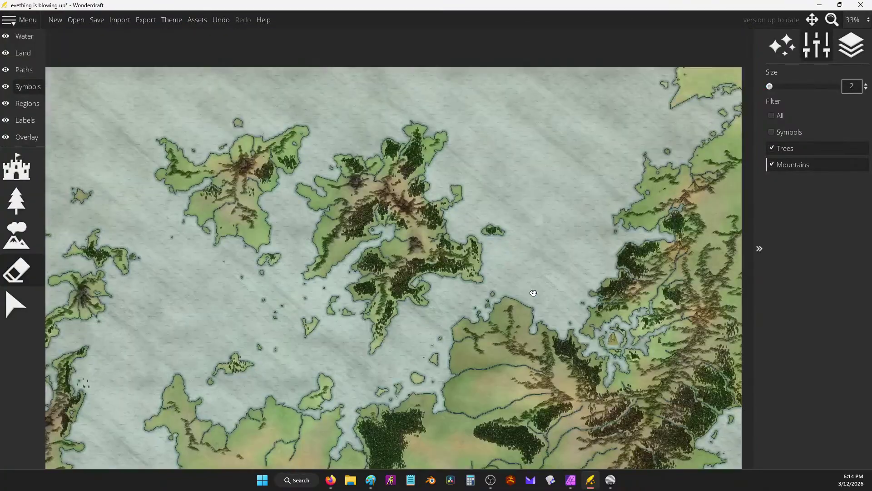
drag(526, 292, 542, 255)
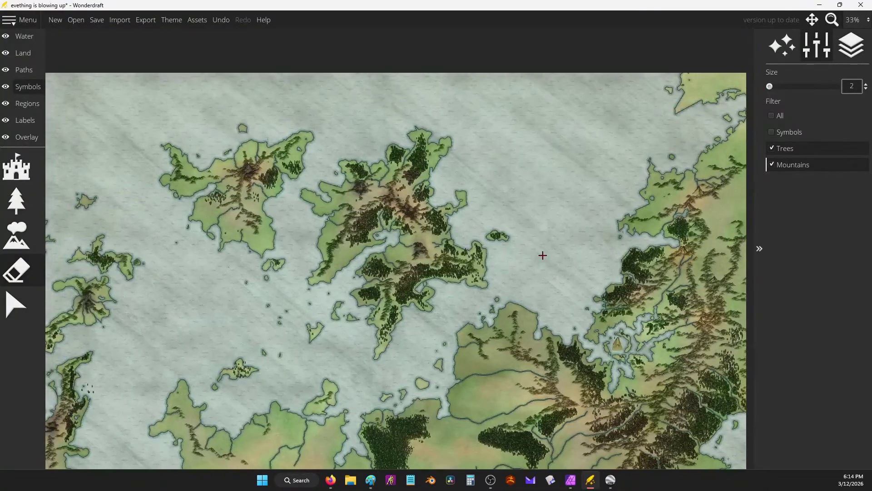
click(370, 480)
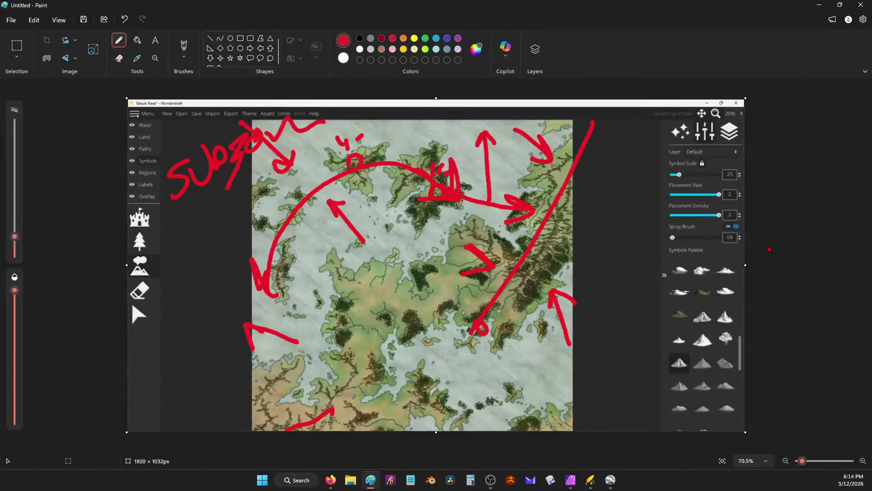
key(ctrl+n)
key(Escape)
key(ctrl+n)
key(Escape)
click(590, 479)
Capture a screenshot of the whole map, paste it into Paint, and choose the pencil in turquoise blue.
scroll(576, 158, down, 3)
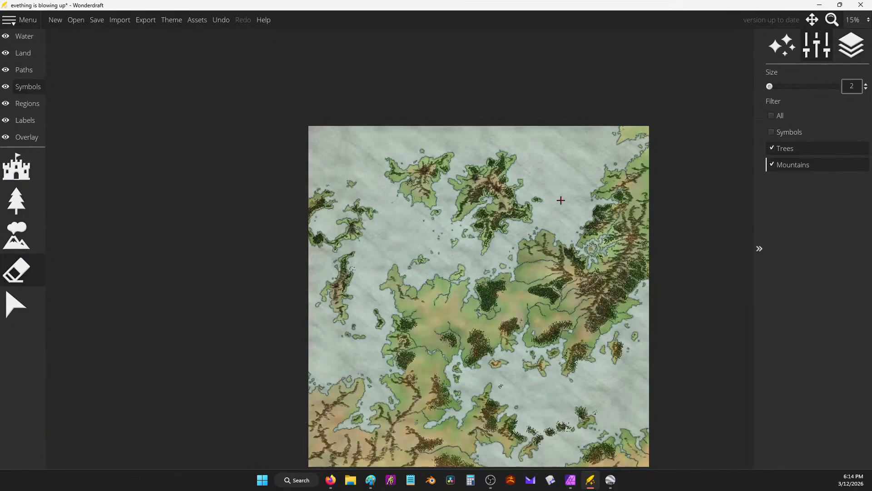
key(super)
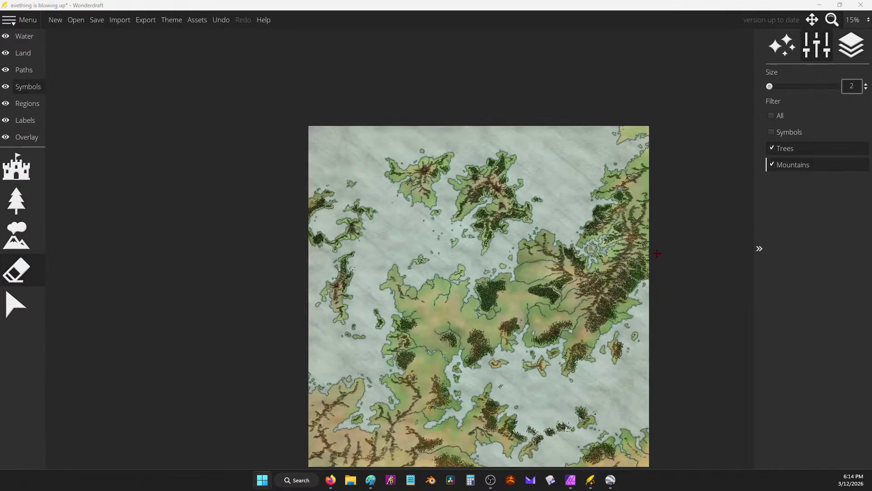
key(alt+Tab)
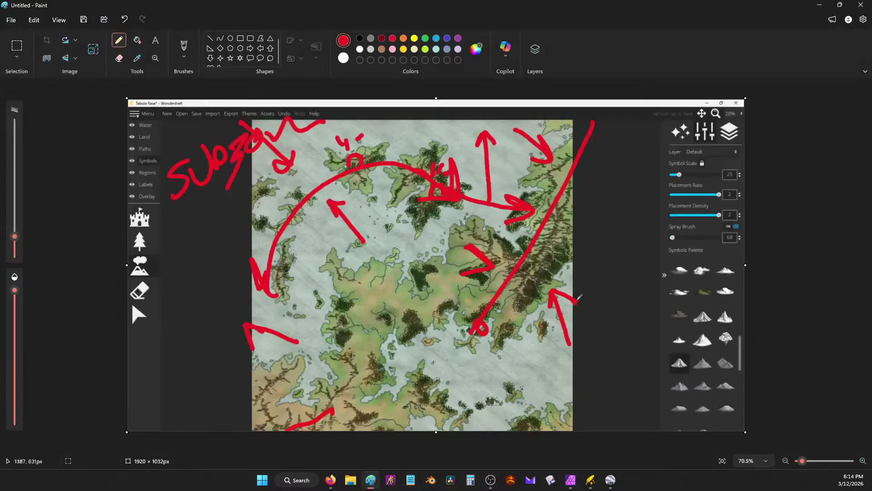
key(ctrl+v)
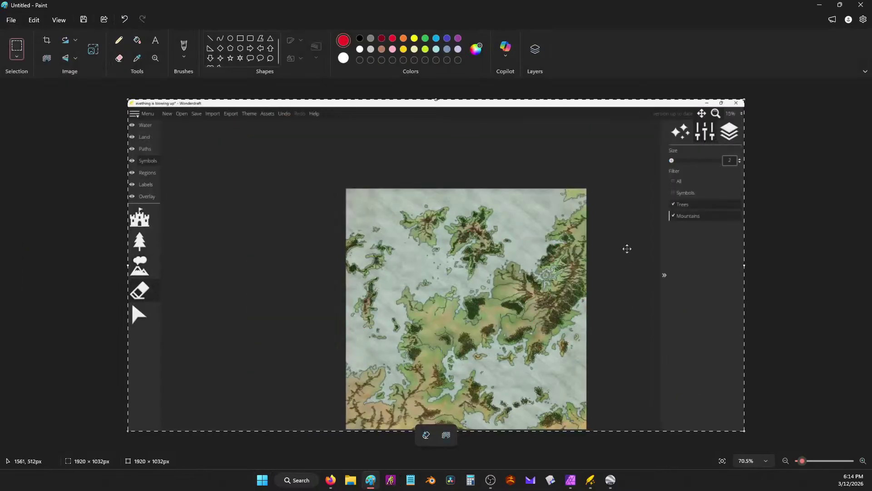
scroll(627, 247, up, 5)
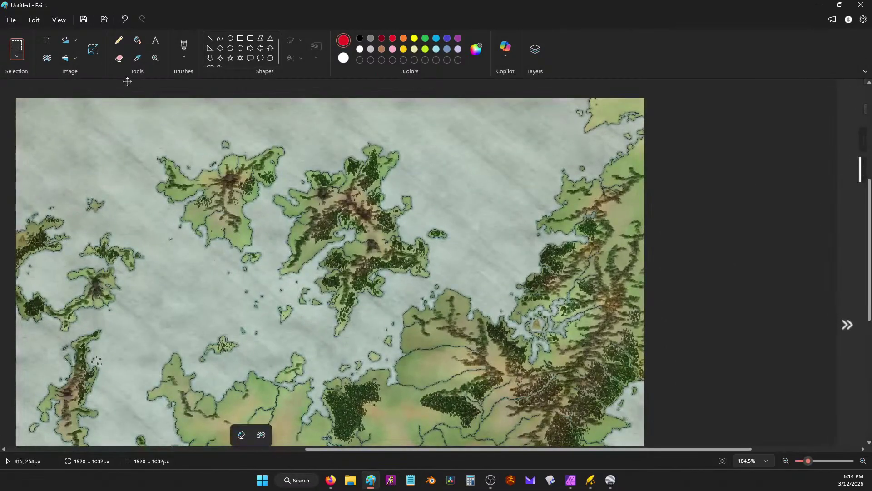
click(119, 41)
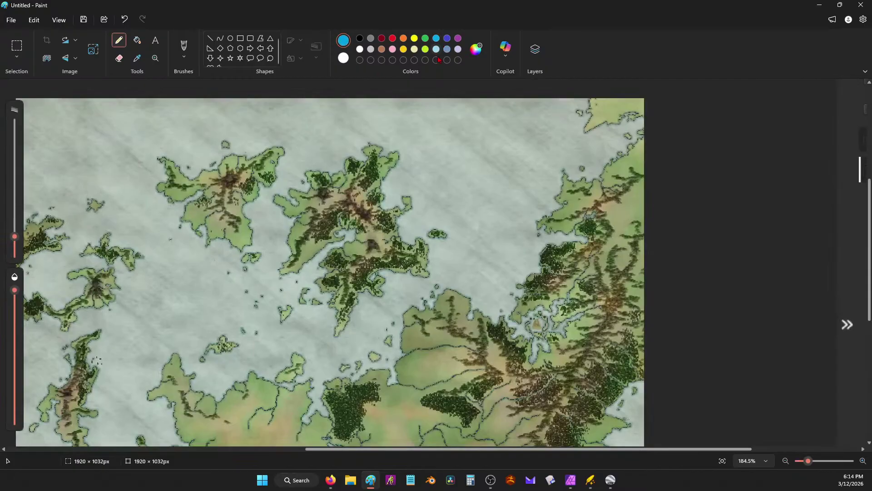
scroll(458, 107, down, 3)
scroll(576, 302, down, 3)
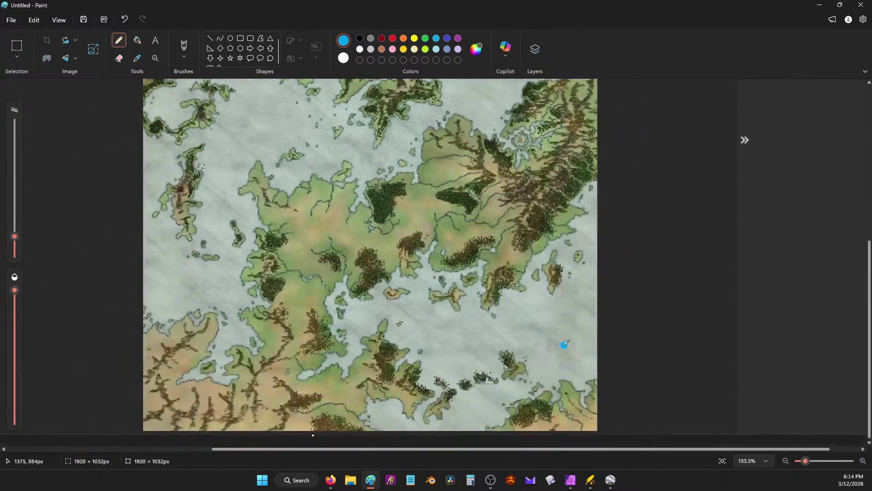
Try sketching a row of short blue arrows curving north and west from the map's southern edge.
mouse_move(534, 415)
mouse_down()
mouse_move(532, 400)
mouse_move(427, 305)
mouse_move(389, 313)
mouse_up()
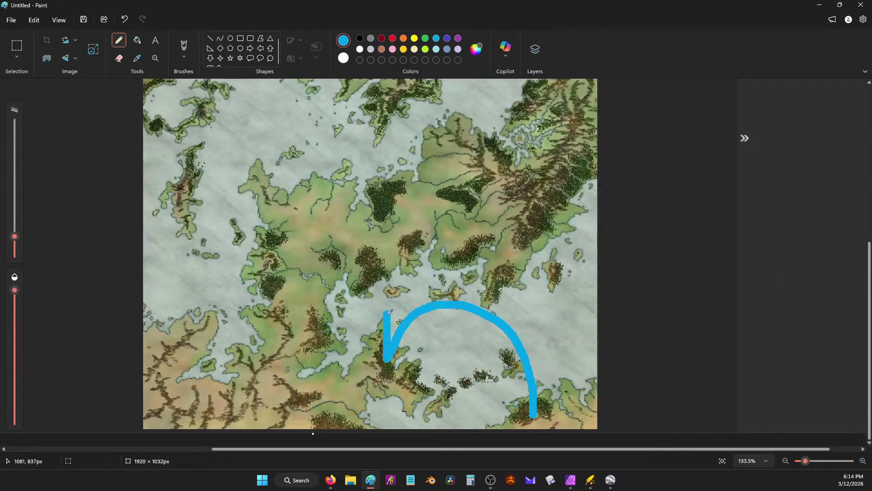
key(ctrl+z)
click(410, 351)
mouse_move(570, 410)
mouse_down()
mouse_move(556, 329)
mouse_move(493, 297)
mouse_move(445, 329)
mouse_move(451, 303)
mouse_up()
mouse_move(369, 413)
mouse_down()
mouse_move(380, 307)
mouse_move(293, 297)
mouse_move(245, 344)
mouse_up()
mouse_move(173, 425)
mouse_down()
mouse_move(214, 337)
mouse_move(167, 295)
mouse_move(112, 324)
mouse_up()
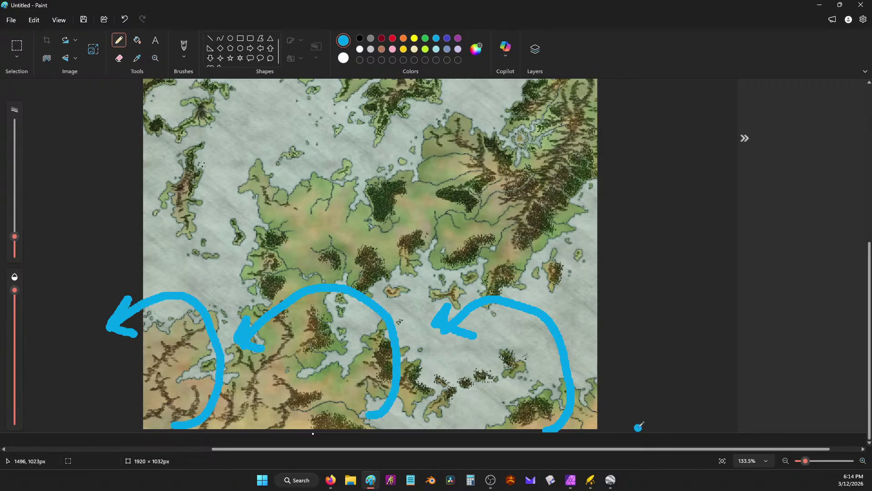
mouse_move(639, 427)
mouse_down()
mouse_move(695, 339)
mouse_move(605, 321)
mouse_up()
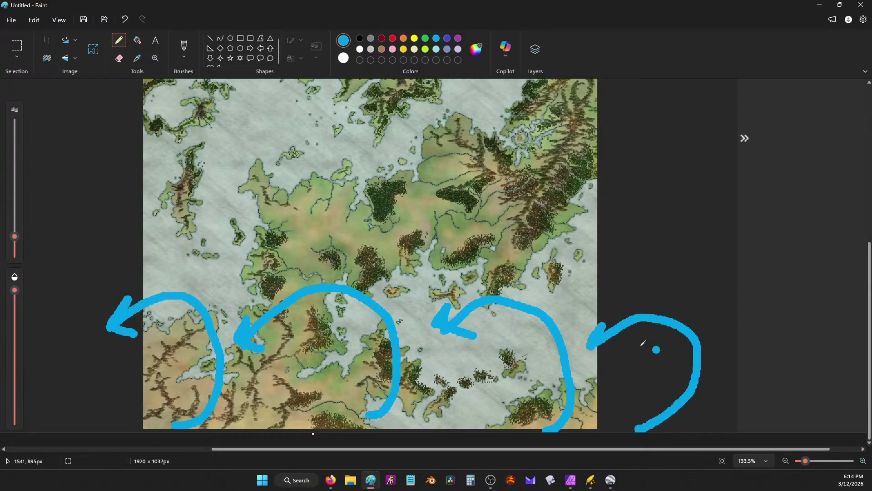
Undo the row of short curved arrows along the map's southern edge.
scroll(429, 233, down, 3)
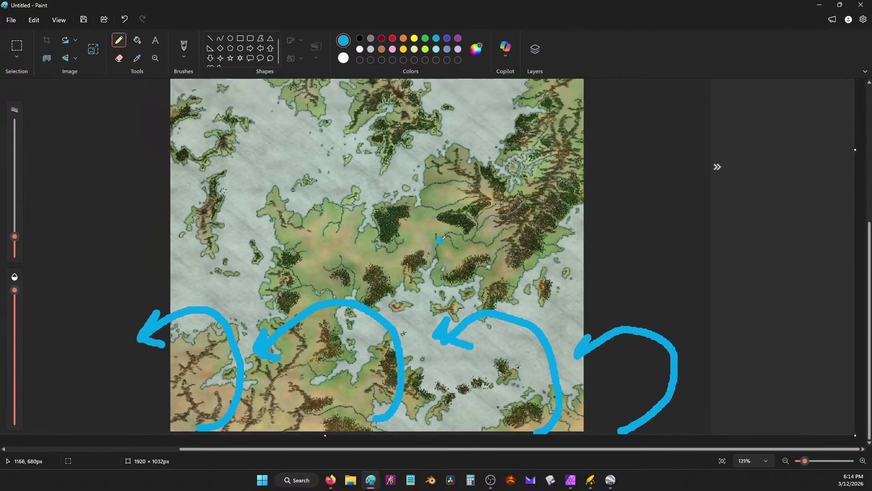
key(ctrl+z)
key(ctrl+z)
key(ctrl+z)
key(ctrl+z)
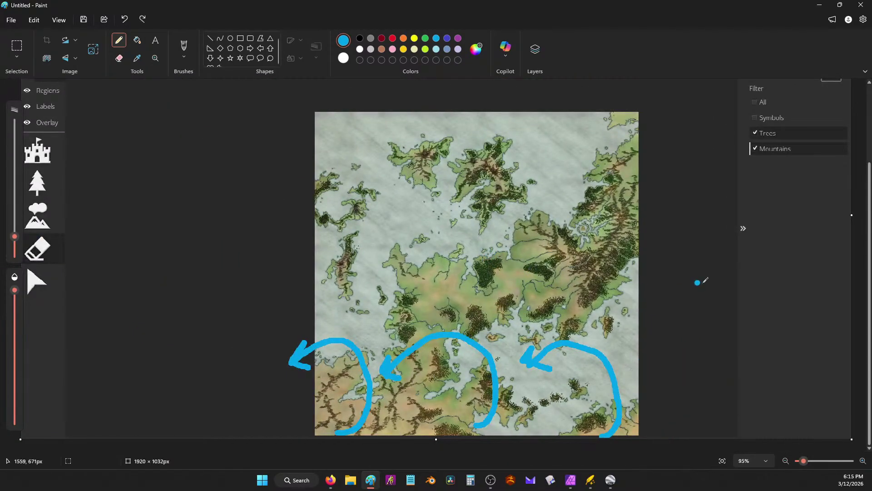
Draw three taller blue arrows curving from the map's southern edge northwest over the continent and the western sea.
mouse_move(640, 432)
mouse_down()
mouse_move(654, 344)
mouse_move(615, 300)
mouse_move(557, 286)
mouse_up()
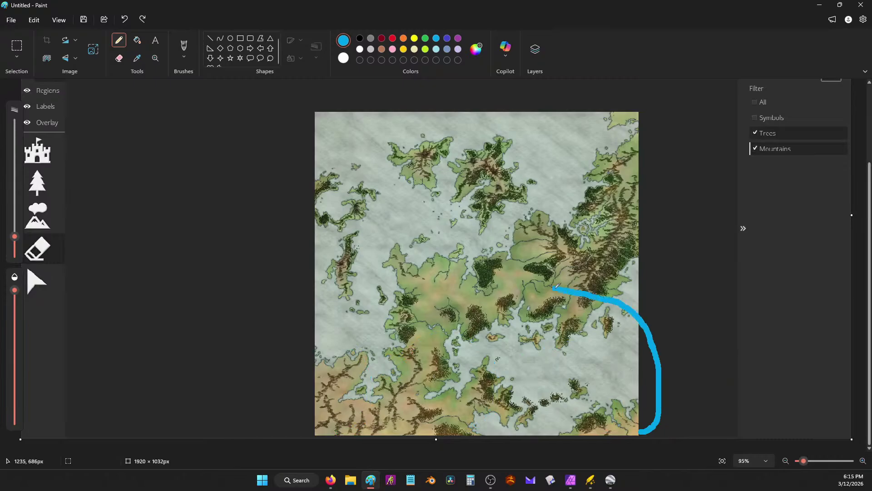
mouse_move(470, 412)
mouse_down()
mouse_move(458, 283)
mouse_move(425, 273)
mouse_up()
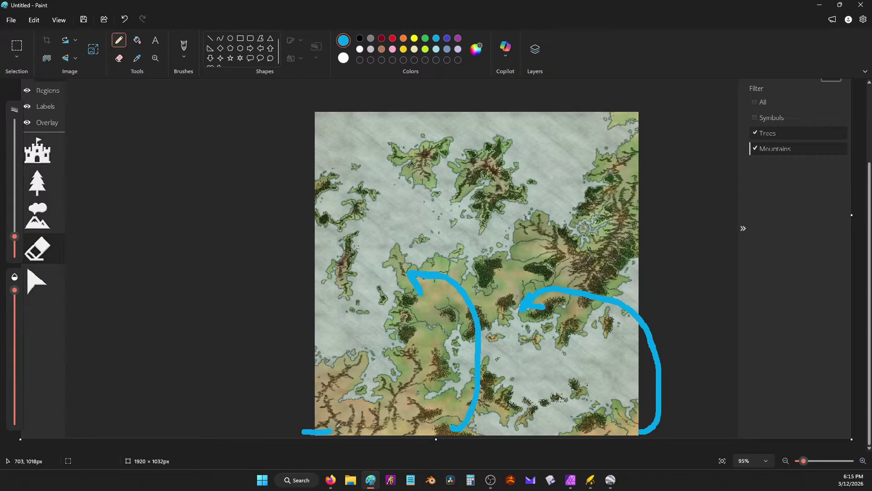
mouse_move(338, 425)
mouse_down()
mouse_move(355, 310)
mouse_move(337, 276)
mouse_up()
key(ctrl+z)
mouse_move(292, 422)
mouse_down()
mouse_move(346, 380)
mouse_move(282, 234)
mouse_up()
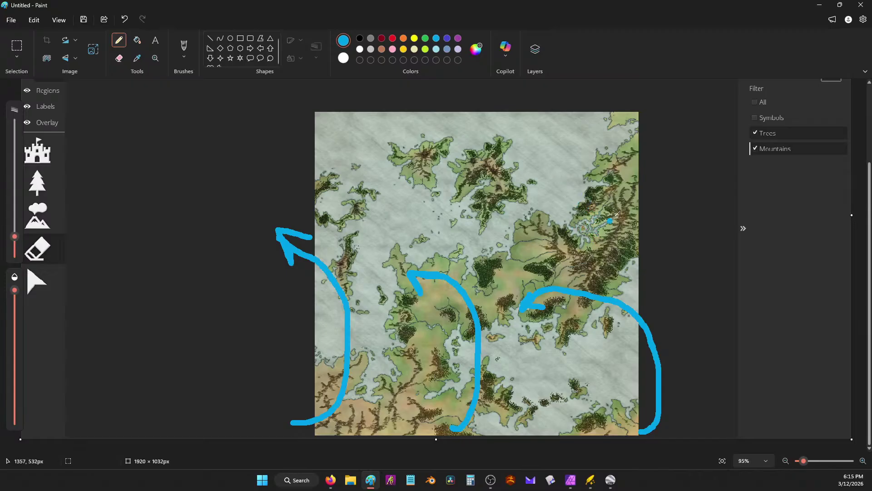
Circle the northeastern mountain region in blue and draw blue arrows heading northeast and east off the map.
mouse_move(601, 184)
mouse_down()
mouse_move(549, 262)
mouse_move(633, 237)
mouse_move(586, 175)
mouse_move(591, 163)
mouse_move(652, 132)
mouse_up()
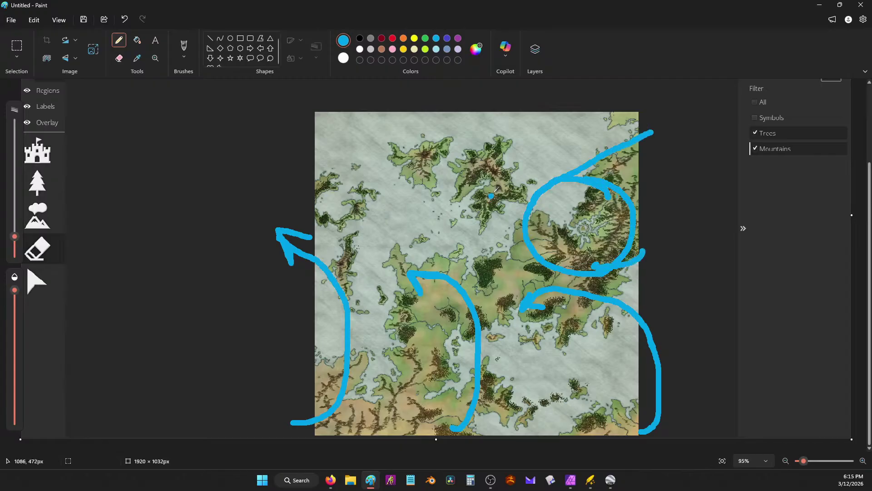
drag(493, 193, 559, 127)
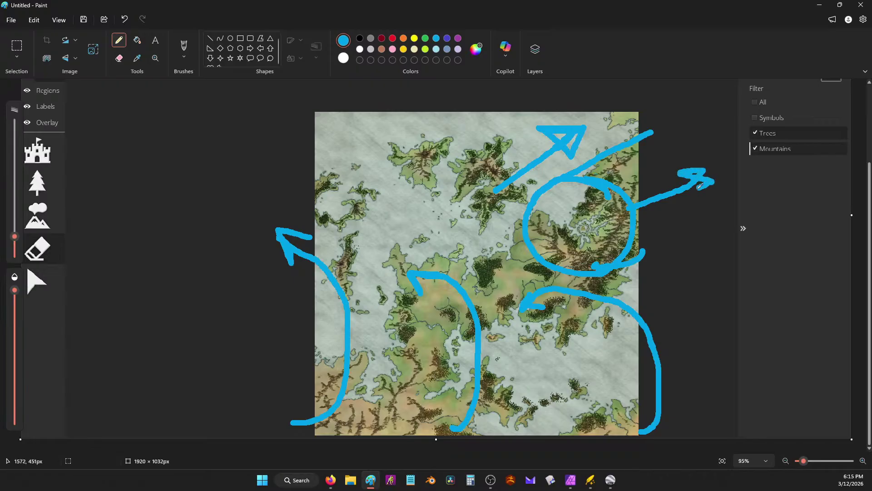
drag(618, 261, 693, 225)
drag(614, 121, 691, 124)
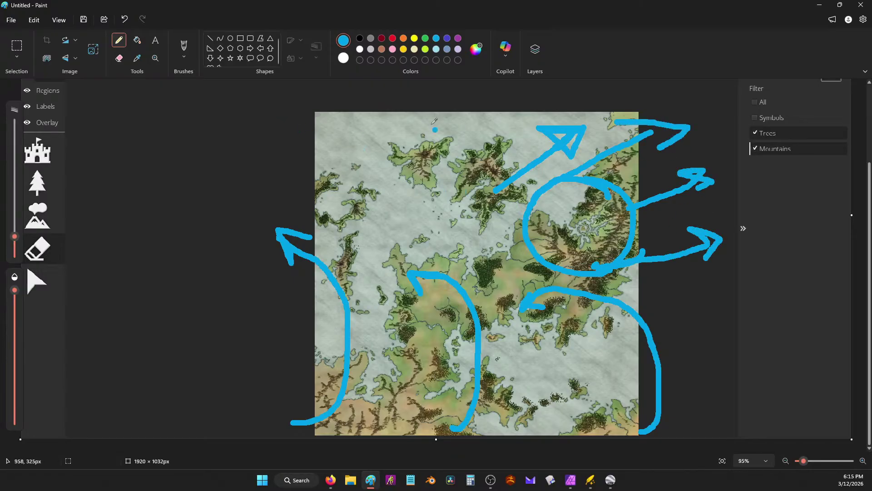
Try outlining the northwestern islands and adding extra arrows beyond the map's northeastern edge, and undo both.
mouse_move(284, 115)
mouse_down()
mouse_move(267, 165)
mouse_move(465, 148)
mouse_move(272, 101)
mouse_up()
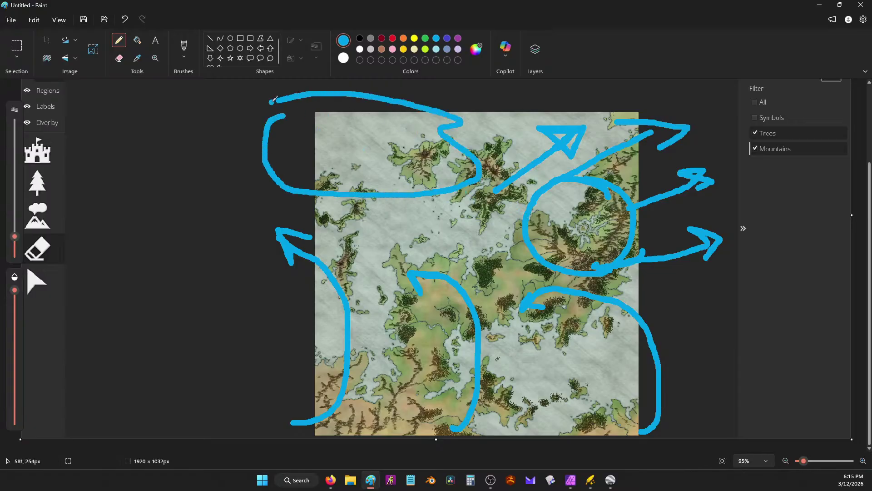
drag(685, 161, 752, 112)
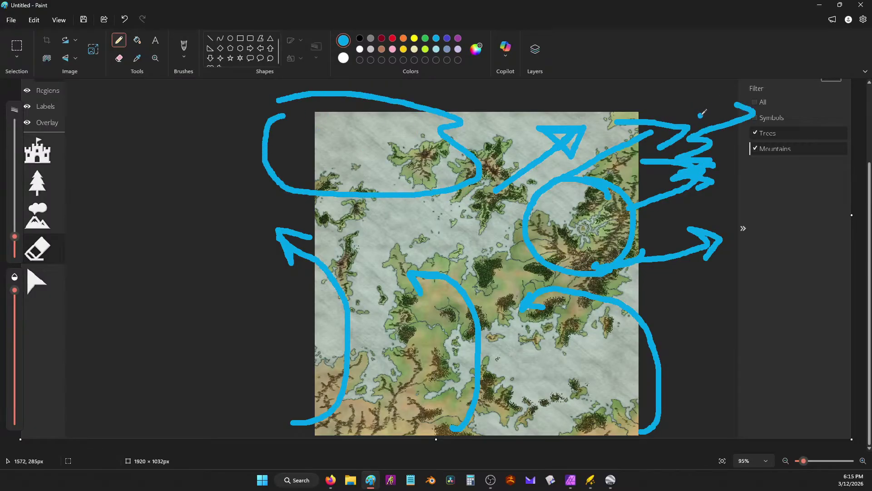
key(ctrl+z)
key(ctrl+z)
Draw a large blue loop around the northern seas with a westward arrowhead, plus jagged strokes descending over the northwestern island.
mouse_move(621, 100)
mouse_down()
mouse_move(330, 121)
mouse_move(556, 235)
mouse_up()
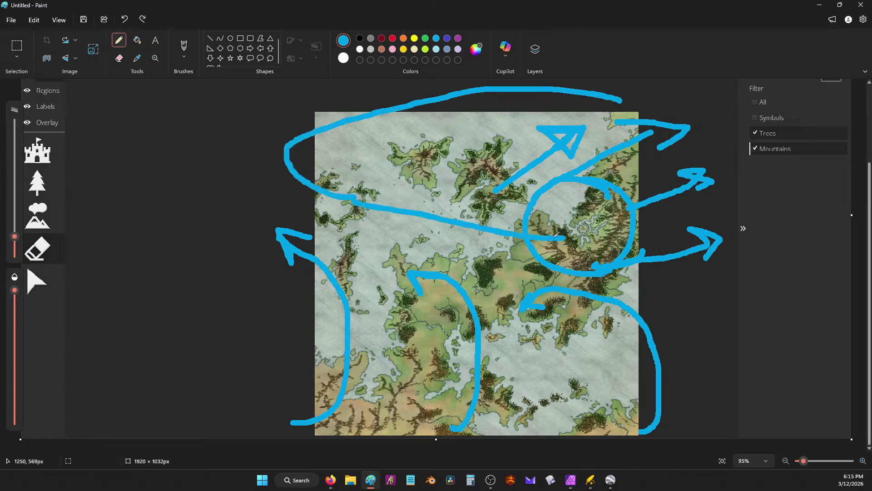
mouse_move(642, 199)
mouse_down()
mouse_move(604, 93)
mouse_move(254, 97)
mouse_move(333, 150)
mouse_up()
scroll(540, 180, down, 2)
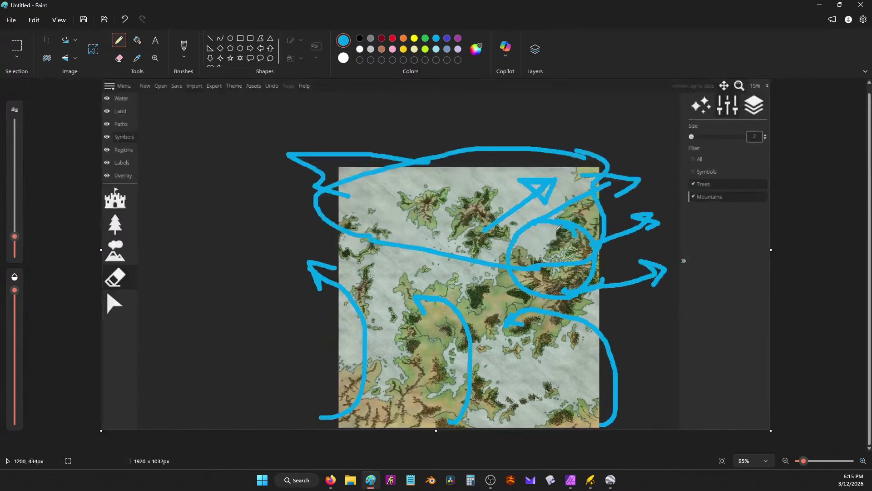
scroll(559, 225, up, 2)
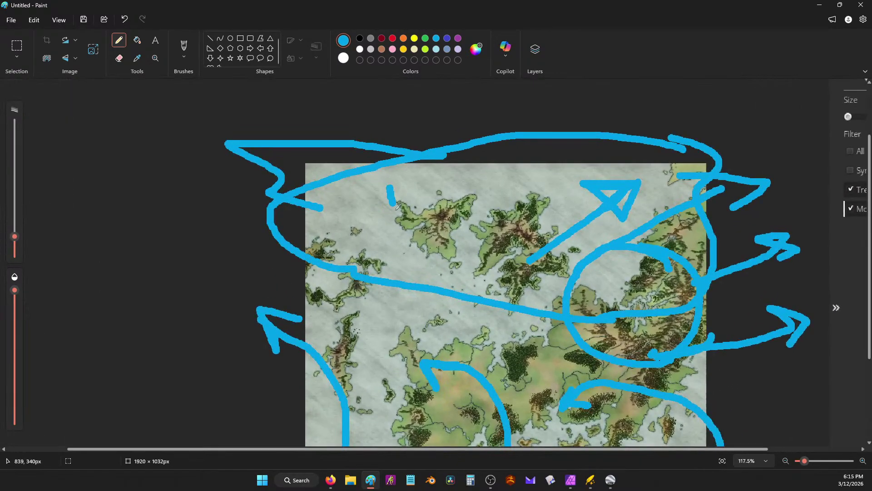
mouse_move(389, 186)
mouse_down()
mouse_move(430, 234)
mouse_move(444, 235)
mouse_up()
mouse_move(463, 186)
mouse_down()
mouse_move(405, 141)
mouse_move(373, 135)
mouse_up()
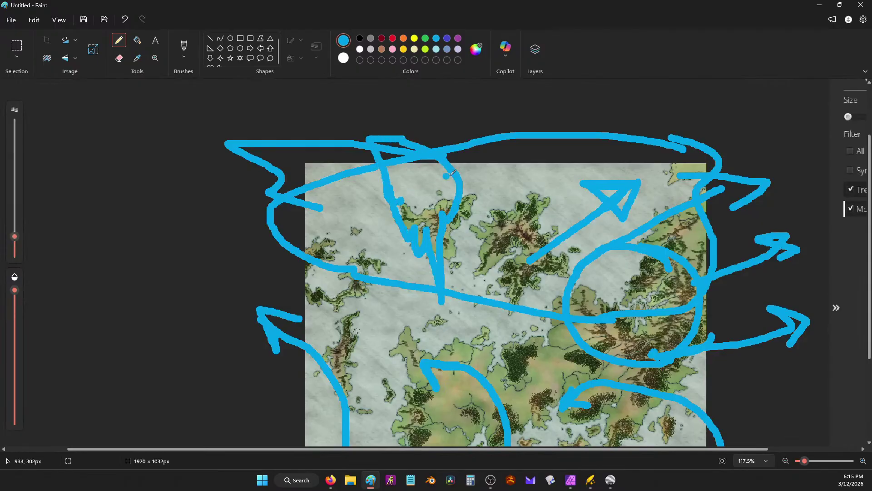
mouse_move(447, 175)
mouse_down()
mouse_move(449, 126)
mouse_move(390, 128)
mouse_up()
Switch to Wonderdraft and spray trees at symbol scale 25 to thicken the northernmost forest on the continent's west coast.
click(820, 5)
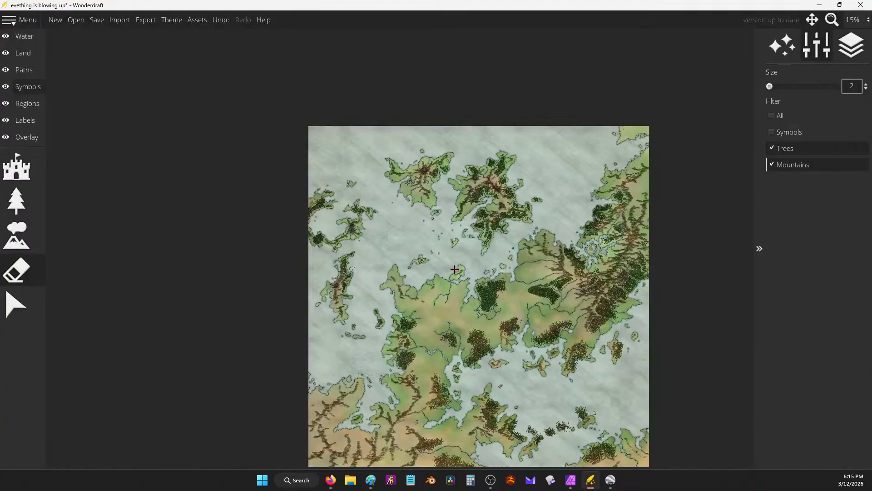
scroll(591, 277, up, 2)
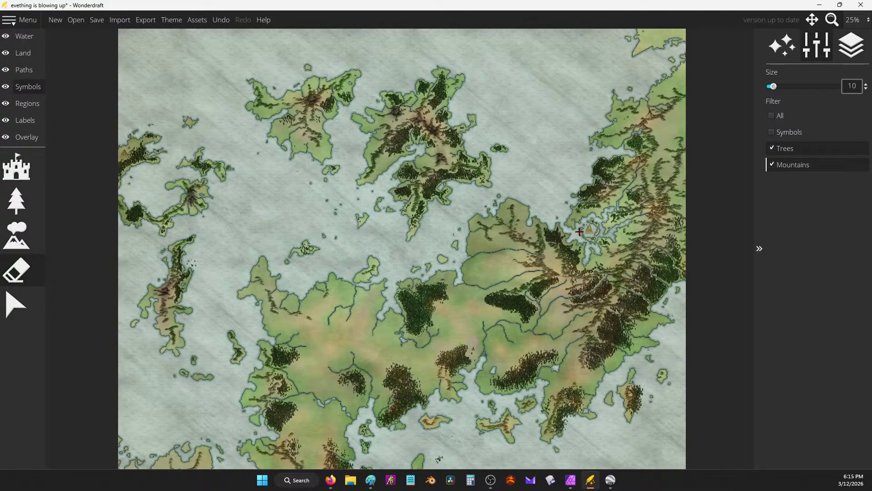
scroll(317, 370, up, 8)
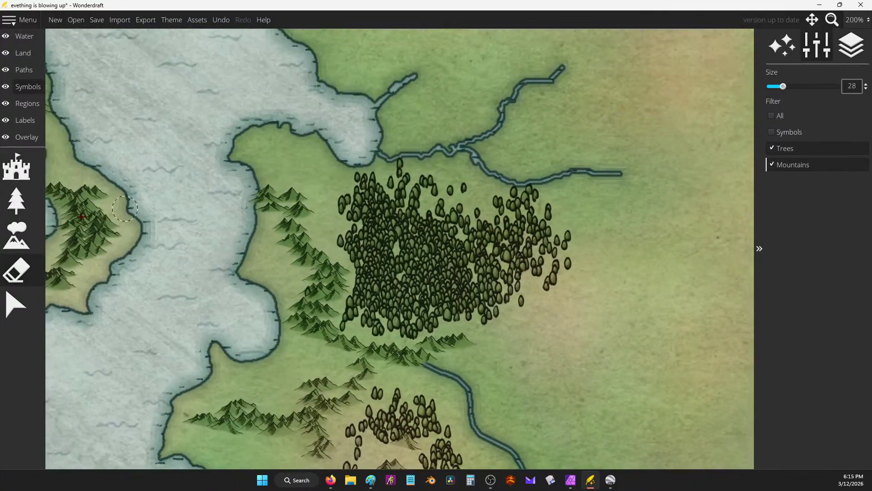
click(17, 200)
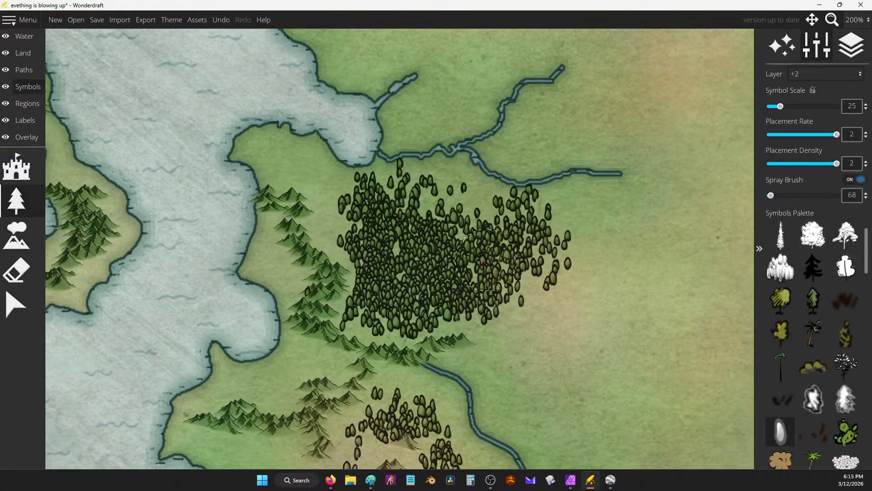
mouse_move(400, 255)
mouse_down()
mouse_move(430, 203)
mouse_move(440, 223)
mouse_move(466, 222)
mouse_move(463, 237)
mouse_move(466, 228)
mouse_move(446, 218)
mouse_move(393, 212)
mouse_move(378, 228)
mouse_move(341, 220)
mouse_move(419, 299)
mouse_move(483, 312)
mouse_move(505, 333)
mouse_move(550, 352)
mouse_move(490, 307)
mouse_move(505, 280)
mouse_move(515, 292)
mouse_move(567, 260)
mouse_move(547, 262)
mouse_move(485, 226)
mouse_move(511, 223)
mouse_move(512, 294)
mouse_move(539, 316)
mouse_move(528, 300)
mouse_move(509, 307)
mouse_move(541, 323)
mouse_up()
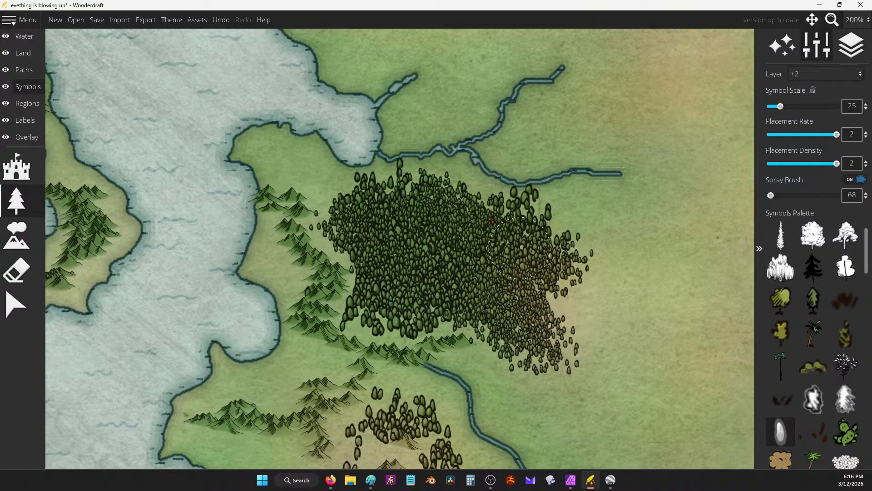
Spray more trees into the two west-coast forests farther south, beside the mountain chain and below the river.
scroll(483, 217, down, 1)
mouse_move(449, 389)
mouse_down()
mouse_move(422, 395)
mouse_move(431, 387)
mouse_move(454, 405)
mouse_move(470, 435)
mouse_move(398, 400)
mouse_move(377, 416)
mouse_move(377, 402)
mouse_move(403, 372)
mouse_up()
scroll(484, 358, down, 2)
mouse_move(484, 358)
mouse_down()
mouse_move(444, 268)
mouse_move(376, 214)
mouse_up()
mouse_move(382, 279)
mouse_down()
mouse_move(351, 310)
mouse_move(406, 397)
mouse_move(407, 416)
mouse_move(386, 405)
mouse_up()
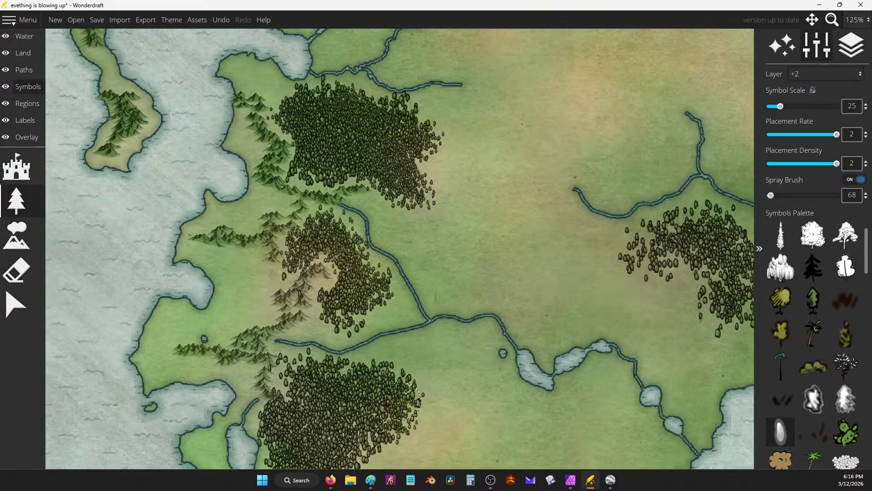
mouse_move(312, 381)
mouse_down()
mouse_move(293, 384)
mouse_move(296, 395)
mouse_move(291, 381)
mouse_move(389, 368)
mouse_move(408, 388)
mouse_move(364, 454)
mouse_up()
Thicken the forest inside the central river bend and the larger forest to its east with more trees.
mouse_move(716, 249)
mouse_down()
mouse_move(599, 249)
mouse_move(559, 258)
mouse_move(576, 239)
mouse_move(554, 241)
mouse_move(573, 223)
mouse_move(621, 210)
mouse_move(675, 229)
mouse_move(686, 286)
mouse_move(611, 263)
mouse_move(599, 246)
mouse_move(638, 280)
mouse_move(657, 341)
mouse_move(687, 295)
mouse_move(689, 268)
mouse_move(676, 246)
mouse_move(503, 302)
mouse_move(464, 292)
mouse_up()
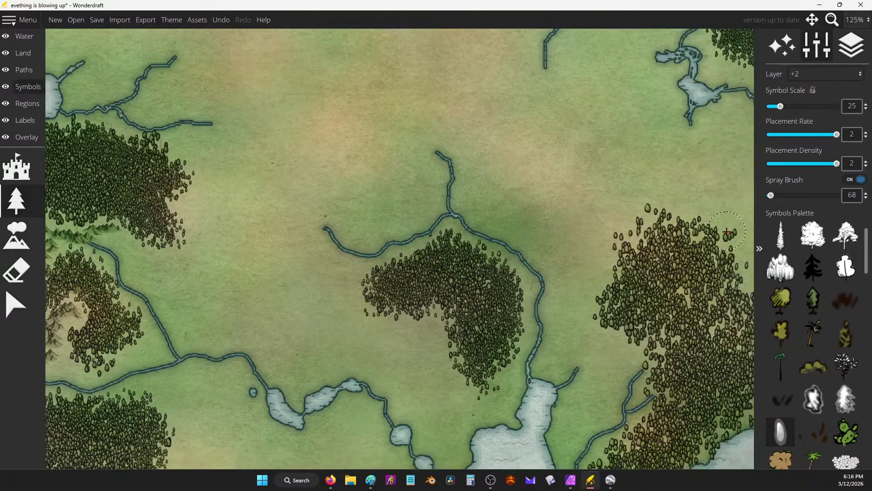
mouse_move(647, 333)
mouse_down()
mouse_move(618, 308)
mouse_move(611, 287)
mouse_move(642, 270)
mouse_move(653, 241)
mouse_move(700, 261)
mouse_move(712, 350)
mouse_move(712, 316)
mouse_move(679, 316)
mouse_move(665, 345)
mouse_move(682, 343)
mouse_move(675, 327)
mouse_move(668, 330)
mouse_move(701, 314)
mouse_move(732, 332)
mouse_move(700, 311)
mouse_move(615, 346)
mouse_move(605, 299)
mouse_move(592, 291)
mouse_move(608, 285)
mouse_move(592, 286)
mouse_move(617, 275)
mouse_move(643, 243)
mouse_move(634, 280)
mouse_move(557, 217)
mouse_move(645, 225)
mouse_move(636, 204)
mouse_move(585, 221)
mouse_move(514, 336)
mouse_move(517, 358)
mouse_move(530, 330)
mouse_move(539, 331)
mouse_move(399, 402)
mouse_move(460, 328)
mouse_move(398, 401)
mouse_move(417, 390)
mouse_move(448, 390)
mouse_move(434, 407)
mouse_move(462, 388)
mouse_move(450, 346)
mouse_move(487, 282)
mouse_move(523, 273)
mouse_move(569, 294)
mouse_move(619, 245)
mouse_move(619, 223)
mouse_move(642, 192)
mouse_move(663, 236)
mouse_up()
scroll(635, 229, down, 2)
Erase misplaced trees around the small islands in the channel south of the central forests.
scroll(602, 218, up, 5)
mouse_move(475, 321)
mouse_down()
mouse_move(409, 254)
mouse_move(427, 236)
mouse_move(459, 228)
mouse_move(484, 286)
mouse_move(468, 245)
mouse_move(423, 282)
mouse_move(409, 268)
mouse_up()
click(16, 269)
mouse_move(403, 181)
mouse_down()
mouse_move(434, 195)
mouse_move(409, 218)
mouse_move(399, 278)
mouse_move(440, 309)
mouse_move(527, 313)
mouse_up()
mouse_move(493, 399)
mouse_down()
mouse_move(477, 310)
mouse_move(432, 341)
mouse_move(421, 381)
mouse_up()
Spray trees along the southern peninsula's east coast, on both sides of the short river below the mountains.
click(16, 200)
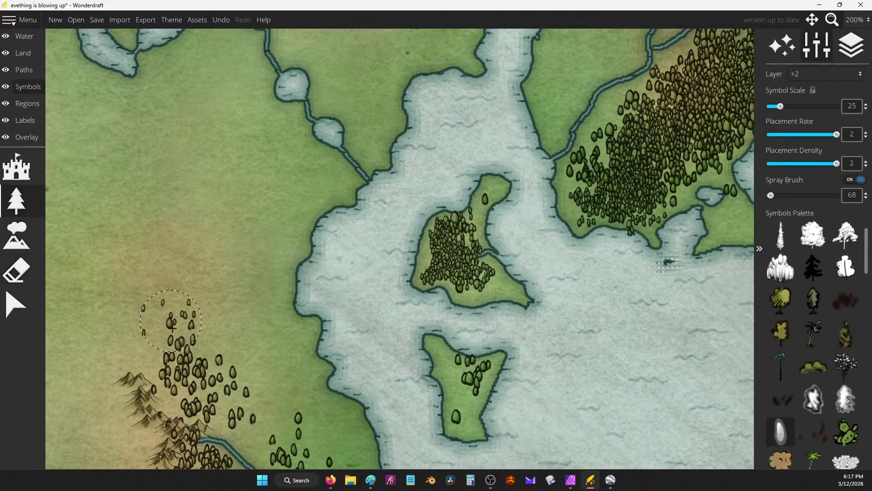
mouse_move(200, 361)
mouse_down()
mouse_move(227, 400)
mouse_move(184, 388)
mouse_move(191, 359)
mouse_move(223, 349)
mouse_move(301, 438)
mouse_up()
scroll(302, 438, down, 3)
mouse_move(314, 295)
mouse_down()
mouse_move(336, 313)
mouse_move(257, 274)
mouse_move(236, 280)
mouse_up()
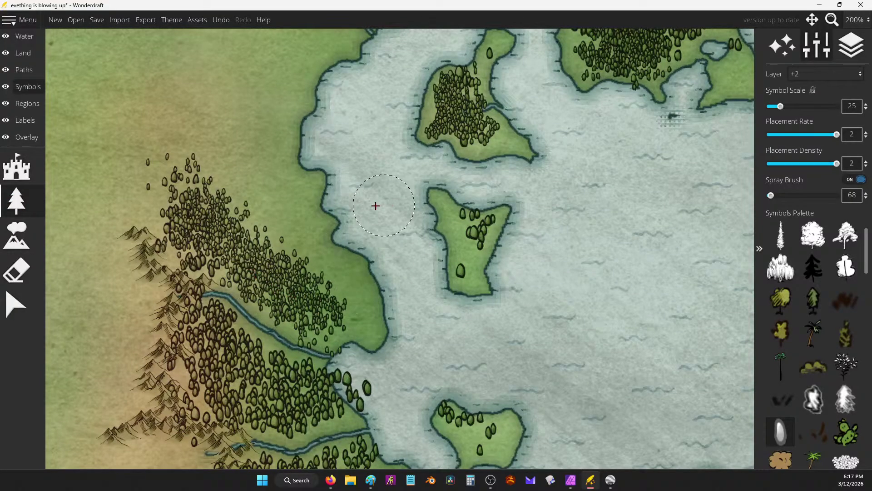
mouse_move(272, 375)
mouse_down()
mouse_move(239, 409)
mouse_move(227, 399)
mouse_move(229, 370)
mouse_move(251, 393)
mouse_move(300, 413)
mouse_move(218, 386)
mouse_up()
Erase the trees standing in the water off the peninsula's east coast, between the two river mouths.
key(e)
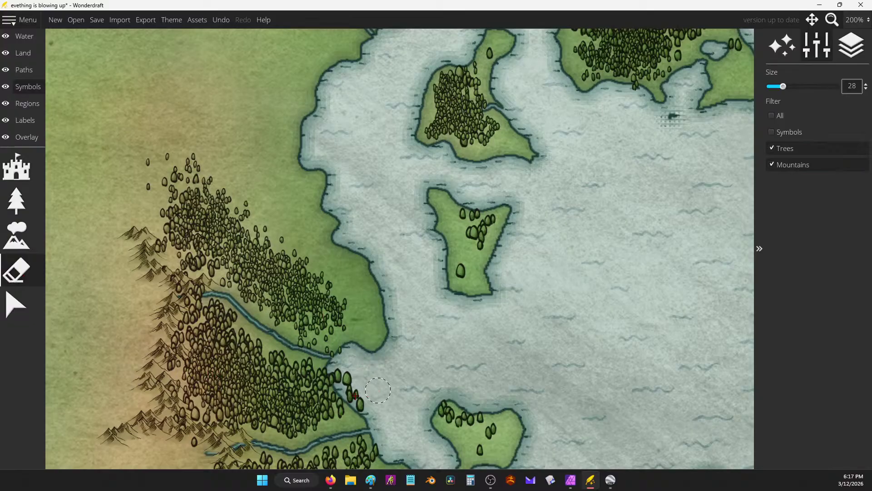
mouse_move(355, 395)
mouse_down()
mouse_move(331, 371)
mouse_move(334, 344)
mouse_up()
scroll(416, 243, down, 3)
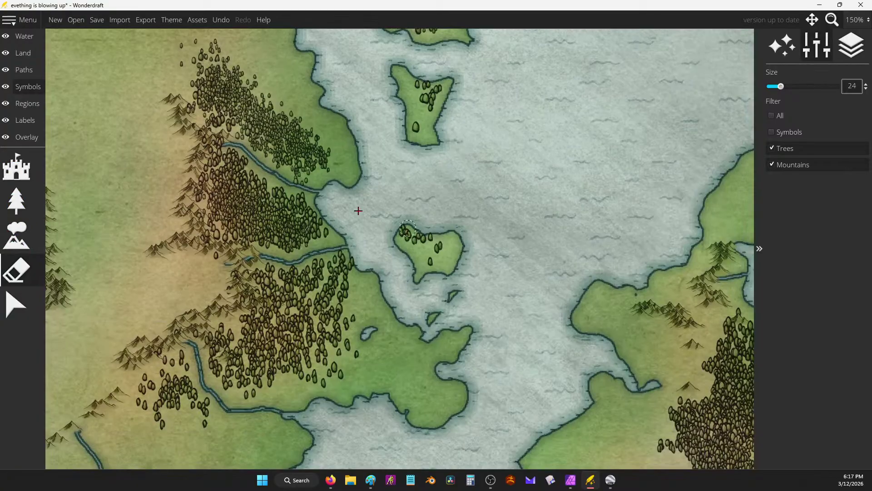
Switch to Paint and draw a large green double loop beyond the eastern mountains and a green arrow west into the southeastern sea.
scroll(356, 210, down, 3)
scroll(470, 207, down, 4)
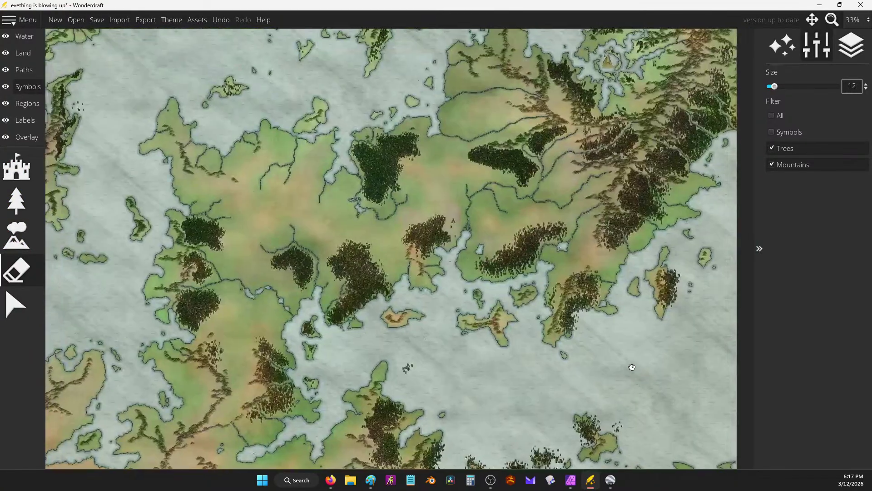
scroll(450, 293, down, 2)
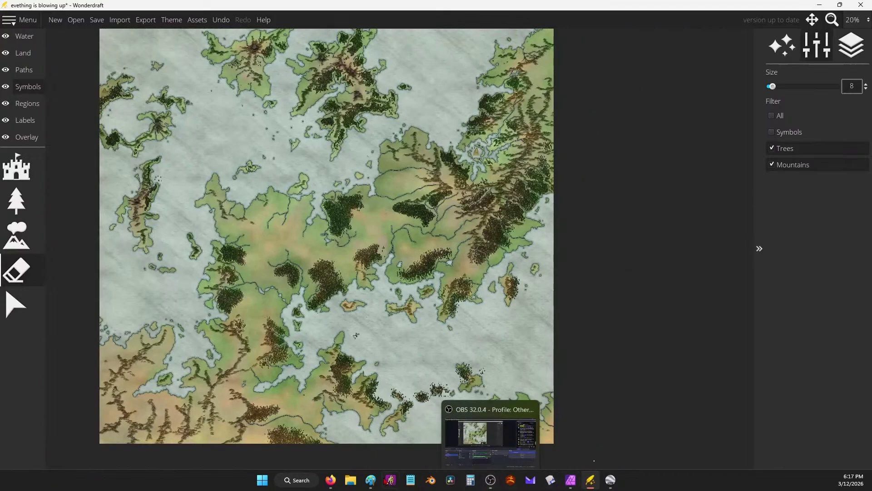
click(490, 427)
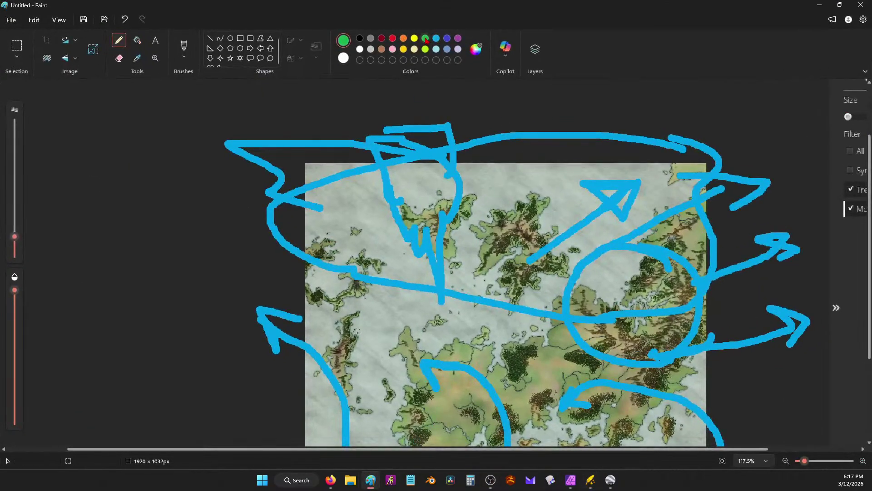
scroll(454, 227, down, 4)
mouse_move(721, 187)
mouse_down()
mouse_move(552, 286)
mouse_move(647, 133)
mouse_move(758, 338)
mouse_up()
drag(518, 318, 745, 168)
mouse_move(721, 375)
mouse_down()
mouse_move(586, 408)
mouse_move(535, 397)
mouse_up()
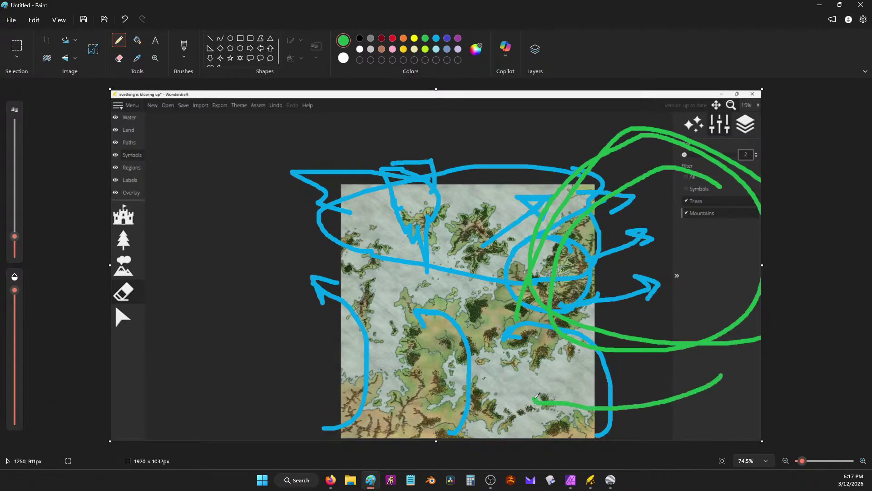
Draw a long straight green arrow running west across the southern continent and past the map's western edge.
drag(487, 278, 363, 382)
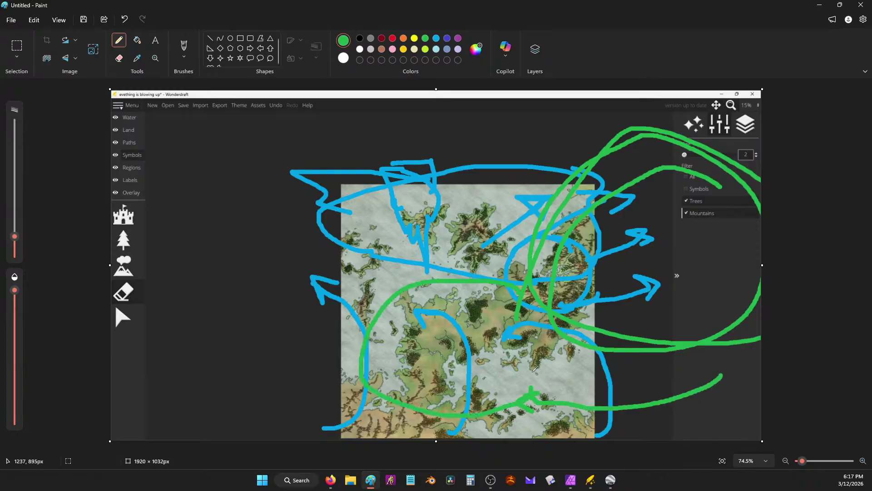
key(ctrl+z)
drag(584, 351, 377, 351)
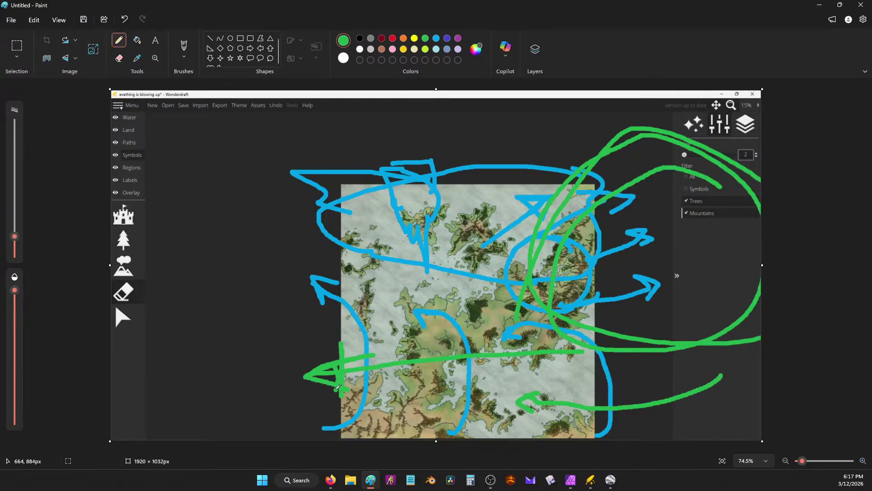
key(ctrl+z)
key(ctrl+z)
Try sketching several long red arrows sweeping west across the map from its eastern side, undoing each one.
drag(562, 247, 297, 302)
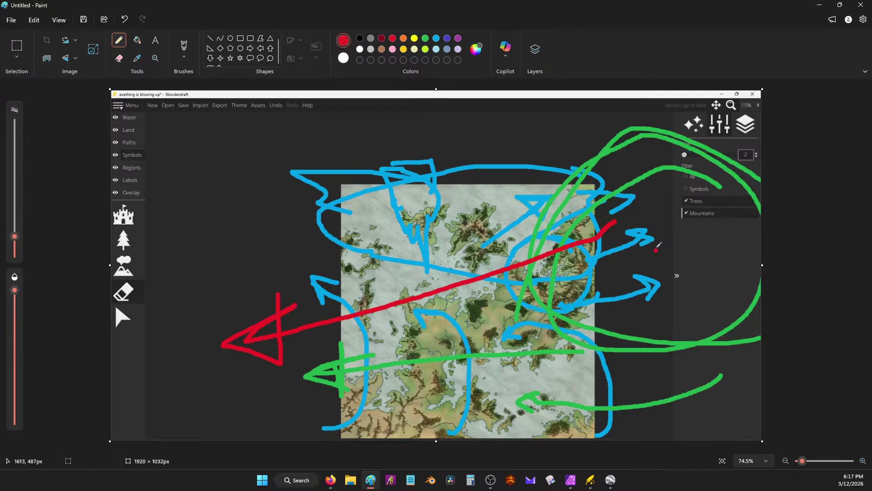
mouse_move(656, 250)
mouse_down()
mouse_move(641, 205)
mouse_move(378, 331)
mouse_move(259, 298)
mouse_up()
key(ctrl+z)
mouse_move(688, 377)
mouse_down()
mouse_move(489, 363)
mouse_move(321, 271)
mouse_move(263, 267)
mouse_up()
key(ctrl+z)
key(ctrl+z)
key(ctrl+z)
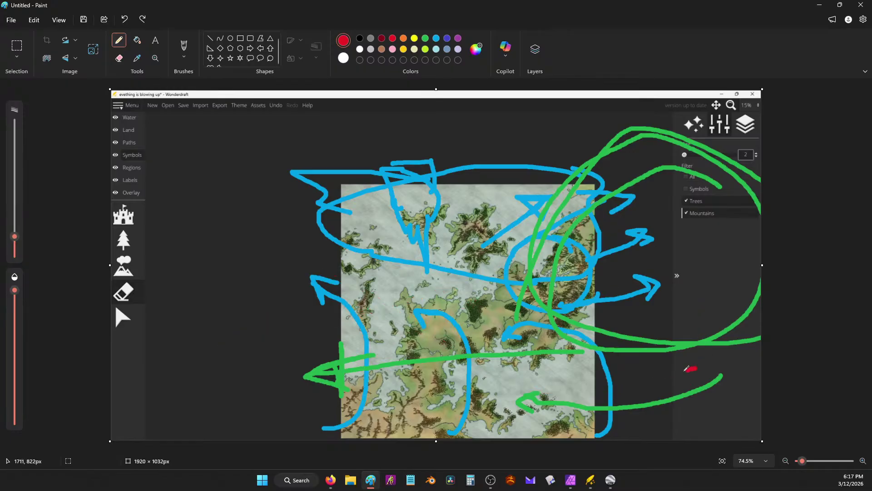
mouse_move(687, 369)
mouse_down()
mouse_move(540, 362)
mouse_move(405, 306)
mouse_move(330, 307)
mouse_move(297, 312)
mouse_up()
key(ctrl+z)
Draw a long red arrow curving northwest from the southeastern sea across the continent, and a shorter one bending west above it.
mouse_move(676, 383)
mouse_down()
mouse_move(576, 385)
mouse_move(327, 301)
mouse_up()
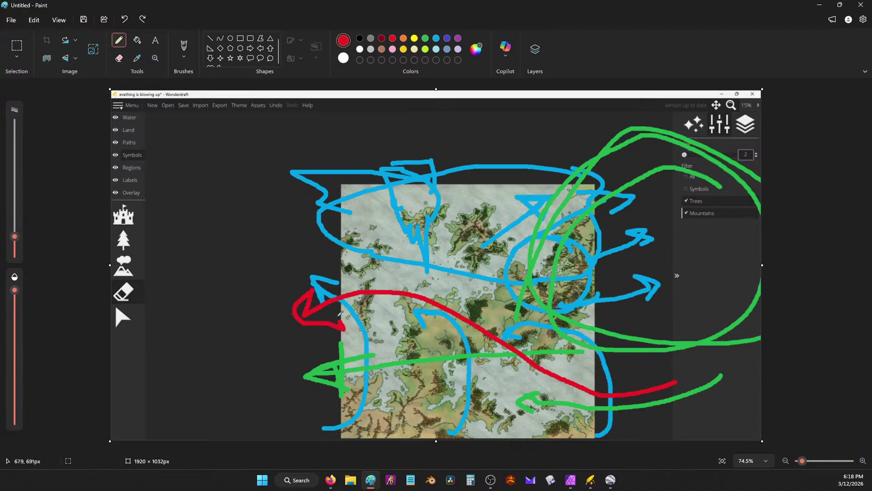
drag(681, 362, 579, 319)
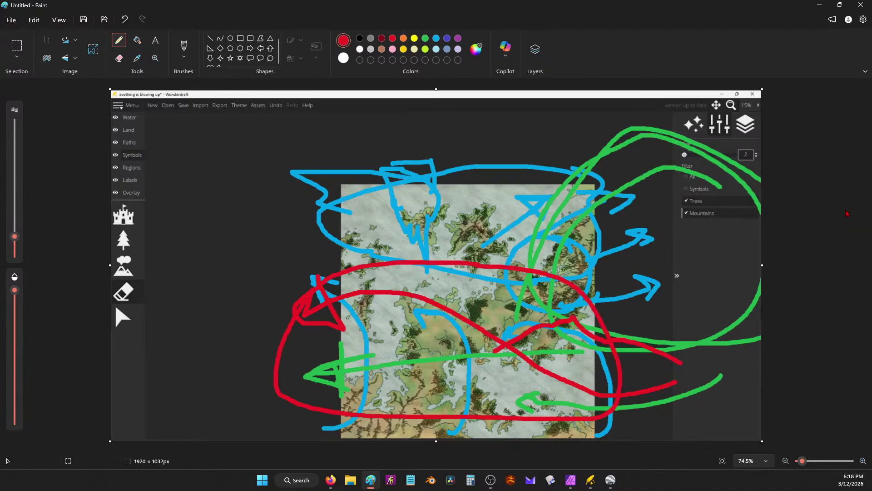
key(ctrl+z)
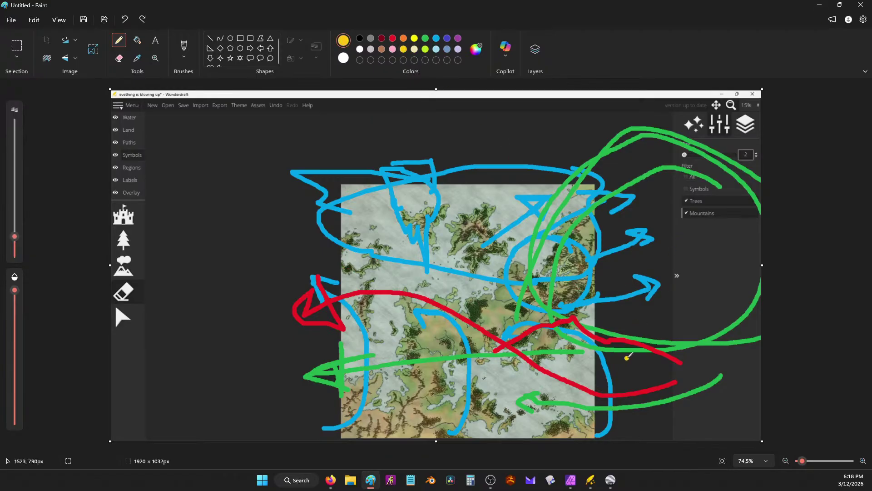
Draw three yellow arrows converging on the continent's north-central area from the southeast and the two northern islands.
drag(627, 357, 466, 308)
drag(399, 207, 432, 326)
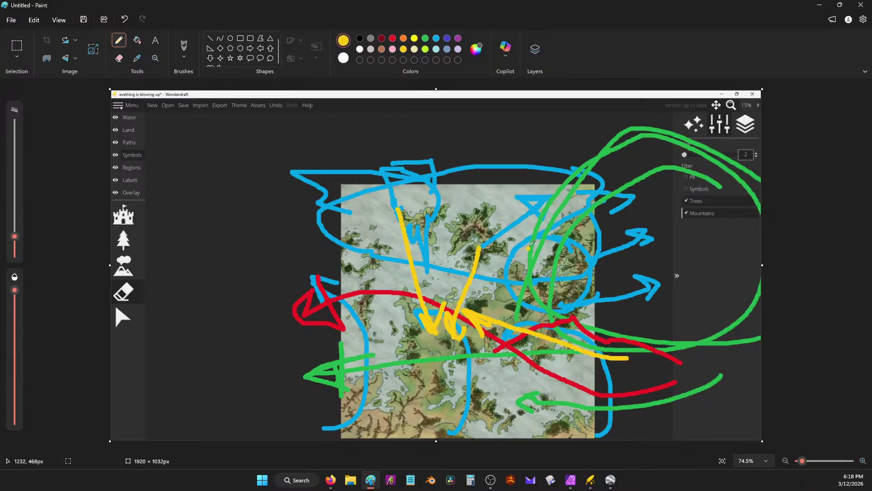
mouse_move(608, 203)
mouse_down()
mouse_move(625, 318)
mouse_move(634, 209)
mouse_up()
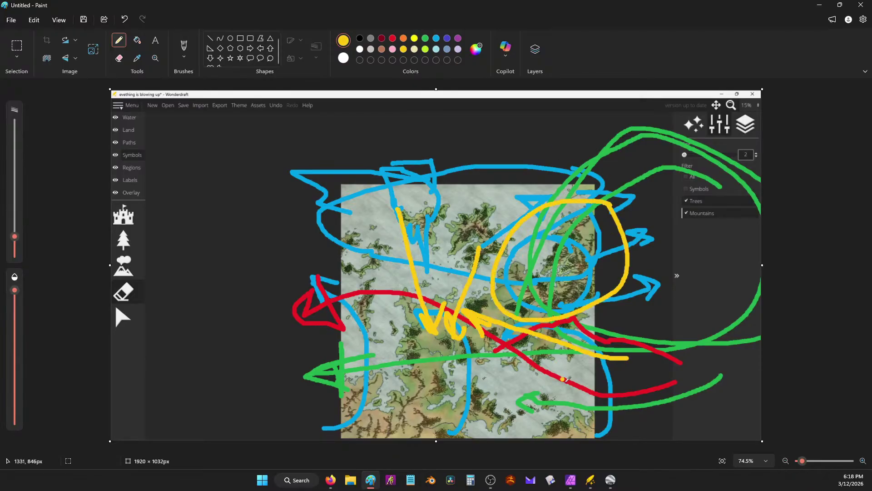
key(ctrl+z)
Try adding more yellow marks east of the mountains and over the southern land, and undo them.
click(656, 242)
mouse_move(585, 288)
mouse_down()
mouse_move(661, 301)
mouse_move(664, 314)
mouse_up()
key(ctrl+z)
click(531, 414)
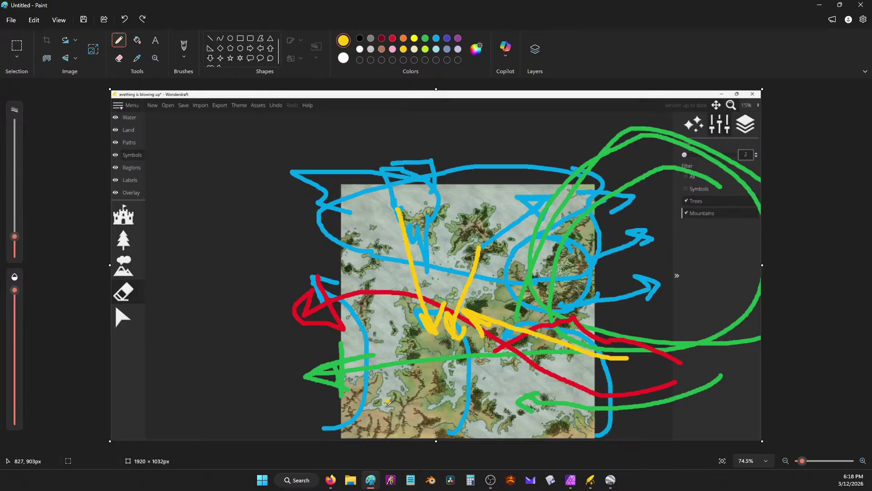
key(ctrl+z)
drag(373, 408, 412, 421)
key(ctrl+z)
key(ctrl+z)
click(396, 427)
Switch back to the map in Wonderdraft.
click(827, 5)
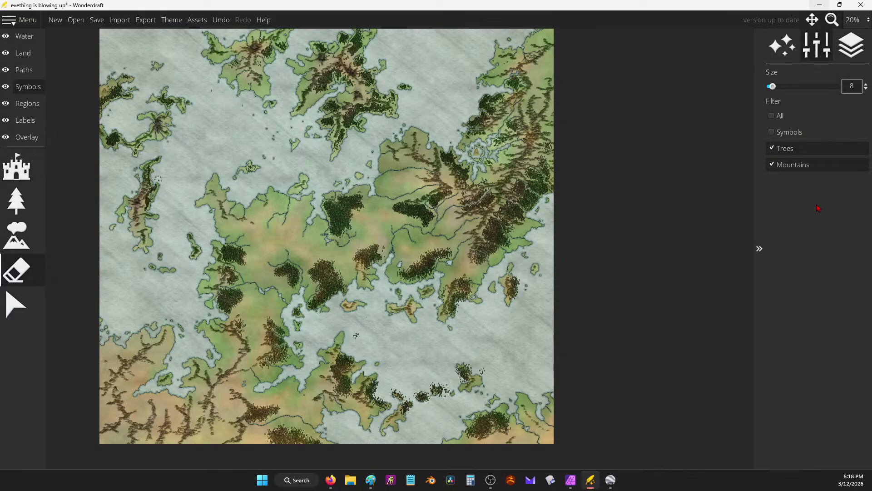
Spray trees onto the lowland north of the crater bay, along the northern forest's edge and onto the grove by the northern river.
scroll(538, 184, up, 5)
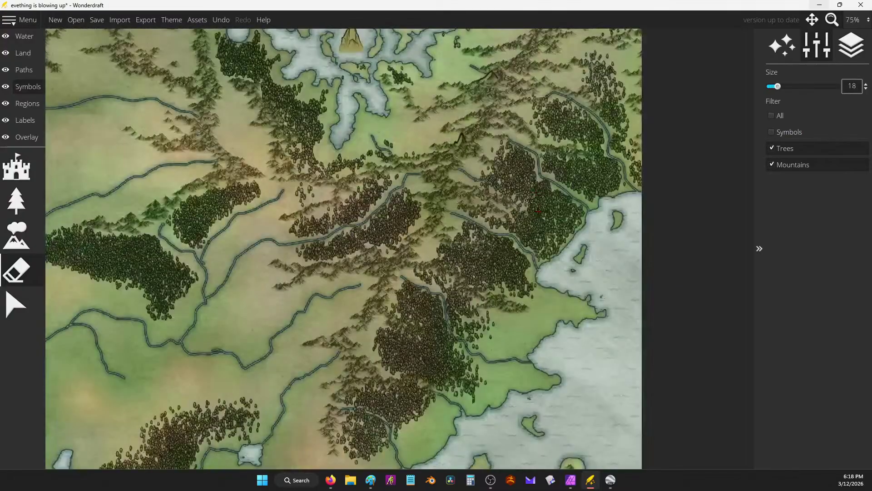
scroll(445, 164, up, 3)
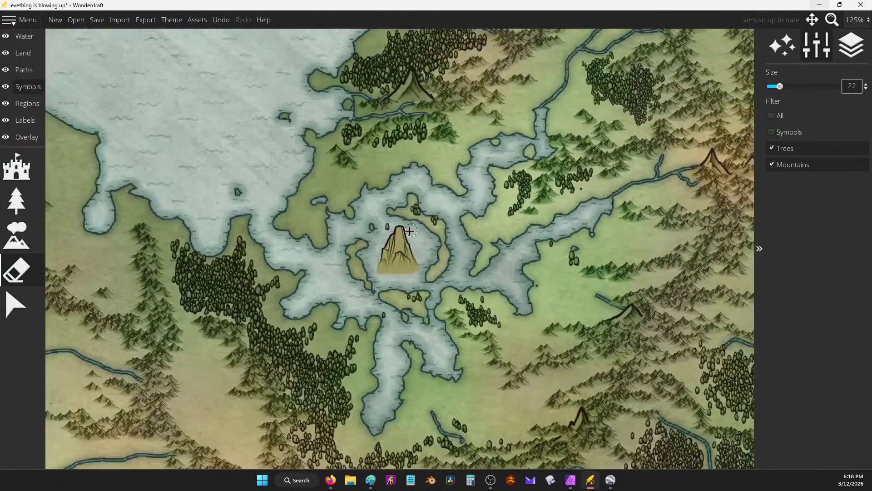
click(40, 213)
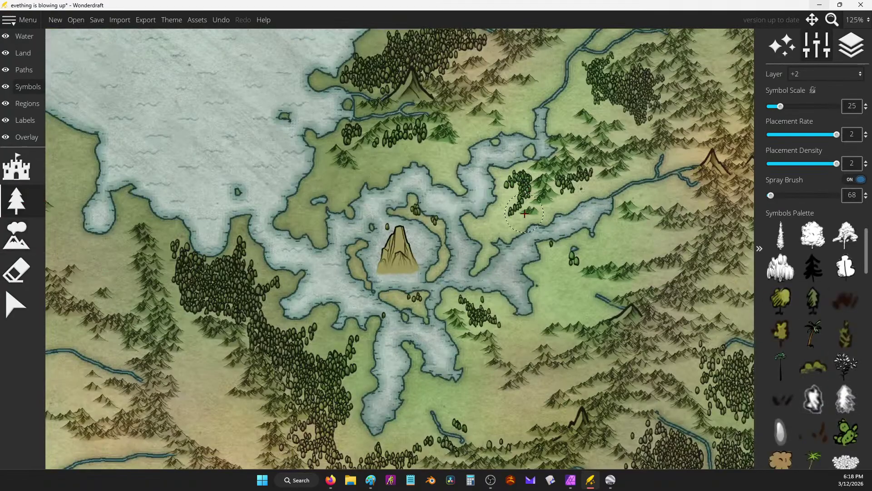
key(ctrl+z)
click(865, 104)
click(865, 104)
mouse_move(429, 132)
mouse_down()
mouse_move(426, 151)
mouse_move(412, 138)
mouse_move(383, 155)
mouse_move(443, 136)
mouse_up()
mouse_move(441, 40)
mouse_down()
mouse_move(552, 62)
mouse_move(597, 100)
mouse_move(613, 105)
mouse_move(616, 96)
mouse_up()
Try spraying trees along the foothills east of the crater bay, and undo them.
drag(620, 223, 629, 247)
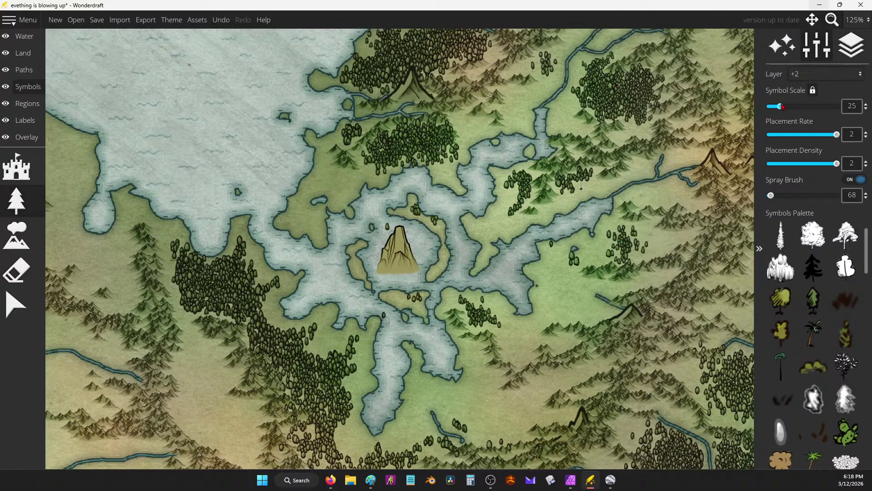
drag(654, 172, 673, 202)
key(ctrl+z)
mouse_move(653, 250)
mouse_down()
mouse_move(645, 227)
mouse_move(604, 292)
mouse_up()
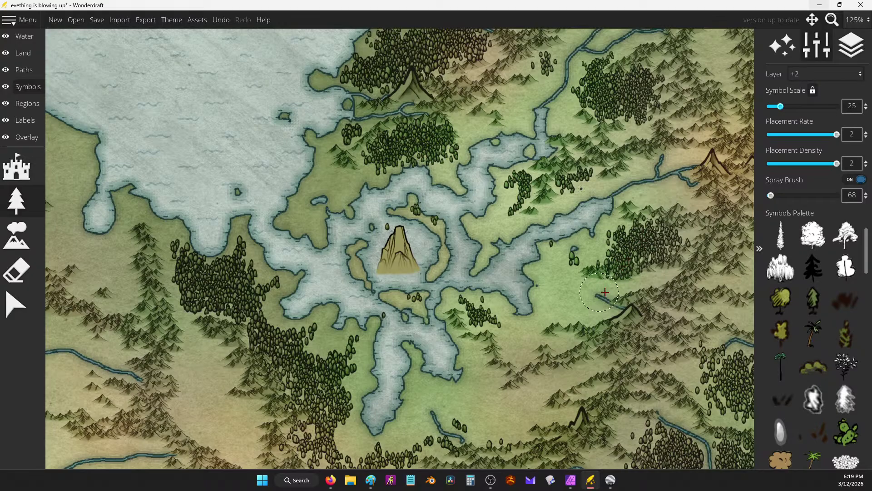
key(ctrl+z)
key(ctrl+z)
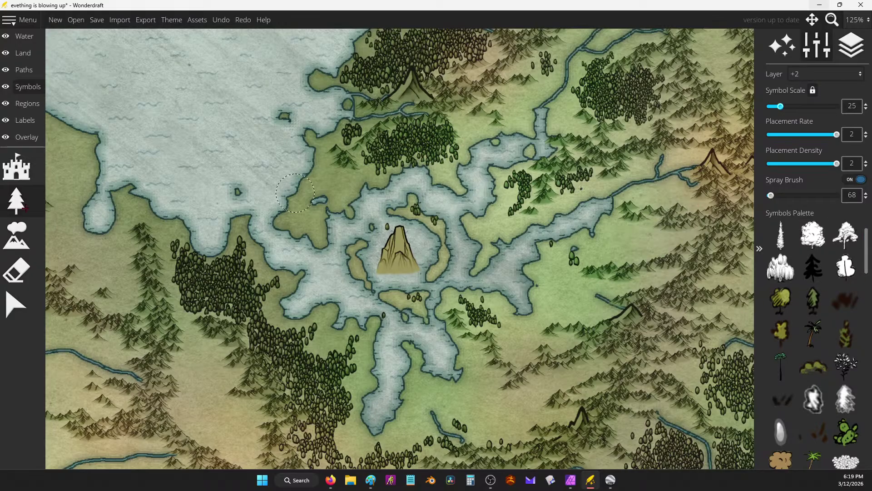
Limit the symbol eraser to trees and erase the forest just north of the crater bay.
click(17, 274)
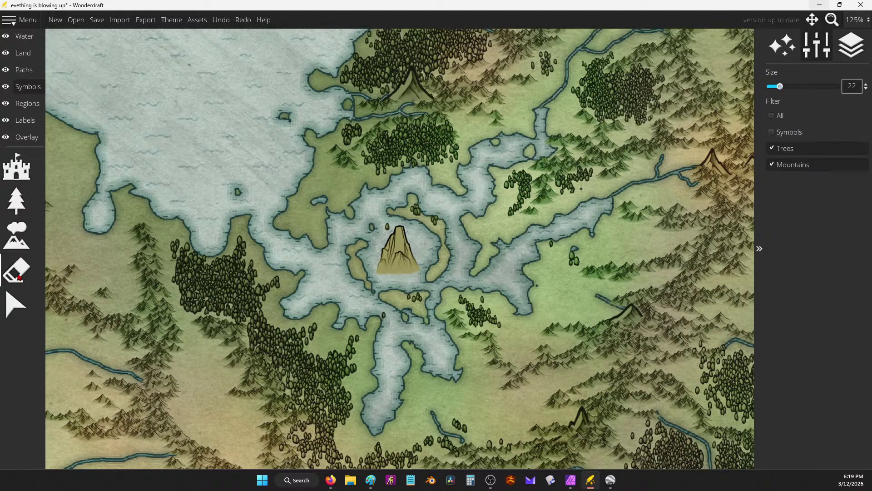
click(772, 164)
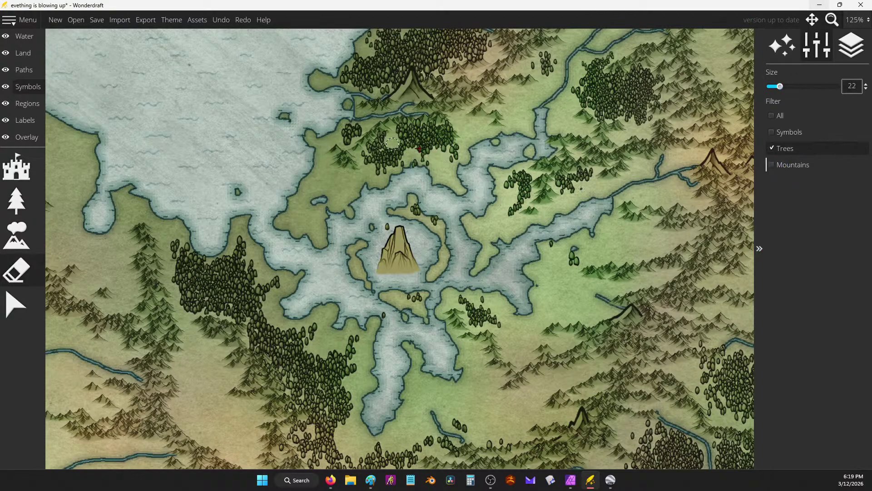
mouse_move(419, 149)
mouse_down()
mouse_move(409, 163)
mouse_move(381, 159)
mouse_move(413, 141)
mouse_move(459, 160)
mouse_up()
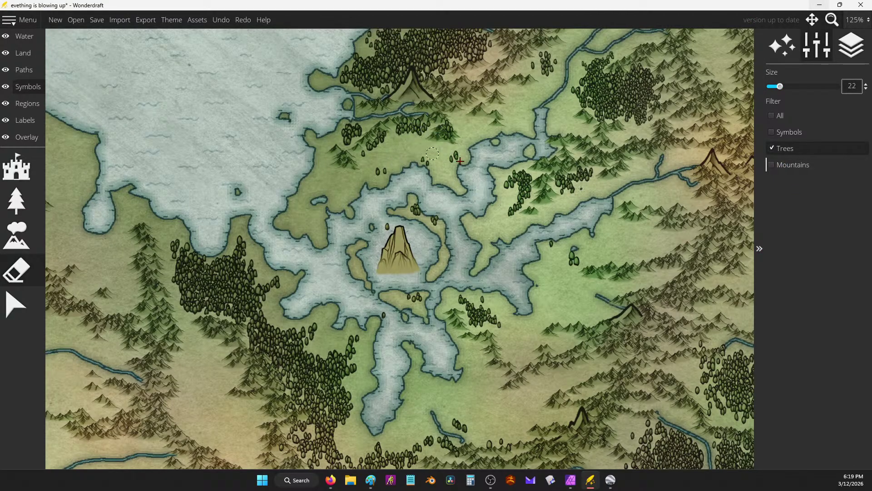
Thin the trees around the crater bay, mainly the dense forest running along the mountains southwest of it.
mouse_move(378, 183)
mouse_down()
mouse_move(411, 187)
mouse_move(420, 212)
mouse_up()
mouse_move(405, 292)
mouse_down()
mouse_move(366, 311)
mouse_move(360, 360)
mouse_move(334, 381)
mouse_move(228, 291)
mouse_move(223, 246)
mouse_move(239, 245)
mouse_move(249, 287)
mouse_move(281, 293)
mouse_move(254, 283)
mouse_move(250, 310)
mouse_move(268, 335)
mouse_move(255, 316)
mouse_move(220, 300)
mouse_move(202, 271)
mouse_move(234, 259)
mouse_move(243, 297)
mouse_move(215, 281)
mouse_move(194, 284)
mouse_move(204, 266)
mouse_up()
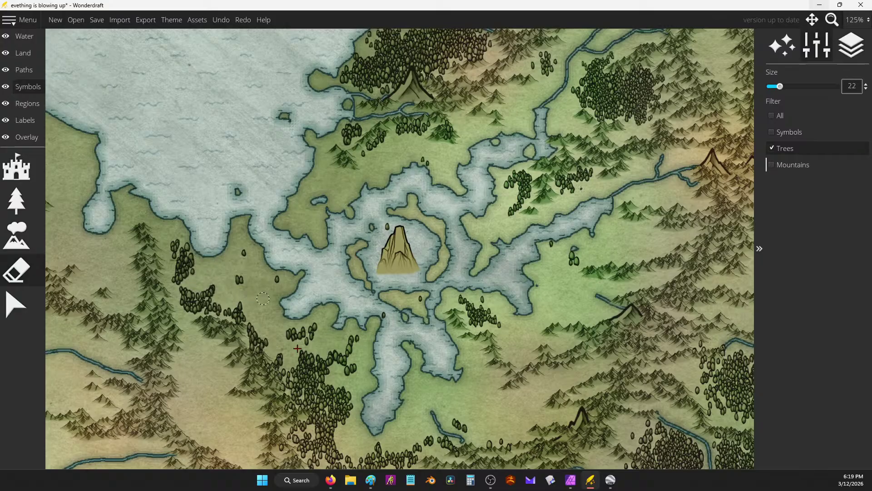
mouse_move(298, 348)
mouse_down()
mouse_move(341, 401)
mouse_move(352, 379)
mouse_move(332, 353)
mouse_move(497, 330)
mouse_move(464, 283)
mouse_up()
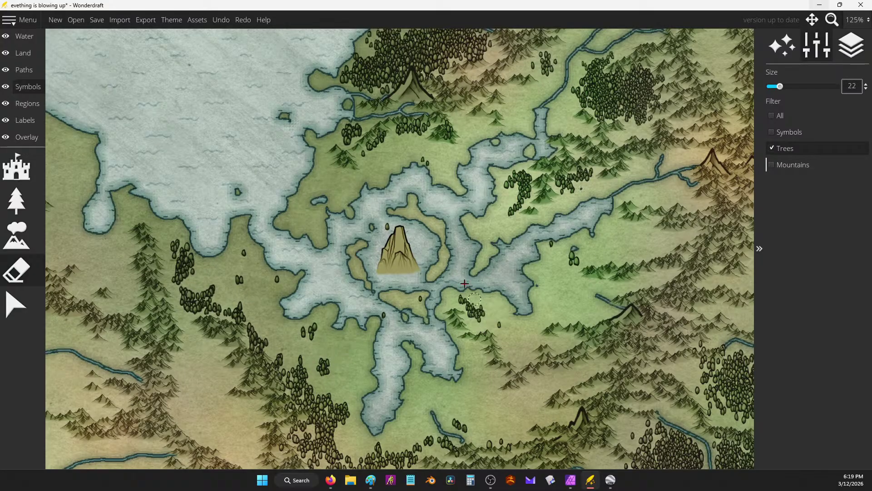
mouse_move(513, 205)
mouse_down()
mouse_move(567, 270)
mouse_move(570, 186)
mouse_move(591, 91)
mouse_move(475, 100)
mouse_move(364, 125)
mouse_move(409, 71)
mouse_move(359, 81)
mouse_move(424, 92)
mouse_up()
scroll(414, 114, down, 2)
scroll(459, 295, up, 2)
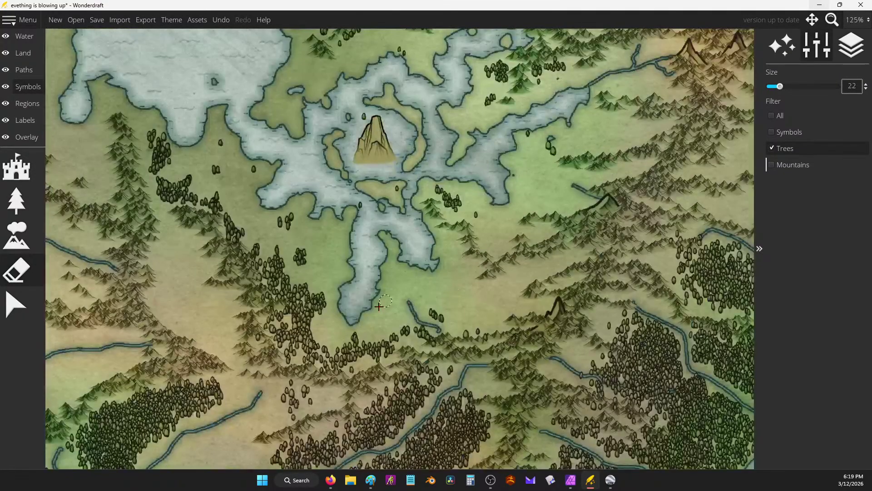
drag(304, 282, 316, 306)
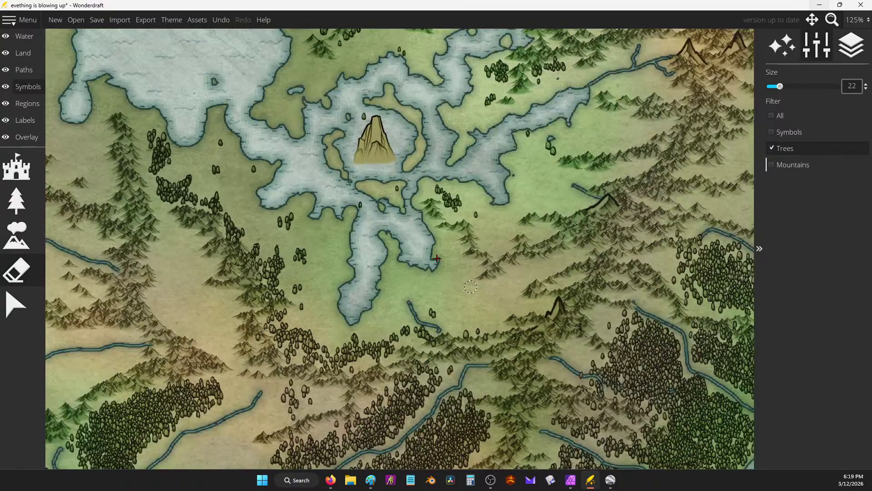
Fill in the isolated river segment south of the crater bay with the land brush.
click(23, 53)
click(15, 201)
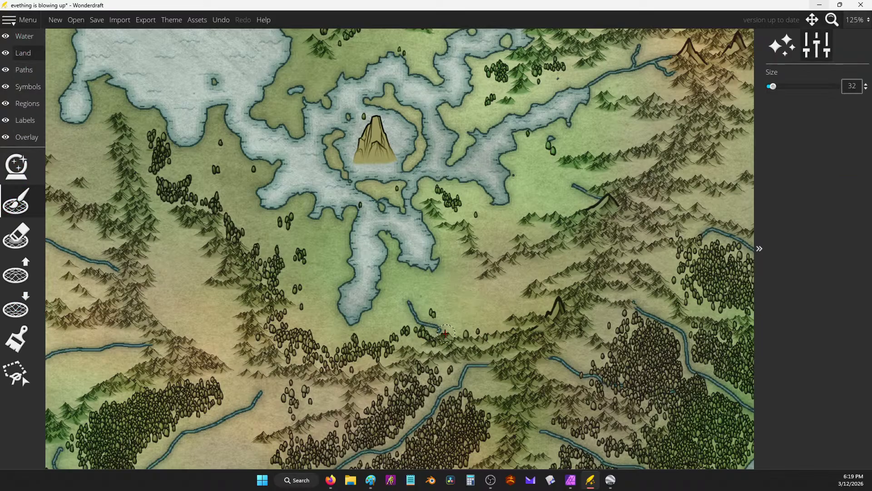
drag(445, 333, 407, 290)
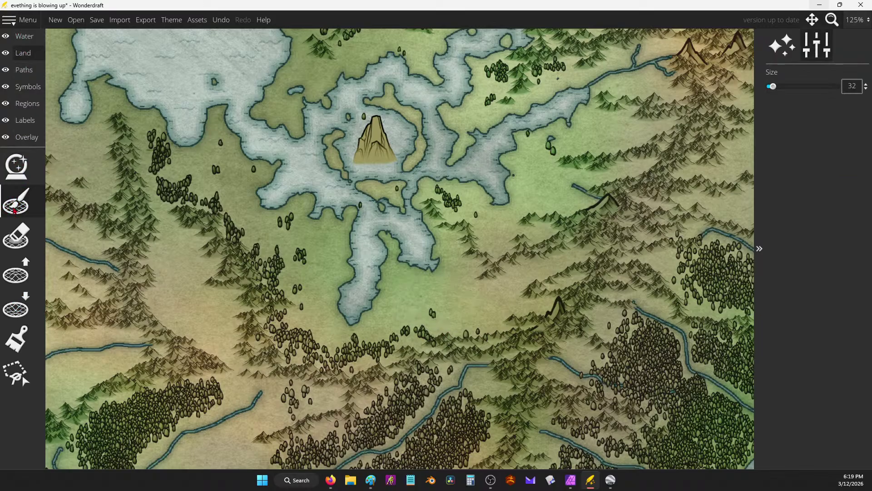
Carve thin rivers with the size 4 land eraser from the bay's southeastern and southern arms into the southern mountains.
click(16, 235)
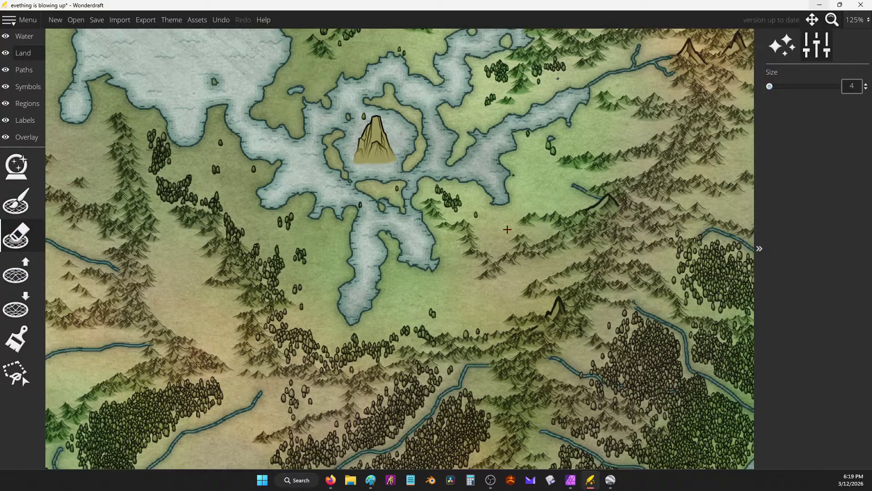
scroll(483, 339, up, 3)
mouse_move(525, 321)
mouse_down()
mouse_move(492, 313)
mouse_move(423, 261)
mouse_move(408, 217)
mouse_up()
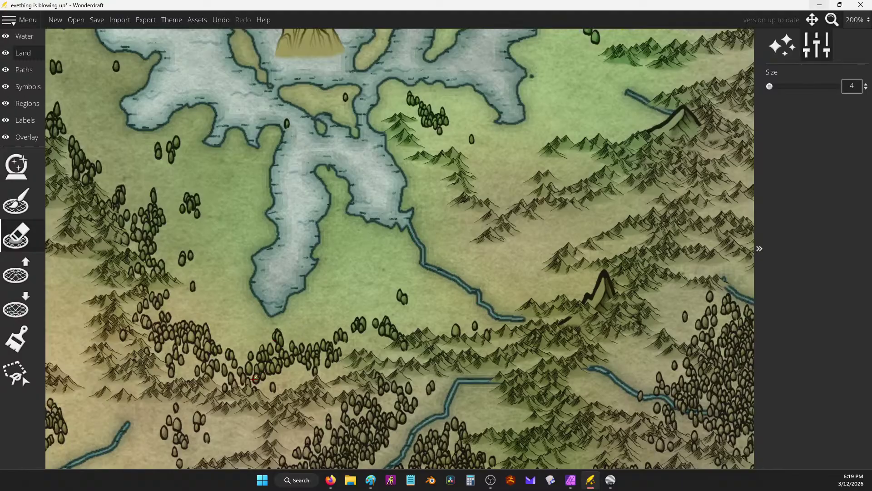
scroll(341, 181, down, 3)
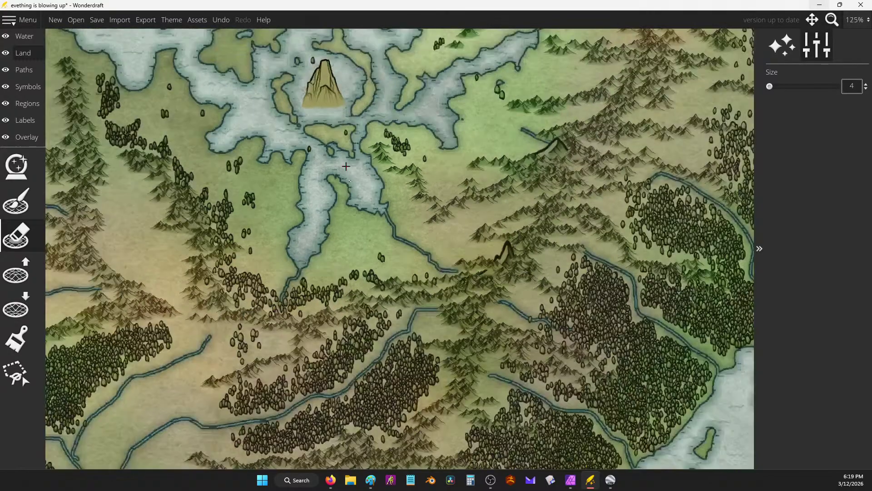
Carve a short river from the bay's western arm and another from the round northern inlet south to the mountains.
mouse_move(336, 150)
mouse_down()
mouse_move(476, 257)
mouse_move(543, 296)
mouse_up()
drag(333, 285, 372, 259)
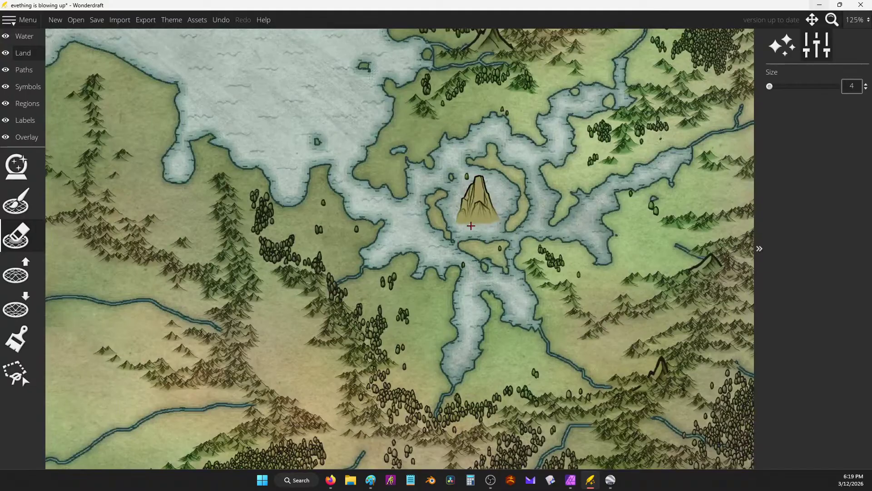
scroll(417, 263, down, 3)
scroll(435, 160, up, 3)
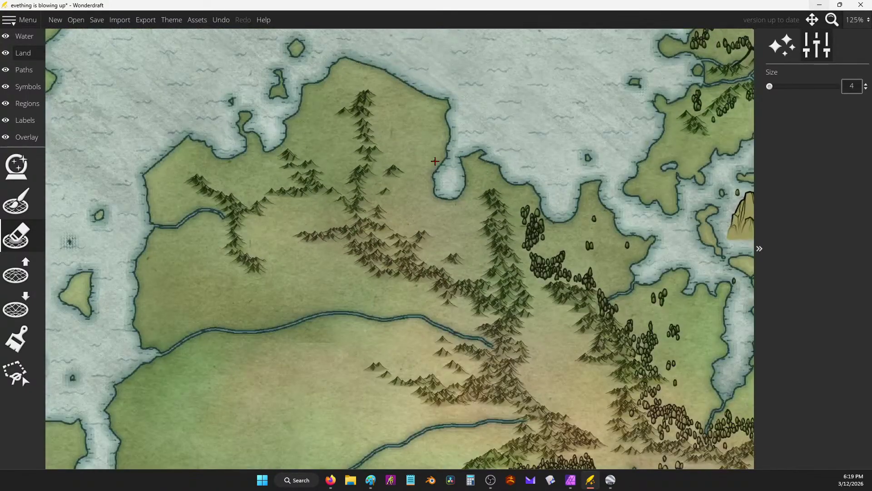
drag(453, 198, 482, 262)
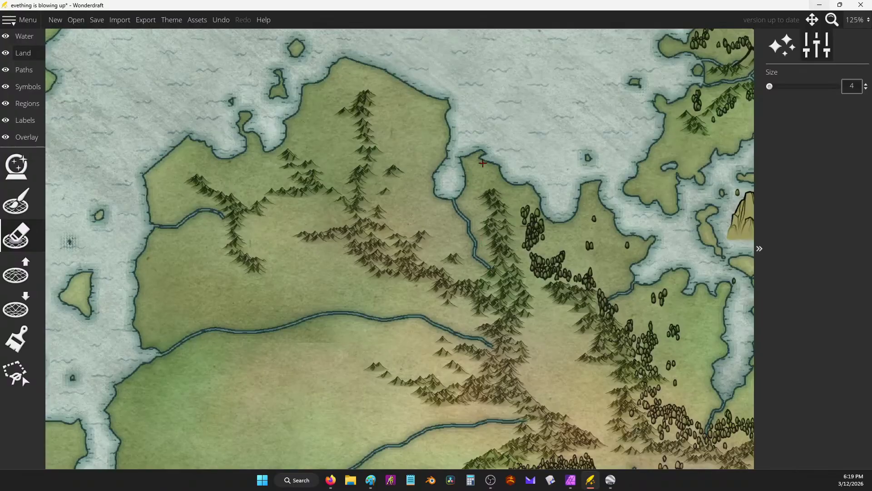
Examine the rivers, forests and coastlines across the whole map, from the northeastern coast to the southern lands.
scroll(483, 163, down, 4)
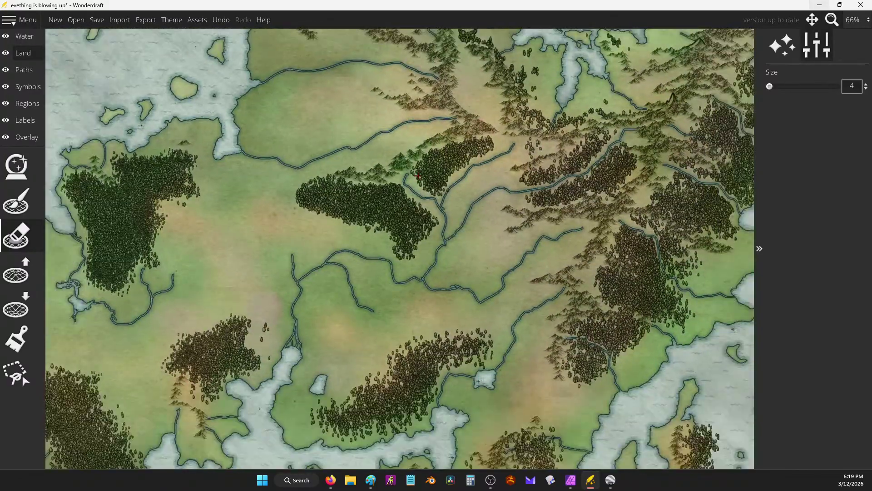
scroll(418, 176, down, 1)
scroll(397, 180, up, 1)
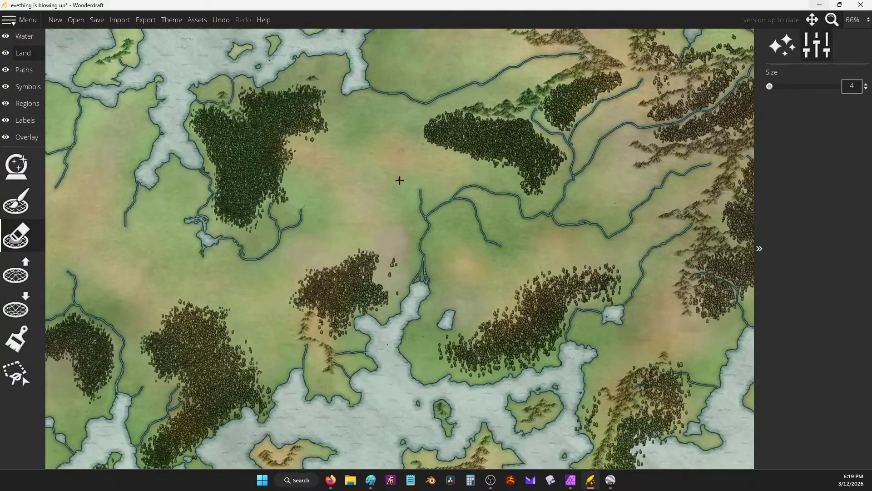
scroll(529, 173, down, 1)
drag(529, 173, 467, 132)
scroll(453, 130, up, 1)
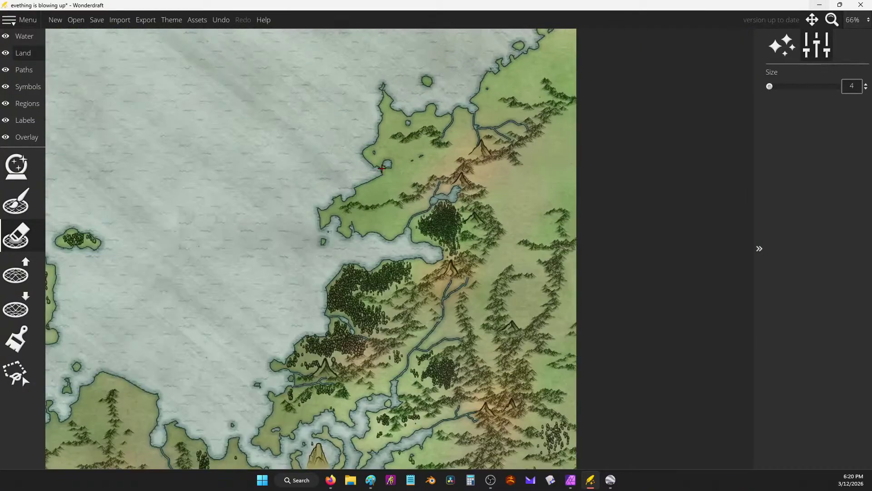
scroll(335, 176, down, 2)
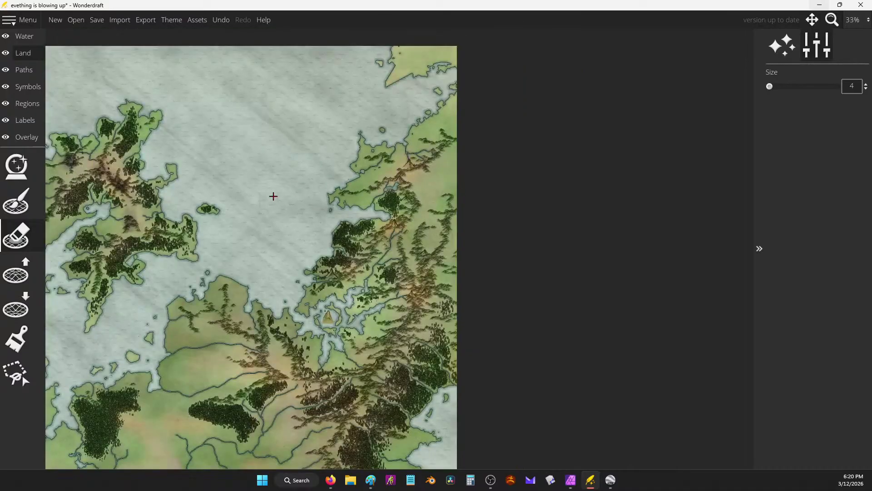
drag(273, 195, 583, 179)
drag(359, 302, 513, 189)
drag(493, 326, 338, 121)
scroll(412, 145, down, 2)
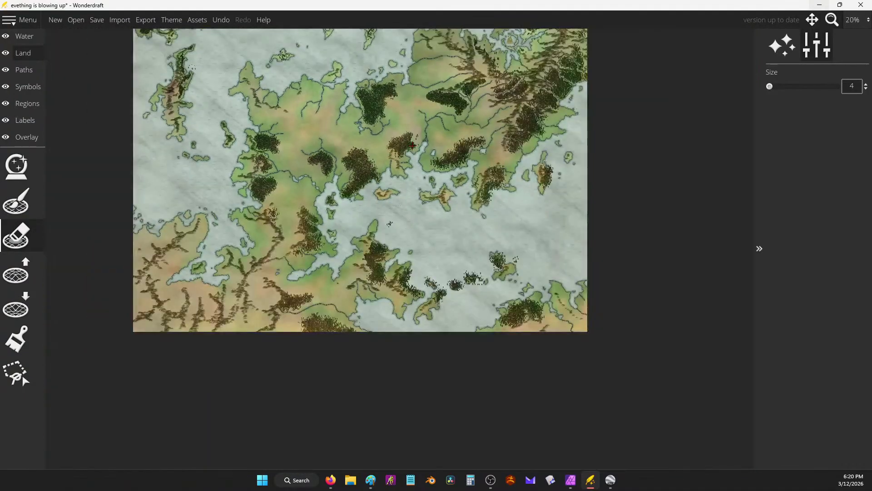
scroll(484, 168, up, 1)
drag(411, 163, 454, 262)
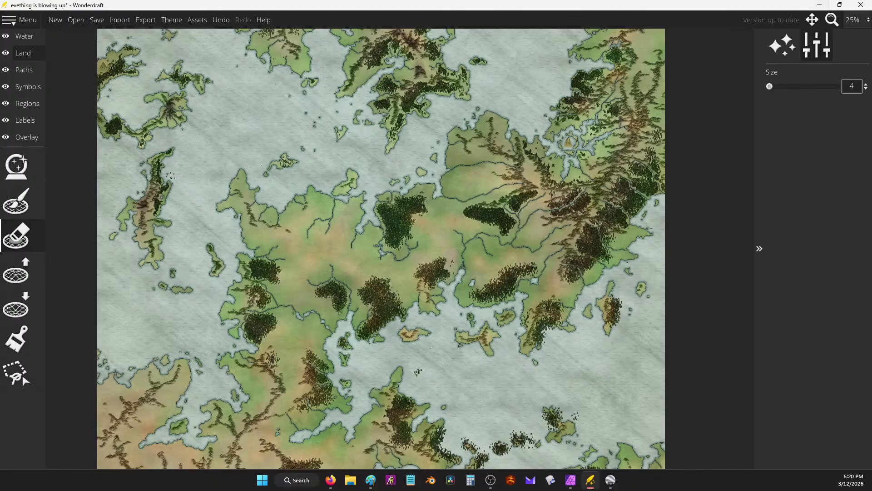
Switch to Firefox, search the web for "gangus kahn", and return to the map.
click(330, 479)
click(350, 27)
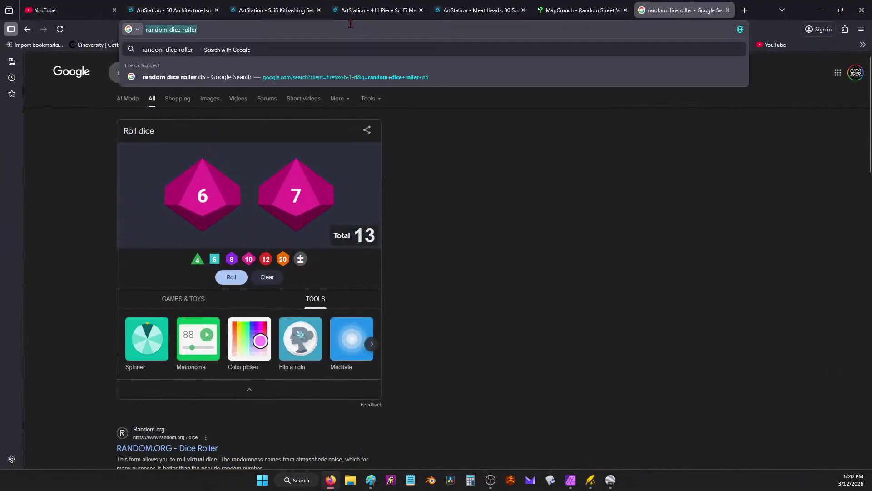
text(gangus ka)
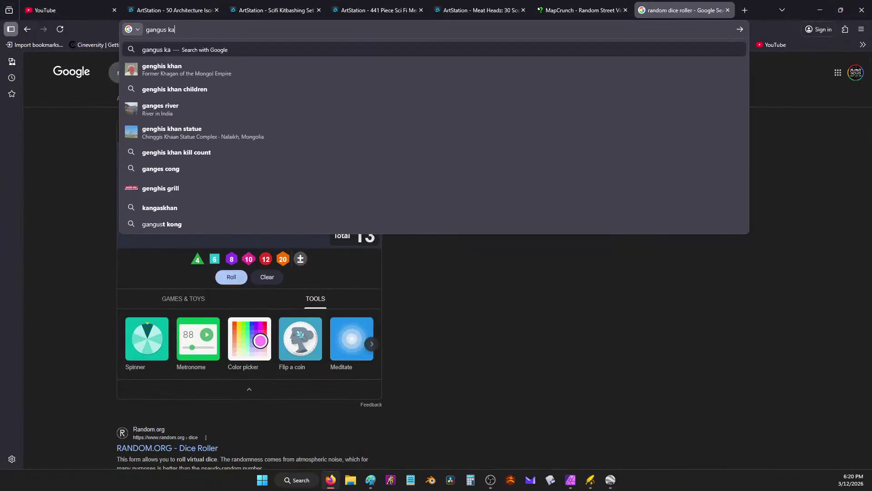
text(hn)
key(Return)
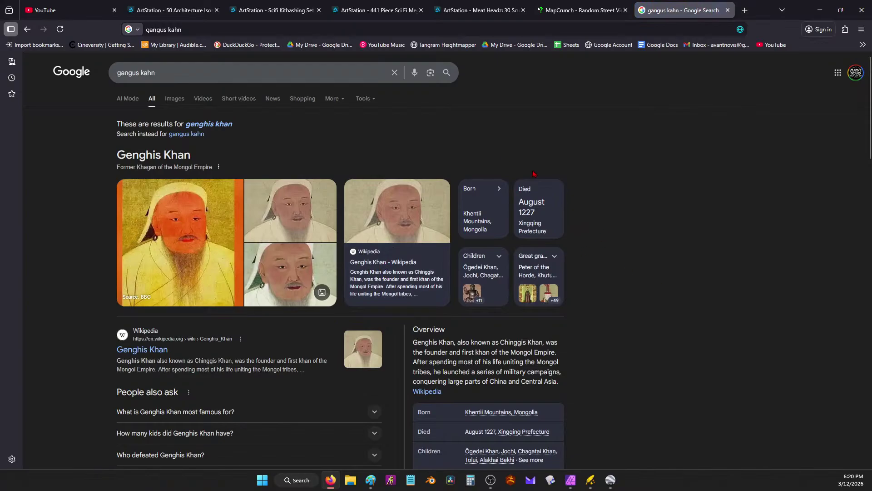
click(819, 10)
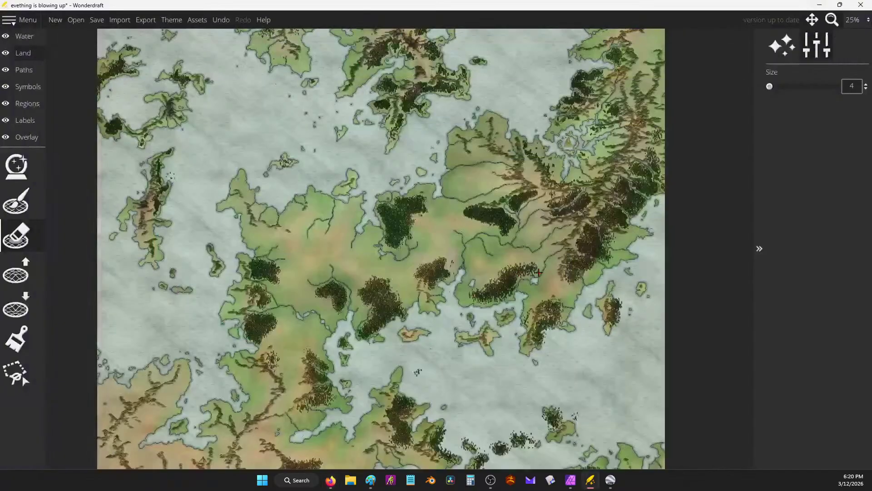
Spray a dense cluster of trees across the middle of the small island north of the northwestern coast.
scroll(325, 222, up, 2)
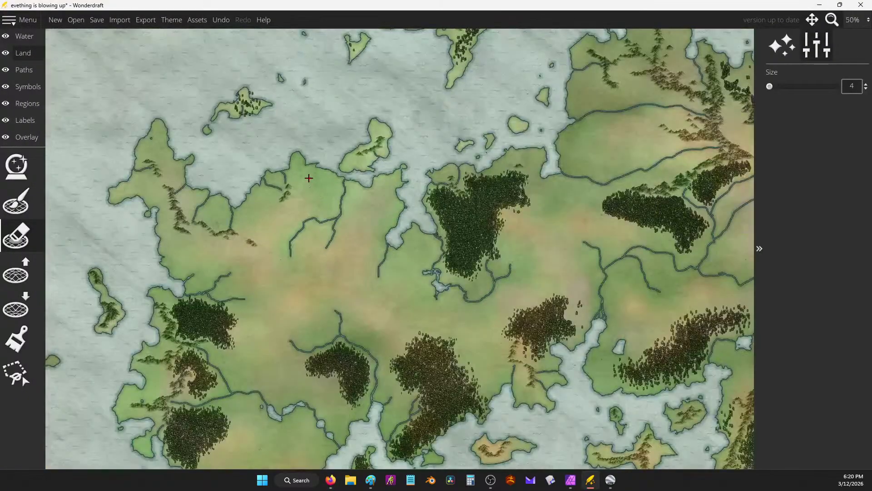
scroll(246, 87, up, 4)
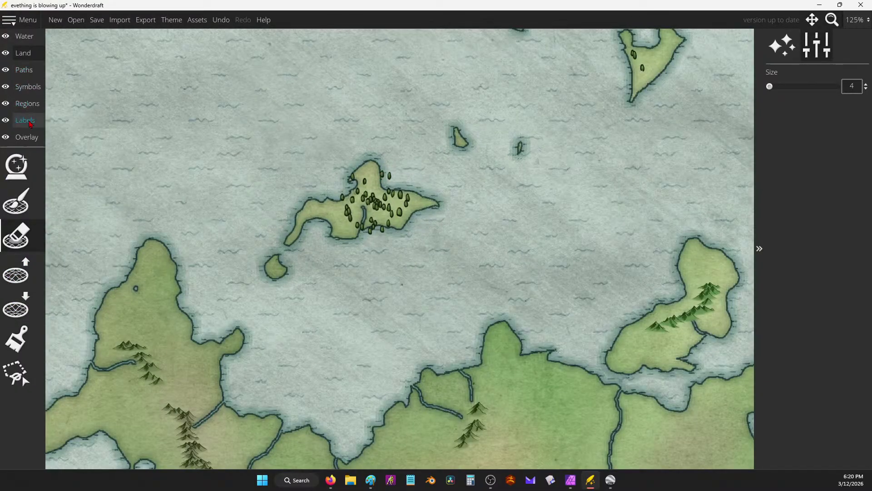
click(25, 120)
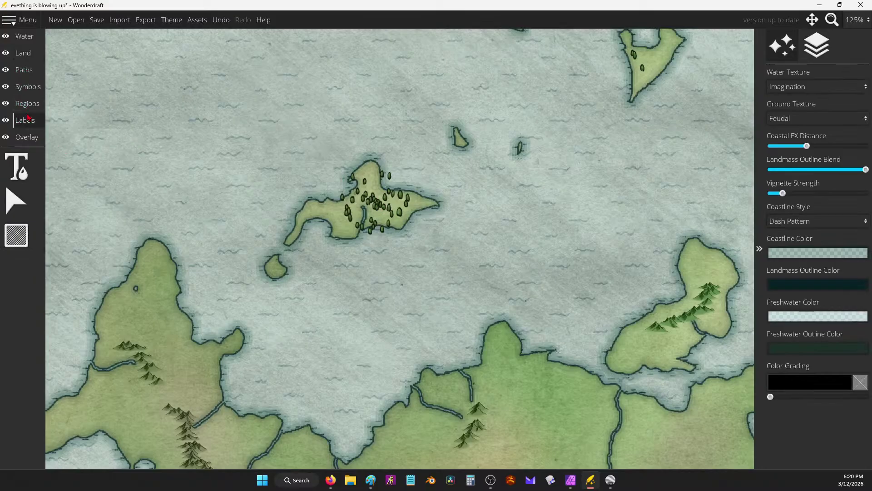
click(23, 53)
click(27, 86)
click(13, 235)
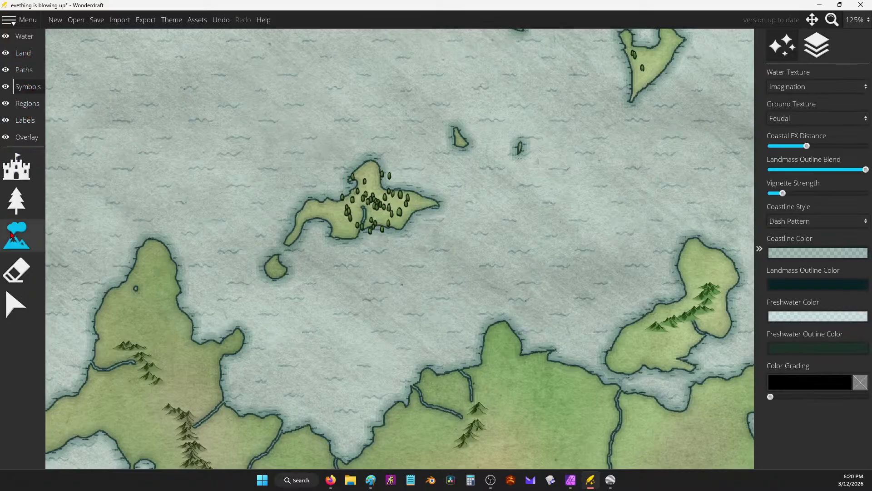
click(16, 200)
drag(378, 200, 347, 204)
Erase the stray trees along the small island's southern and northeastern shores with the tree-only symbol eraser.
click(16, 270)
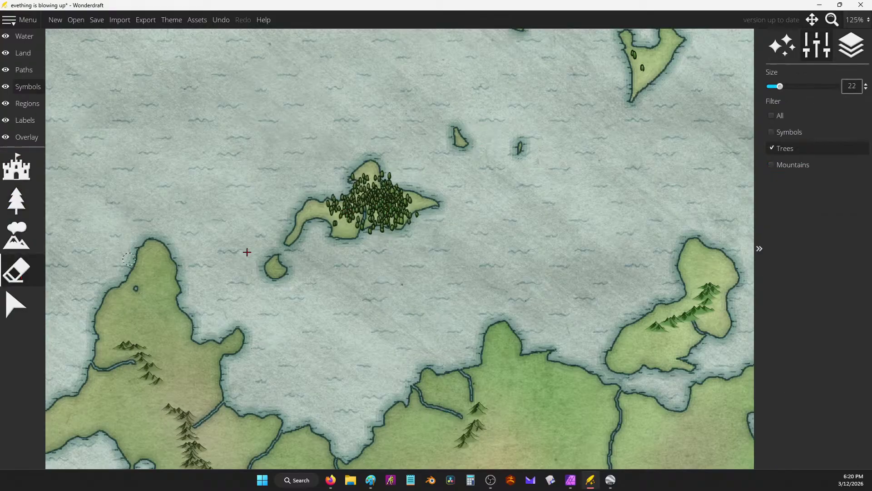
drag(383, 231, 424, 222)
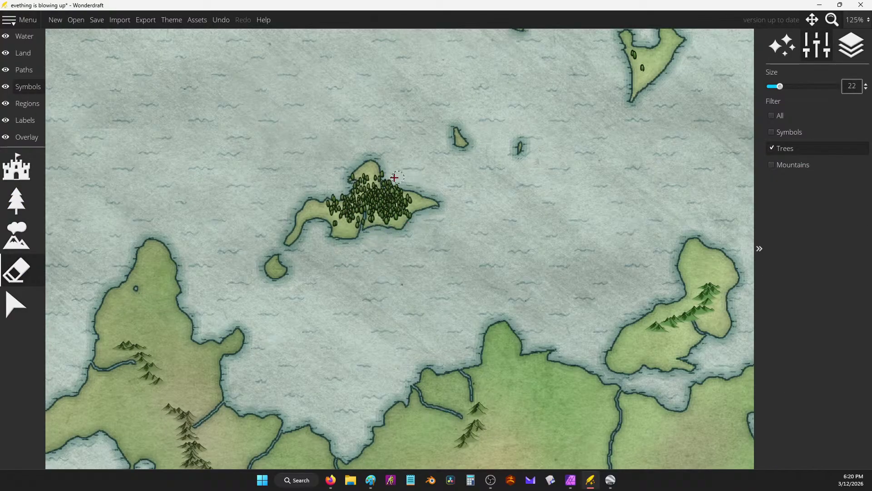
mouse_move(394, 177)
mouse_down()
mouse_move(356, 171)
mouse_move(340, 185)
mouse_move(343, 198)
mouse_move(302, 205)
mouse_up()
Spray forests beside the northwestern peninsula's mountains and a small grove just west of the large dark forest.
scroll(311, 262, down, 5)
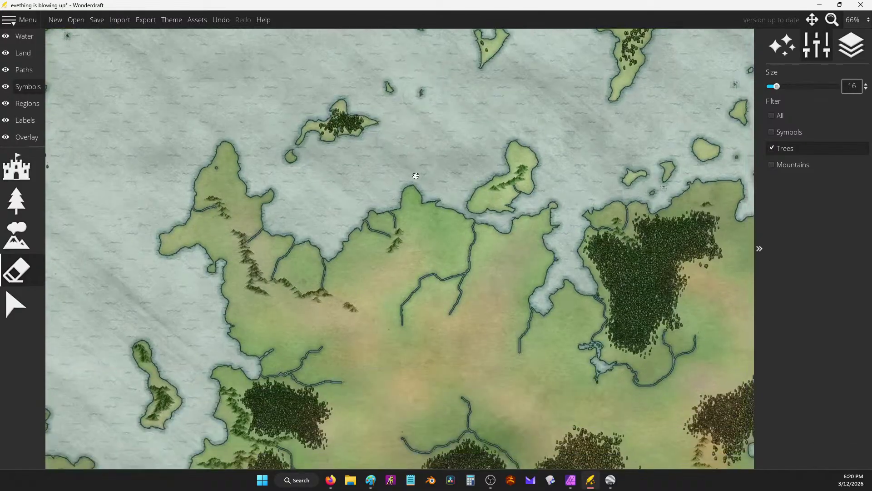
click(16, 201)
click(25, 202)
mouse_move(279, 304)
mouse_down()
mouse_move(251, 307)
mouse_move(287, 307)
mouse_move(278, 297)
mouse_move(300, 313)
mouse_up()
mouse_move(245, 209)
mouse_down()
mouse_move(214, 184)
mouse_move(226, 180)
mouse_move(230, 199)
mouse_up()
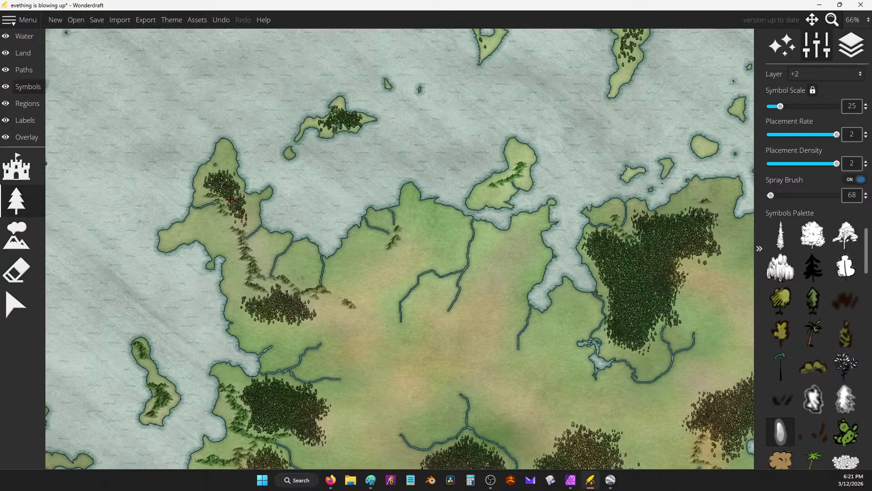
mouse_move(580, 313)
mouse_down()
mouse_move(620, 294)
mouse_move(593, 257)
mouse_up()
Set the symbol eraser to remove only mountains around the northeastern ringed bay.
scroll(357, 202, down, 2)
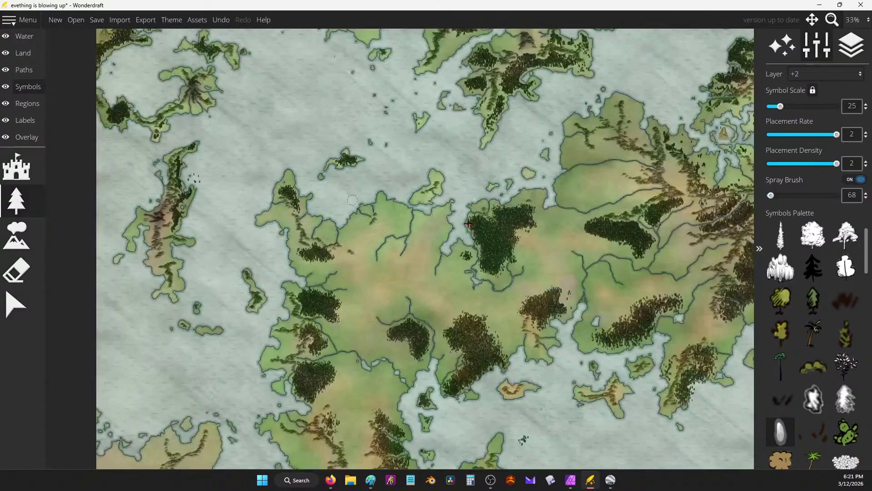
scroll(163, 310, up, 2)
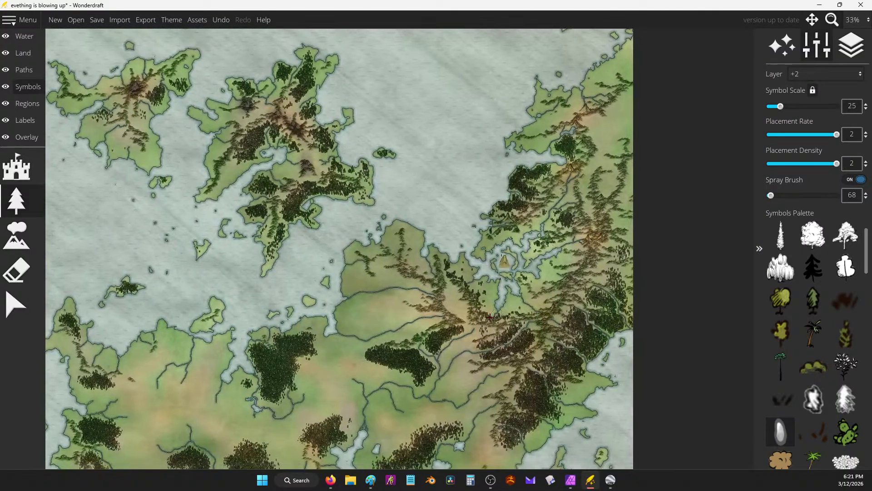
scroll(513, 261, up, 3)
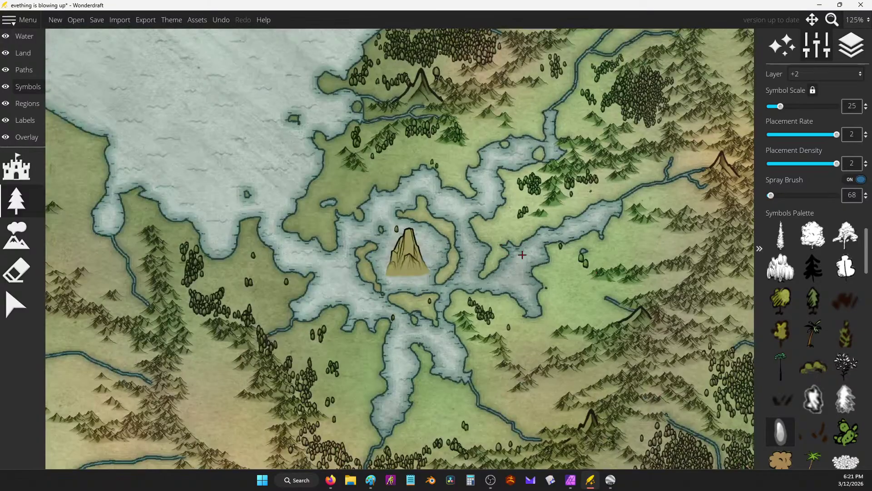
scroll(532, 232, down, 3)
scroll(545, 231, up, 1)
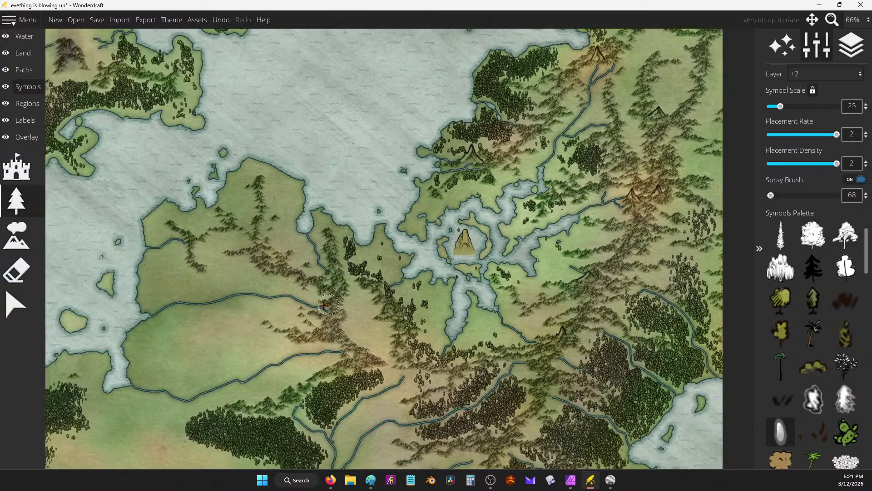
scroll(325, 305, up, 2)
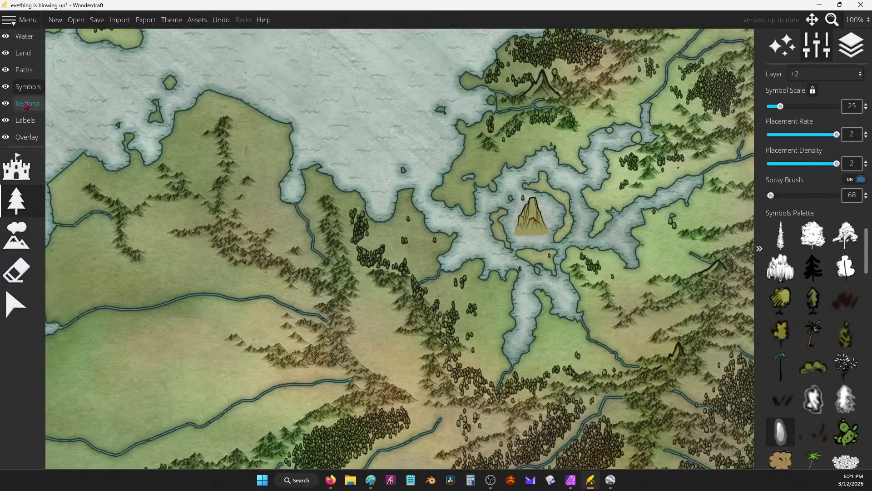
scroll(331, 224, up, 2)
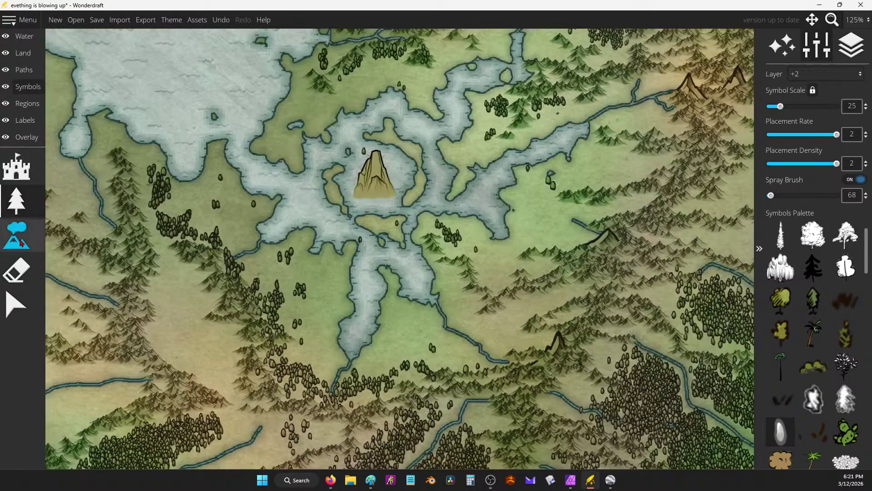
click(16, 271)
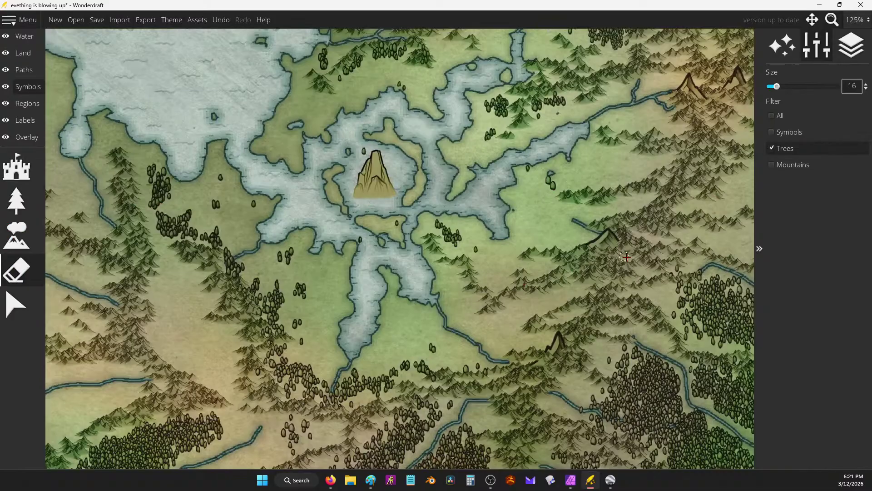
click(791, 164)
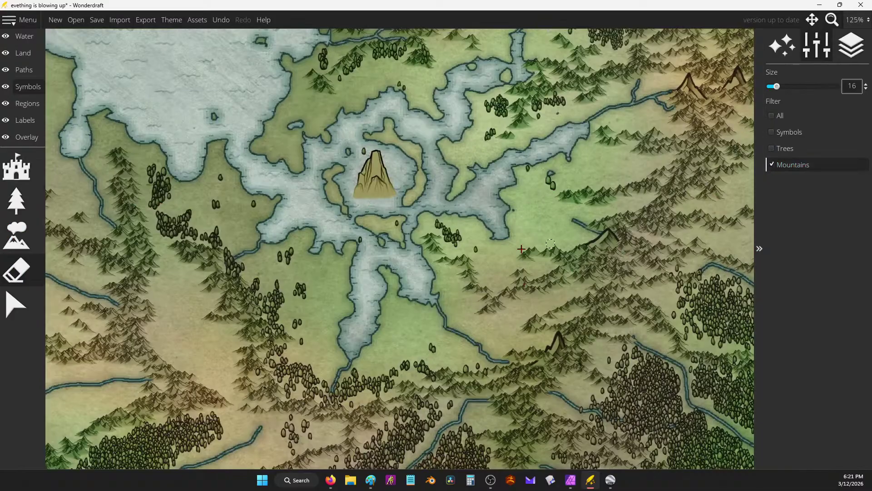
click(383, 184)
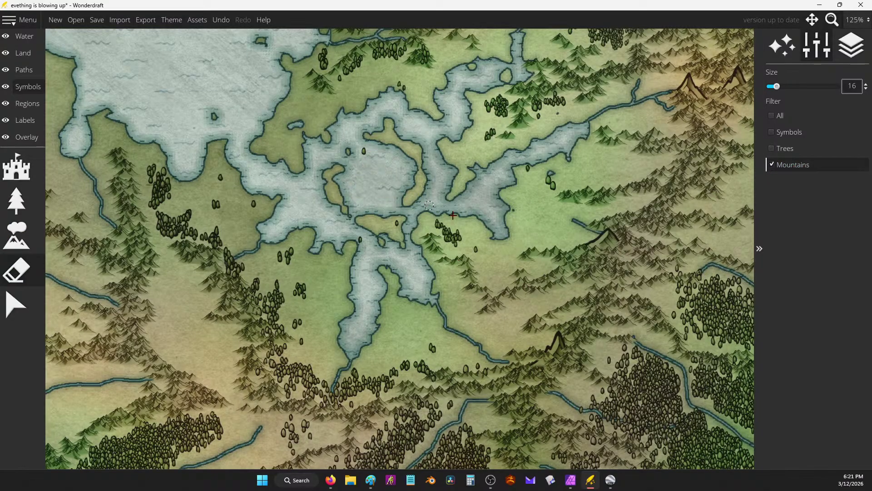
drag(544, 253, 611, 279)
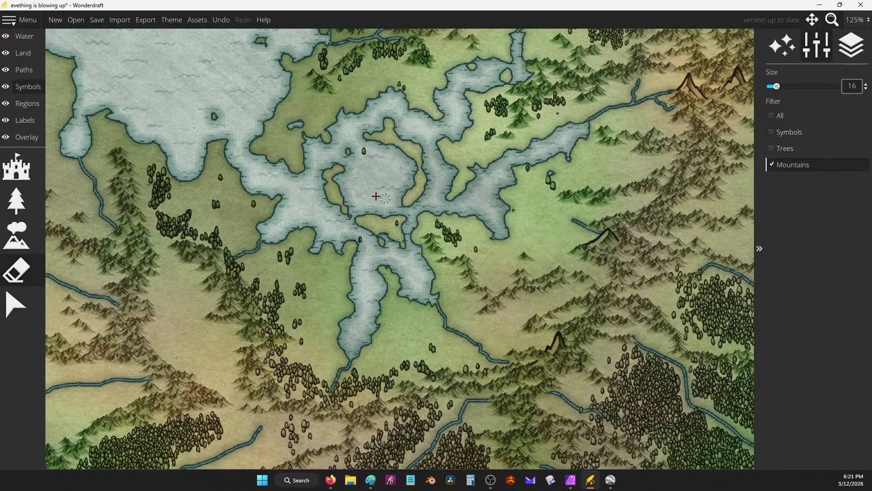
key(ctrl+z)
key(ctrl+z)
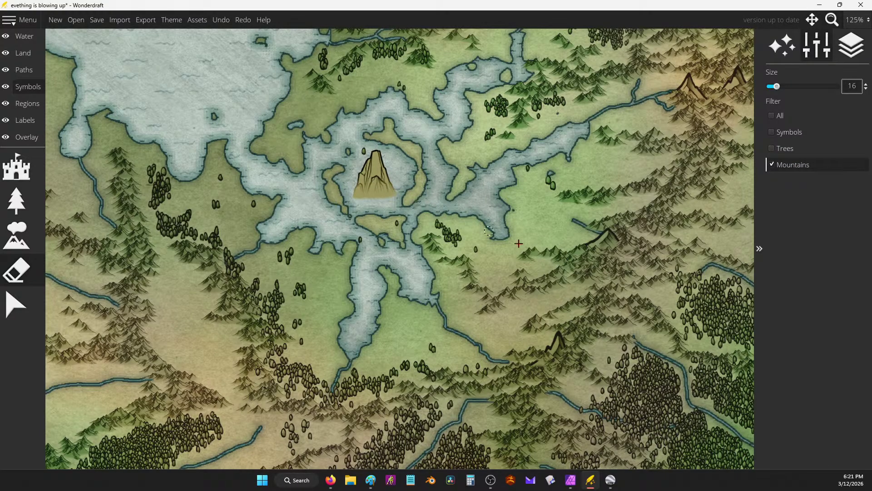
Erase the hills southeast of the ringed bay and the large peak on the short isolated river, and trim the ridge to the southwest.
key(ctrl+y)
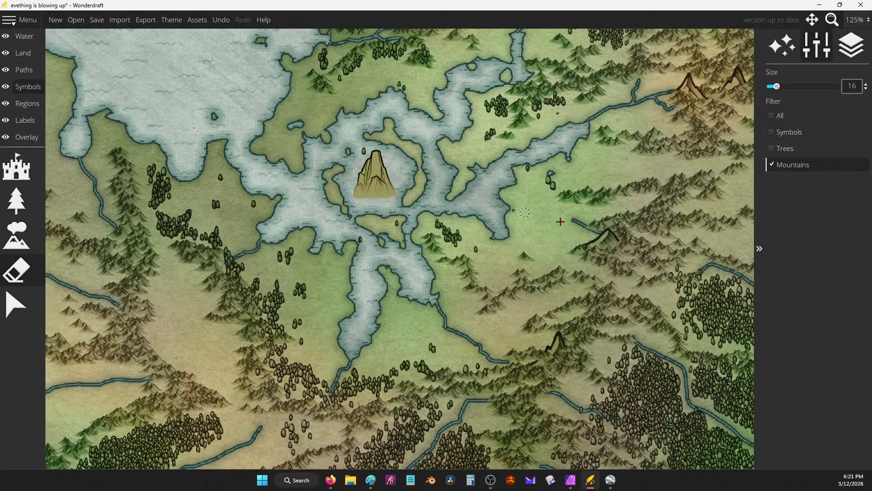
mouse_move(560, 221)
mouse_down()
mouse_move(659, 245)
mouse_move(513, 198)
mouse_up()
key(Left)
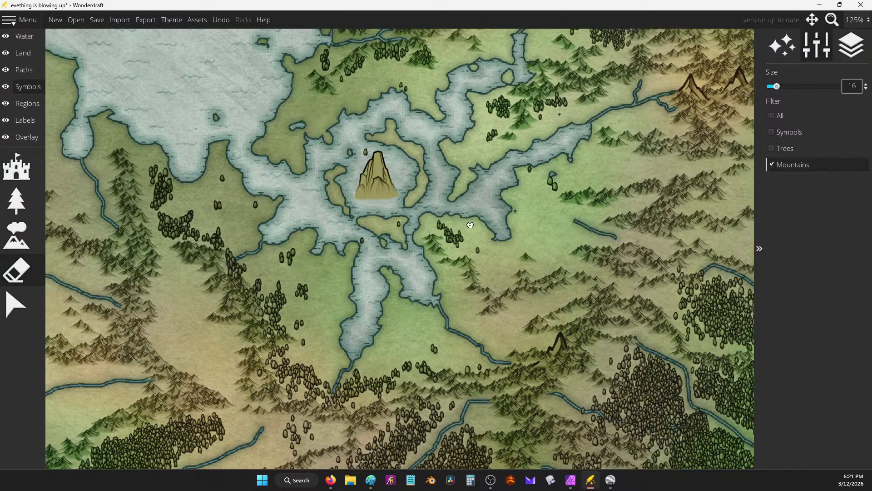
drag(308, 252, 268, 271)
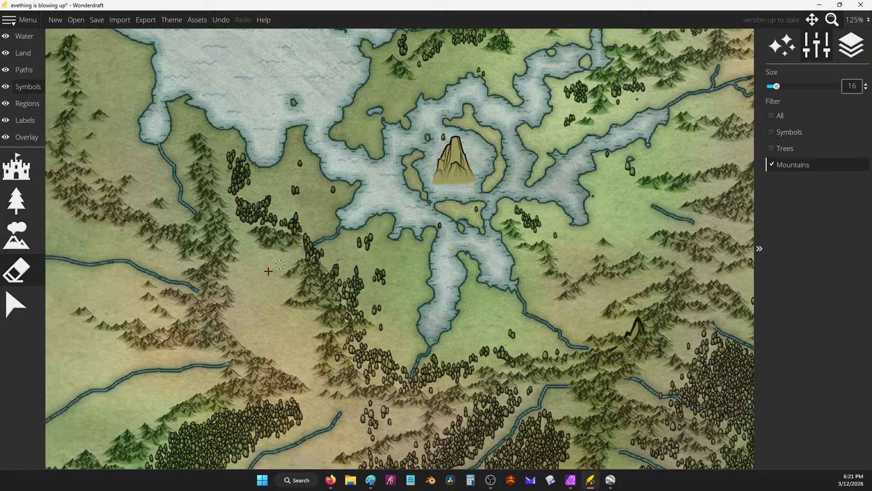
drag(360, 286, 316, 328)
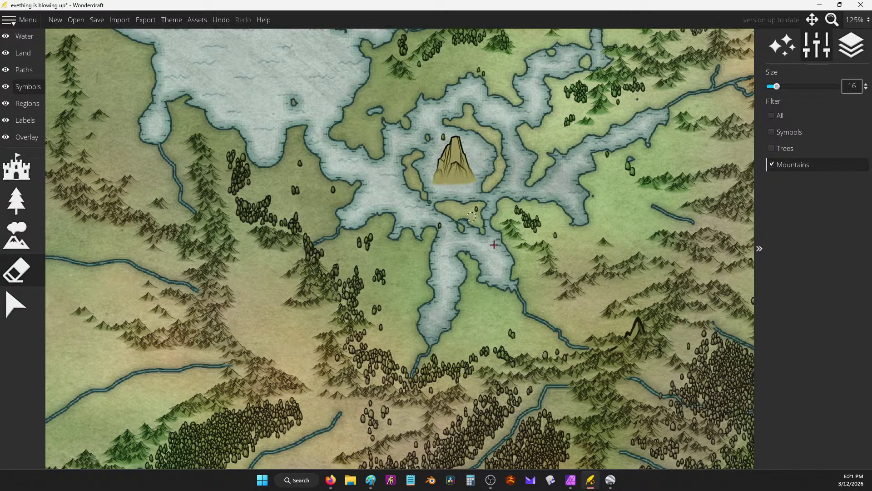
Undo the last mountain erasure north of the ringed bay and limit the symbol eraser to trees.
scroll(448, 135, down, 4)
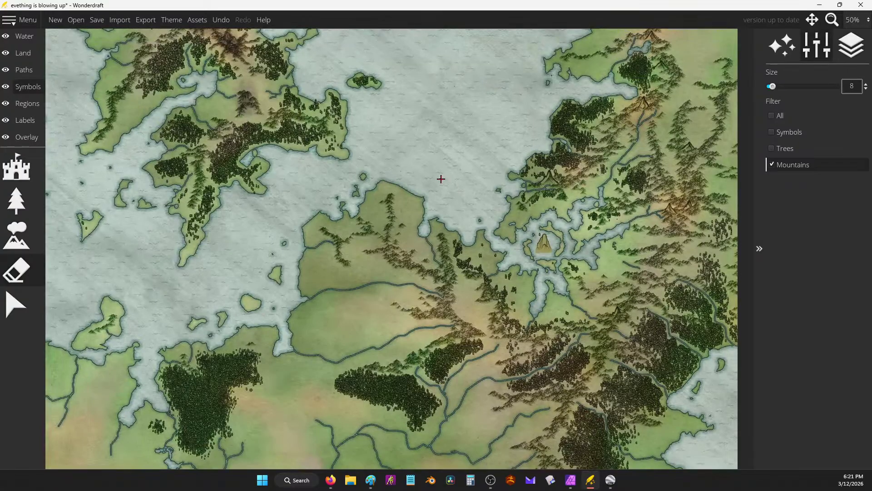
scroll(440, 179, down, 3)
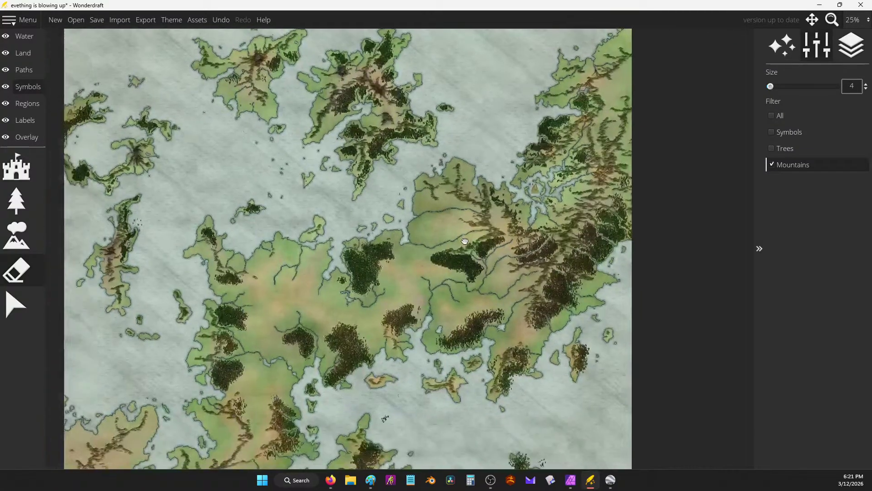
scroll(435, 198, up, 1)
scroll(423, 200, up, 4)
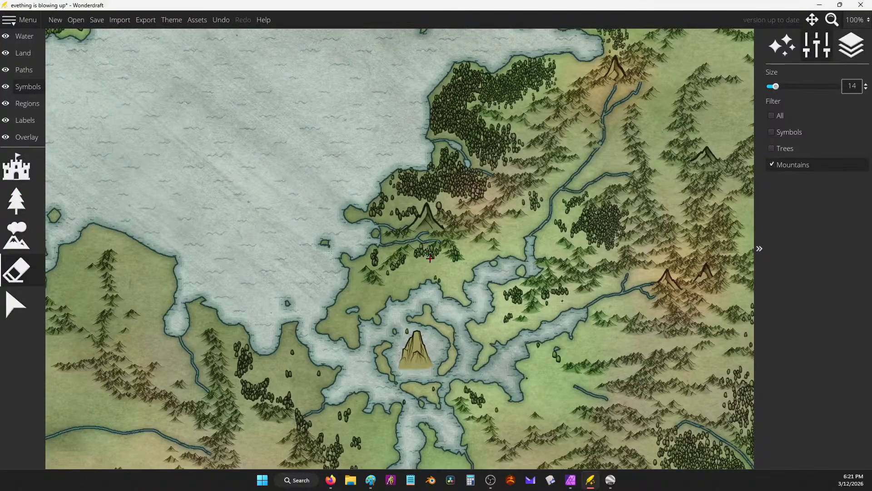
key(ctrl+z)
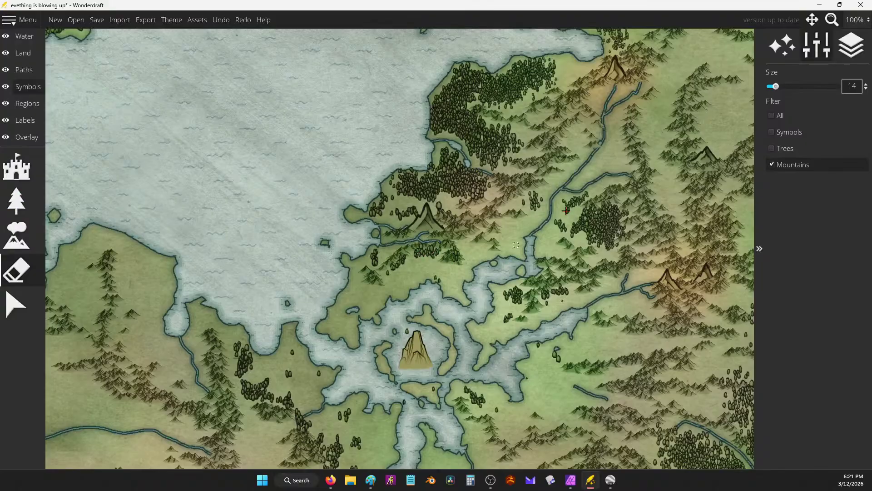
click(772, 164)
Thin the scattered trees north, northeast and southeast of the ringed bay and along the coast to its west.
drag(413, 236, 462, 254)
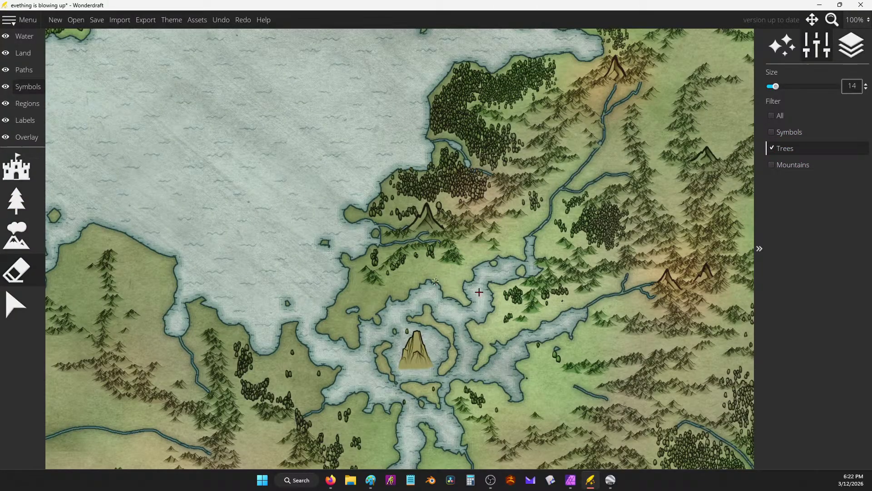
drag(479, 292, 518, 299)
drag(471, 401, 482, 393)
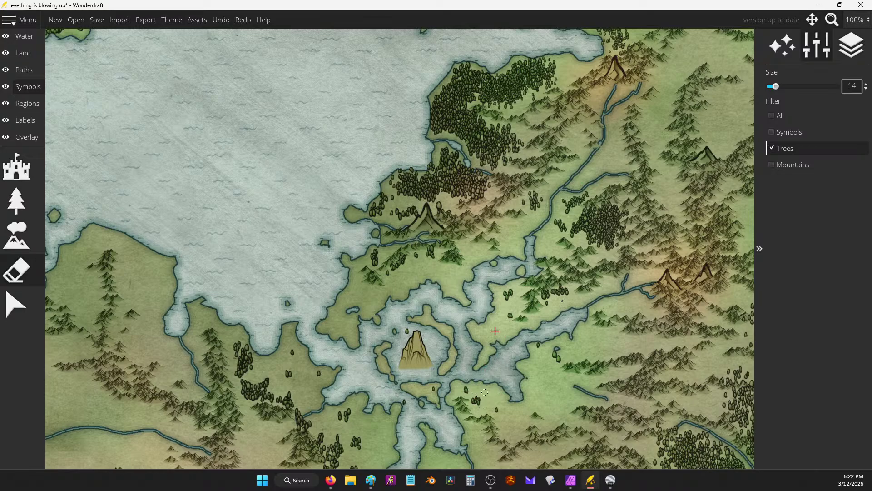
mouse_move(397, 273)
mouse_down()
mouse_move(369, 259)
mouse_move(402, 261)
mouse_up()
mouse_move(571, 275)
mouse_down()
mouse_move(560, 292)
mouse_move(494, 309)
mouse_move(507, 295)
mouse_move(244, 390)
mouse_move(237, 356)
mouse_move(262, 382)
mouse_move(242, 354)
mouse_move(280, 376)
mouse_move(299, 357)
mouse_up()
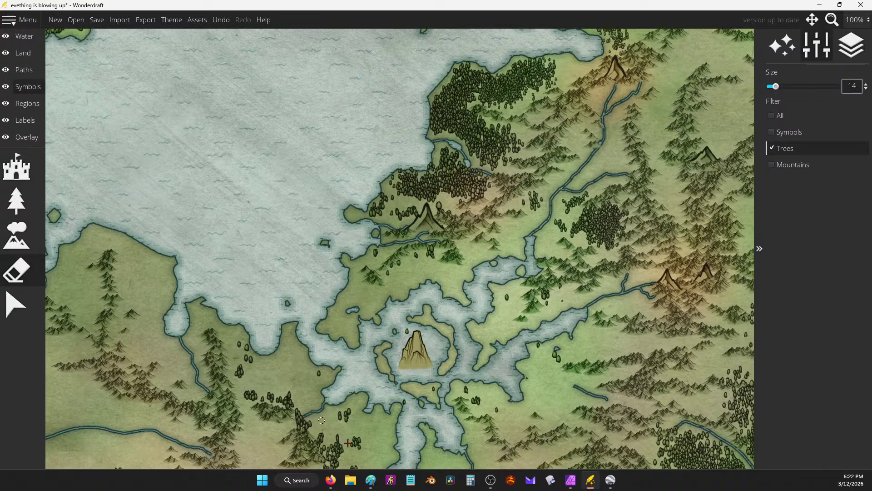
Thin the trees on the ridge southwest of the ringed bay and around the river below its southern arm.
key(s)
key(a)
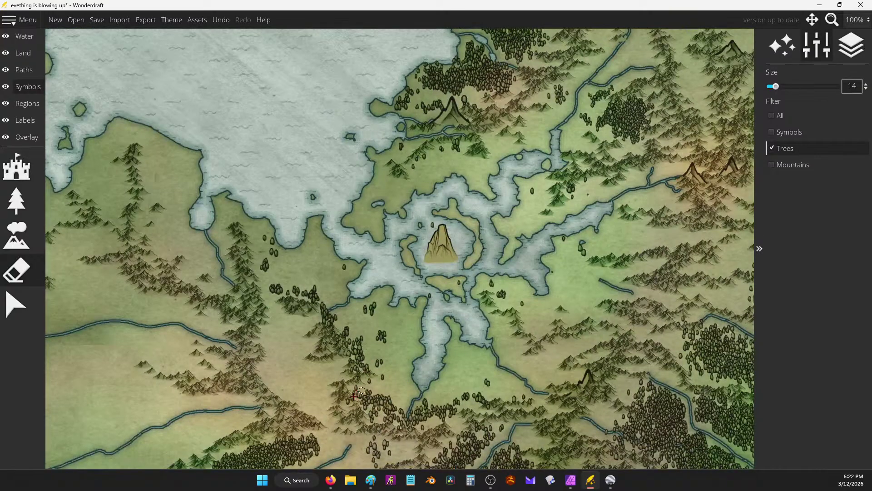
mouse_move(372, 379)
mouse_down()
mouse_move(356, 357)
mouse_move(347, 346)
mouse_move(354, 336)
mouse_move(329, 317)
mouse_move(324, 325)
mouse_move(371, 307)
mouse_move(381, 317)
mouse_move(382, 355)
mouse_up()
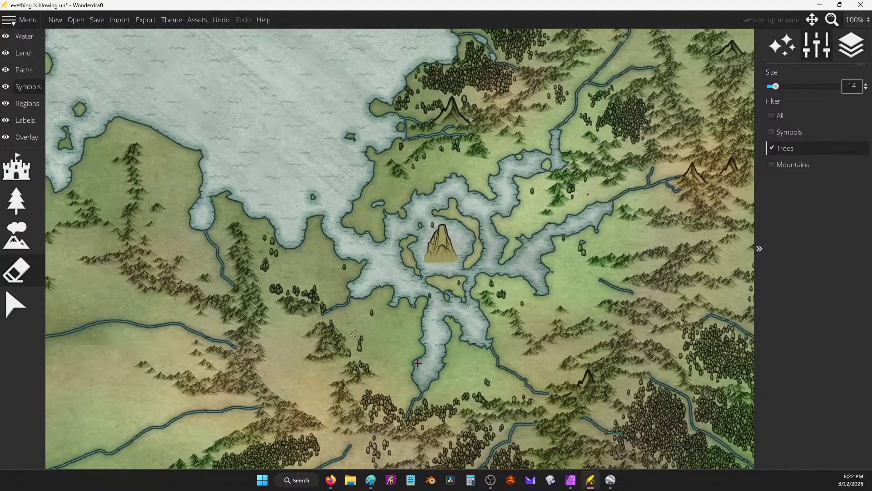
mouse_move(454, 399)
mouse_down()
mouse_move(417, 413)
mouse_move(408, 402)
mouse_move(411, 423)
mouse_up()
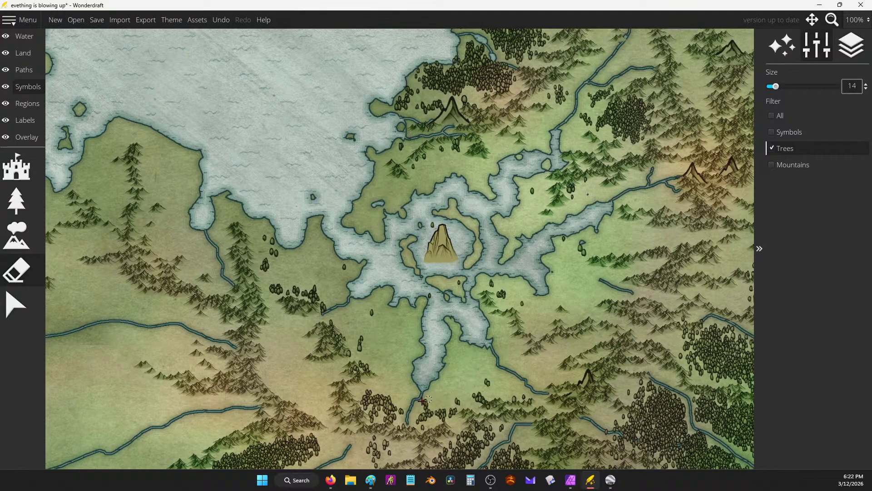
Paint land over the short isolated river east of the ringed bay with the size 32 land brush.
drag(503, 227, 488, 268)
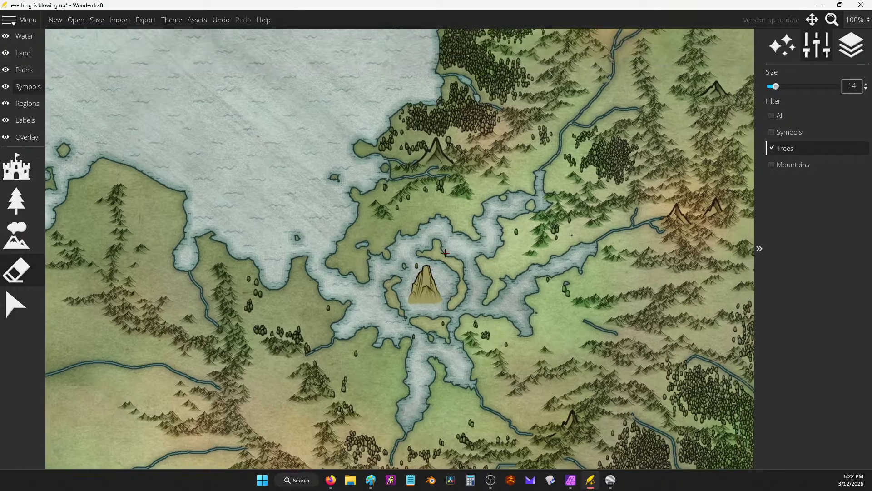
click(20, 201)
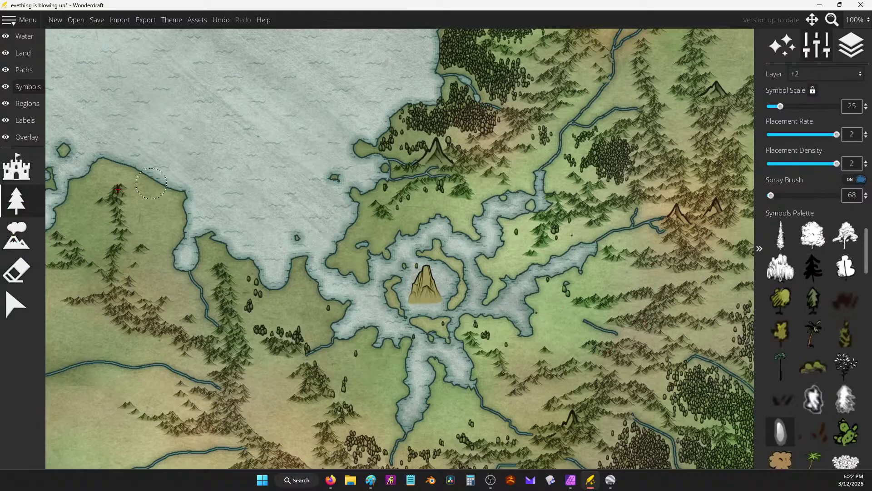
click(26, 122)
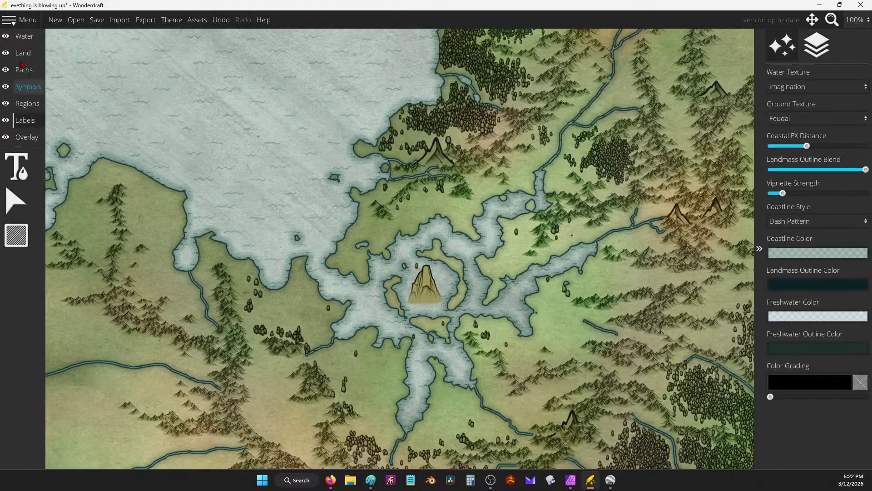
click(23, 52)
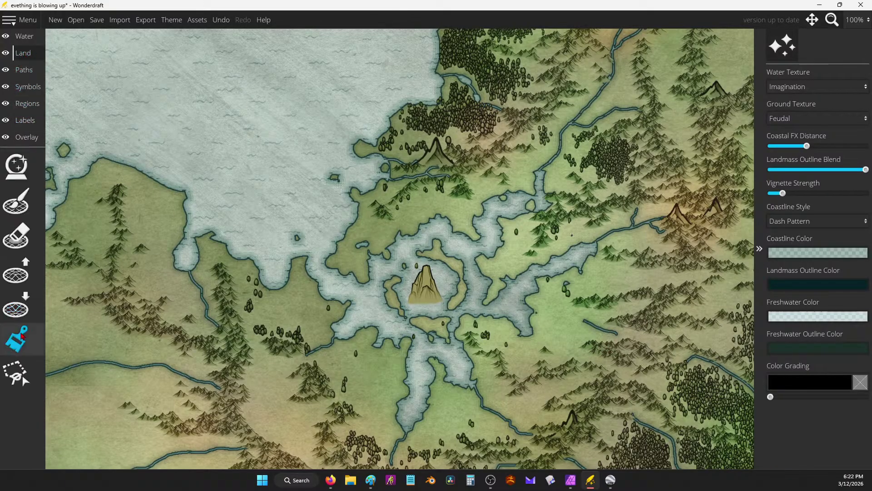
click(17, 200)
drag(631, 332, 586, 325)
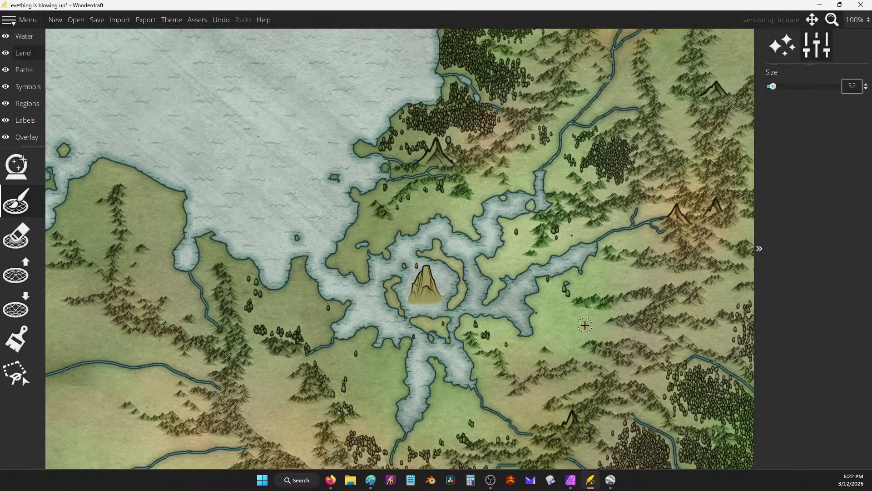
Carve two thin rivers running east from the ringed bay's southeastern arm with the land eraser at size 4.
click(16, 338)
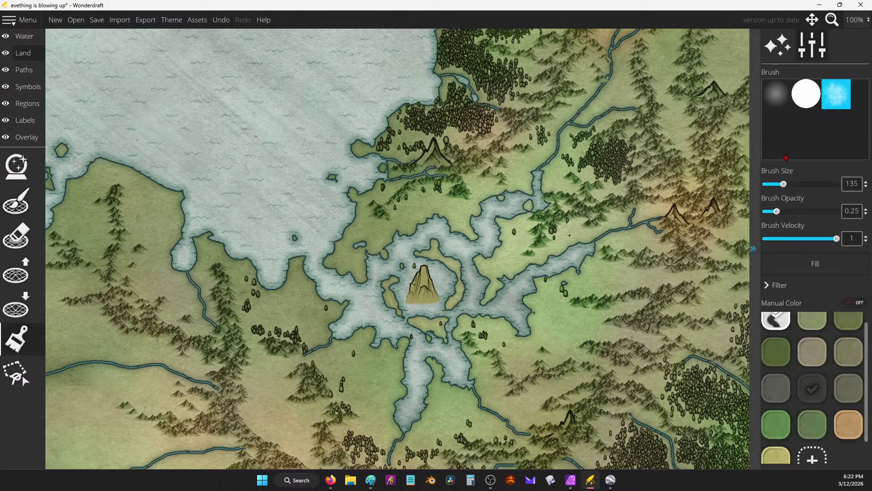
click(16, 235)
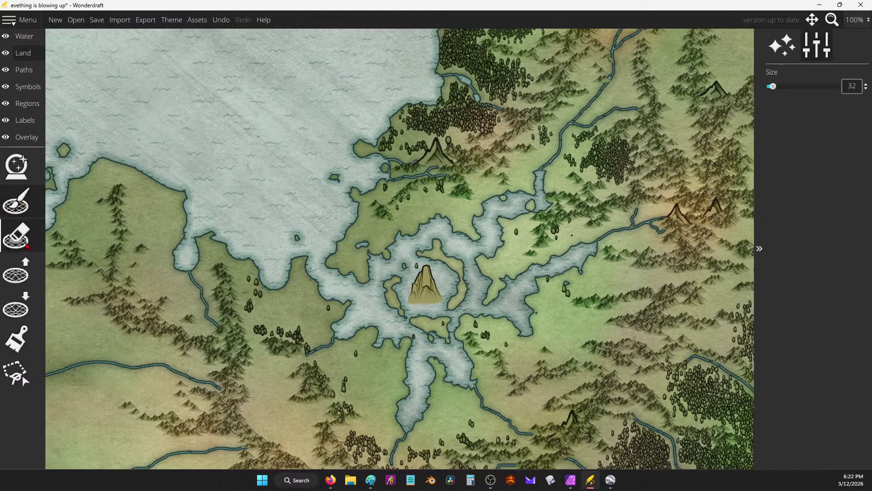
drag(526, 330, 586, 356)
mouse_move(621, 308)
mouse_down()
mouse_move(574, 317)
mouse_move(528, 311)
mouse_up()
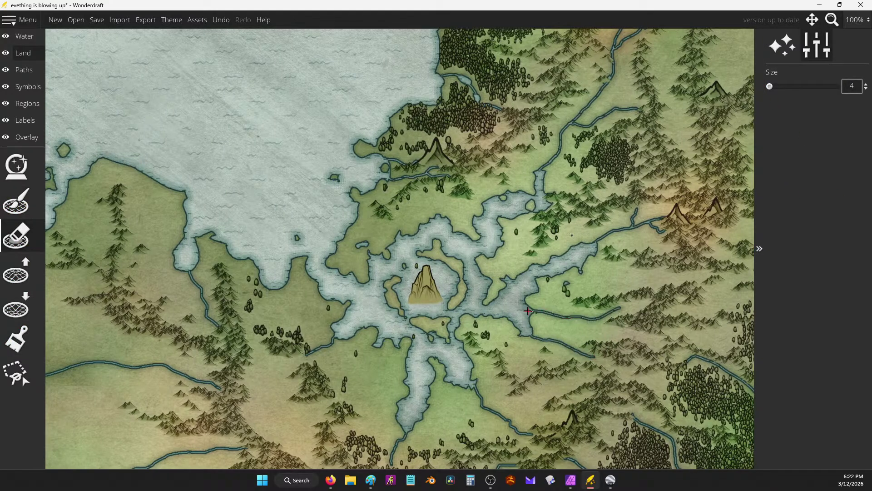
Tint the ground around the ringed bay a muted olive-grey with the textured brush at size 135 and 0.25 opacity.
click(16, 339)
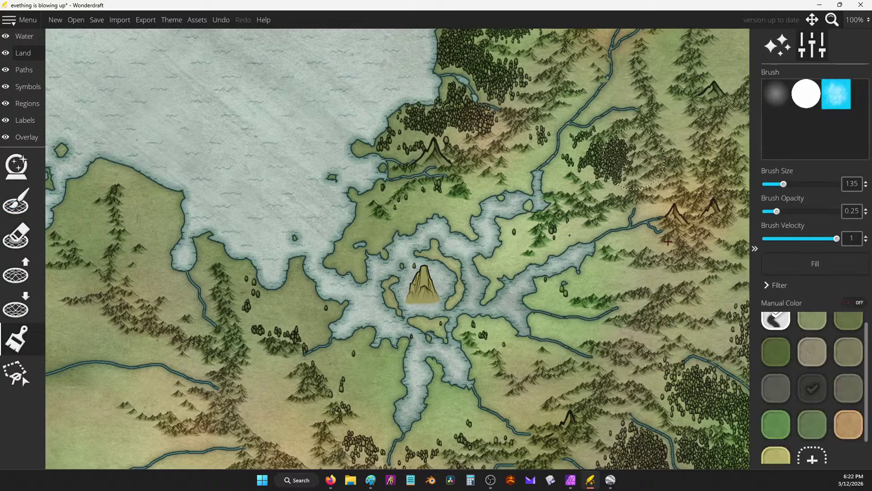
click(849, 352)
scroll(412, 306, up, 2)
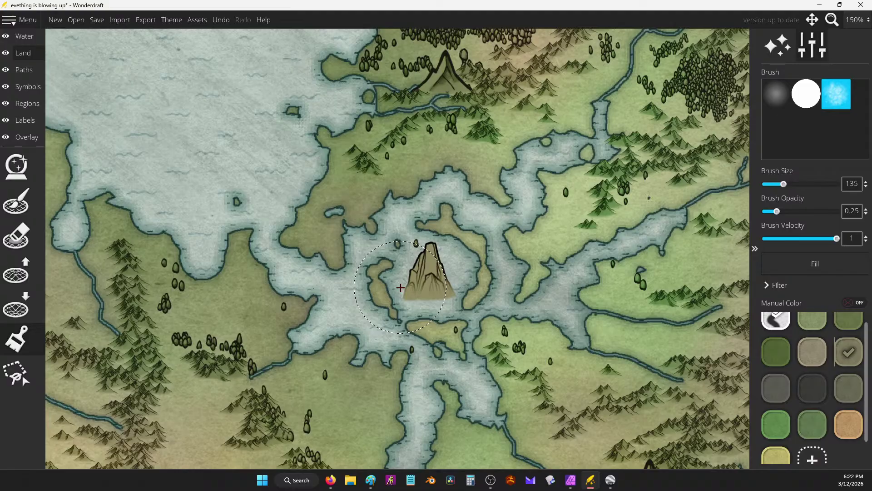
scroll(400, 287, down, 1)
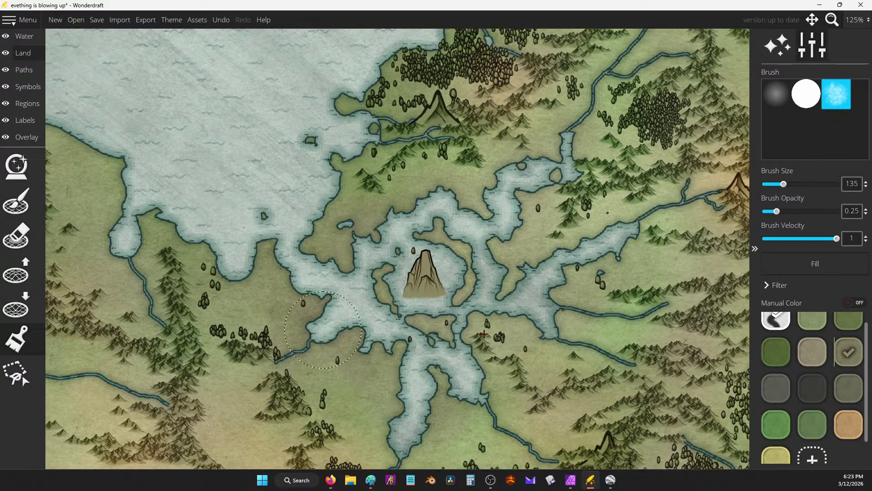
drag(485, 359, 491, 244)
Blend beige-grey into the land around the ringed bay and darken its shores and central peak with dark grey.
click(811, 353)
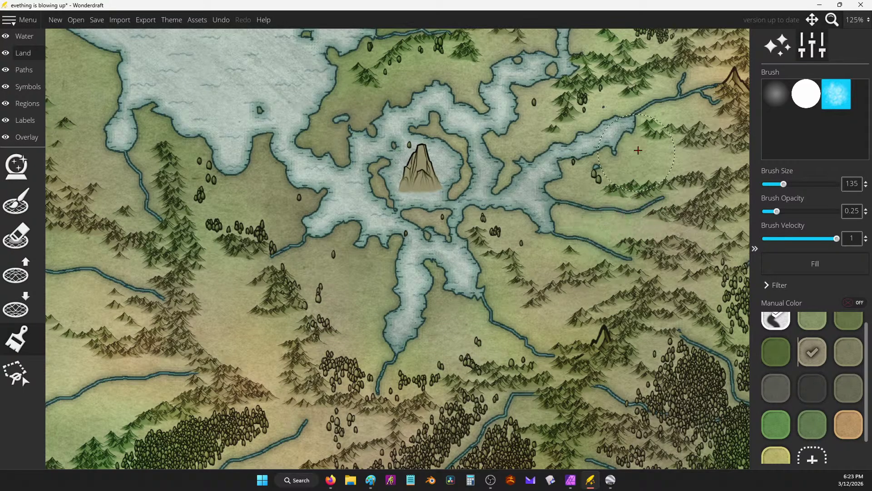
drag(523, 134, 492, 281)
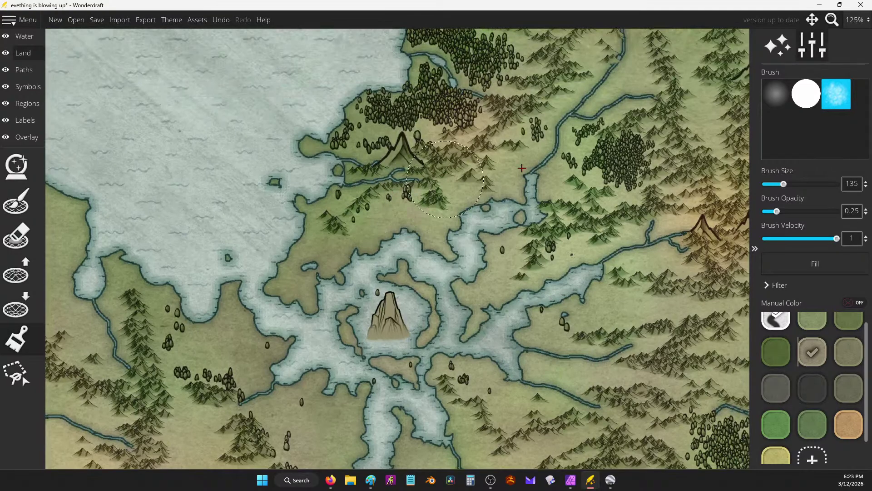
click(812, 388)
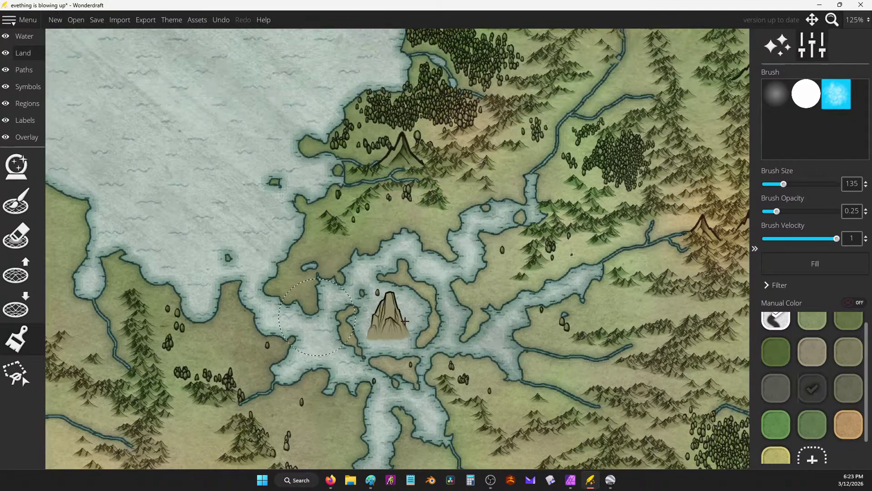
click(388, 318)
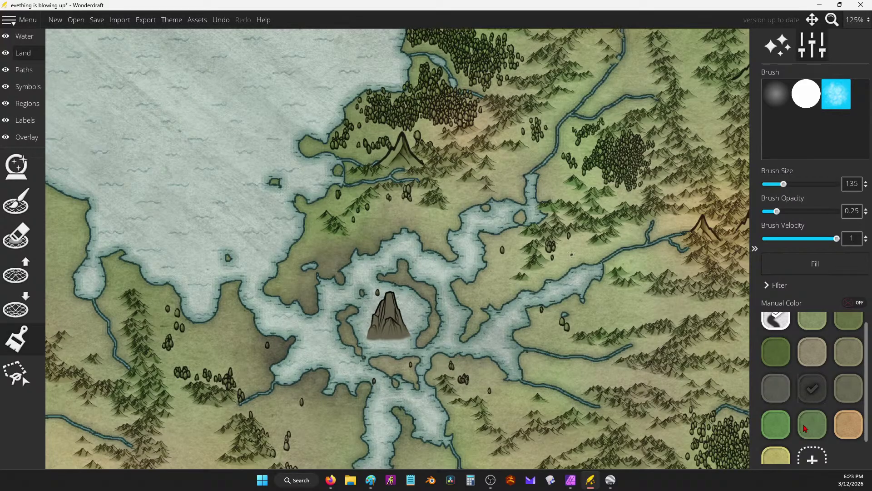
Add white (ffffff) to the ground palette and lighten the ring islands and central peak with it.
scroll(807, 430, down, 1)
click(812, 442)
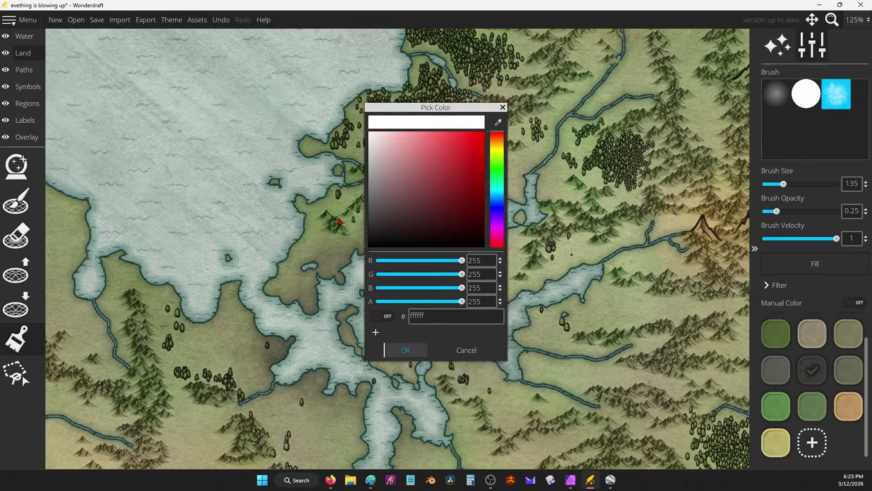
click(406, 350)
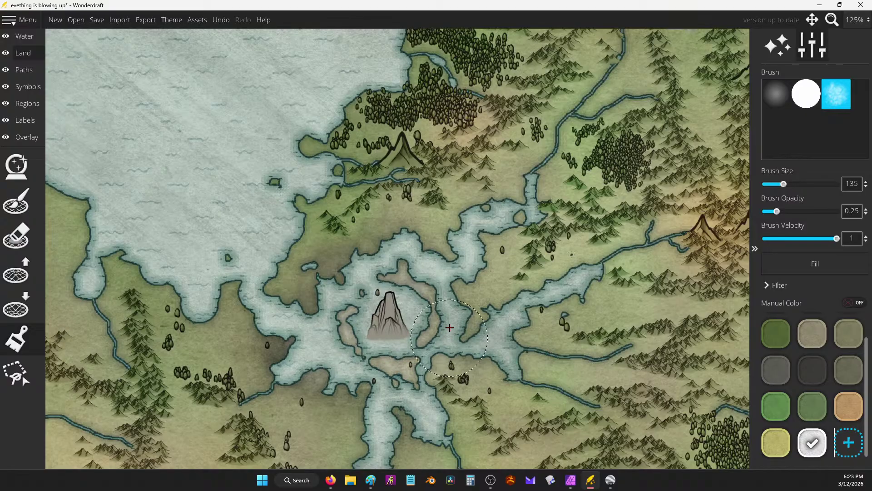
scroll(337, 220, down, 5)
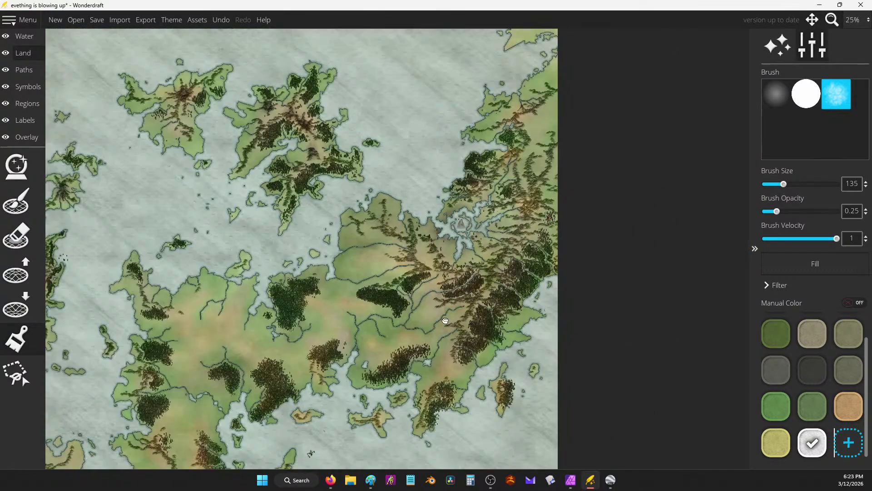
scroll(445, 320, up, 1)
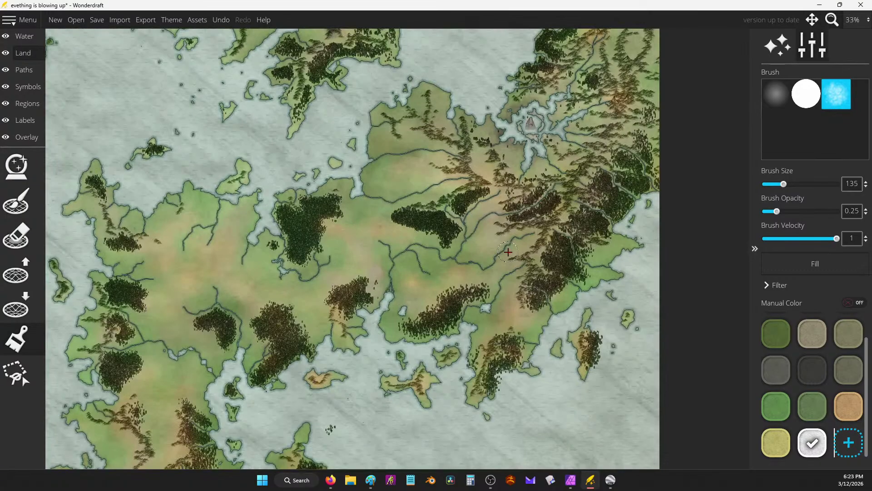
scroll(513, 237, up, 5)
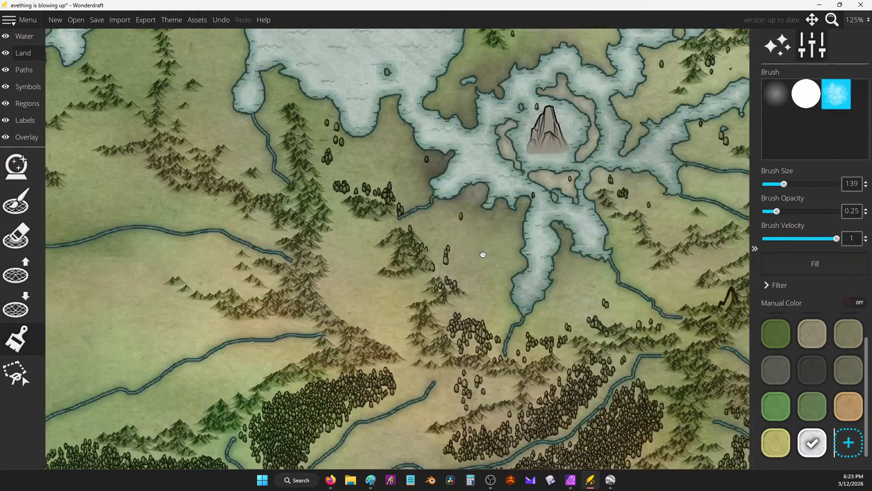
Try to carve a narrow channel through the land just west of the ringed bay with the land eraser.
drag(482, 255, 433, 358)
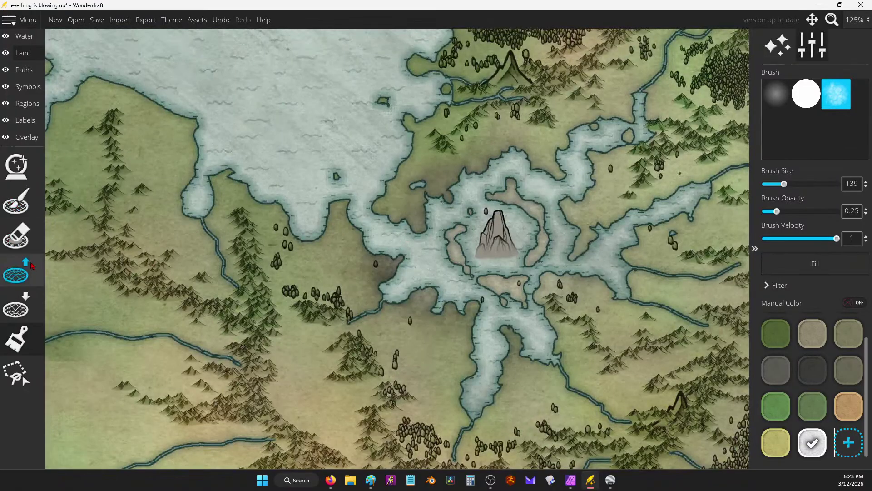
click(16, 236)
mouse_move(369, 257)
mouse_down()
mouse_move(379, 273)
mouse_move(365, 293)
mouse_up()
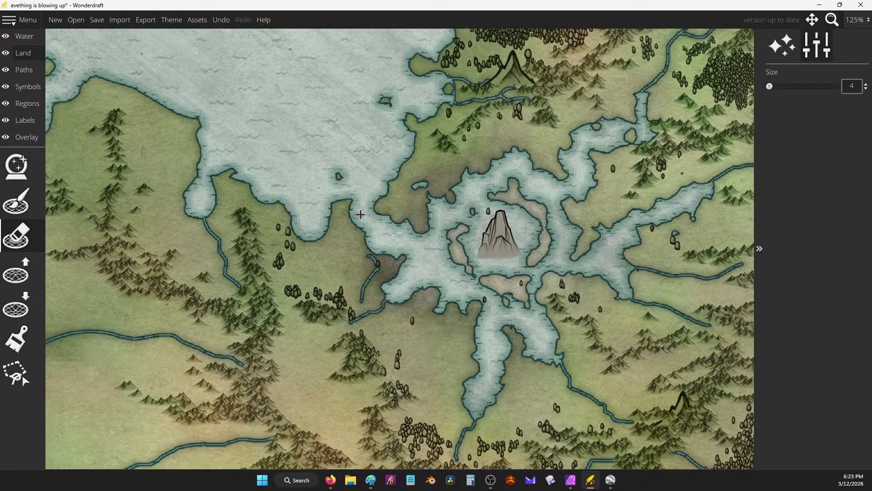
key(ctrl+z)
Carve narrow inlets into the ringed bay's eastern, northern and northwestern shores and into its eastern and western ring islands.
scroll(481, 205, up, 3)
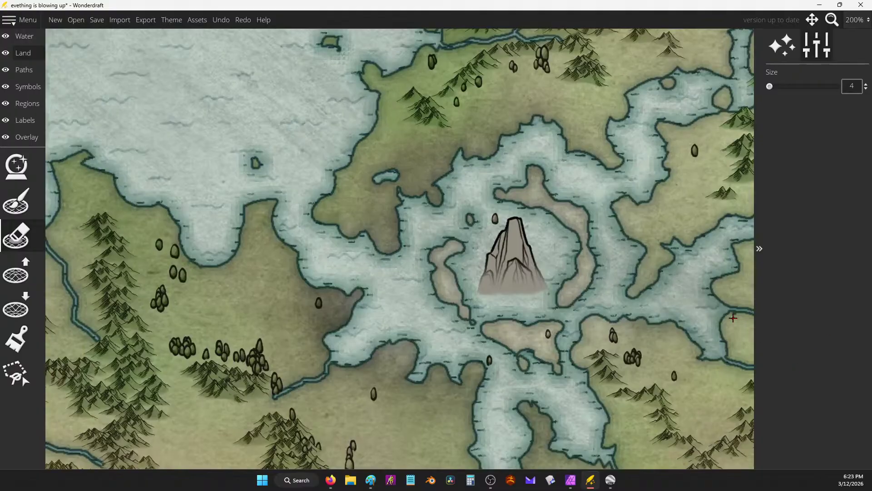
mouse_move(627, 227)
mouse_down()
mouse_move(639, 226)
mouse_move(629, 250)
mouse_move(641, 264)
mouse_up()
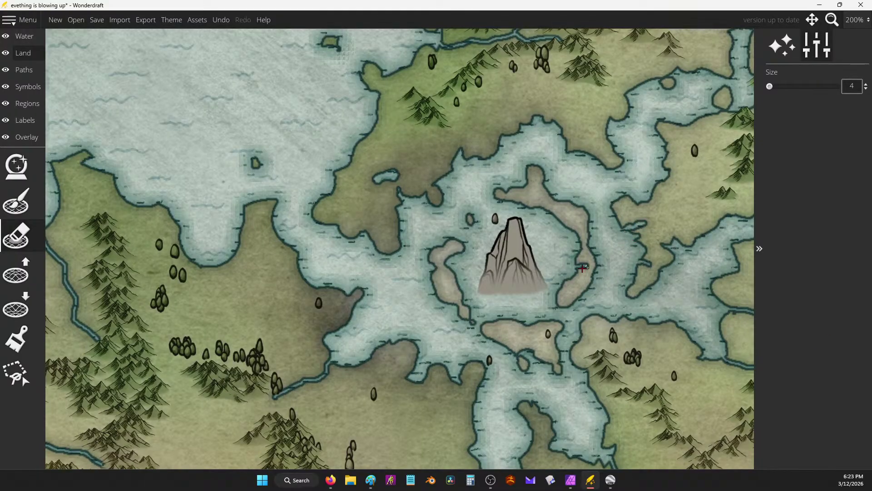
drag(570, 232, 575, 216)
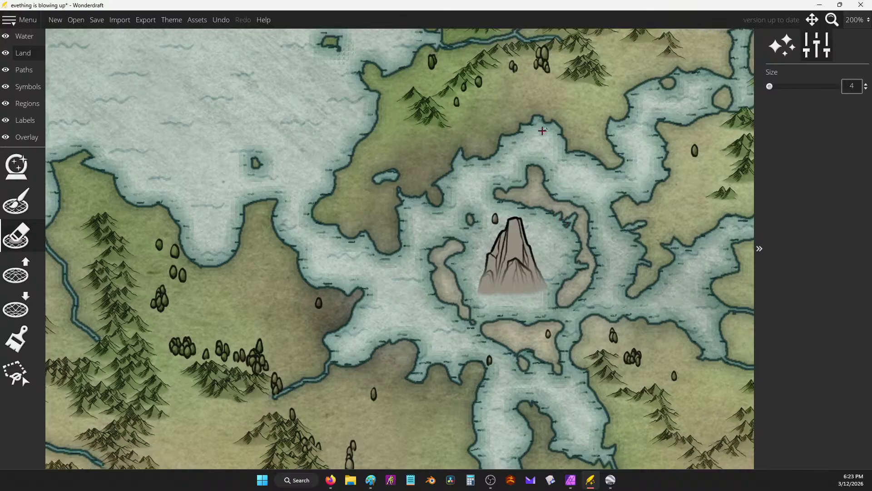
mouse_move(542, 131)
mouse_down()
mouse_move(563, 98)
mouse_move(570, 113)
mouse_move(559, 141)
mouse_up()
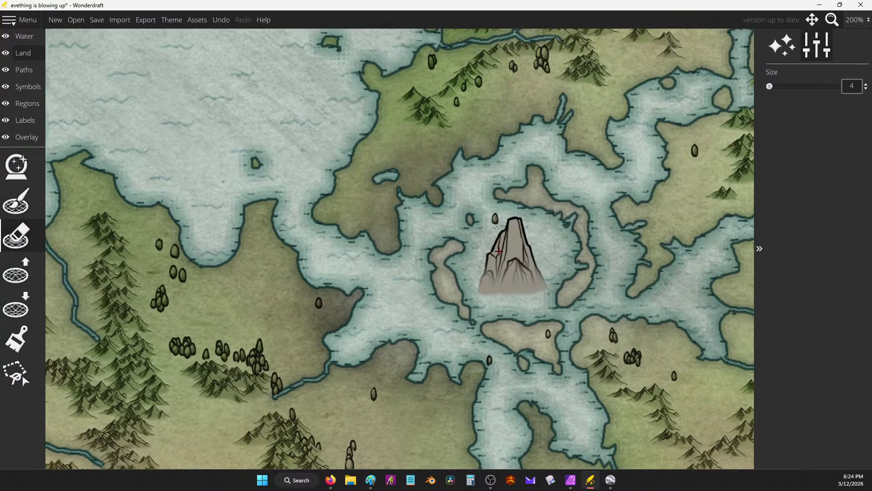
mouse_move(448, 158)
mouse_down()
mouse_move(442, 152)
mouse_move(456, 157)
mouse_move(462, 144)
mouse_move(482, 138)
mouse_up()
mouse_move(394, 178)
mouse_down()
mouse_move(413, 197)
mouse_move(419, 184)
mouse_move(434, 208)
mouse_move(428, 178)
mouse_move(456, 216)
mouse_move(459, 269)
mouse_up()
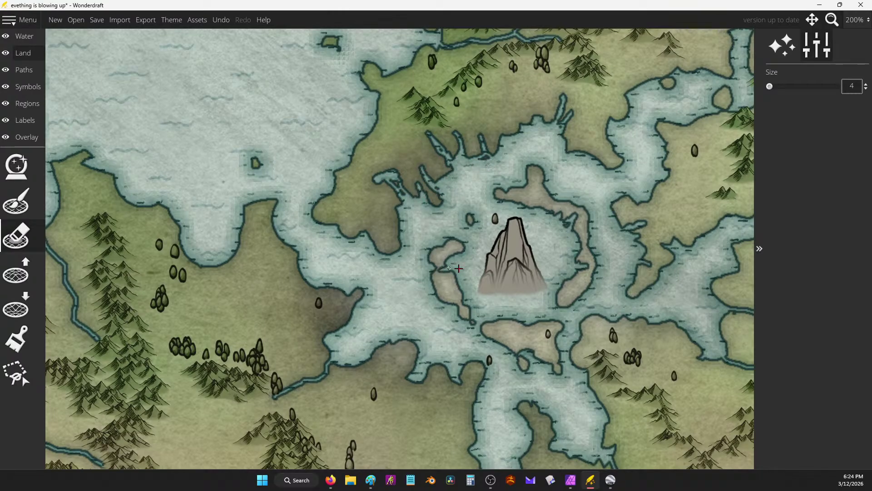
Carve two long inlets southwest of the ringed bay and shorter ones into its southern headlands and southern ring island.
mouse_move(411, 368)
mouse_down()
mouse_move(383, 405)
mouse_move(400, 392)
mouse_up()
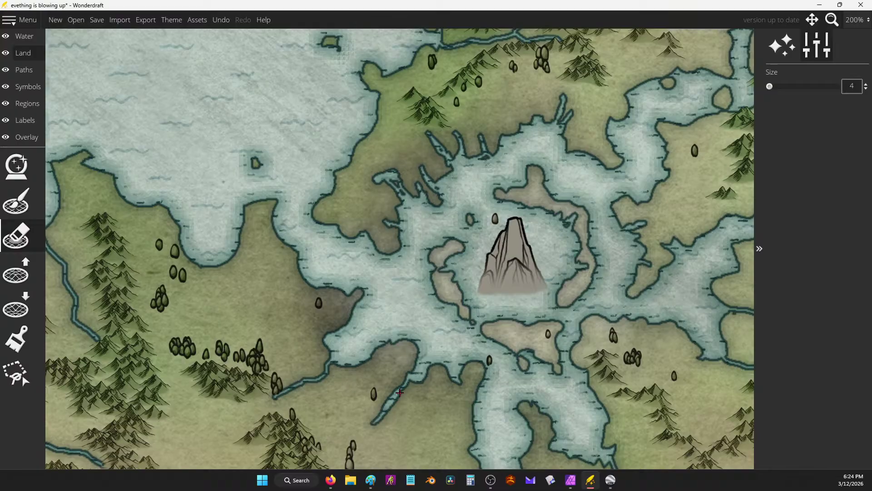
drag(447, 372, 436, 408)
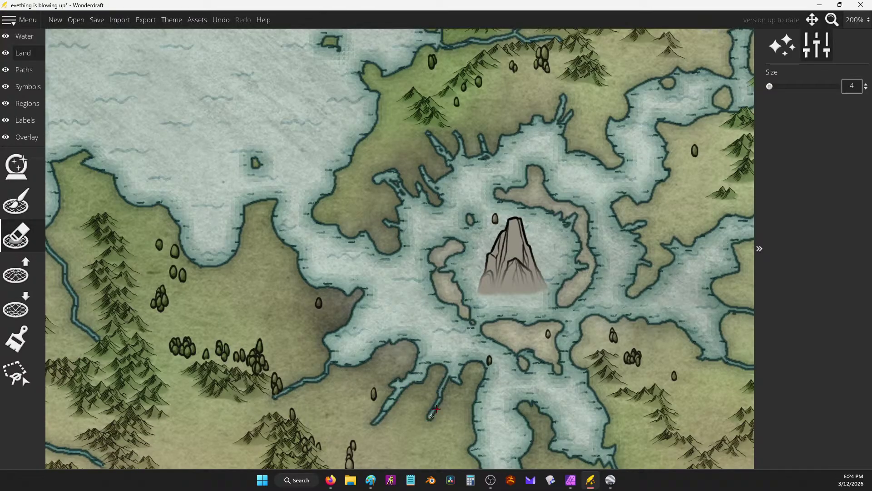
drag(446, 376, 434, 382)
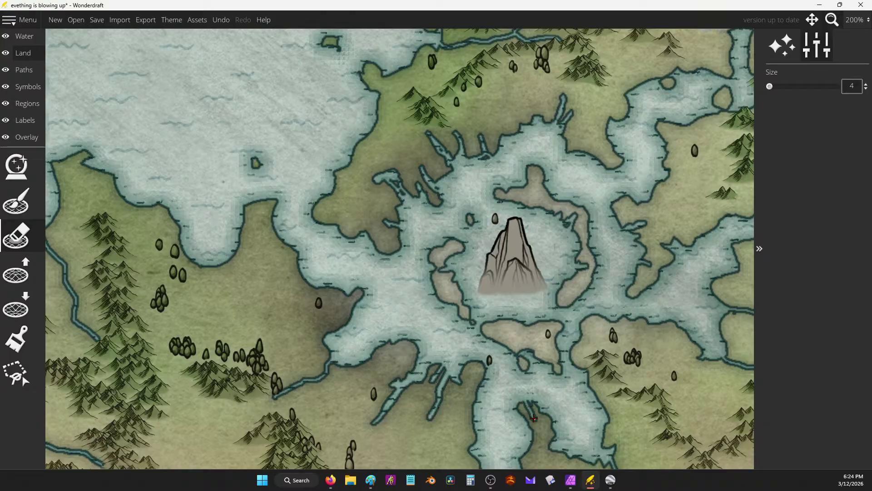
mouse_move(577, 365)
mouse_down()
mouse_move(578, 323)
mouse_move(599, 337)
mouse_move(585, 312)
mouse_up()
mouse_move(527, 313)
mouse_down()
mouse_move(534, 338)
mouse_move(539, 320)
mouse_move(527, 311)
mouse_move(503, 324)
mouse_move(504, 333)
mouse_move(487, 321)
mouse_up()
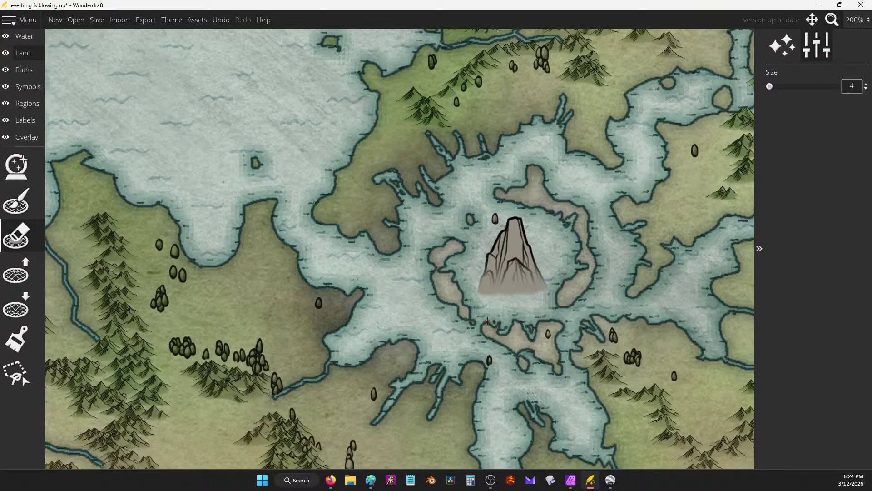
Carve more small inlets into the eastern headland, the northern ring island's tip and the bay's northern shore.
mouse_move(624, 215)
mouse_down()
mouse_move(609, 206)
mouse_move(622, 197)
mouse_up()
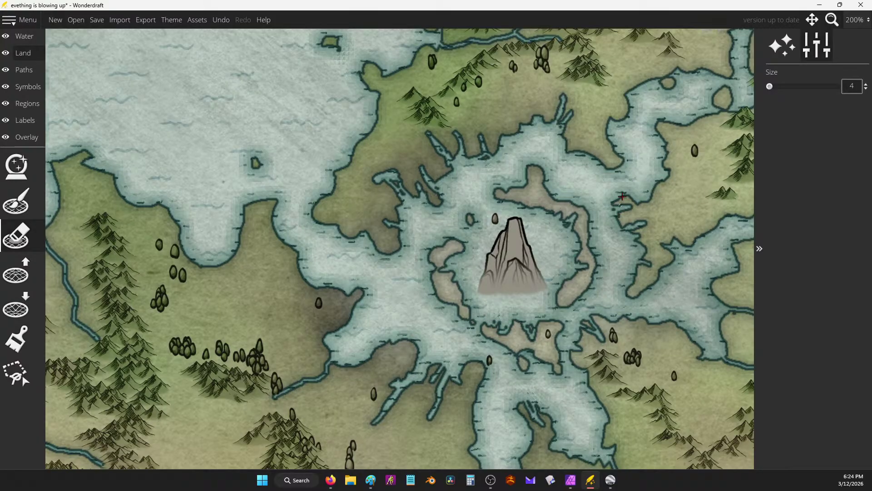
drag(535, 178, 541, 171)
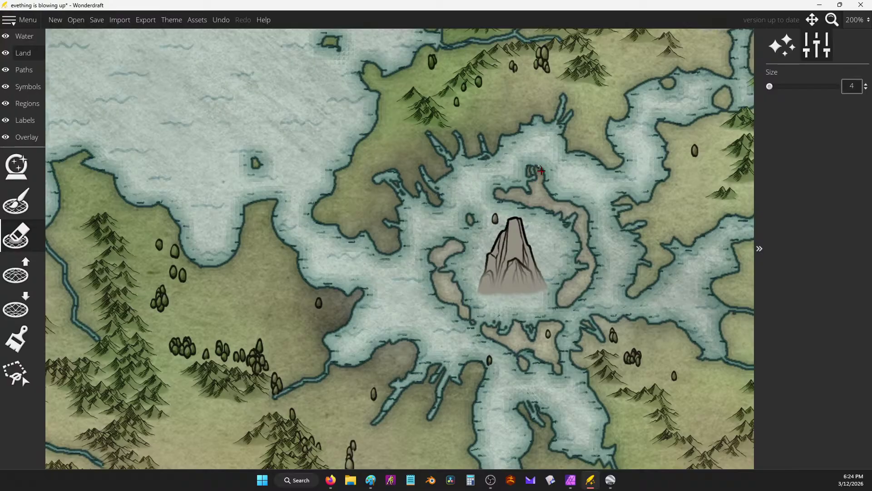
drag(584, 142, 589, 147)
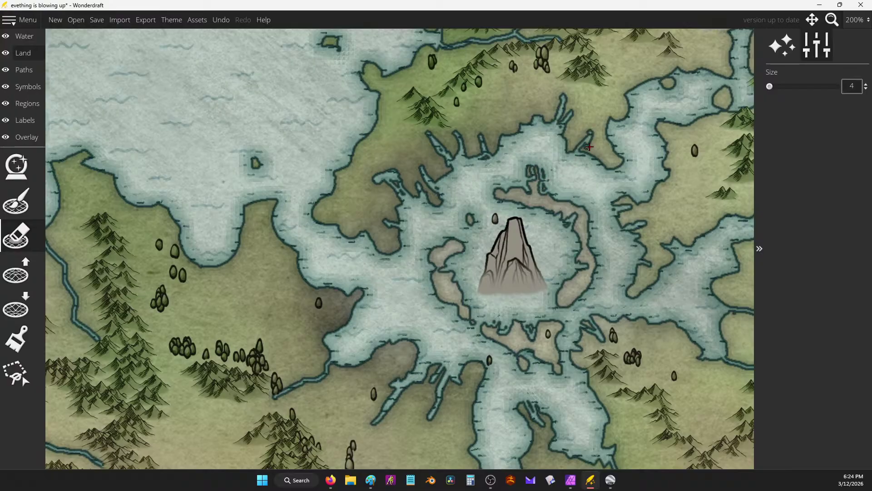
mouse_move(540, 125)
mouse_down()
mouse_move(529, 90)
mouse_move(534, 124)
mouse_move(520, 127)
mouse_move(515, 117)
mouse_move(520, 134)
mouse_move(504, 125)
mouse_up()
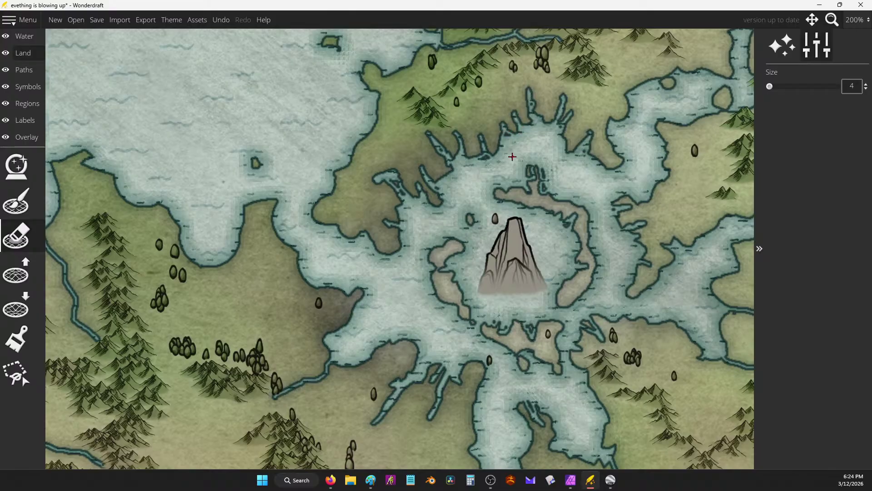
Carve small inlets along the ringed bay's eastern river arm and into both shores of its southern arm with the land eraser.
scroll(467, 133, down, 5)
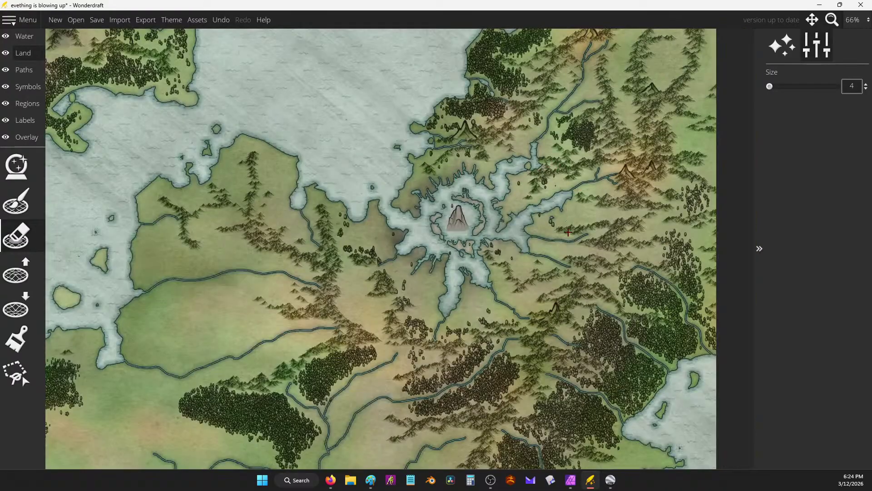
scroll(537, 252, up, 1)
scroll(518, 248, up, 4)
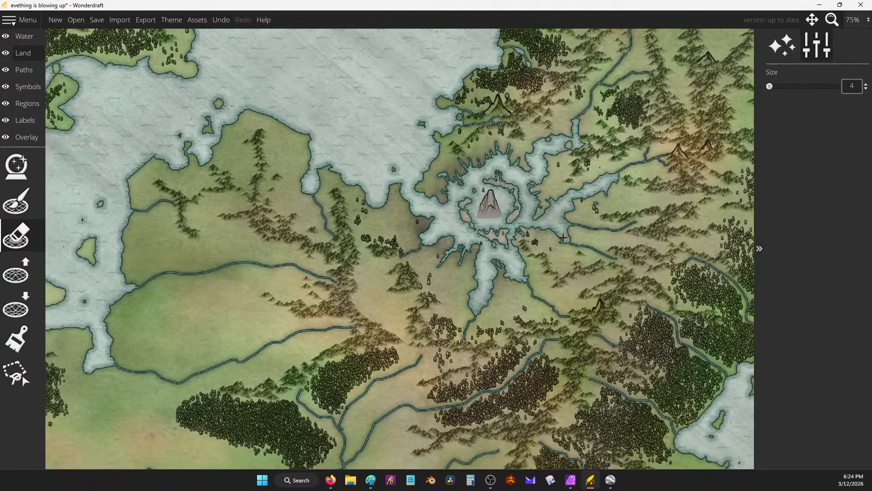
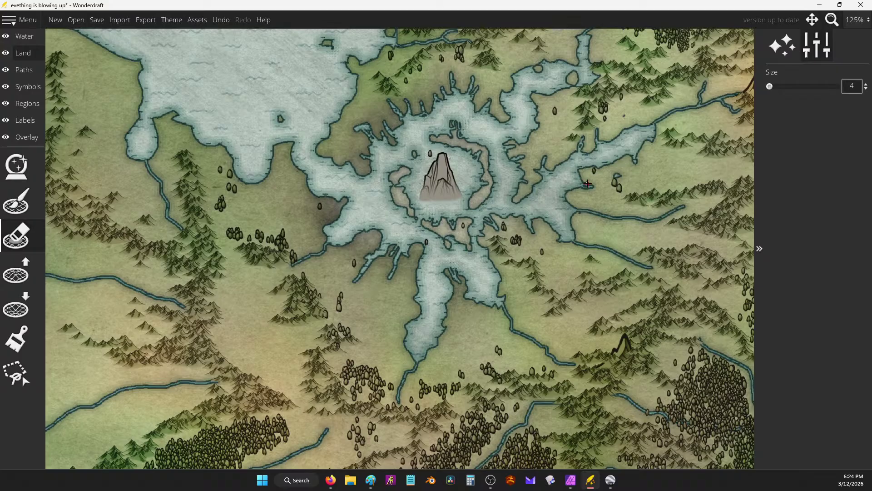
drag(587, 183, 613, 175)
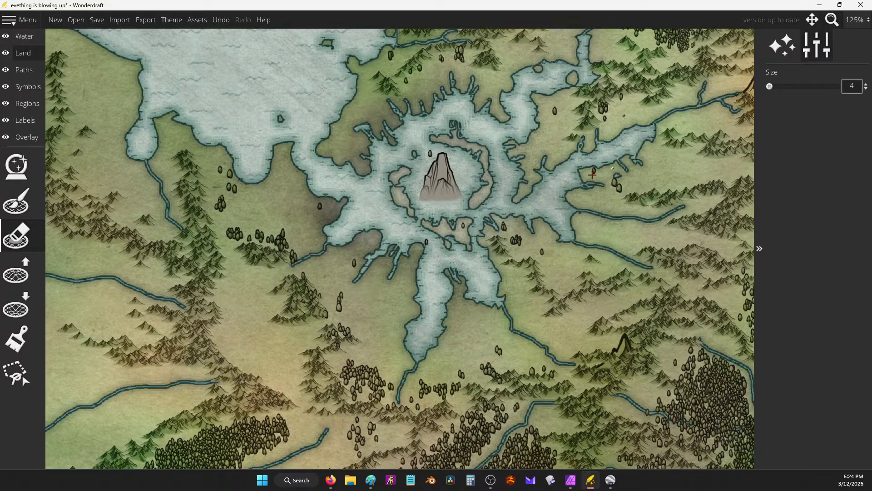
mouse_move(475, 298)
mouse_down()
mouse_move(480, 317)
mouse_move(481, 309)
mouse_up()
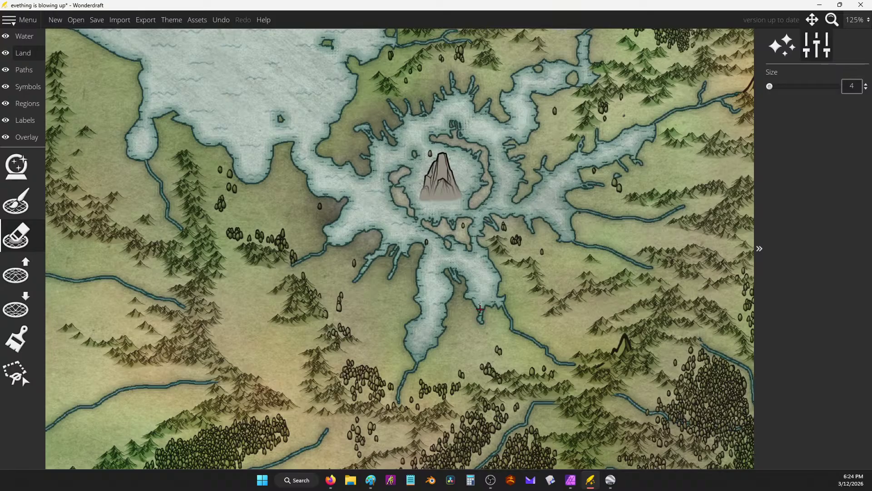
drag(408, 296, 398, 303)
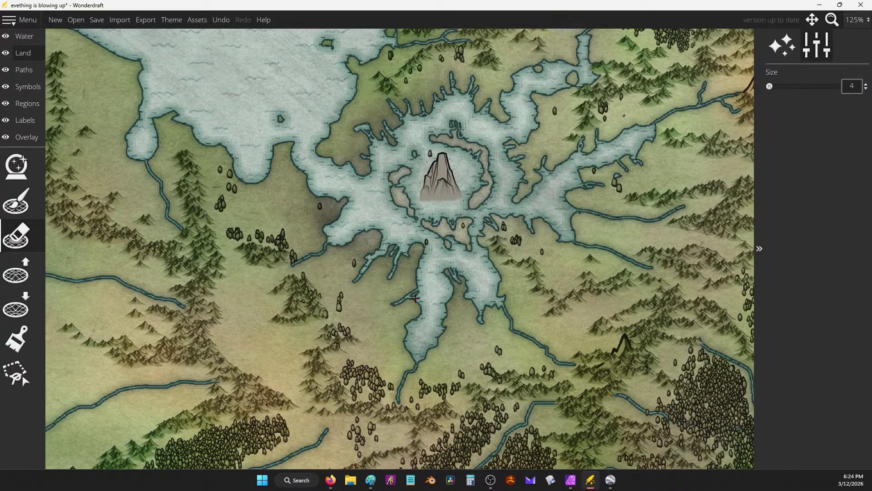
Carve more narrow inlets into the ringed bay's southwestern shore, western headland and northern shore.
drag(389, 273, 383, 286)
drag(388, 253, 388, 241)
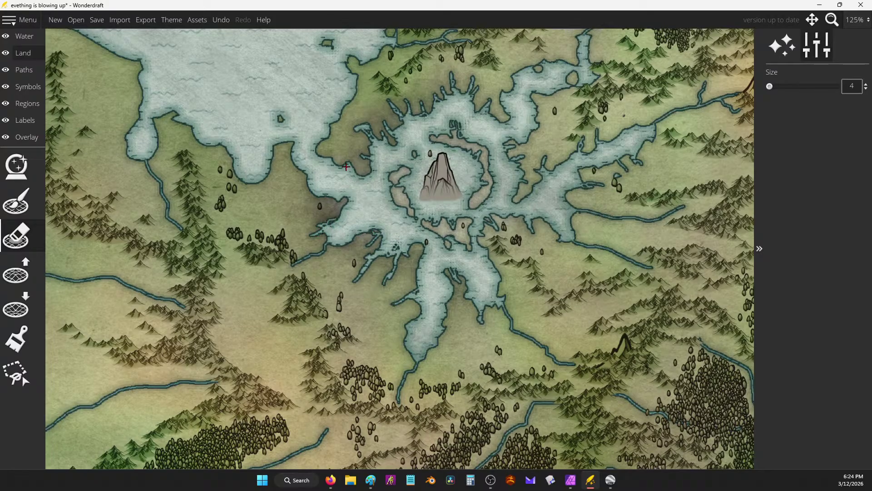
mouse_move(346, 167)
mouse_down()
mouse_move(350, 159)
mouse_move(375, 171)
mouse_up()
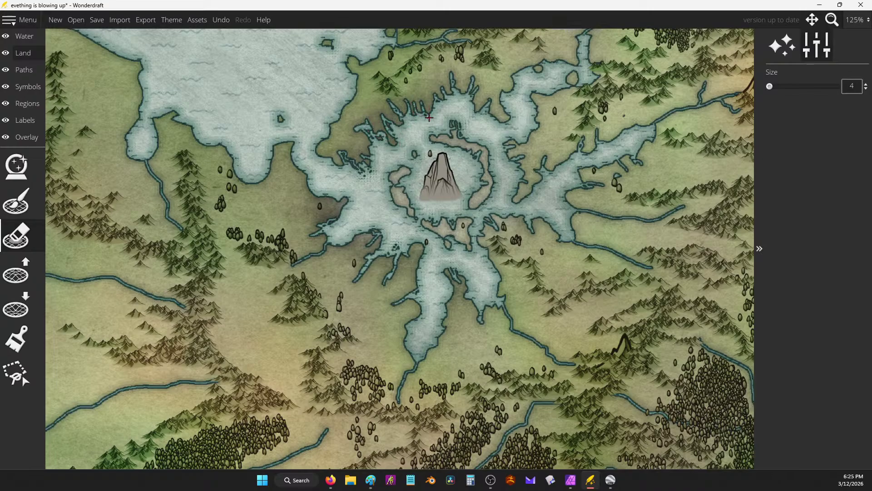
drag(428, 96, 434, 103)
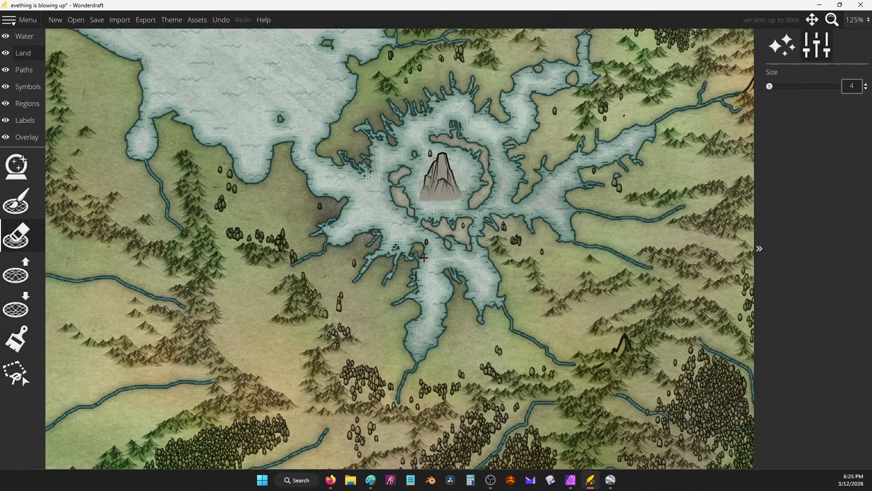
Check the fractured bay against the surrounding coasts and the whole map, and save the map.
scroll(448, 205, down, 5)
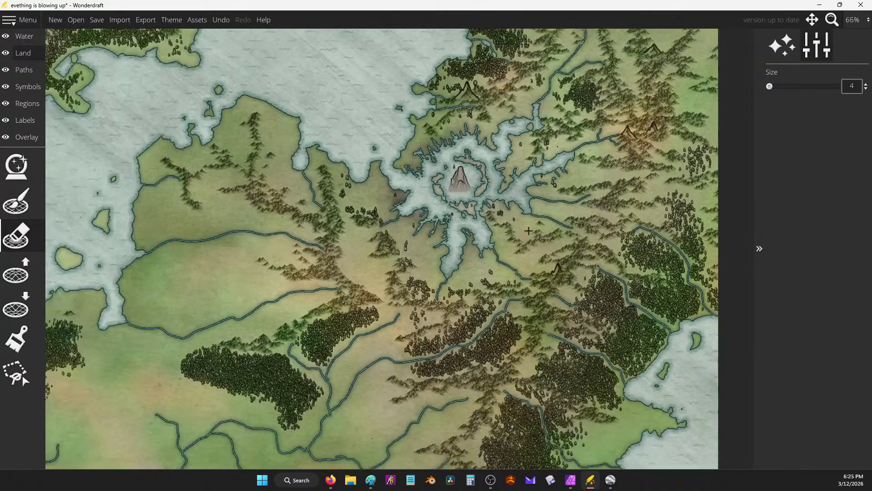
scroll(291, 309, down, 2)
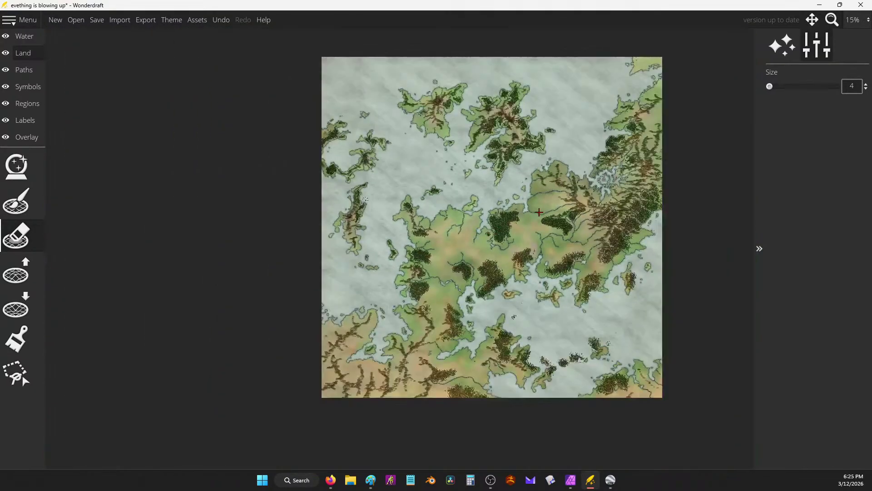
drag(564, 197, 543, 206)
scroll(551, 237, up, 4)
scroll(527, 236, down, 3)
scroll(547, 213, up, 1)
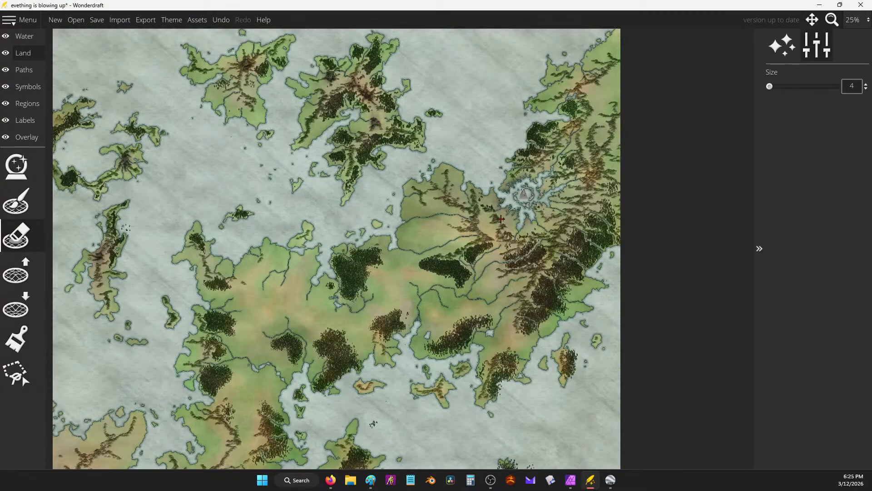
scroll(500, 219, up, 3)
drag(437, 234, 427, 235)
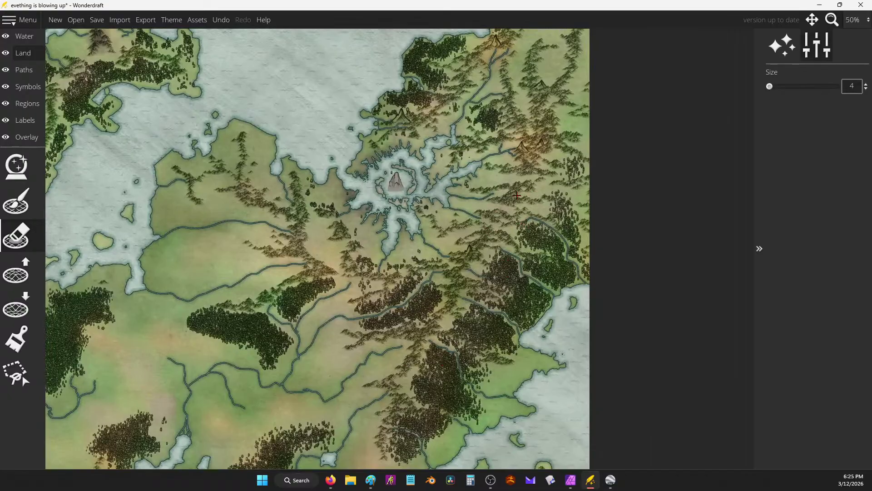
scroll(483, 242, down, 2)
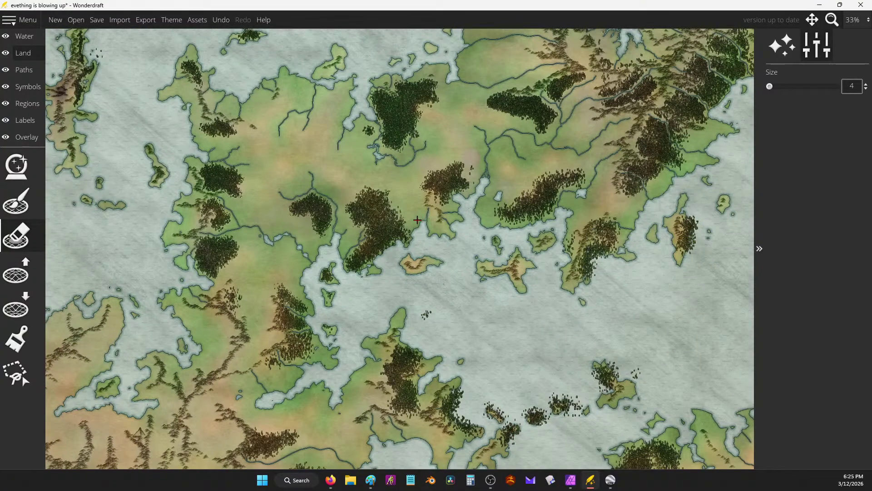
click(96, 23)
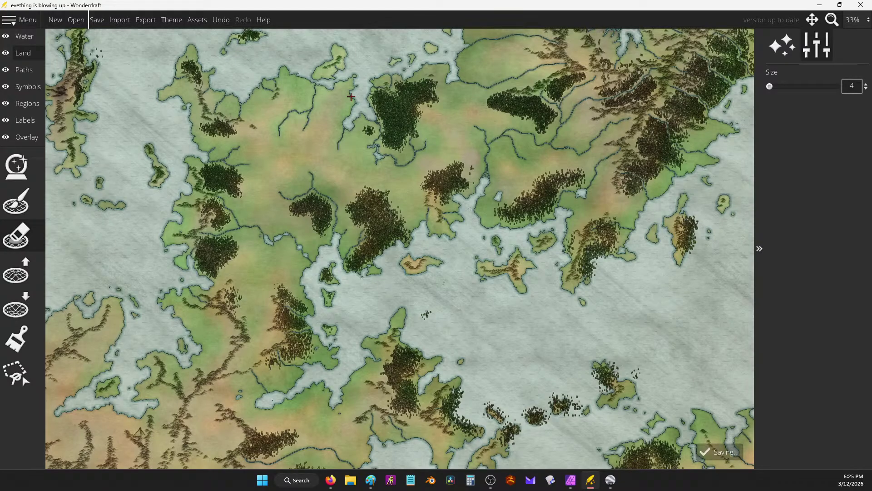
Start the region tool and set the region colour to a dark olive for the northeastern part of the map.
scroll(351, 96, down, 1)
drag(387, 140, 428, 270)
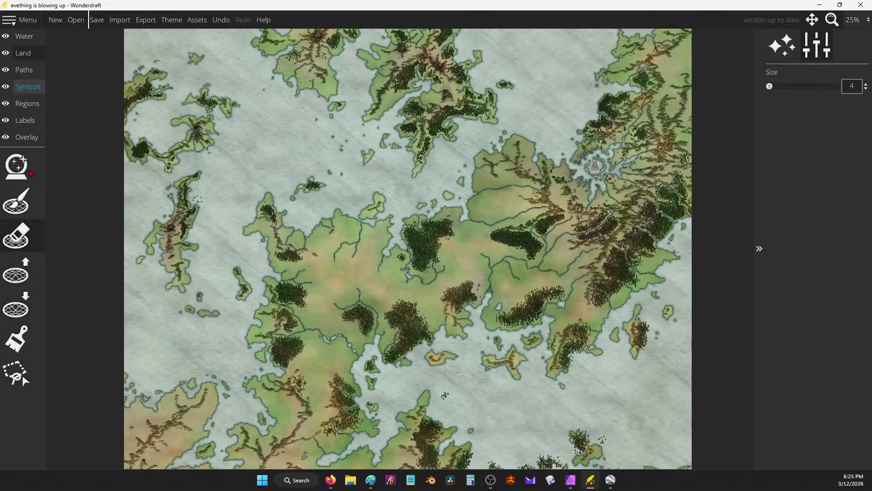
click(25, 120)
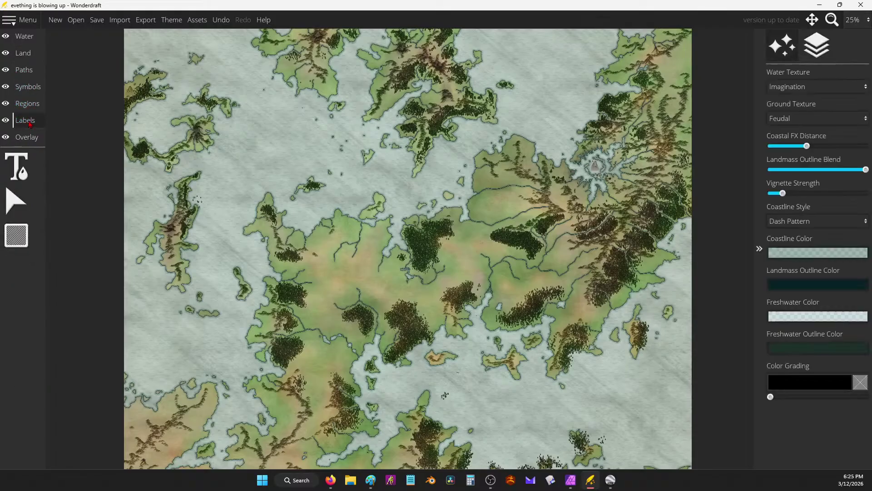
click(27, 104)
click(10, 208)
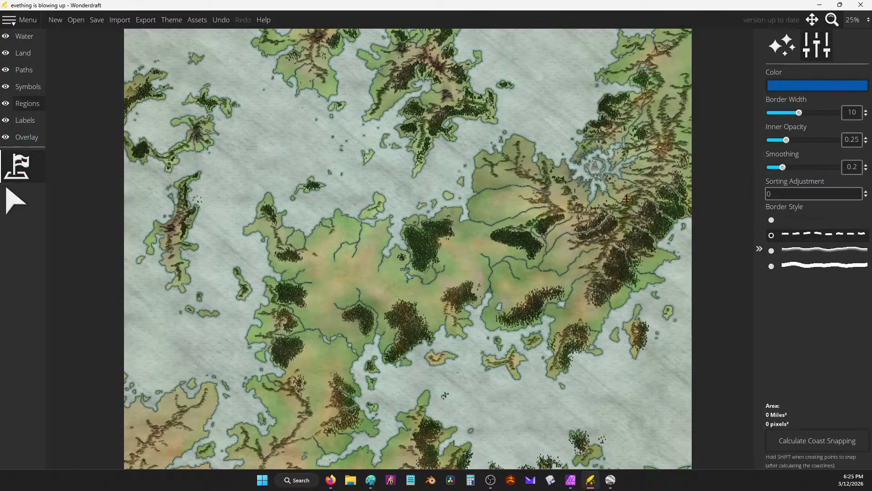
scroll(636, 123, right, 5)
scroll(636, 122, up, 4)
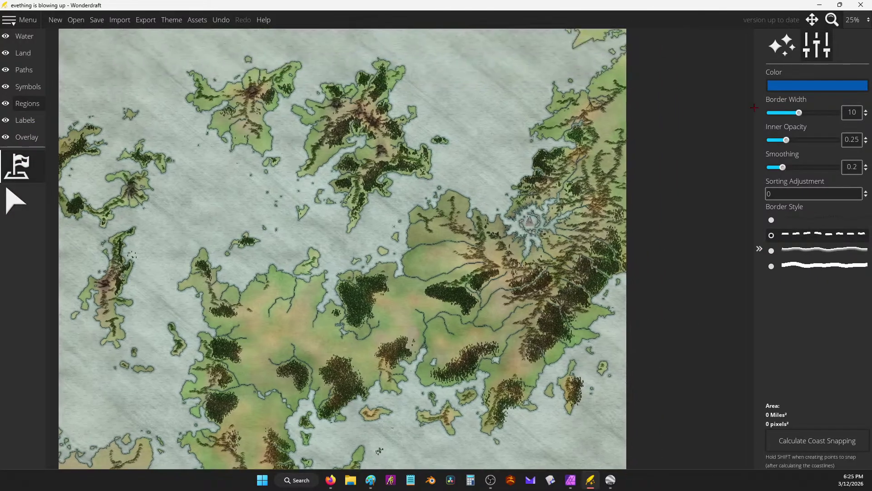
click(796, 91)
click(762, 19)
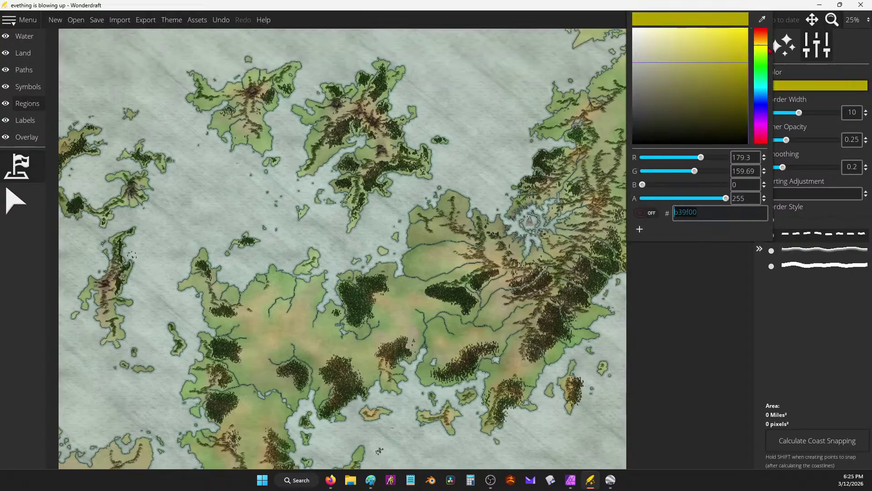
click(584, 114)
click(582, 99)
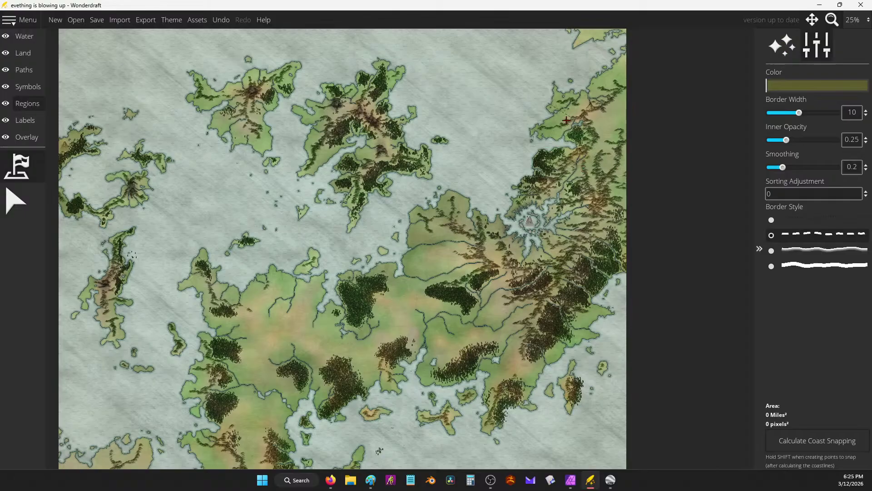
Try to outline a region over the northeastern land around the ringed bay, with an inner opacity of 0.52.
mouse_move(549, 106)
mouse_down()
mouse_move(518, 132)
mouse_move(484, 154)
mouse_move(458, 202)
mouse_move(459, 246)
mouse_move(478, 277)
mouse_move(498, 293)
mouse_move(554, 300)
mouse_move(602, 246)
mouse_move(618, 196)
mouse_move(608, 148)
mouse_move(578, 113)
mouse_move(540, 98)
mouse_move(604, 320)
mouse_move(528, 372)
mouse_up()
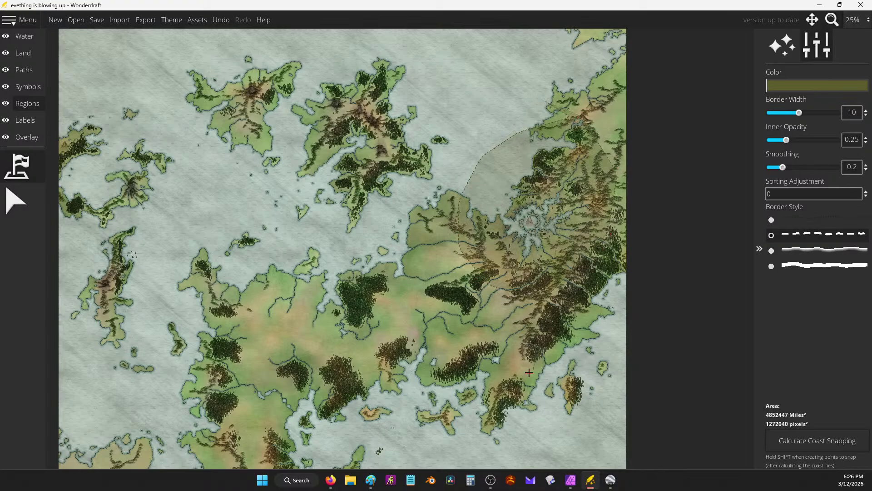
drag(786, 140, 805, 141)
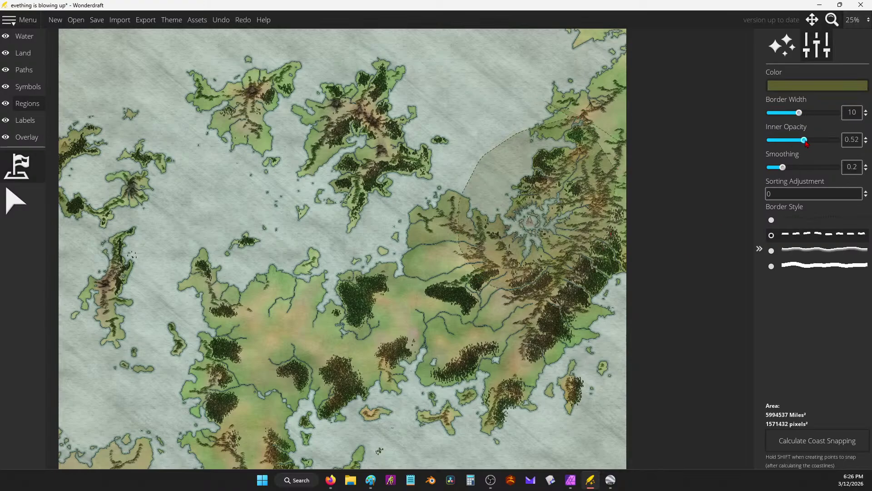
drag(558, 107, 551, 91)
Select the misdrawn olive region that stretches west across the sea and delete it.
click(16, 200)
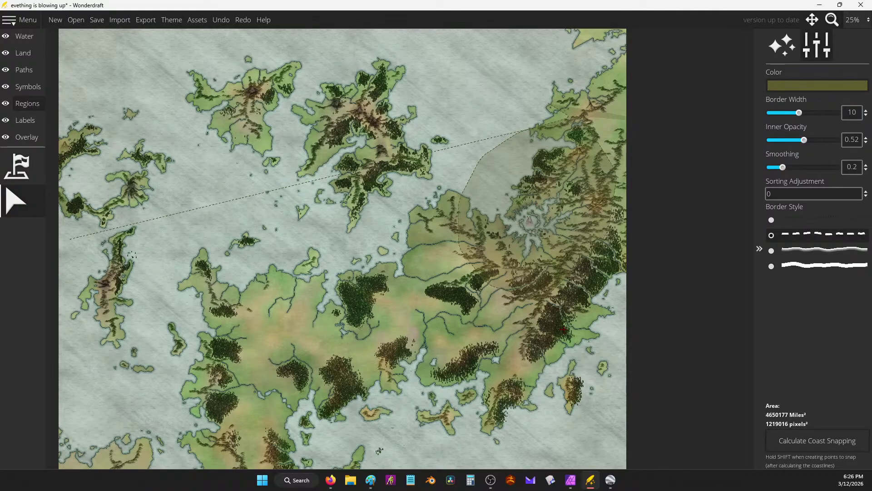
click(179, 218)
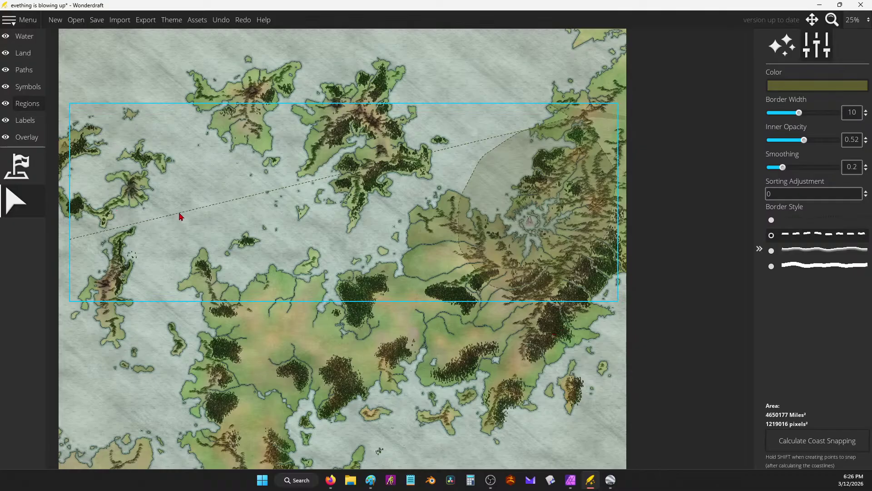
click(437, 158)
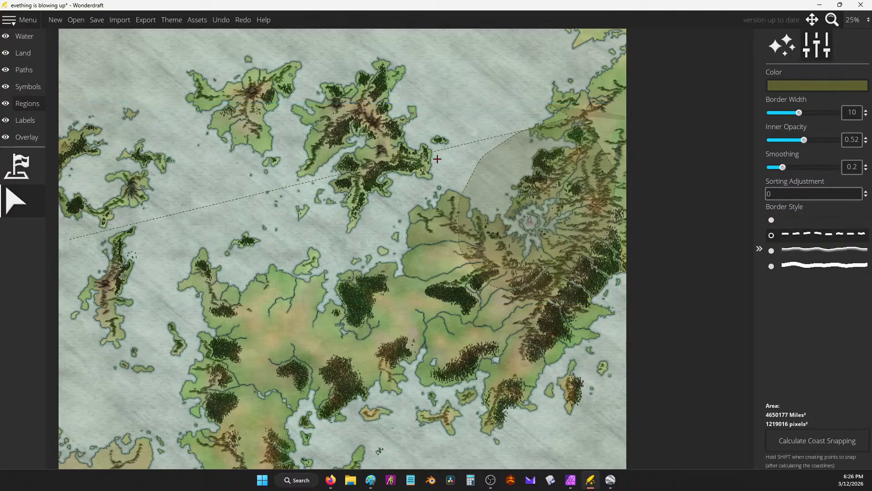
click(466, 148)
click(463, 144)
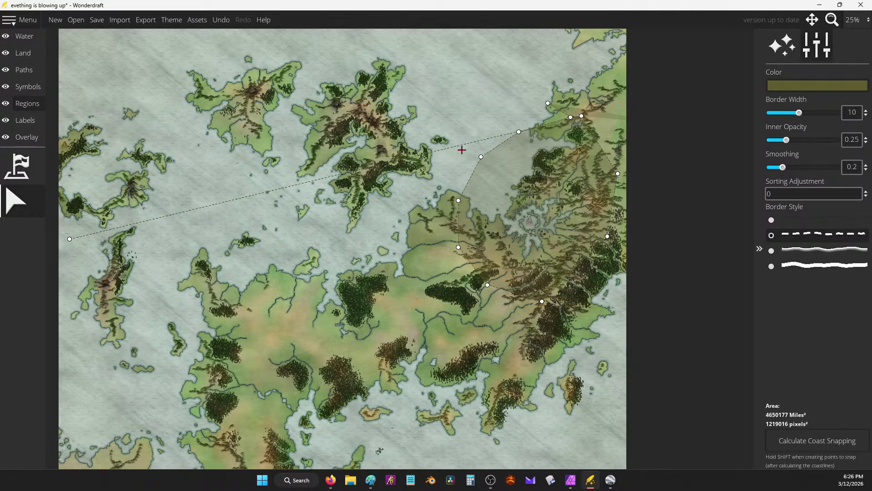
key(Delete)
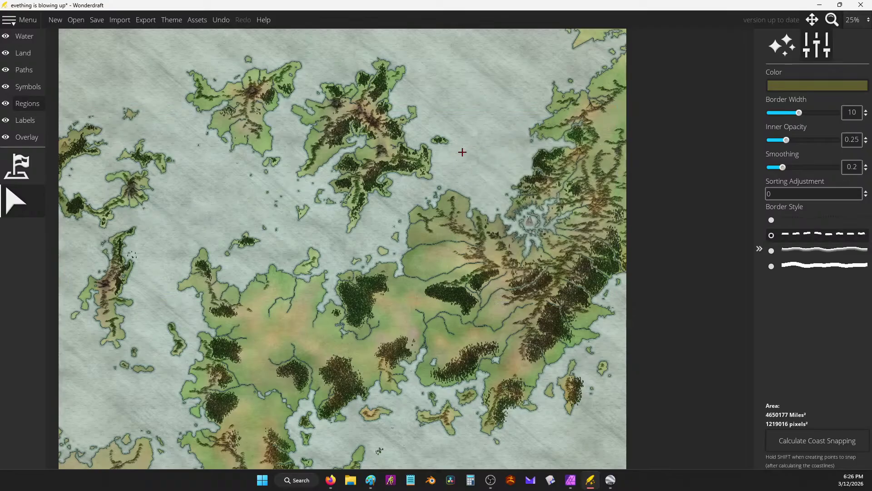
Draw a dashed olive region around the northeastern ringed bay and its surrounding land, with an inner opacity of 0.41.
click(39, 175)
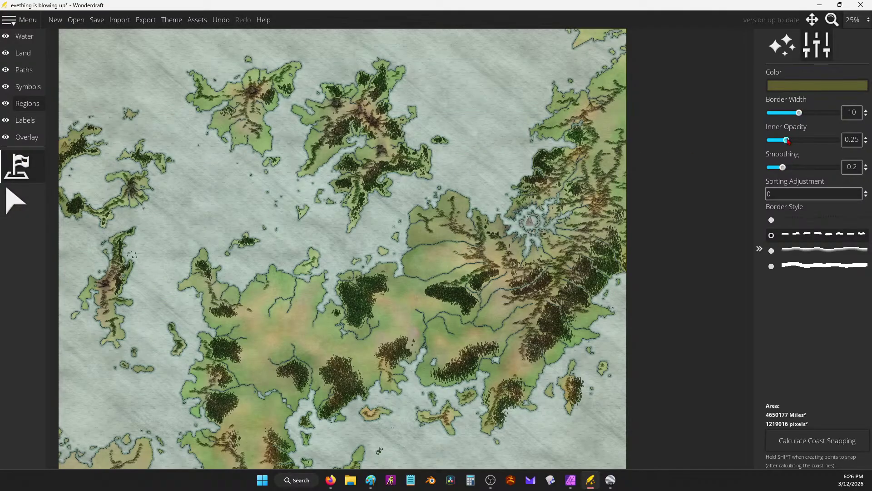
drag(787, 141, 799, 141)
click(470, 198)
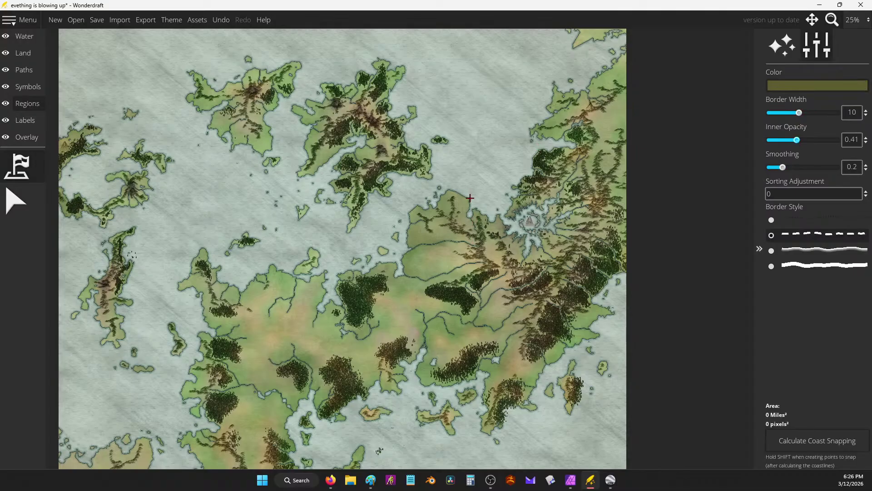
click(481, 221)
click(570, 263)
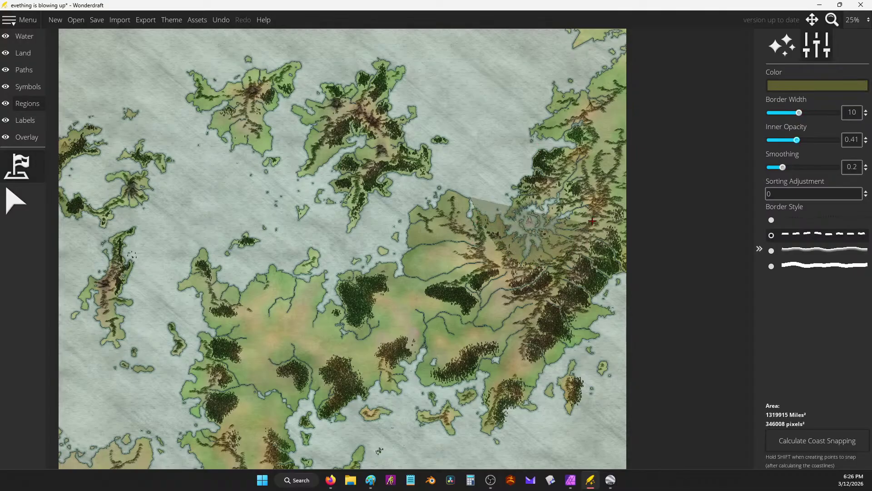
click(602, 195)
click(585, 146)
click(551, 103)
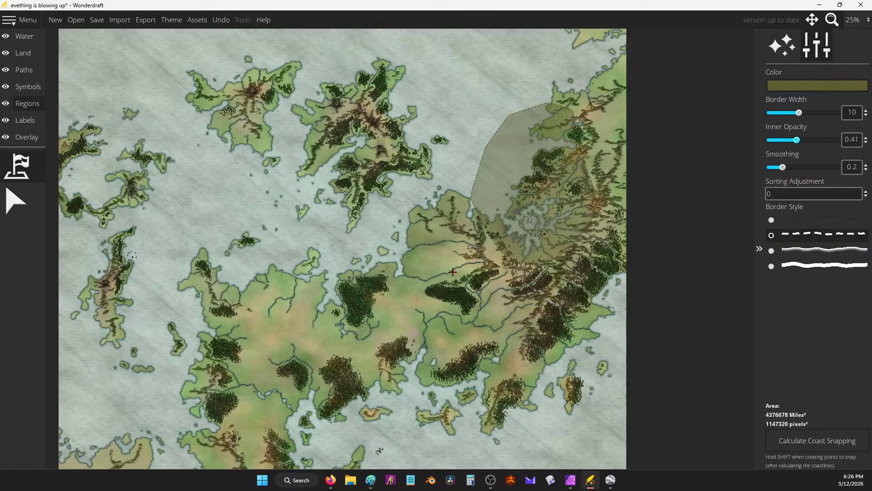
Set the colour for the next region to a bright magenta.
scroll(373, 152, down, 1)
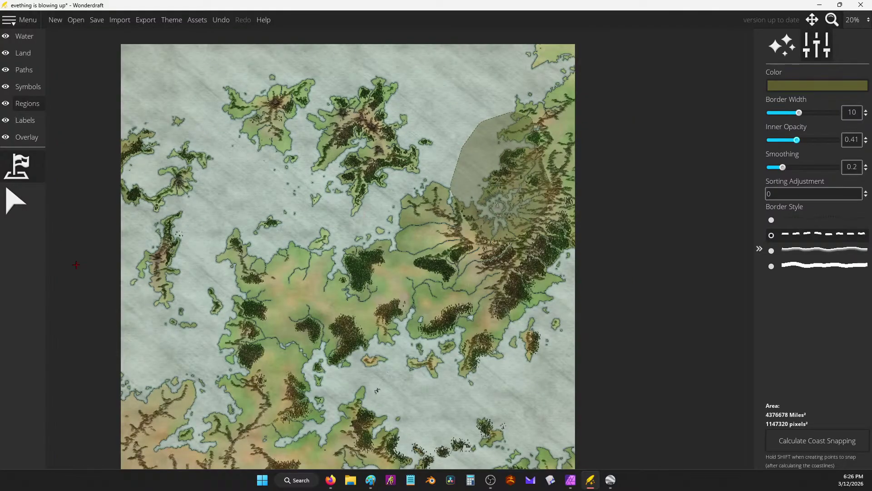
click(802, 87)
click(762, 122)
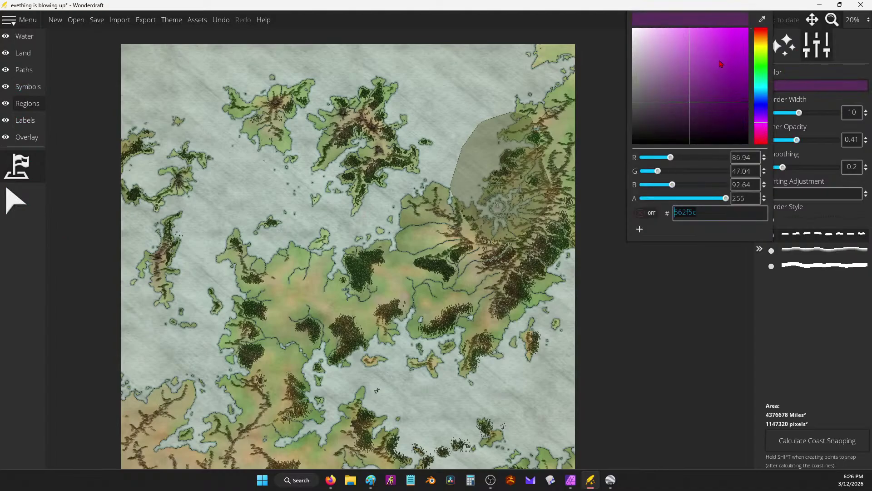
click(716, 44)
click(437, 310)
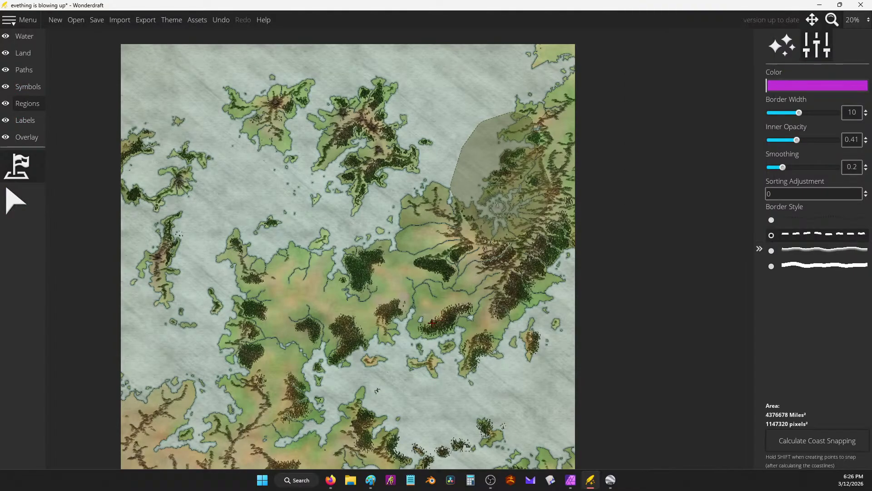
Draw a dashed magenta region of about 12.3 million square miles over the central mainland, plus two small magenta extensions on its eastern side.
drag(421, 360, 471, 307)
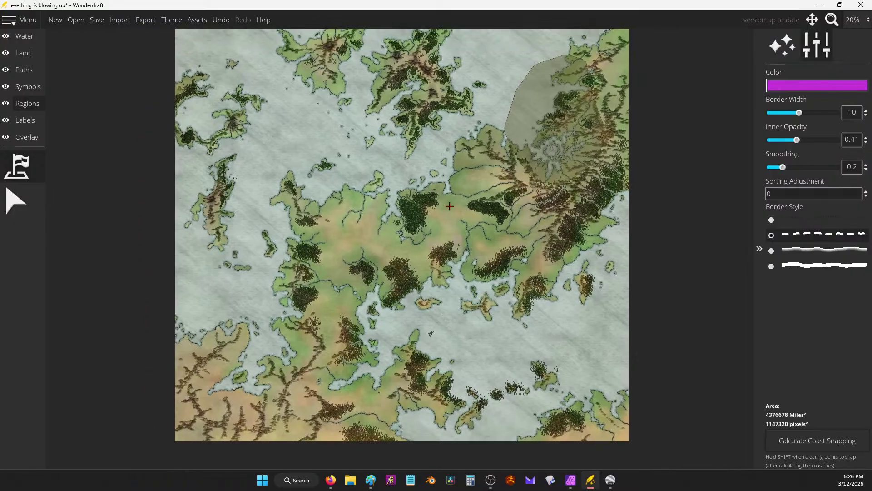
mouse_move(439, 185)
mouse_down()
mouse_move(338, 192)
mouse_move(313, 215)
mouse_move(300, 286)
mouse_move(305, 314)
mouse_move(384, 358)
mouse_move(447, 341)
mouse_move(475, 317)
mouse_move(490, 218)
mouse_move(447, 178)
mouse_up()
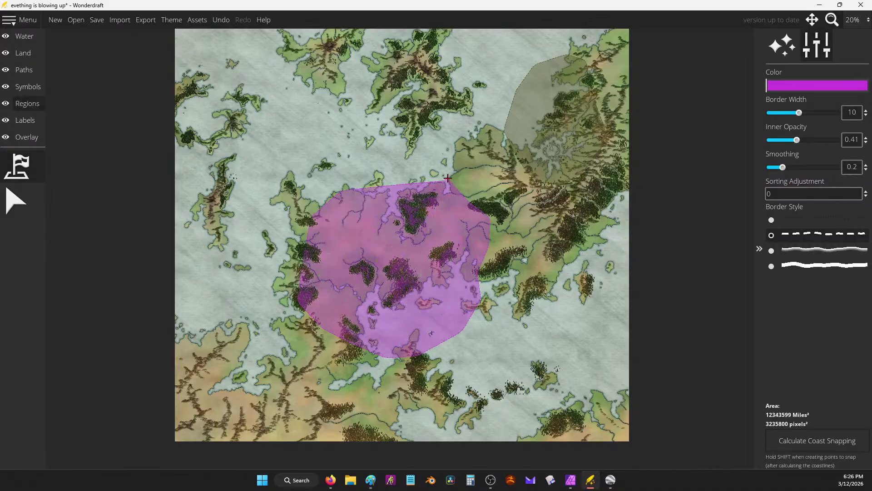
drag(335, 112, 402, 170)
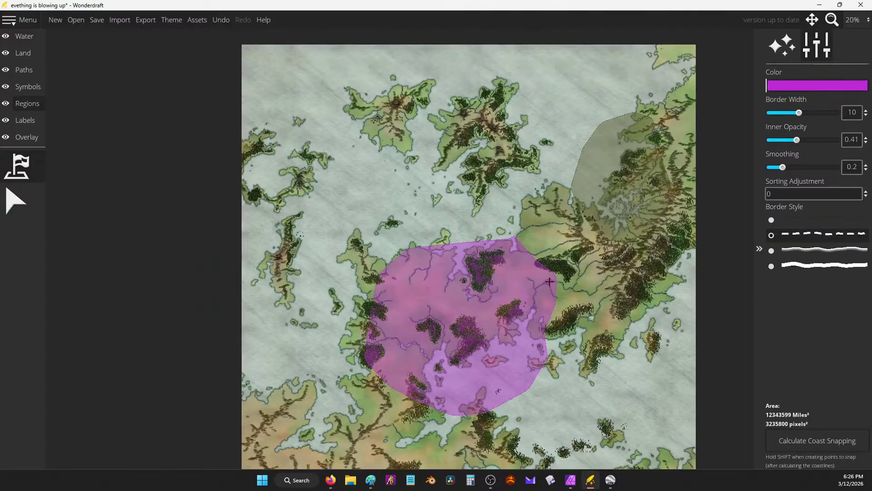
mouse_move(550, 280)
mouse_down()
mouse_move(607, 265)
mouse_move(607, 282)
mouse_move(520, 322)
mouse_up()
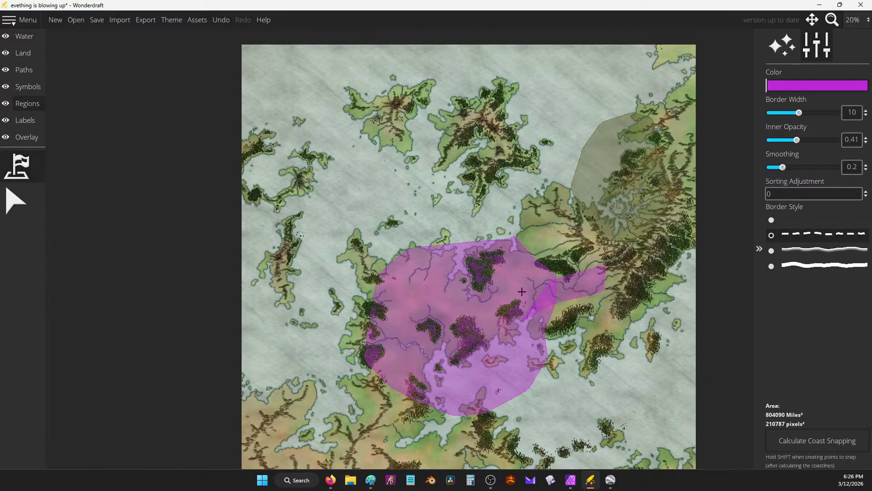
drag(522, 291, 522, 290)
click(572, 237)
click(536, 263)
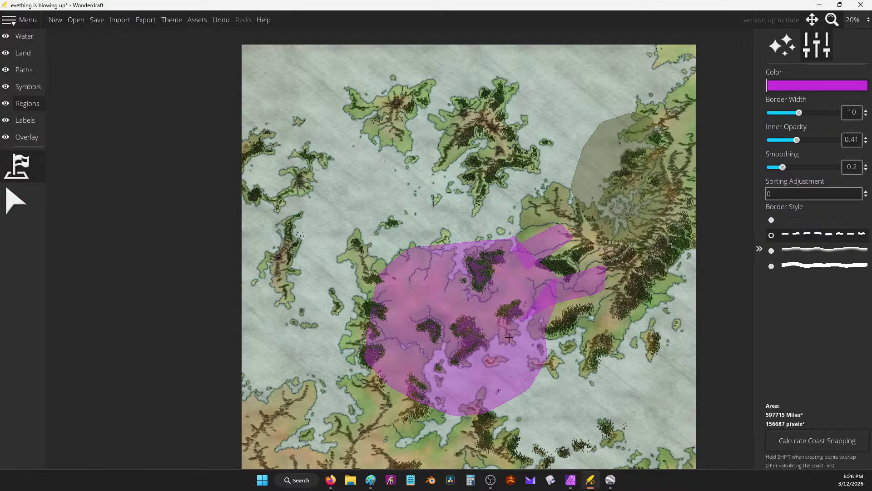
Draw another magenta region of about 3.1 million square miles from the southwestern inlet northeast across the central sea.
key(s)
click(400, 324)
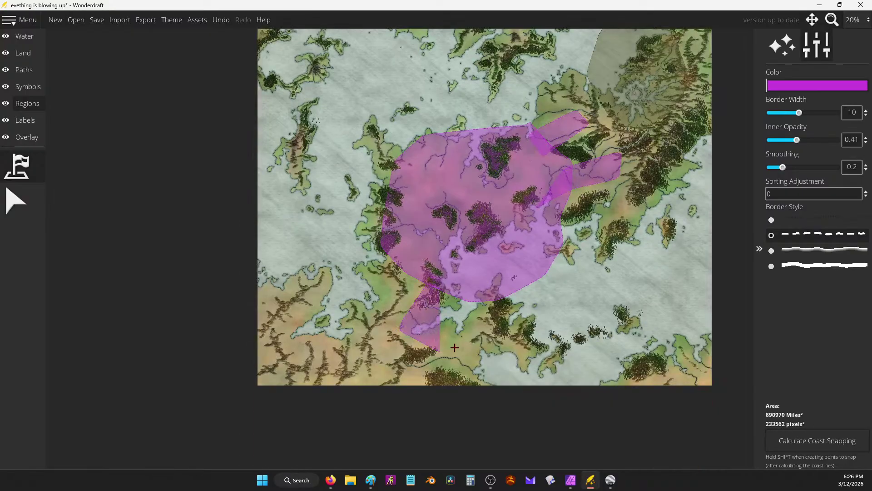
click(439, 350)
click(490, 274)
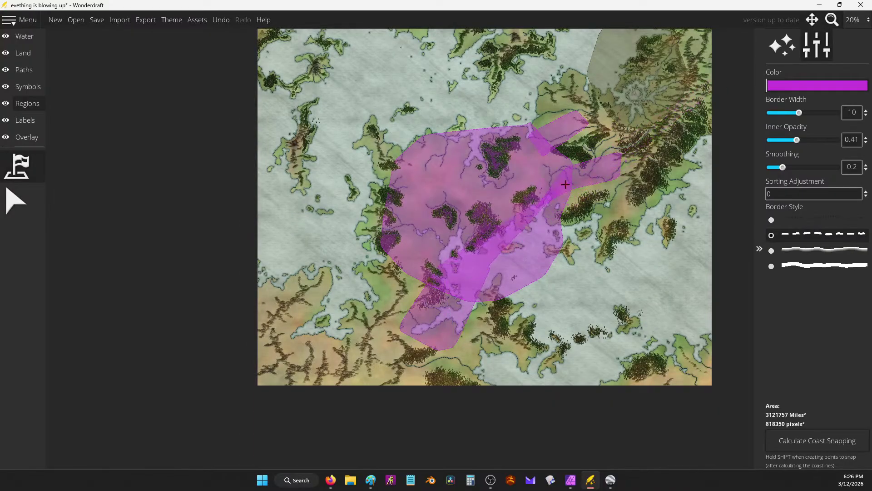
Set the region colour to blue and outline a region of about 5.4 million square miles over the southeastern islands and coast.
click(798, 83)
drag(761, 121, 762, 103)
click(604, 334)
click(645, 304)
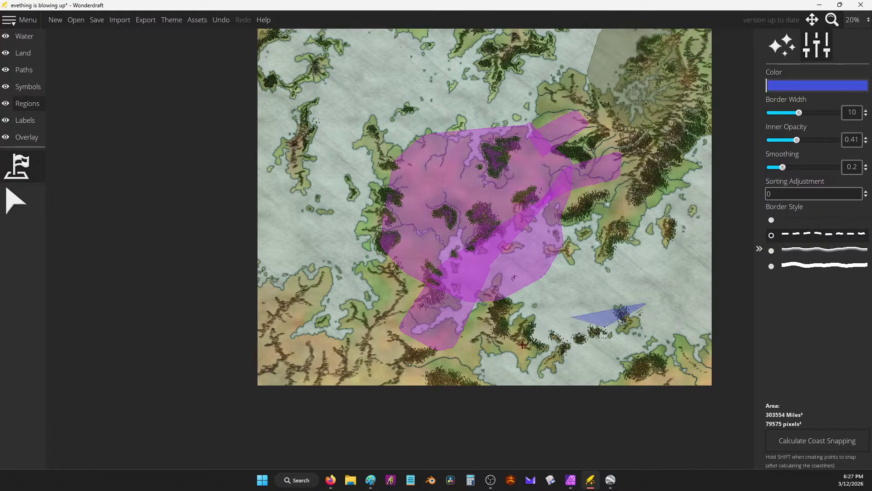
click(508, 357)
click(693, 310)
click(698, 329)
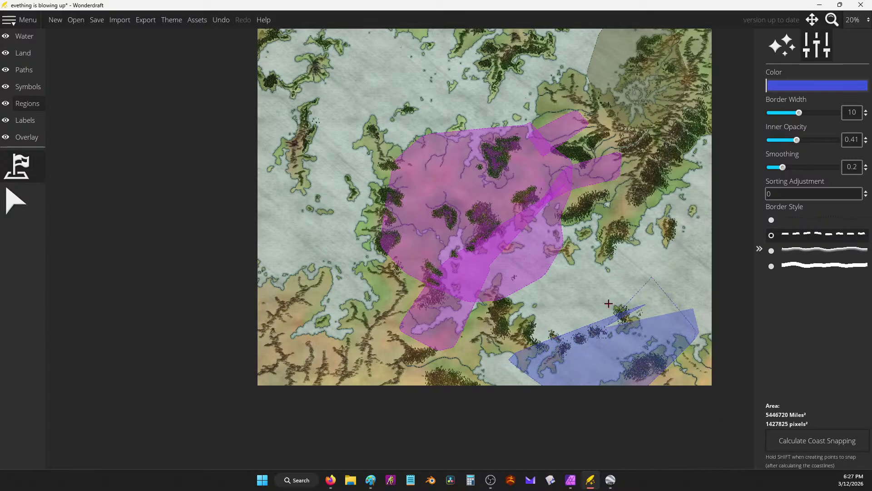
Set the region colour to bright green and outline a region of about 2.2 million square miles over the sea south of the northern islands.
scroll(629, 147, up, 3)
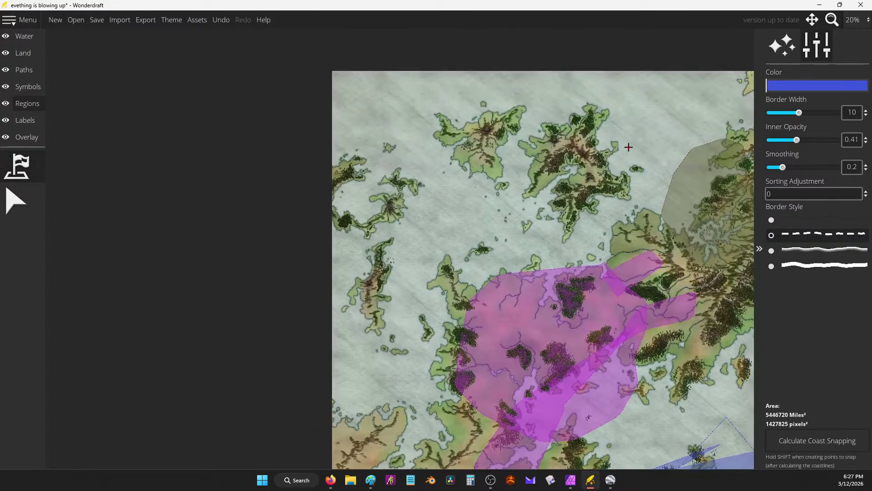
click(790, 86)
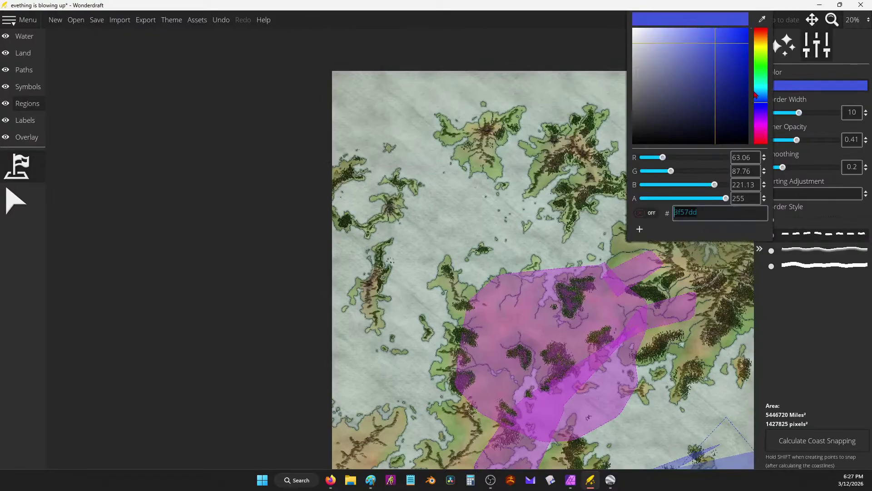
drag(755, 94, 761, 66)
click(466, 190)
scroll(530, 164, up, 1)
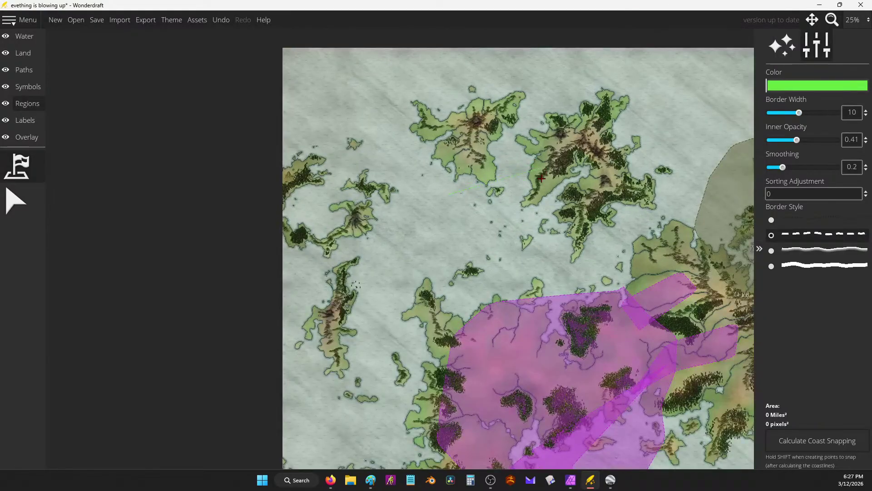
click(545, 195)
click(566, 231)
click(548, 256)
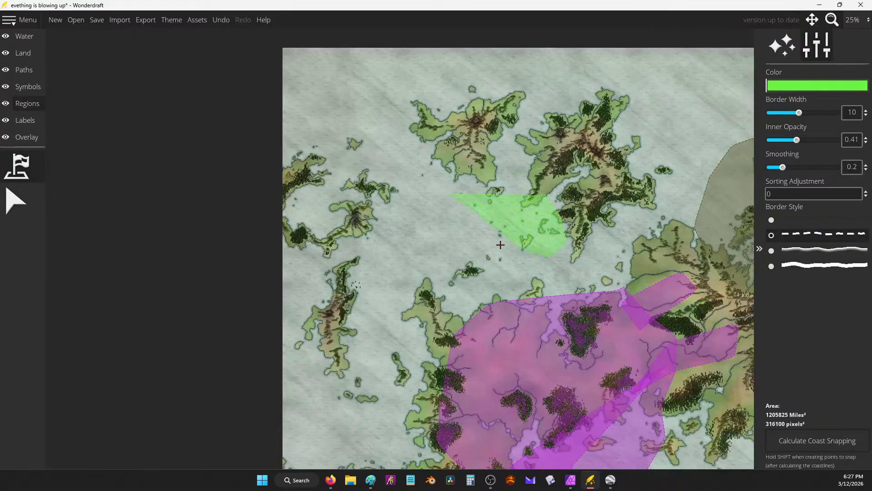
click(456, 266)
click(431, 250)
click(428, 205)
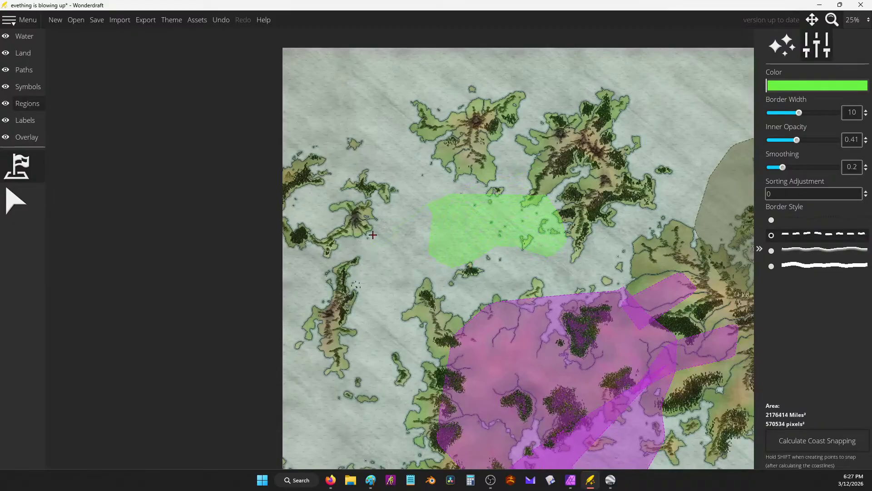
Extend the green region west toward the ring of islands and draw a small green region beside the long western island.
click(381, 214)
click(346, 255)
click(380, 274)
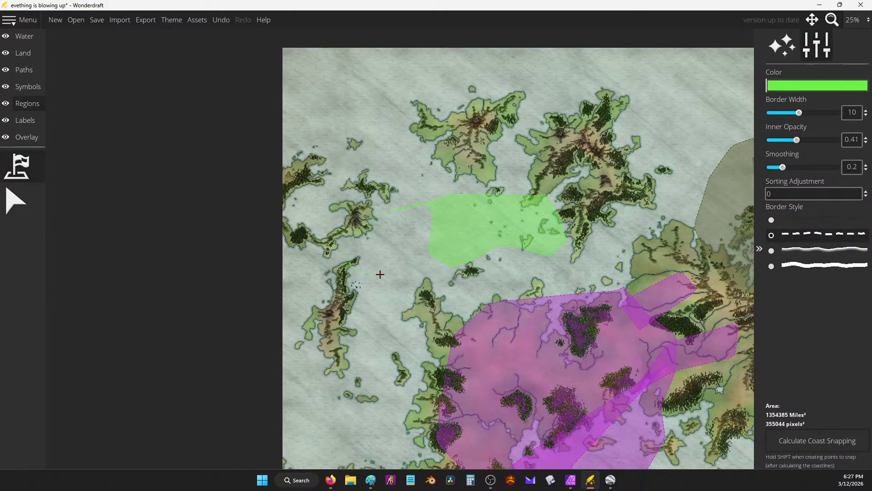
click(416, 235)
click(357, 291)
click(338, 311)
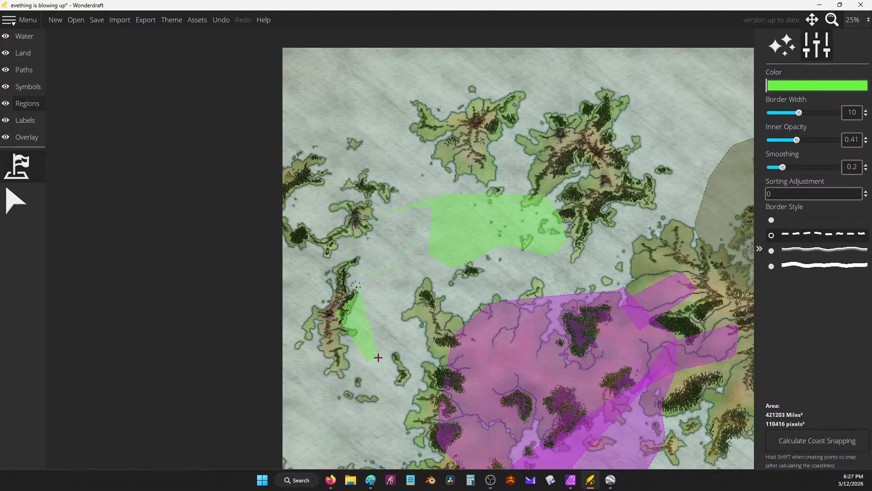
Delete the blue southeastern region and the olive region around the northeastern ringed bay.
scroll(506, 196, down, 4)
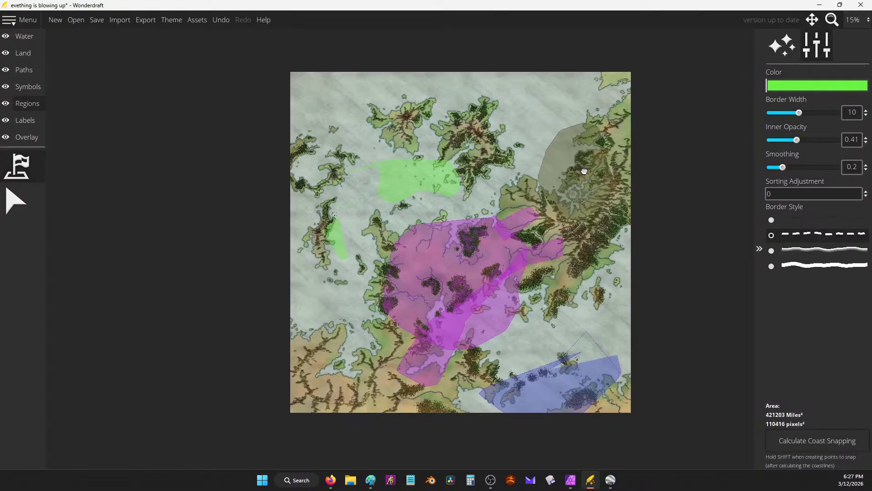
click(14, 212)
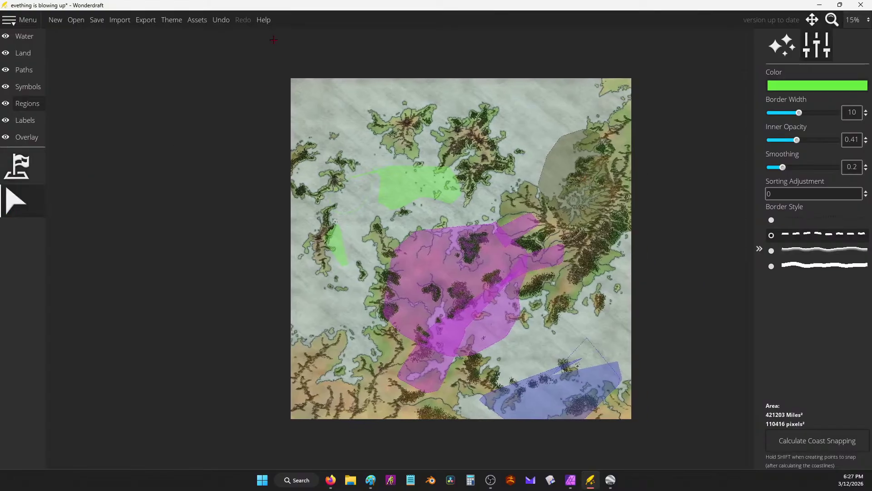
click(543, 408)
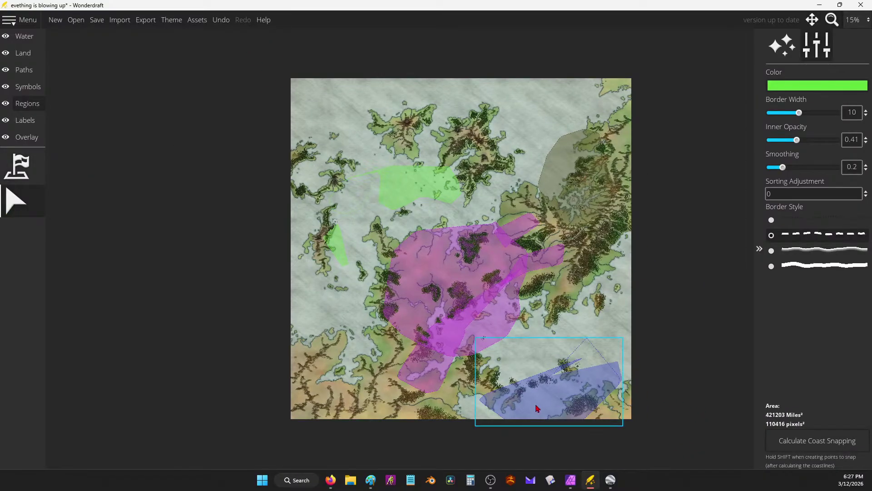
key(Delete)
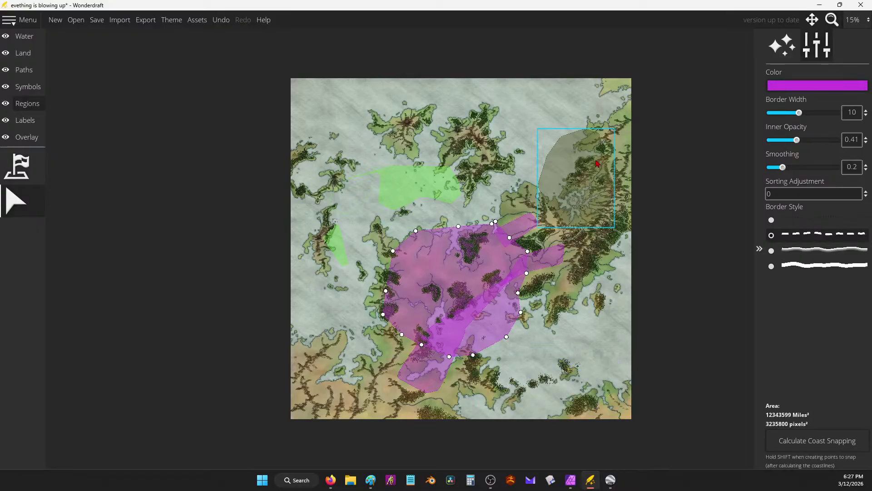
click(590, 163)
key(Delete)
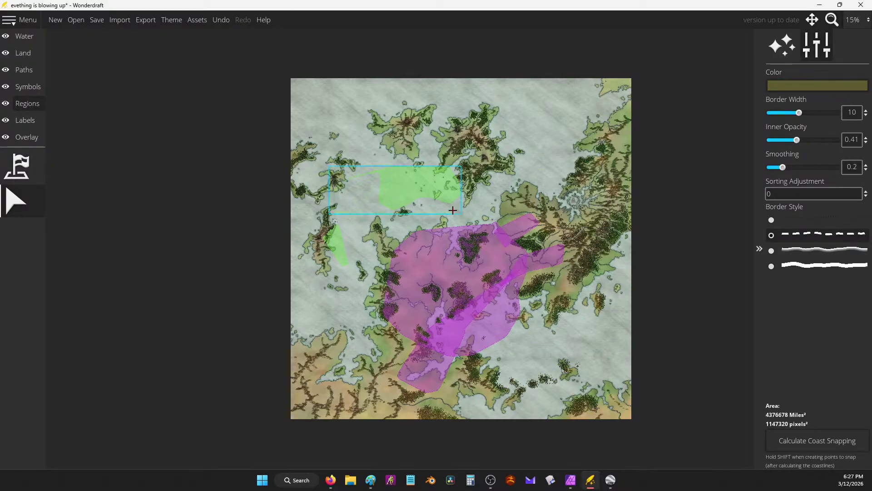
Delete the large green sea region and the large magenta region over the central mainland.
click(445, 191)
key(Delete)
click(335, 252)
click(430, 273)
key(Delete)
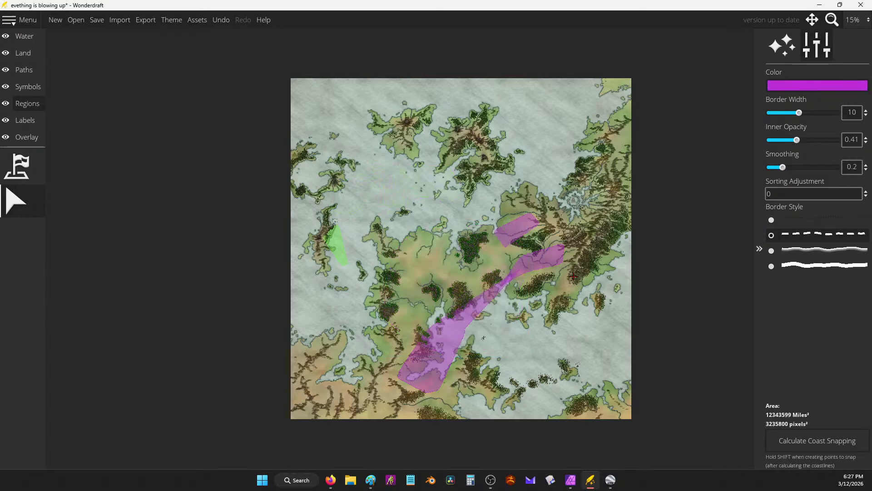
Delete the three remaining magenta regions and the small green region beside the western island.
click(522, 222)
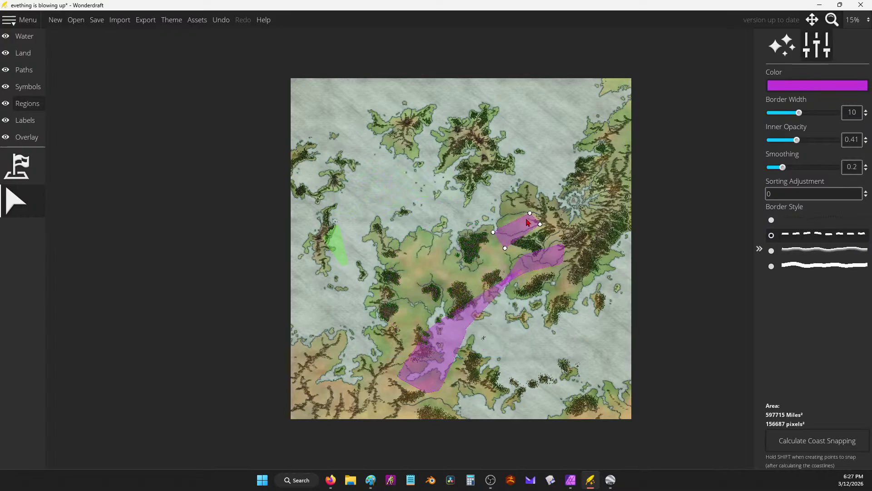
key(Delete)
click(545, 264)
key(Delete)
click(467, 334)
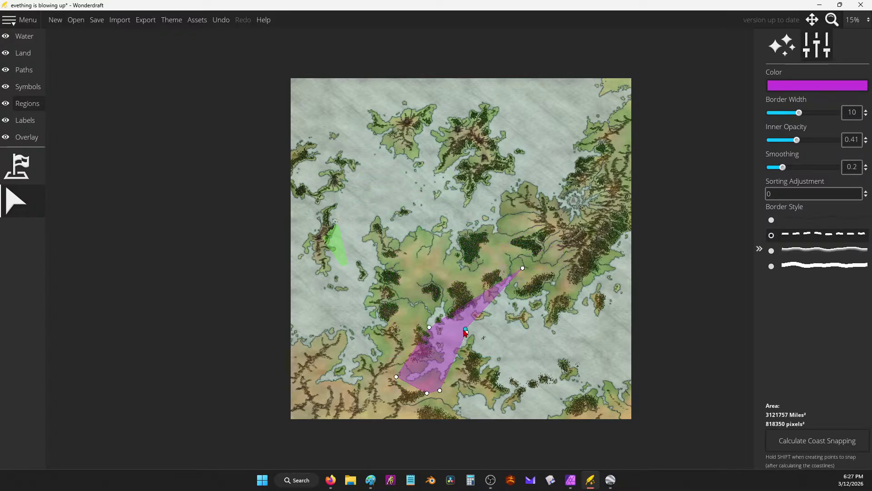
key(Delete)
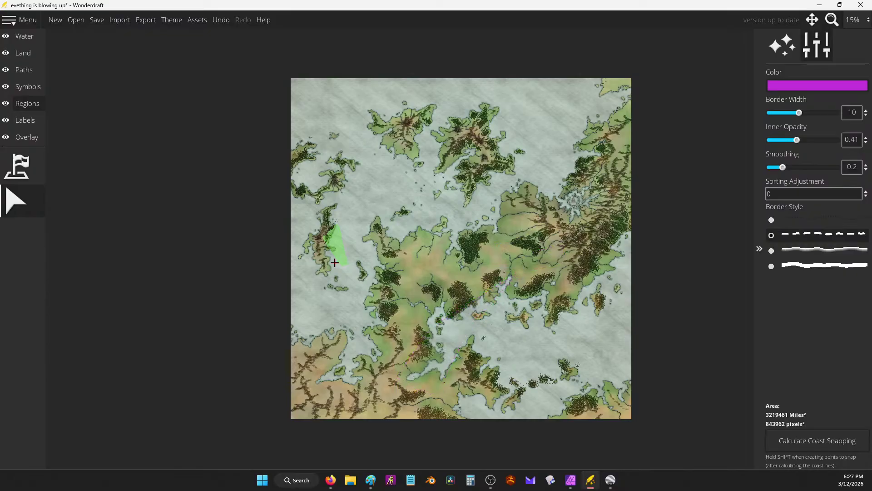
click(344, 254)
key(Delete)
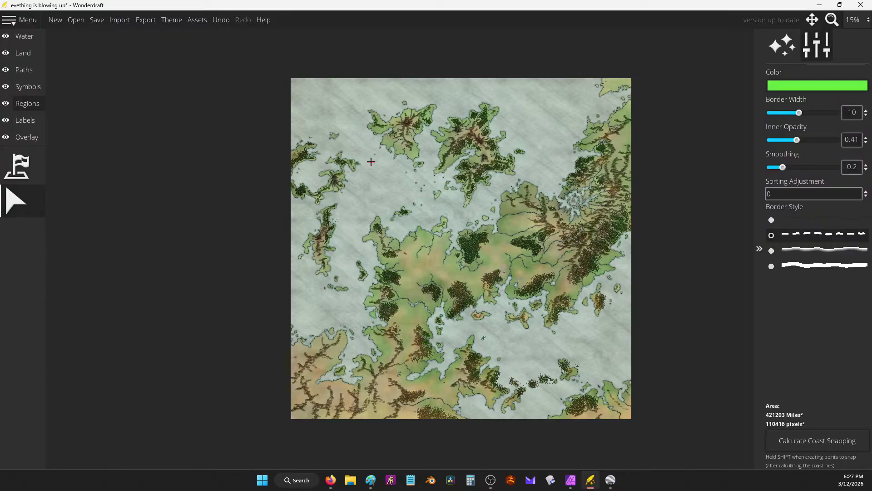
Try to erase land along the southern peninsula's eastern coast with the land eraser at size 158.
scroll(486, 40, up, 3)
key(Down)
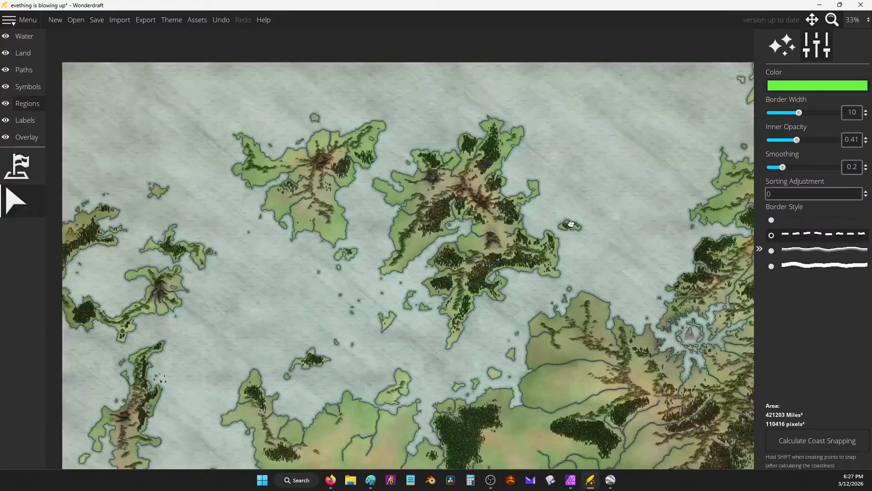
scroll(532, 285, up, 3)
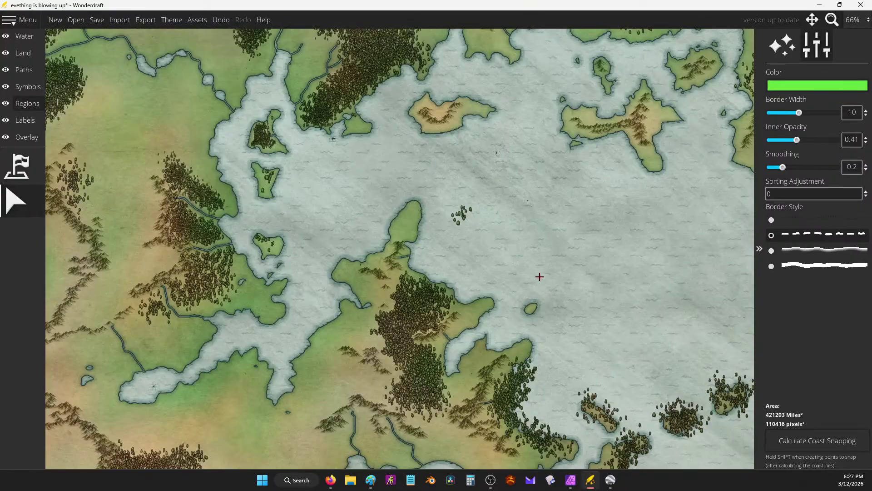
click(23, 54)
click(16, 235)
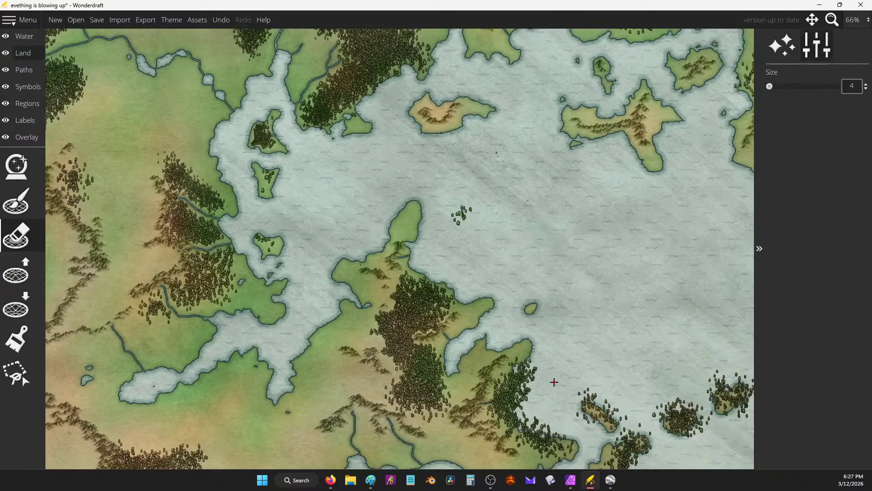
scroll(532, 375, up, 3)
drag(532, 375, 519, 323)
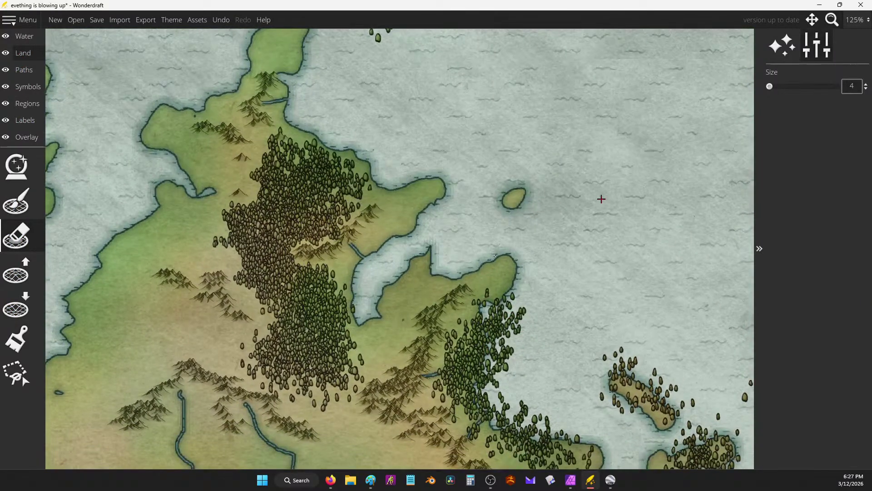
drag(770, 93, 790, 91)
mouse_move(491, 314)
mouse_down()
mouse_move(482, 332)
mouse_move(579, 273)
mouse_up()
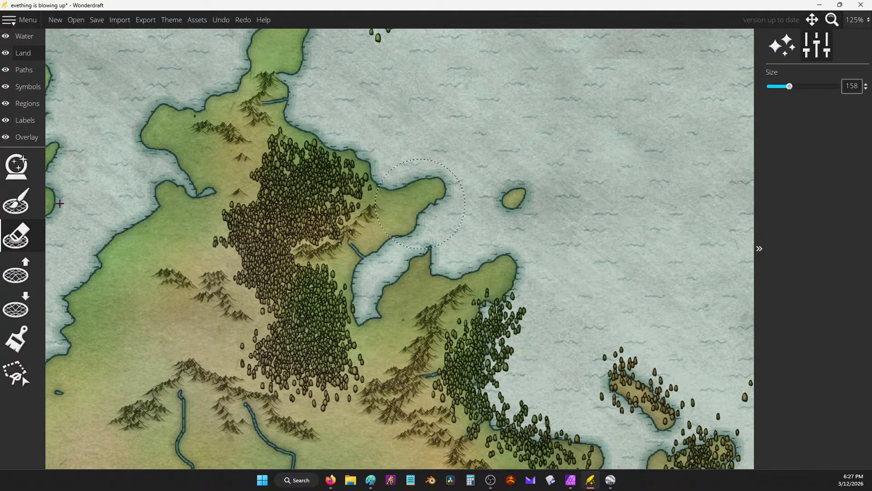
Erase only the trees that spill into the sea along the southern peninsula's eastern coast, leaving symbols and mountains out.
click(28, 87)
click(18, 269)
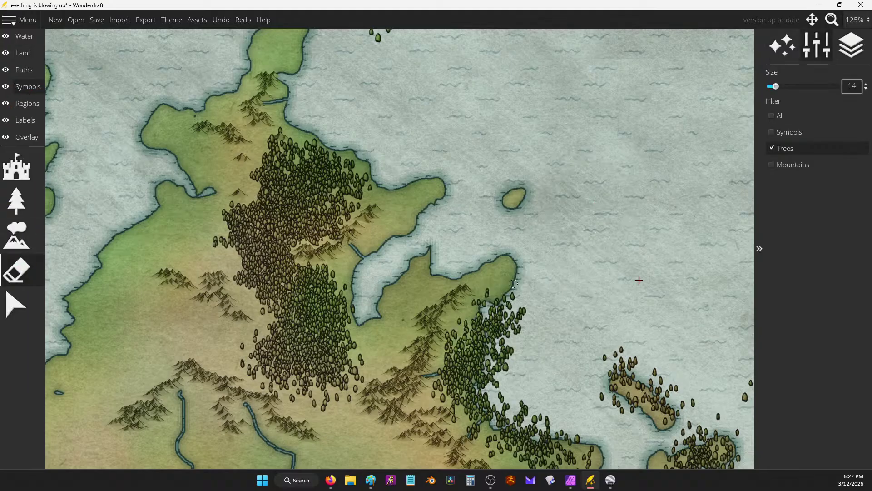
mouse_move(526, 322)
mouse_down()
mouse_move(481, 346)
mouse_move(486, 304)
mouse_move(511, 306)
mouse_move(470, 386)
mouse_move(493, 418)
mouse_move(479, 425)
mouse_move(517, 410)
mouse_move(511, 432)
mouse_move(547, 437)
mouse_move(542, 422)
mouse_move(507, 402)
mouse_move(495, 350)
mouse_move(505, 363)
mouse_move(523, 313)
mouse_move(497, 311)
mouse_move(496, 341)
mouse_move(509, 313)
mouse_up()
mouse_move(502, 393)
mouse_down()
mouse_move(539, 430)
mouse_move(527, 405)
mouse_move(484, 370)
mouse_move(447, 370)
mouse_up()
Erase the trees spilling into the sea beyond the peninsula's eastern coast and around the narrow island southeast of it.
mouse_move(677, 353)
mouse_down()
mouse_move(623, 369)
mouse_move(632, 355)
mouse_move(631, 364)
mouse_move(596, 379)
mouse_move(620, 353)
mouse_move(638, 354)
mouse_move(608, 359)
mouse_up()
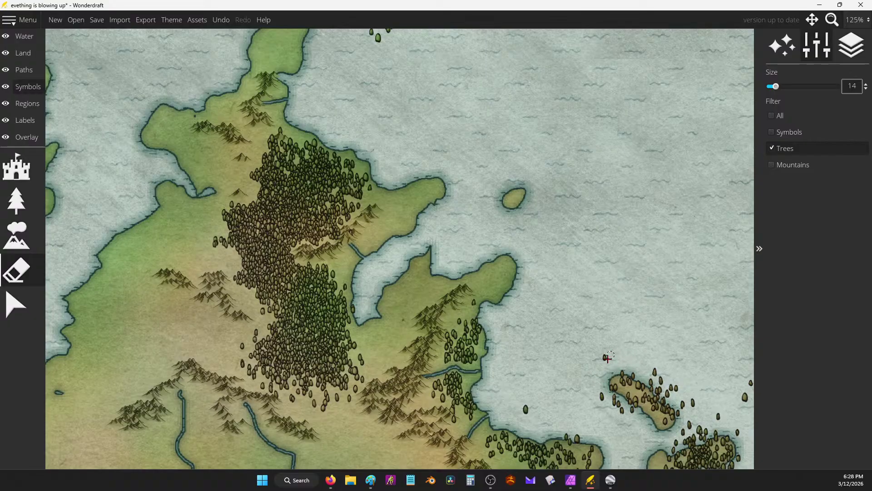
mouse_move(596, 389)
mouse_down()
mouse_move(614, 393)
mouse_move(520, 407)
mouse_up()
mouse_move(667, 395)
mouse_down()
mouse_move(652, 377)
mouse_move(673, 409)
mouse_move(684, 386)
mouse_move(692, 404)
mouse_move(671, 452)
mouse_move(698, 429)
mouse_move(736, 432)
mouse_move(717, 409)
mouse_move(715, 424)
mouse_move(504, 322)
mouse_up()
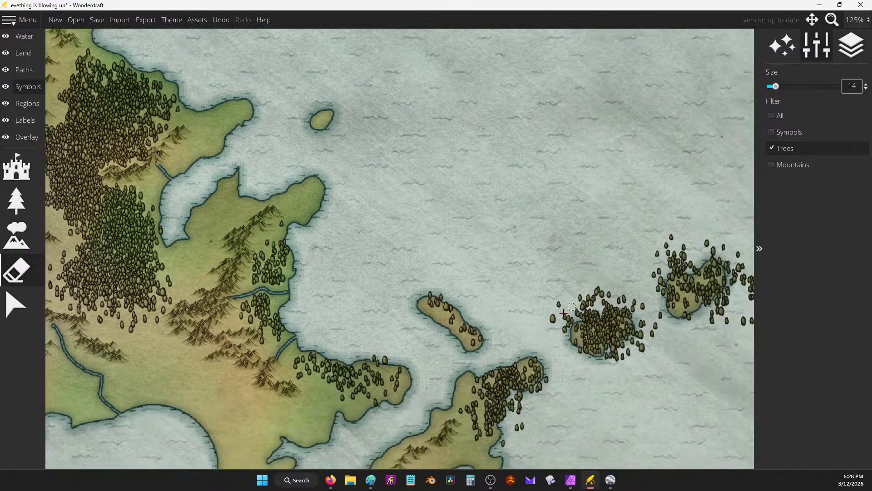
Erase the trees overhanging the sea around the next island east and along the nearby southern peninsula's eastern shore.
mouse_move(563, 315)
mouse_down()
mouse_move(619, 305)
mouse_move(627, 311)
mouse_move(549, 323)
mouse_move(569, 298)
mouse_move(591, 303)
mouse_move(613, 297)
mouse_up()
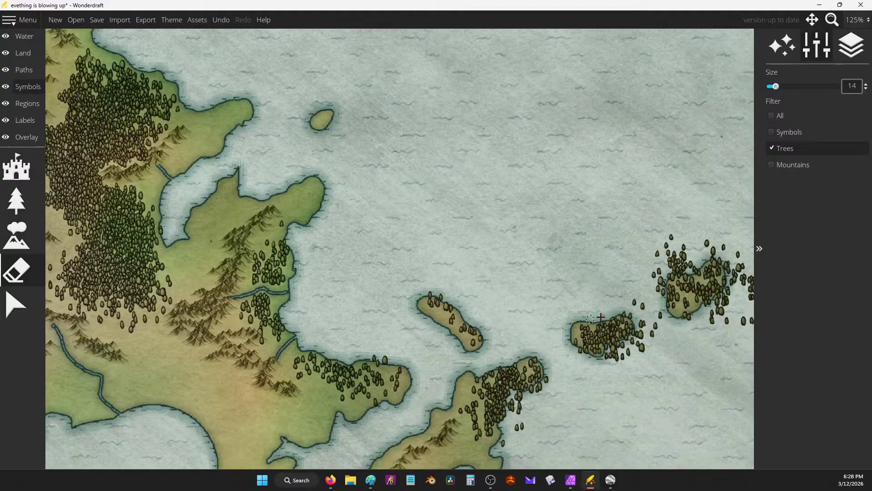
mouse_move(637, 344)
mouse_down()
mouse_move(607, 355)
mouse_move(633, 344)
mouse_move(643, 320)
mouse_move(625, 312)
mouse_move(635, 321)
mouse_move(656, 313)
mouse_move(658, 329)
mouse_move(635, 349)
mouse_move(596, 358)
mouse_move(571, 345)
mouse_up()
mouse_move(490, 434)
mouse_down()
mouse_move(510, 426)
mouse_move(501, 422)
mouse_move(510, 391)
mouse_move(552, 375)
mouse_move(511, 410)
mouse_move(516, 397)
mouse_move(521, 429)
mouse_up()
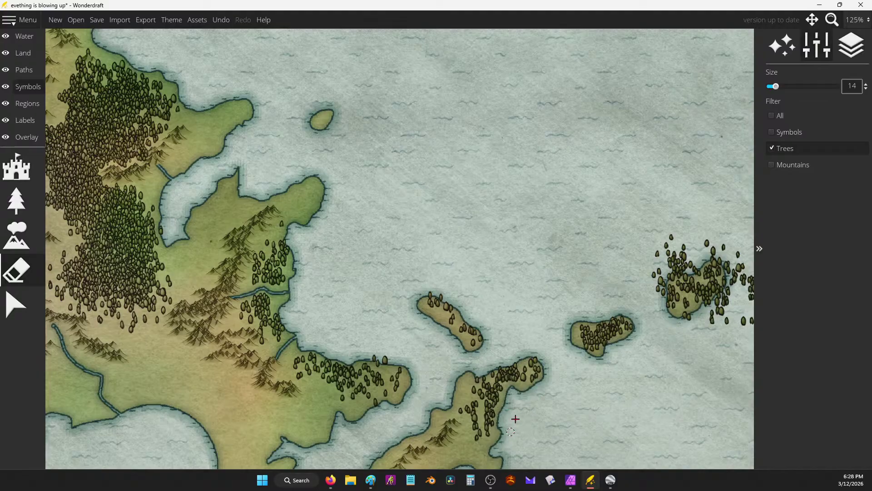
Erase the trees outside the third forested island's coastline and in the water between it and the small bare islet.
key(Right)
mouse_move(431, 314)
mouse_down()
mouse_move(451, 294)
mouse_move(448, 248)
mouse_move(391, 281)
mouse_move(389, 303)
mouse_up()
mouse_move(411, 259)
mouse_down()
mouse_move(404, 248)
mouse_move(459, 283)
mouse_up()
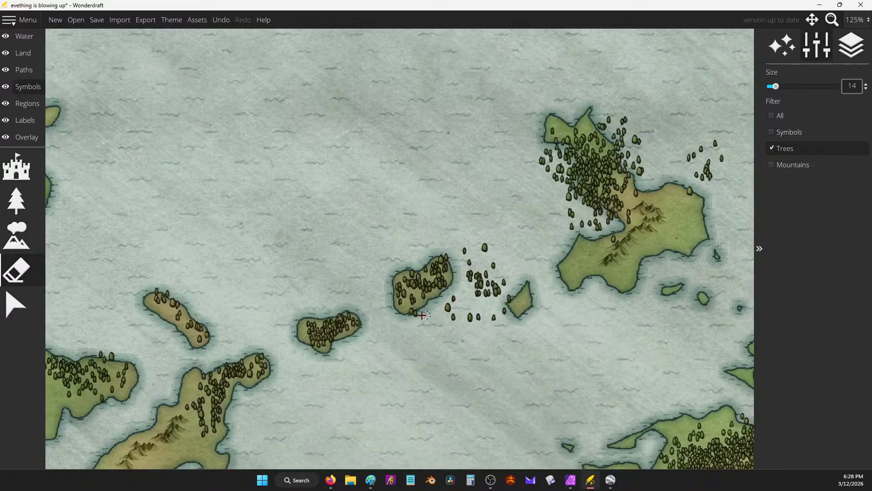
mouse_move(462, 324)
mouse_down()
mouse_move(490, 313)
mouse_move(502, 282)
mouse_move(483, 269)
mouse_move(478, 242)
mouse_move(464, 266)
mouse_move(472, 304)
mouse_move(445, 326)
mouse_up()
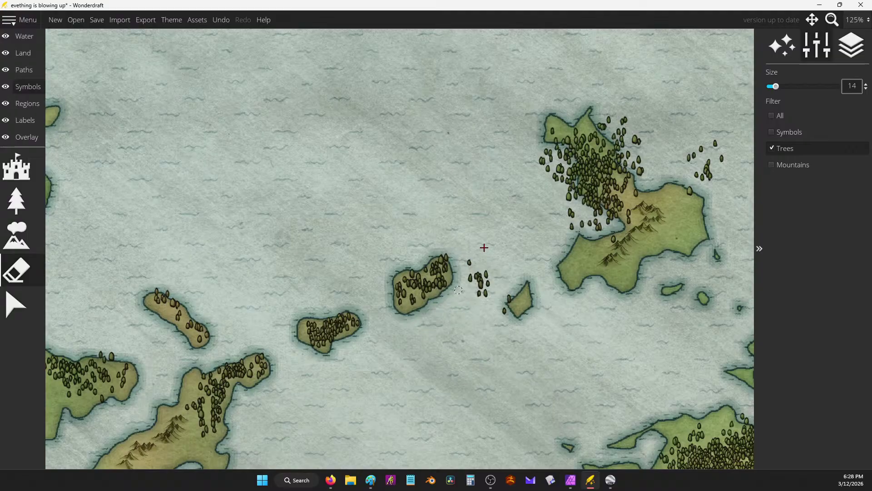
mouse_move(483, 247)
mouse_down()
mouse_move(469, 264)
mouse_move(471, 291)
mouse_move(484, 273)
mouse_move(487, 289)
mouse_move(475, 290)
mouse_move(499, 300)
mouse_up()
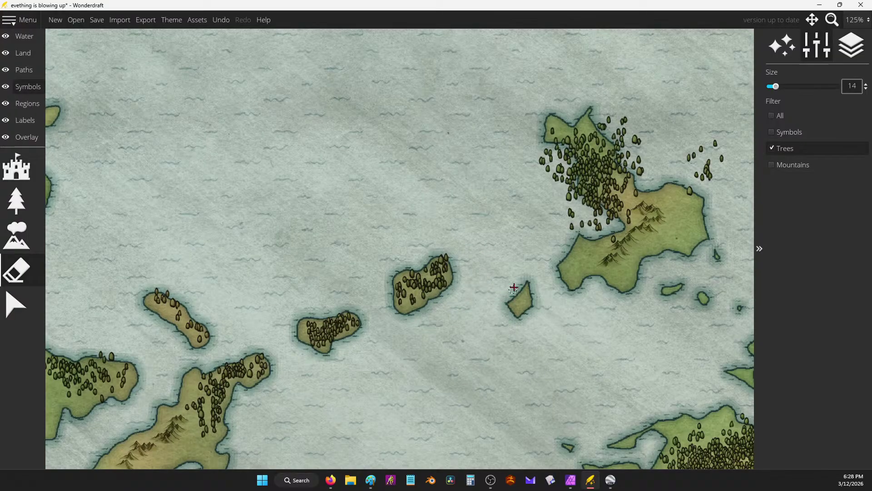
Erase the trees spilling off the mountainous northeastern island's western bay and eastern coast, including the stray cluster offshore.
key(Up)
key(Right)
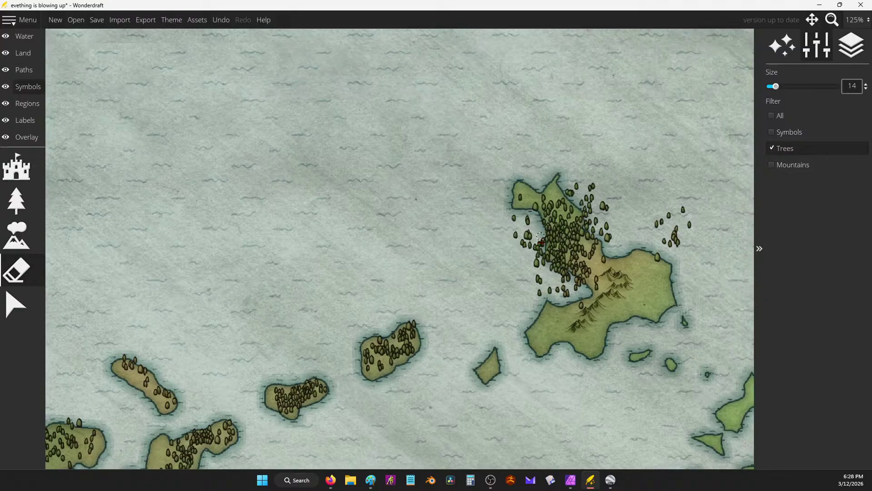
drag(536, 252, 526, 221)
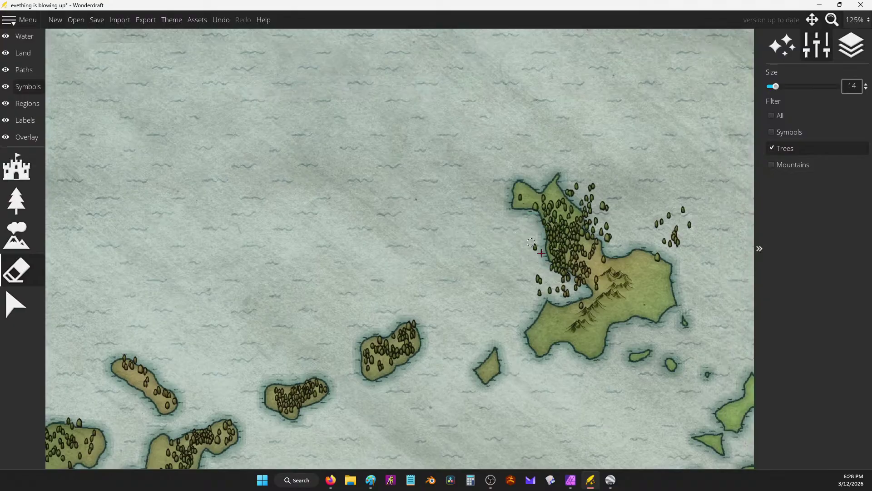
mouse_move(541, 253)
mouse_down()
mouse_move(584, 291)
mouse_move(538, 275)
mouse_up()
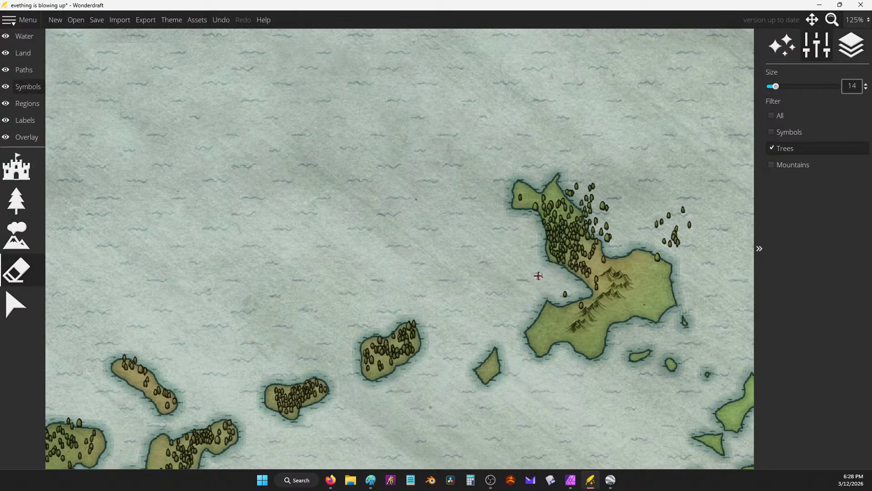
mouse_move(609, 242)
mouse_down()
mouse_move(564, 181)
mouse_move(563, 202)
mouse_move(555, 190)
mouse_move(516, 200)
mouse_up()
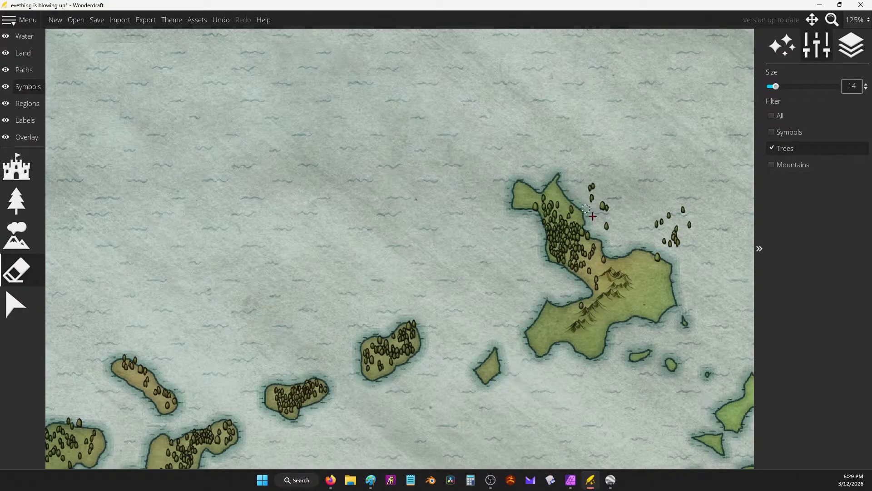
drag(599, 207, 613, 237)
mouse_move(658, 257)
mouse_down()
mouse_move(679, 226)
mouse_move(691, 227)
mouse_move(678, 238)
mouse_move(664, 212)
mouse_up()
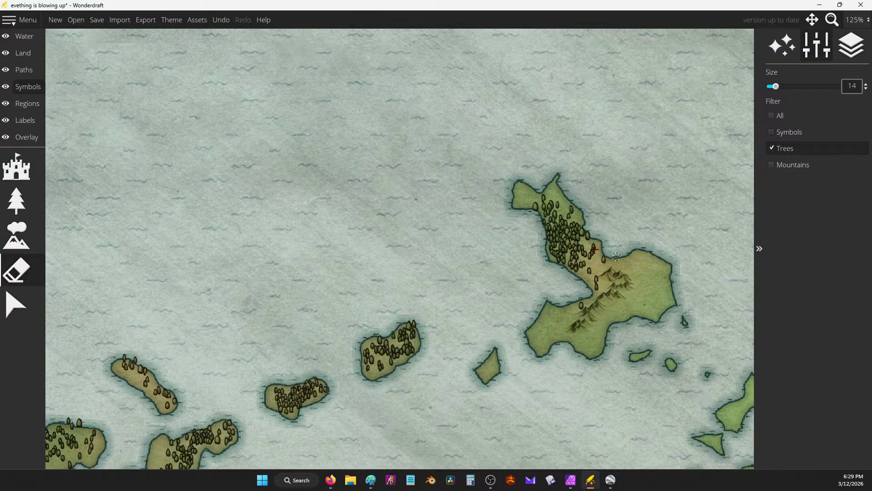
Erase the trees standing in the small inlet on the southeastern landmass's northern coast.
key(Down)
key(Right)
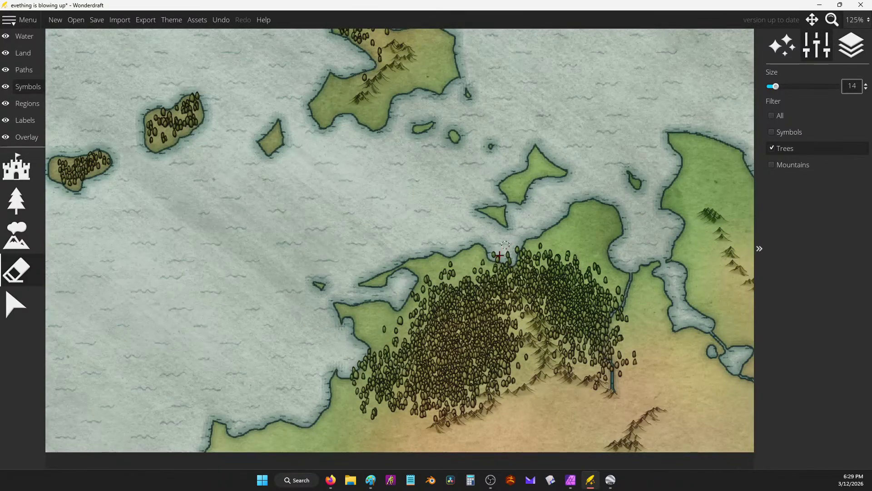
drag(499, 255, 515, 257)
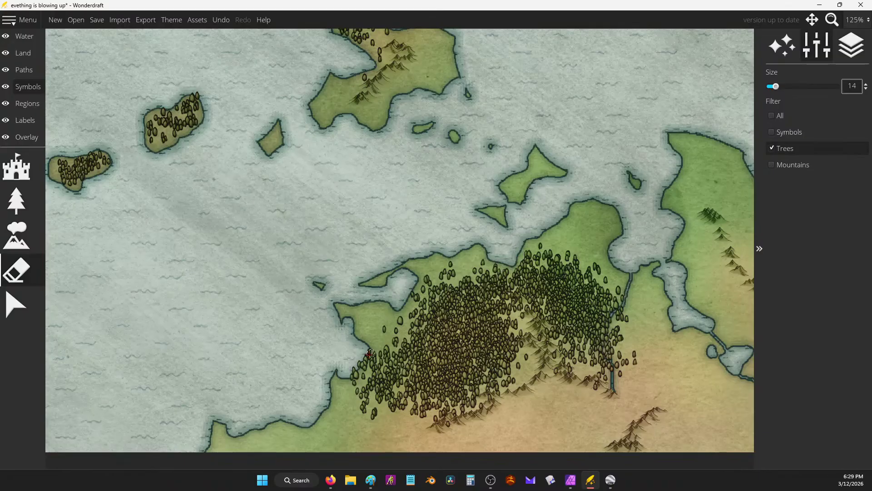
Erase the trees over the bay on the mainland's mountainous southern peninsula, and clear its river with the eraser at size 8.
scroll(439, 245, down, 3)
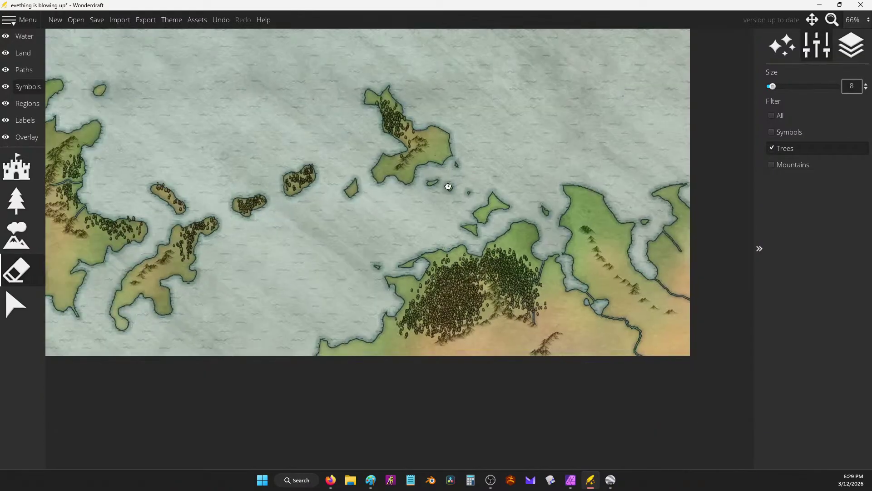
scroll(308, 250, up, 3)
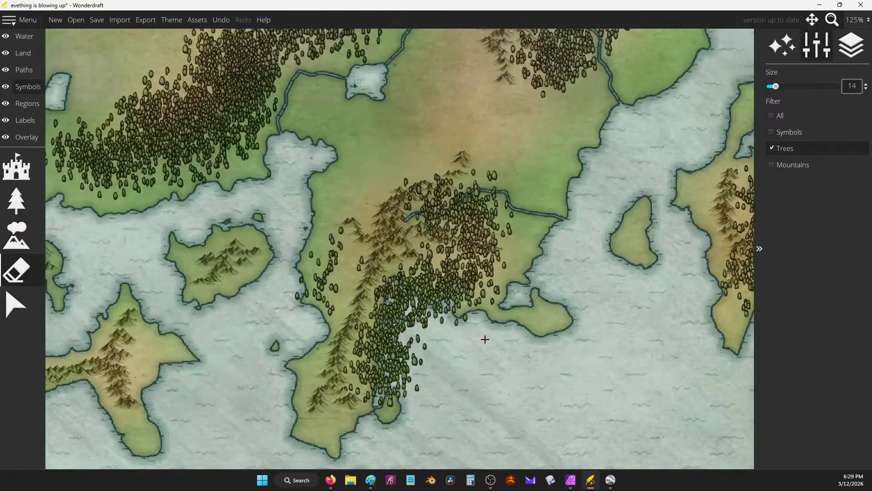
scroll(491, 341, up, 2)
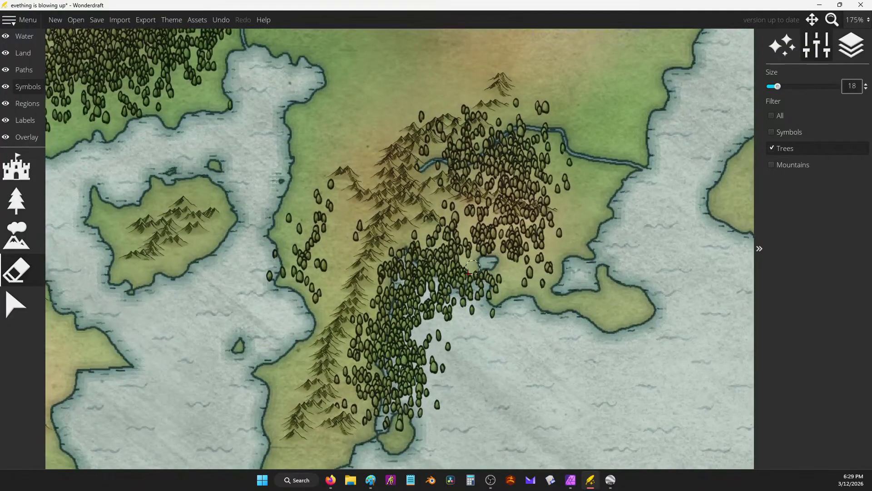
mouse_move(472, 269)
mouse_down()
mouse_move(468, 286)
mouse_move(486, 280)
mouse_move(442, 282)
mouse_move(421, 261)
mouse_move(399, 281)
mouse_move(385, 425)
mouse_move(420, 406)
mouse_move(407, 380)
mouse_move(418, 280)
mouse_move(469, 320)
mouse_move(490, 315)
mouse_move(427, 281)
mouse_move(395, 359)
mouse_move(404, 370)
mouse_move(439, 295)
mouse_move(460, 306)
mouse_move(425, 346)
mouse_move(479, 271)
mouse_up()
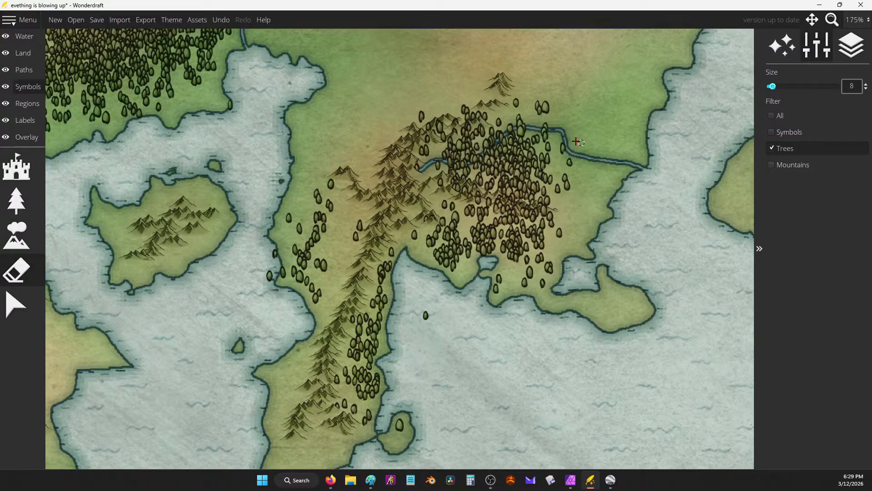
mouse_move(577, 142)
mouse_down()
mouse_move(514, 124)
mouse_move(475, 159)
mouse_move(421, 169)
mouse_move(475, 164)
mouse_move(515, 134)
mouse_move(547, 129)
mouse_up()
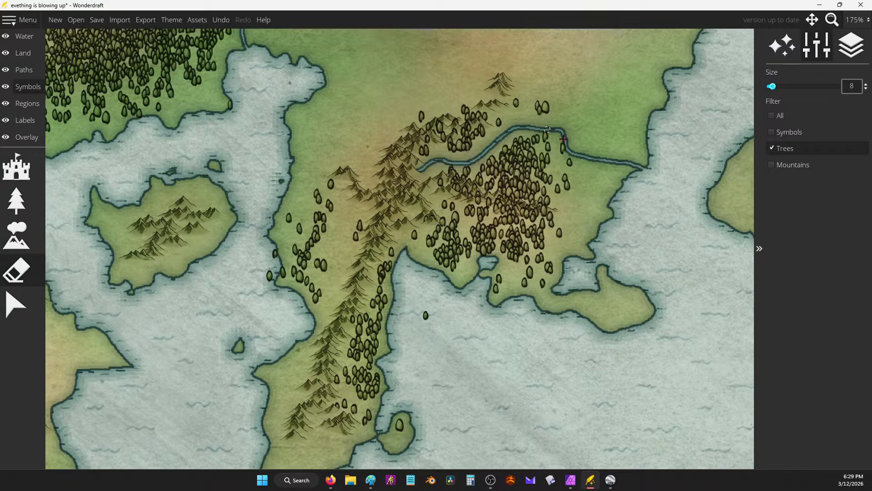
Examine the rivers, lakes and coasts of the eastern and central mainland for trees overlapping water.
scroll(620, 224, down, 3)
drag(496, 204, 543, 283)
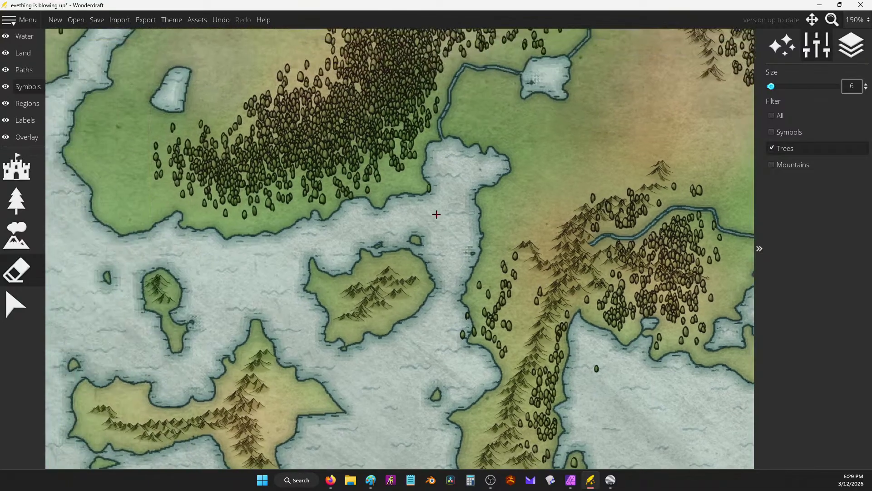
scroll(398, 342, up, 3)
drag(530, 202, 500, 282)
mouse_move(738, 211)
mouse_down()
mouse_move(545, 263)
mouse_move(527, 239)
mouse_move(503, 232)
mouse_up()
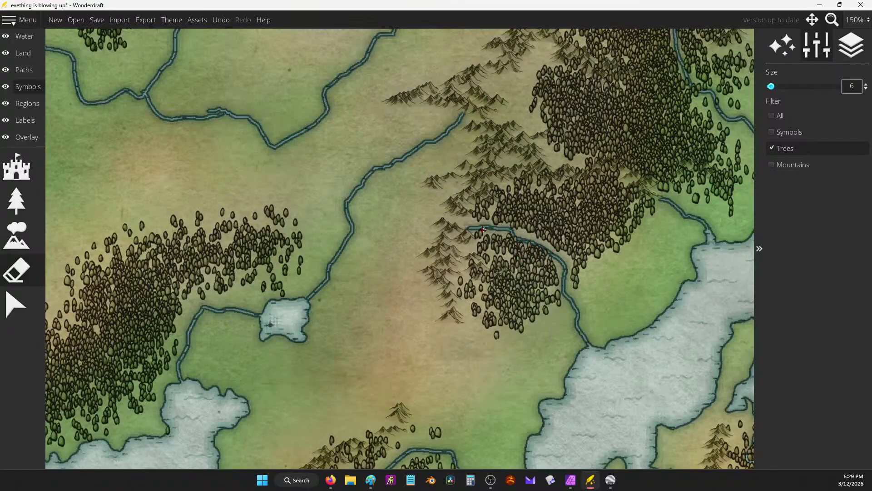
drag(678, 249, 441, 287)
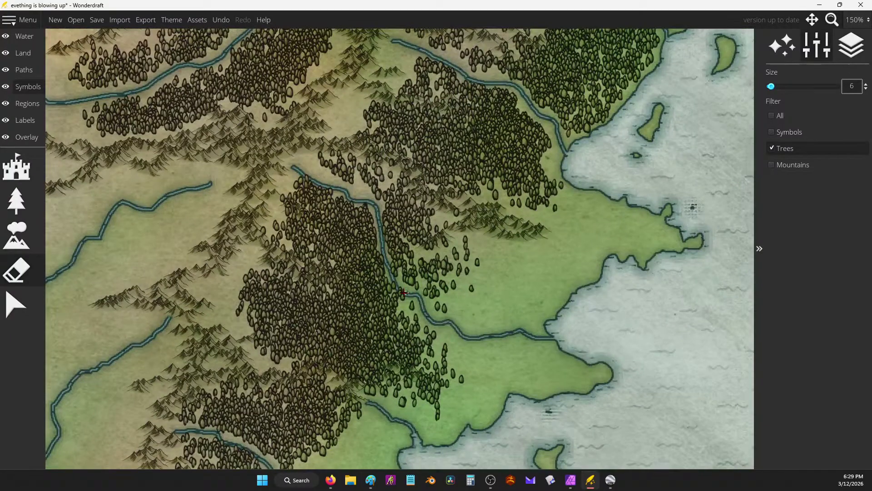
scroll(407, 210, down, 3)
drag(407, 210, 579, 272)
mouse_move(393, 380)
mouse_down()
mouse_move(652, 263)
mouse_move(666, 247)
mouse_up()
scroll(567, 268, down, 2)
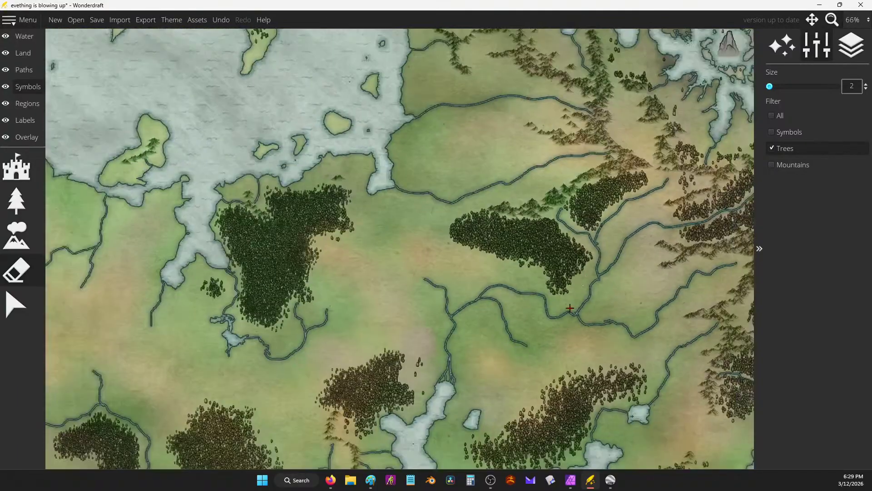
Erase the trees crowding the inlet's shore along the large northern forest's western edge, using eraser size 22.
scroll(334, 218, up, 2)
scroll(203, 179, up, 3)
scroll(202, 178, up, 4)
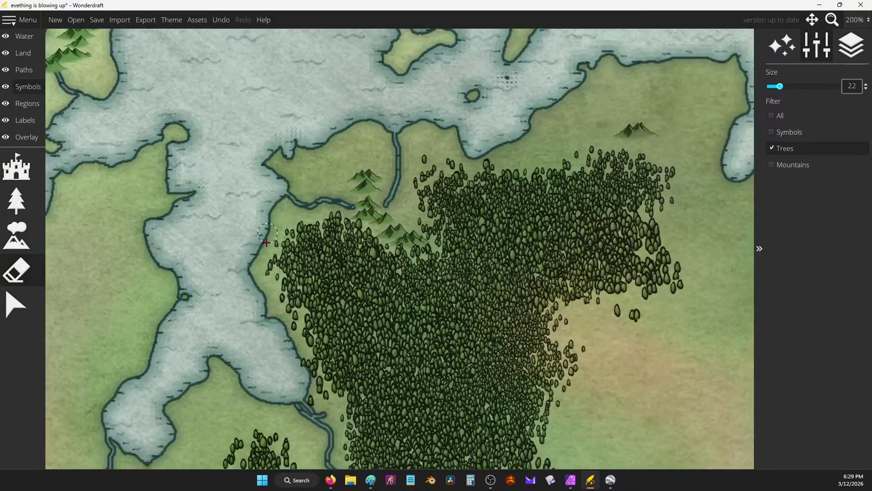
drag(267, 242, 318, 420)
drag(263, 361, 289, 295)
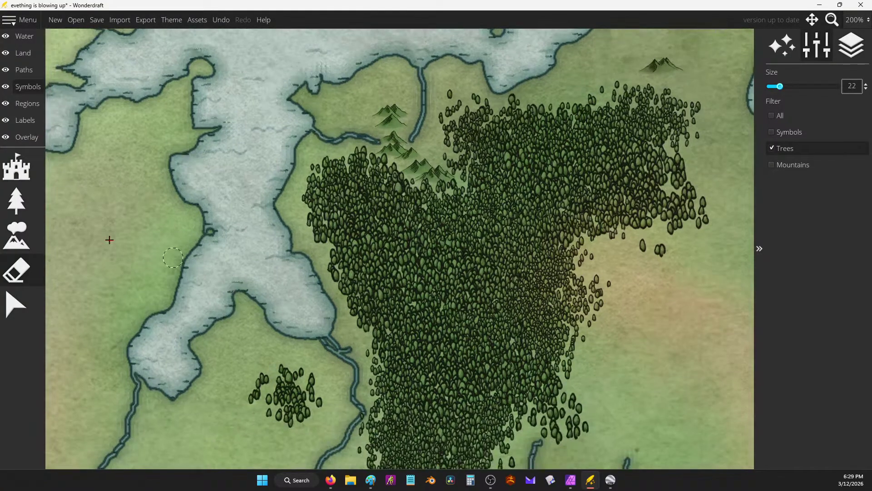
Set the land eraser to size 4 and trim the land at the river mouth on the inlet's southeastern tip.
click(23, 53)
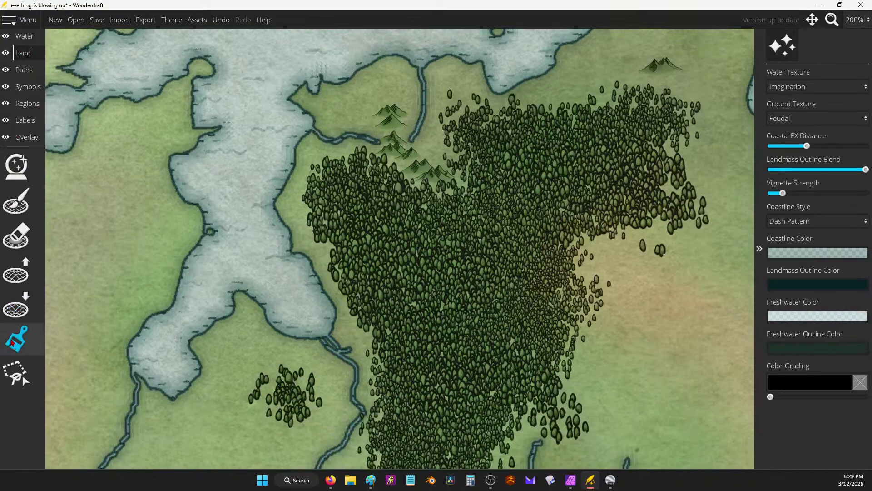
click(16, 339)
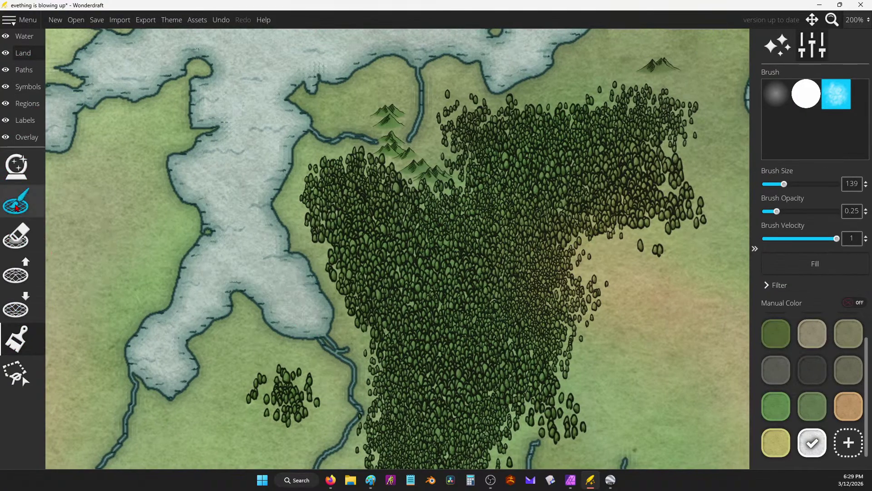
click(16, 235)
drag(790, 86, 730, 88)
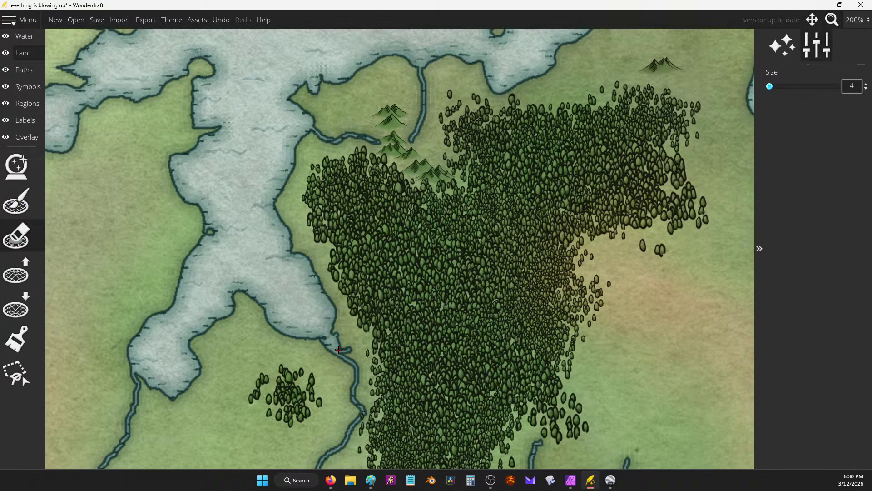
Try to remove the stray trees in the sea off the western landmass's eastern headland with the land eraser.
scroll(351, 348, down, 5)
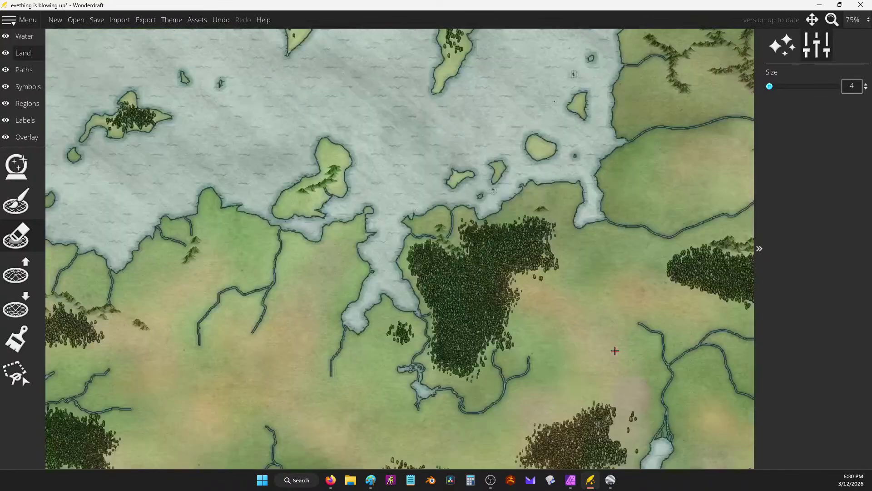
scroll(484, 301, down, 2)
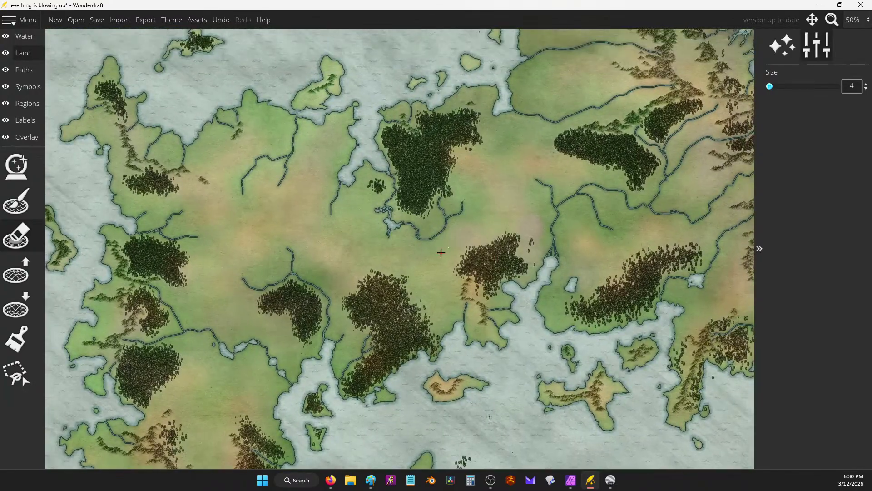
scroll(432, 259, up, 3)
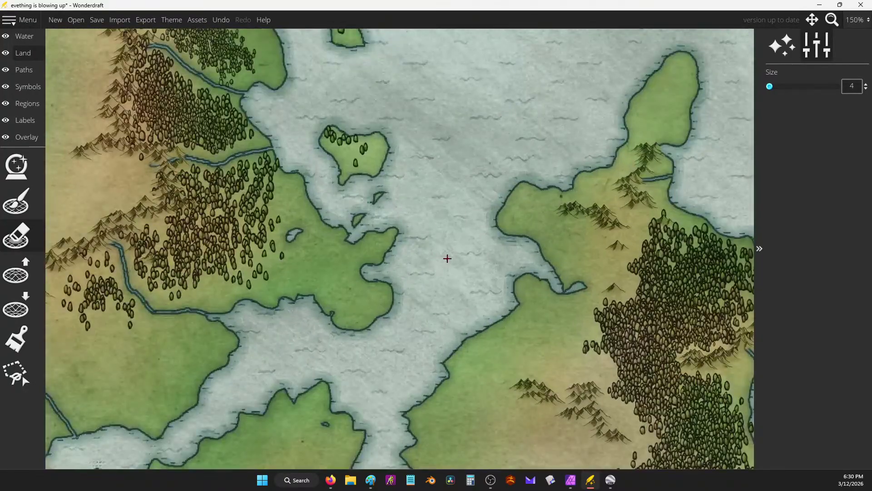
scroll(461, 228, down, 2)
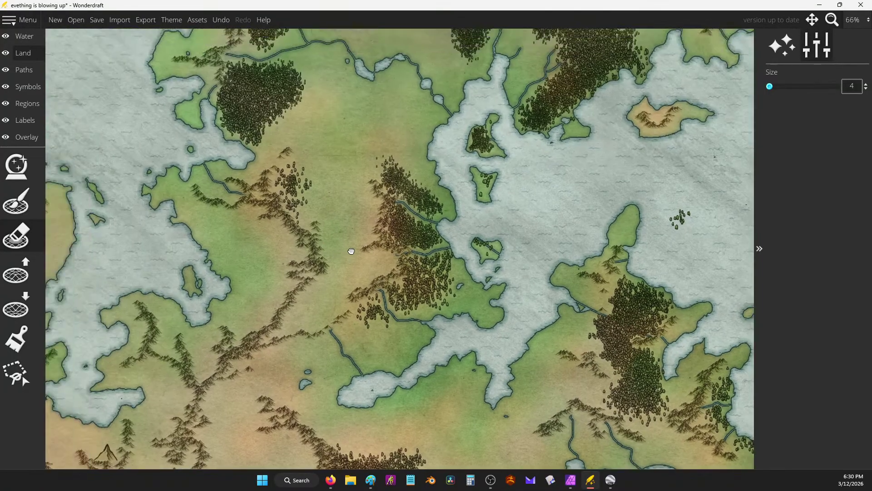
drag(351, 251, 419, 193)
scroll(419, 194, up, 3)
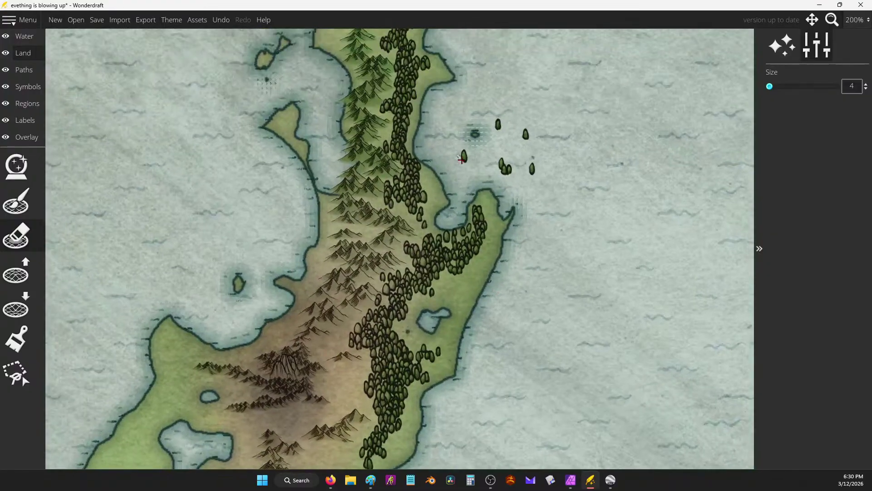
drag(461, 159, 502, 120)
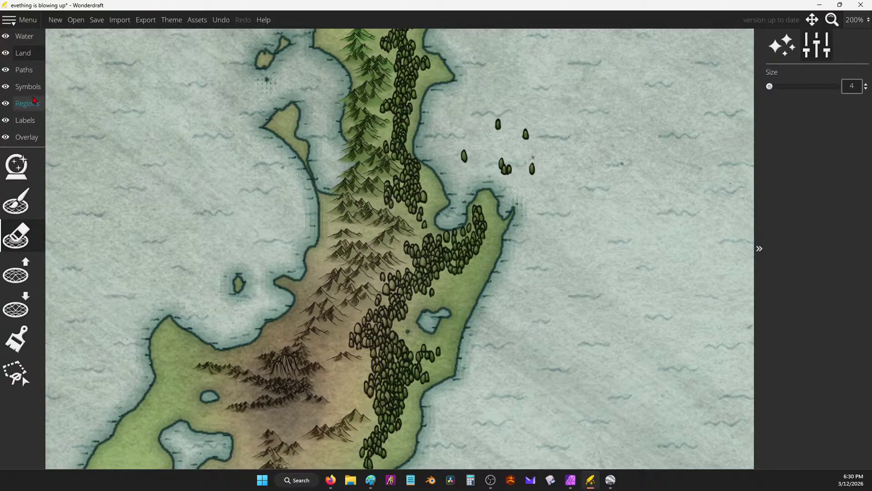
Erase the stray offshore trees beside the western landmass's eastern headland with the symbol eraser limited to trees.
click(27, 86)
click(20, 270)
mouse_move(512, 188)
mouse_down()
mouse_move(536, 178)
mouse_move(525, 133)
mouse_move(475, 127)
mouse_move(465, 159)
mouse_move(518, 180)
mouse_move(503, 162)
mouse_up()
scroll(580, 175, down, 3)
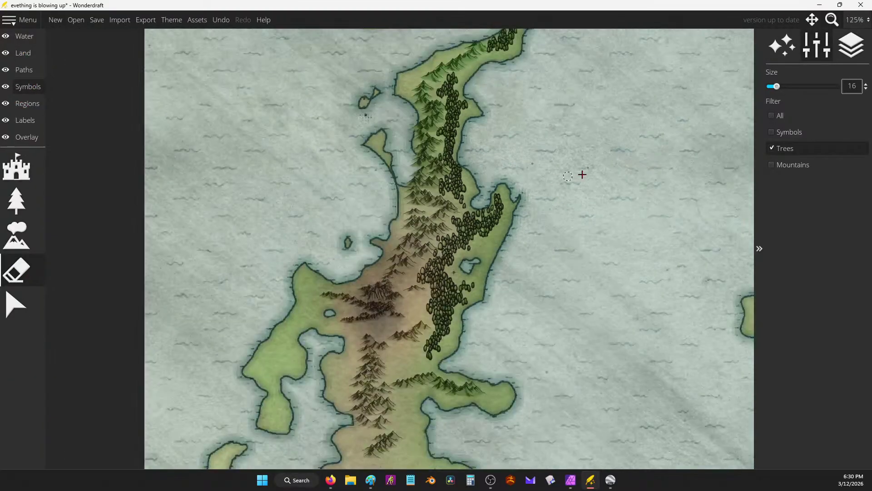
Spray a small forest of trees between the two mountain groups in the southern half of the western landmass.
scroll(613, 70, up, 1)
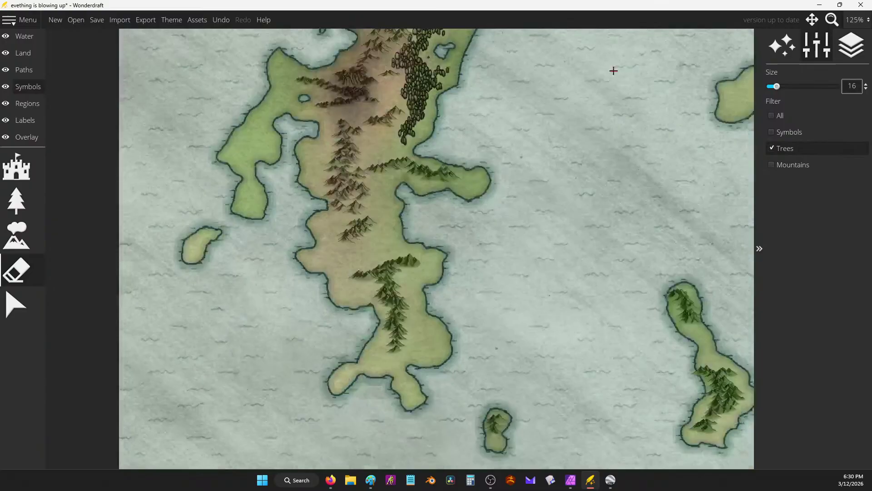
click(27, 86)
click(9, 249)
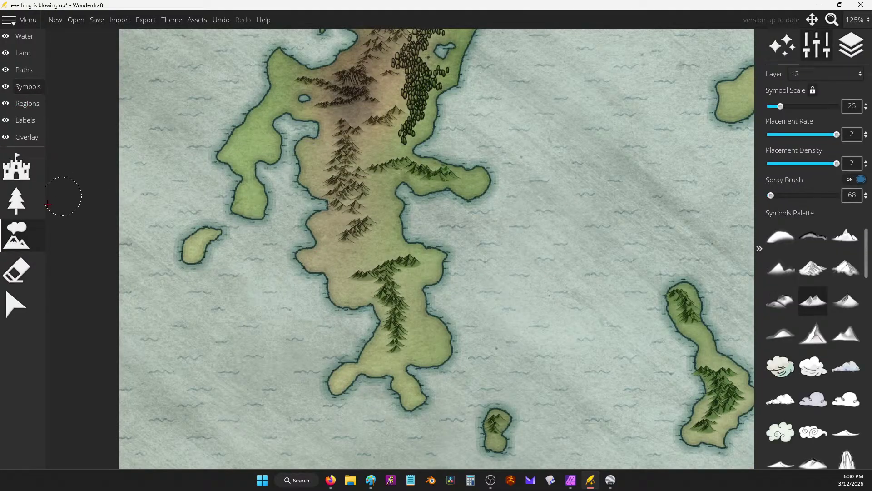
click(16, 200)
click(376, 252)
drag(376, 253, 336, 257)
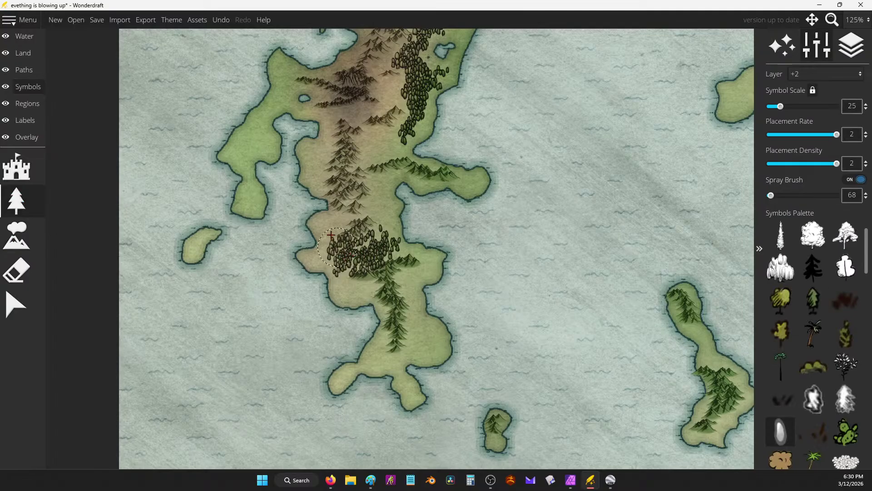
Spray a forest below the mountain chain on the mainland's northwestern coast, extending it westward and southward.
scroll(282, 195, down, 4)
drag(529, 190, 411, 251)
mouse_move(453, 194)
mouse_down()
mouse_move(481, 181)
mouse_move(452, 193)
mouse_up()
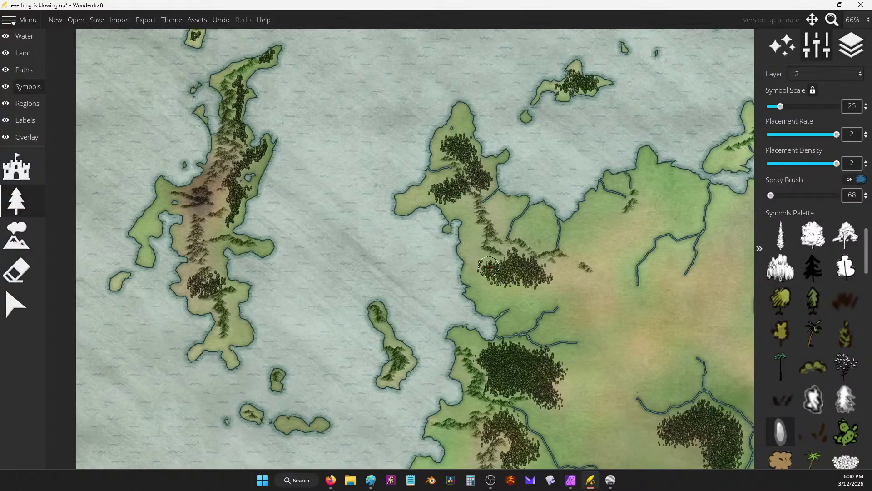
mouse_move(489, 267)
mouse_down()
mouse_move(488, 290)
mouse_move(477, 273)
mouse_move(487, 288)
mouse_move(527, 294)
mouse_move(512, 285)
mouse_move(490, 300)
mouse_move(484, 290)
mouse_move(522, 286)
mouse_move(527, 308)
mouse_move(546, 281)
mouse_move(503, 299)
mouse_move(556, 291)
mouse_move(550, 279)
mouse_move(569, 280)
mouse_move(519, 274)
mouse_up()
Erase the trees along the eastern shore of the long island off the mainland's southeastern coast, using the symbol eraser limited to trees.
scroll(384, 196, down, 5)
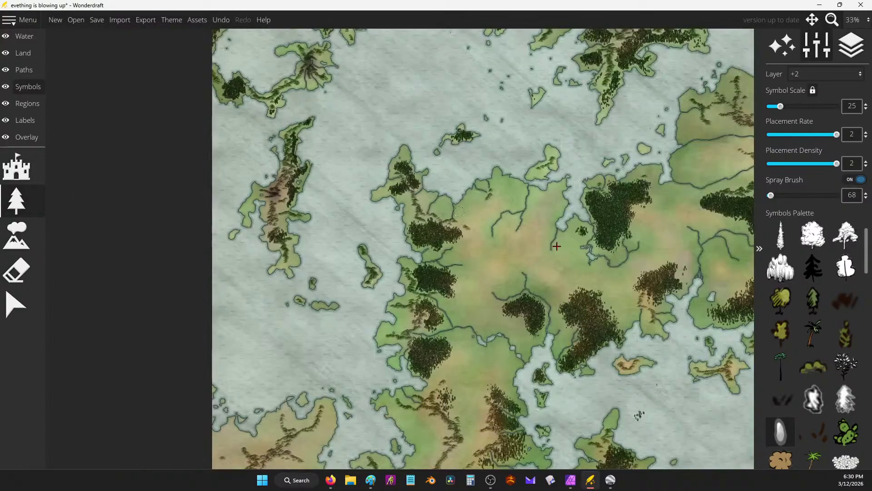
scroll(440, 184, down, 3)
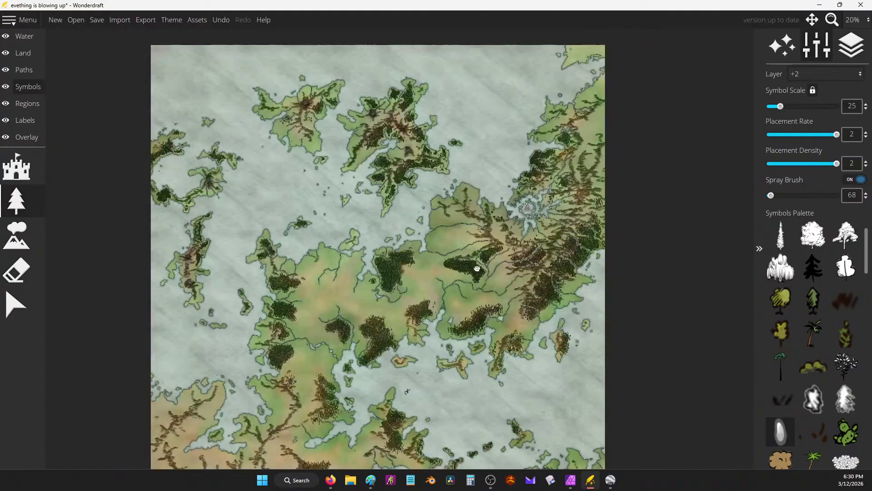
scroll(524, 192, down, 1)
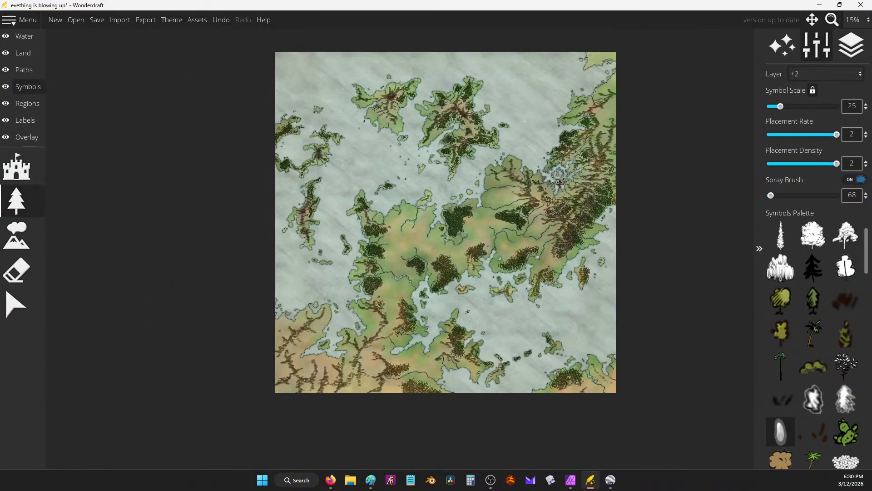
scroll(568, 227, up, 4)
scroll(549, 209, down, 2)
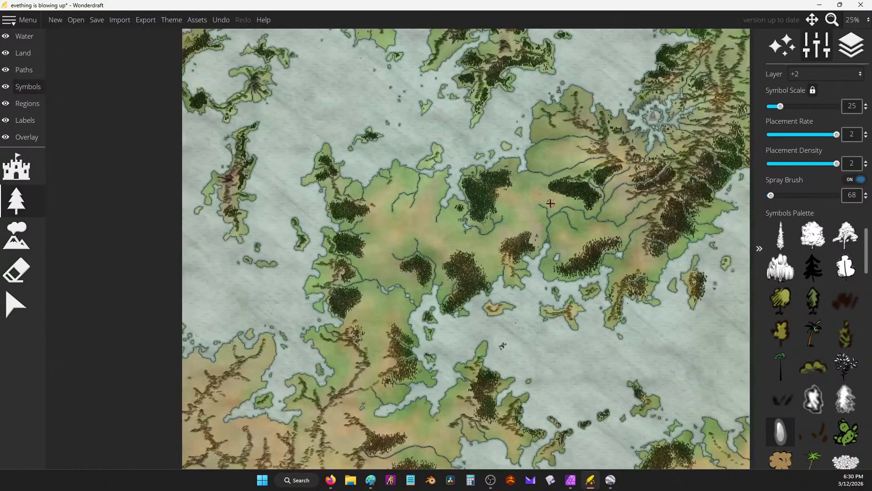
scroll(660, 337, up, 4)
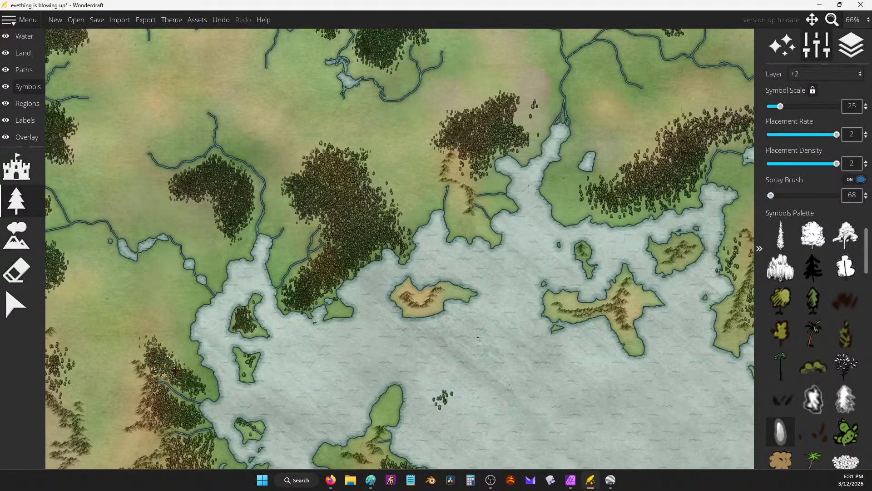
click(14, 275)
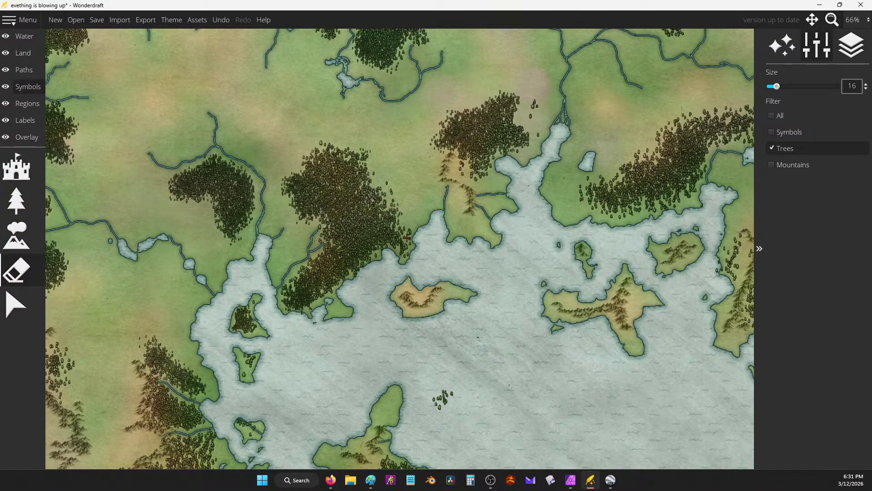
key(Right)
key(Right)
key(Right)
key(Right)
key(Right)
key(Right)
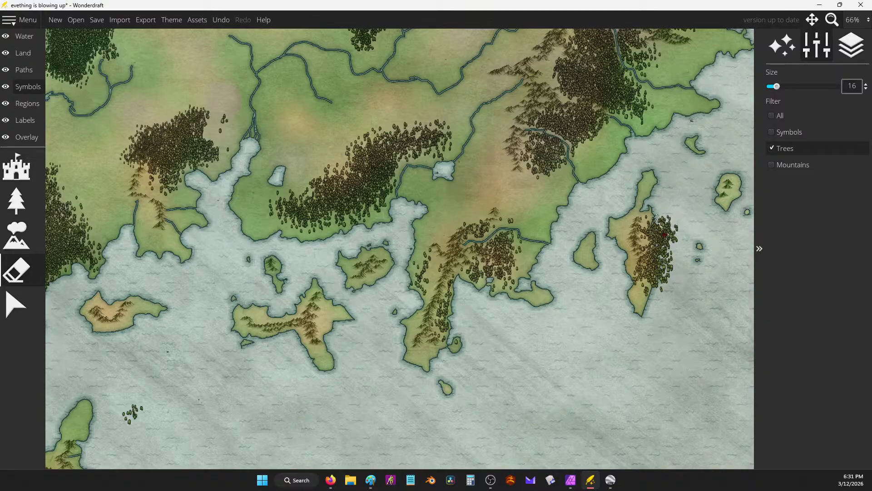
drag(664, 234, 660, 289)
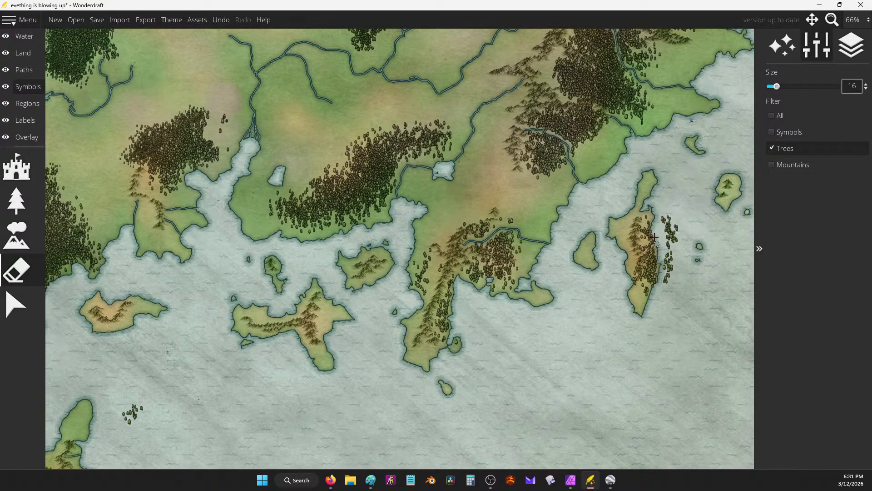
Set the tree eraser to size 22 and clear the stray trees in the sea east of that long island.
scroll(695, 246, up, 3)
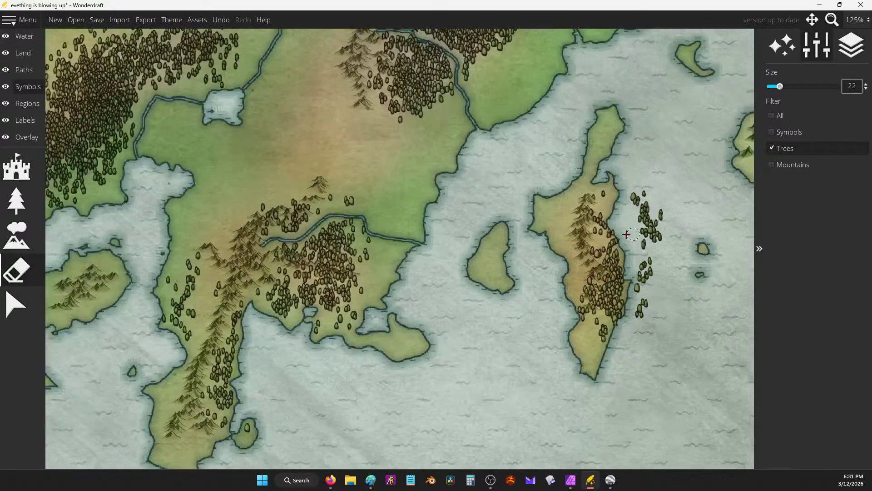
mouse_move(626, 307)
mouse_down()
mouse_move(650, 252)
mouse_move(657, 278)
mouse_move(656, 222)
mouse_move(632, 201)
mouse_up()
drag(646, 242, 648, 208)
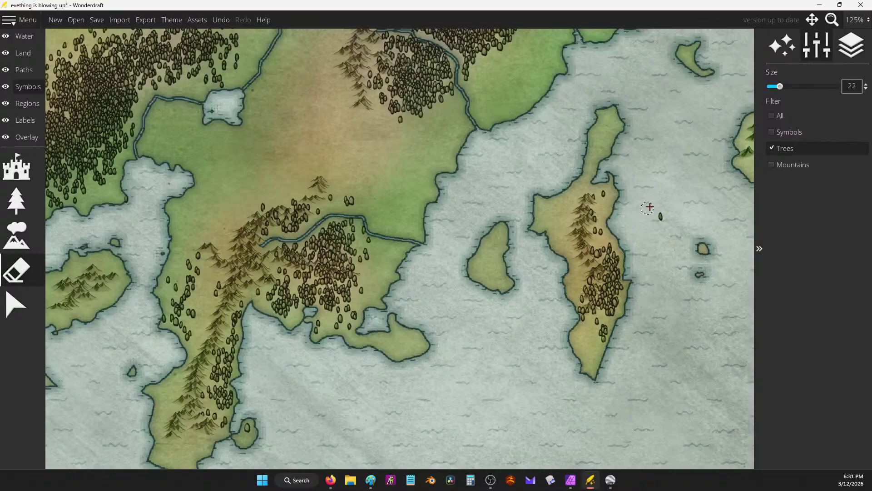
Erase the trees covering the river that crosses the eastern mountain forests to the coast, using eraser size 24.
scroll(560, 168, down, 3)
scroll(593, 323, up, 4)
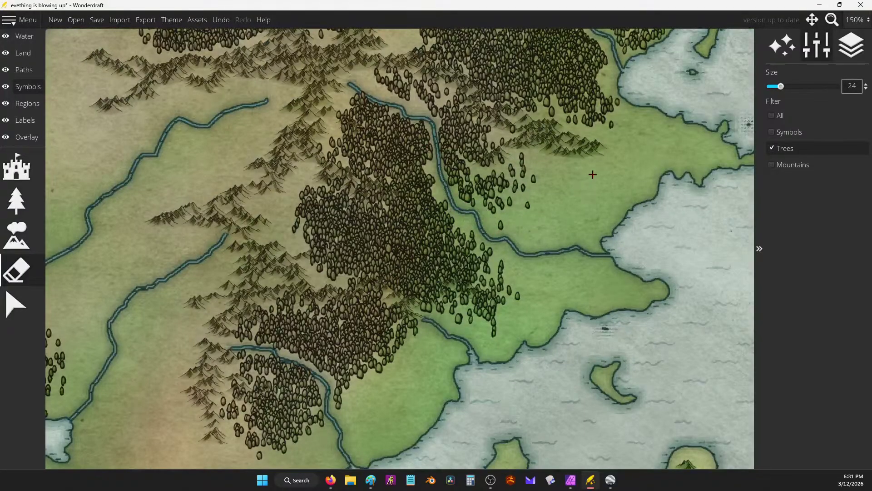
scroll(594, 173, down, 3)
scroll(609, 182, up, 3)
scroll(612, 185, down, 3)
scroll(506, 341, up, 3)
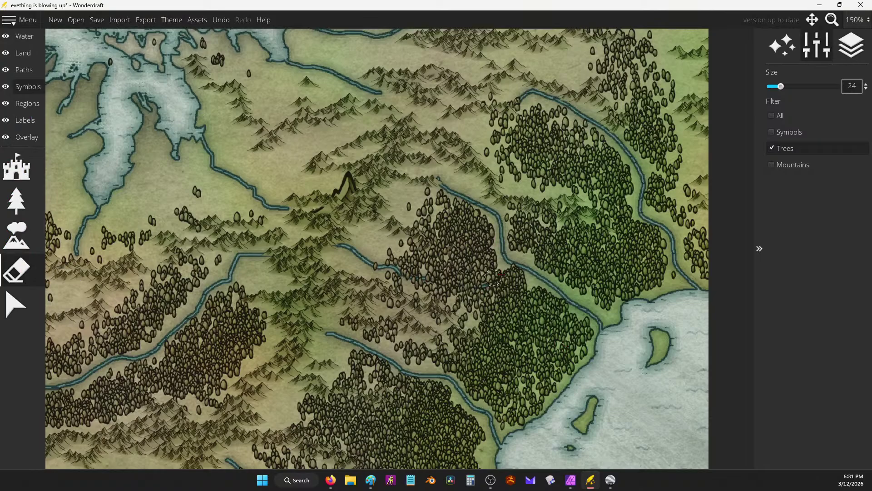
mouse_move(492, 278)
mouse_down()
mouse_move(502, 278)
mouse_move(403, 274)
mouse_up()
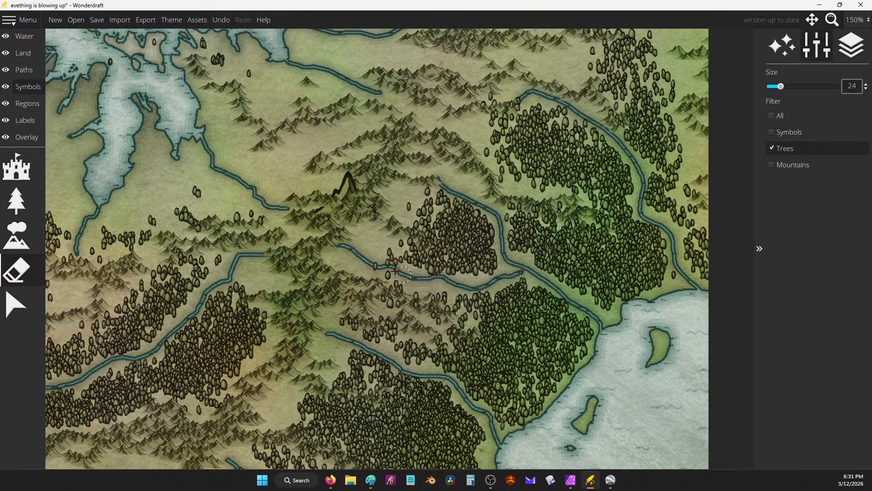
scroll(378, 230, down, 4)
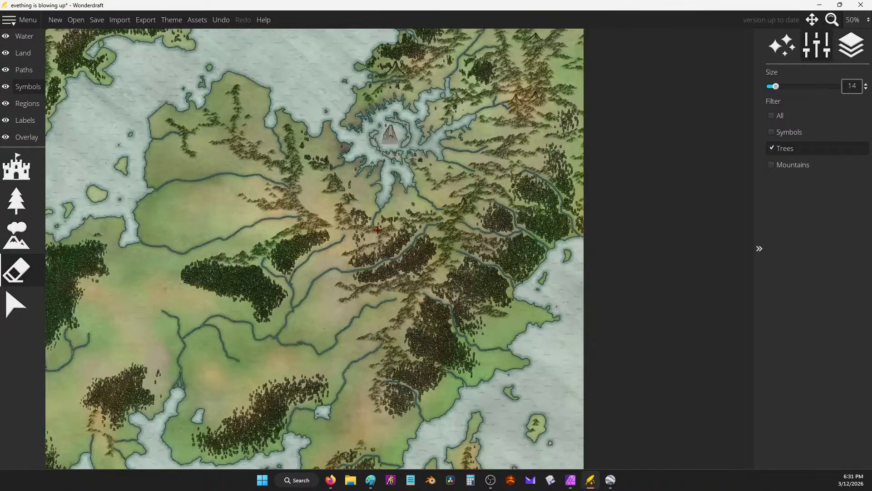
scroll(378, 230, down, 3)
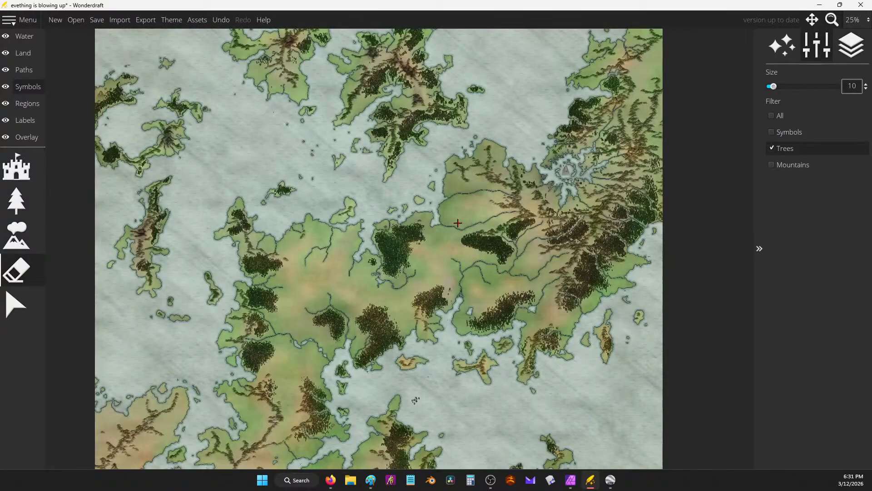